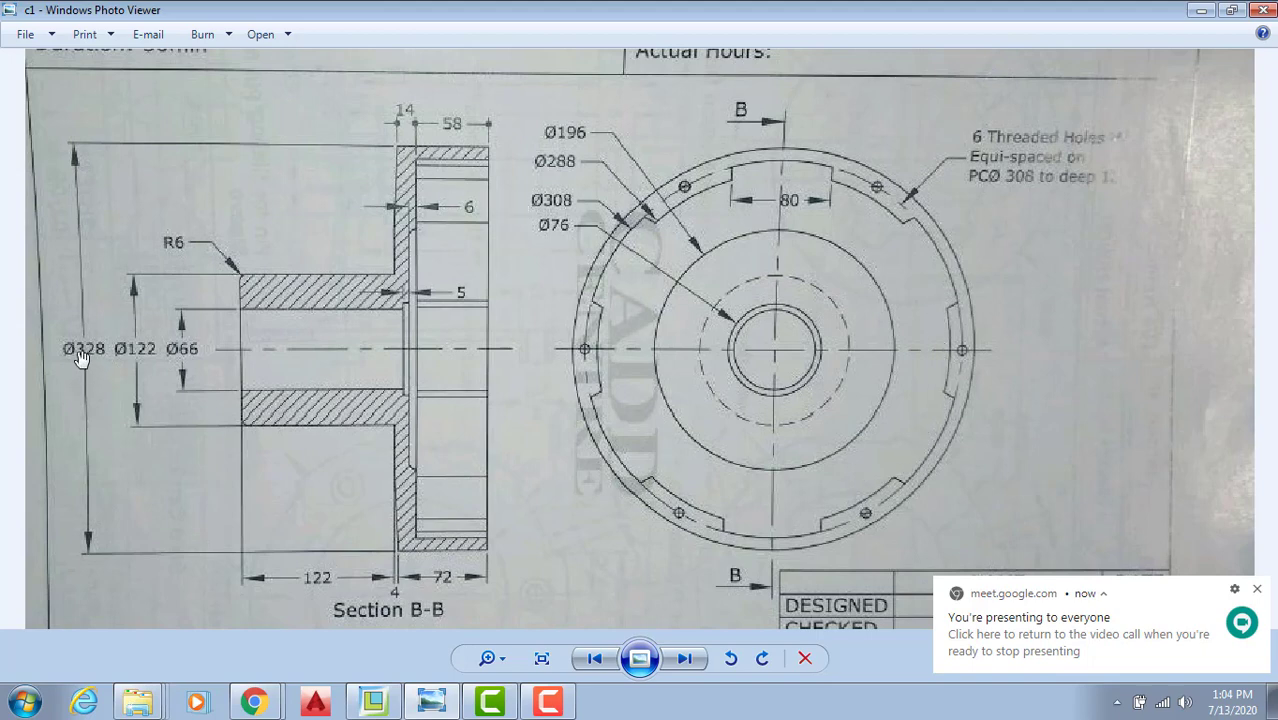
# Step: Review the Section B-B reference drawing of the flanged hub and switch to Creo Parametric
pyautogui.moveTo(519, 320)
pyautogui.mouseDown()
pyautogui.moveTo(542, 342)
pyautogui.moveTo(620, 300)
pyautogui.moveTo(633, 320)
pyautogui.moveTo(615, 290)
pyautogui.mouseUp()
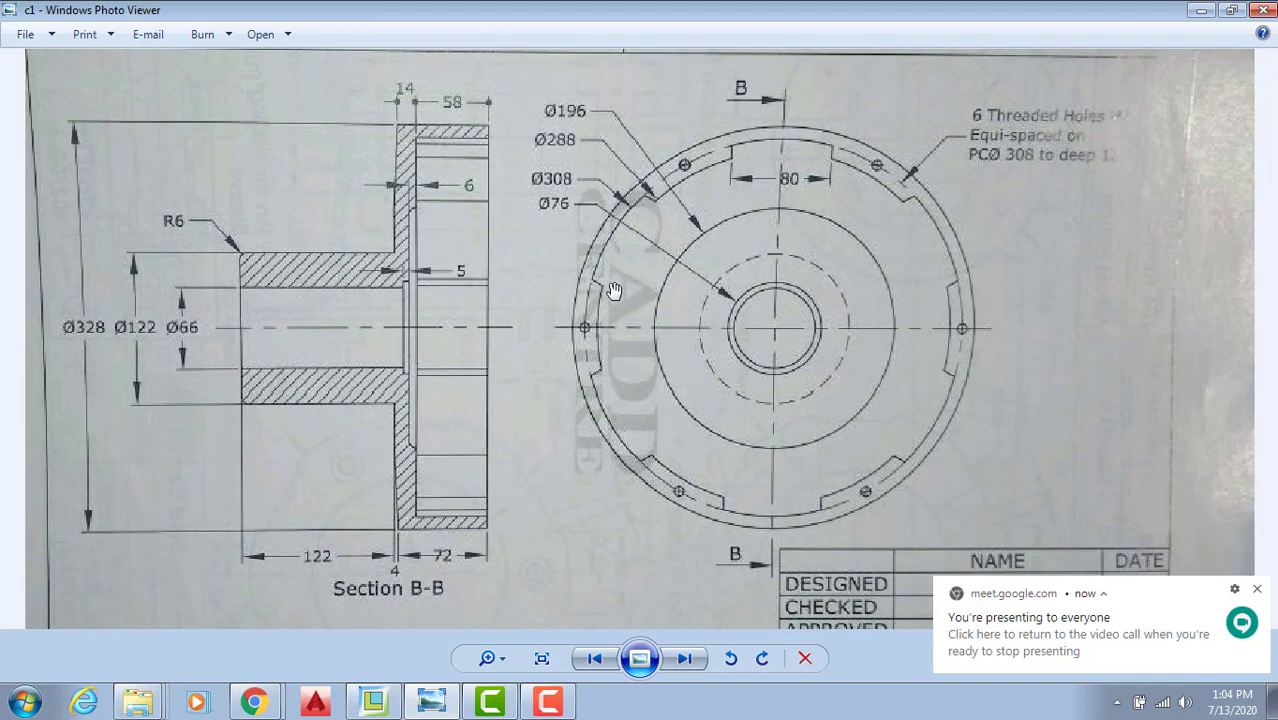
pyautogui.moveTo(419, 227); pyautogui.dragTo(425, 211)
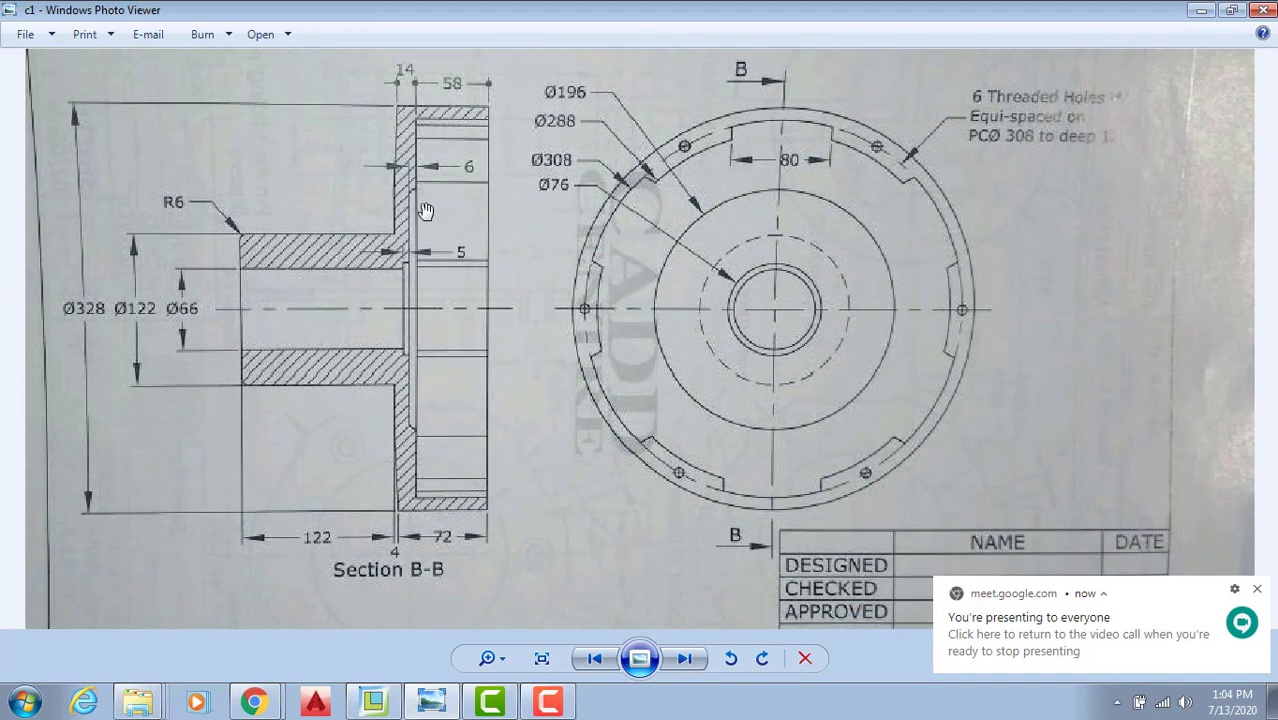
pyautogui.click(372, 703)
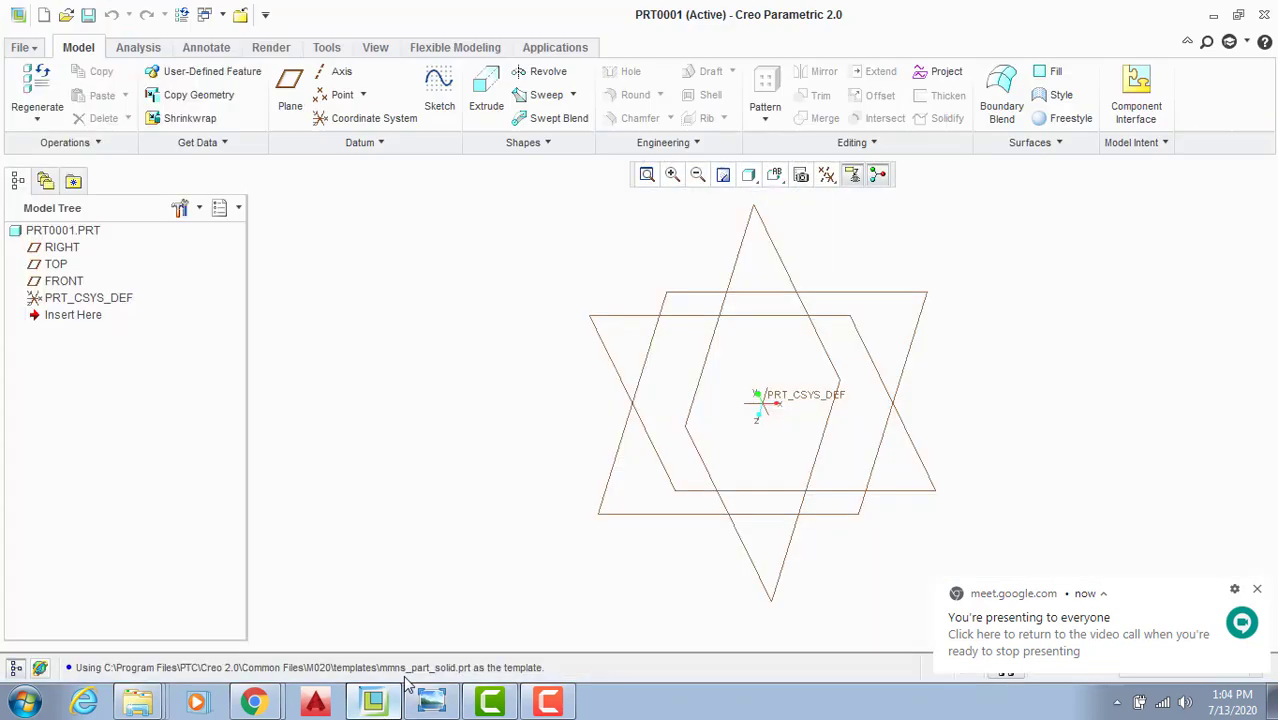
# Step: Start a sketch on the FRONT datum plane, viewed straight on, with the datum planes hidden
pyautogui.click(605, 323)
pyautogui.click(439, 100)
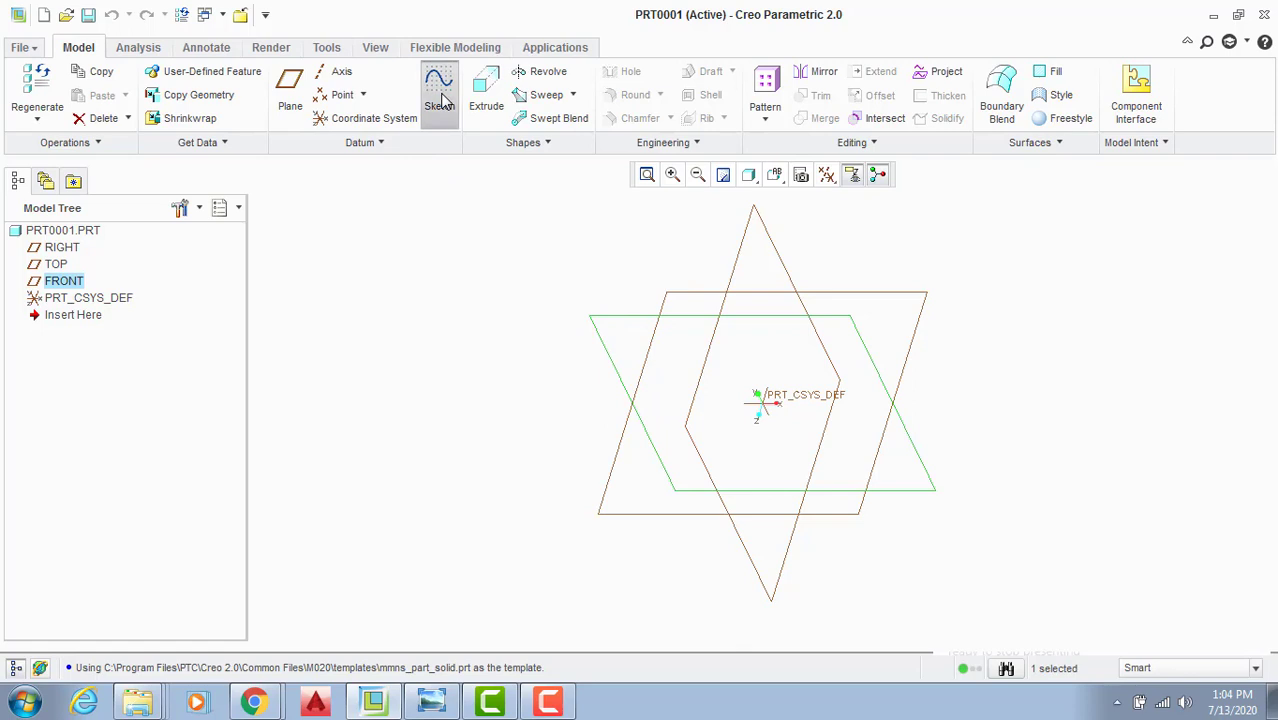
pyautogui.click(830, 175)
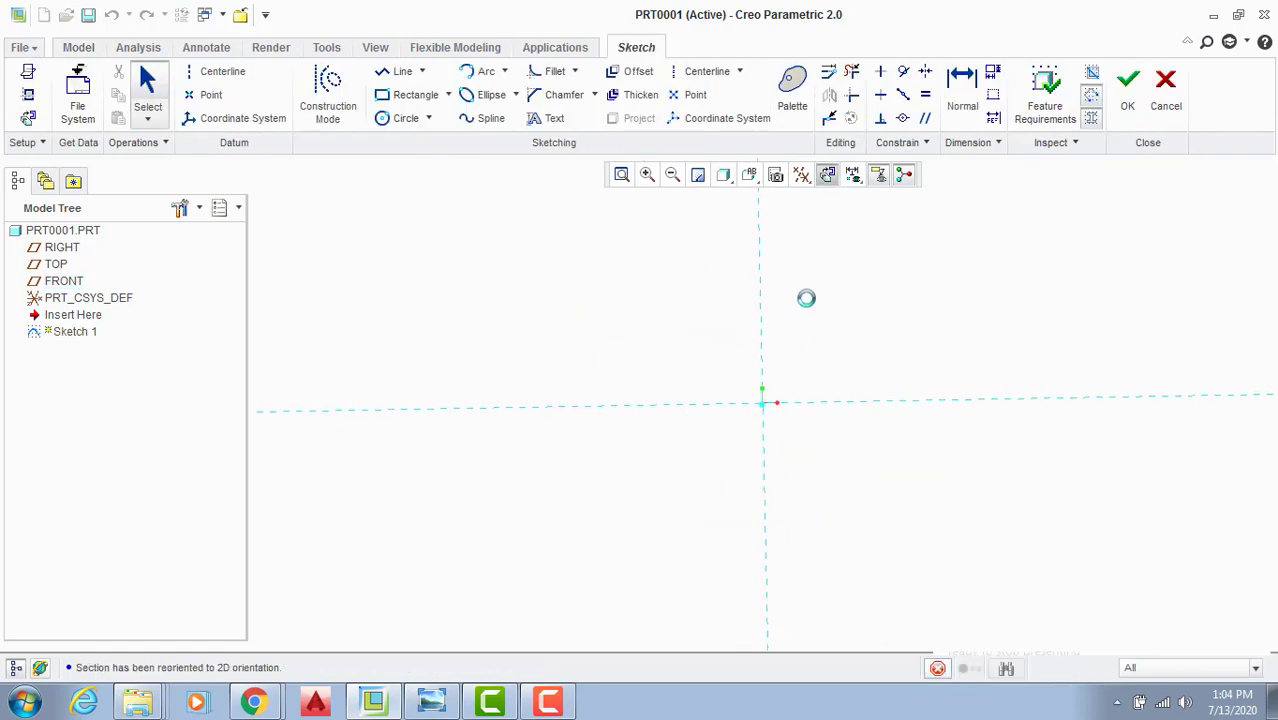
pyautogui.click(801, 175)
pyautogui.click(805, 207)
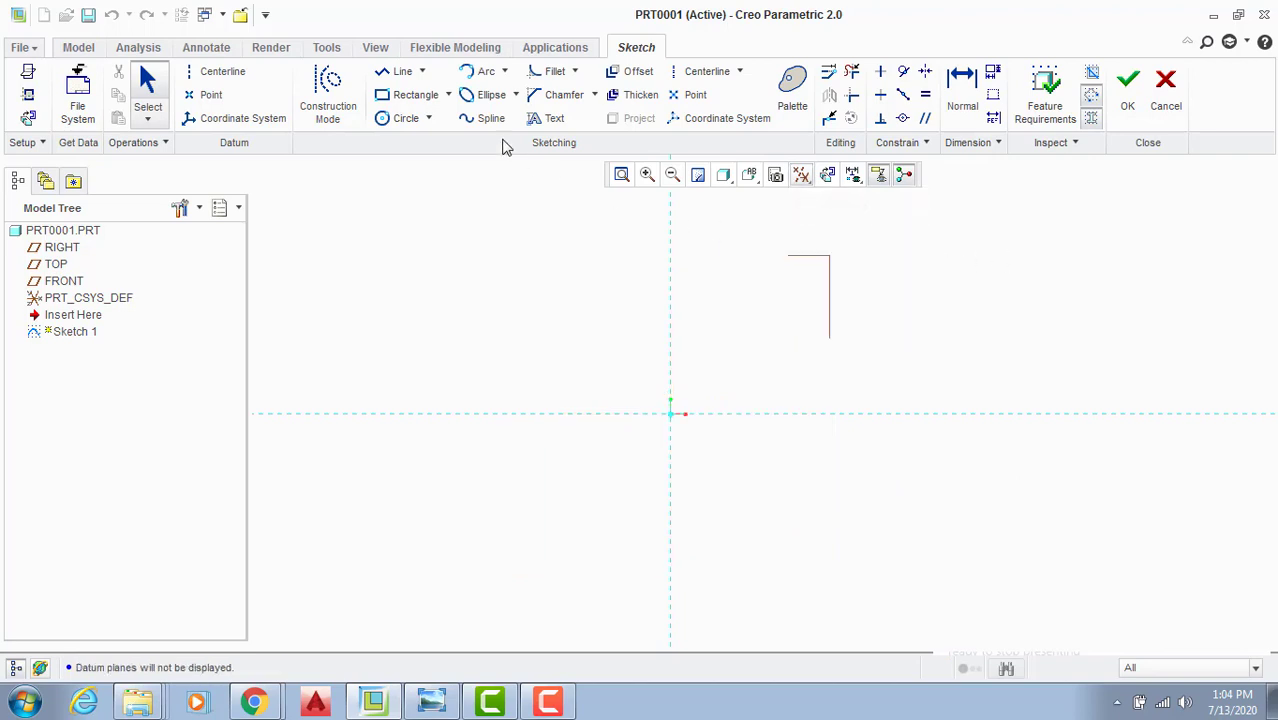
# Step: Add a horizontal datum centerline through the sketch origin along the horizontal reference
pyautogui.click(201, 78)
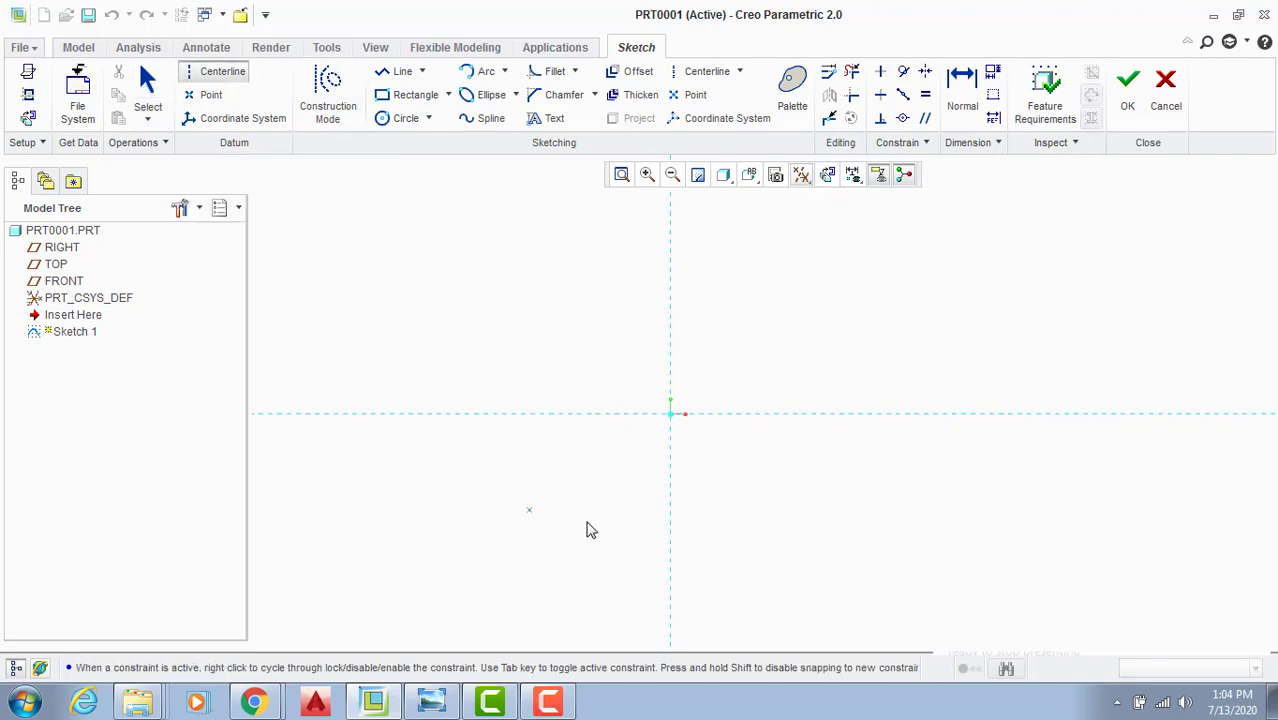
pyautogui.click(720, 417)
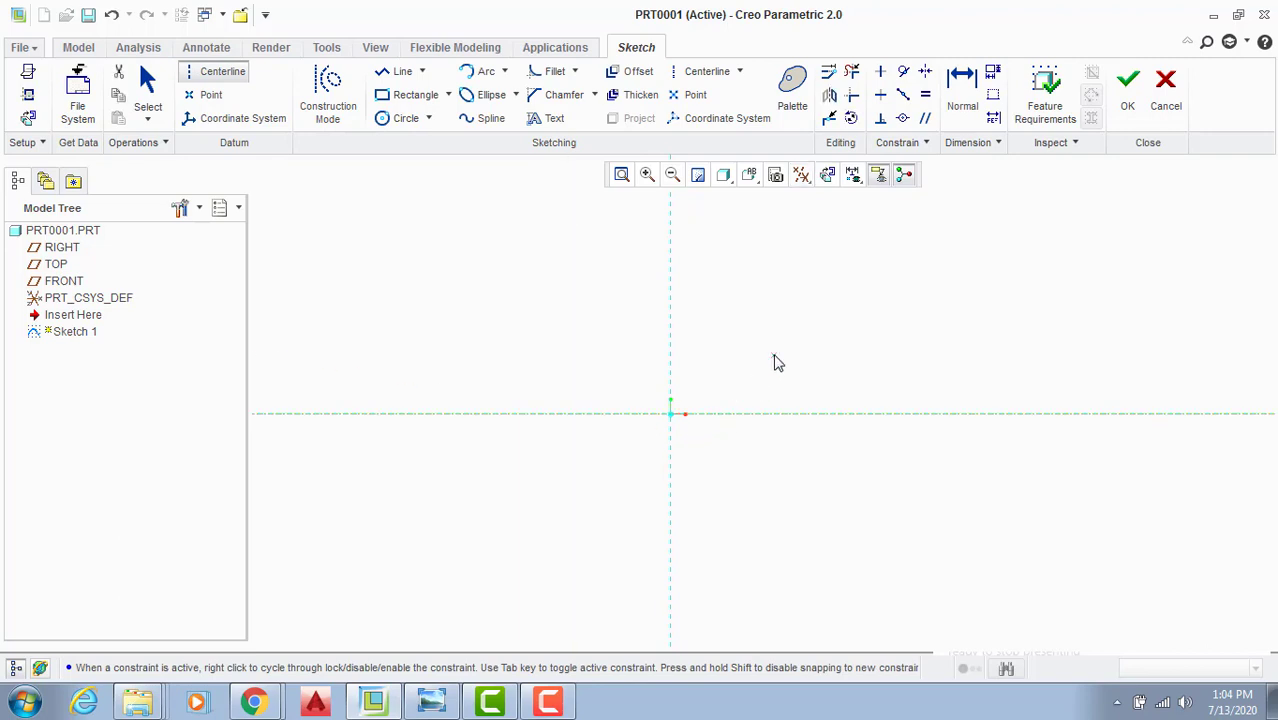
pyautogui.middleClick(773, 354)
# Step: Sketch a horizontal line about 314 mm long from the vertical reference, about 162 mm above the centerline, ending in an upward line about 49 mm long
pyautogui.click(400, 72)
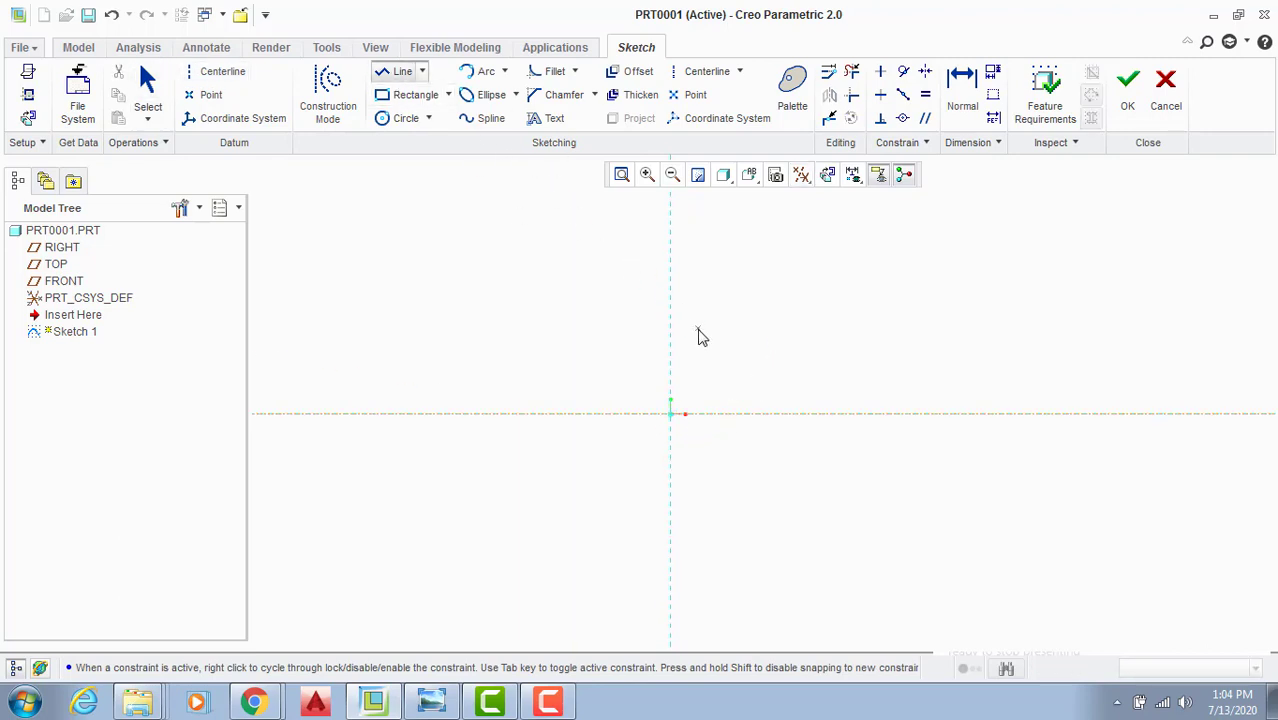
pyautogui.click(672, 315)
pyautogui.click(867, 313)
pyautogui.click(866, 284)
pyautogui.middleClick(868, 283)
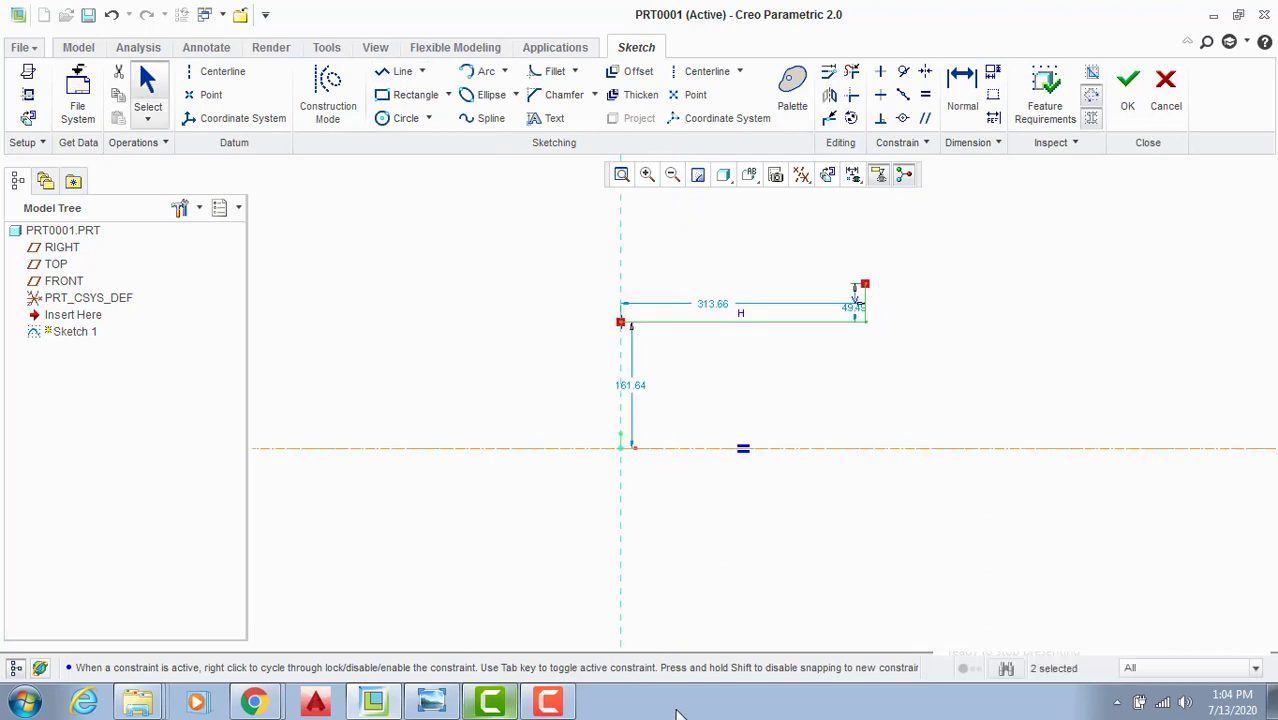
# Step: Check the bore diameter in the reference drawing and set the horizontal line's height above the centerline to 33 mm
pyautogui.click(433, 701)
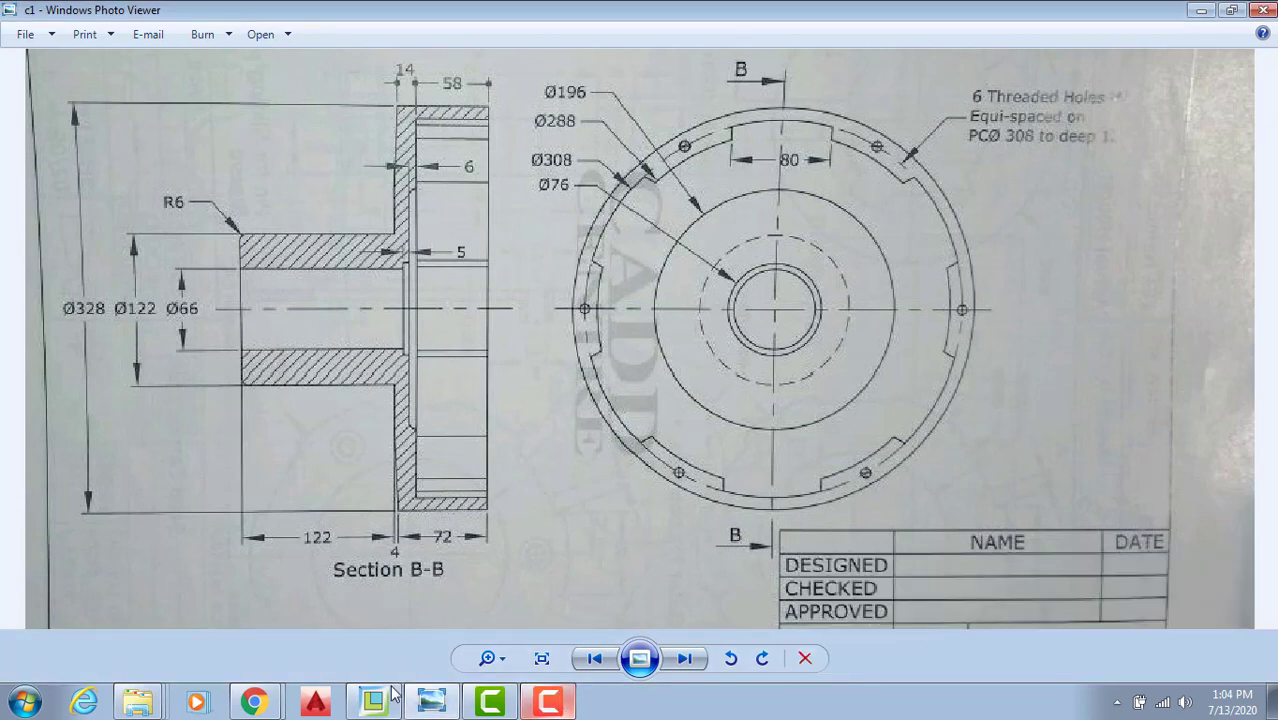
pyautogui.click(490, 701)
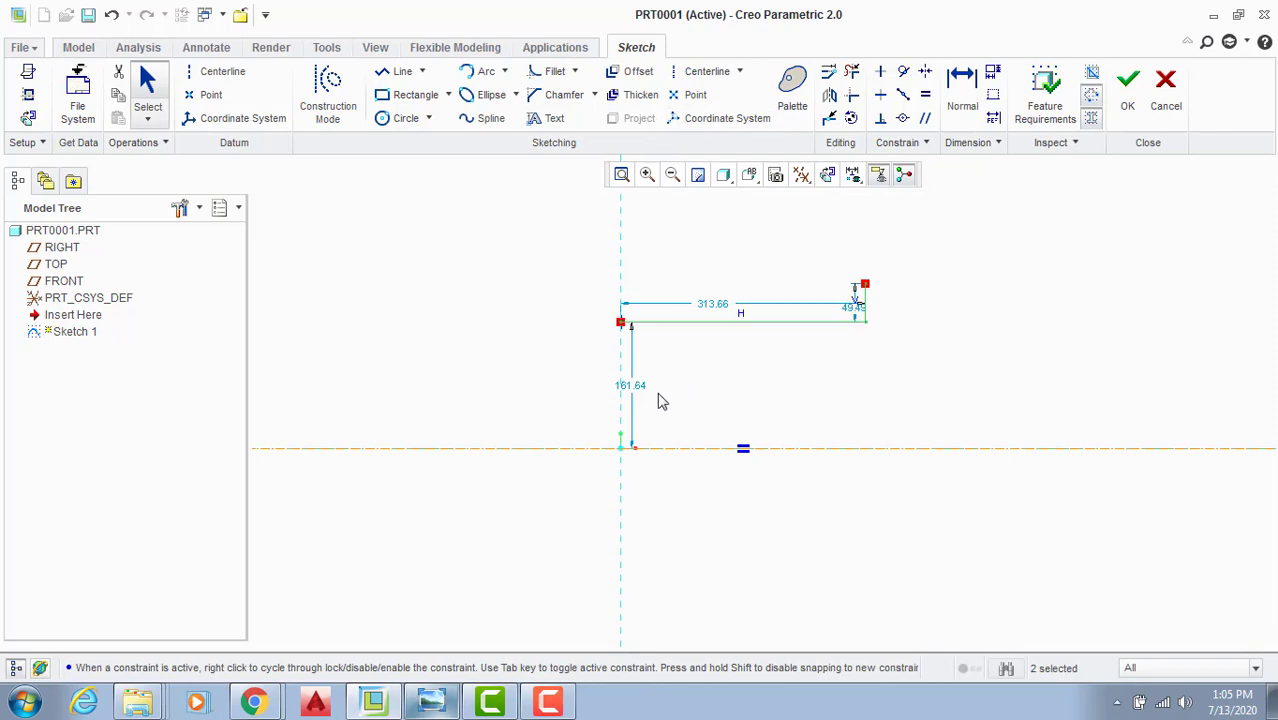
pyautogui.doubleClick(645, 391)
pyautogui.write('33')
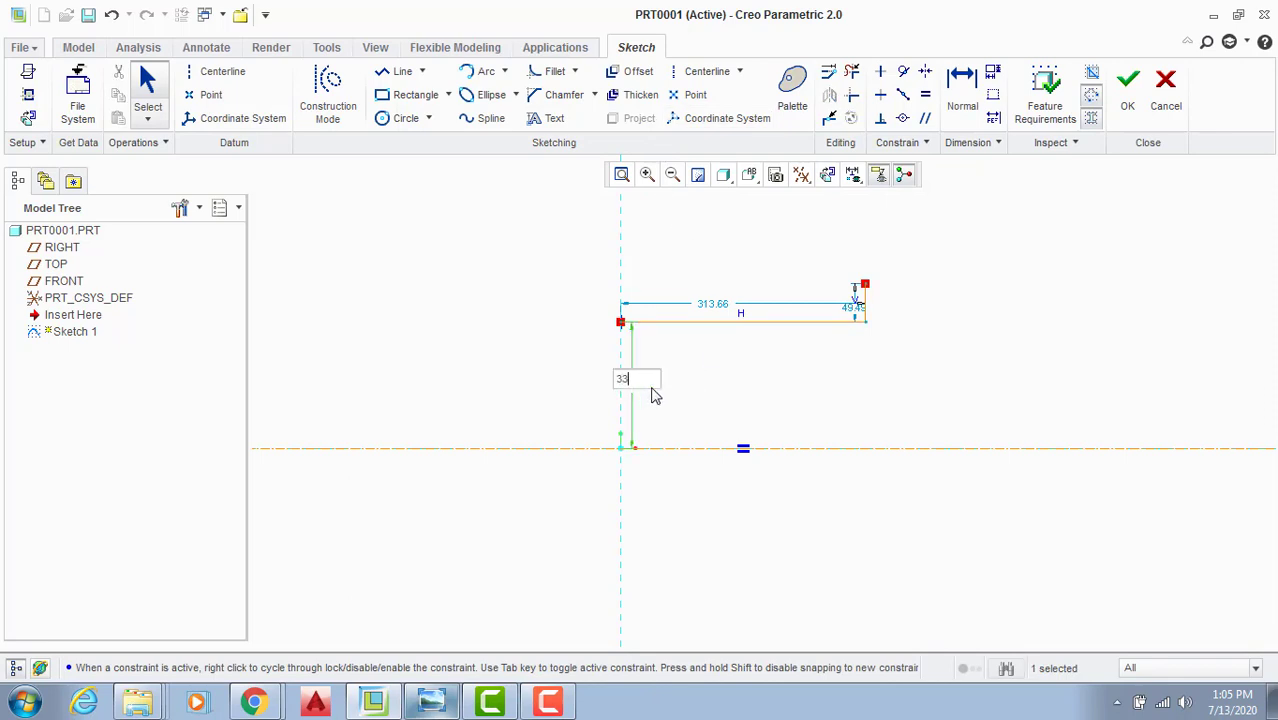
pyautogui.press('Return')
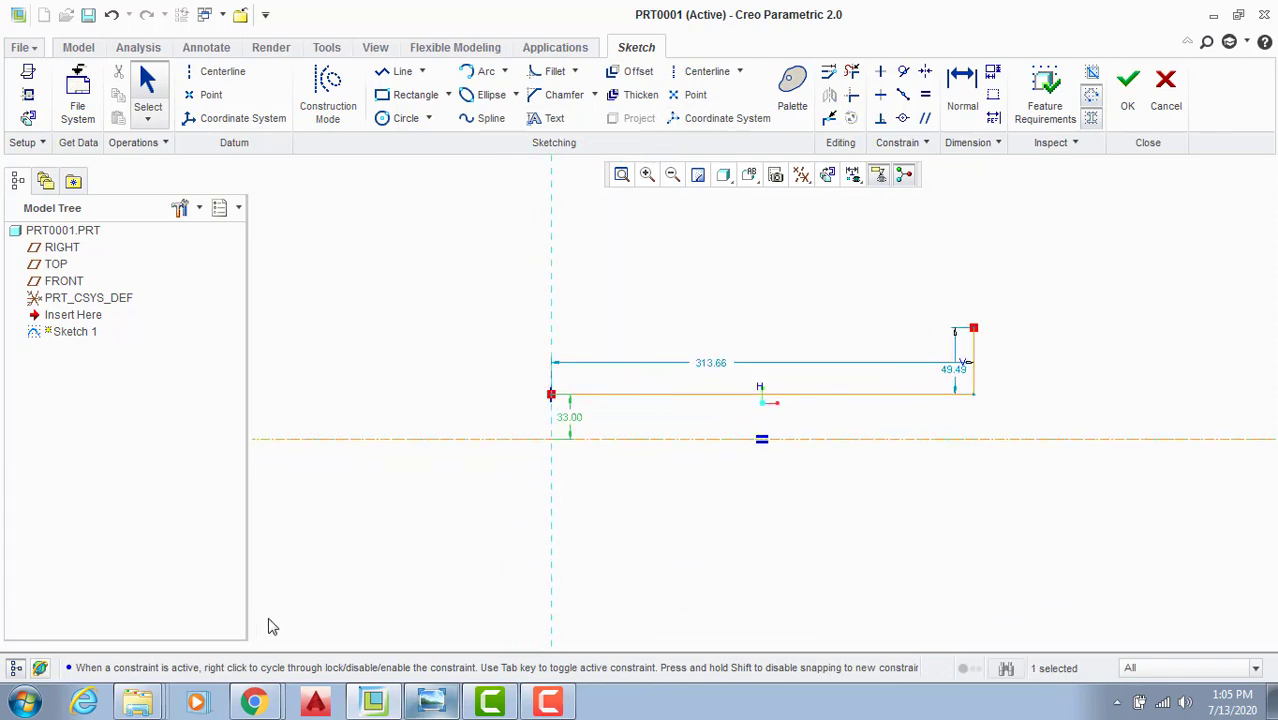
# Step: Dimension the upper end of the short vertical line from the centerline as 76/2, taking the diameter from the reference drawing
pyautogui.click(434, 703)
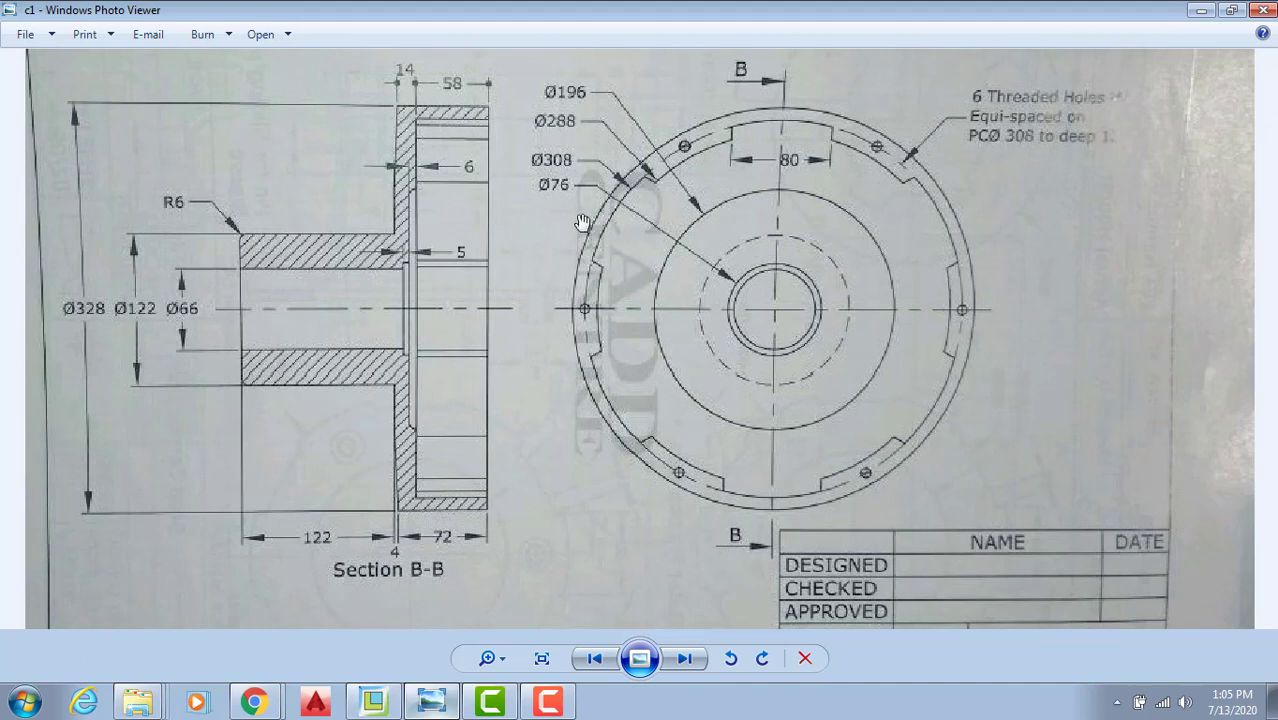
pyautogui.click(387, 703)
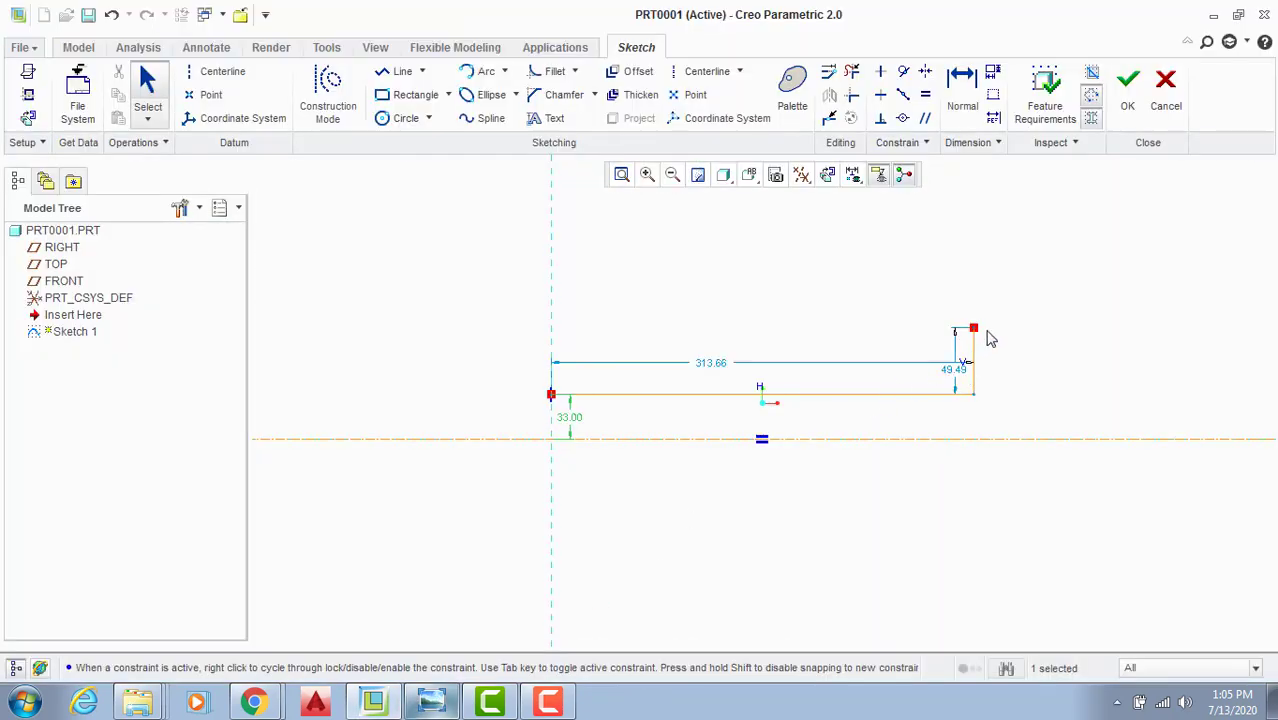
pyautogui.click(972, 86)
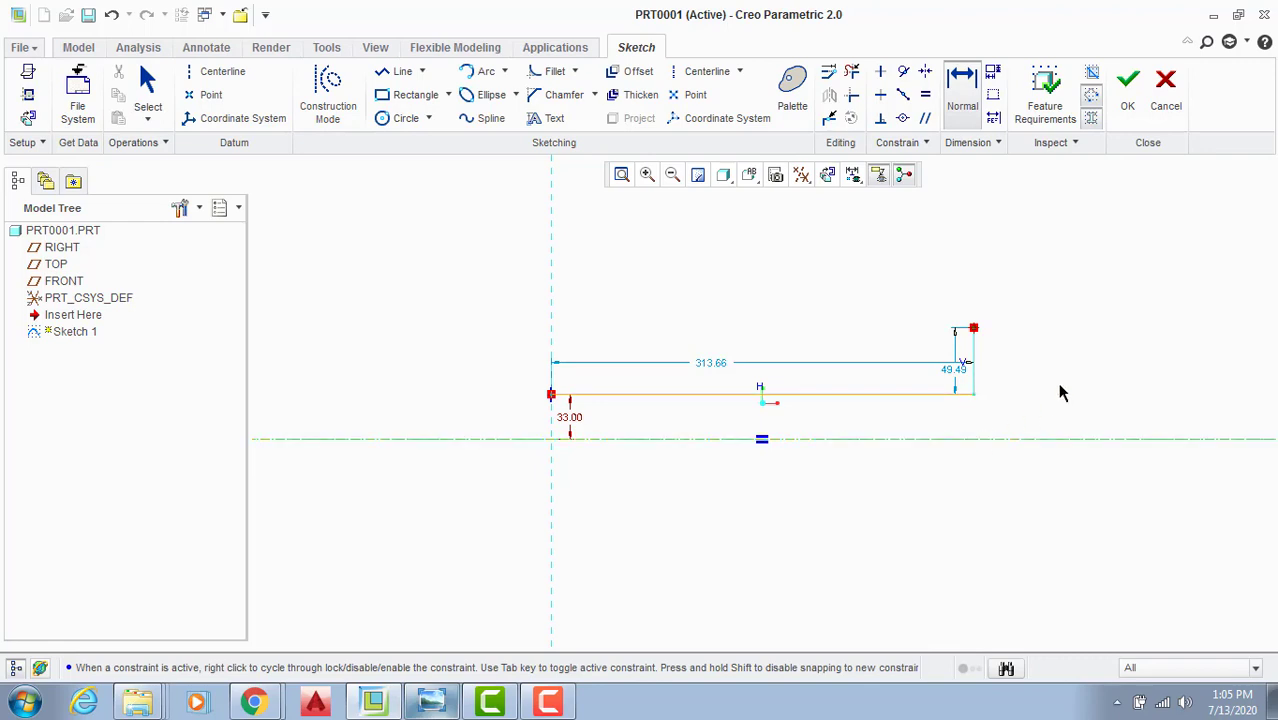
pyautogui.middleClick(1093, 384)
pyautogui.write('7')
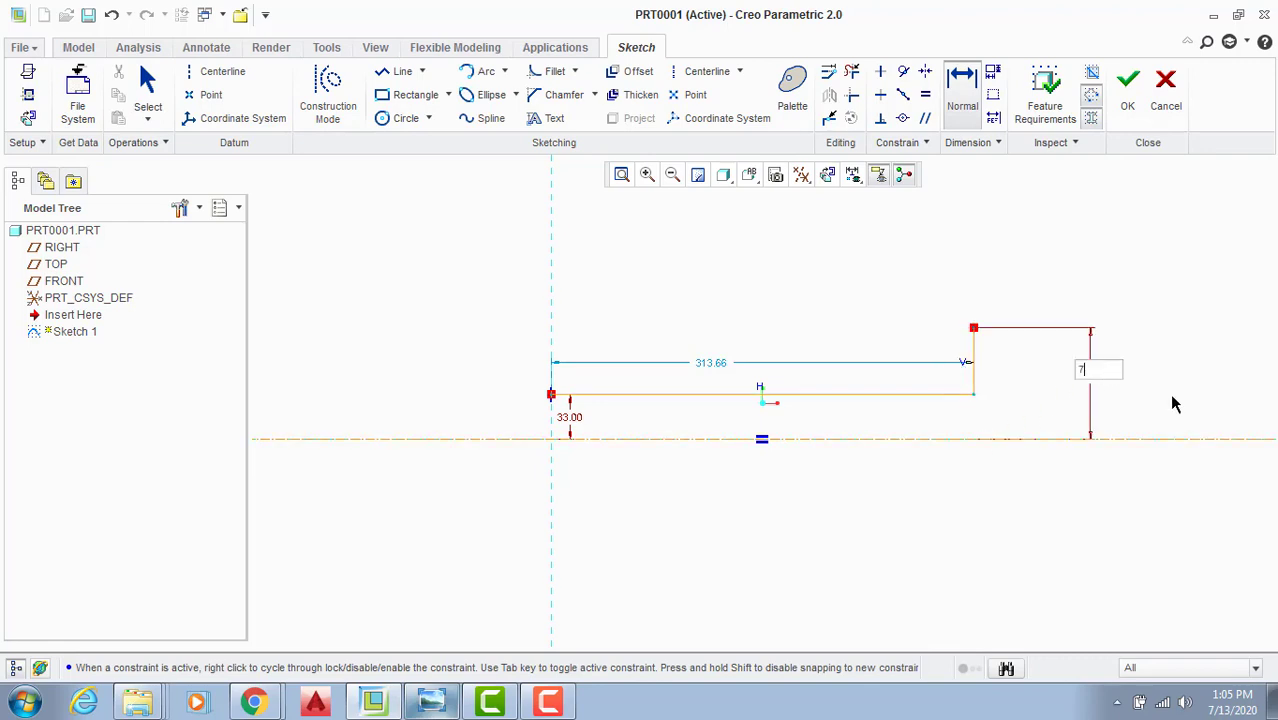
pyautogui.write('6/2')
pyautogui.press('Return')
pyautogui.middleClick(1040, 298)
pyautogui.scroll(-4, 1044, 422)
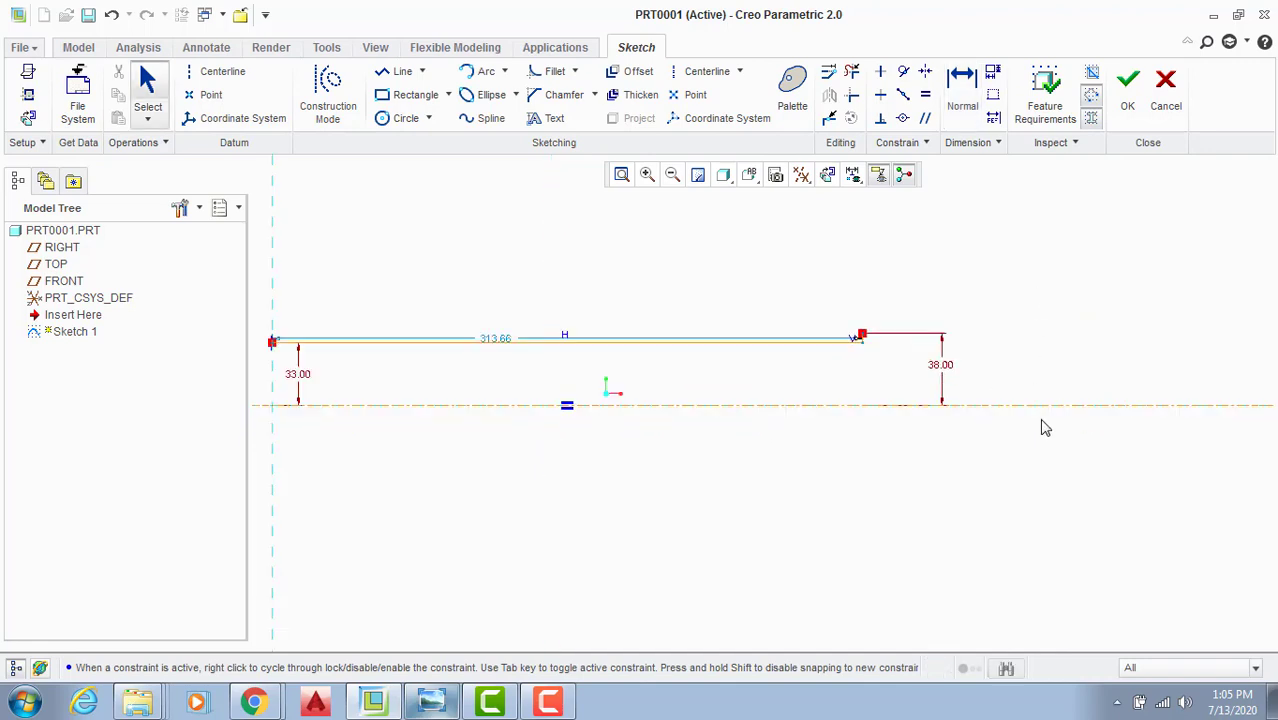
pyautogui.scroll(3, 781, 396)
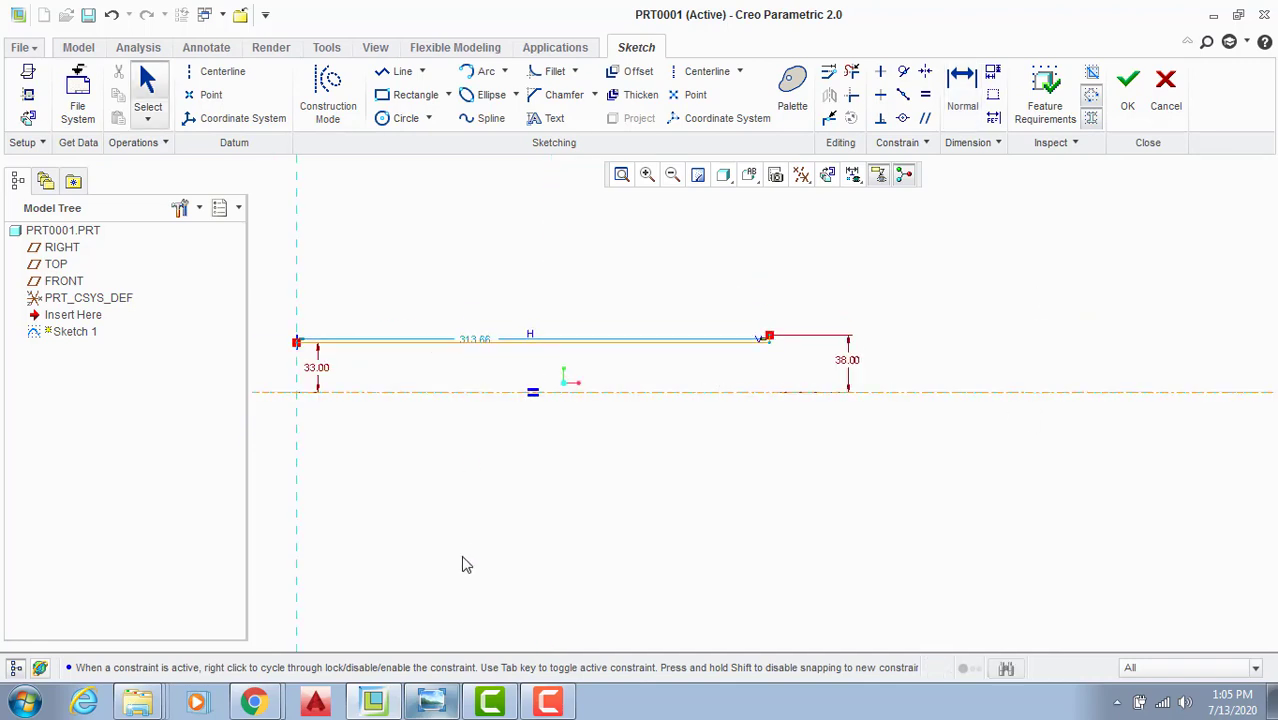
# Step: Check the hub length in the reference drawing and set the long horizontal line's length to 122 mm
pyautogui.click(431, 701)
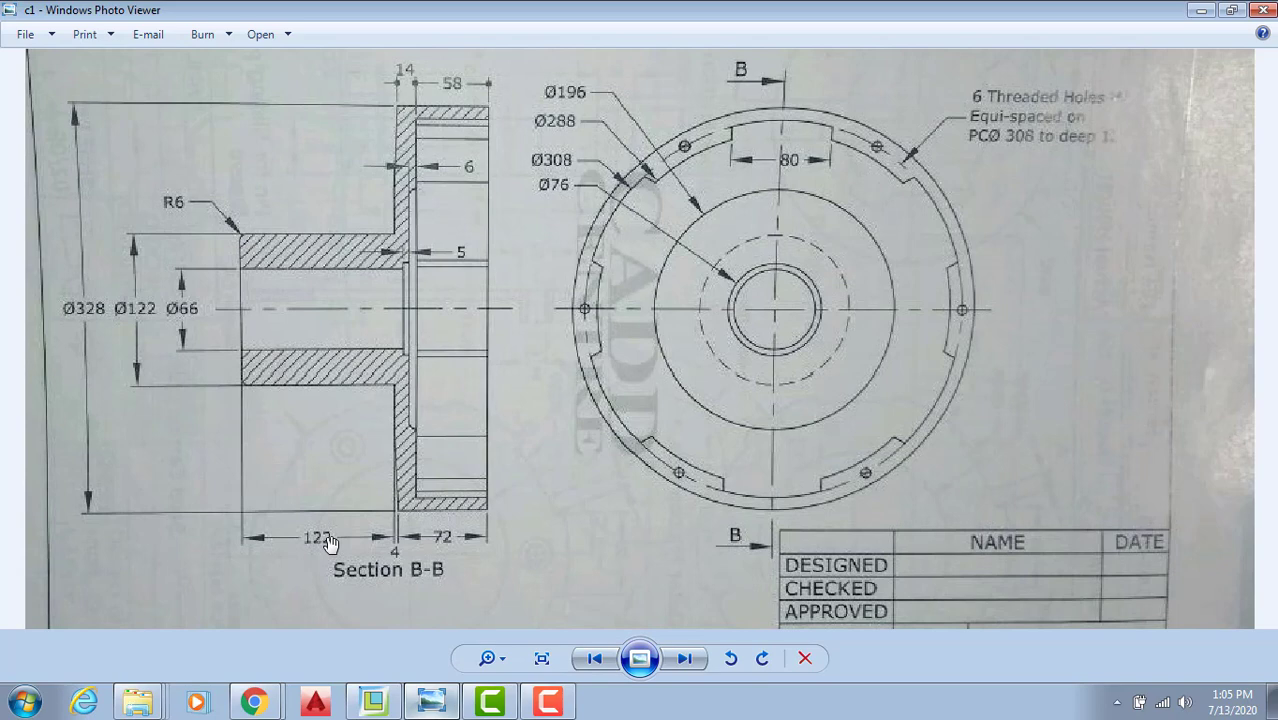
pyautogui.click(373, 701)
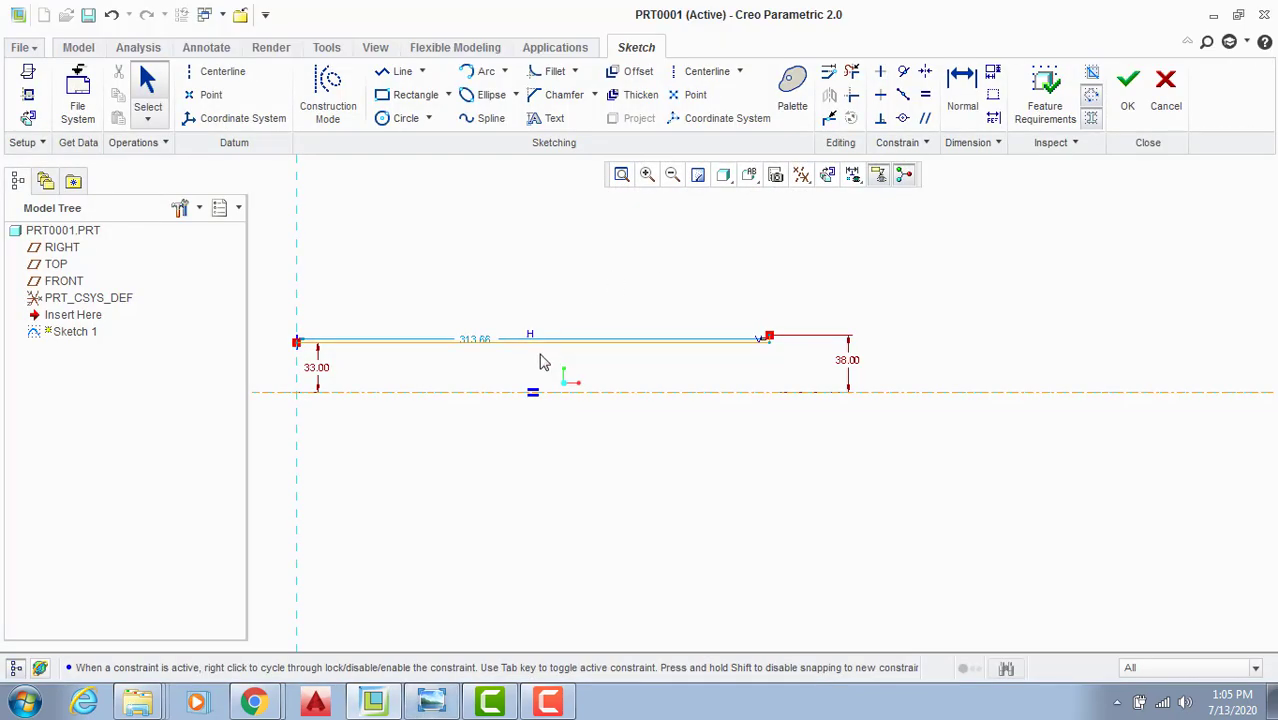
pyautogui.doubleClick(478, 340)
pyautogui.write('11')
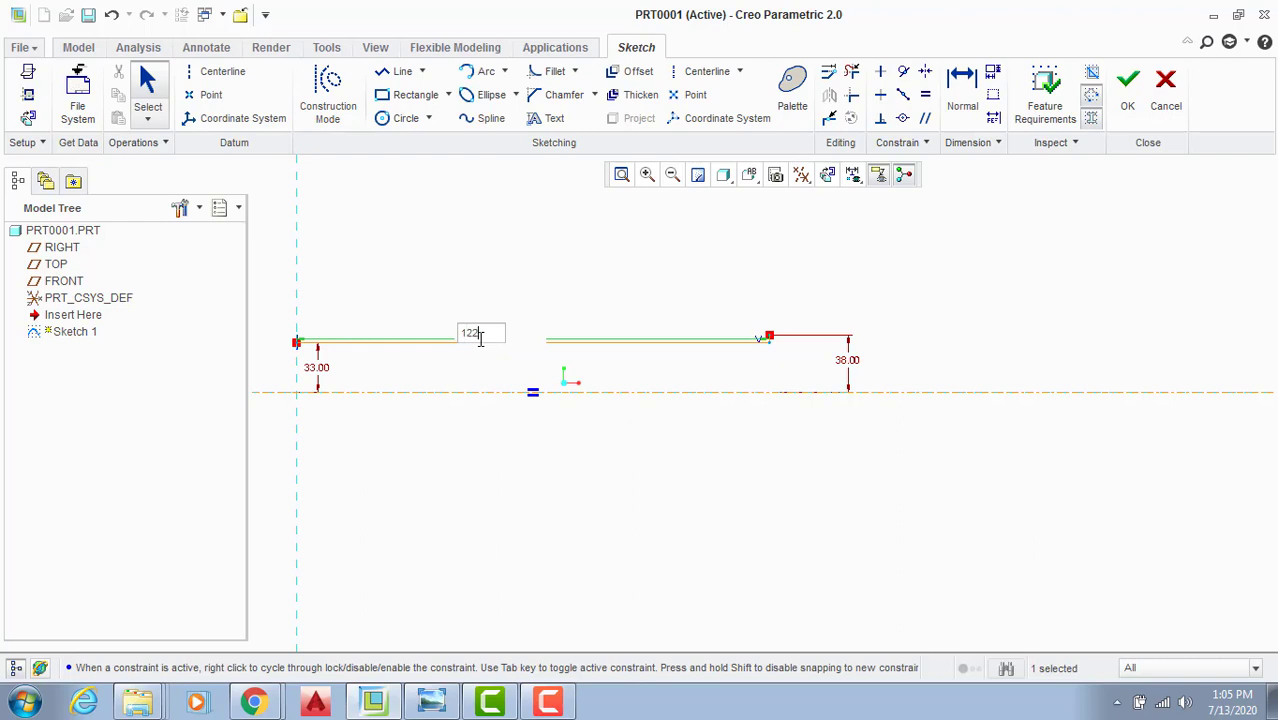
pyautogui.write('2')
pyautogui.press('Return')
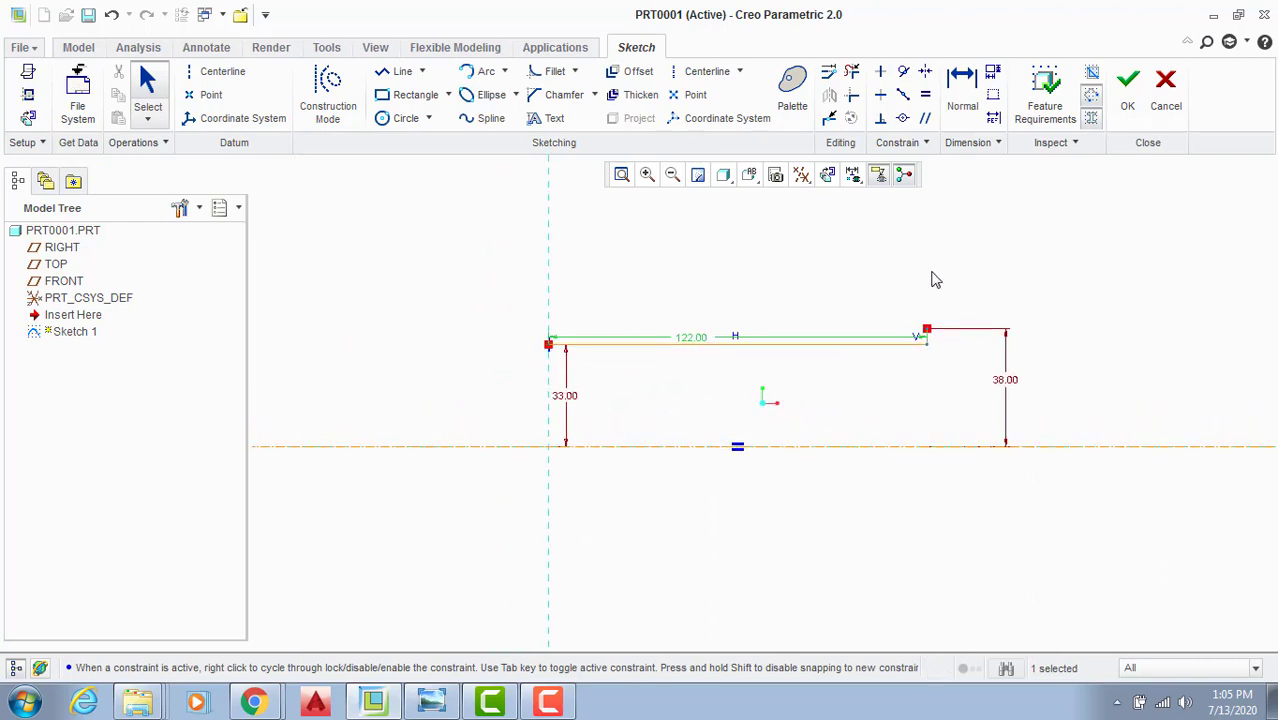
pyautogui.click(940, 272)
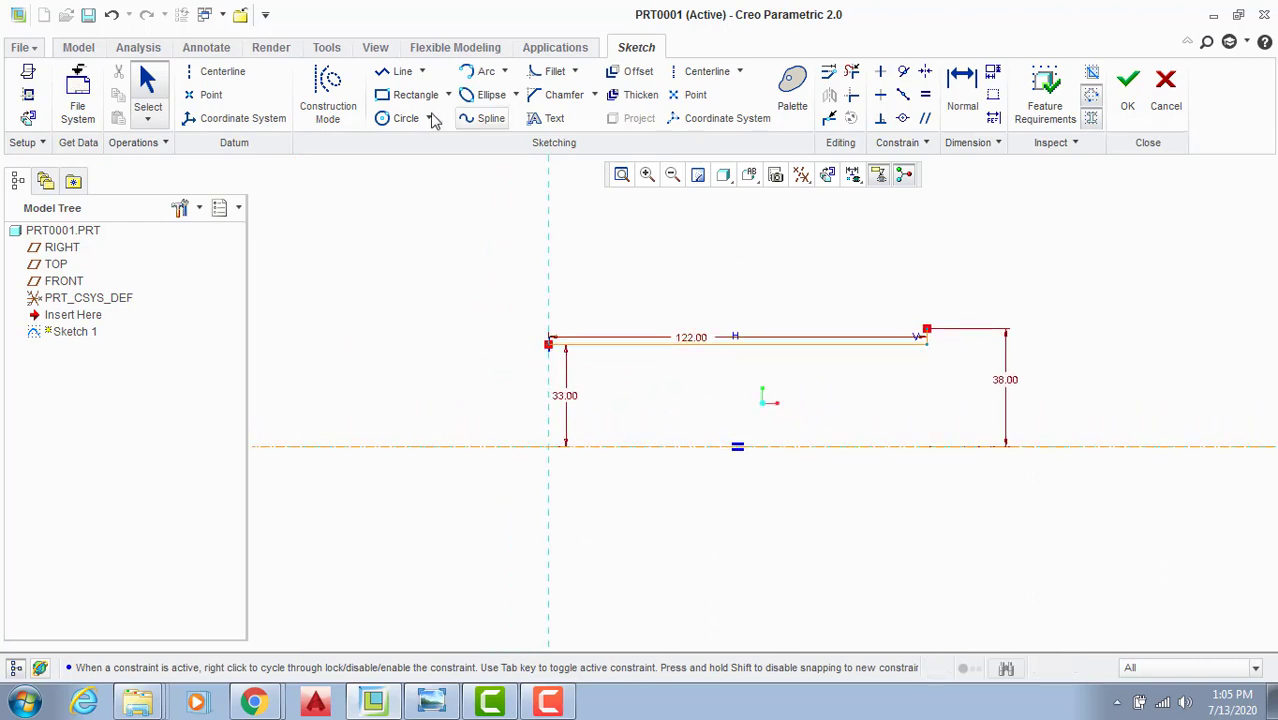
# Step: Continue the profile from the short vertical line's upper end: about 8 mm horizontally, 44 mm up and 13 mm horizontally, following the reference drawing
pyautogui.click(431, 702)
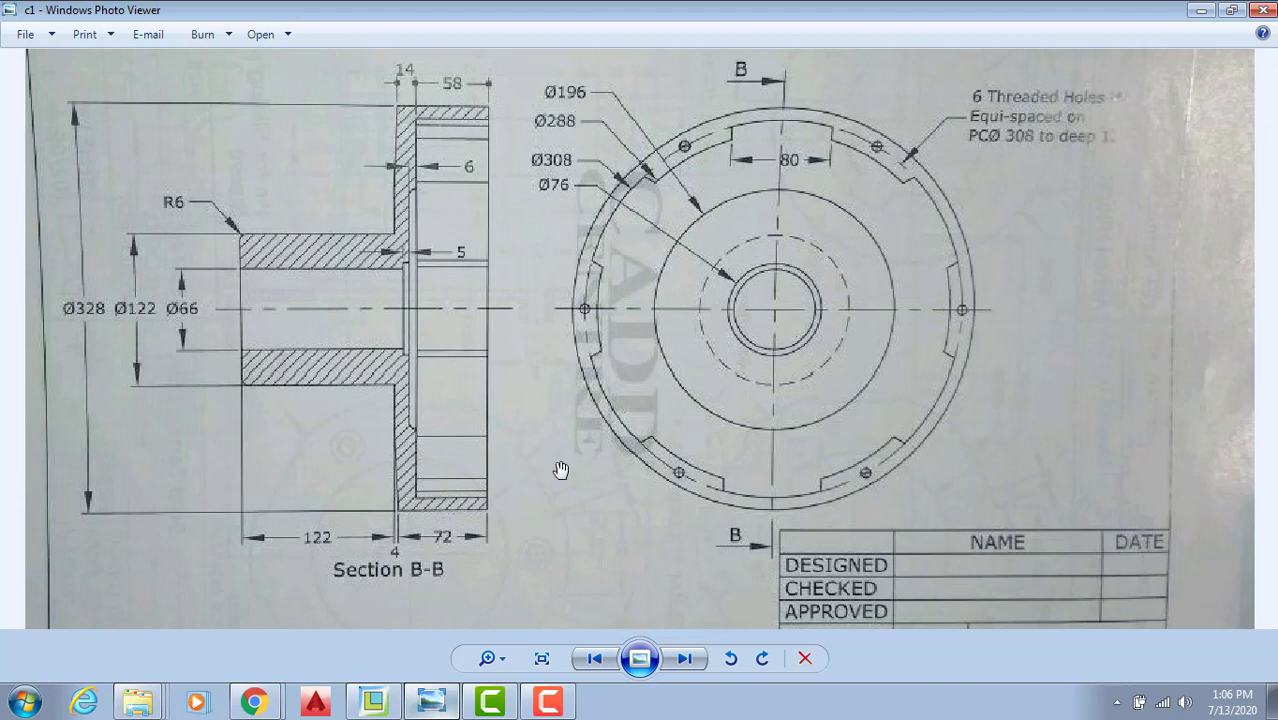
pyautogui.click(433, 697)
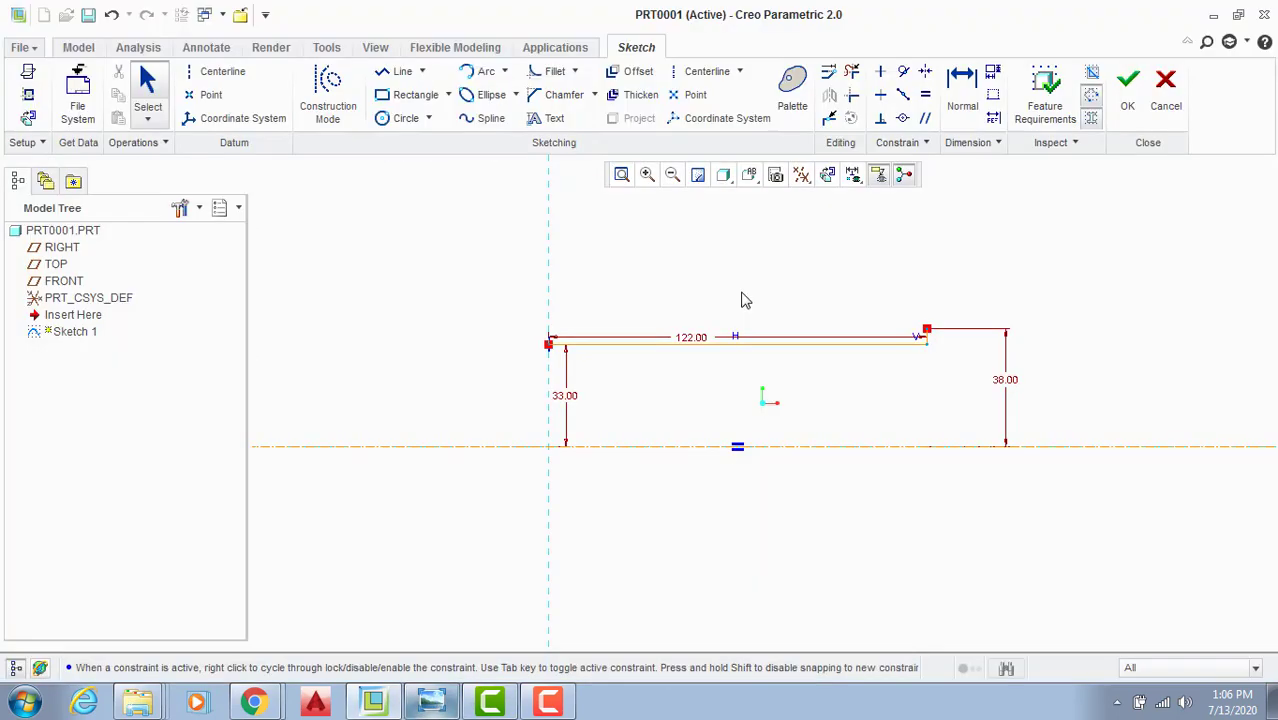
pyautogui.click(401, 72)
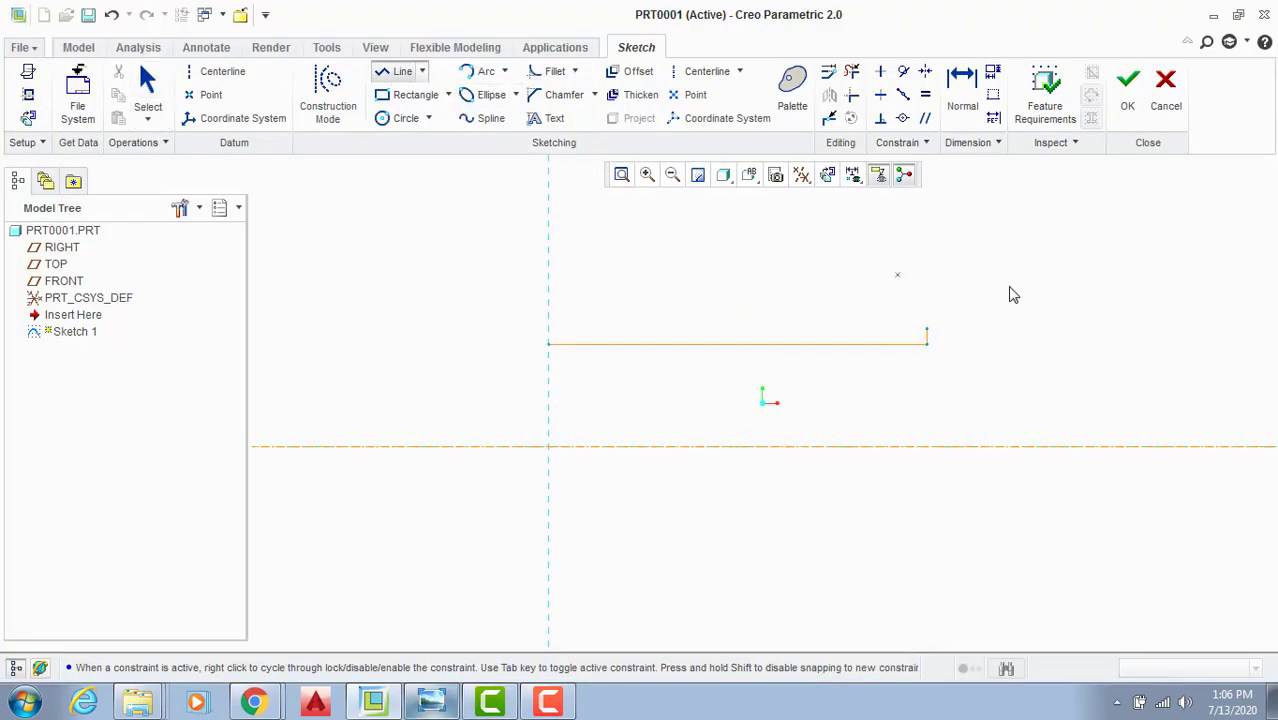
pyautogui.click(927, 330)
pyautogui.click(951, 332)
pyautogui.click(951, 194)
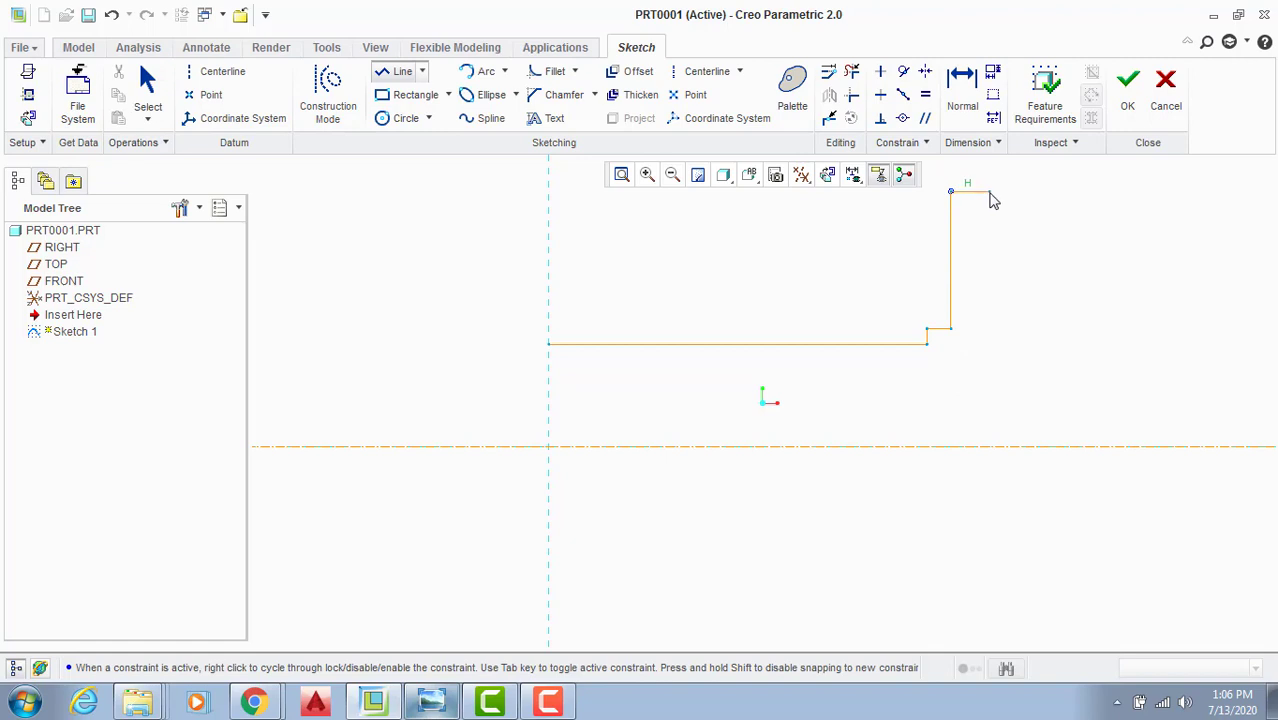
pyautogui.click(990, 193)
pyautogui.middleClick(992, 194)
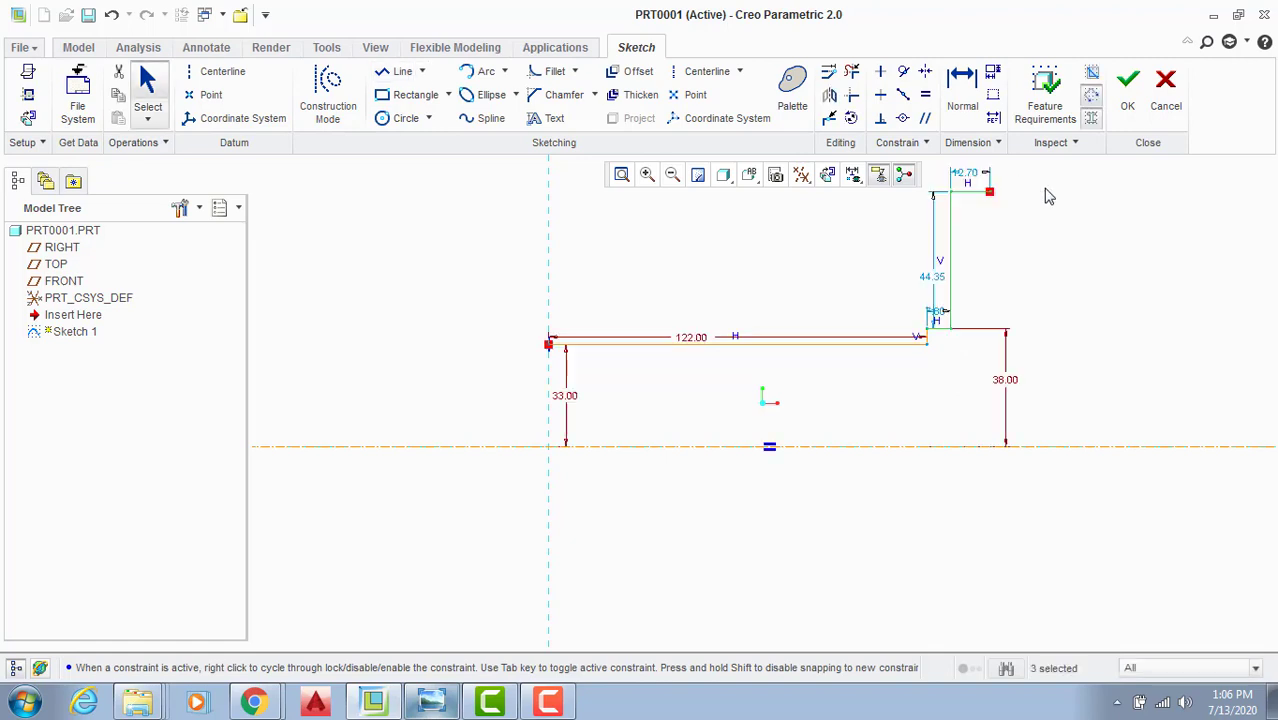
# Step: Dimension the uppermost short horizontal line's height from the centerline as 196/2, taking the diameter from the reference drawing
pyautogui.click(966, 88)
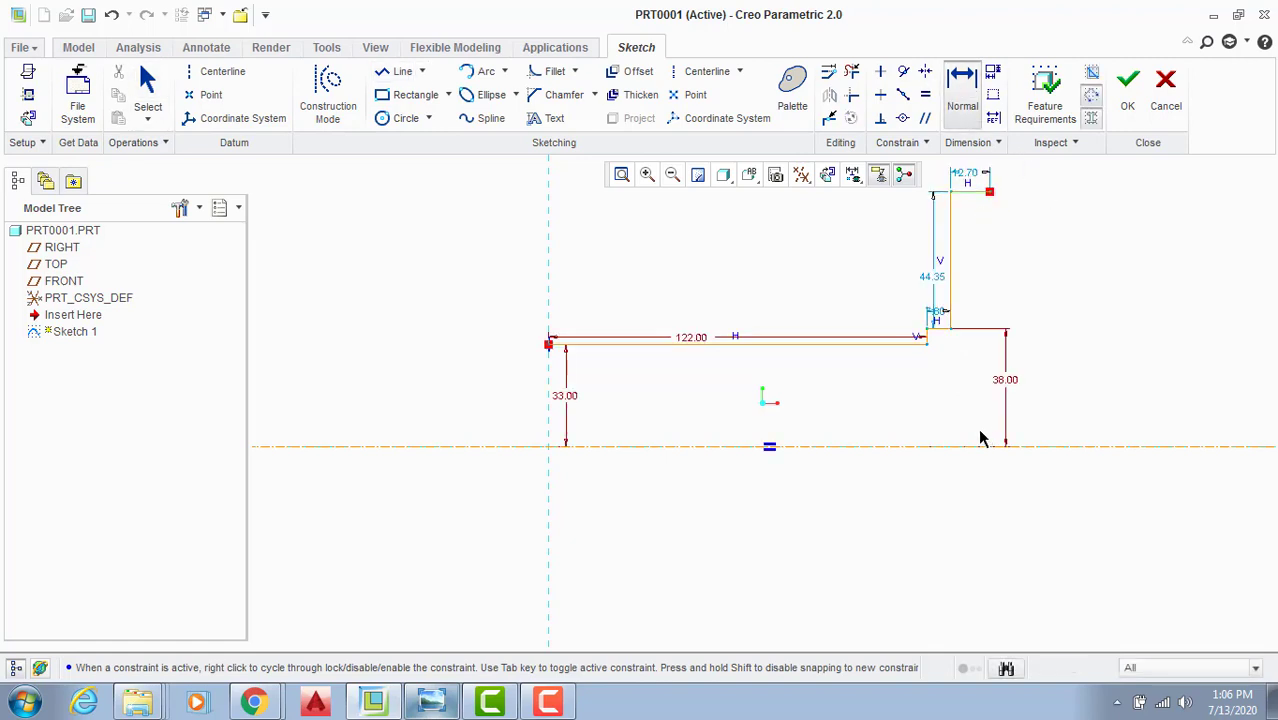
pyautogui.middleClick(1110, 347)
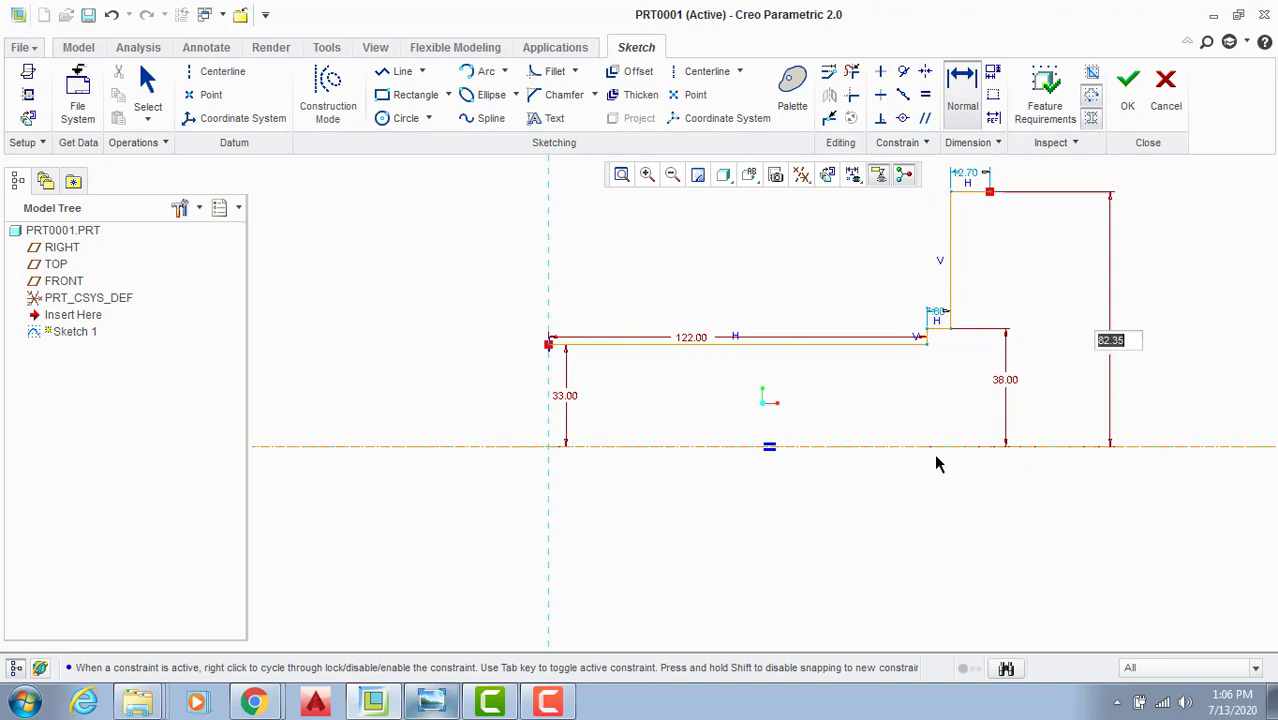
pyautogui.click(432, 700)
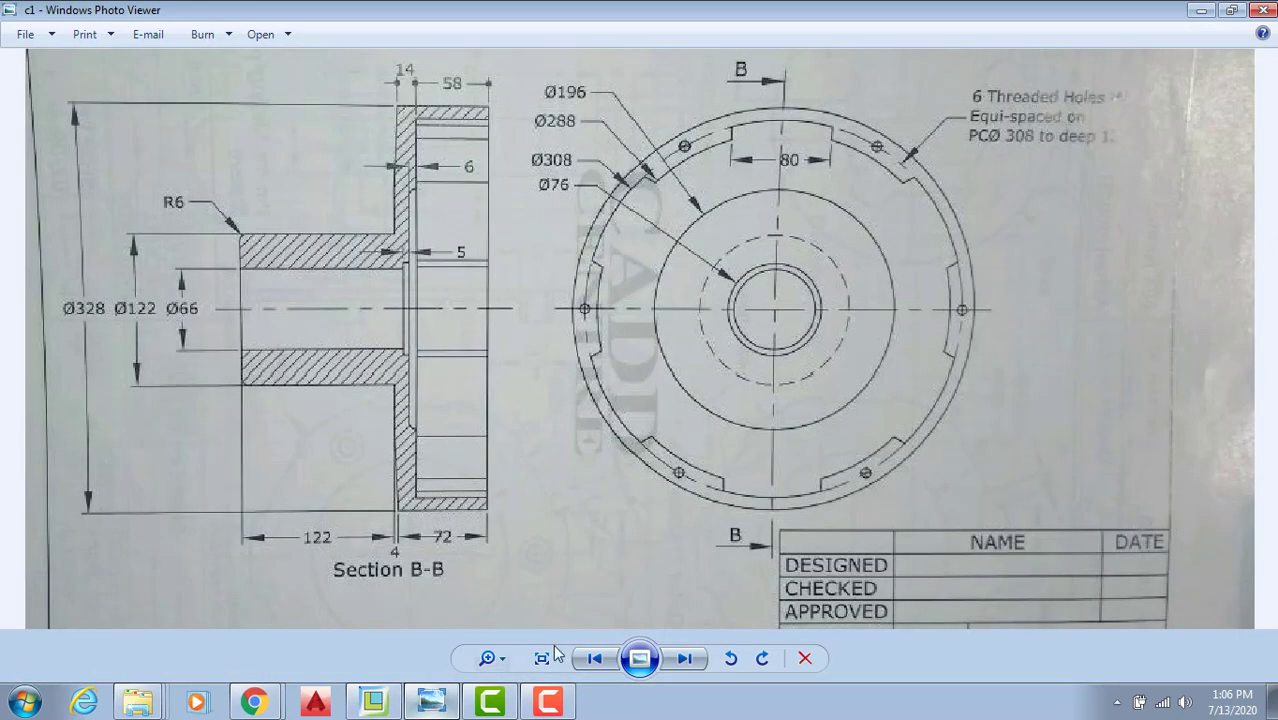
pyautogui.click(373, 700)
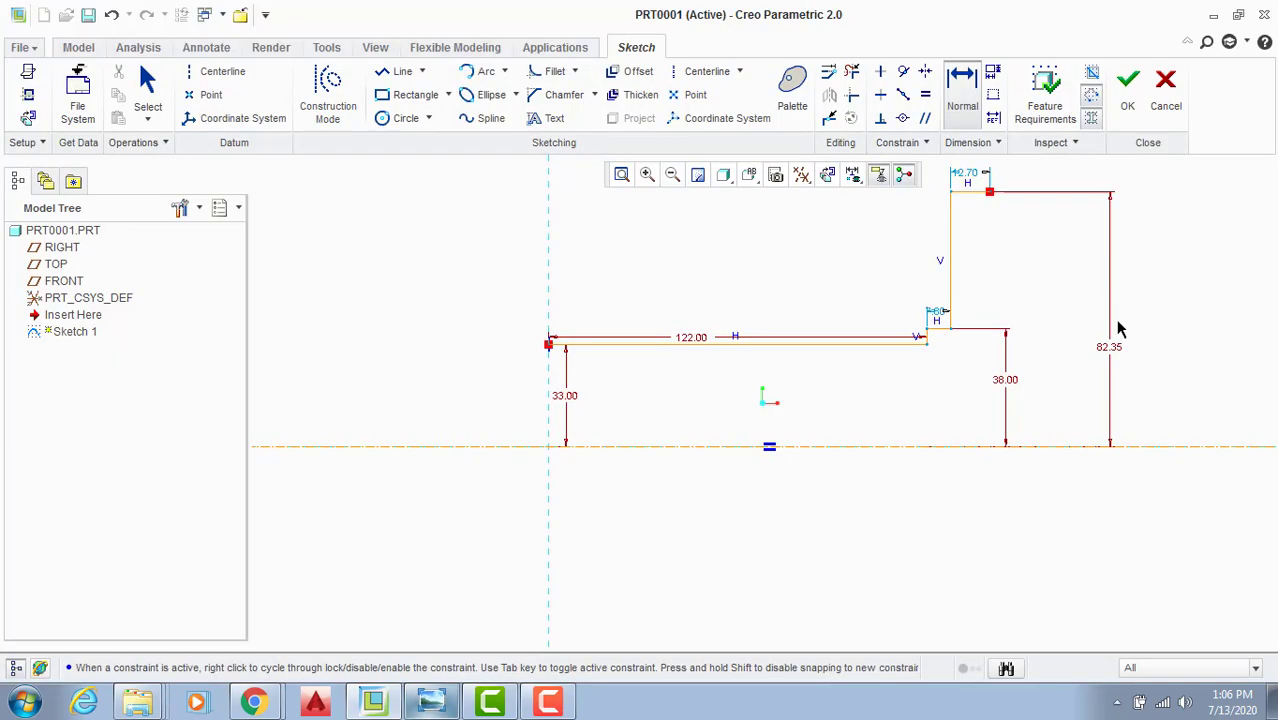
pyautogui.doubleClick(1109, 349)
pyautogui.write('196/')
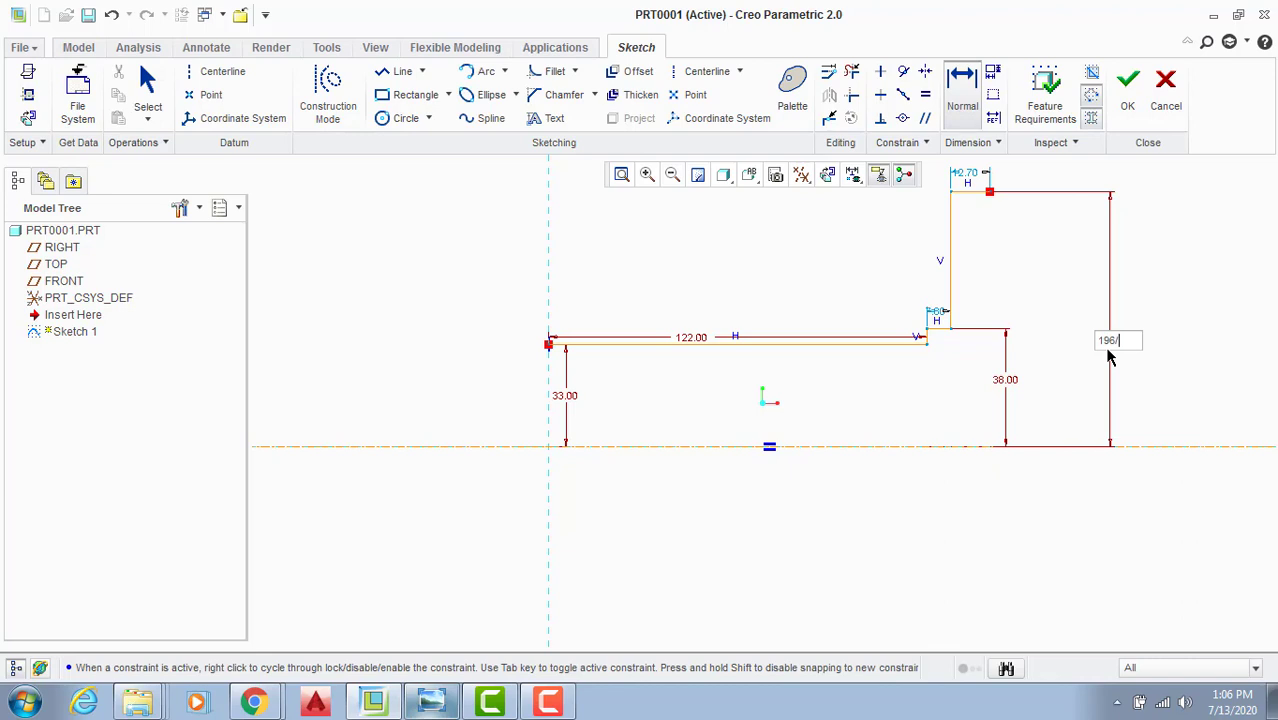
pyautogui.write('2')
pyautogui.press('Return')
pyautogui.middleClick(981, 349)
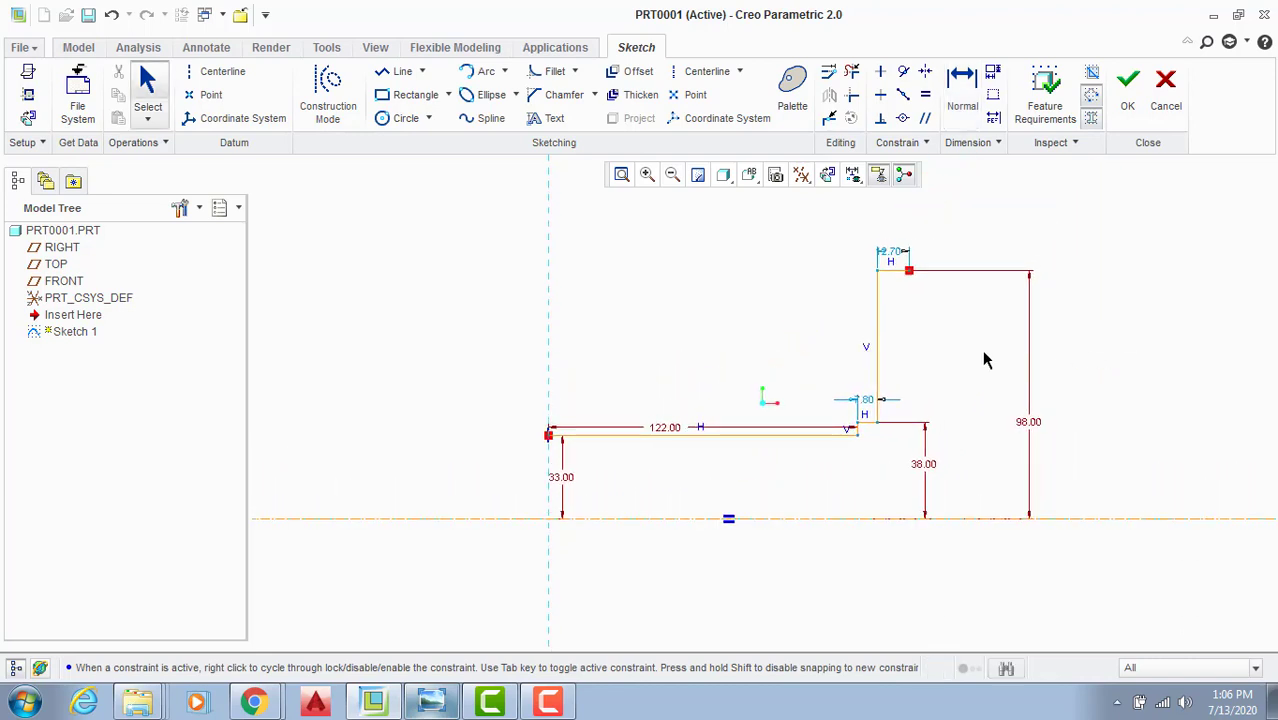
# Step: Set the length of the lower short horizontal step line to 6 mm
pyautogui.scroll(-2, 884, 424)
pyautogui.doubleClick(857, 393)
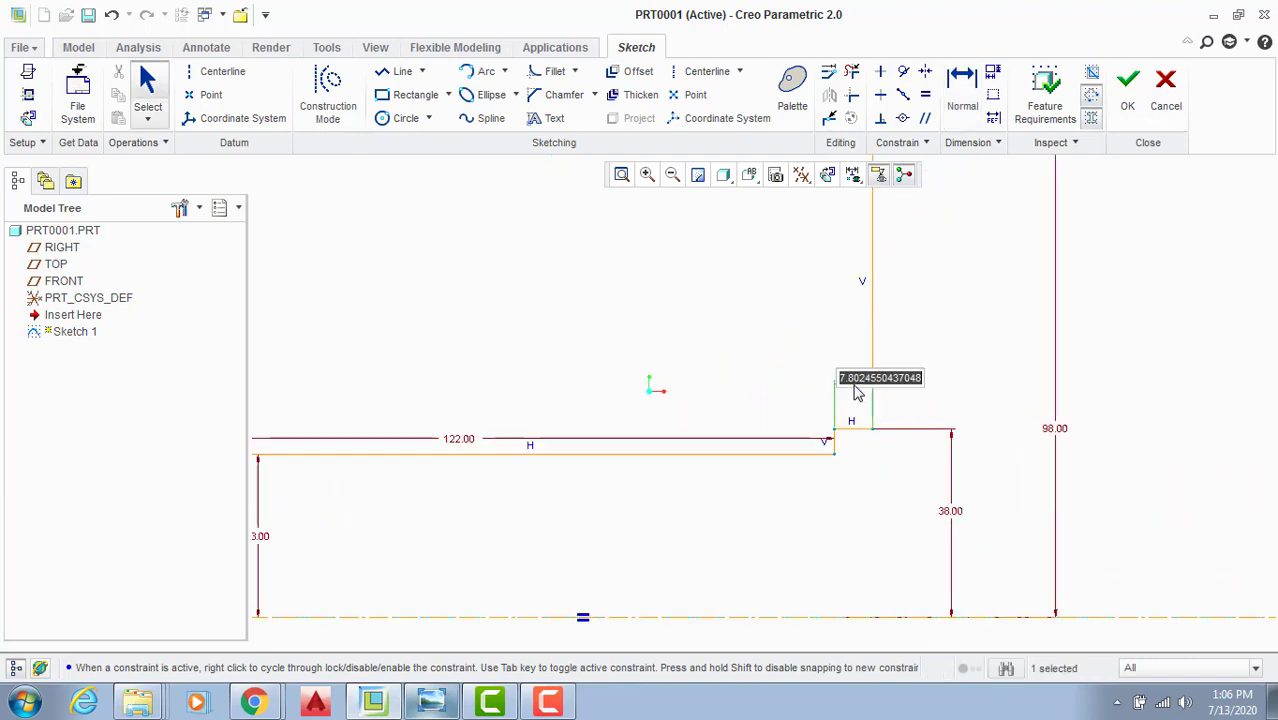
pyautogui.write('6')
pyautogui.scroll(4, 855, 384)
pyautogui.press('Return')
pyautogui.click(738, 274)
pyautogui.scroll(-2, 872, 262)
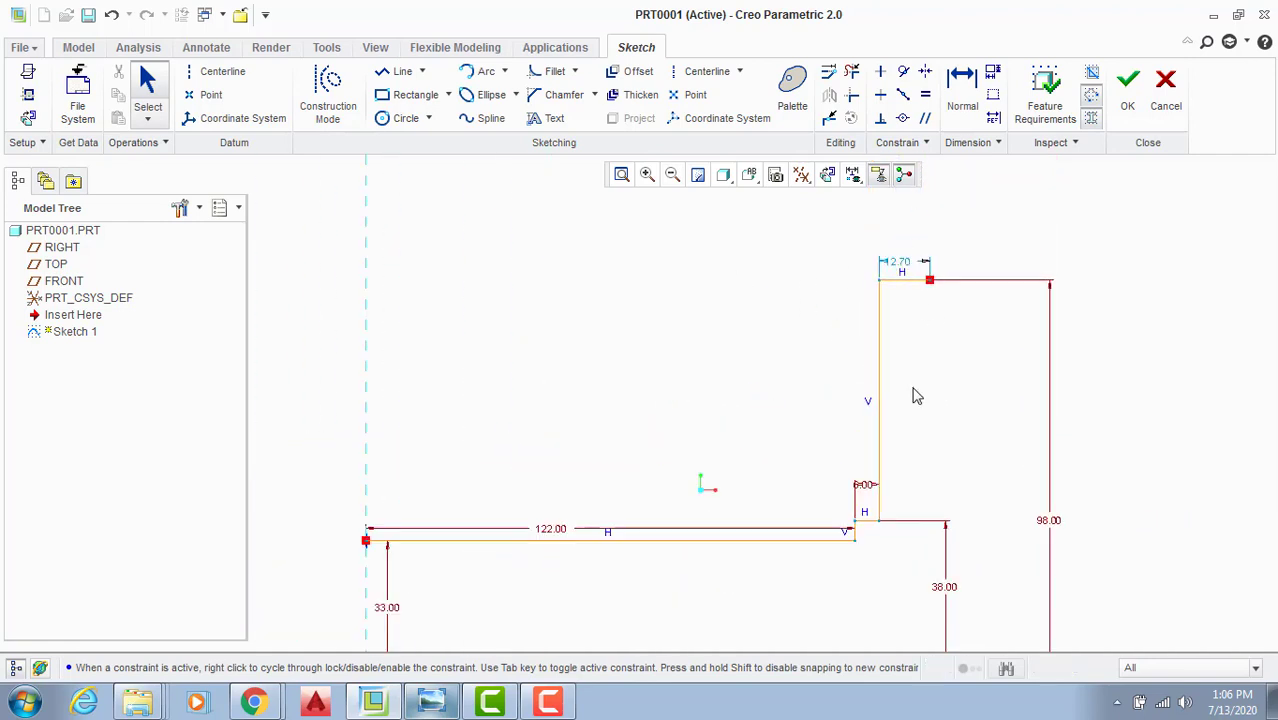
# Step: Check the step depths in the reference drawing and set the lower short horizontal line's length to 5 mm
pyautogui.click(445, 702)
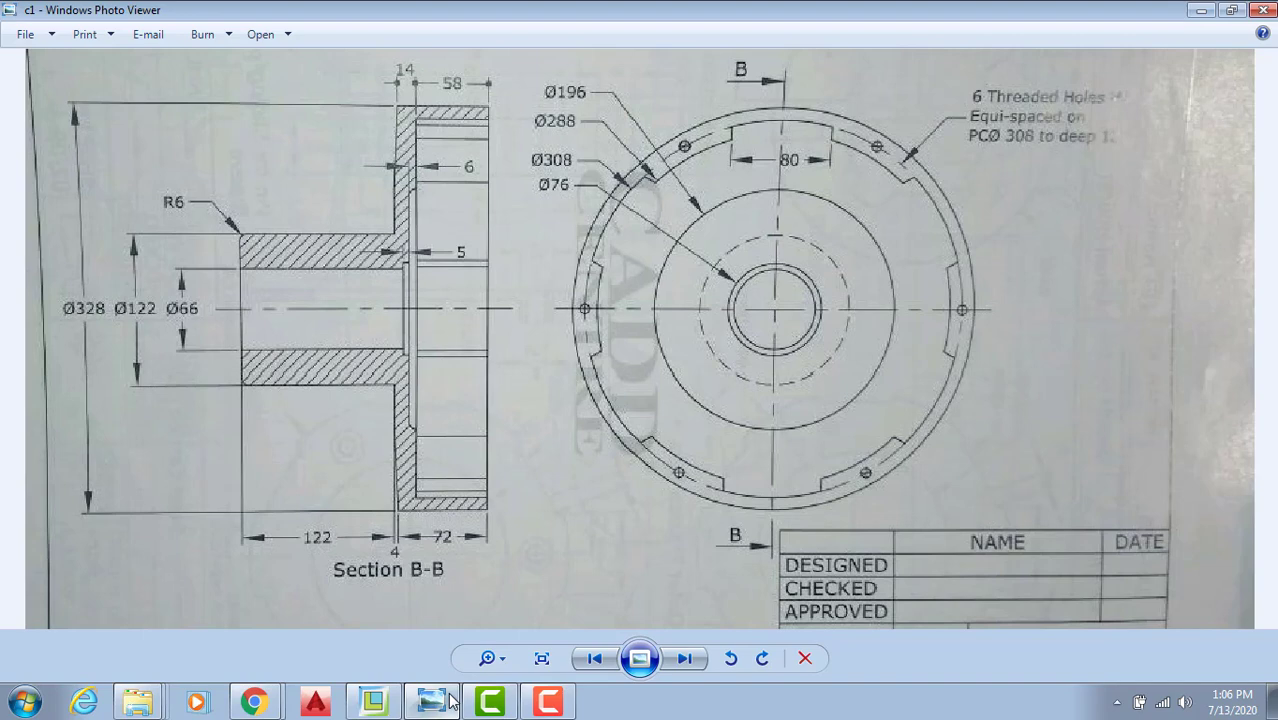
pyautogui.hotkey('alt', 'Tab')
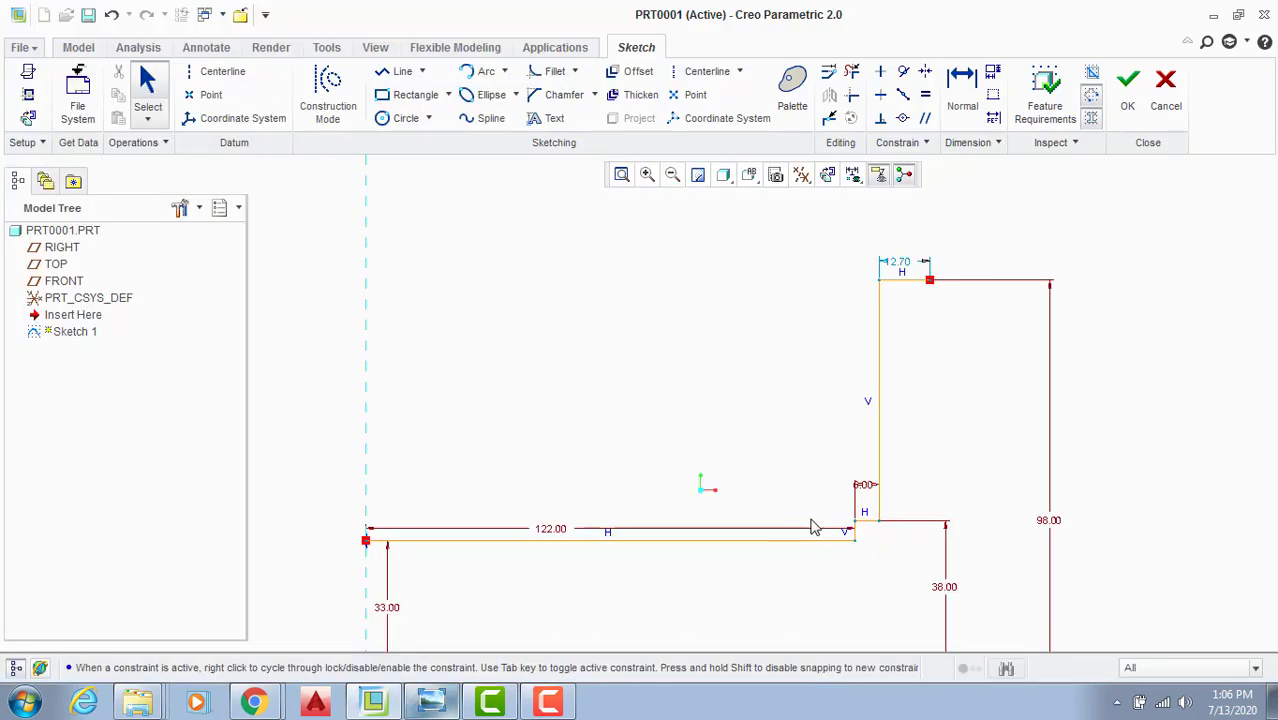
pyautogui.scroll(1, 950, 466)
pyautogui.scroll(-2, 872, 505)
pyautogui.doubleClick(866, 478)
pyautogui.press('Return')
pyautogui.scroll(2, 947, 479)
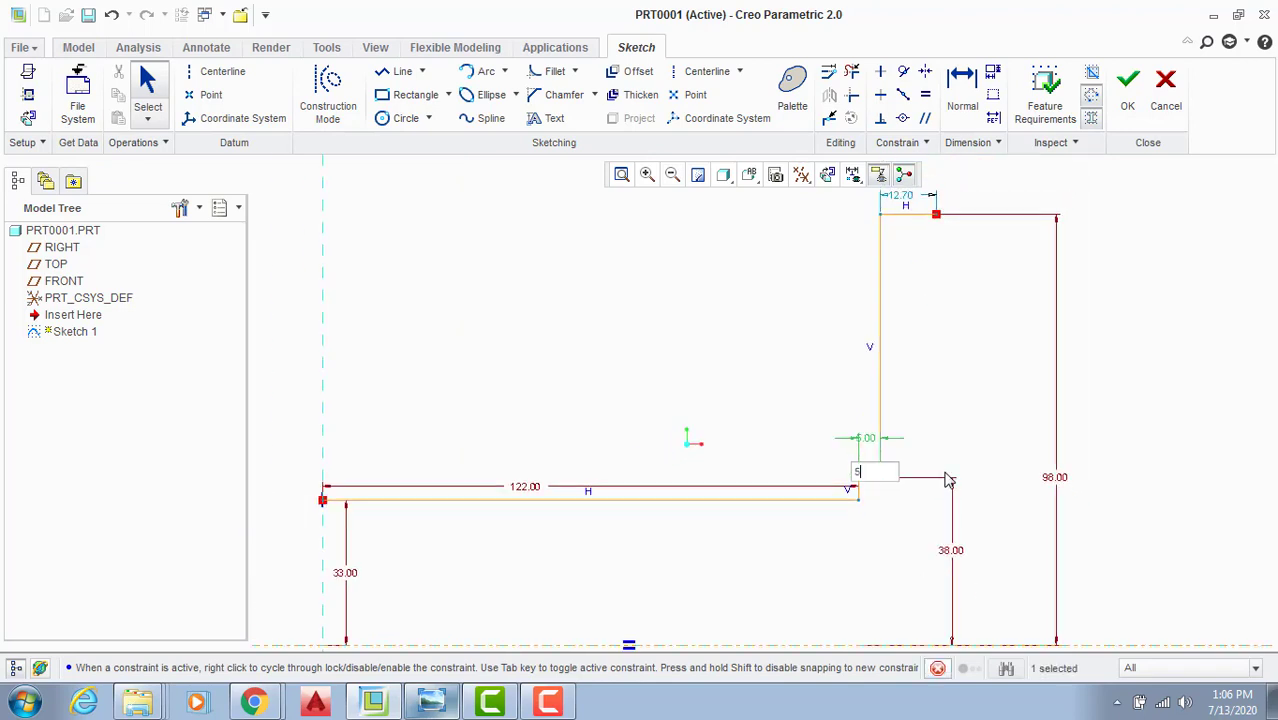
# Step: Set the length of the uppermost short horizontal line to 6 mm
pyautogui.doubleClick(905, 257)
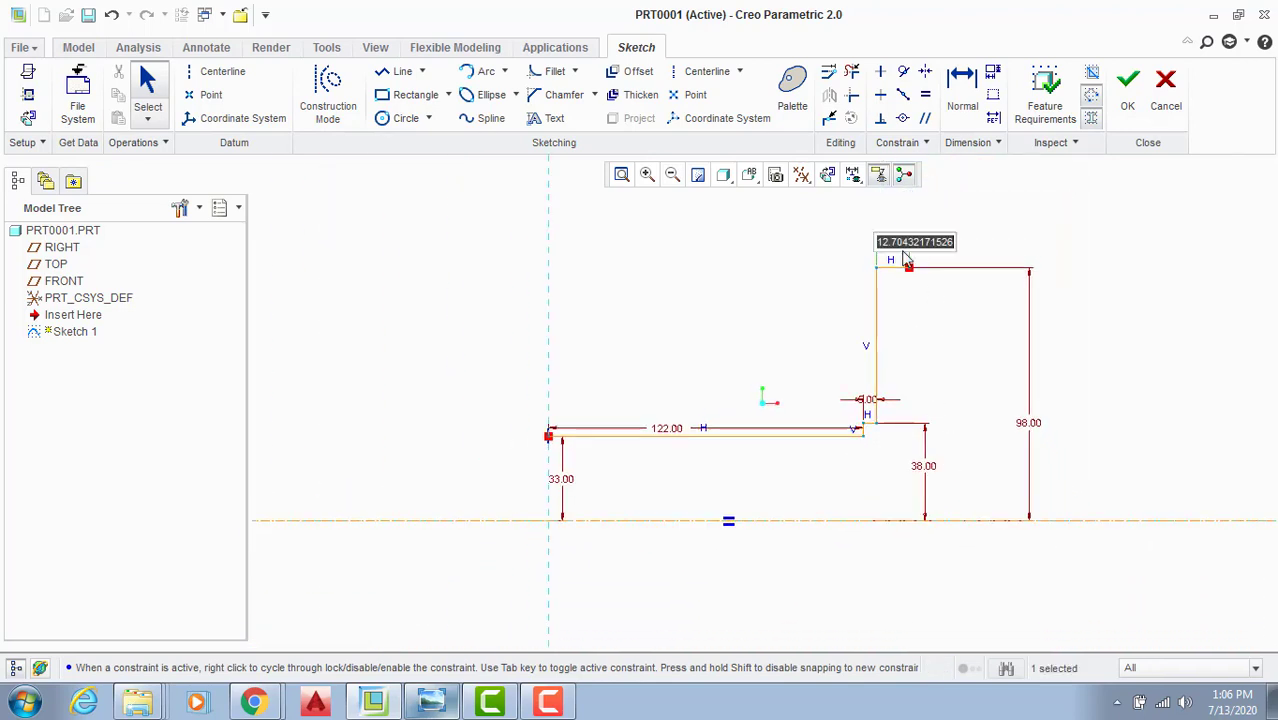
pyautogui.write('6')
pyautogui.press('Return')
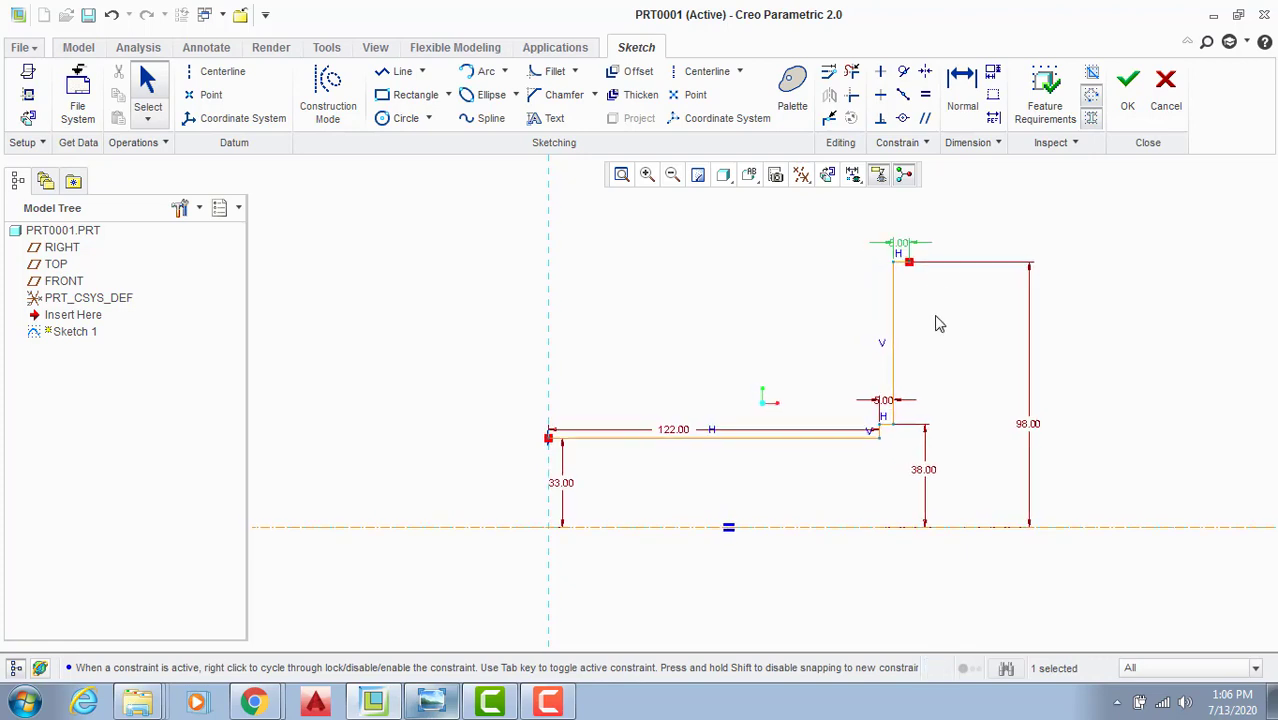
pyautogui.scroll(2, 750, 295)
# Step: Draw a vertical line about 42 mm upward from the free end of the 6 mm horizontal line
pyautogui.click(398, 76)
pyautogui.scroll(-1, 764, 158)
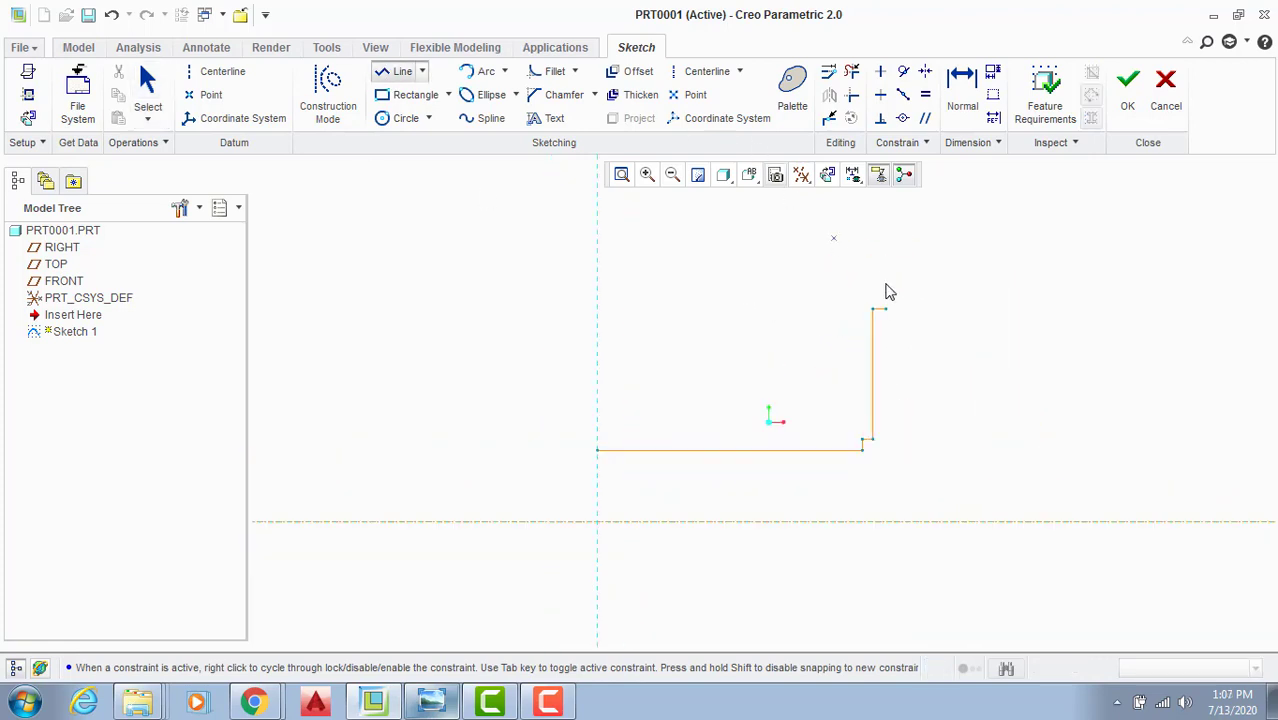
pyautogui.click(885, 309)
pyautogui.middleClick(889, 218)
# Step: Following the reference drawing, close the profile with a rim about 31 mm long and 11 mm thick, the flange's outer face, and the hub outline ending on the vertical reference
pyautogui.click(446, 709)
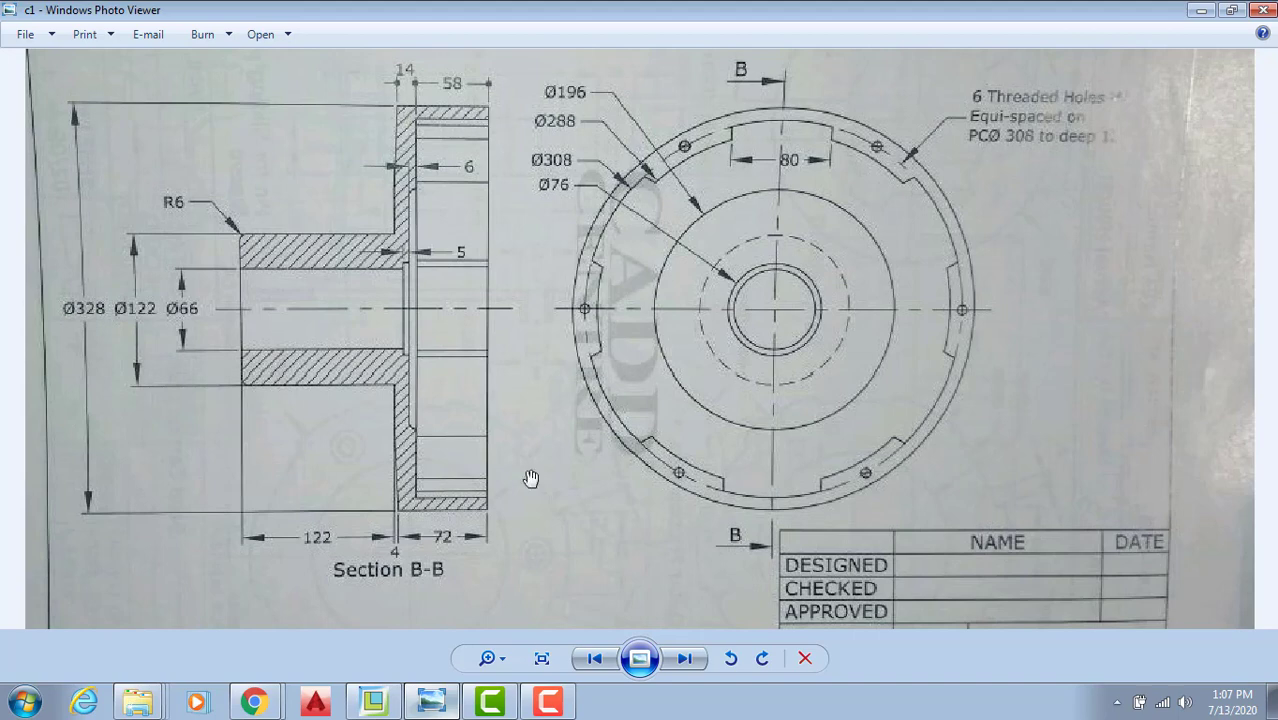
pyautogui.click(440, 712)
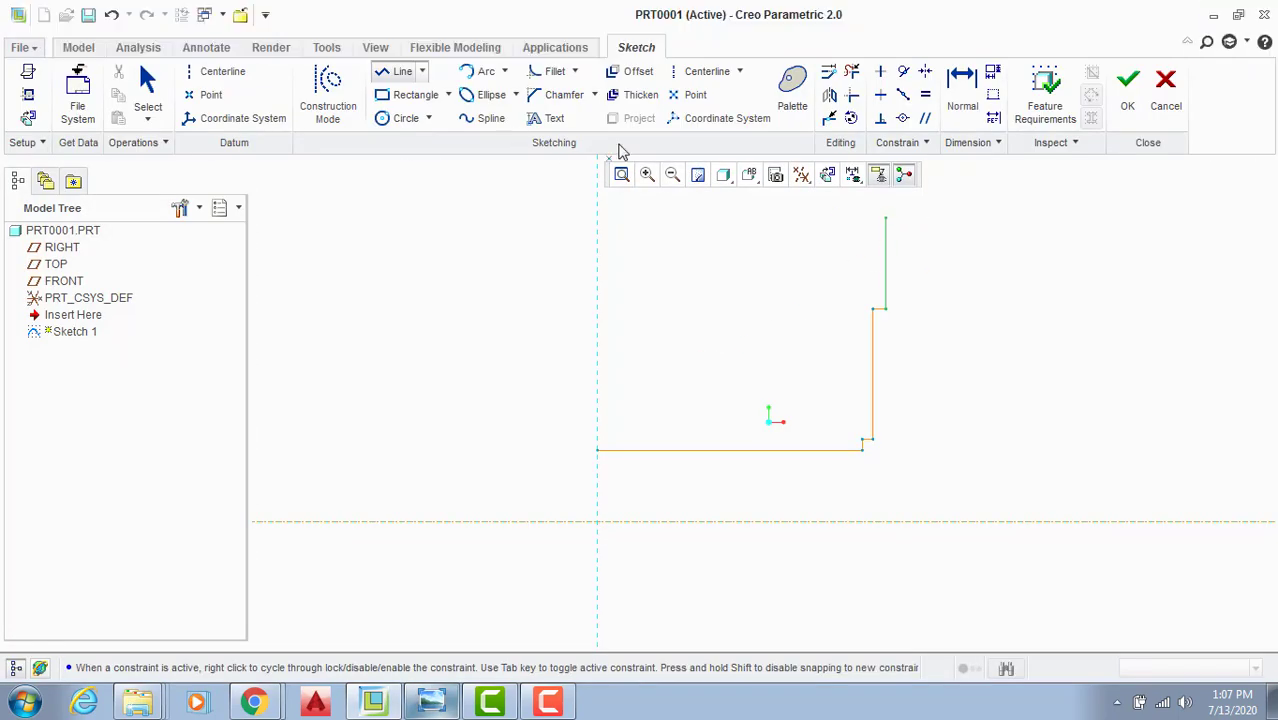
pyautogui.click(885, 218)
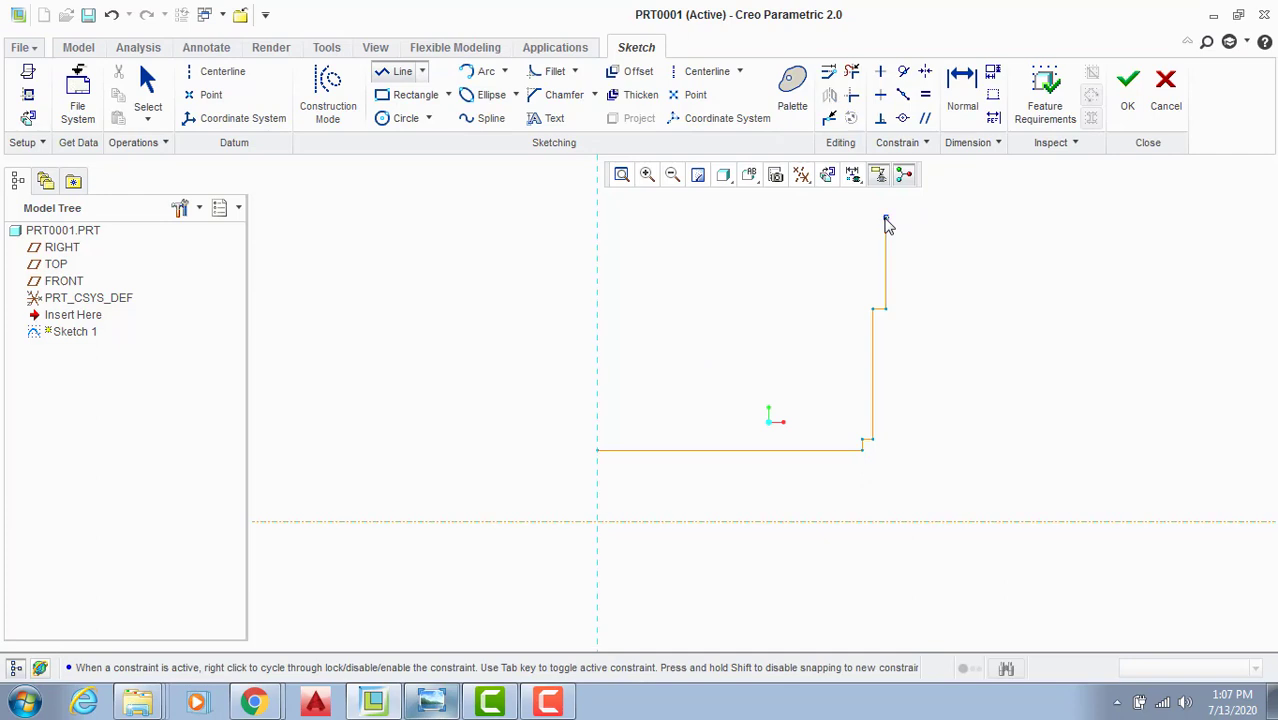
pyautogui.click(952, 194)
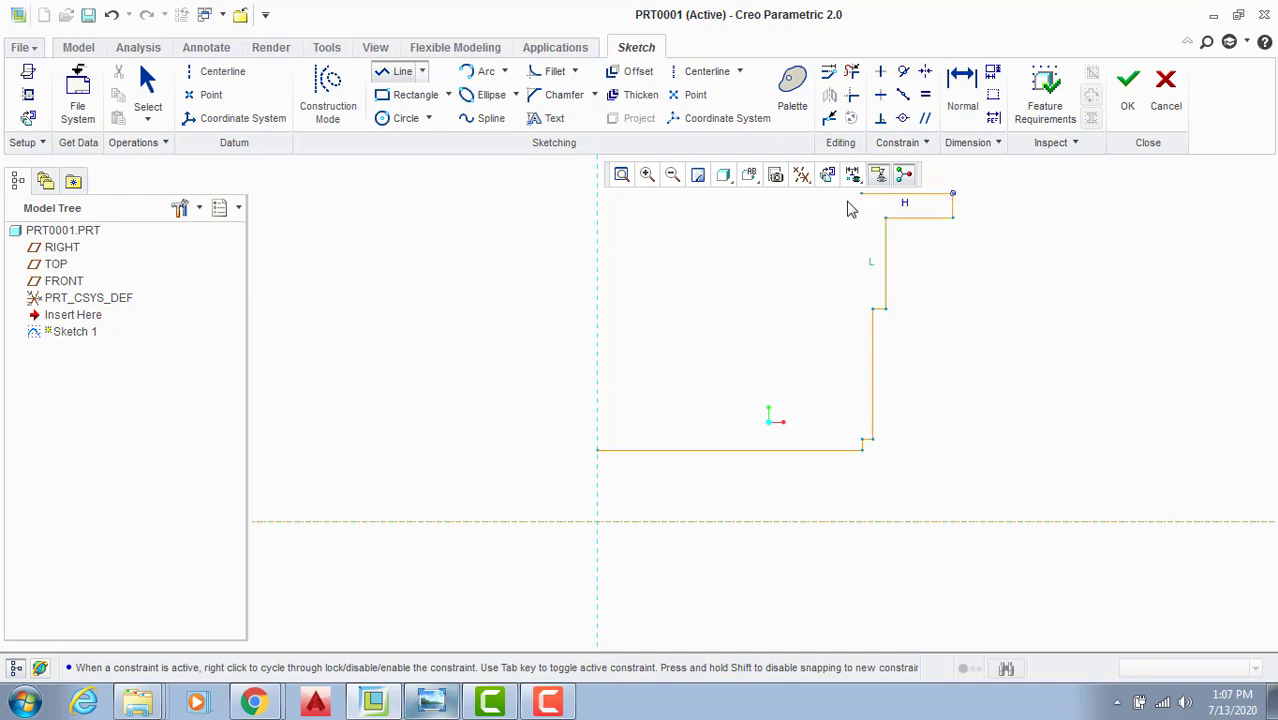
pyautogui.click(831, 194)
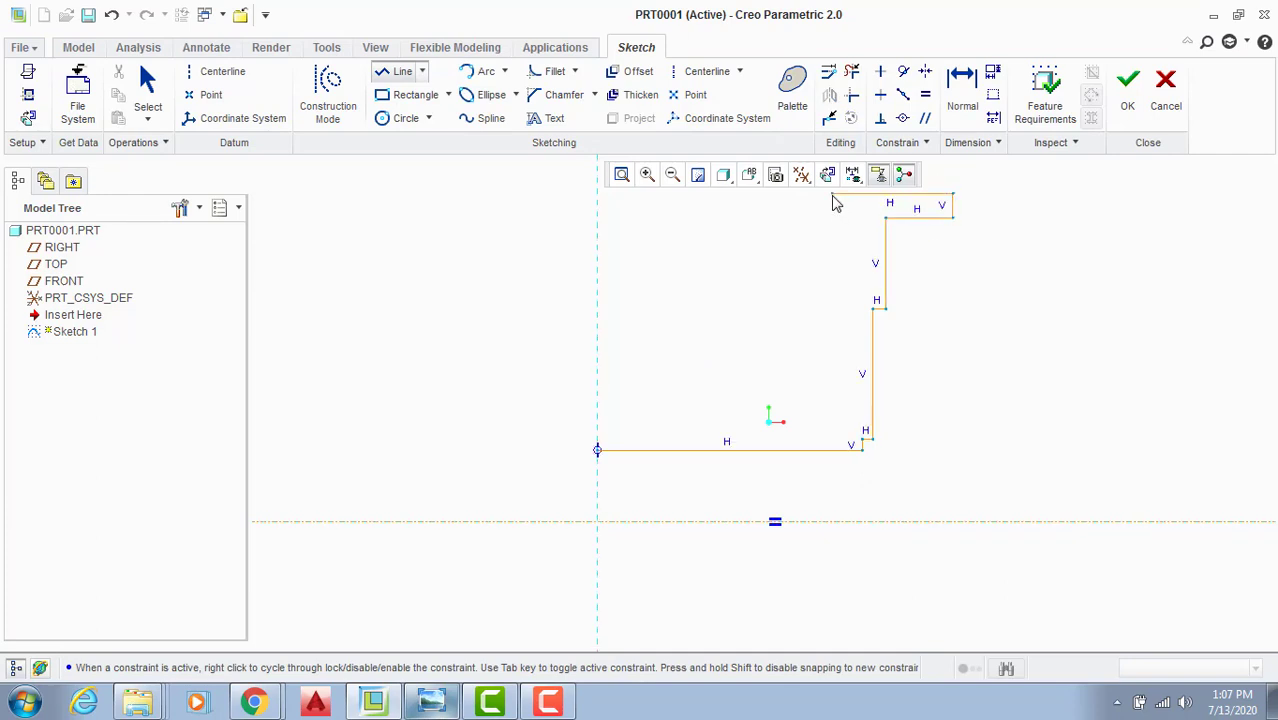
pyautogui.click(831, 363)
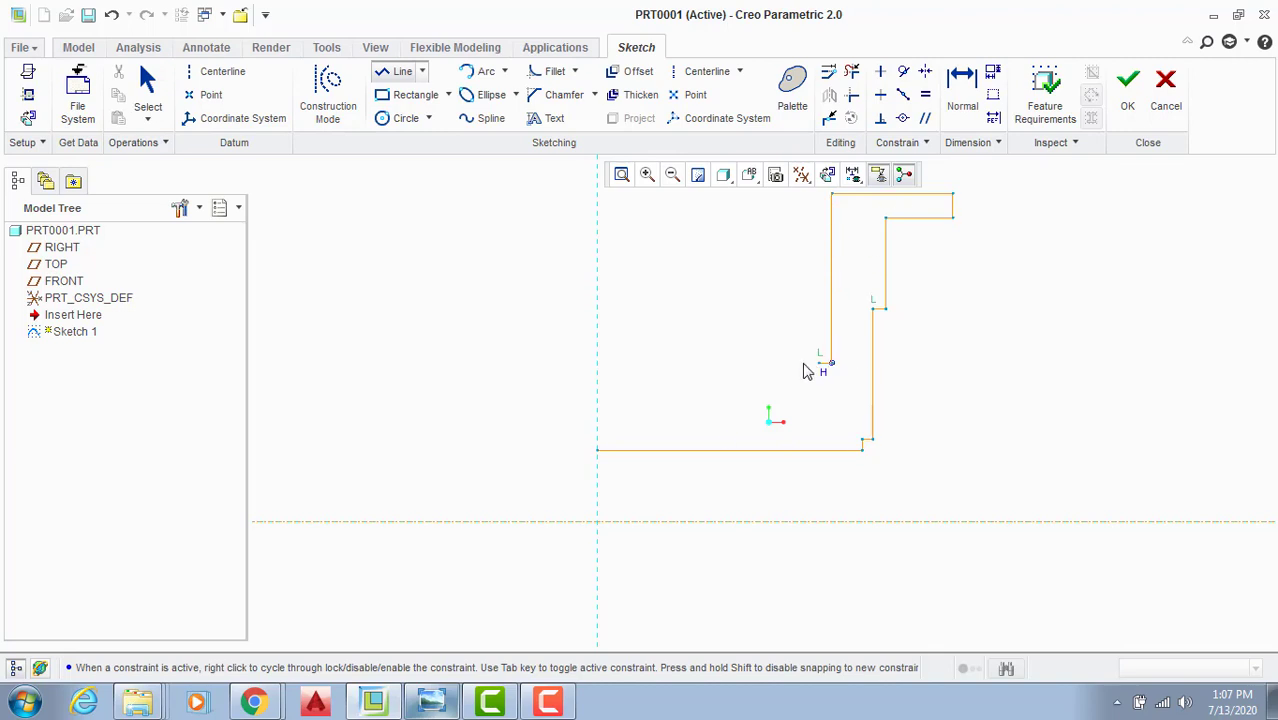
pyautogui.click(598, 364)
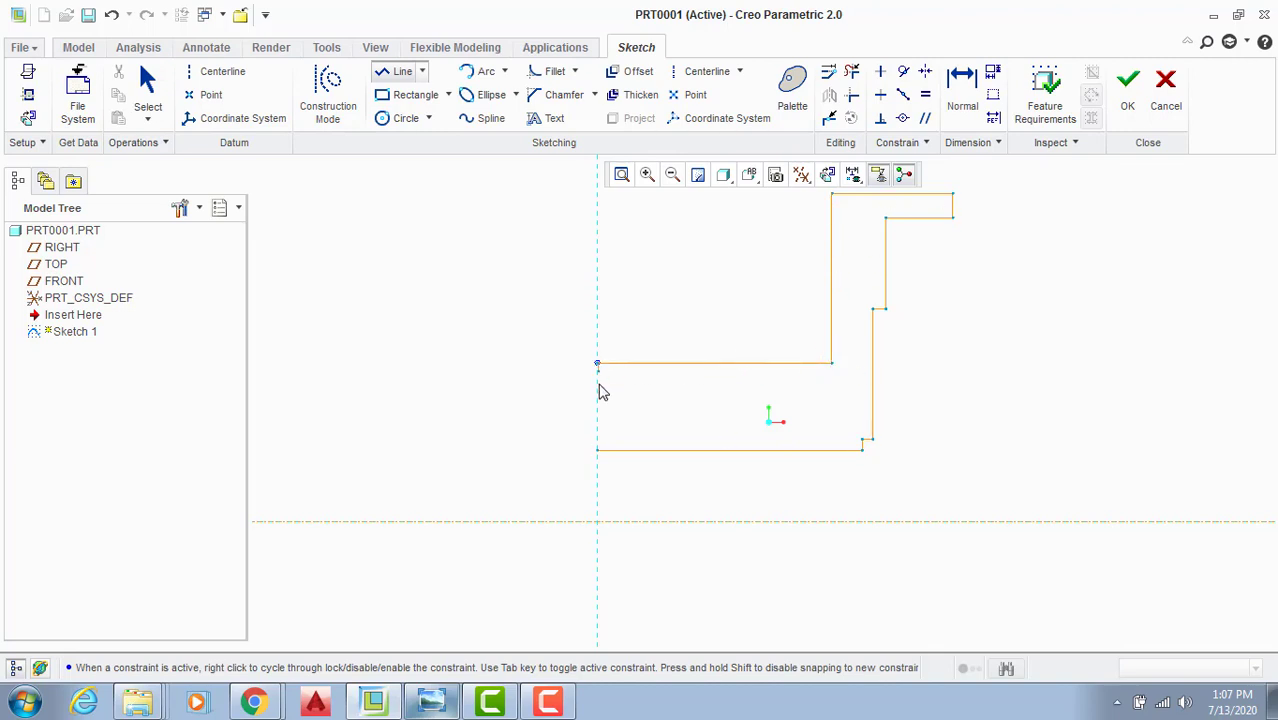
pyautogui.click(598, 451)
pyautogui.middleClick(518, 380)
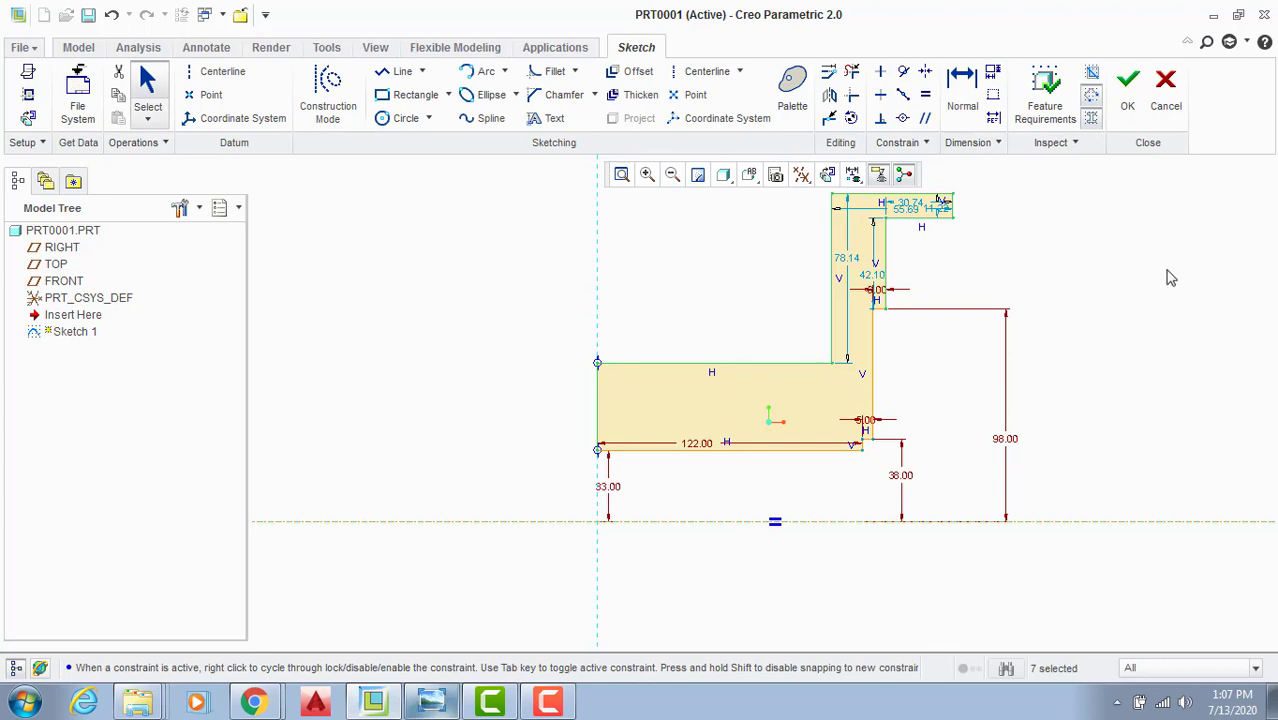
# Step: Reposition the flange height dimension away from the section and the two rim length dimensions above the profile
pyautogui.moveTo(847, 258); pyautogui.dragTo(753, 260)
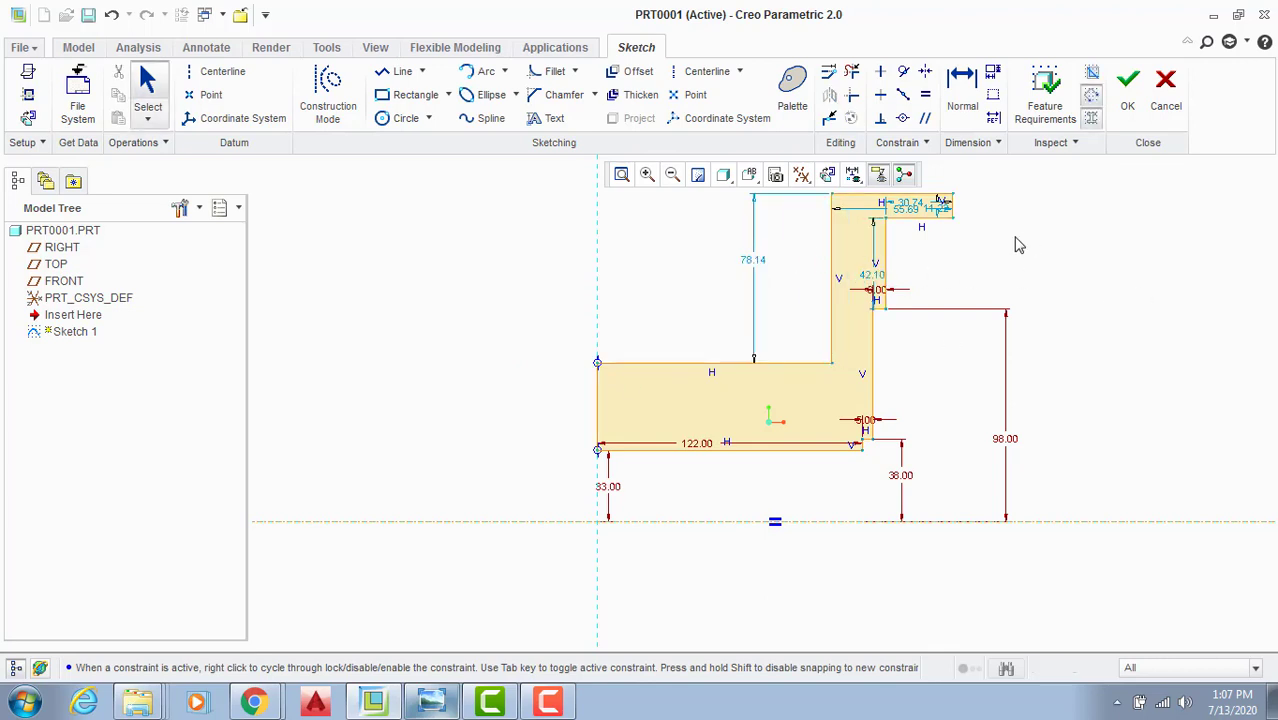
pyautogui.scroll(4, 1010, 236)
pyautogui.scroll(-5, 986, 220)
pyautogui.moveTo(933, 236); pyautogui.dragTo(934, 208)
pyautogui.moveTo(930, 254); pyautogui.dragTo(930, 197)
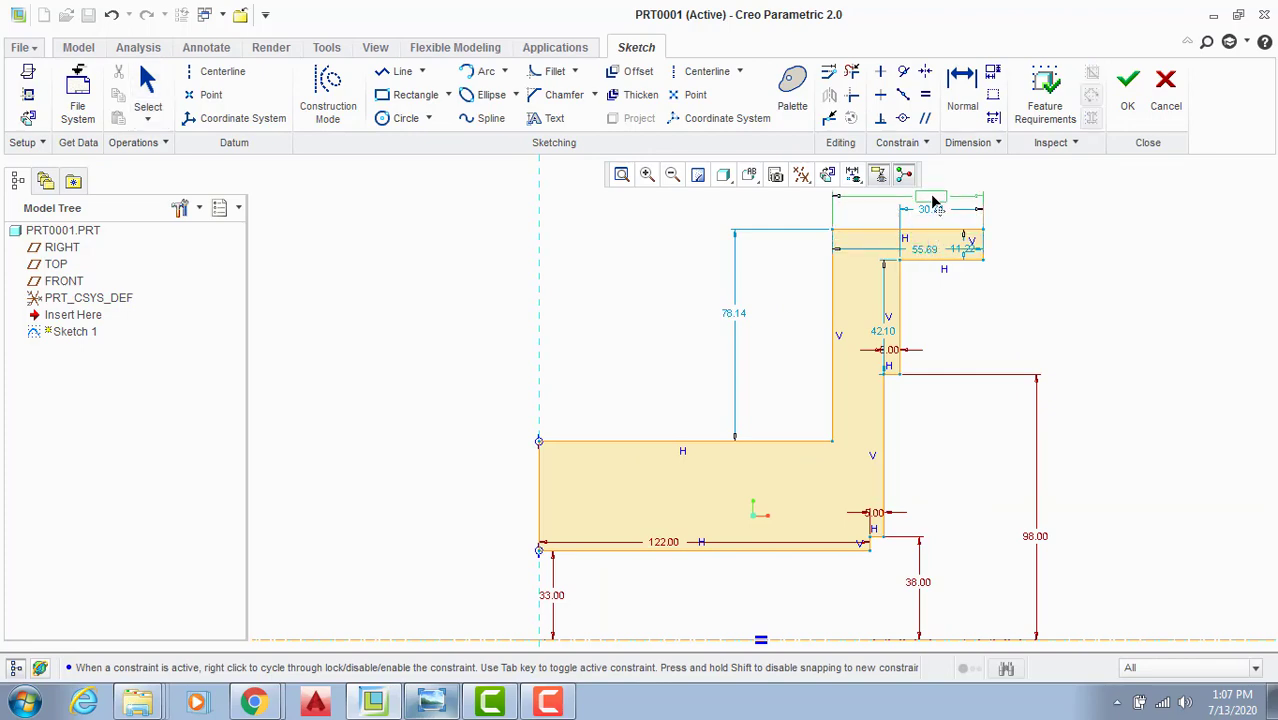
# Step: Check the call in the Google Meet browser window and minimize that window
pyautogui.moveTo(243, 705)
pyautogui.click(235, 642)
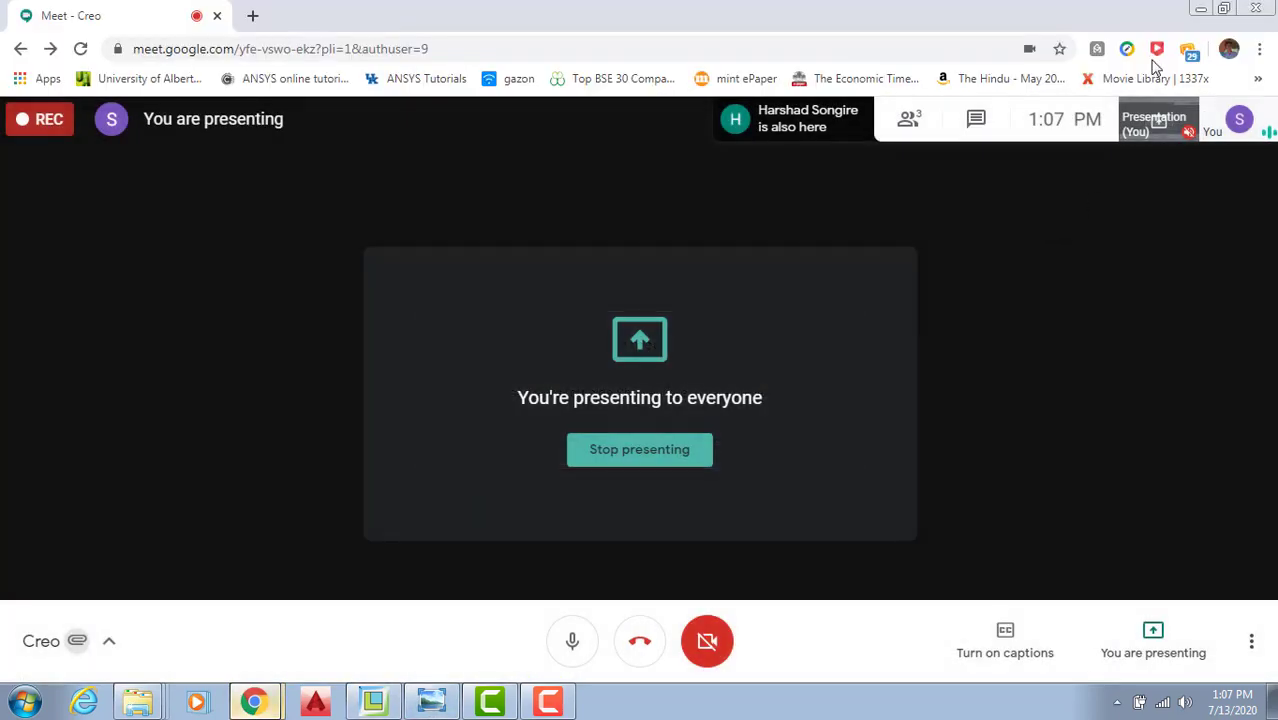
pyautogui.click(1201, 11)
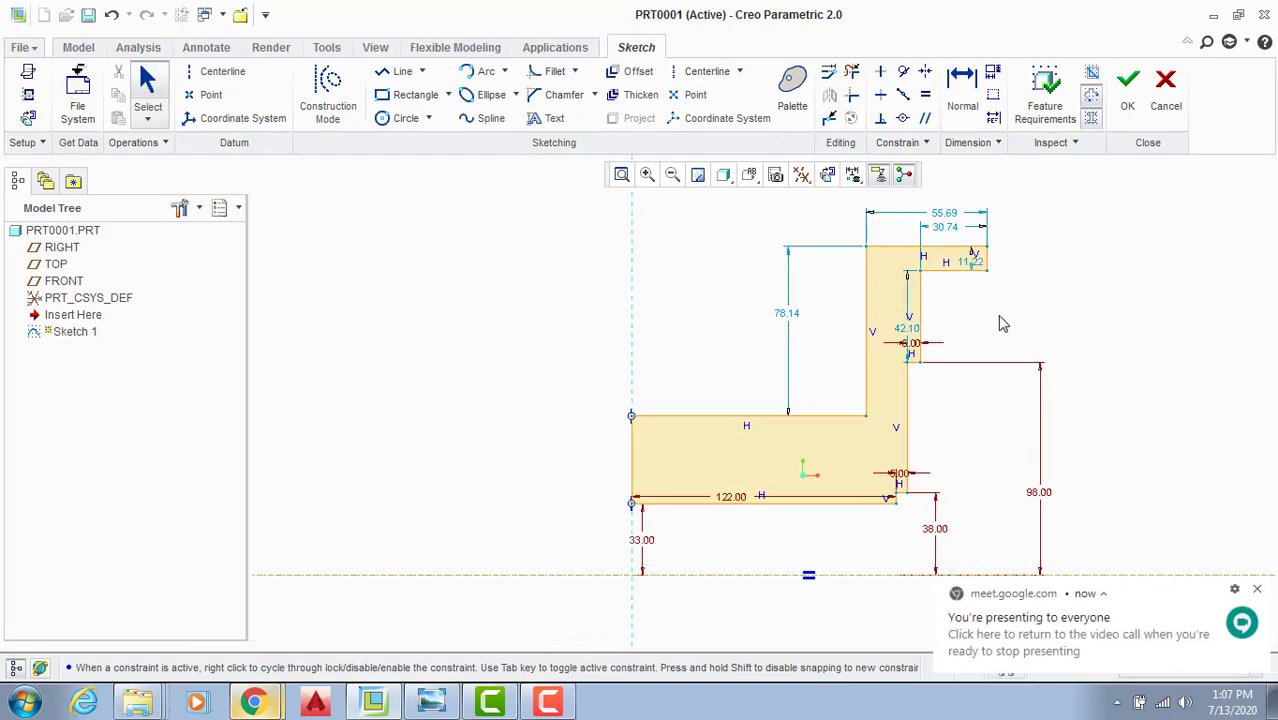
# Step: Move the rim thickness, inner rim length and inner flange height dimensions outside the shaded section
pyautogui.scroll(5, 976, 249)
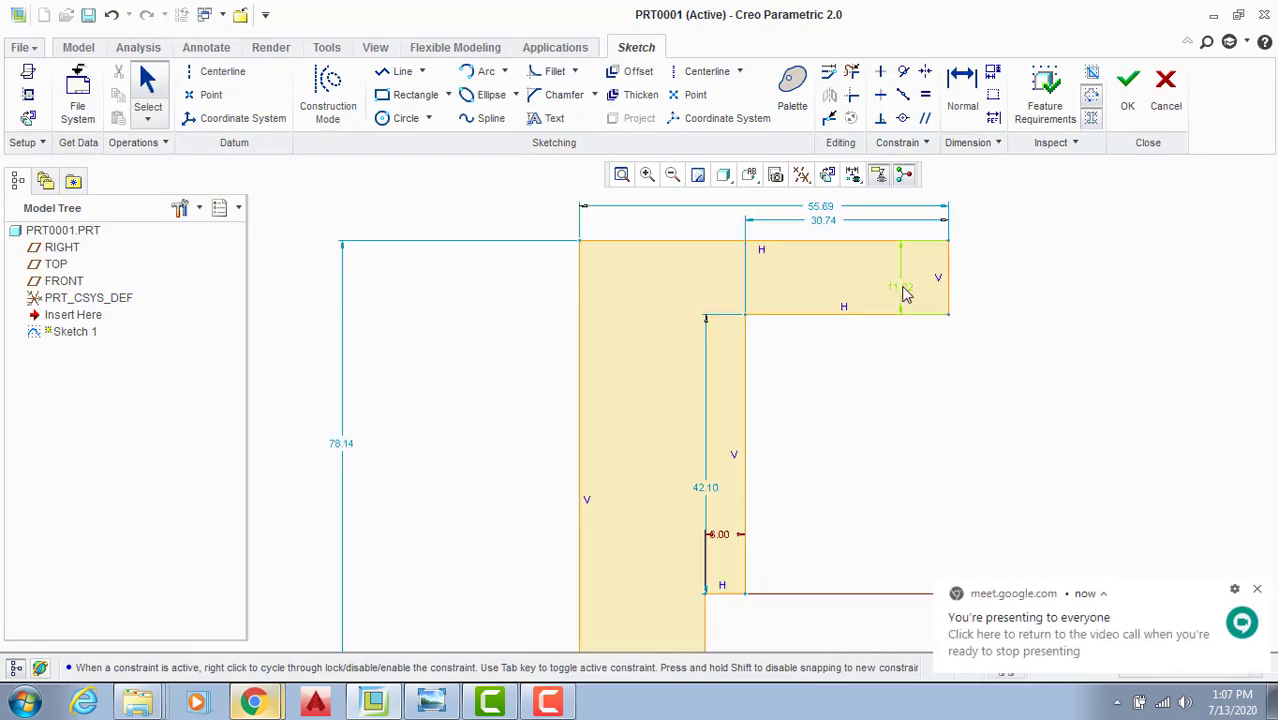
pyautogui.moveTo(823, 220); pyautogui.dragTo(824, 376)
pyautogui.moveTo(710, 496); pyautogui.dragTo(822, 496)
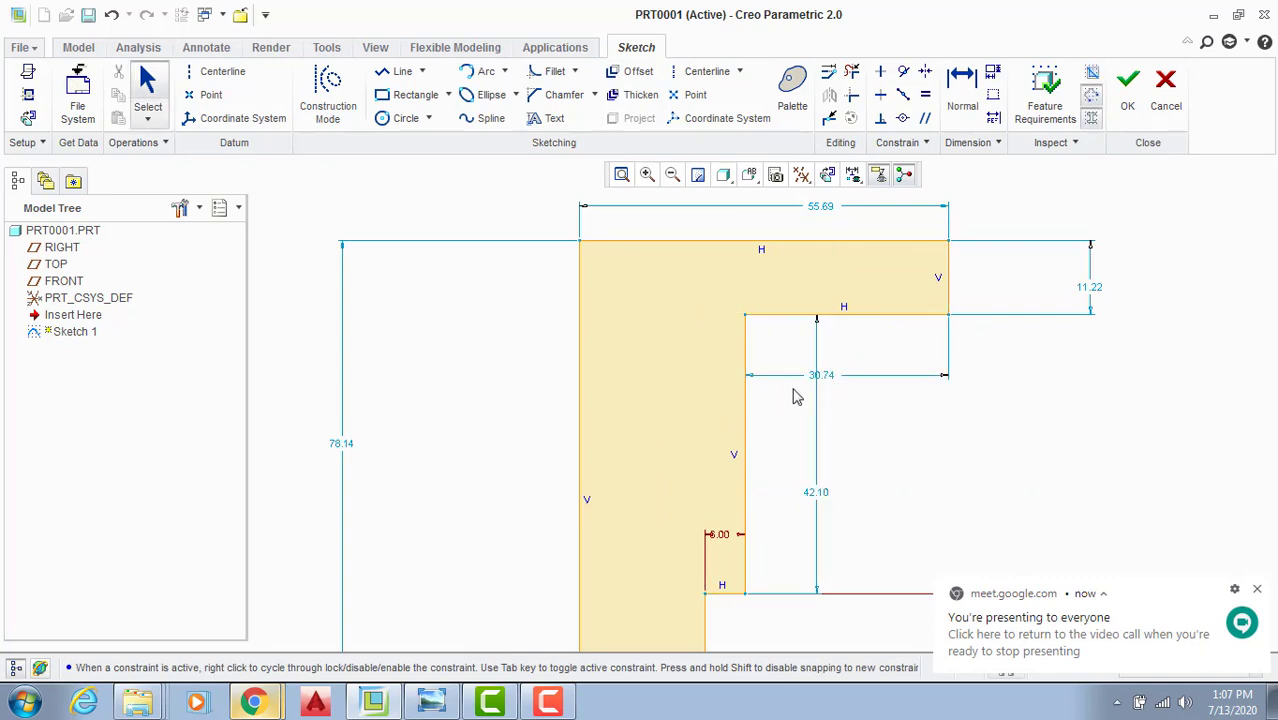
pyautogui.scroll(-3, 657, 360)
pyautogui.scroll(-1, 963, 416)
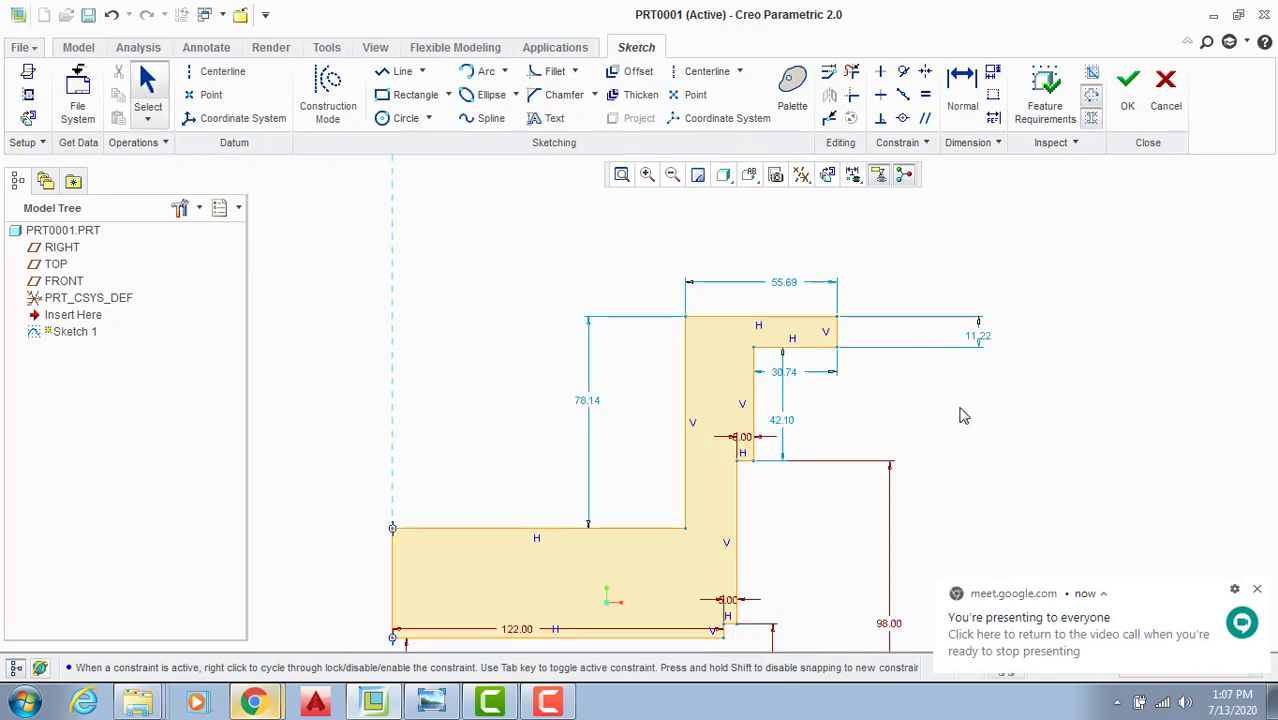
pyautogui.scroll(-1, 919, 438)
pyautogui.scroll(3, 704, 438)
pyautogui.scroll(-2, 622, 488)
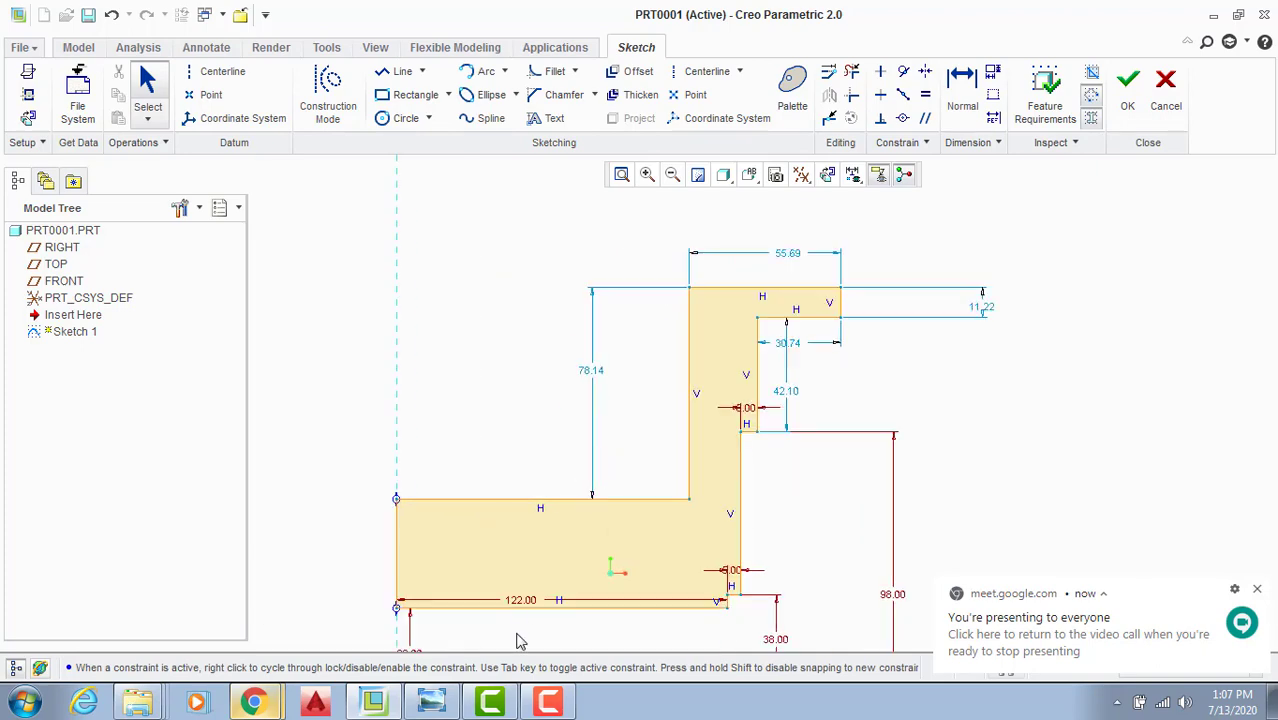
# Step: Examine the reference drawing's section view and the Google Meet call, and return to the Creo sketch
pyautogui.click(430, 700)
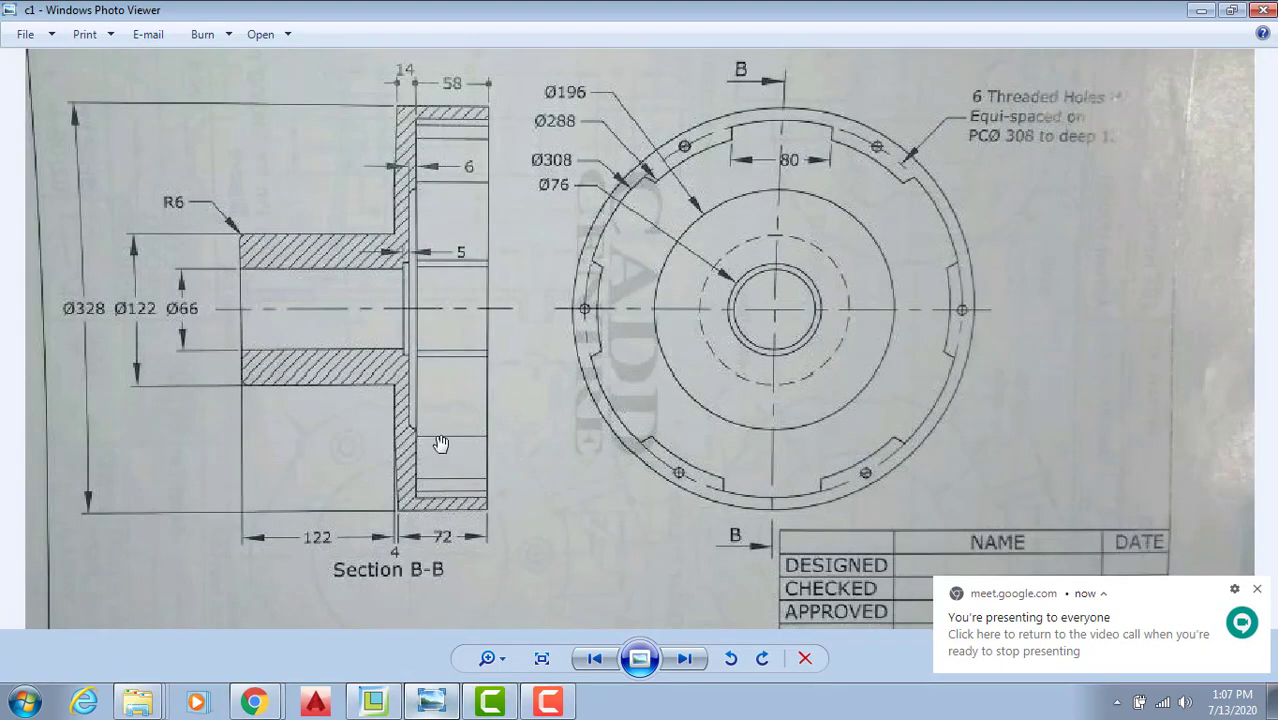
pyautogui.moveTo(254, 700)
pyautogui.click(220, 631)
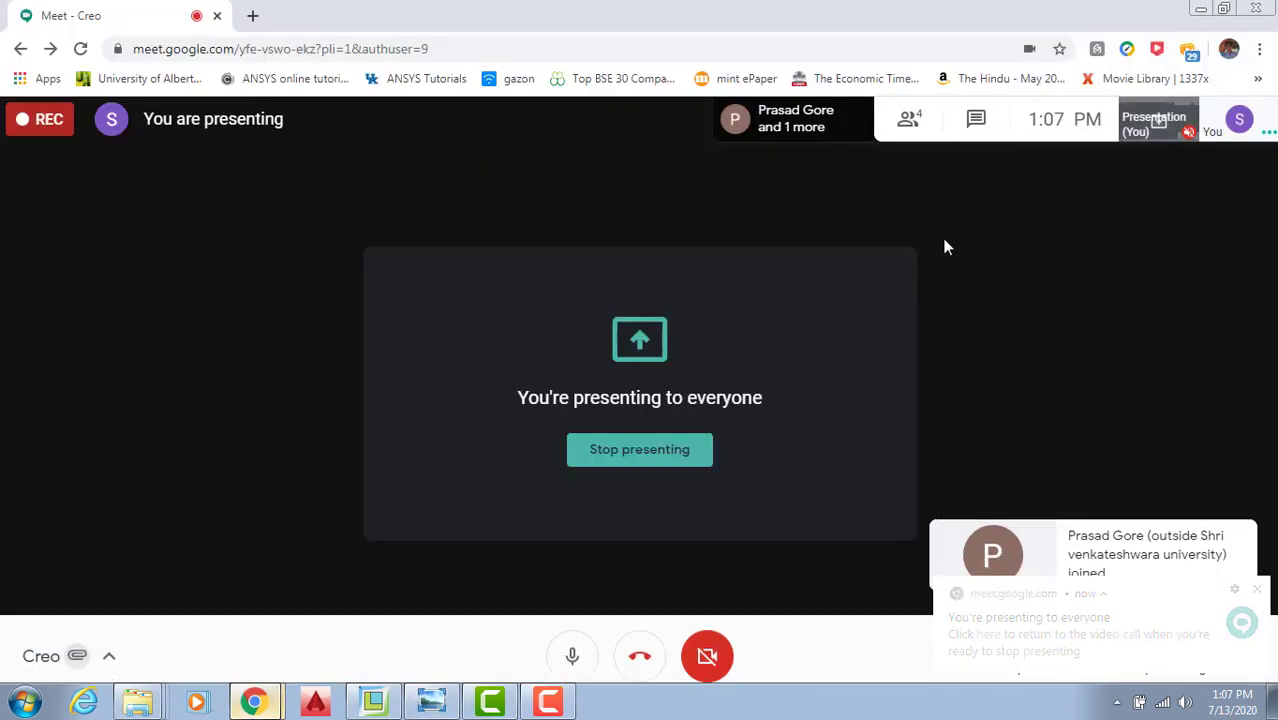
pyautogui.hotkey('alt', 'Tab')
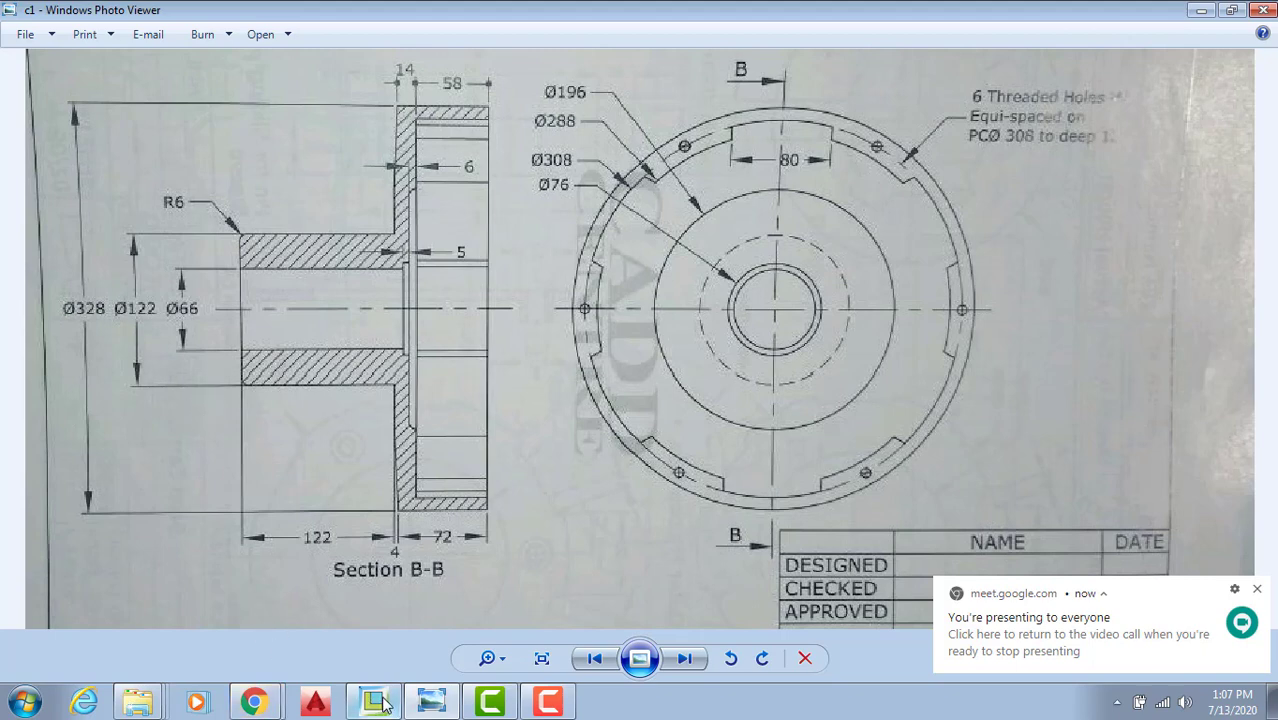
pyautogui.click(424, 703)
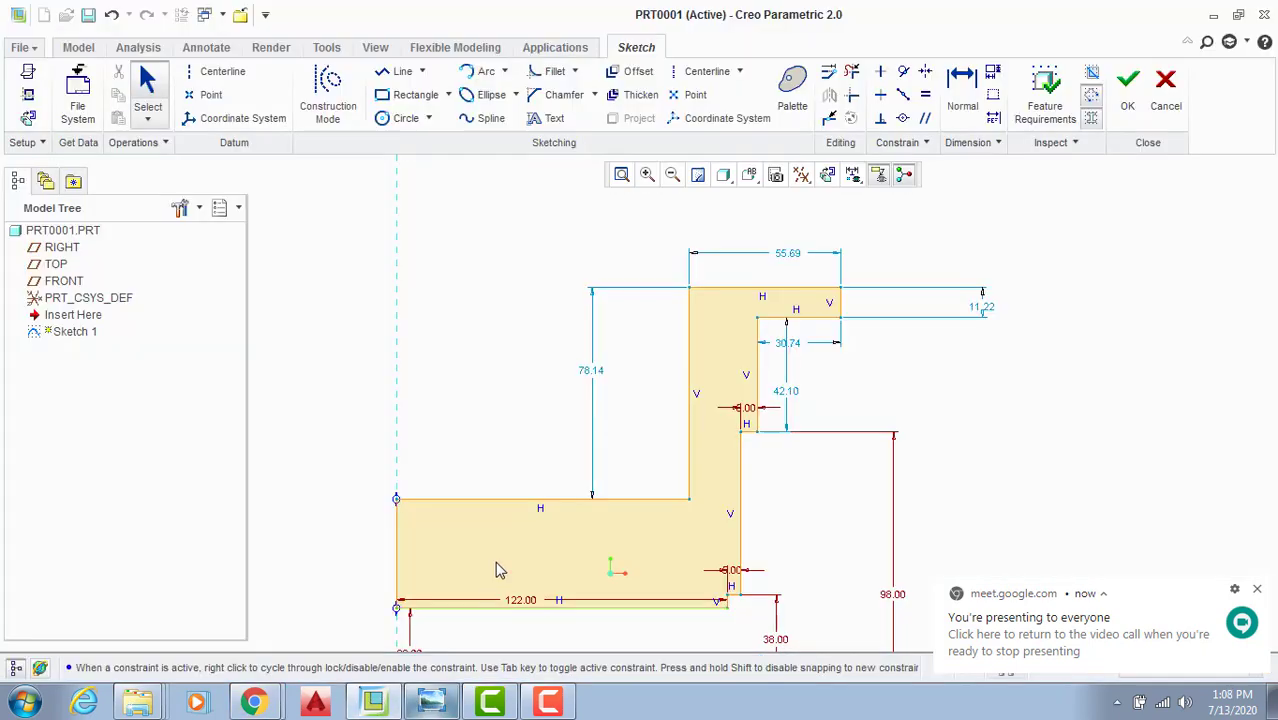
pyautogui.scroll(3, 541, 409)
pyautogui.scroll(-1, 402, 481)
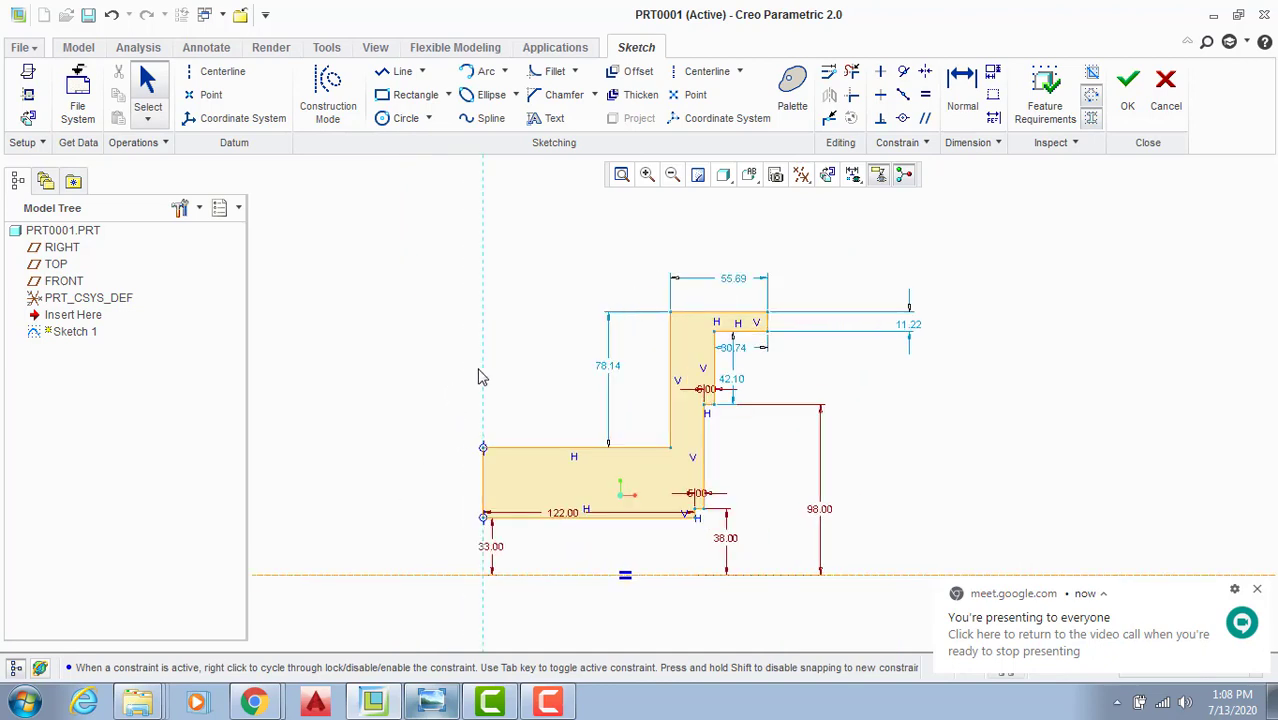
# Step: Dimension the hub's outer edge from the centerline and set its radius to 122/2
pyautogui.click(962, 92)
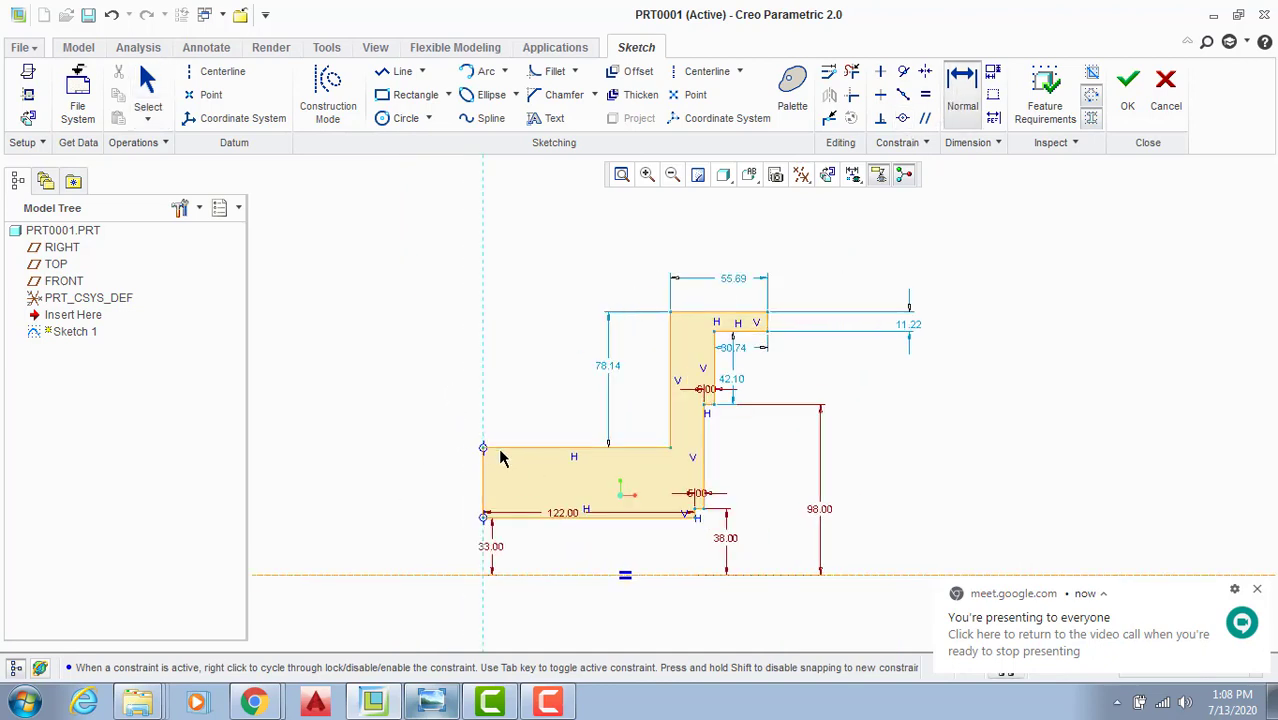
pyautogui.middleClick(416, 497)
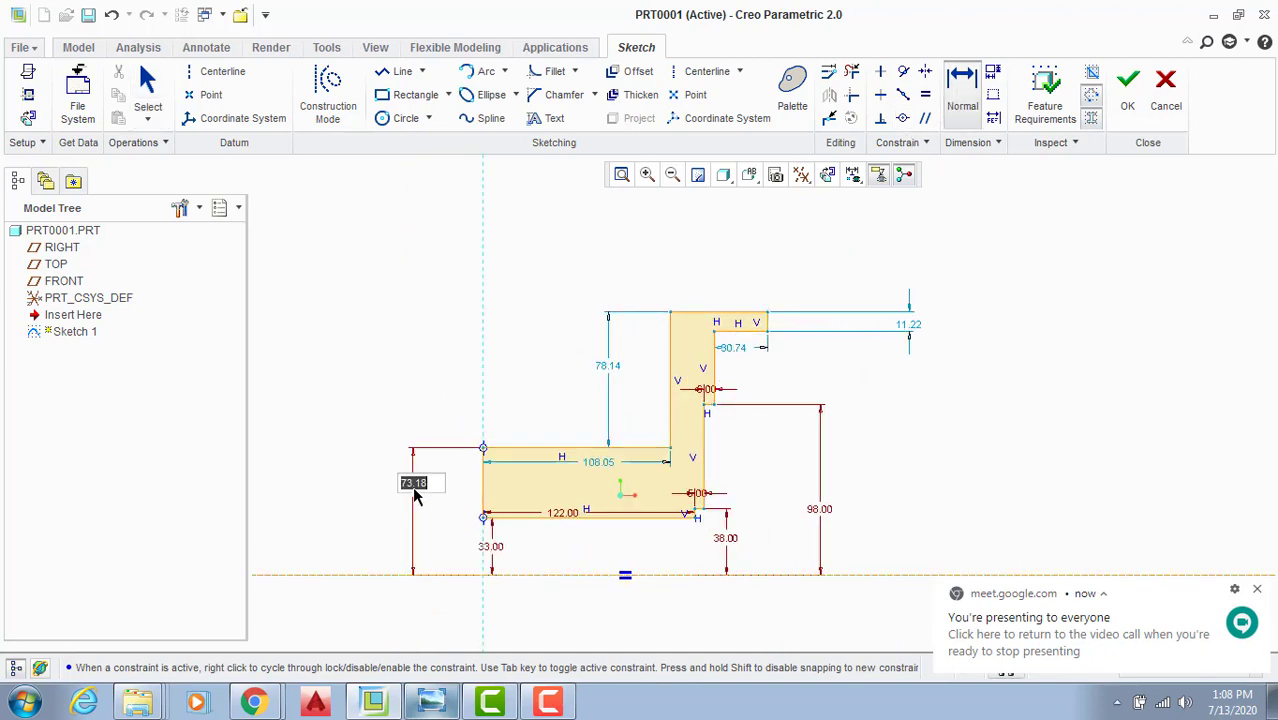
pyautogui.write('122/2')
pyautogui.press('Return')
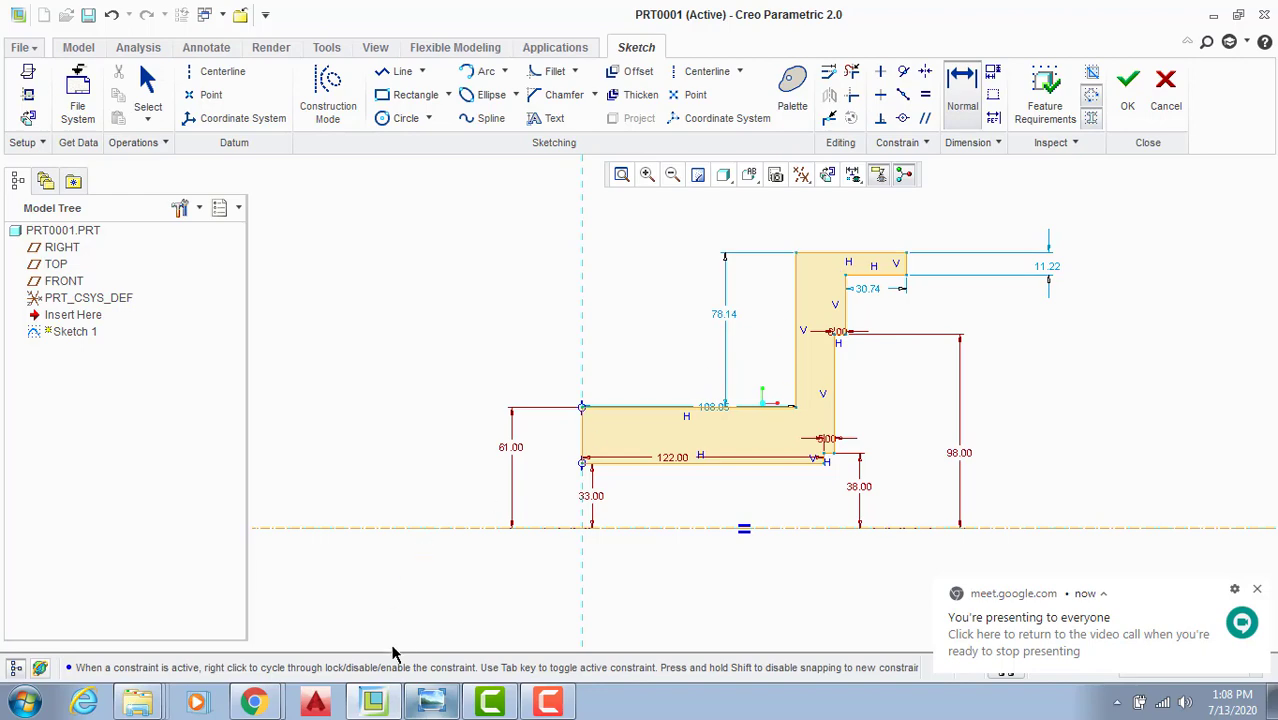
# Step: Check the outer diameter in the reference drawing and dimension the rim's top edge from the centerline as 328/2
pyautogui.click(431, 702)
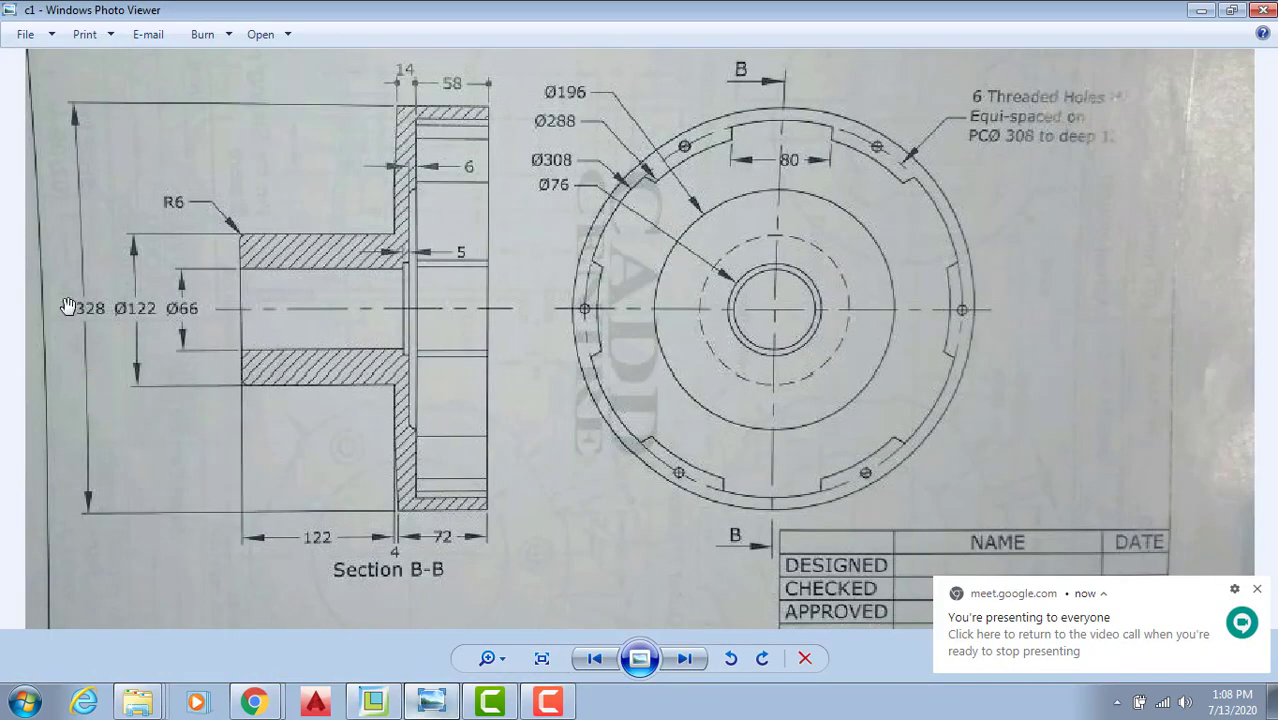
pyautogui.click(376, 702)
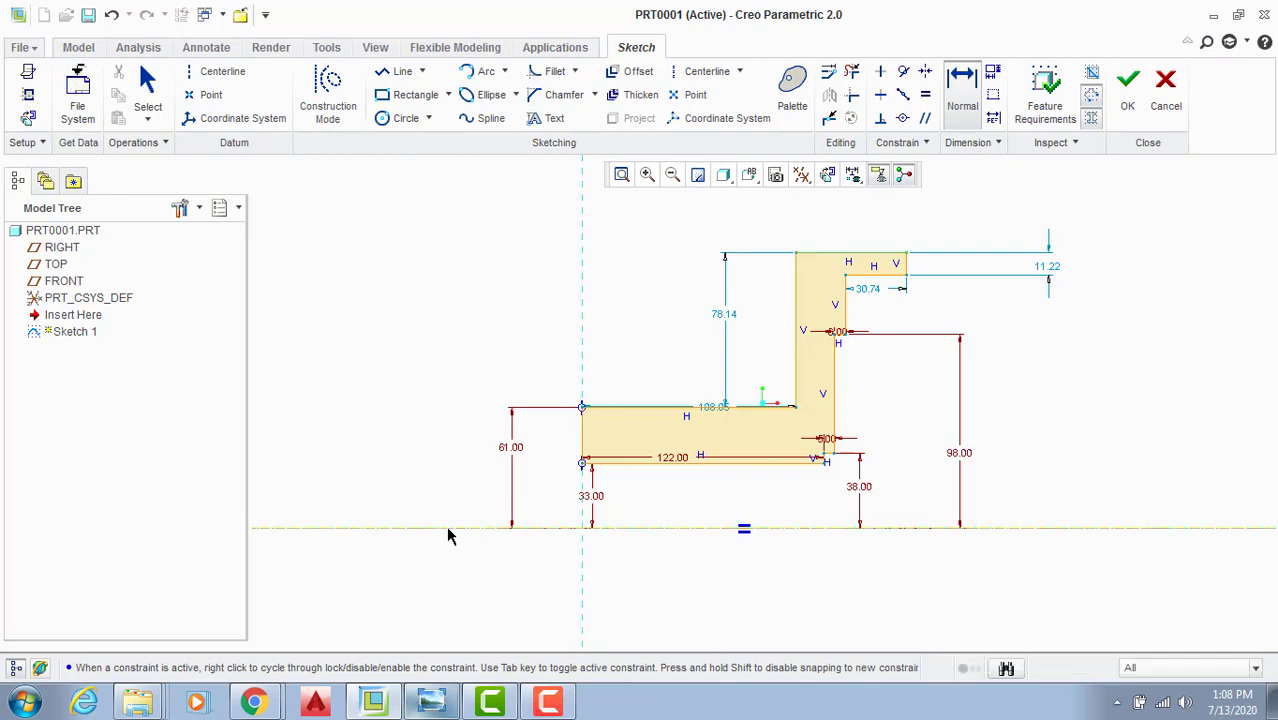
pyautogui.middleClick(438, 418)
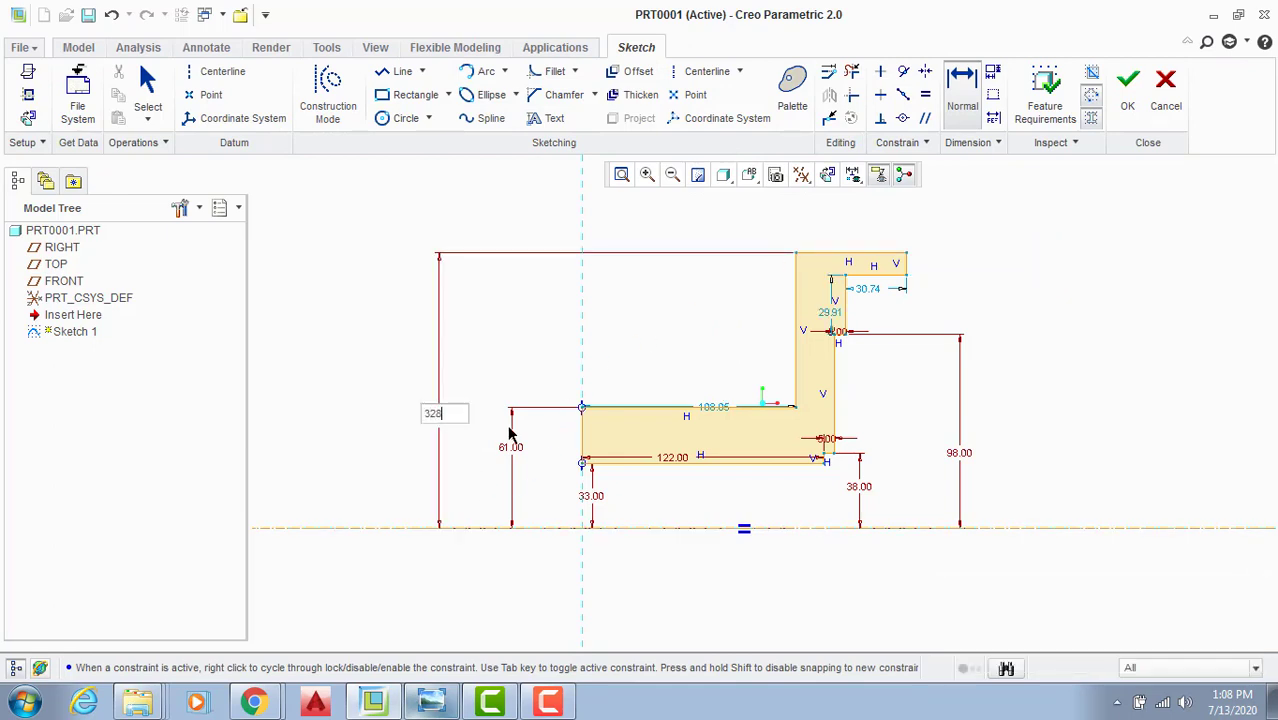
pyautogui.write('328/2')
pyautogui.press('Return')
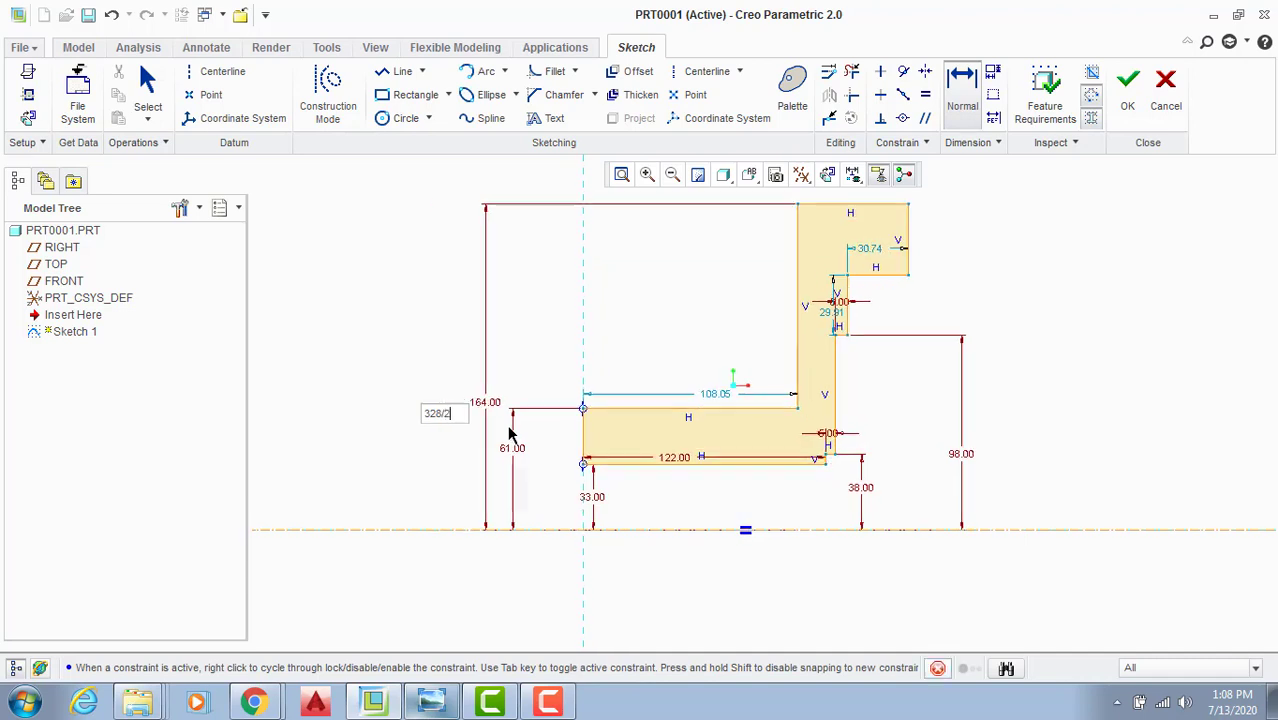
pyautogui.middleClick(617, 290)
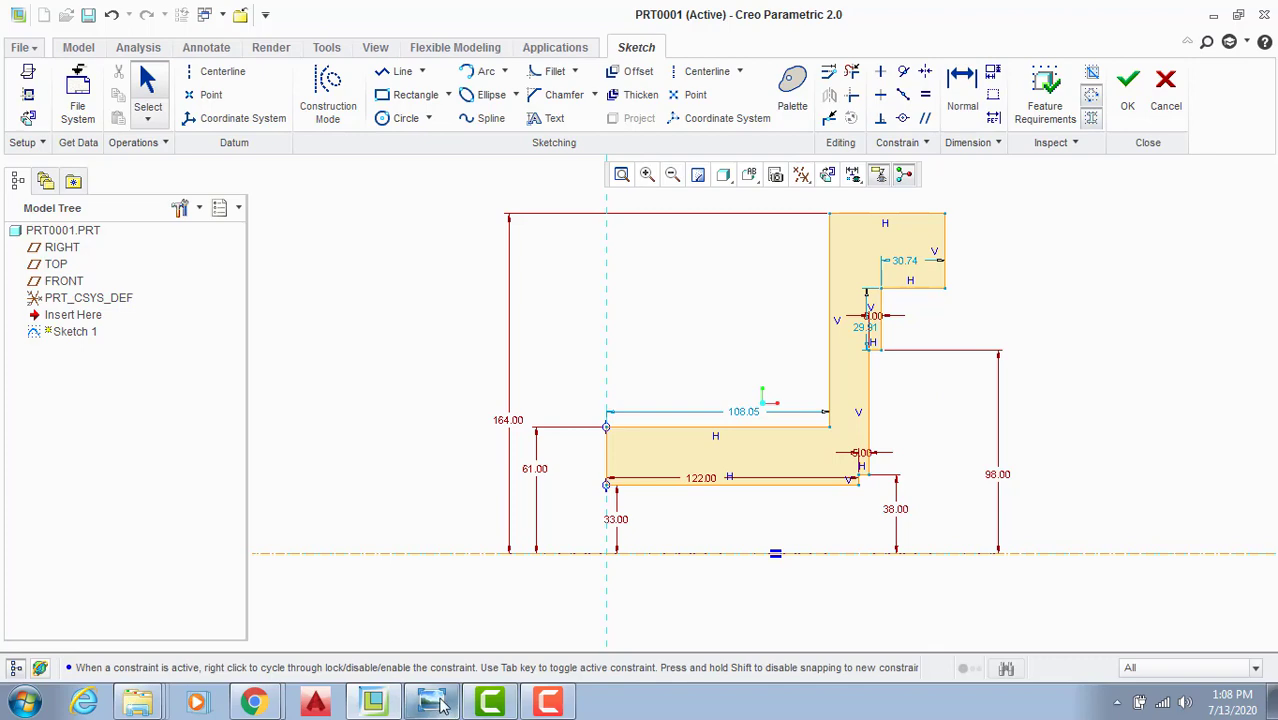
# Step: Examine the diameters in the reference drawing, close the AutoCAD window, and return to the Creo sketch
pyautogui.click(432, 702)
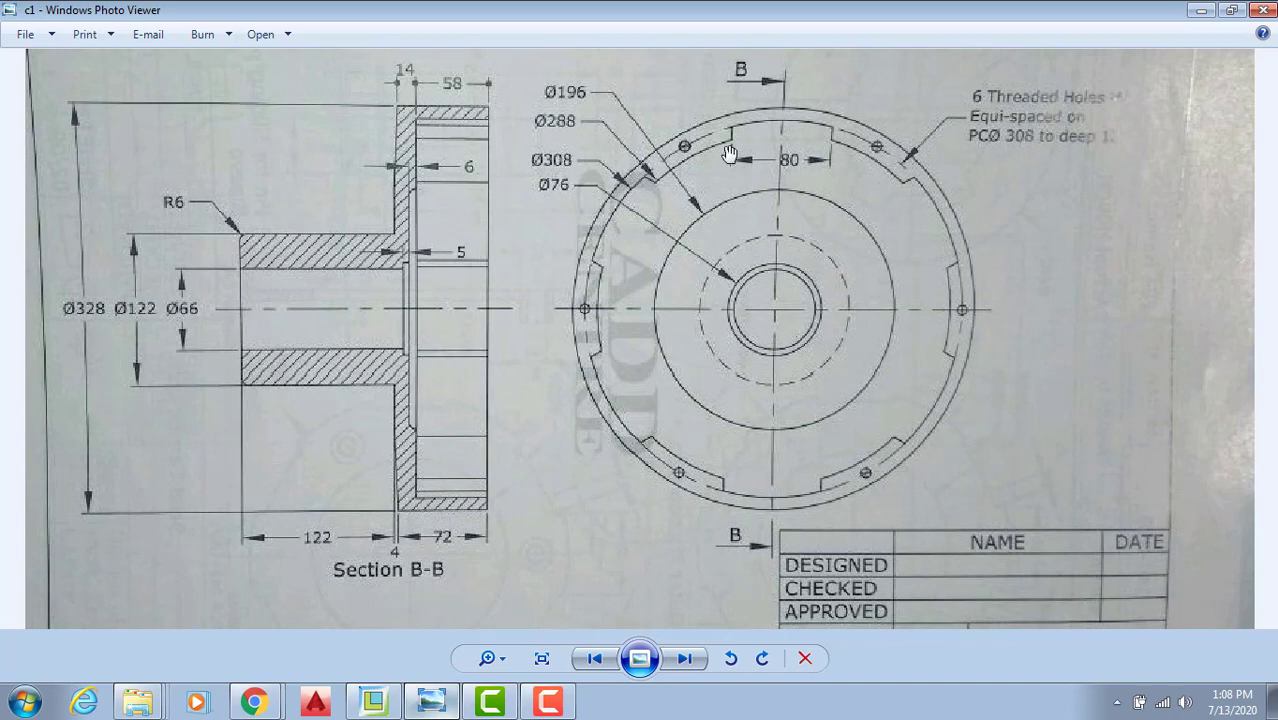
pyautogui.click(484, 704)
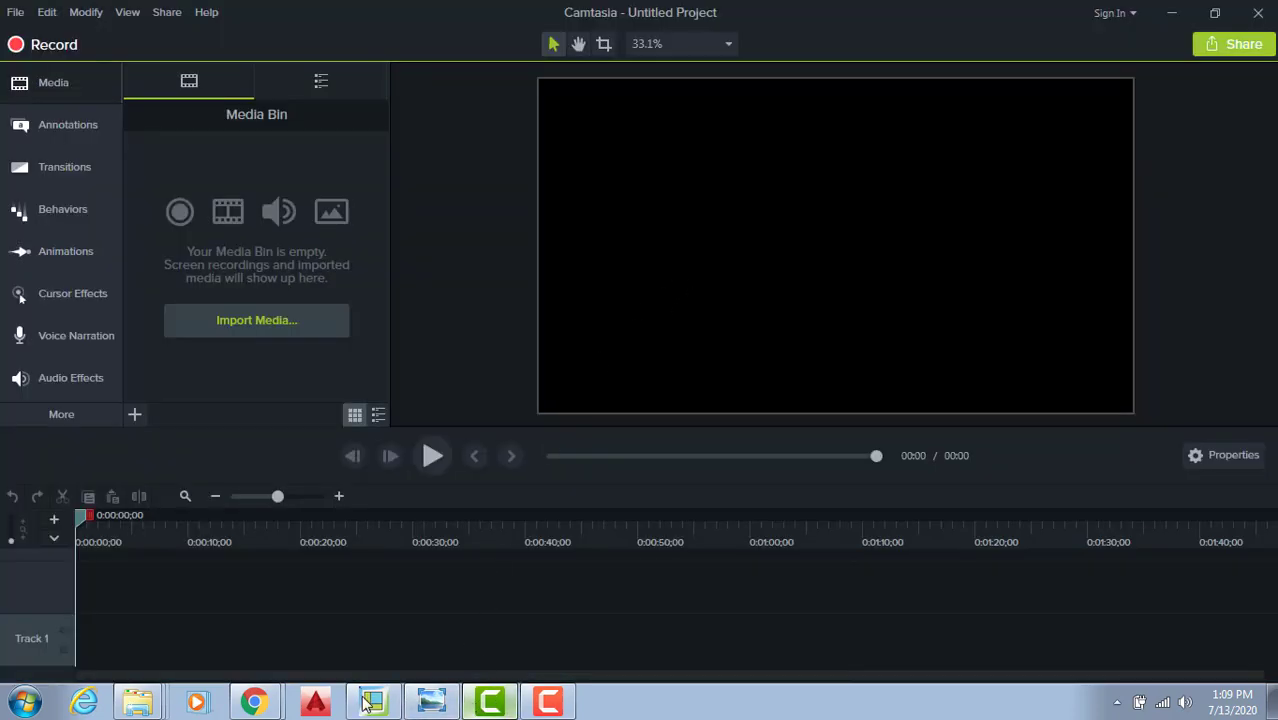
pyautogui.click(367, 703)
pyautogui.rightClick(332, 704)
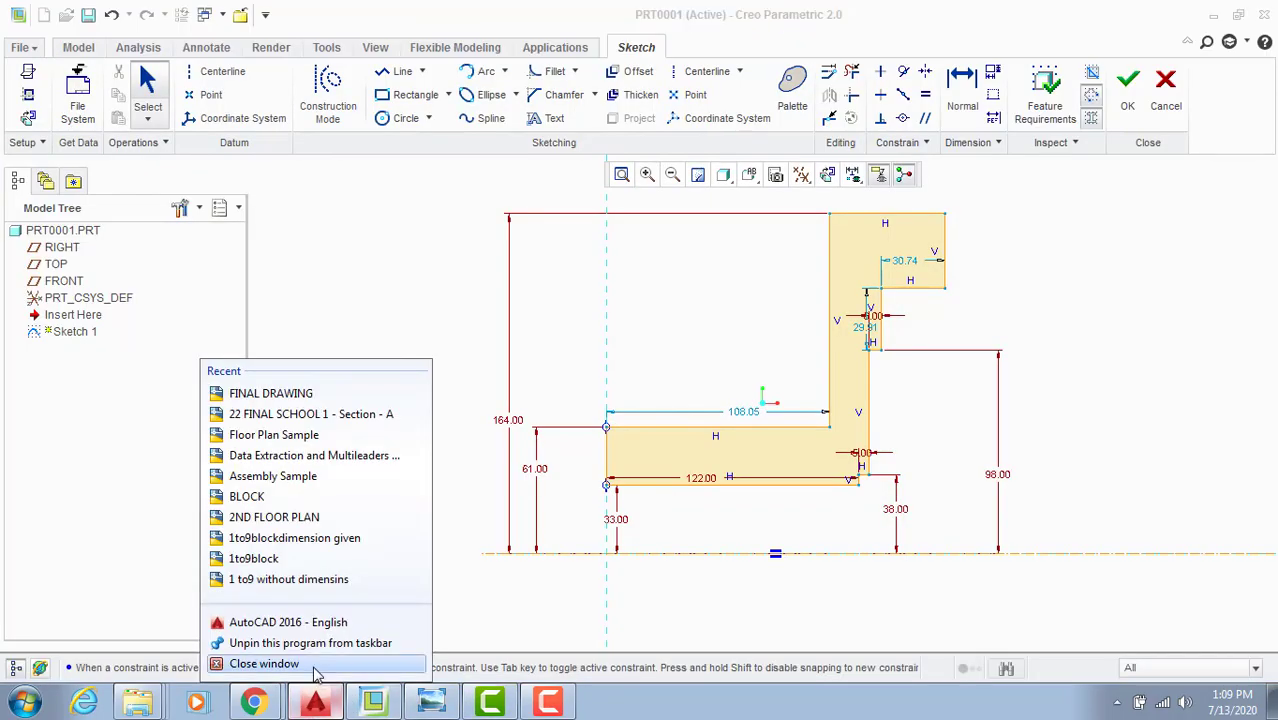
pyautogui.click(264, 664)
pyautogui.doubleClick(375, 702)
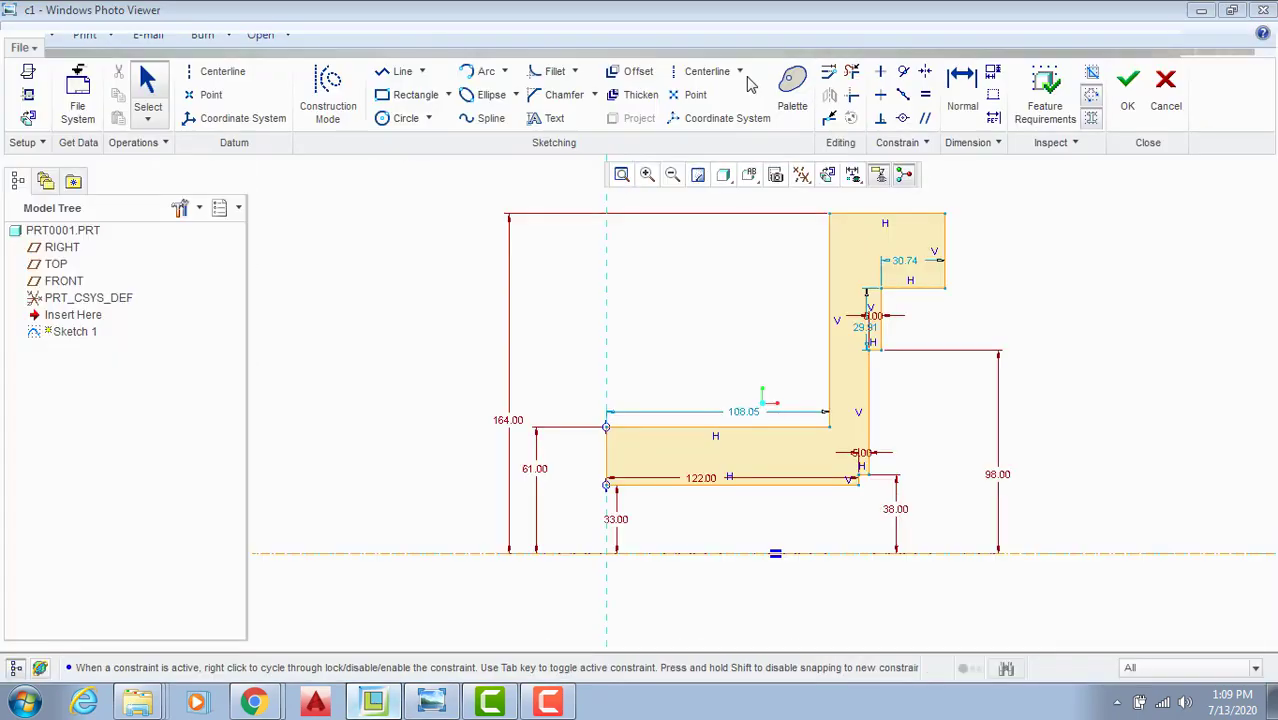
# Step: Dimension the rim's inner edge from the centerline and set its radius to 308/2
pyautogui.click(962, 92)
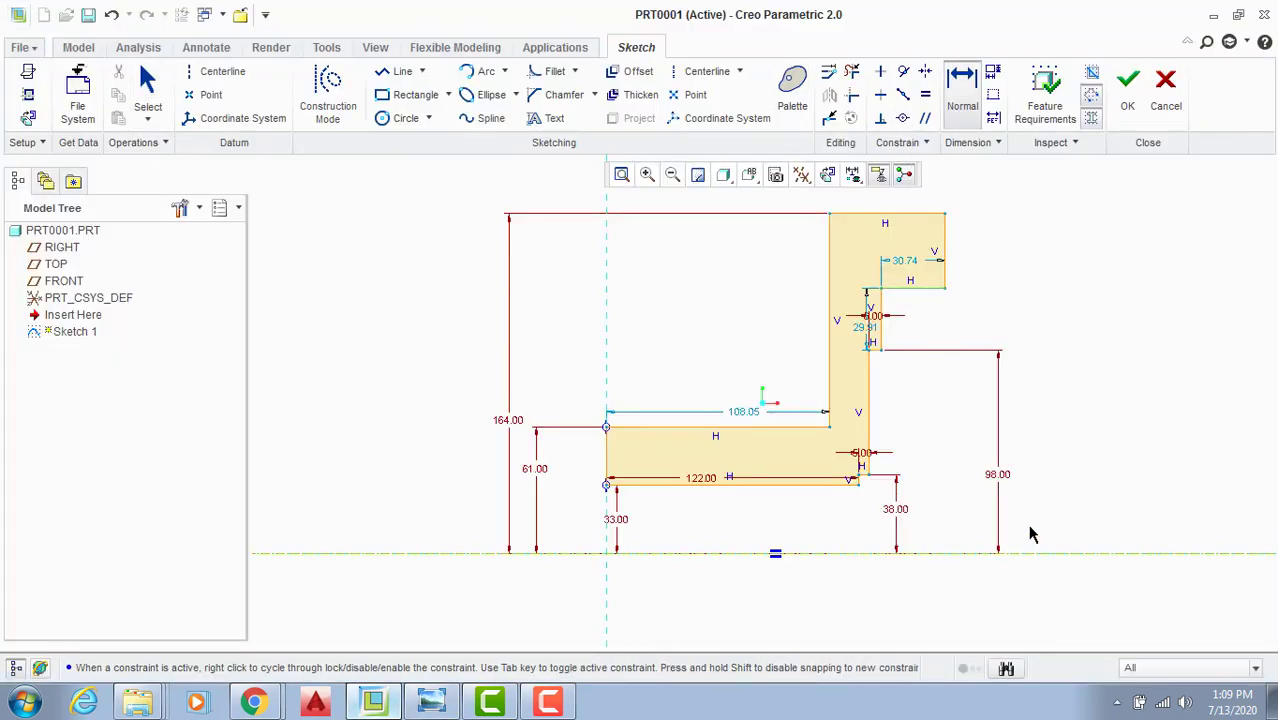
pyautogui.middleClick(1110, 472)
pyautogui.write('308/2')
pyautogui.press('Return')
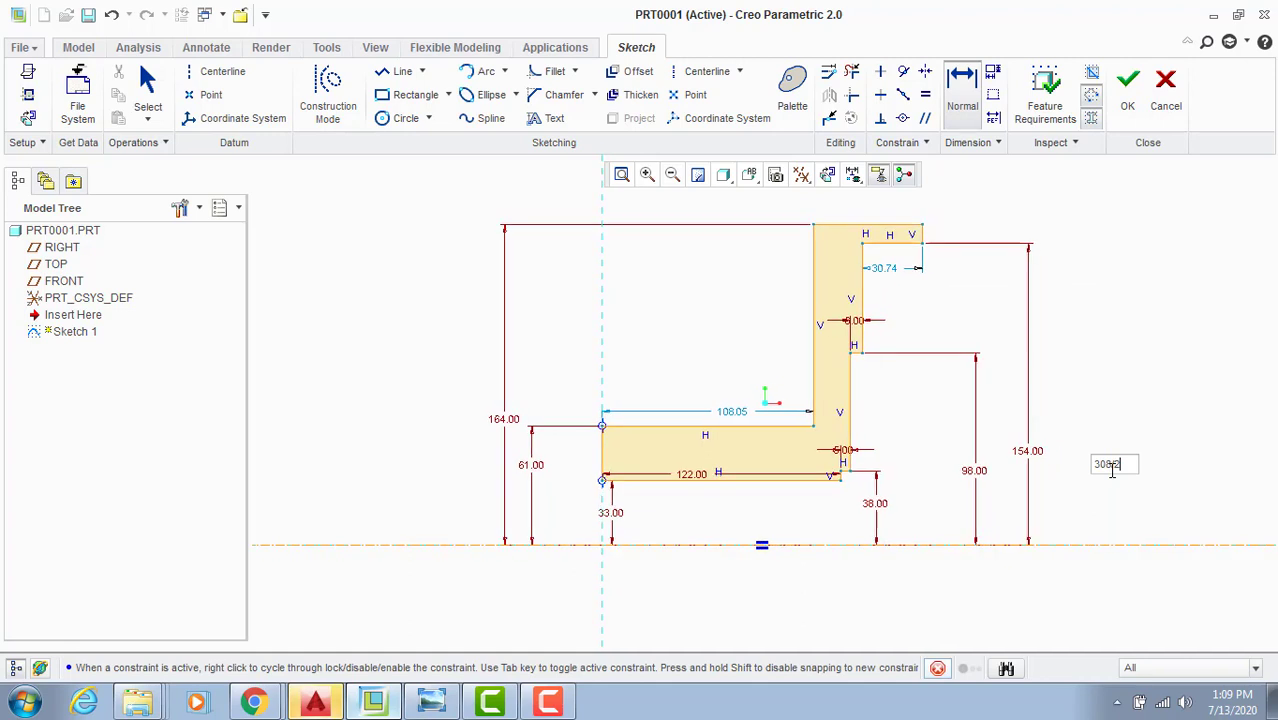
pyautogui.middleClick(964, 305)
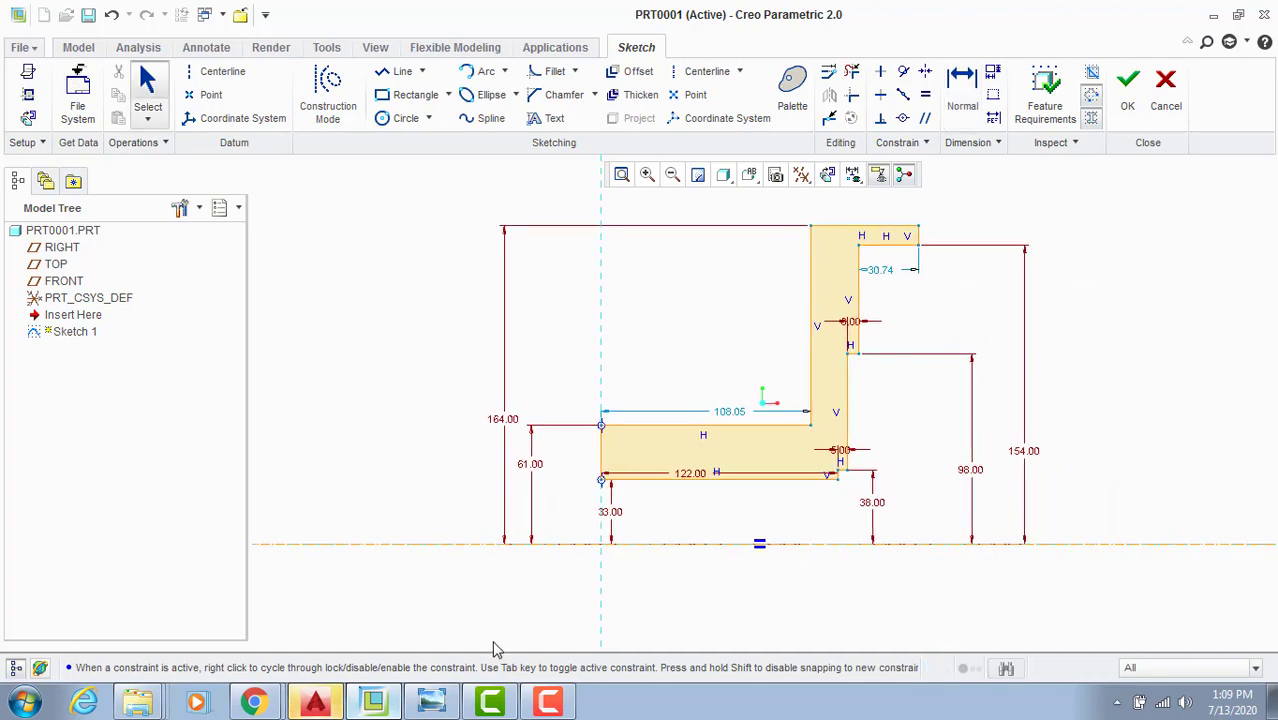
# Step: Inspect the rim end of the sketch and compare it with the section view in the reference drawing
pyautogui.scroll(2, 848, 316)
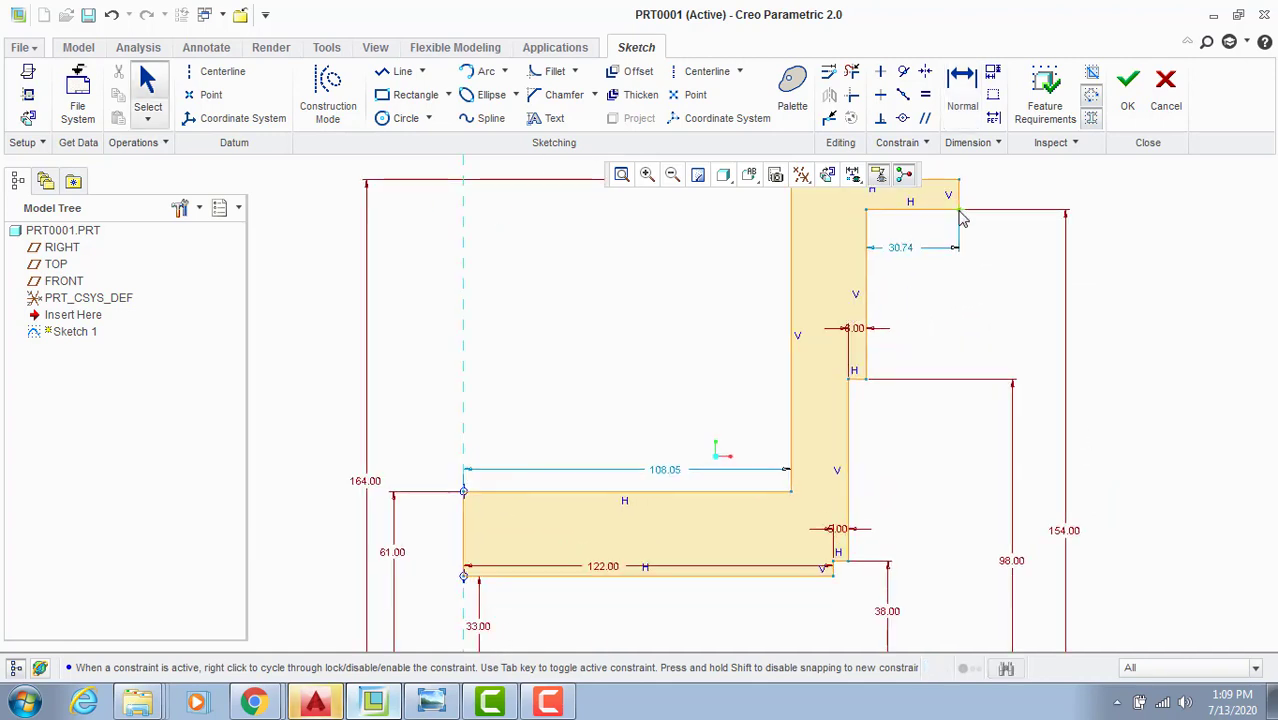
pyautogui.scroll(-3, 914, 357)
pyautogui.click(432, 702)
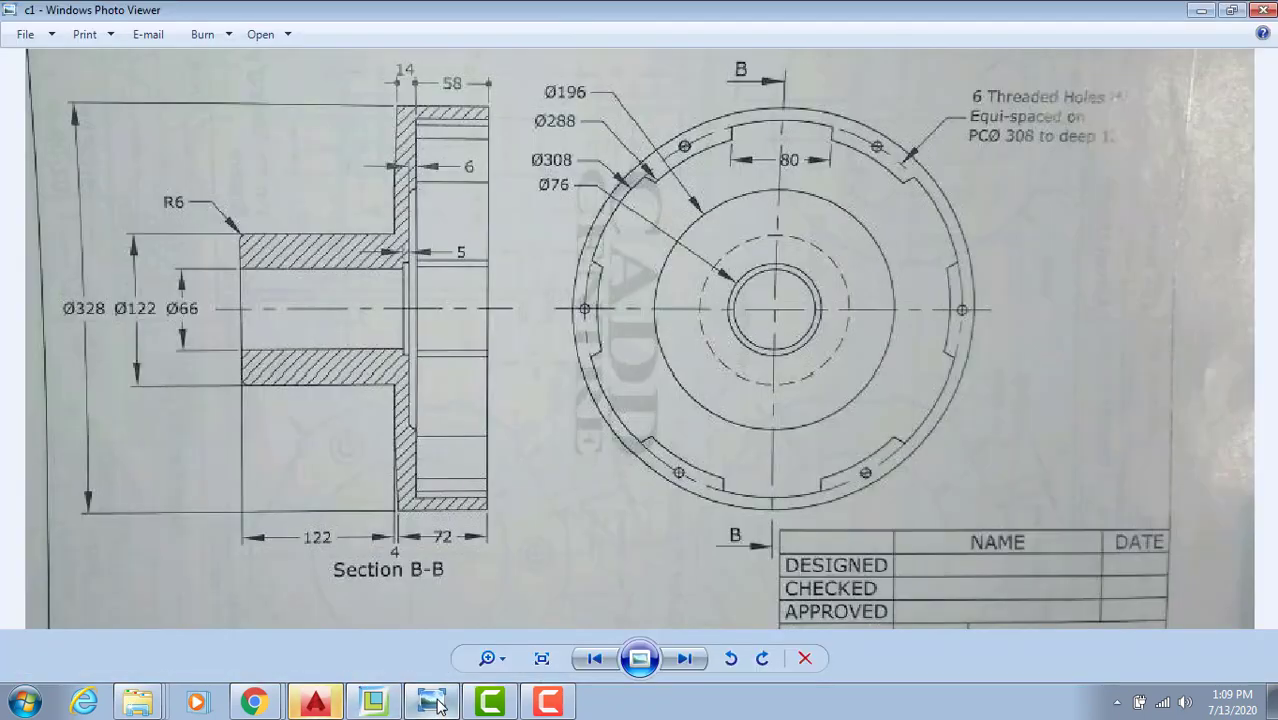
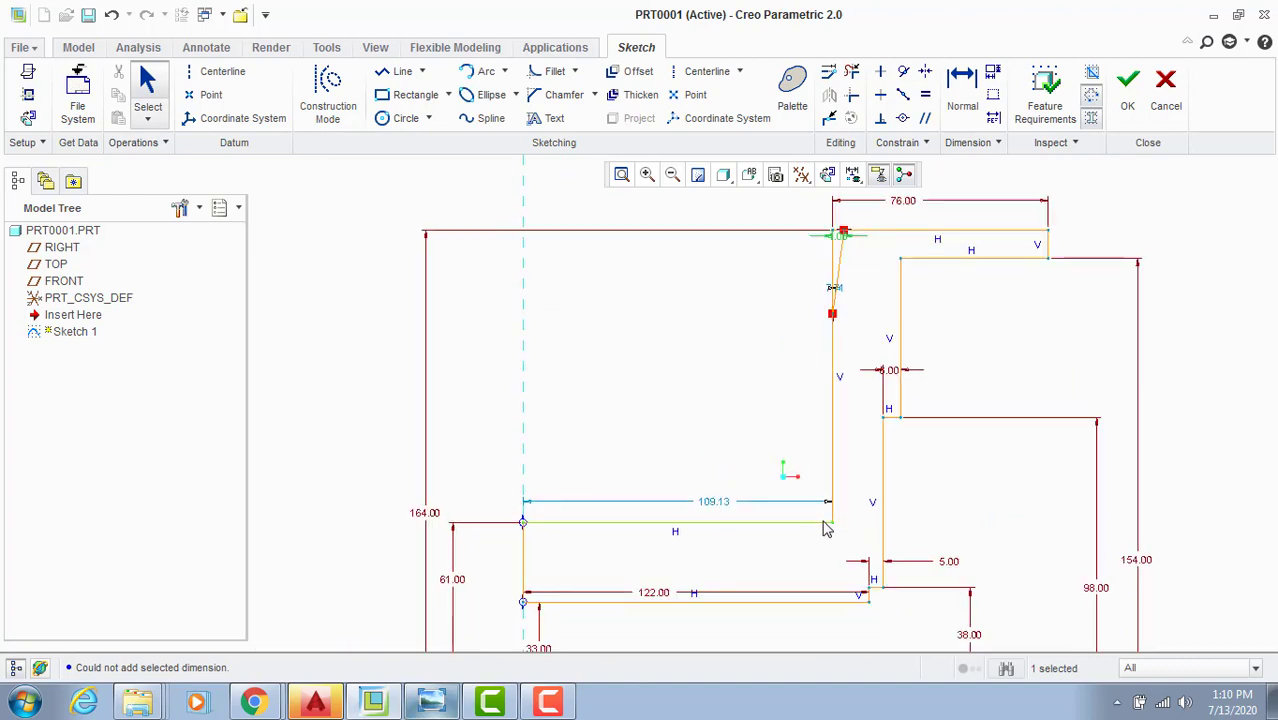
# Step: Check the hub length in the reference drawing and set the length of the hub's upper edge to 122
pyautogui.moveTo(833, 524)
pyautogui.mouseDown()
pyautogui.moveTo(787, 517)
pyautogui.moveTo(824, 523)
pyautogui.mouseUp()
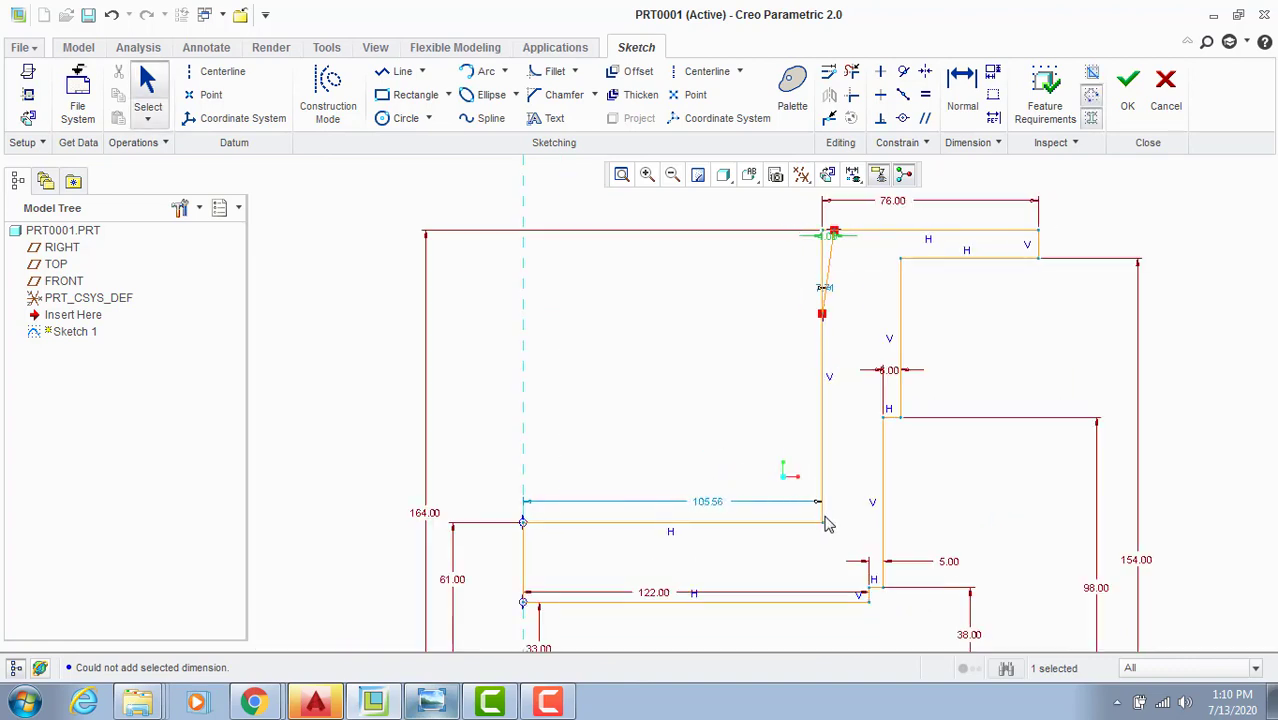
pyautogui.click(450, 689)
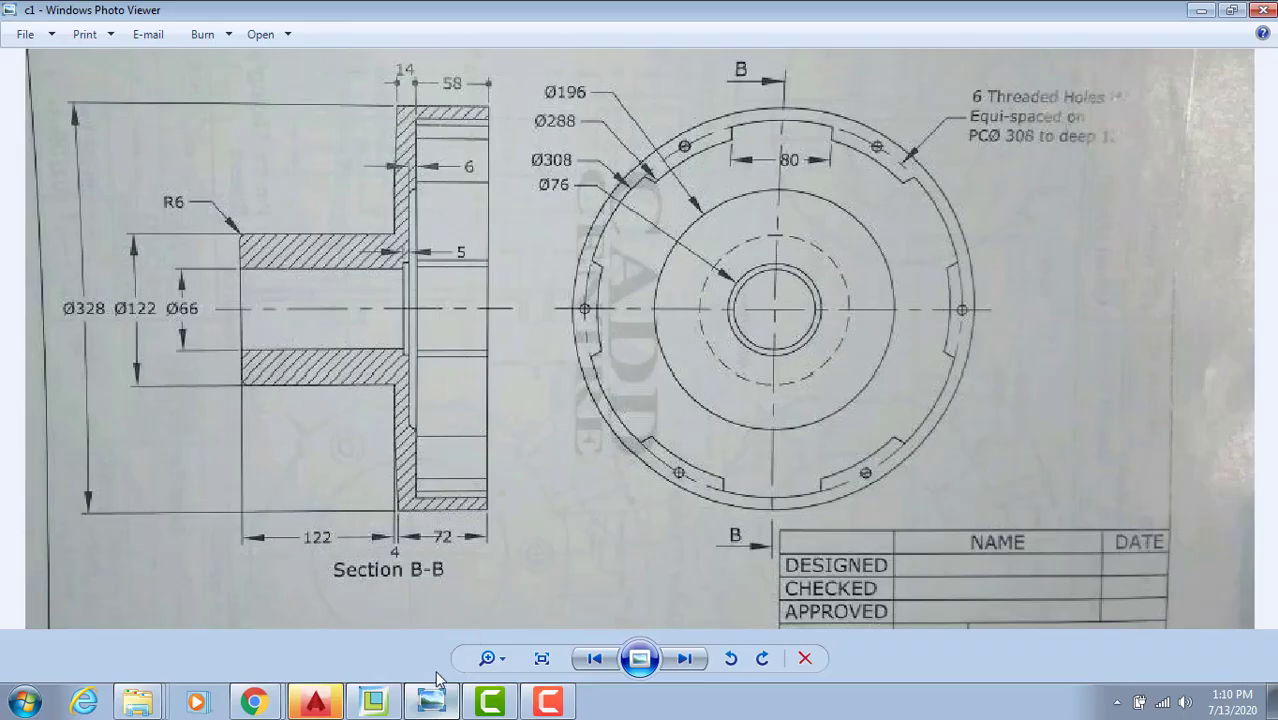
pyautogui.click(440, 703)
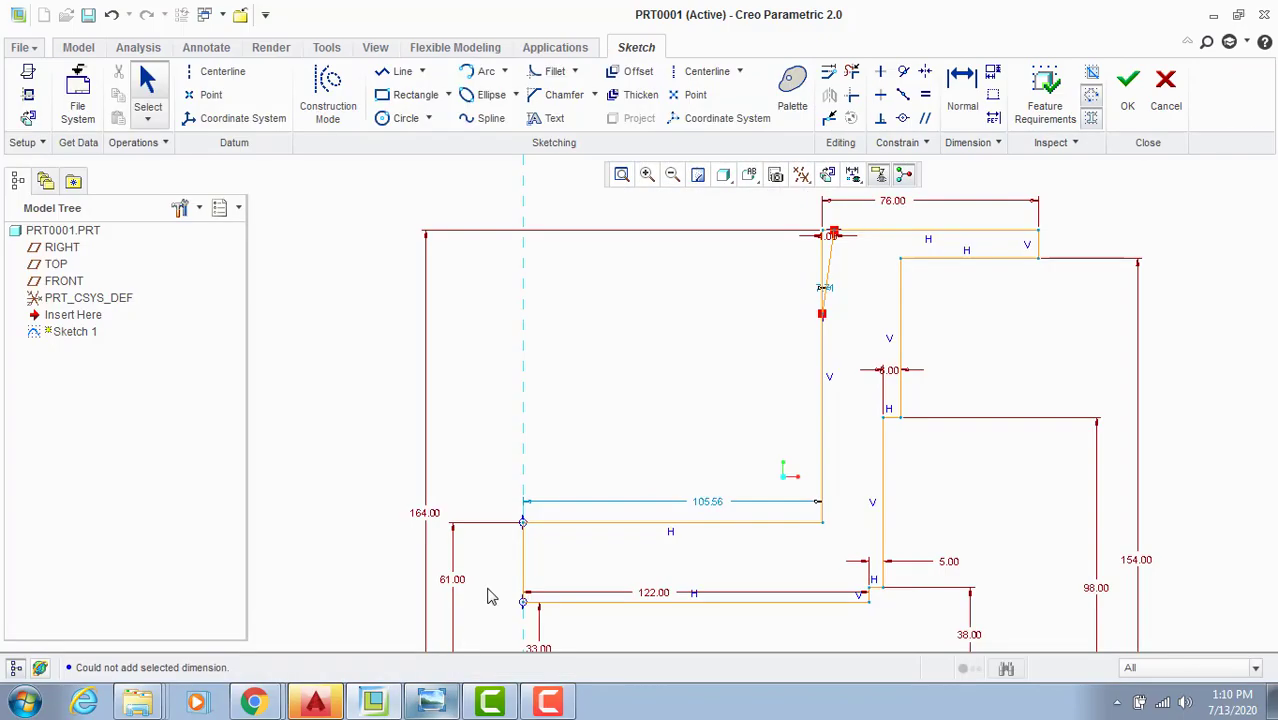
pyautogui.doubleClick(710, 501)
pyautogui.write('1')
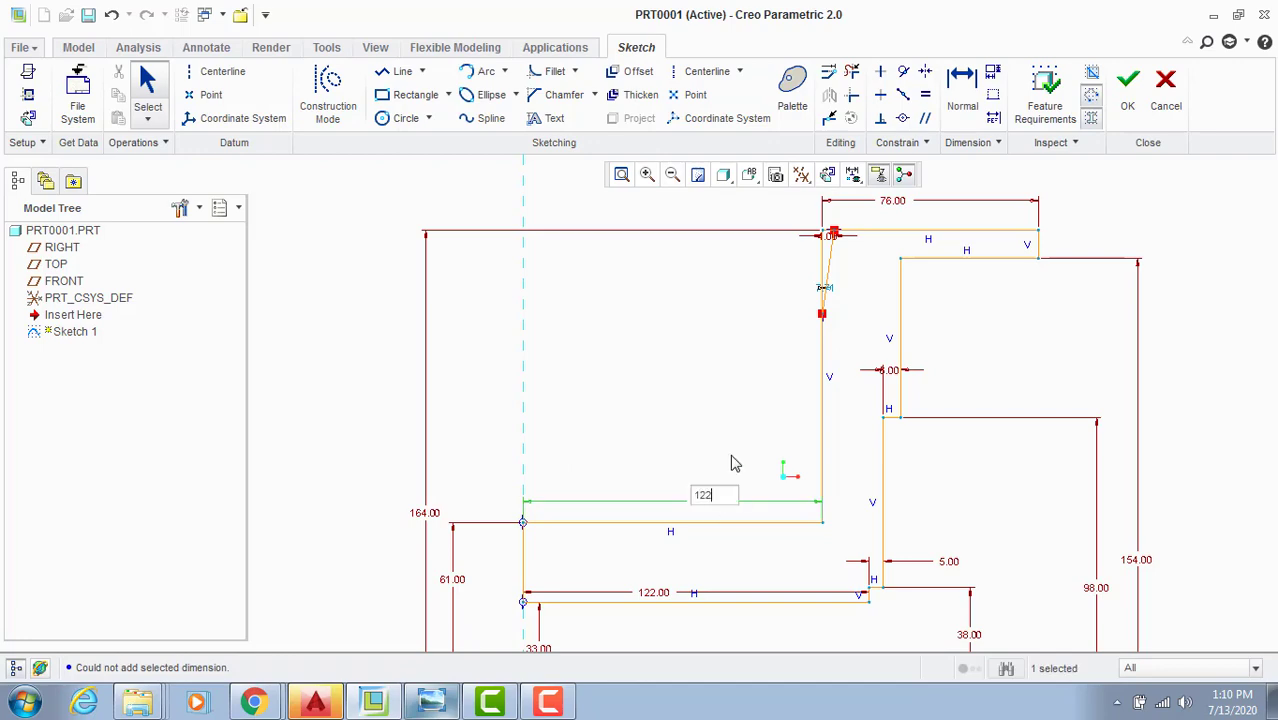
pyautogui.write('22')
pyautogui.press('Return')
pyautogui.scroll(3, 795, 342)
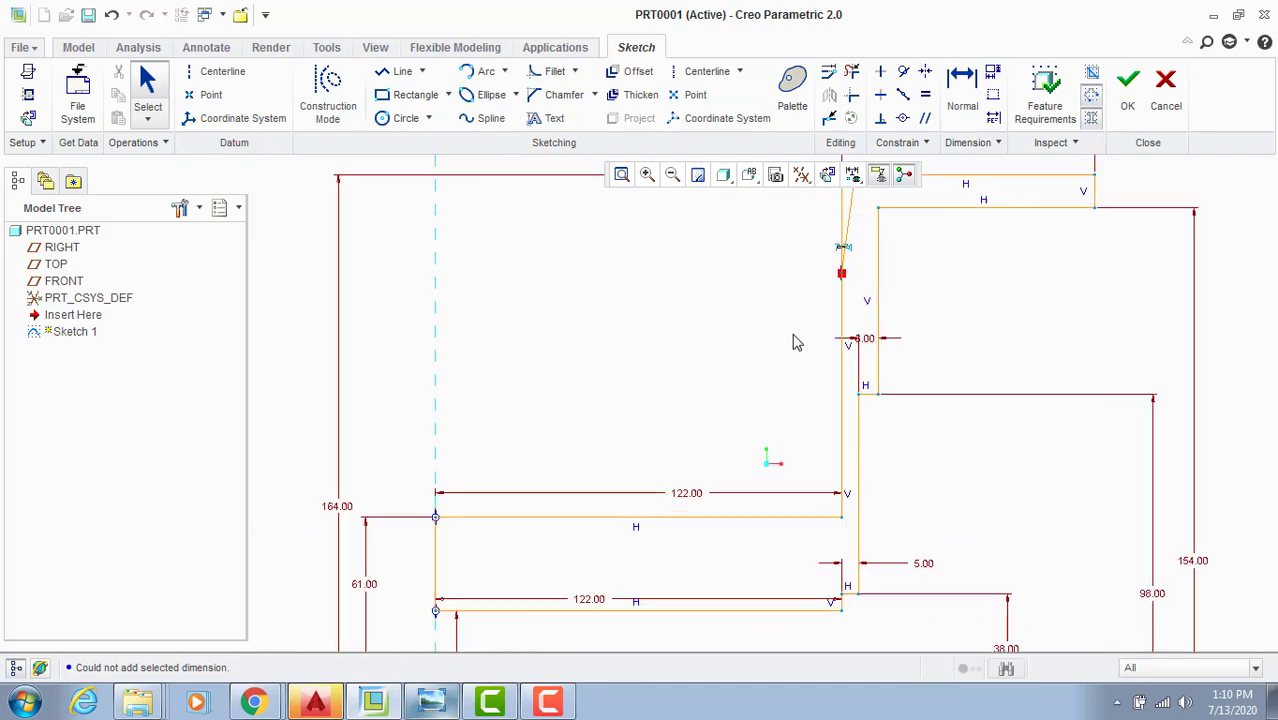
pyautogui.scroll(-2, 930, 357)
pyautogui.scroll(4, 940, 300)
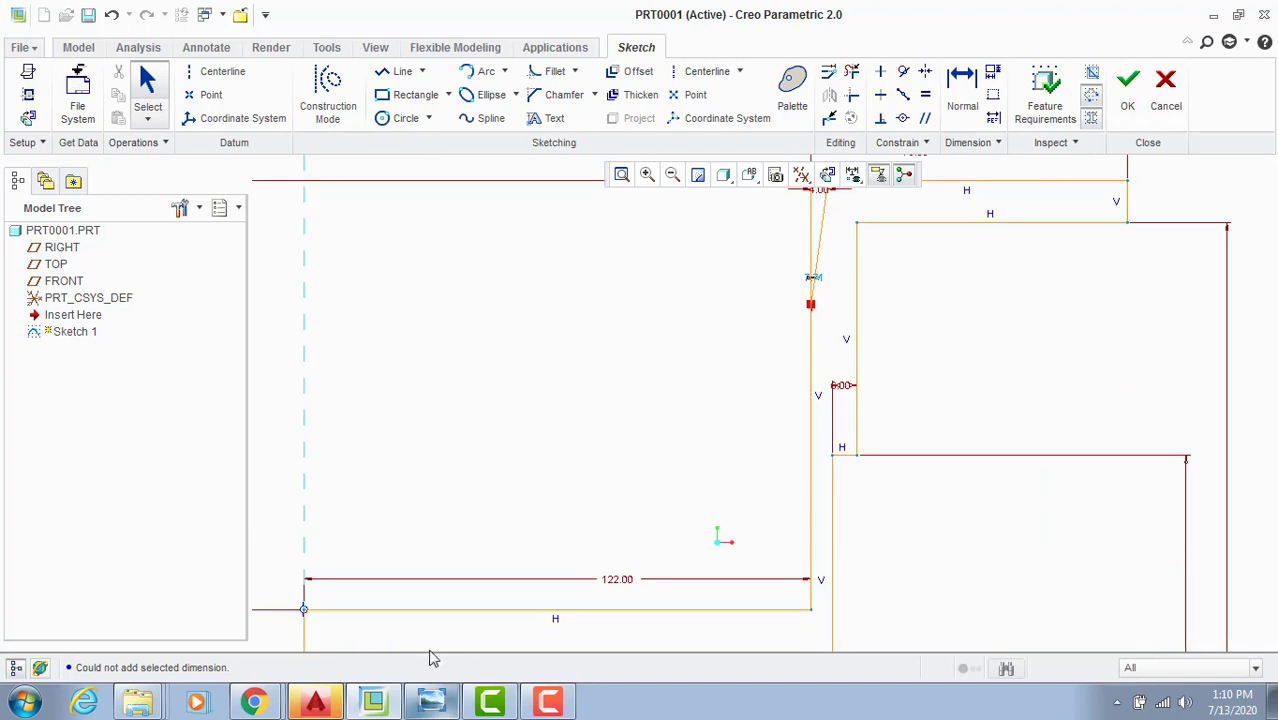
# Step: Check the flange thickness in the reference drawing and try to dimension the rim's top edge to the inner rim corner
pyautogui.click(433, 703)
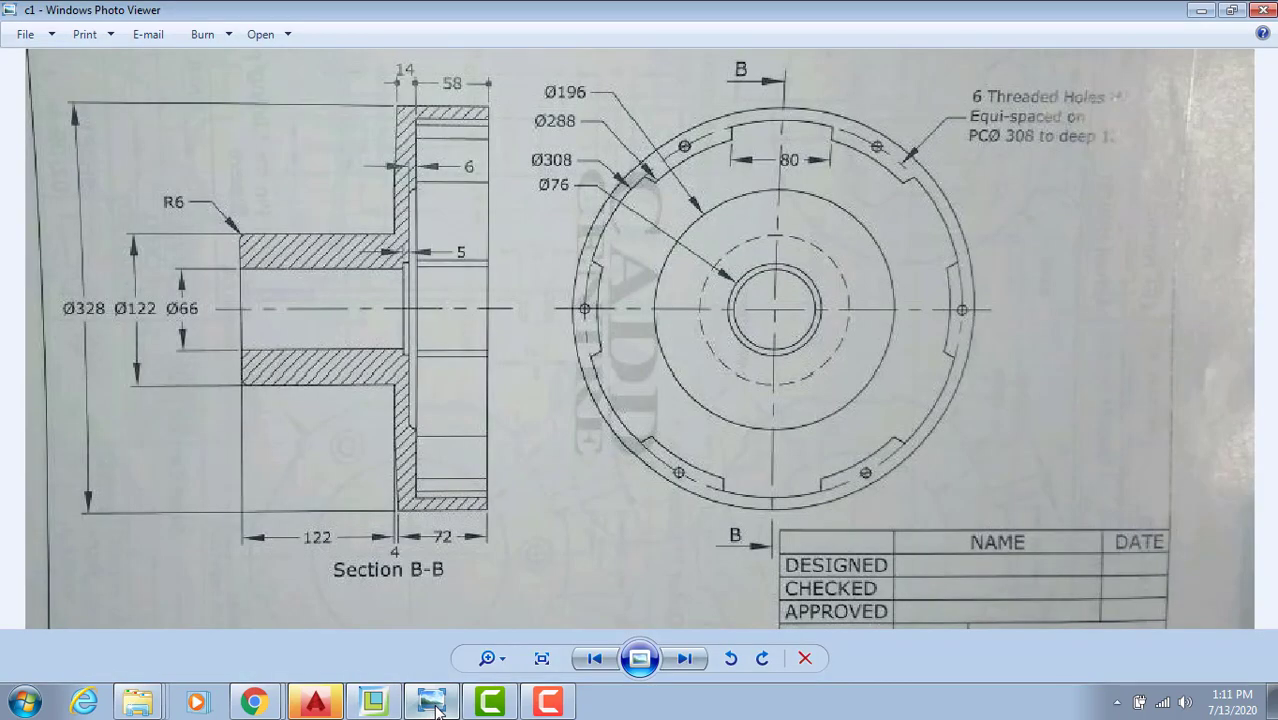
pyautogui.click(431, 702)
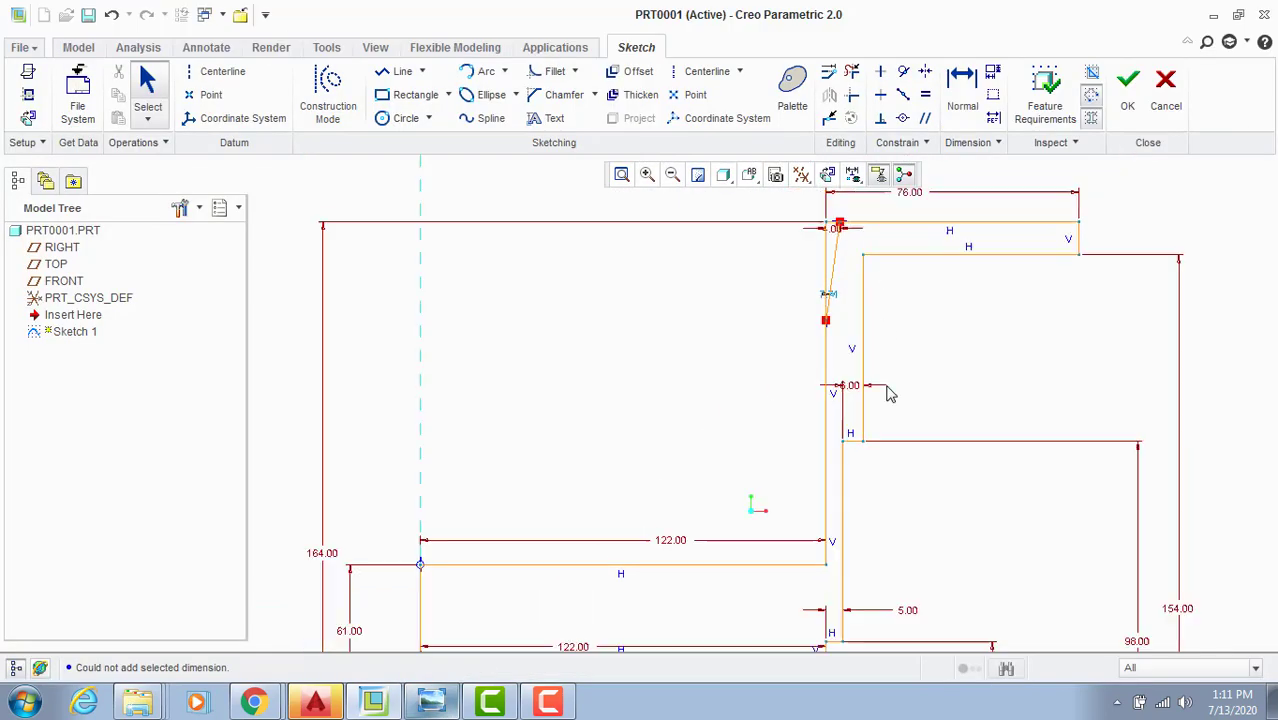
pyautogui.scroll(3, 888, 300)
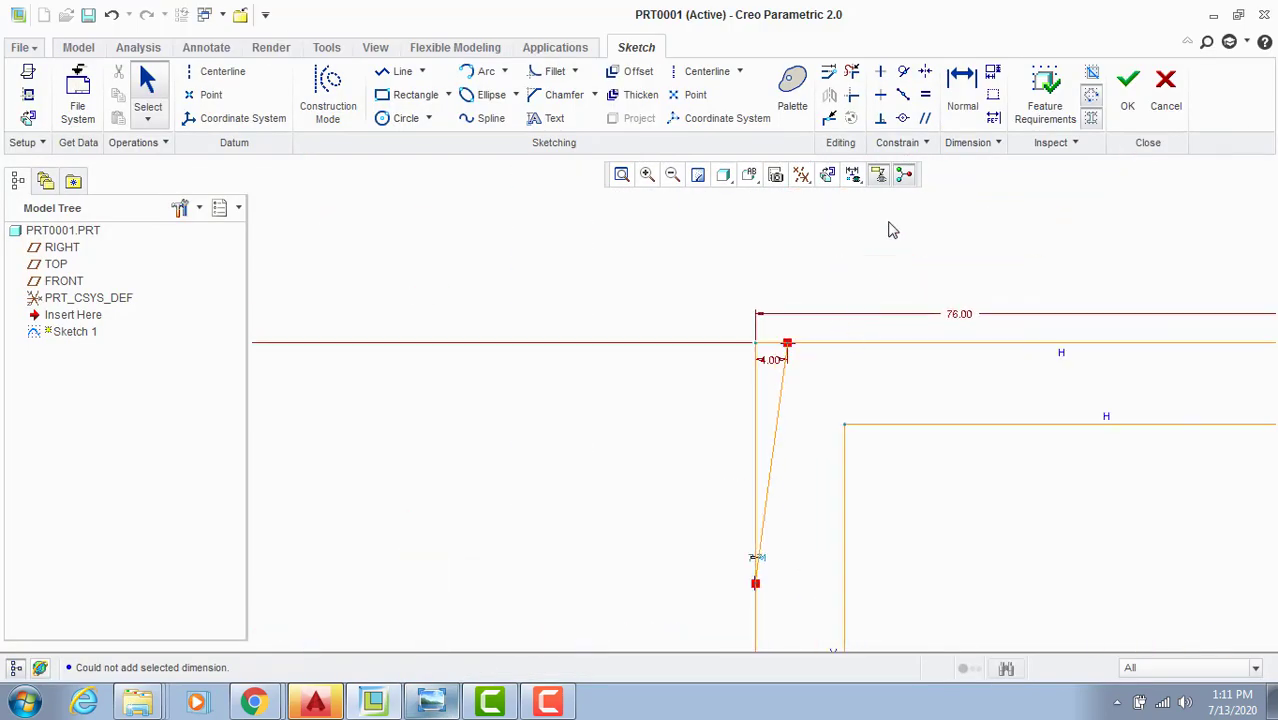
pyautogui.click(958, 100)
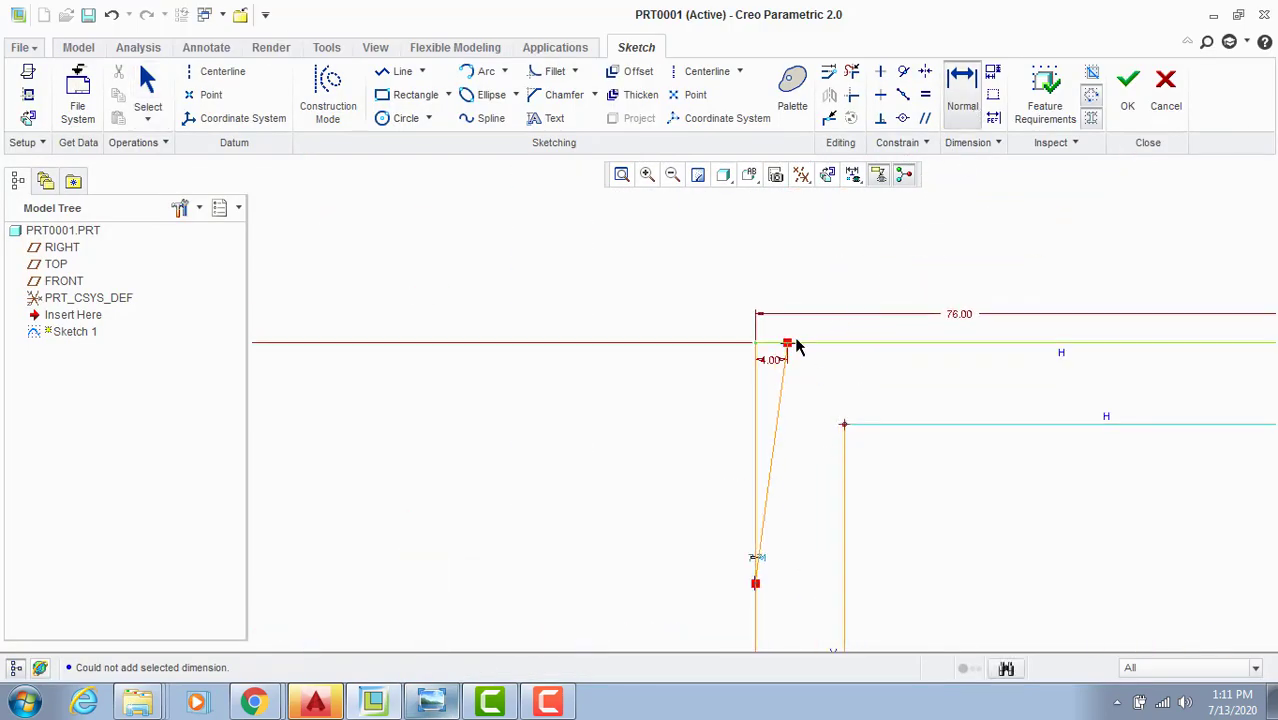
pyautogui.middleClick(819, 254)
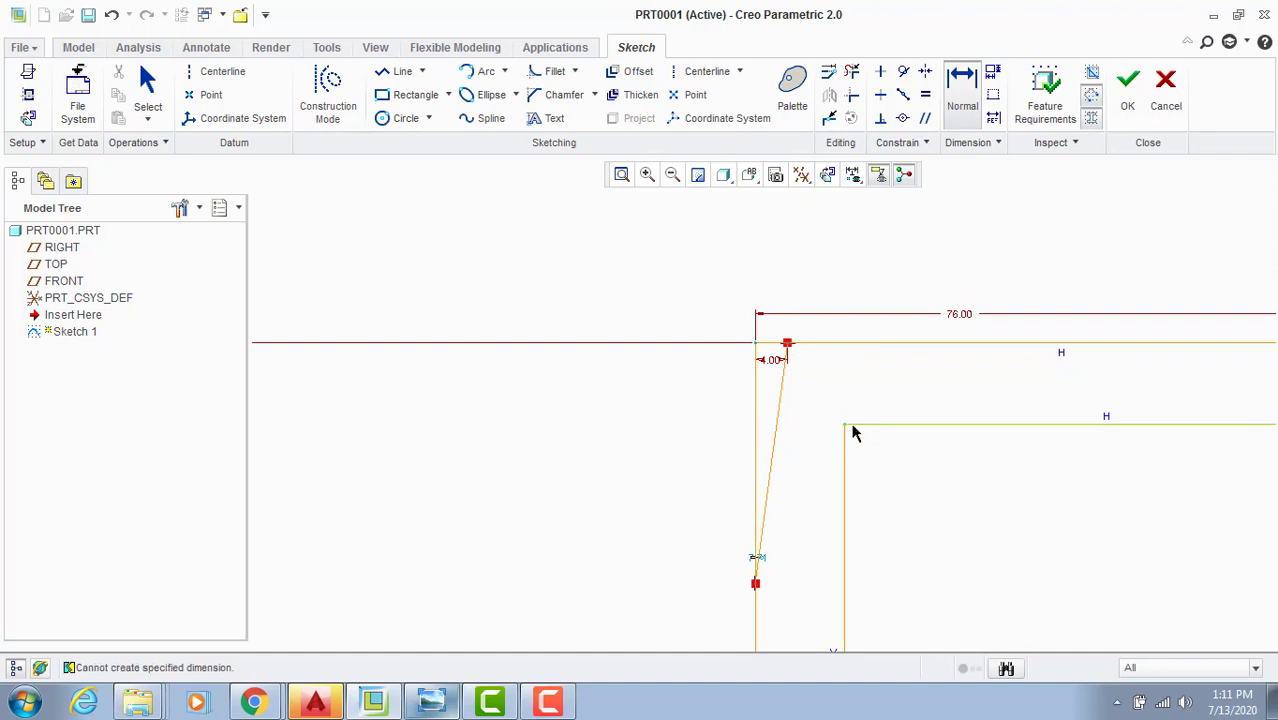
# Step: Try to dimension the horizontal distance from the slanted line's upper endpoint to the inner rim corner, and undo the conflicting dimension
pyautogui.scroll(2, 813, 358)
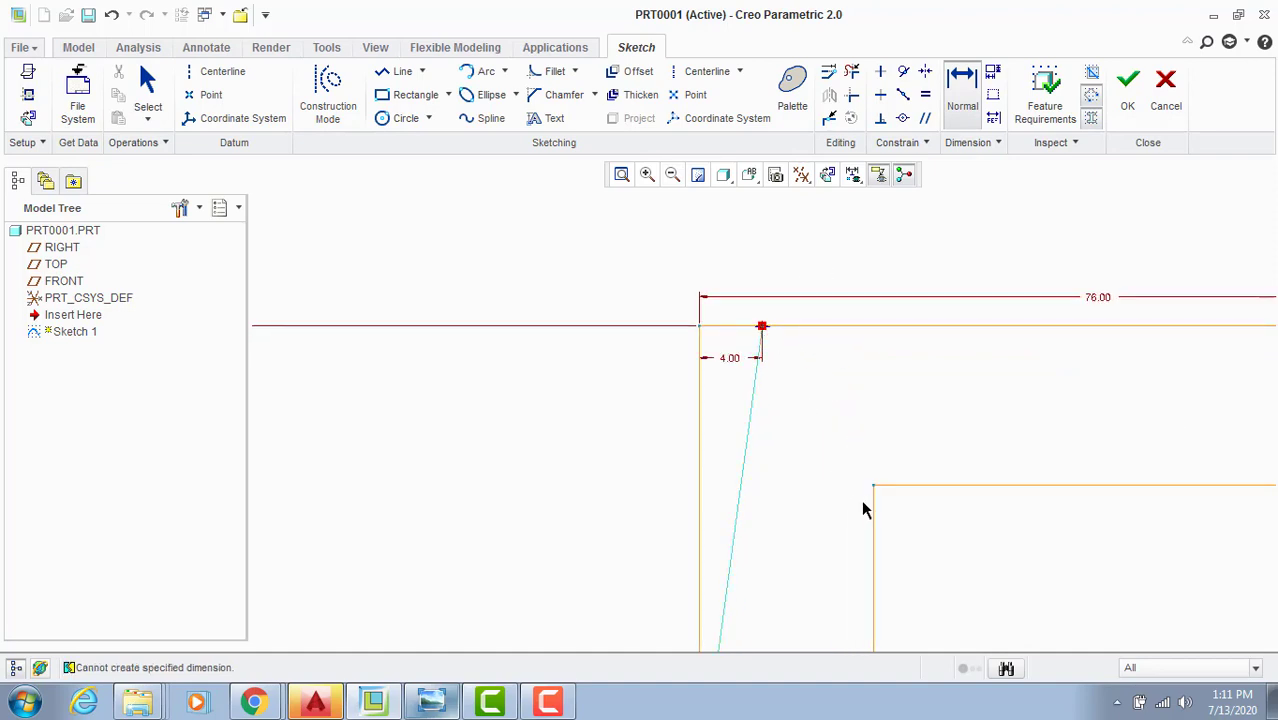
pyautogui.middleClick(818, 490)
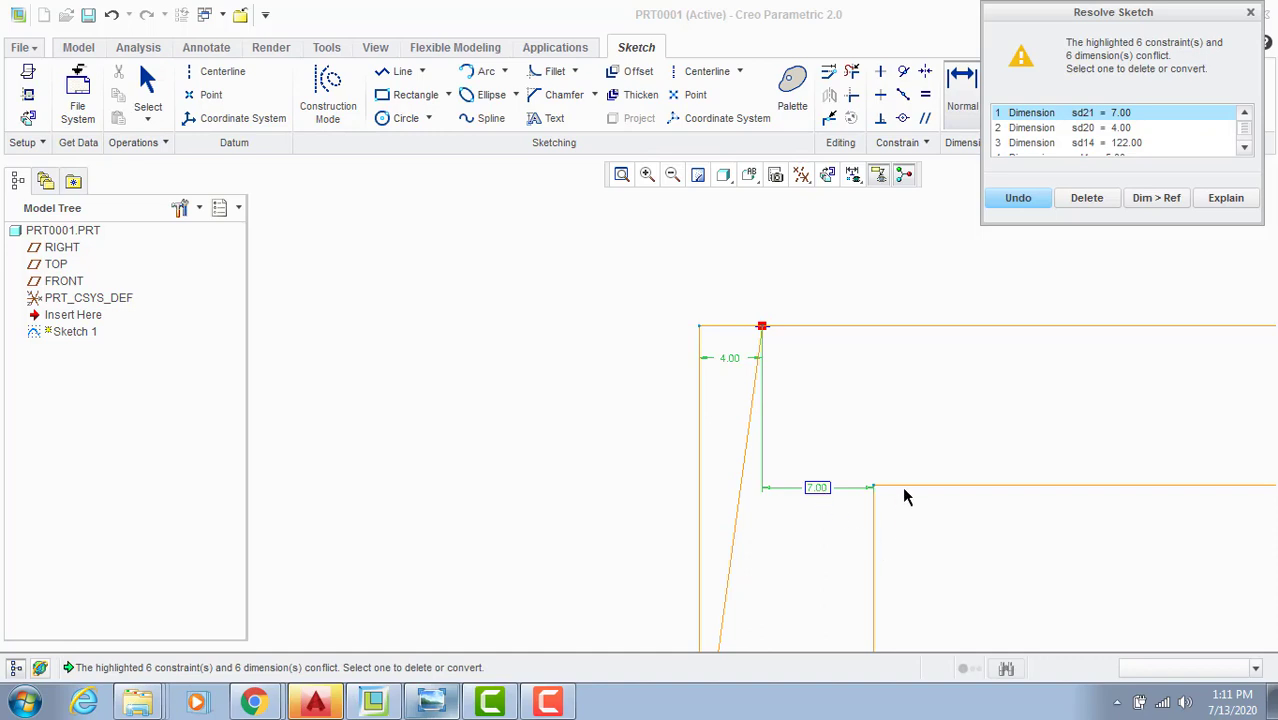
pyautogui.scroll(-1, 915, 358)
pyautogui.scroll(-2, 887, 354)
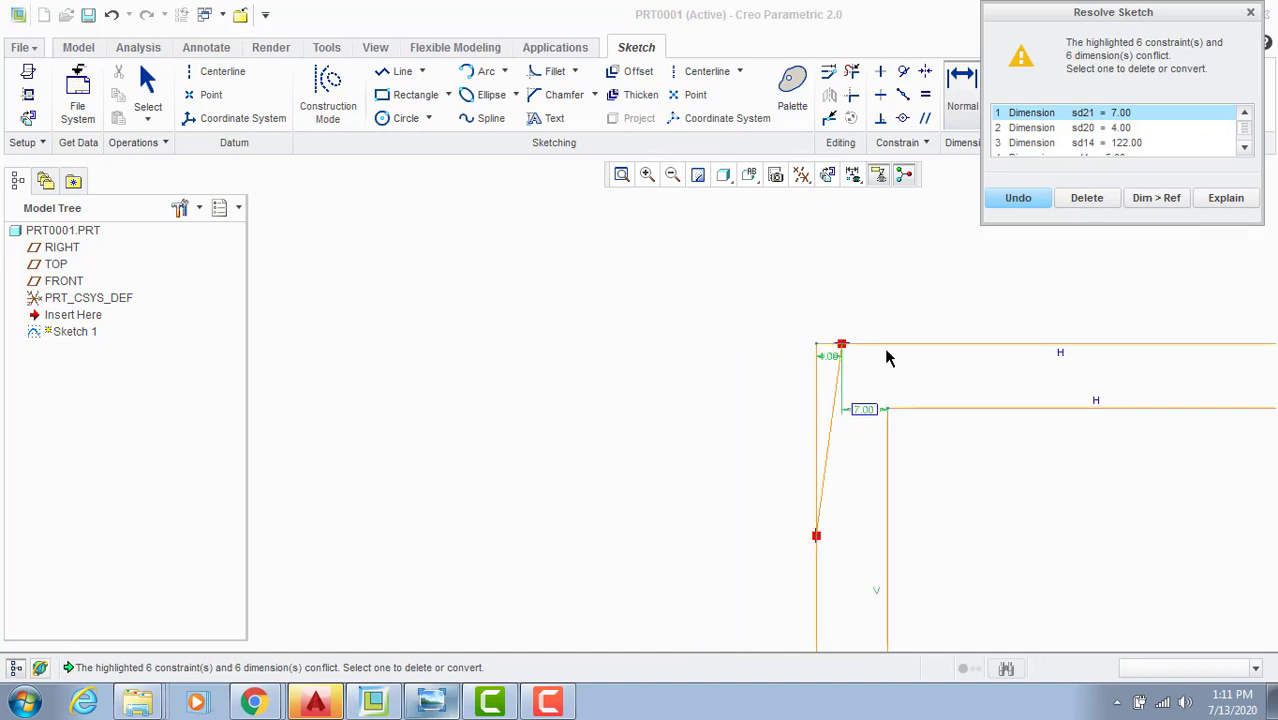
pyautogui.scroll(1, 921, 560)
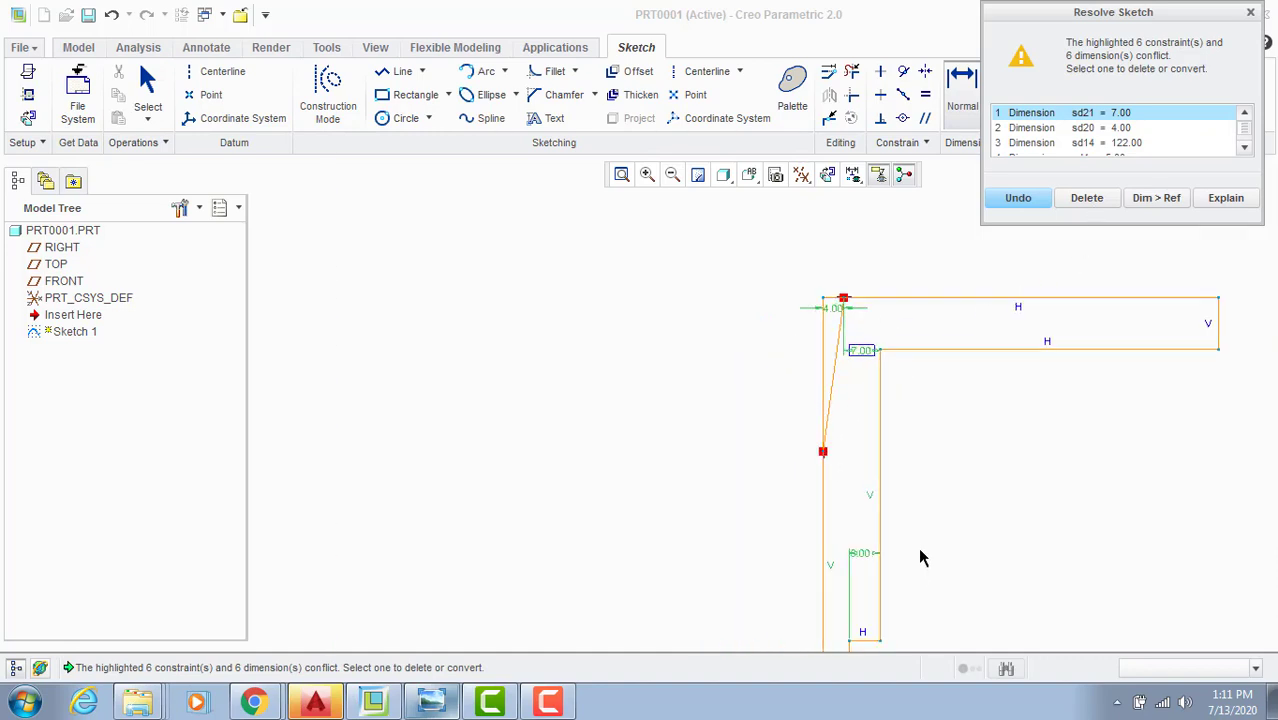
pyautogui.click(1018, 199)
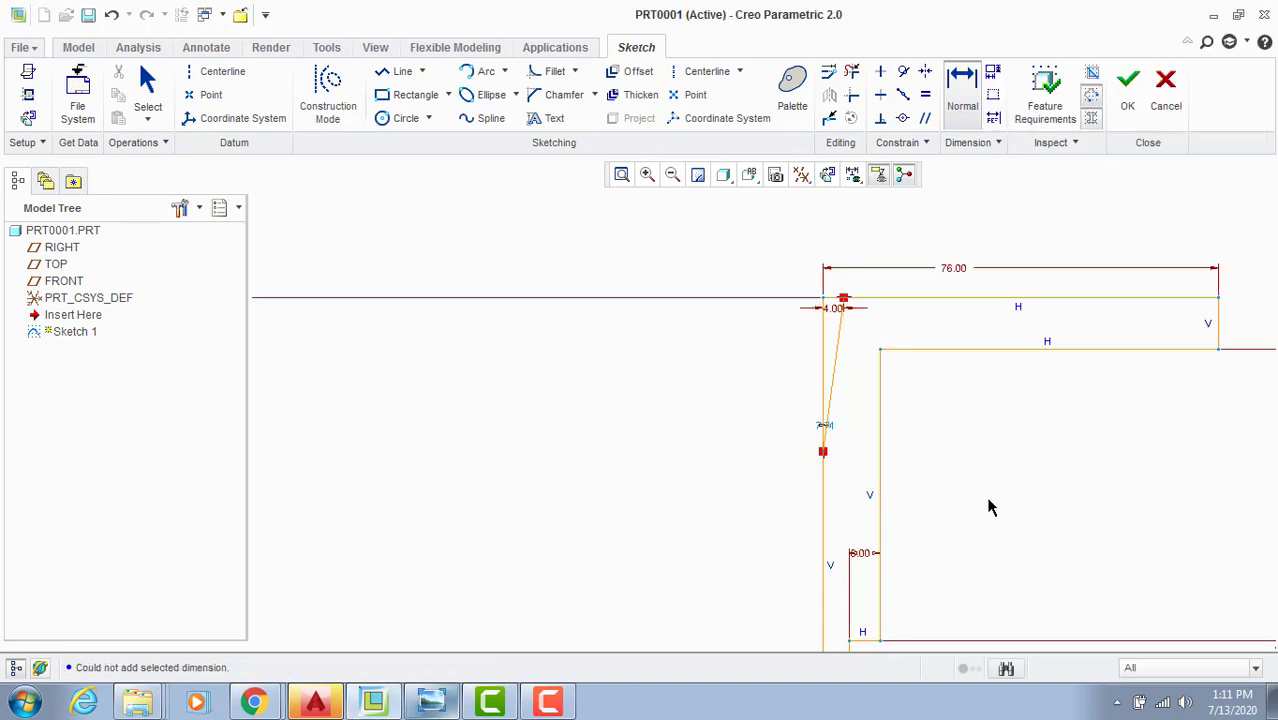
pyautogui.scroll(3, 867, 338)
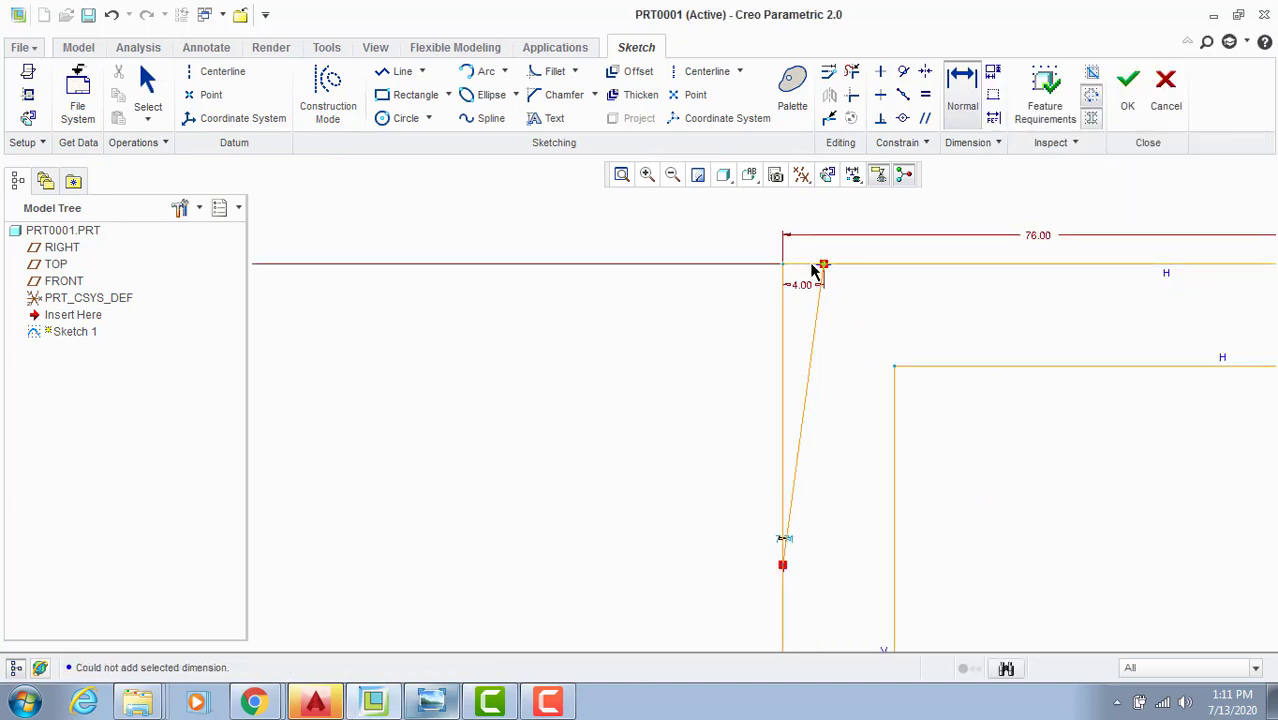
# Step: Try to dimension the flange thickness between its outer and inner vertical faces, and undo the conflicting dimension
pyautogui.scroll(-3, 891, 394)
pyautogui.scroll(1, 901, 480)
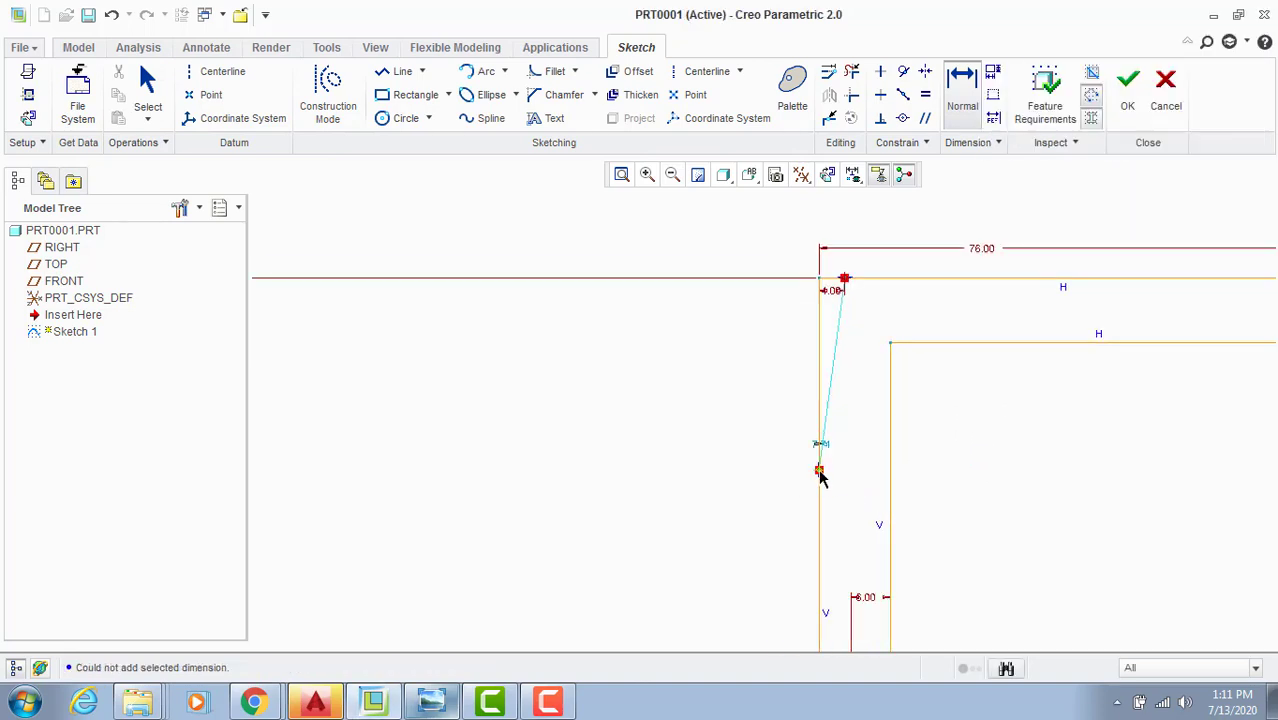
pyautogui.middleClick(926, 468)
pyautogui.scroll(3, 973, 436)
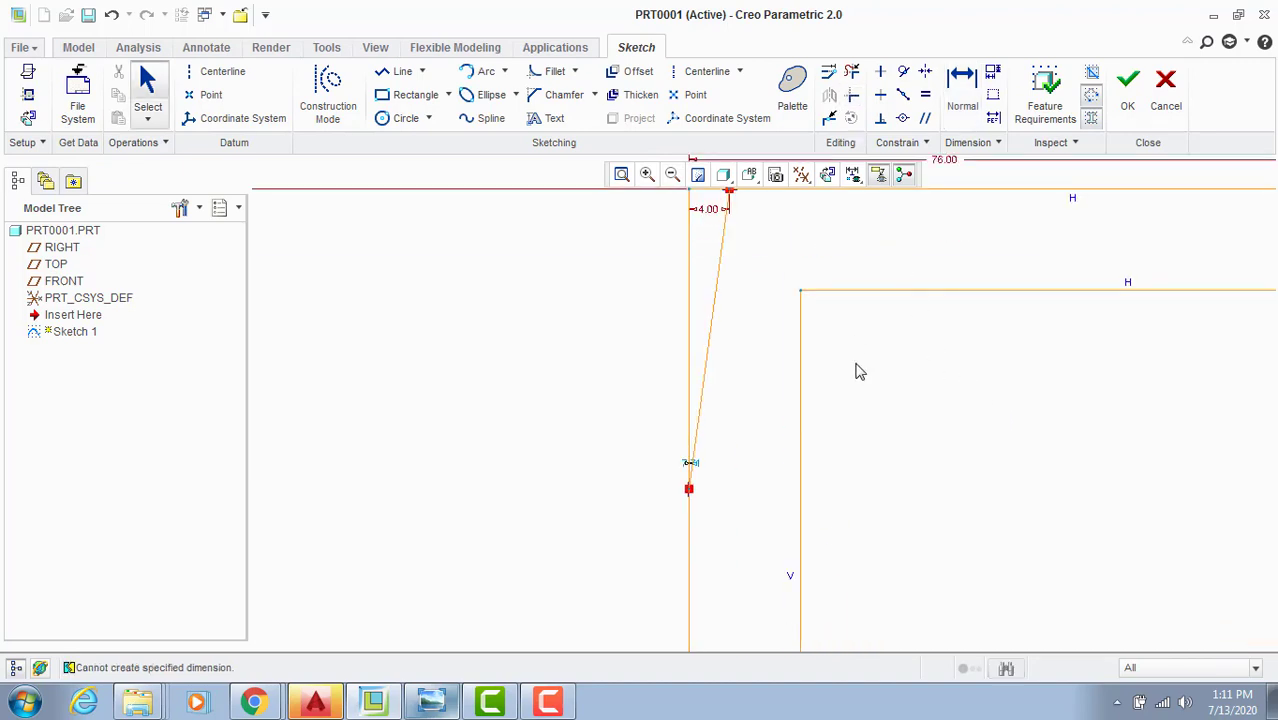
pyautogui.scroll(-3, 870, 380)
pyautogui.click(980, 95)
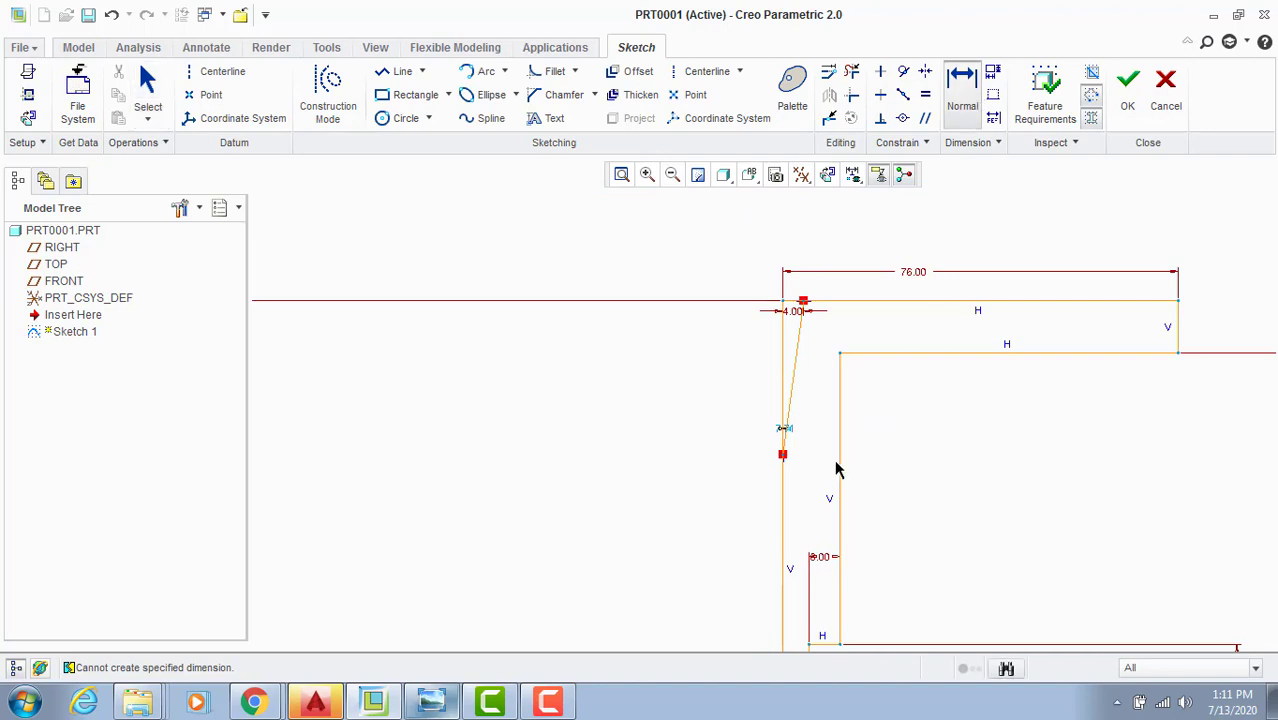
pyautogui.middleClick(829, 438)
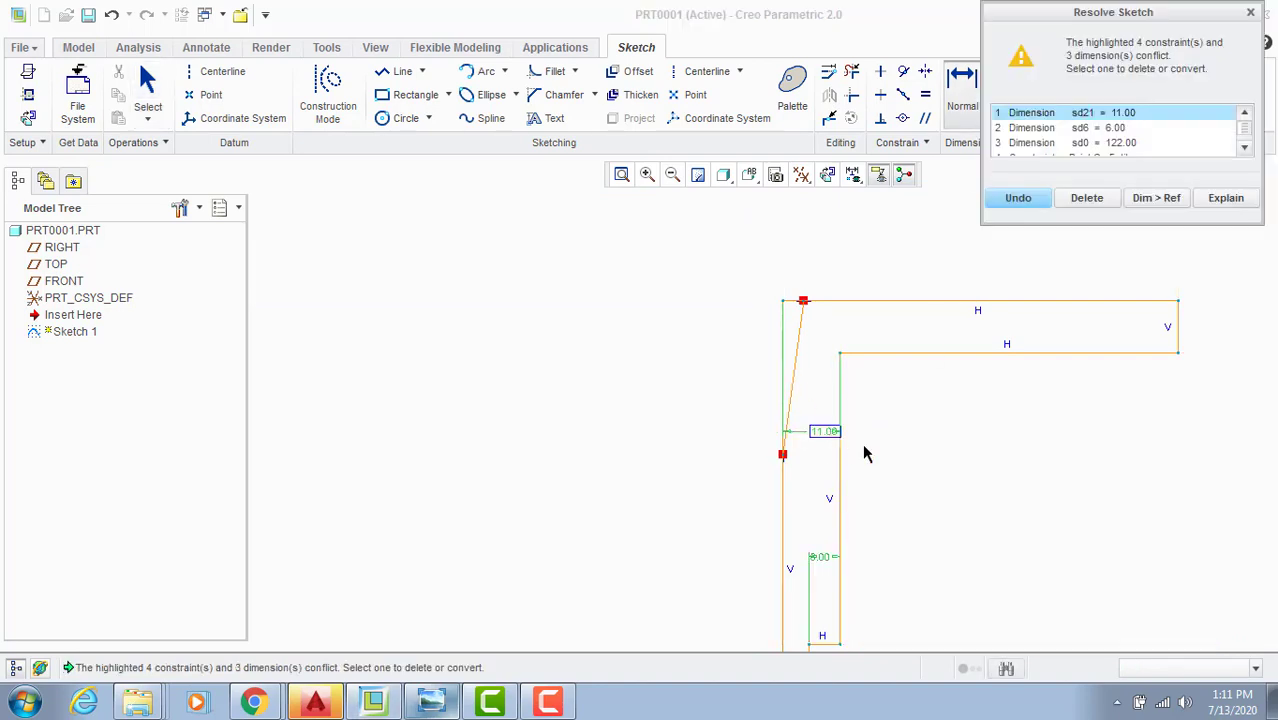
pyautogui.click(1028, 203)
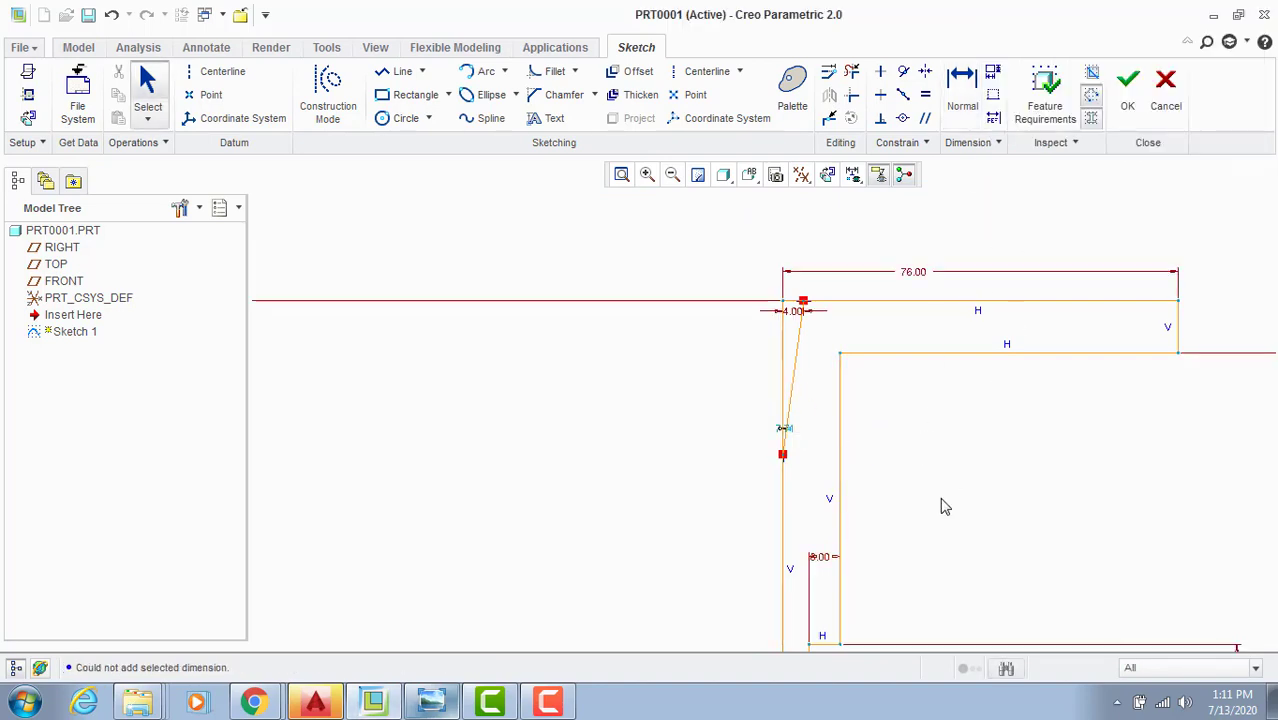
# Step: Examine the flange thickness, rim width and offset dimensions at the rim end of Section B-B in the reference drawing
pyautogui.scroll(5, 843, 333)
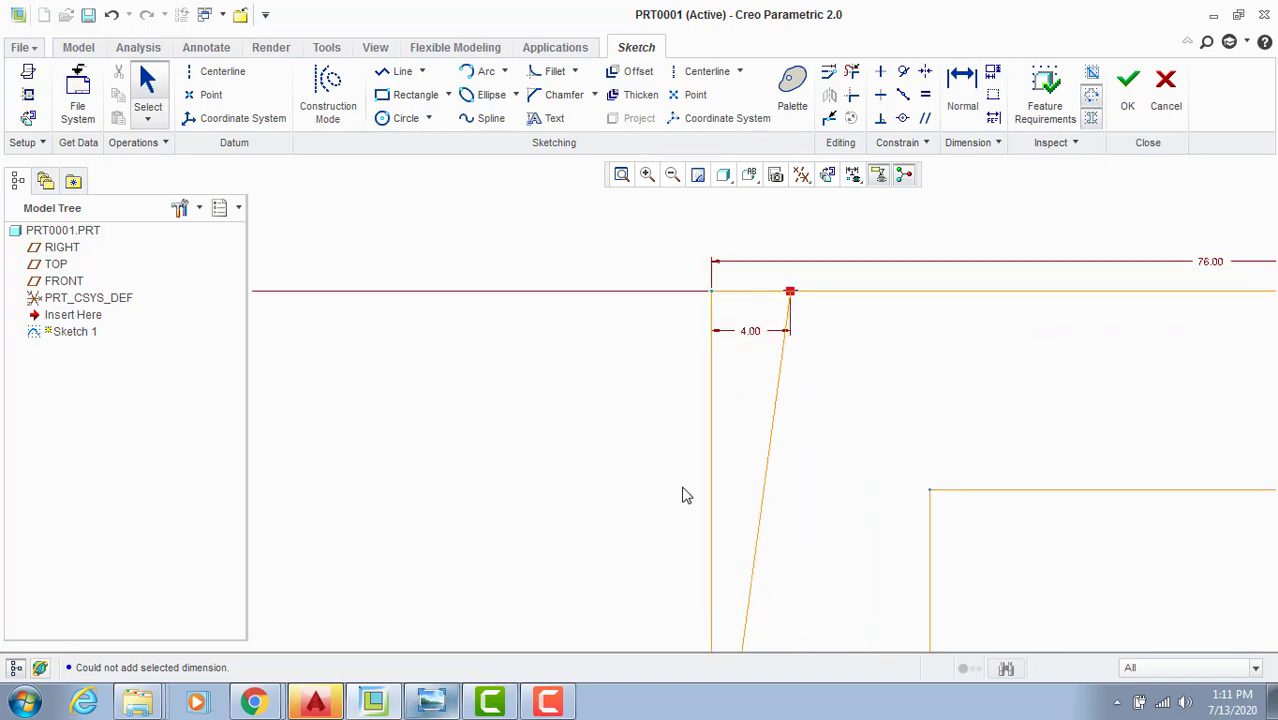
pyautogui.click(430, 703)
pyautogui.scroll(1, 430, 498)
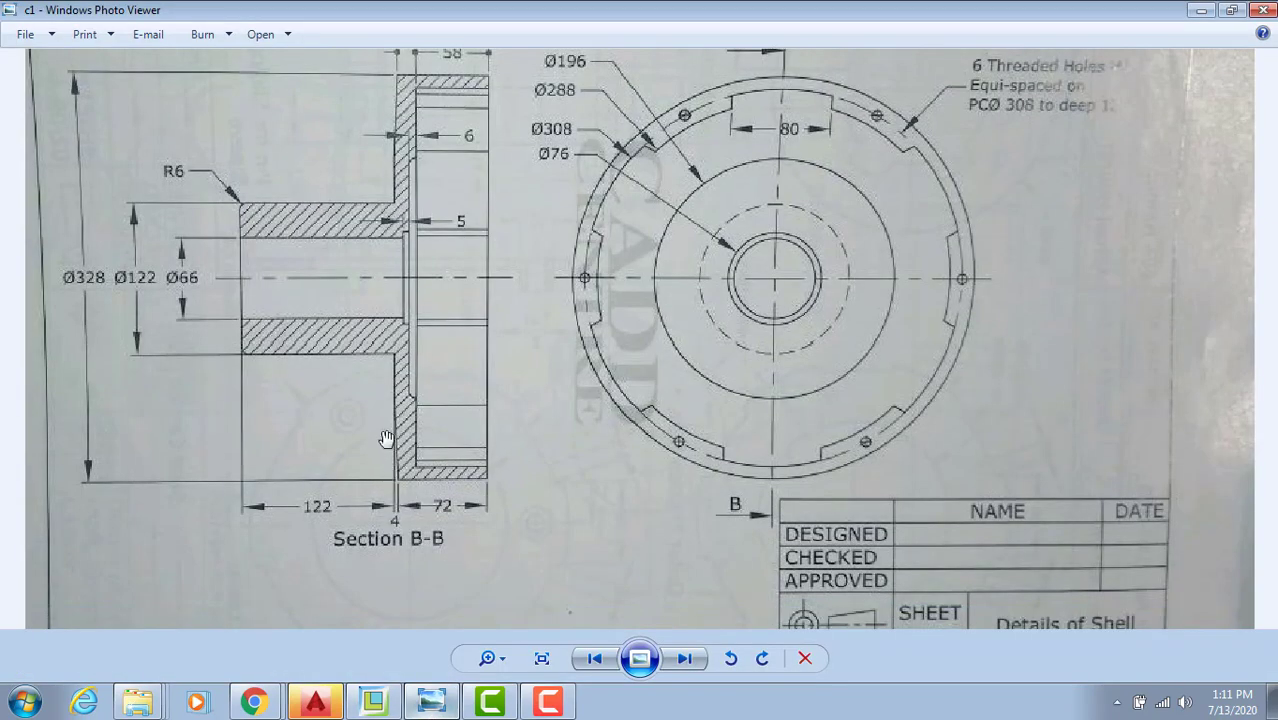
pyautogui.scroll(2, 414, 251)
pyautogui.scroll(-3, 428, 245)
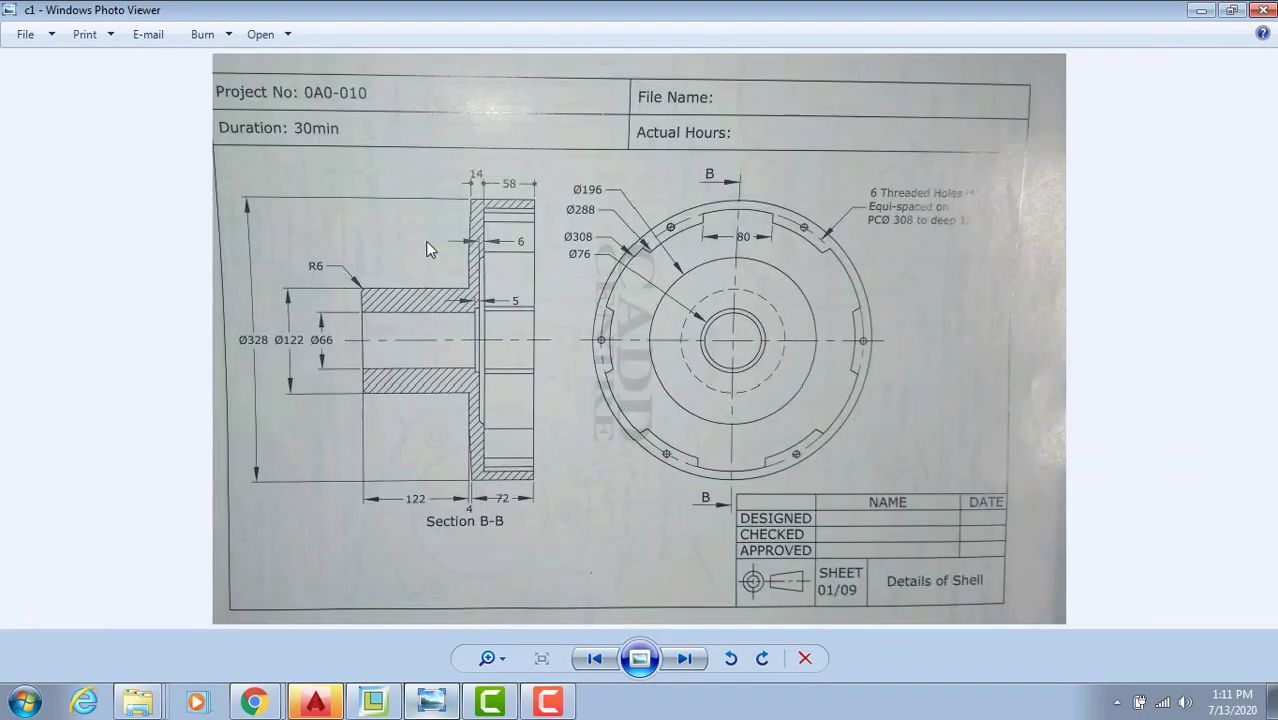
pyautogui.scroll(1, 464, 161)
pyautogui.scroll(4, 400, 258)
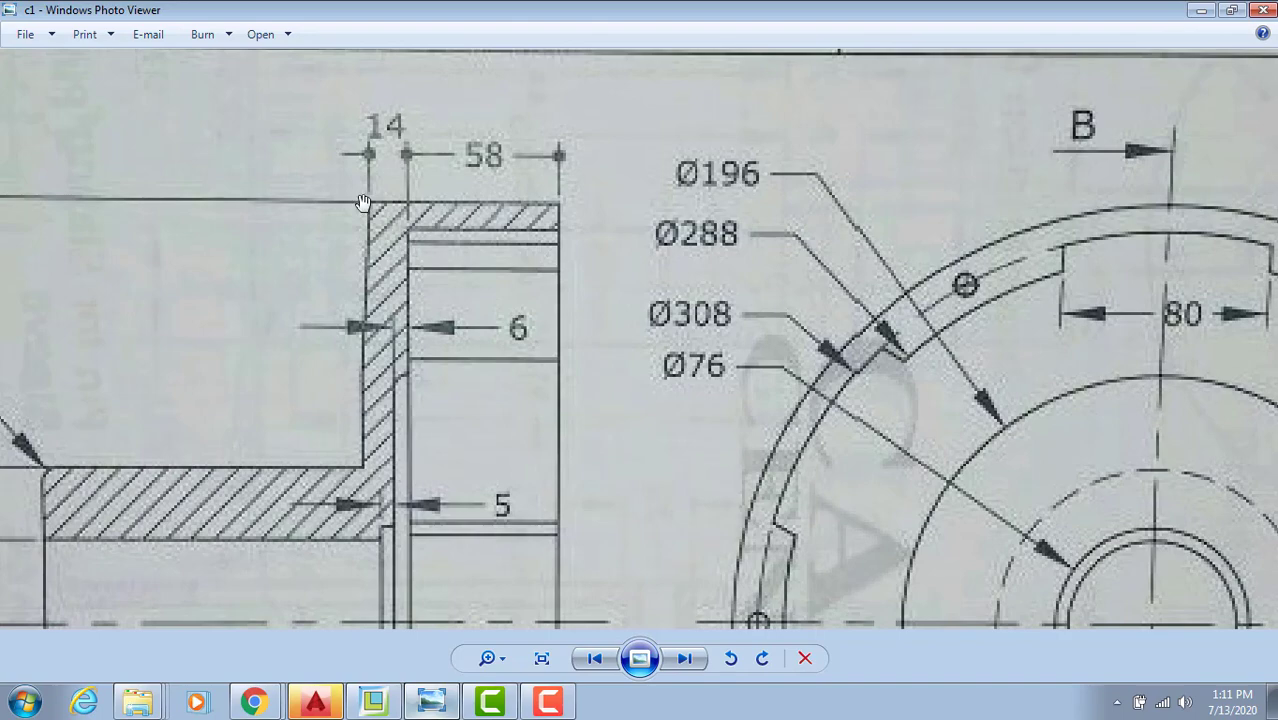
pyautogui.scroll(-4, 410, 255)
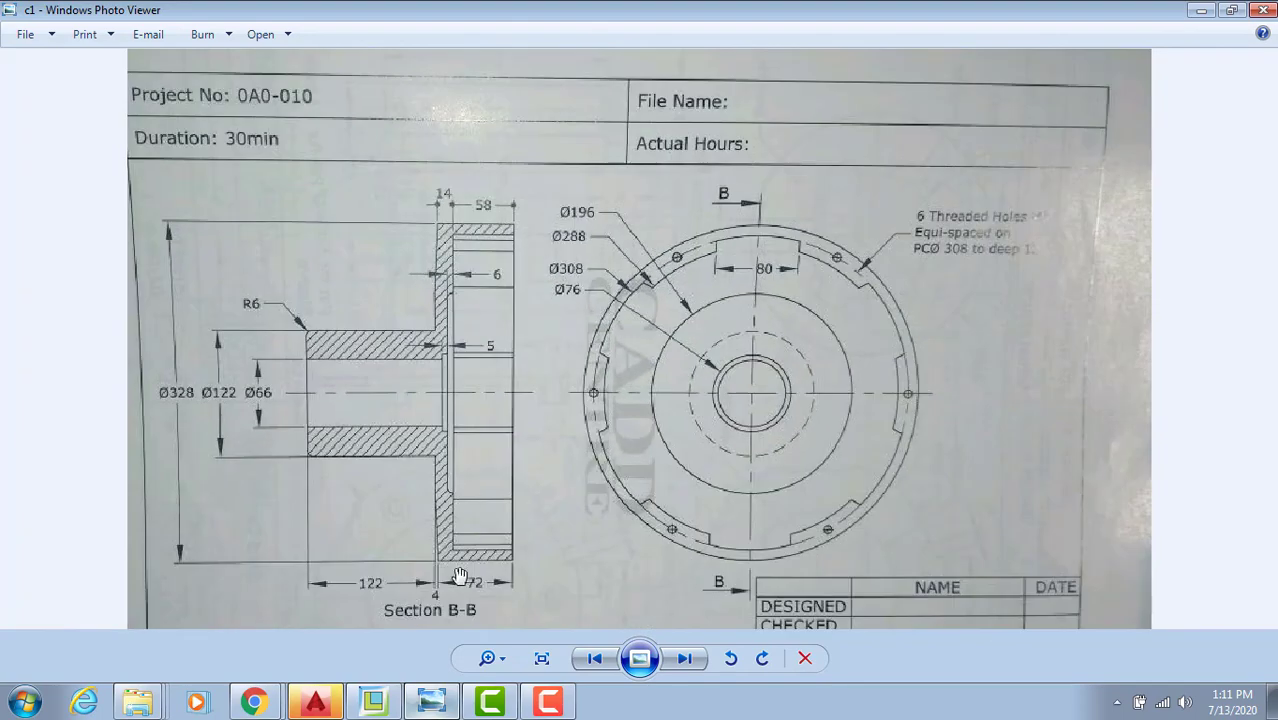
pyautogui.click(433, 701)
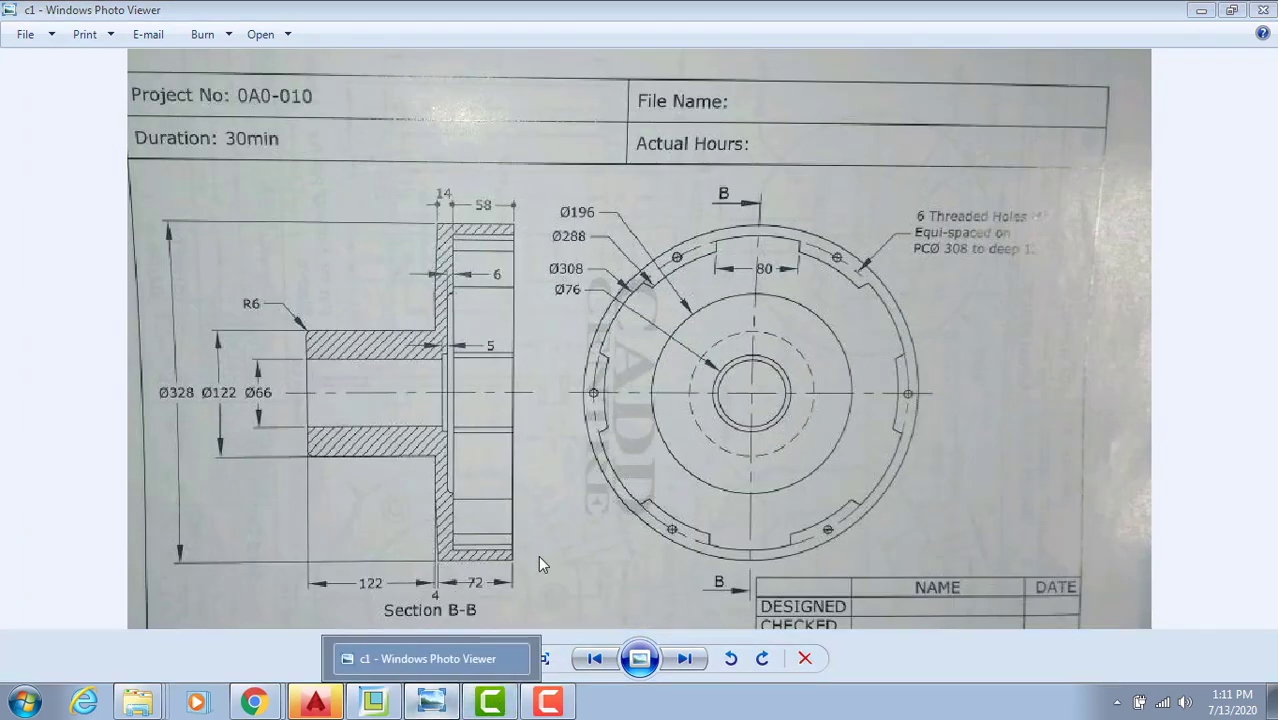
# Step: Delete the 4.00 offset dimension at the upper end of the slanted line in the sketch
pyautogui.click(757, 333)
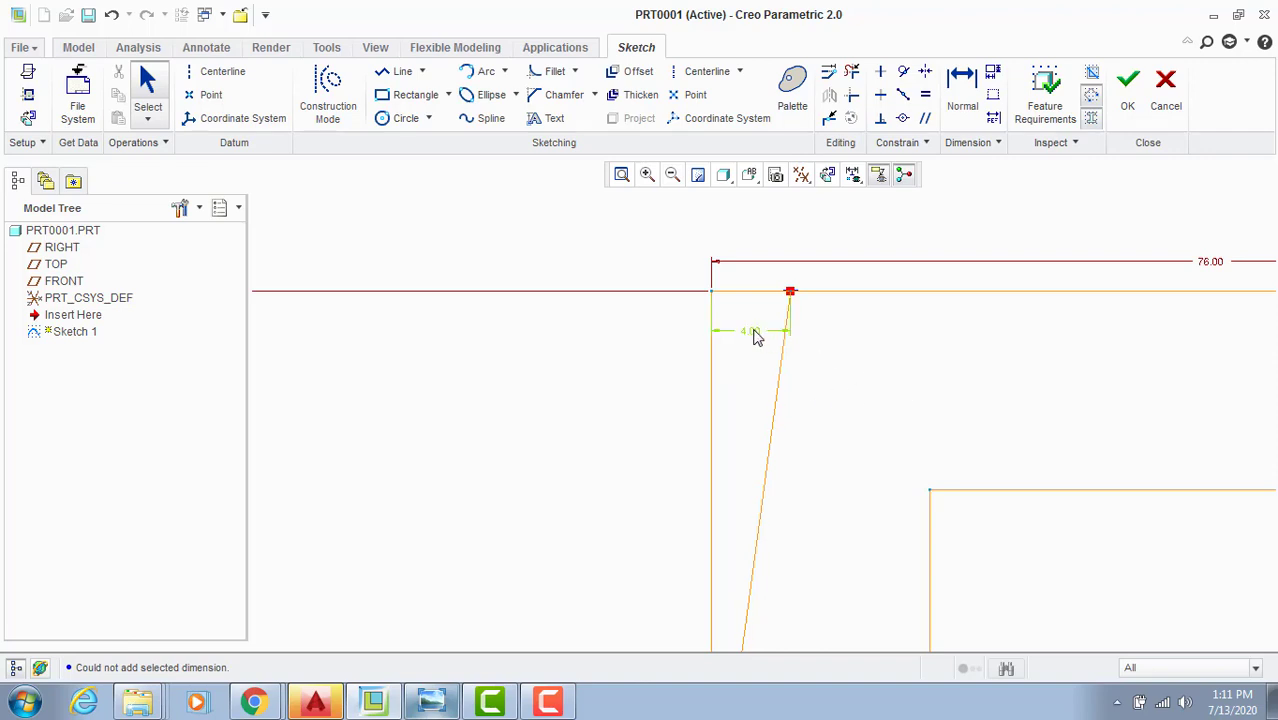
pyautogui.press('Delete')
pyautogui.click(952, 92)
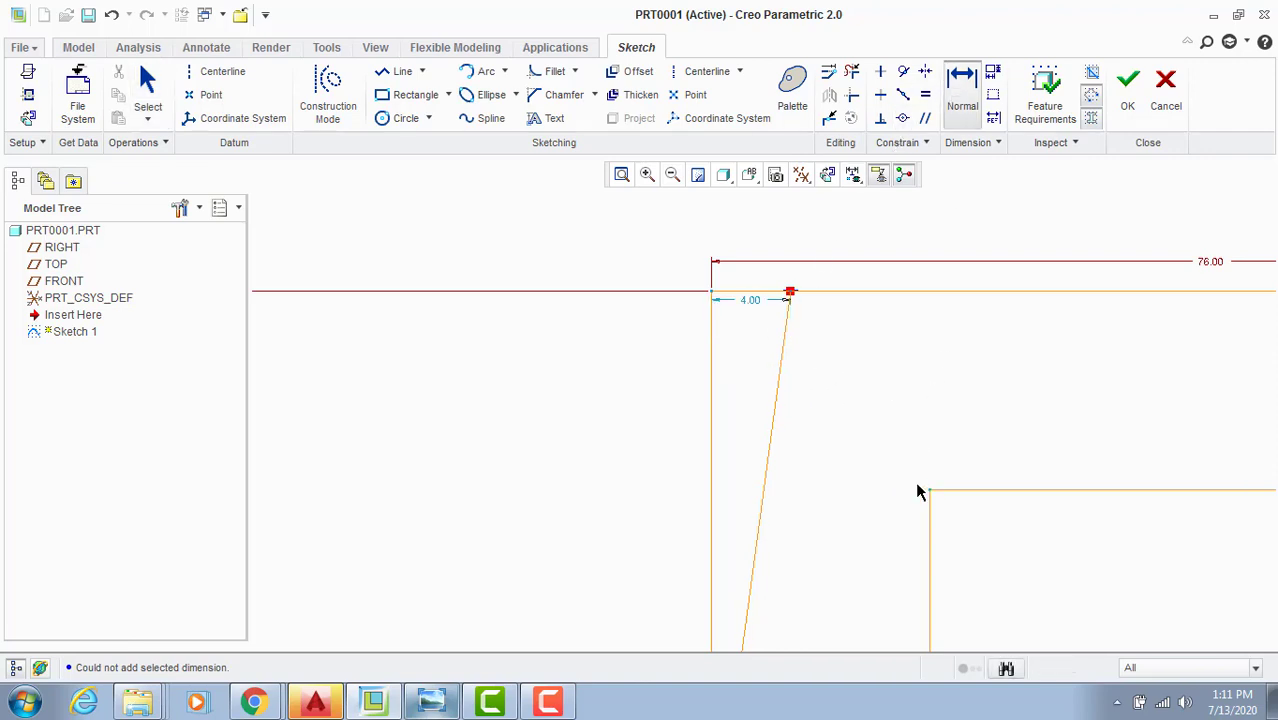
pyautogui.middleClick(848, 354)
pyautogui.hotkey('ctrl', 'z')
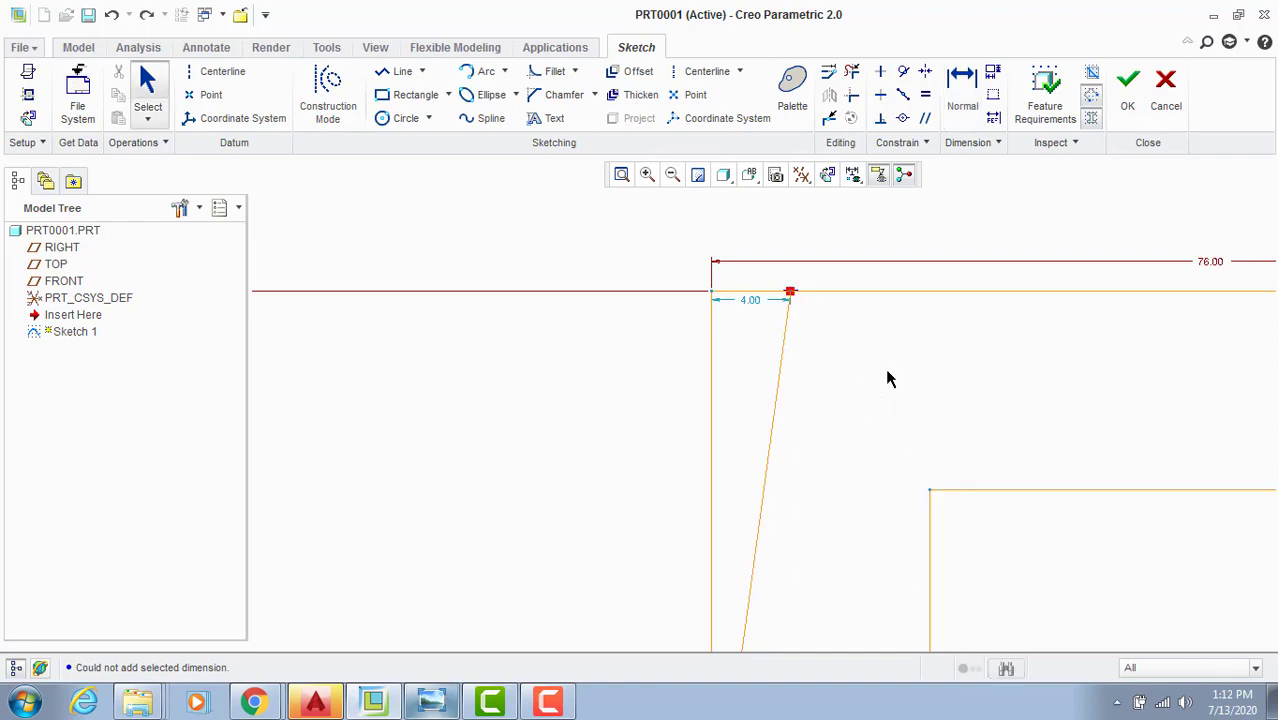
# Step: Dimension the horizontal distance from the slanted line's upper endpoint to the inner rim corner, trying values of 10 and 14
pyautogui.click(961, 92)
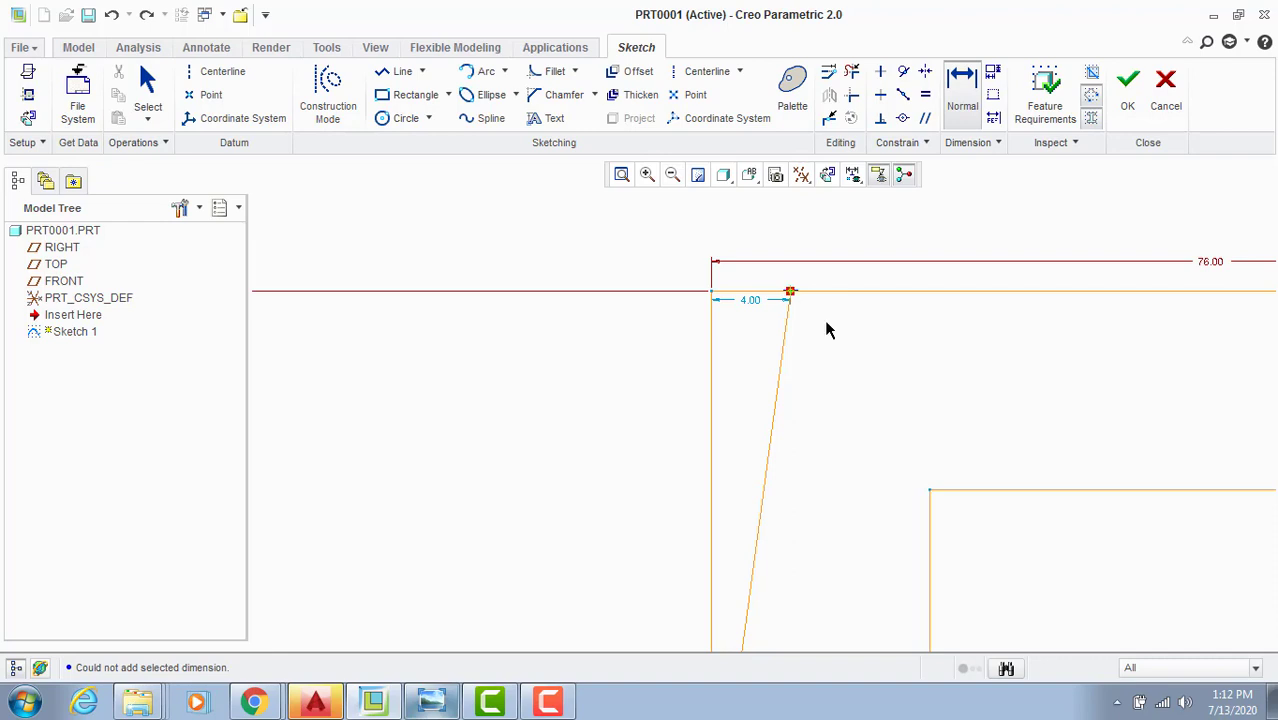
pyautogui.middleClick(862, 233)
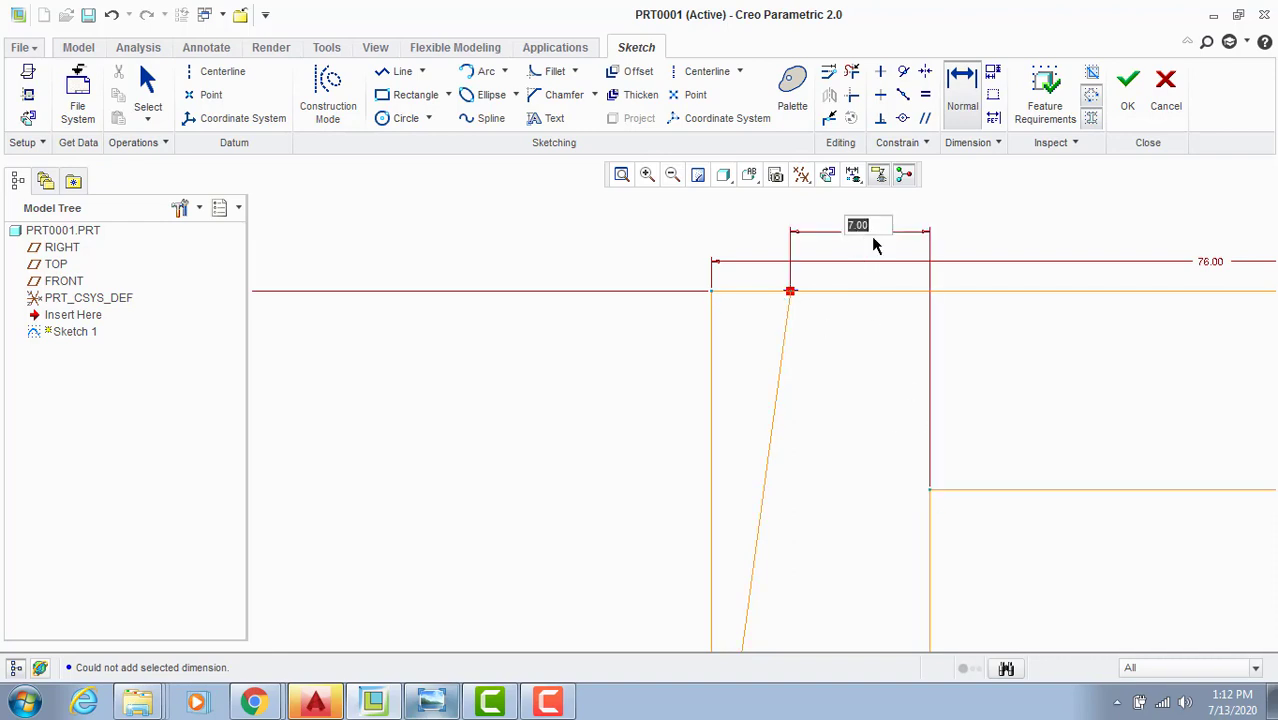
pyautogui.write('10')
pyautogui.press('Return')
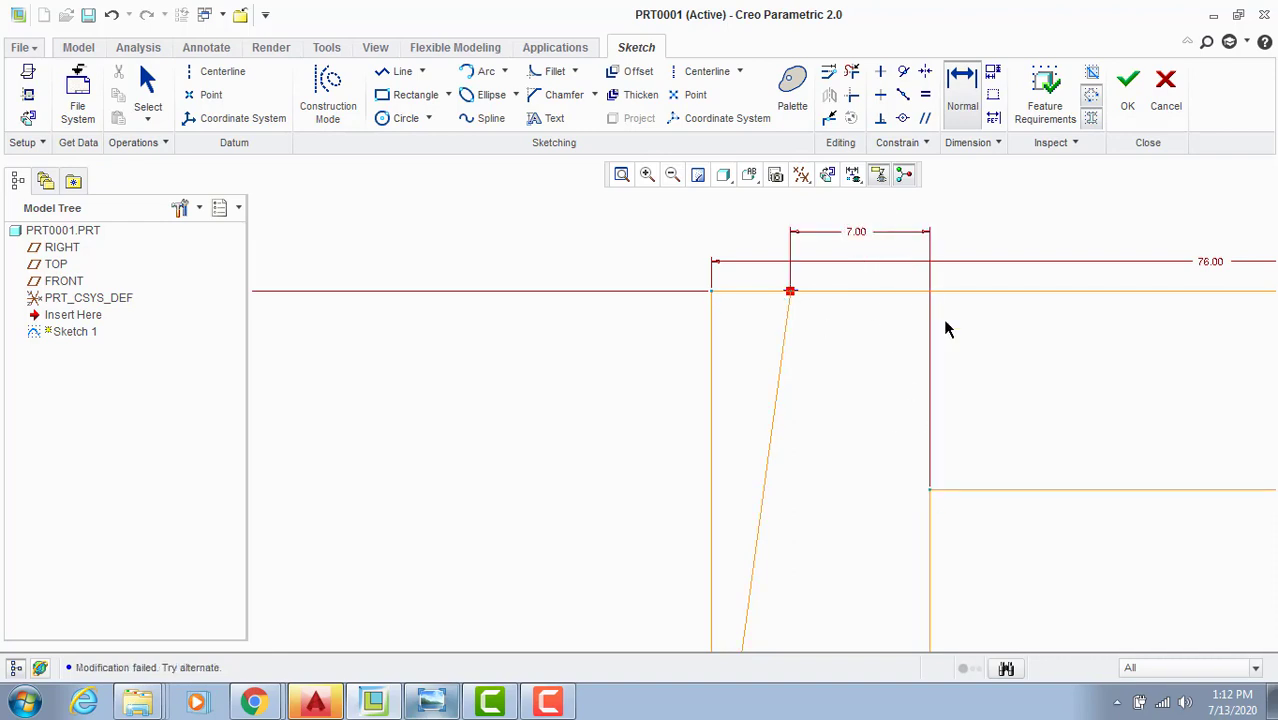
pyautogui.middleClick(1055, 356)
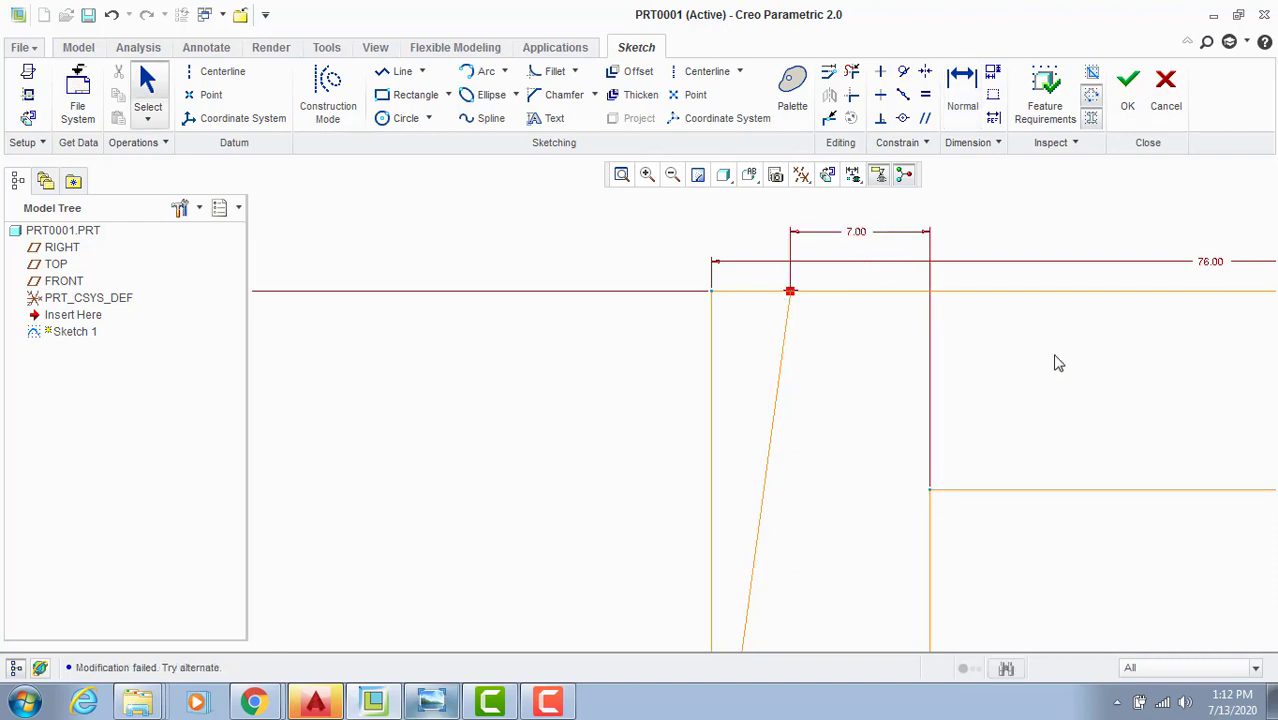
pyautogui.doubleClick(862, 234)
pyautogui.write('1')
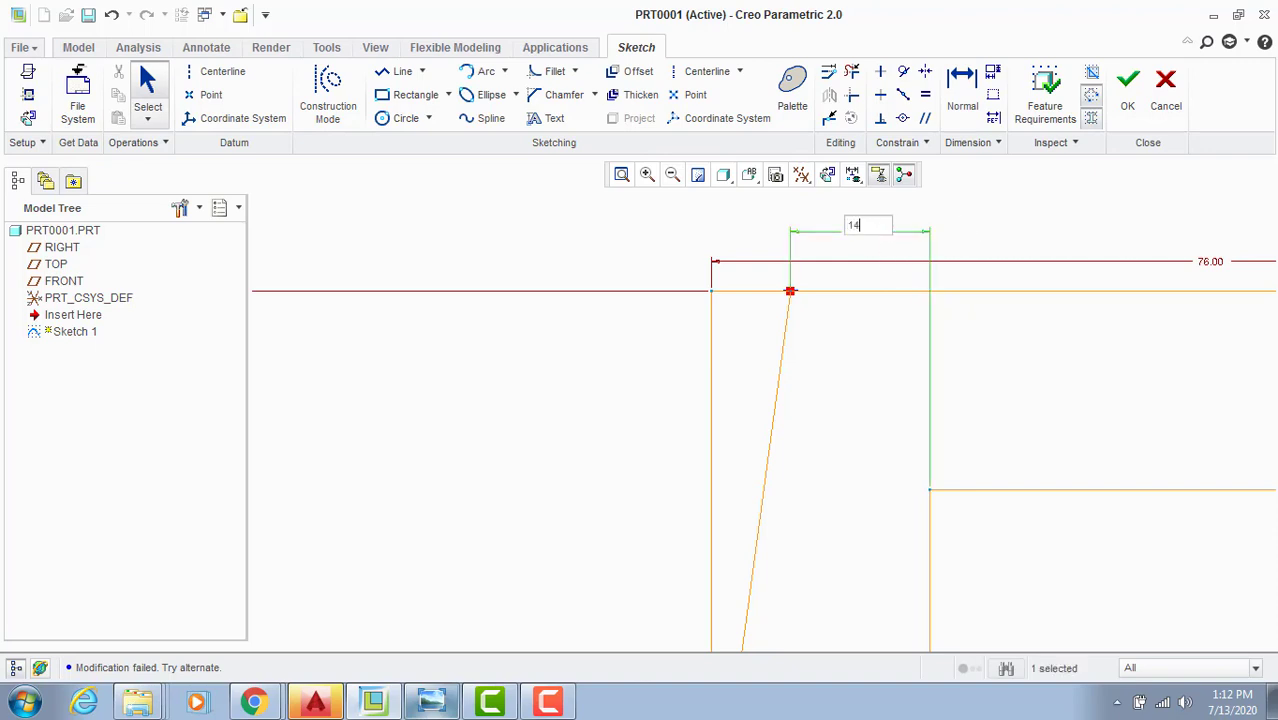
pyautogui.write('4')
pyautogui.press('Return')
# Step: Move the slanted line's lower endpoint further down the flange's vertical face and try to move its upper endpoint
pyautogui.scroll(5, 1008, 338)
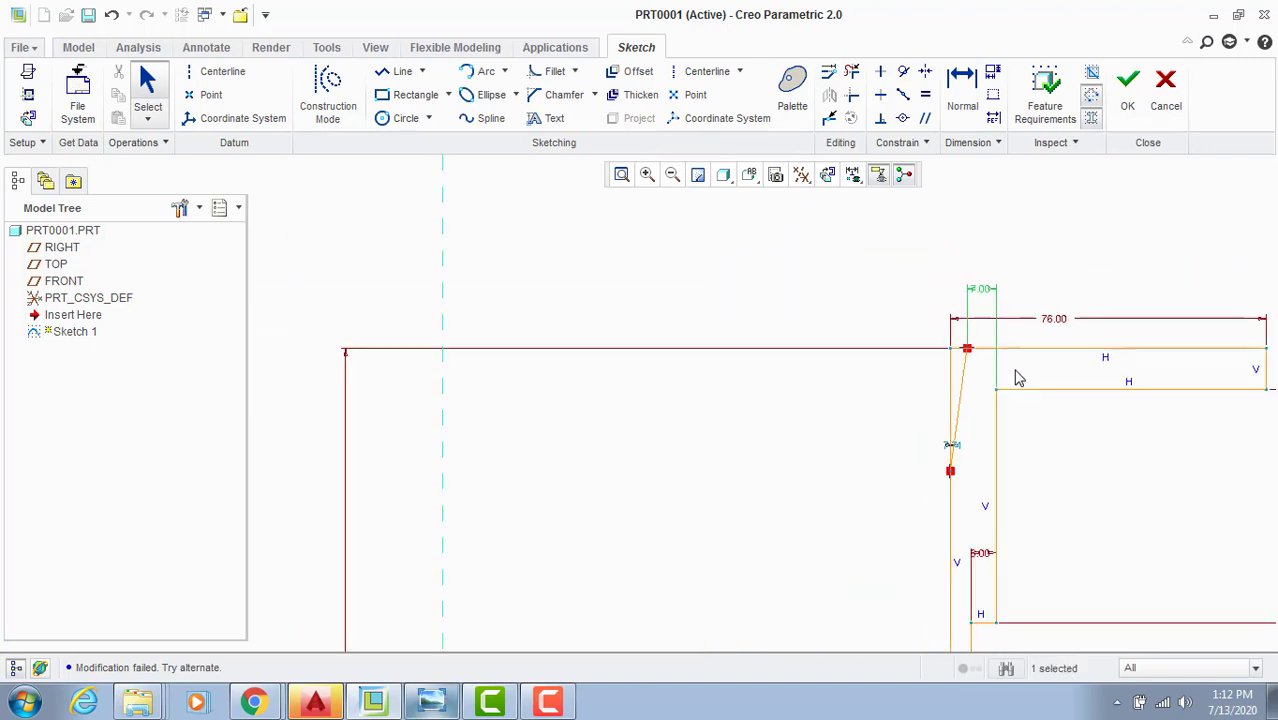
pyautogui.scroll(-3, 1090, 475)
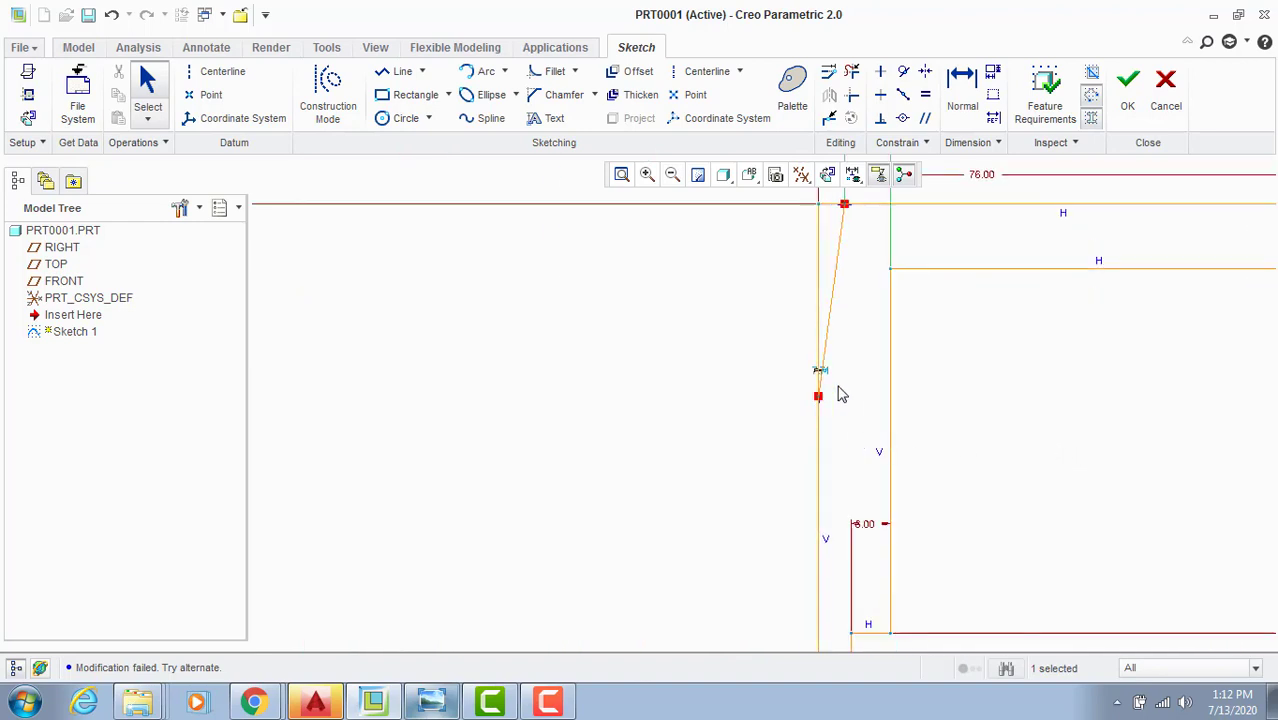
pyautogui.scroll(5, 838, 340)
pyautogui.scroll(-4, 880, 300)
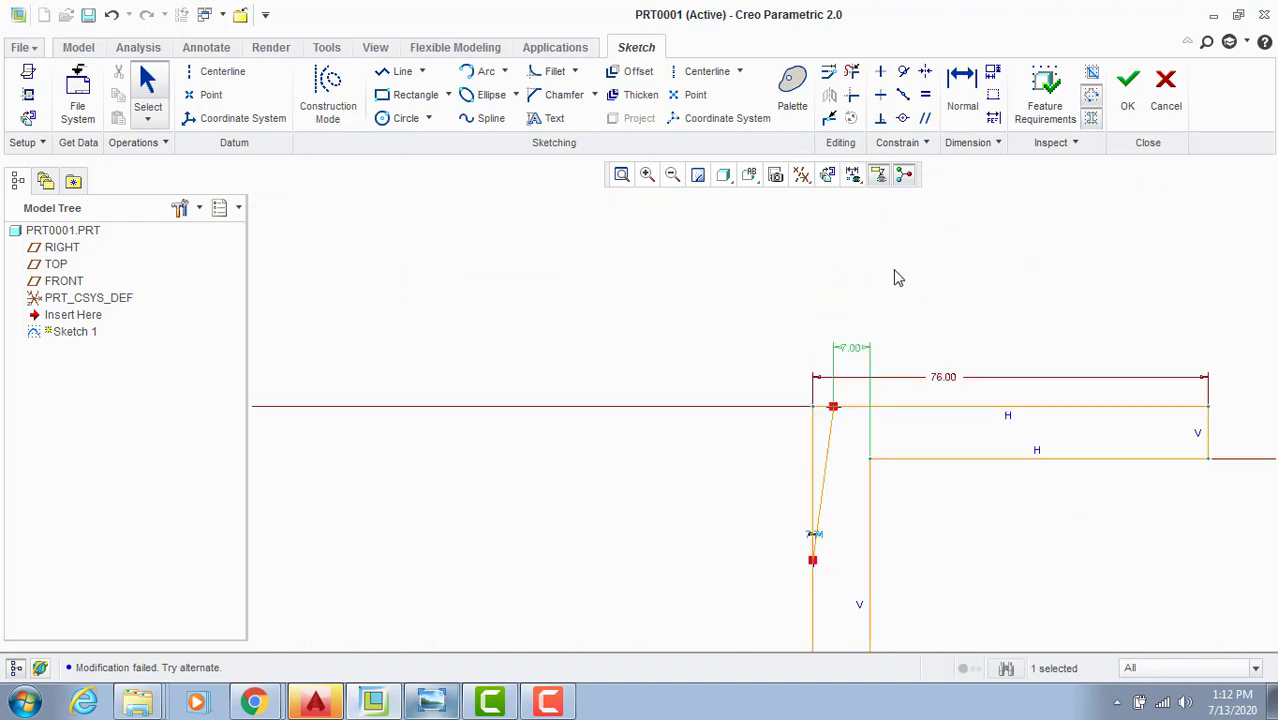
pyautogui.moveTo(817, 568); pyautogui.dragTo(848, 611)
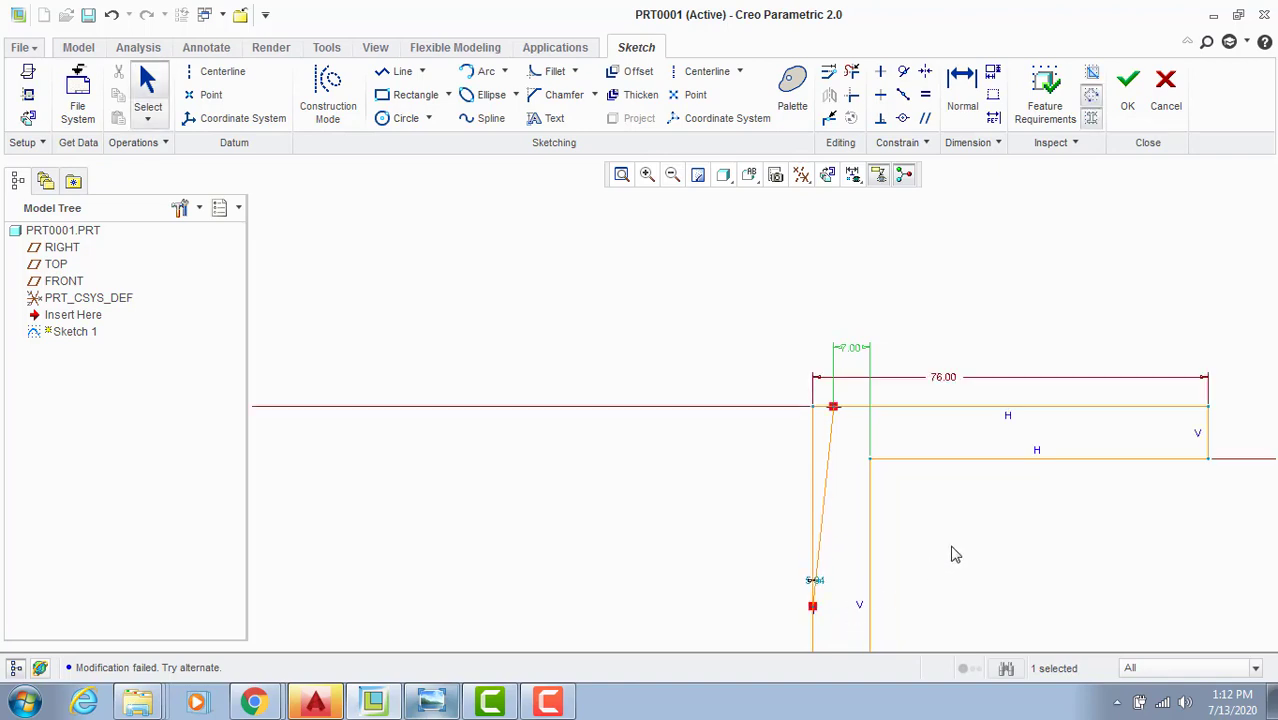
pyautogui.click(836, 410)
# Step: Delete the 76.00 rim width dimension and try to set the slanted line's distance to the inner rim corner to 14
pyautogui.doubleClick(851, 347)
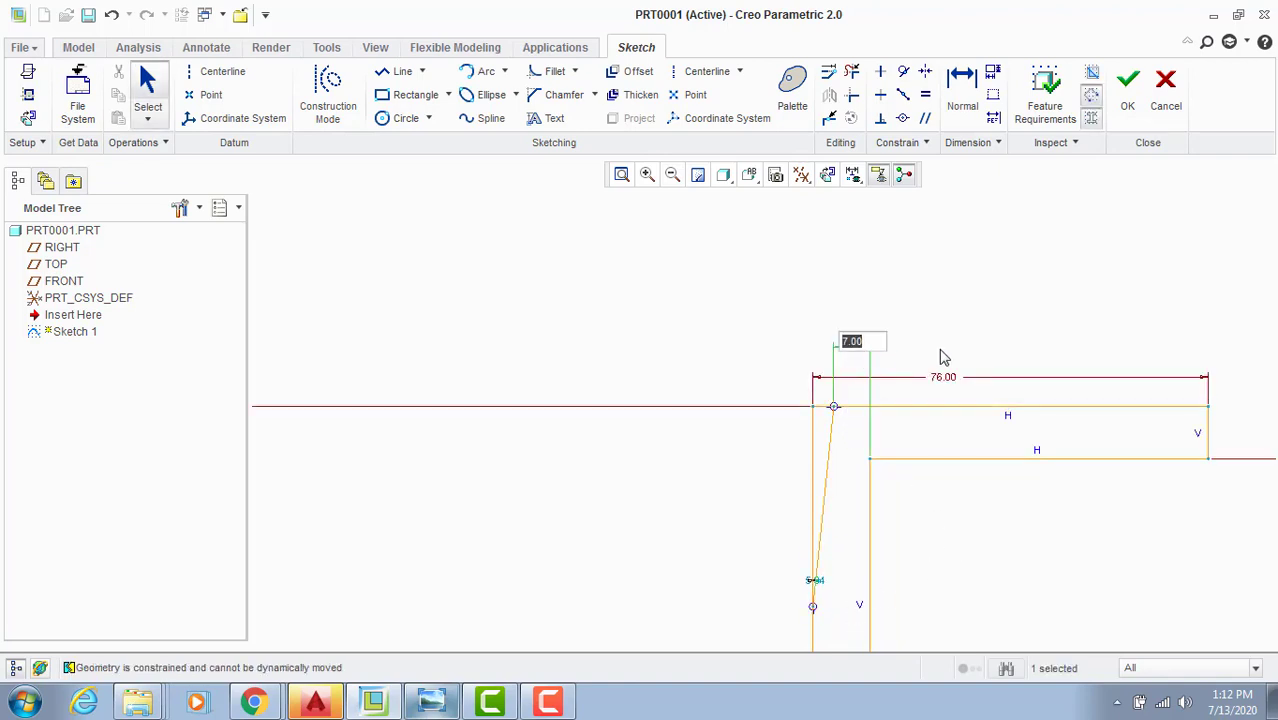
pyautogui.scroll(-1, 943, 345)
pyautogui.press('Return')
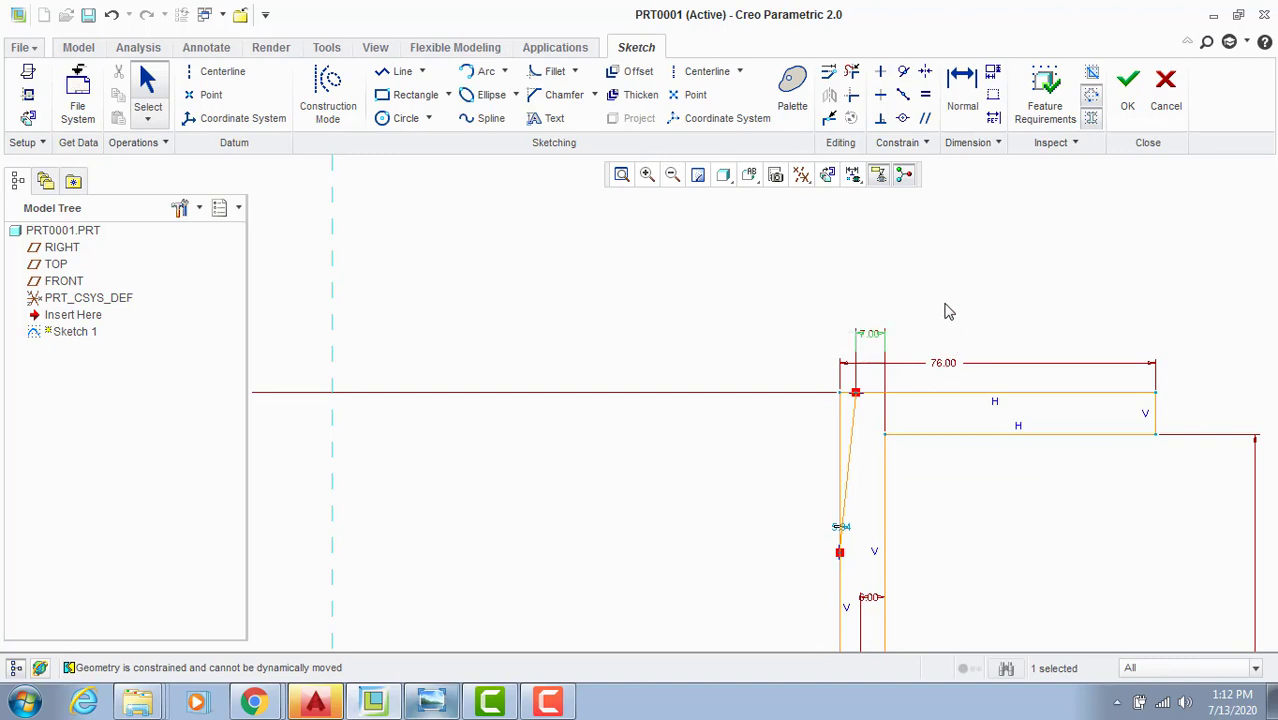
pyautogui.click(944, 367)
pyautogui.press('Delete')
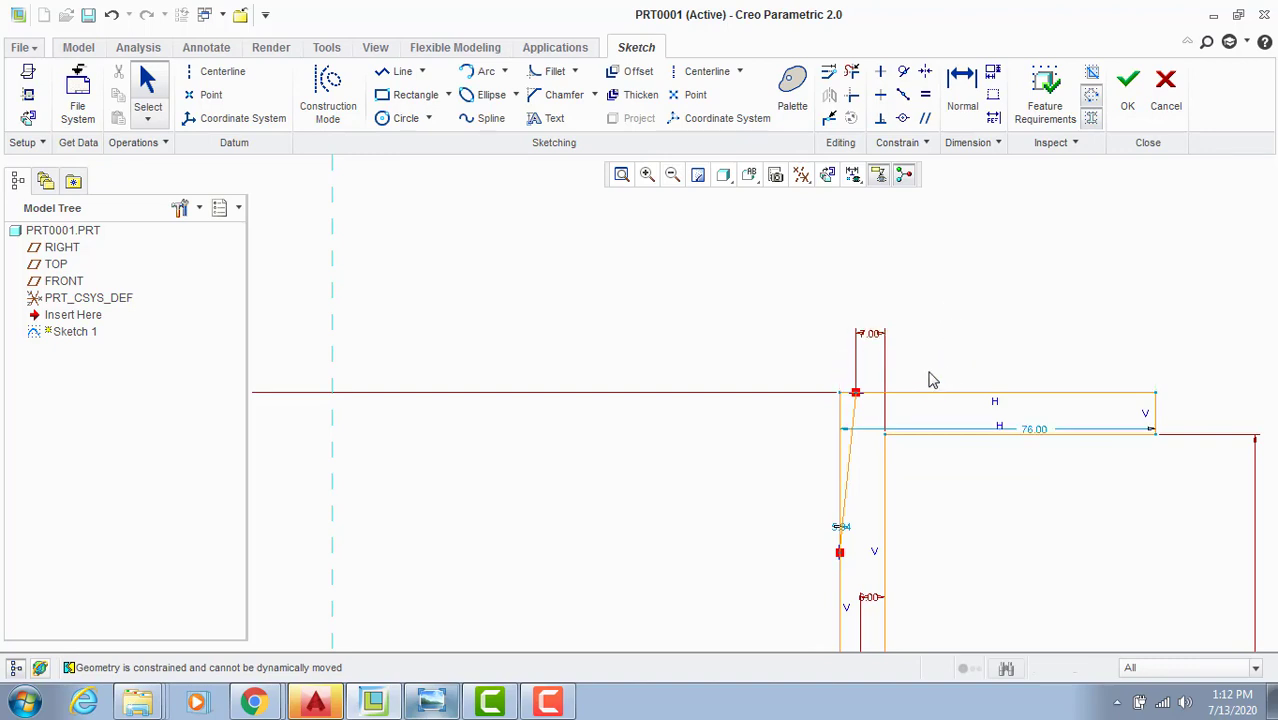
pyautogui.doubleClick(870, 338)
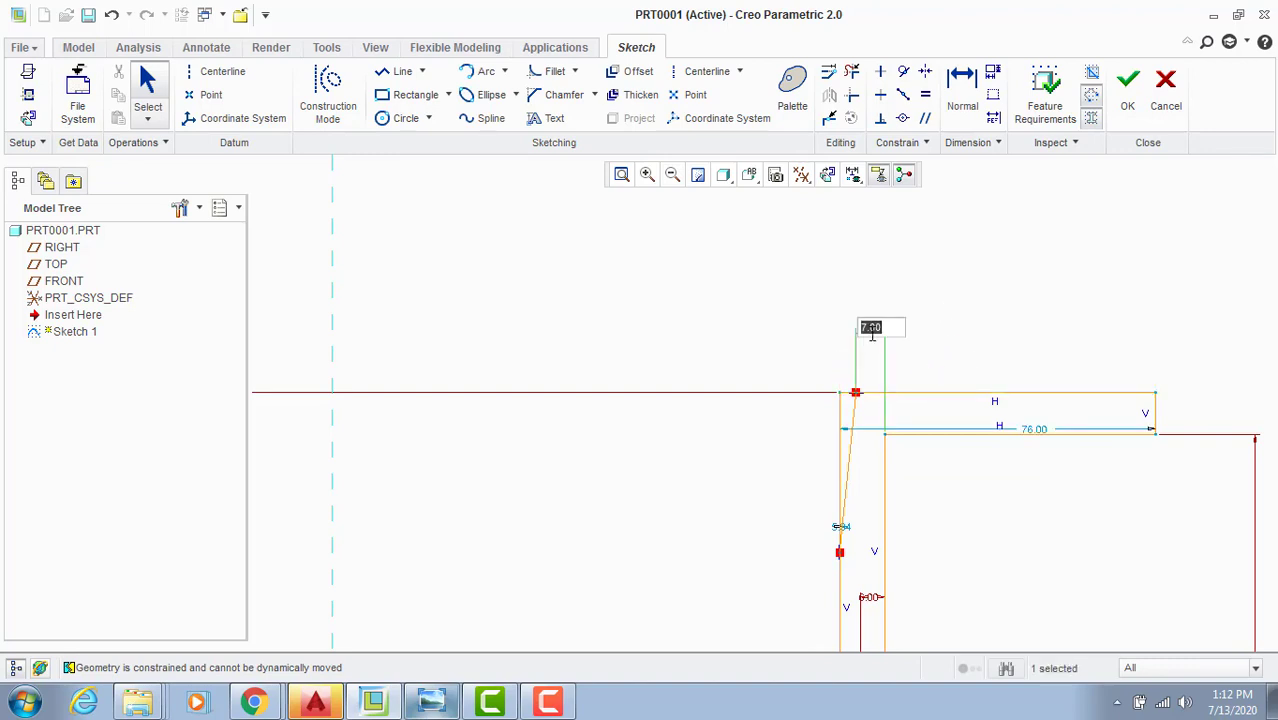
pyautogui.write('14')
pyautogui.press('Return')
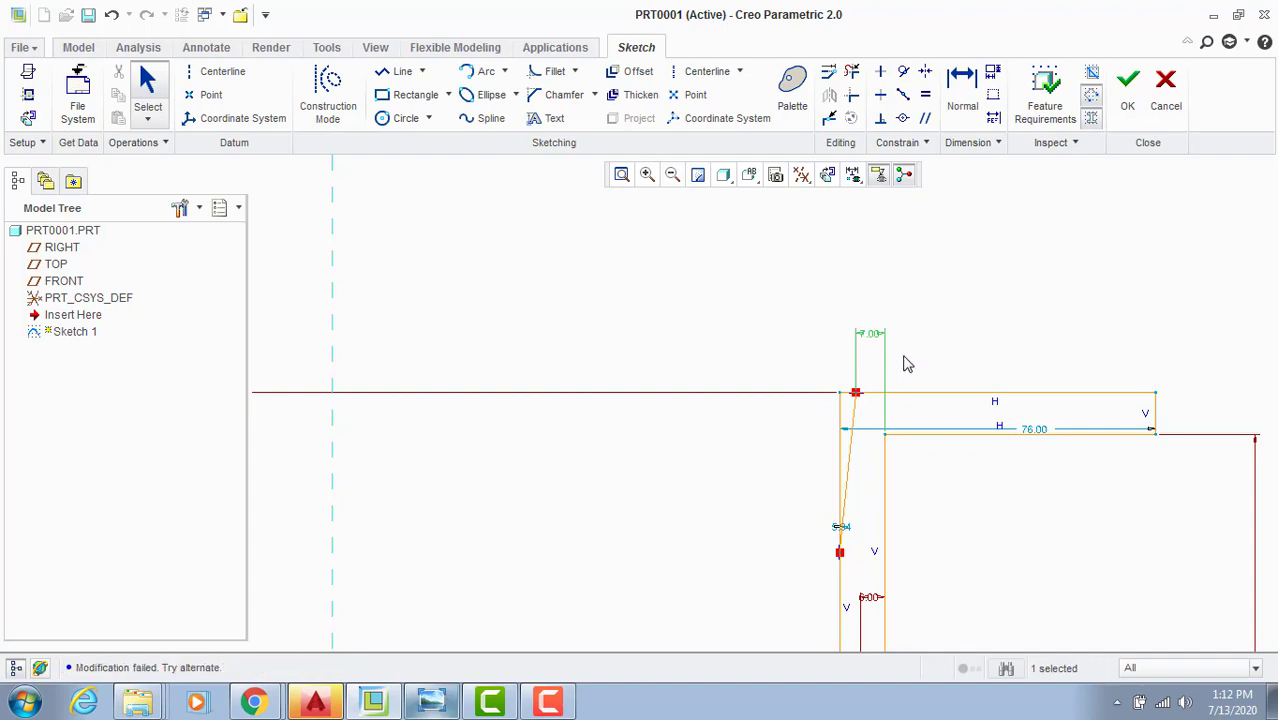
# Step: Try to move the inner rim corner away from the slanted line
pyautogui.scroll(3, 921, 461)
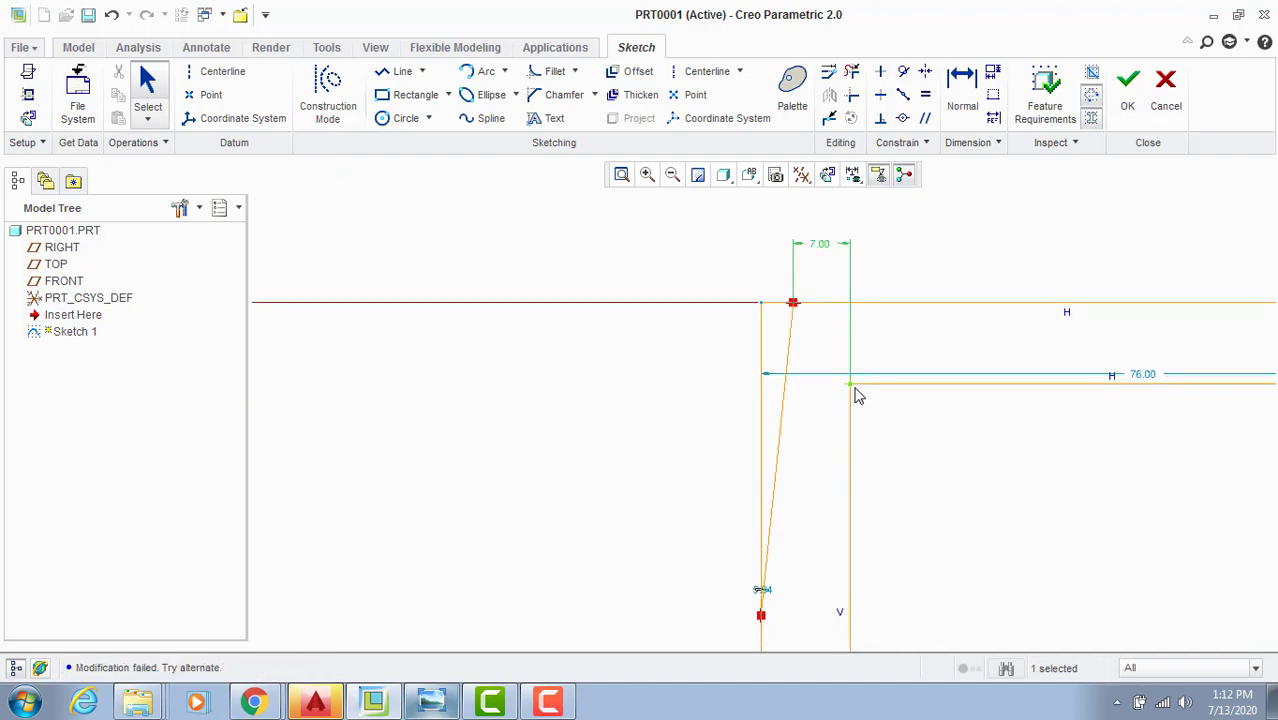
pyautogui.moveTo(853, 387); pyautogui.dragTo(927, 437)
pyautogui.scroll(6, 931, 457)
pyautogui.scroll(-5, 938, 519)
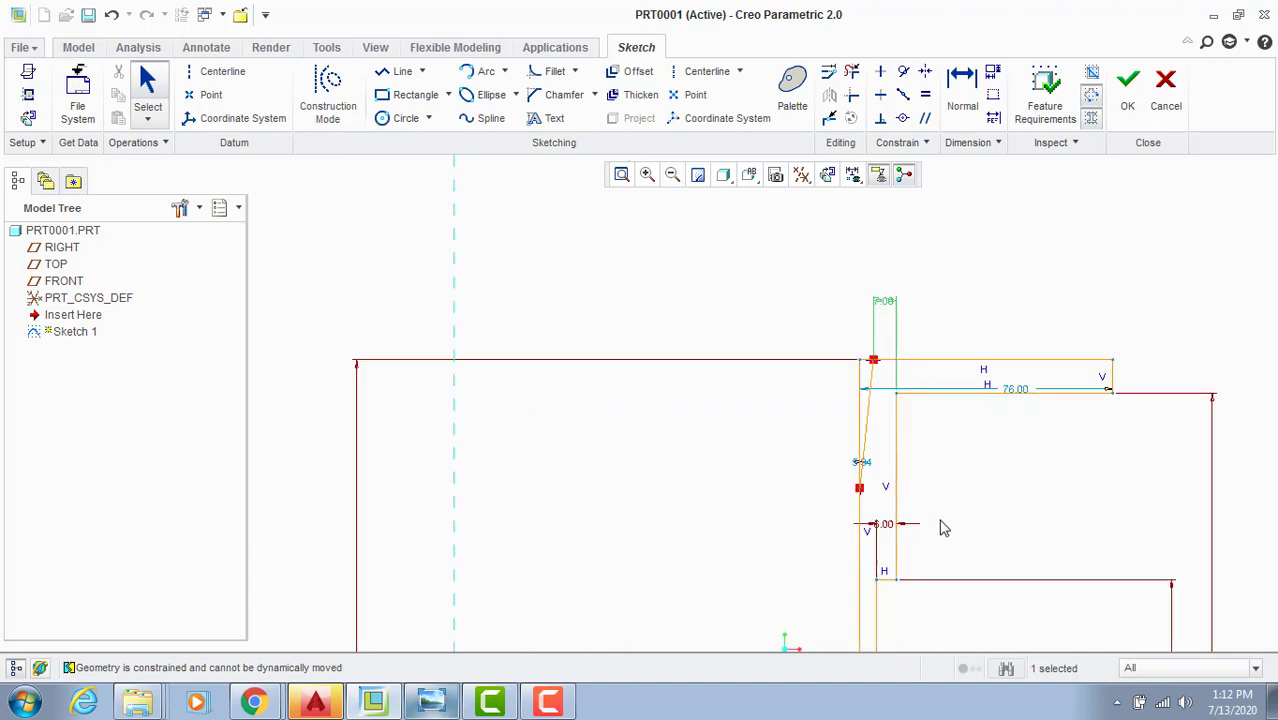
pyautogui.scroll(5, 940, 528)
pyautogui.scroll(-4, 916, 545)
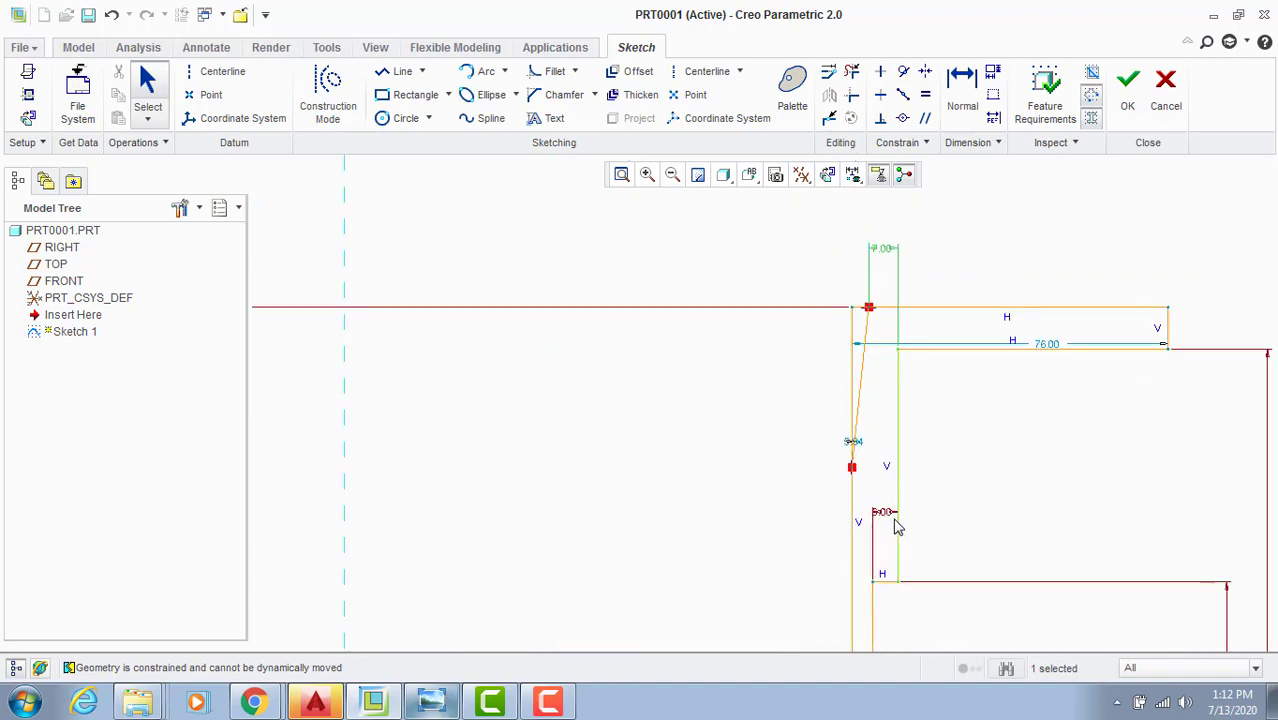
# Step: Delete the 6.00 recess step dimension and try again to set the slanted line's distance to the inner rim corner to 14
pyautogui.moveTo(882, 520); pyautogui.dragTo(958, 497)
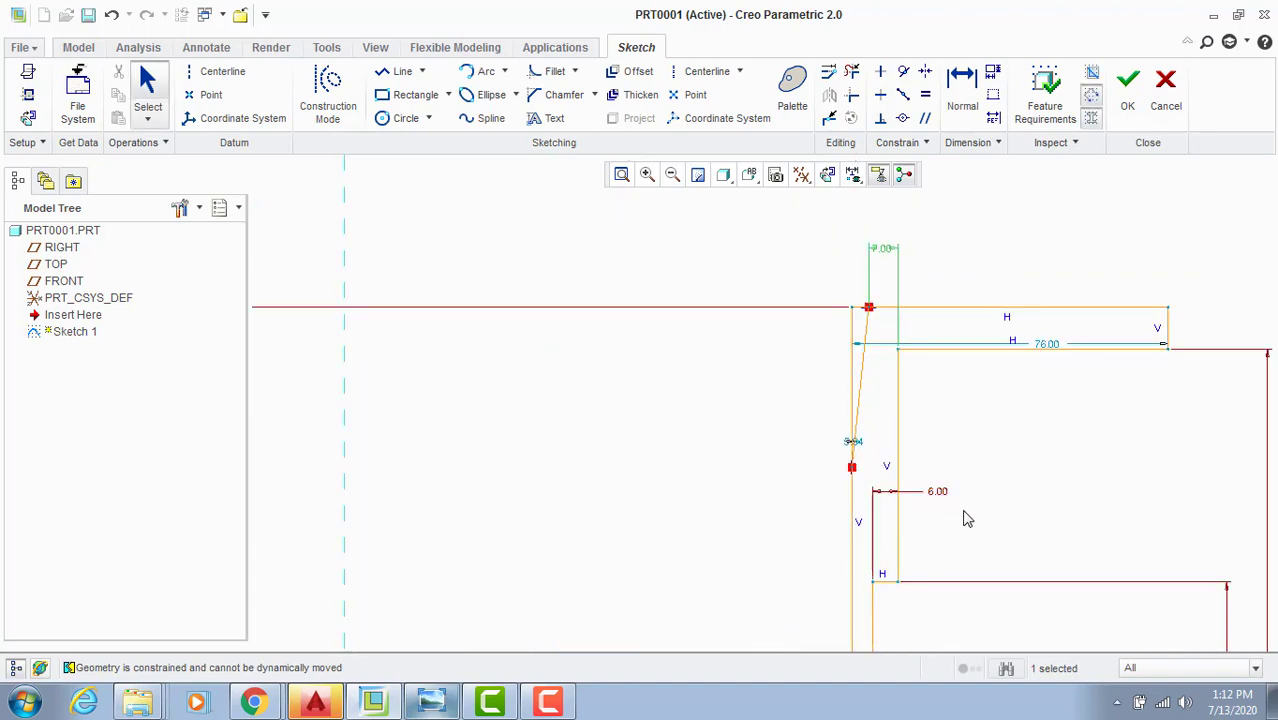
pyautogui.click(940, 498)
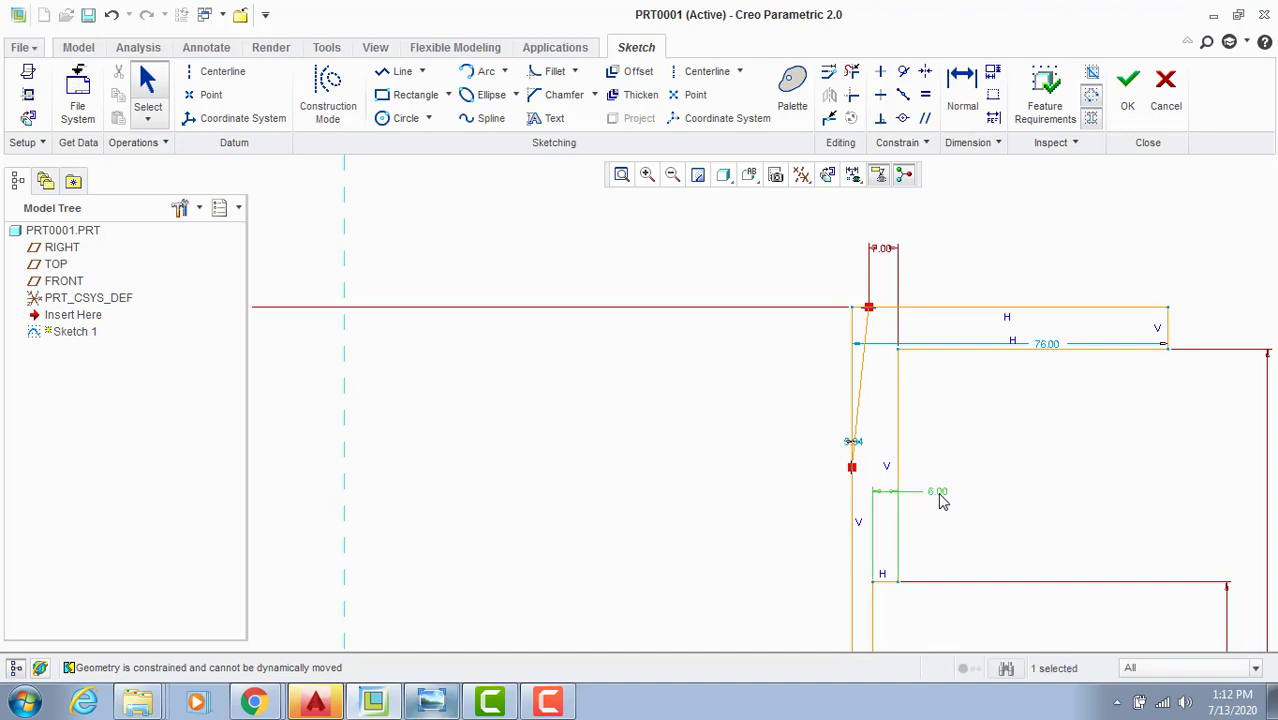
pyautogui.hotkey('ctrl', 'z')
pyautogui.doubleClick(883, 249)
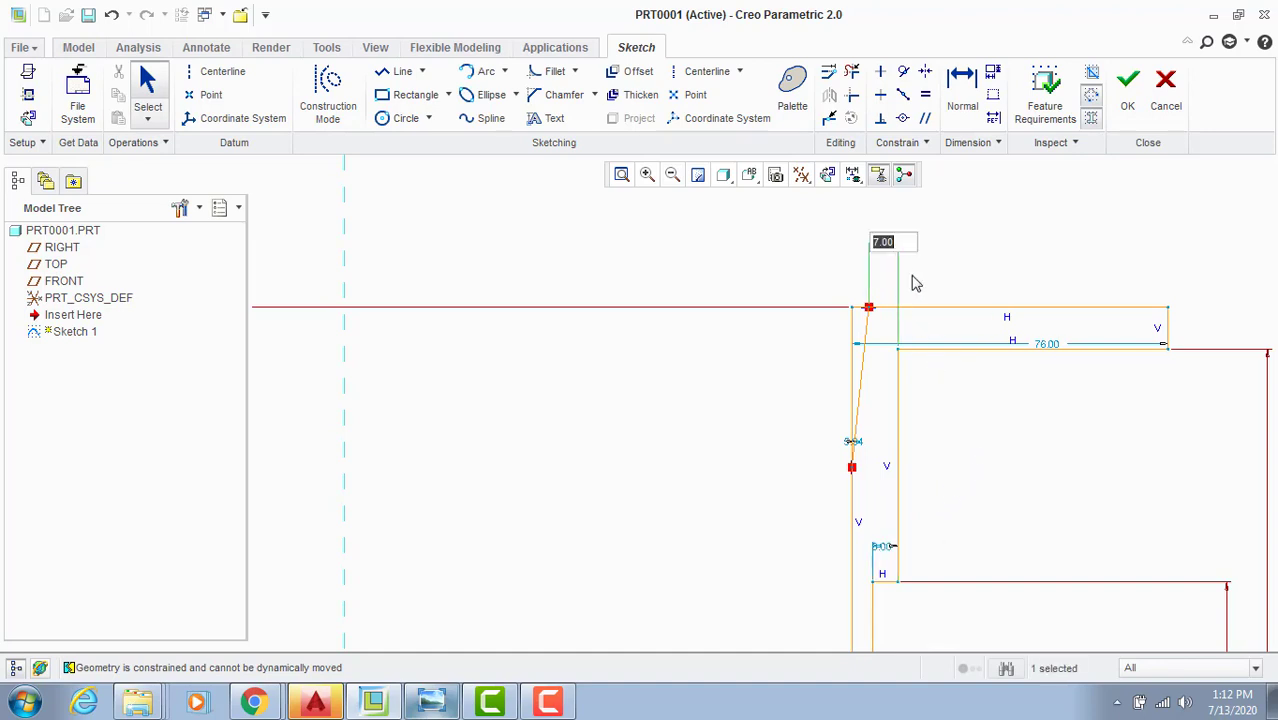
pyautogui.write('14')
pyautogui.press('Return')
pyautogui.click(929, 384)
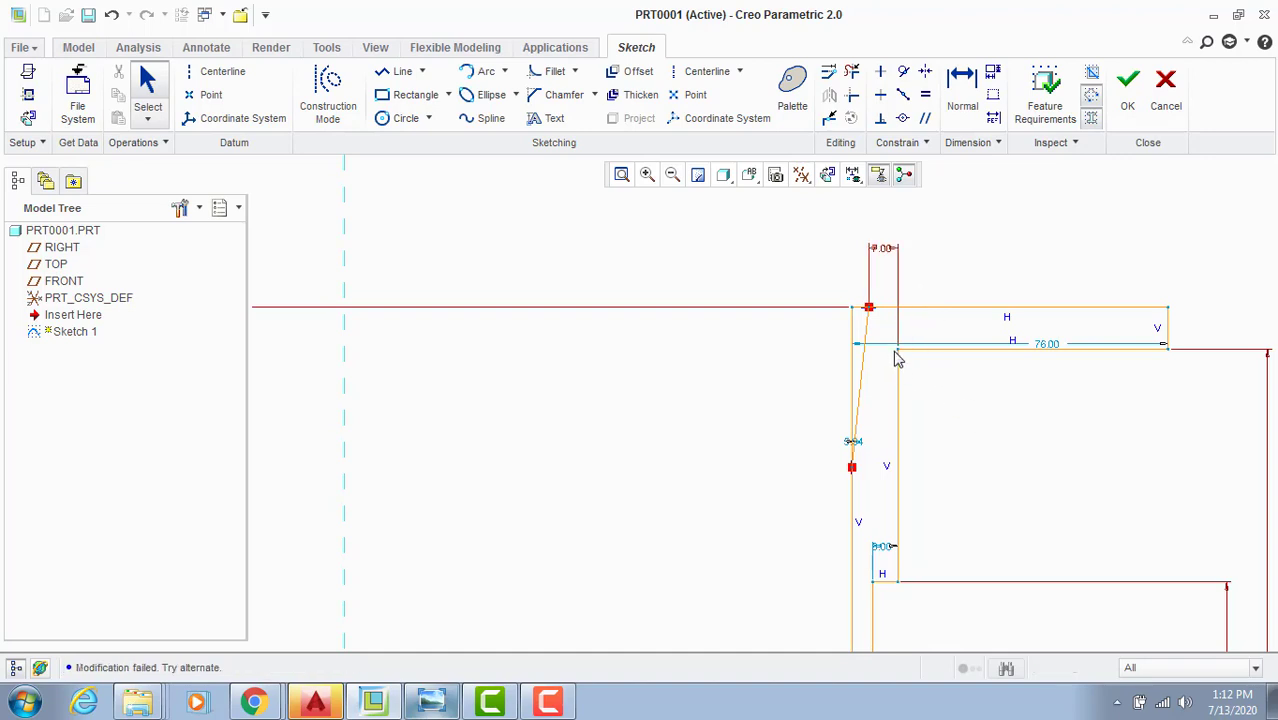
# Step: Move the inner rim corner away from the flange's outer face and delete the slanted line
pyautogui.moveTo(900, 358); pyautogui.dragTo(961, 356)
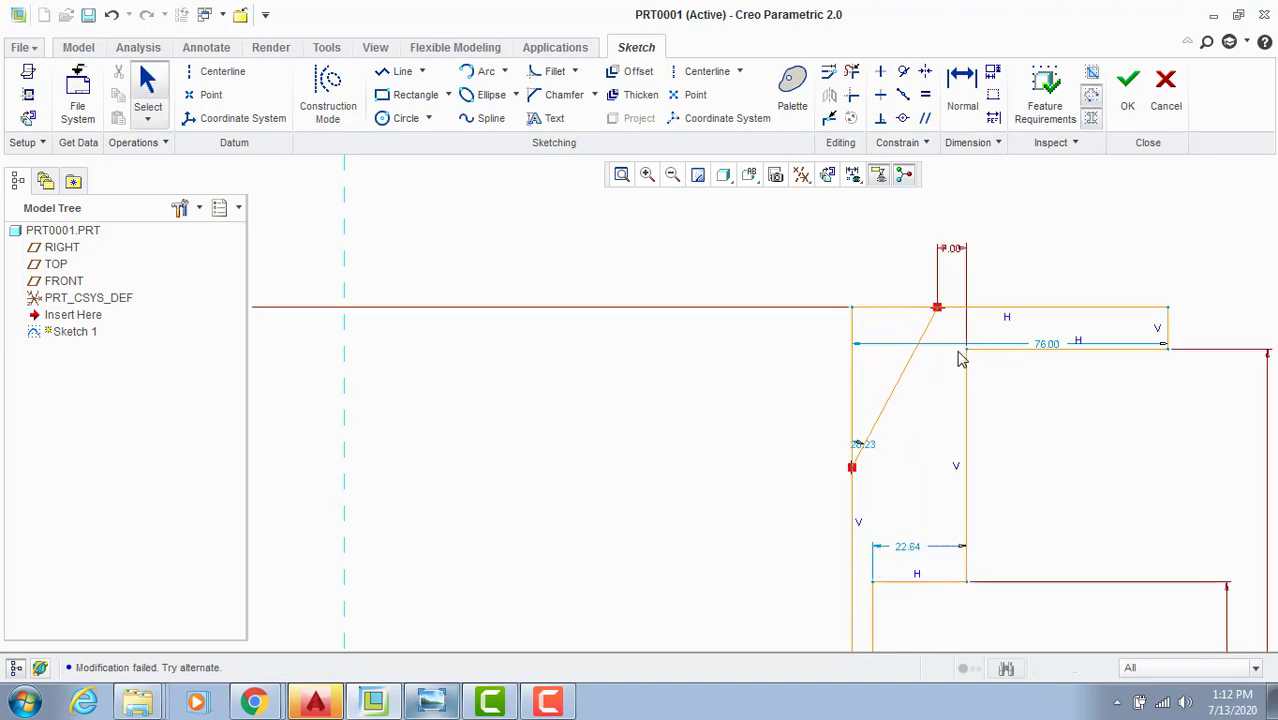
pyautogui.click(931, 320)
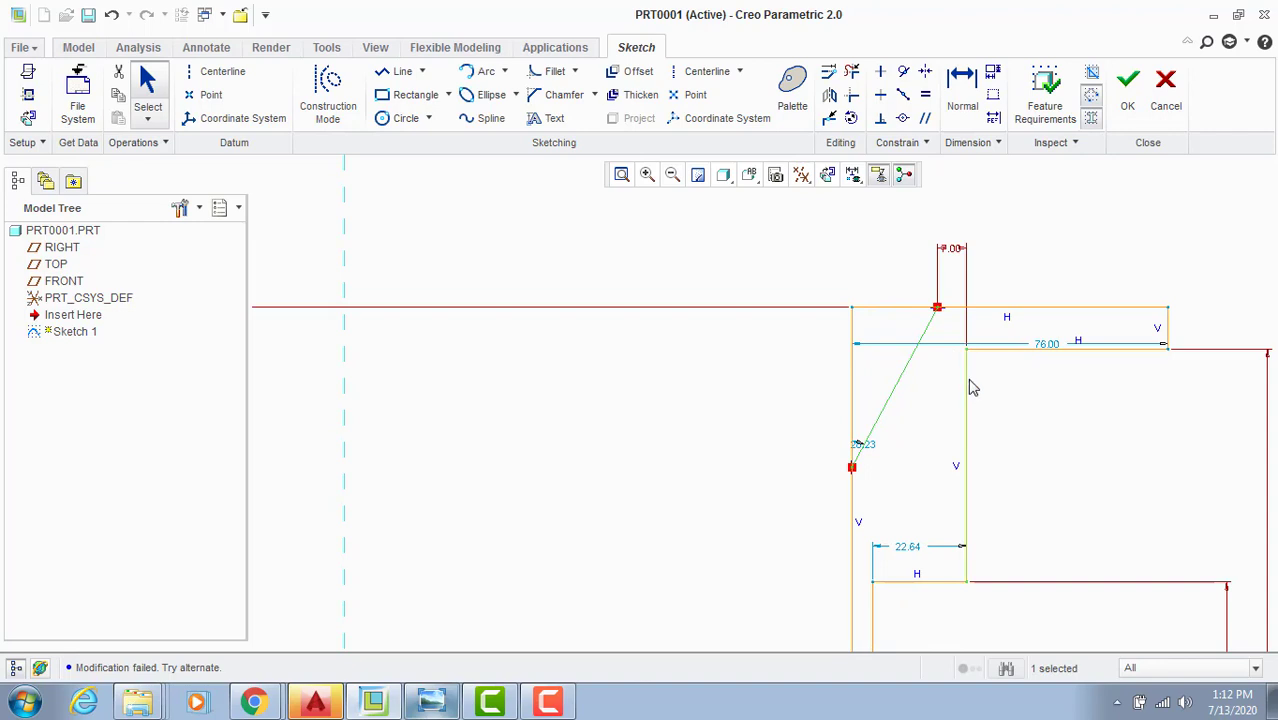
pyautogui.press('Delete')
# Step: Draw a new slanted line from the flange's outer vertical face to the rim's outer edge, ending about 11 from the outer corner
pyautogui.click(403, 72)
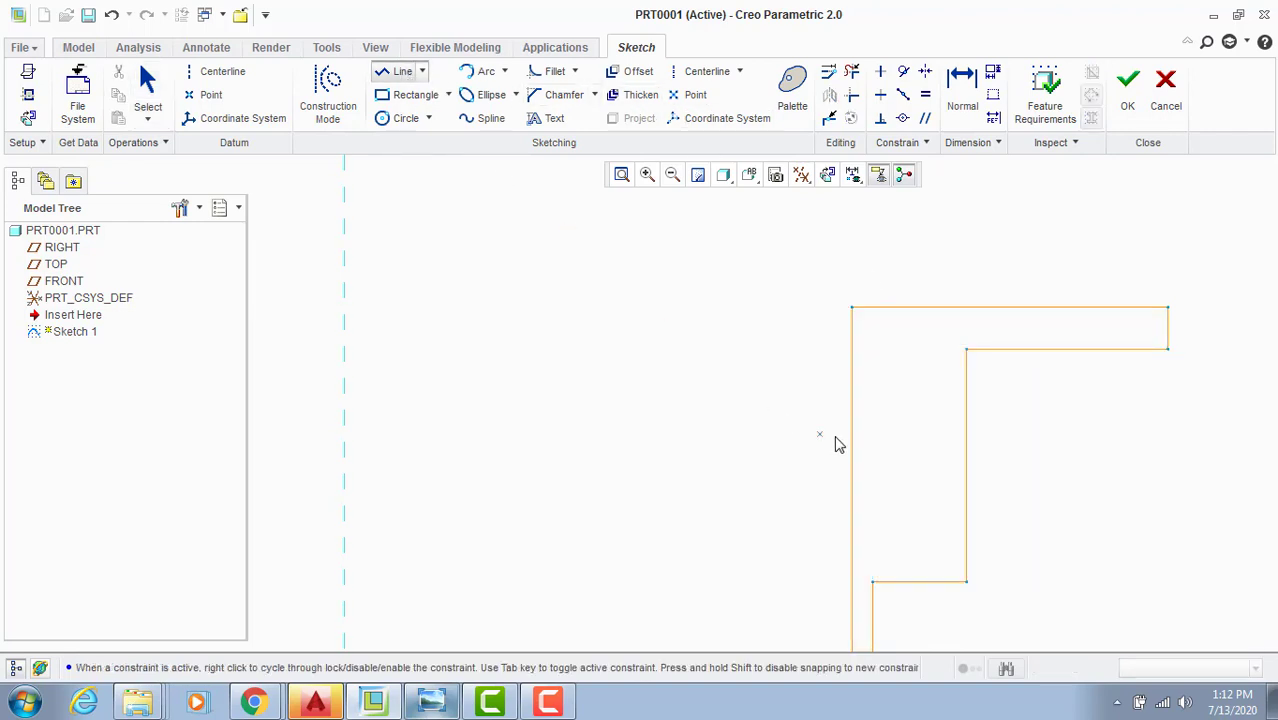
pyautogui.click(852, 400)
pyautogui.click(897, 308)
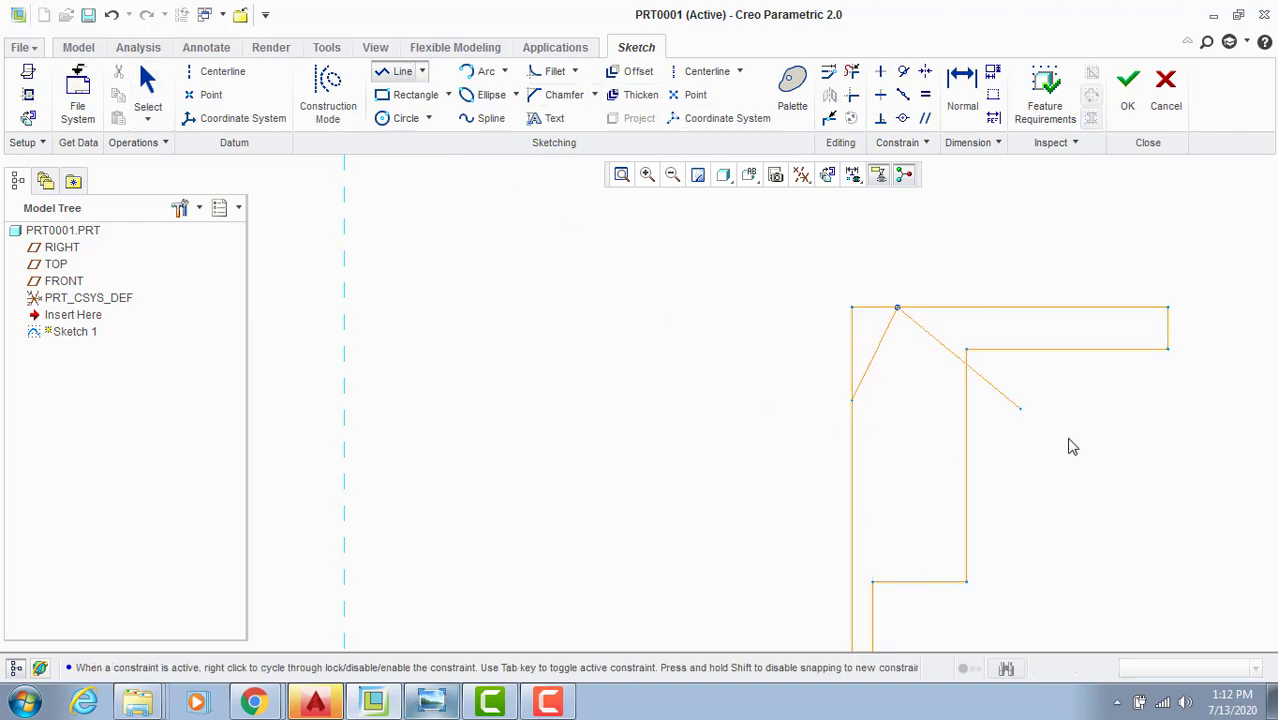
pyautogui.middleClick(1070, 442)
# Step: Set the horizontal distance from the slanted line's upper endpoint to the flange's inner vertical face to 14
pyautogui.click(962, 88)
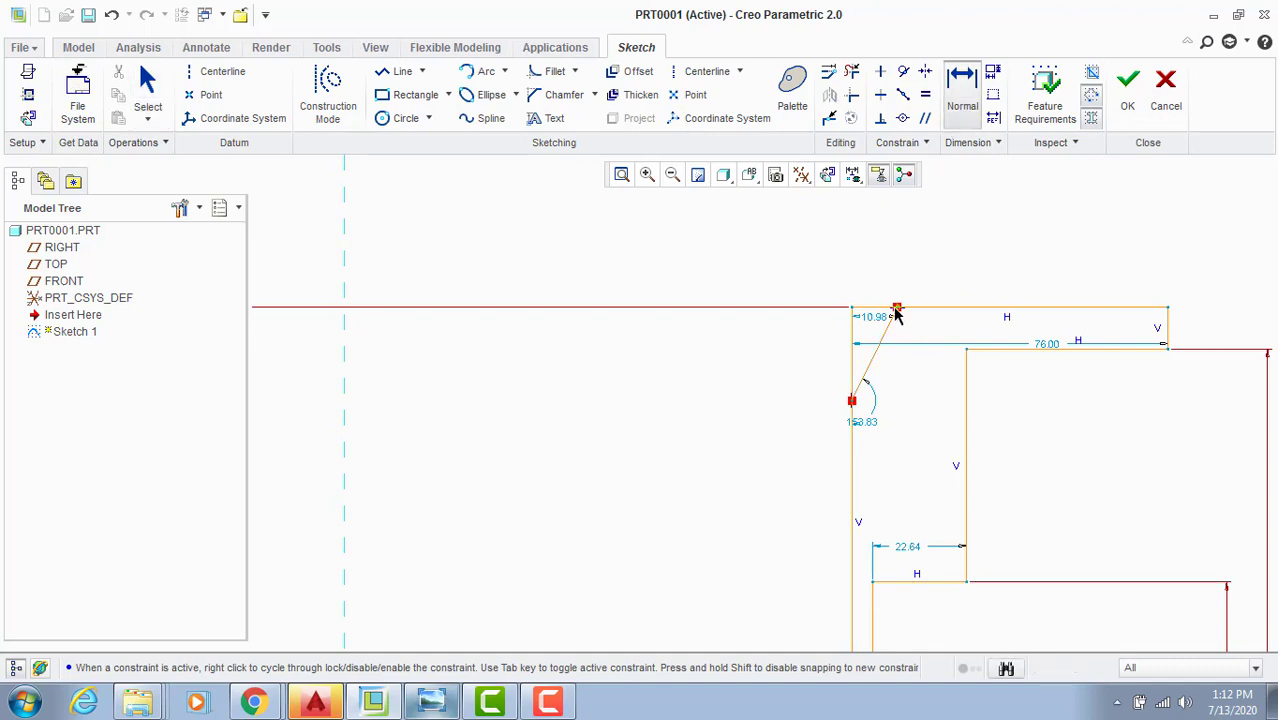
pyautogui.click(966, 365)
pyautogui.middleClick(927, 258)
pyautogui.write('14')
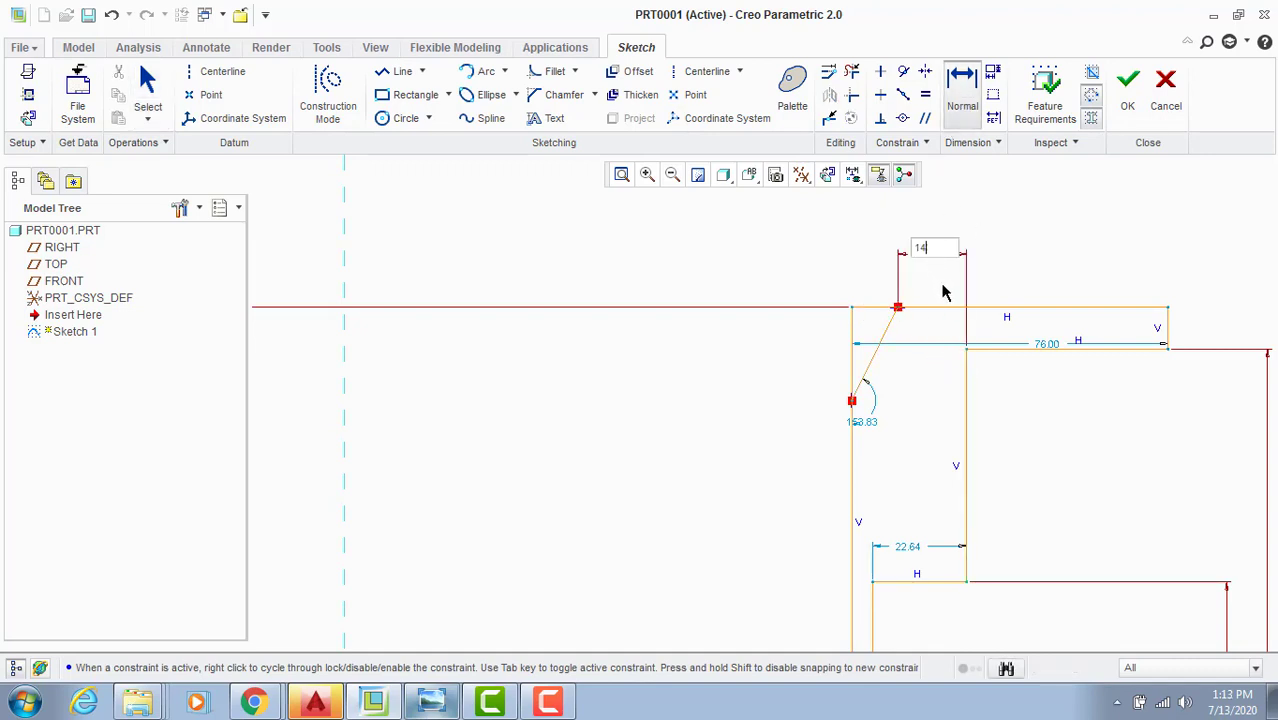
pyautogui.scroll(-4, 942, 292)
pyautogui.scroll(3, 807, 285)
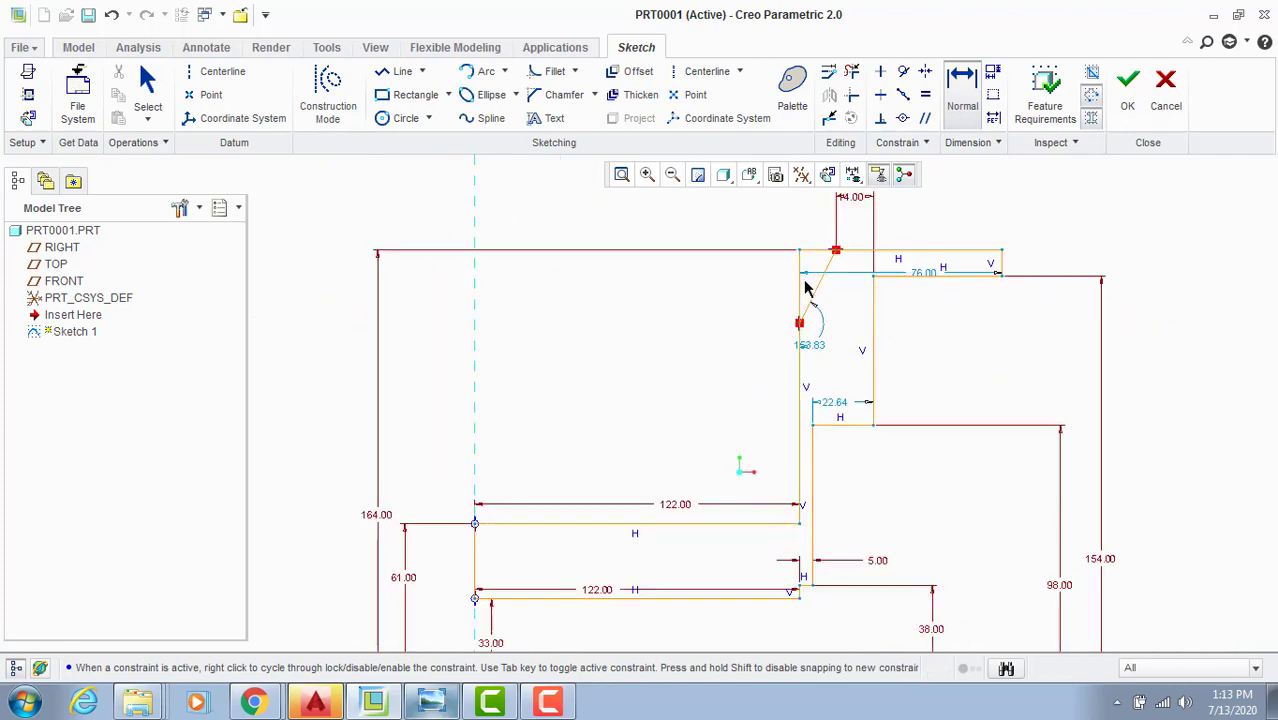
pyautogui.middleClick(726, 358)
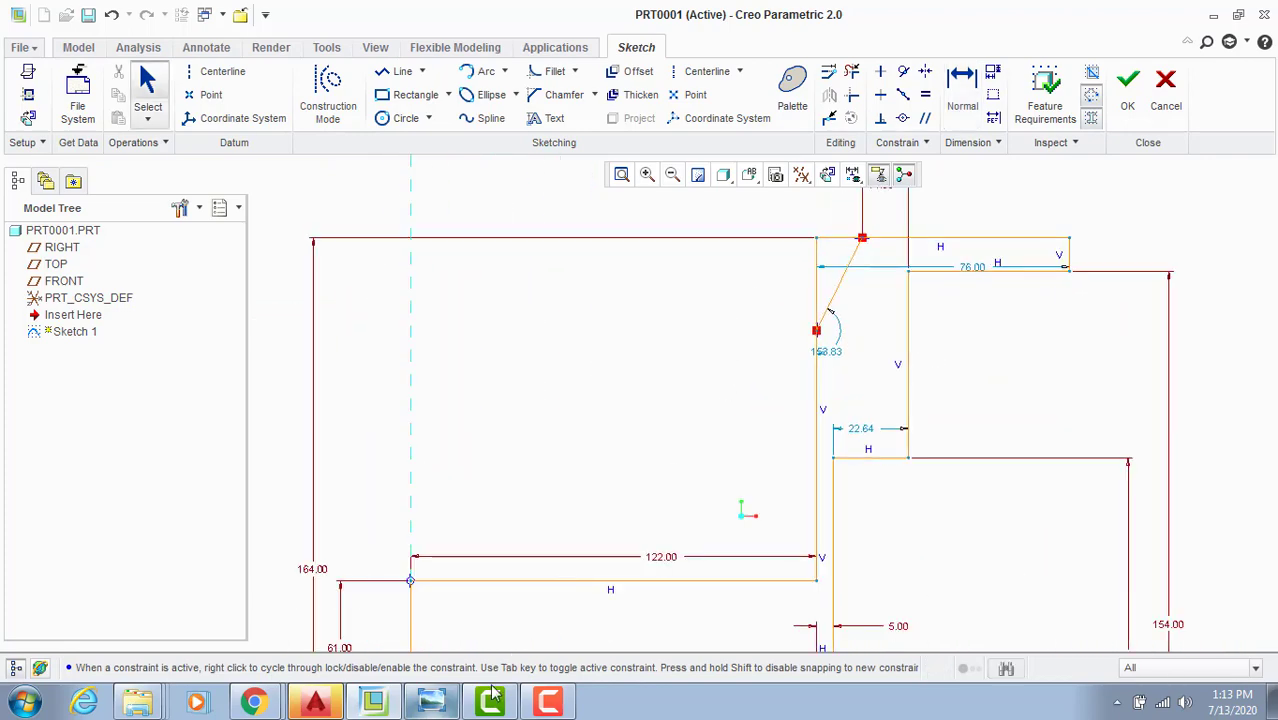
# Step: Check the Section B-B drawing and set the horizontal distance from the flange's outer corner to the slanted line's upper endpoint to 4
pyautogui.click(438, 701)
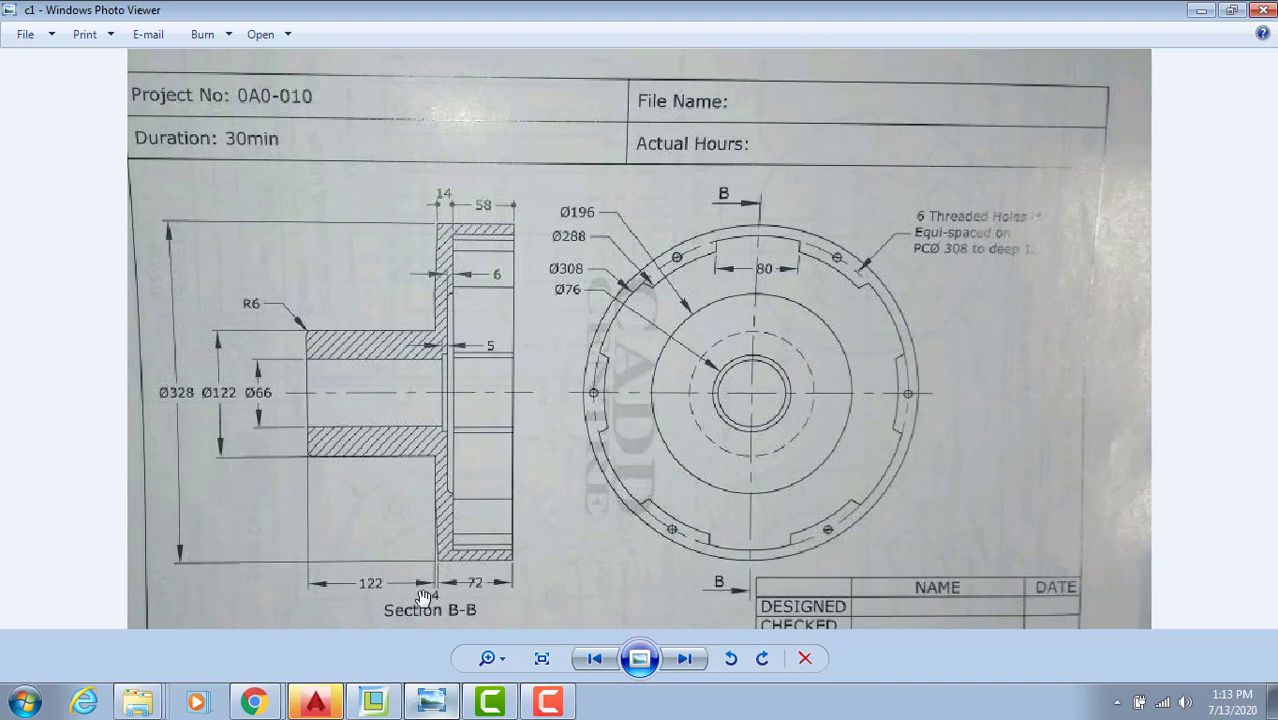
pyautogui.scroll(1, 415, 590)
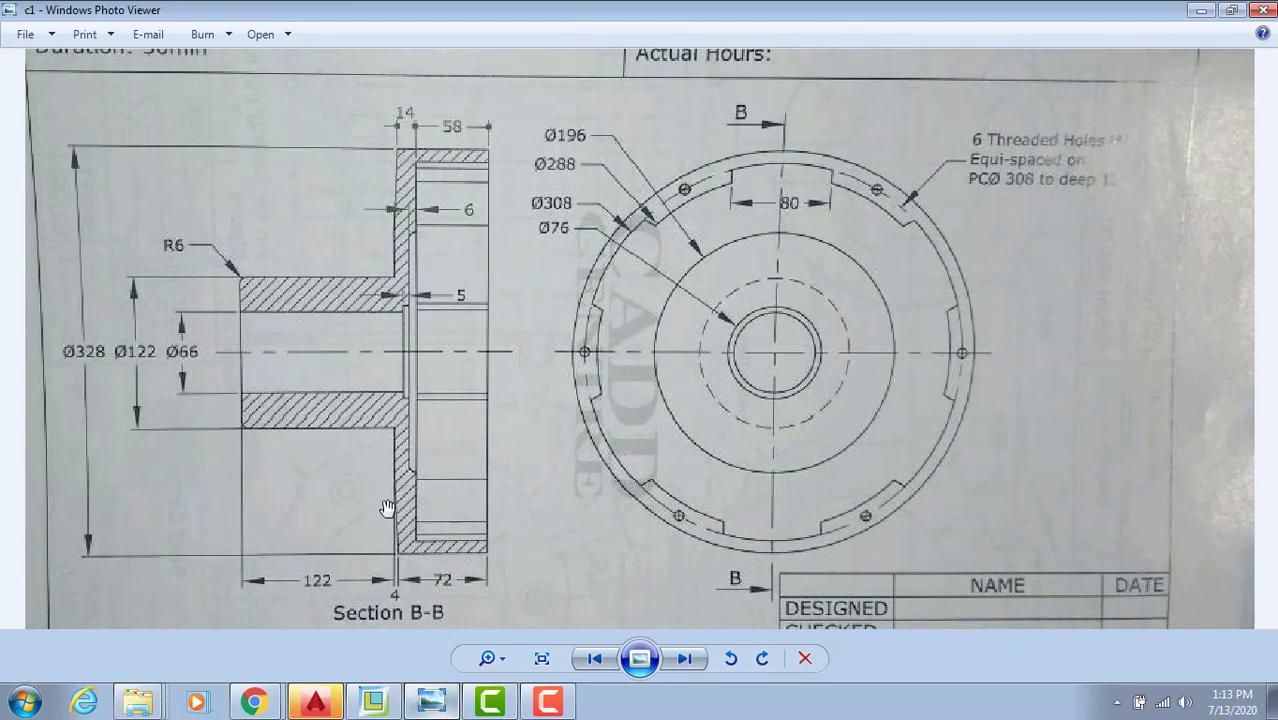
pyautogui.click(432, 701)
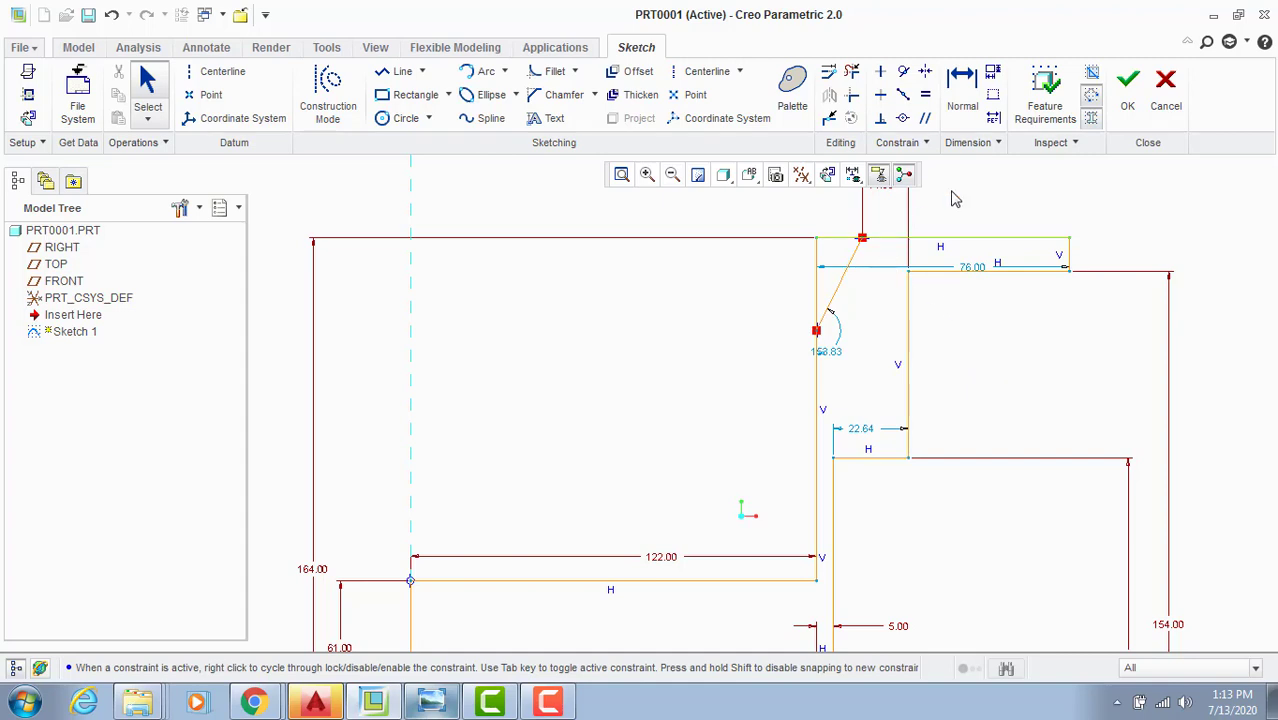
pyautogui.click(962, 90)
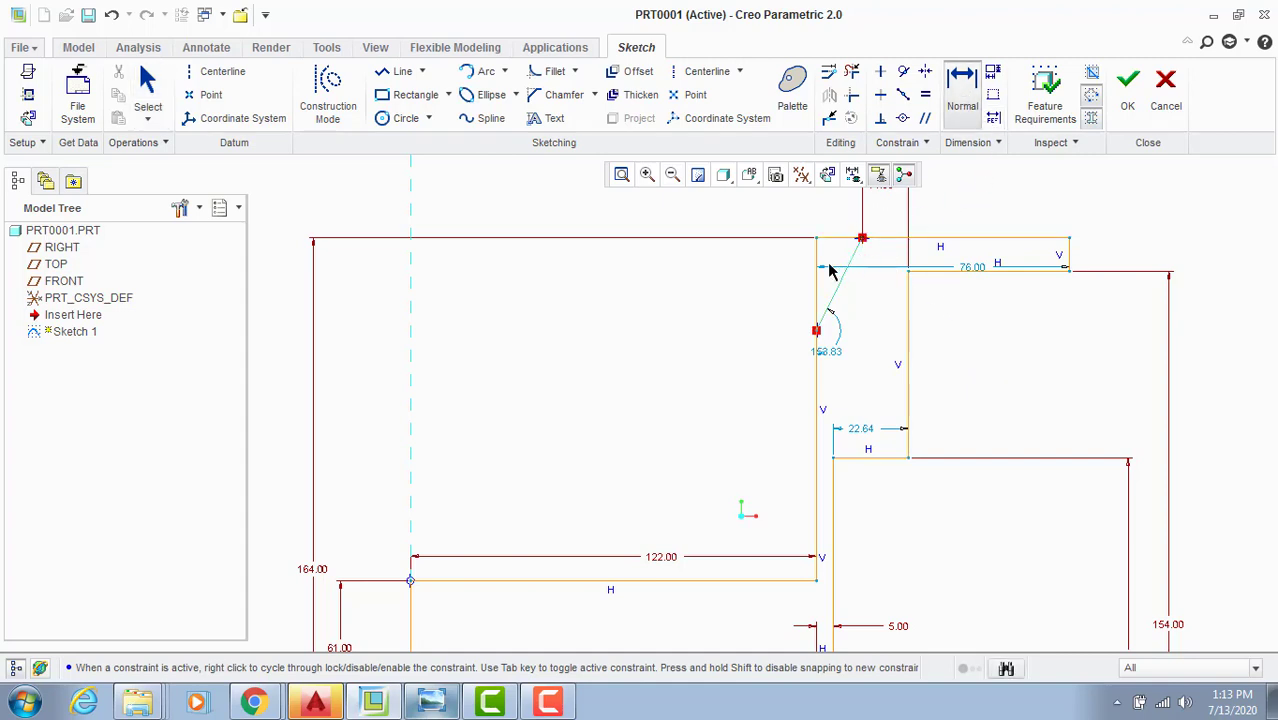
pyautogui.middleClick(831, 207)
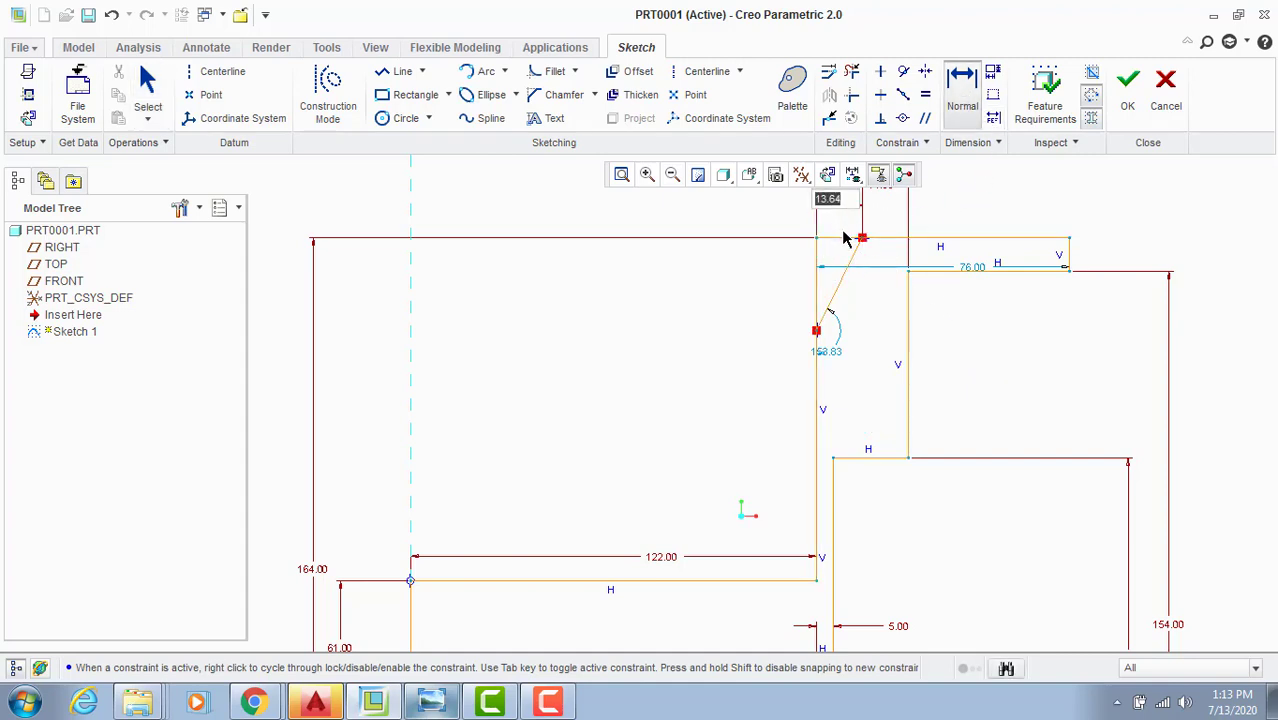
pyautogui.write('4')
pyautogui.press('Return')
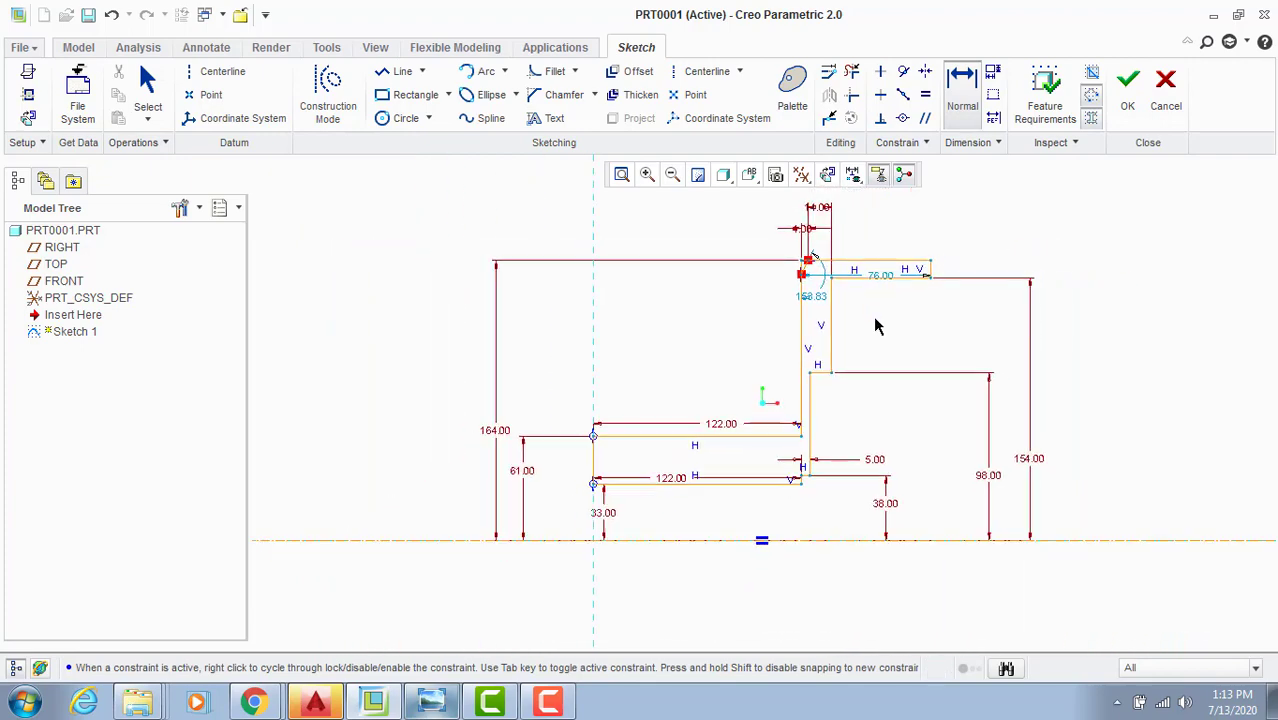
pyautogui.middleClick(873, 319)
# Step: Check the rim length on the drawing and dimension the rim's inner horizontal edge as 58
pyautogui.scroll(-3, 841, 249)
pyautogui.click(961, 88)
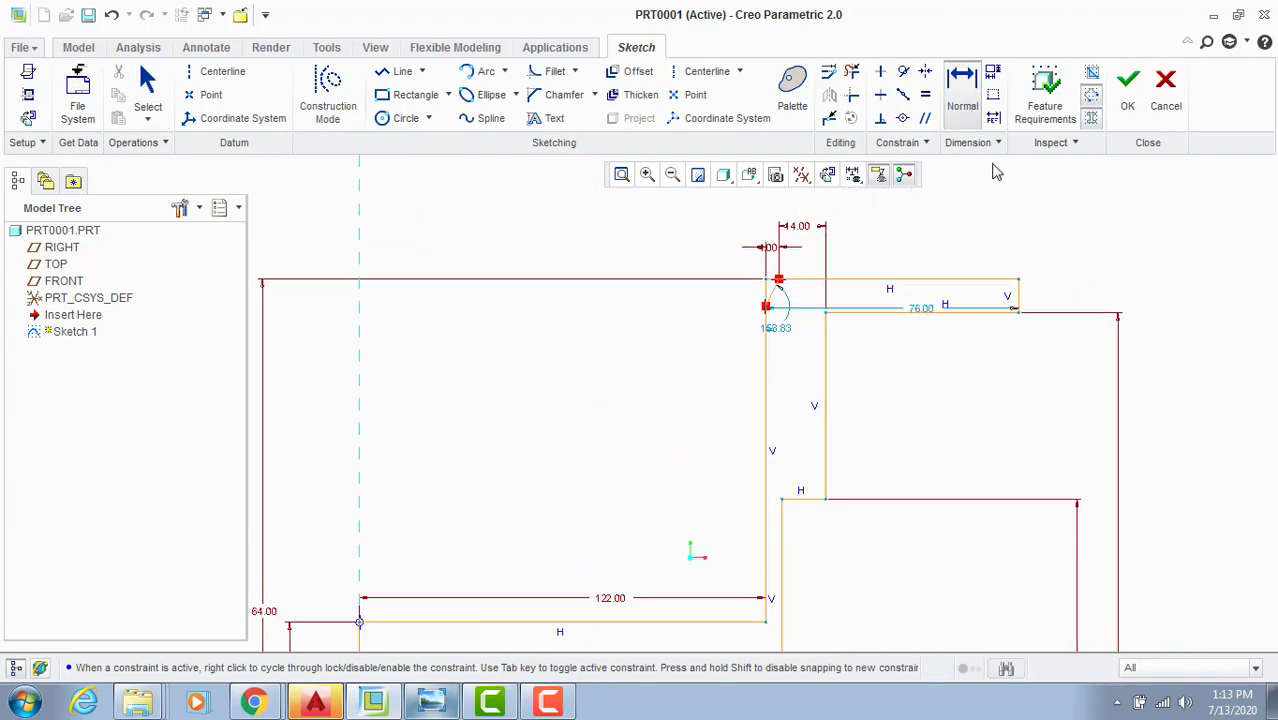
pyautogui.scroll(2, 856, 434)
pyautogui.scroll(-2, 926, 372)
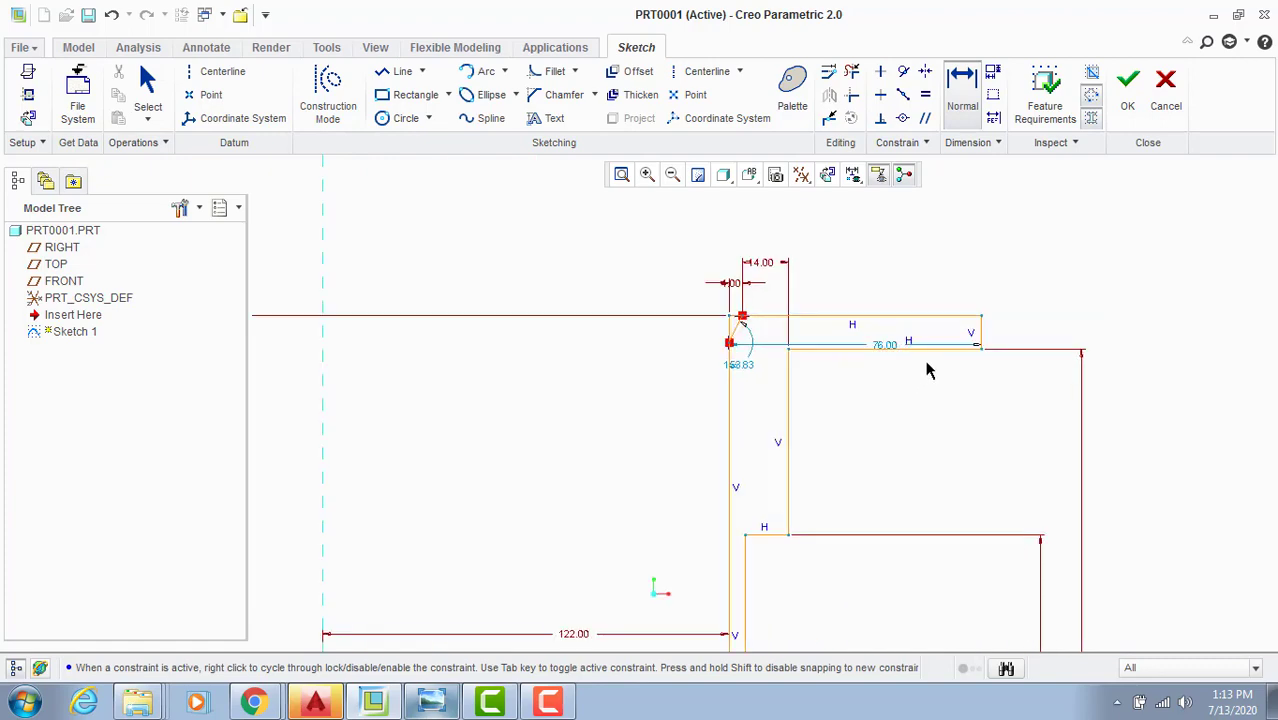
pyautogui.click(440, 703)
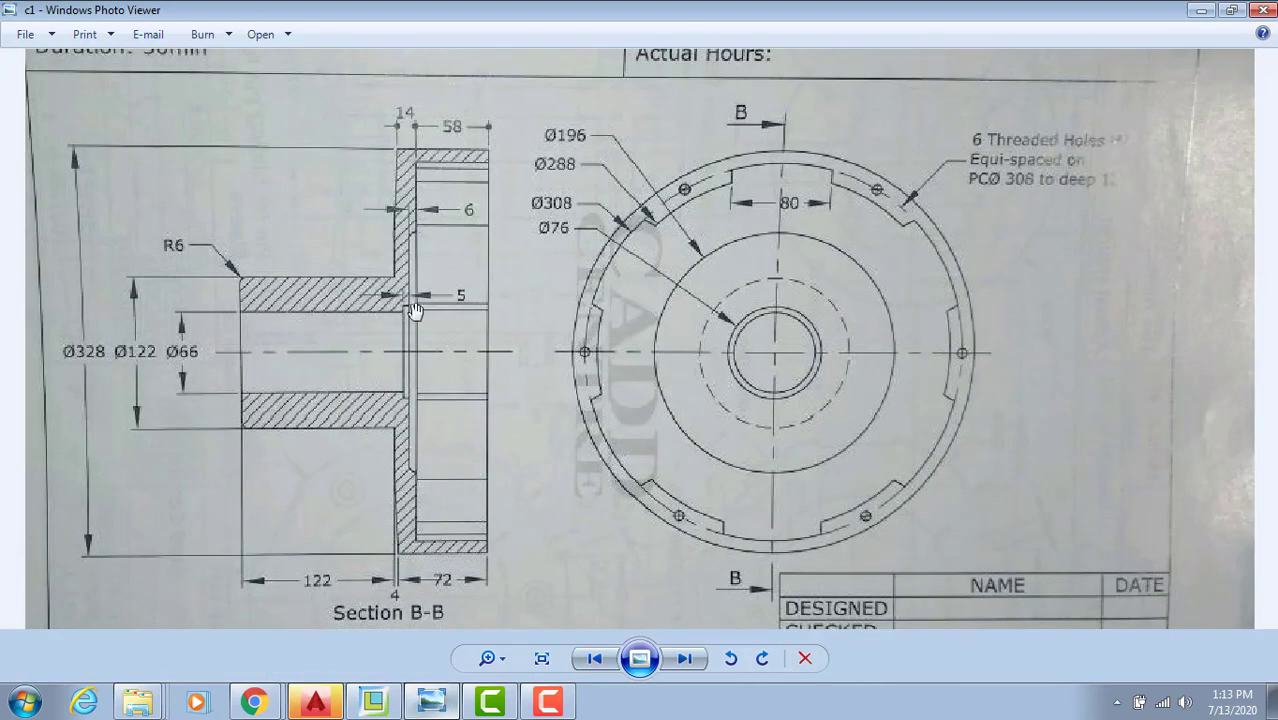
pyautogui.click(440, 703)
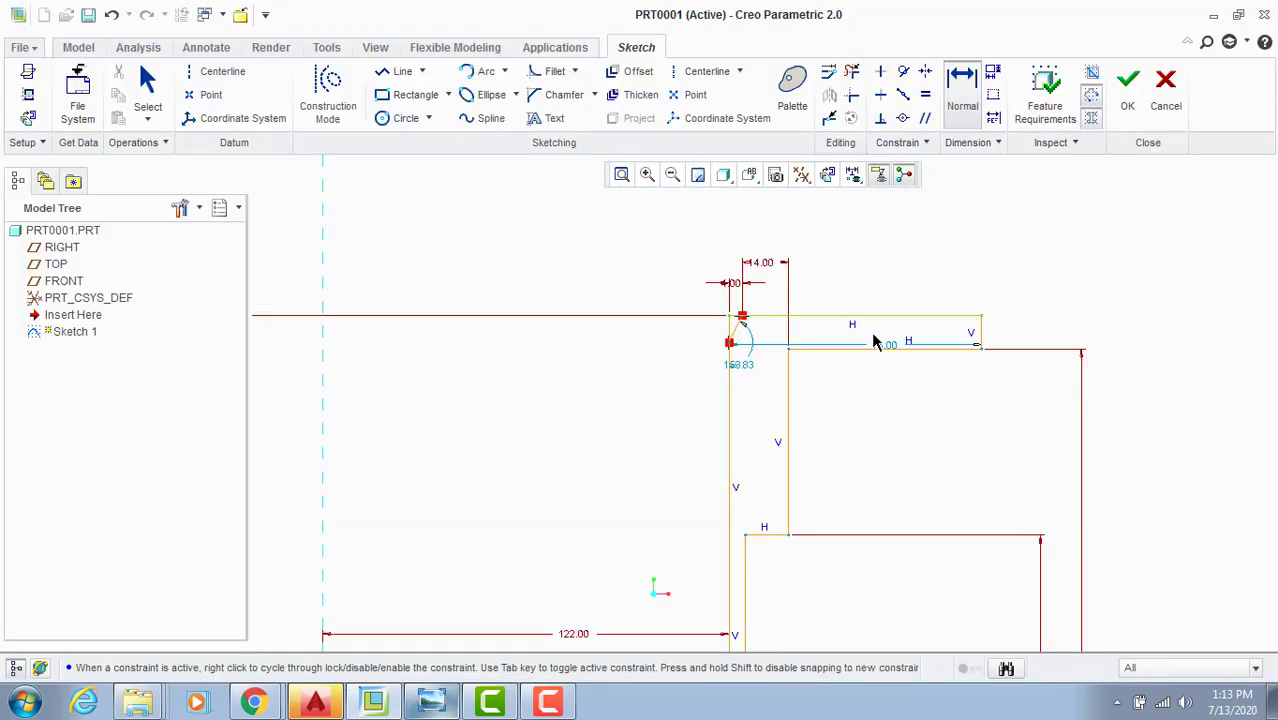
pyautogui.click(879, 349)
pyautogui.middleClick(885, 367)
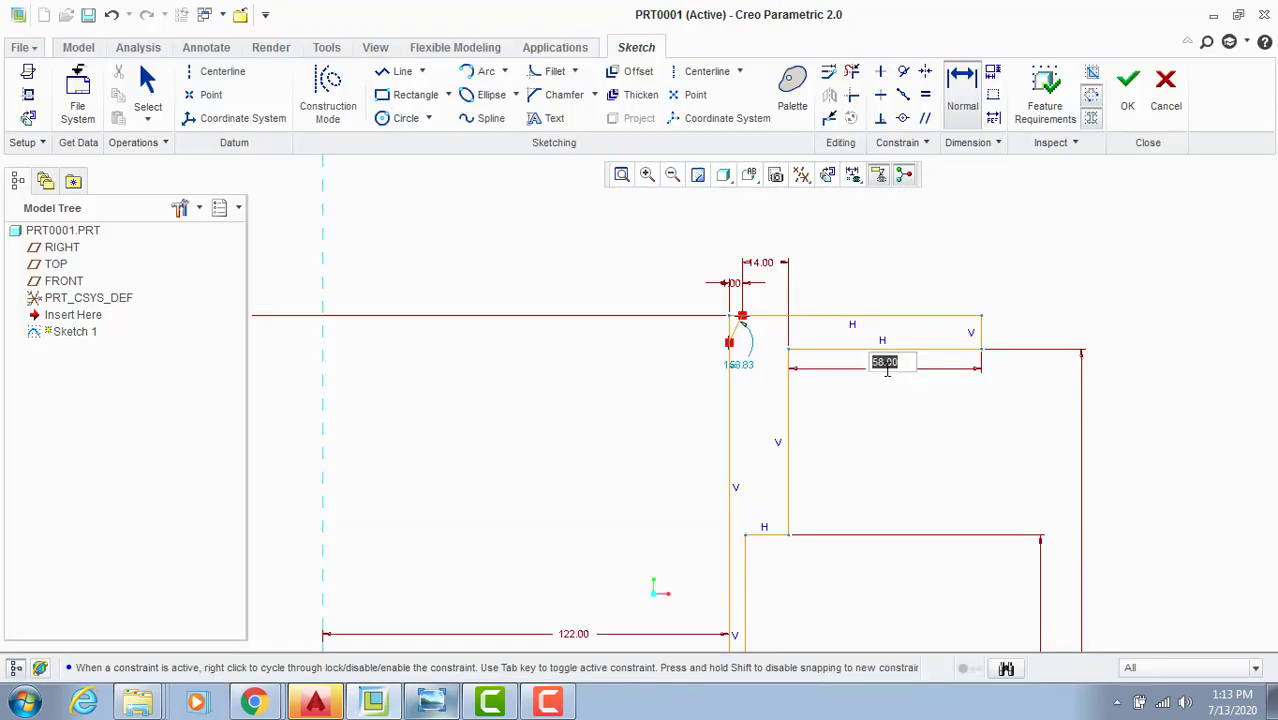
pyautogui.press('Return')
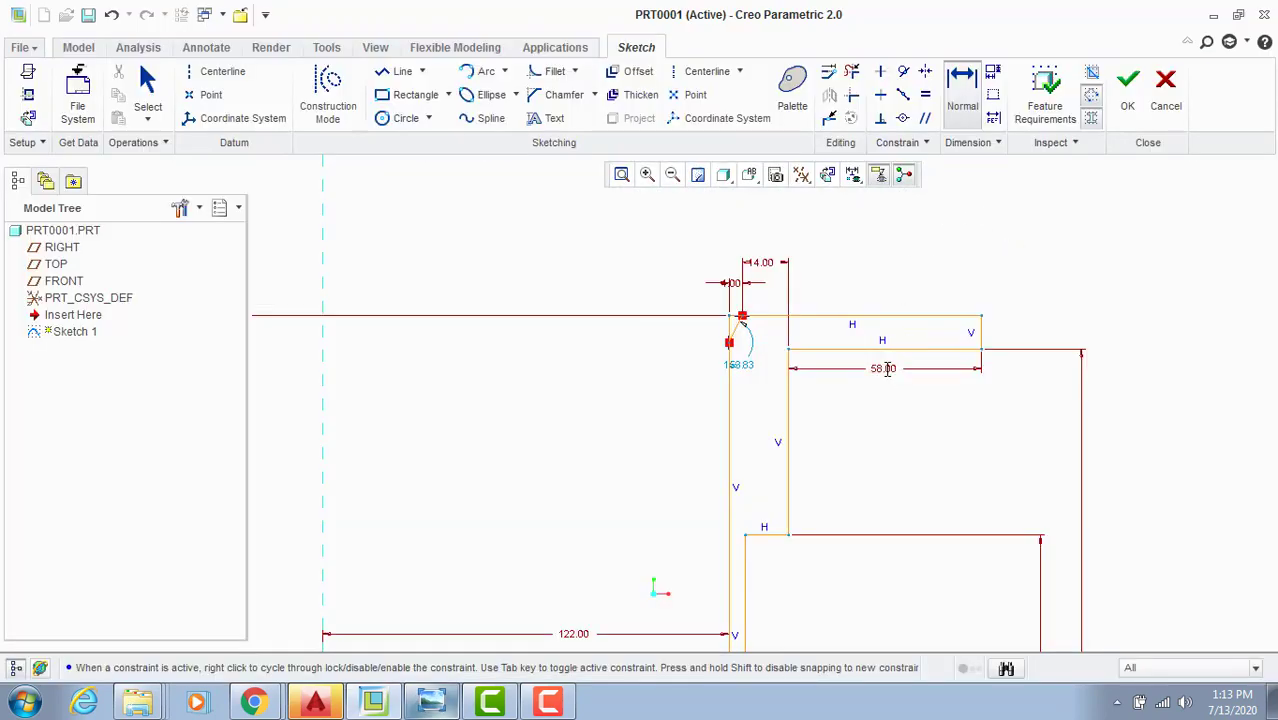
pyautogui.middleClick(903, 440)
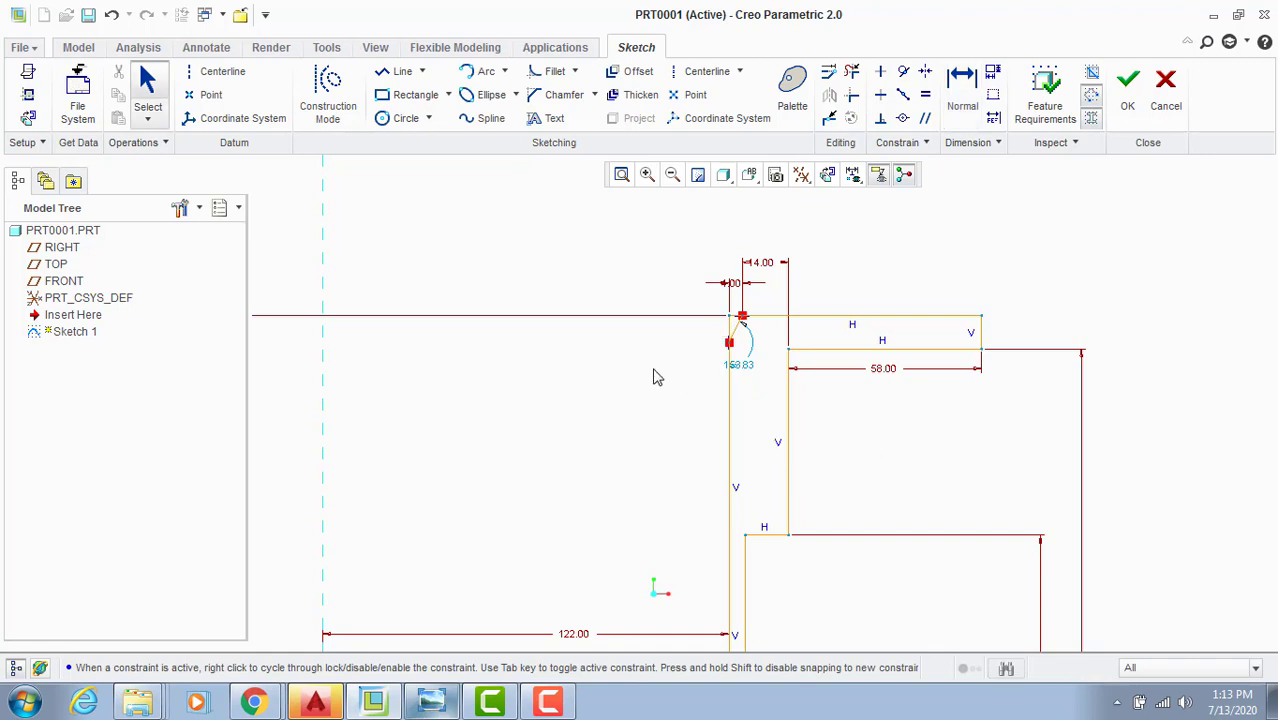
# Step: Check the recess on the drawing and try to dimension the recess step's short horizontal edge
pyautogui.click(432, 702)
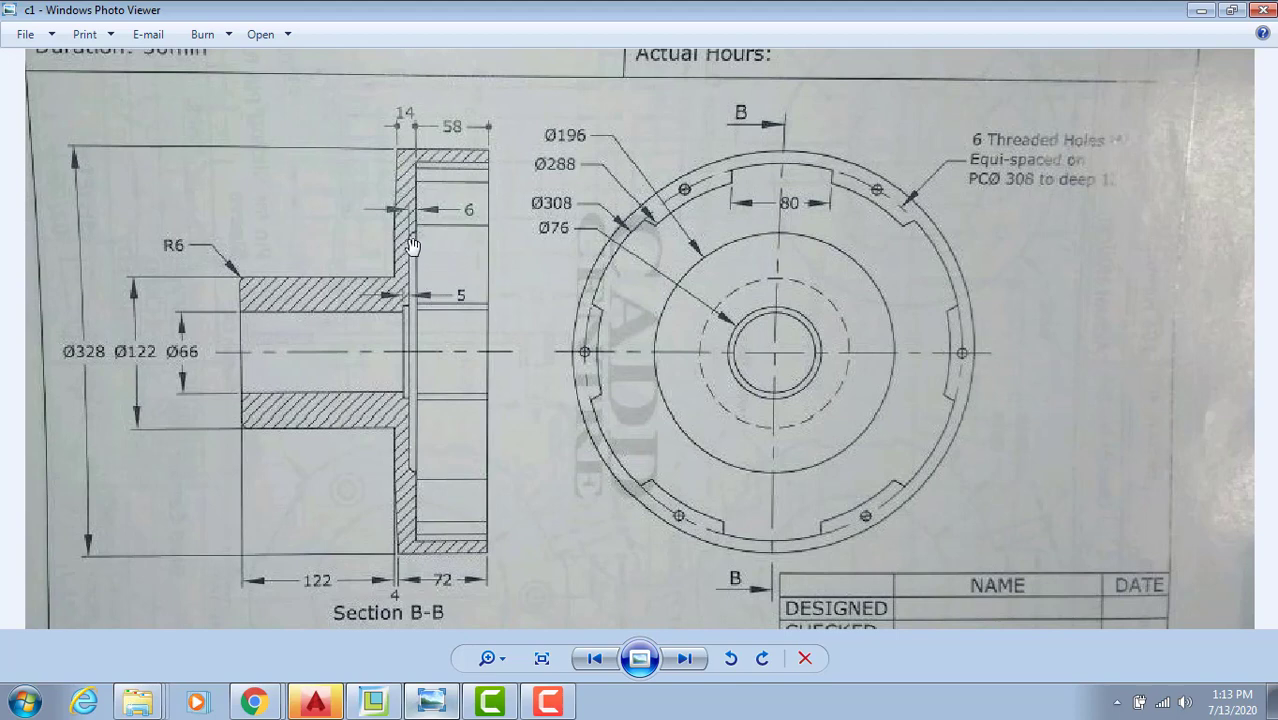
pyautogui.click(427, 695)
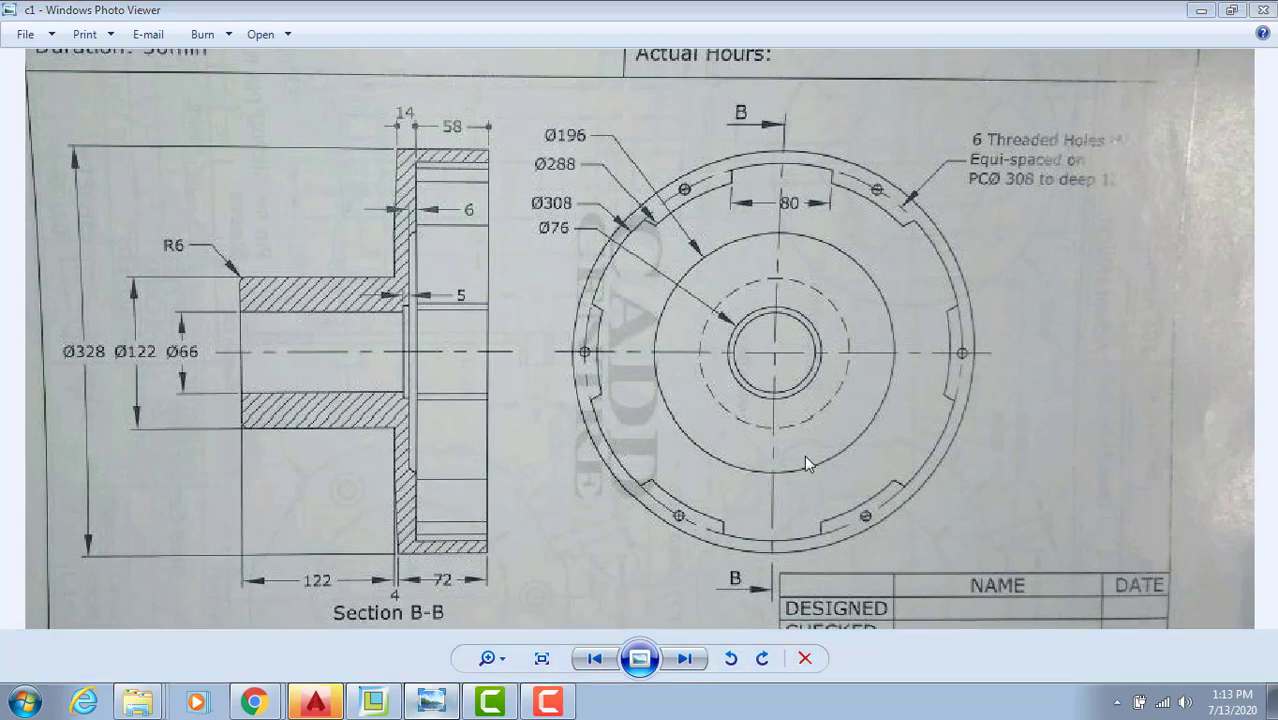
pyautogui.scroll(1, 778, 460)
pyautogui.click(766, 558)
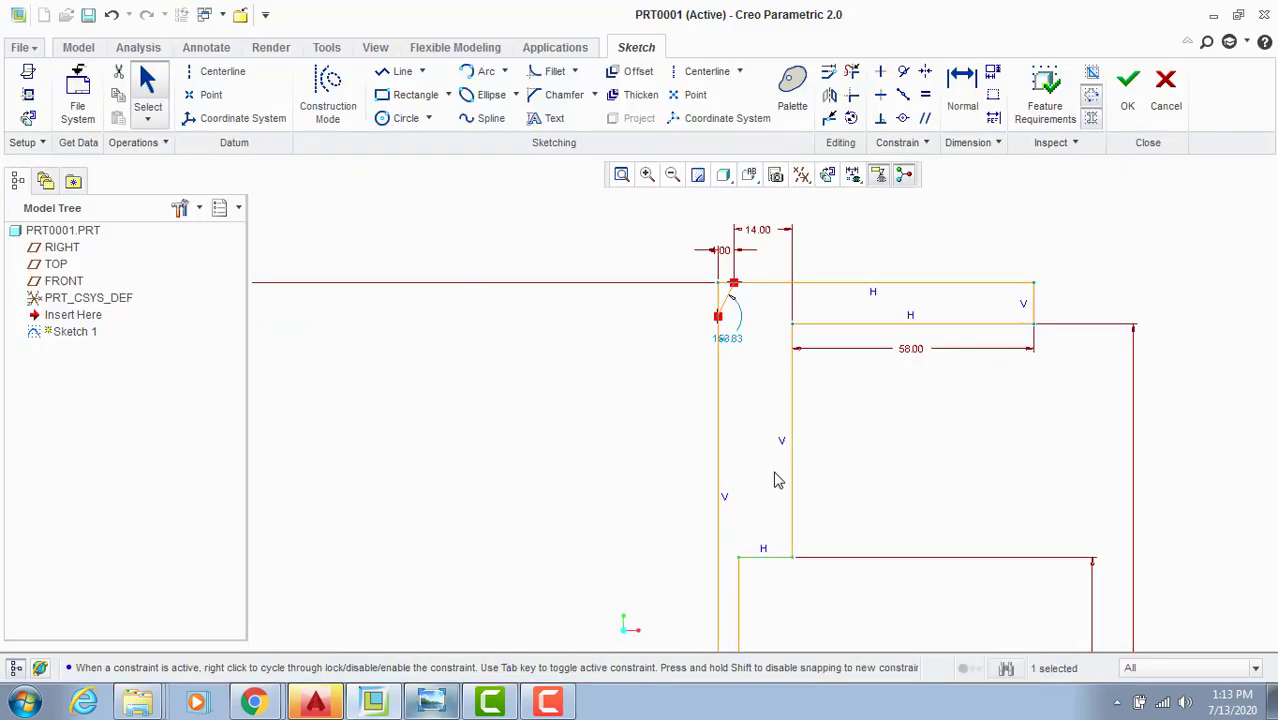
pyautogui.click(959, 106)
pyautogui.click(766, 558)
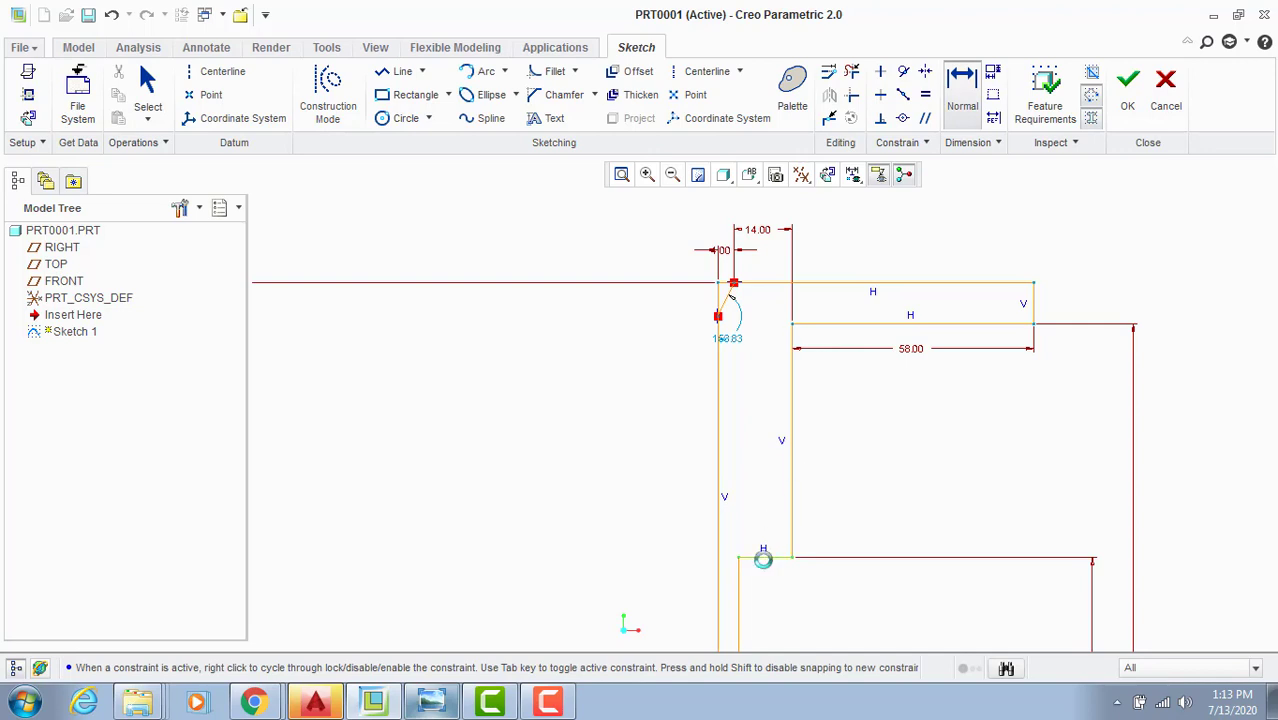
pyautogui.middleClick(779, 534)
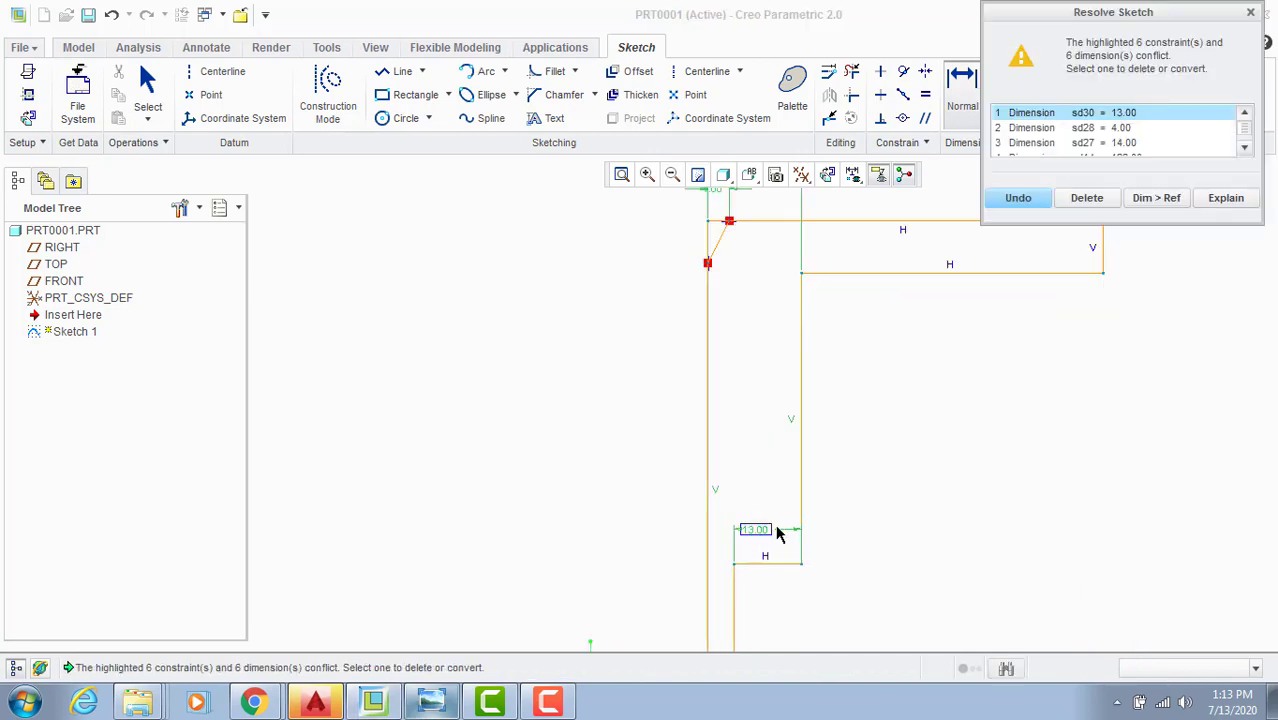
pyautogui.click(1012, 198)
# Step: Try to move the slanted line's upper endpoint and reposition the 4.00 dimension text outside its extension lines
pyautogui.scroll(-3, 940, 415)
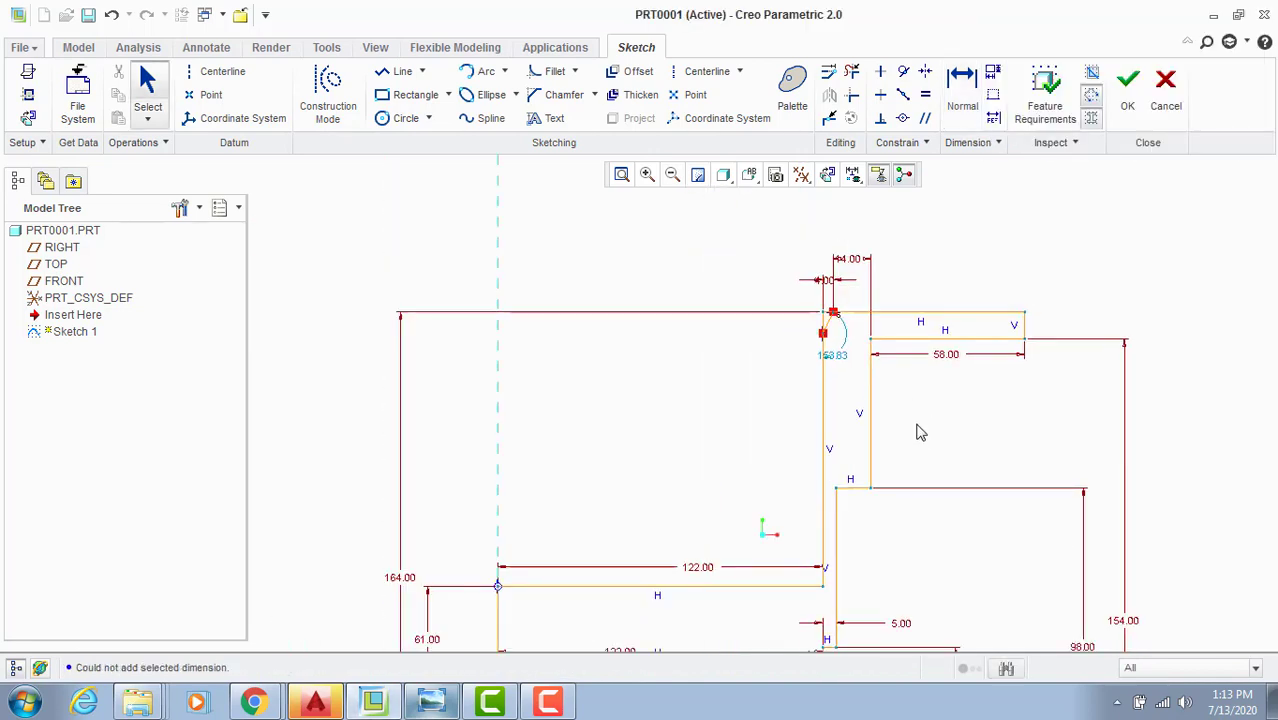
pyautogui.scroll(2, 858, 494)
pyautogui.scroll(-3, 900, 465)
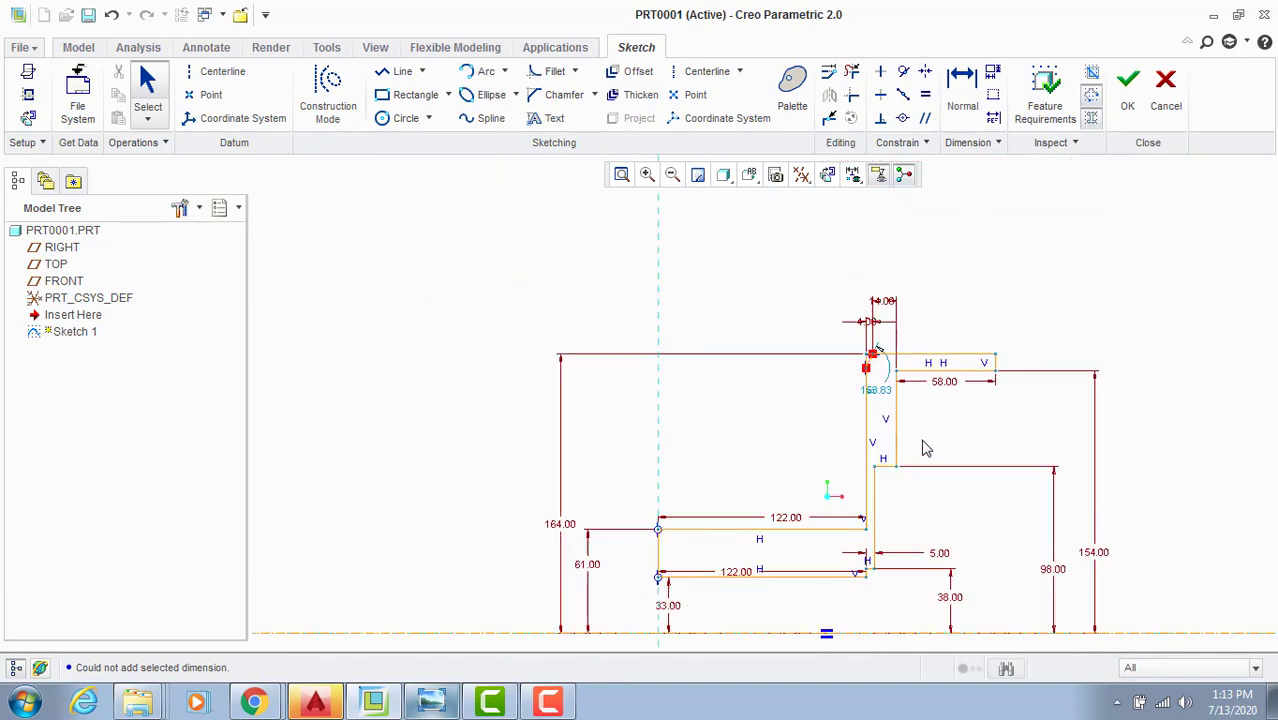
pyautogui.scroll(2, 910, 425)
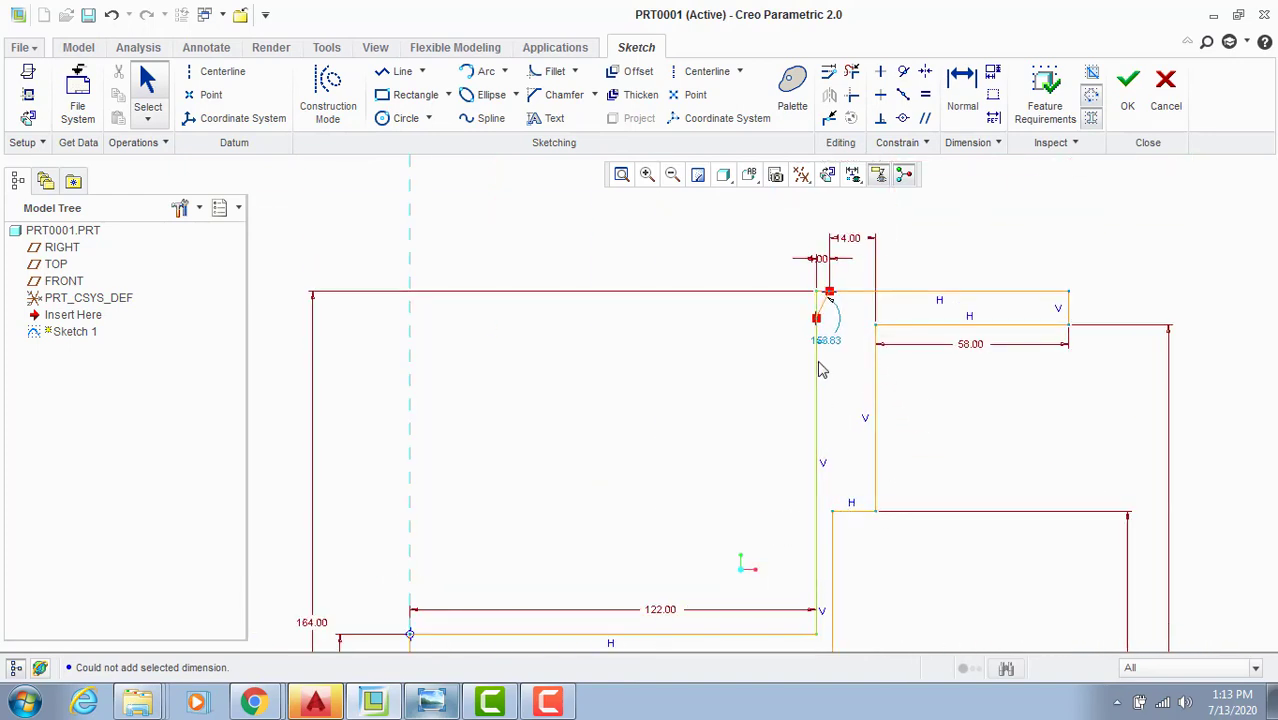
pyautogui.scroll(2, 830, 300)
pyautogui.moveTo(833, 290); pyautogui.dragTo(852, 293)
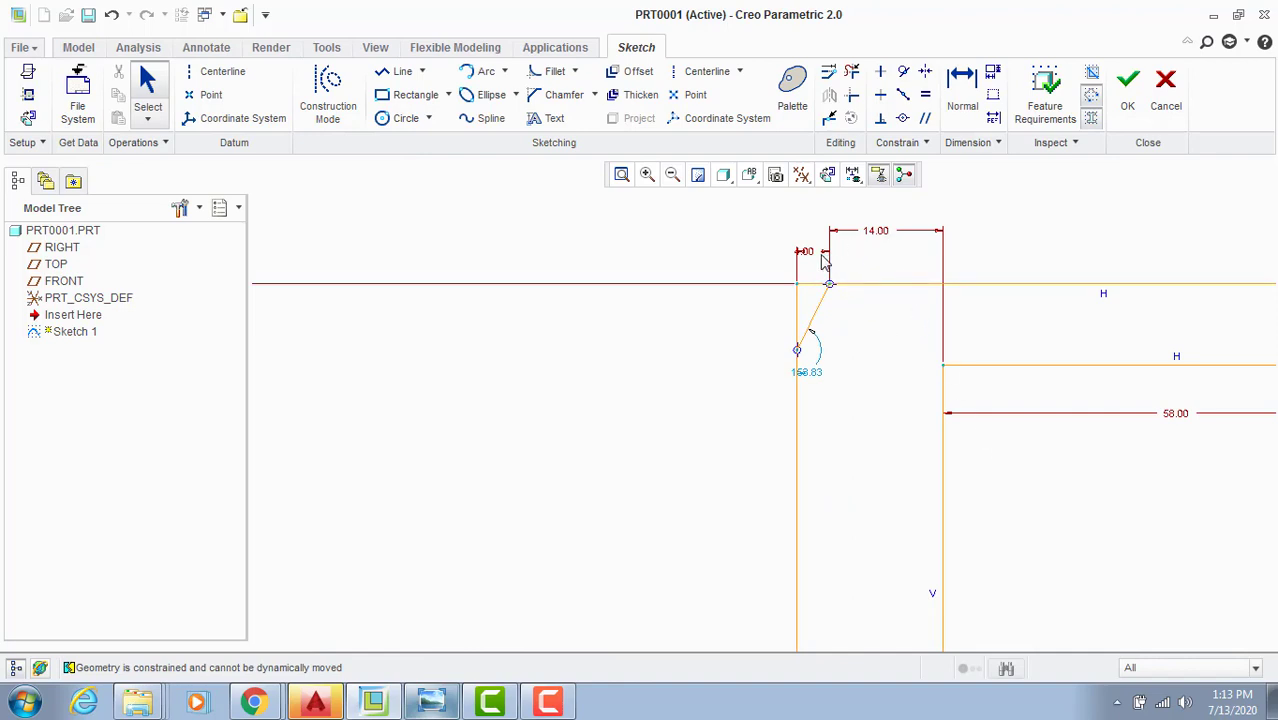
pyautogui.moveTo(810, 260); pyautogui.dragTo(700, 243)
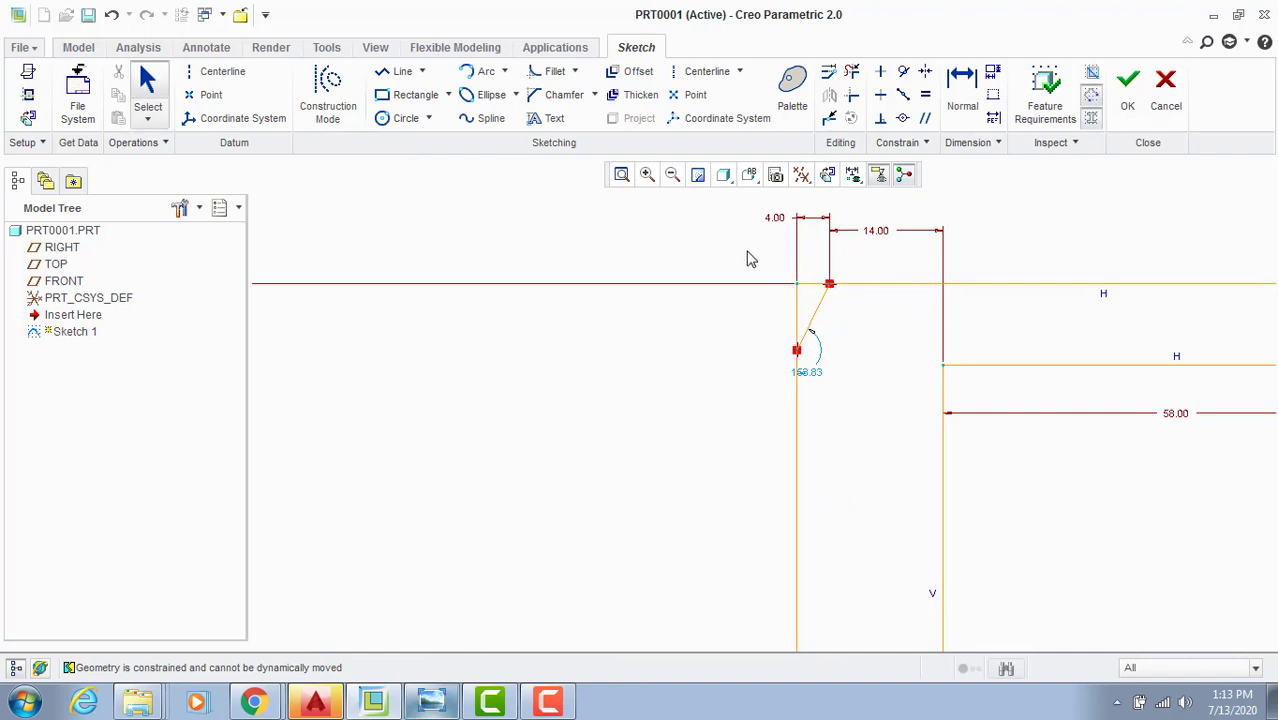
pyautogui.scroll(3, 751, 259)
pyautogui.scroll(2, 793, 536)
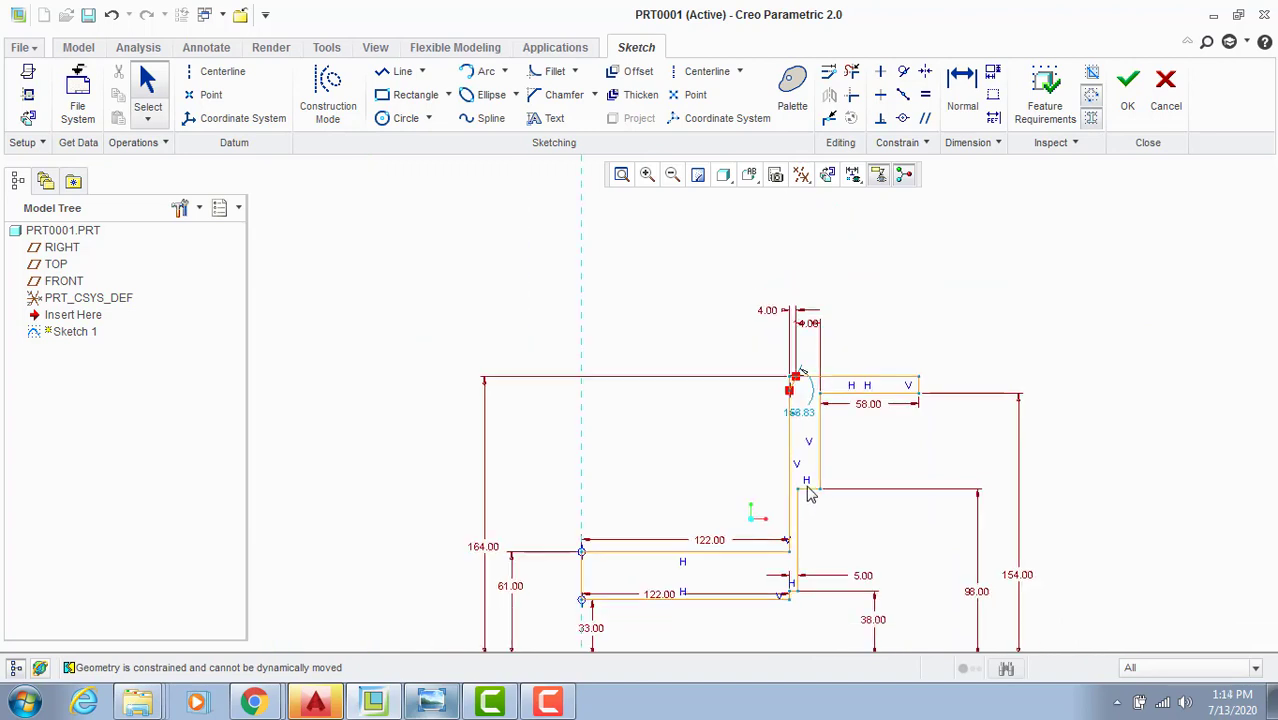
pyautogui.scroll(-2, 796, 470)
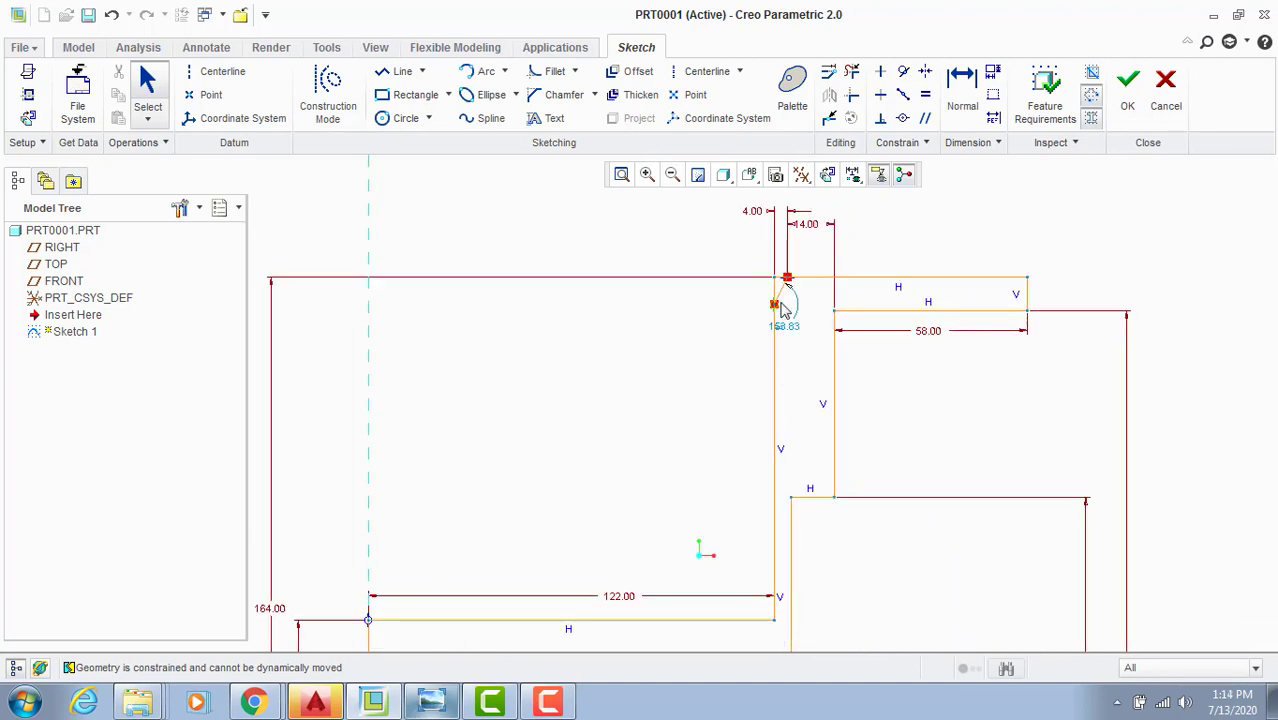
pyautogui.scroll(2, 785, 310)
pyautogui.scroll(-4, 788, 315)
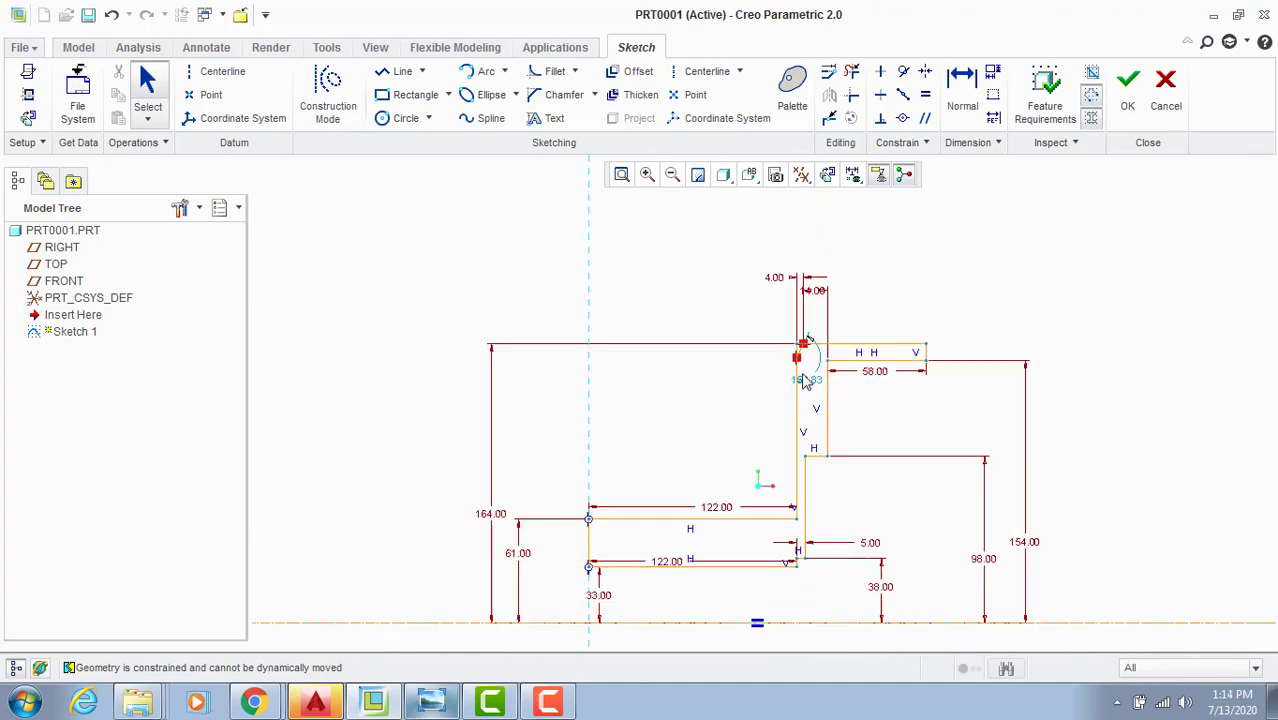
pyautogui.scroll(4, 806, 381)
pyautogui.scroll(2, 805, 343)
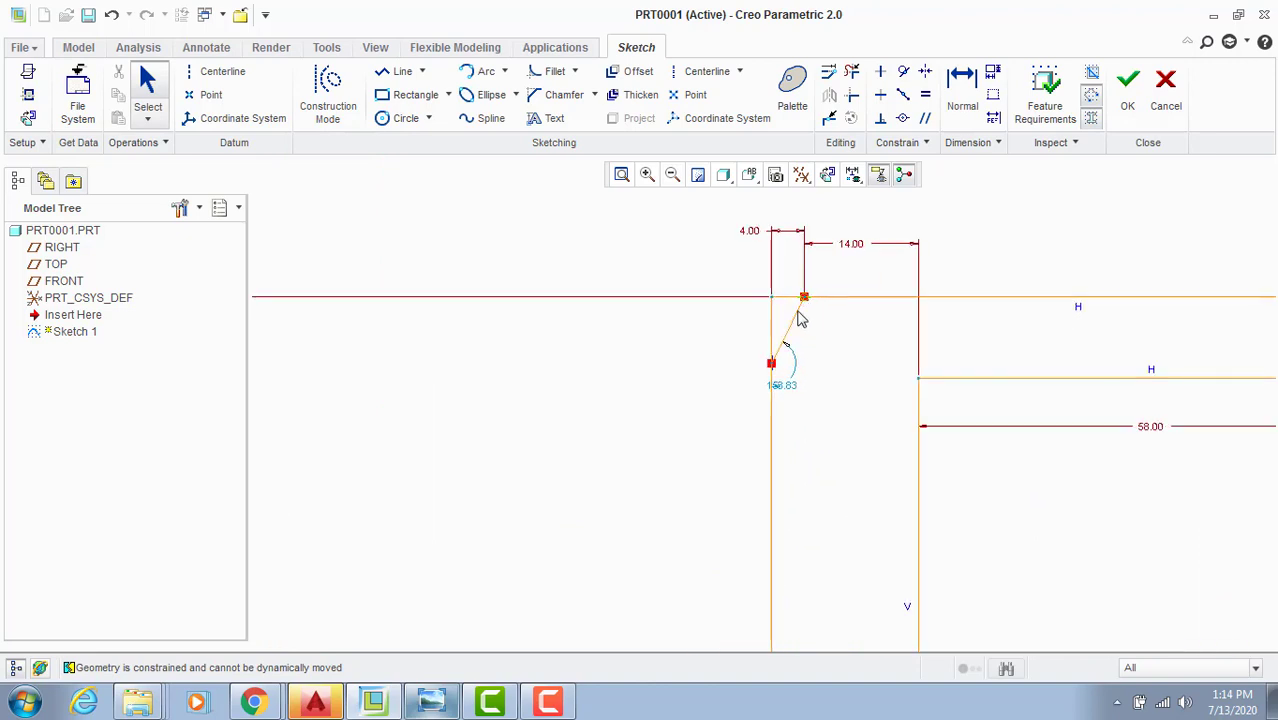
# Step: Delete the slanted line at the flange's outer corner and move the overall flange width dimension above the profile
pyautogui.click(791, 325)
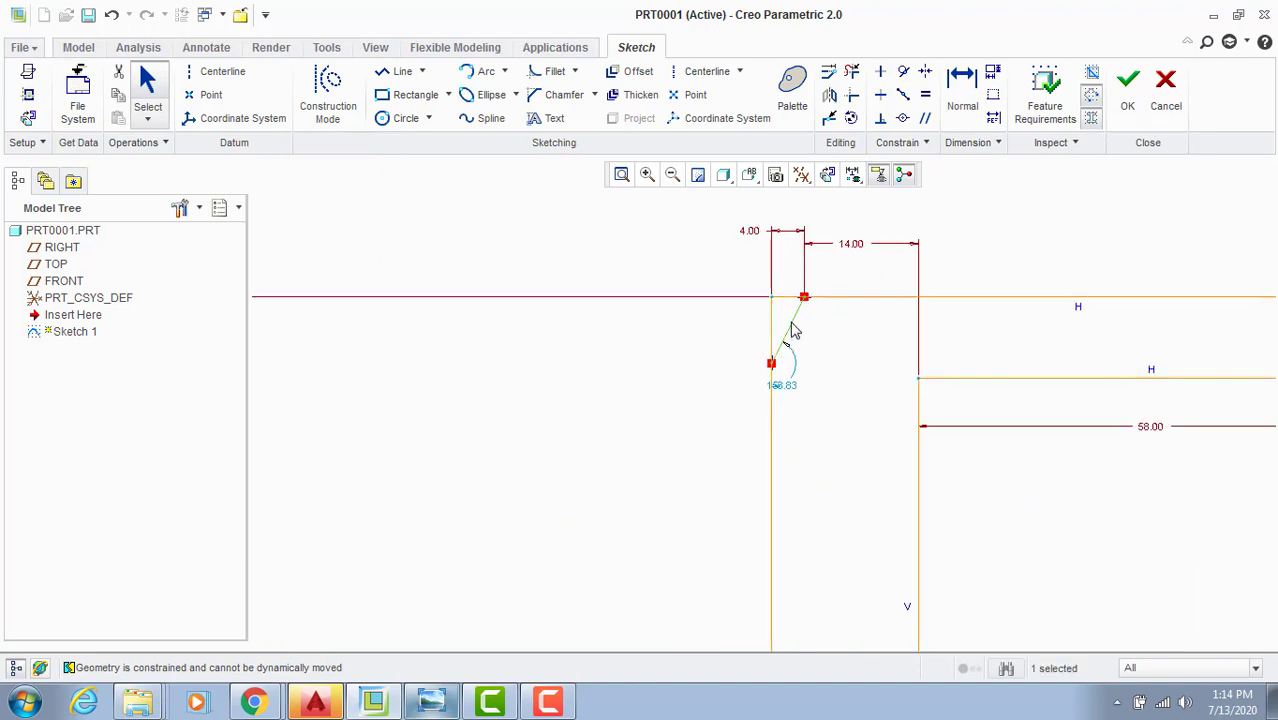
pyautogui.press('Delete')
pyautogui.scroll(-3, 803, 329)
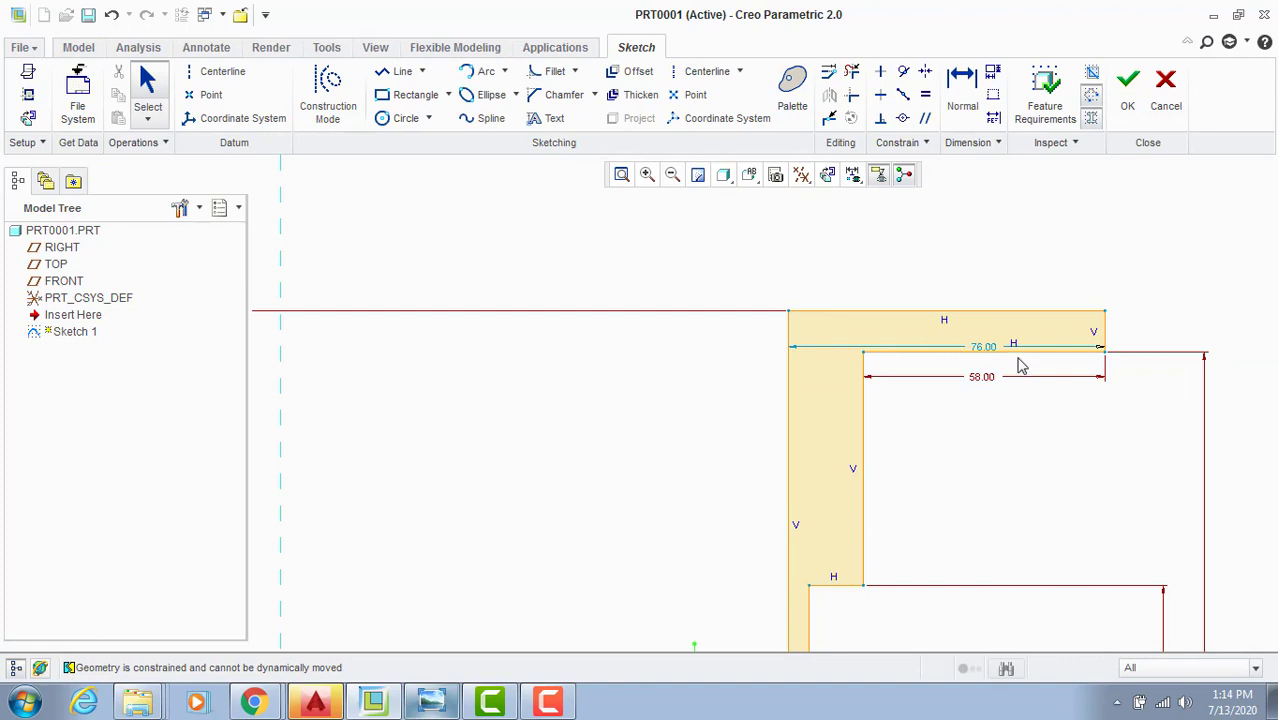
pyautogui.moveTo(995, 347)
pyautogui.mouseDown()
pyautogui.moveTo(970, 320)
pyautogui.moveTo(990, 305)
pyautogui.moveTo(937, 277)
pyautogui.mouseUp()
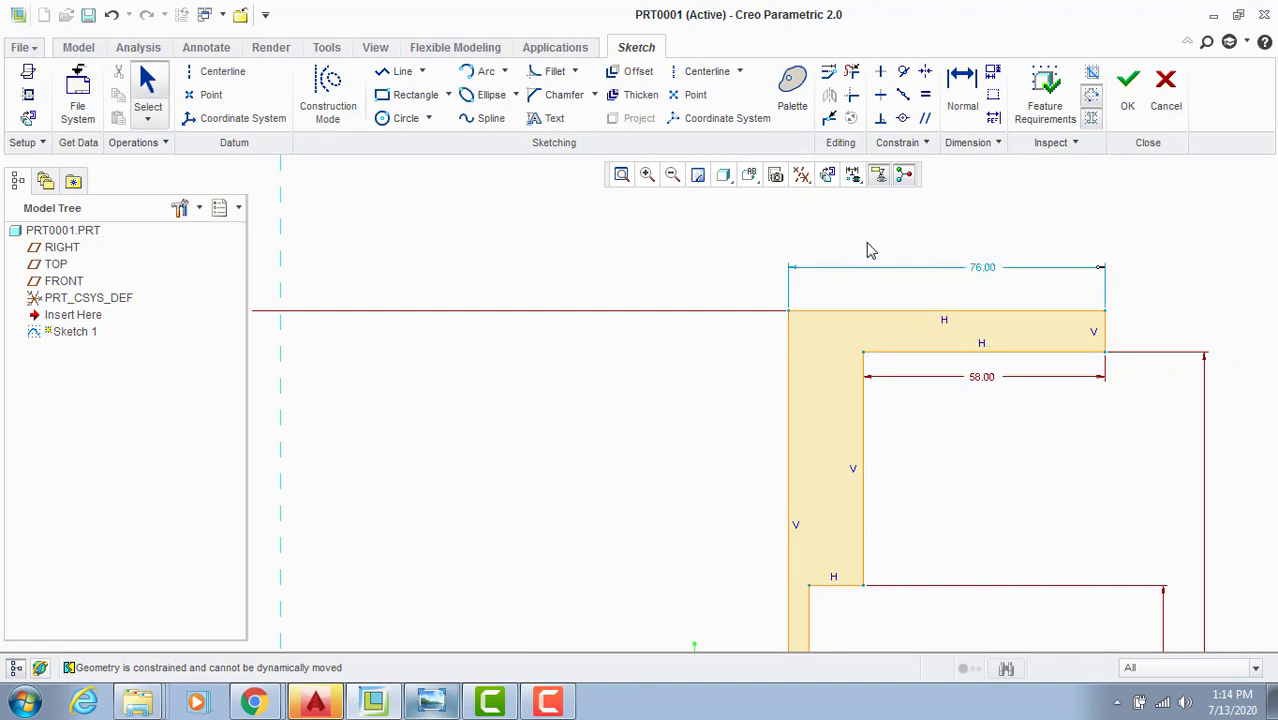
# Step: Dimension the recess step's short horizontal edge as 6
pyautogui.click(962, 88)
pyautogui.click(828, 586)
pyautogui.middleClick(826, 553)
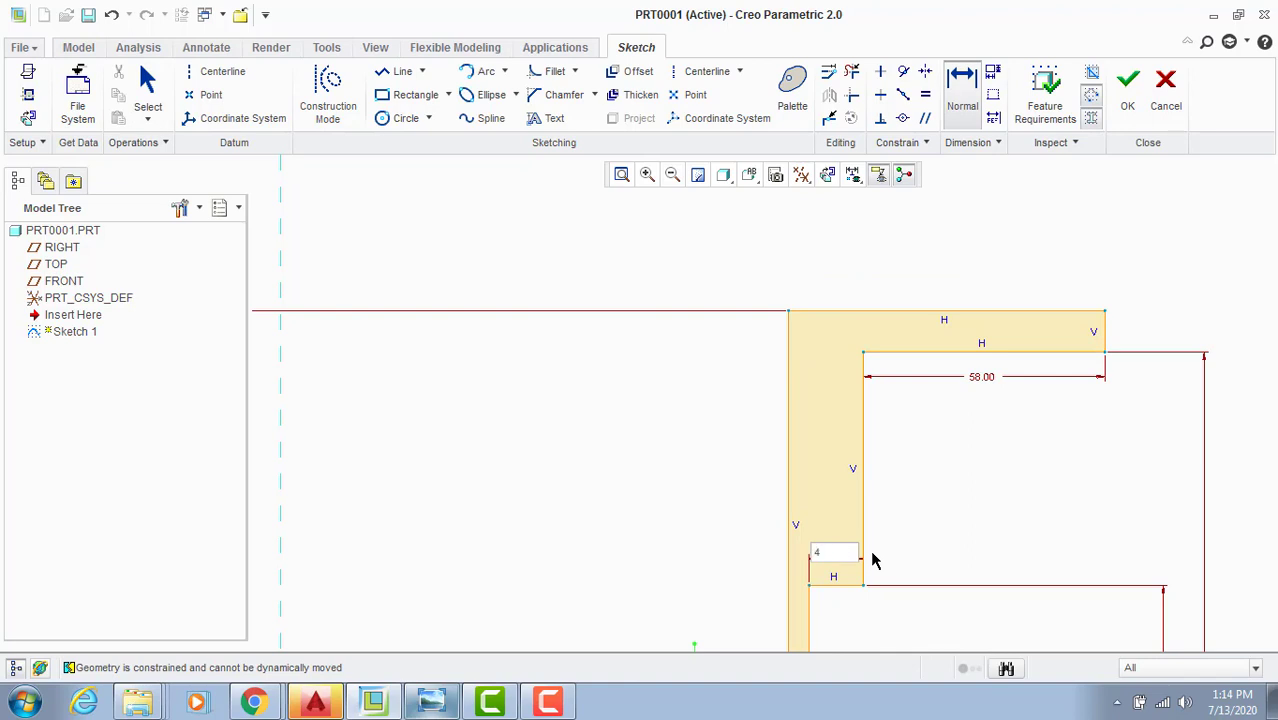
pyautogui.write('6')
pyautogui.press('Return')
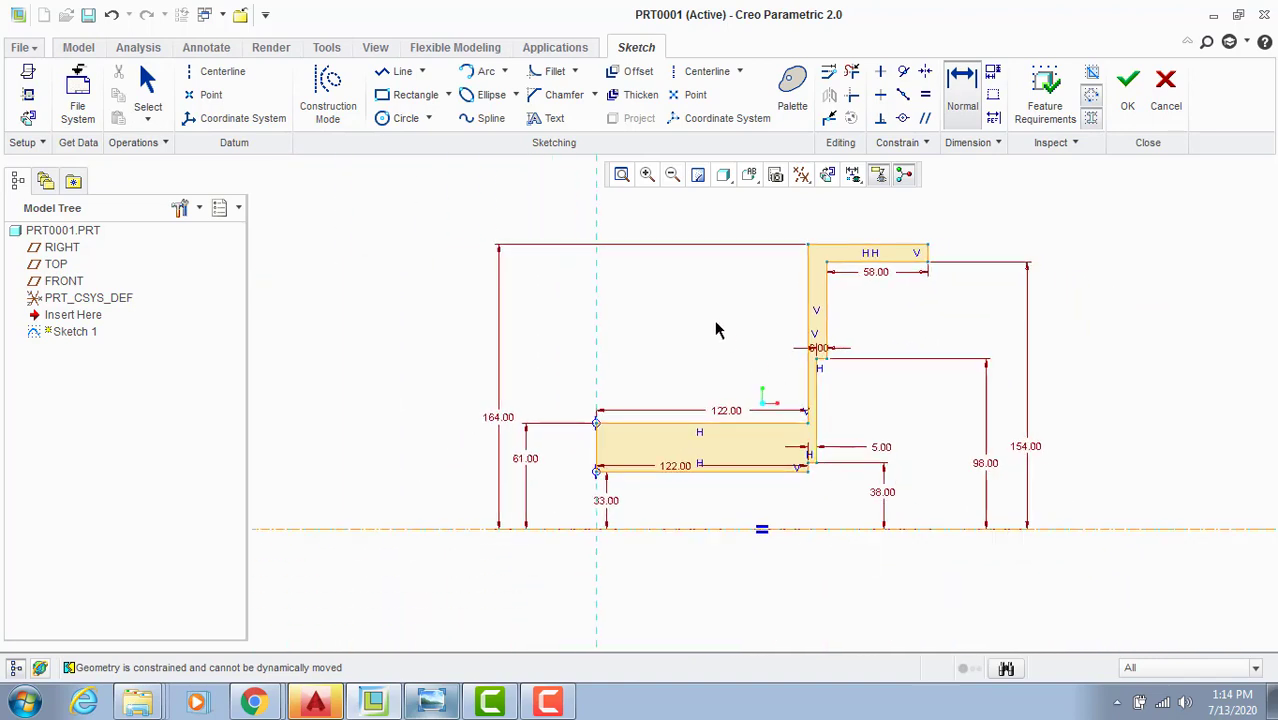
pyautogui.middleClick(795, 291)
pyautogui.scroll(2, 799, 362)
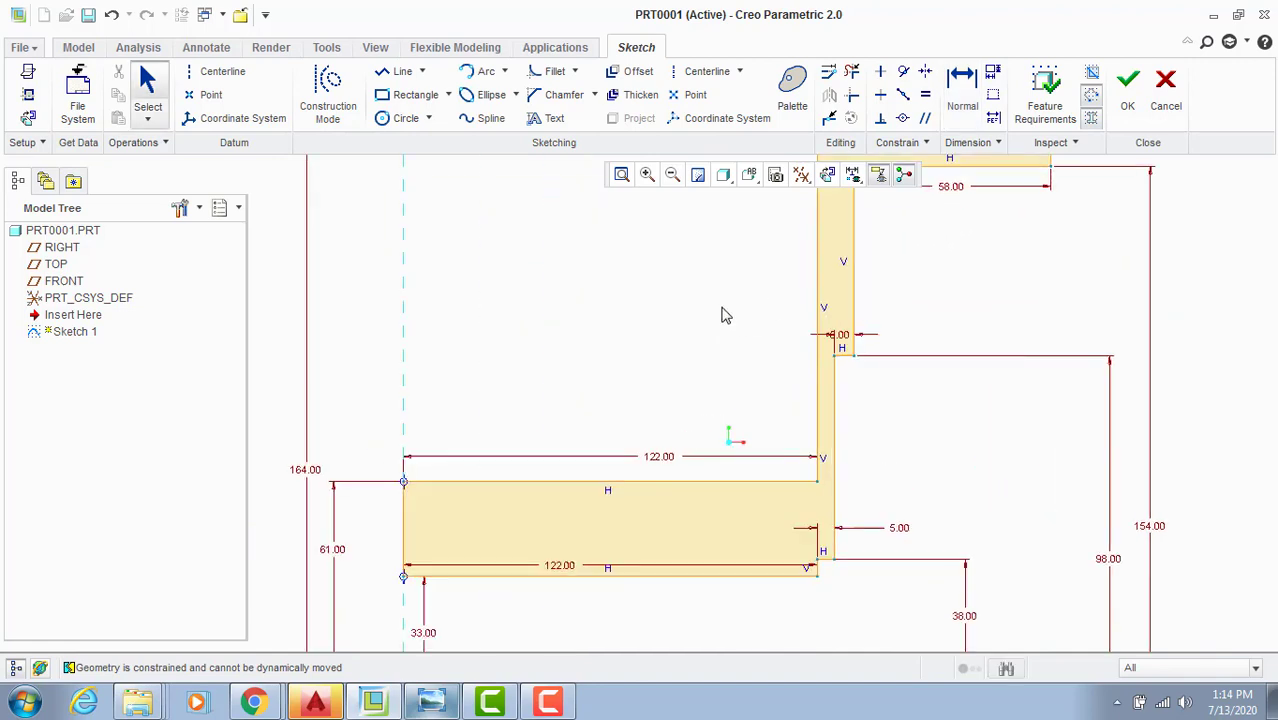
pyautogui.scroll(-2, 905, 337)
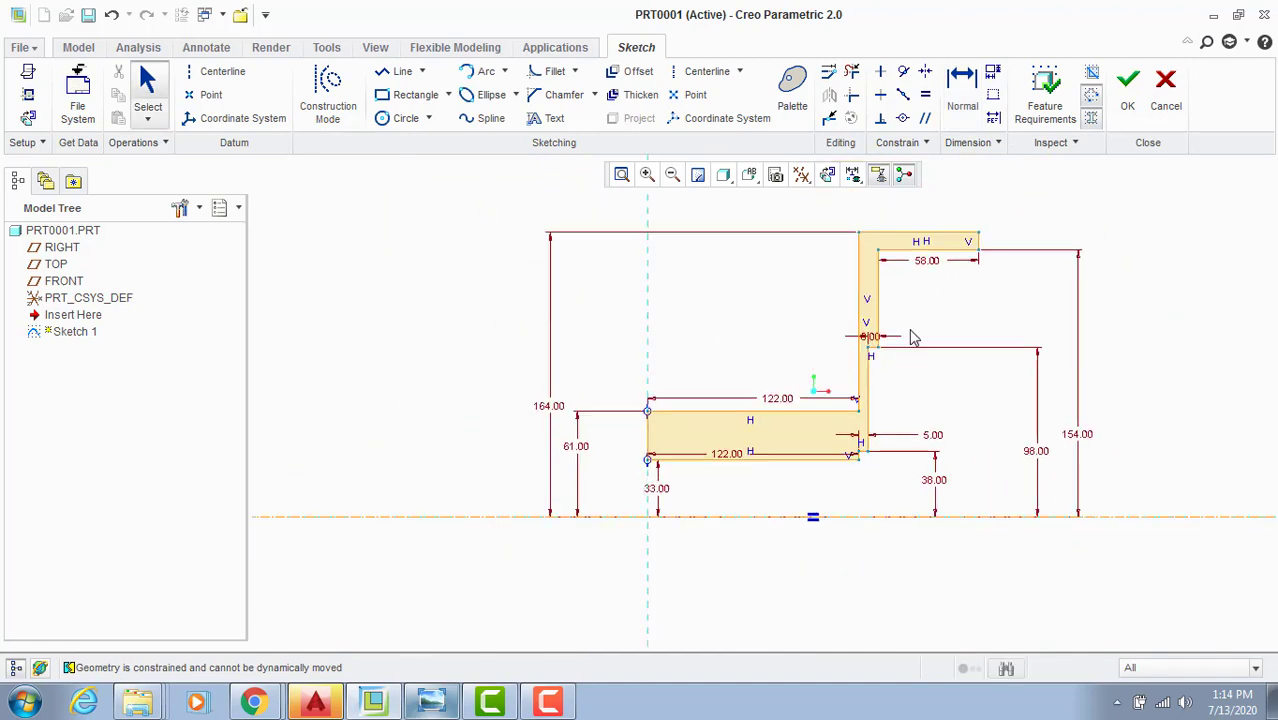
# Step: Finish the half-section sketch and revolve it 360° about its internal centerline into a solid hub
pyautogui.click(1127, 100)
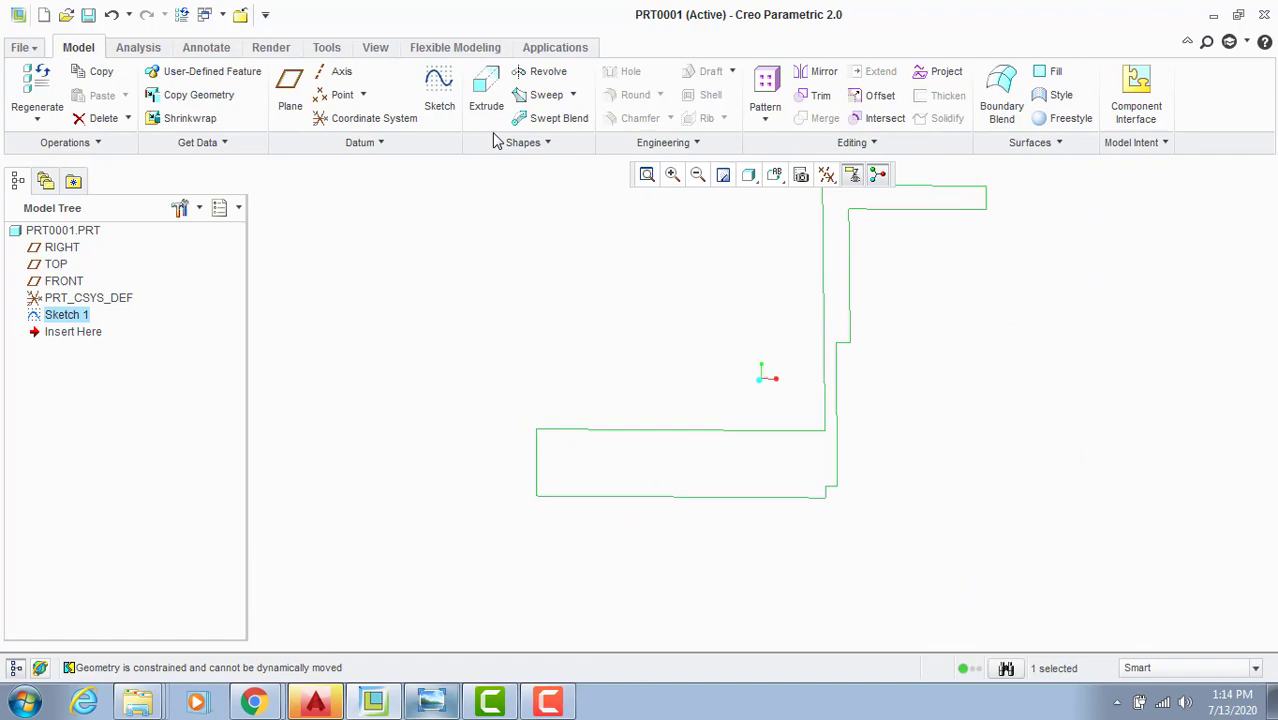
pyautogui.click(545, 72)
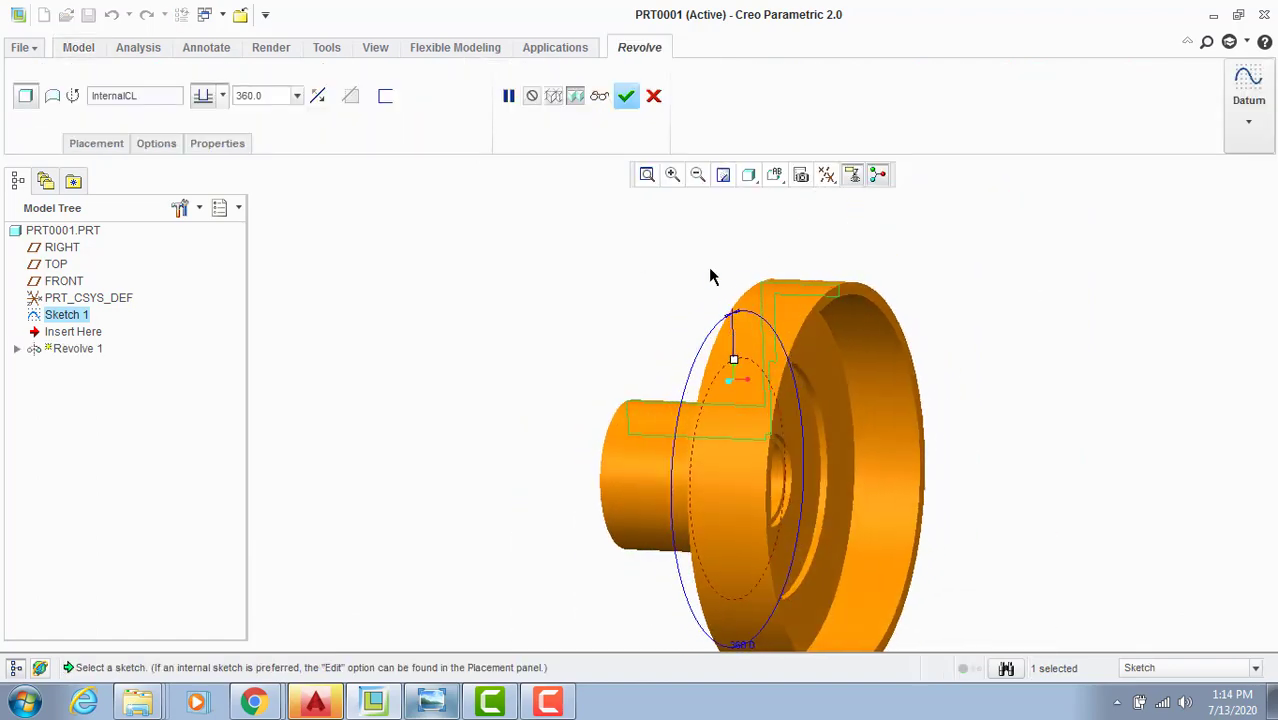
pyautogui.click(627, 97)
pyautogui.moveTo(697, 351); pyautogui.dragTo(639, 317, button='middle')
pyautogui.scroll(5, 736, 362)
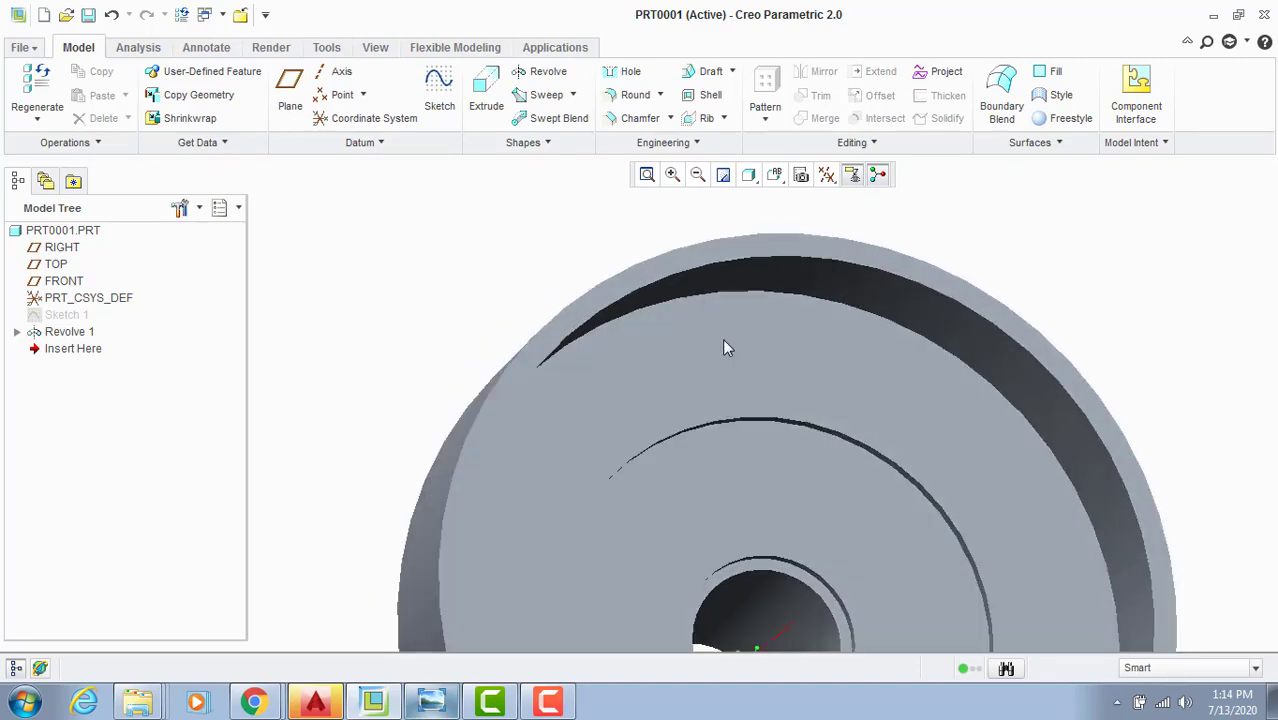
# Step: Check the front view on the drawing and start a sketch on the rim's annular end face, oriented parallel to the screen
pyautogui.click(406, 618)
pyautogui.click(431, 703)
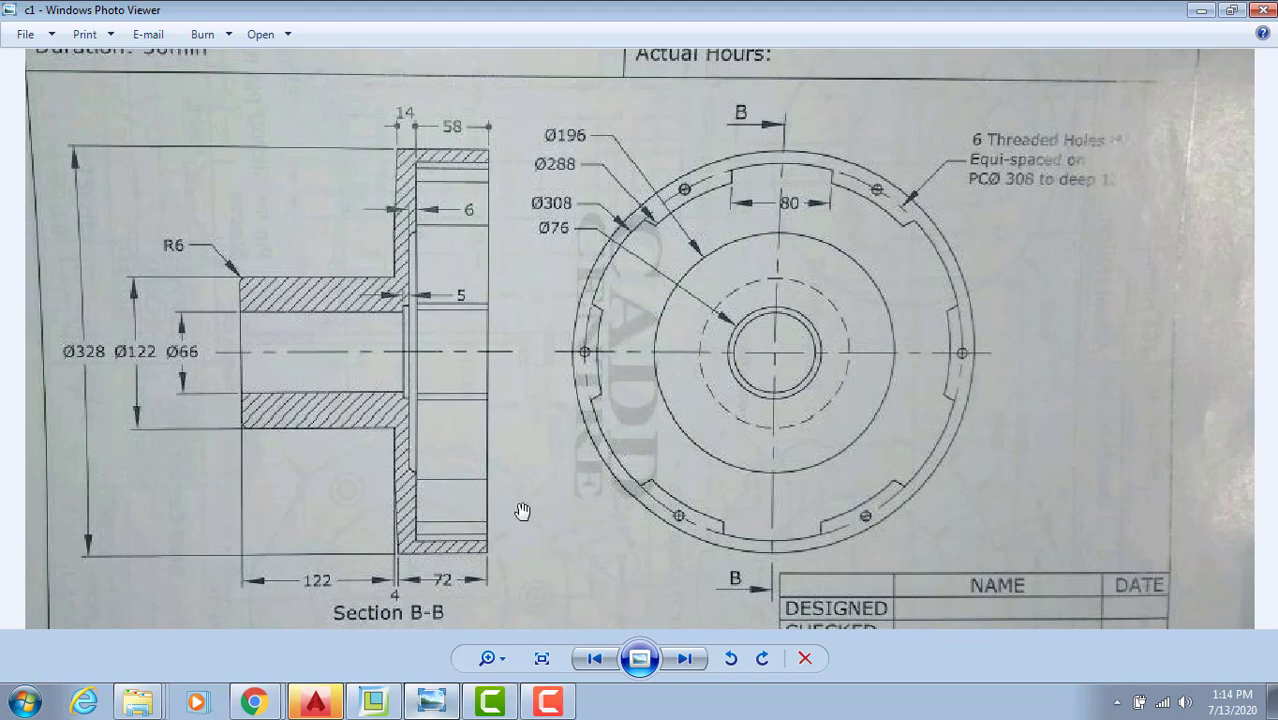
pyautogui.click(431, 703)
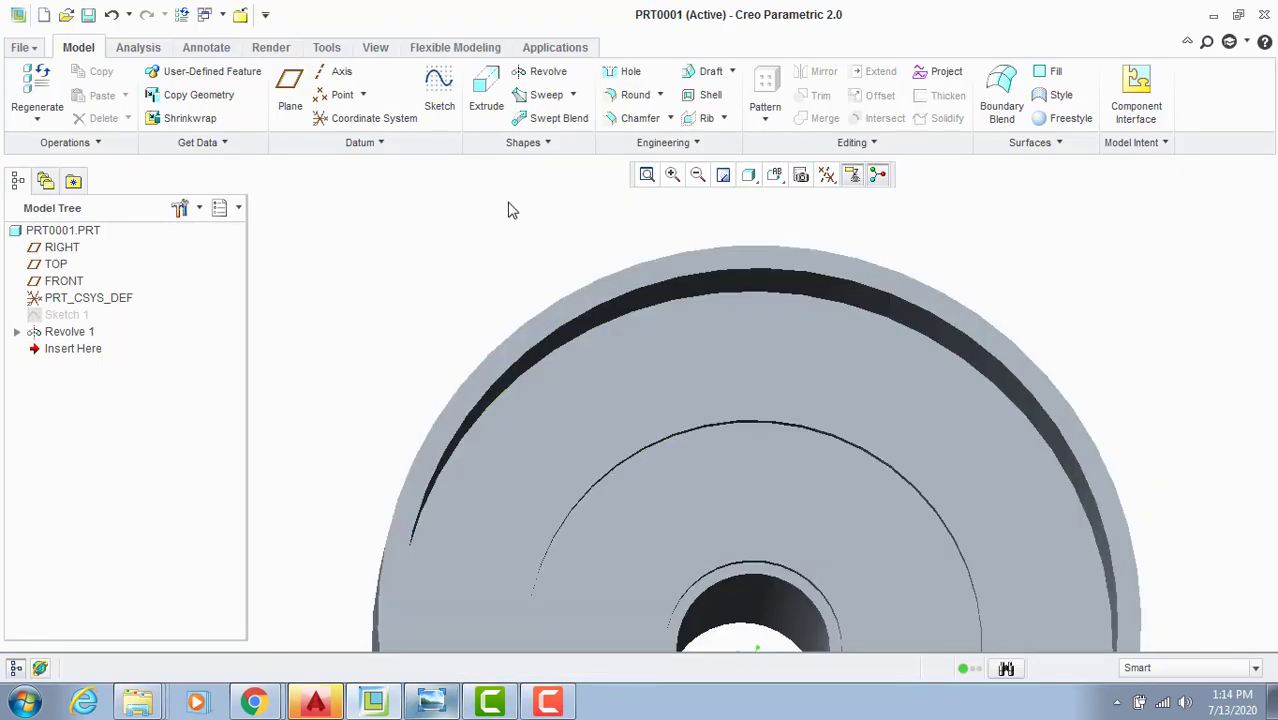
pyautogui.click(439, 90)
pyautogui.click(709, 249)
pyautogui.click(1176, 383)
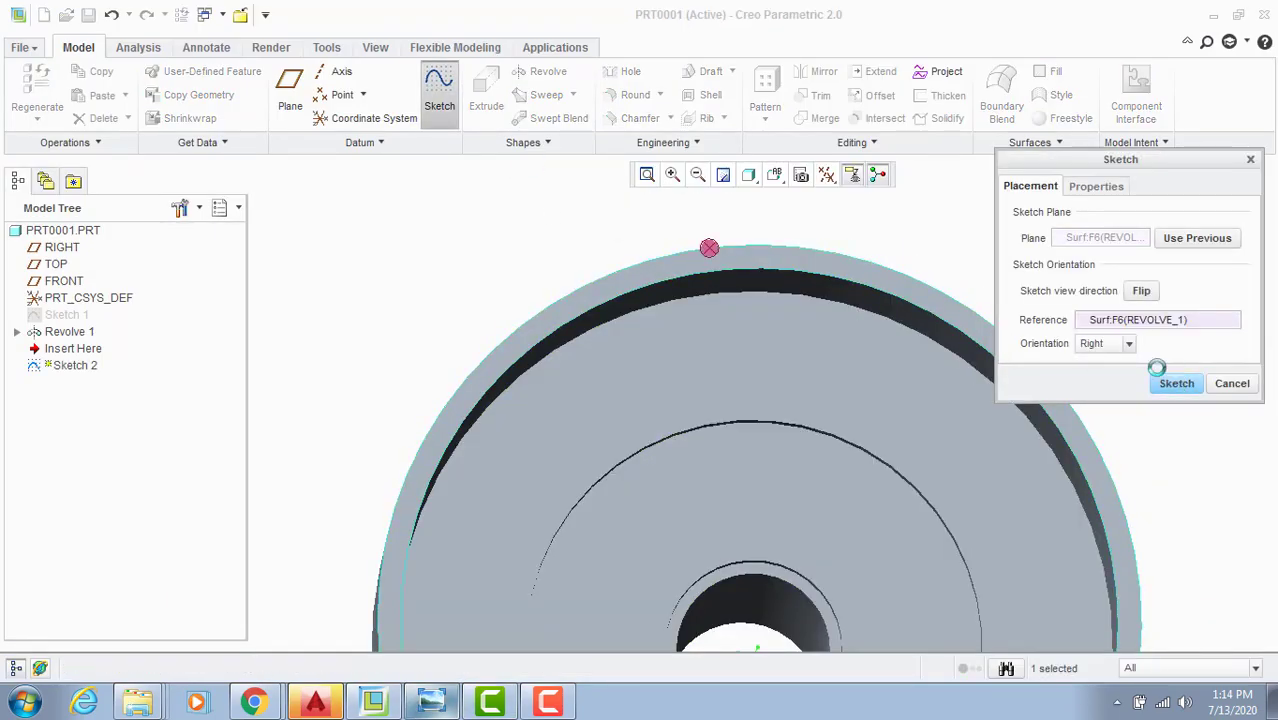
pyautogui.click(826, 174)
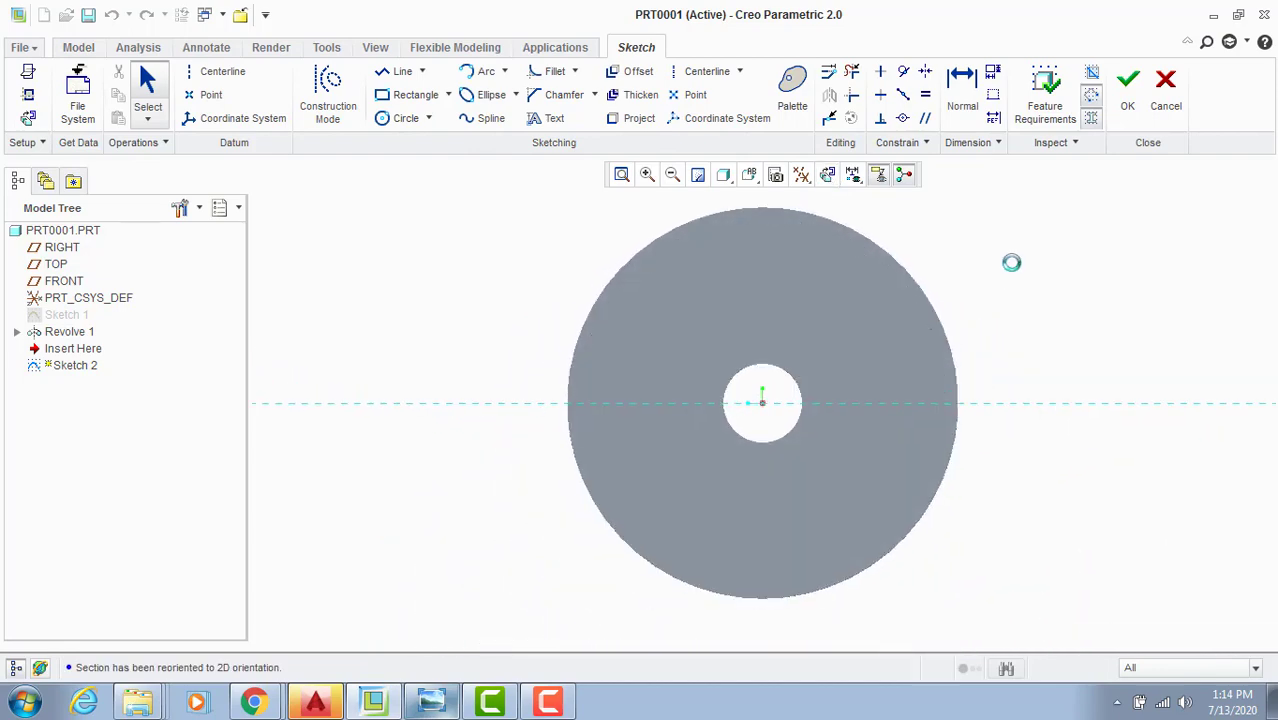
# Step: Add a vertical construction centerline through the hub's centre
pyautogui.click(707, 71)
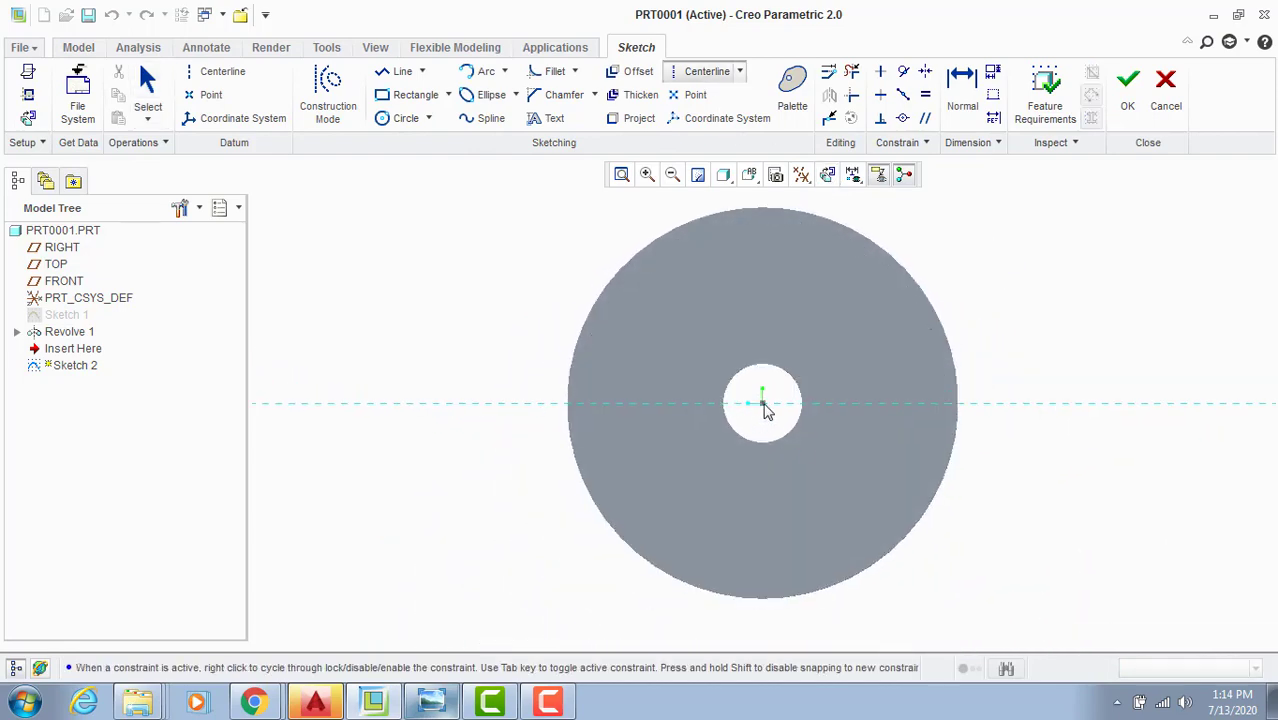
pyautogui.click(763, 408)
pyautogui.click(773, 533)
pyautogui.middleClick(798, 472)
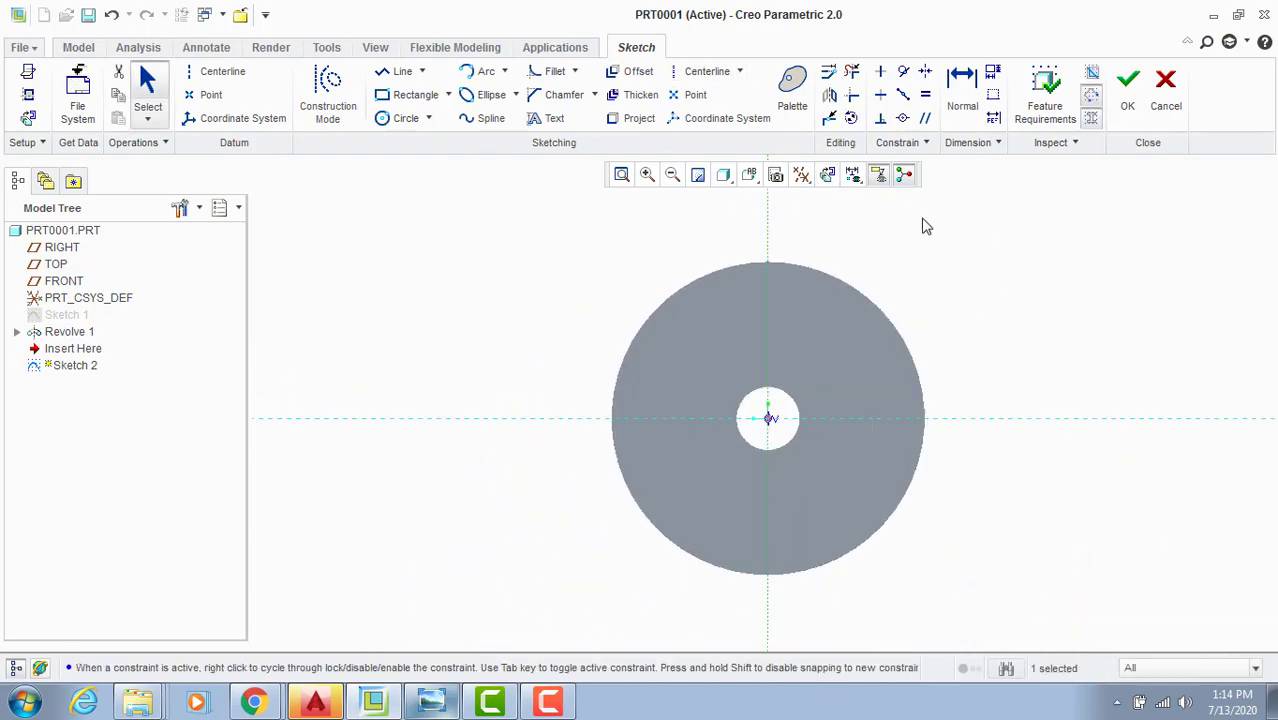
# Step: Add the rim's inner cylindrical surface of the revolved body as a sketch reference
pyautogui.rightClick(925, 226)
pyautogui.click(838, 230)
pyautogui.rightClick(993, 233)
pyautogui.click(950, 245)
pyautogui.click(950, 245)
pyautogui.rightClick(980, 264)
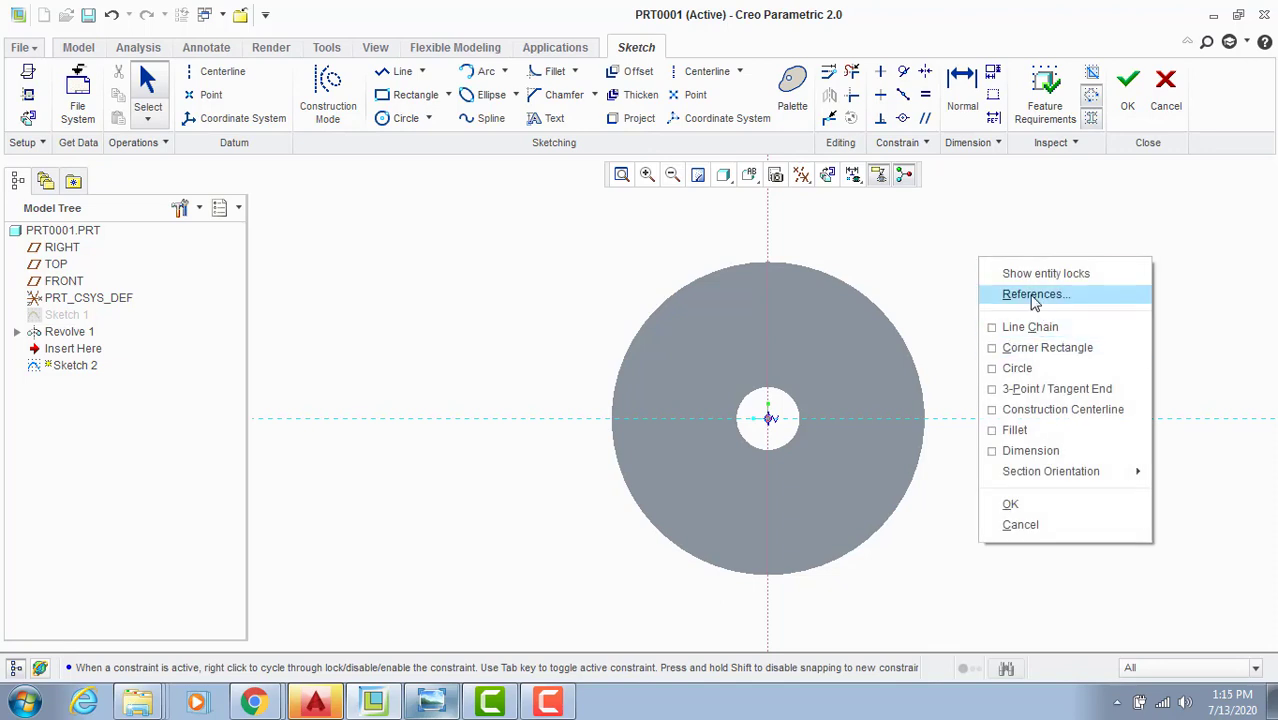
pyautogui.click(1035, 295)
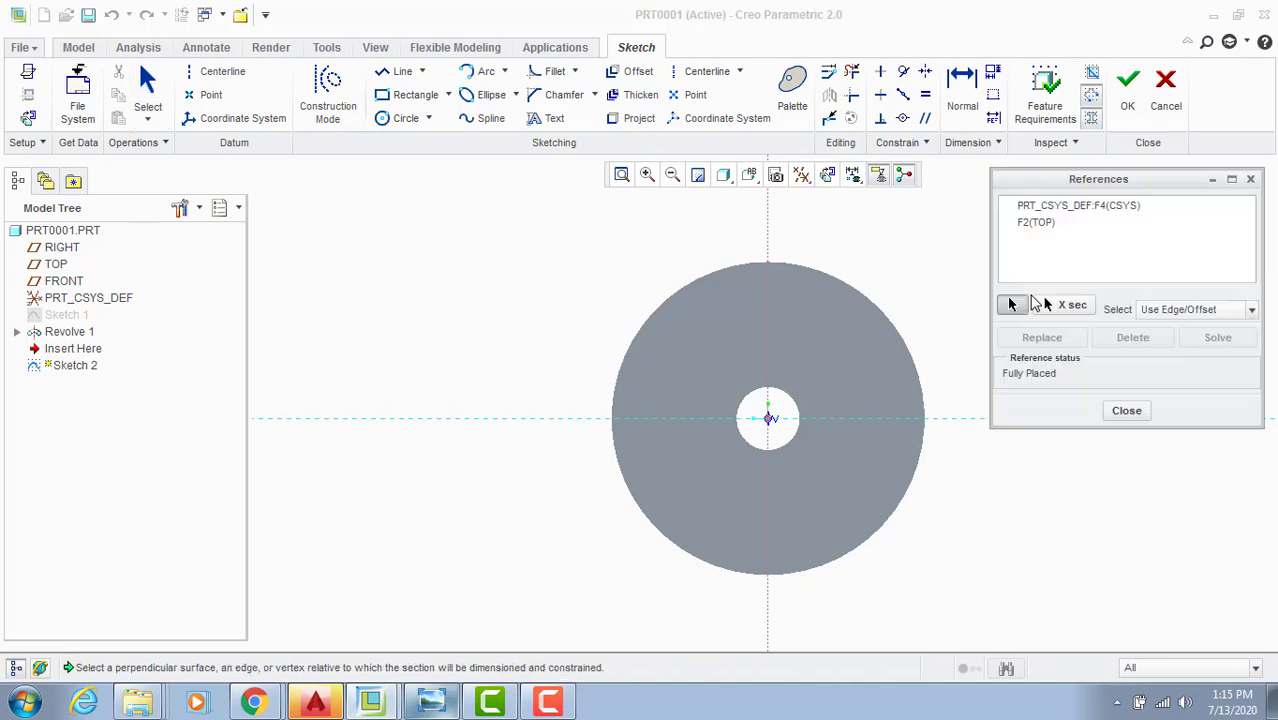
pyautogui.click(783, 281)
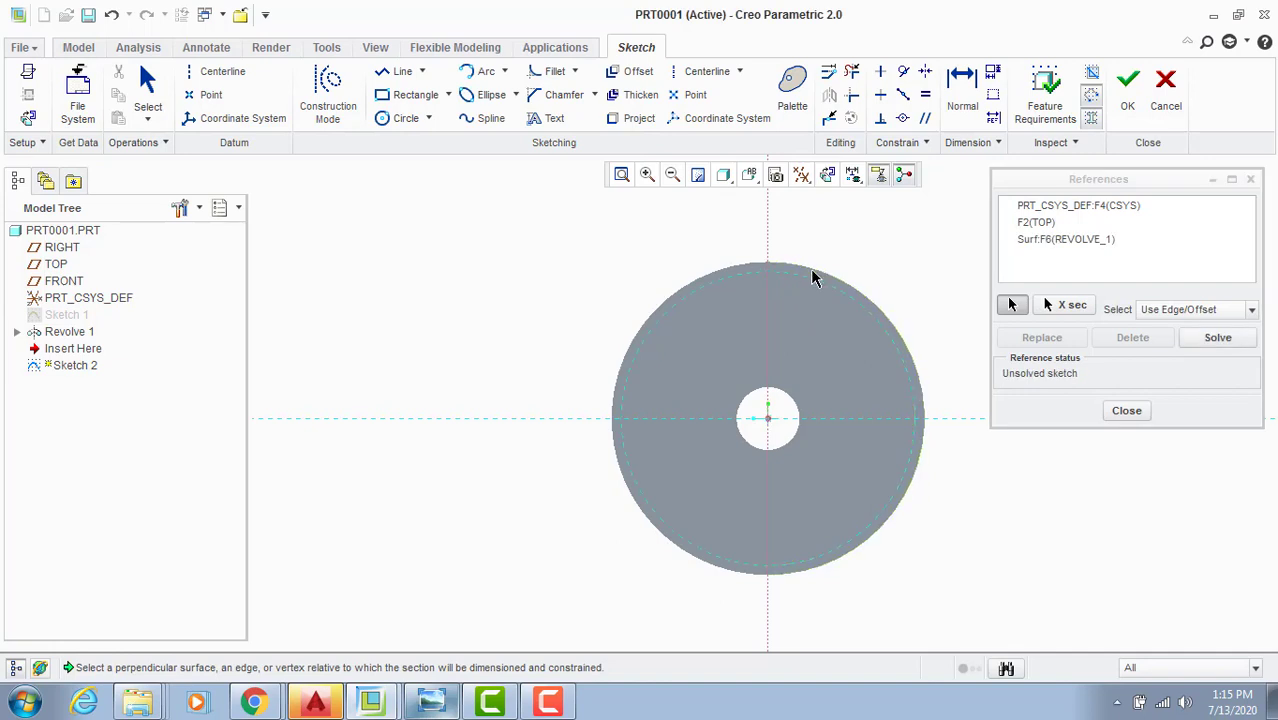
pyautogui.click(1130, 409)
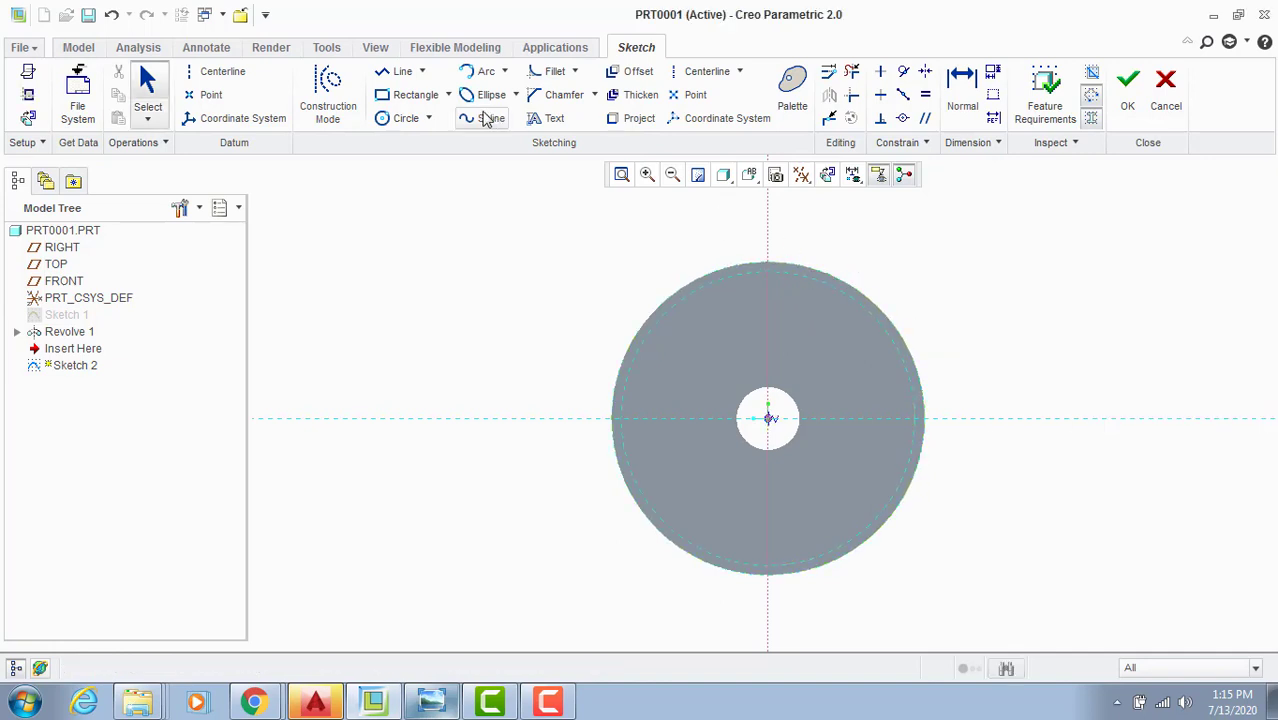
# Step: Sketch a circle centred on the hub axis and snapped to the rim's inner edge reference
pyautogui.click(400, 118)
pyautogui.scroll(3, 740, 380)
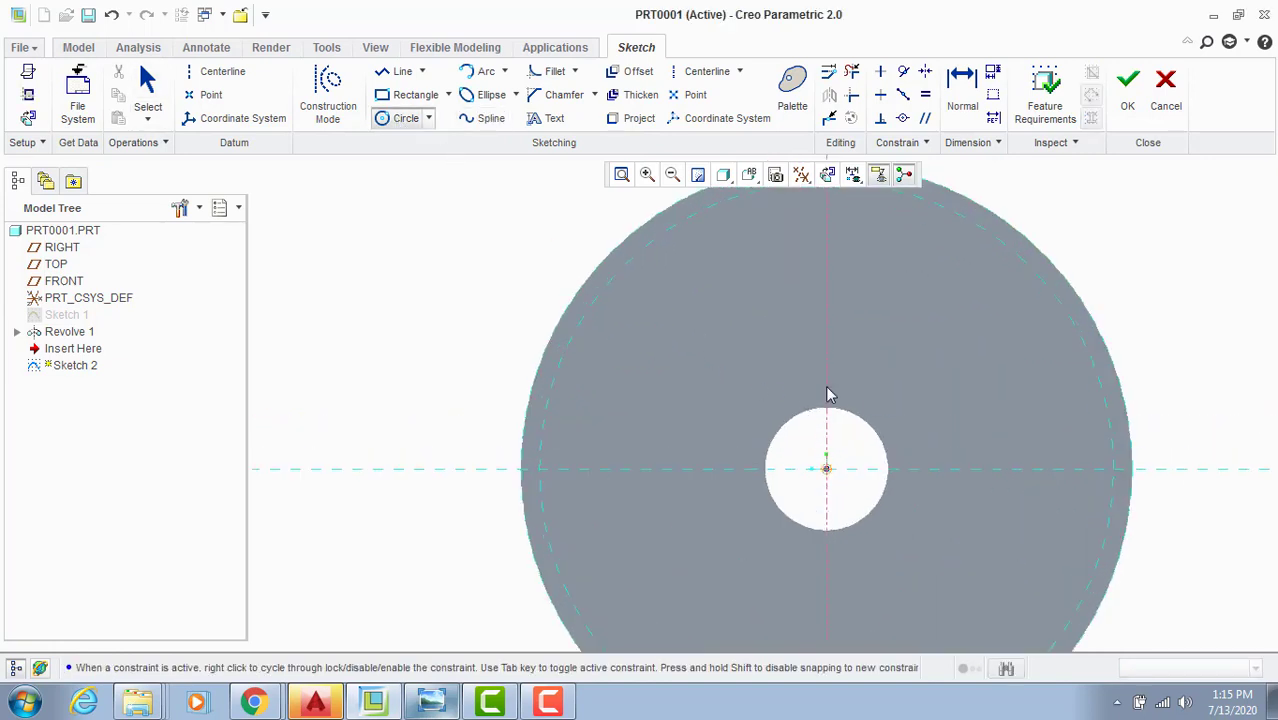
pyautogui.scroll(-2, 812, 300)
pyautogui.scroll(3, 804, 237)
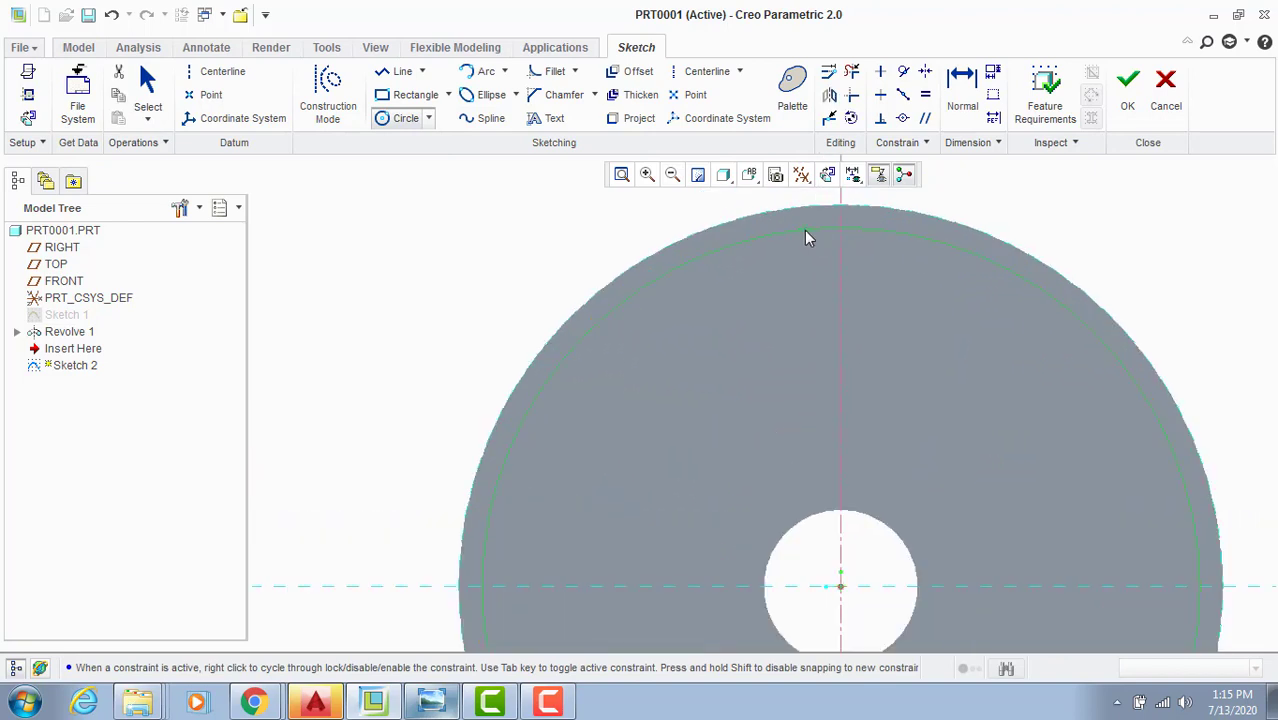
pyautogui.click(808, 237)
pyautogui.middleClick(639, 206)
pyautogui.scroll(-2, 545, 226)
# Step: Sketch a second concentric circle midway across the rim's end face and check the rim diameters on the drawing
pyautogui.click(398, 119)
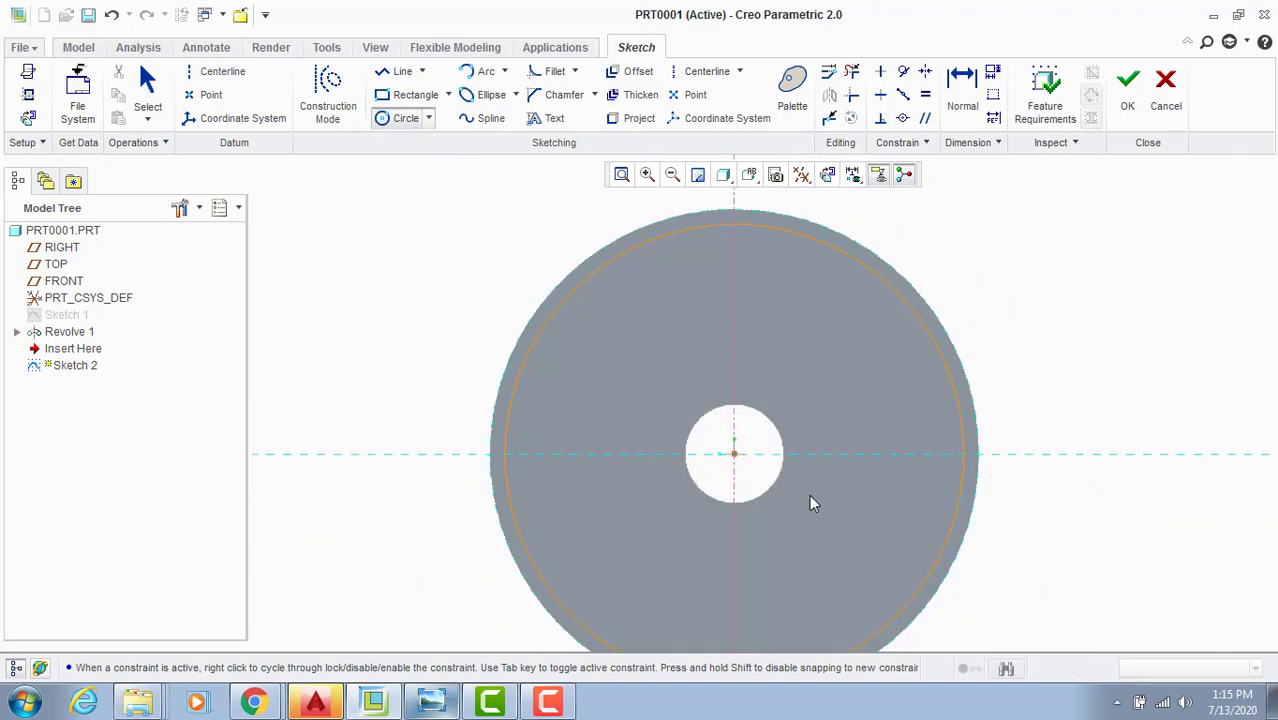
pyautogui.scroll(3, 738, 225)
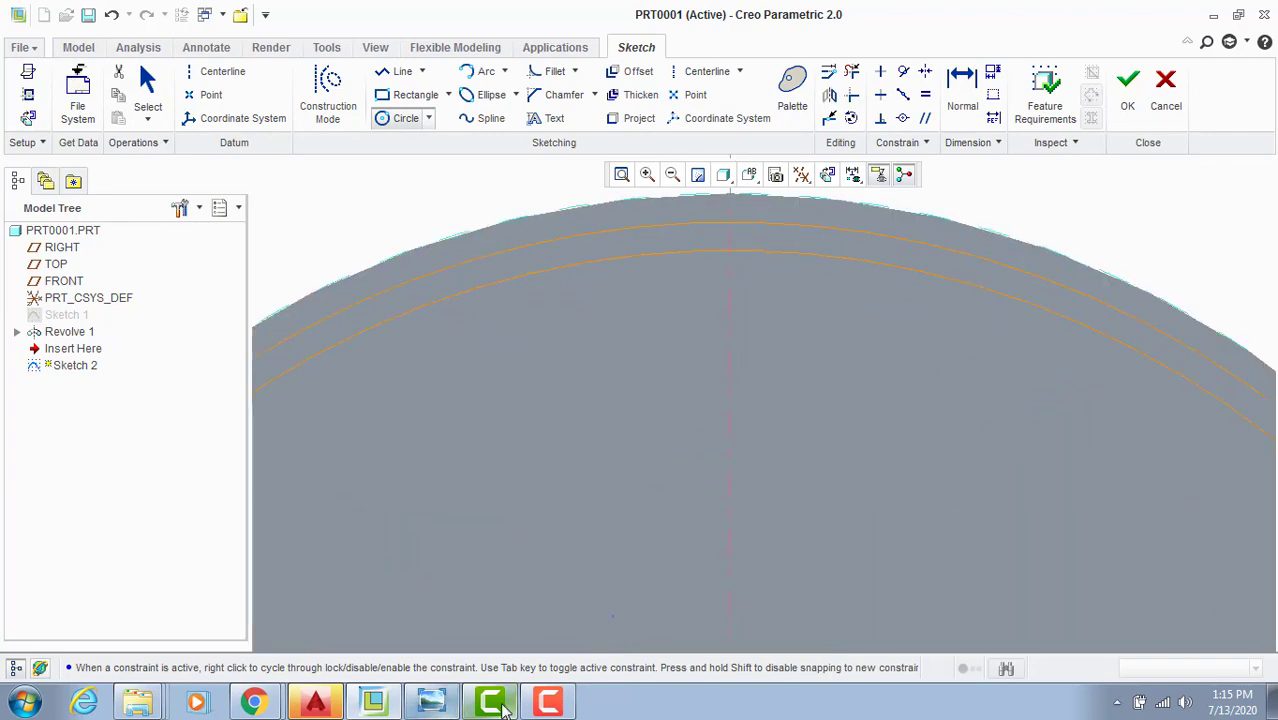
pyautogui.click(437, 698)
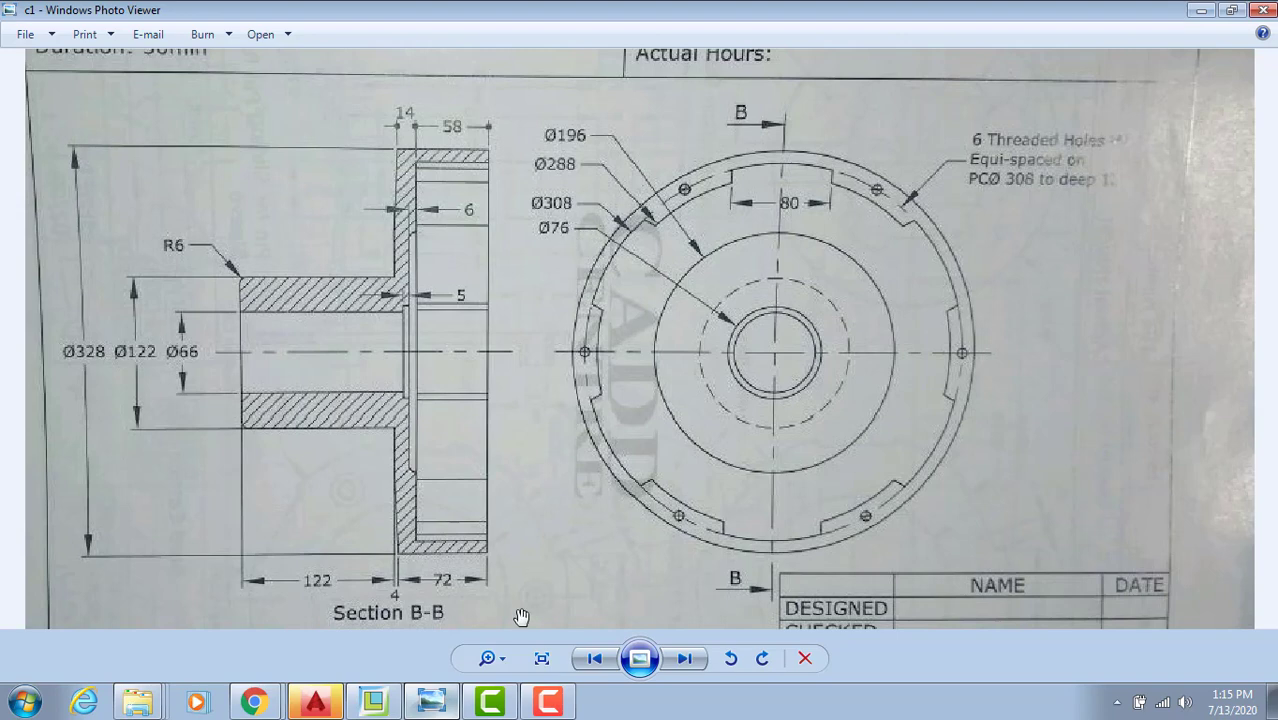
pyautogui.click(492, 700)
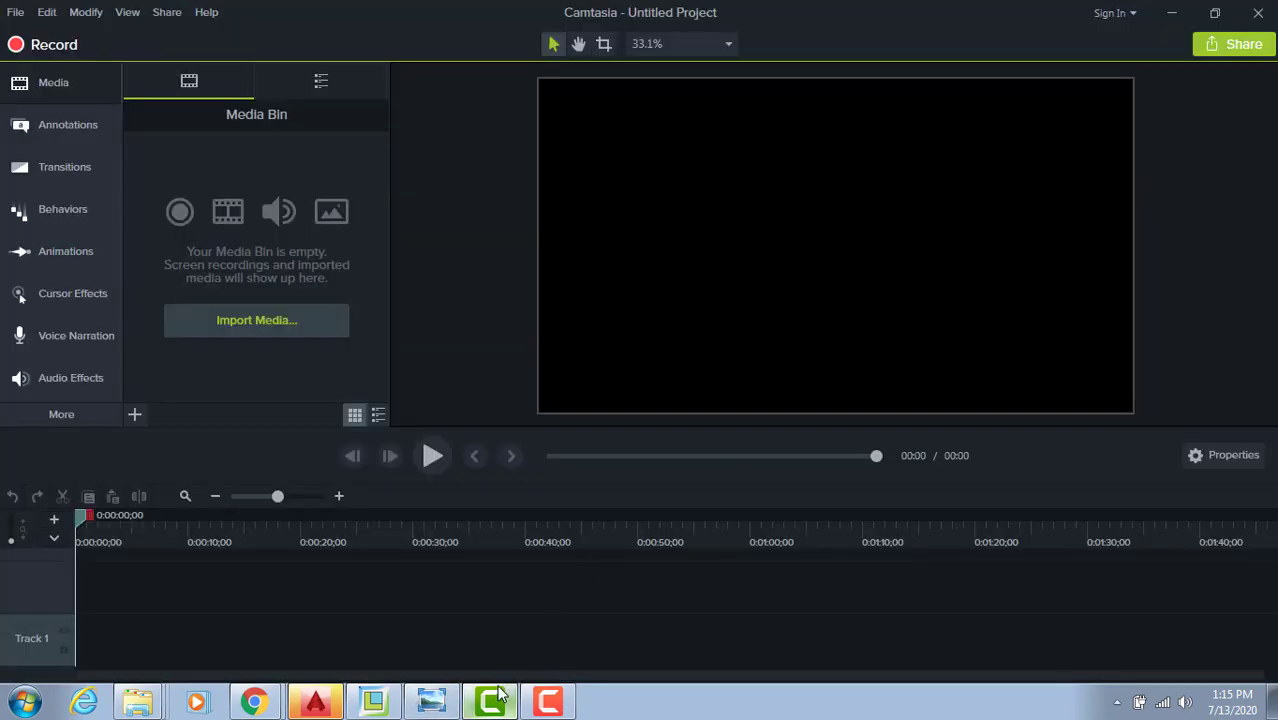
pyautogui.click(431, 700)
pyautogui.click(372, 700)
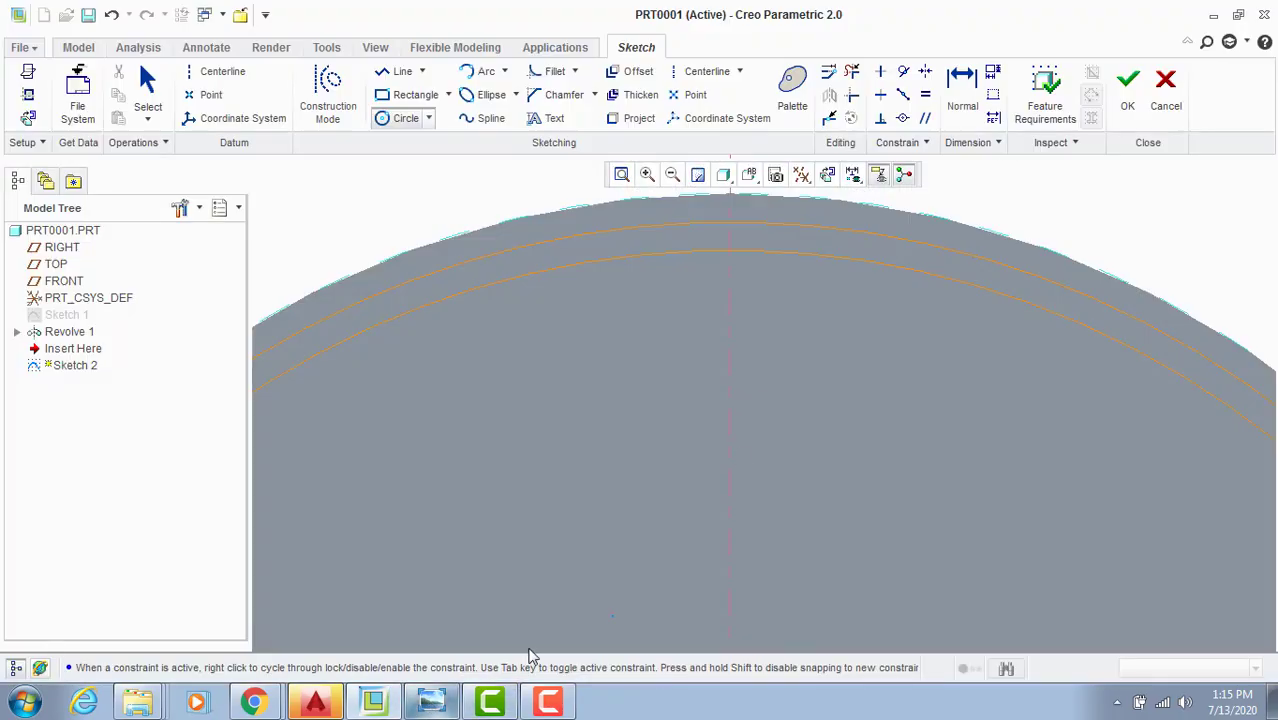
pyautogui.middleClick(750, 245)
pyautogui.scroll(5, 755, 256)
pyautogui.scroll(3, 675, 296)
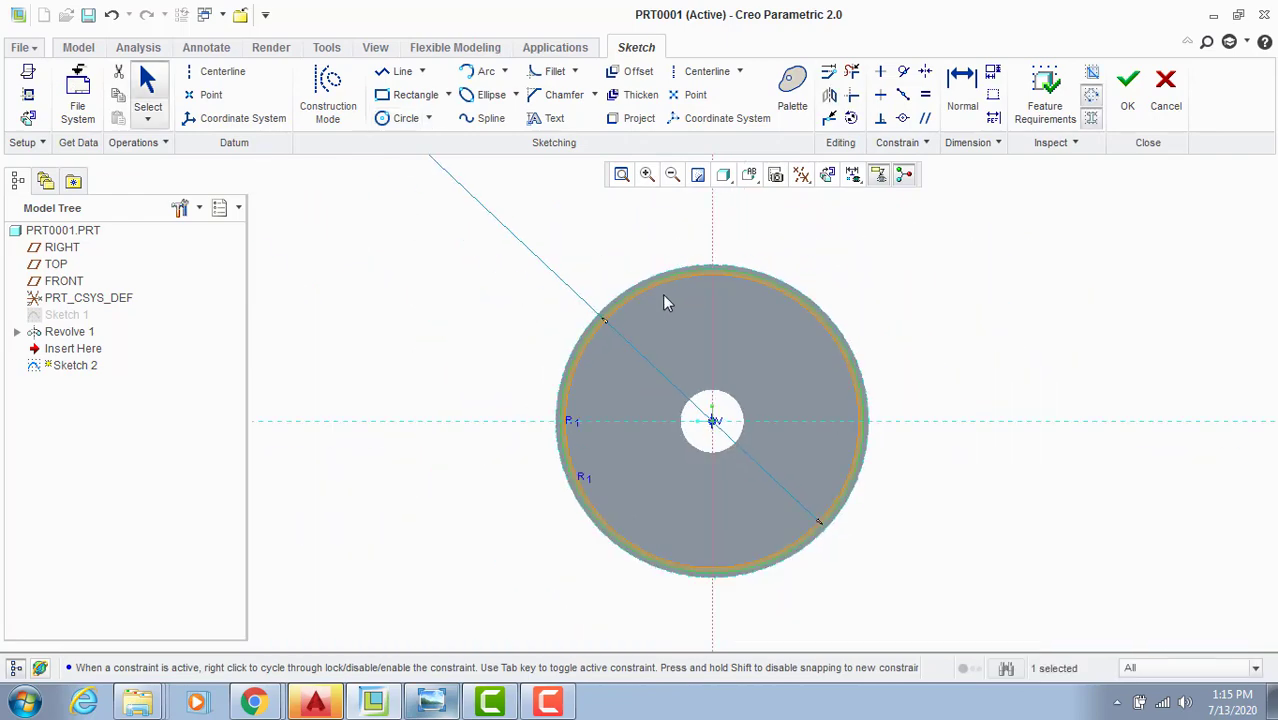
pyautogui.scroll(2, 555, 259)
# Step: Dimension the radius of the outer sketched circle as 308/2
pyautogui.click(962, 90)
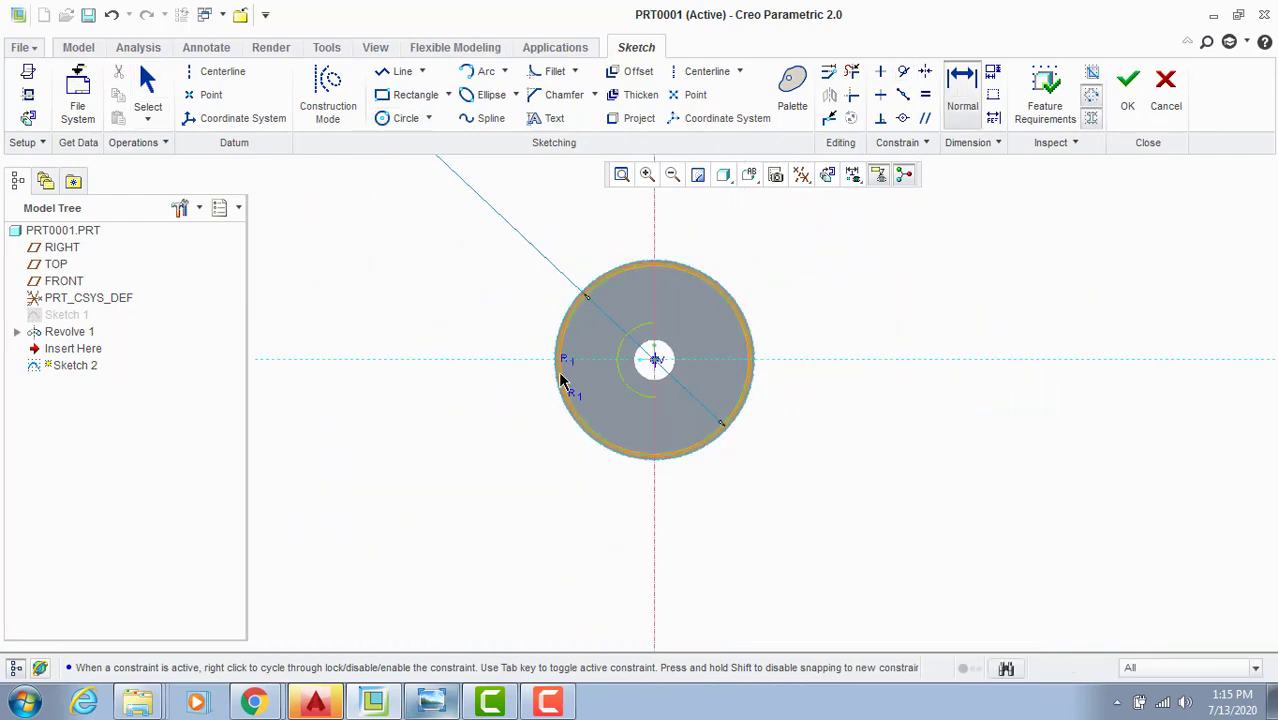
pyautogui.scroll(-4, 779, 231)
pyautogui.click(872, 266)
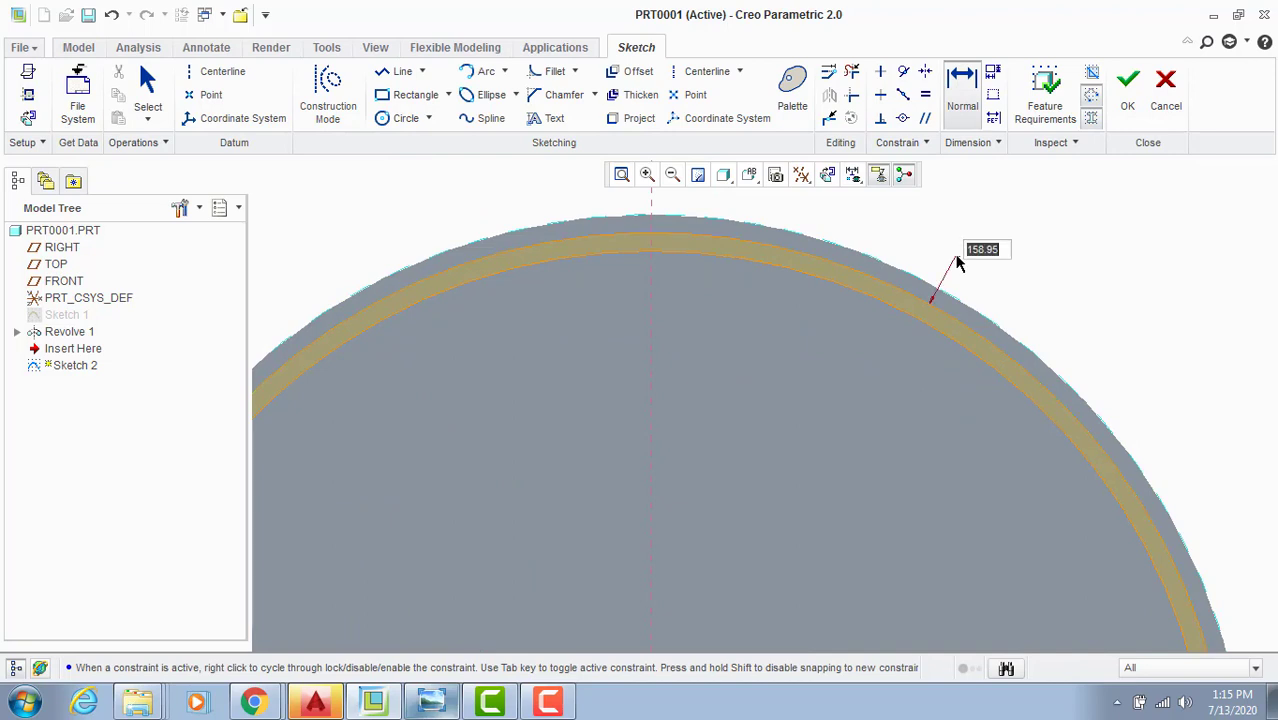
pyautogui.middleClick(957, 263)
pyautogui.write('30')
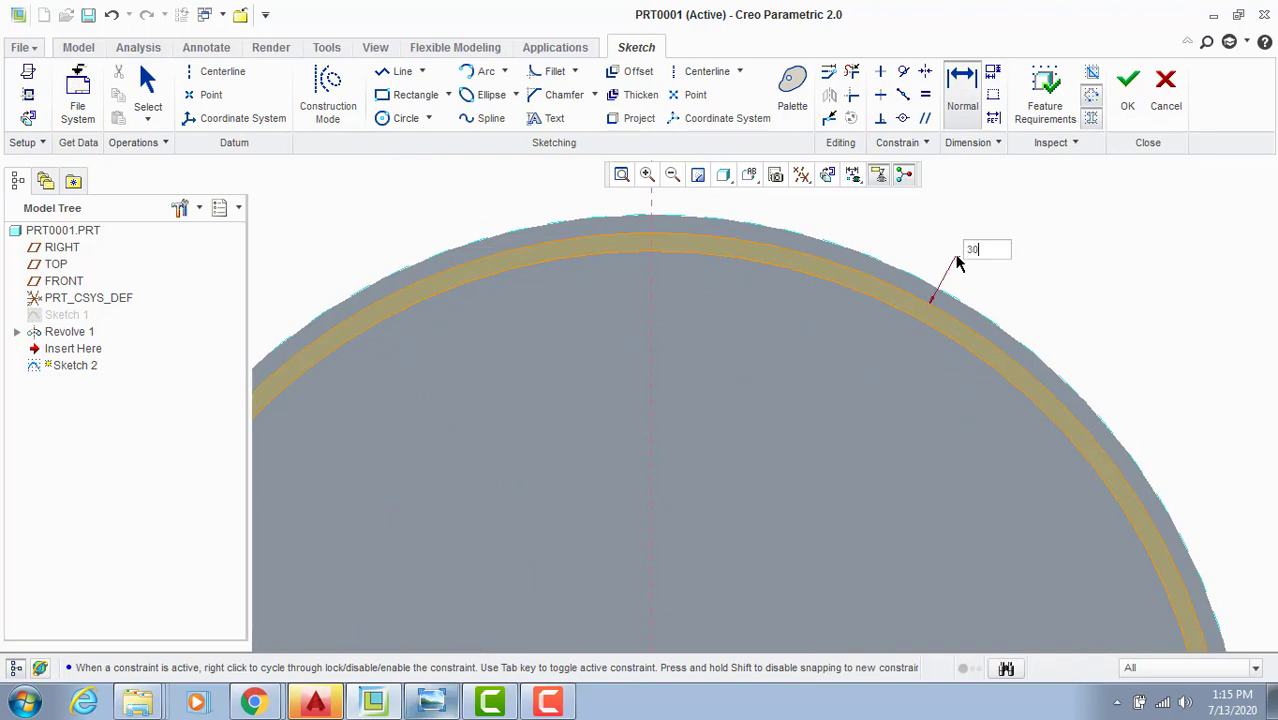
pyautogui.write('8/2')
pyautogui.press('Return')
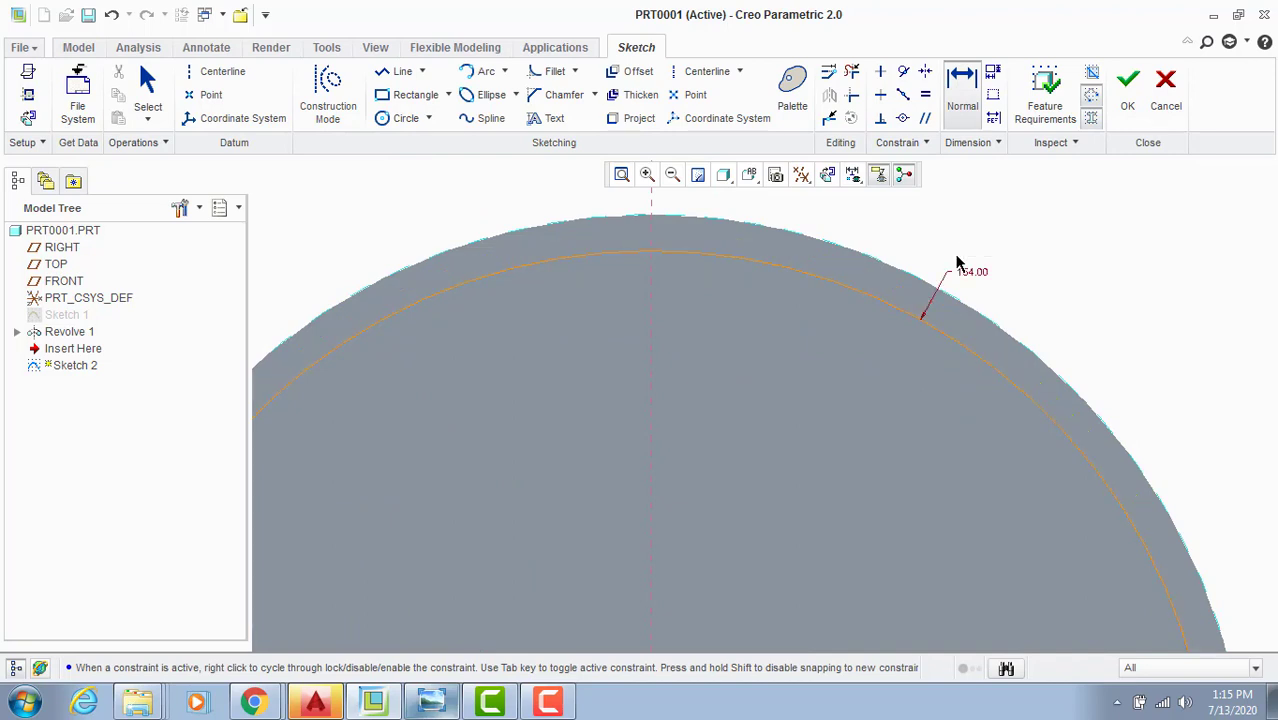
pyautogui.scroll(-5, 957, 263)
pyautogui.middleClick(1116, 258)
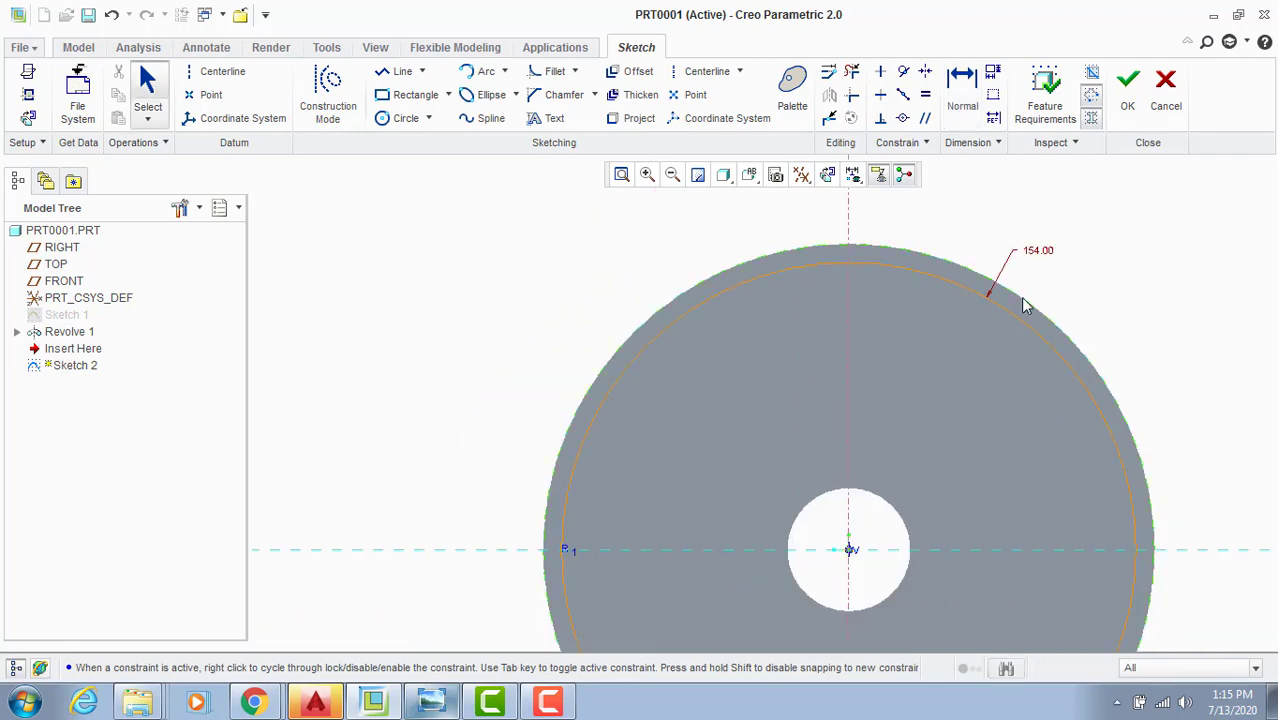
# Step: Finish the circle sketch on the rim's end face and clear the selection
pyautogui.click(1128, 88)
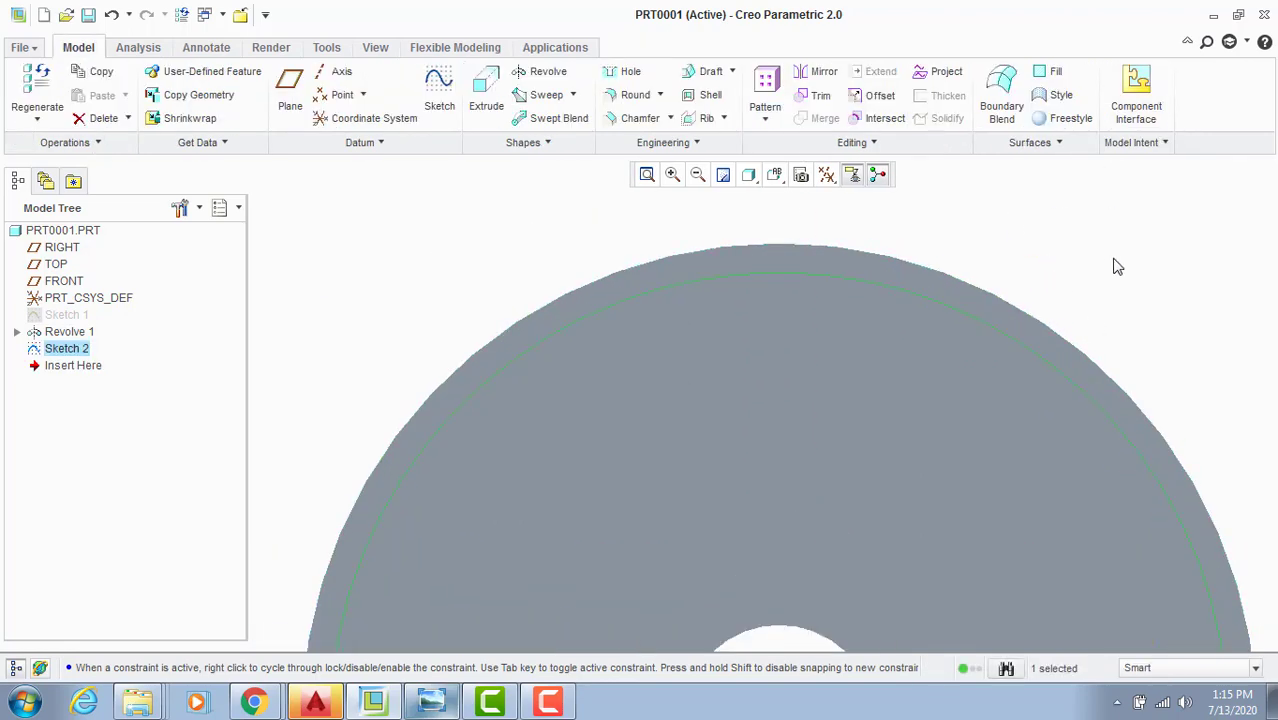
pyautogui.moveTo(1115, 266); pyautogui.dragTo(1141, 273, button='middle')
pyautogui.click(1141, 273)
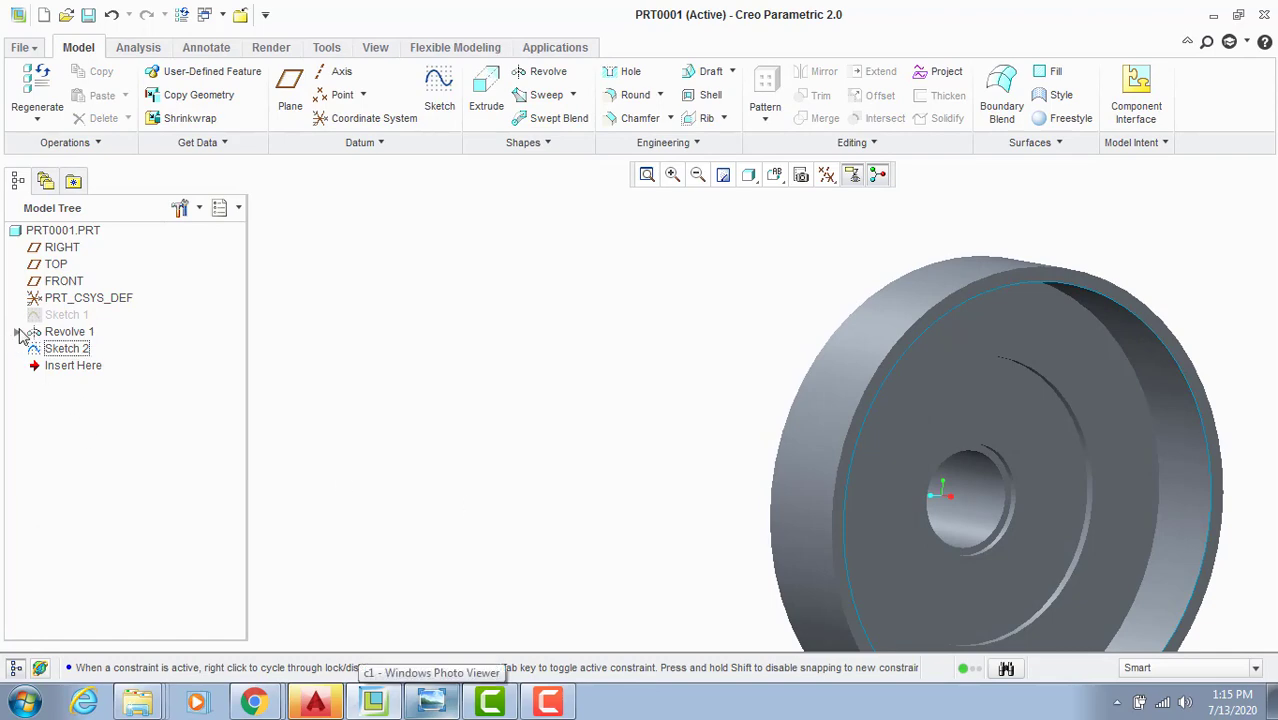
# Step: Reopen the revolve's section sketch for editing, orient it flat to the sketch plane and check the rim's inner diameter on the drawing
pyautogui.click(19, 332)
pyautogui.rightClick(74, 348)
pyautogui.click(124, 391)
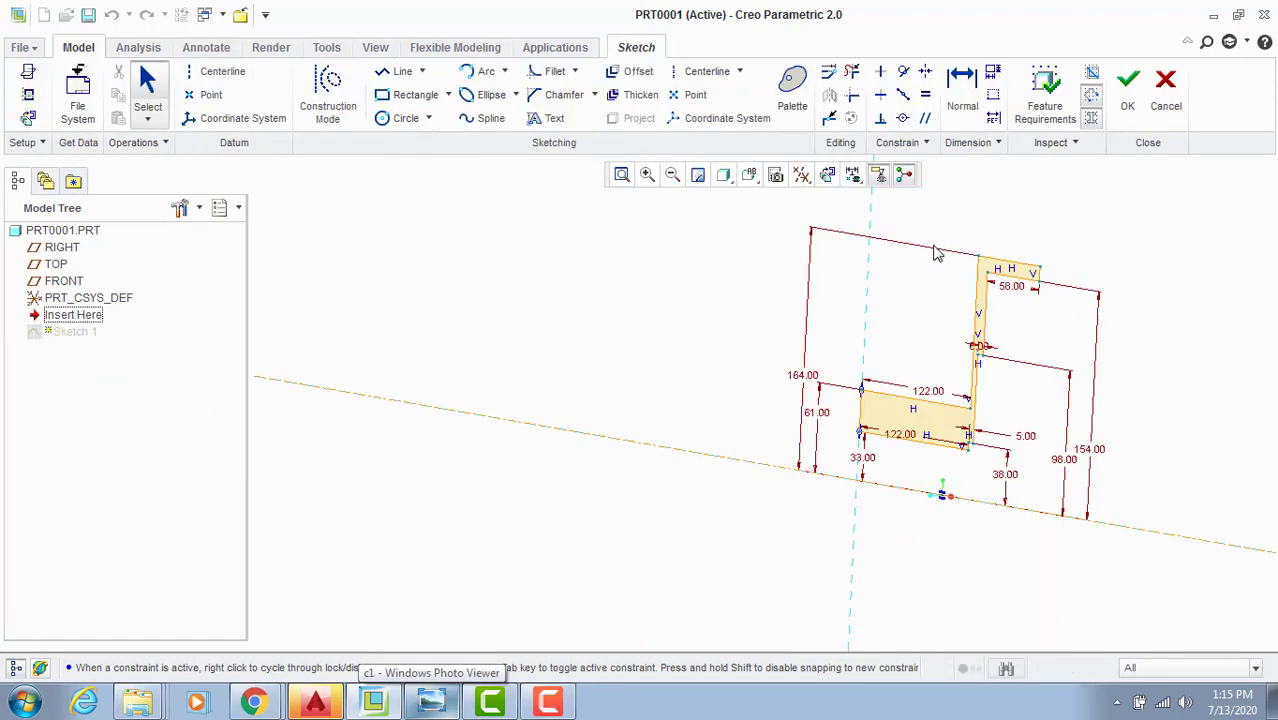
pyautogui.click(827, 174)
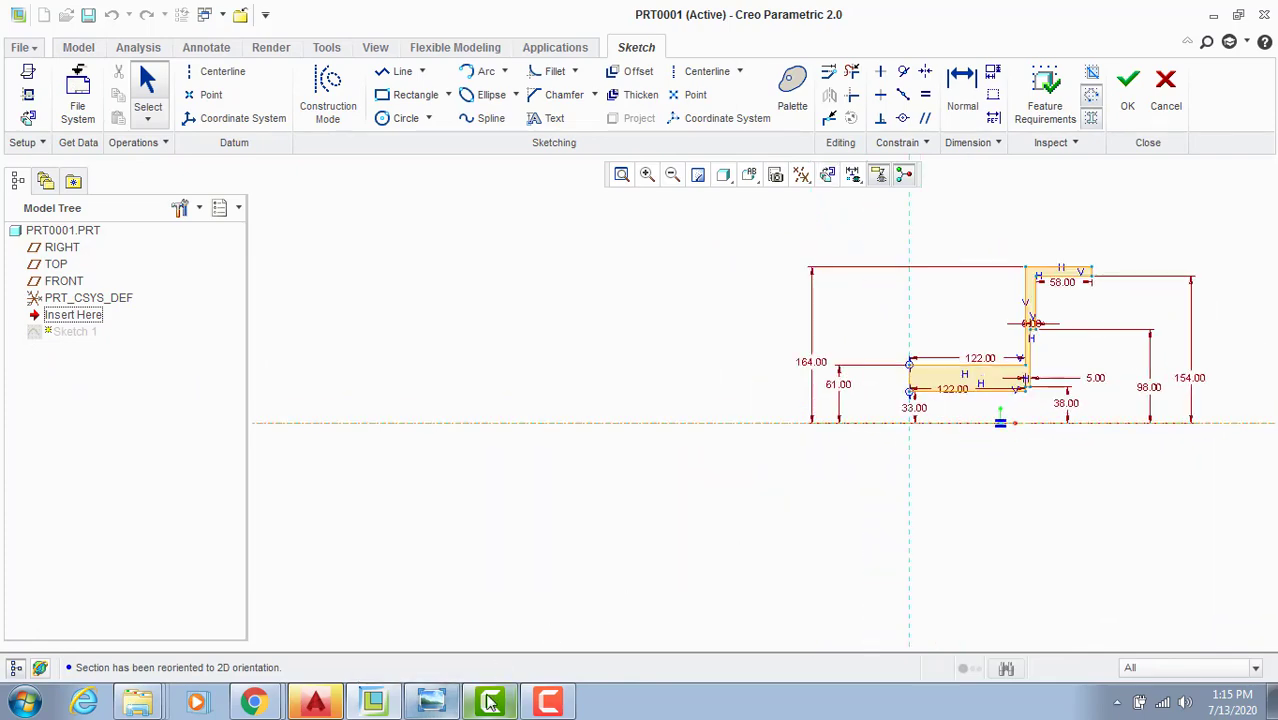
pyautogui.click(431, 702)
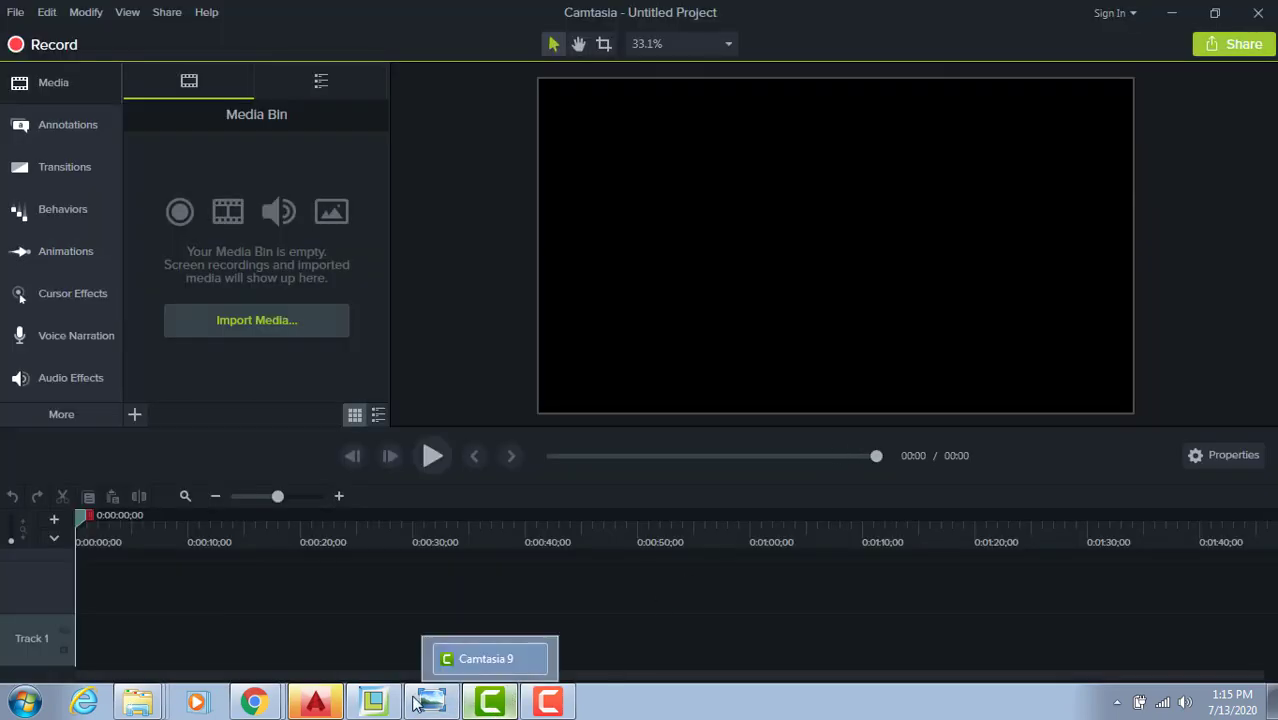
pyautogui.click(419, 700)
pyautogui.hotkey('alt', 'Tab')
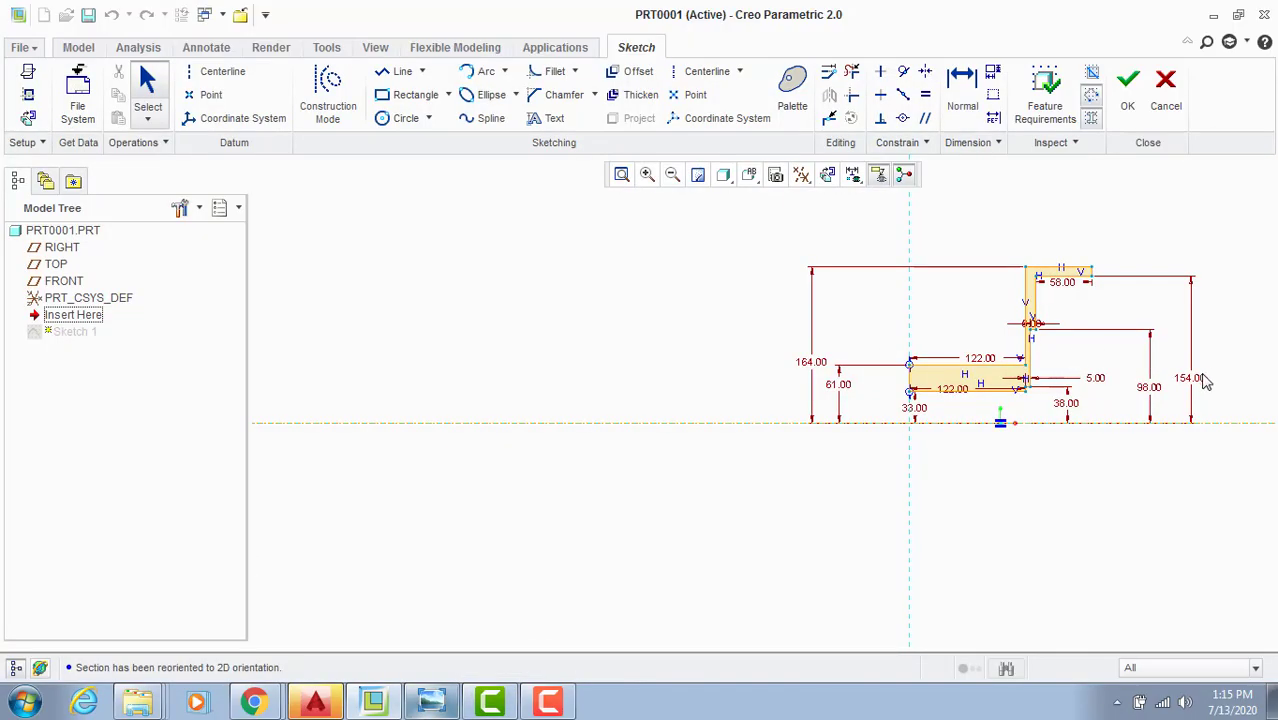
# Step: Set the height of the rim's inner edge above the axis to 288/2 and finish the section sketch
pyautogui.doubleClick(1200, 379)
pyautogui.write('288/2')
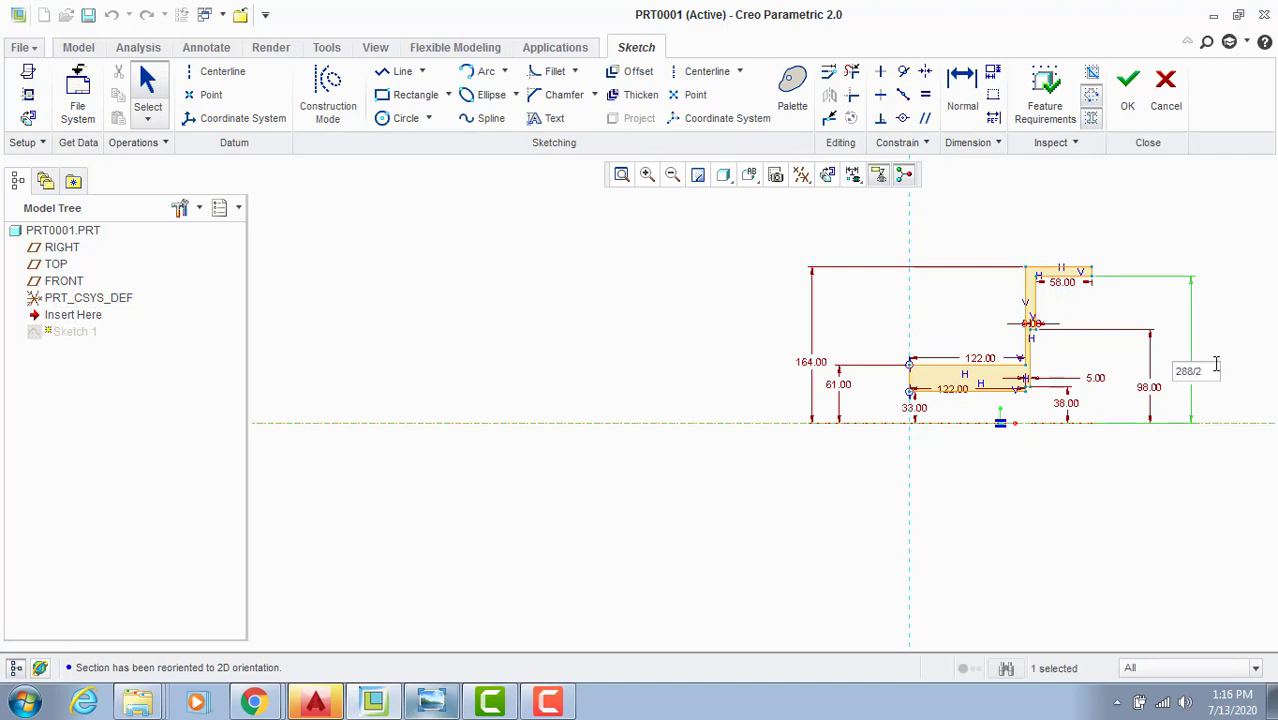
pyautogui.press('Return')
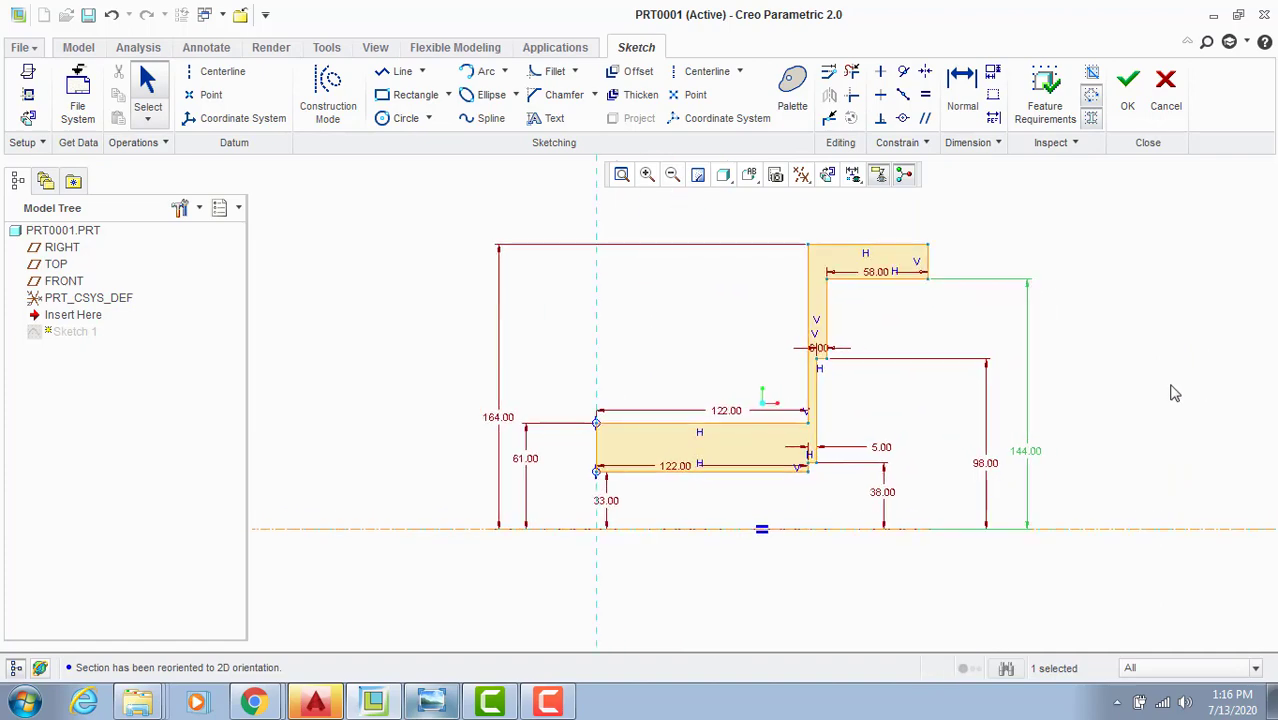
pyautogui.click(1149, 383)
pyautogui.click(1127, 84)
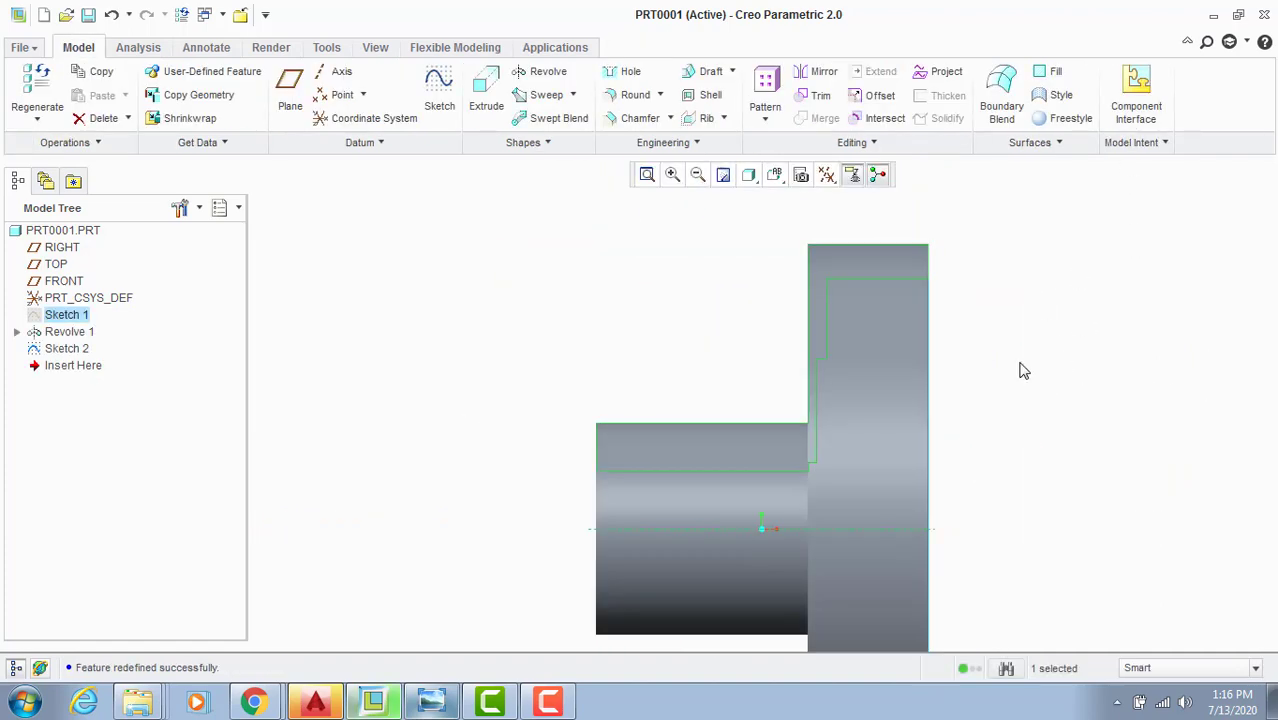
# Step: Reopen the rim face sketch and draw a vertical line about 65 long across both circles, about 47 left of the centreline
pyautogui.rightClick(70, 356)
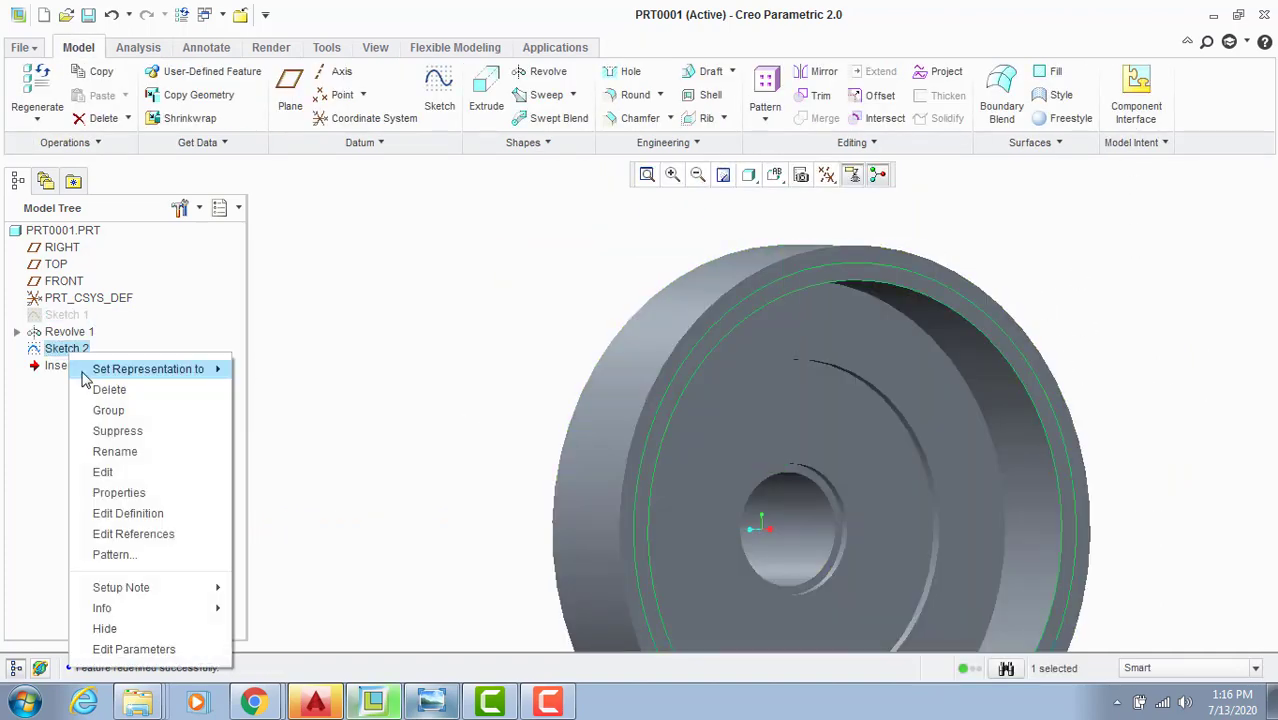
pyautogui.click(128, 513)
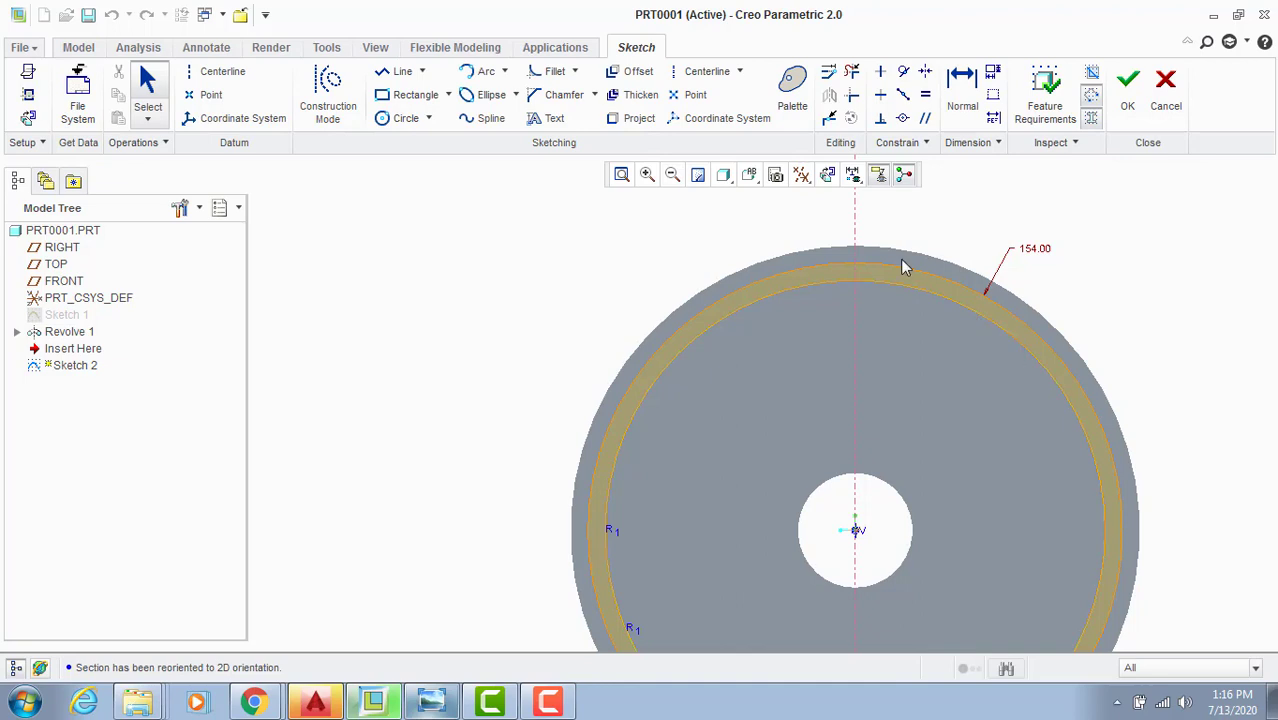
pyautogui.click(398, 72)
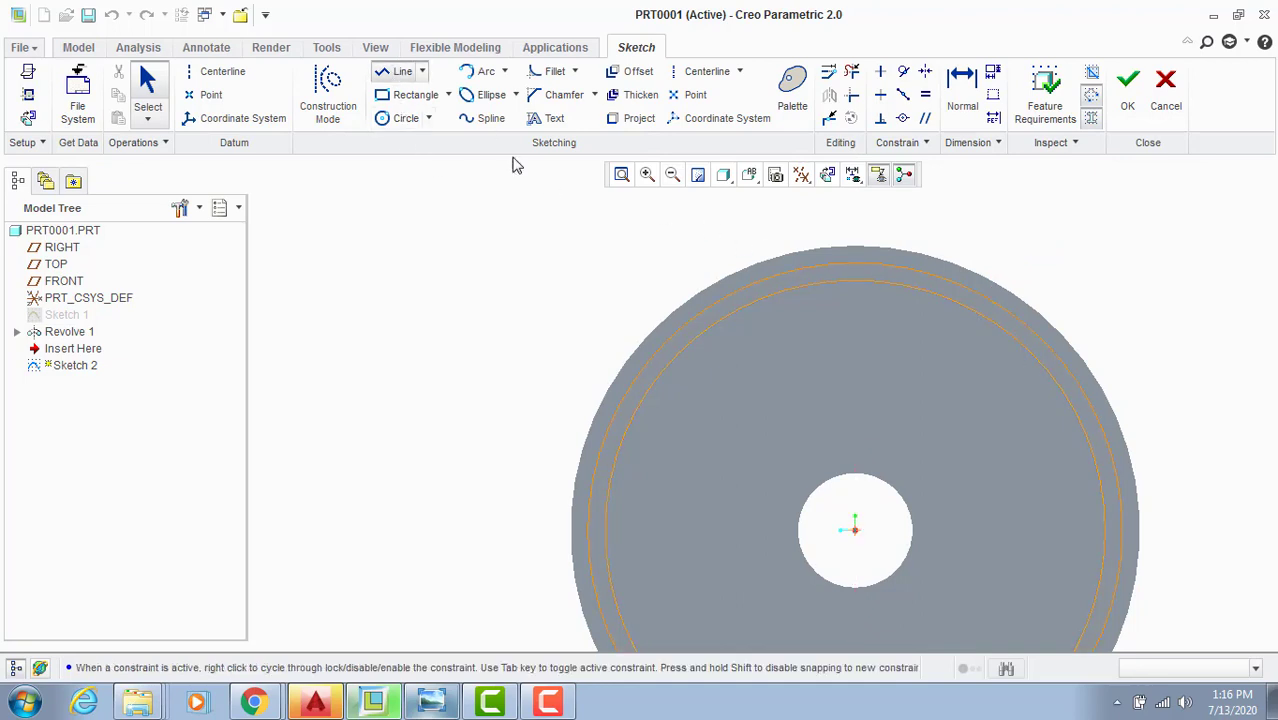
pyautogui.click(772, 226)
pyautogui.middleClick(690, 231)
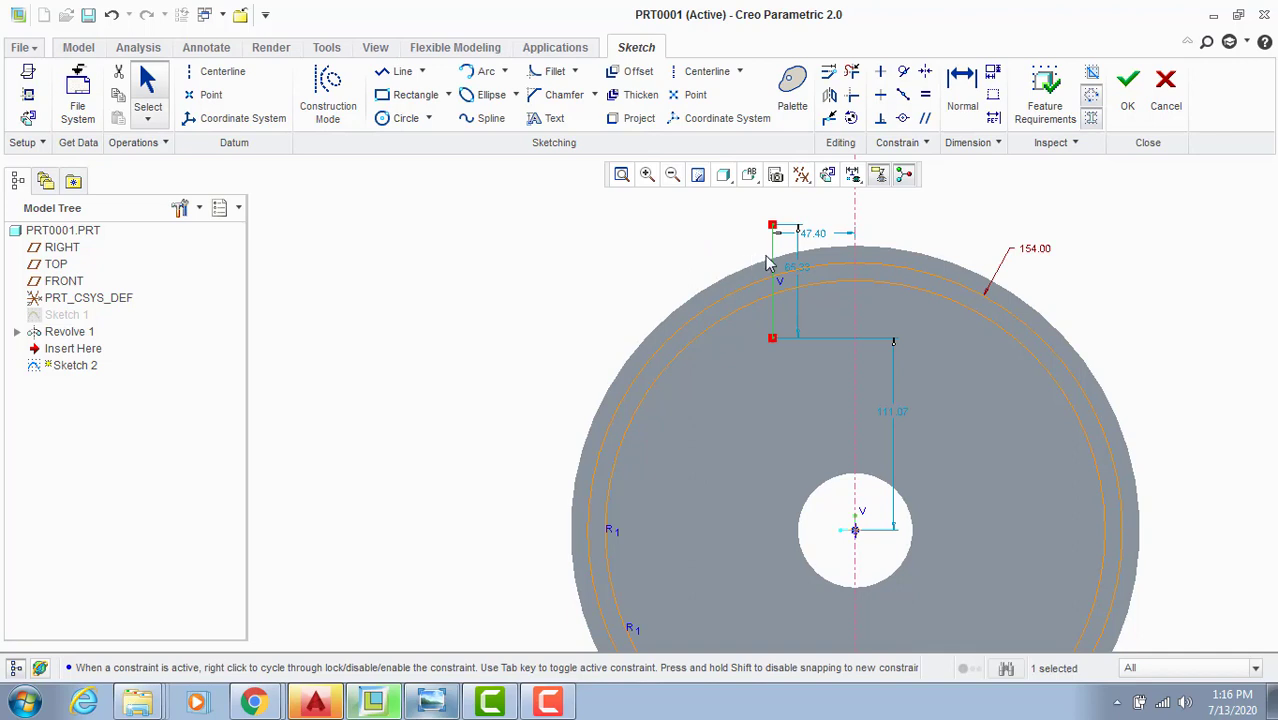
# Step: Mirror the vertical line about the vertical centreline and dimension the distance between the two lines as 80
pyautogui.click(829, 95)
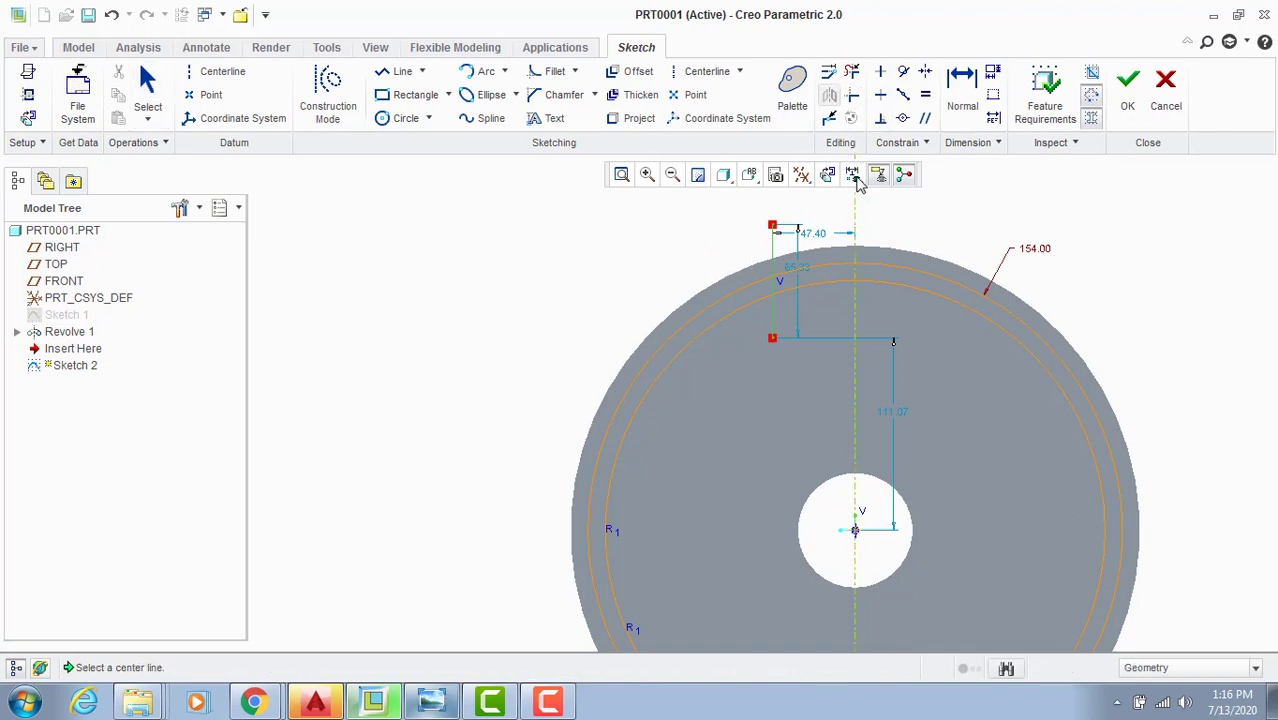
pyautogui.click(856, 215)
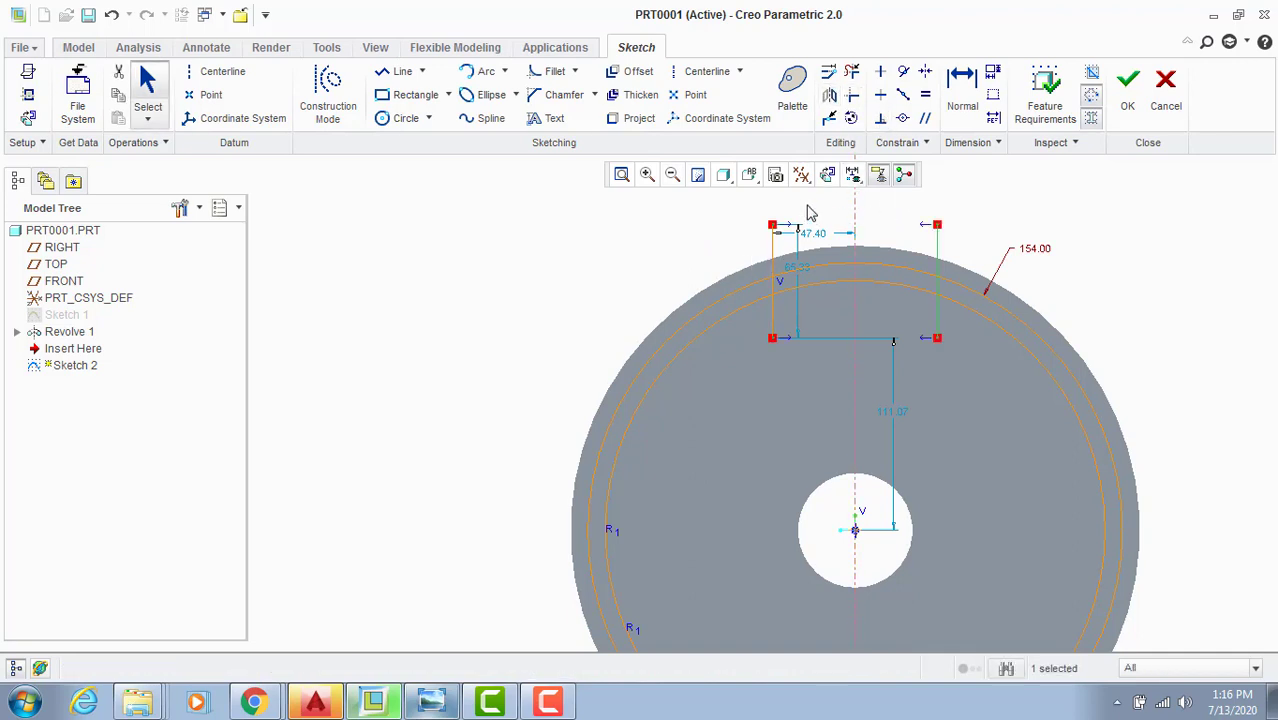
pyautogui.click(962, 88)
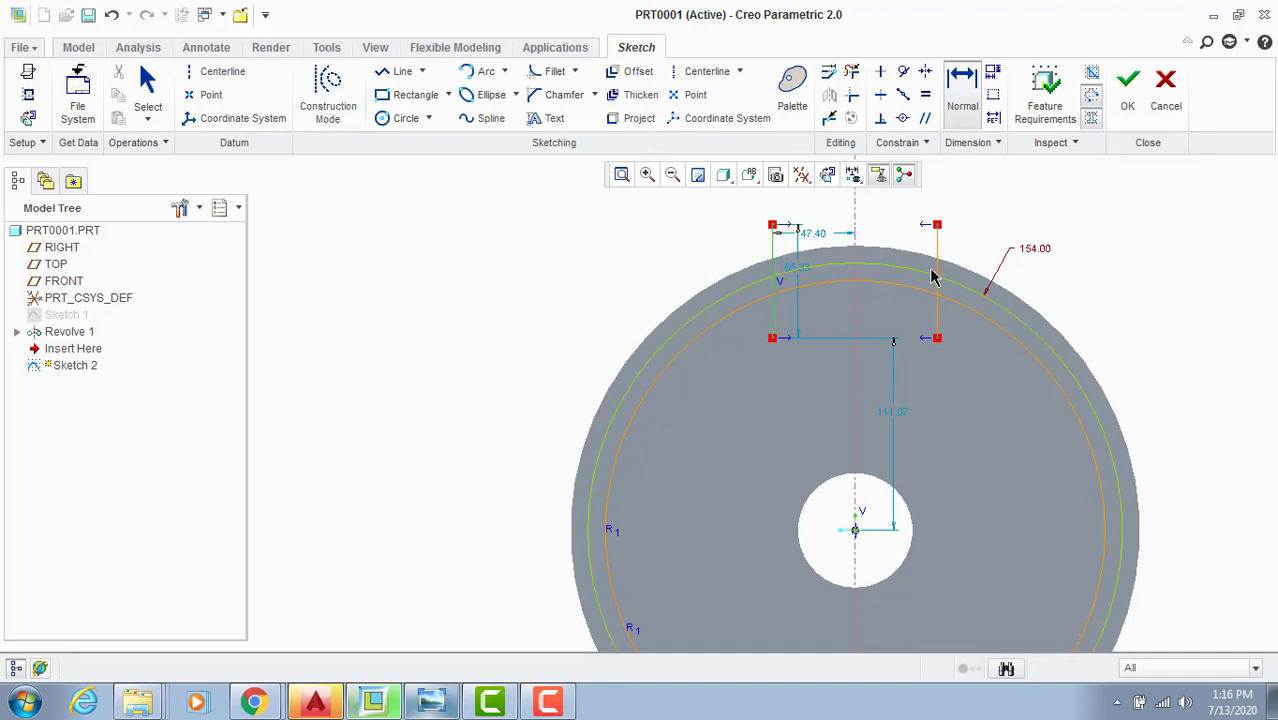
pyautogui.click(900, 224)
pyautogui.middleClick(885, 233)
pyautogui.write('8')
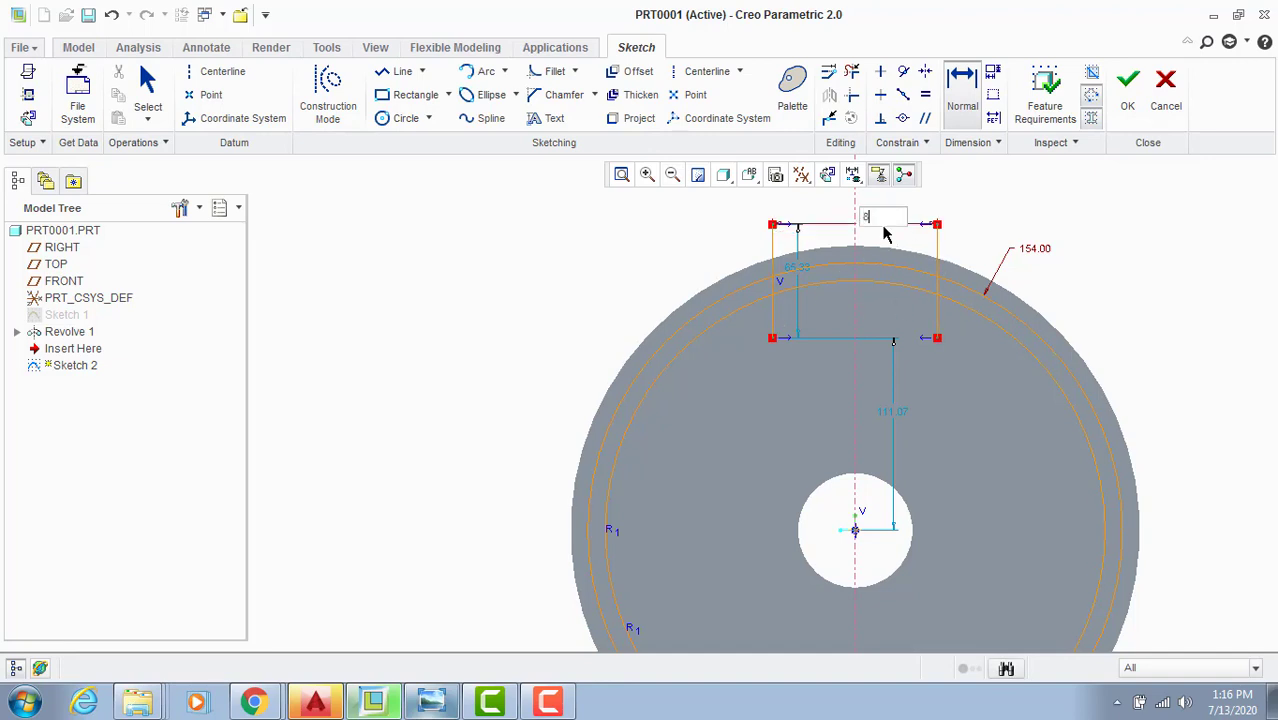
pyautogui.write('0')
pyautogui.press('Return')
pyautogui.middleClick(1015, 240)
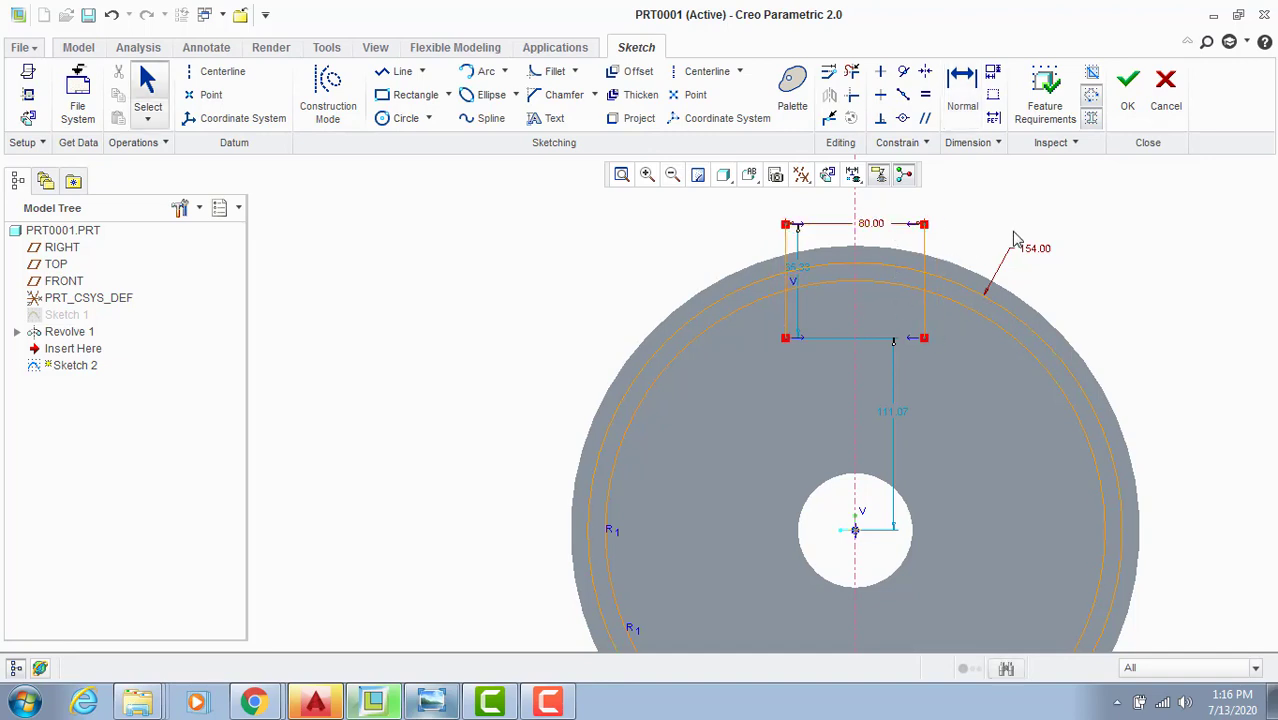
# Step: Trim the circles and vertical lines down to a closed arc-shaped segment at the top of the rim and finish the sketch
pyautogui.click(851, 71)
pyautogui.scroll(-4, 805, 250)
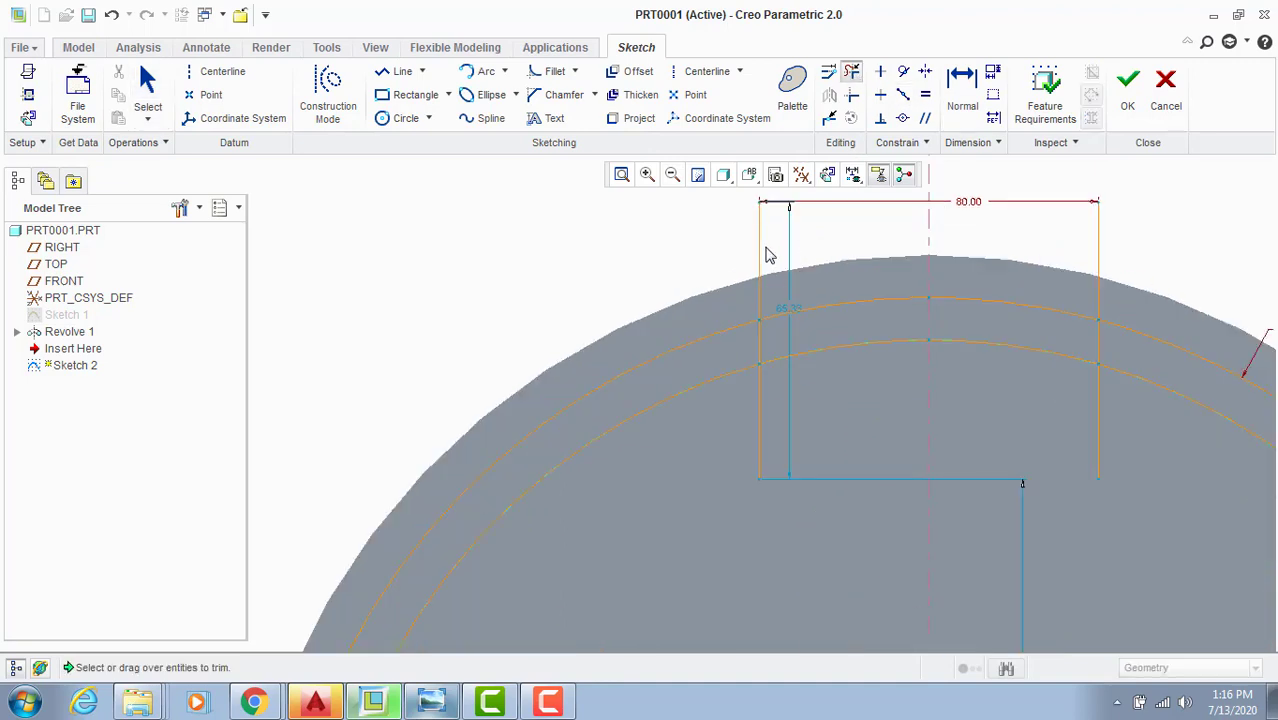
pyautogui.moveTo(765, 255)
pyautogui.mouseDown()
pyautogui.moveTo(703, 332)
pyautogui.moveTo(705, 408)
pyautogui.mouseUp()
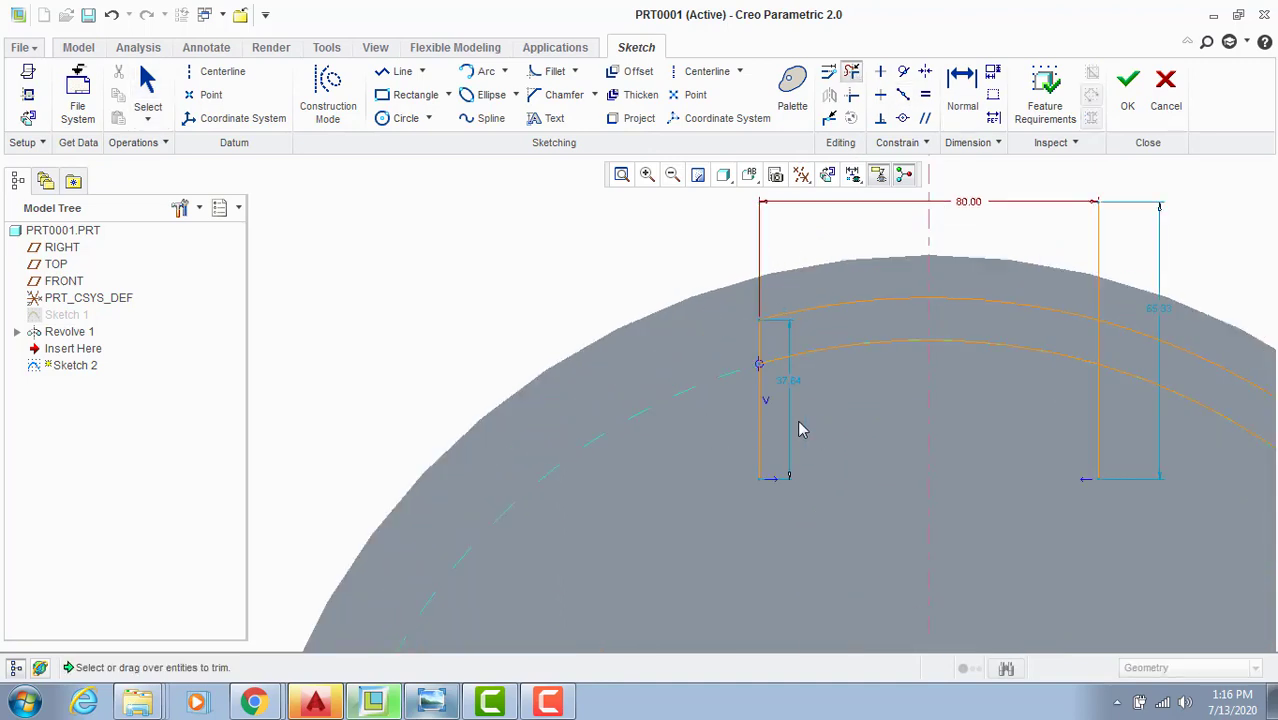
pyautogui.scroll(2, 836, 445)
pyautogui.scroll(-3, 1078, 374)
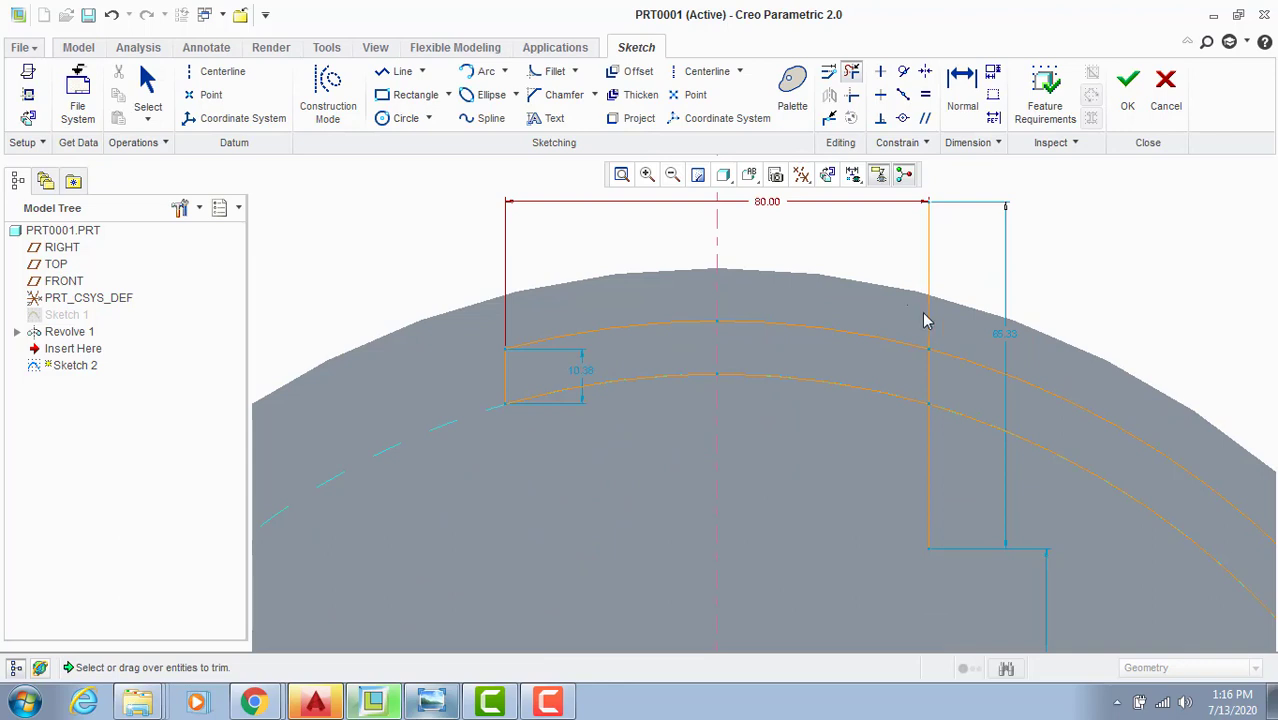
pyautogui.click(926, 319)
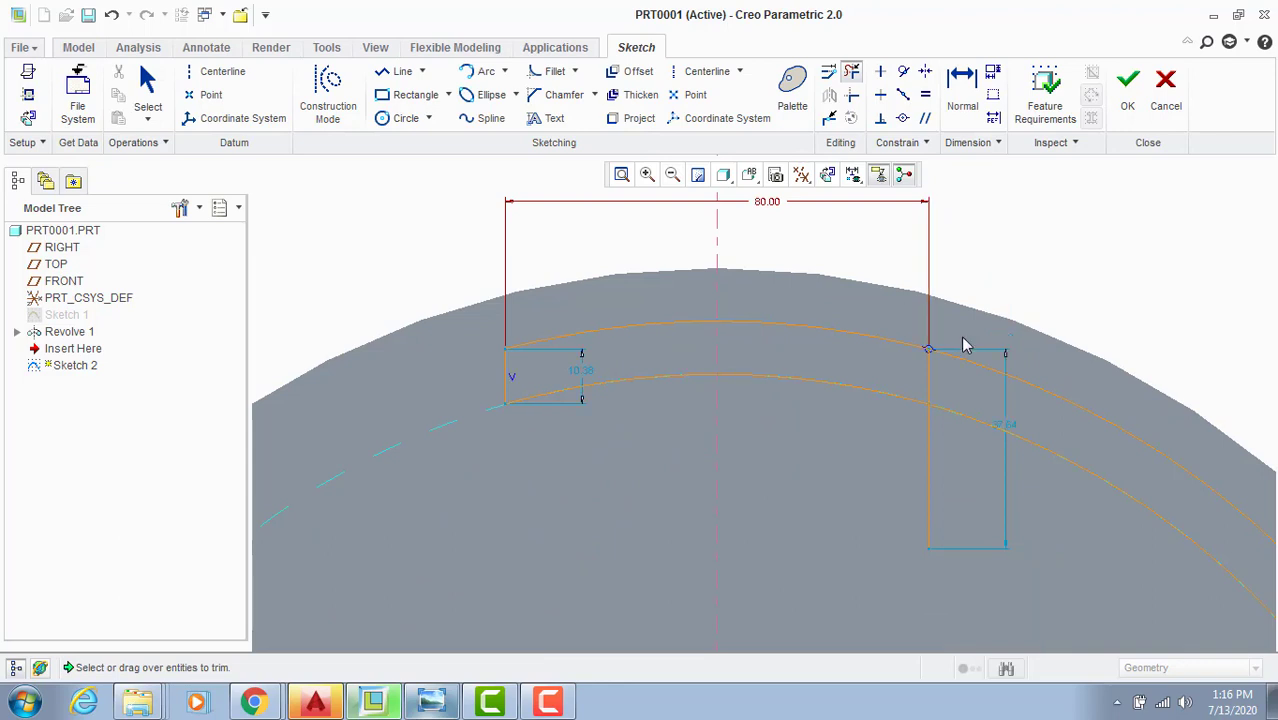
pyautogui.click(928, 440)
pyautogui.middleClick(920, 437)
pyautogui.scroll(4, 875, 430)
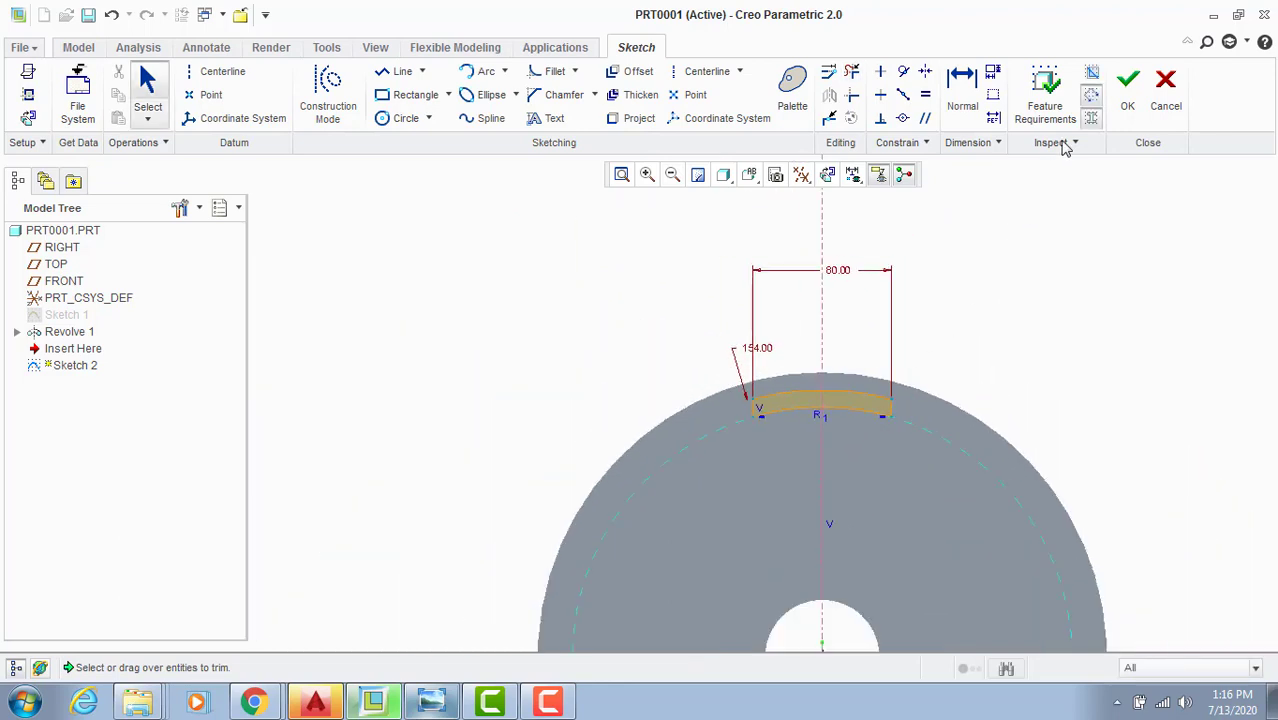
pyautogui.click(1127, 88)
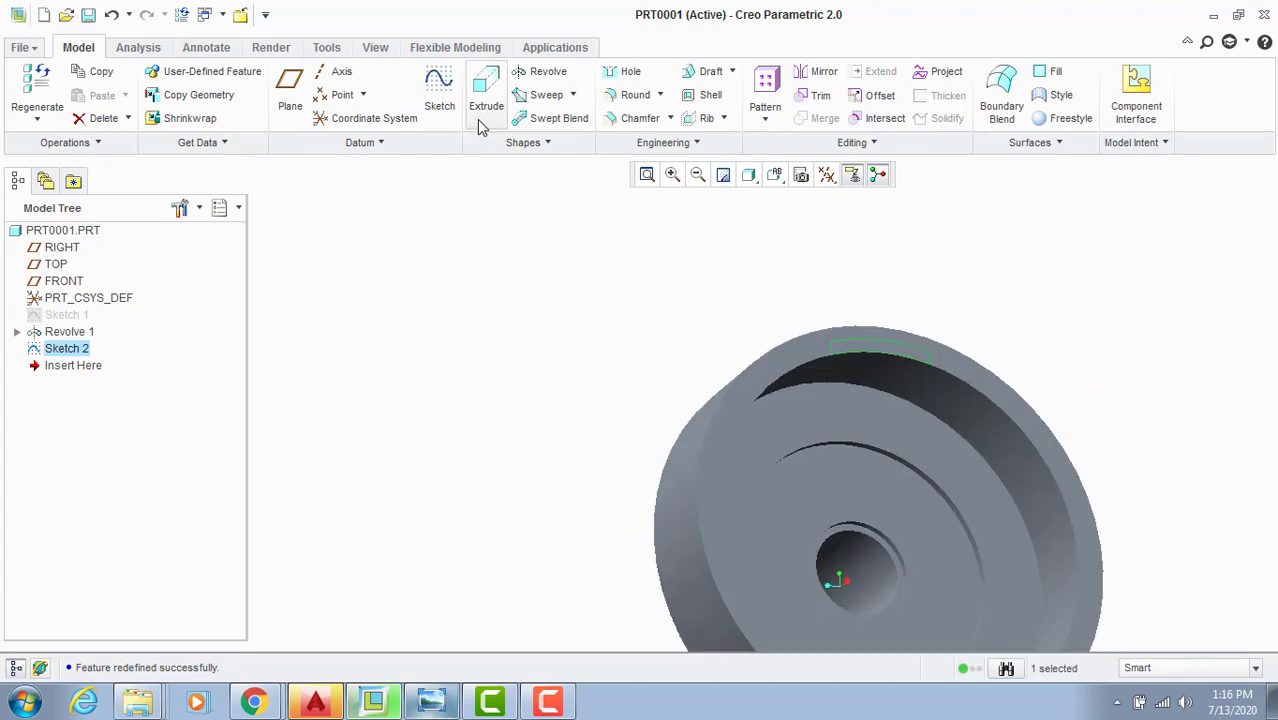
# Step: Extrude the arc segment as a material-removing cut into the rim's inner wall with reversed direction and a depth of 58, checking the drawing
pyautogui.click(480, 122)
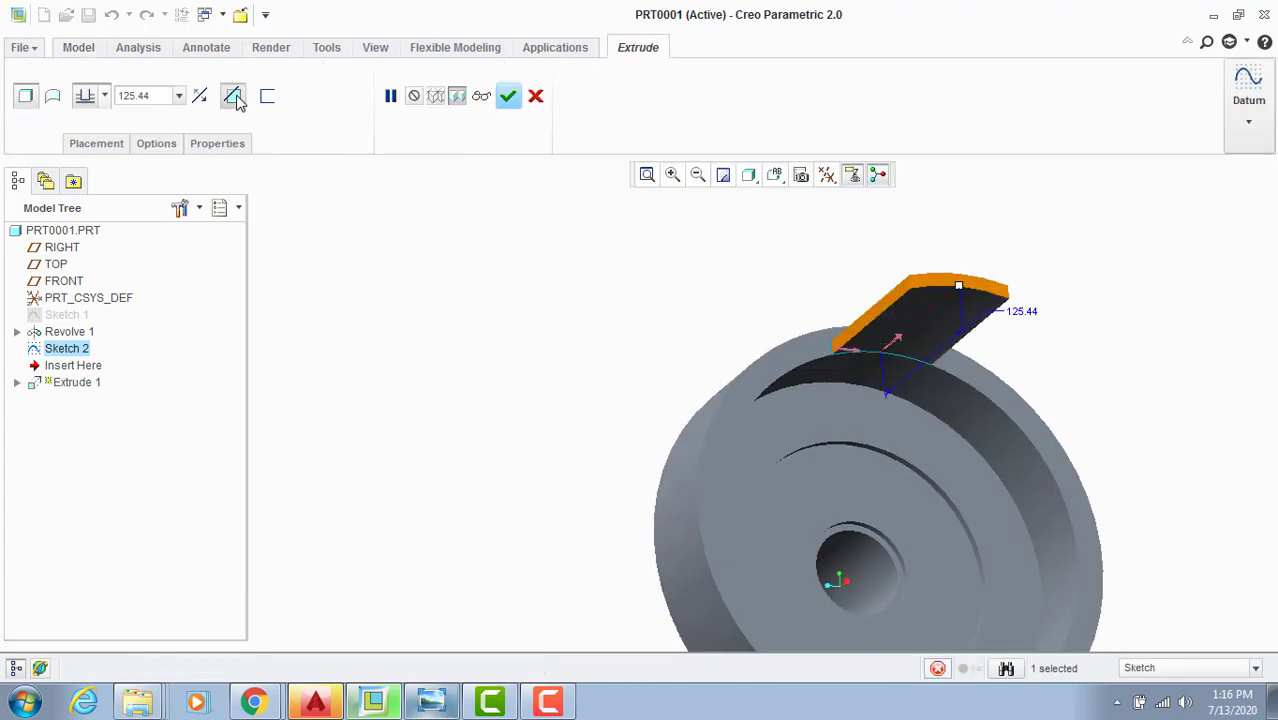
pyautogui.click(233, 96)
pyautogui.click(201, 97)
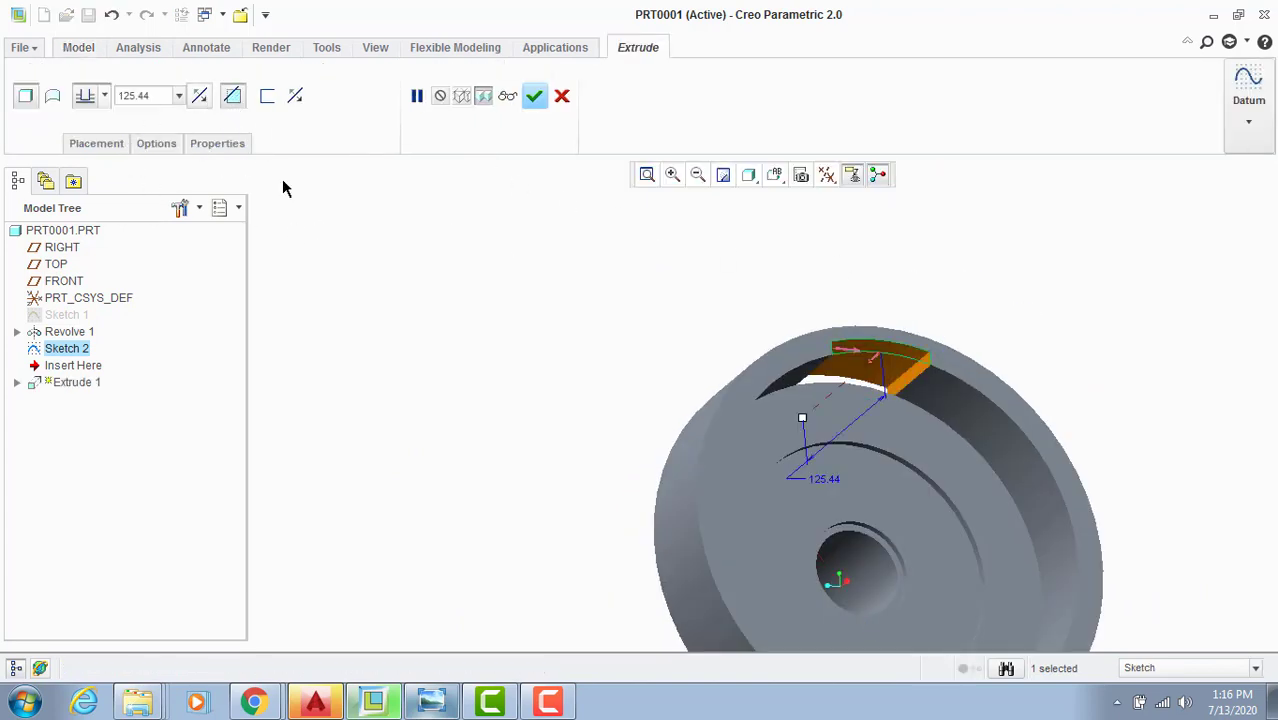
pyautogui.scroll(-2, 637, 261)
pyautogui.moveTo(397, 219); pyautogui.dragTo(502, 183, button='middle')
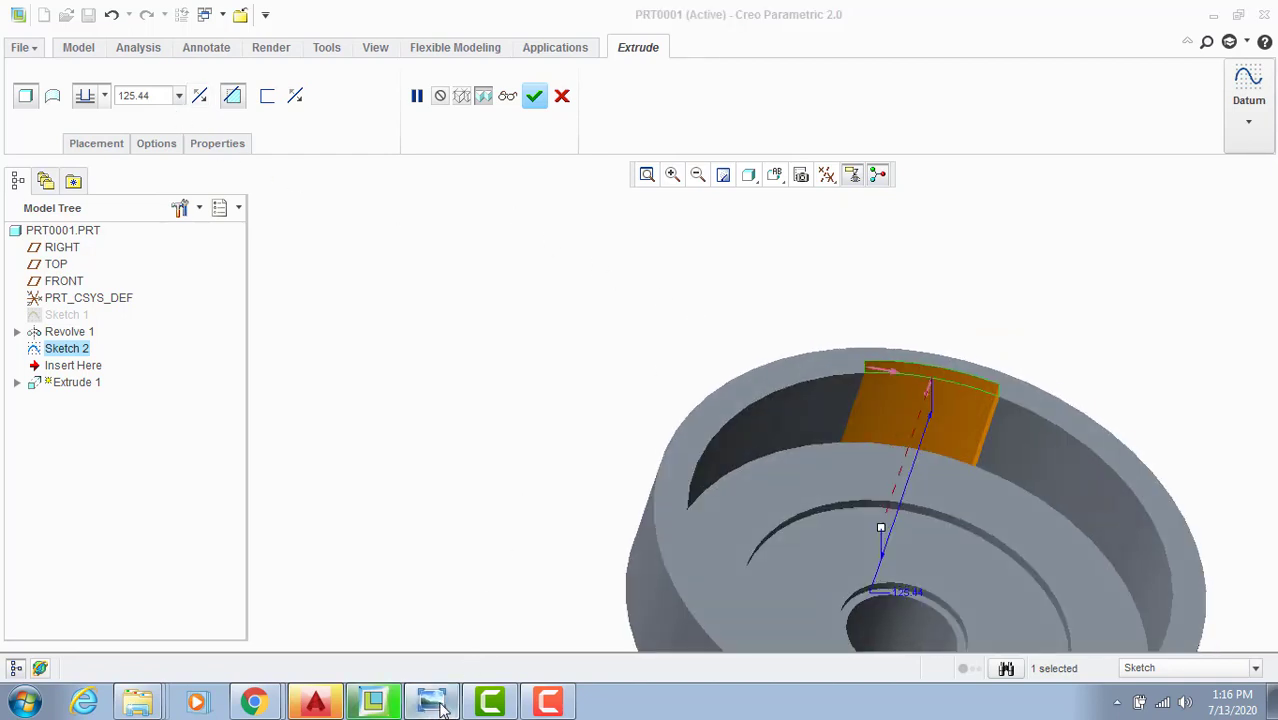
pyautogui.click(436, 704)
pyautogui.click(438, 704)
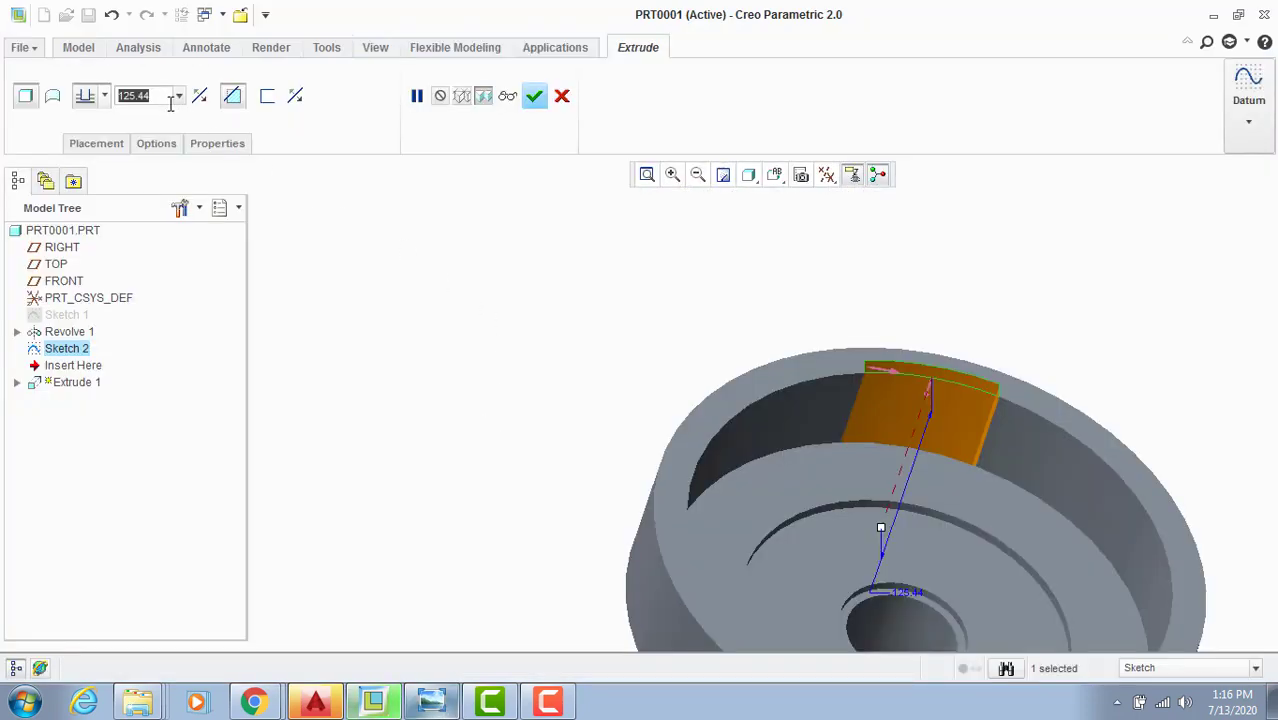
pyautogui.write('58')
pyautogui.press('Return')
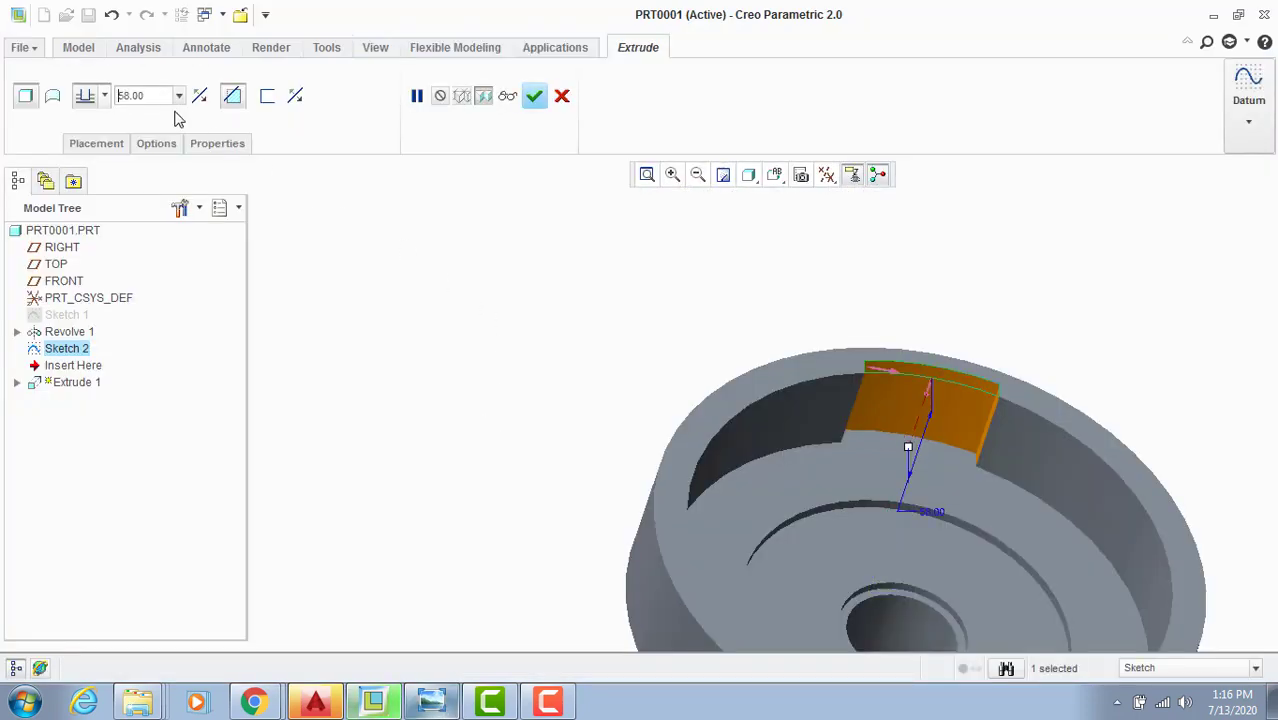
pyautogui.click(537, 95)
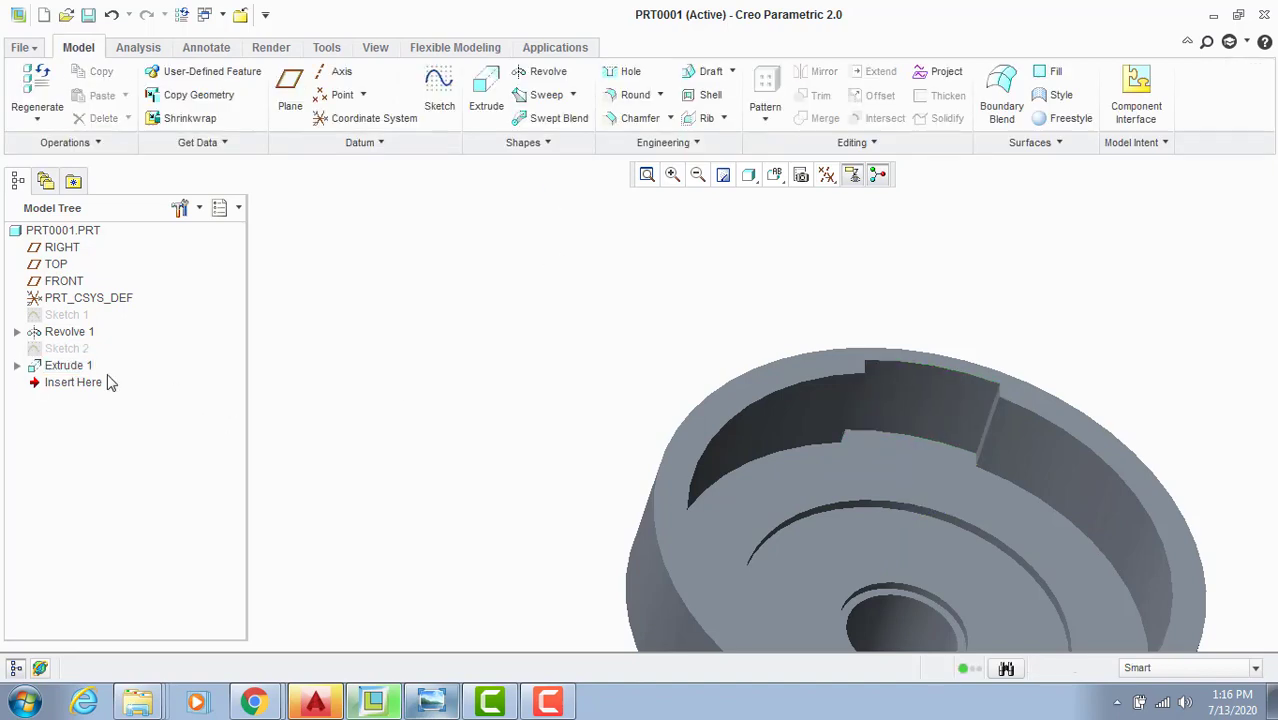
# Step: Start a pattern of the extruded rim recess and set the pattern type to Axis
pyautogui.click(70, 365)
pyautogui.scroll(-3, 490, 314)
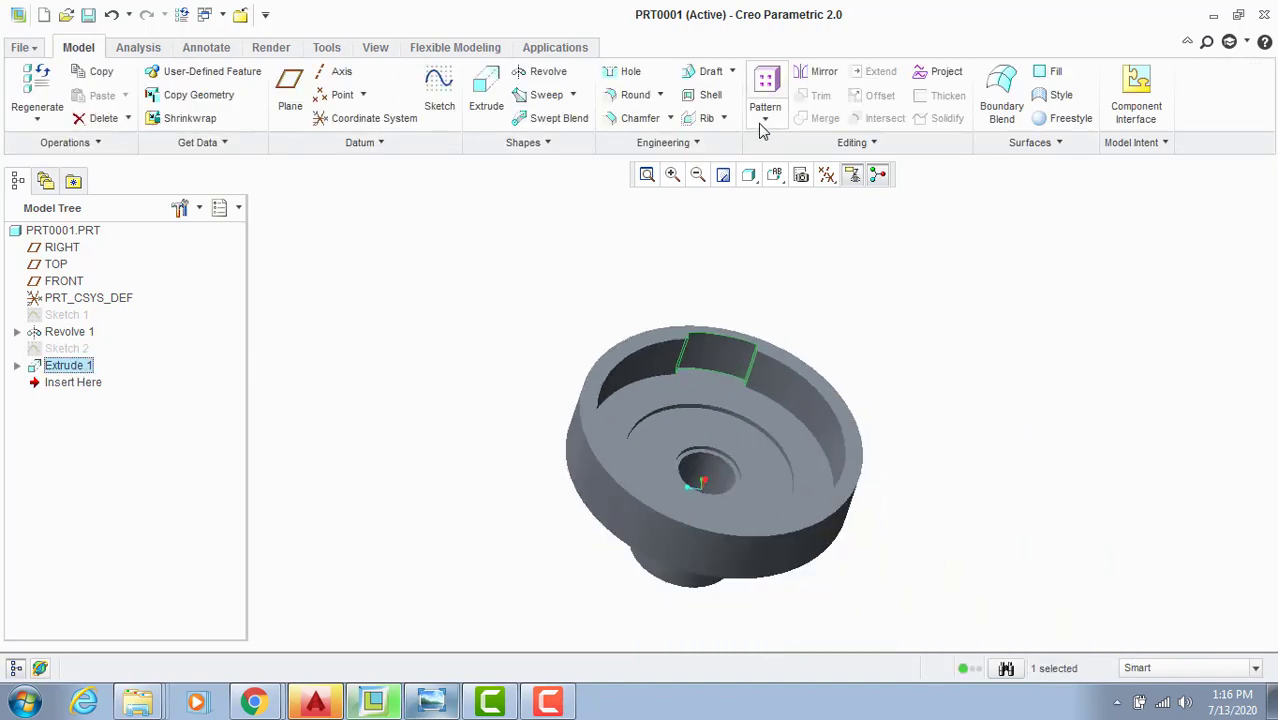
pyautogui.click(765, 120)
pyautogui.click(775, 146)
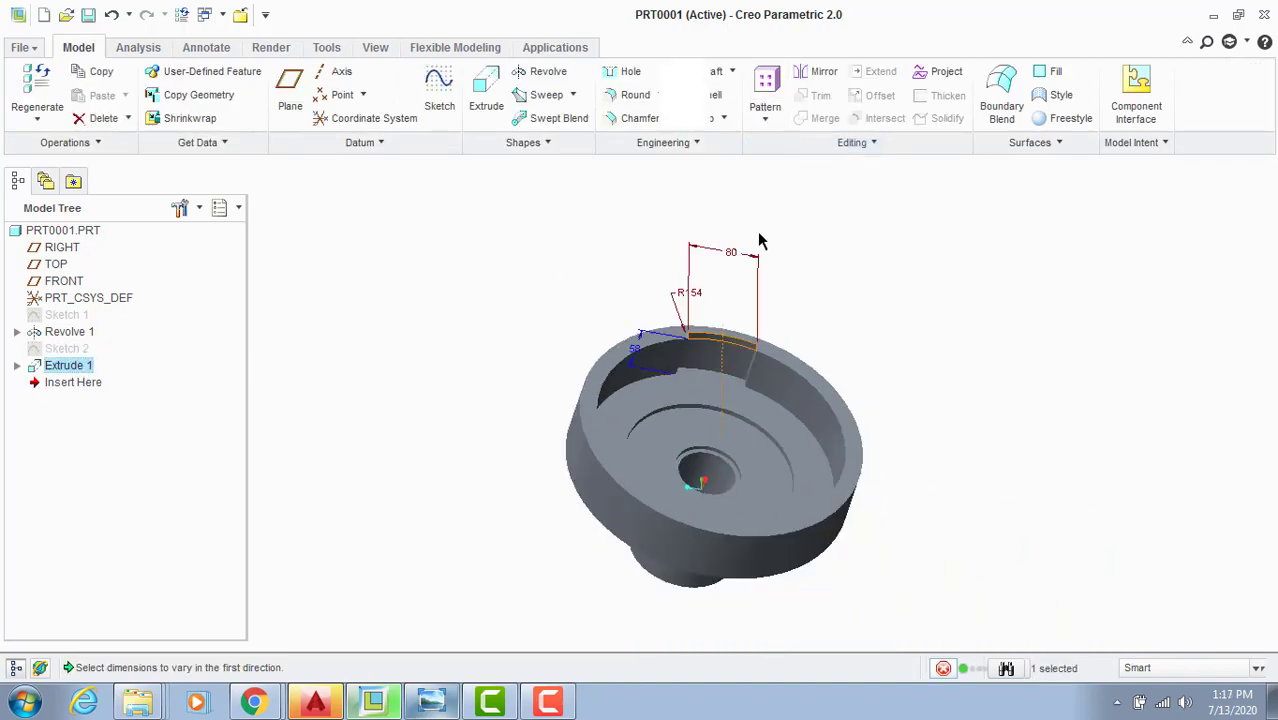
pyautogui.click(82, 95)
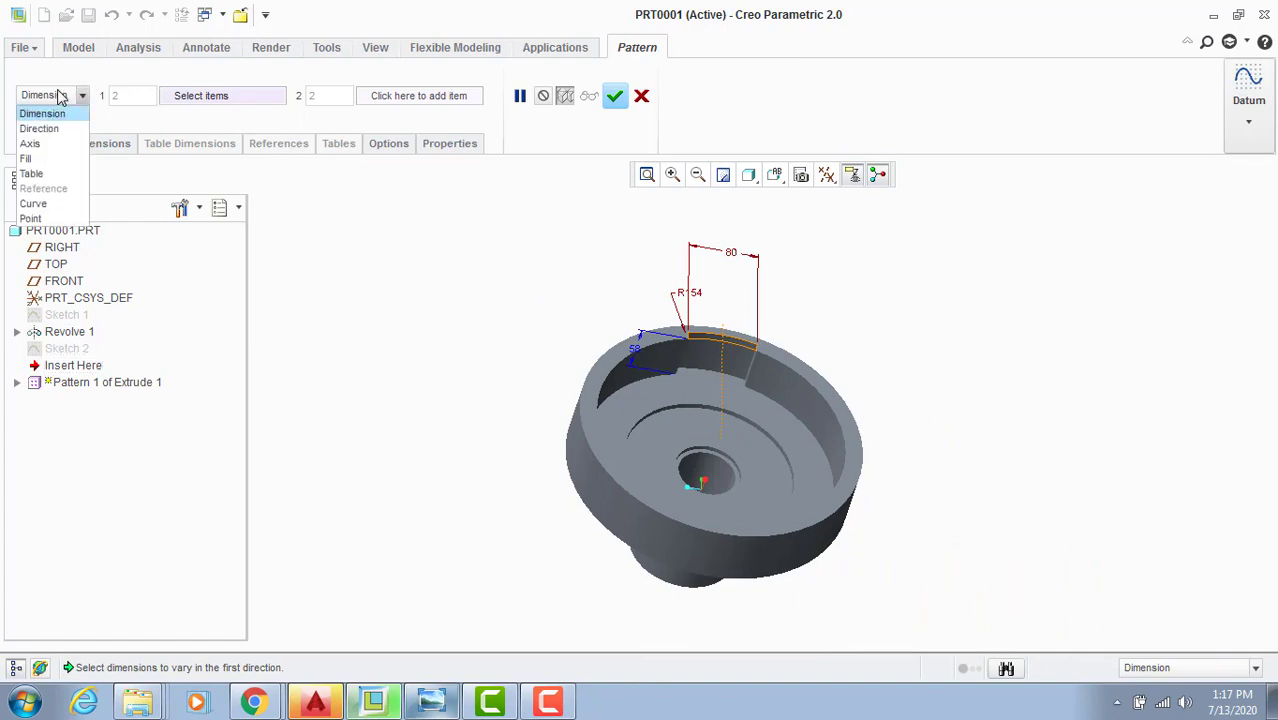
pyautogui.click(42, 139)
# Step: Turn on the coordinate system display and choose the coordinate system axis running along the hub as the pattern centre
pyautogui.scroll(-3, 724, 456)
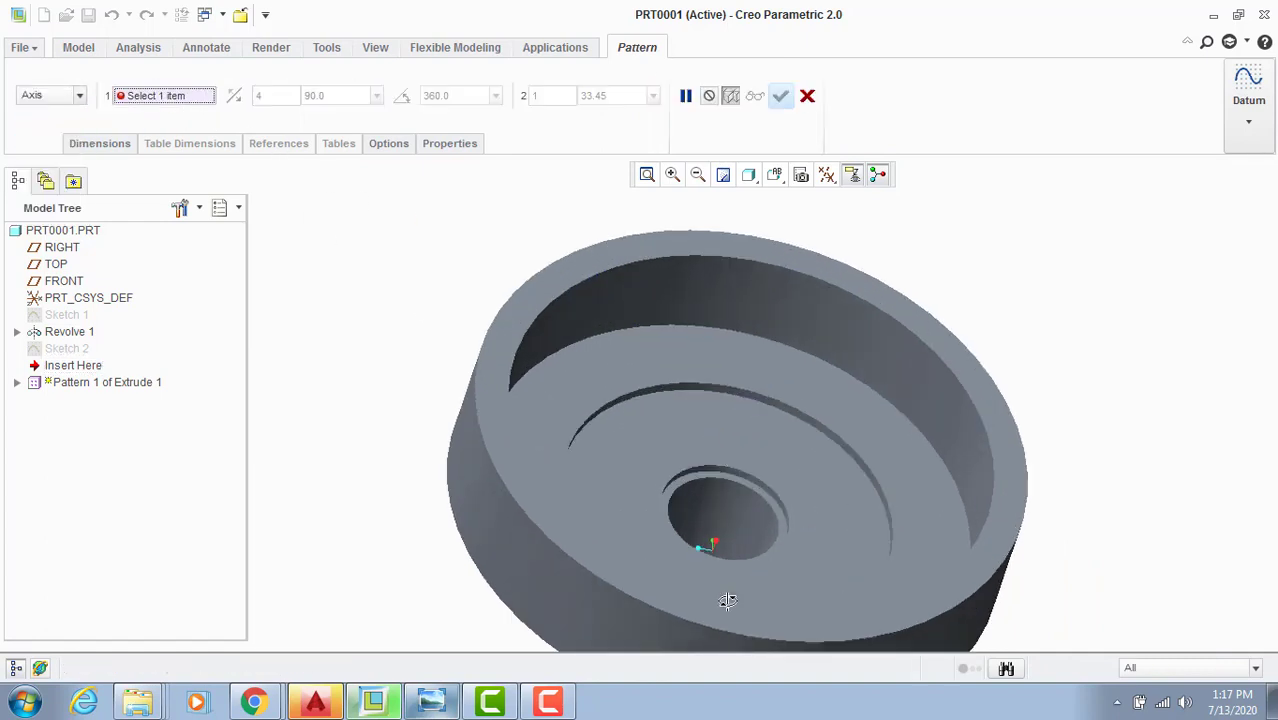
pyautogui.moveTo(728, 601); pyautogui.dragTo(806, 552, button='middle')
pyautogui.scroll(3, 769, 548)
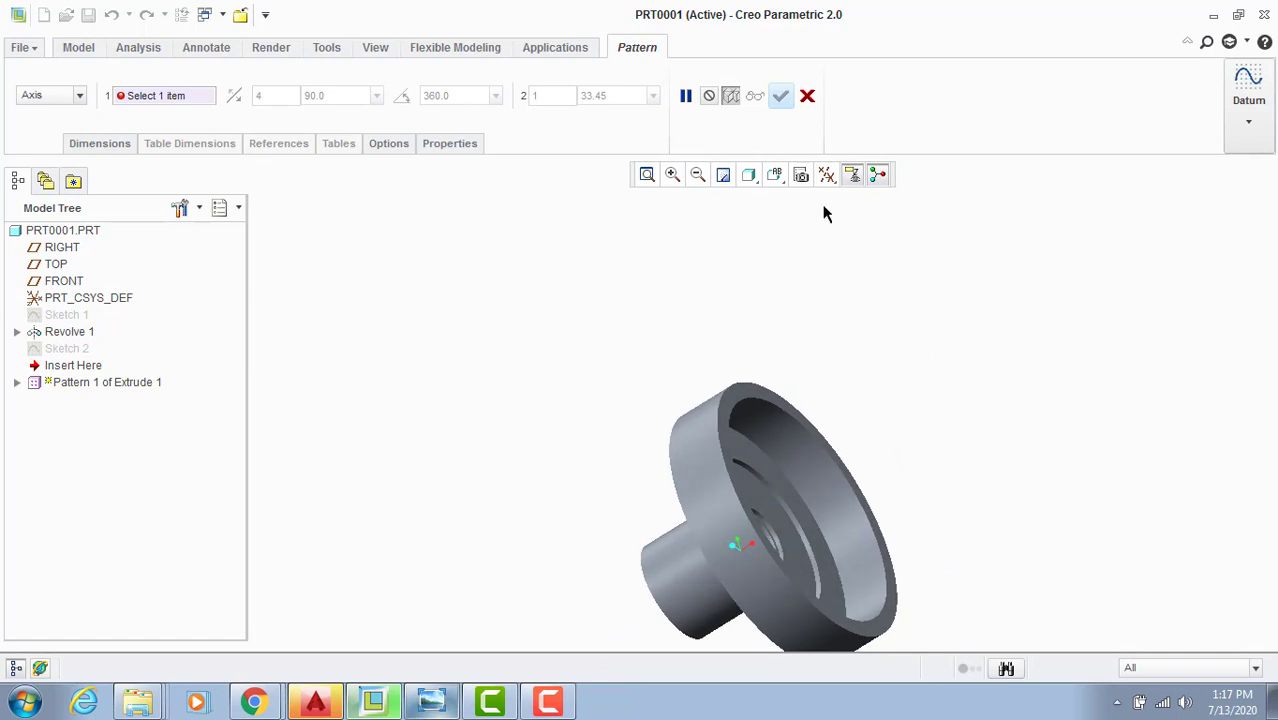
pyautogui.click(826, 175)
pyautogui.click(858, 279)
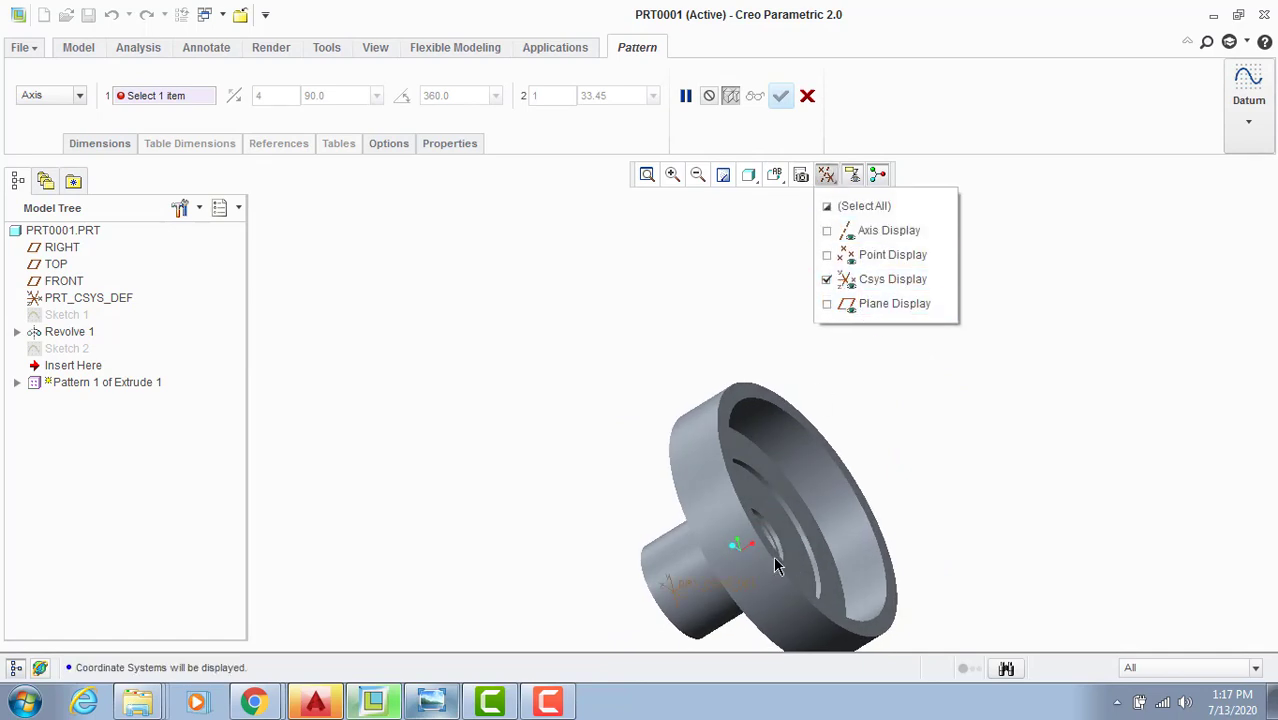
pyautogui.click(679, 592)
pyautogui.click(684, 581)
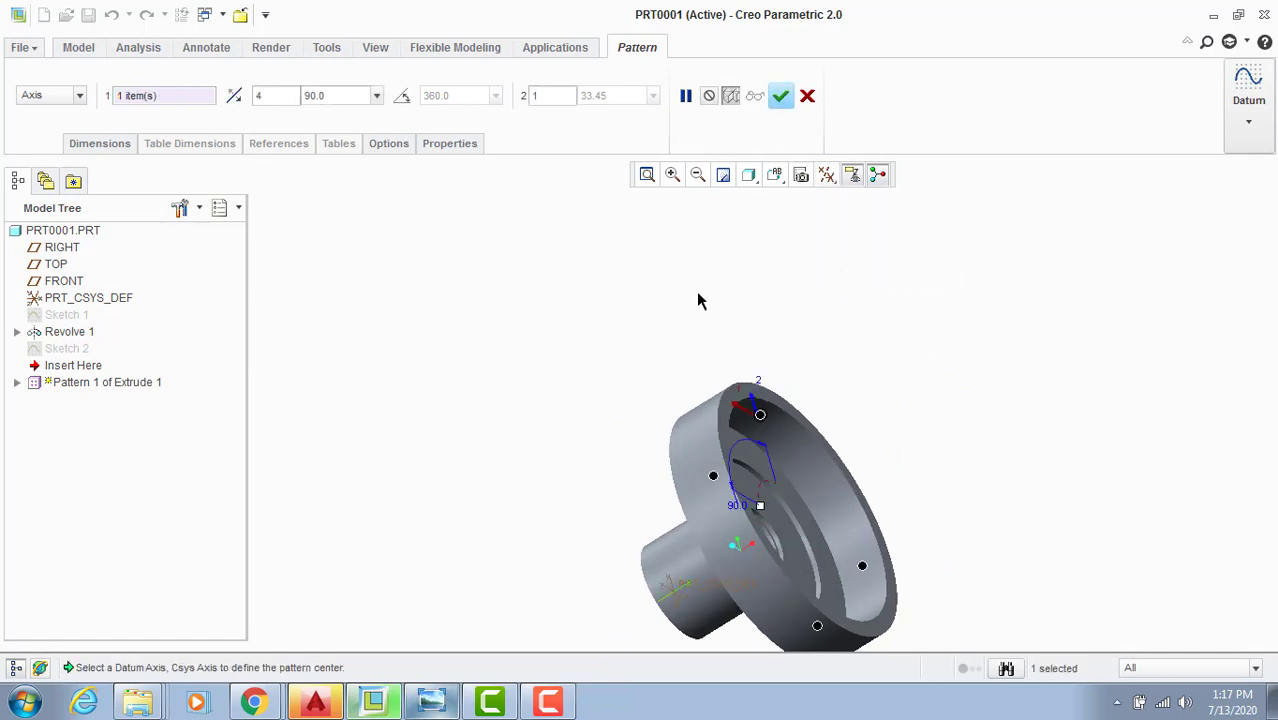
# Step: Pattern the rim recess as 6 members spread over a full 360-degree extent and complete the pattern
pyautogui.click(401, 95)
pyautogui.moveTo(275, 96); pyautogui.dragTo(240, 97)
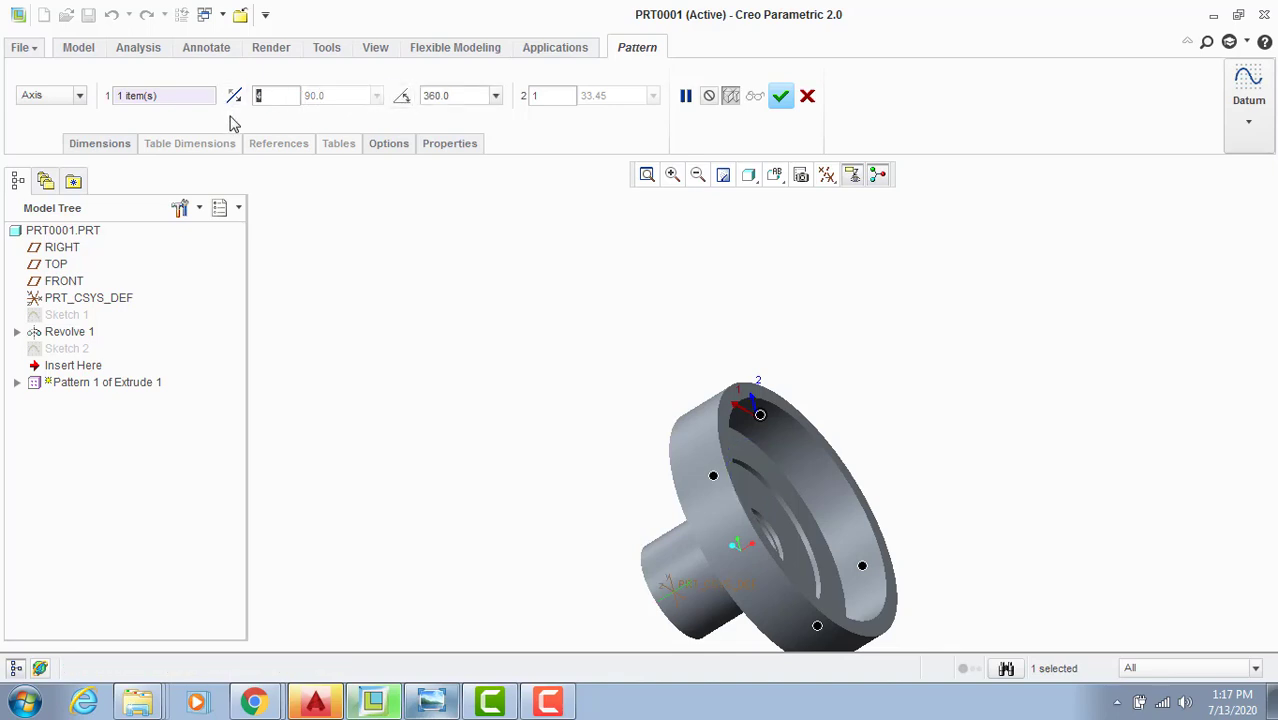
pyautogui.write('6')
pyautogui.click(781, 96)
pyautogui.moveTo(787, 311); pyautogui.dragTo(767, 372, button='middle')
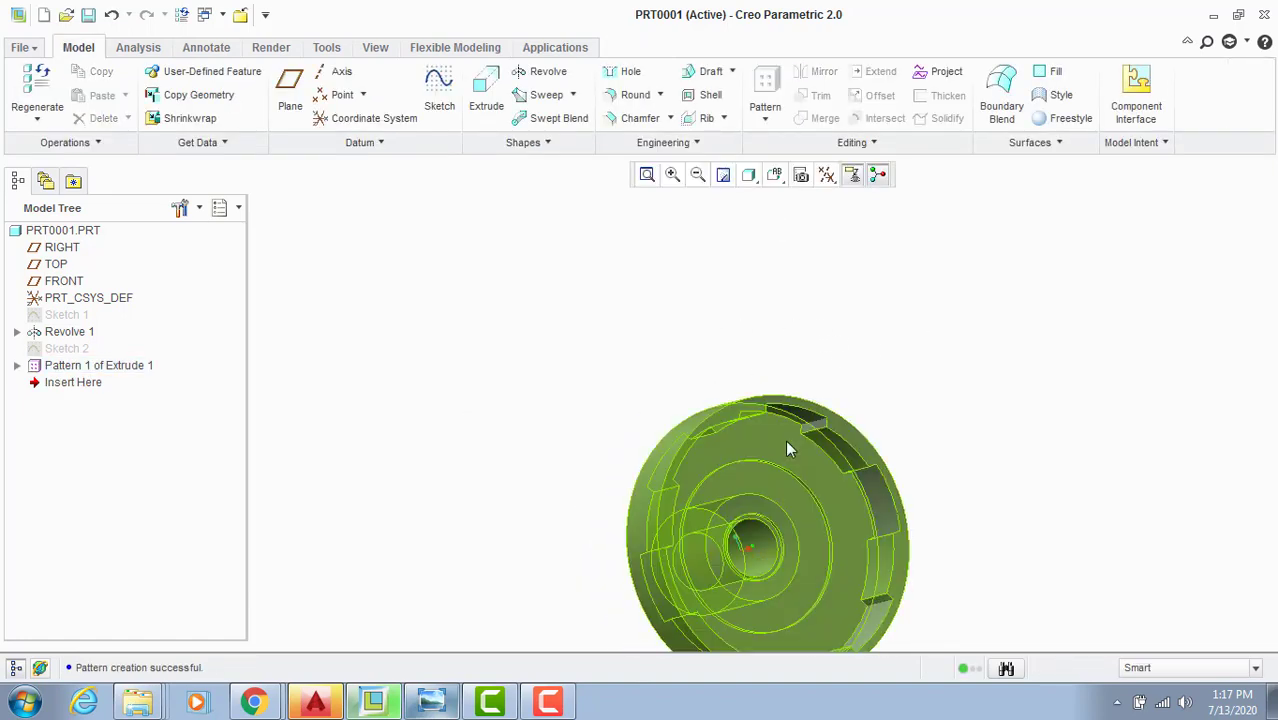
pyautogui.scroll(-3, 786, 442)
pyautogui.moveTo(810, 425); pyautogui.dragTo(848, 418, button='middle')
pyautogui.moveTo(672, 401)
pyautogui.mouseDown(button='middle')
pyautogui.moveTo(687, 382)
pyautogui.moveTo(653, 419)
pyautogui.moveTo(683, 402)
pyautogui.moveTo(619, 502)
pyautogui.mouseUp(button='middle')
pyautogui.scroll(4, 666, 411)
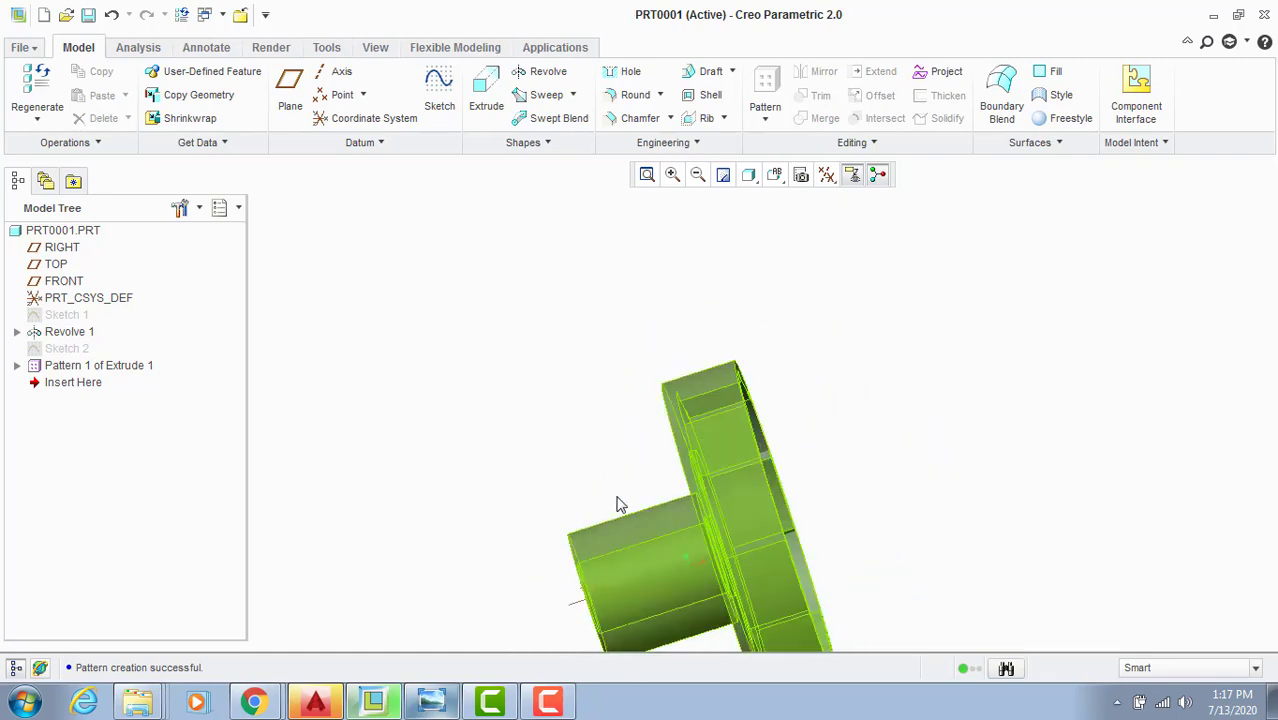
# Step: Examine Section B-B in the reference drawing in Windows Photo Viewer for the flange and rim width dimensions
pyautogui.click(440, 693)
pyautogui.moveTo(537, 515); pyautogui.dragTo(534, 484)
pyautogui.moveTo(511, 553); pyautogui.dragTo(506, 574)
pyautogui.moveTo(485, 453); pyautogui.dragTo(488, 463)
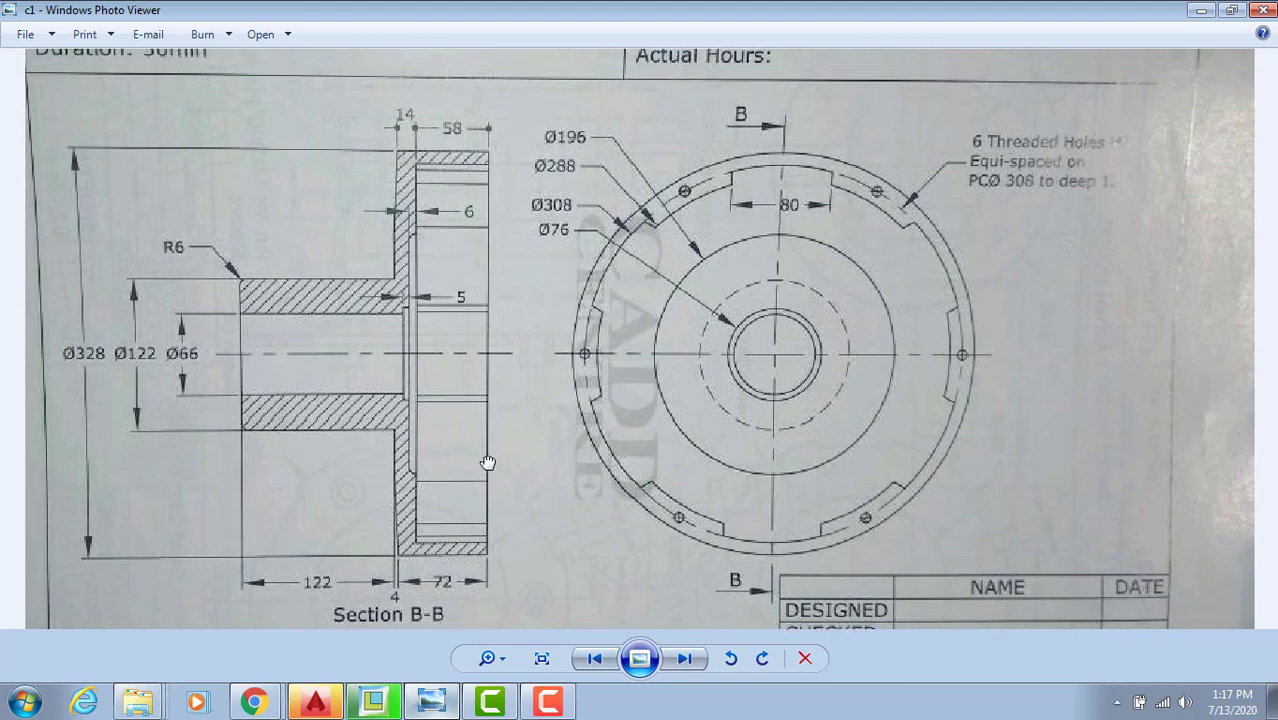
pyautogui.moveTo(445, 401)
pyautogui.mouseDown()
pyautogui.moveTo(442, 436)
pyautogui.moveTo(448, 410)
pyautogui.mouseUp()
pyautogui.moveTo(493, 476); pyautogui.dragTo(488, 471)
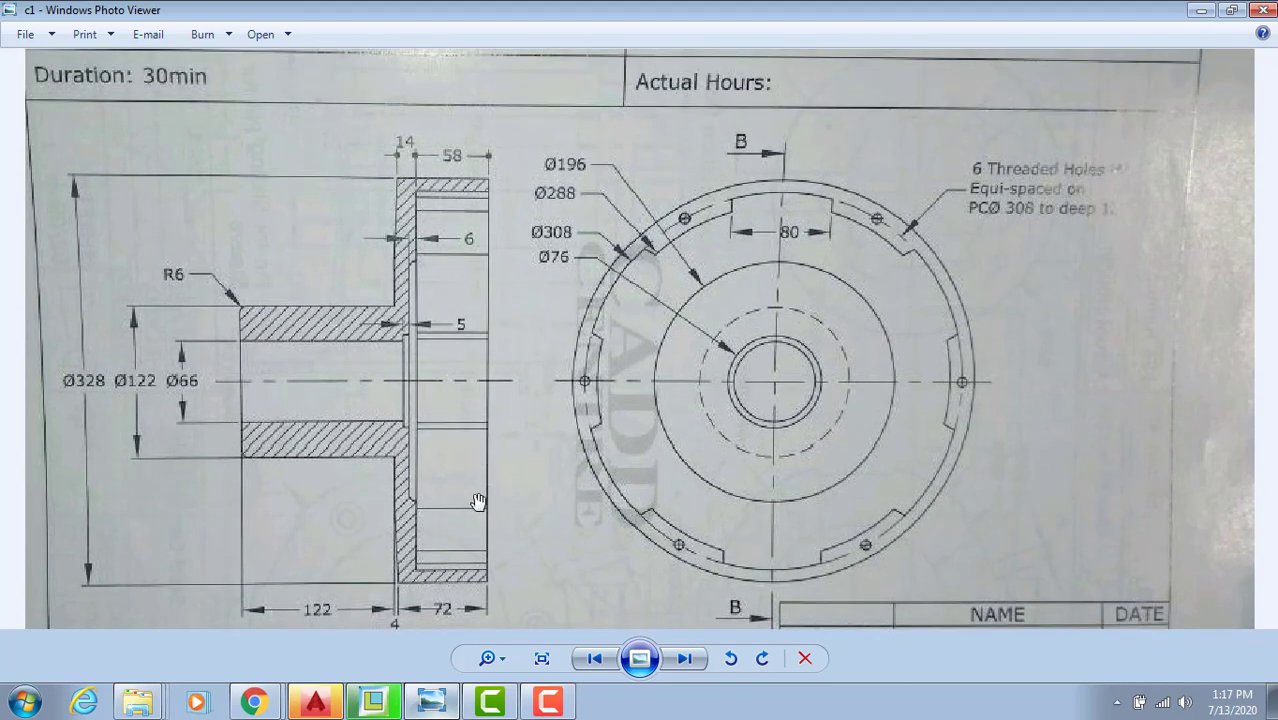
pyautogui.moveTo(448, 516); pyautogui.dragTo(449, 458)
pyautogui.moveTo(440, 354); pyautogui.dragTo(443, 408)
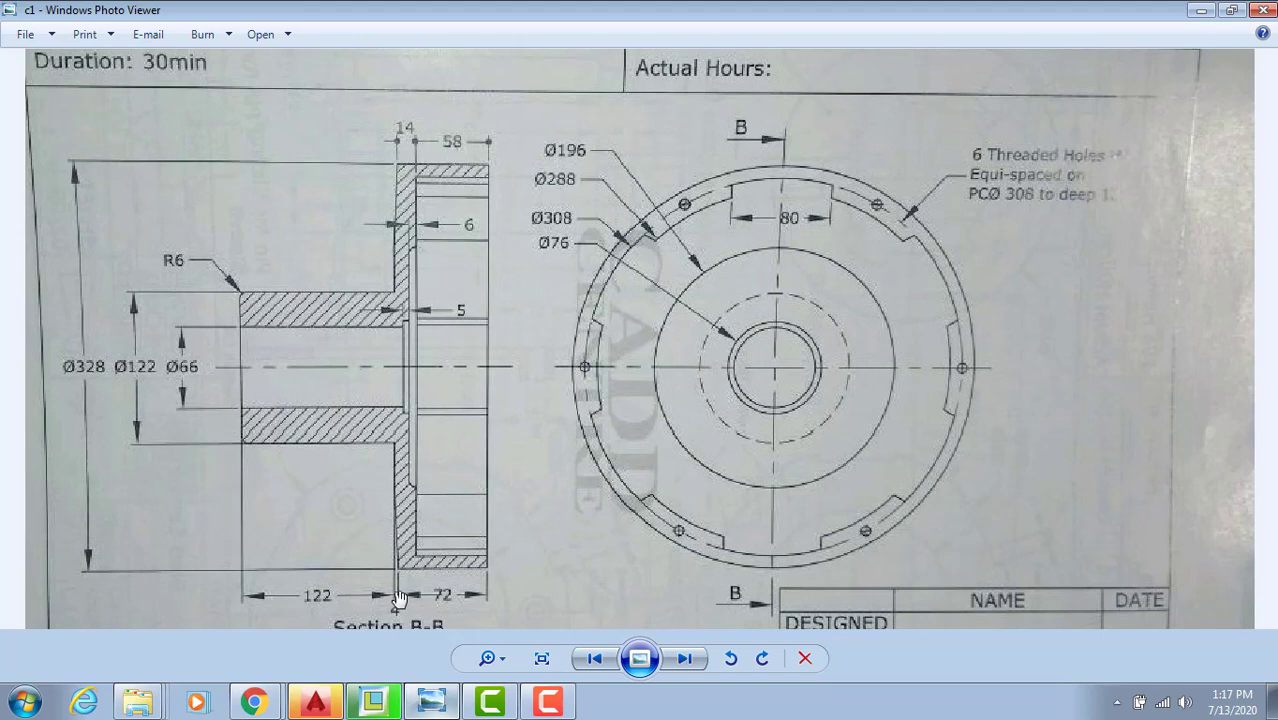
pyautogui.moveTo(418, 500); pyautogui.dragTo(499, 439)
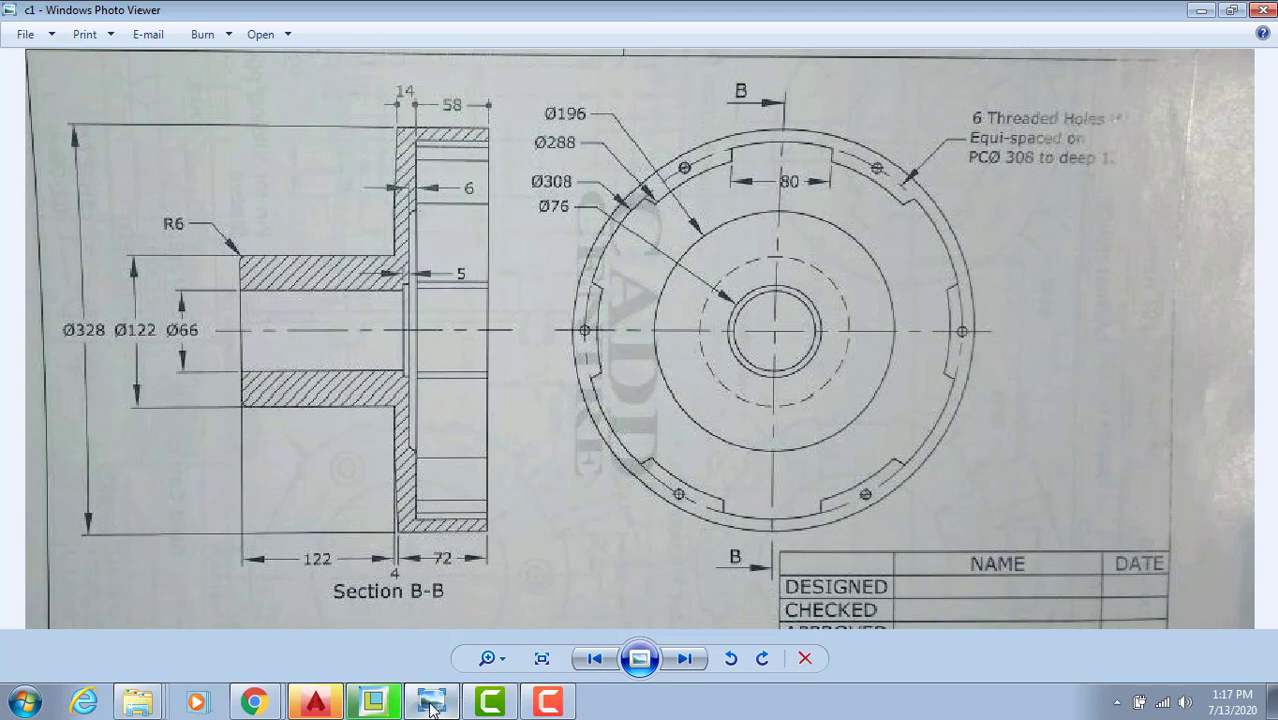
# Step: Switch back to Creo Parametric and open the revolve feature's internal section sketch for redefinition
pyautogui.click(373, 700)
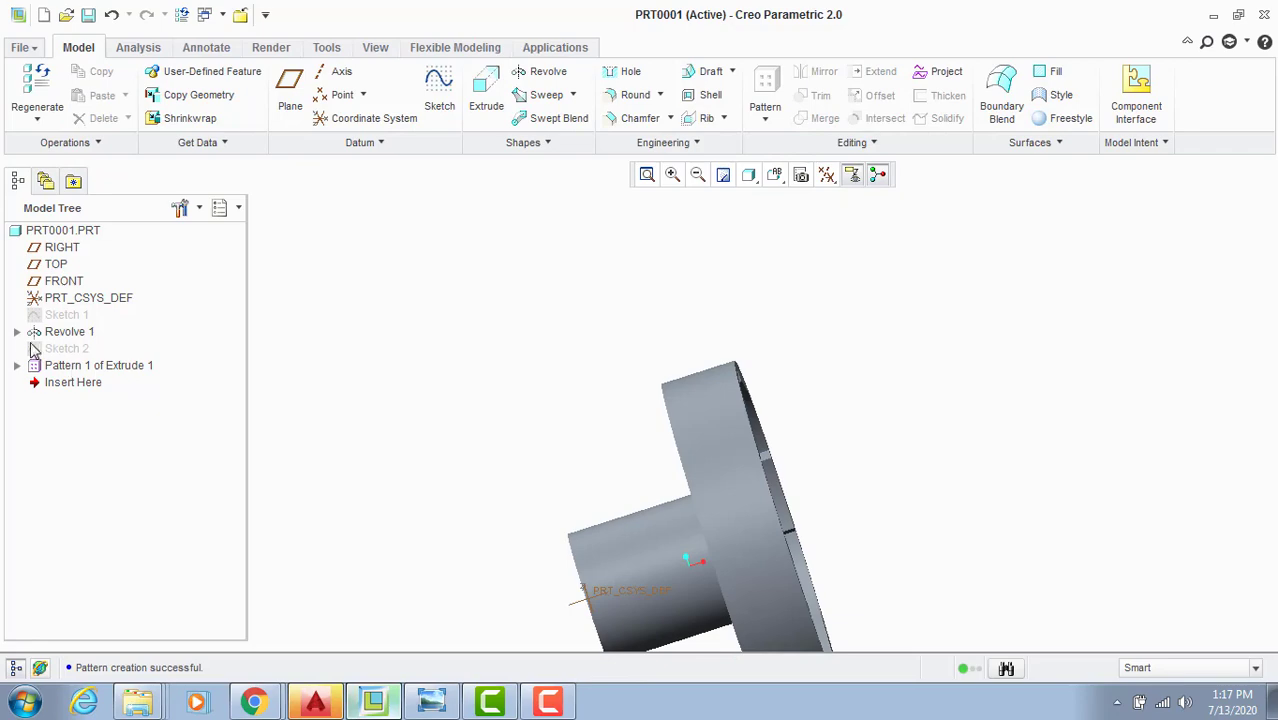
pyautogui.click(17, 332)
pyautogui.rightClick(84, 349)
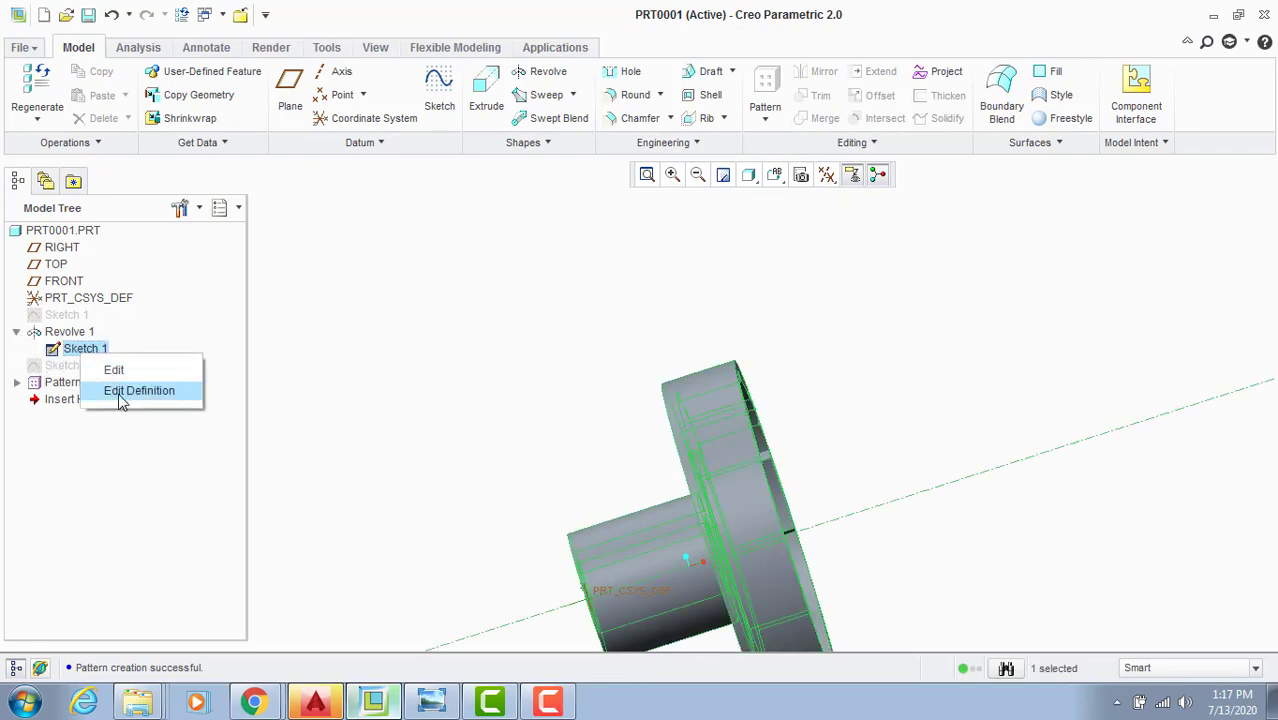
pyautogui.click(120, 397)
pyautogui.click(822, 176)
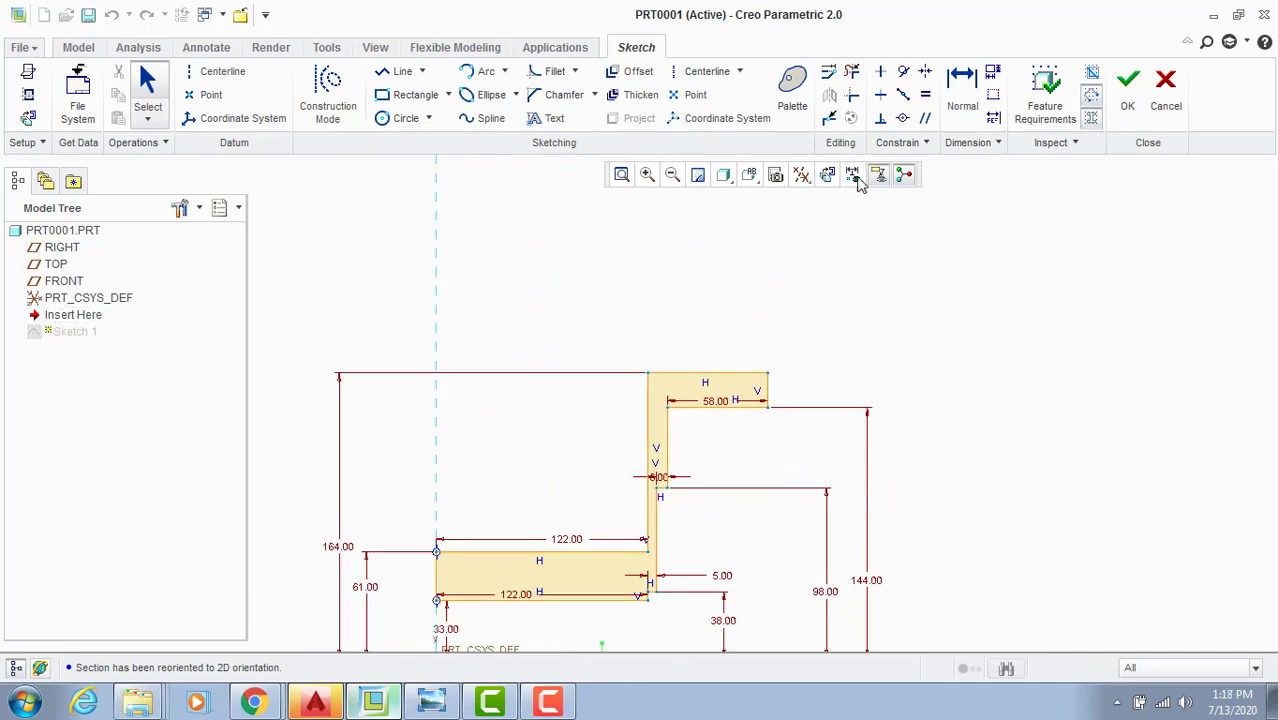
# Step: Try to add a dimension for the overall flange and rim width between the section's outermost vertical edges
pyautogui.click(962, 90)
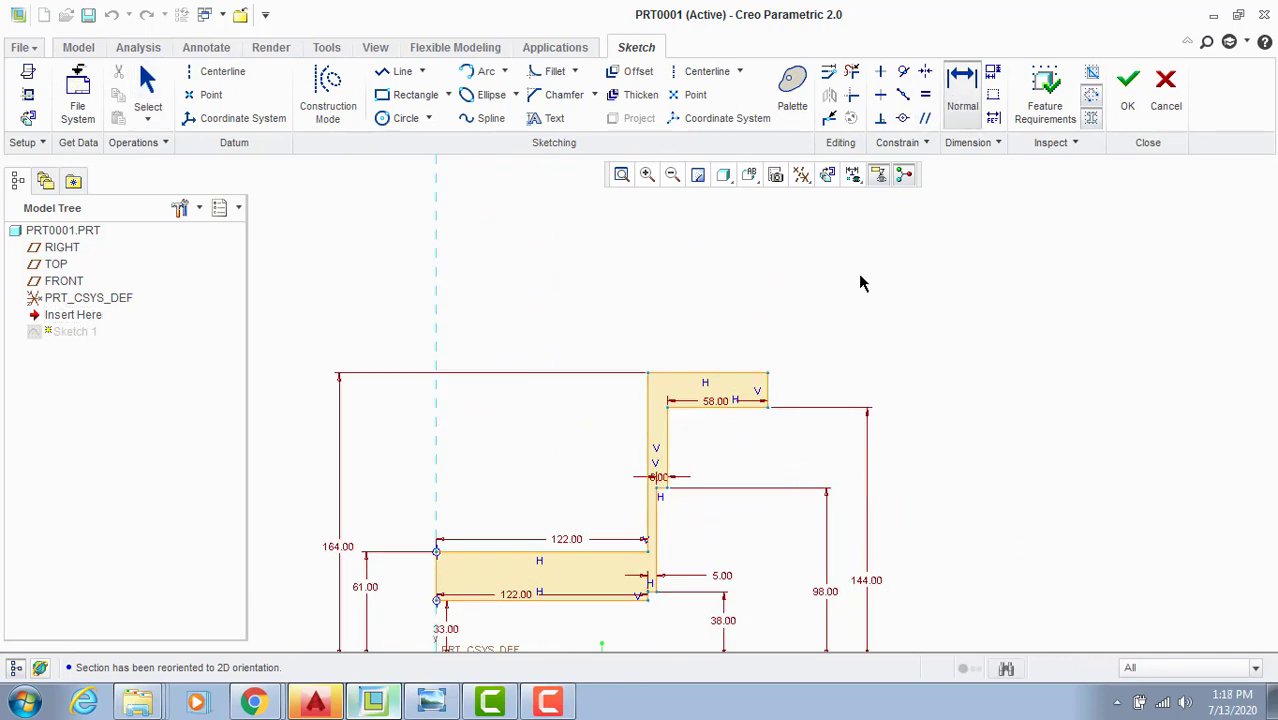
pyautogui.click(647, 384)
pyautogui.click(765, 386)
pyautogui.middleClick(702, 338)
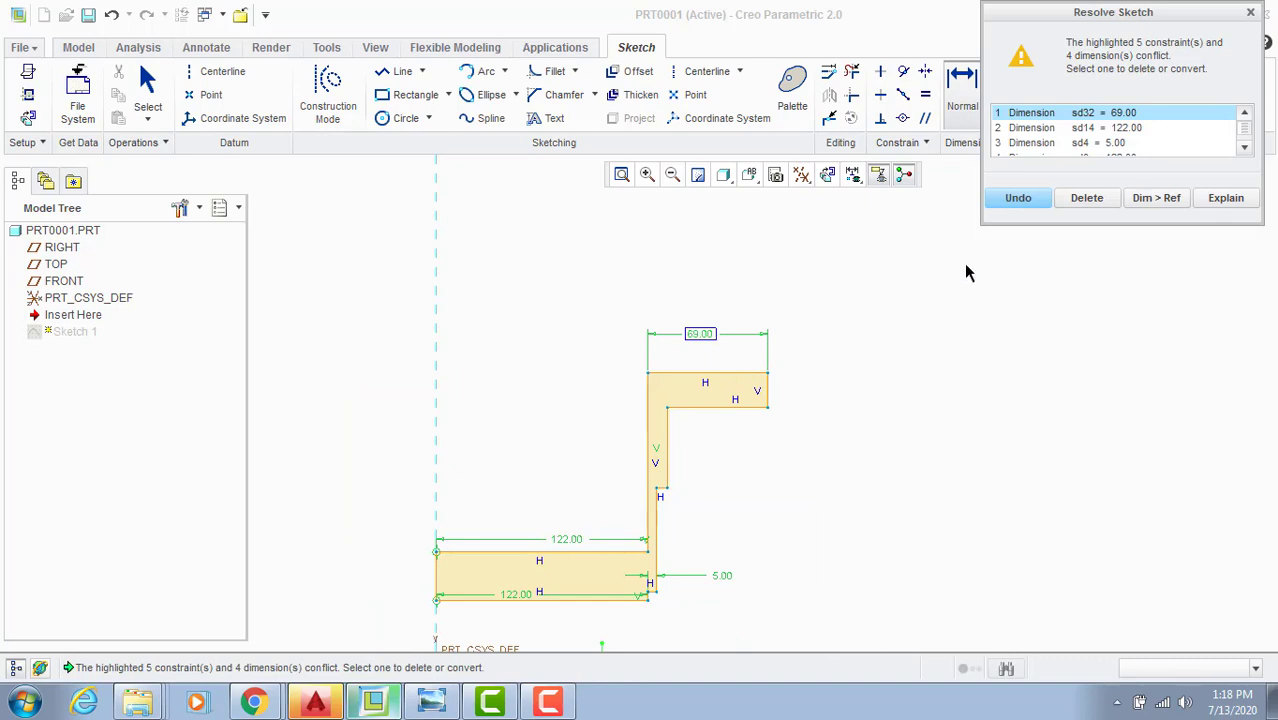
pyautogui.click(1018, 198)
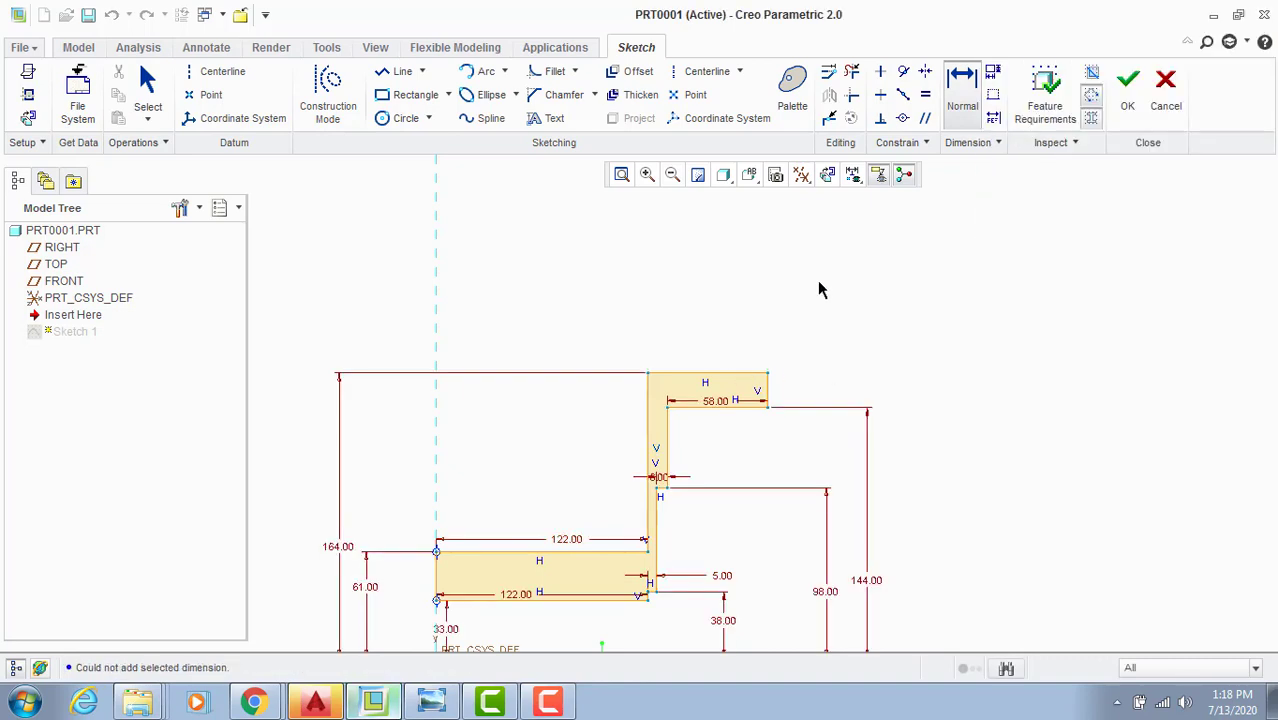
# Step: Examine the rim and web dimensions in the upper part of the revolve section
pyautogui.scroll(3, 793, 388)
pyautogui.scroll(-3, 760, 410)
pyautogui.scroll(-2, 693, 408)
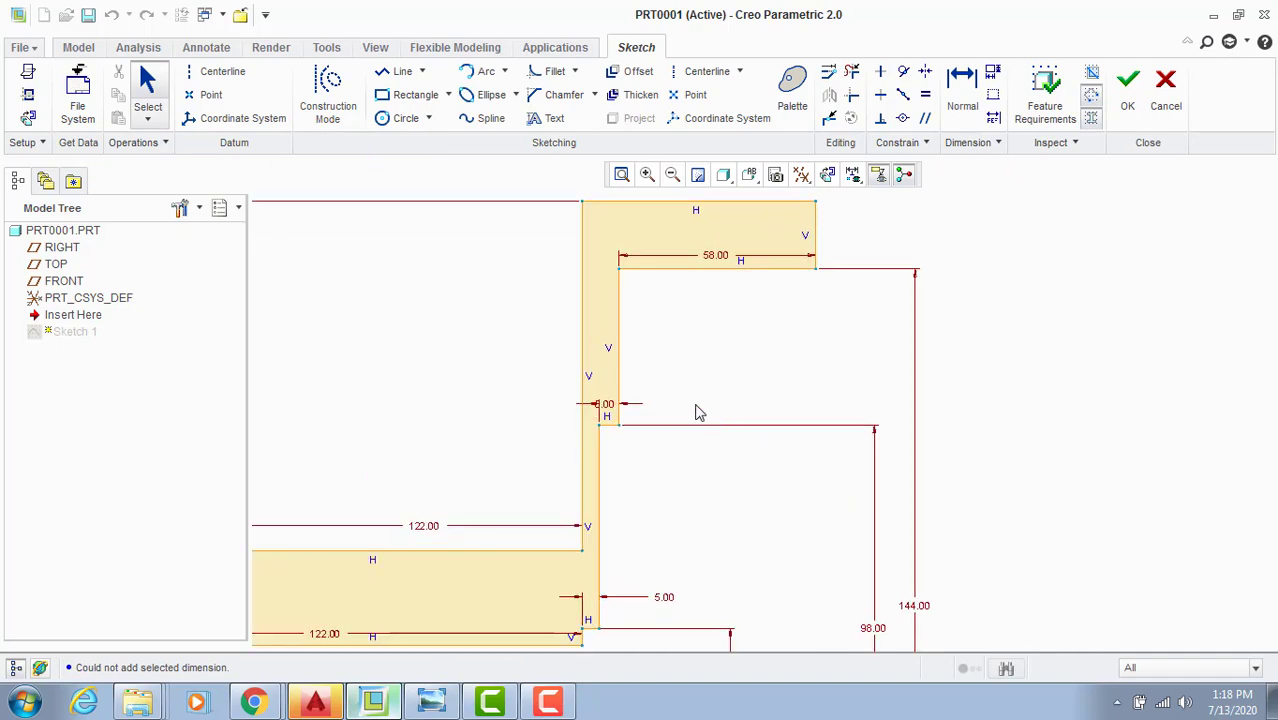
pyautogui.scroll(1, 697, 381)
pyautogui.scroll(-2, 702, 308)
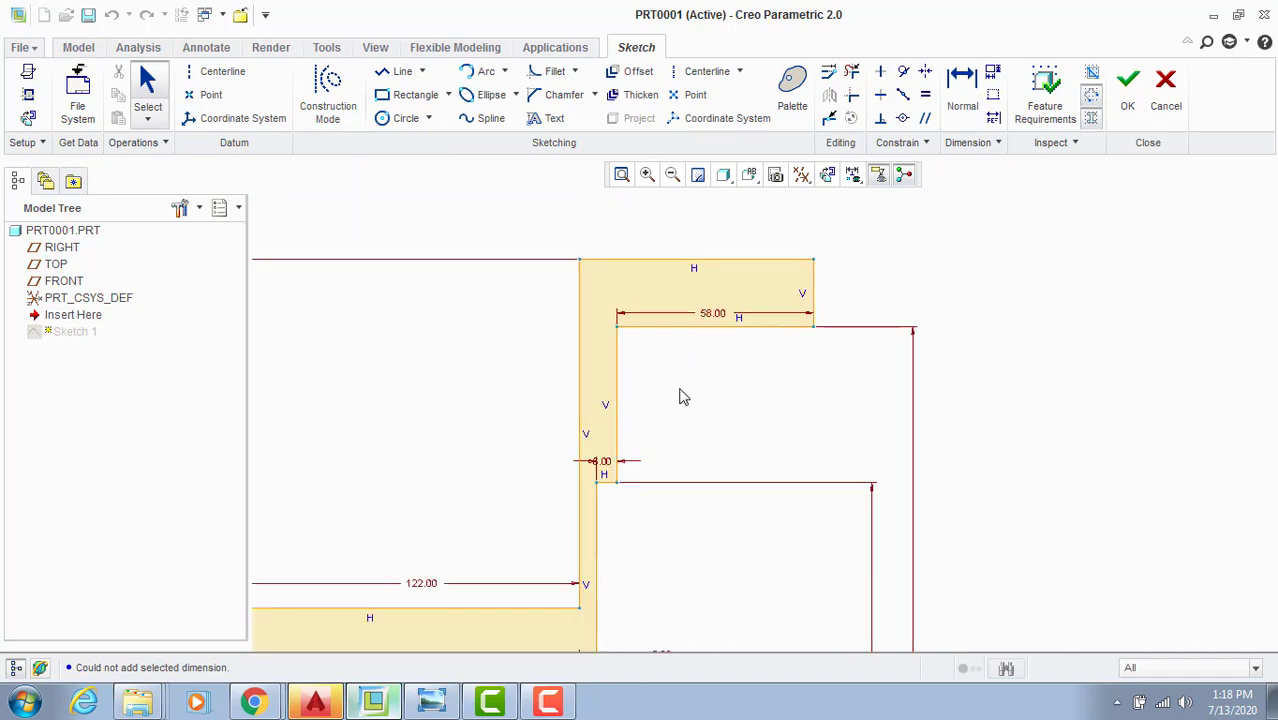
pyautogui.scroll(3, 680, 400)
pyautogui.scroll(-2, 665, 482)
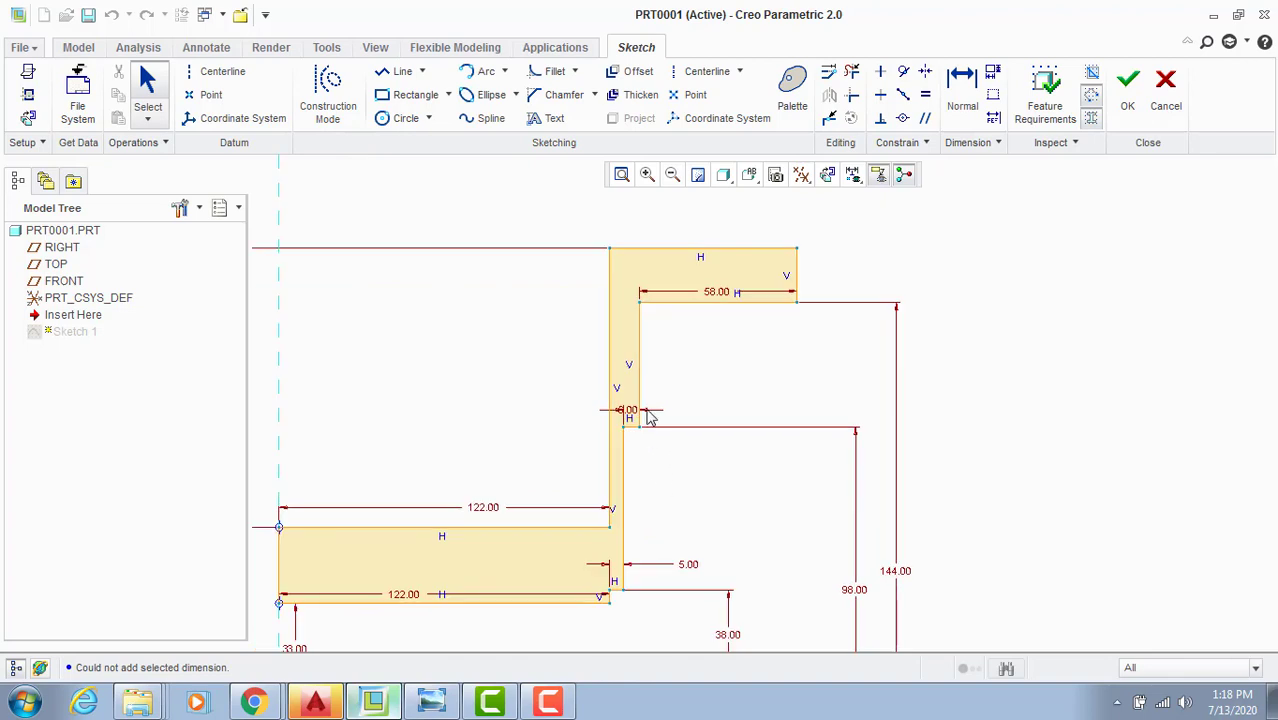
pyautogui.scroll(-2, 648, 417)
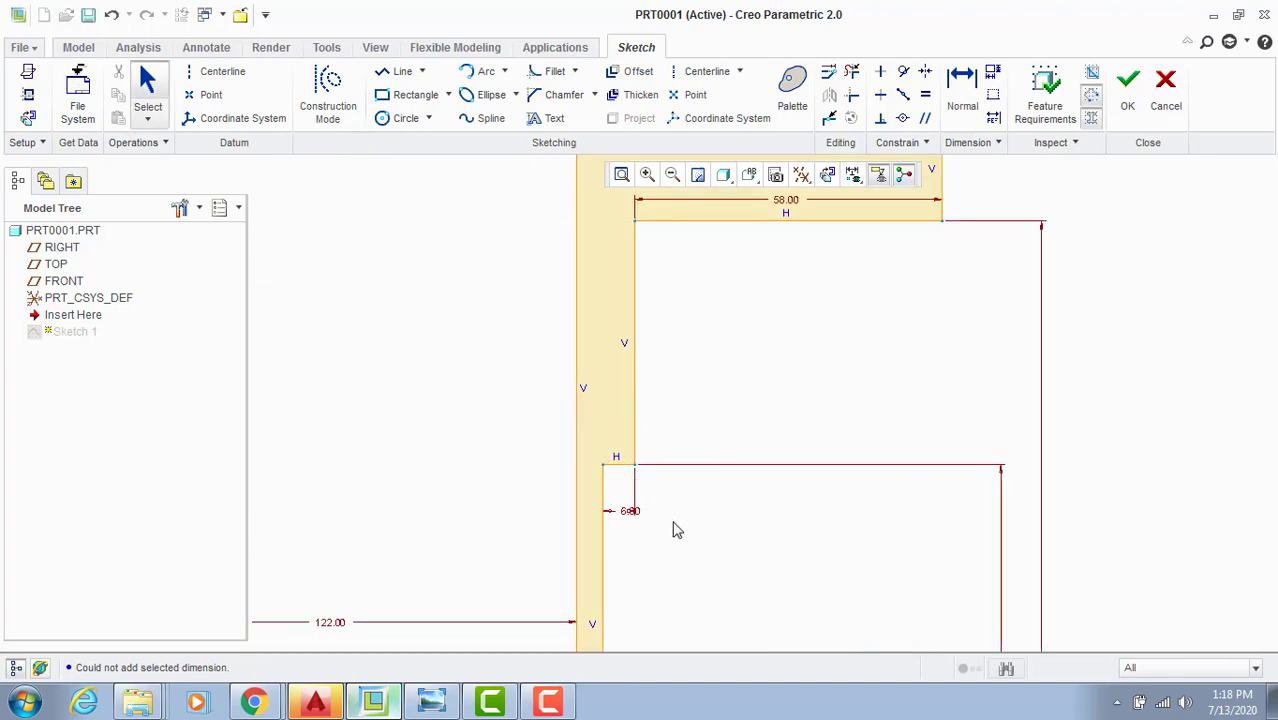
pyautogui.scroll(3, 674, 527)
pyautogui.scroll(-2, 671, 531)
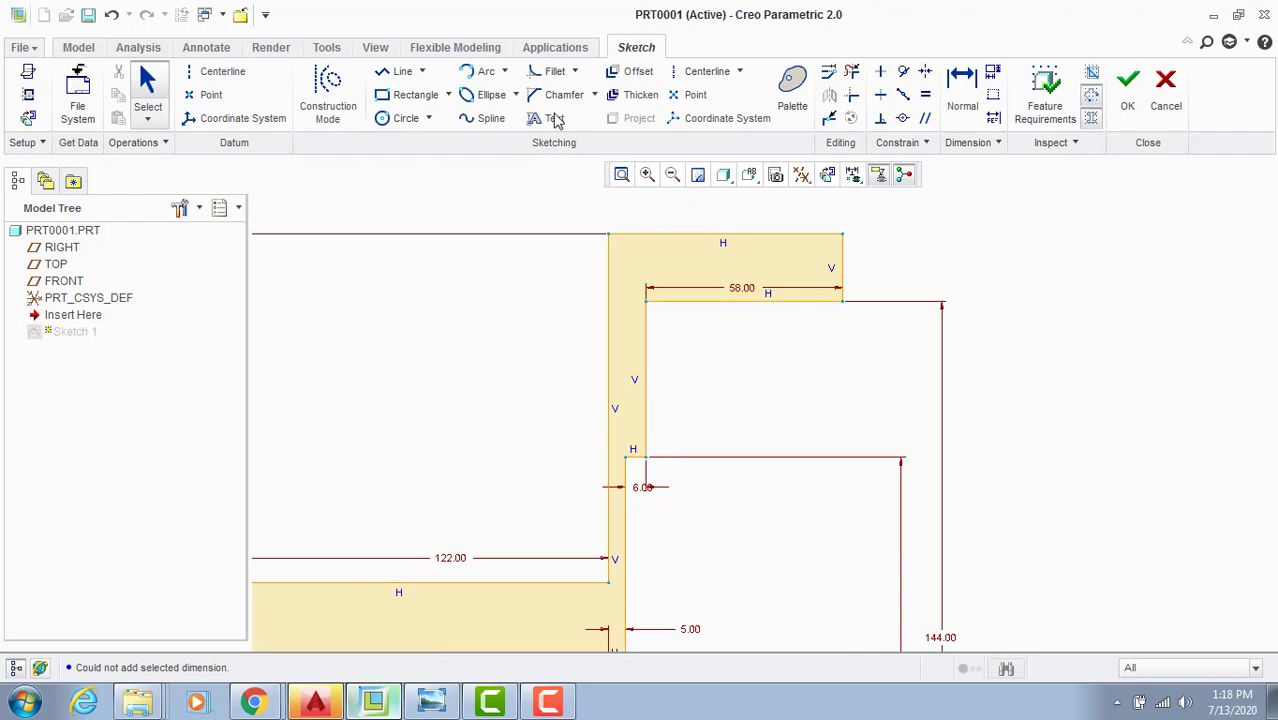
# Step: Draw a three-line rectangular extension about 24.5 wide on the open end of the rim section
pyautogui.click(400, 71)
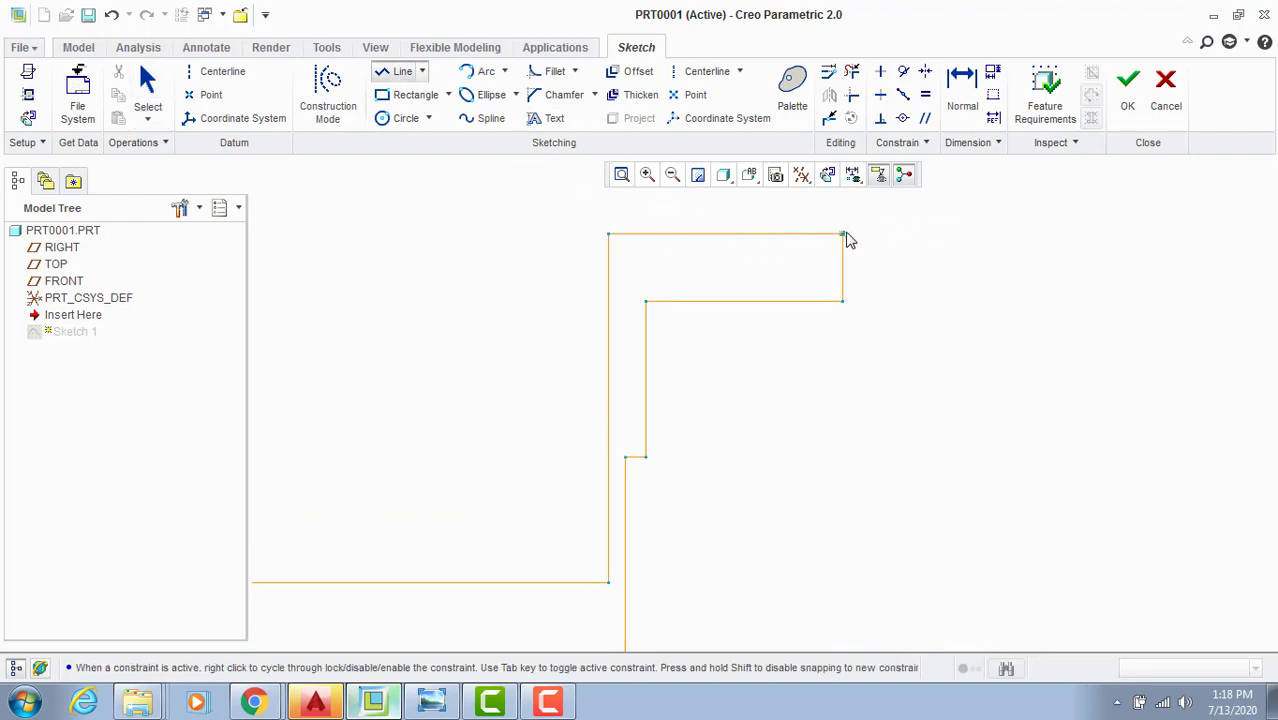
pyautogui.click(843, 234)
pyautogui.click(926, 236)
pyautogui.click(926, 301)
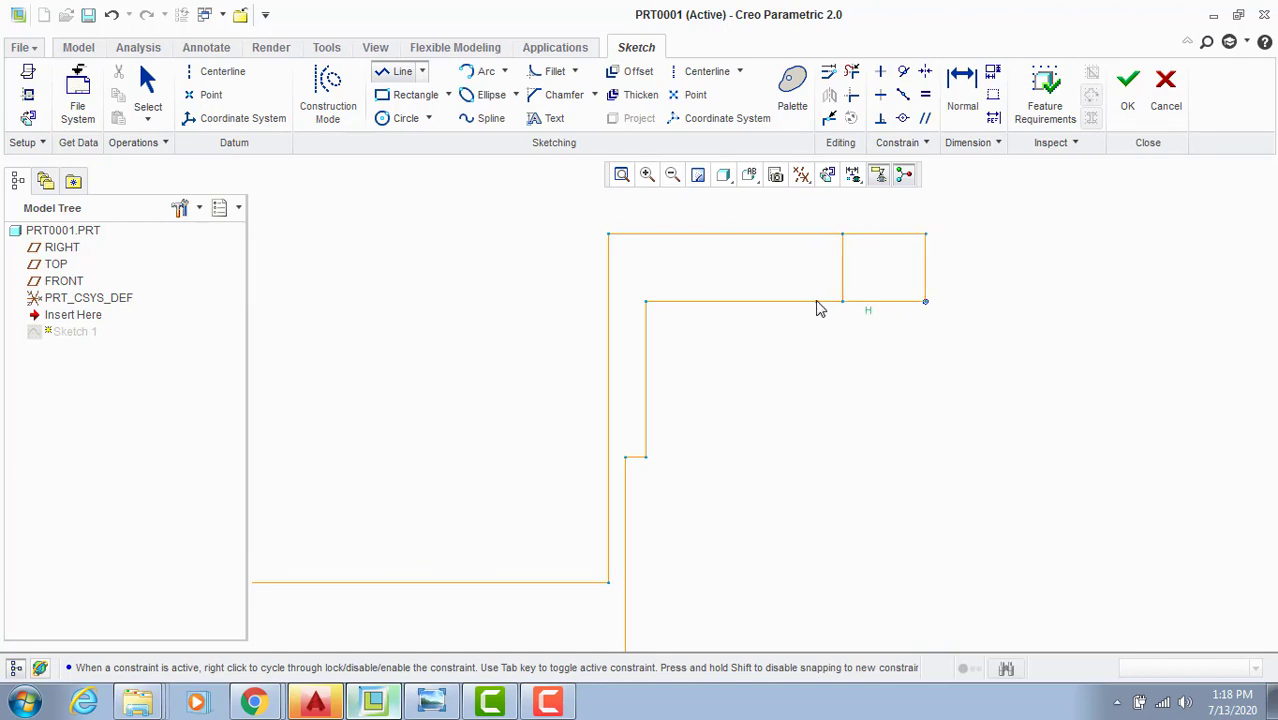
pyautogui.click(843, 301)
pyautogui.middleClick(856, 340)
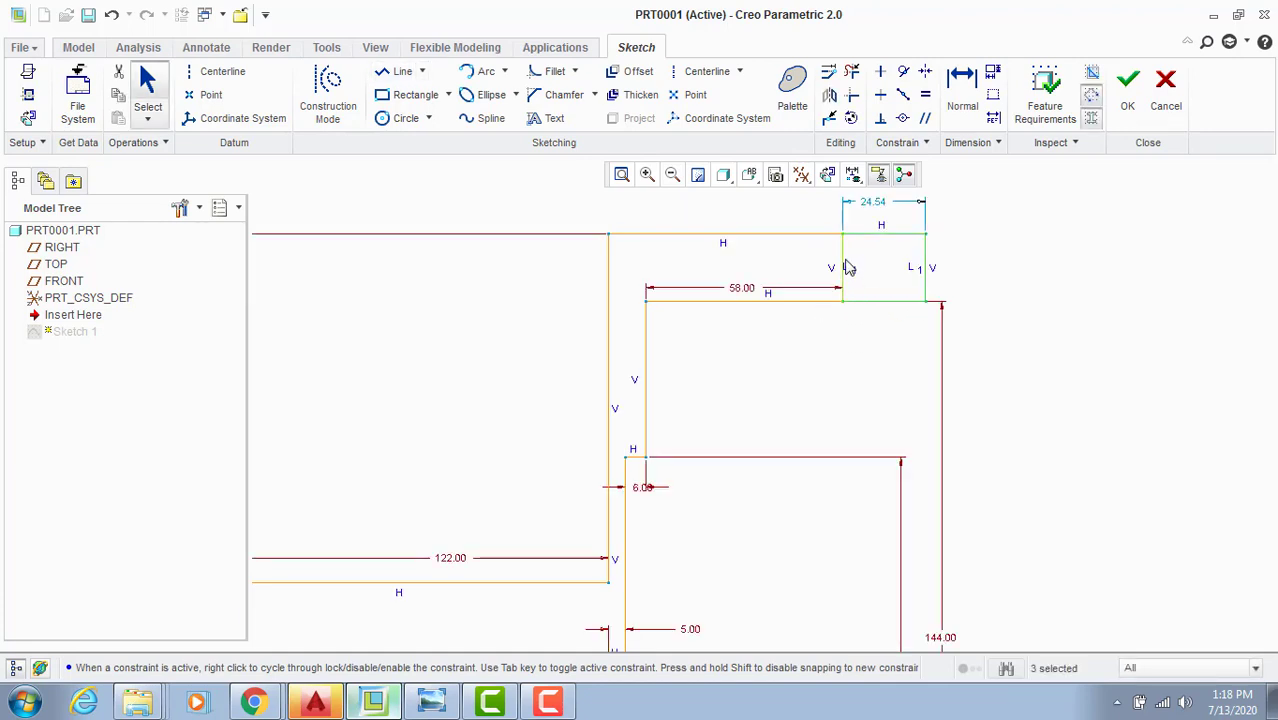
# Step: Delete the rim's original vertical end edge and the three lines of the extension
pyautogui.press('Delete')
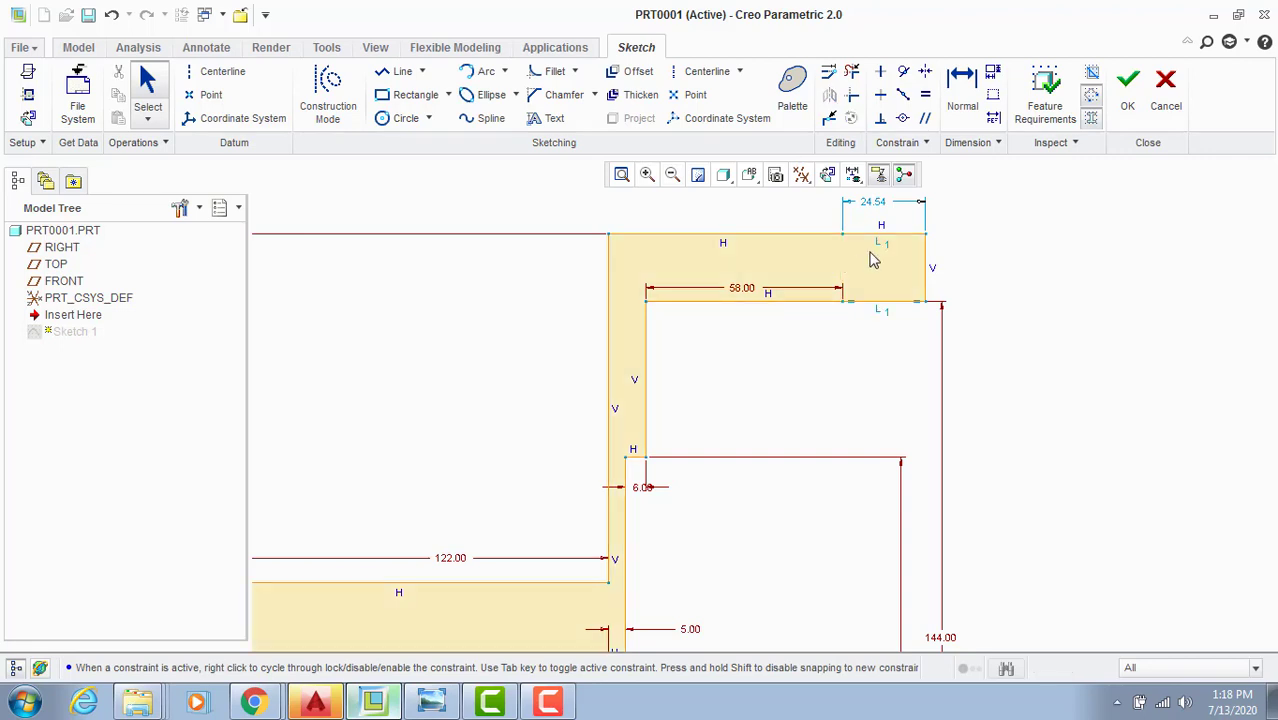
pyautogui.click(877, 236)
pyautogui.press('Delete')
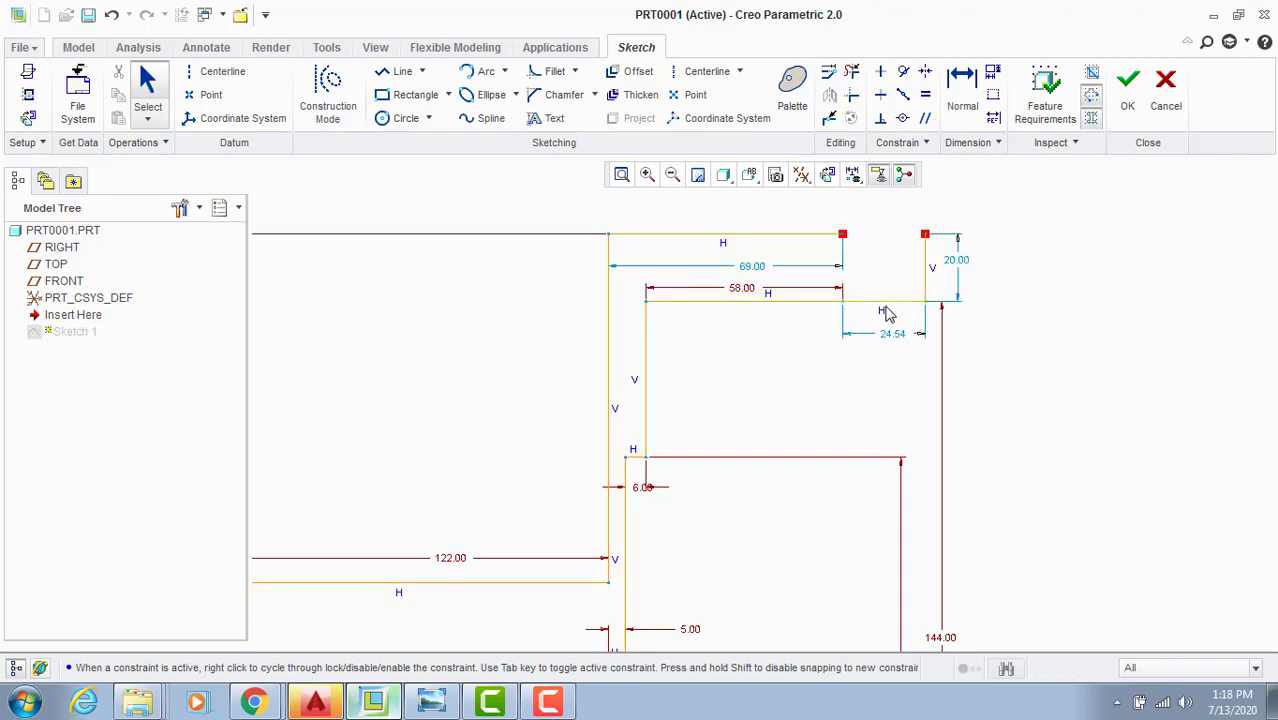
pyautogui.press('Delete')
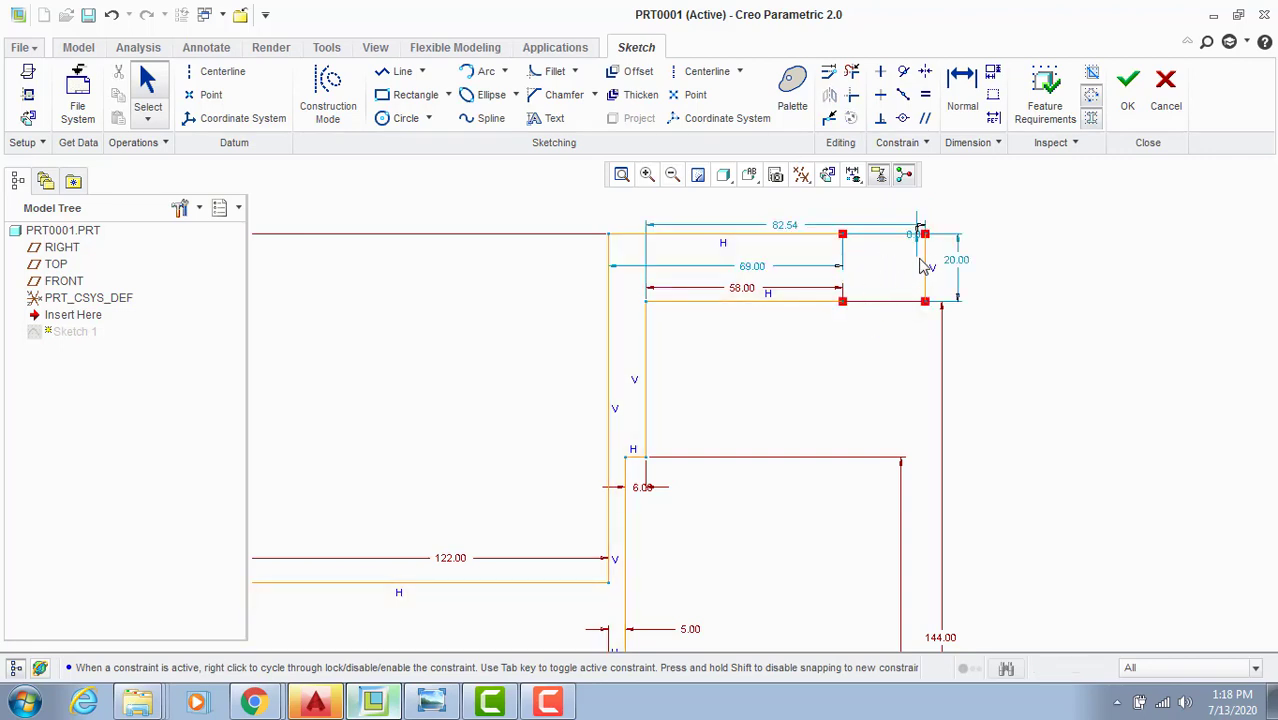
pyautogui.click(924, 266)
pyautogui.press('Delete')
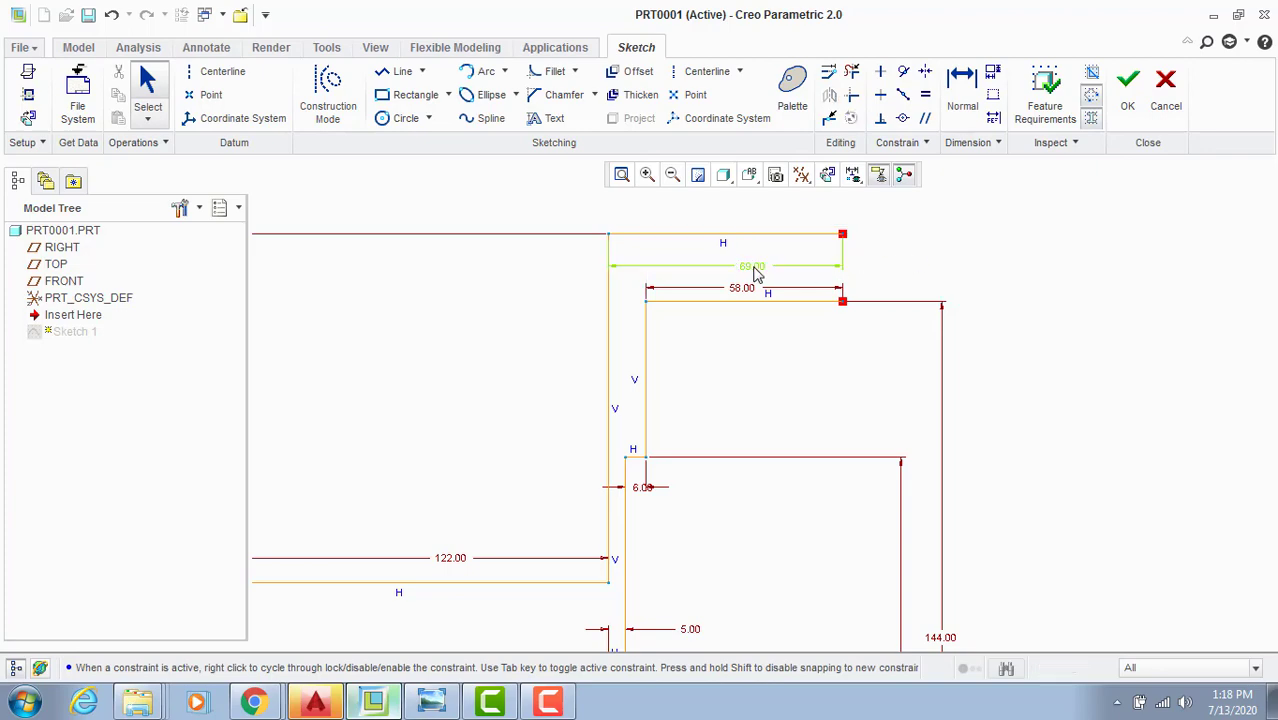
# Step: Check the drawing, set the rim's outer edge length to 76, and delete the 58 dimension on its inner edge
pyautogui.doubleClick(757, 265)
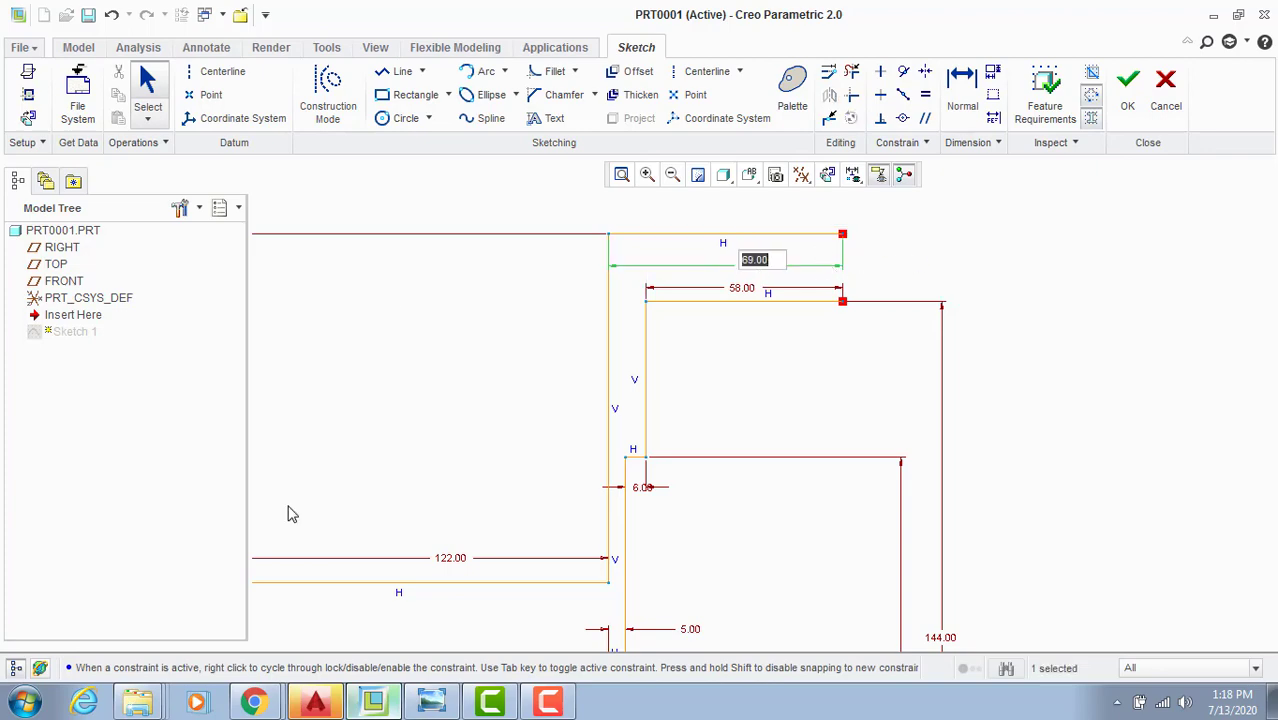
pyautogui.click(436, 702)
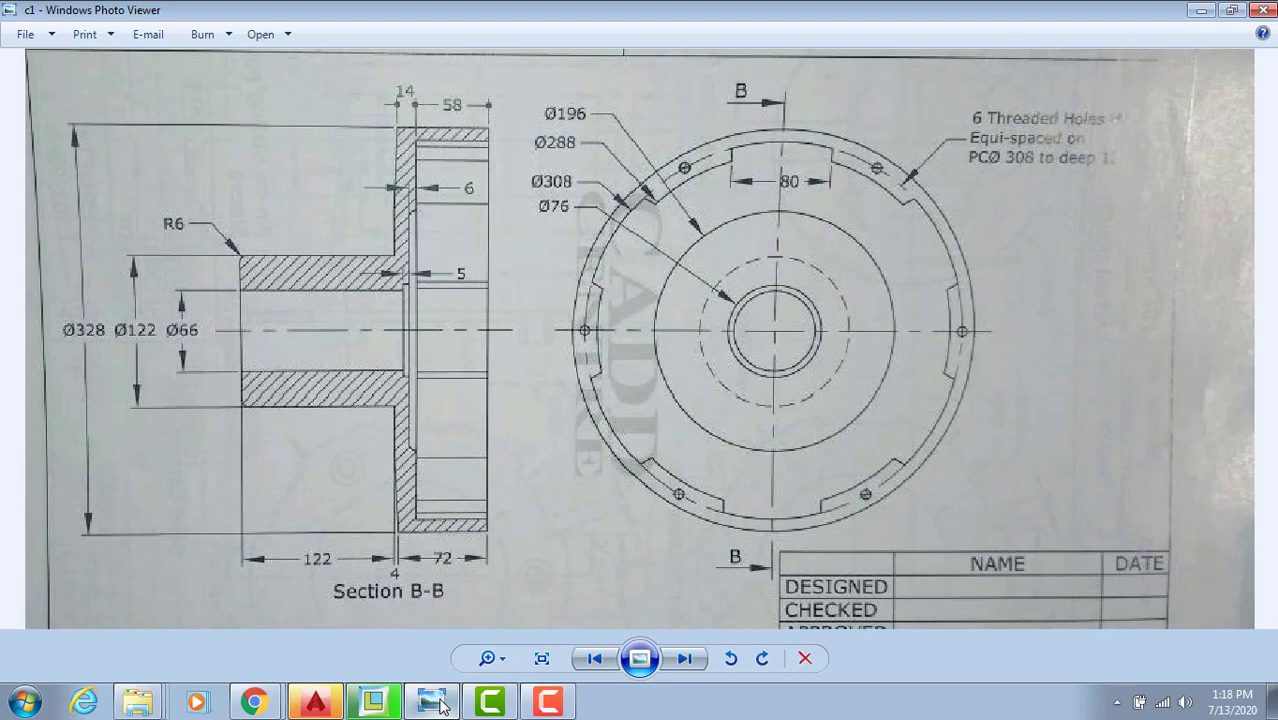
pyautogui.click(441, 703)
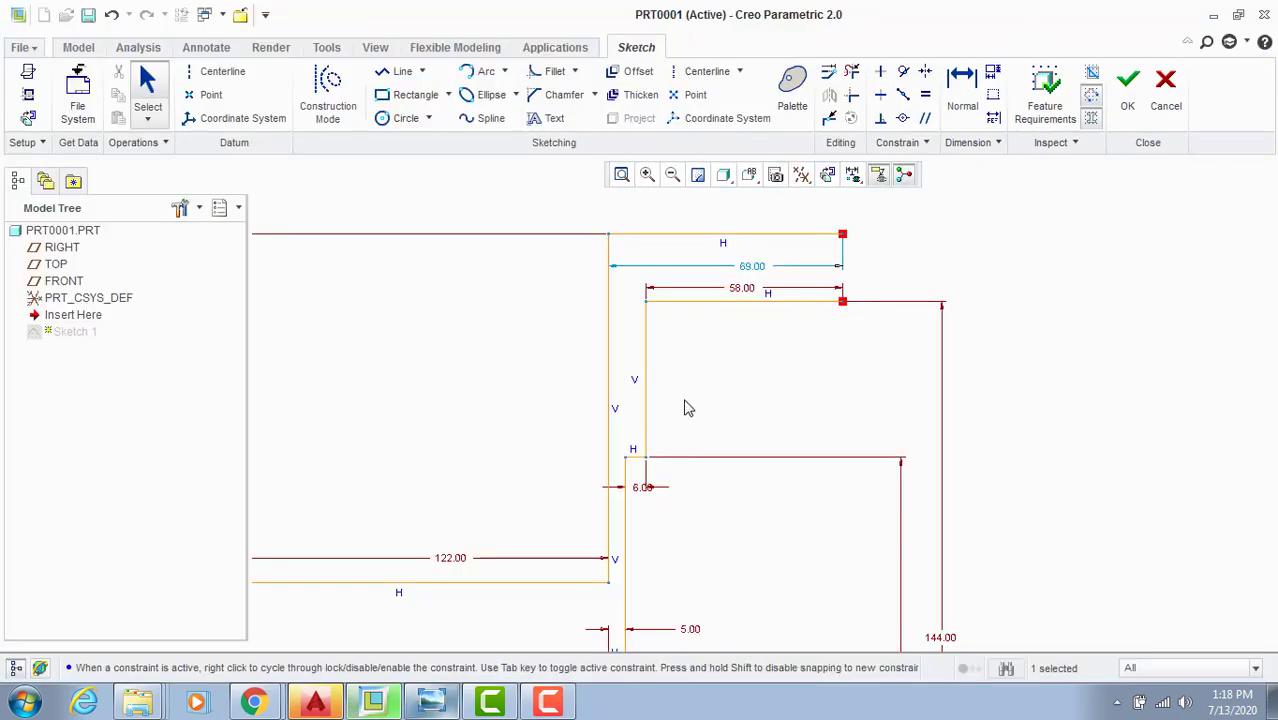
pyautogui.doubleClick(753, 268)
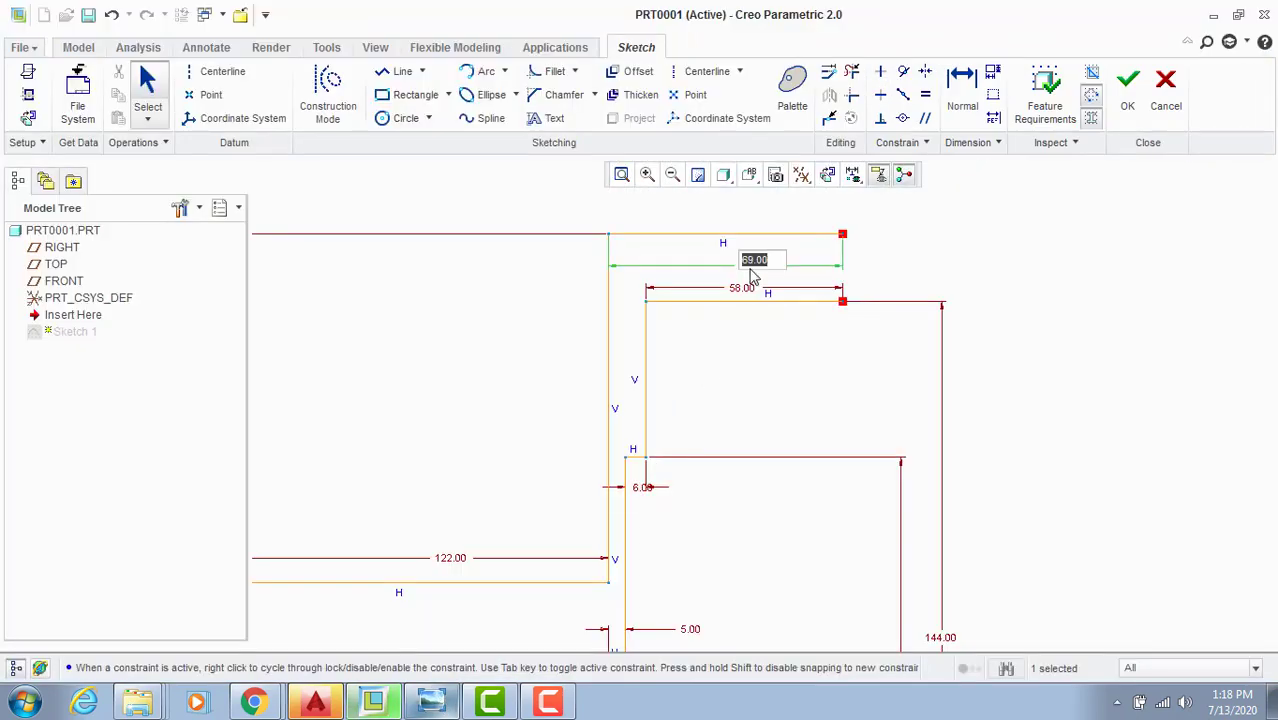
pyautogui.write('76')
pyautogui.scroll(-3, 753, 274)
pyautogui.press('Return')
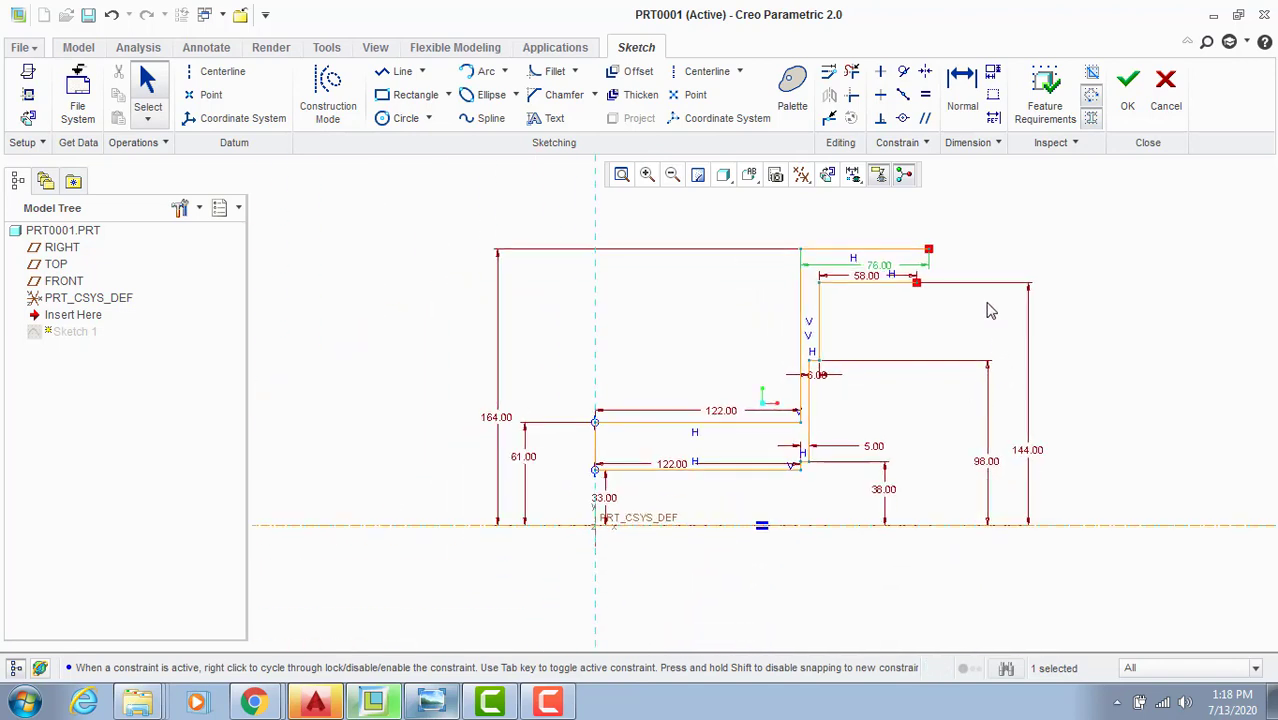
pyautogui.scroll(3, 945, 300)
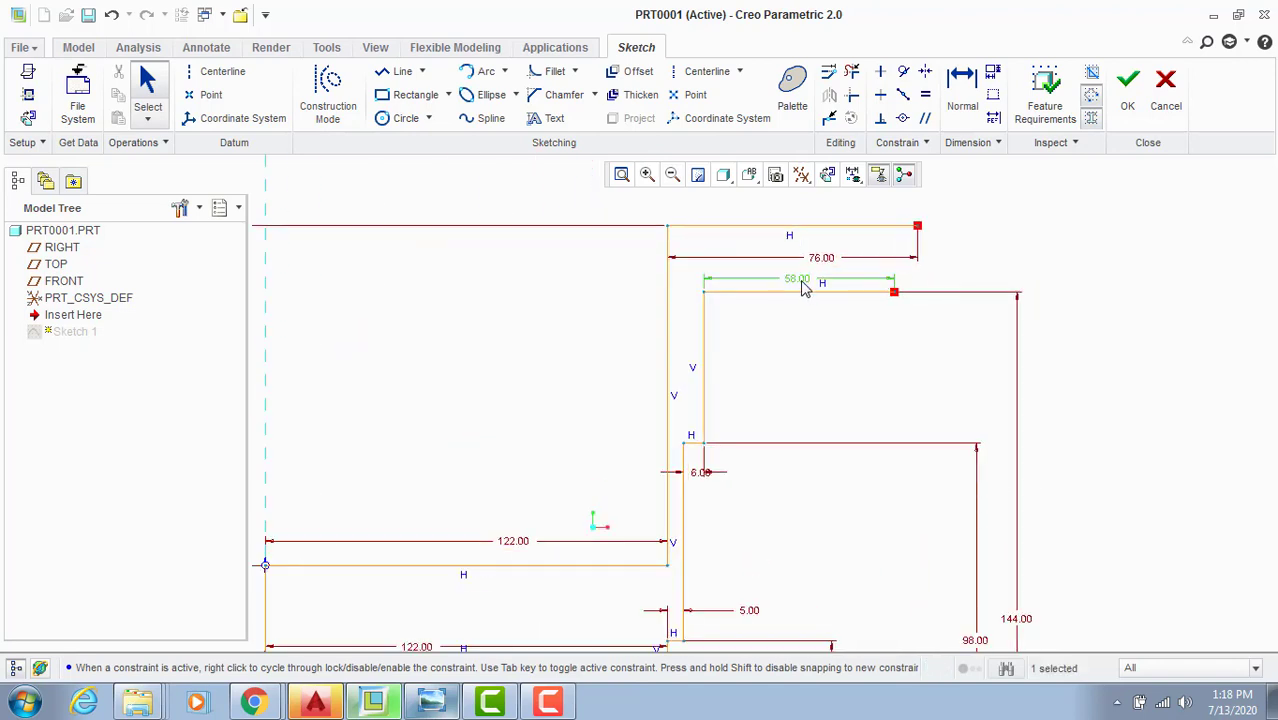
pyautogui.press('Delete')
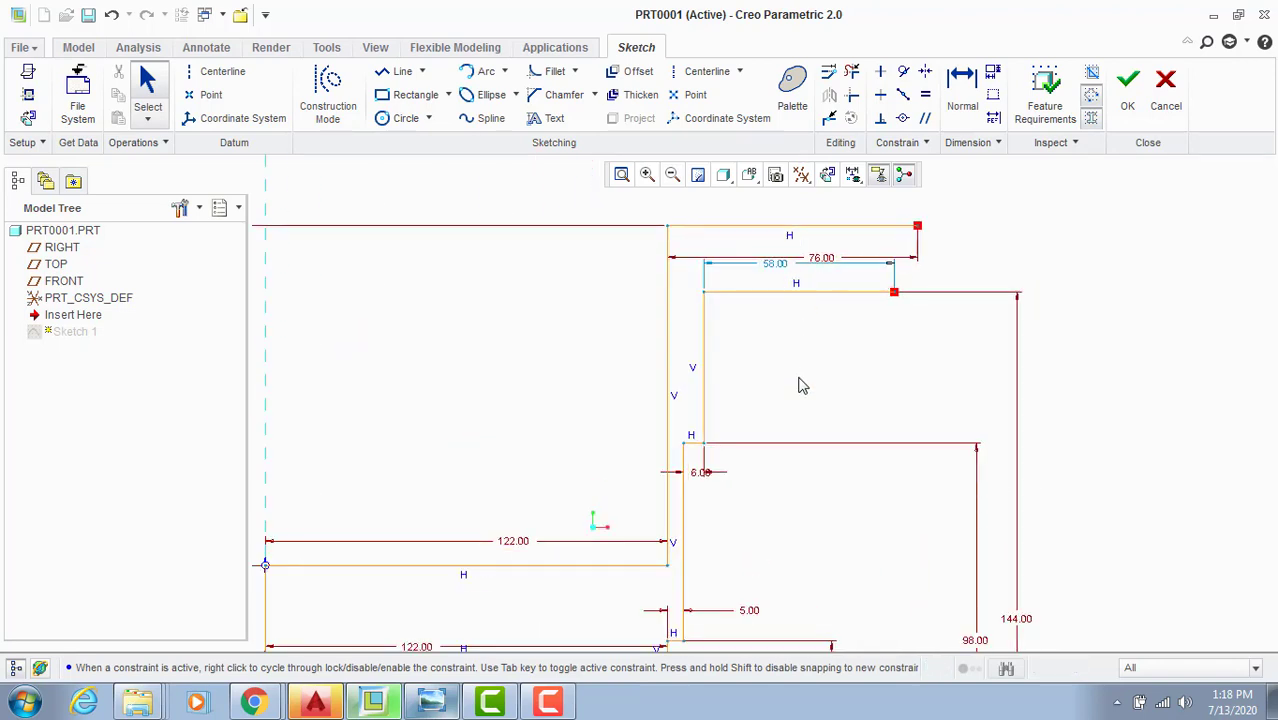
# Step: Draw a vertical line about 37 long down from the free end of the rim's outer edge
pyautogui.click(402, 71)
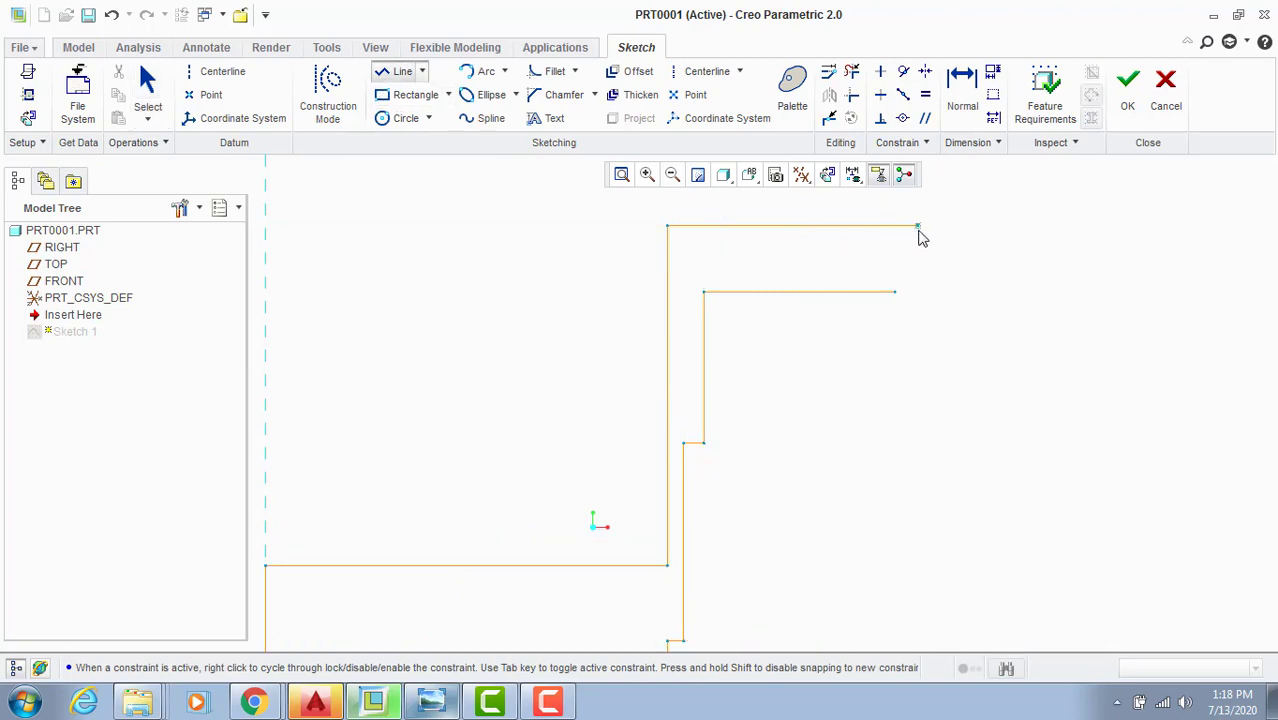
pyautogui.click(917, 226)
pyautogui.click(918, 348)
pyautogui.middleClick(941, 348)
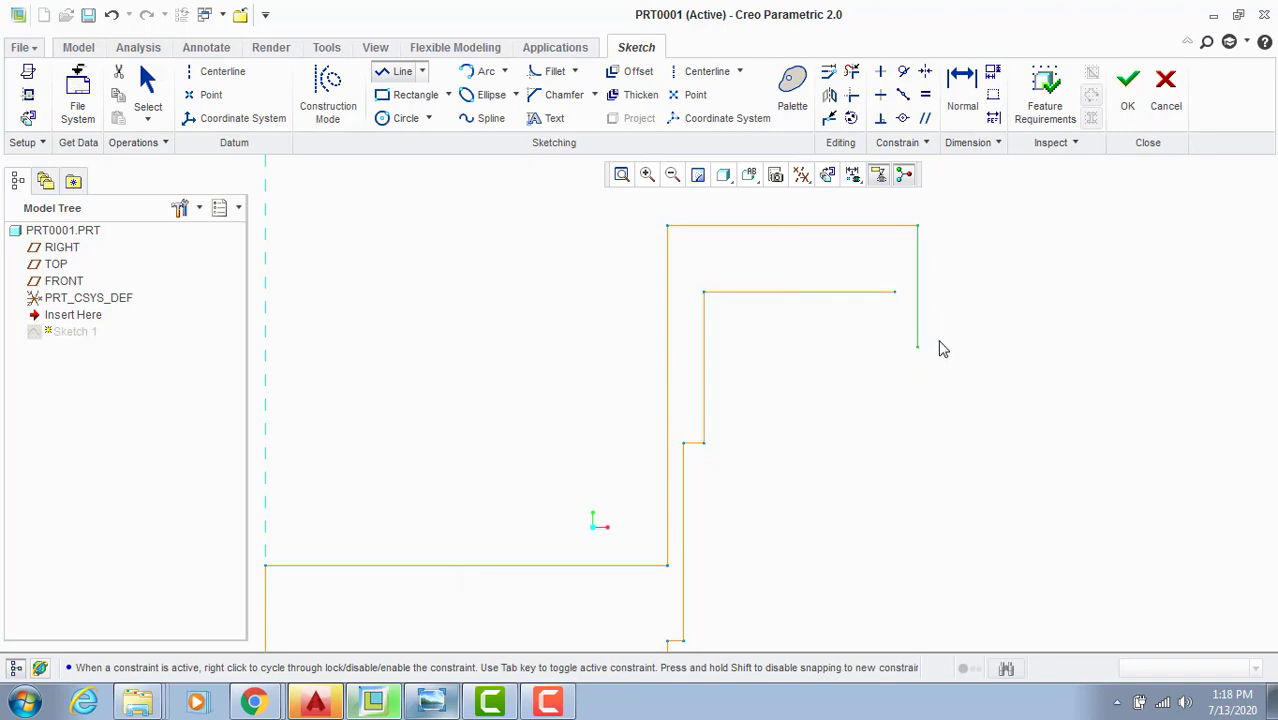
# Step: Corner-trim the rim's inner edge with the new end line and finish the section sketch
pyautogui.click(852, 97)
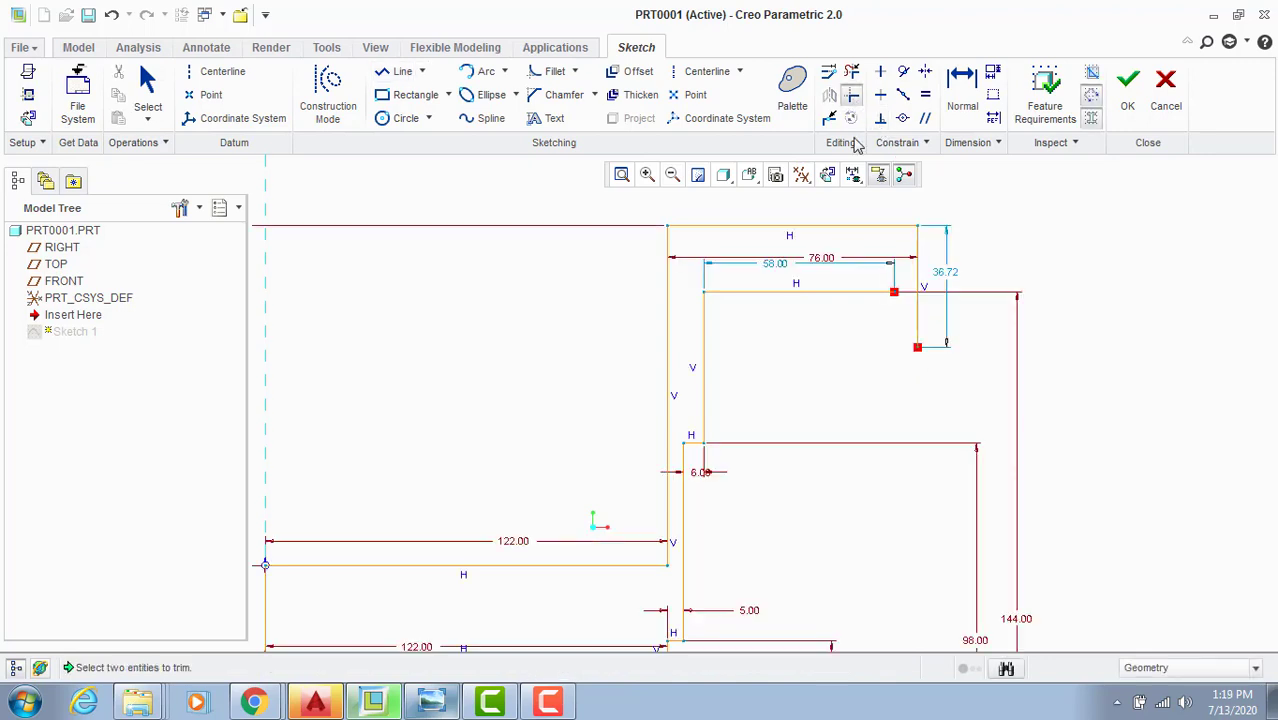
pyautogui.click(886, 292)
pyautogui.click(918, 276)
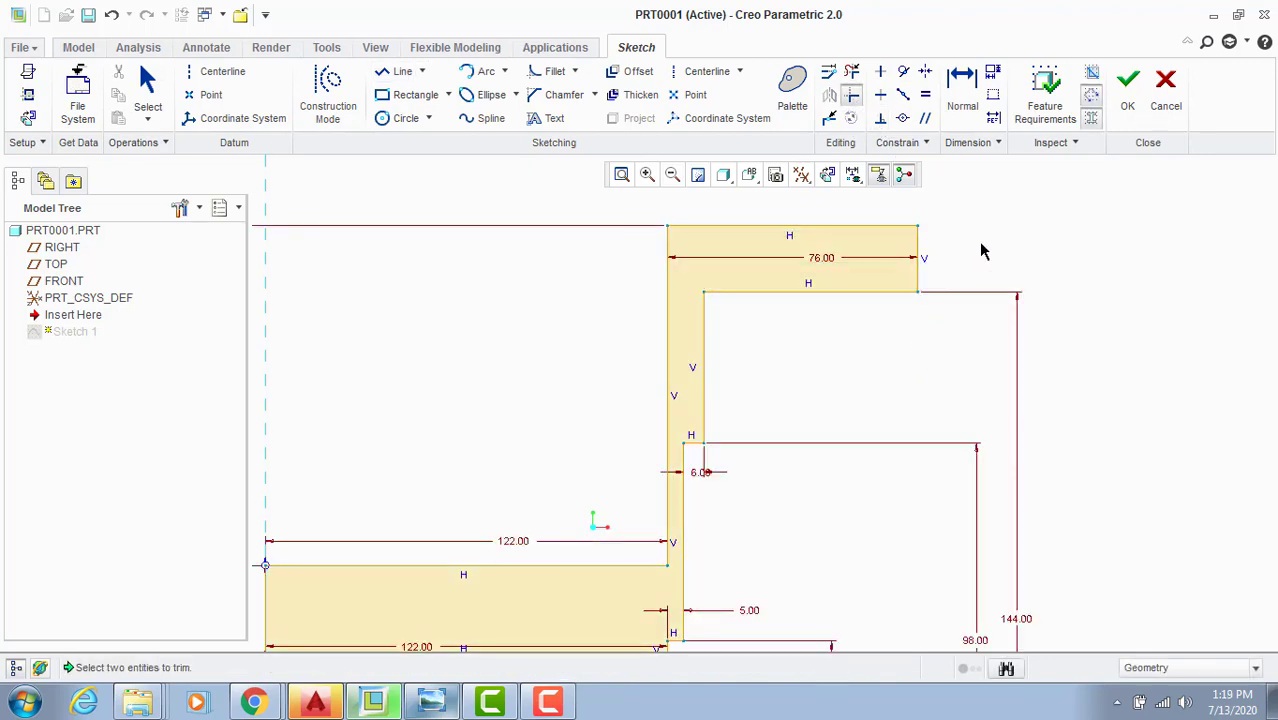
pyautogui.middleClick(944, 274)
pyautogui.scroll(-2, 944, 274)
pyautogui.click(1127, 85)
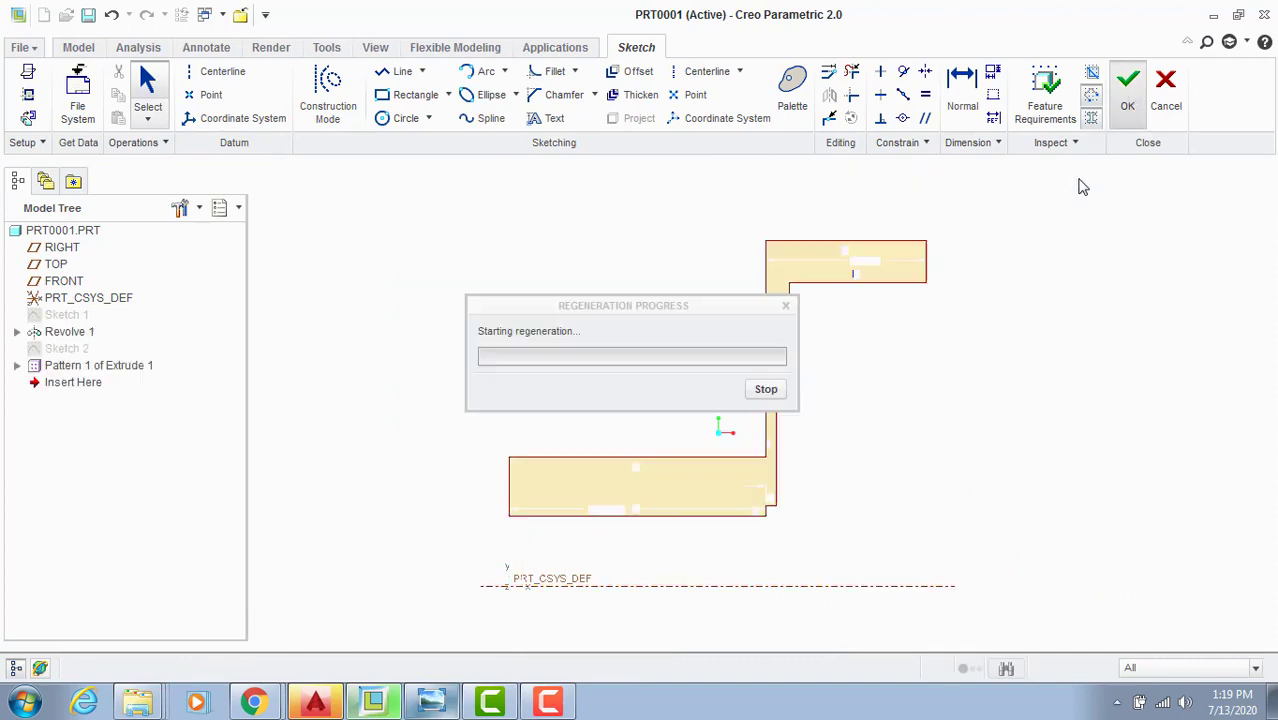
# Step: Redefine the failed recess sketch, Sketch 2, with the rim's open end face as its sketch plane, and accept it
pyautogui.click(722, 625)
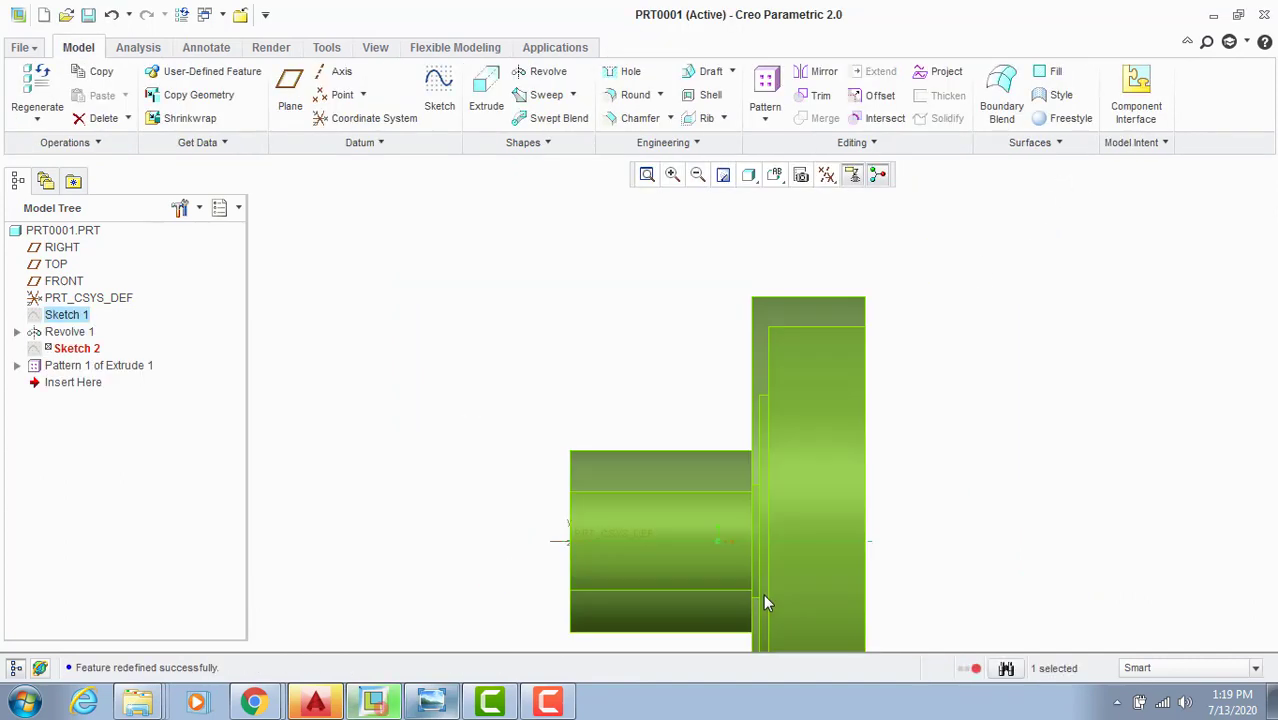
pyautogui.rightClick(55, 348)
pyautogui.click(121, 464)
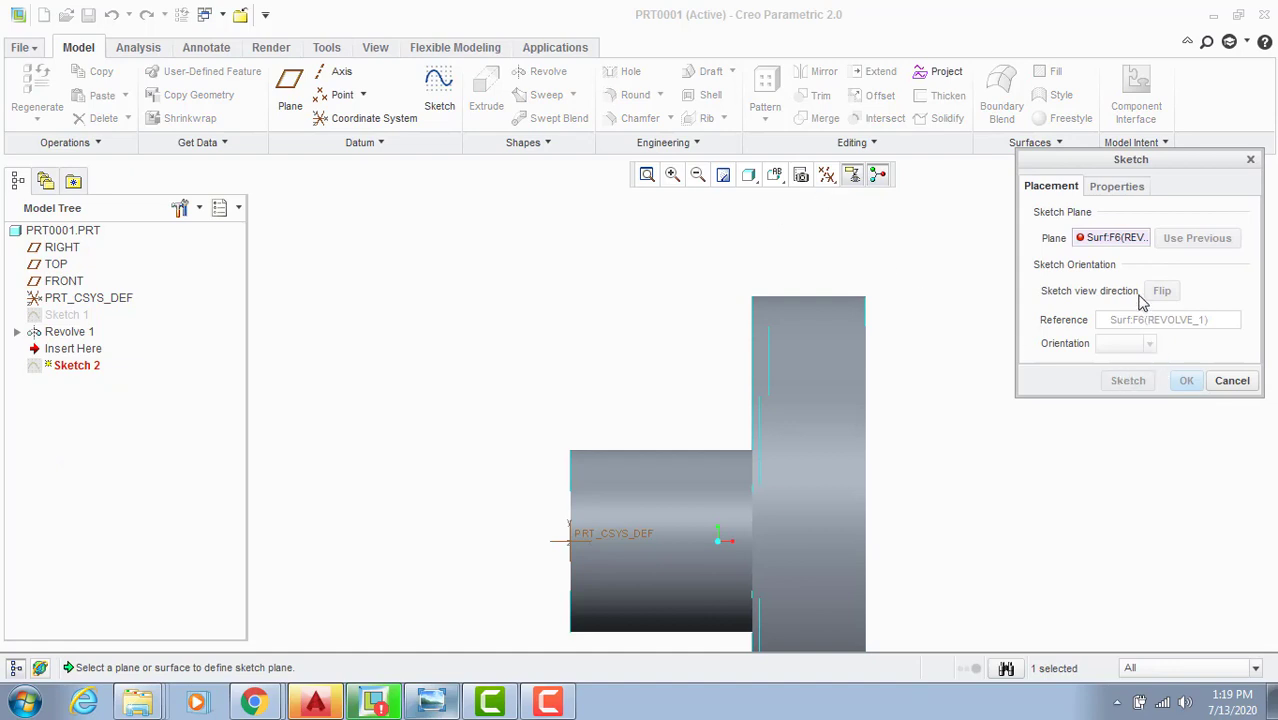
pyautogui.moveTo(879, 364); pyautogui.dragTo(767, 383, button='middle')
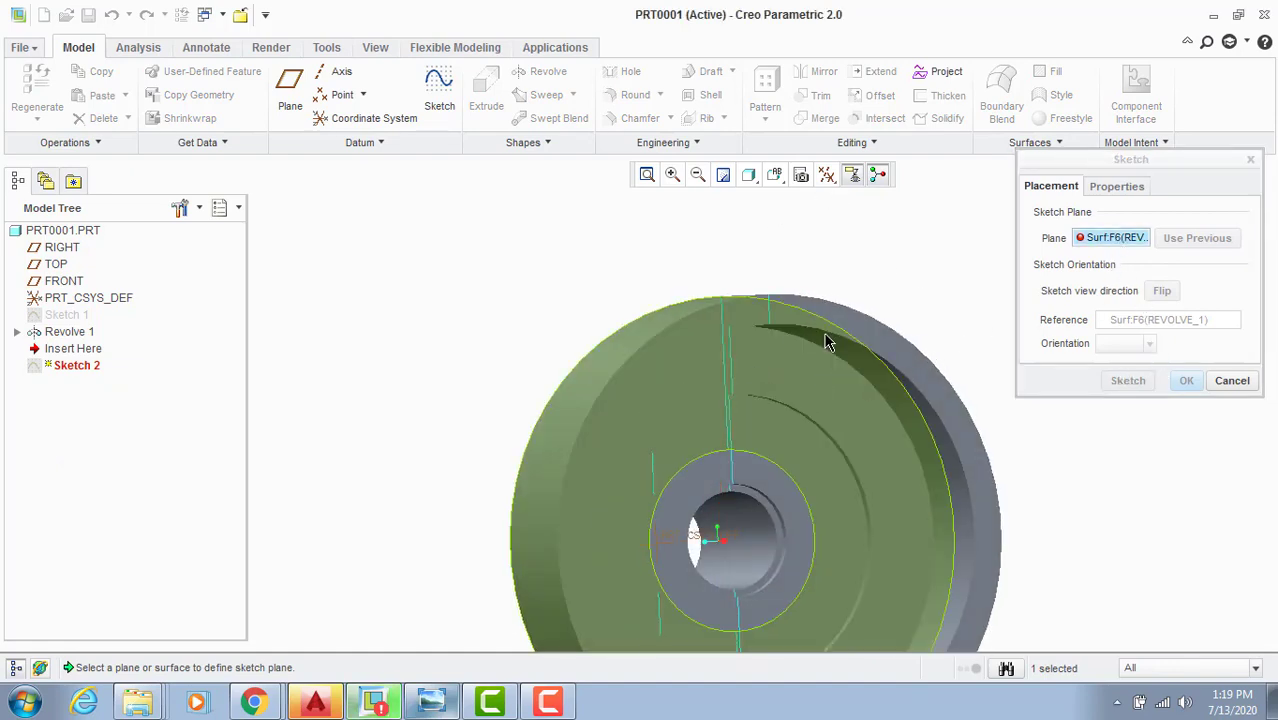
pyautogui.click(832, 320)
pyautogui.click(1127, 381)
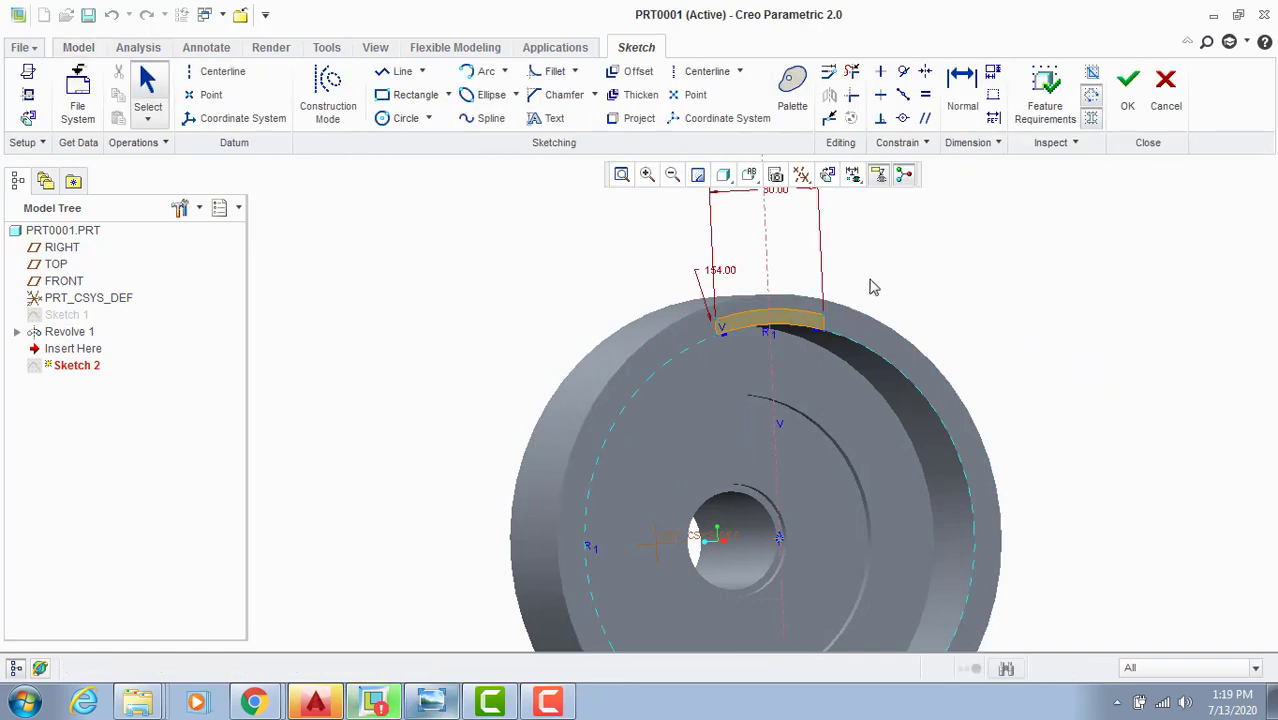
pyautogui.click(1127, 95)
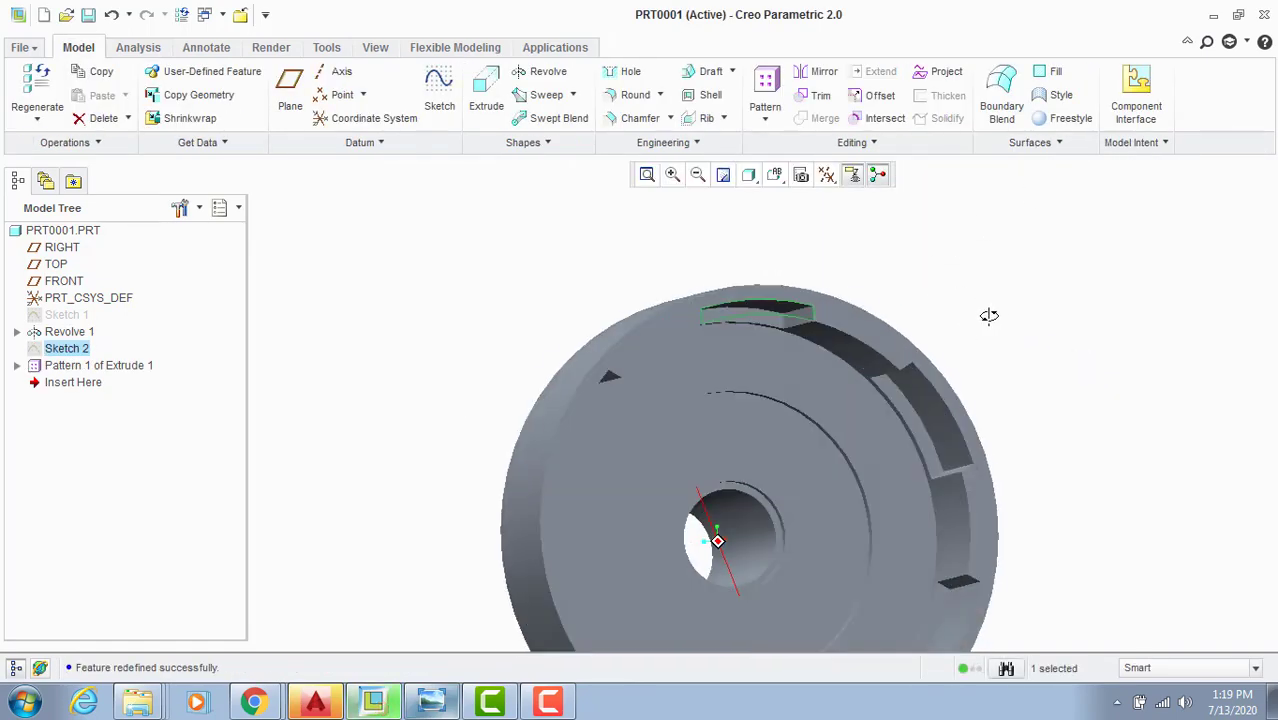
# Step: Inspect the rim and its recesses on the model and compare them with the rim dimensions in the drawing's Section B-B
pyautogui.moveTo(987, 314)
pyautogui.mouseDown(button='middle')
pyautogui.moveTo(1004, 271)
pyautogui.moveTo(877, 273)
pyautogui.moveTo(887, 288)
pyautogui.moveTo(816, 211)
pyautogui.moveTo(766, 331)
pyautogui.moveTo(770, 306)
pyautogui.moveTo(851, 303)
pyautogui.moveTo(840, 292)
pyautogui.mouseUp(button='middle')
pyautogui.scroll(-3, 766, 331)
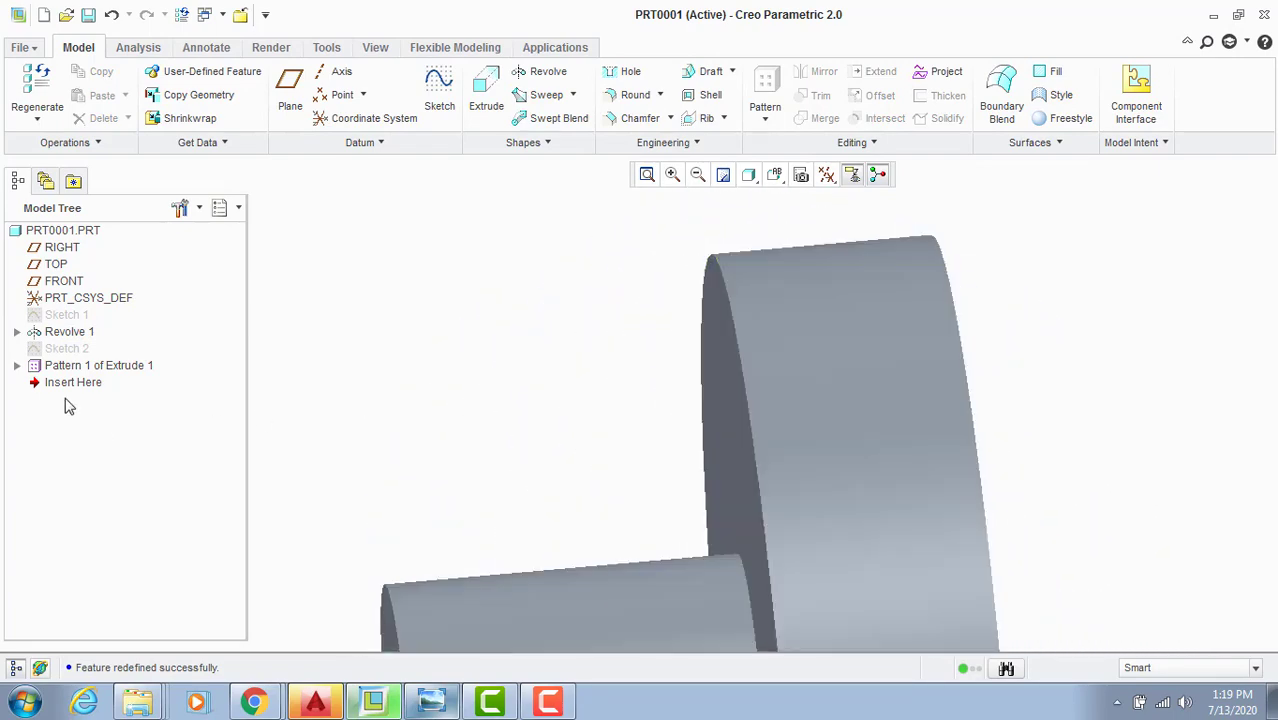
pyautogui.click(60, 333)
pyautogui.click(434, 692)
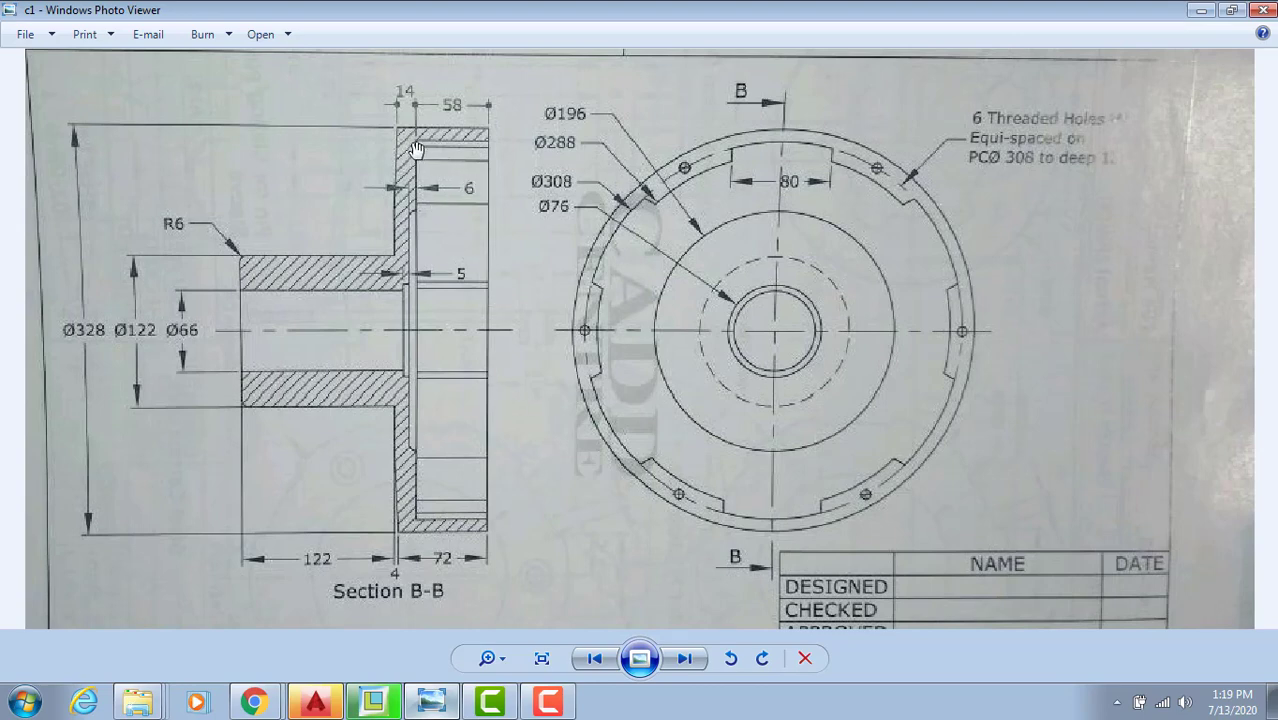
pyautogui.click(470, 703)
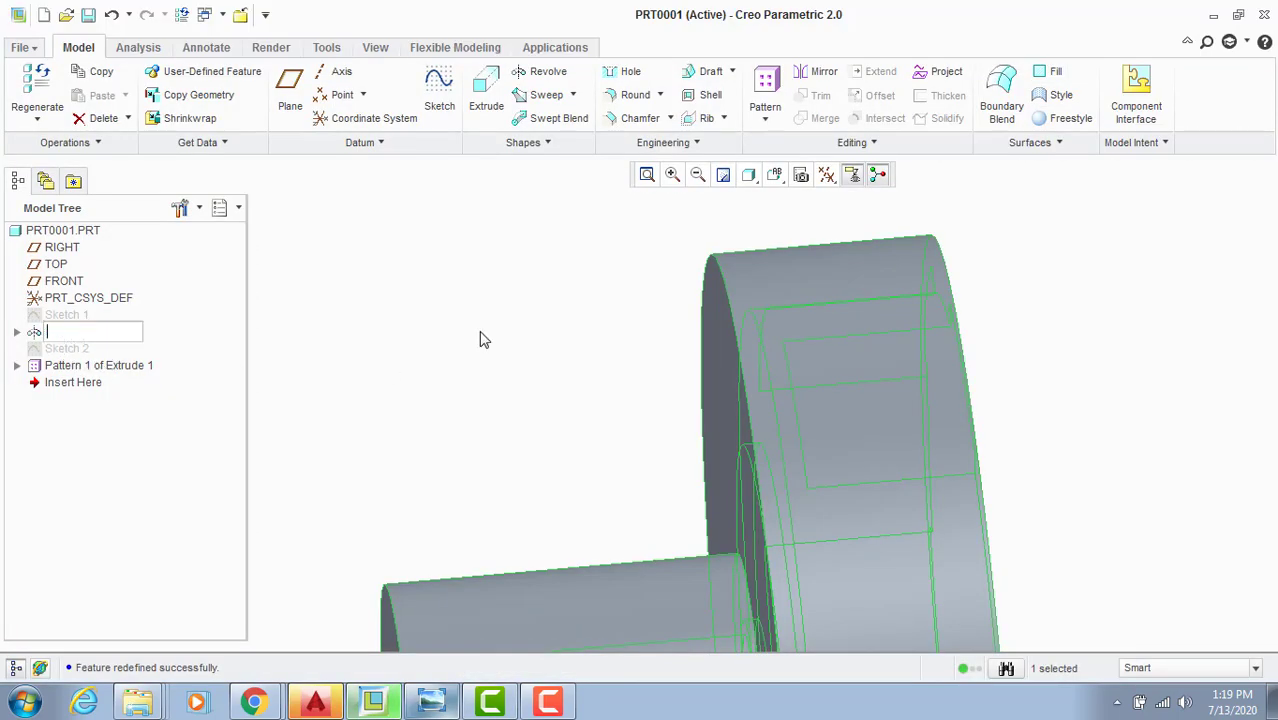
pyautogui.moveTo(481, 332); pyautogui.dragTo(384, 313, button='middle')
pyautogui.click(386, 312)
pyautogui.moveTo(578, 238); pyautogui.dragTo(554, 201, button='middle')
pyautogui.scroll(1, 562, 251)
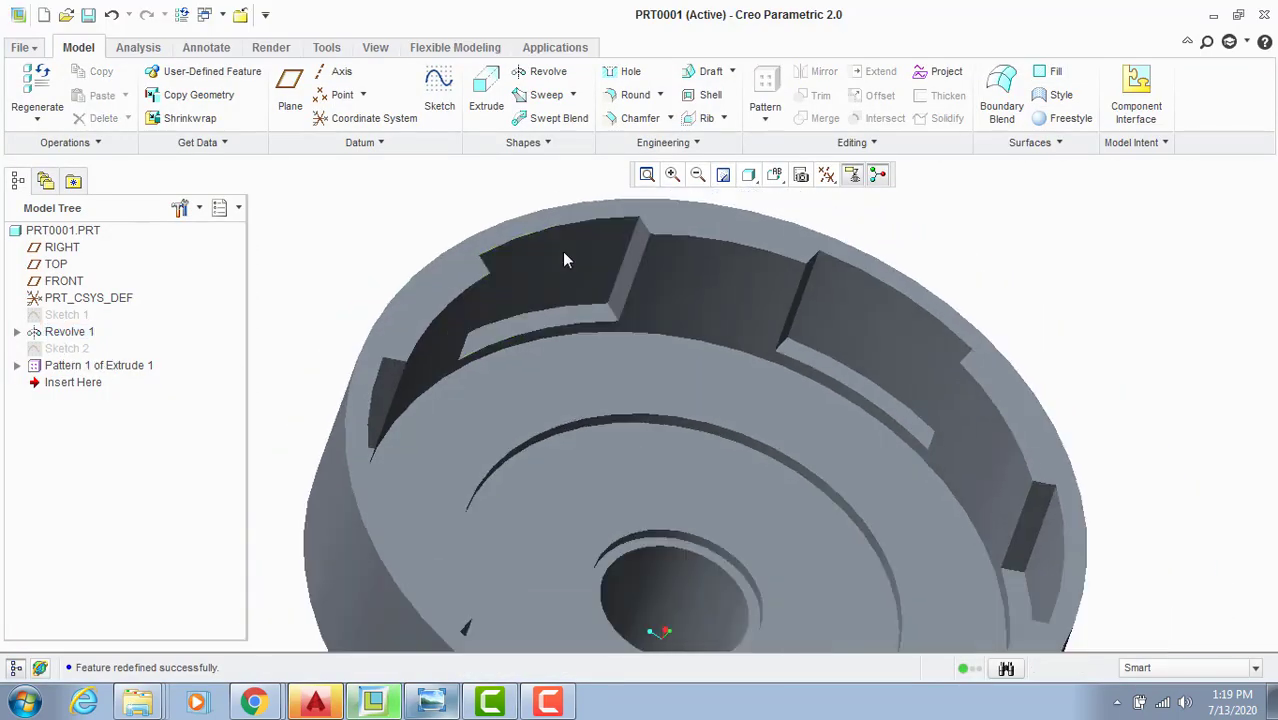
pyautogui.moveTo(562, 253); pyautogui.dragTo(595, 288, button='middle')
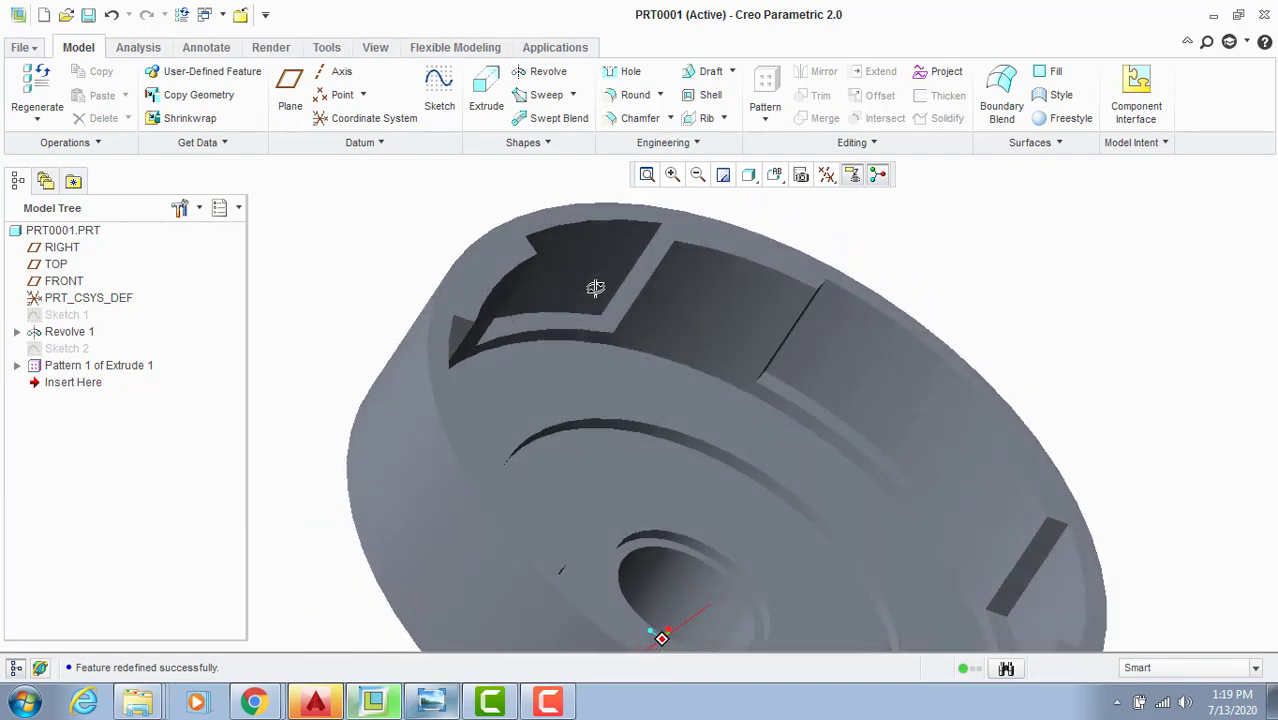
# Step: Open the revolve's section sketch for editing and orient it to the 2D sketch view
pyautogui.click(620, 369)
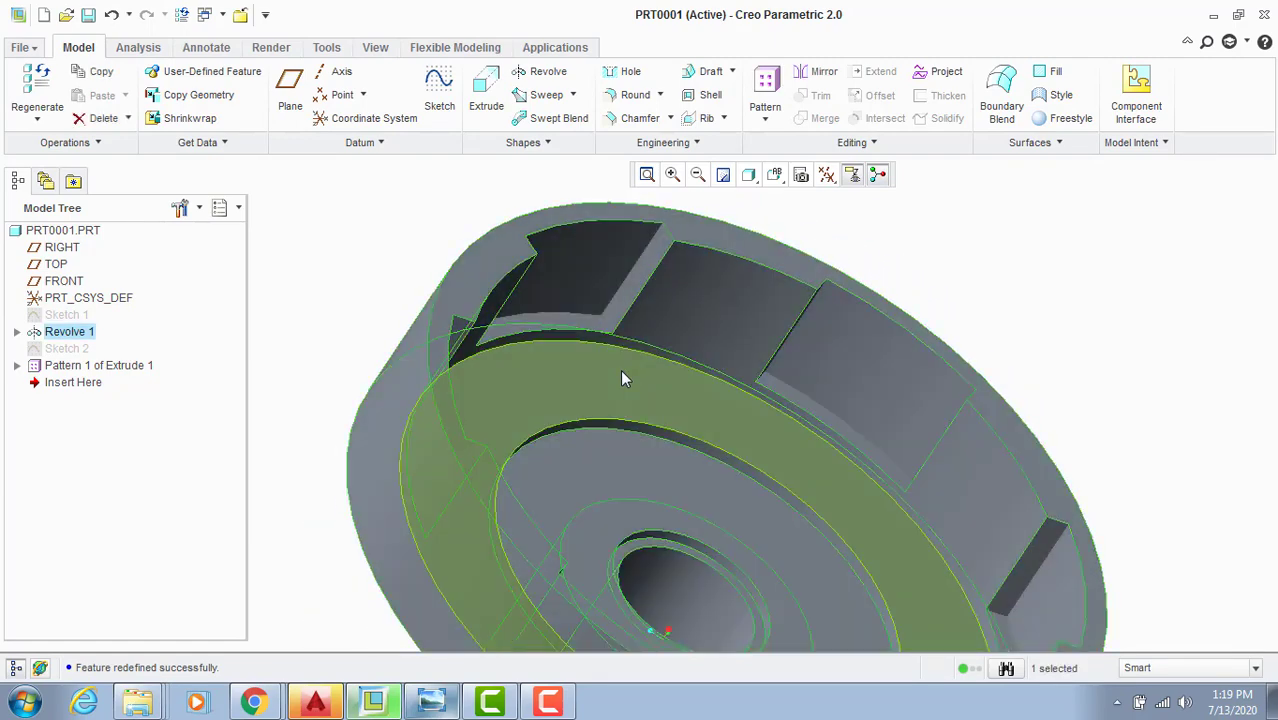
pyautogui.click(22, 333)
pyautogui.click(18, 333)
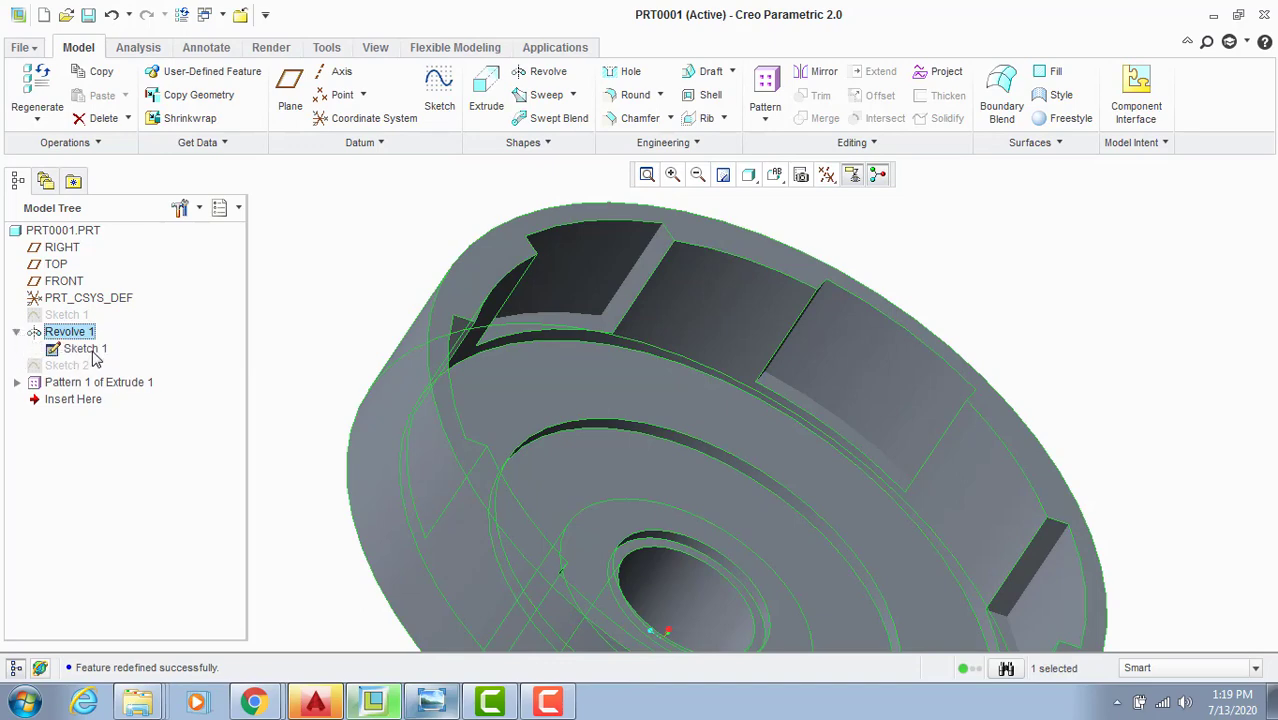
pyautogui.rightClick(92, 353)
pyautogui.click(157, 385)
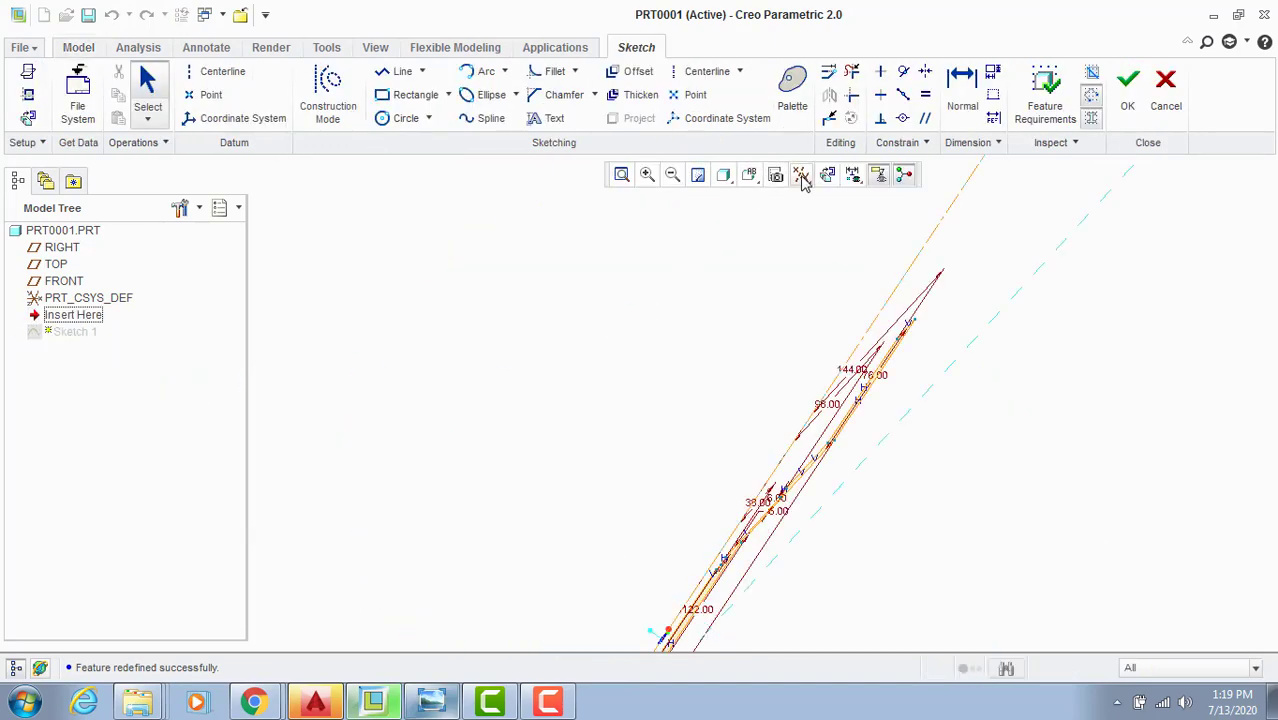
pyautogui.click(801, 176)
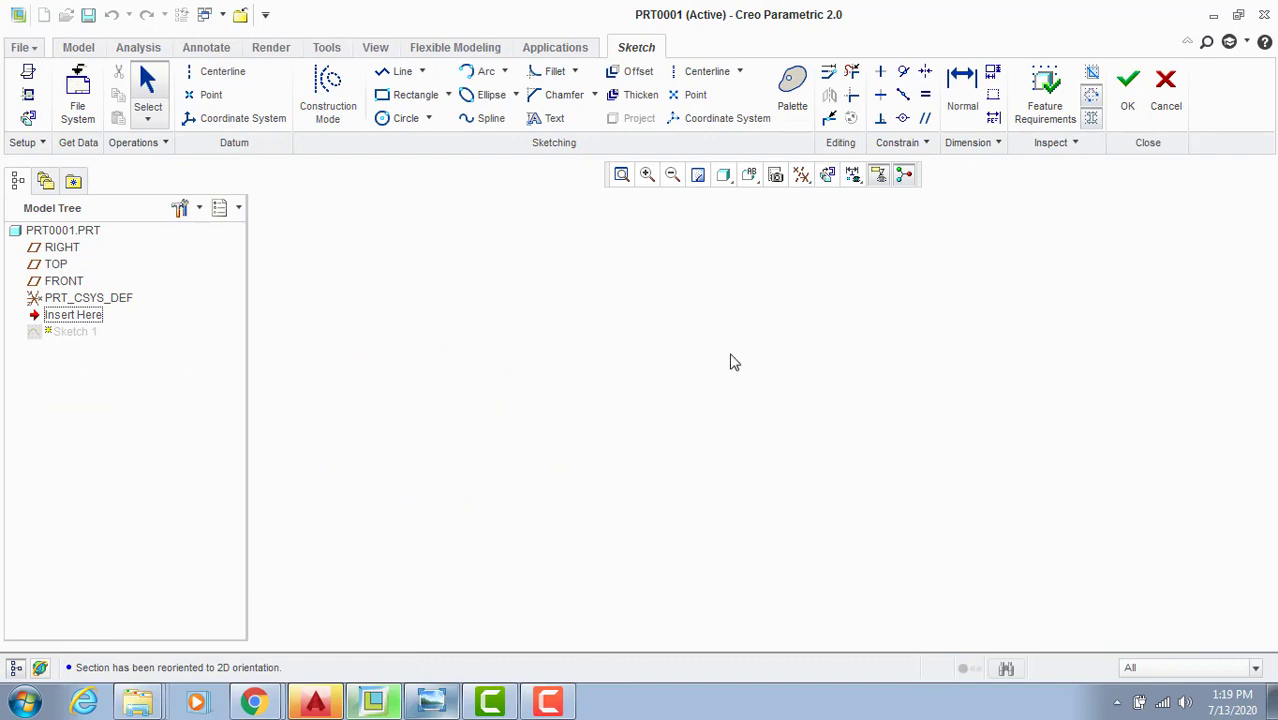
# Step: Delete the 6 dimension on the short step edge of the web
pyautogui.scroll(-5, 688, 260)
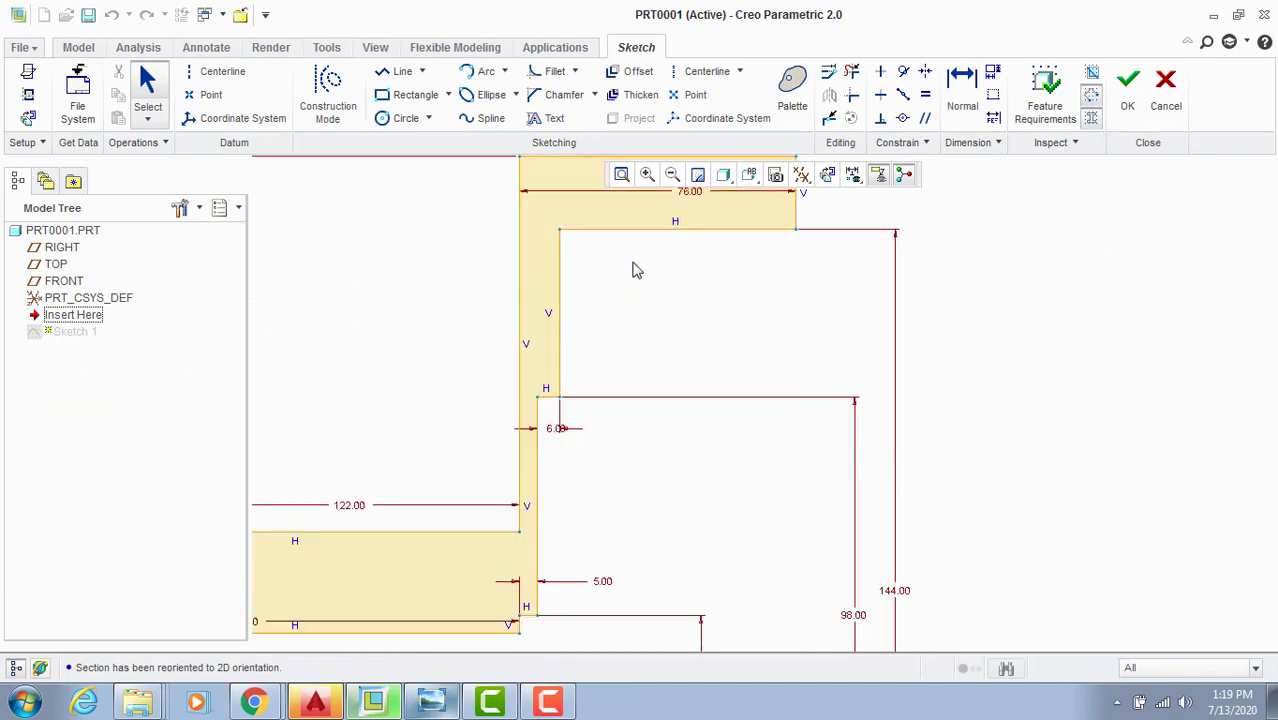
pyautogui.scroll(2, 616, 360)
pyautogui.scroll(-3, 559, 365)
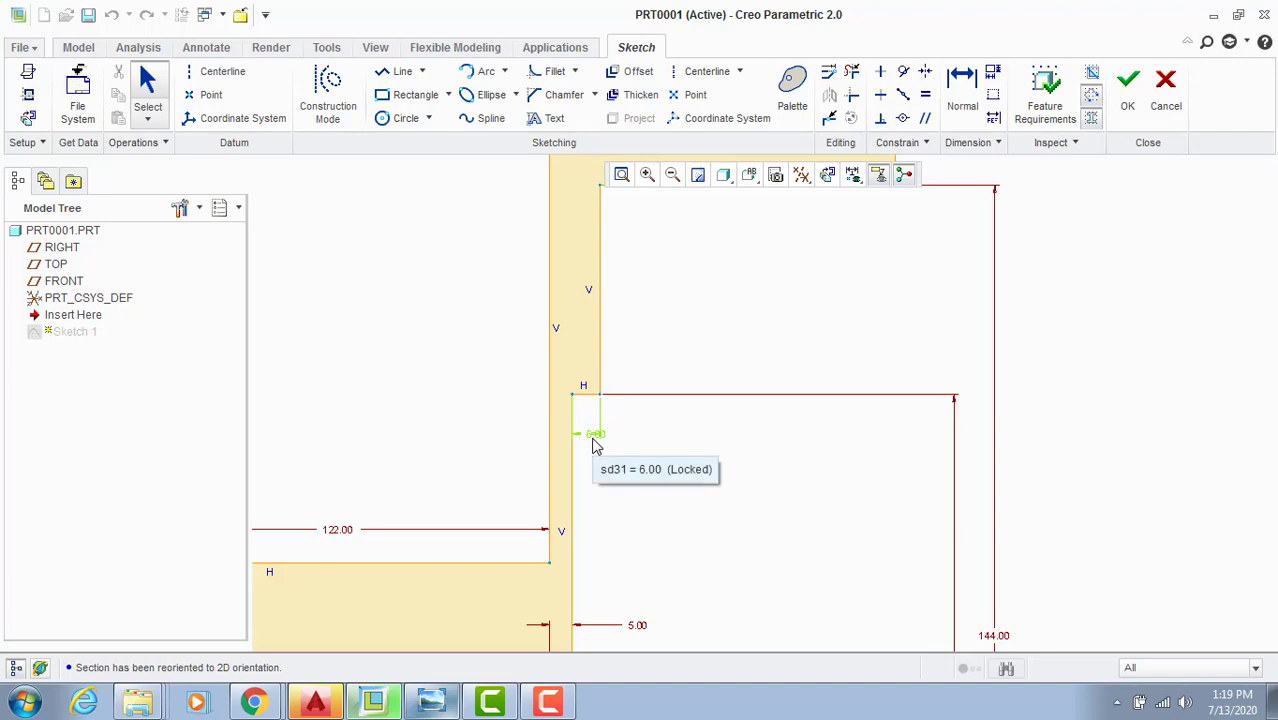
pyautogui.click(595, 444)
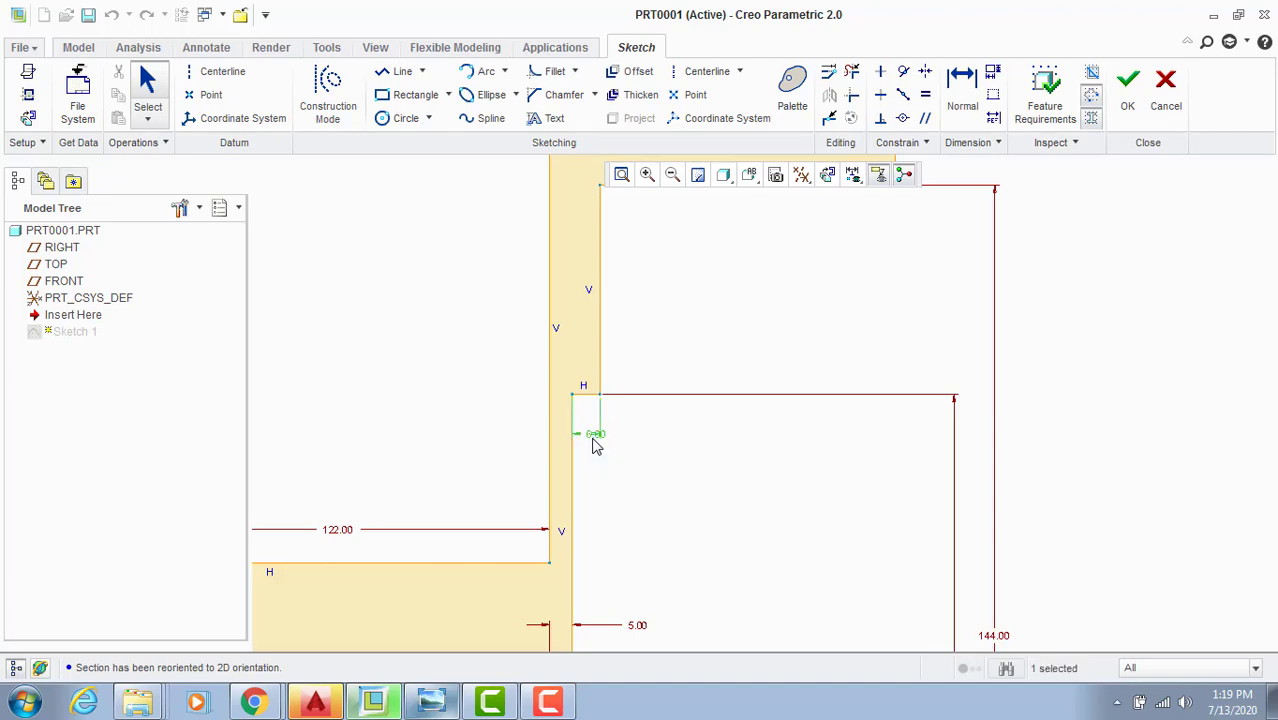
pyautogui.press('Delete')
# Step: Set the length of the rim's inner horizontal edge to 58
pyautogui.scroll(-2, 590, 445)
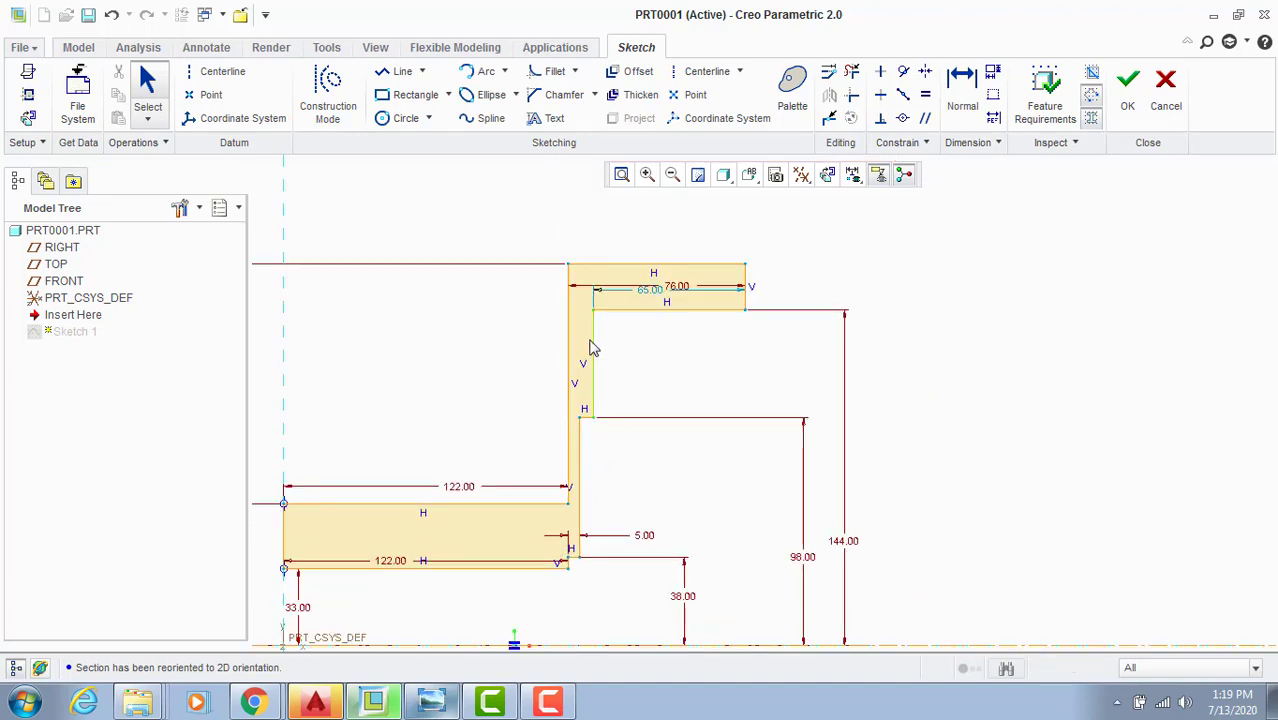
pyautogui.scroll(2, 590, 347)
pyautogui.doubleClick(687, 257)
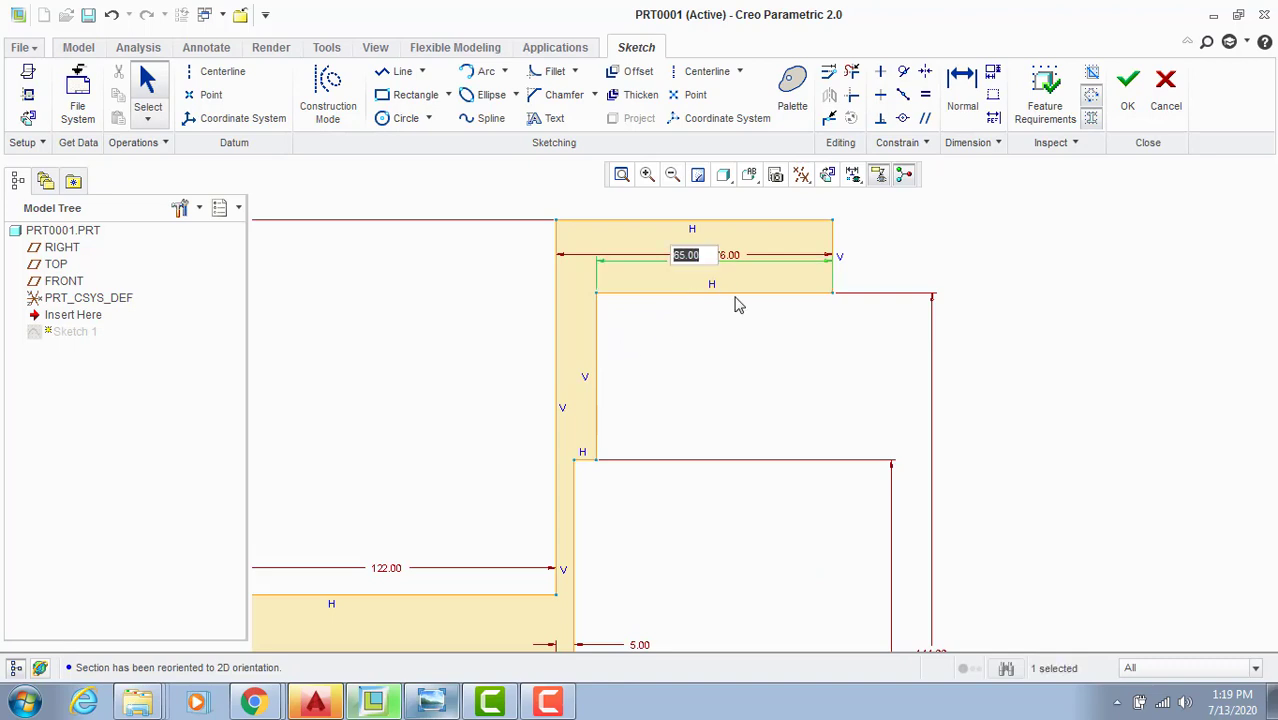
pyautogui.write('58')
pyautogui.press('Return')
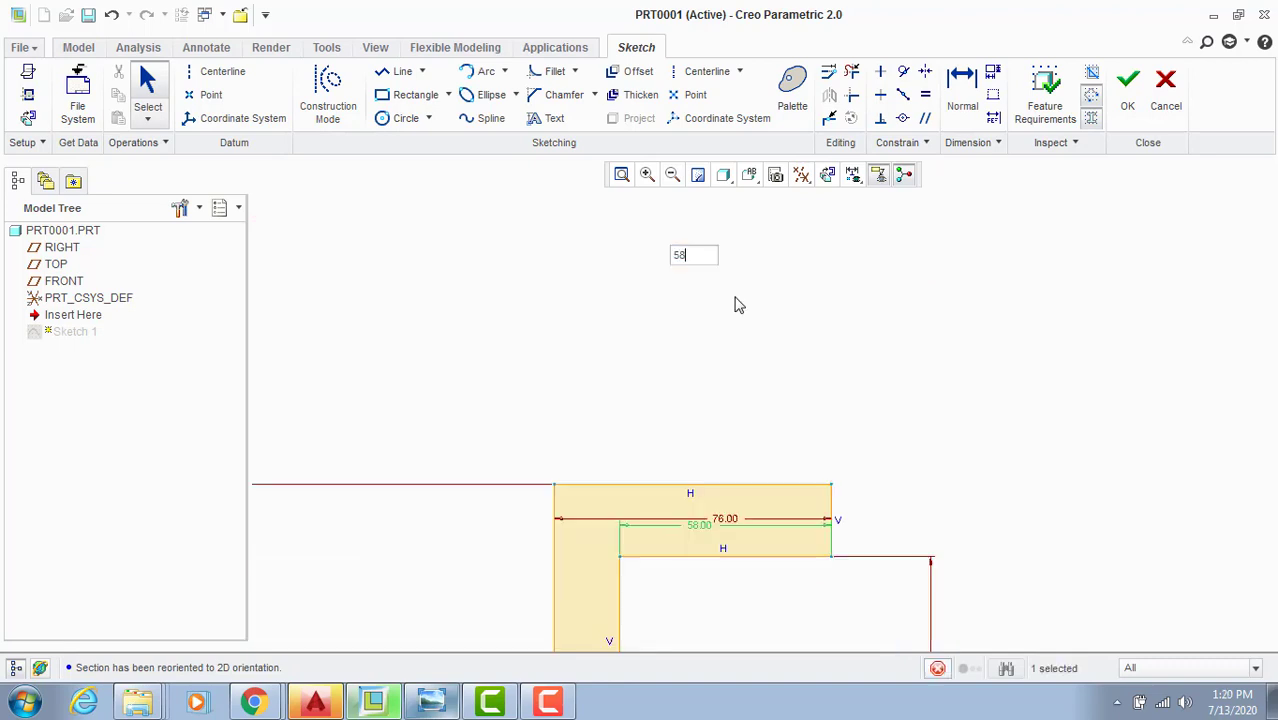
# Step: Delete the thin web's vertical inner edge and the short horizontal step edge above it
pyautogui.scroll(5, 890, 364)
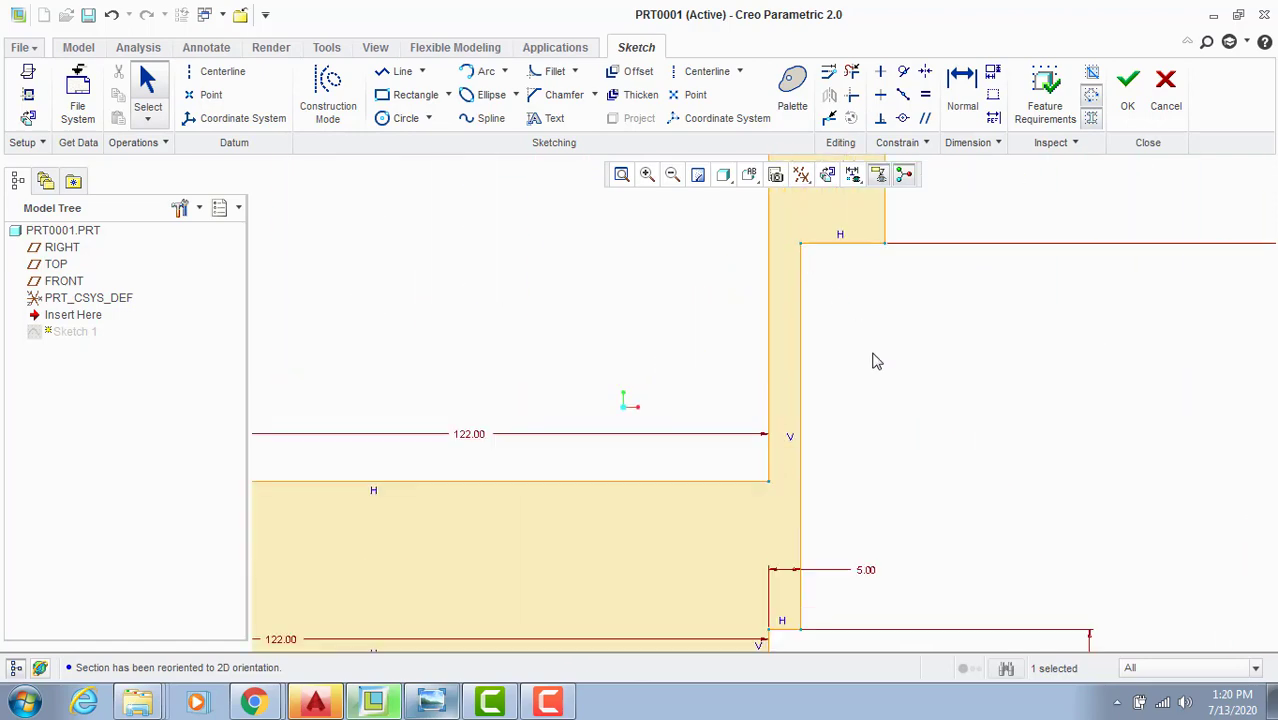
pyautogui.scroll(-4, 873, 361)
pyautogui.moveTo(918, 229); pyautogui.dragTo(920, 185)
pyautogui.click(929, 331)
pyautogui.scroll(2, 868, 334)
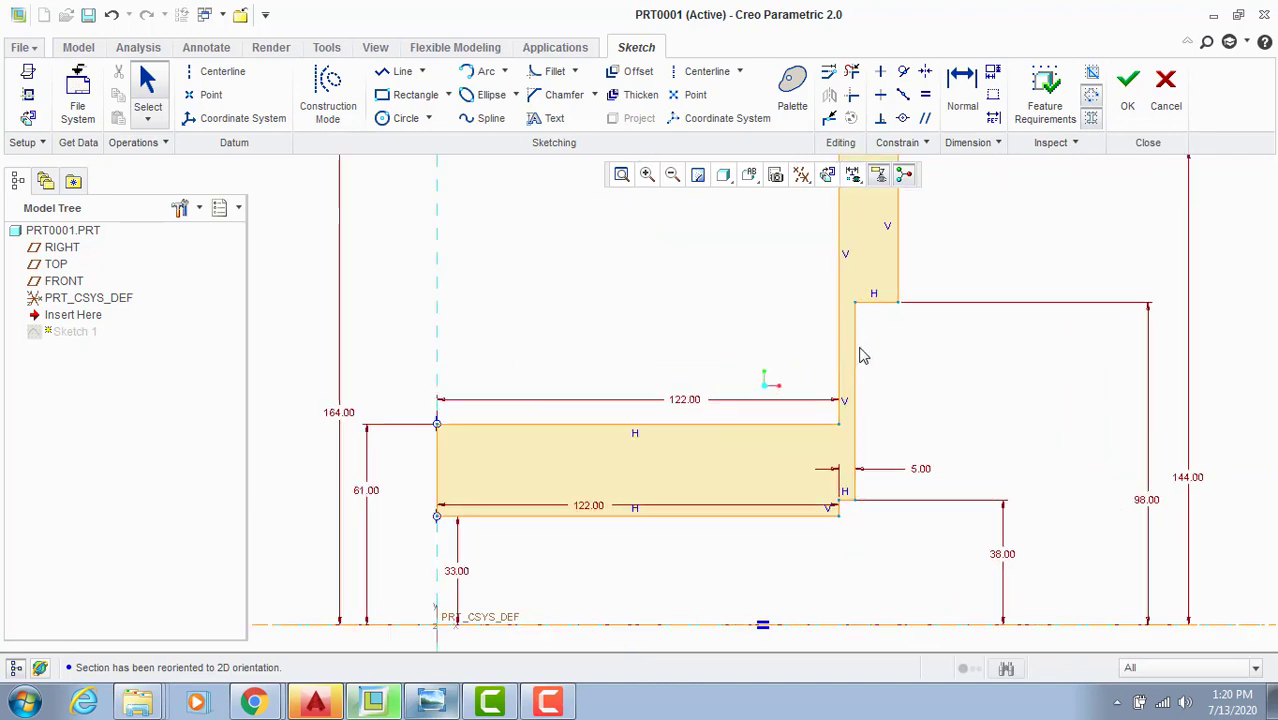
pyautogui.click(857, 367)
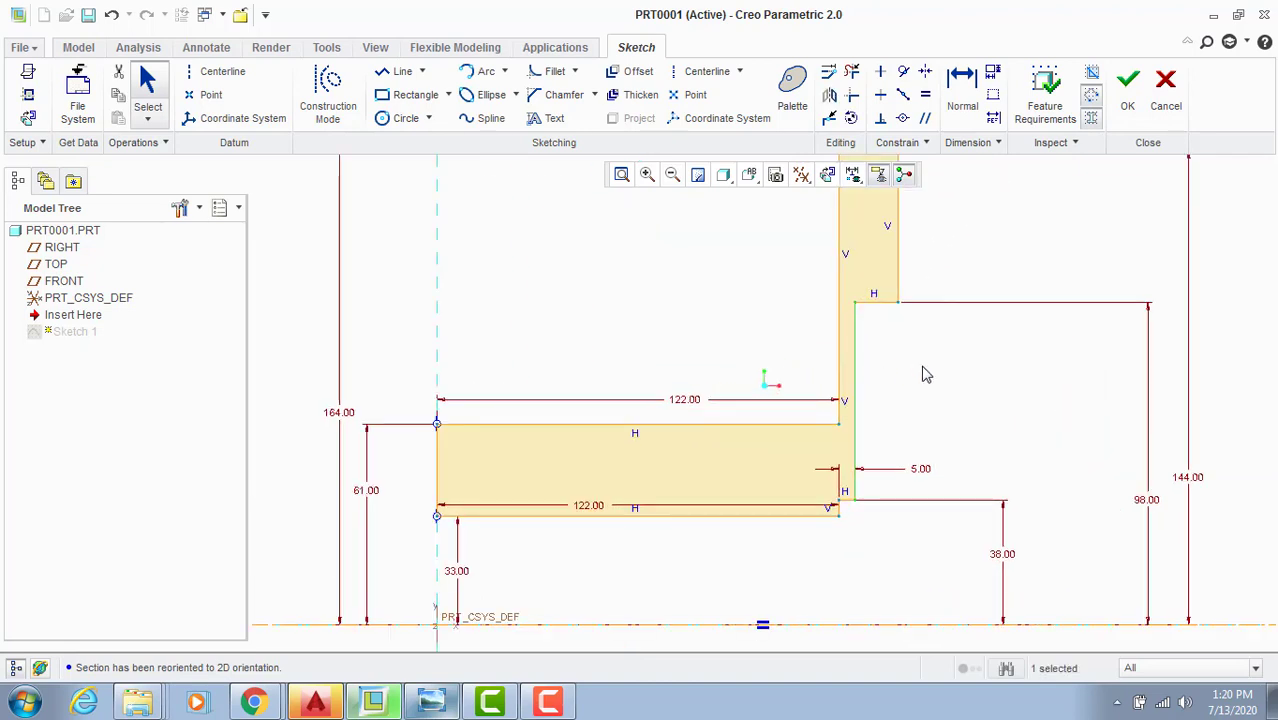
pyautogui.press('Delete')
pyautogui.click(870, 303)
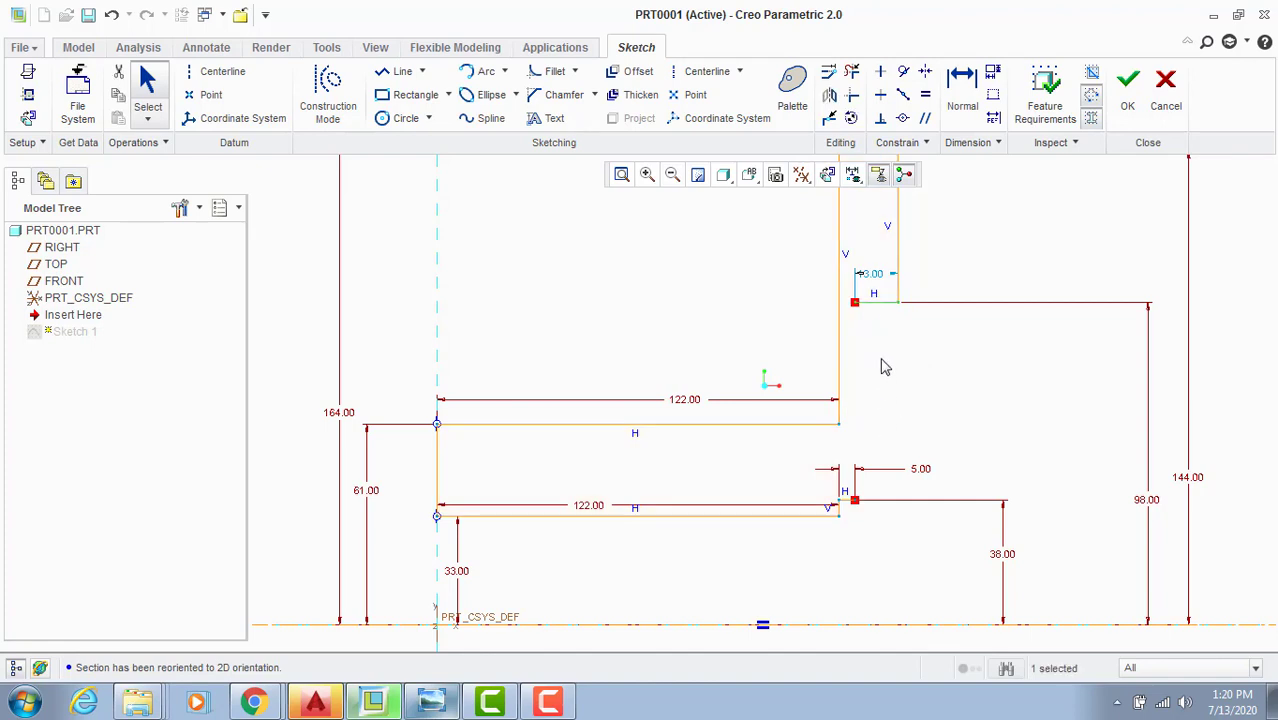
pyautogui.press('Delete')
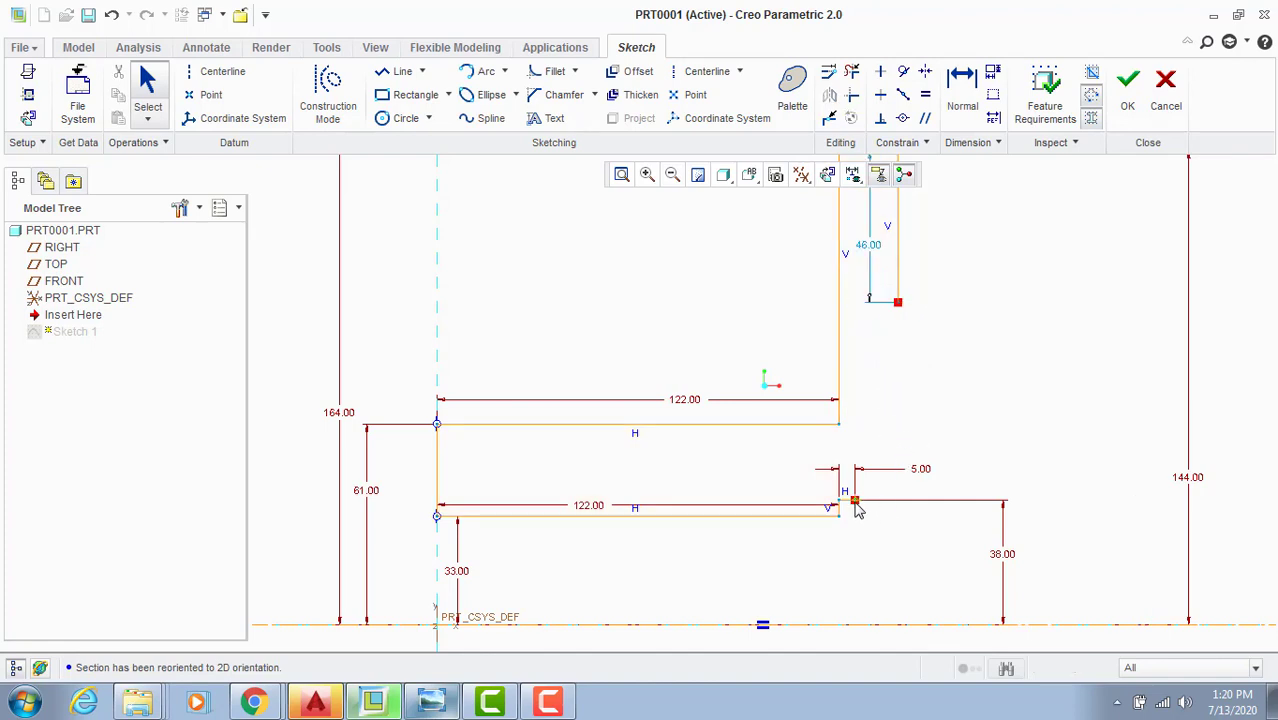
# Step: Try to stretch the free end of the lower step edge outward, and undo the web edge deletions
pyautogui.moveTo(855, 501); pyautogui.dragTo(884, 502)
pyautogui.click(924, 471)
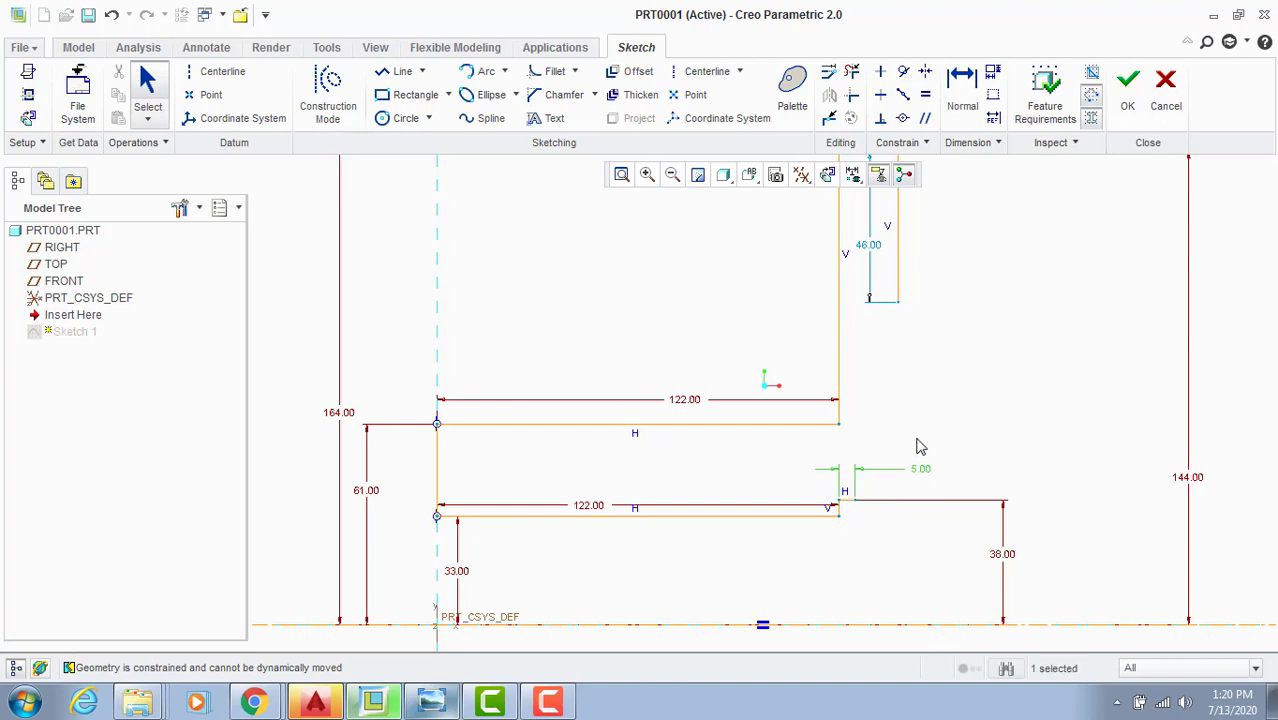
pyautogui.hotkey('ctrl', 'z')
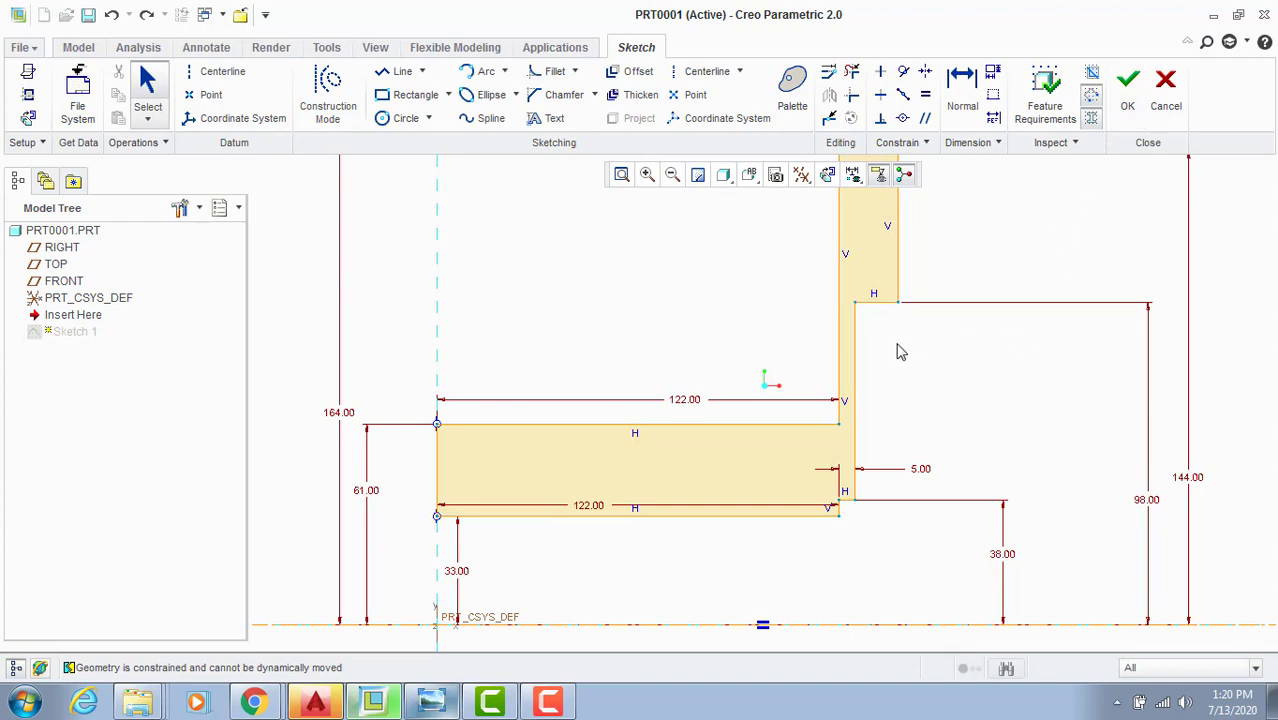
# Step: Delete the thin web's inner edge and its upper step edge, and corner-trim the remaining inner web edge with the lower step edge
pyautogui.press('Delete')
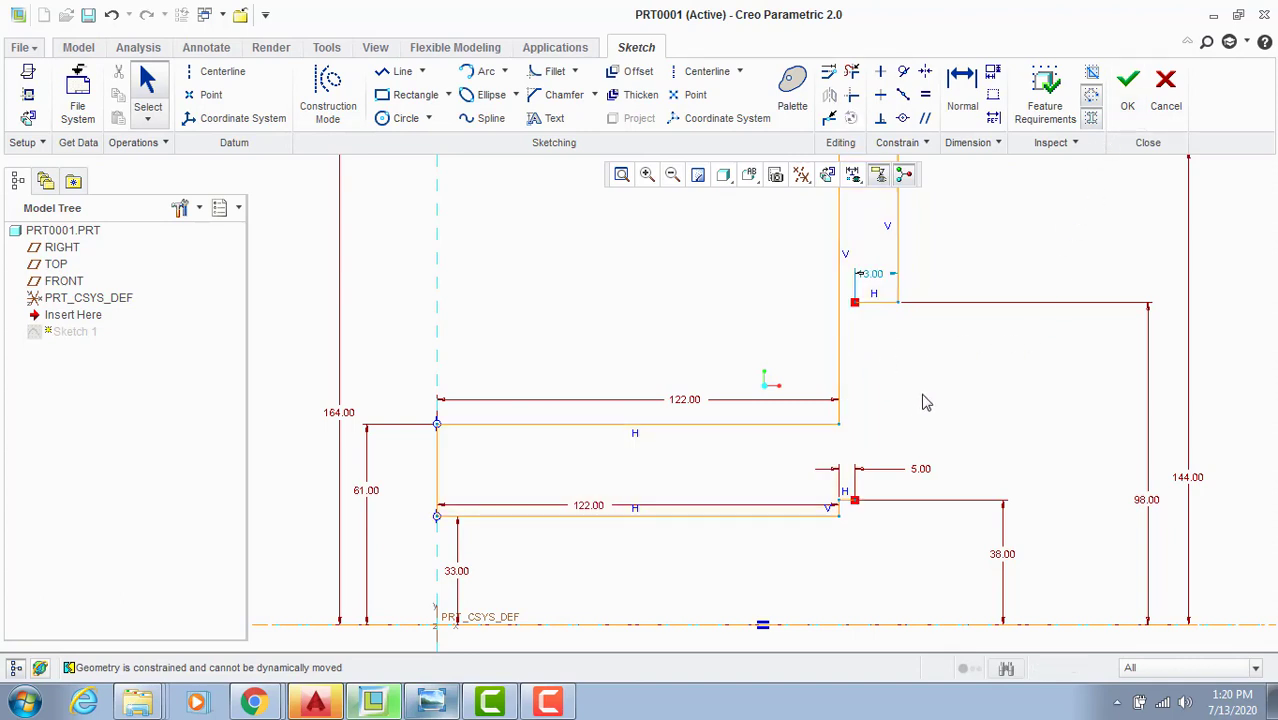
pyautogui.press('Delete')
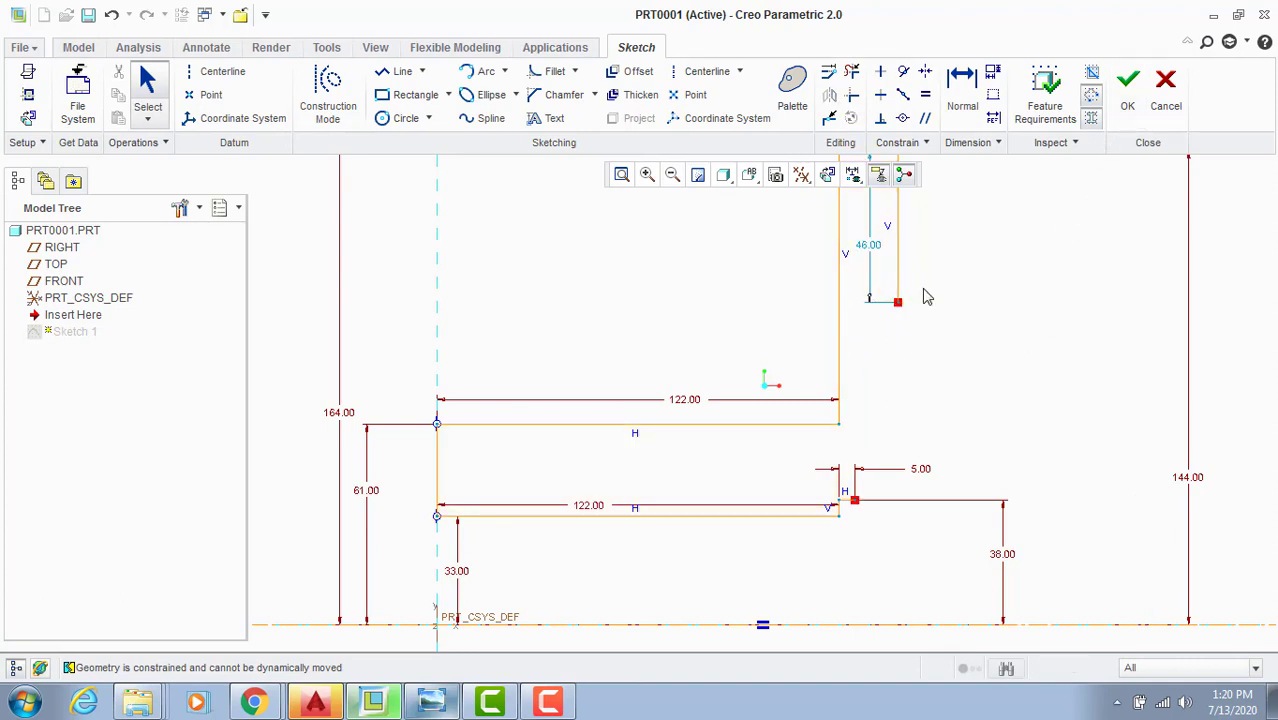
pyautogui.click(852, 95)
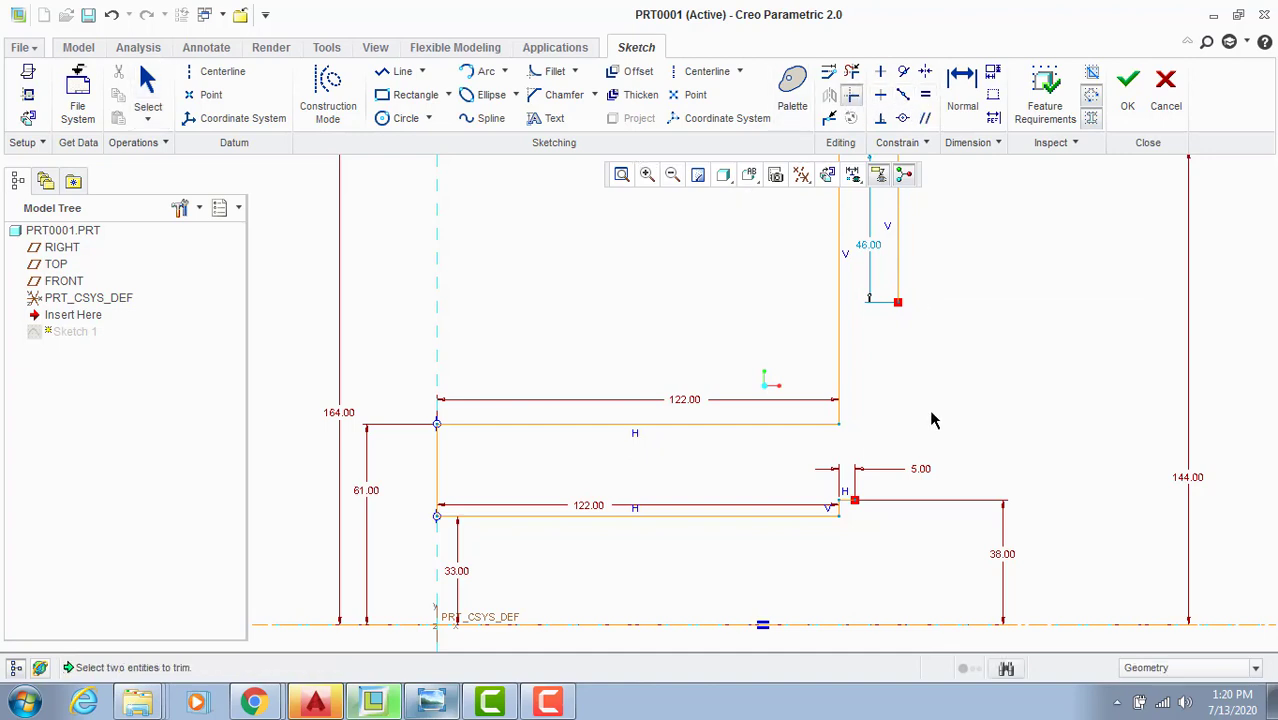
pyautogui.click(897, 270)
pyautogui.middleClick(998, 262)
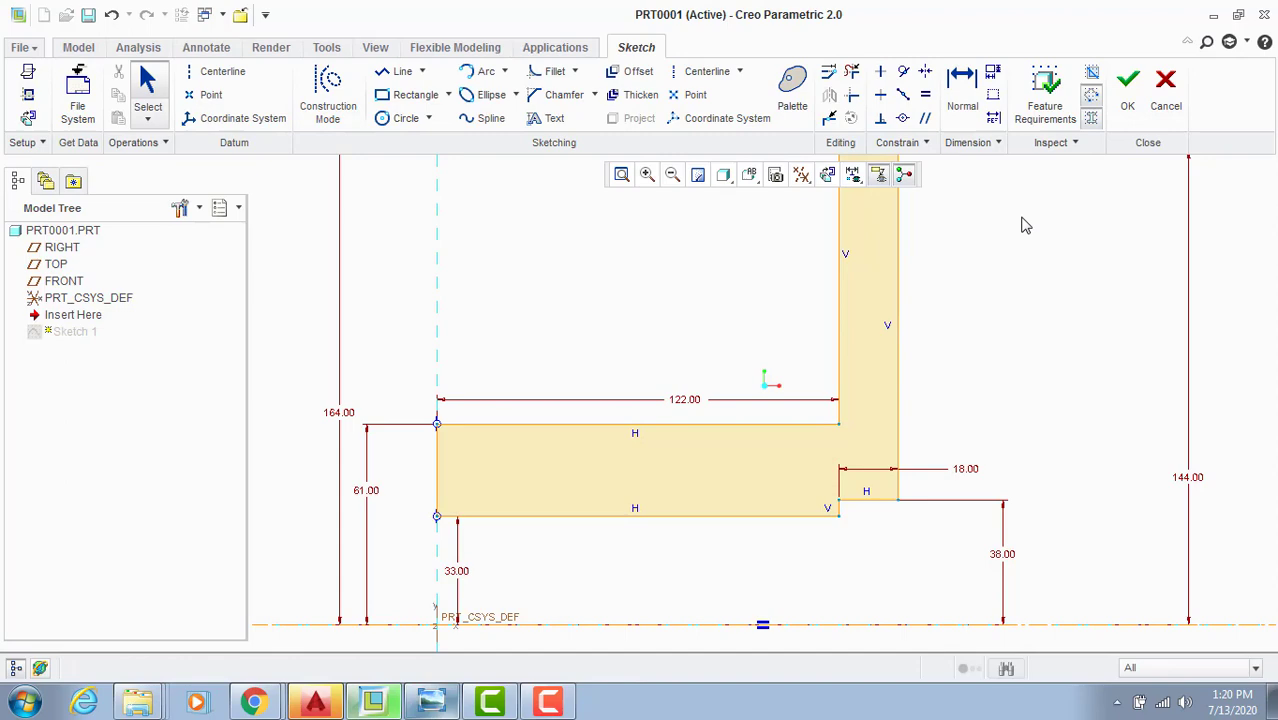
# Step: Accept the edited profile sketch of the revolved body and return the model to its default orientation
pyautogui.click(1125, 108)
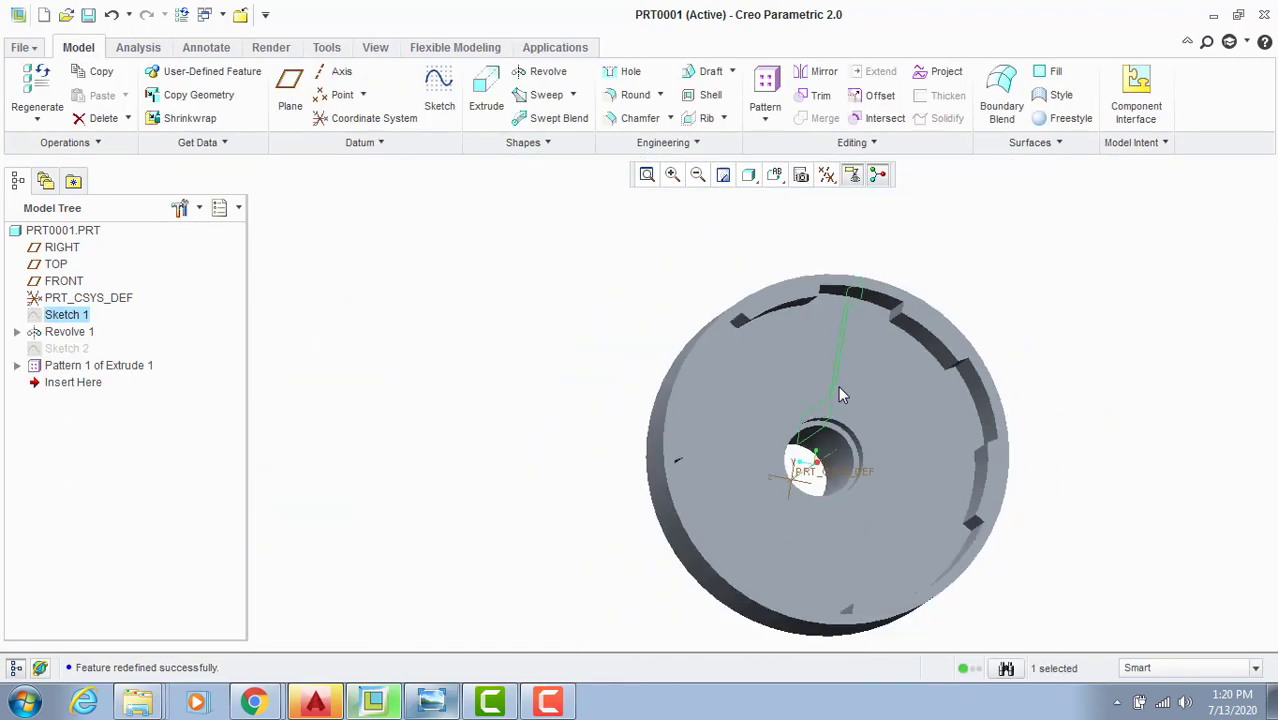
pyautogui.moveTo(970, 385); pyautogui.dragTo(1062, 372, button='middle')
pyautogui.click(1066, 371)
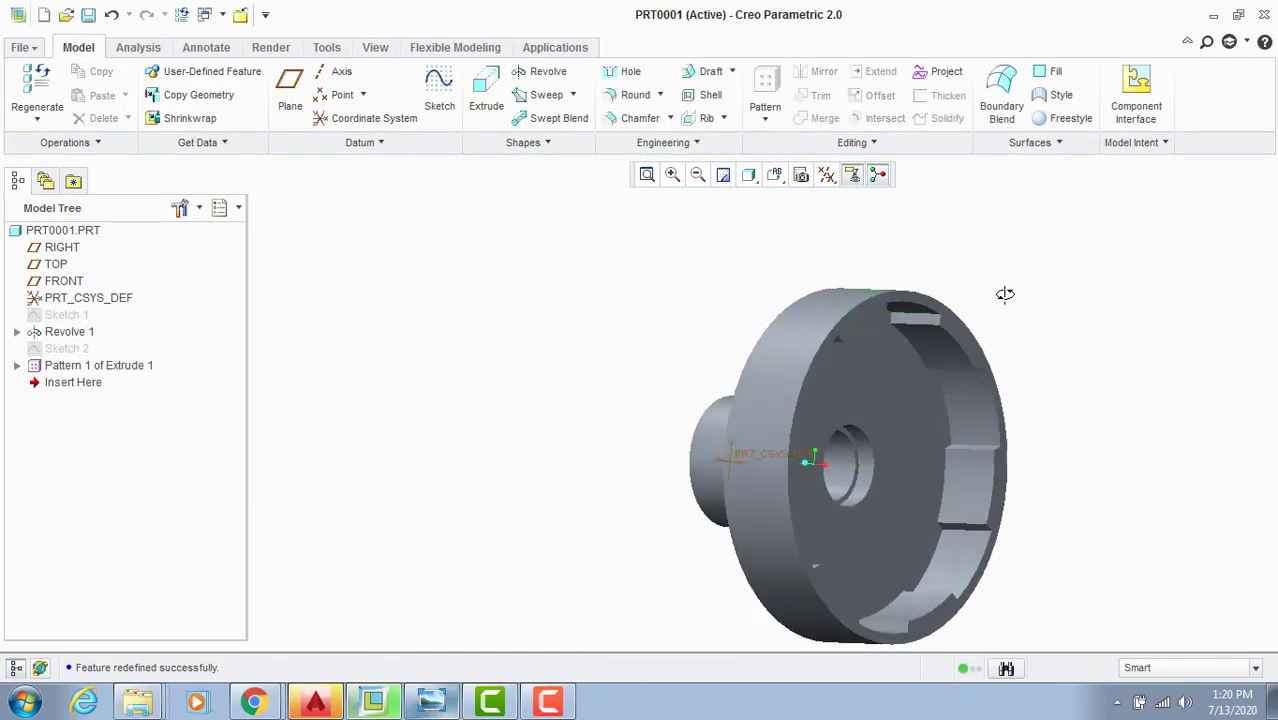
pyautogui.moveTo(1004, 294)
pyautogui.mouseDown(button='middle')
pyautogui.moveTo(970, 272)
pyautogui.moveTo(987, 291)
pyautogui.moveTo(719, 274)
pyautogui.moveTo(801, 257)
pyautogui.moveTo(767, 303)
pyautogui.mouseUp(button='middle')
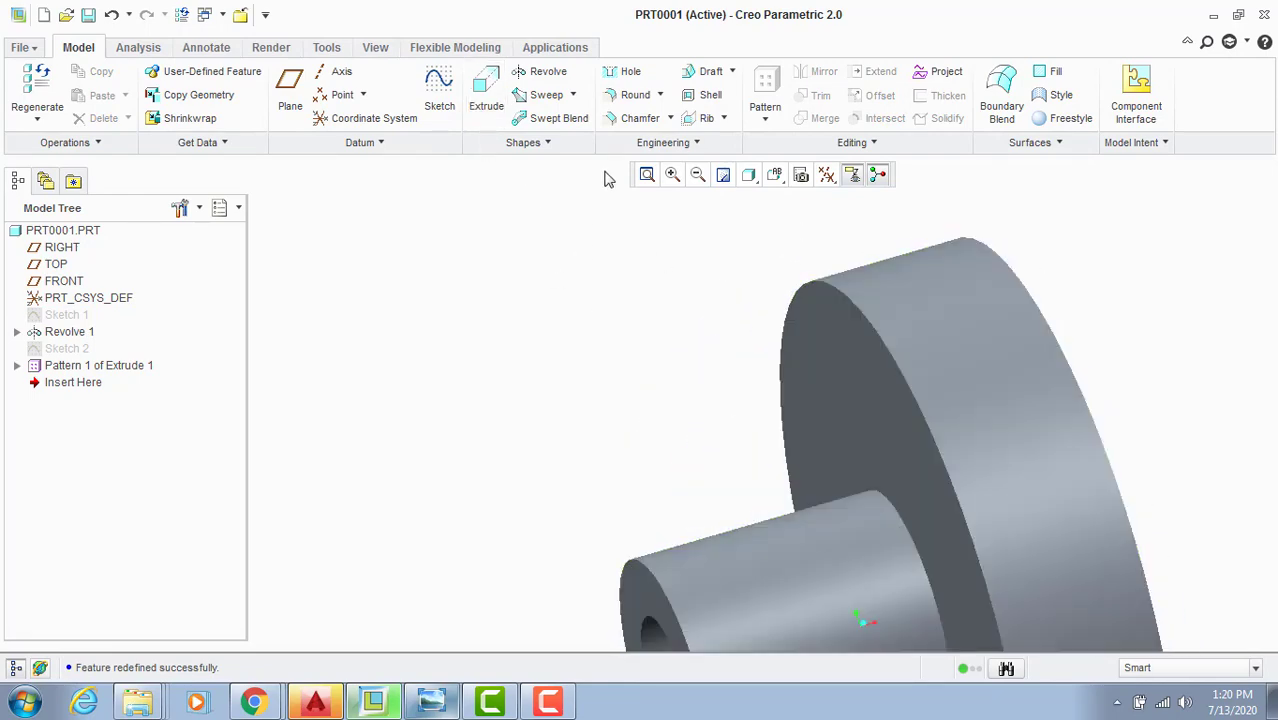
pyautogui.hotkey('ctrl', 'd')
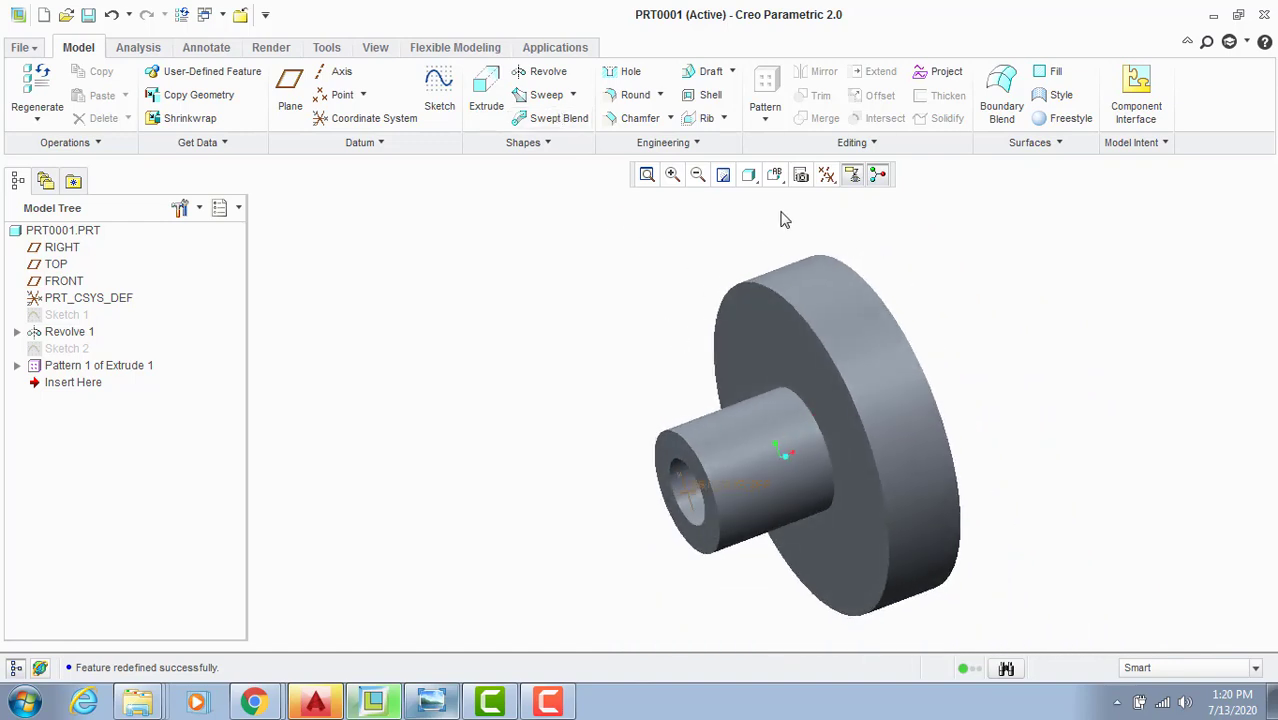
# Step: Display the datum planes and start a sketch on the FRONT plane, viewed square to the sketching plane
pyautogui.click(826, 174)
pyautogui.click(930, 303)
pyautogui.click(1074, 380)
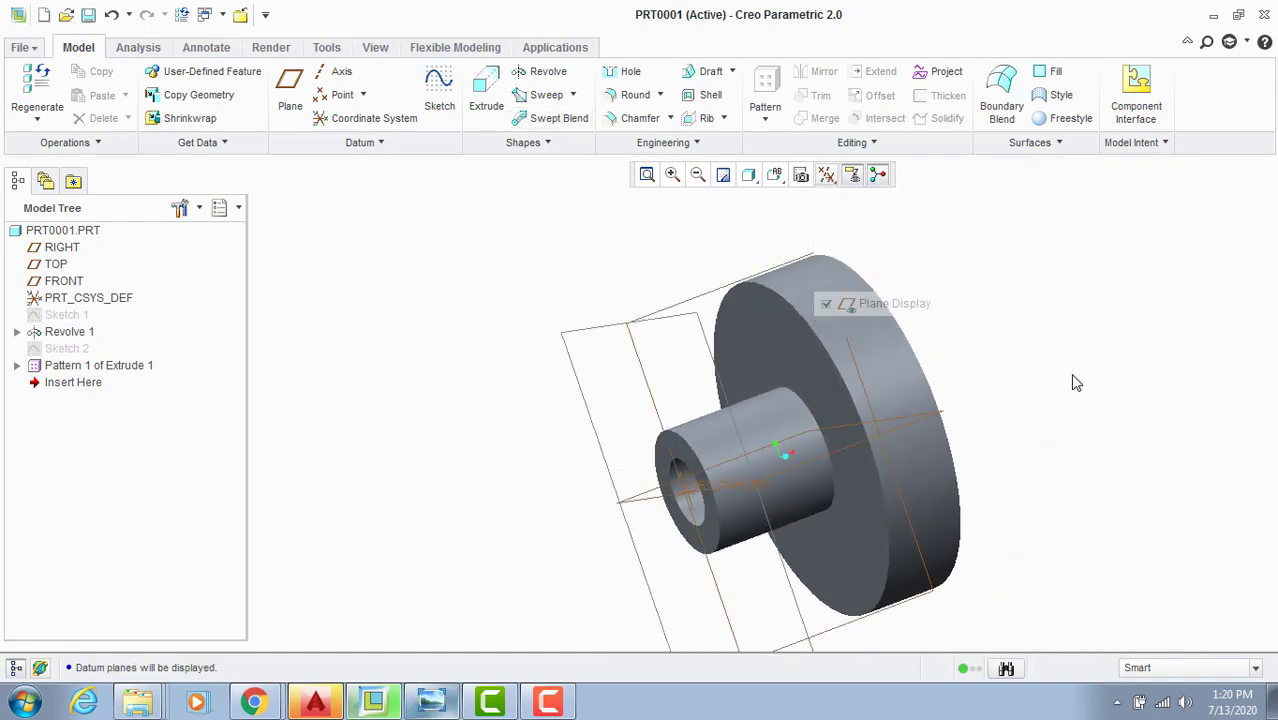
pyautogui.moveTo(1074, 382); pyautogui.dragTo(810, 325, button='middle')
pyautogui.click(716, 296)
pyautogui.click(439, 100)
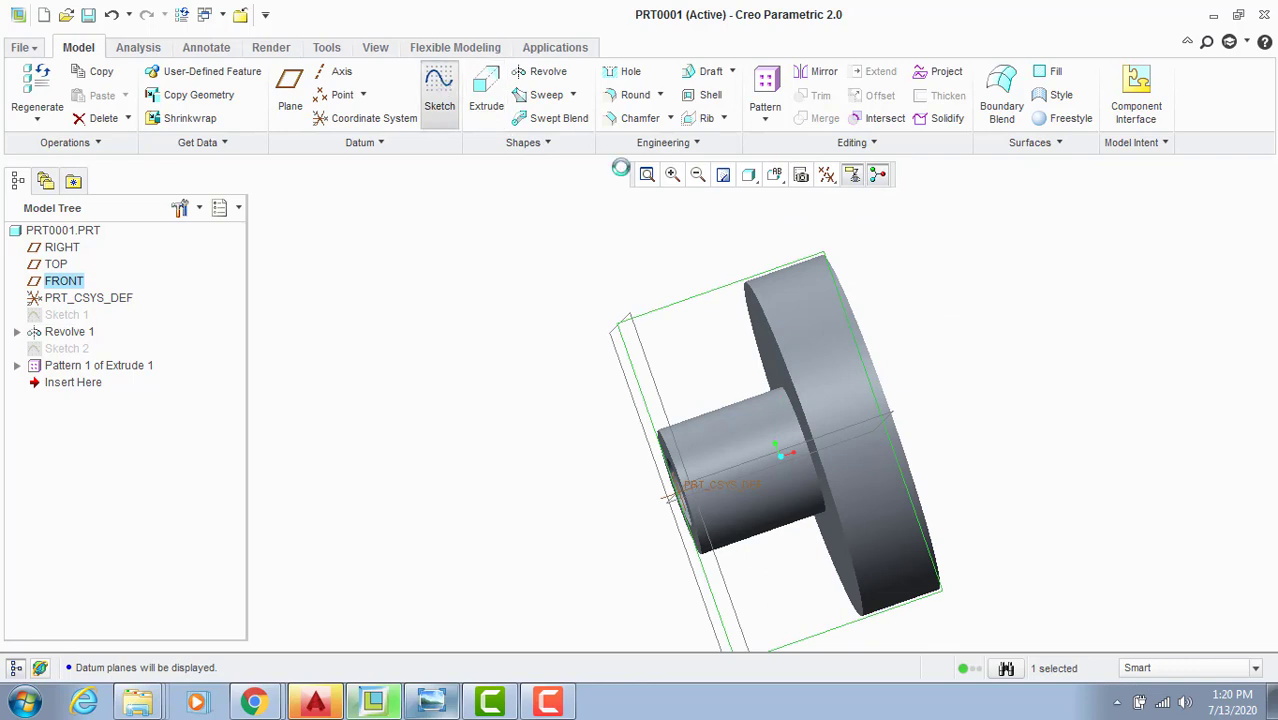
pyautogui.click(826, 174)
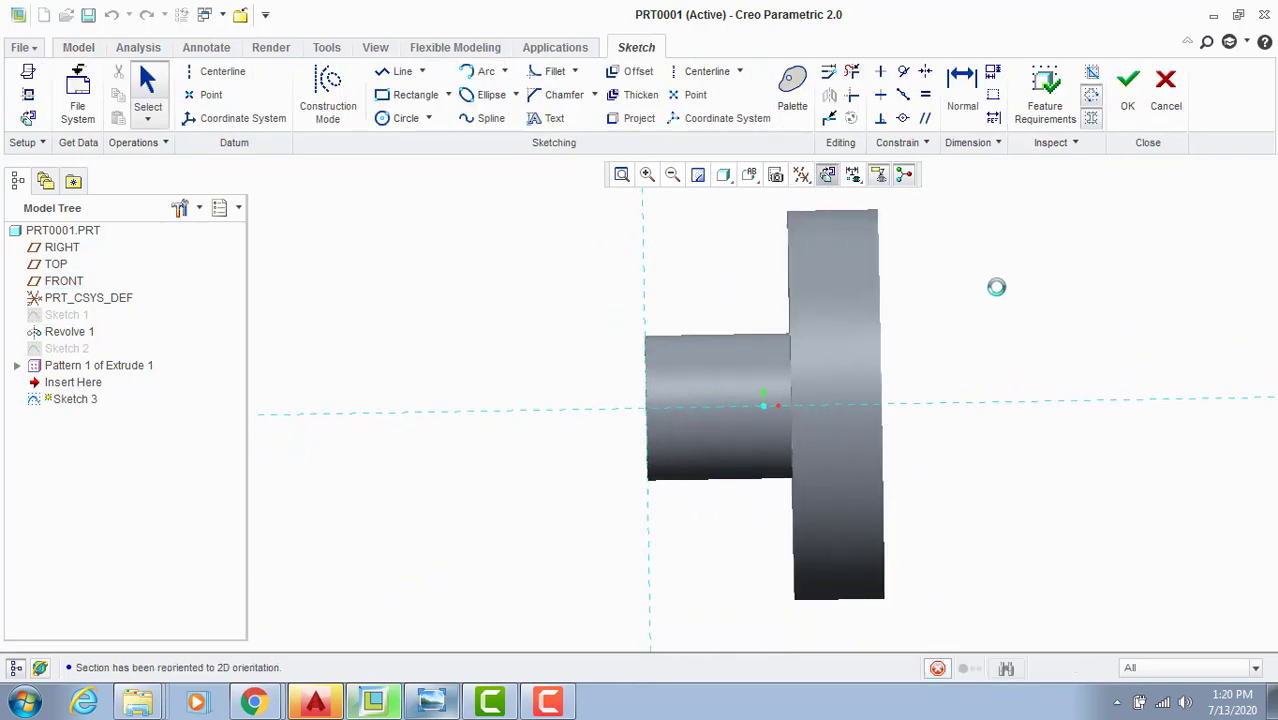
pyautogui.scroll(3, 820, 300)
pyautogui.scroll(-5, 830, 245)
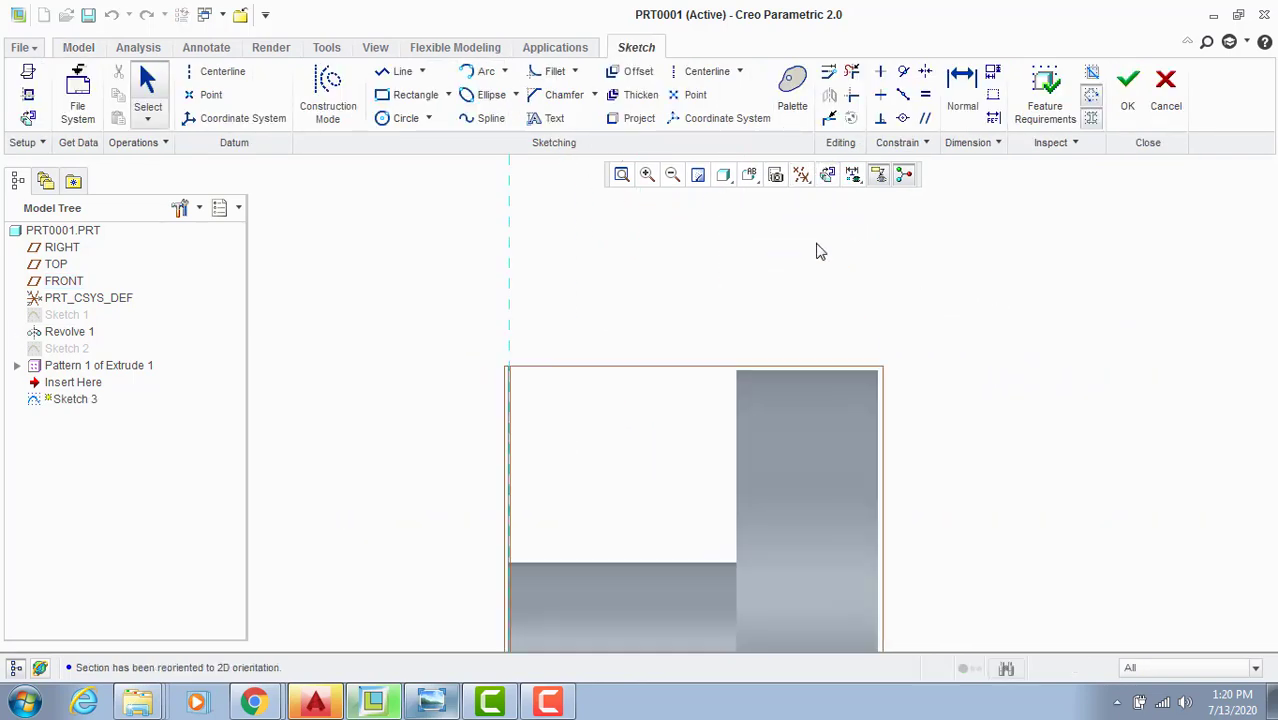
# Step: Add the flange's hub-side face, the hub's outer surface and the flange's outer surface as sketch references
pyautogui.rightClick(440, 204)
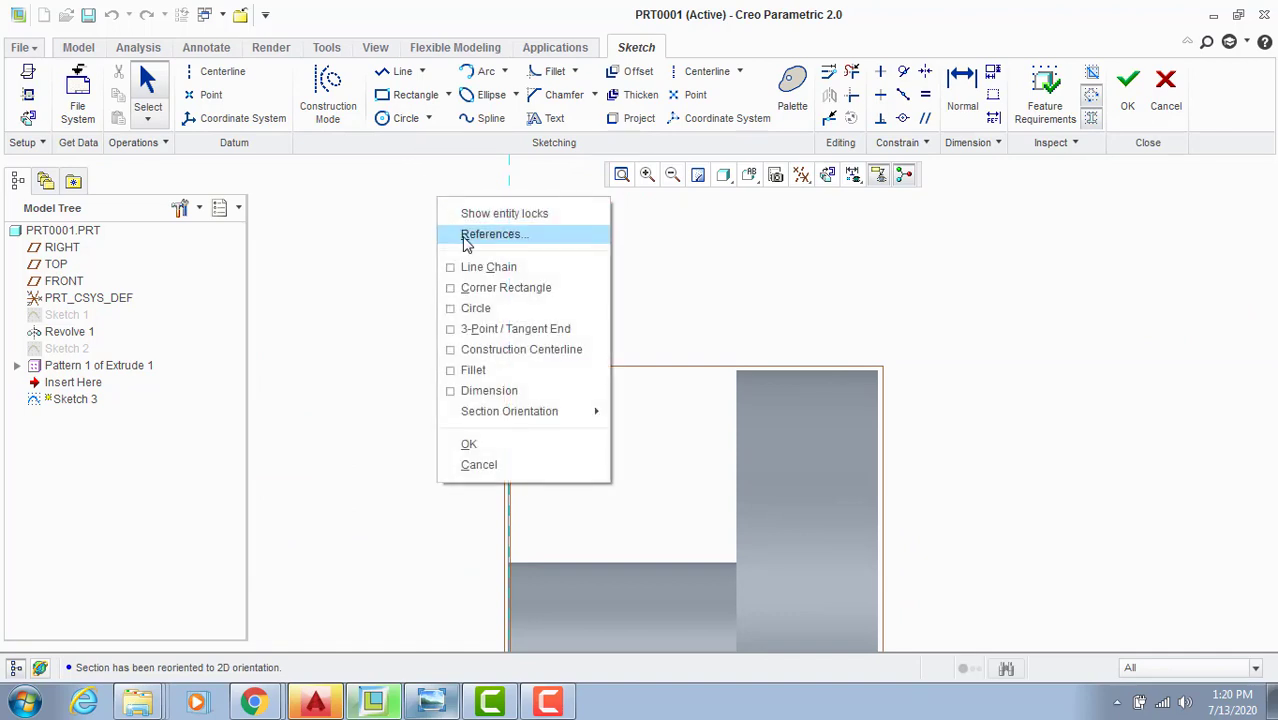
pyautogui.click(466, 233)
pyautogui.click(739, 413)
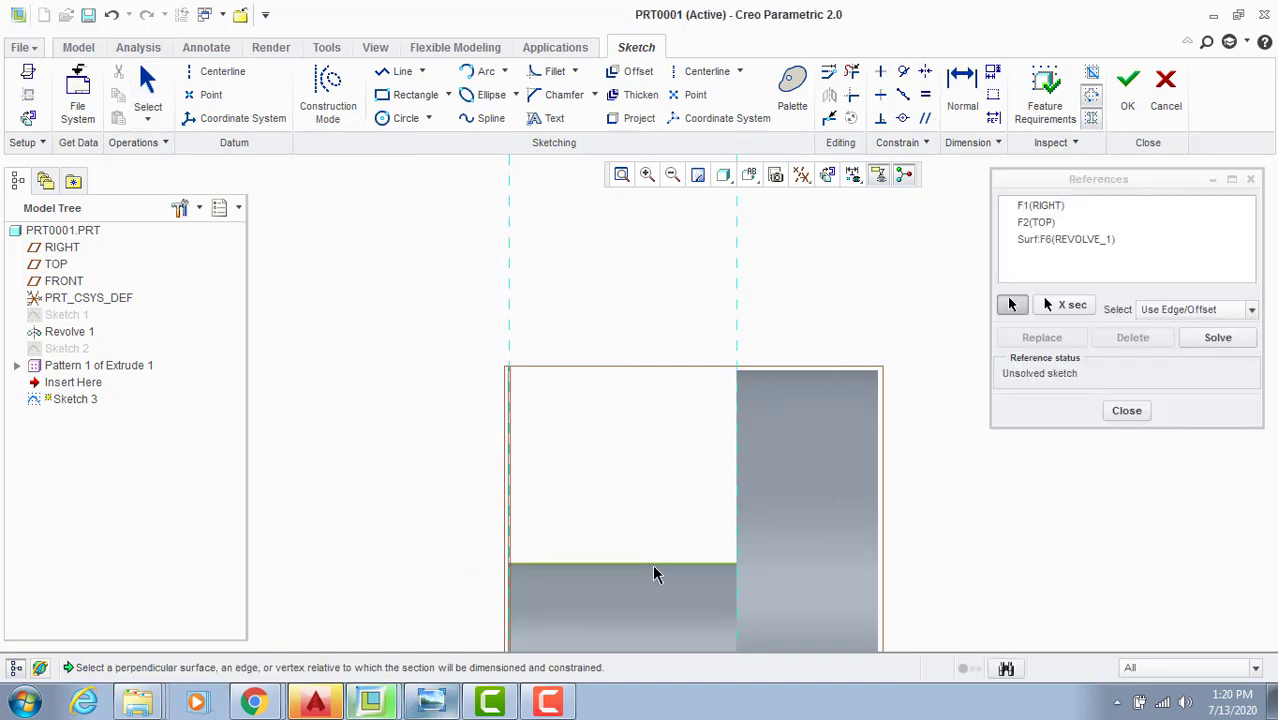
pyautogui.click(652, 563)
pyautogui.click(793, 380)
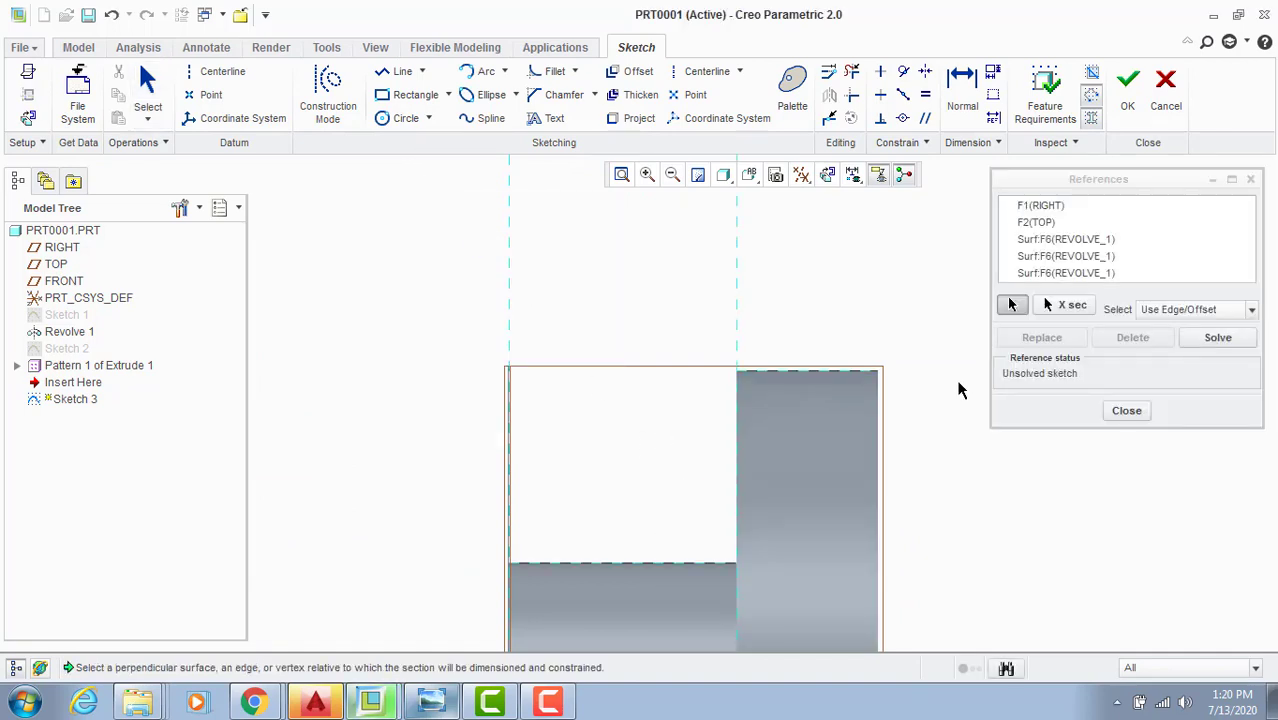
pyautogui.click(1127, 411)
# Step: Draw a slanted line from the flange's hub-side face to its outer edge, dimensioning its outer end 72 from the flange's open face
pyautogui.click(403, 72)
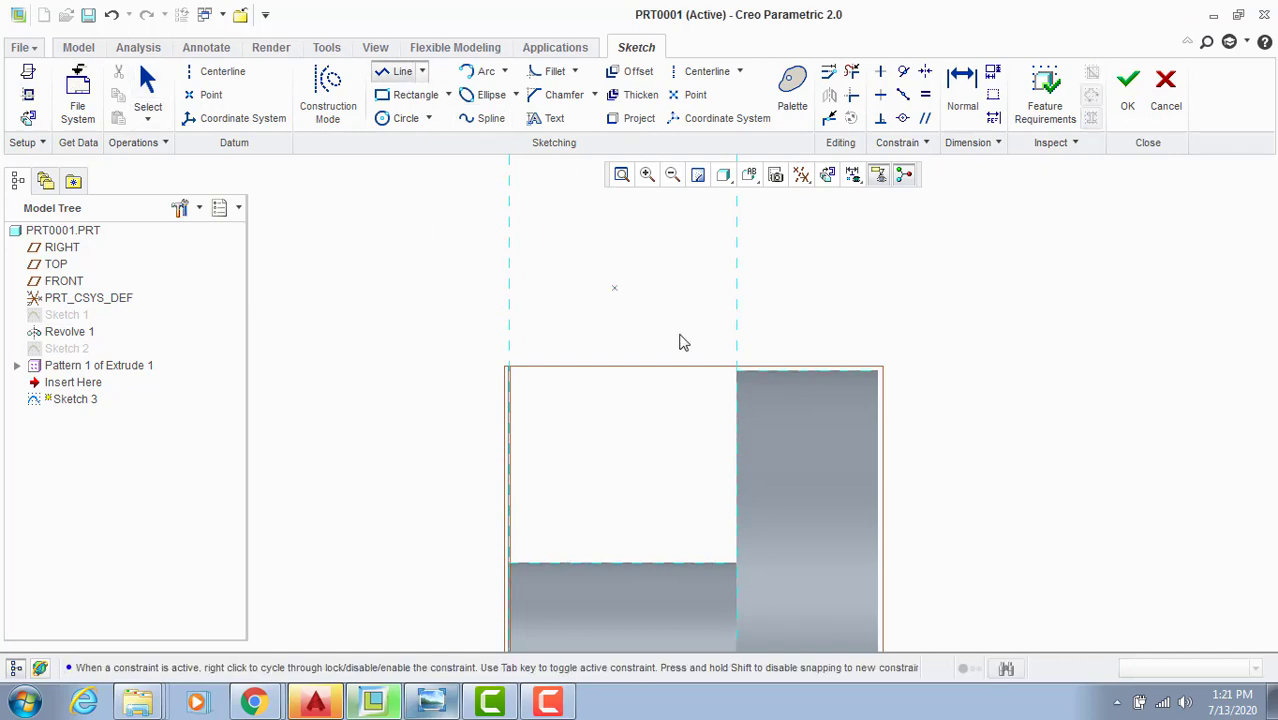
pyautogui.scroll(3, 700, 375)
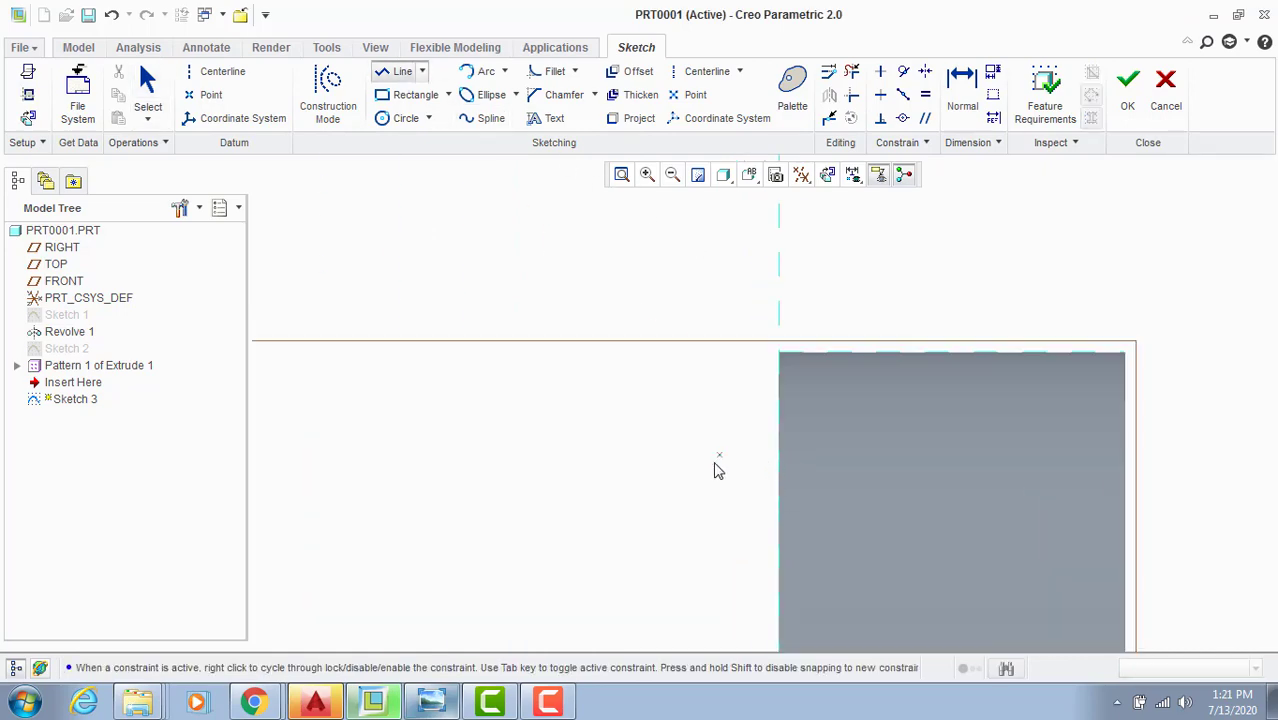
pyautogui.click(448, 703)
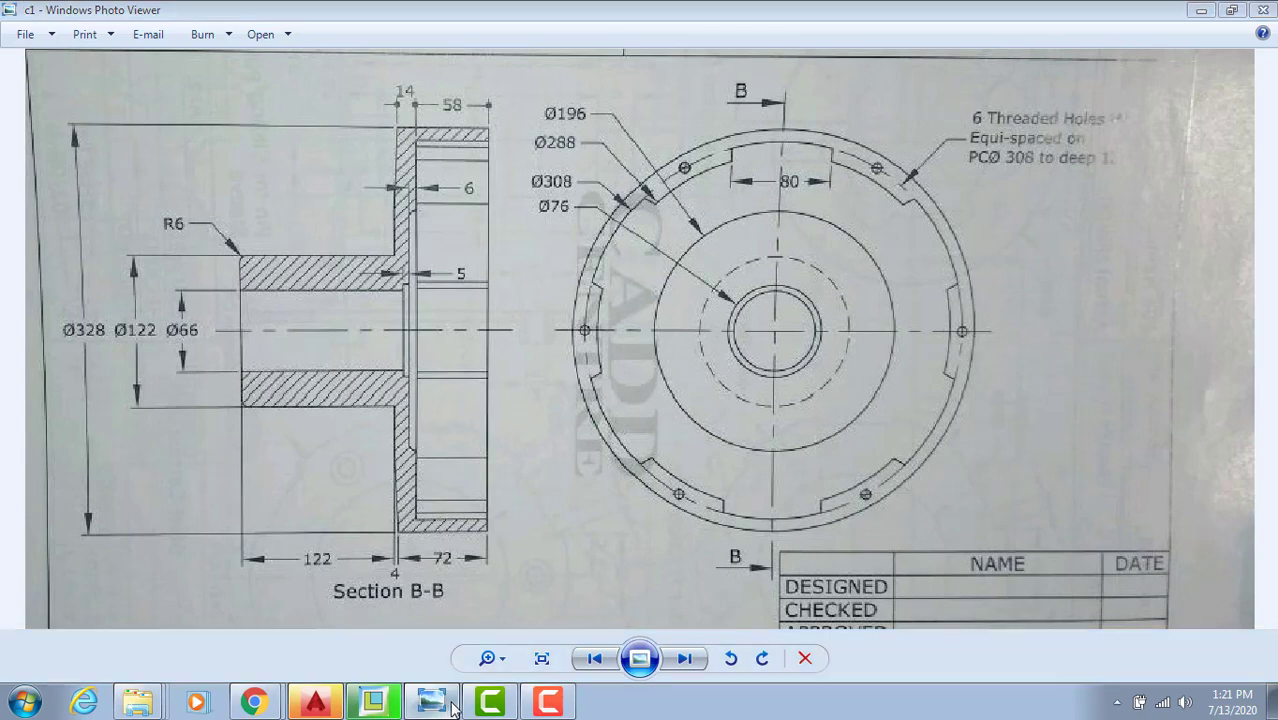
pyautogui.click(448, 705)
pyautogui.click(779, 471)
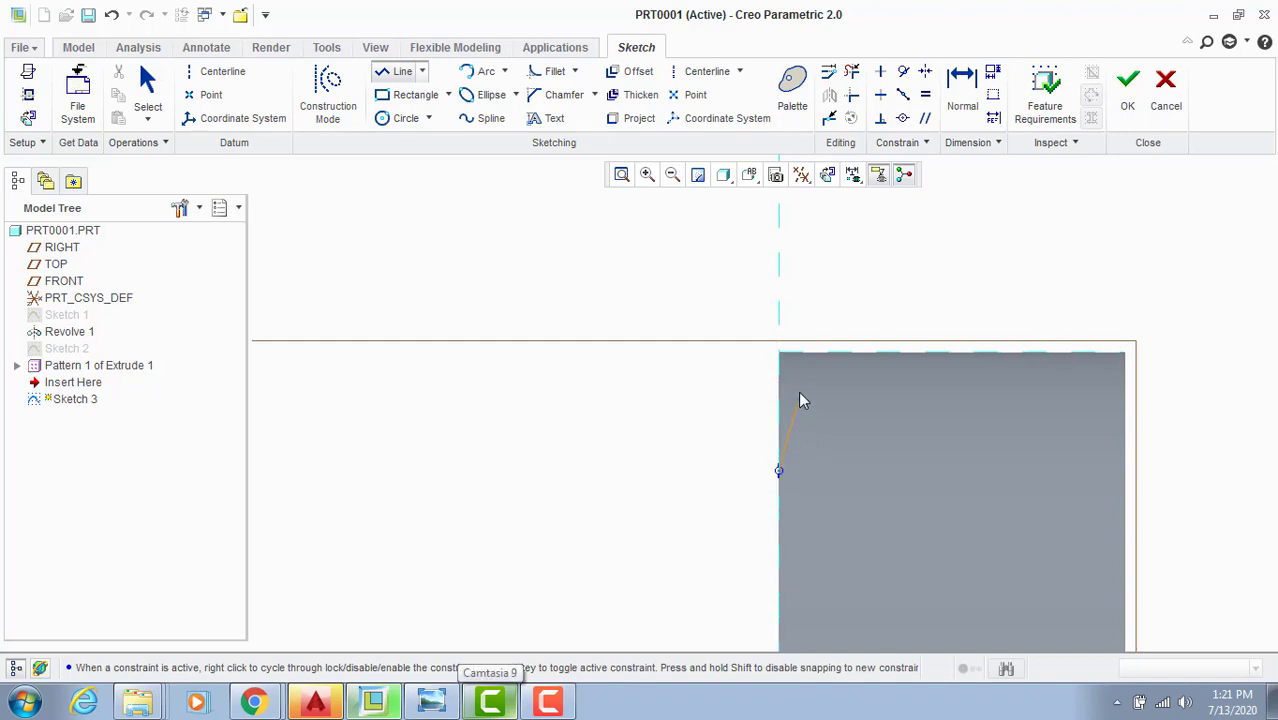
pyautogui.click(794, 355)
pyautogui.middleClick(830, 275)
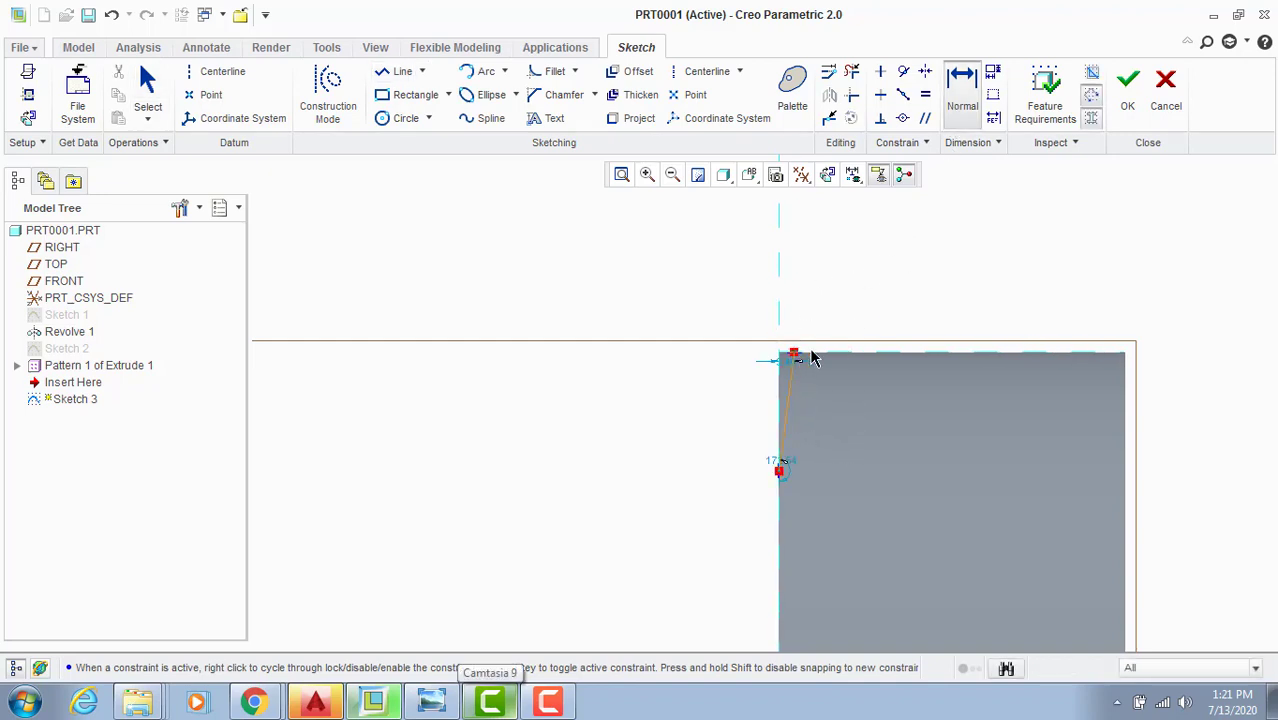
pyautogui.click(1080, 351)
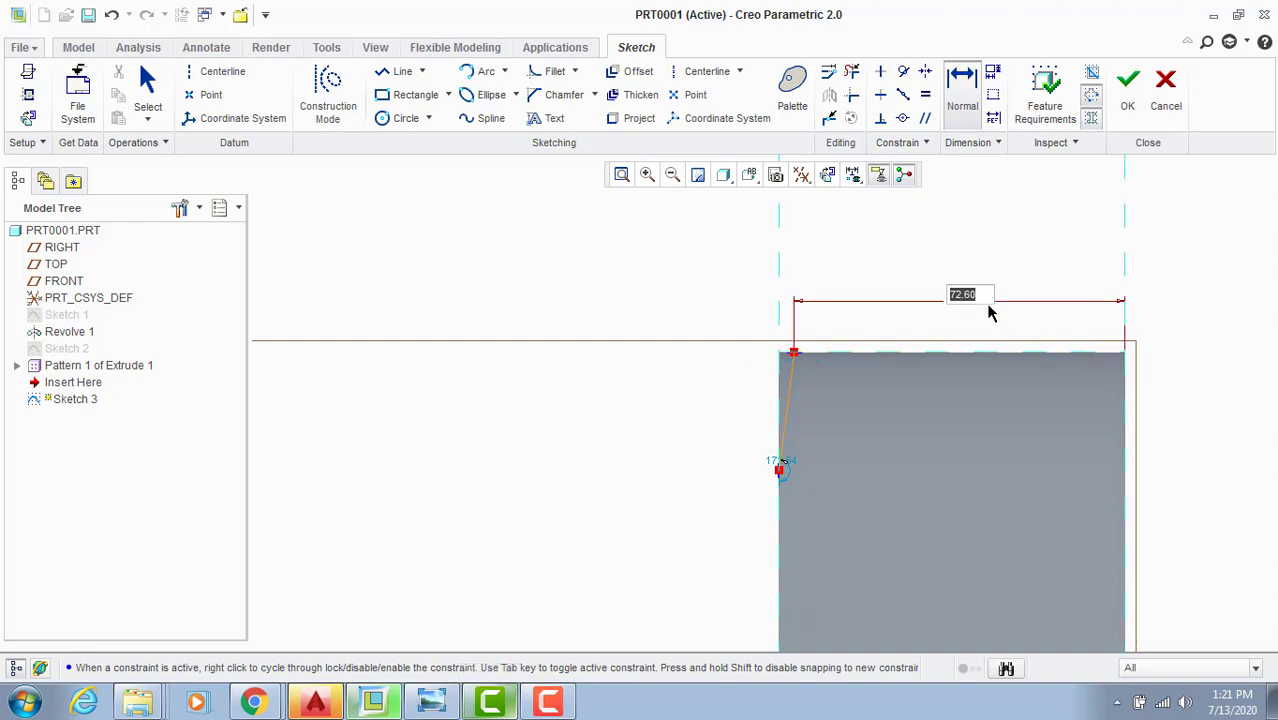
pyautogui.press('Return')
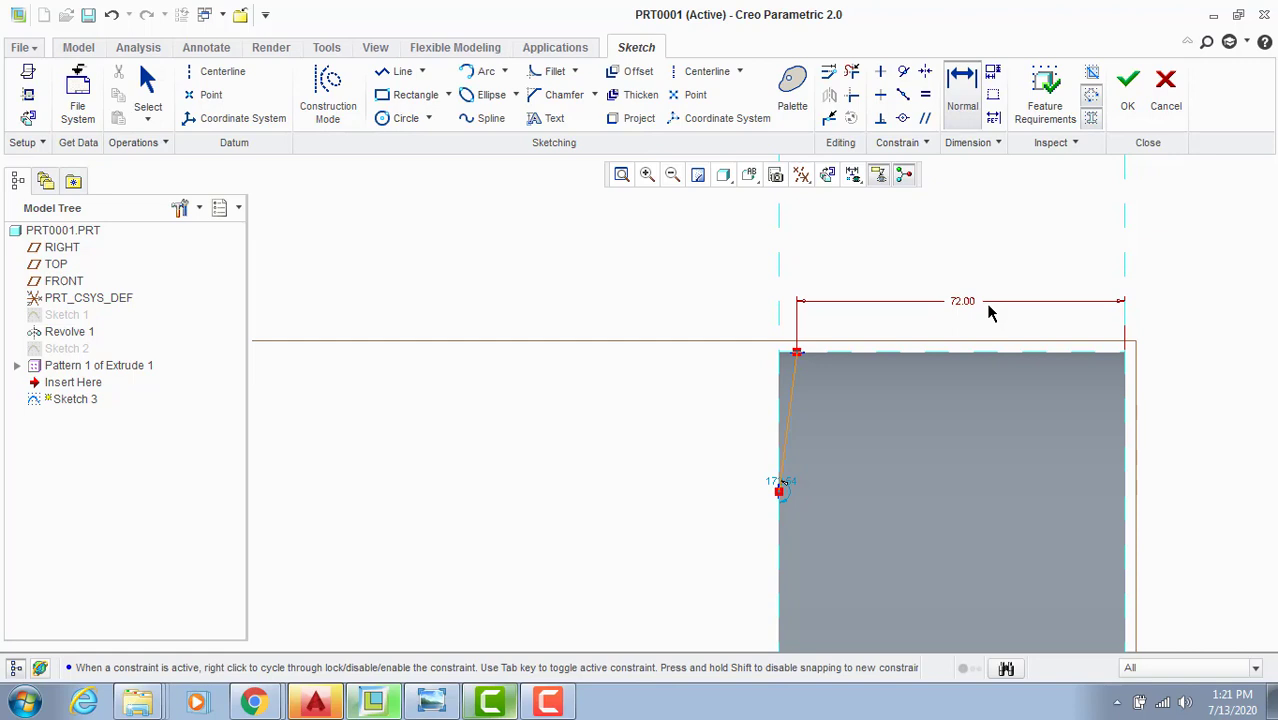
# Step: Try to dimension the gap between the slanted line's outer end and the flange's hub-side face
pyautogui.scroll(-2, 881, 357)
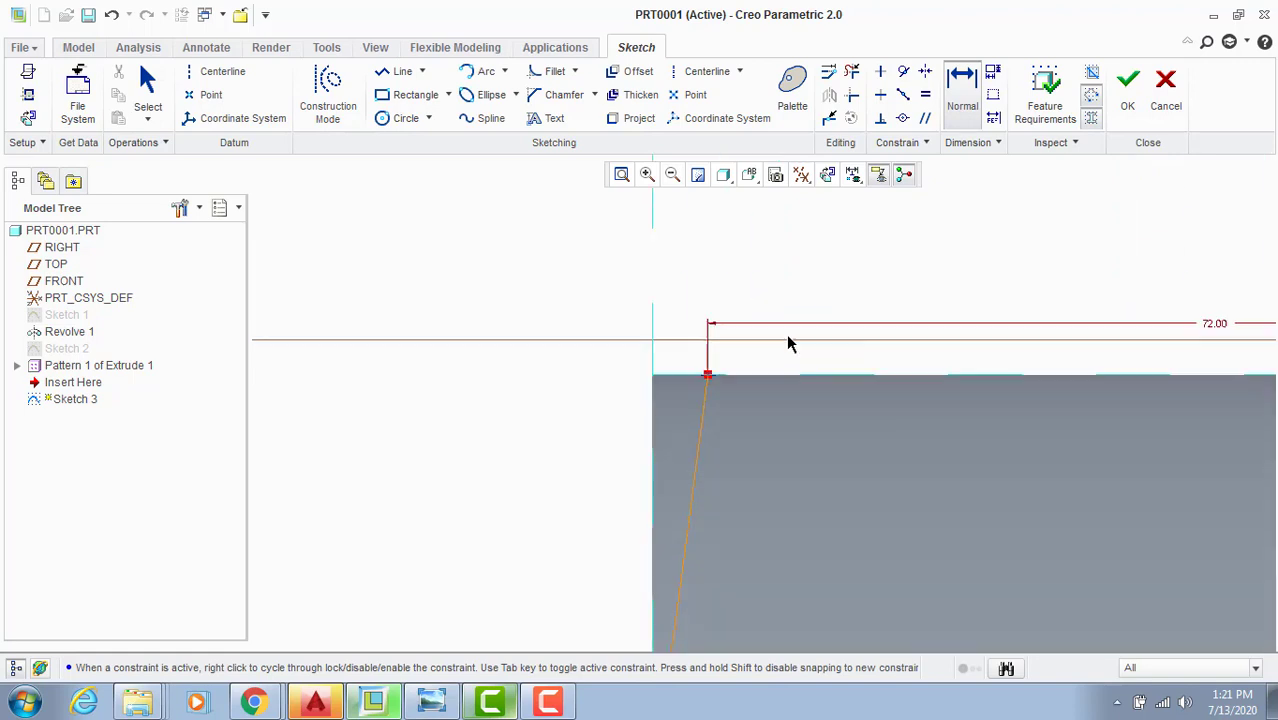
pyautogui.click(653, 383)
pyautogui.middleClick(670, 304)
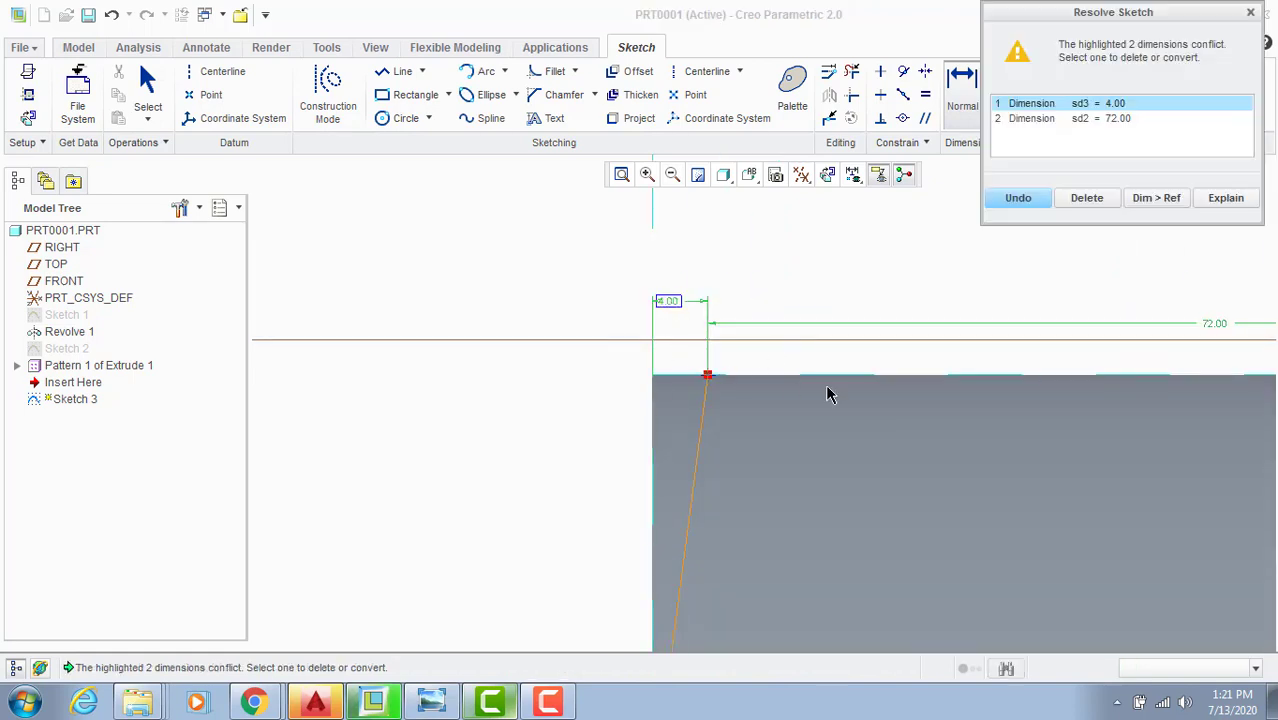
pyautogui.click(1018, 200)
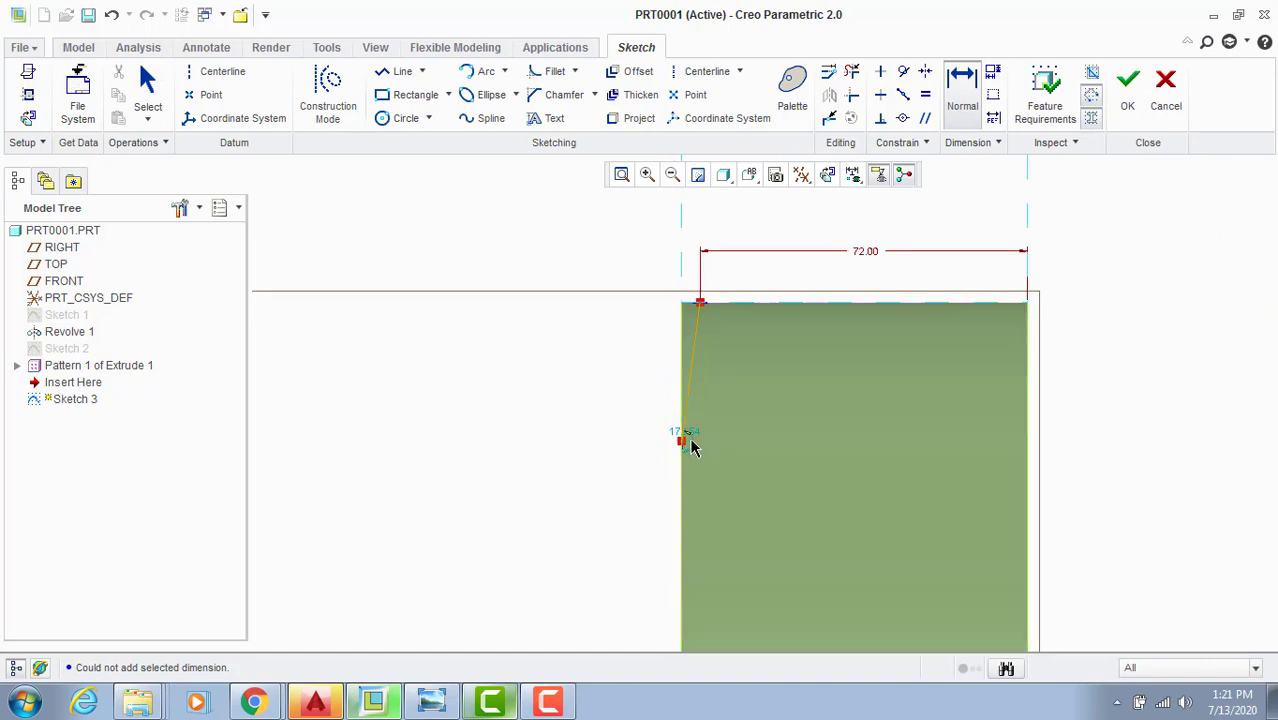
# Step: Check the reference drawing, add the flange's inner recessed face as a sketch reference and restore the sketch view
pyautogui.scroll(2, 688, 442)
pyautogui.click(430, 703)
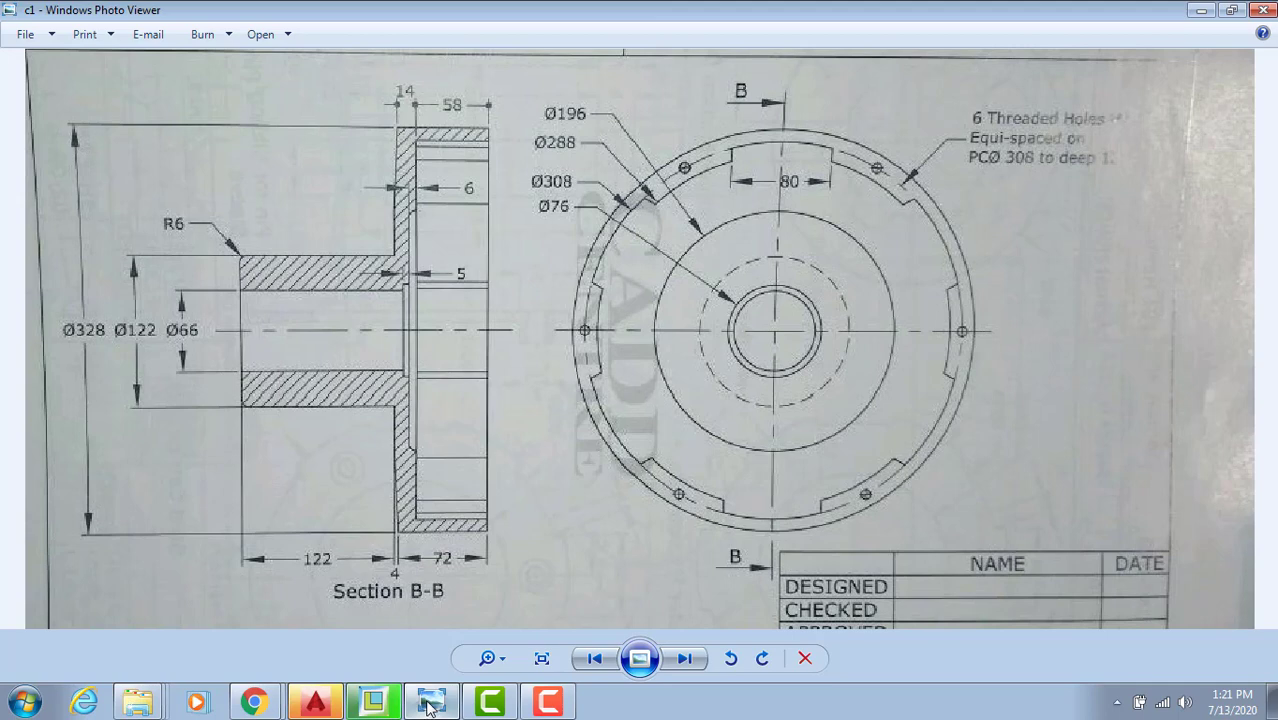
pyautogui.click(430, 703)
pyautogui.moveTo(566, 309)
pyautogui.mouseDown(button='middle')
pyautogui.moveTo(516, 285)
pyautogui.moveTo(586, 290)
pyautogui.mouseUp(button='middle')
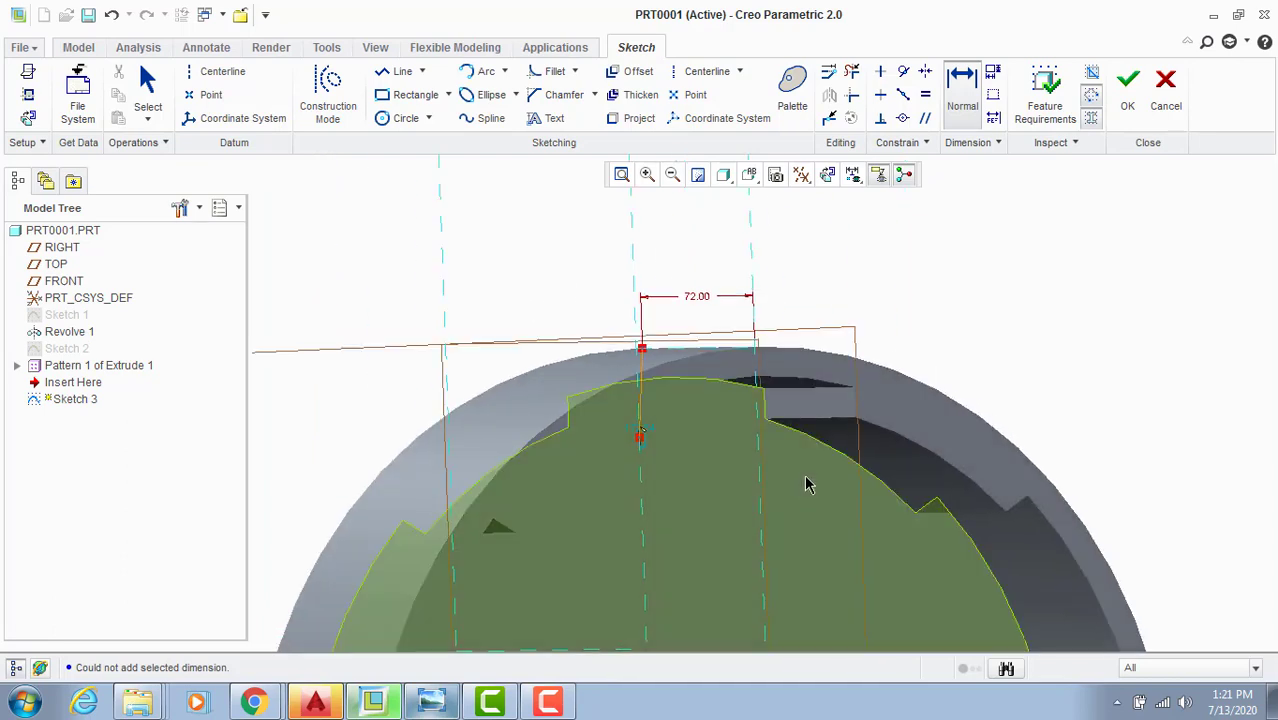
pyautogui.middleClick(562, 236)
pyautogui.rightClick(537, 256)
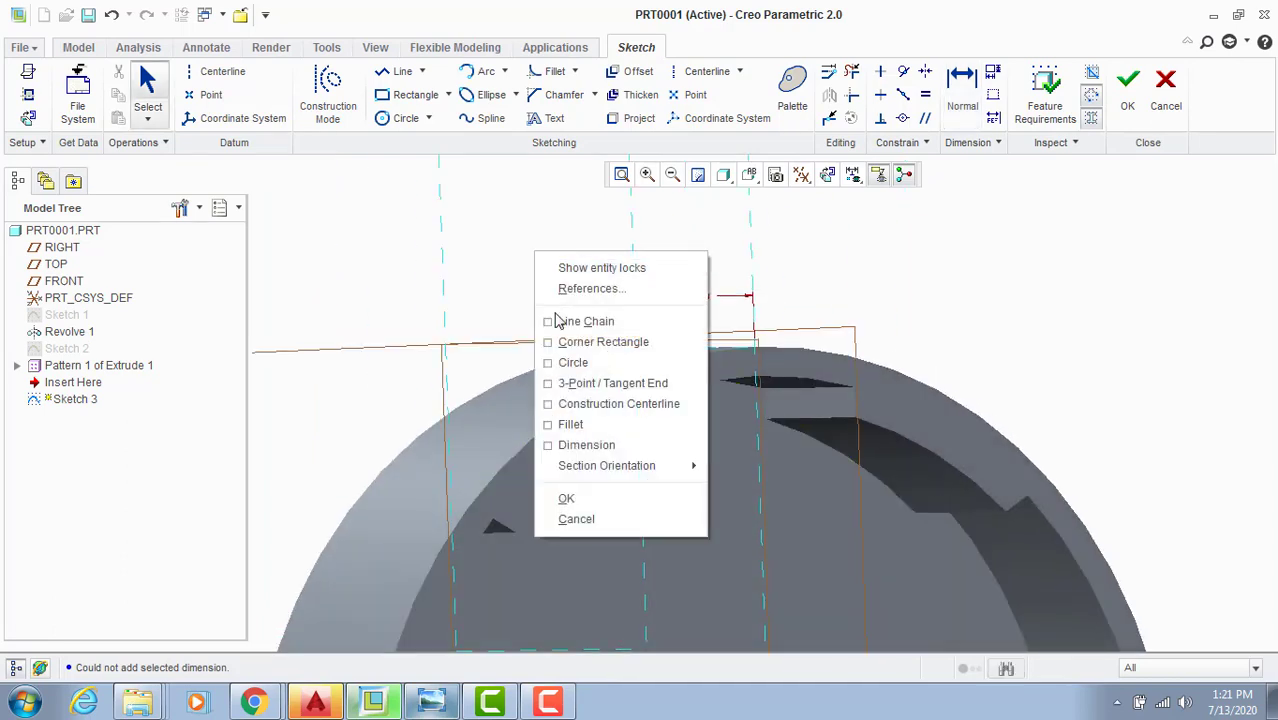
pyautogui.click(582, 289)
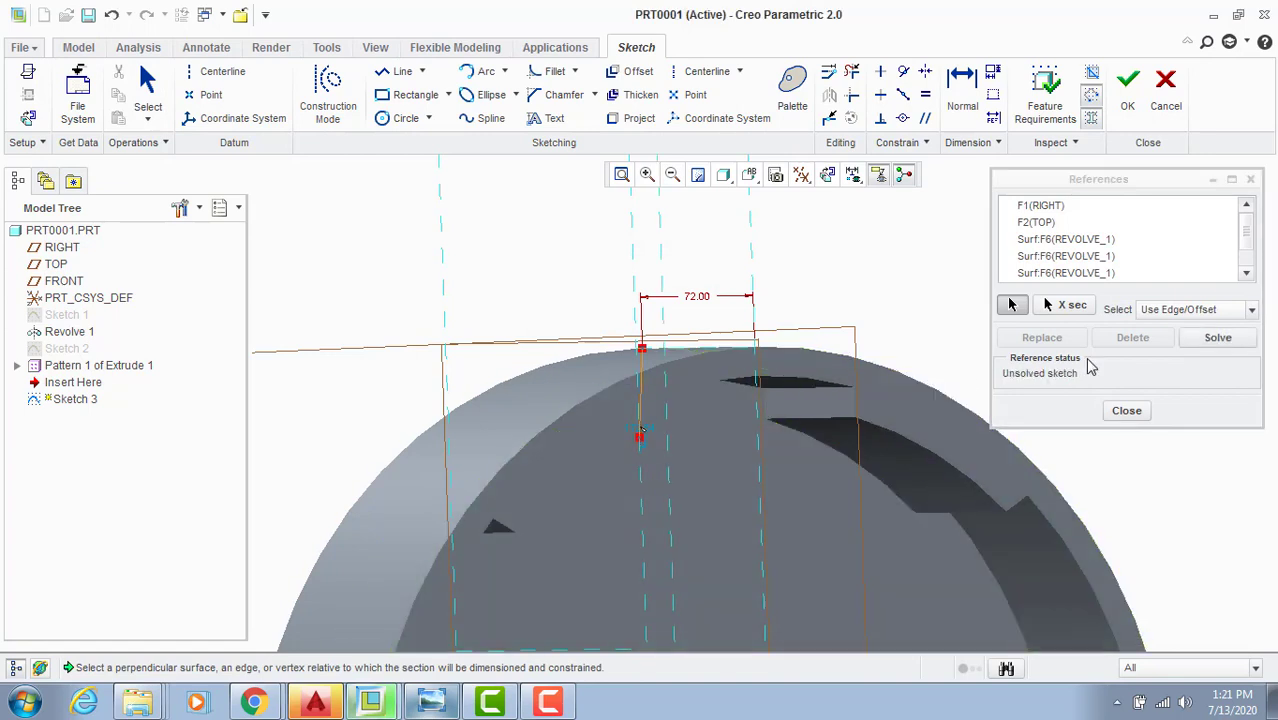
pyautogui.click(1126, 410)
pyautogui.click(827, 174)
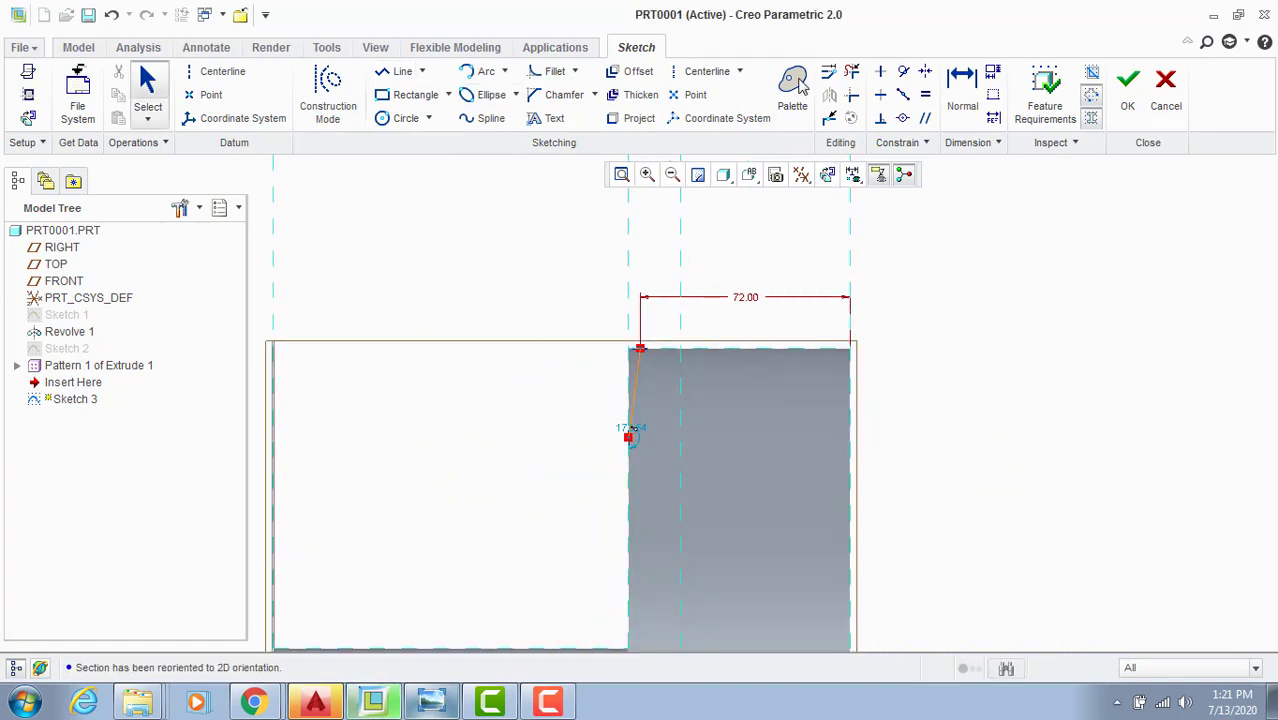
# Step: Try to dimension the distance from the slanted line's outer end to the recessed-face reference
pyautogui.click(962, 92)
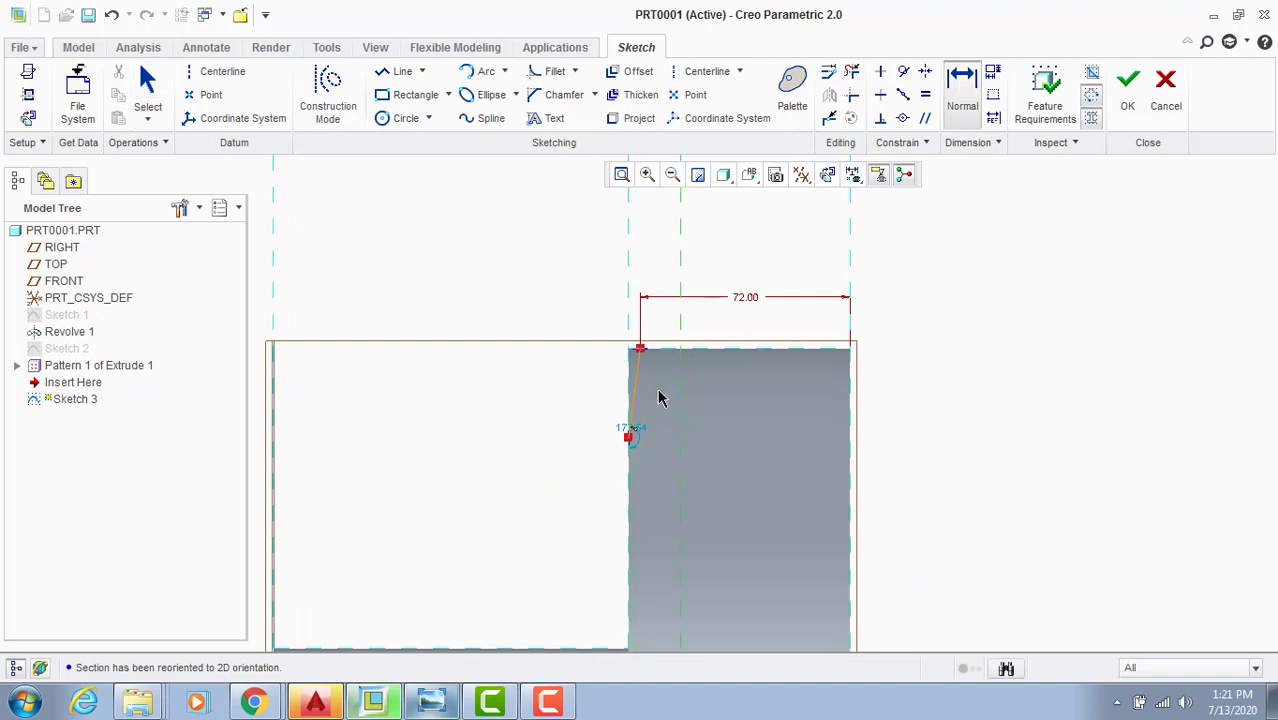
pyautogui.middleClick(659, 331)
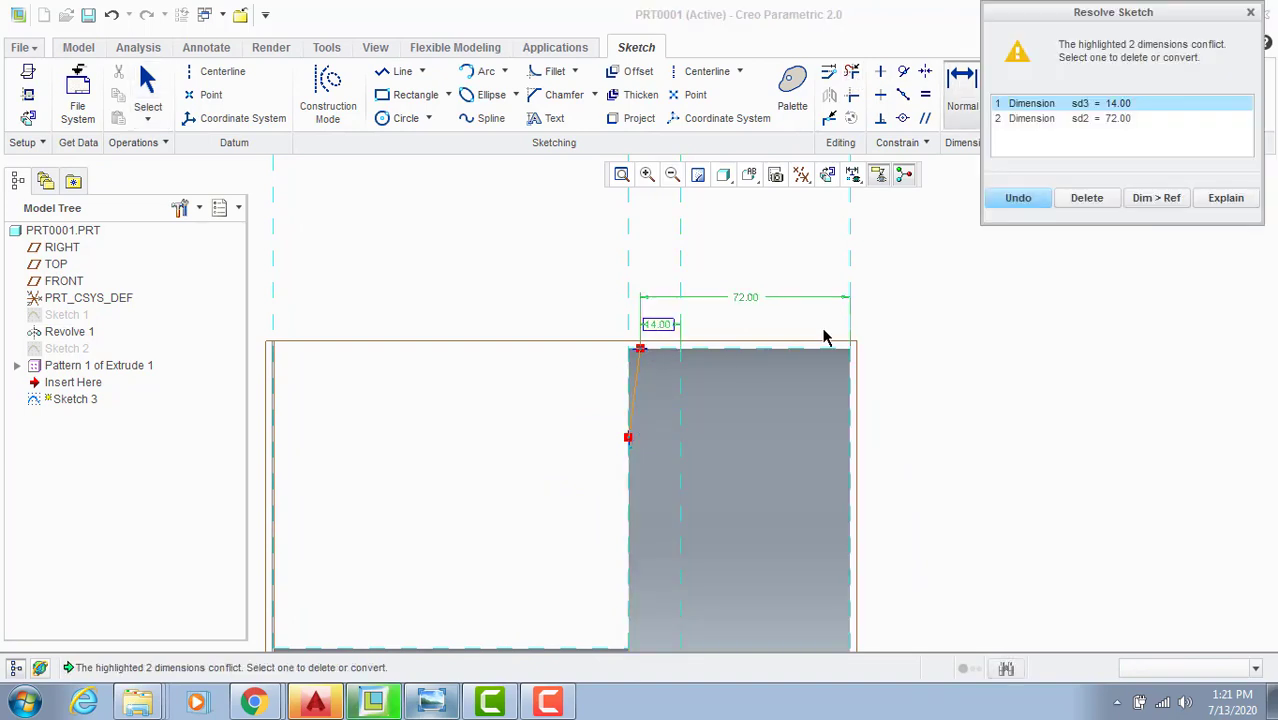
pyautogui.click(1016, 197)
pyautogui.scroll(-4, 996, 262)
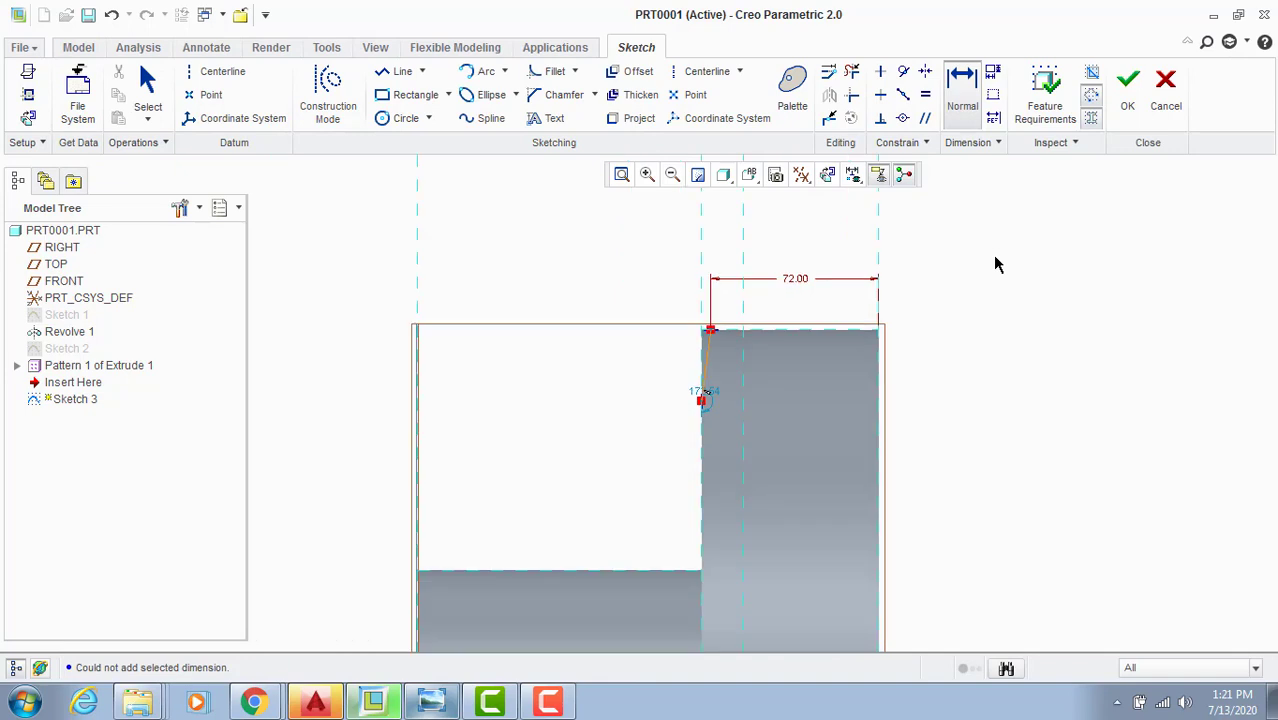
pyautogui.middleClick(843, 316)
# Step: Move the slanted line's inner endpoint farther toward the hub along the flange face and set the line's angle to that face to 2 degrees
pyautogui.scroll(4, 790, 368)
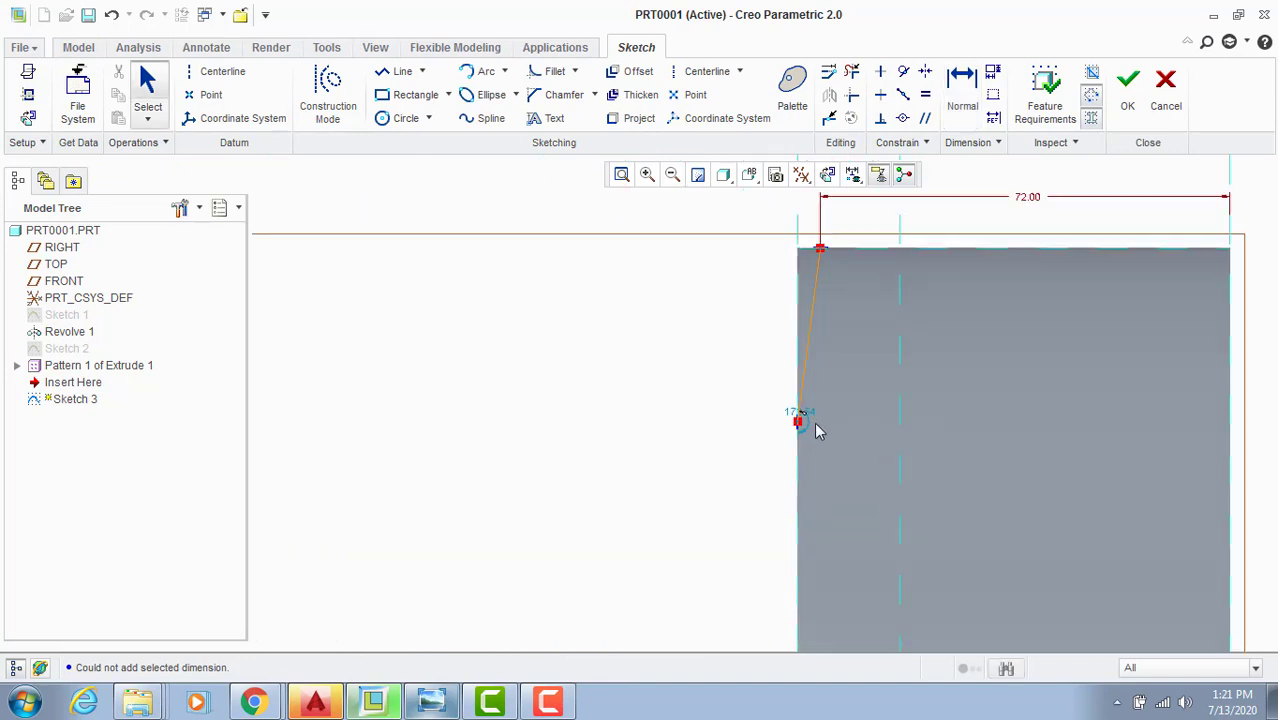
pyautogui.moveTo(803, 432)
pyautogui.mouseDown()
pyautogui.moveTo(802, 531)
pyautogui.moveTo(803, 410)
pyautogui.moveTo(807, 542)
pyautogui.moveTo(800, 484)
pyautogui.mouseUp()
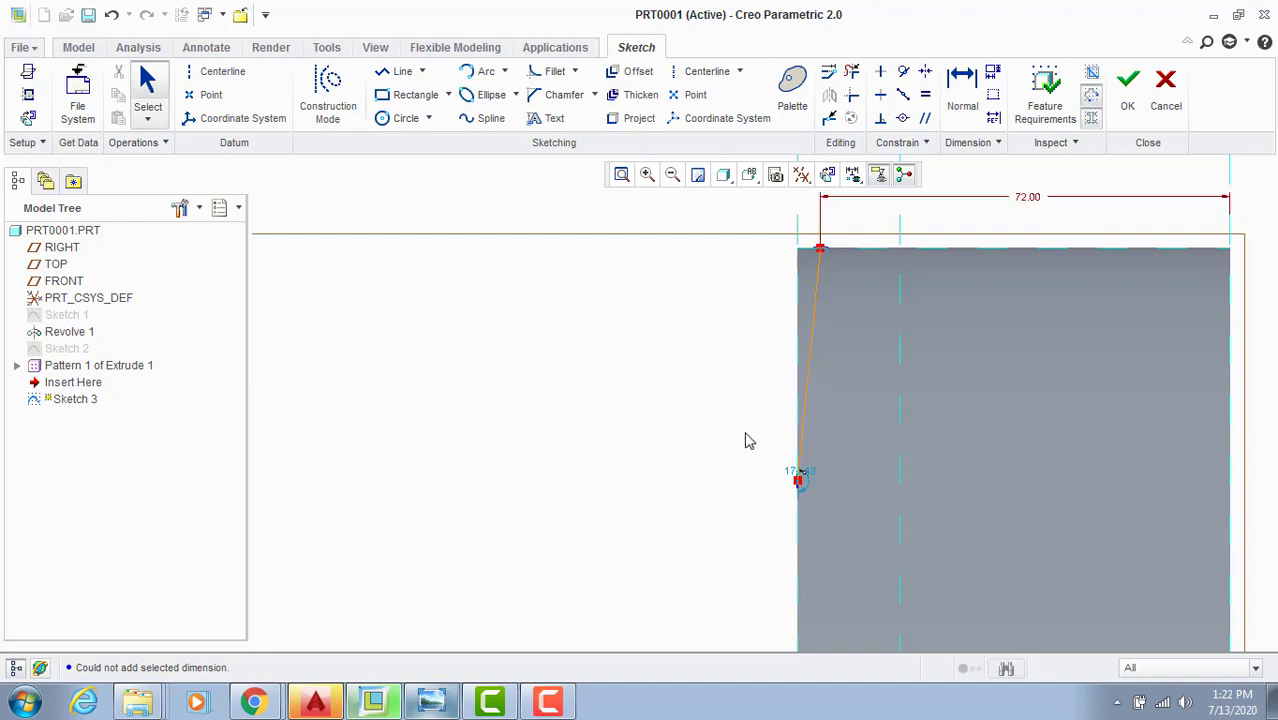
pyautogui.click(962, 90)
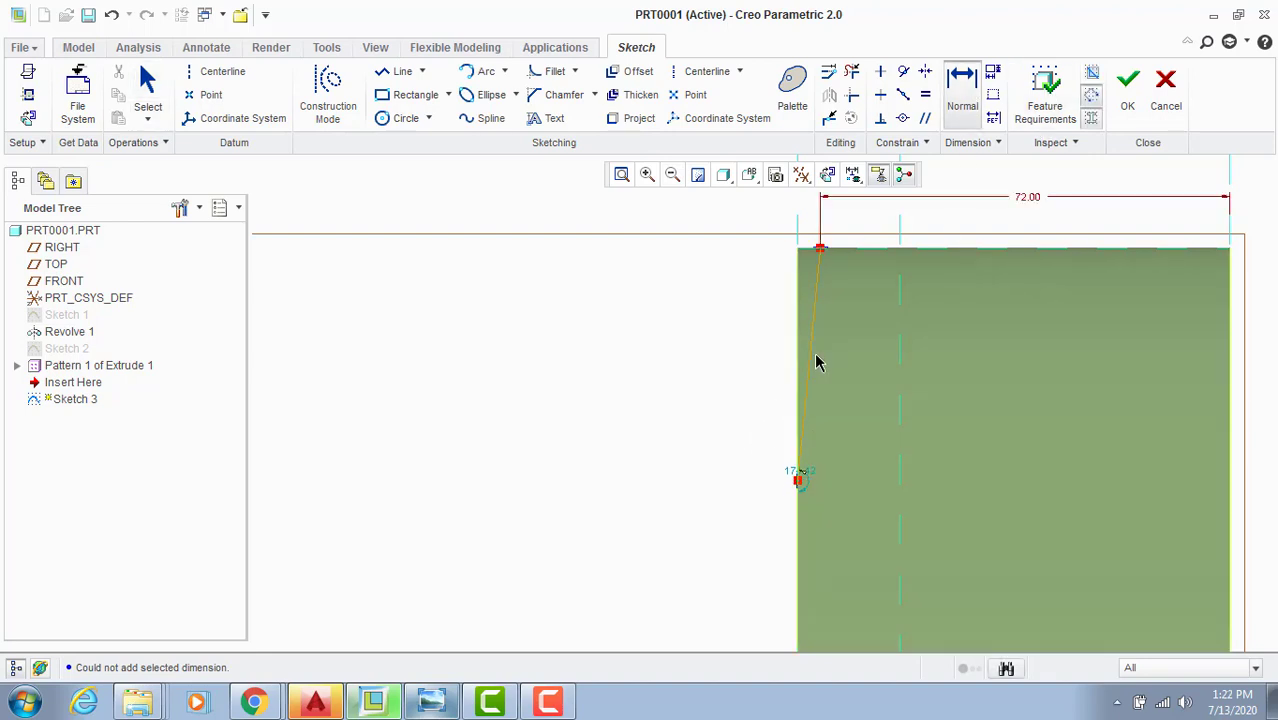
pyautogui.middleClick(802, 295)
pyautogui.write('2')
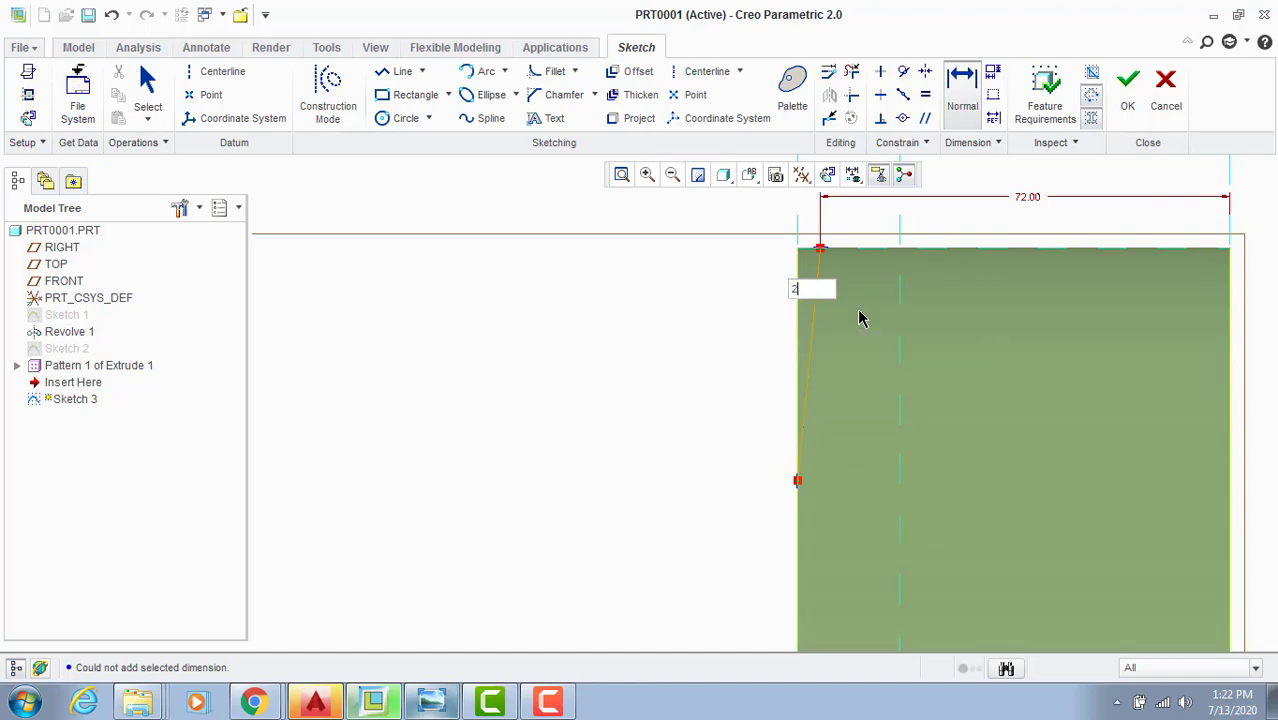
pyautogui.press('Return')
# Step: Set the slanted line's angle to the flange's hub-side face to 5 degrees
pyautogui.scroll(-5, 822, 371)
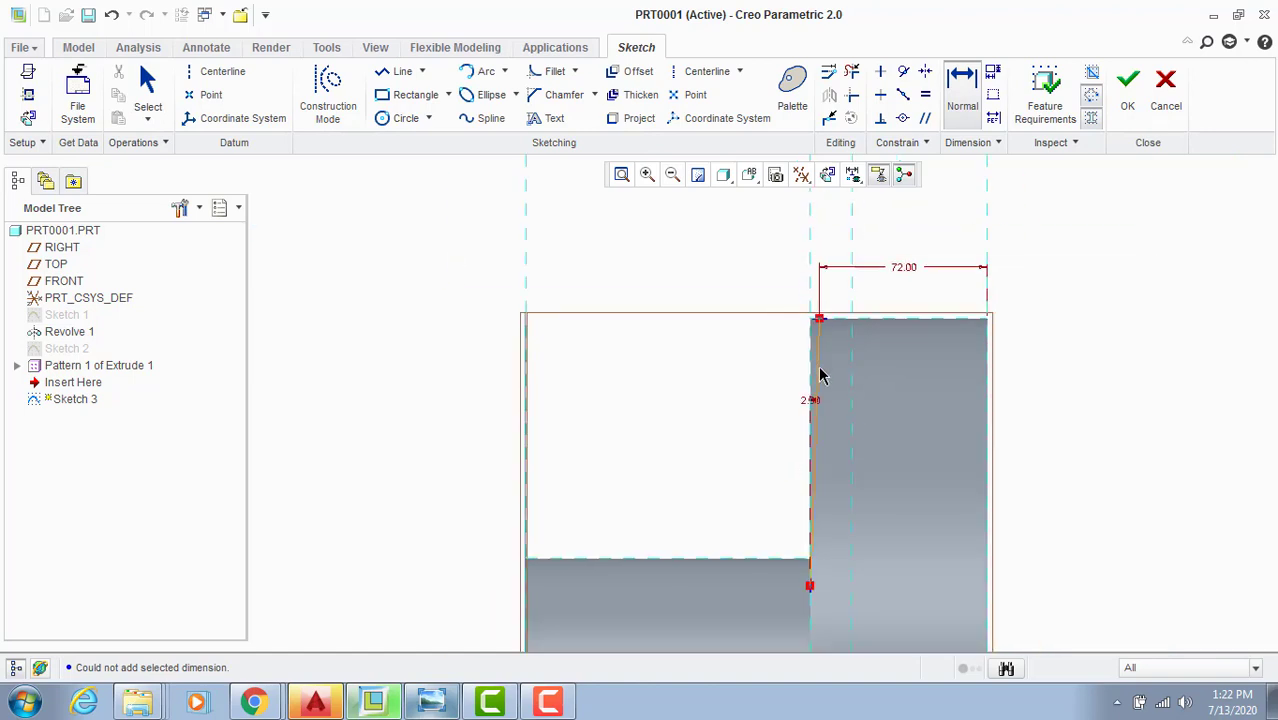
pyautogui.doubleClick(813, 360)
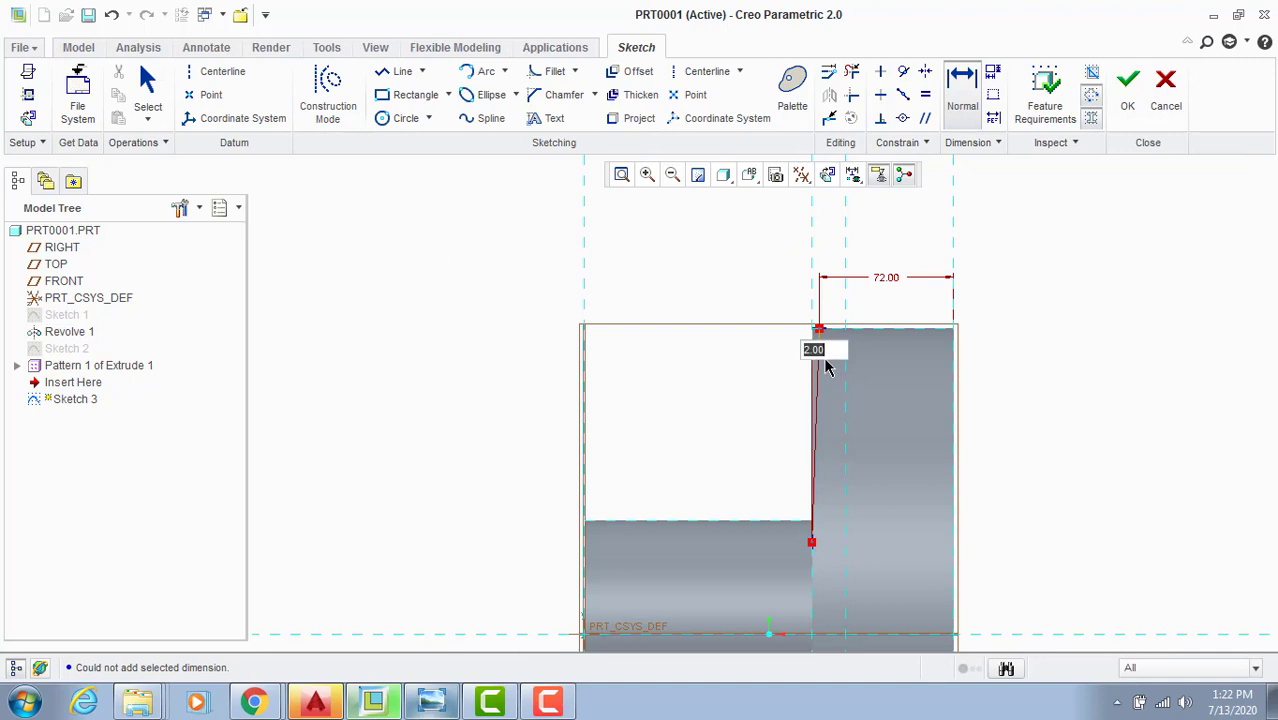
pyautogui.write('5')
pyautogui.press('Return')
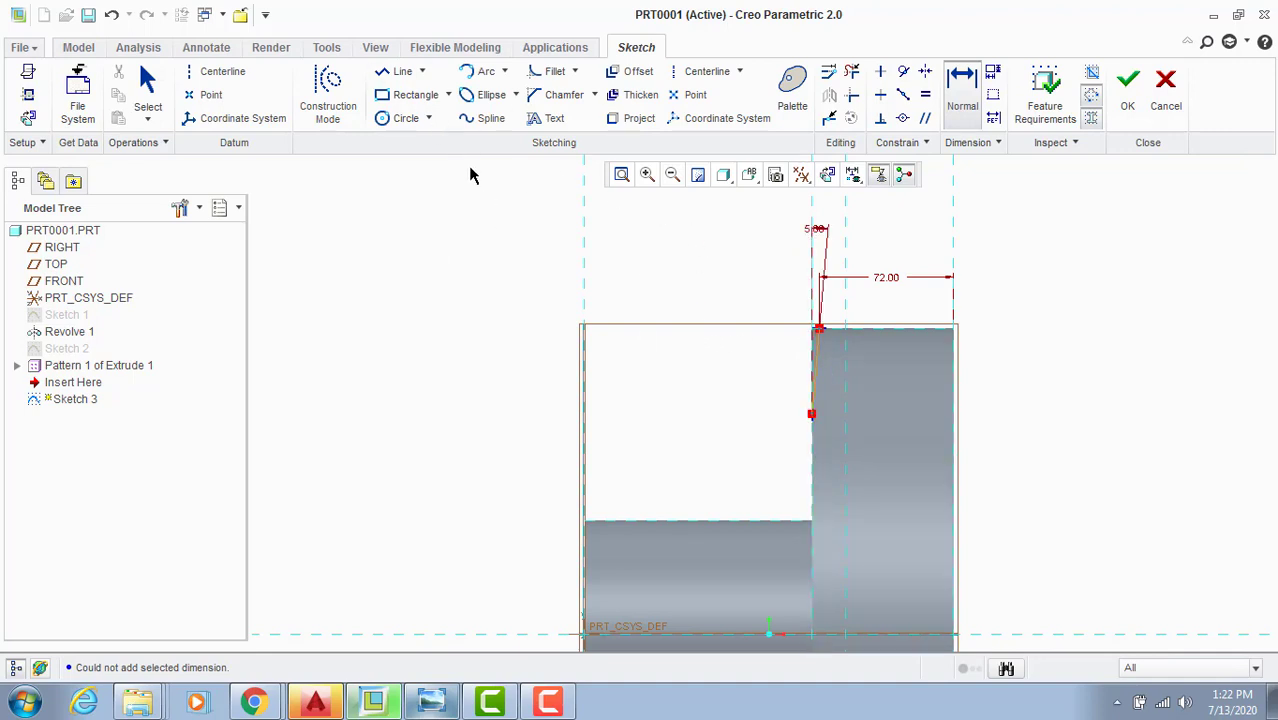
# Step: Close the thin triangular taper profile with lines along the flange's hub-side face and outer edge, and finish the sketch
pyautogui.click(400, 71)
pyautogui.scroll(-2, 850, 465)
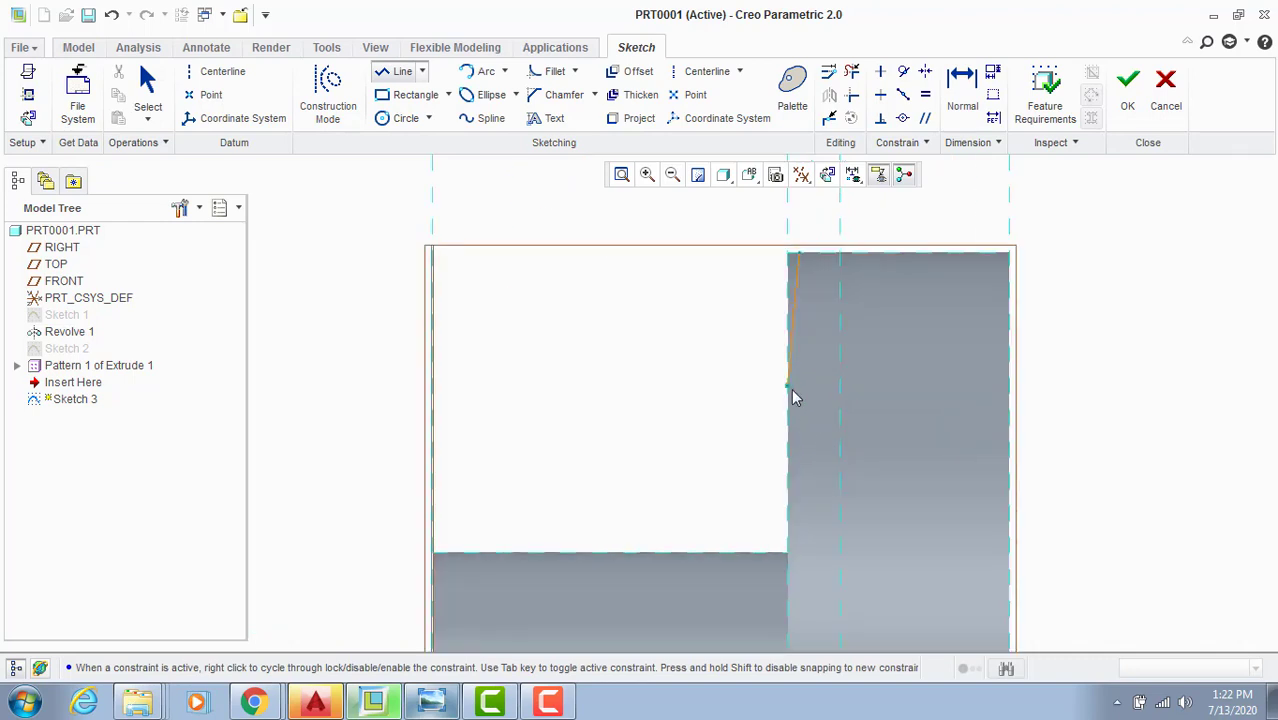
pyautogui.click(788, 252)
pyautogui.click(799, 252)
pyautogui.middleClick(698, 306)
pyautogui.scroll(3, 831, 304)
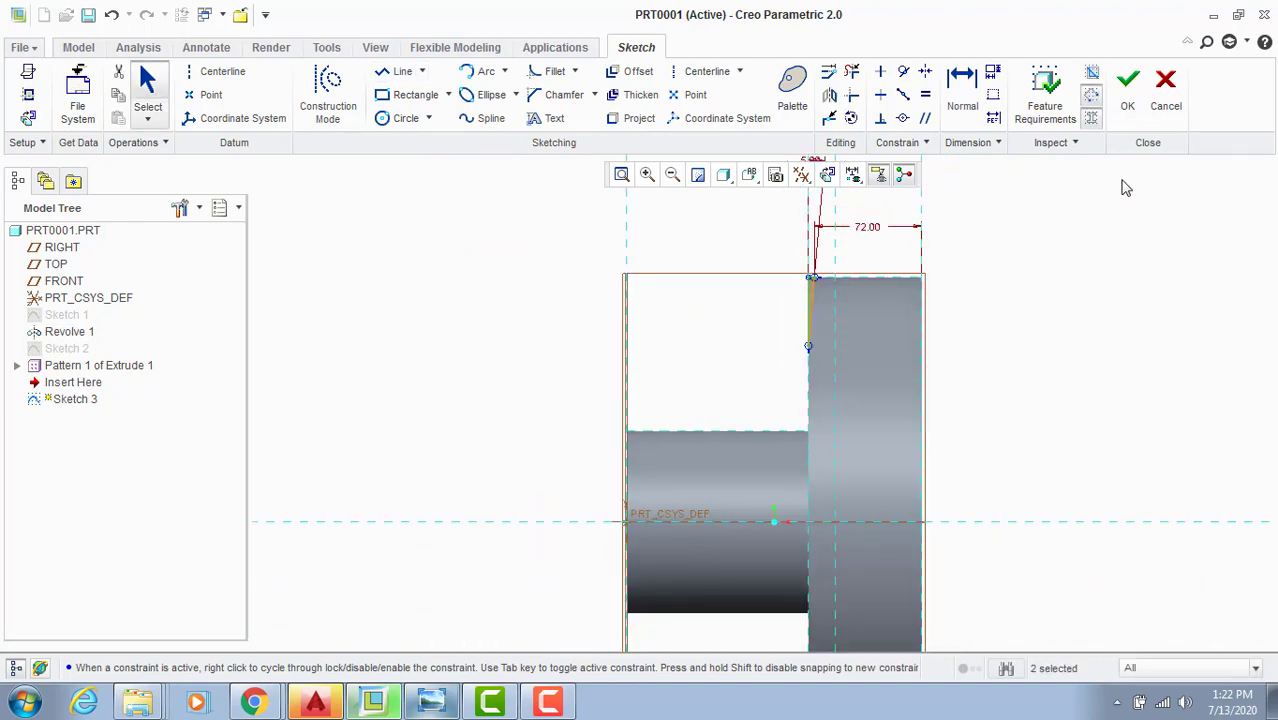
pyautogui.click(1127, 97)
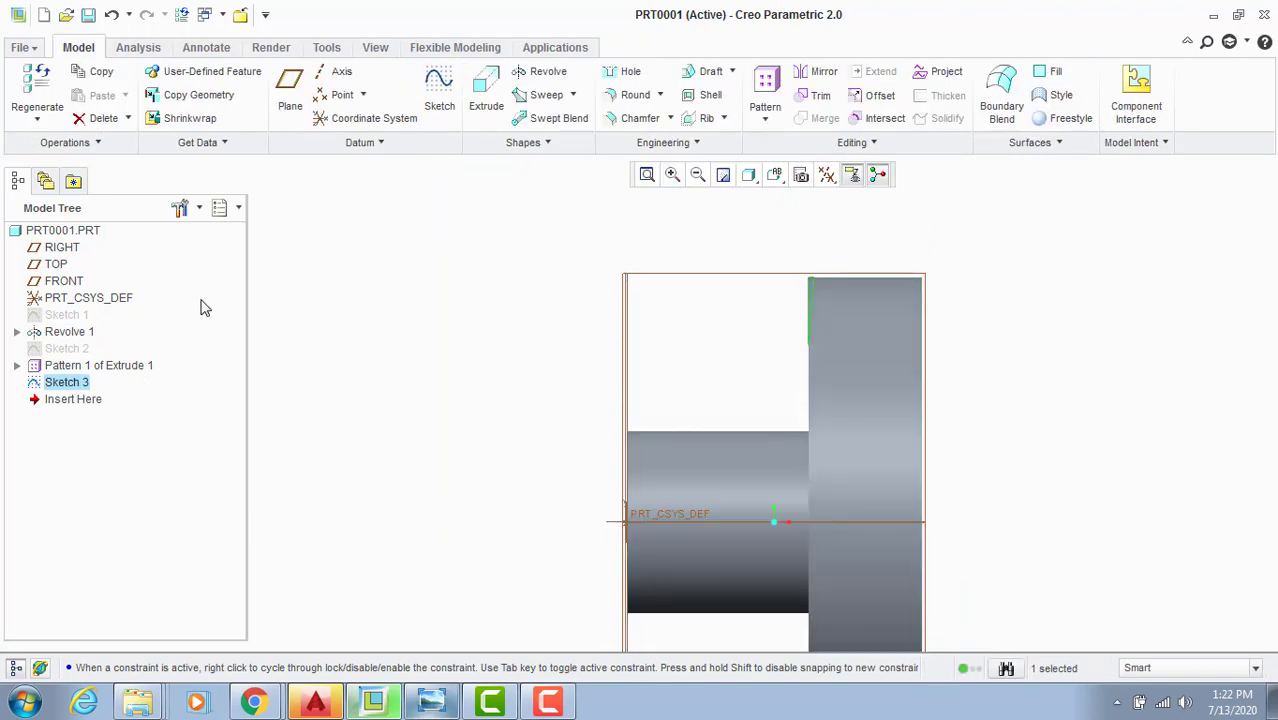
# Step: Revolve the triangular taper profile 360 degrees about the coordinate system's axis along the hub, removing material from the flange face
pyautogui.moveTo(492, 410); pyautogui.dragTo(530, 395, button='middle')
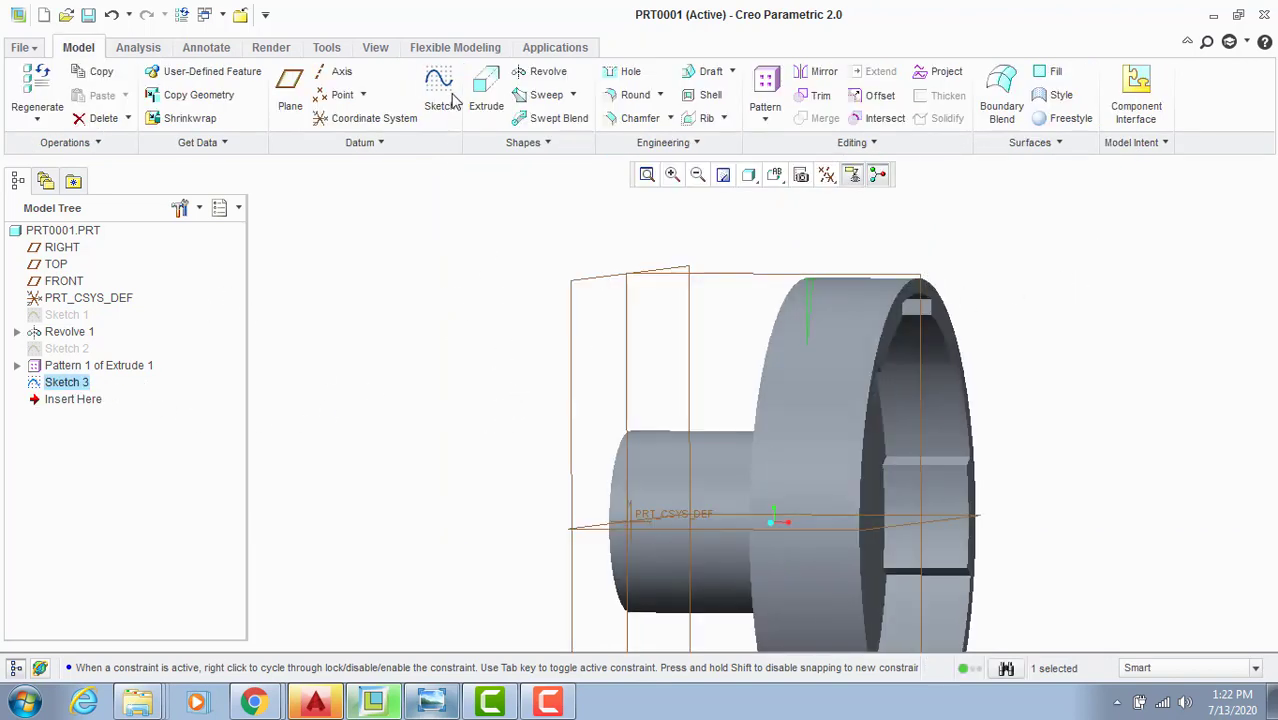
pyautogui.click(542, 72)
pyautogui.moveTo(608, 479); pyautogui.dragTo(590, 470, button='middle')
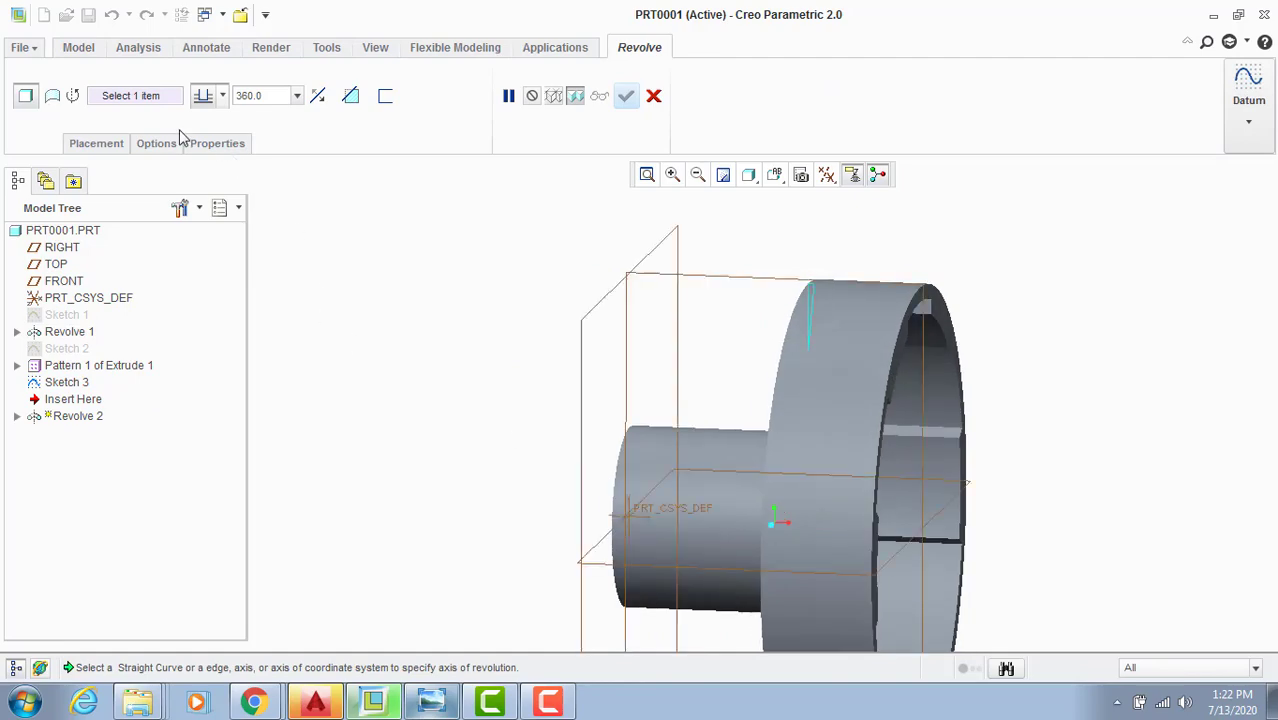
pyautogui.scroll(-2, 600, 540)
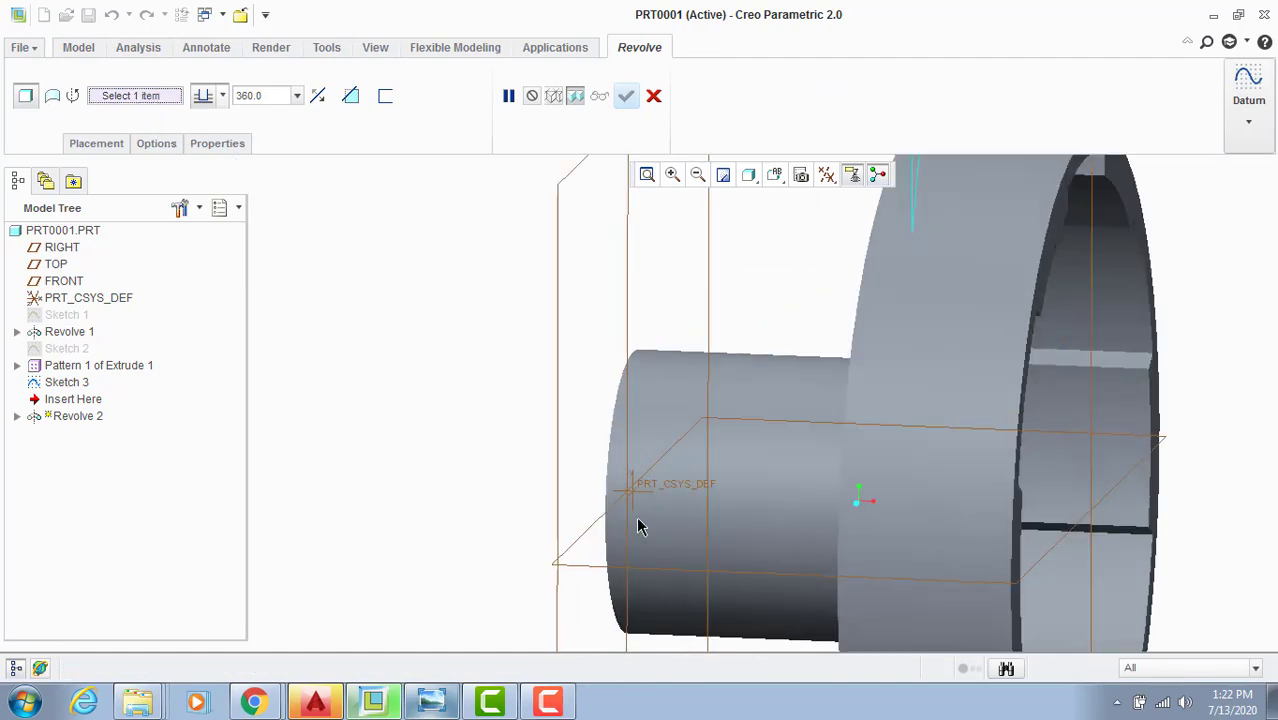
pyautogui.click(646, 500)
pyautogui.scroll(2, 650, 496)
pyautogui.moveTo(650, 496)
pyautogui.mouseDown(button='middle')
pyautogui.moveTo(585, 462)
pyautogui.moveTo(643, 483)
pyautogui.mouseUp(button='middle')
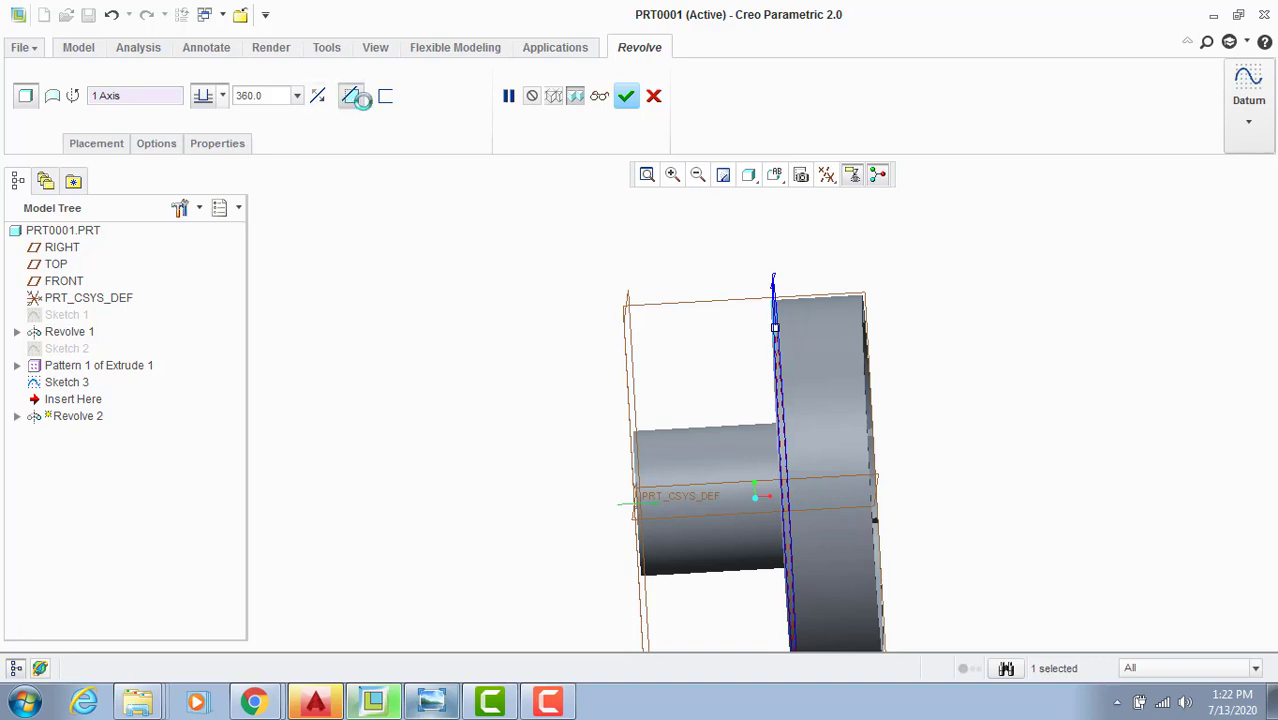
pyautogui.click(350, 95)
pyautogui.moveTo(545, 314); pyautogui.dragTo(527, 314, button='middle')
pyautogui.click(651, 95)
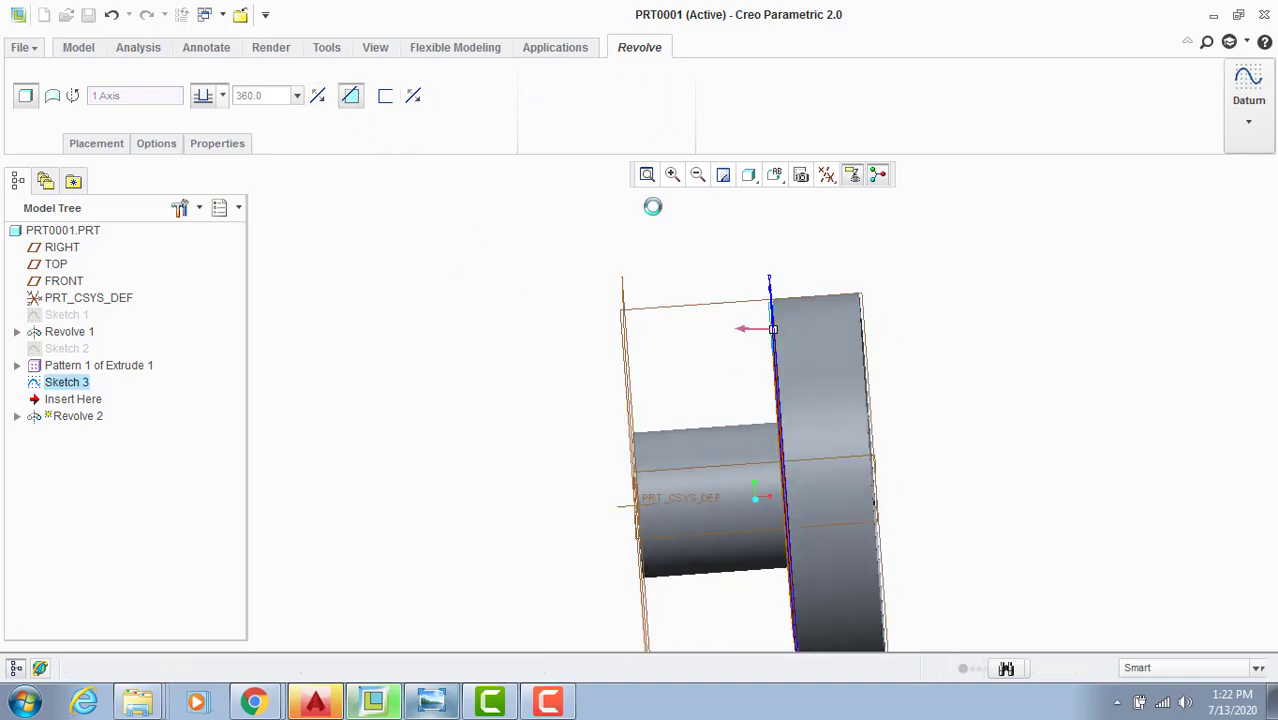
pyautogui.moveTo(621, 384)
pyautogui.mouseDown(button='middle')
pyautogui.moveTo(659, 357)
pyautogui.moveTo(645, 337)
pyautogui.moveTo(590, 377)
pyautogui.moveTo(640, 355)
pyautogui.mouseUp(button='middle')
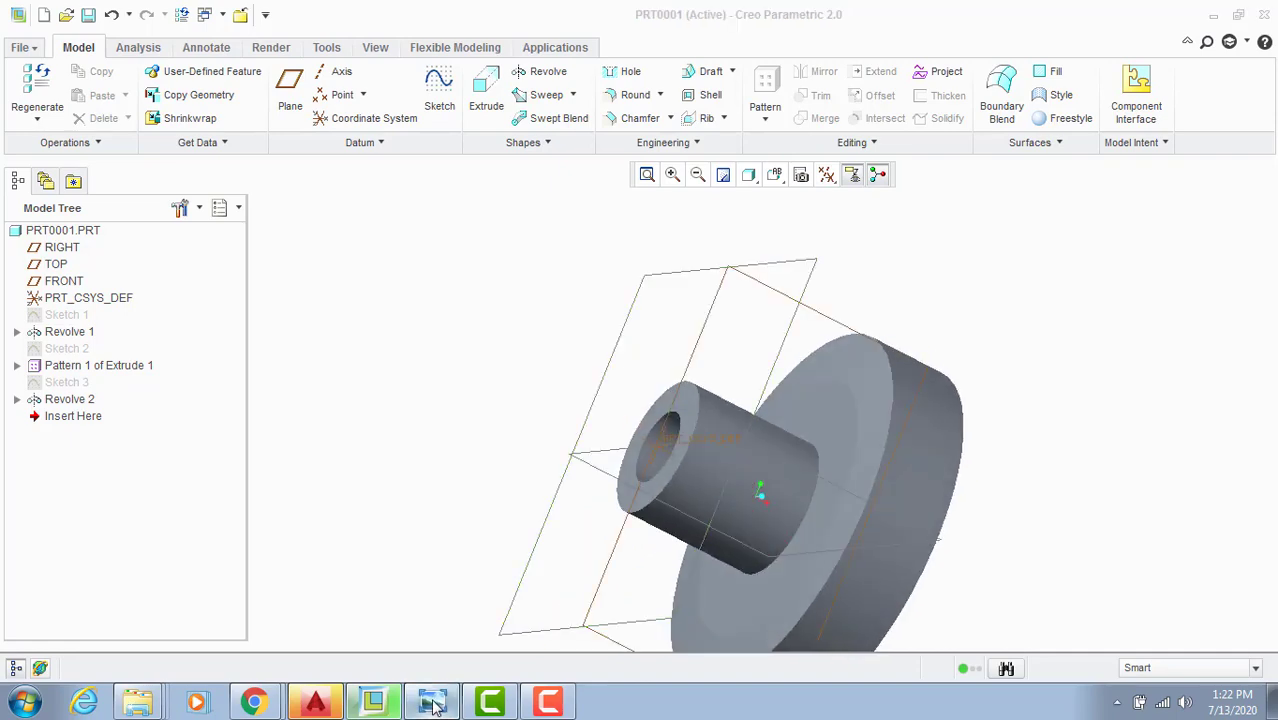
# Step: Check the reference drawing, start a sketch on the flange's inner recessed face and orient the view to the sketch plane
pyautogui.click(431, 702)
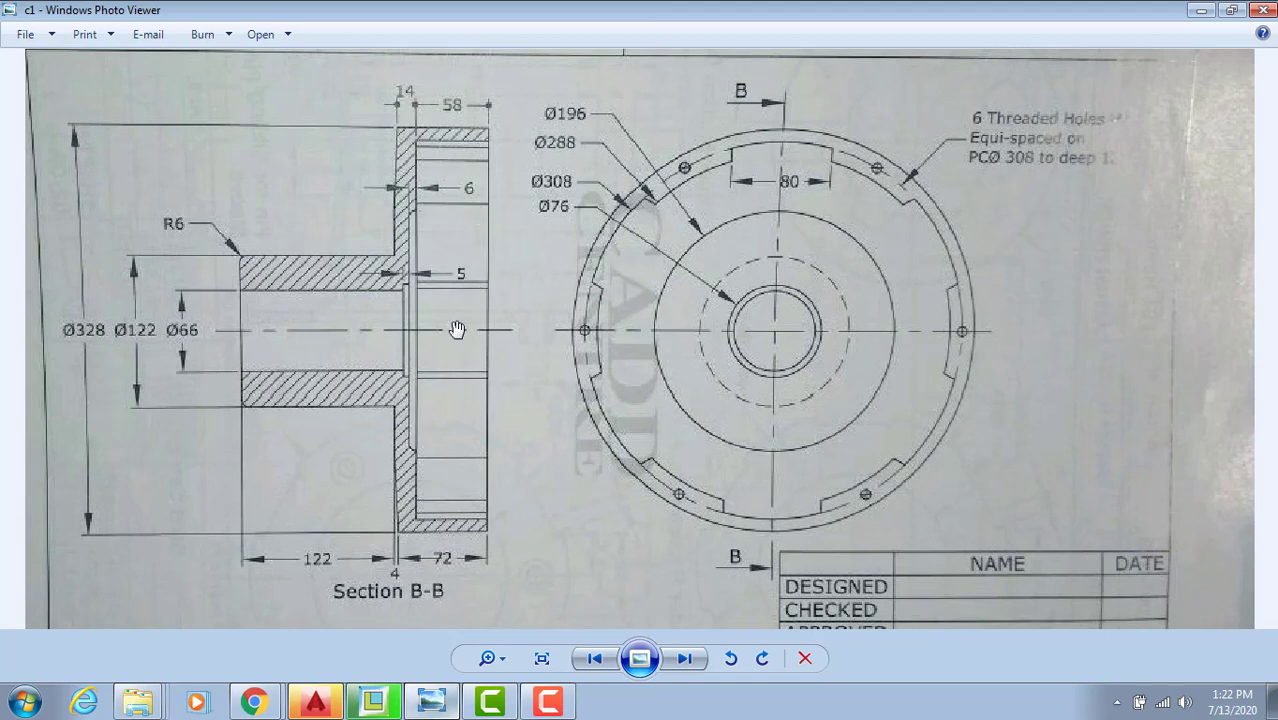
pyautogui.click(440, 702)
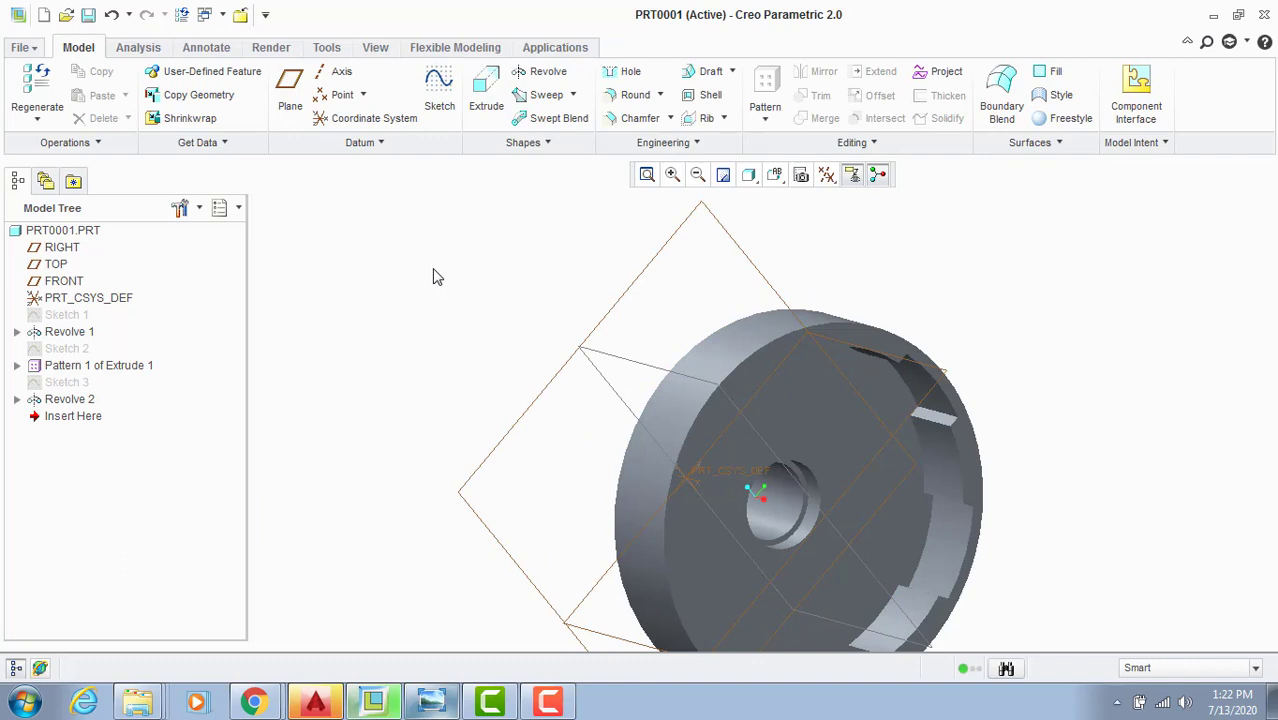
pyautogui.click(433, 92)
pyautogui.click(841, 476)
pyautogui.click(1176, 384)
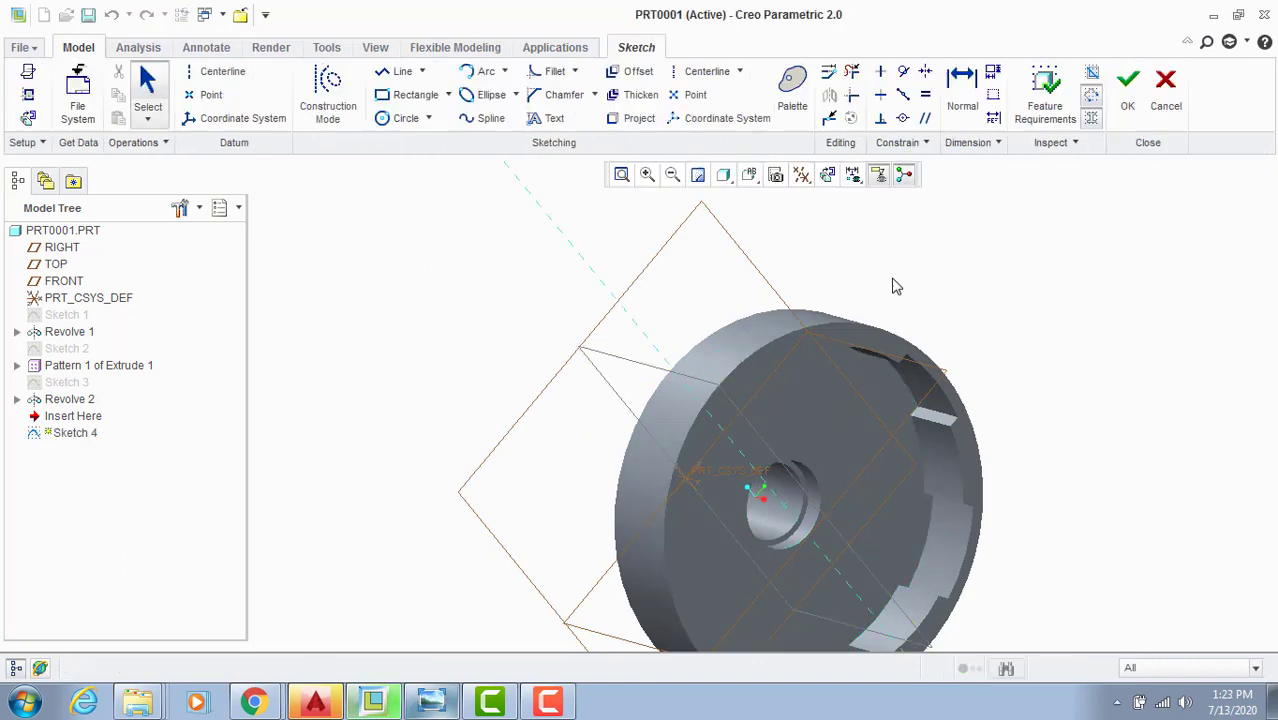
pyautogui.click(827, 174)
# Step: Sketch a circle around the bore, centred on the hub axis, and dimension its radius as 196
pyautogui.click(399, 118)
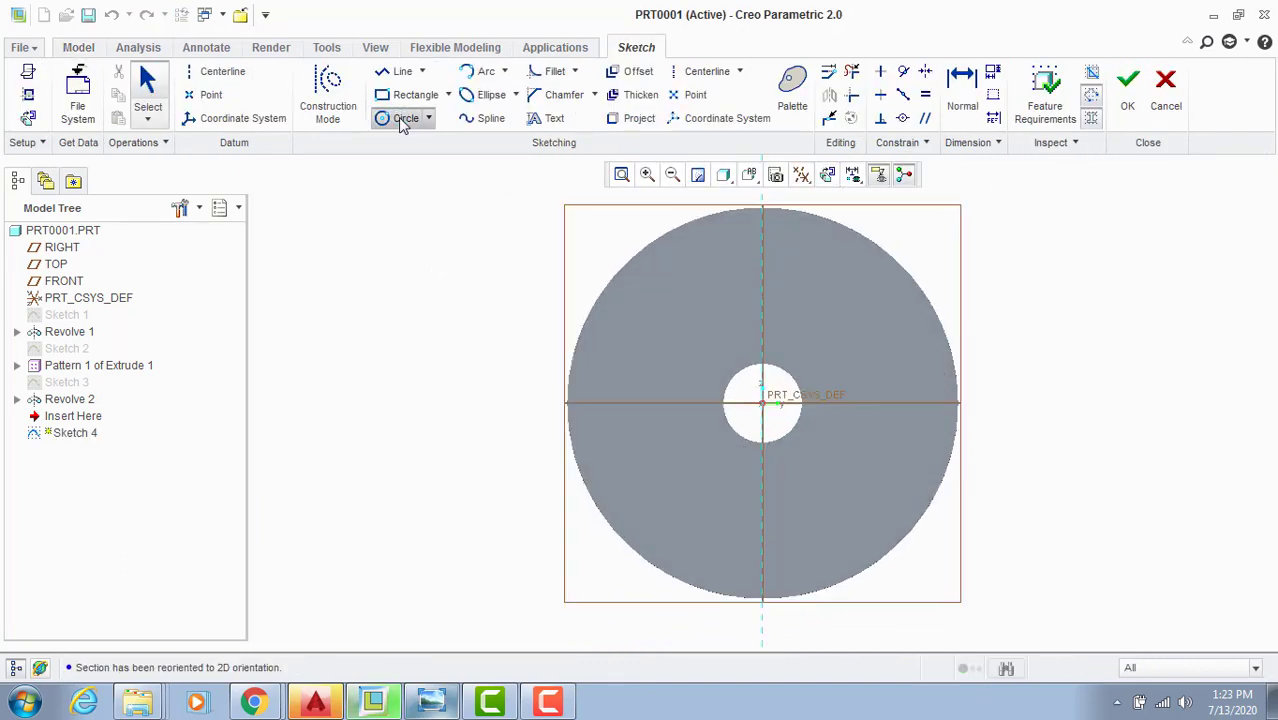
pyautogui.click(763, 404)
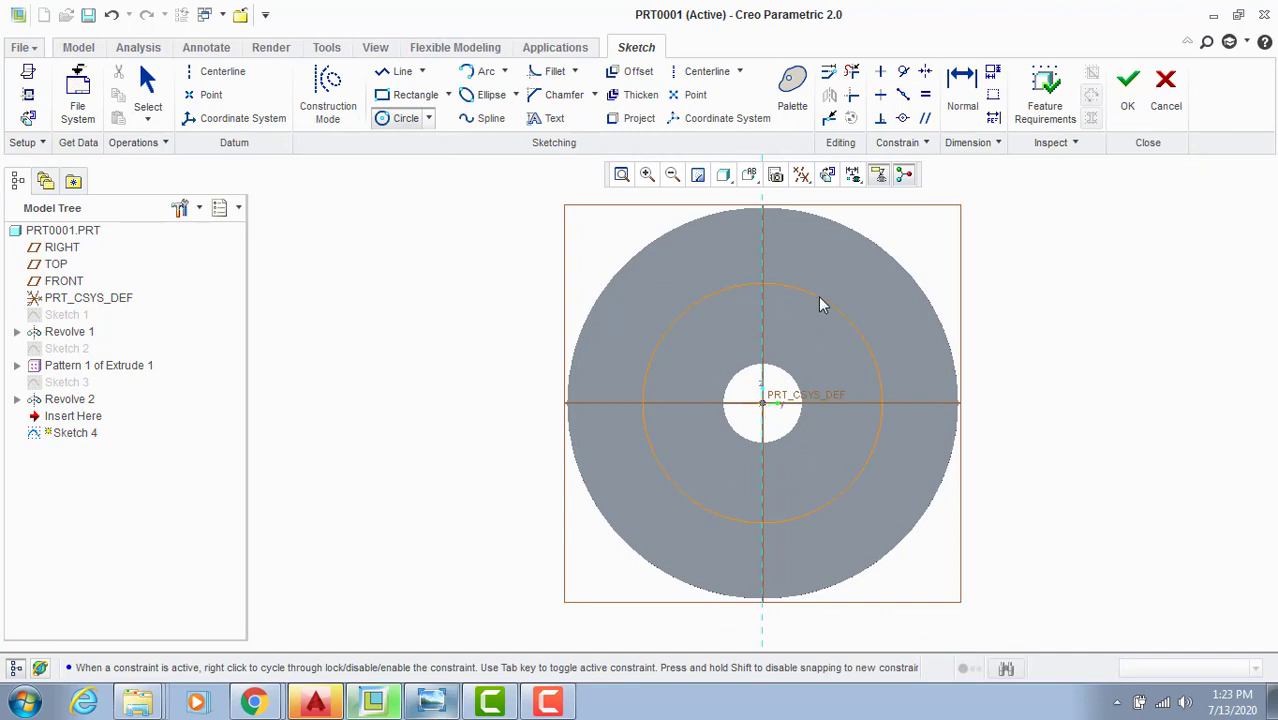
pyautogui.click(824, 302)
pyautogui.middleClick(950, 168)
pyautogui.click(962, 90)
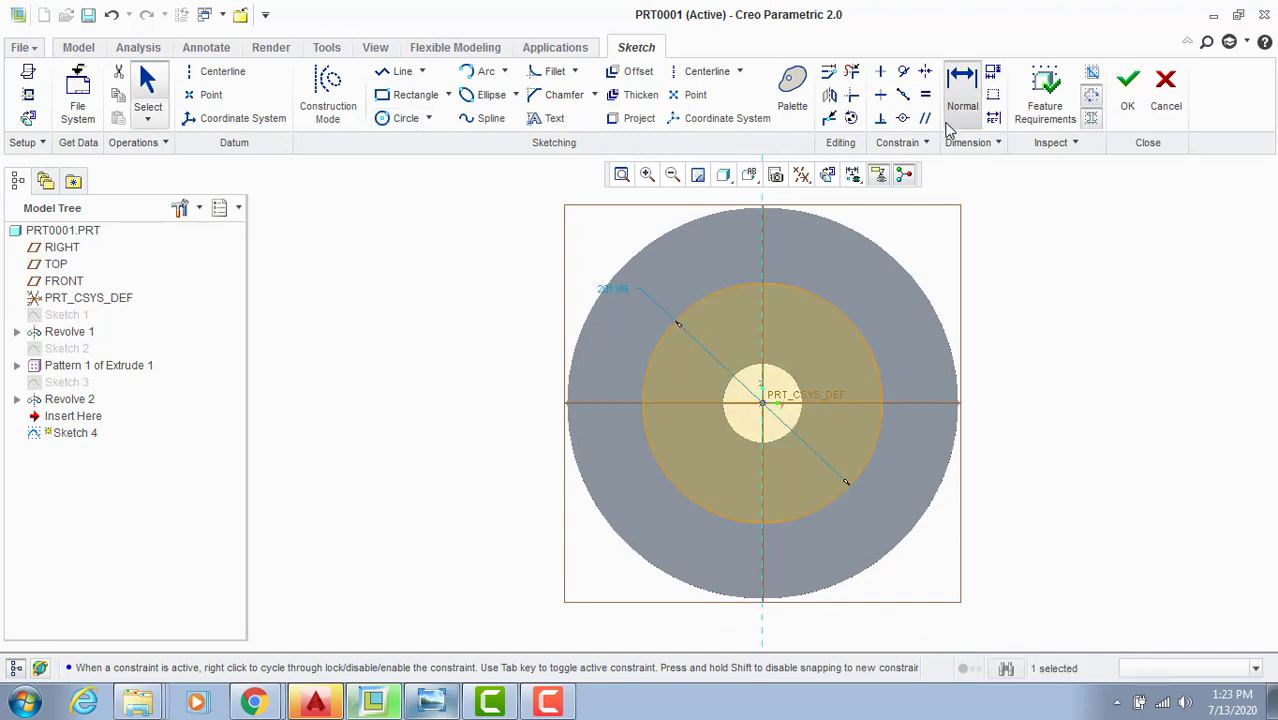
pyautogui.click(827, 305)
pyautogui.middleClick(998, 272)
pyautogui.write('196')
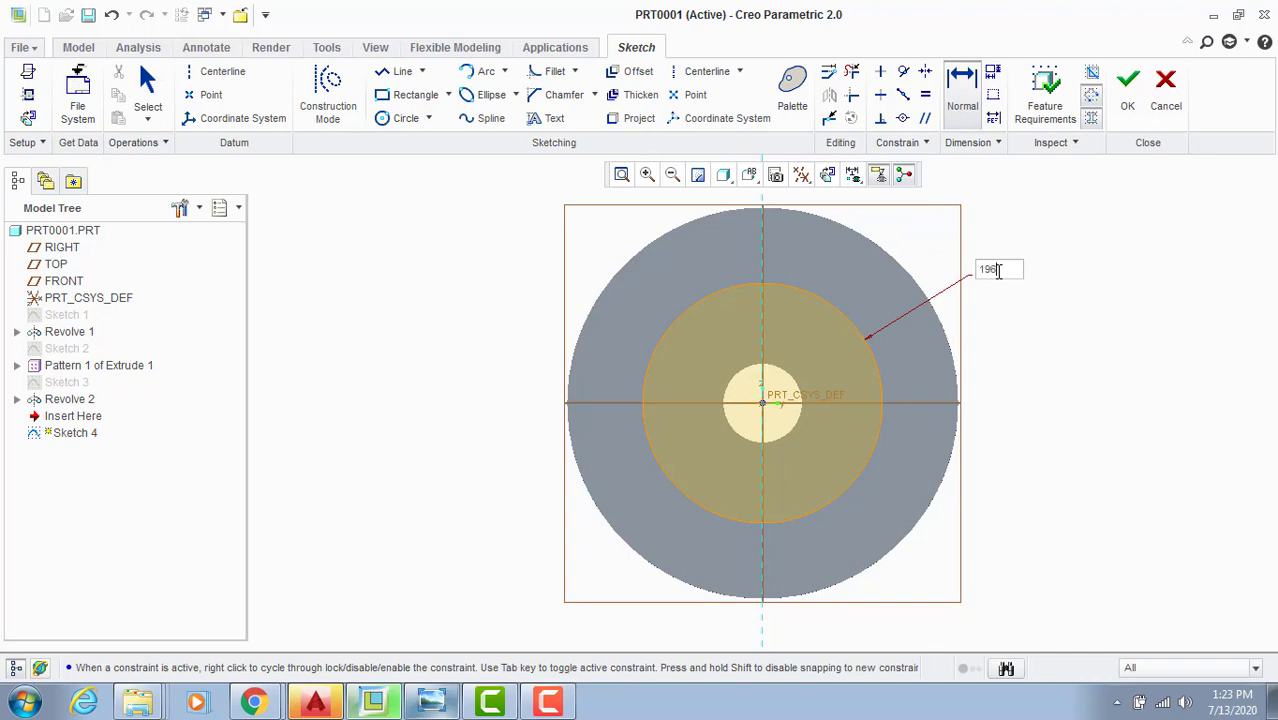
pyautogui.press('Return')
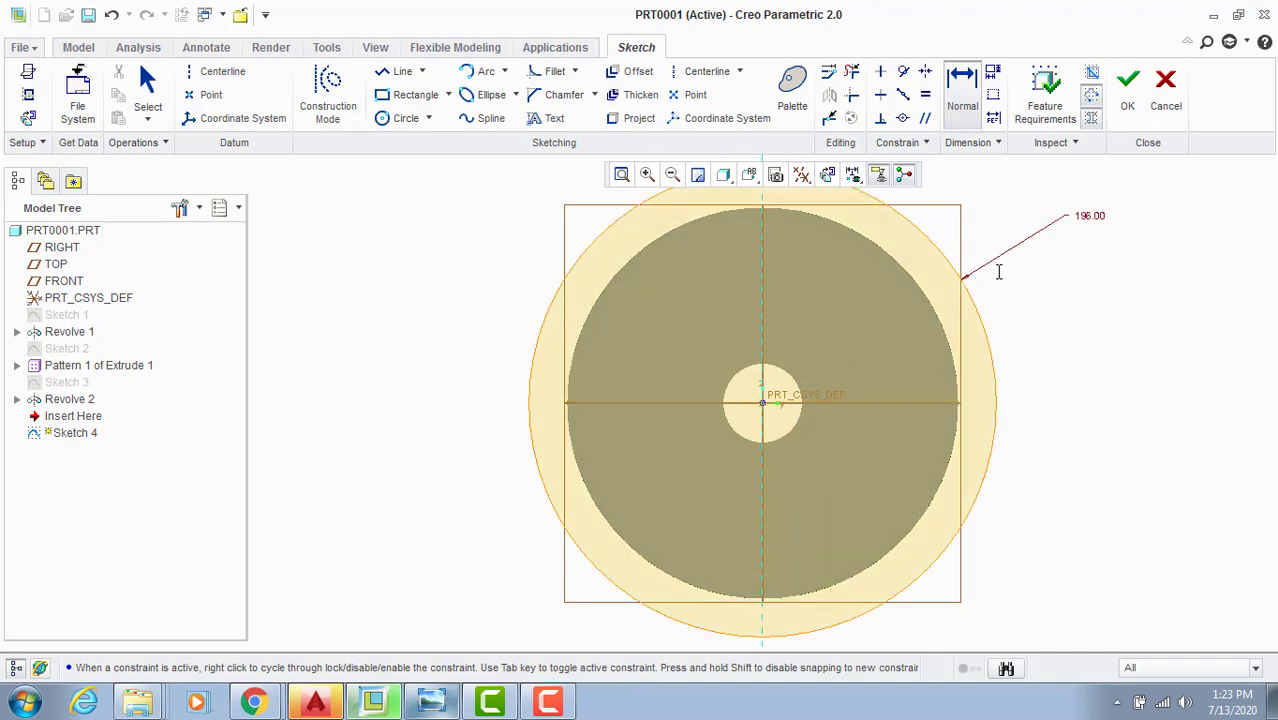
# Step: Correct the circle's radius to 196/2, check it against the reference drawing and finish the sketch
pyautogui.doubleClick(1093, 226)
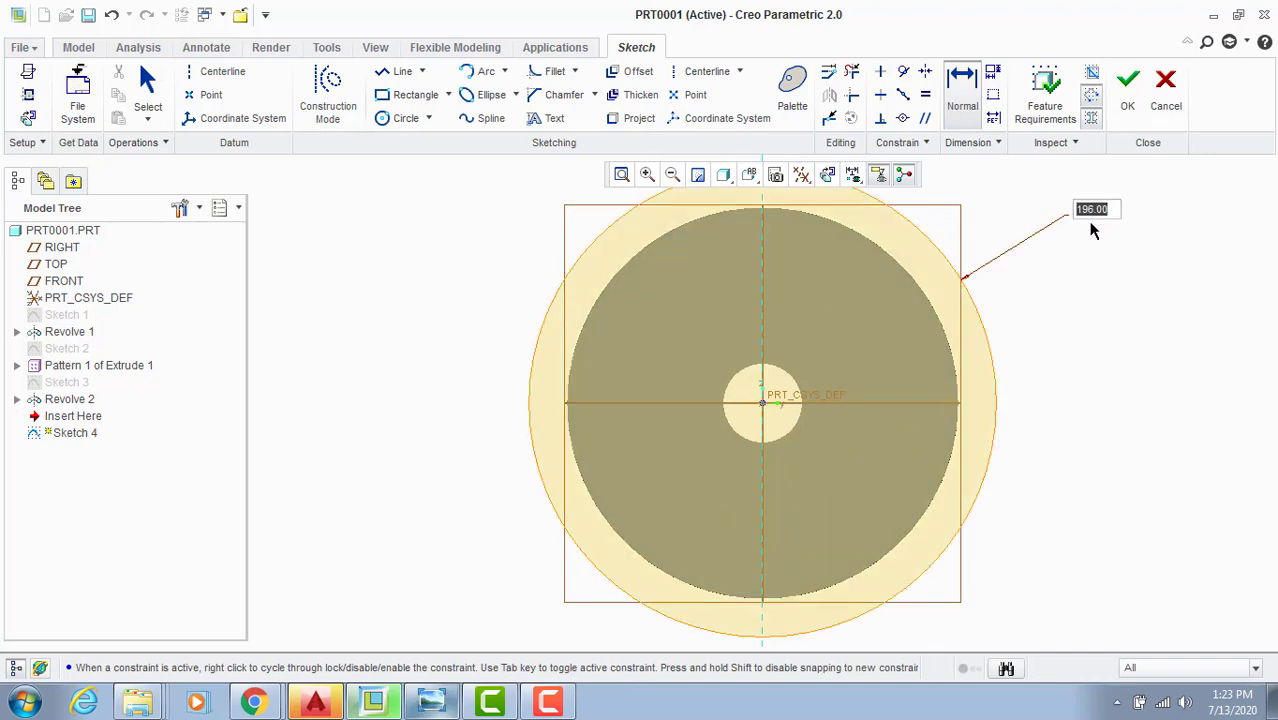
pyautogui.press('Right')
pyautogui.write('/2')
pyautogui.press('Return')
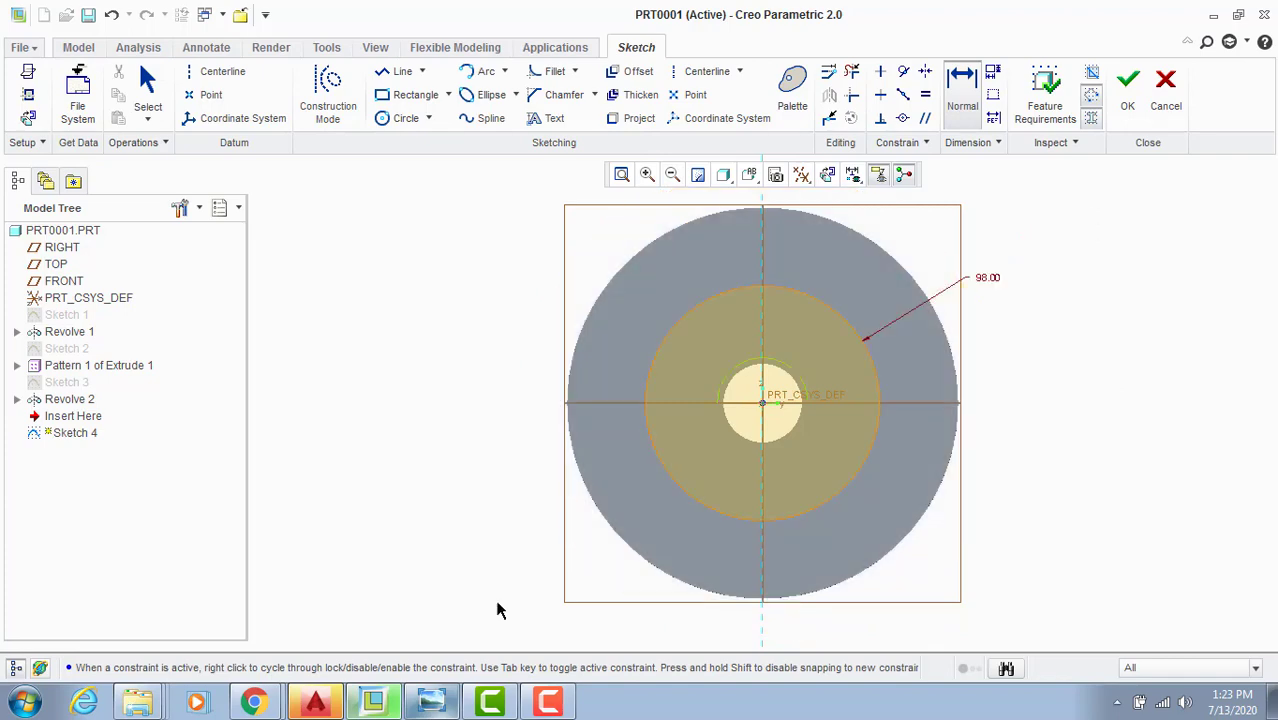
pyautogui.click(442, 706)
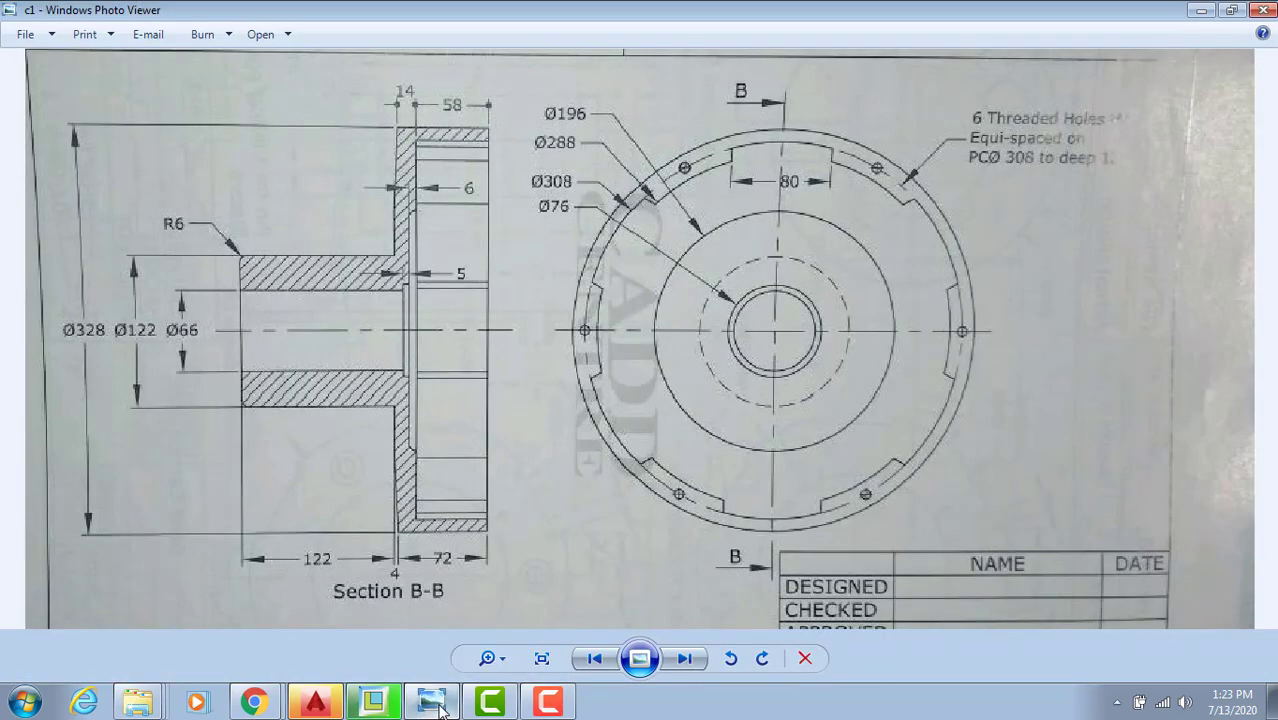
pyautogui.hotkey('alt', 'Tab')
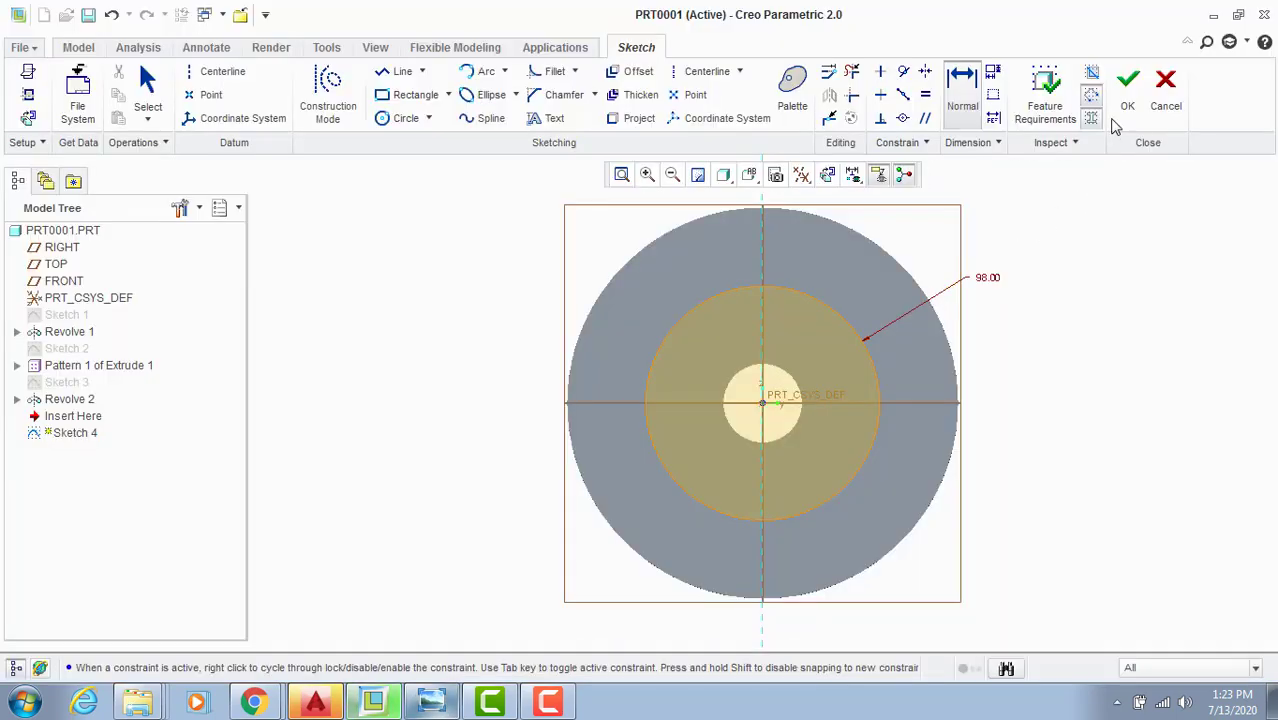
pyautogui.click(1127, 88)
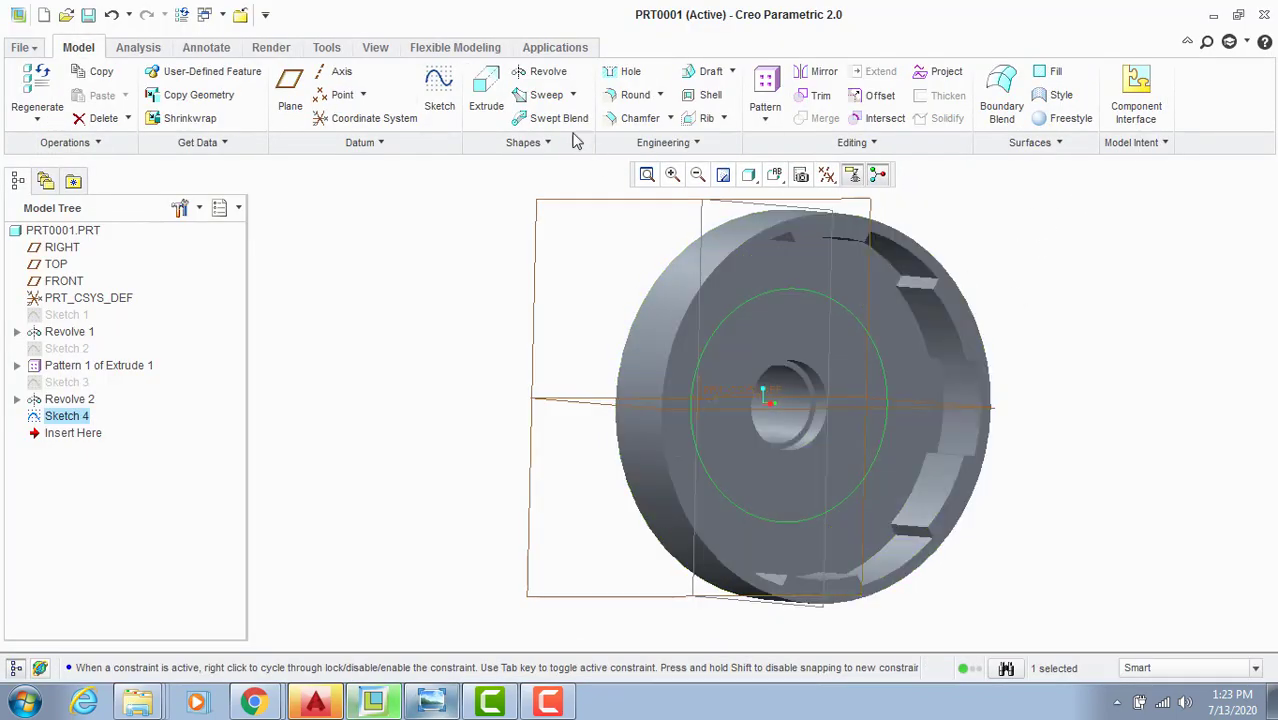
# Step: Extrude the circle as a cut 6 deep into the flange's inner face, with the direction flipped toward the hub
pyautogui.click(486, 95)
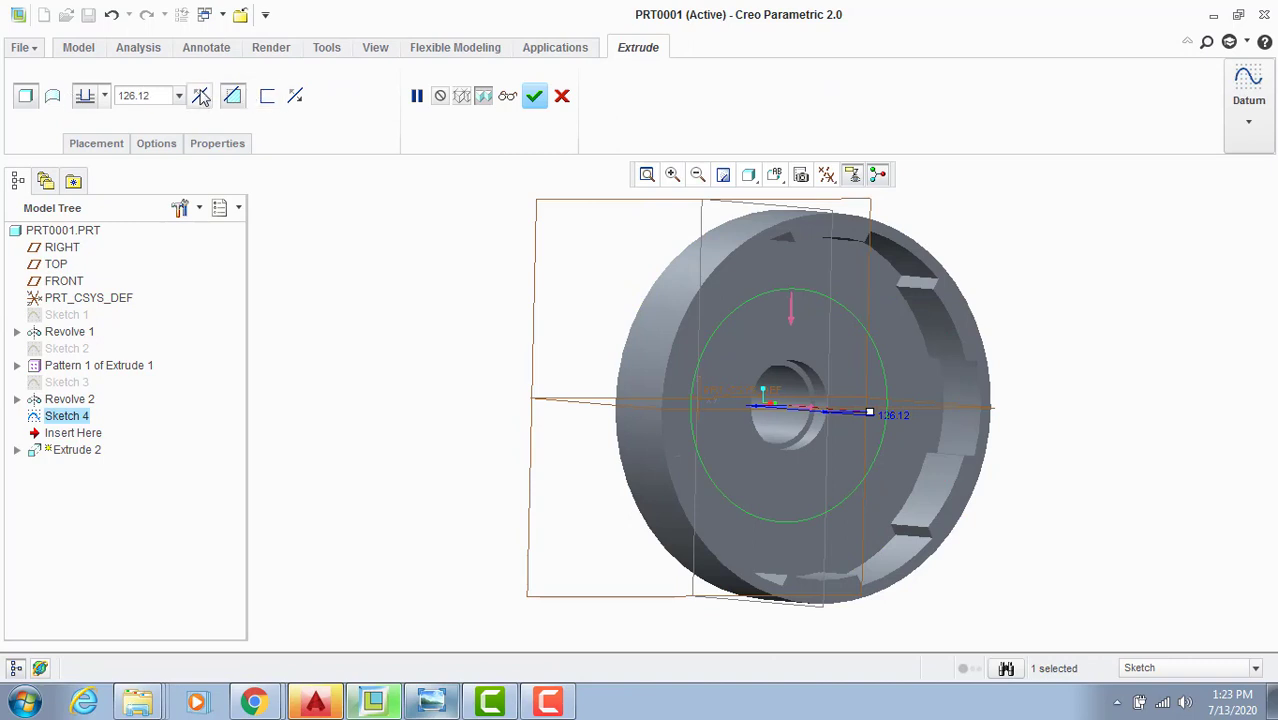
pyautogui.click(199, 95)
pyautogui.doubleClick(148, 90)
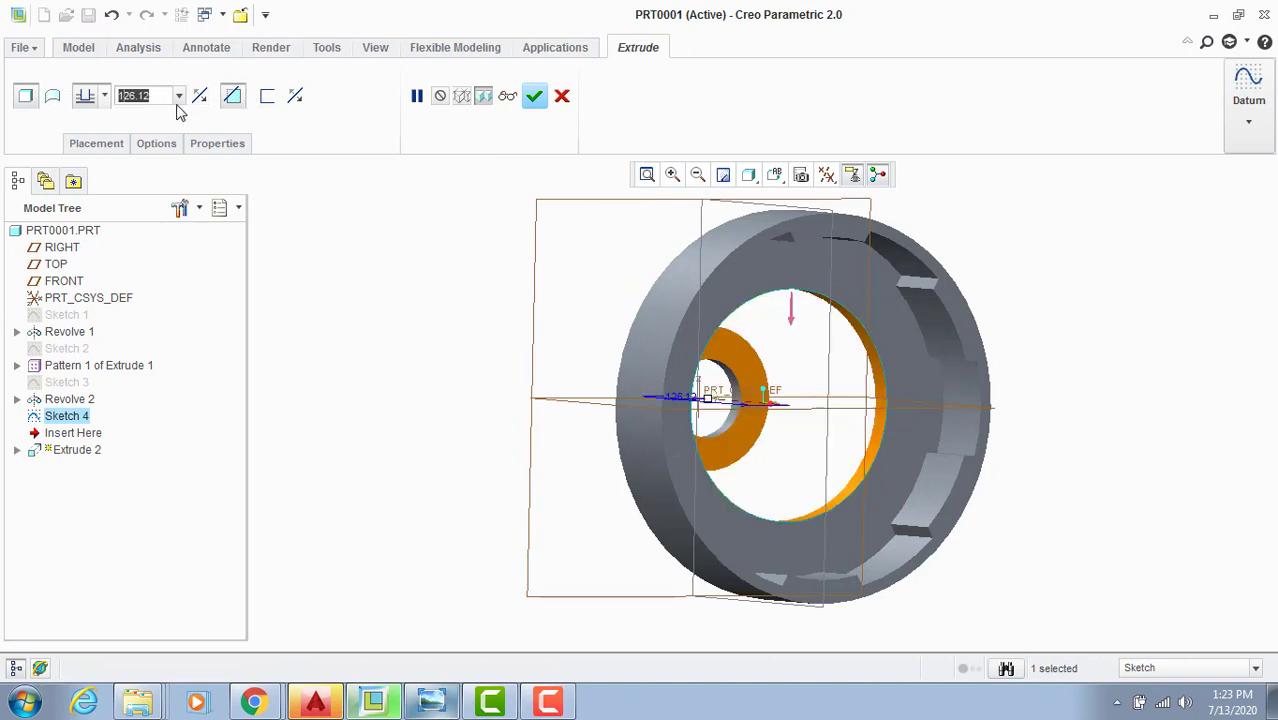
pyautogui.write('6')
pyautogui.press('Return')
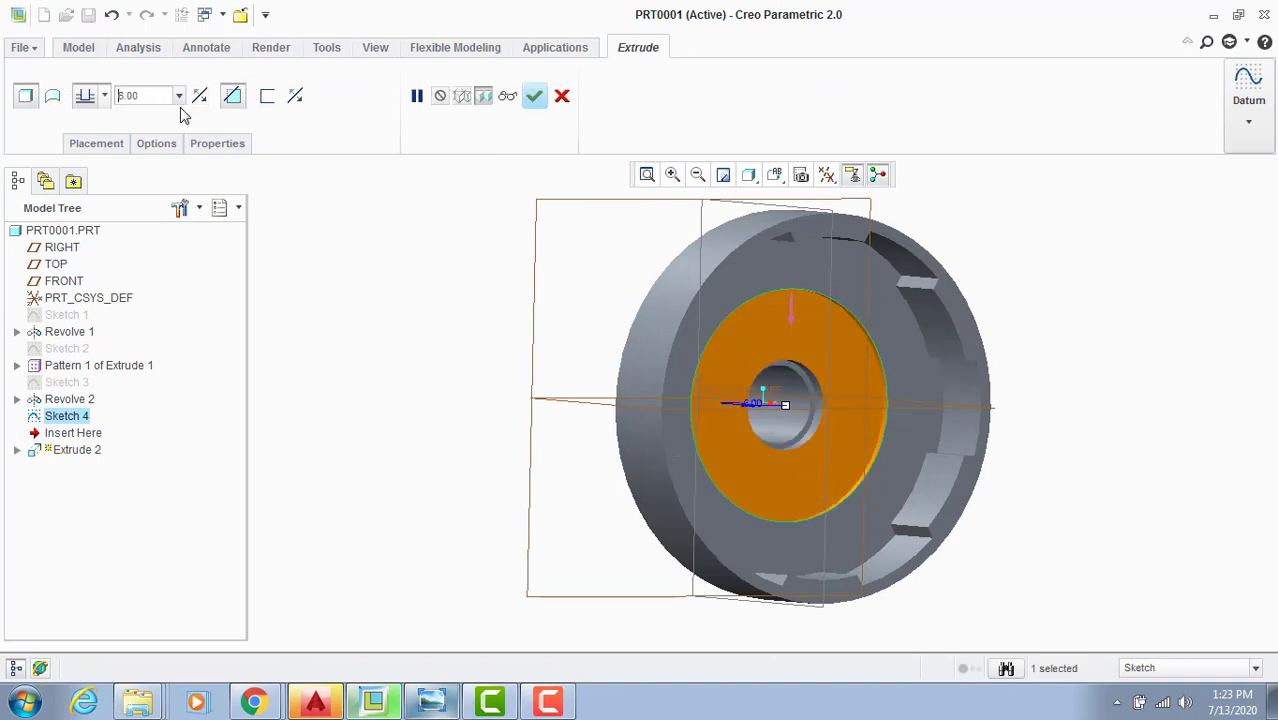
pyautogui.click(534, 95)
# Step: Examine the new circular recess and the stepped bore, comparing them with the reference drawing
pyautogui.moveTo(528, 317); pyautogui.dragTo(817, 368, button='middle')
pyautogui.scroll(-10, 790, 355)
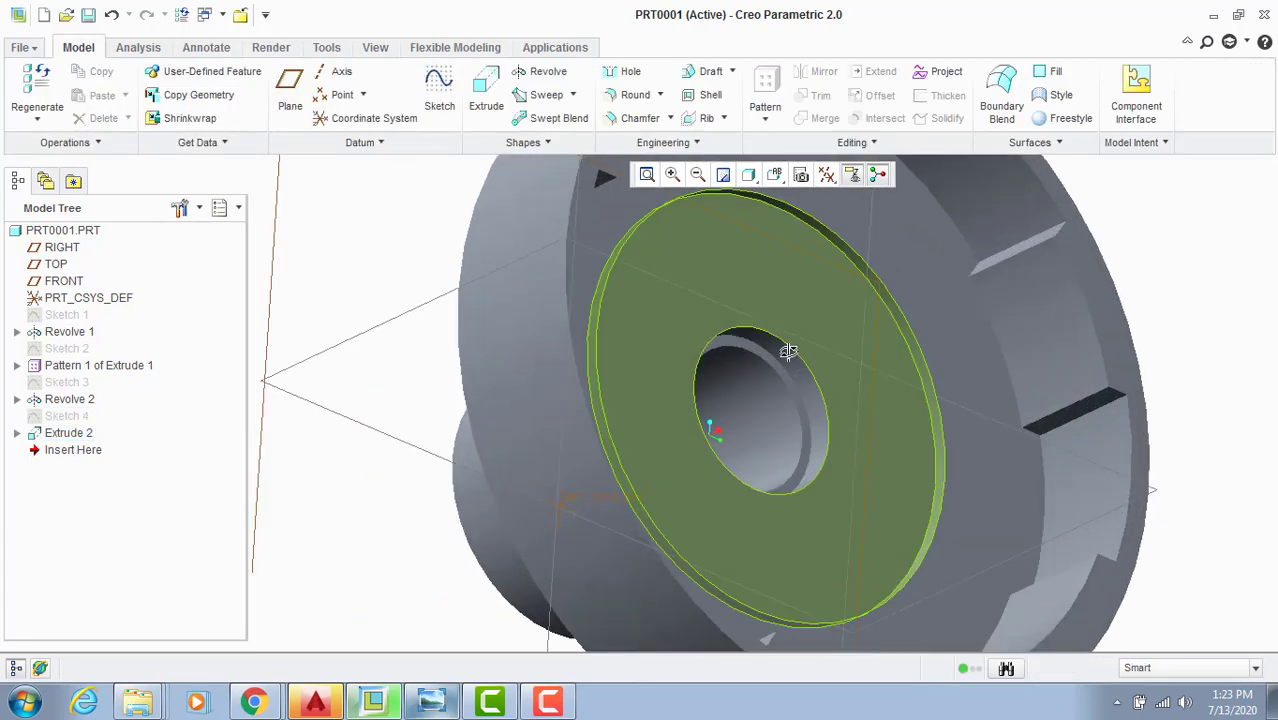
pyautogui.scroll(6, 774, 356)
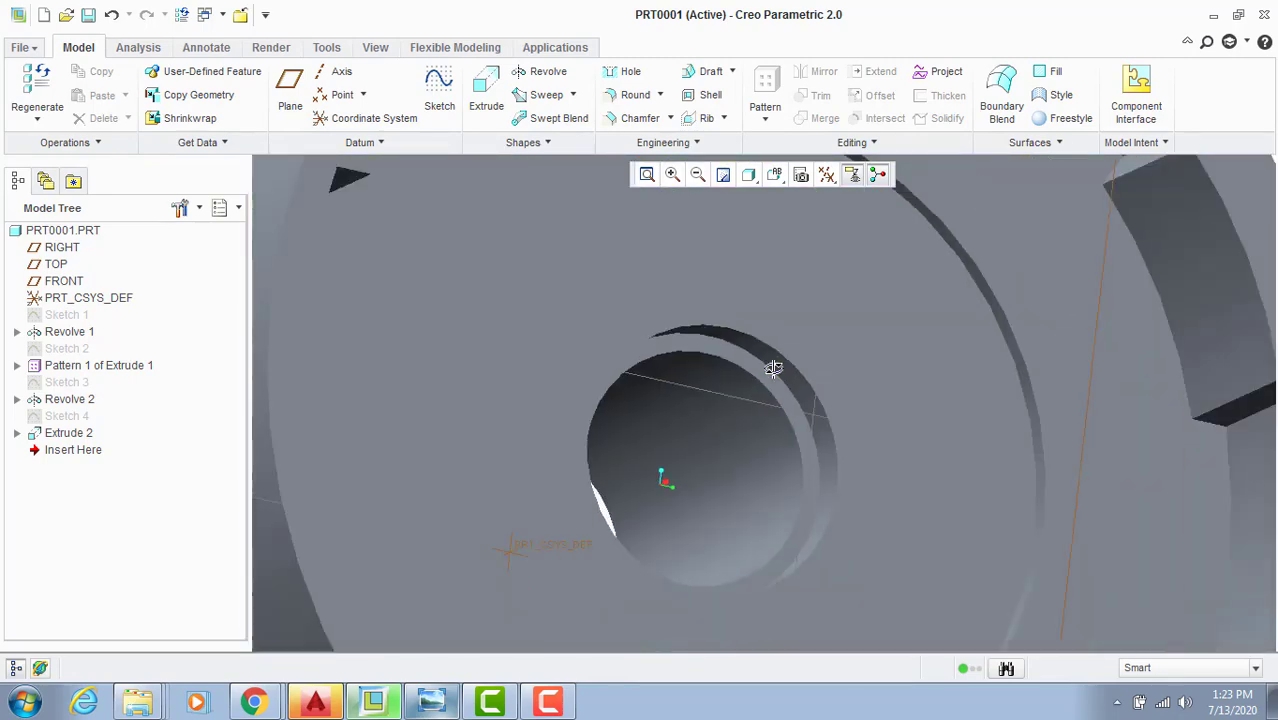
pyautogui.click(447, 703)
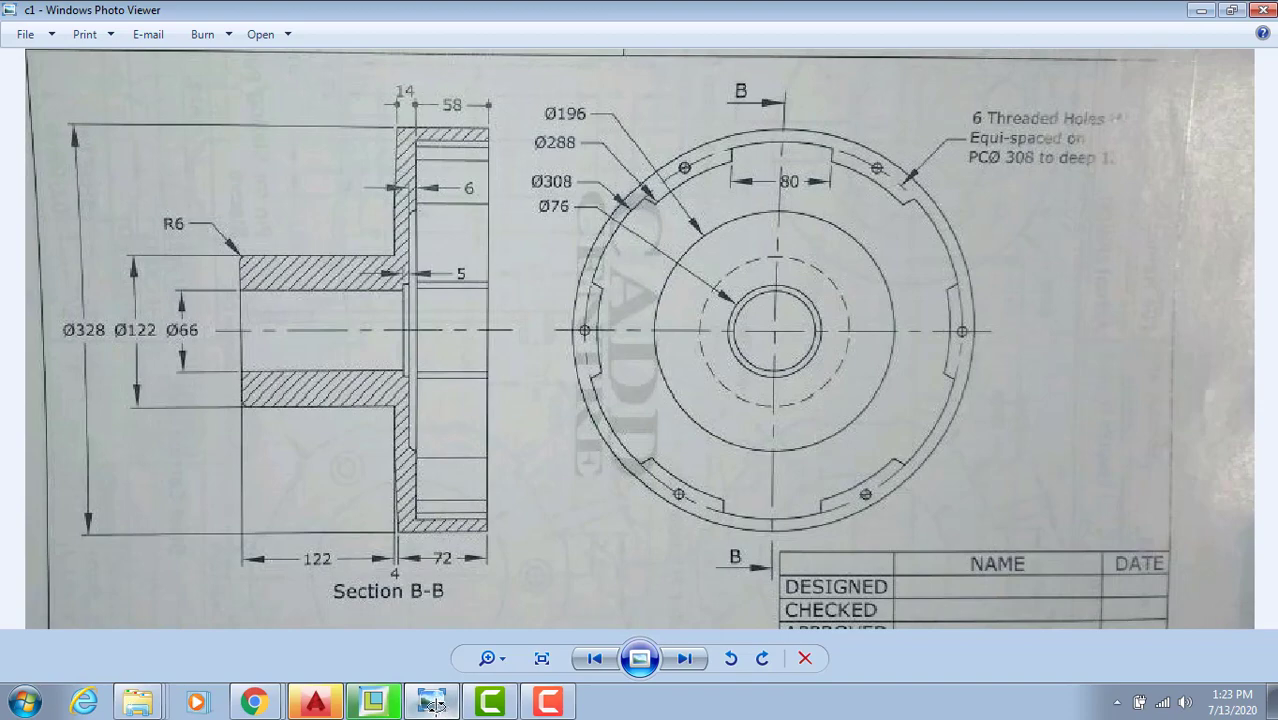
pyautogui.click(432, 703)
pyautogui.scroll(4, 594, 386)
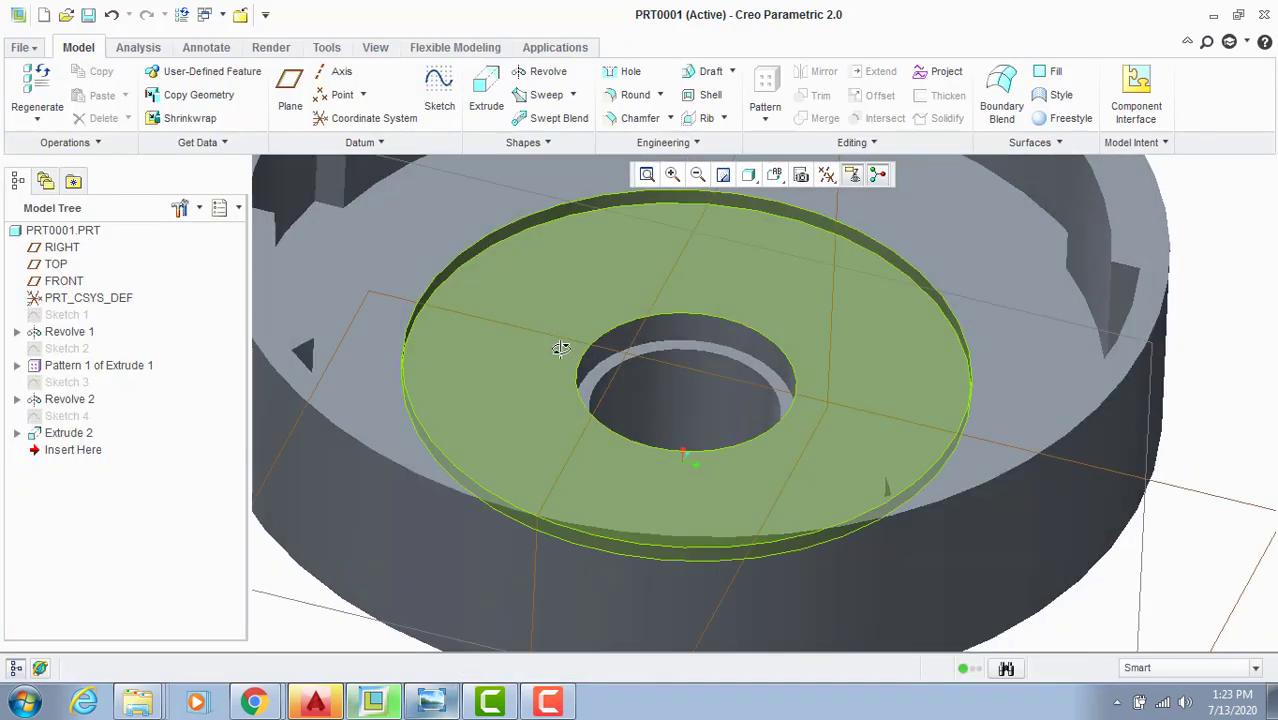
pyautogui.moveTo(594, 386); pyautogui.dragTo(372, 272, button='middle')
pyautogui.click(20, 47)
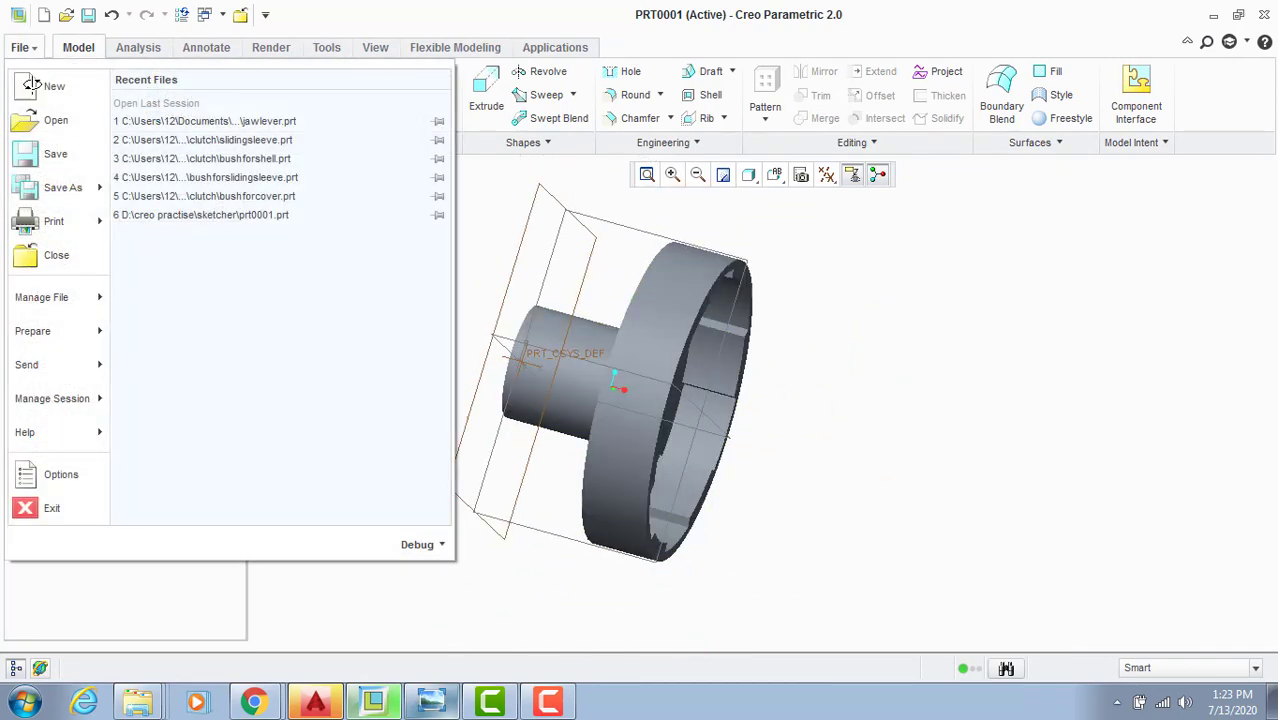
pyautogui.click(52, 150)
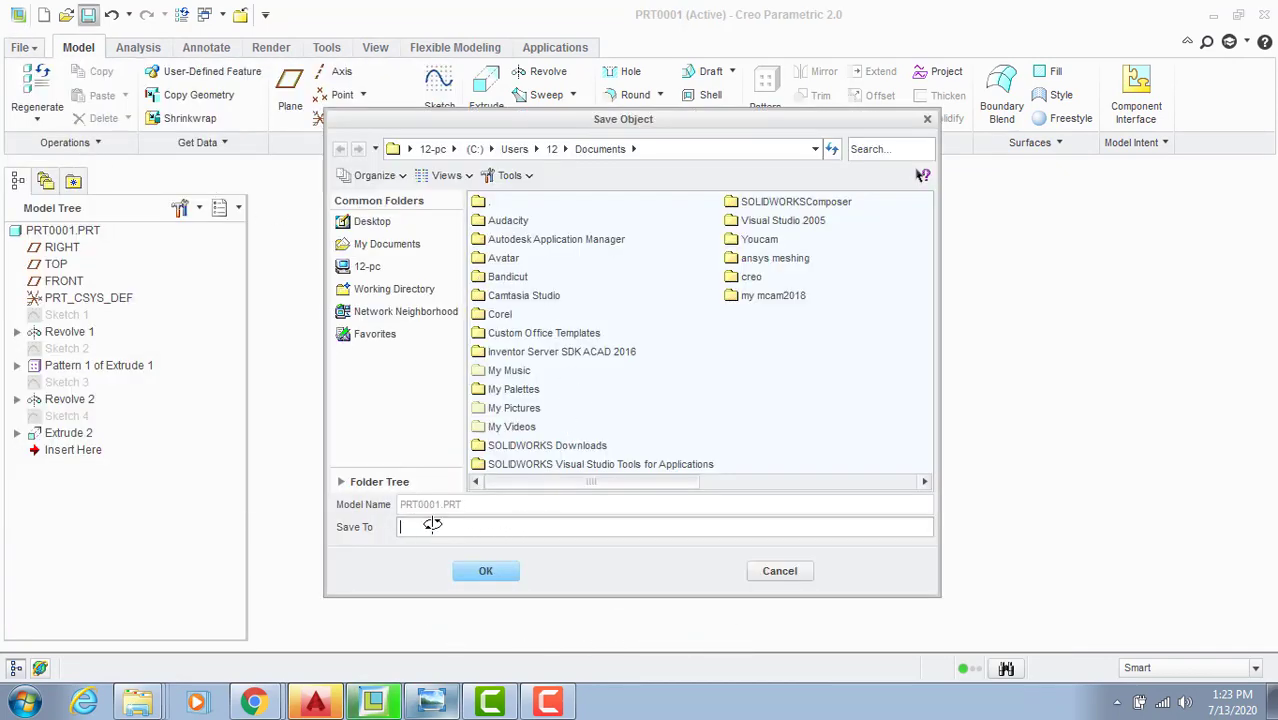
pyautogui.click(775, 570)
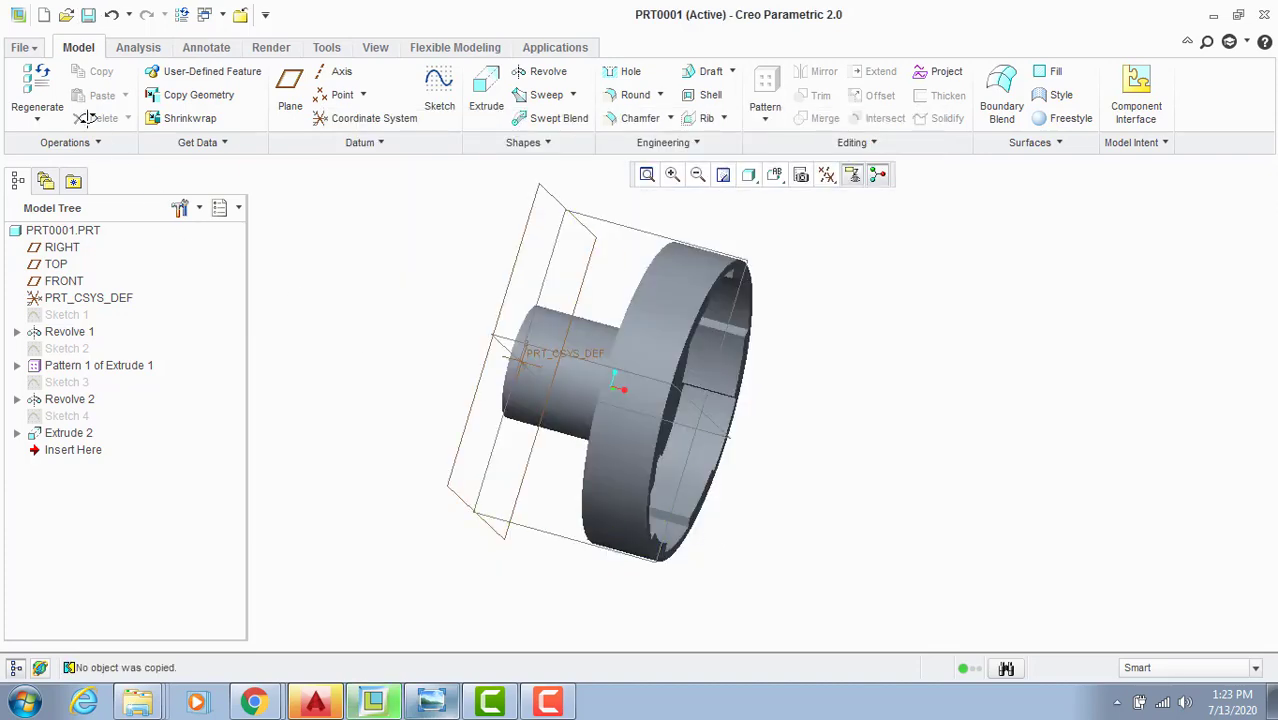
# Step: Save a copy of the part as SHELL in the Documents > creo > assembly > clutch folder, checking the part title on the reference drawing
pyautogui.click(20, 47)
pyautogui.click(60, 186)
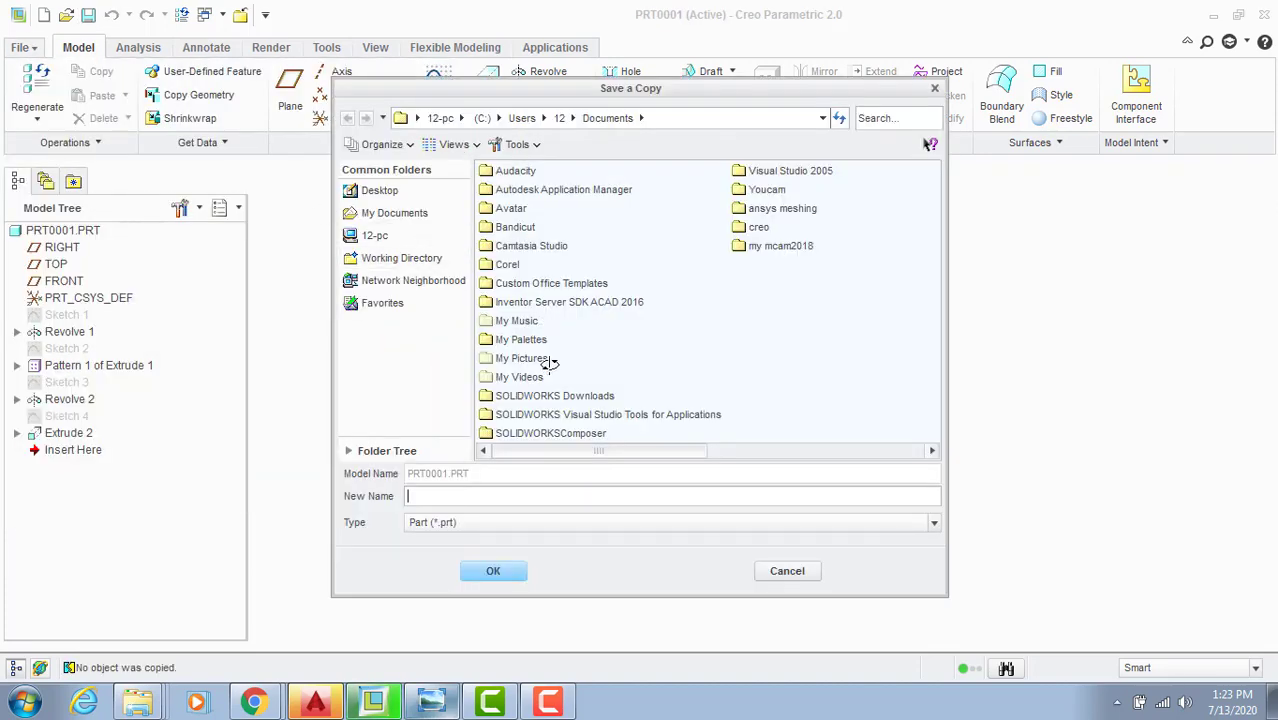
pyautogui.click(757, 226)
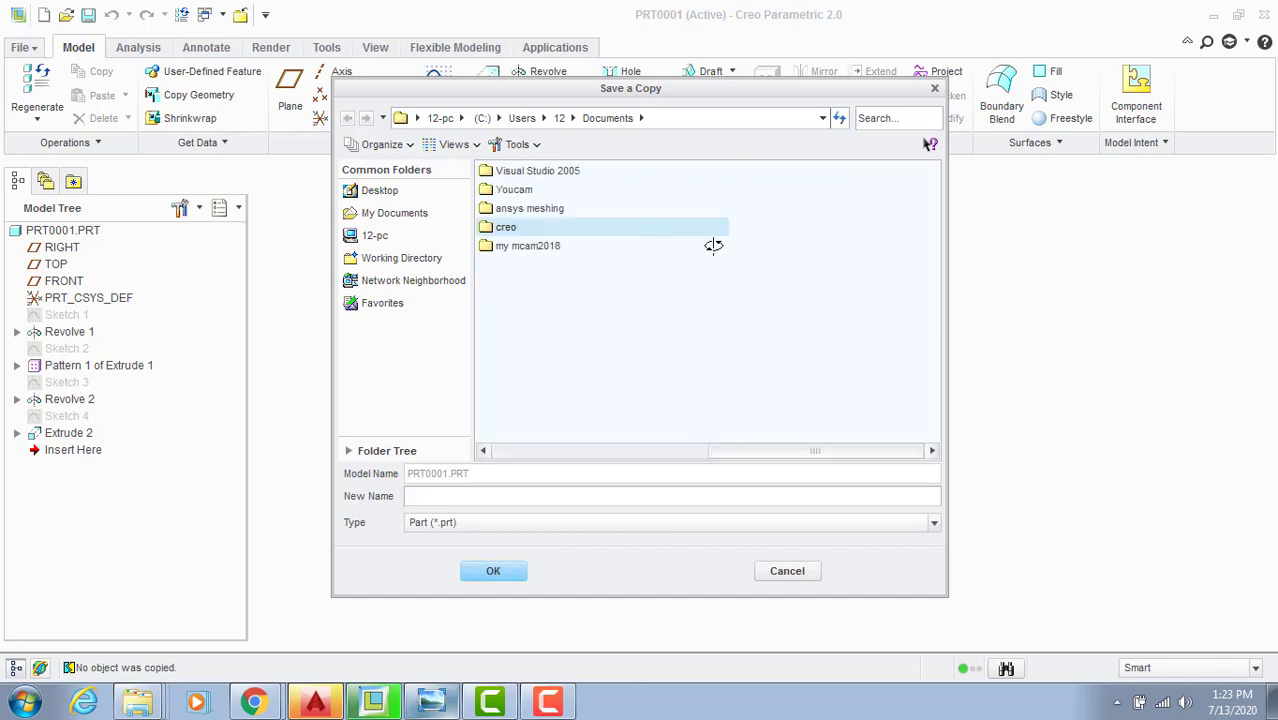
pyautogui.doubleClick(530, 228)
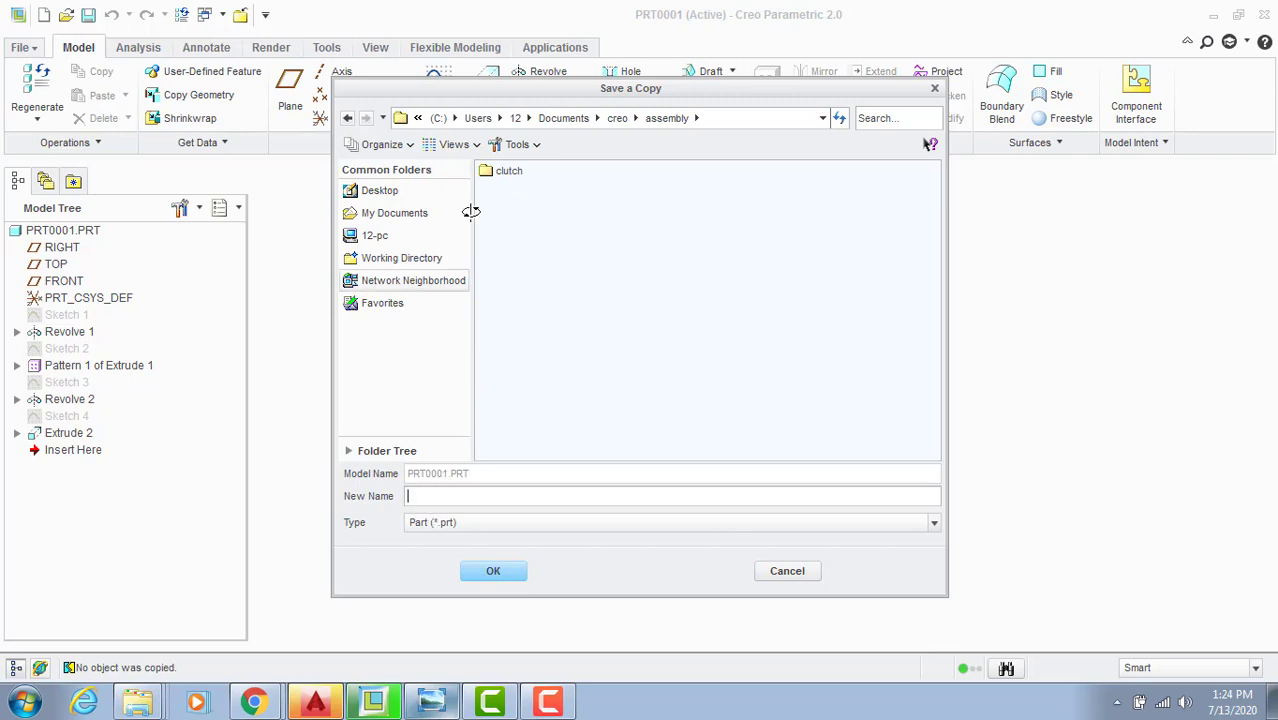
pyautogui.doubleClick(508, 170)
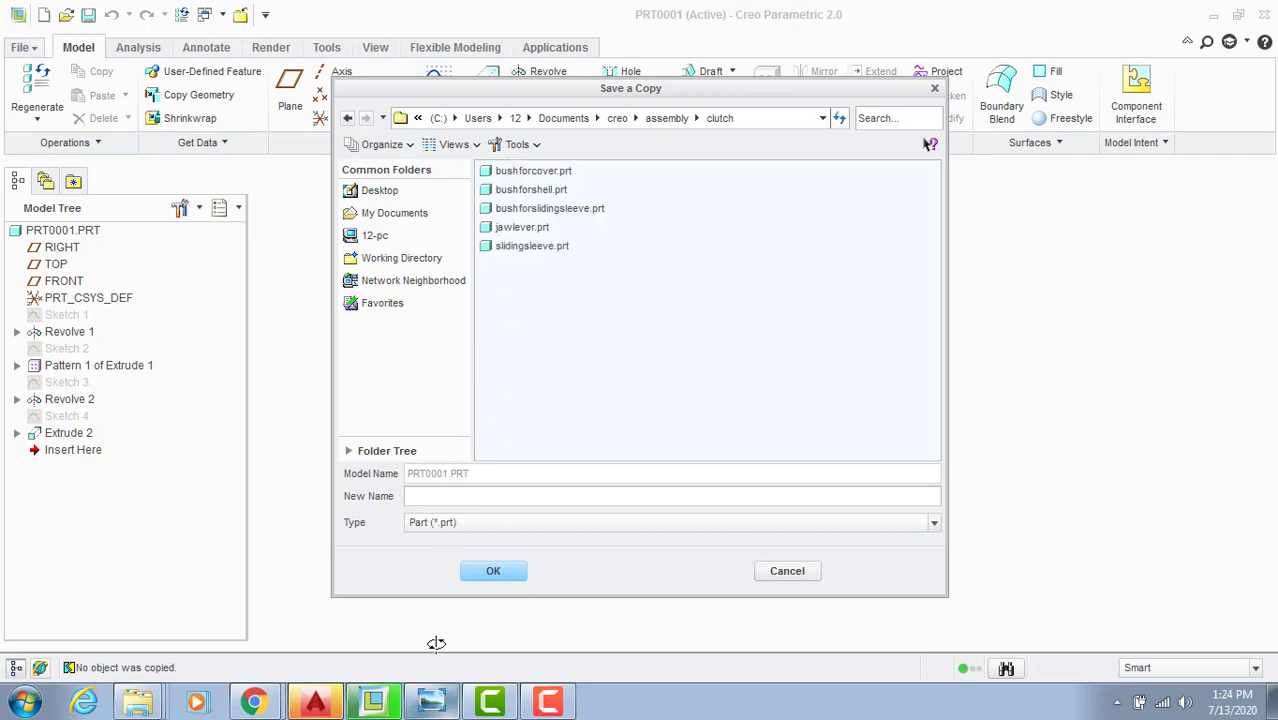
pyautogui.click(428, 700)
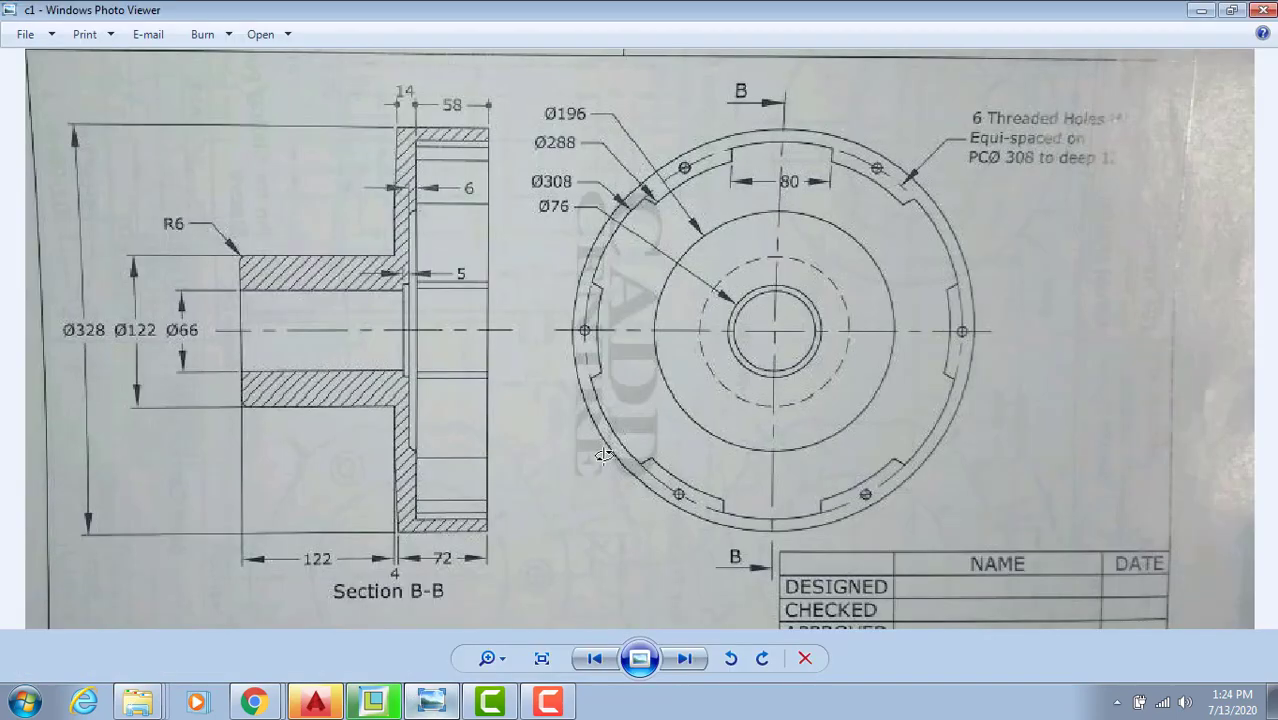
pyautogui.scroll(-3, 604, 455)
pyautogui.click(433, 703)
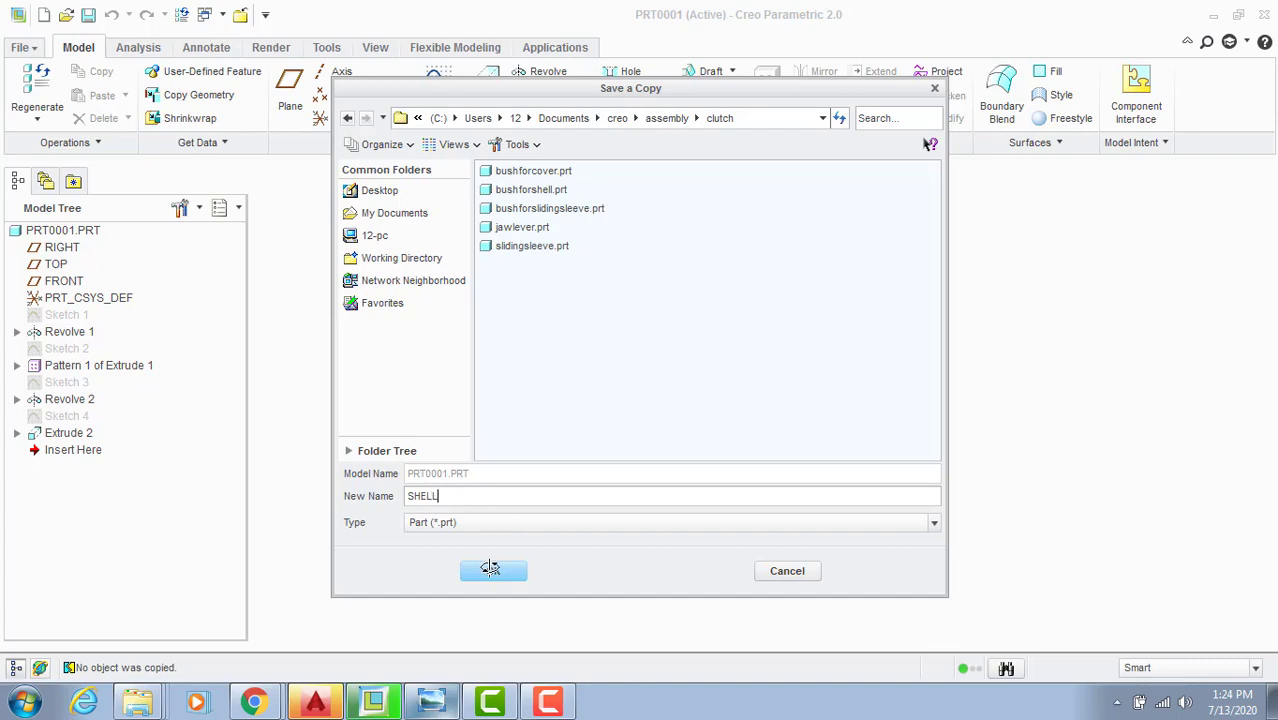
pyautogui.click(490, 568)
# Step: Close the hub part, and close the open AutoCAD window as well
pyautogui.moveTo(752, 415); pyautogui.dragTo(872, 274, button='middle')
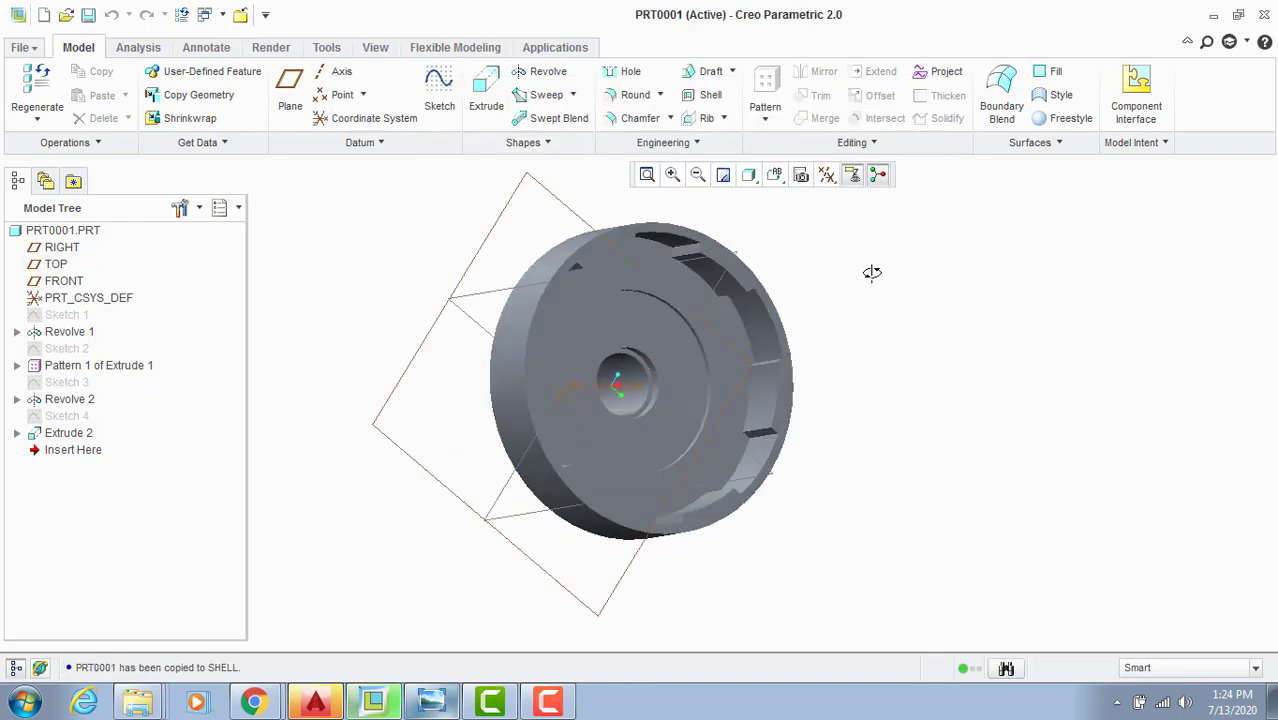
pyautogui.scroll(3, 872, 274)
pyautogui.click(20, 47)
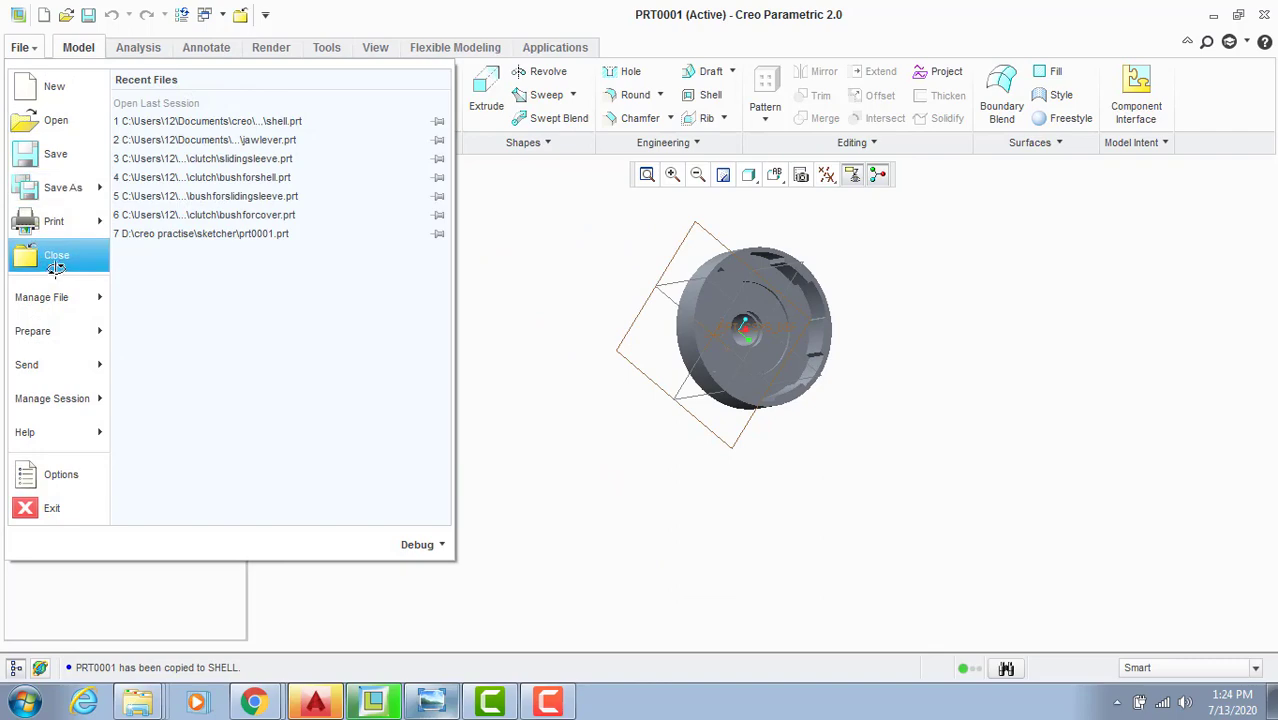
pyautogui.click(52, 256)
pyautogui.rightClick(315, 700)
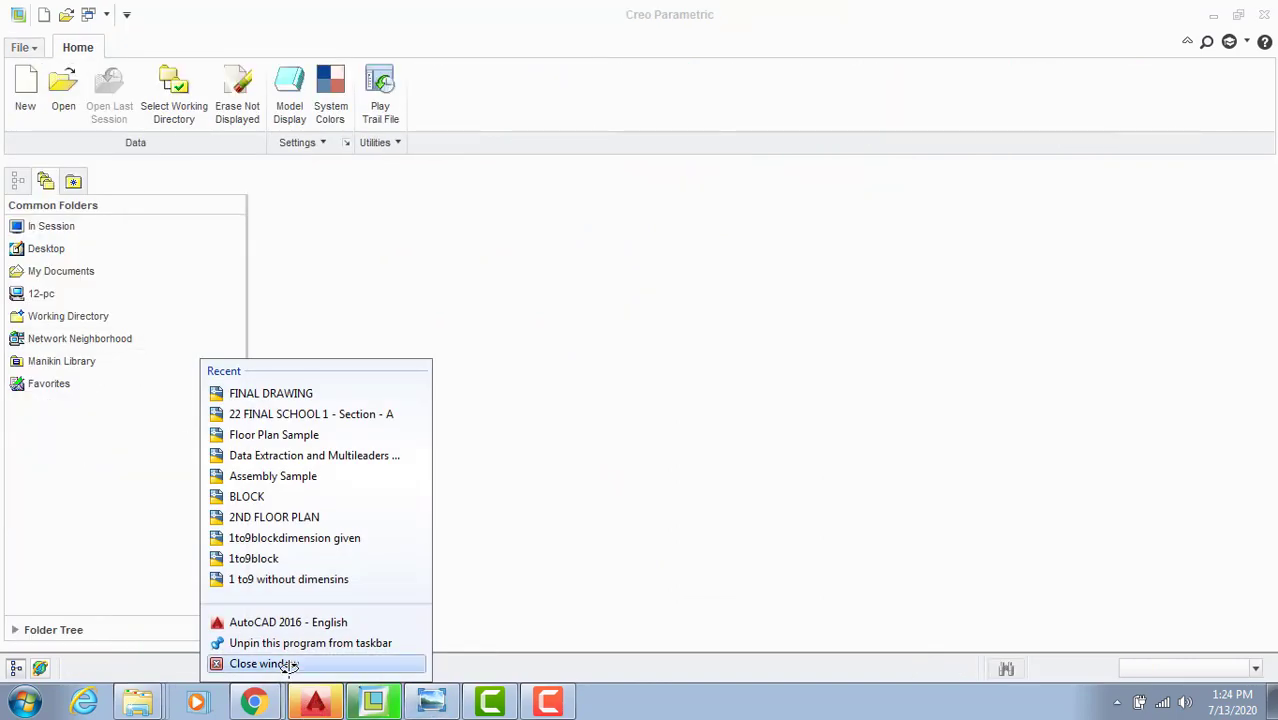
pyautogui.click(290, 662)
# Step: Switch to the reference drawing in Windows Photo Viewer, advance to sheet c2 and look over the disc and pin views
pyautogui.click(438, 701)
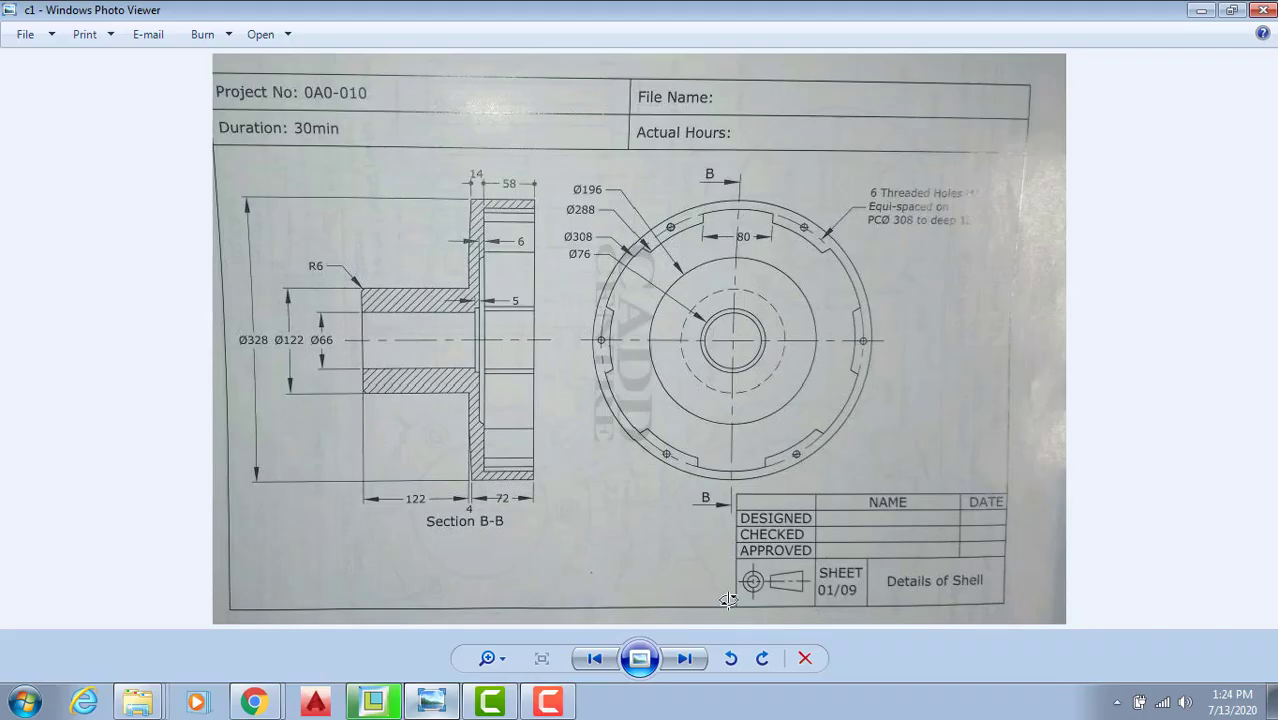
pyautogui.click(686, 657)
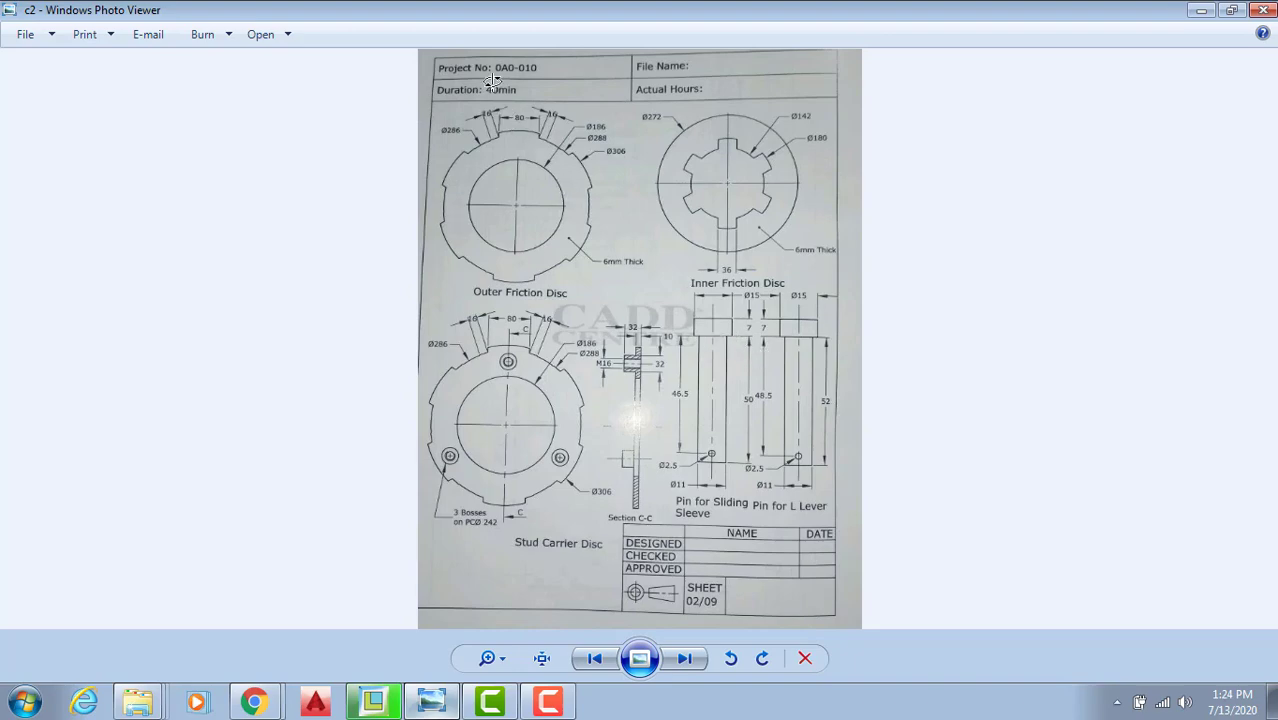
pyautogui.scroll(3, 492, 92)
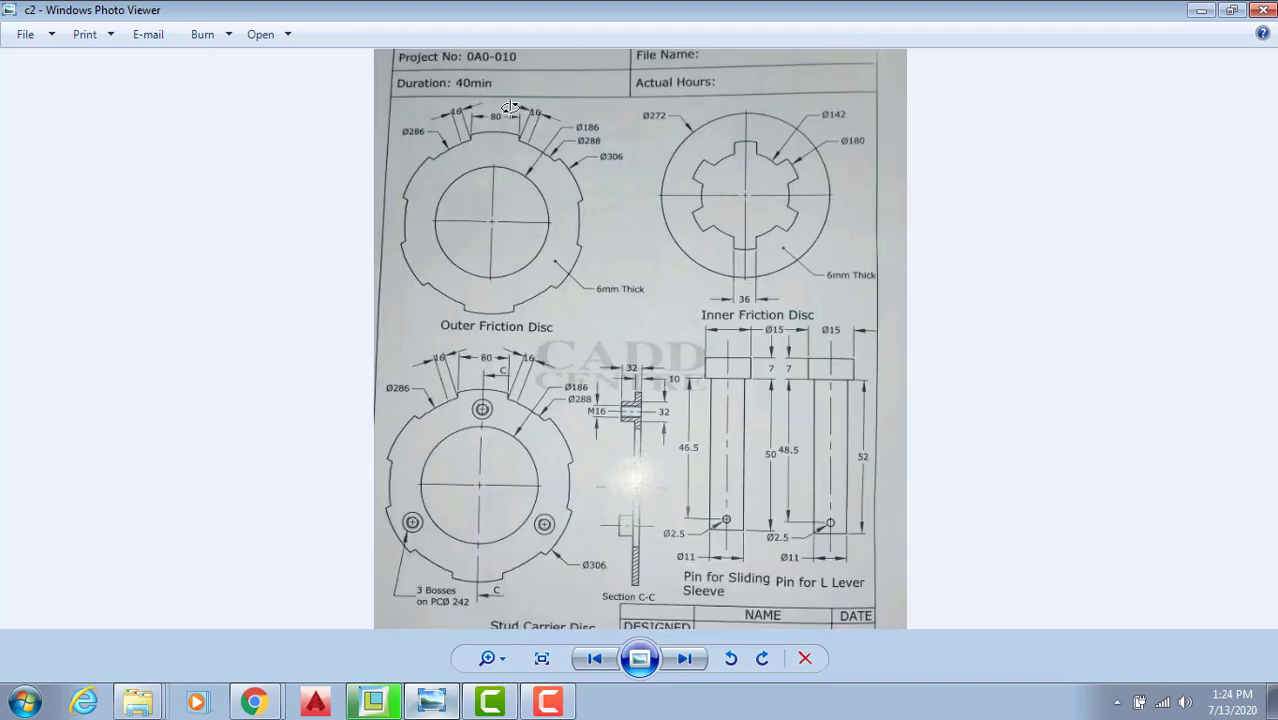
pyautogui.scroll(-3, 582, 216)
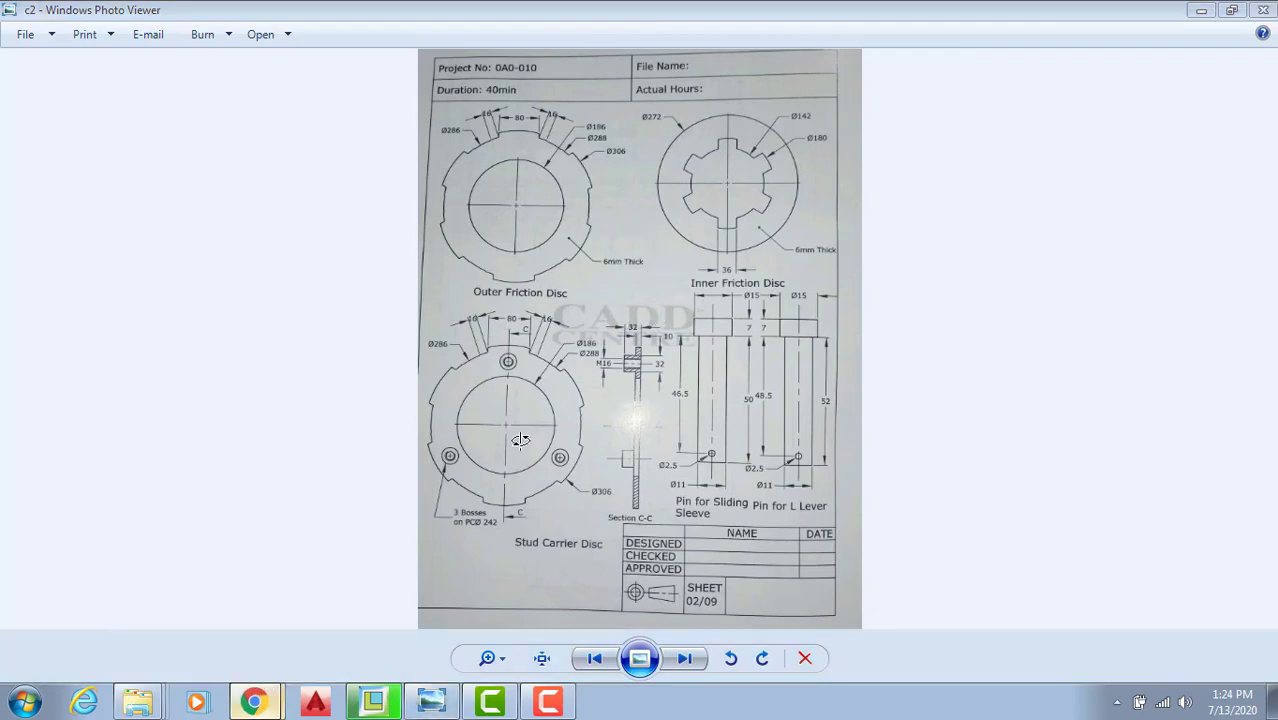
pyautogui.click(220, 622)
pyautogui.click(1200, 8)
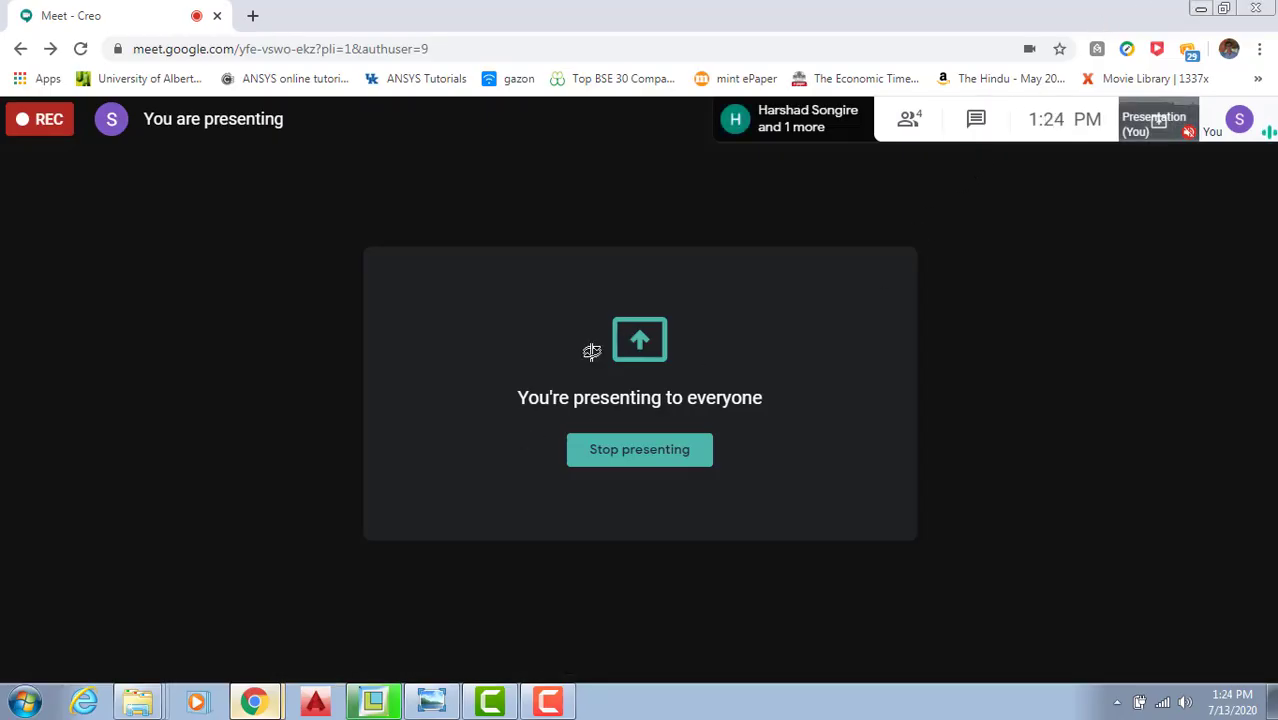
# Step: Switch to Creo Parametric, set up a new solid part without the default template and try the name OUTER FRICTION DISC
pyautogui.click(377, 697)
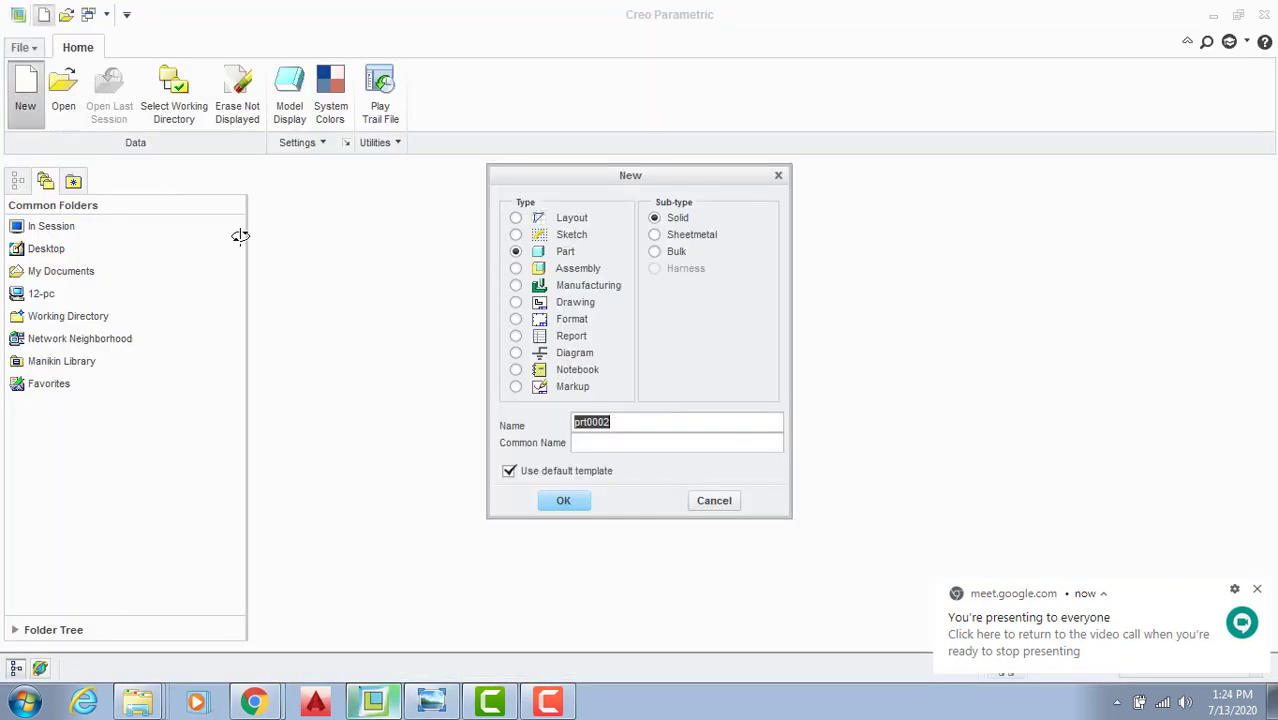
pyautogui.click(25, 92)
pyautogui.click(512, 469)
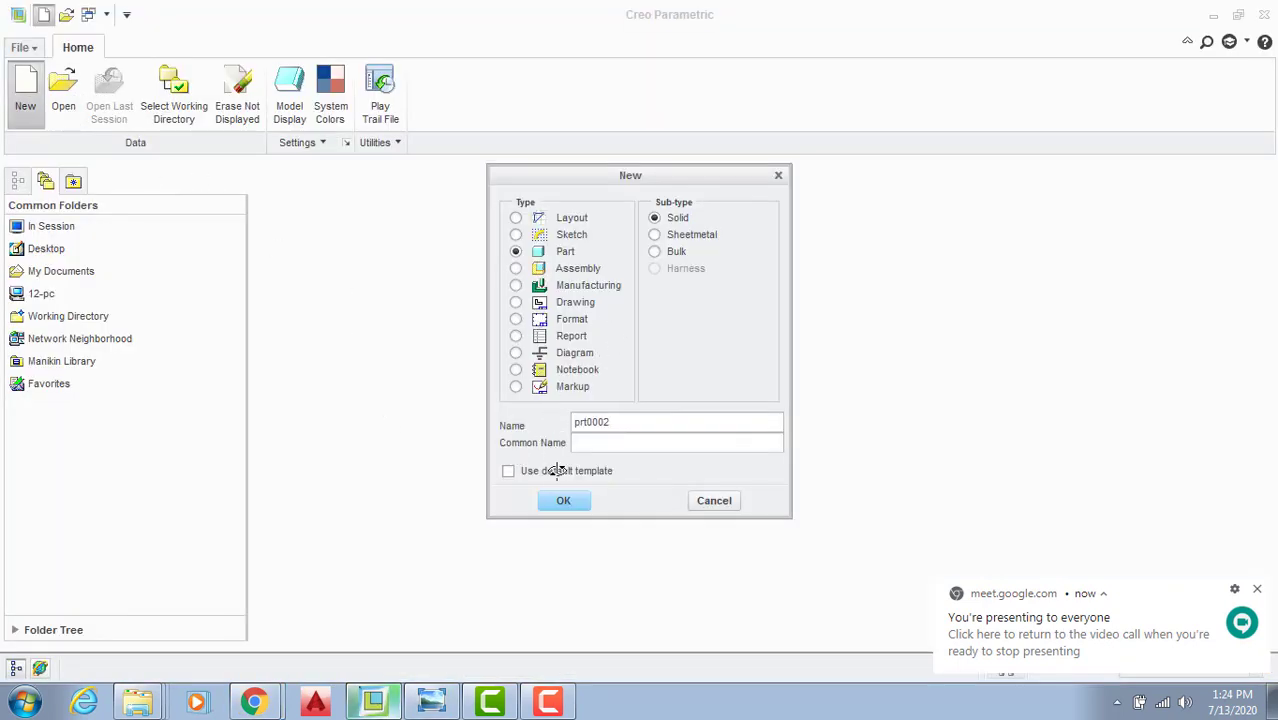
pyautogui.doubleClick(603, 421)
pyautogui.write('0')
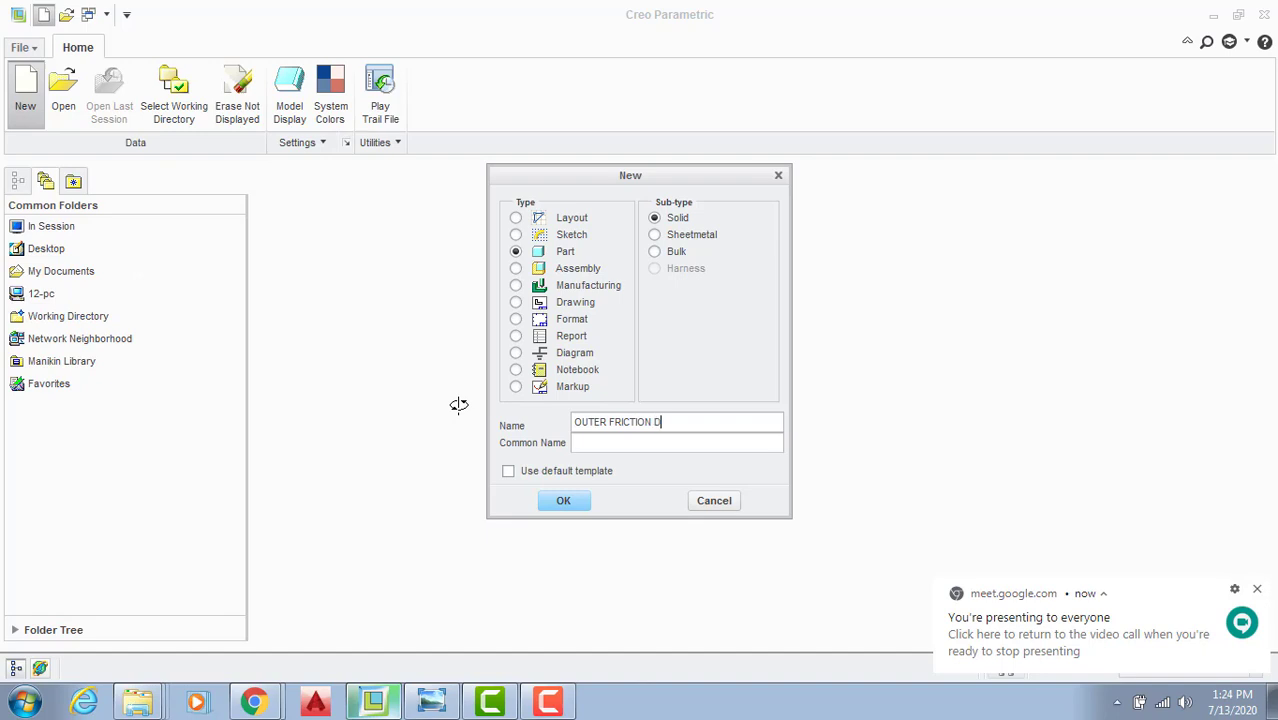
pyautogui.write('UTER FRICTION DISC')
pyautogui.press('Return')
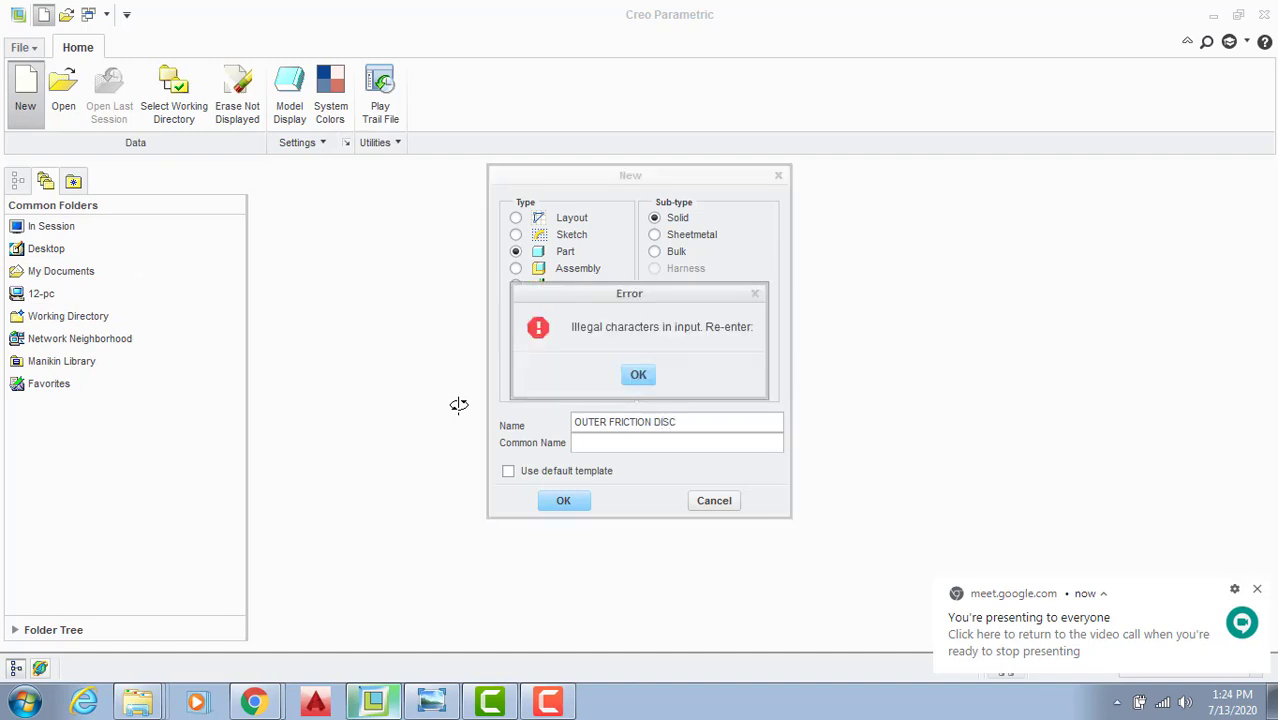
# Step: Correct the part name to OUTERFRICTIONDISC and create the part from the mmns_part_solid template
pyautogui.click(640, 374)
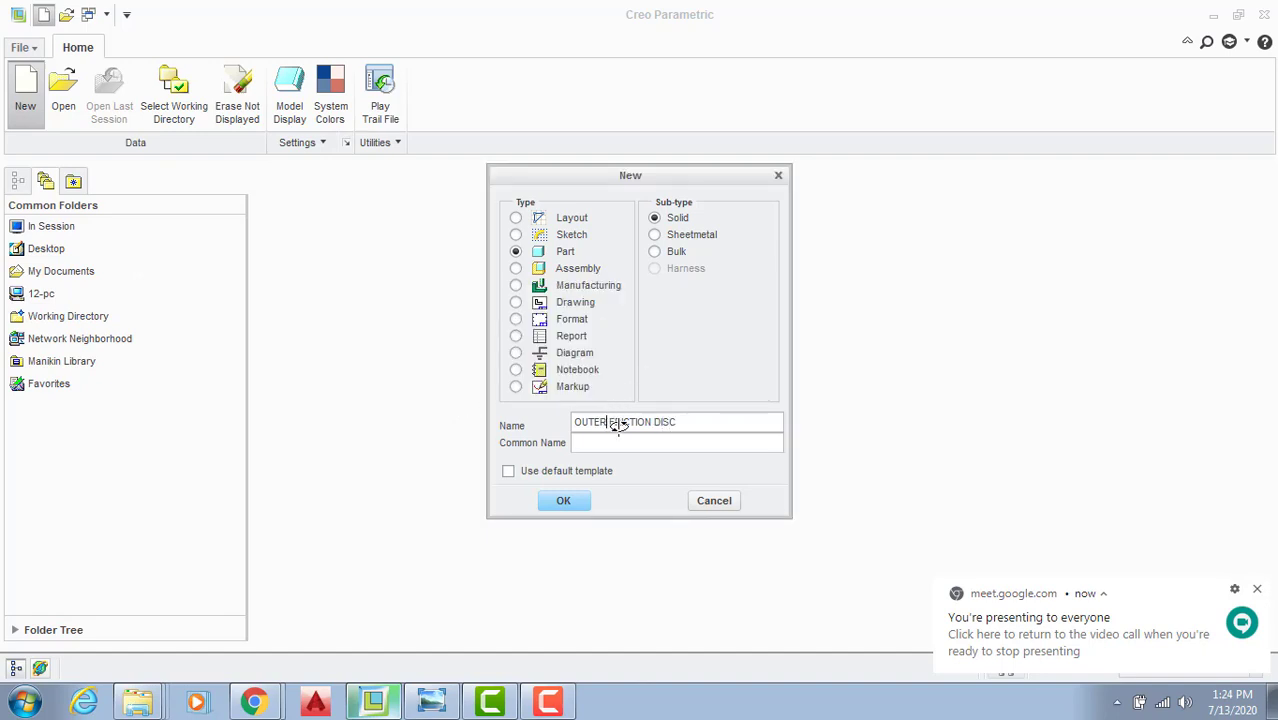
pyautogui.write('_')
pyautogui.click(561, 502)
pyautogui.click(635, 375)
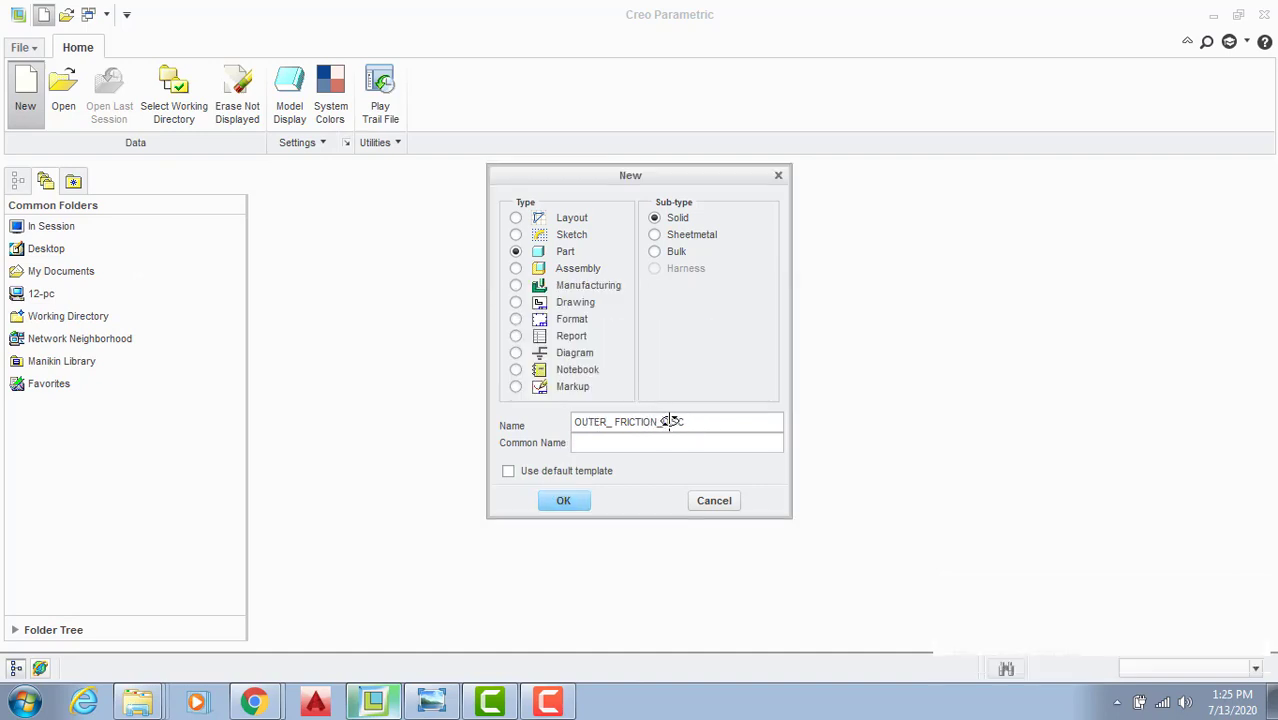
pyautogui.press('BackSpace')
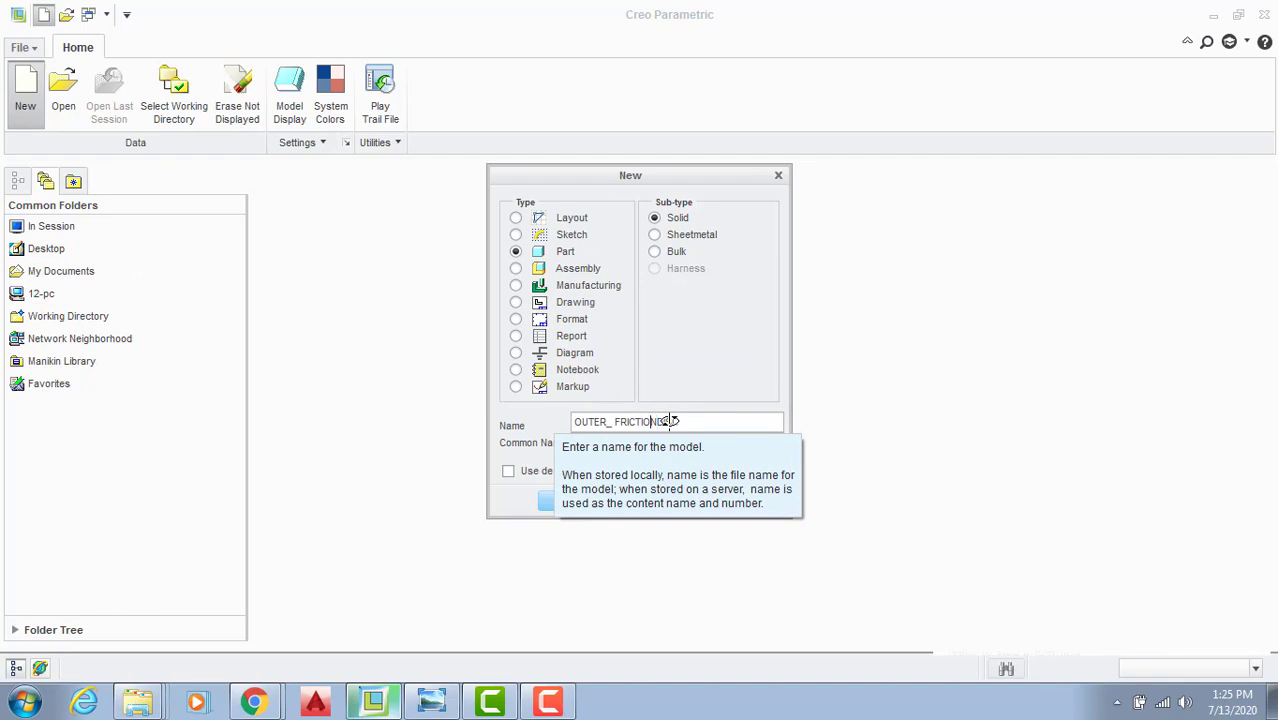
pyautogui.press('BackSpace')
pyautogui.press('Return')
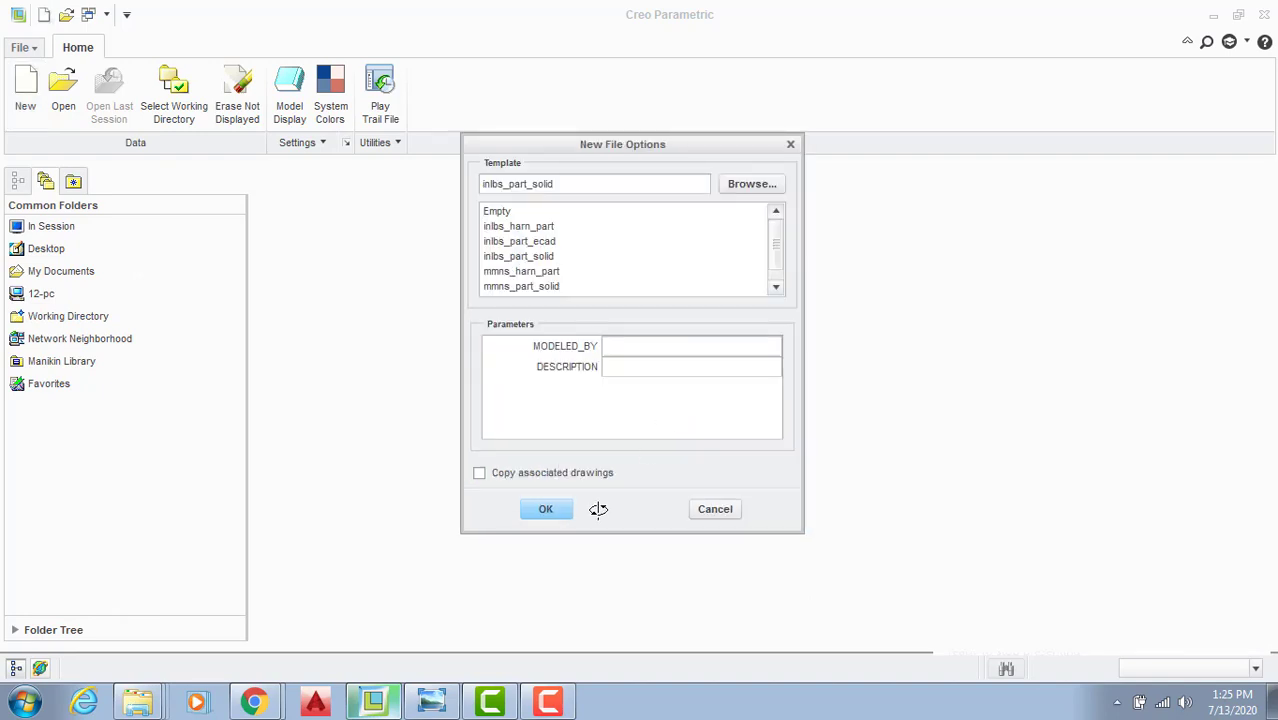
pyautogui.click(520, 287)
pyautogui.click(553, 502)
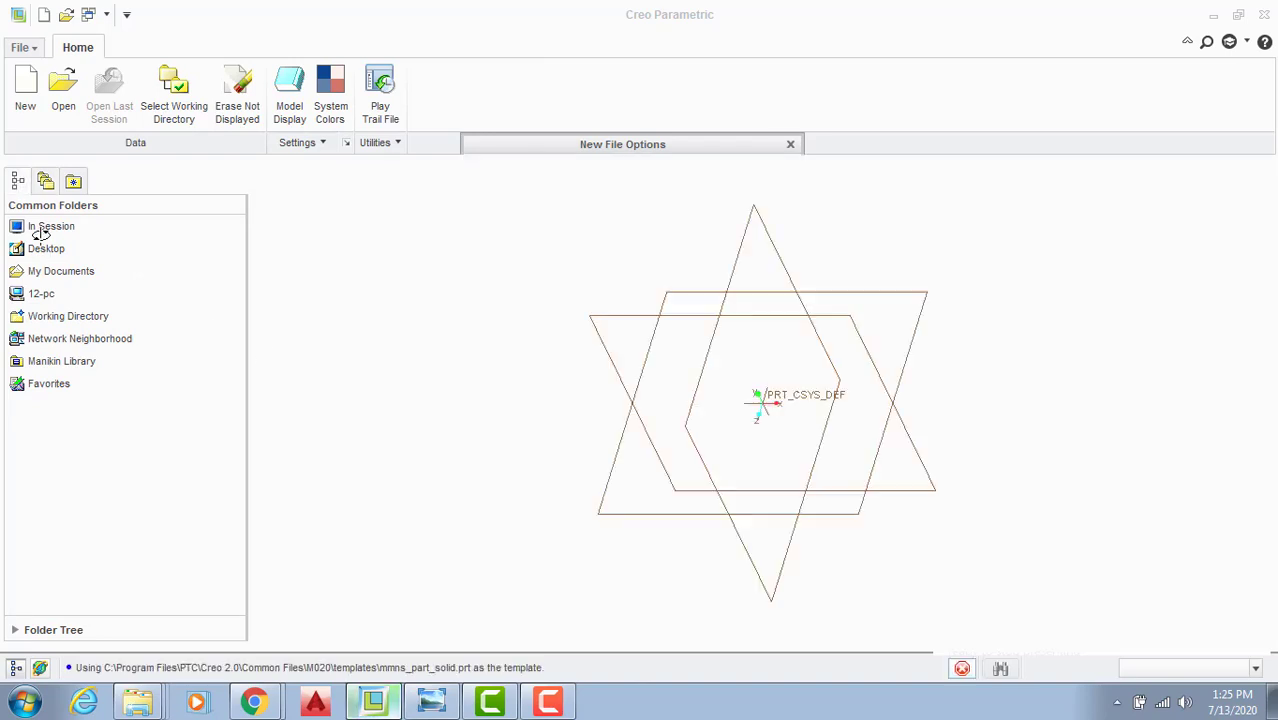
# Step: Create a sketch on the TOP plane and orient the view parallel to the sketch plane
pyautogui.click(661, 296)
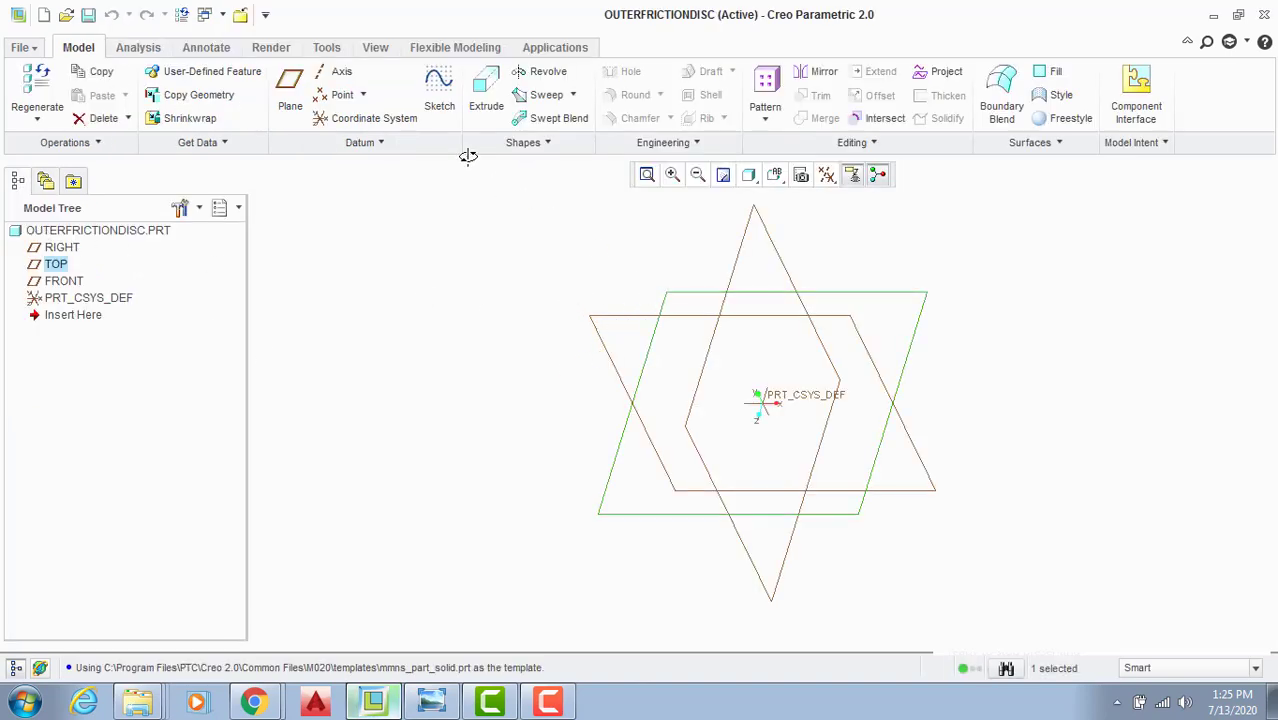
pyautogui.click(439, 95)
pyautogui.click(803, 174)
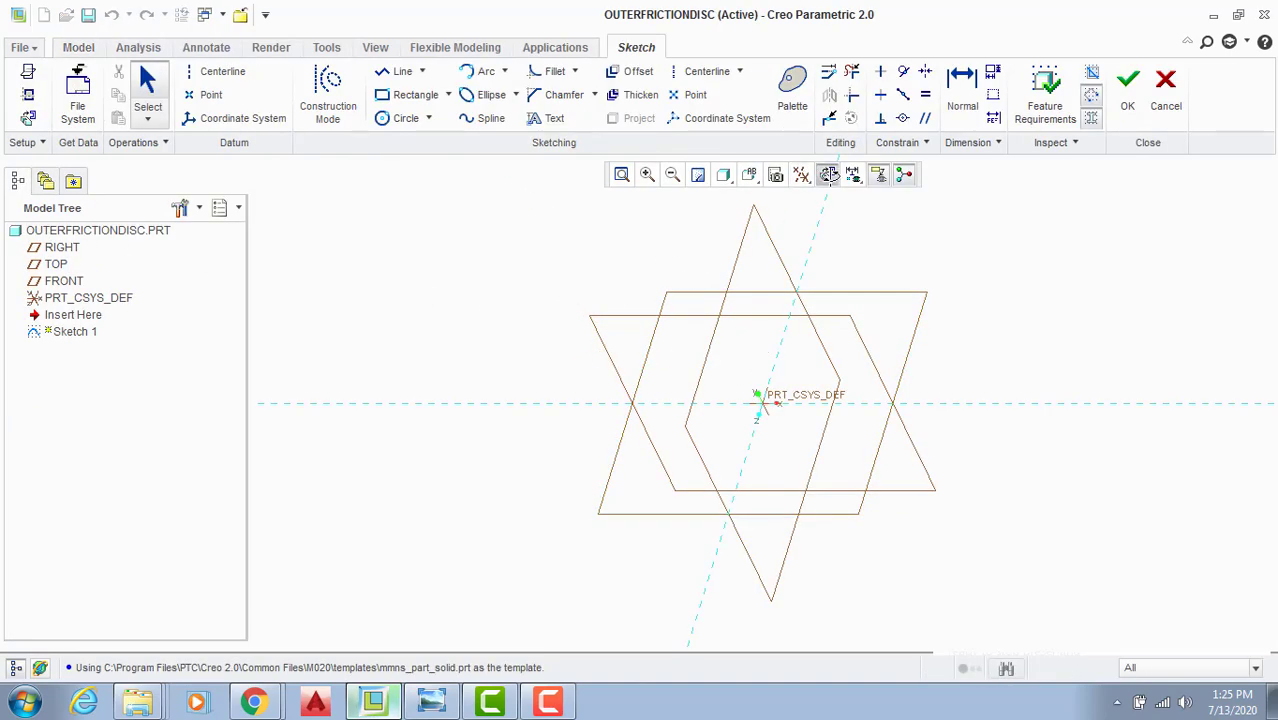
# Step: Examine the Outer Friction Disc on sheet c2 for its diameters, tab width, notch offsets and thickness
pyautogui.click(431, 700)
pyautogui.scroll(5, 580, 338)
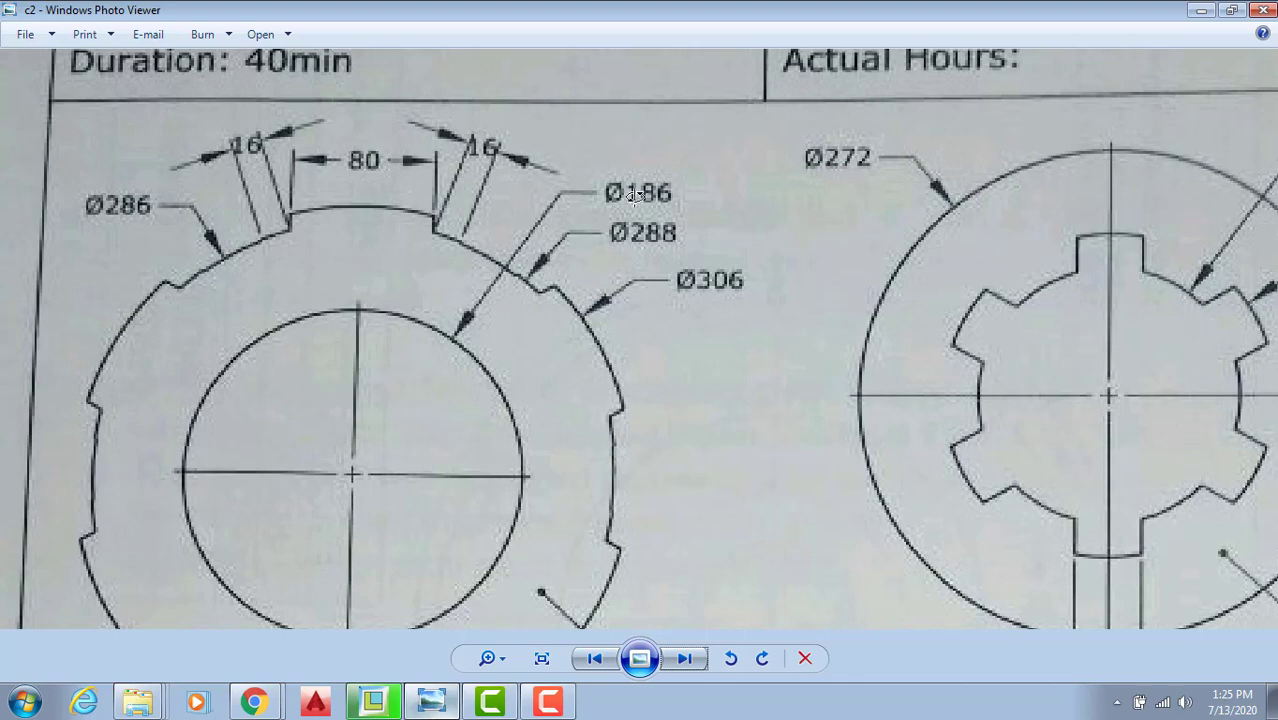
pyautogui.moveTo(496, 242); pyautogui.dragTo(499, 221)
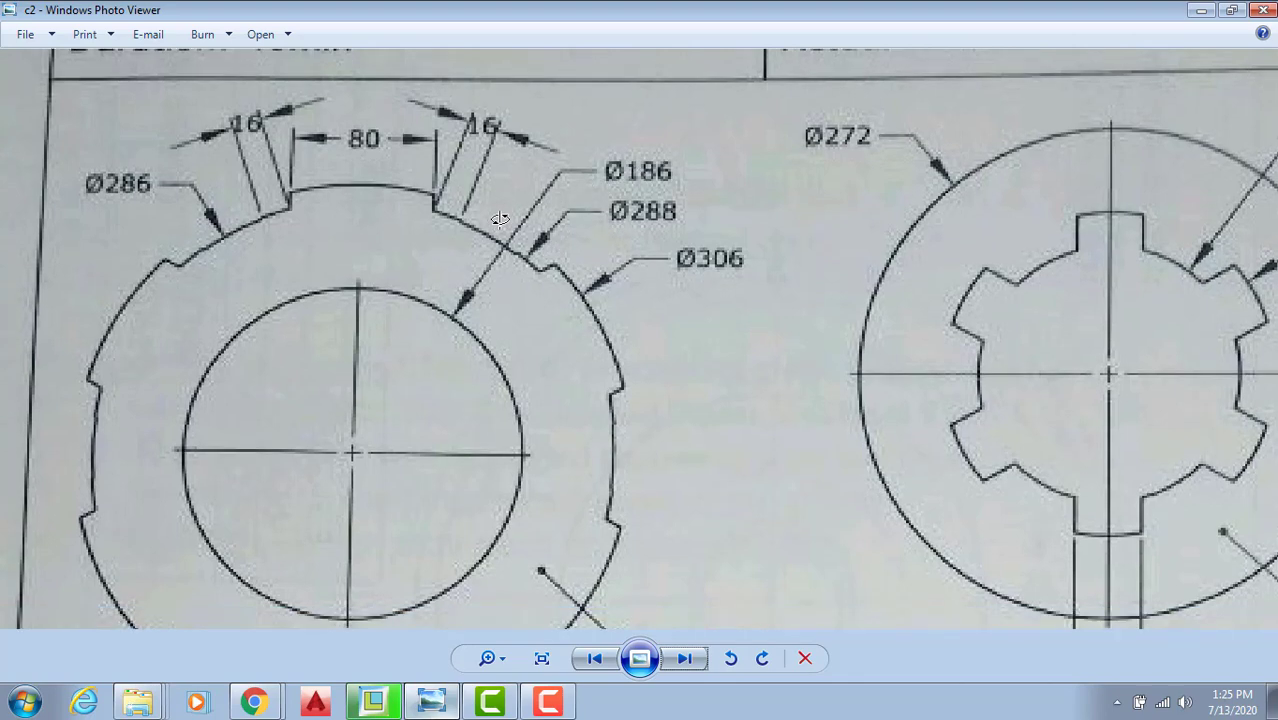
pyautogui.moveTo(411, 239)
pyautogui.mouseDown()
pyautogui.moveTo(393, 272)
pyautogui.moveTo(390, 227)
pyautogui.mouseUp()
pyautogui.moveTo(311, 242)
pyautogui.mouseDown()
pyautogui.moveTo(302, 208)
pyautogui.moveTo(318, 205)
pyautogui.mouseUp()
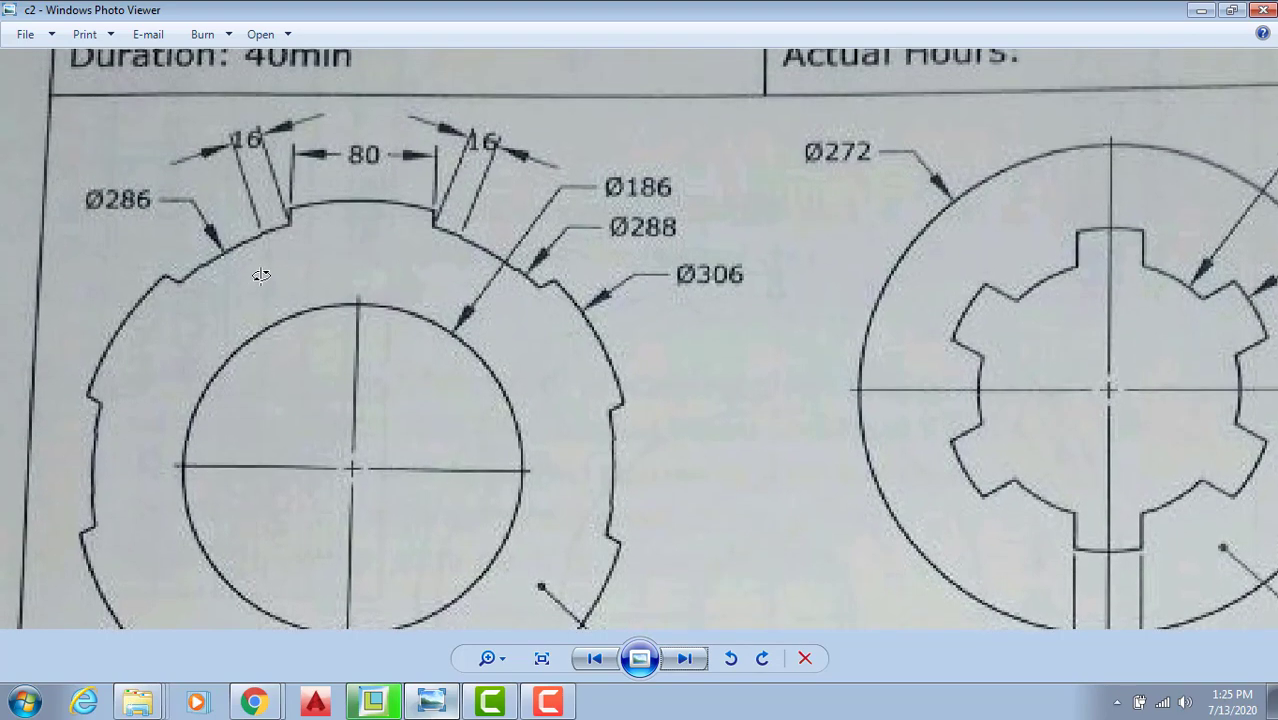
pyautogui.scroll(3, 242, 206)
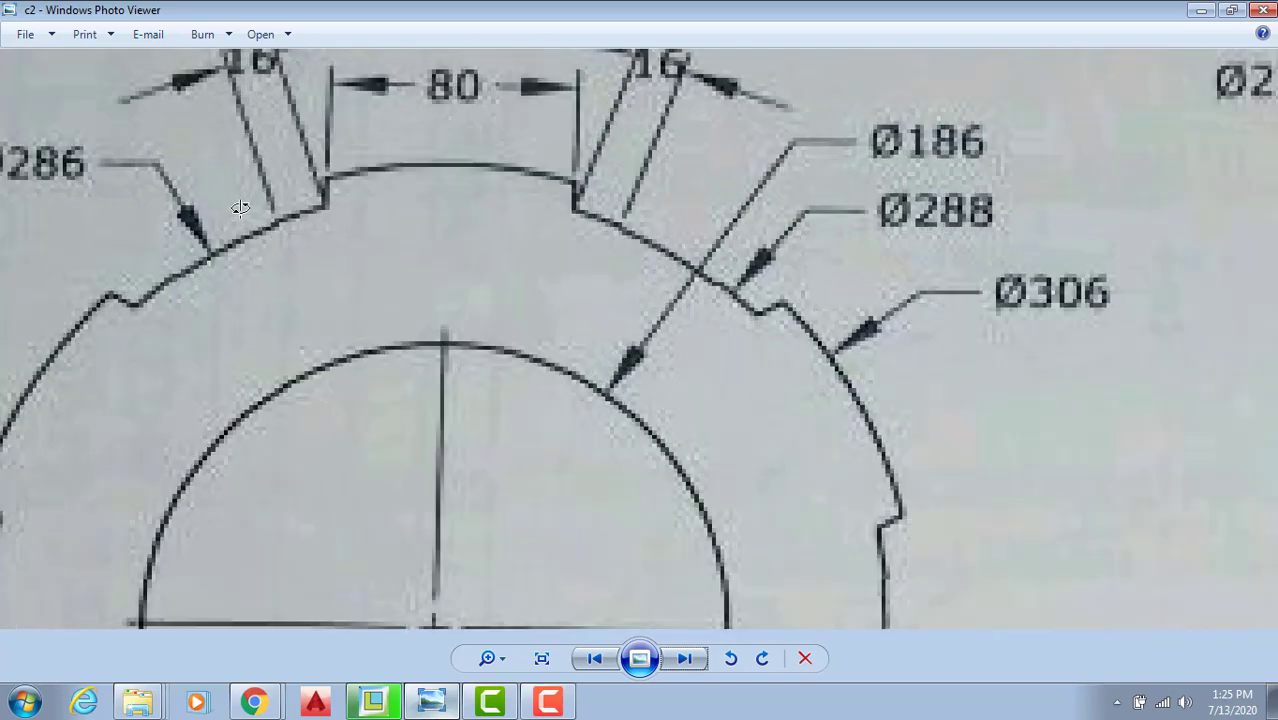
pyautogui.scroll(-4, 250, 211)
pyautogui.scroll(-2, 401, 252)
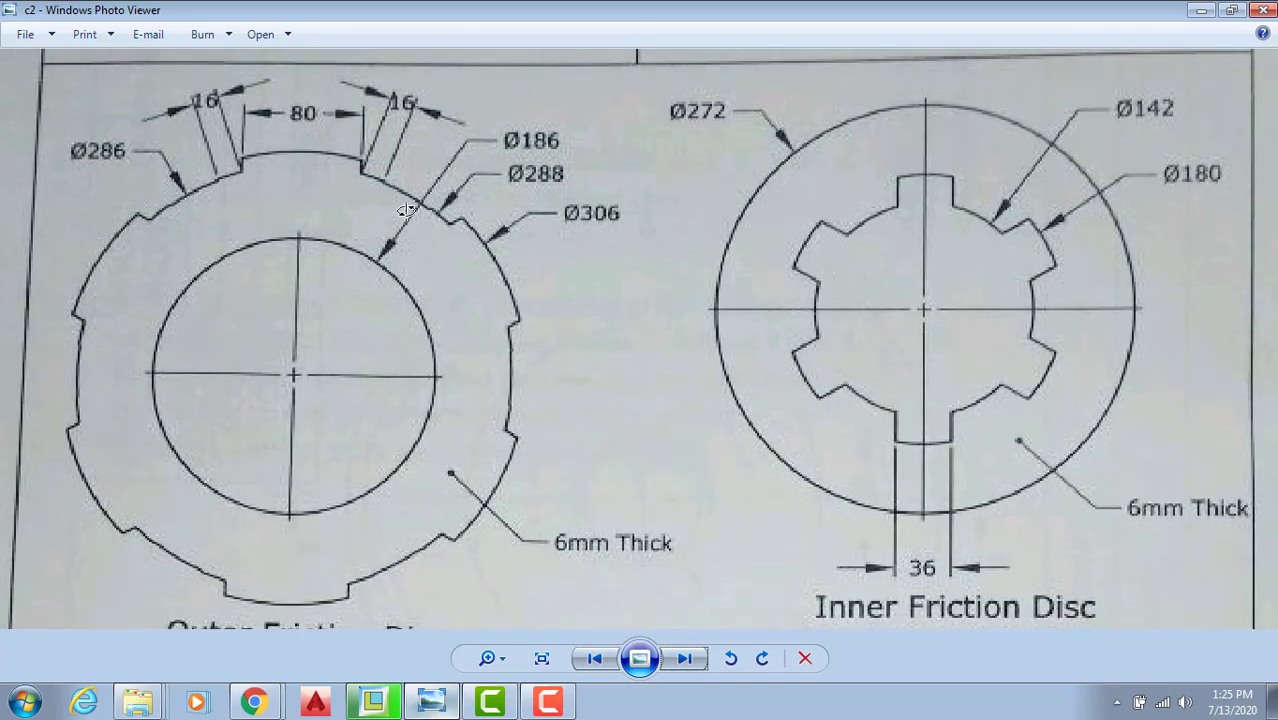
pyautogui.scroll(2, 399, 272)
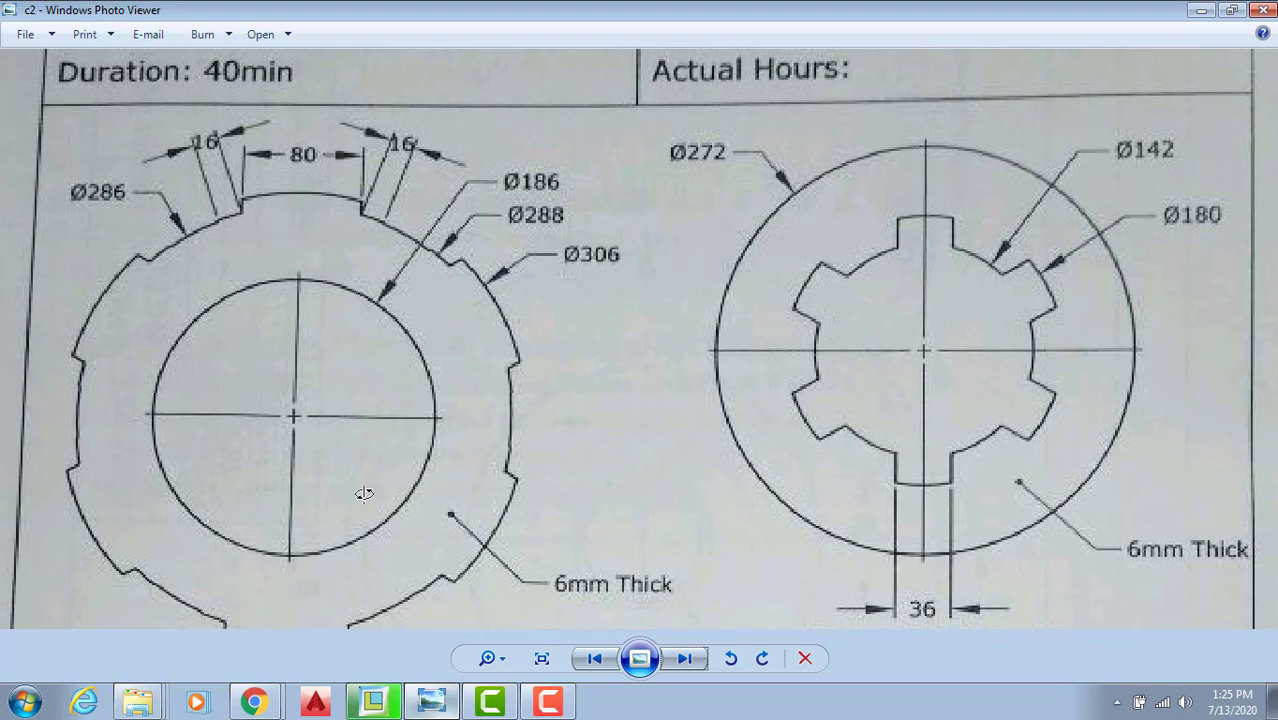
pyautogui.moveTo(471, 498); pyautogui.dragTo(480, 456)
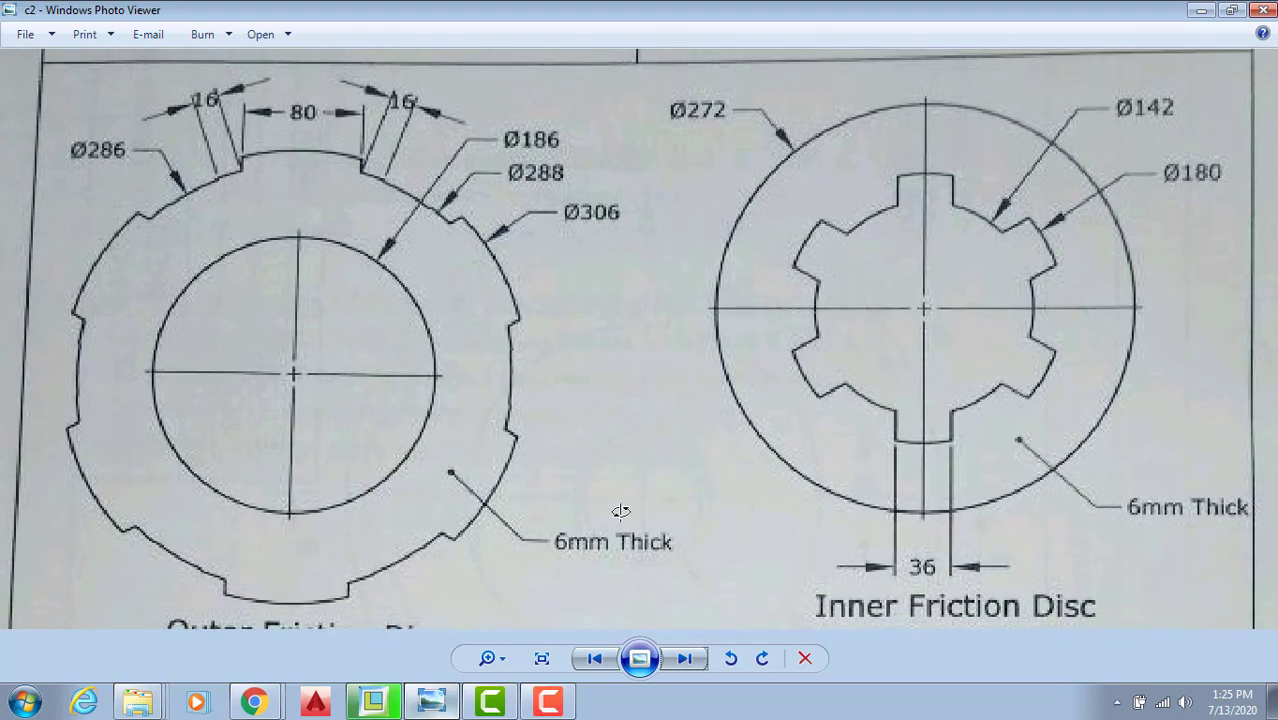
pyautogui.click(429, 701)
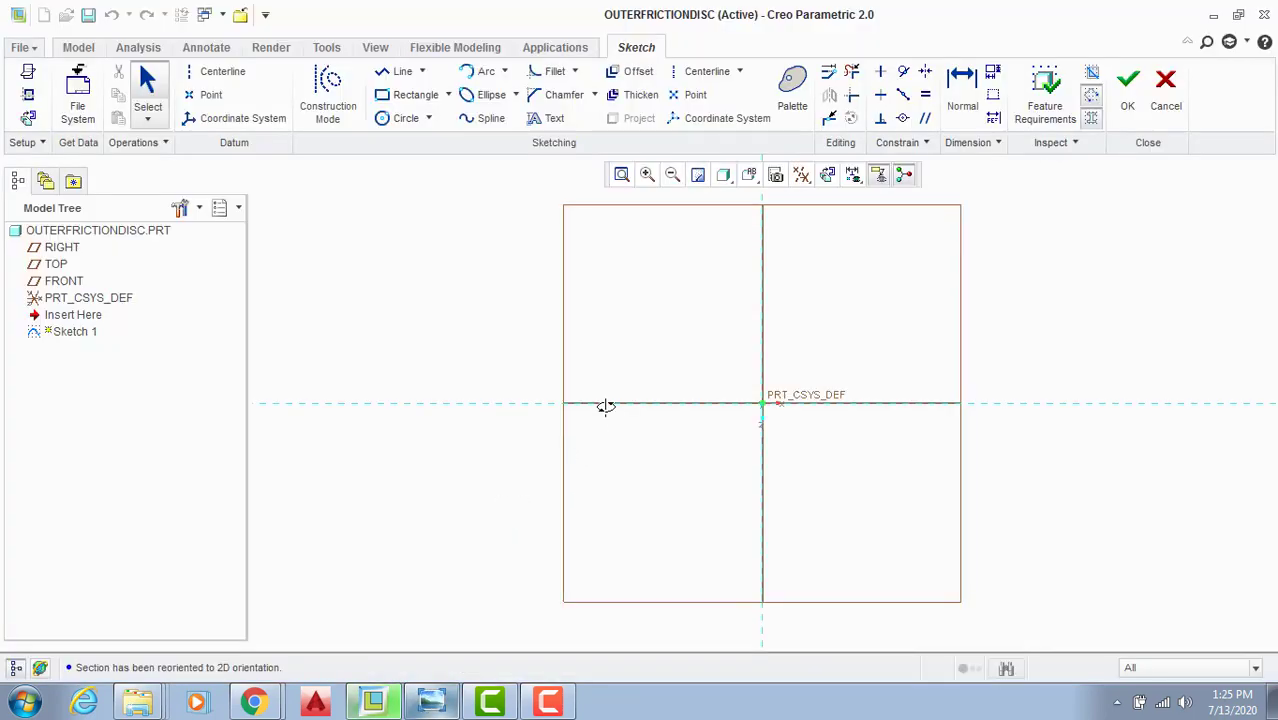
# Step: Sketch a circle centred on the origin of the TOP plane sketch
pyautogui.click(405, 118)
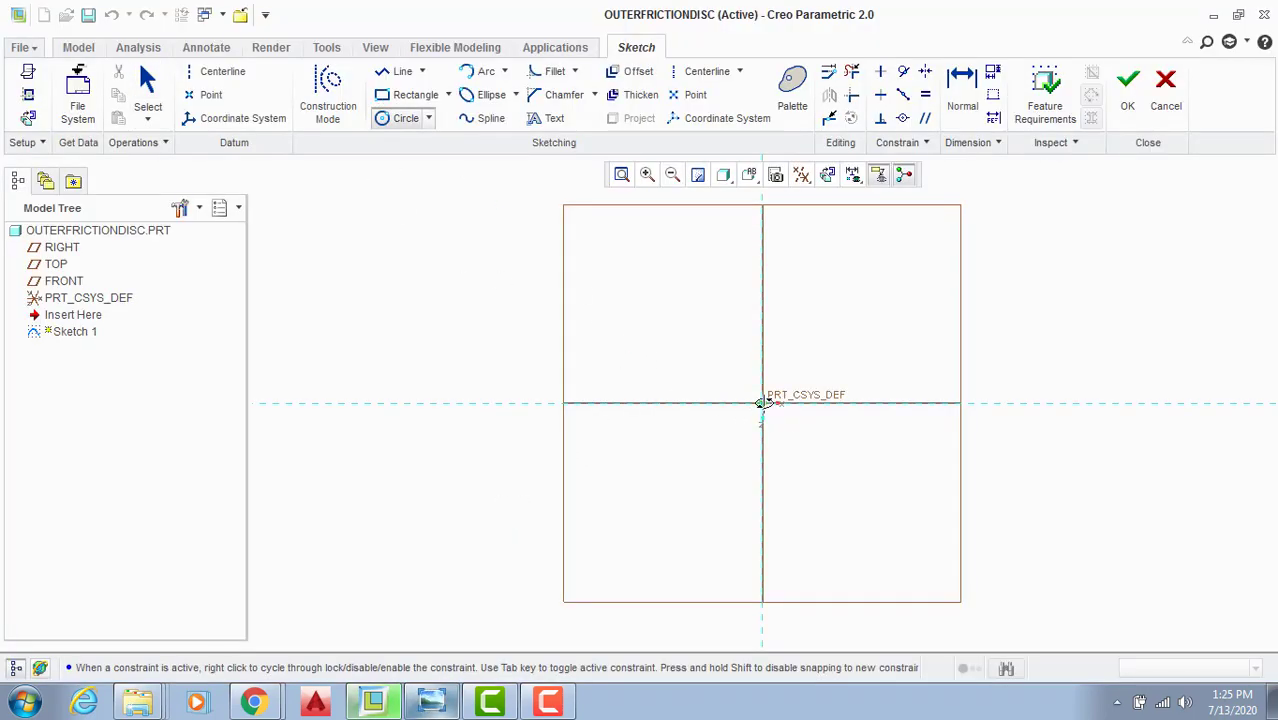
pyautogui.click(762, 403)
pyautogui.click(665, 338)
pyautogui.middleClick(610, 271)
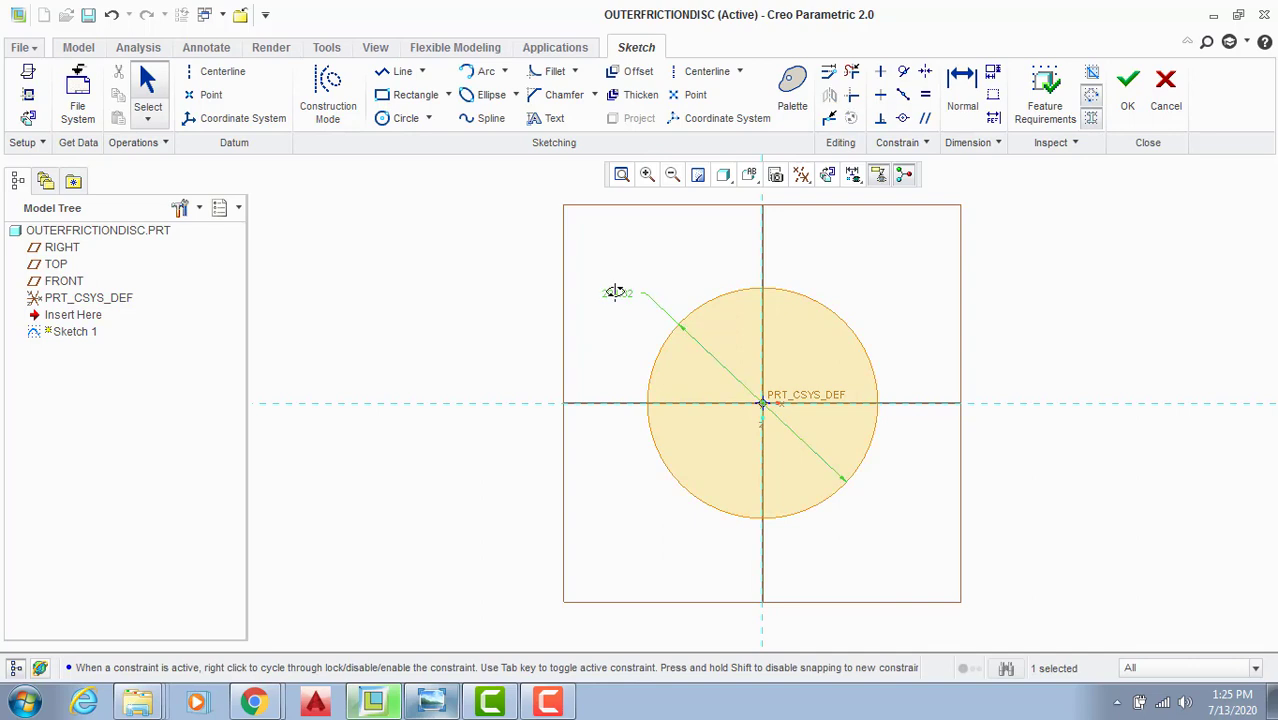
# Step: Set the origin-centred circle's diameter to 286 mm and finish the sketch
pyautogui.doubleClick(615, 292)
pyautogui.write('4')
pyautogui.press('Return')
pyautogui.click(1127, 88)
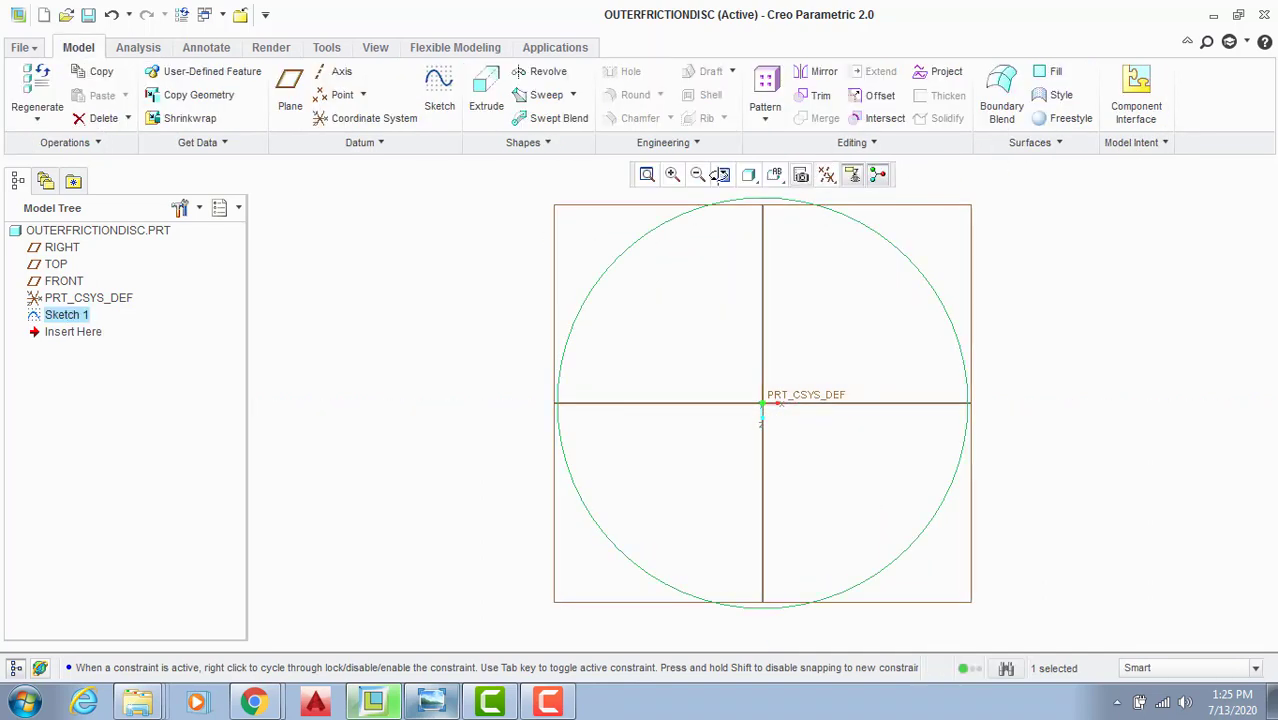
# Step: Extrude the circle sketch to a depth of 6 mm to form the solid disc
pyautogui.hotkey('ctrl', 'd')
pyautogui.click(486, 90)
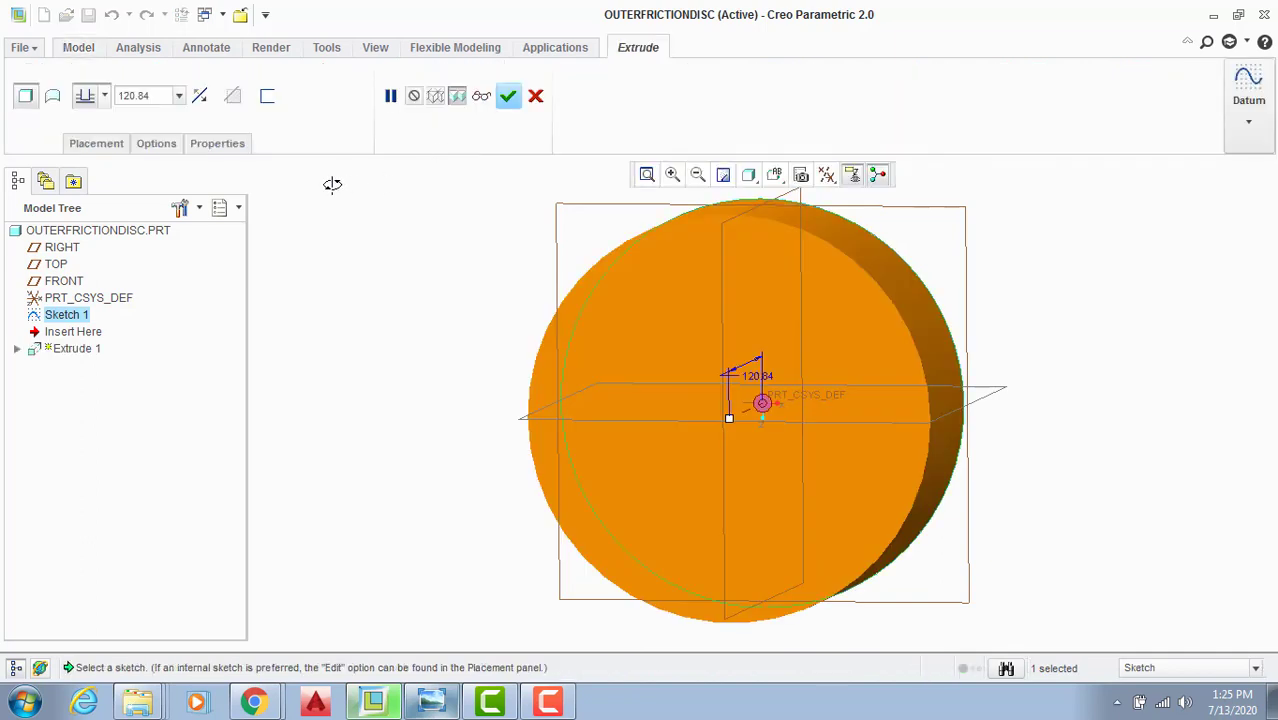
pyautogui.doubleClick(158, 96)
pyautogui.write('6')
pyautogui.press('Return')
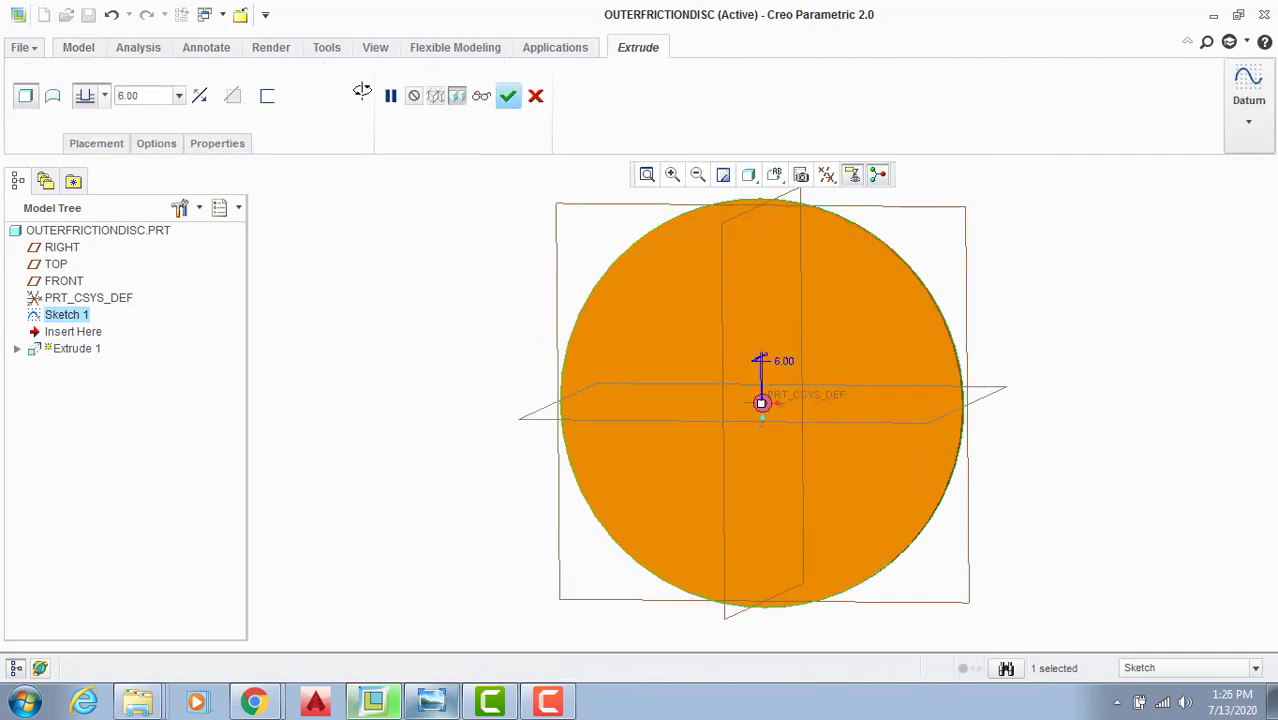
pyautogui.click(508, 95)
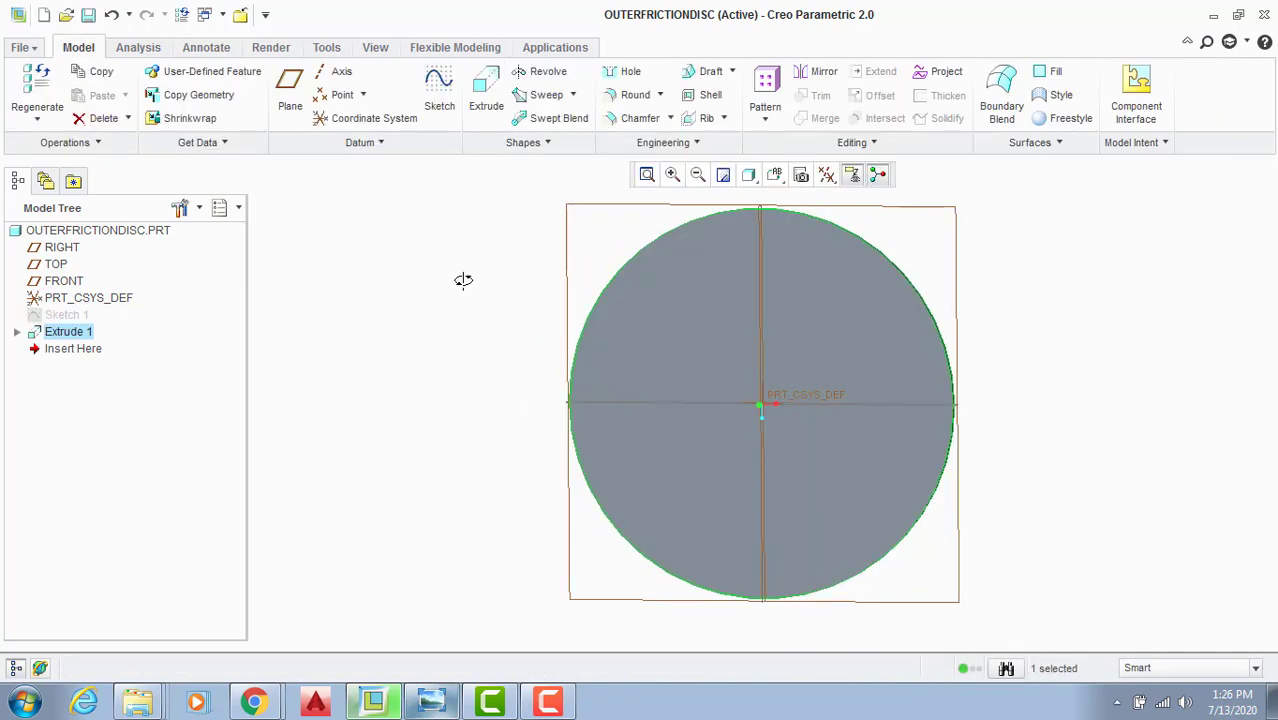
# Step: Check the Outer Friction Disc on sheet c2 and create a sketch on the disc's flat face, with the RIGHT plane as right reference
pyautogui.click(431, 701)
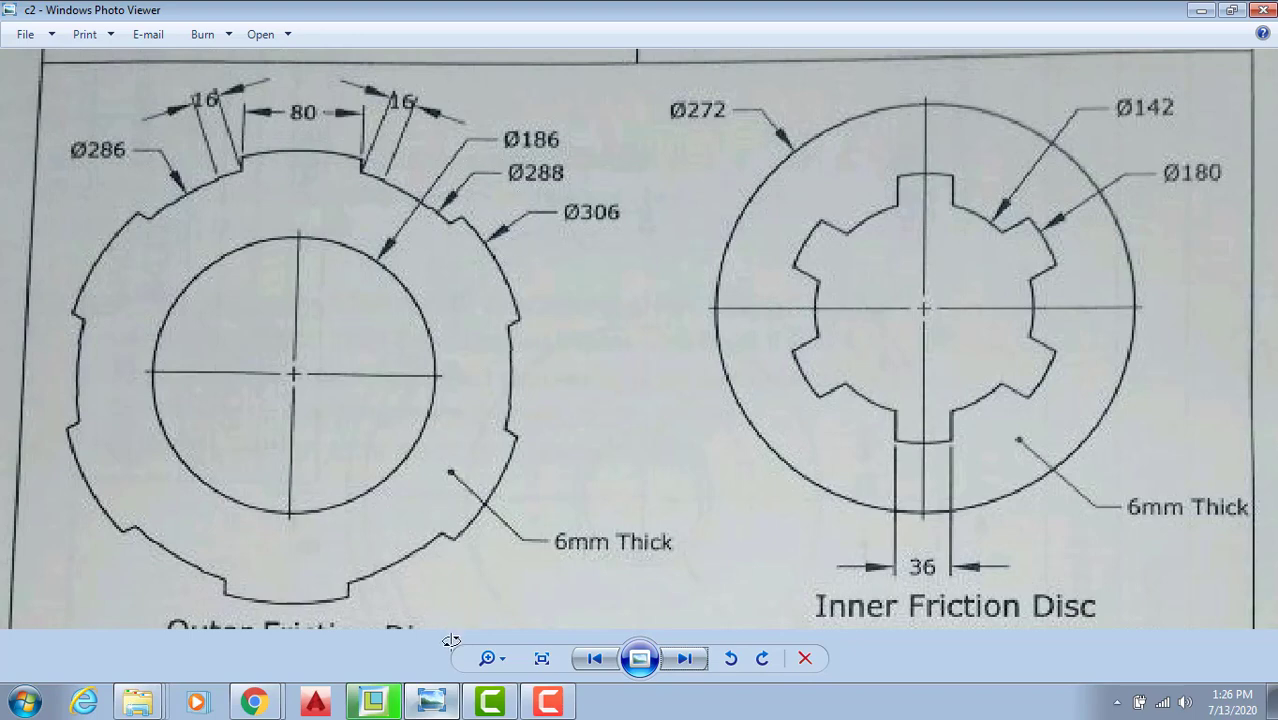
pyautogui.hotkey('alt', 'Tab')
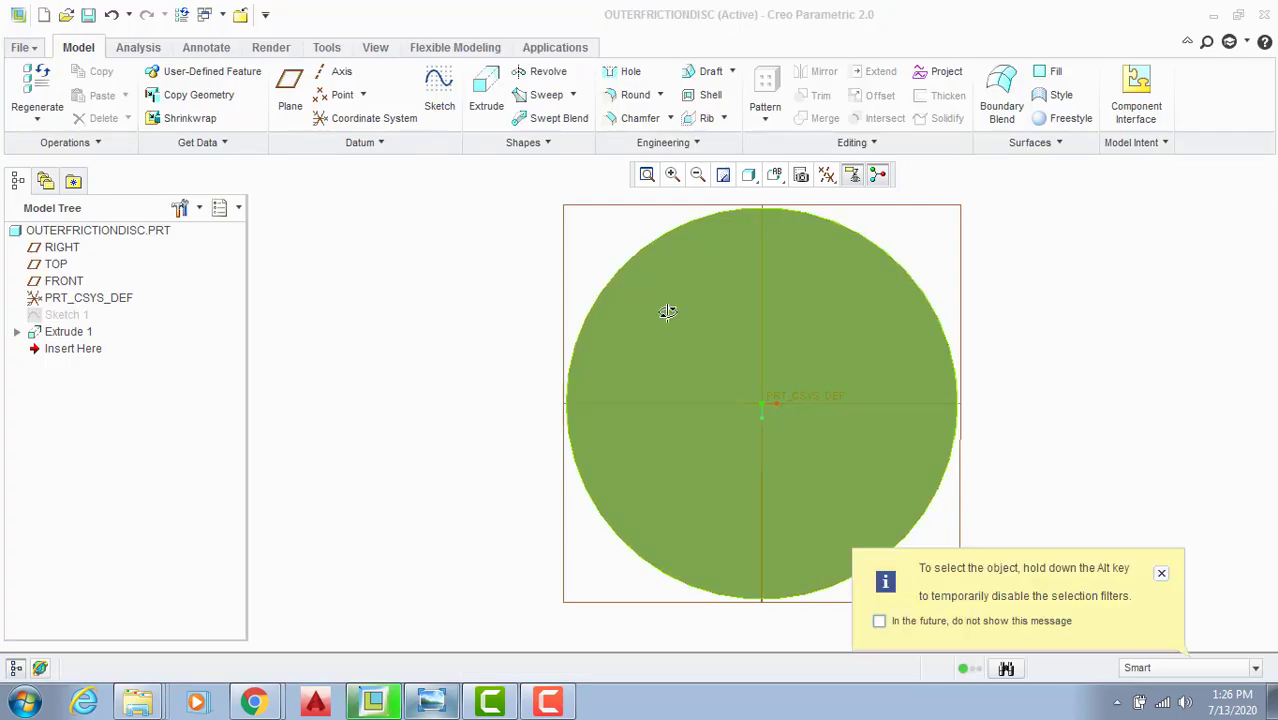
pyautogui.click(439, 103)
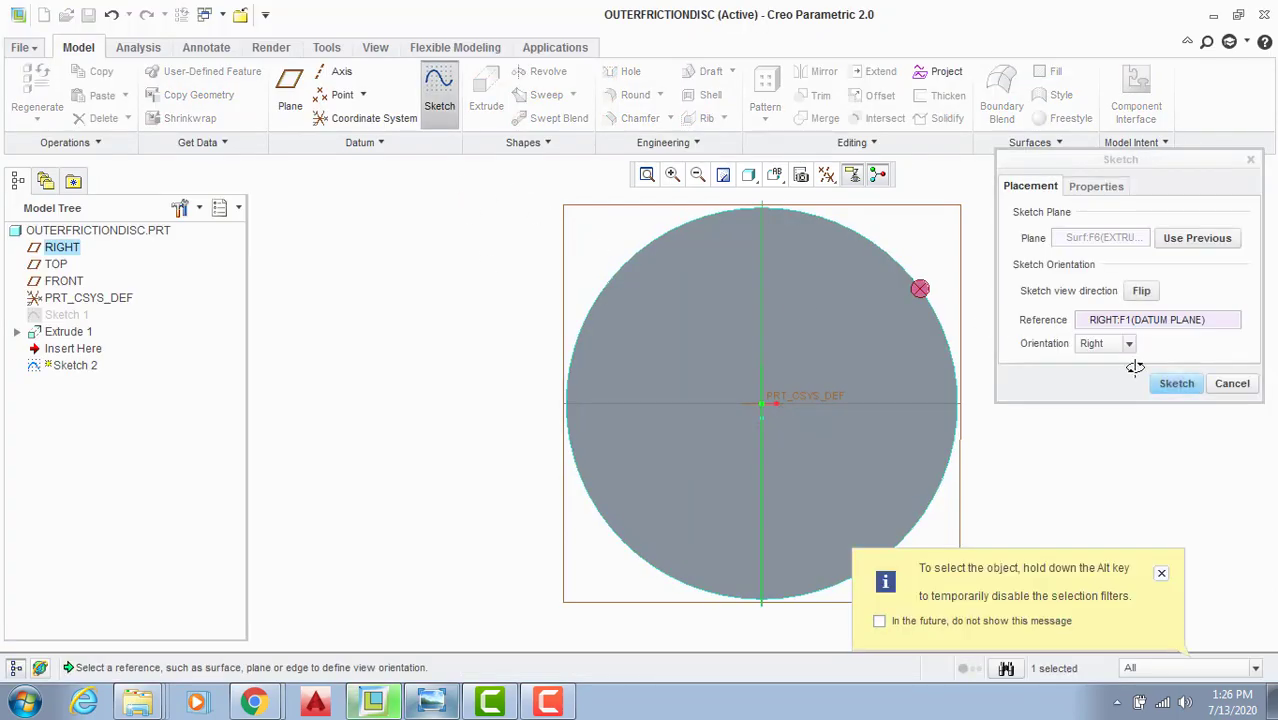
pyautogui.click(1163, 380)
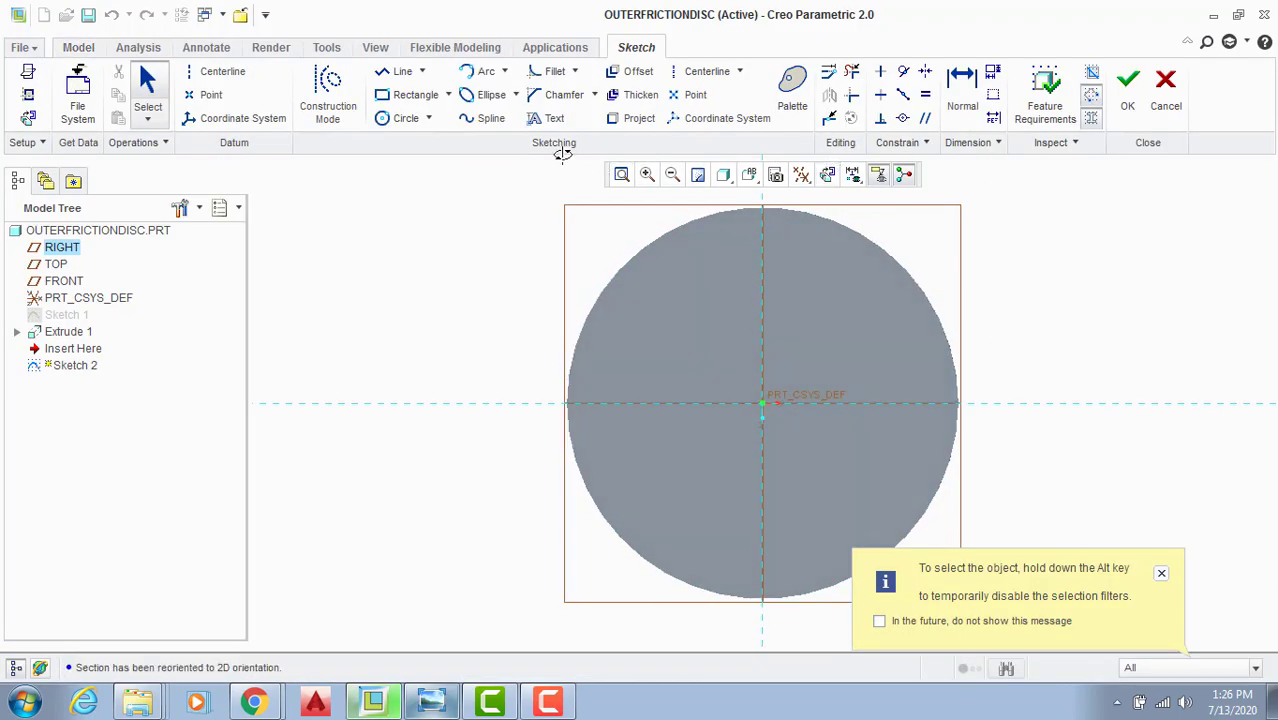
# Step: Sketch a circle centred on the origin of the disc face and set its diameter to 306 mm
pyautogui.click(399, 118)
pyautogui.click(762, 403)
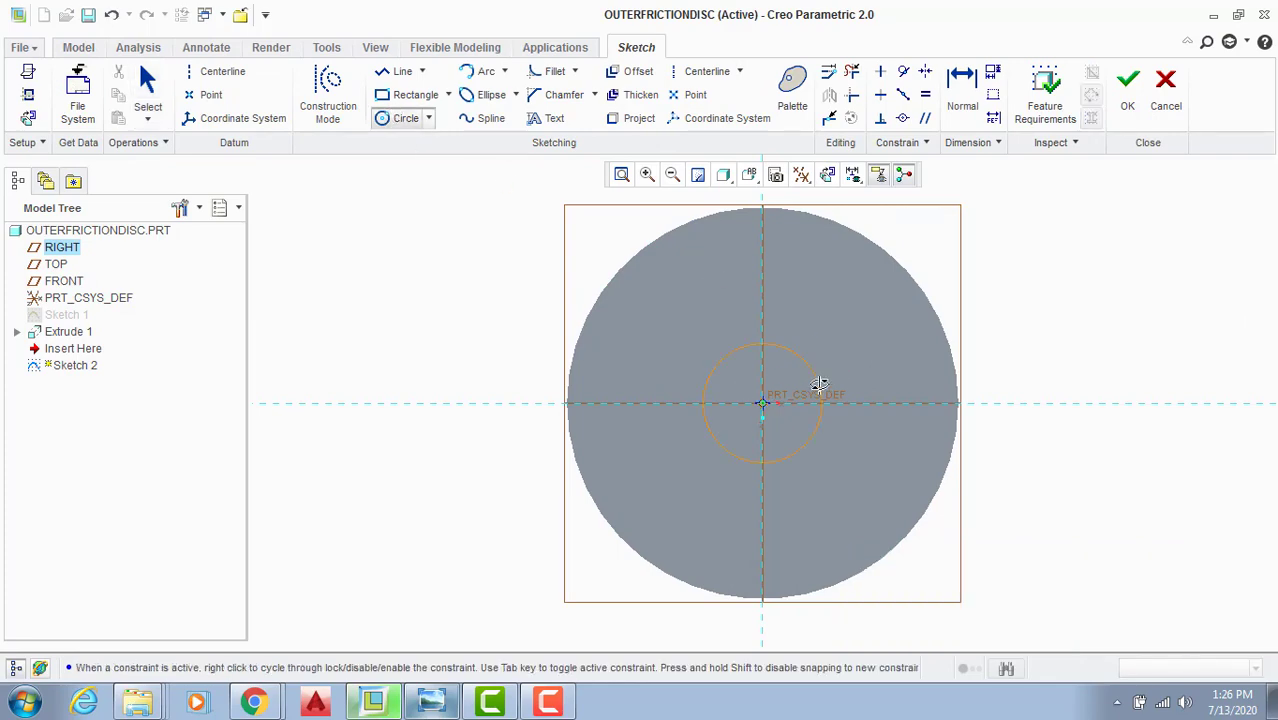
pyautogui.click(819, 384)
pyautogui.middleClick(830, 353)
pyautogui.click(440, 703)
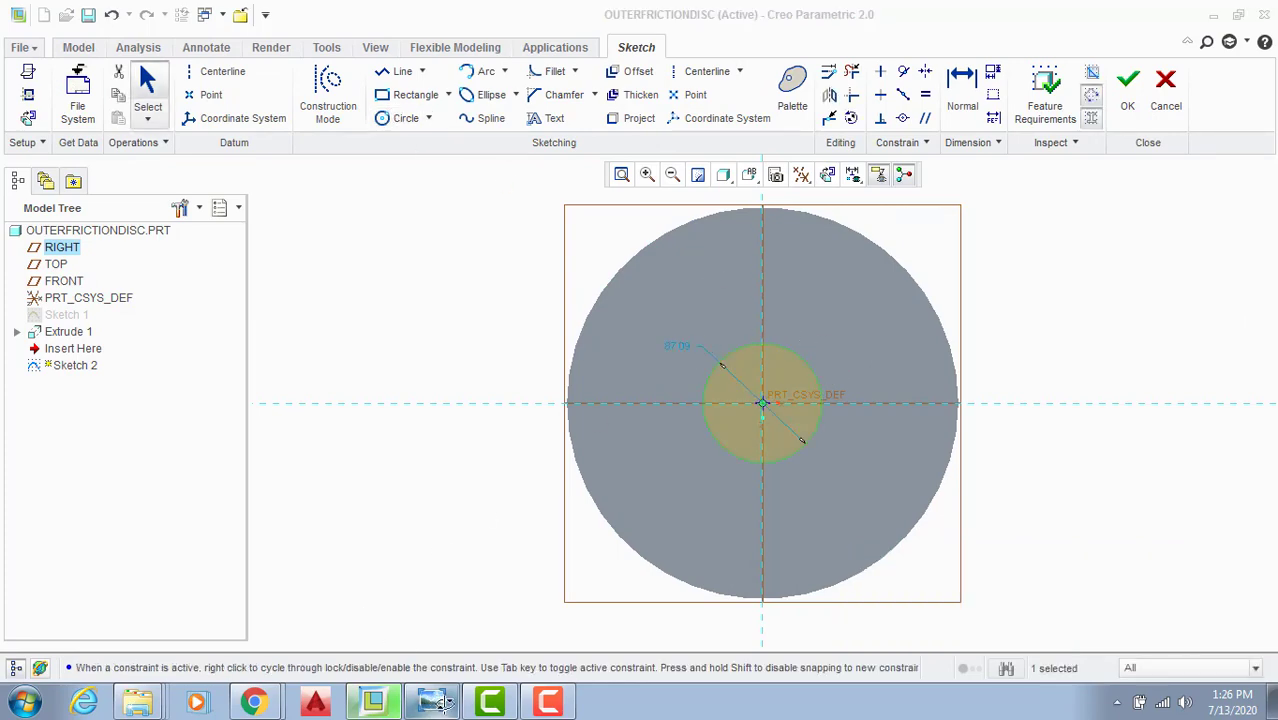
pyautogui.click(438, 702)
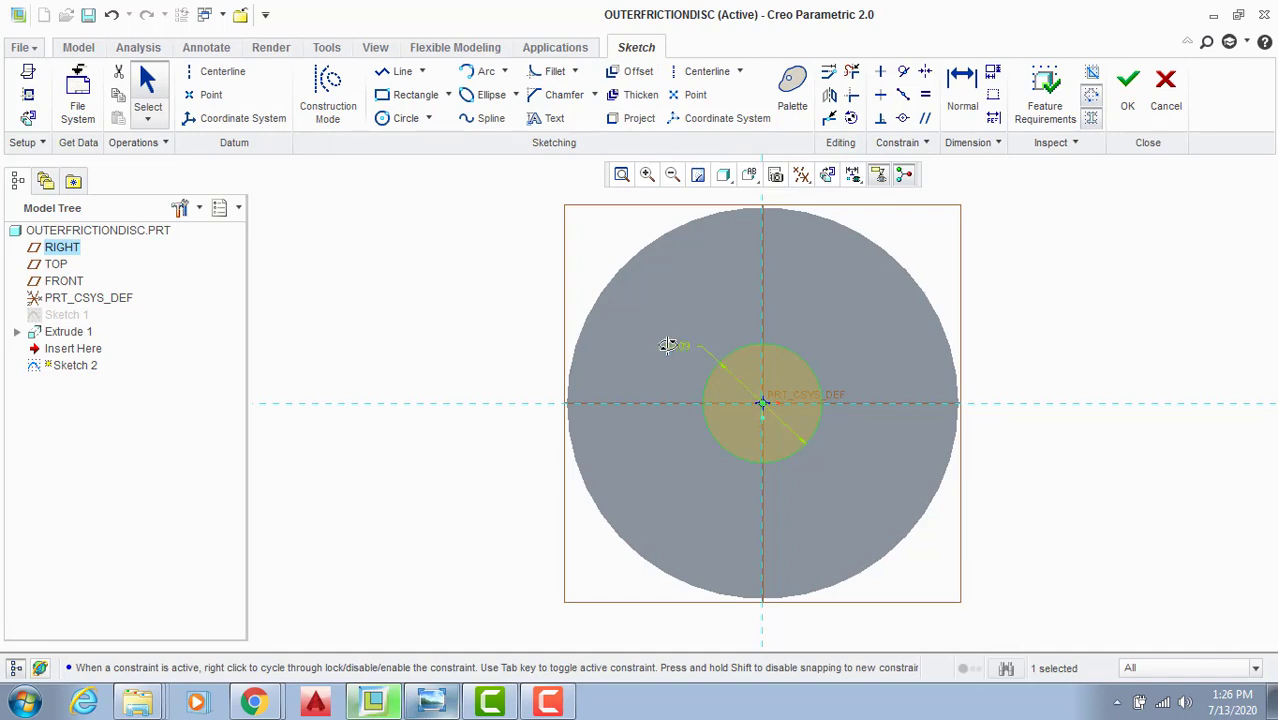
pyautogui.doubleClick(668, 345)
pyautogui.write('11')
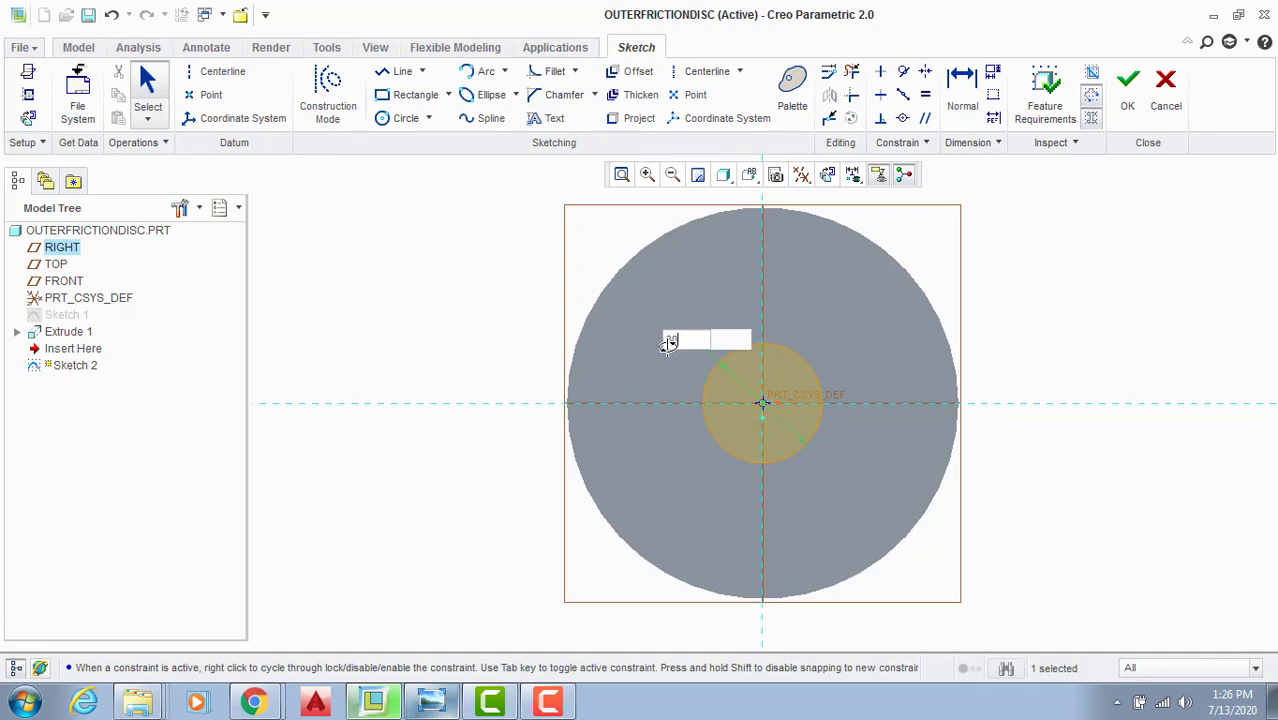
pyautogui.press('Return')
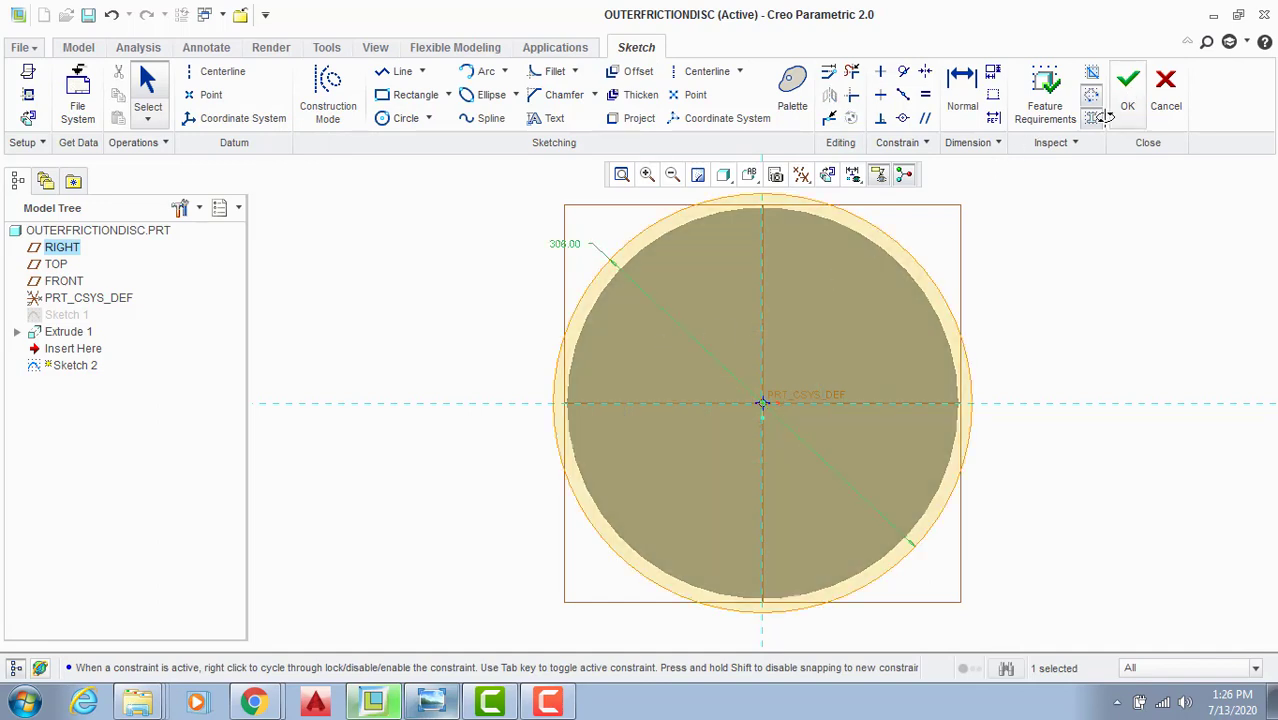
# Step: Sketch a vertical line about 67 mm long across the upper edge of the 306 mm circle, about 33 mm left of the vertical axis
pyautogui.click(382, 73)
pyautogui.scroll(-3, 760, 256)
pyautogui.scroll(5, 737, 284)
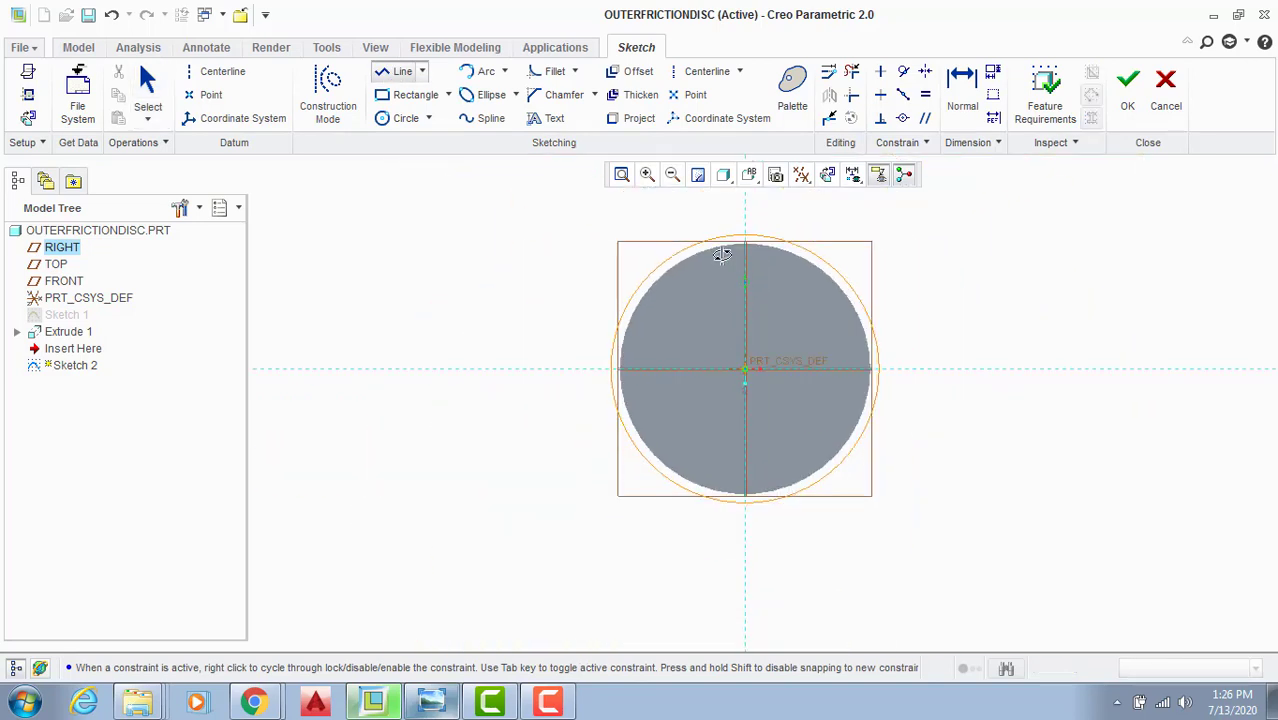
pyautogui.click(716, 214)
pyautogui.click(714, 273)
pyautogui.middleClick(713, 273)
pyautogui.middleClick(713, 273)
pyautogui.scroll(-3, 726, 189)
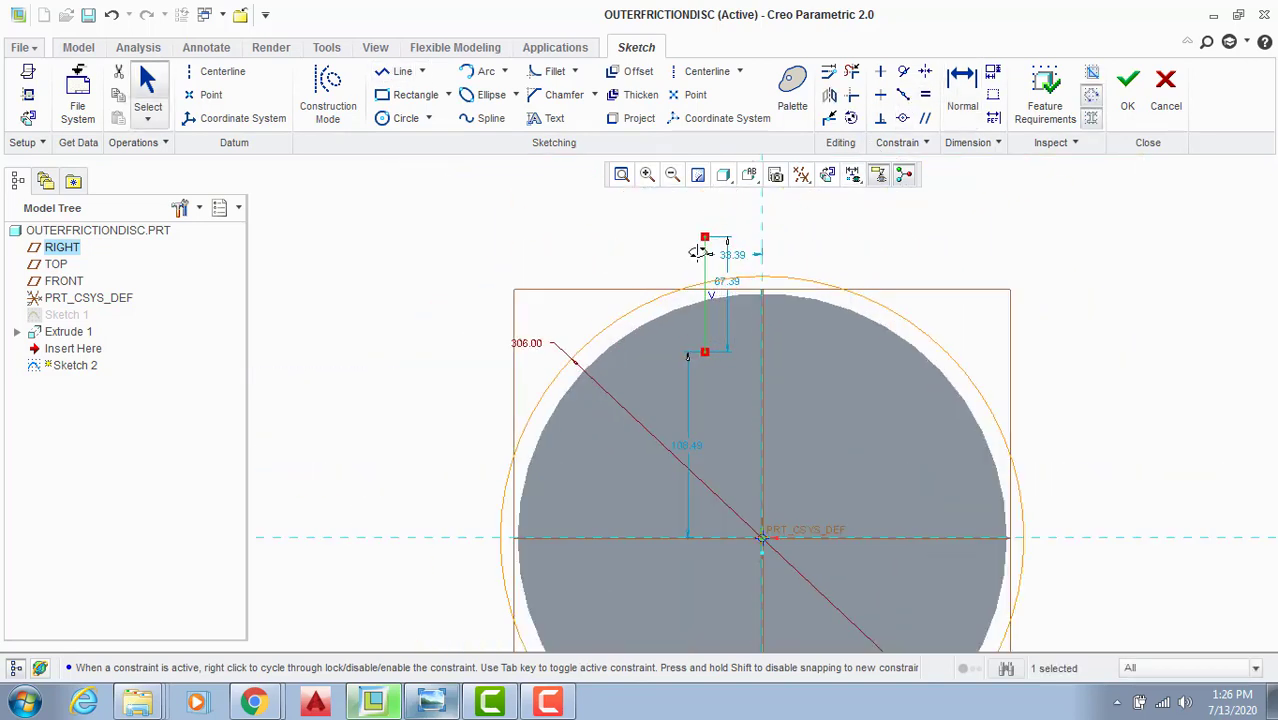
# Step: Add a vertical centerline through the origin and mirror the short vertical line about it
pyautogui.click(706, 253)
pyautogui.click(704, 246)
pyautogui.click(829, 95)
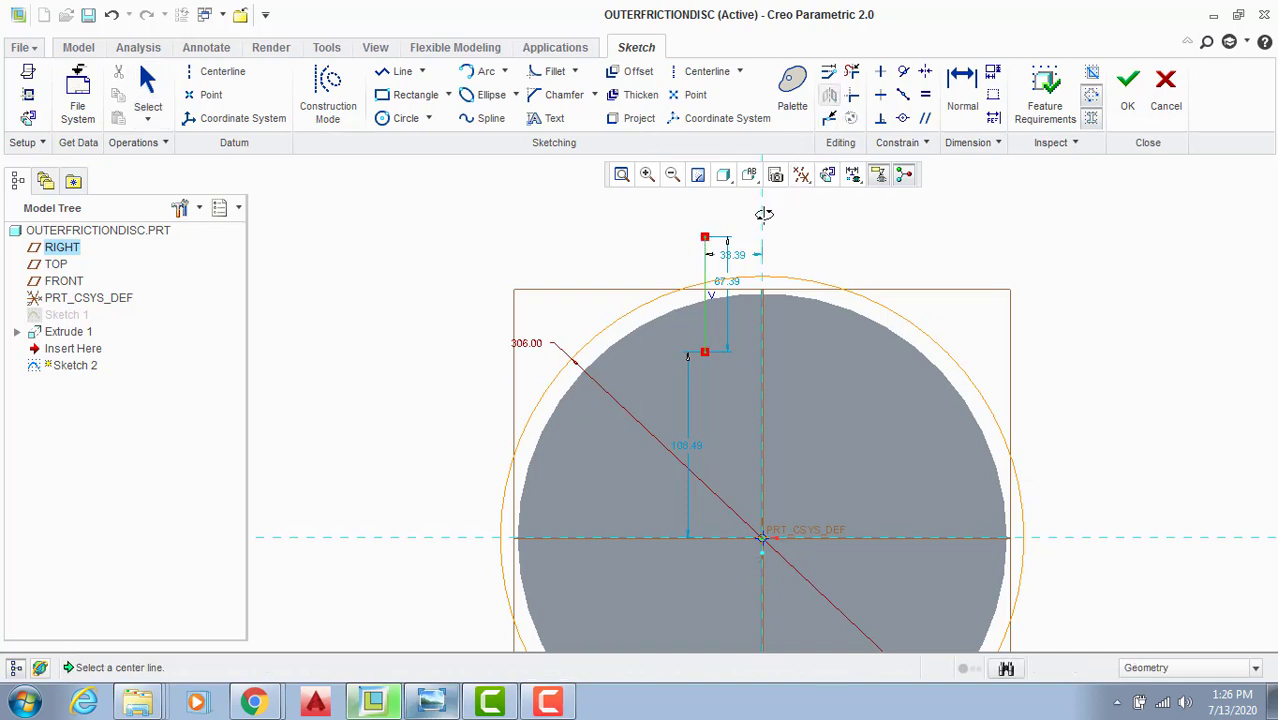
pyautogui.click(707, 71)
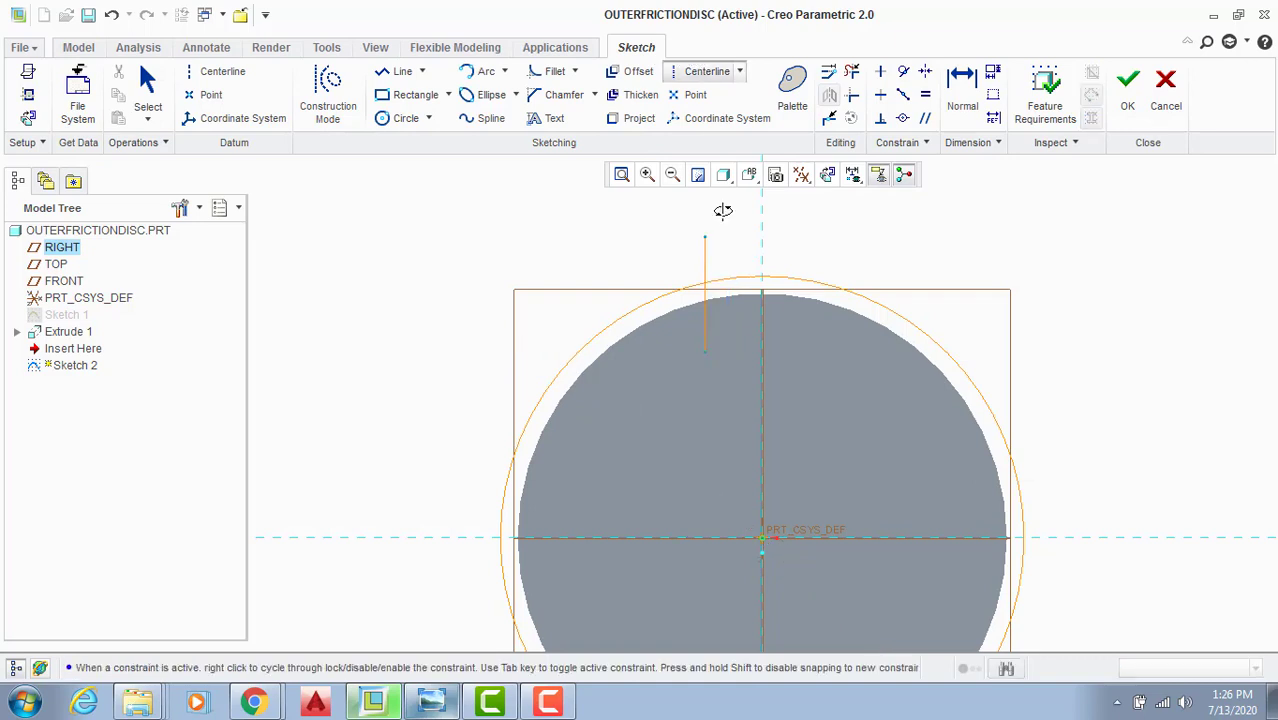
pyautogui.click(761, 355)
pyautogui.middleClick(781, 352)
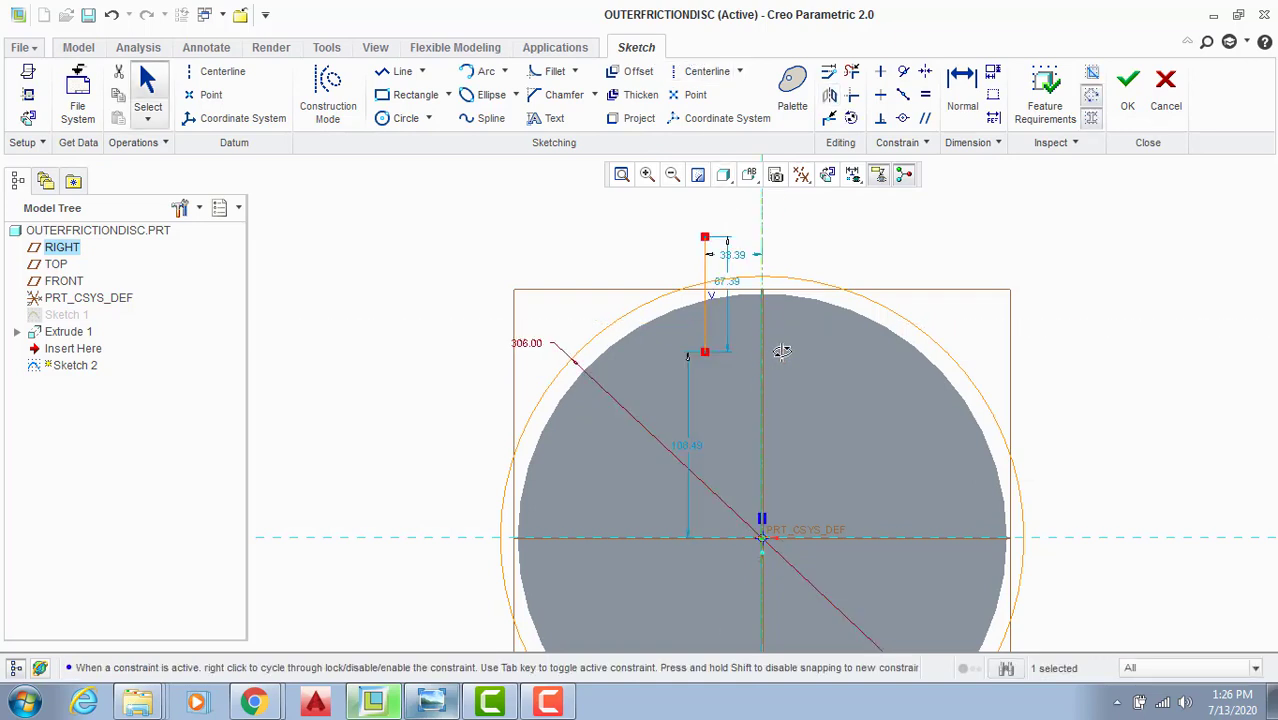
pyautogui.click(829, 95)
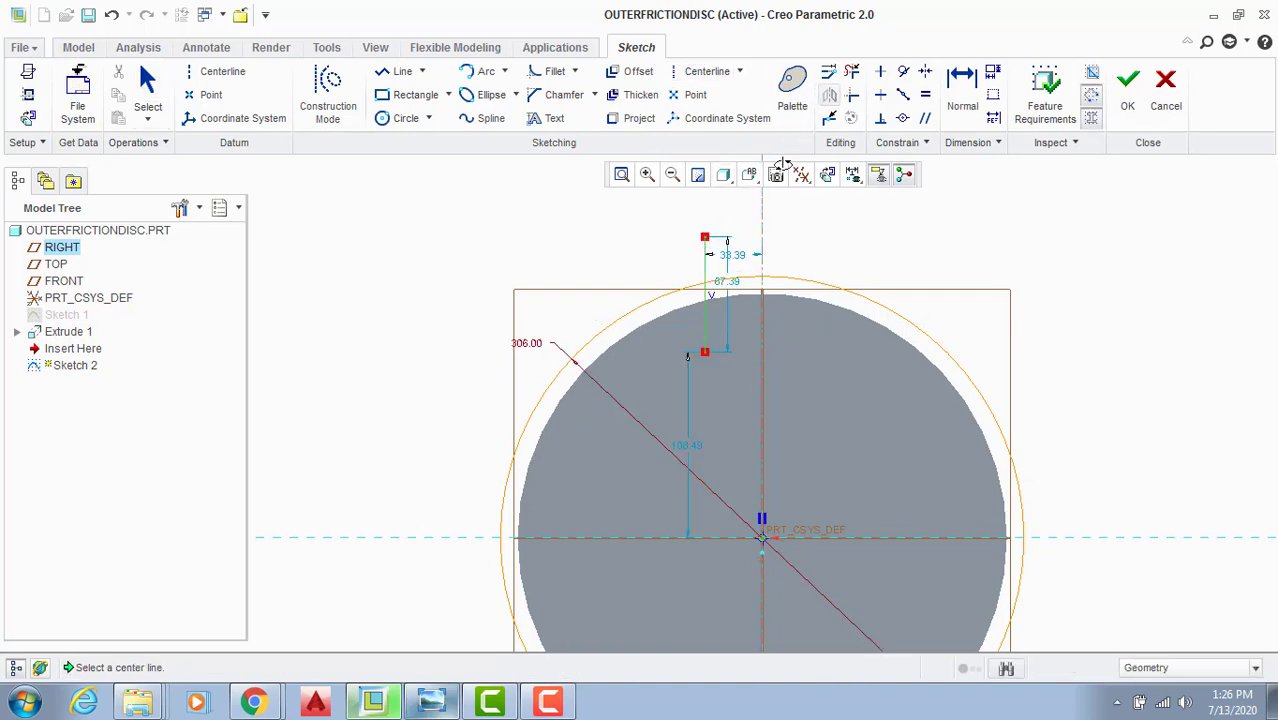
pyautogui.click(762, 205)
pyautogui.scroll(-2, 814, 228)
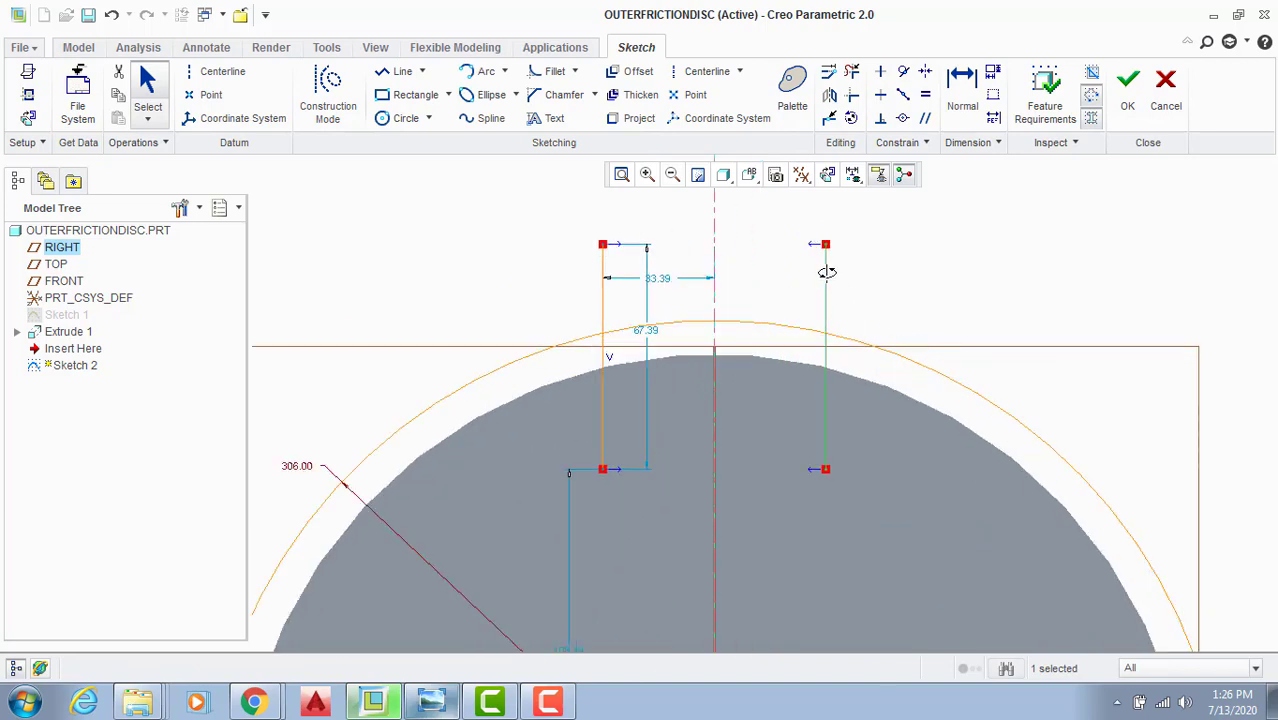
# Step: Trim the portions of both vertical lines that extend outside the 306 mm circle
pyautogui.click(851, 71)
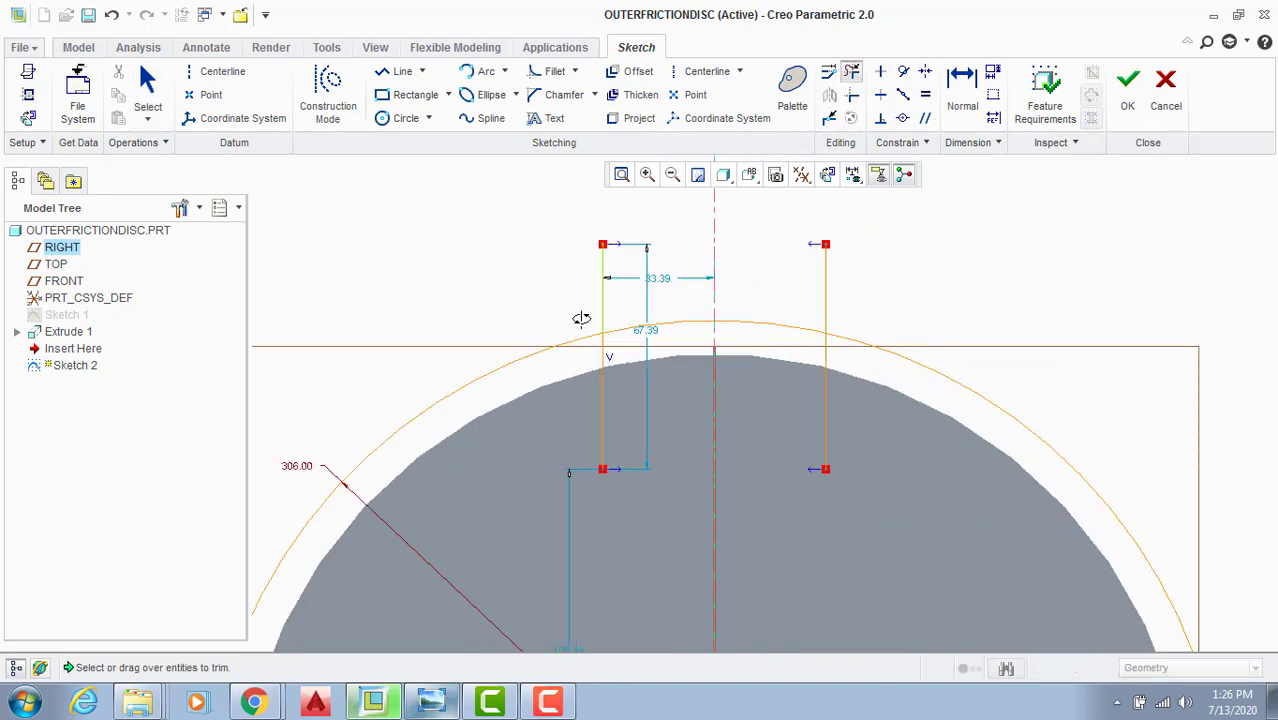
pyautogui.click(600, 273)
pyautogui.click(826, 276)
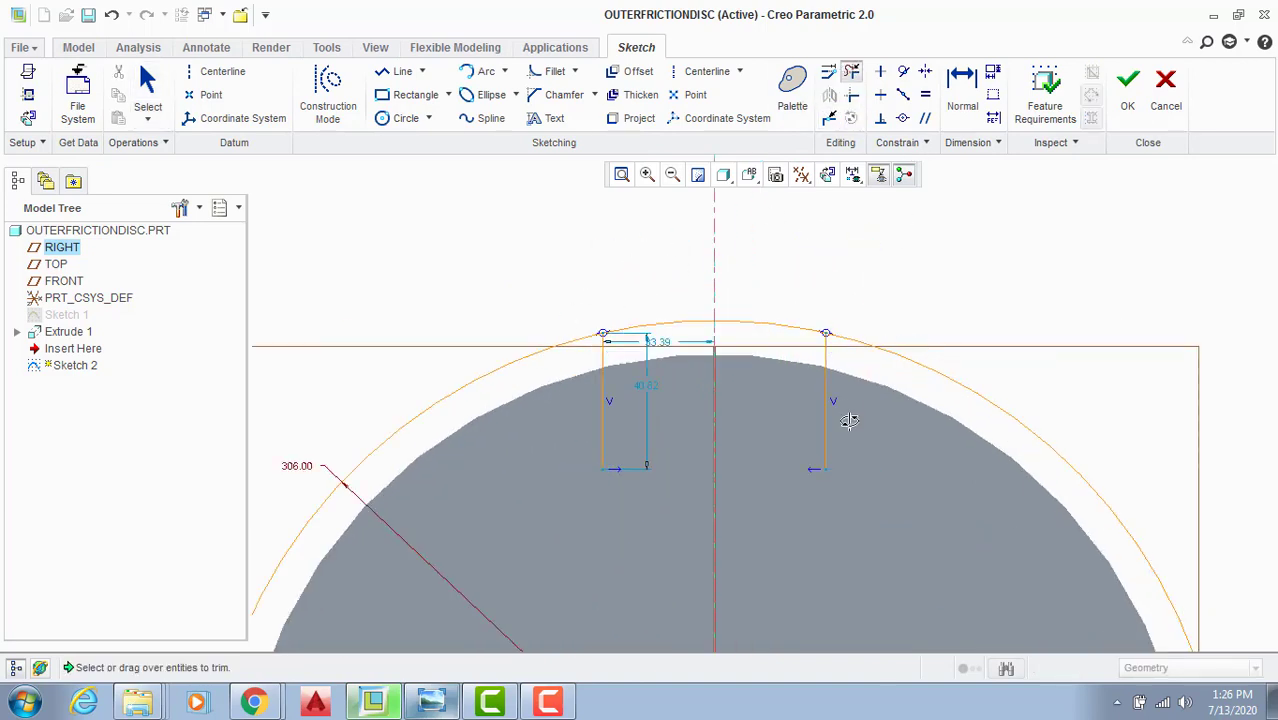
pyautogui.moveTo(847, 420)
pyautogui.mouseDown()
pyautogui.moveTo(593, 425)
pyautogui.moveTo(588, 440)
pyautogui.mouseUp()
pyautogui.hotkey('ctrl', 'z')
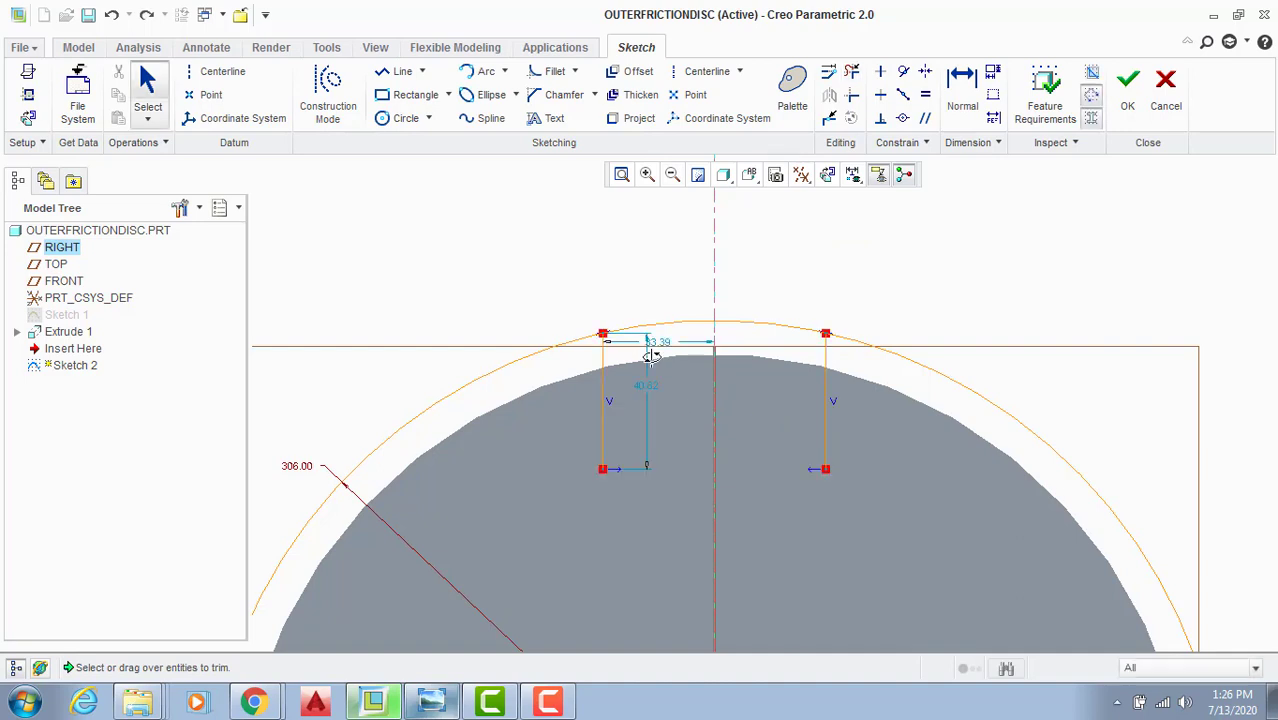
# Step: Project the disc's outer edge into the sketch and trim the portions of both vertical lines inside it
pyautogui.click(639, 118)
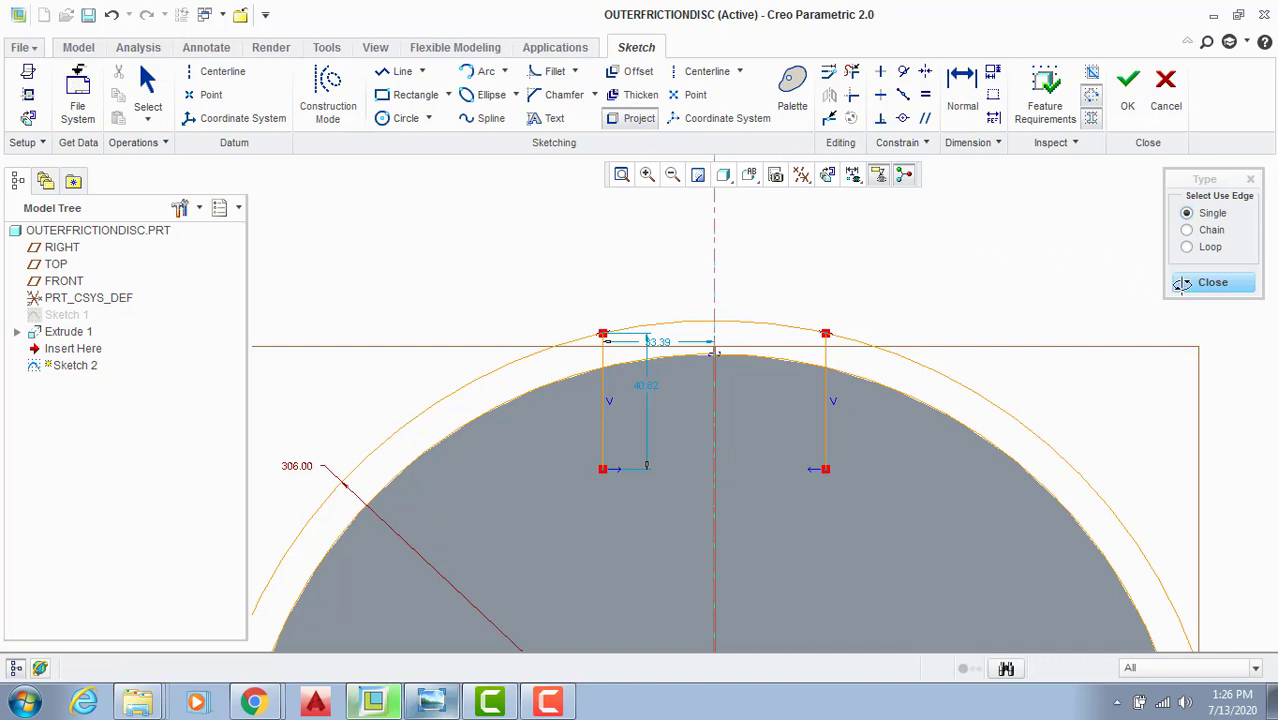
pyautogui.click(1212, 282)
pyautogui.click(851, 71)
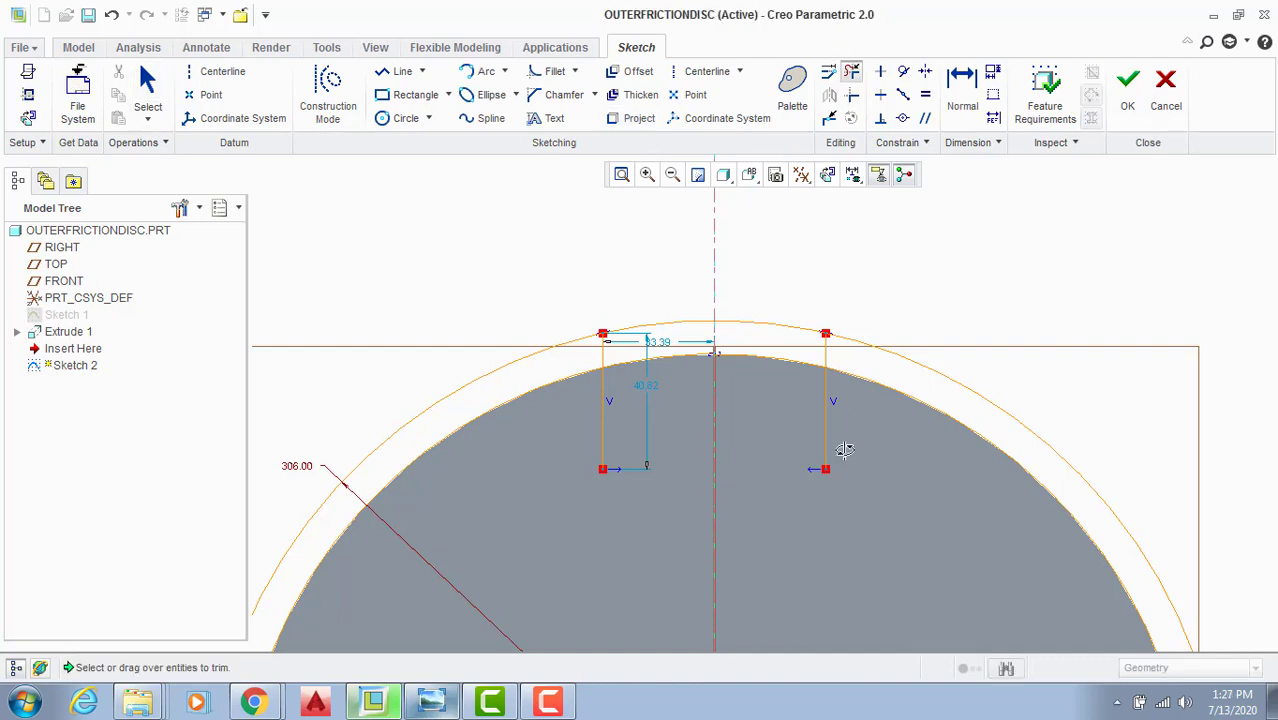
pyautogui.moveTo(842, 448); pyautogui.dragTo(558, 465)
pyautogui.middleClick(670, 442)
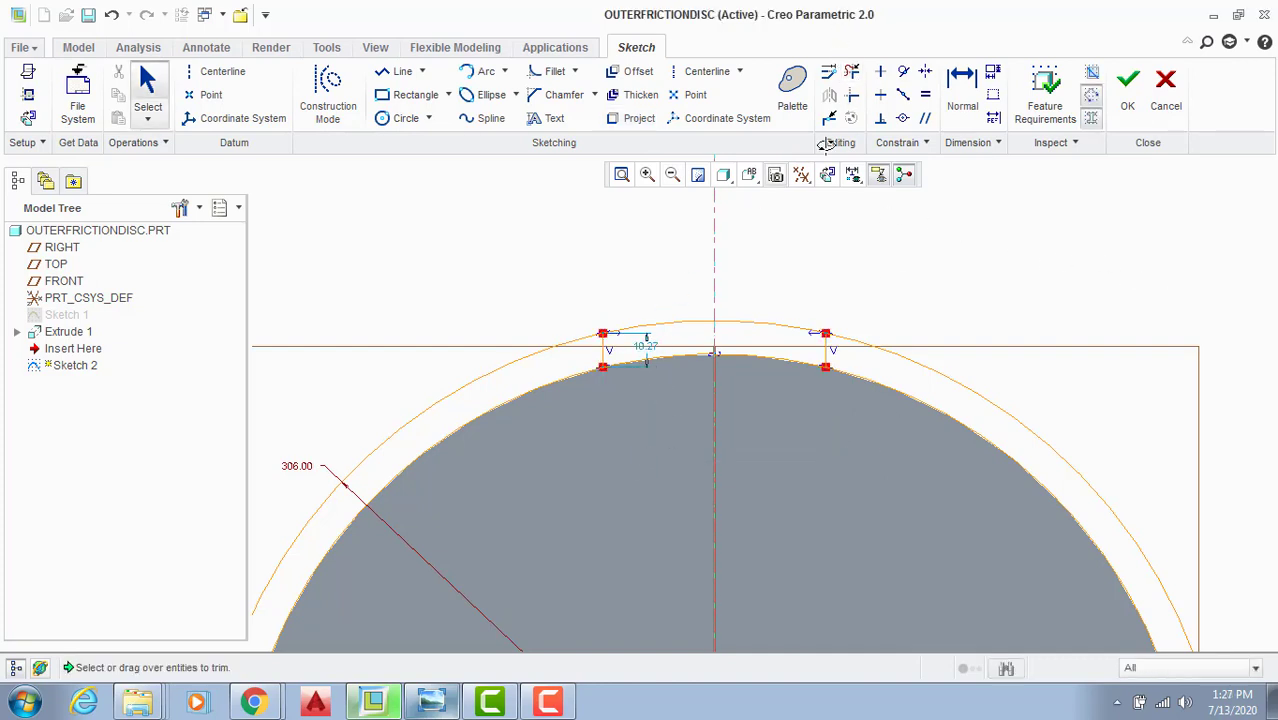
# Step: Dimension the distance between the two vertical lines and set the tab width to 80 mm
pyautogui.click(962, 90)
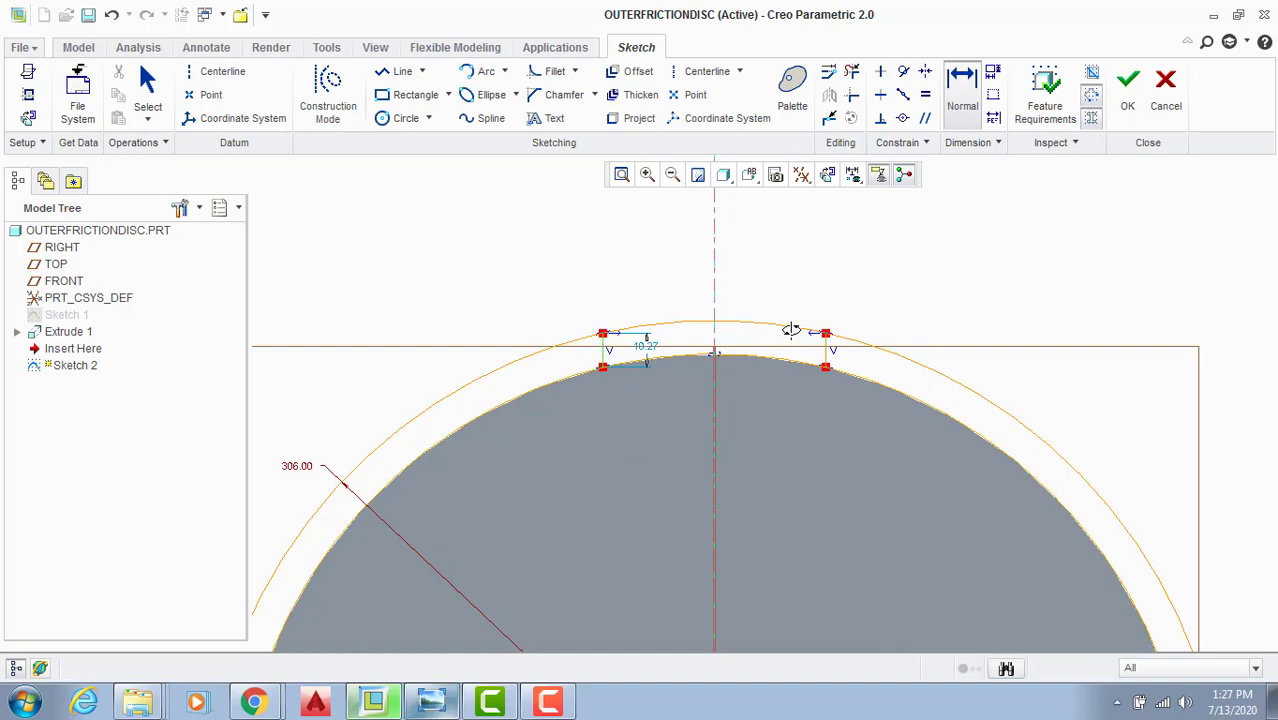
pyautogui.middleClick(743, 270)
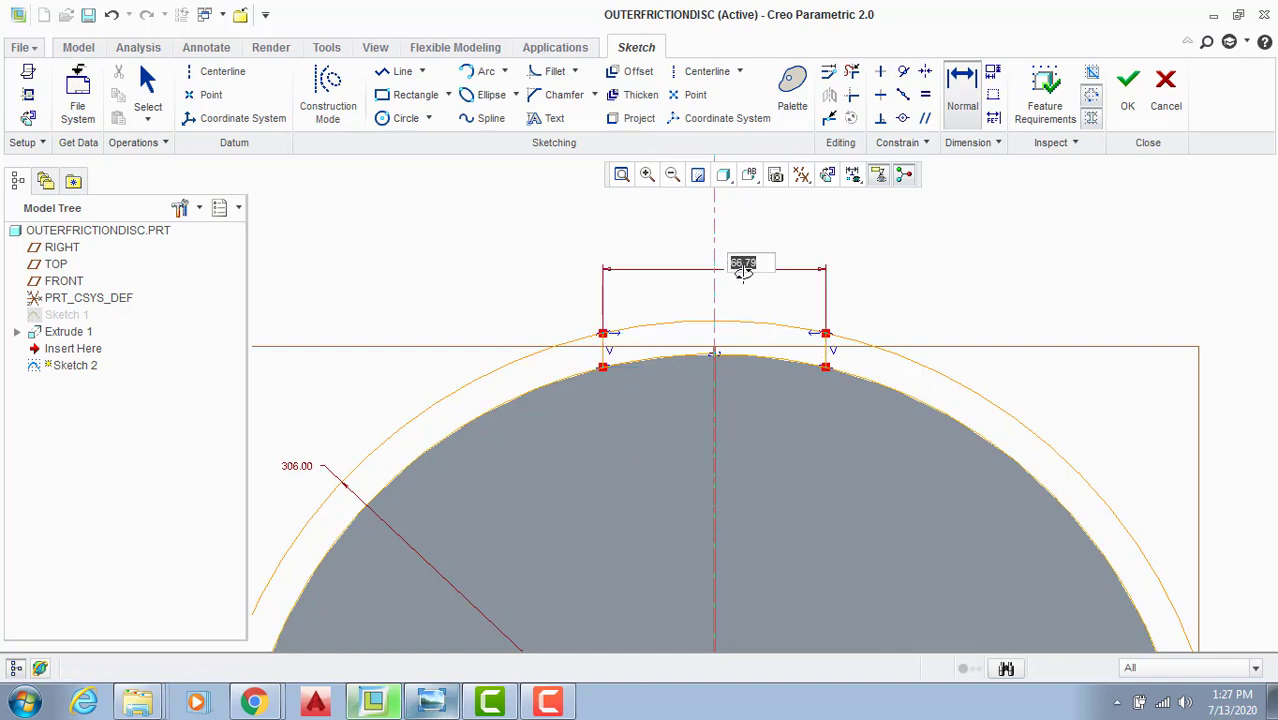
pyautogui.write('80')
pyautogui.press('Return')
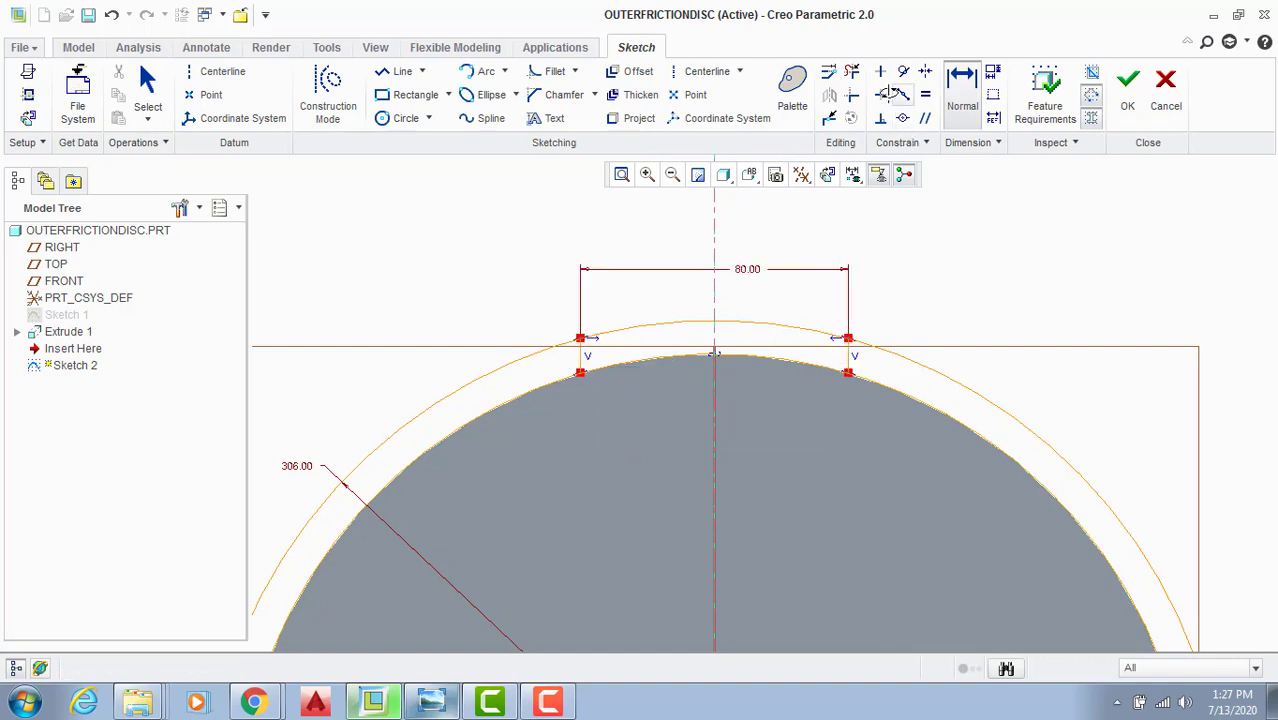
# Step: Trim the outer circle and projected edge beyond the two vertical lines to isolate the tab profile, and finish the sketch
pyautogui.click(941, 406)
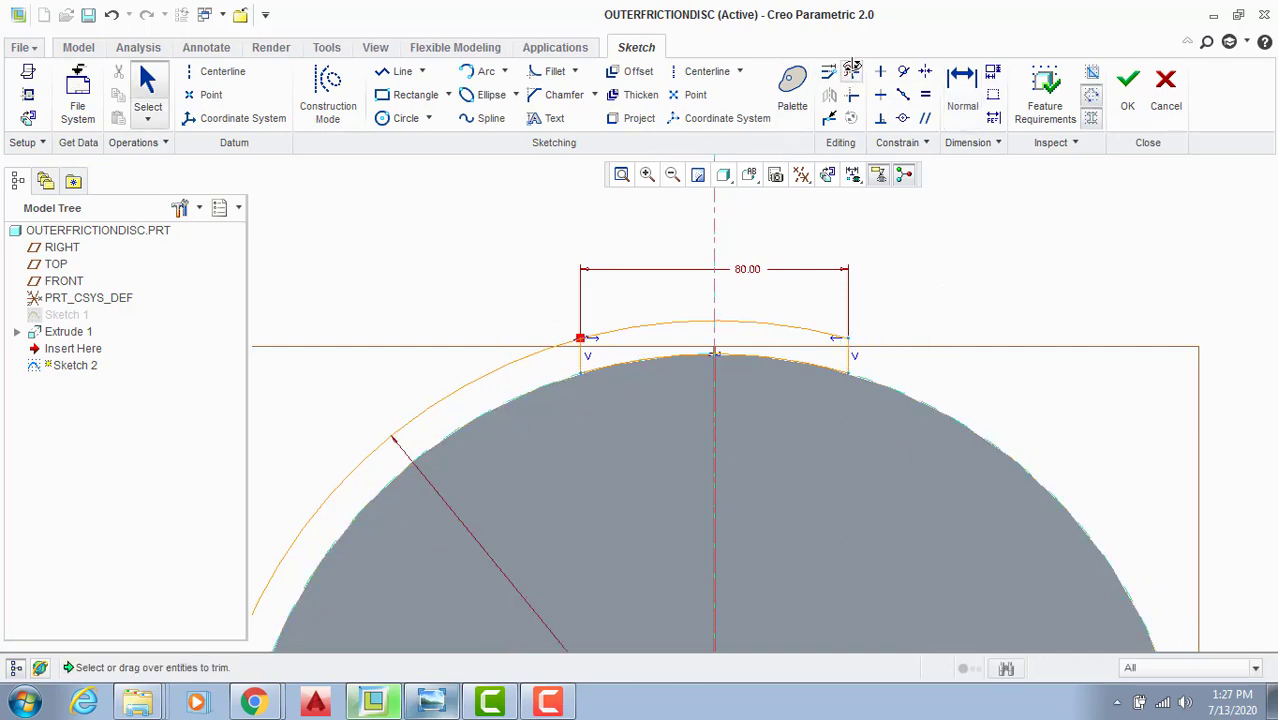
pyautogui.click(851, 71)
pyautogui.click(490, 392)
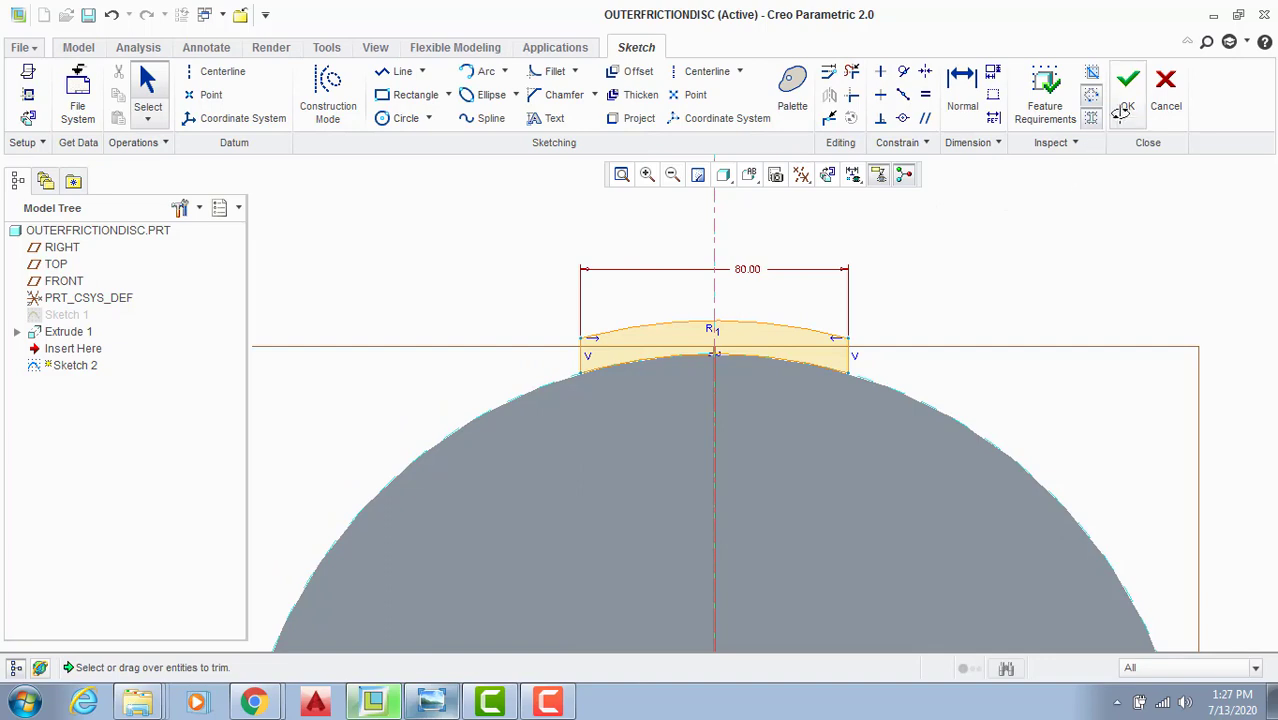
pyautogui.click(1128, 88)
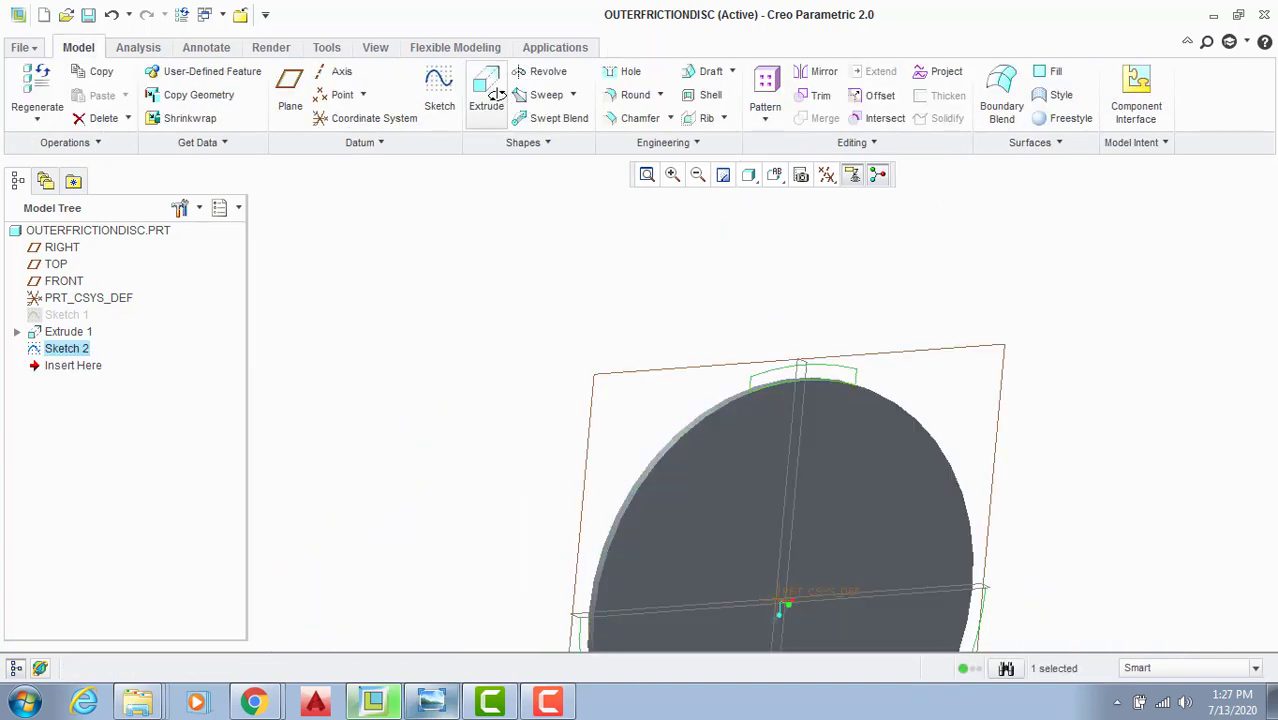
# Step: Try to extrude the tab profile, cancel the feature, and reopen Sketch 2 for editing
pyautogui.click(486, 100)
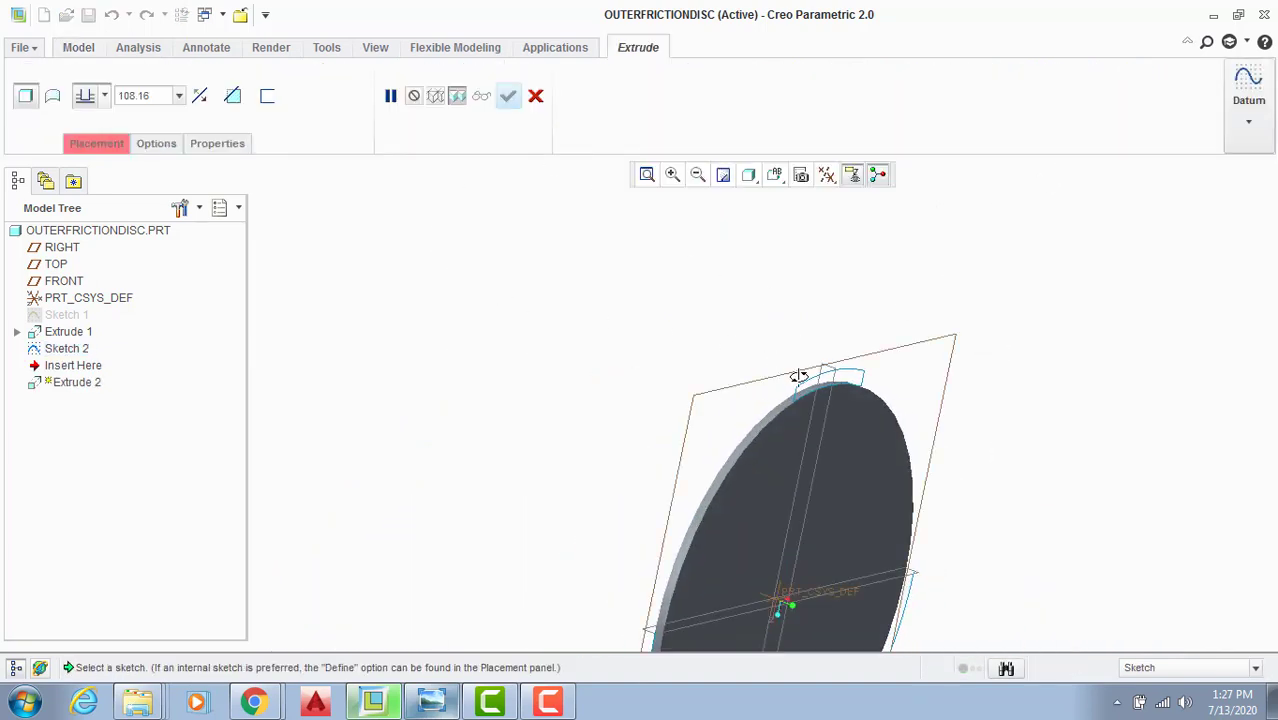
pyautogui.click(536, 96)
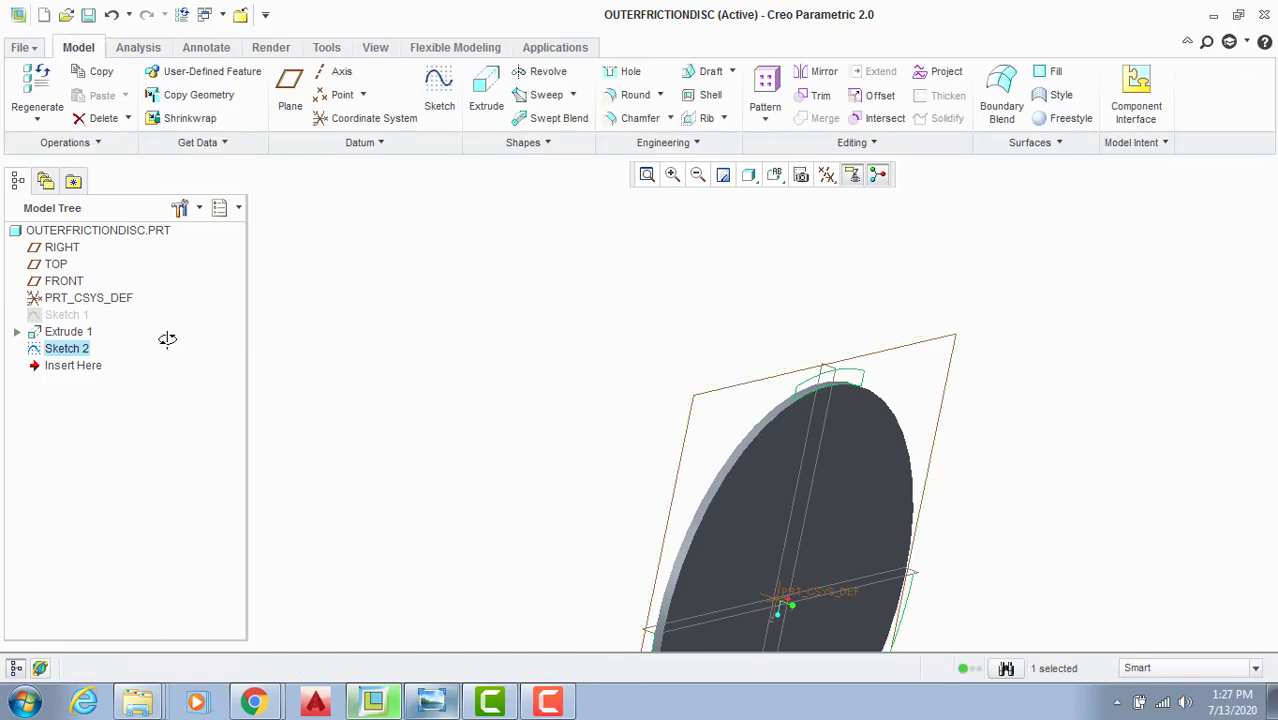
pyautogui.rightClick(90, 348)
pyautogui.click(147, 510)
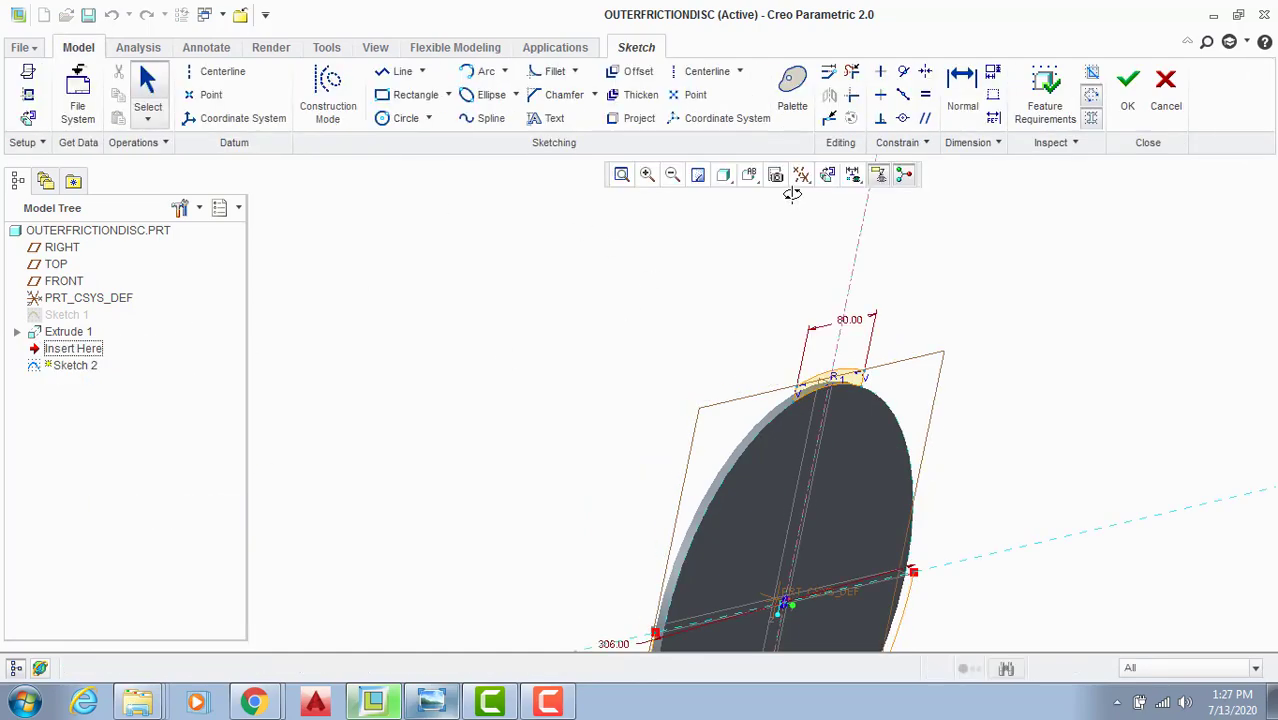
# Step: Trim away the leftover lower arcs outside the tab profile in Sketch 2 and finish the sketch
pyautogui.click(827, 174)
pyautogui.scroll(5, 566, 340)
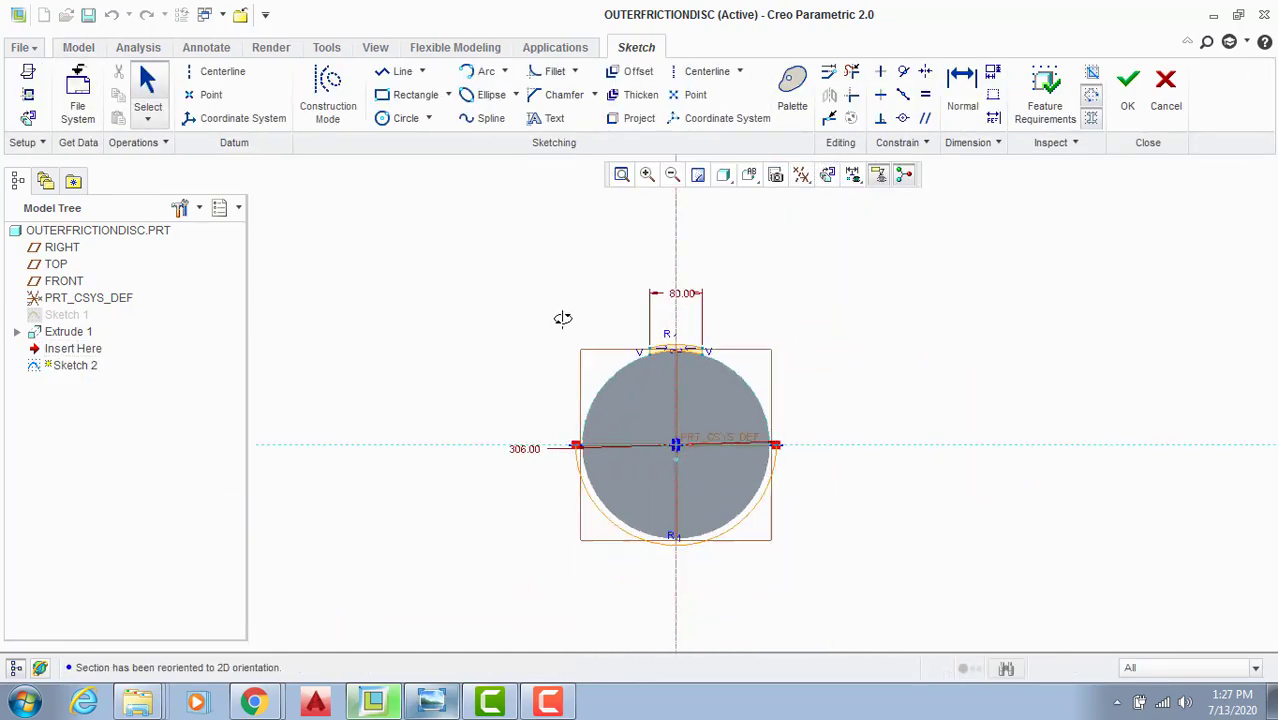
pyautogui.scroll(-1, 689, 537)
pyautogui.click(851, 71)
pyautogui.moveTo(880, 475)
pyautogui.mouseDown()
pyautogui.moveTo(826, 466)
pyautogui.moveTo(490, 487)
pyautogui.mouseUp()
pyautogui.moveTo(689, 474)
pyautogui.mouseDown()
pyautogui.moveTo(813, 528)
pyautogui.moveTo(545, 522)
pyautogui.mouseUp()
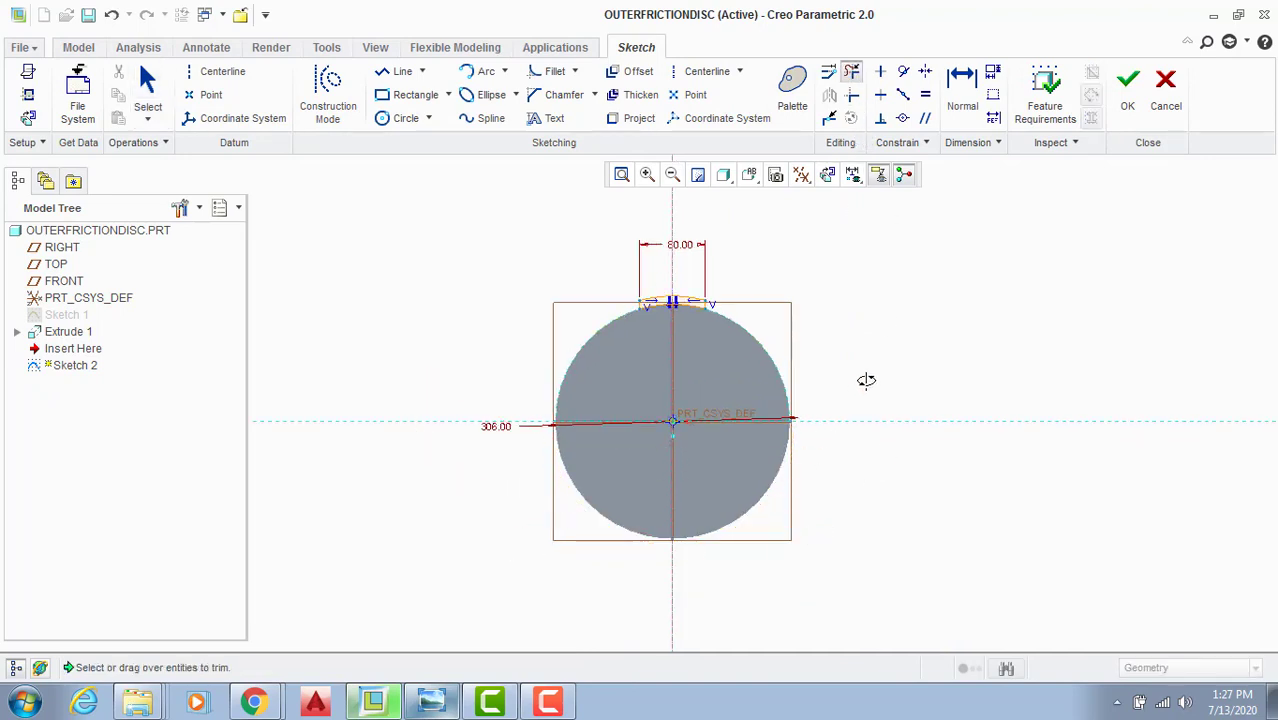
pyautogui.middleClick(866, 380)
pyautogui.click(1127, 85)
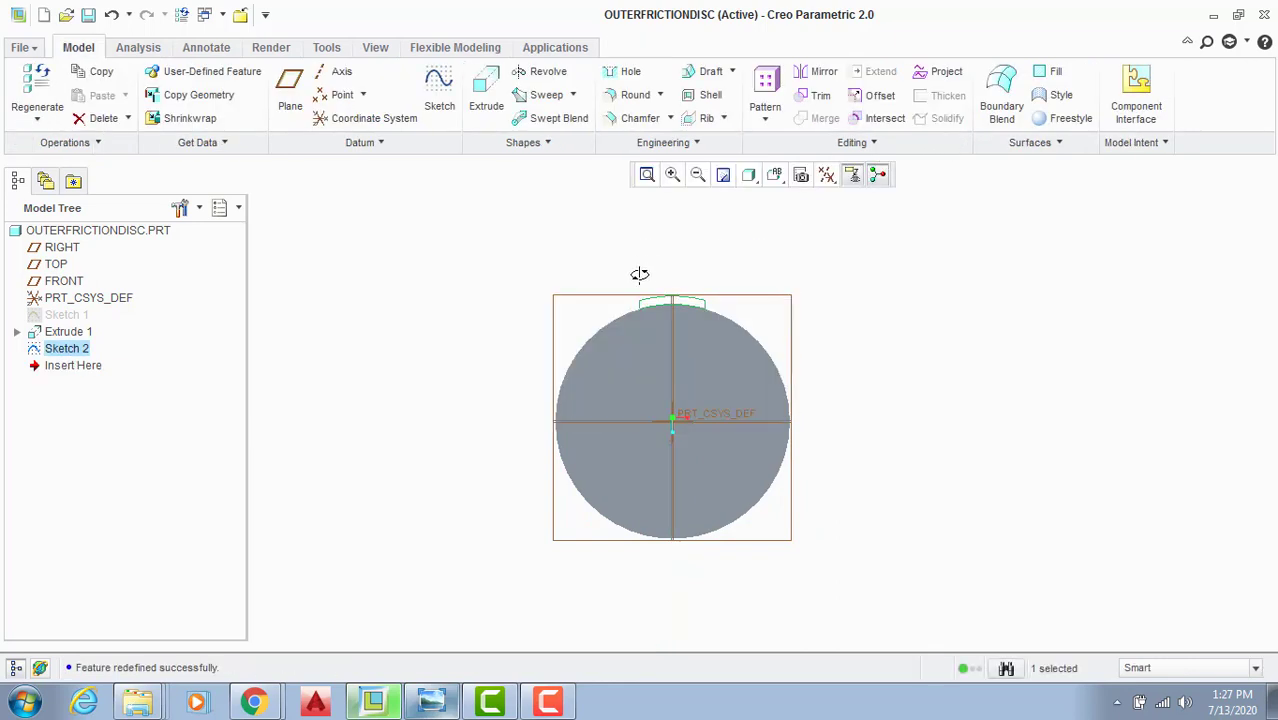
# Step: Extrude the tab profile 6 mm in the reversed direction so it lies within the disc's thickness
pyautogui.click(486, 92)
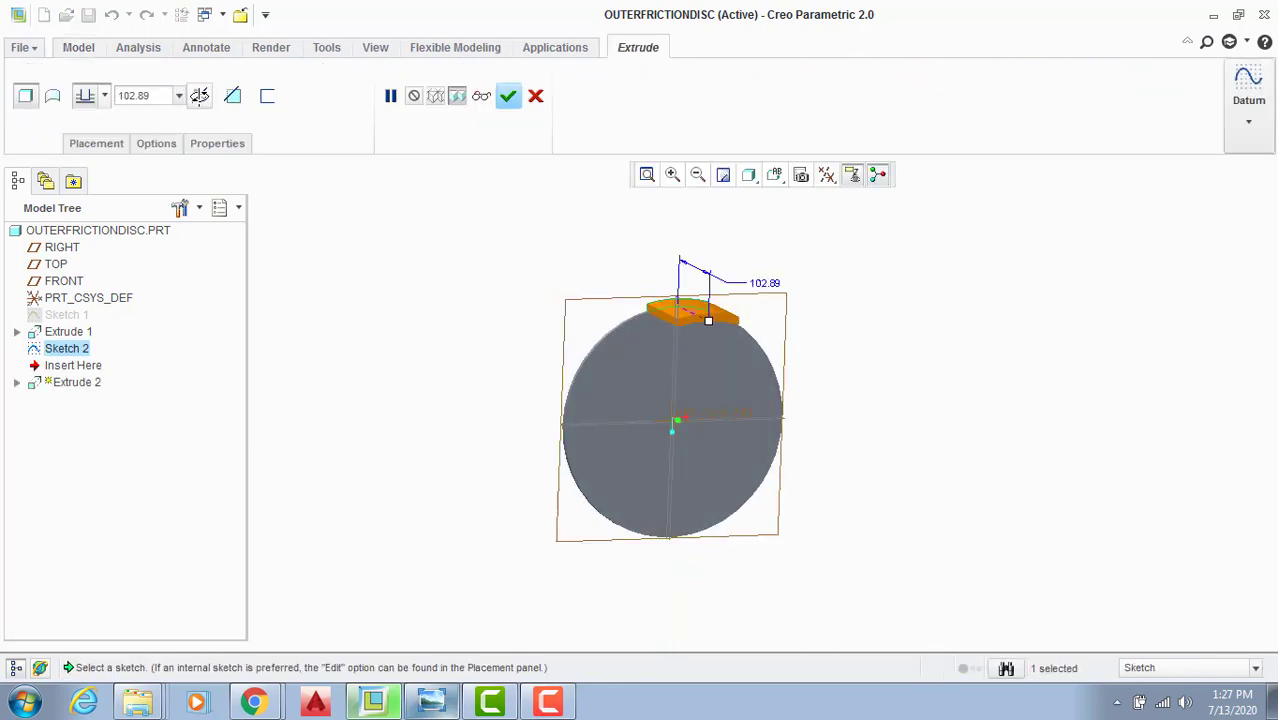
pyautogui.click(199, 95)
pyautogui.write('6')
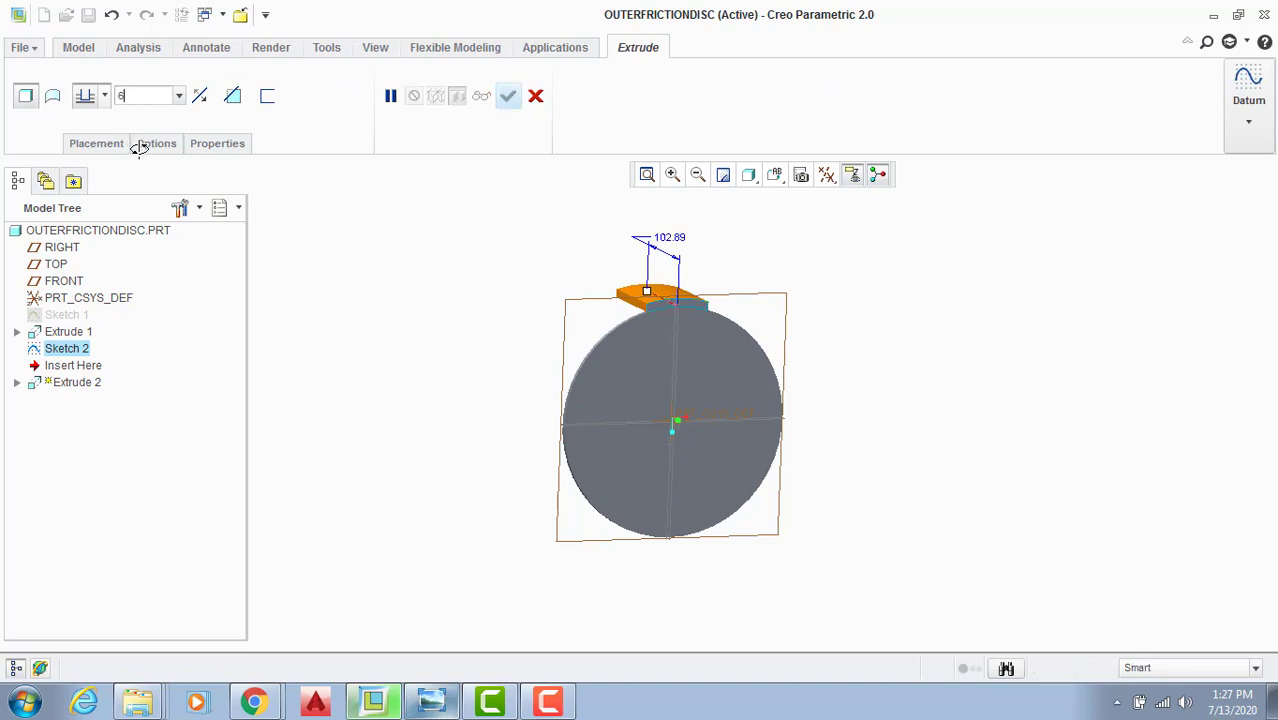
pyautogui.press('Return')
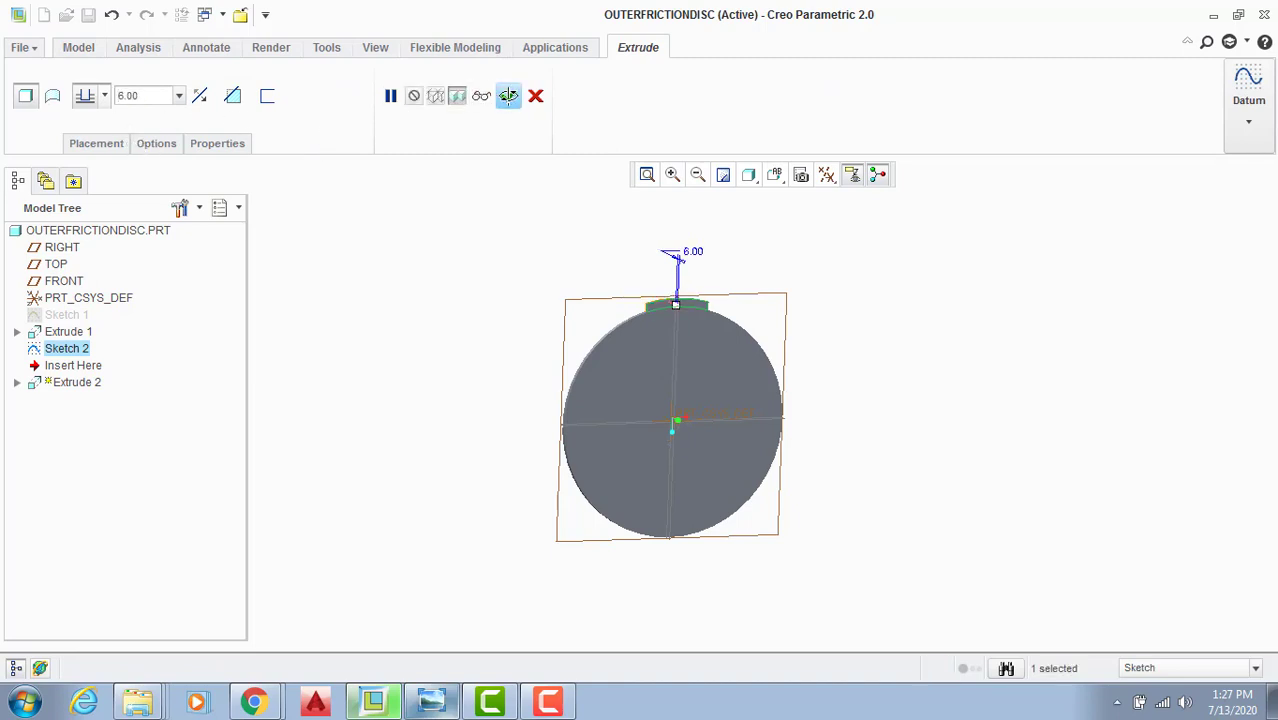
pyautogui.click(508, 95)
# Step: Pattern the tab extrusion around the disc's central axis with 6 instances spread over 360 degrees
pyautogui.click(764, 85)
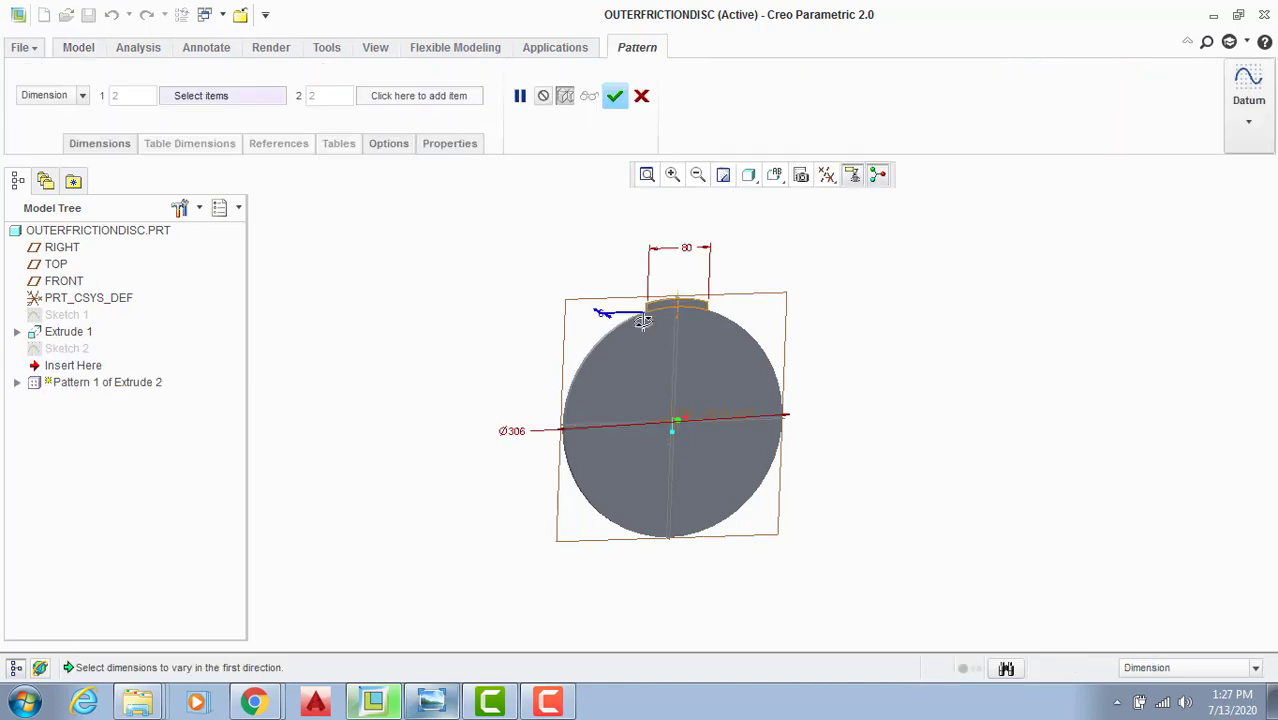
pyautogui.scroll(3, 522, 260)
pyautogui.click(60, 94)
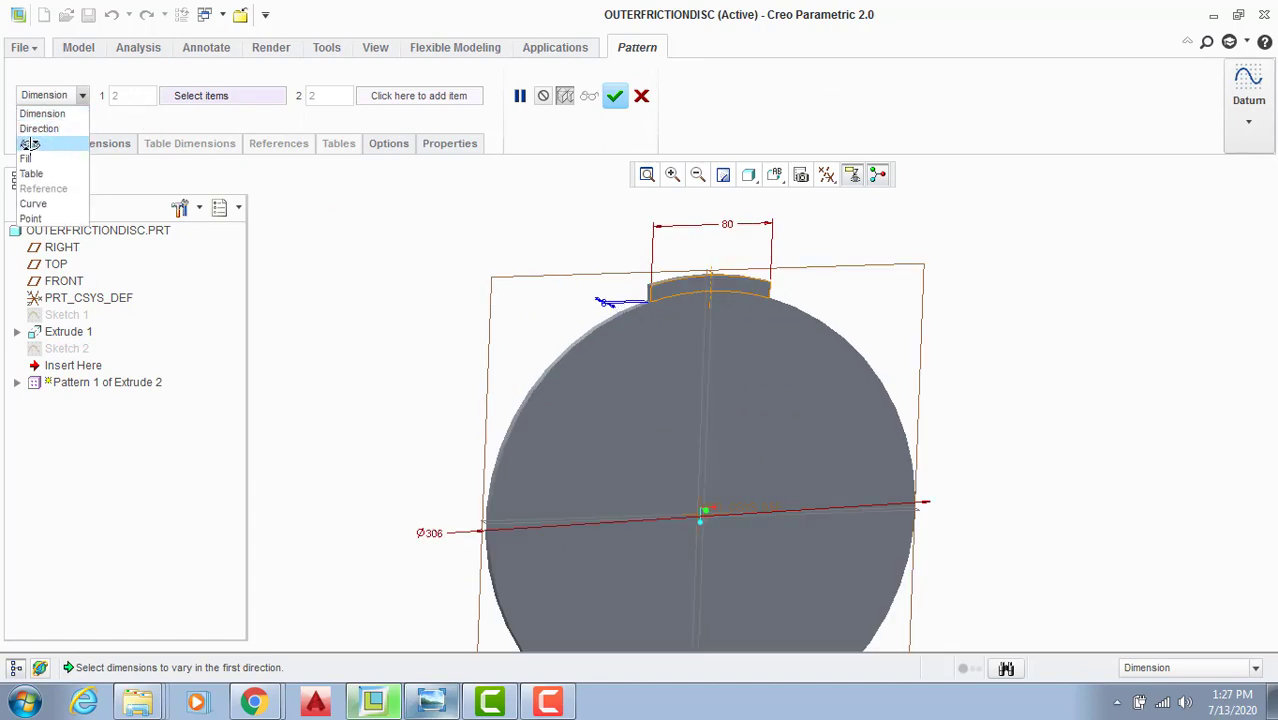
pyautogui.click(30, 147)
pyautogui.moveTo(707, 514)
pyautogui.mouseDown(button='middle')
pyautogui.moveTo(750, 516)
pyautogui.moveTo(709, 516)
pyautogui.mouseUp(button='middle')
pyautogui.click(709, 516)
pyautogui.moveTo(630, 436); pyautogui.dragTo(582, 400, button='middle')
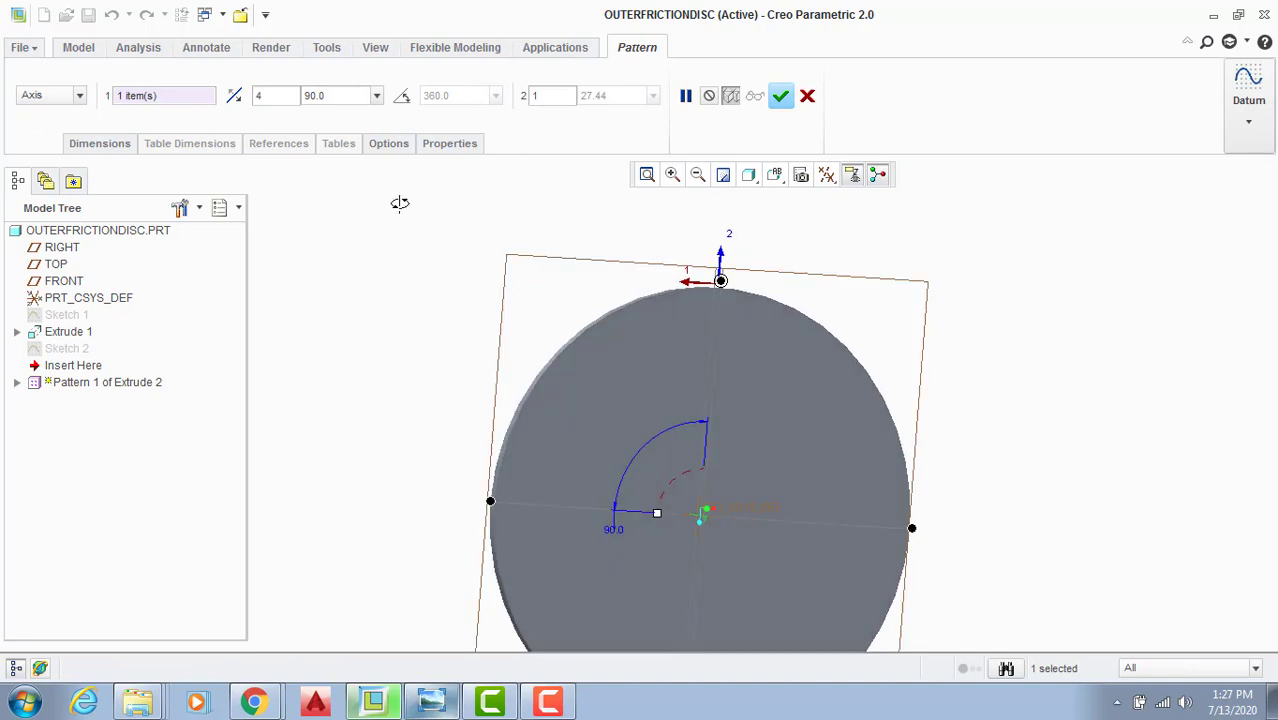
pyautogui.click(402, 97)
pyautogui.write('6')
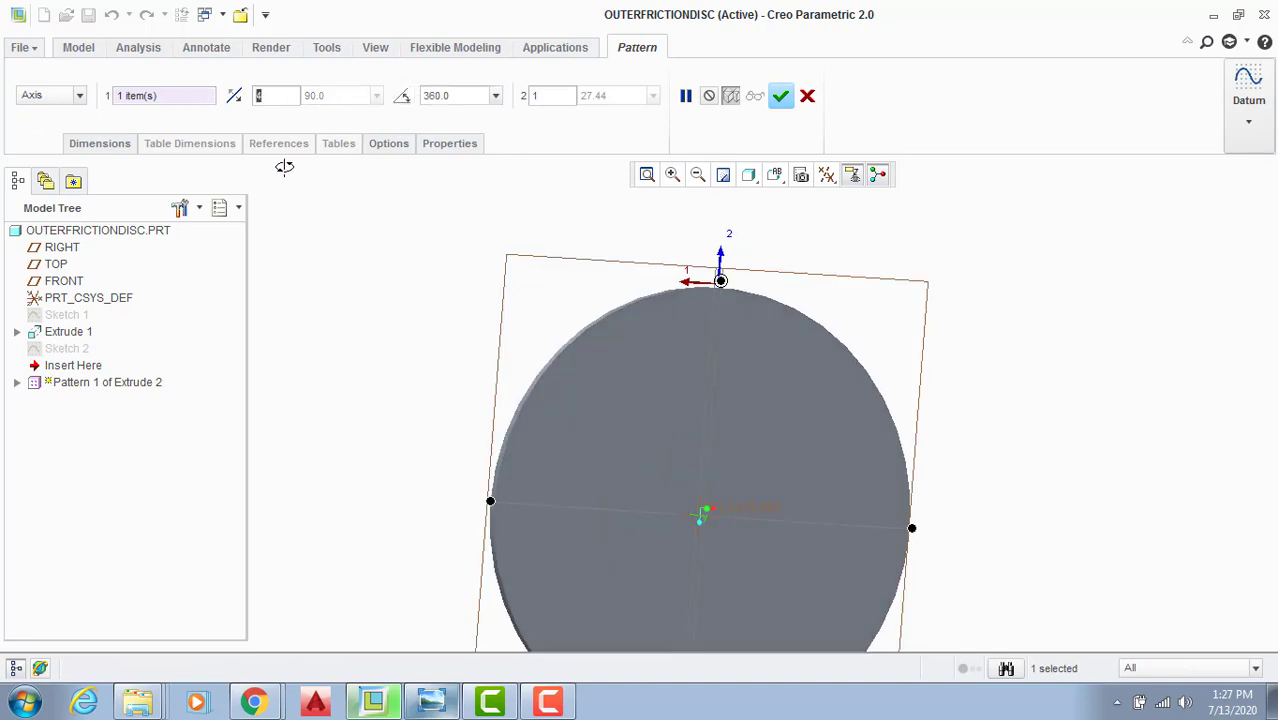
pyautogui.press('Return')
pyautogui.click(780, 95)
pyautogui.scroll(4, 385, 277)
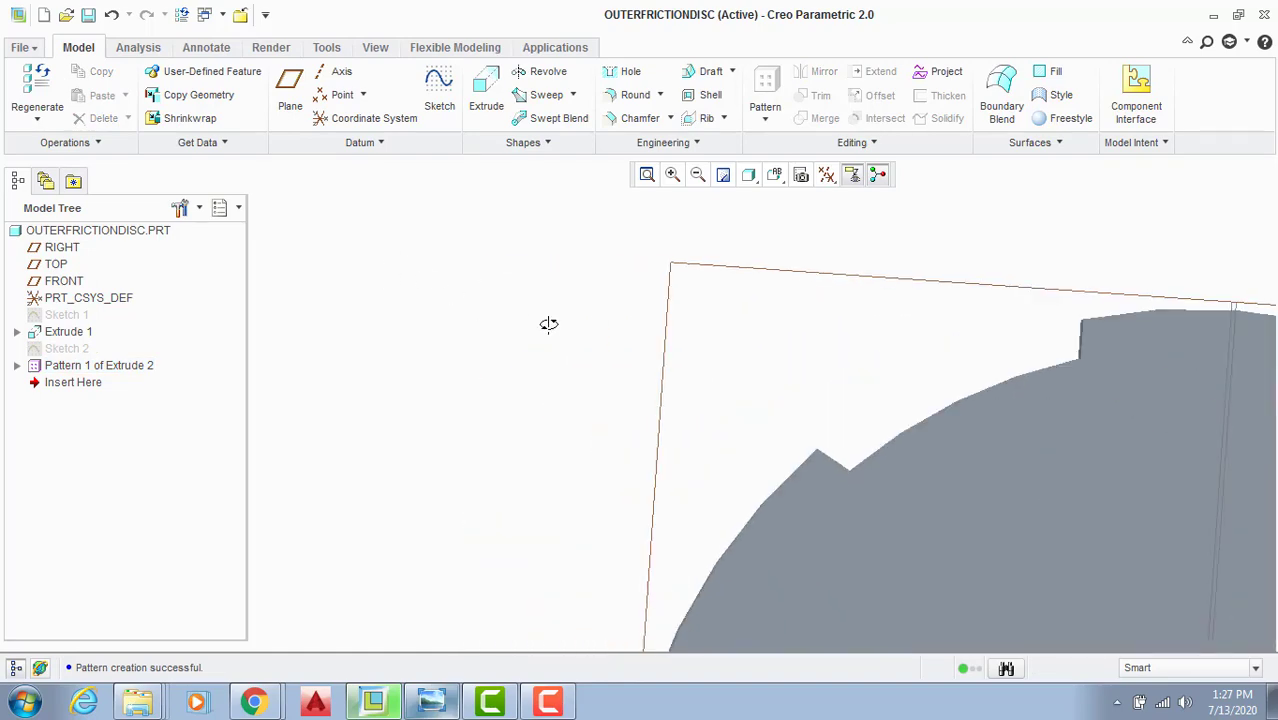
# Step: Check the stepped-edge dimensions beside the tabs on drawing c2, and start a sketch on the disc's flat face with RIGHT as the reference
pyautogui.click(433, 702)
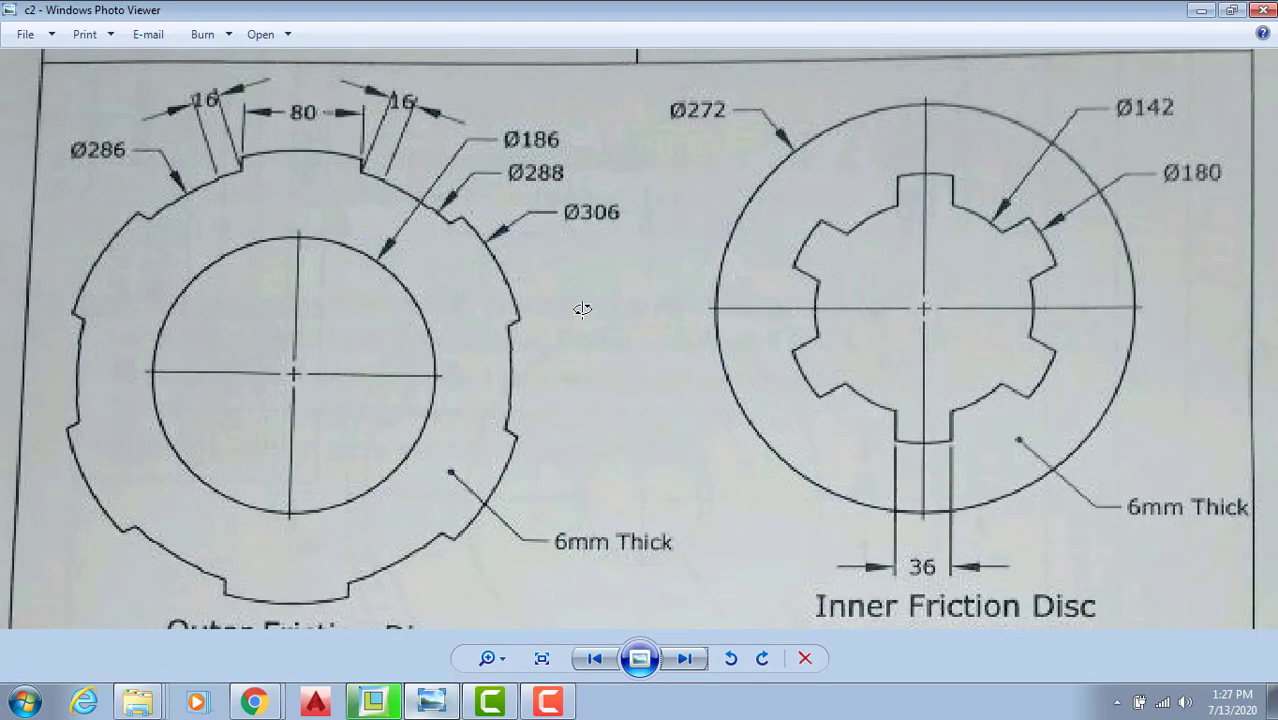
pyautogui.moveTo(571, 309); pyautogui.dragTo(568, 342)
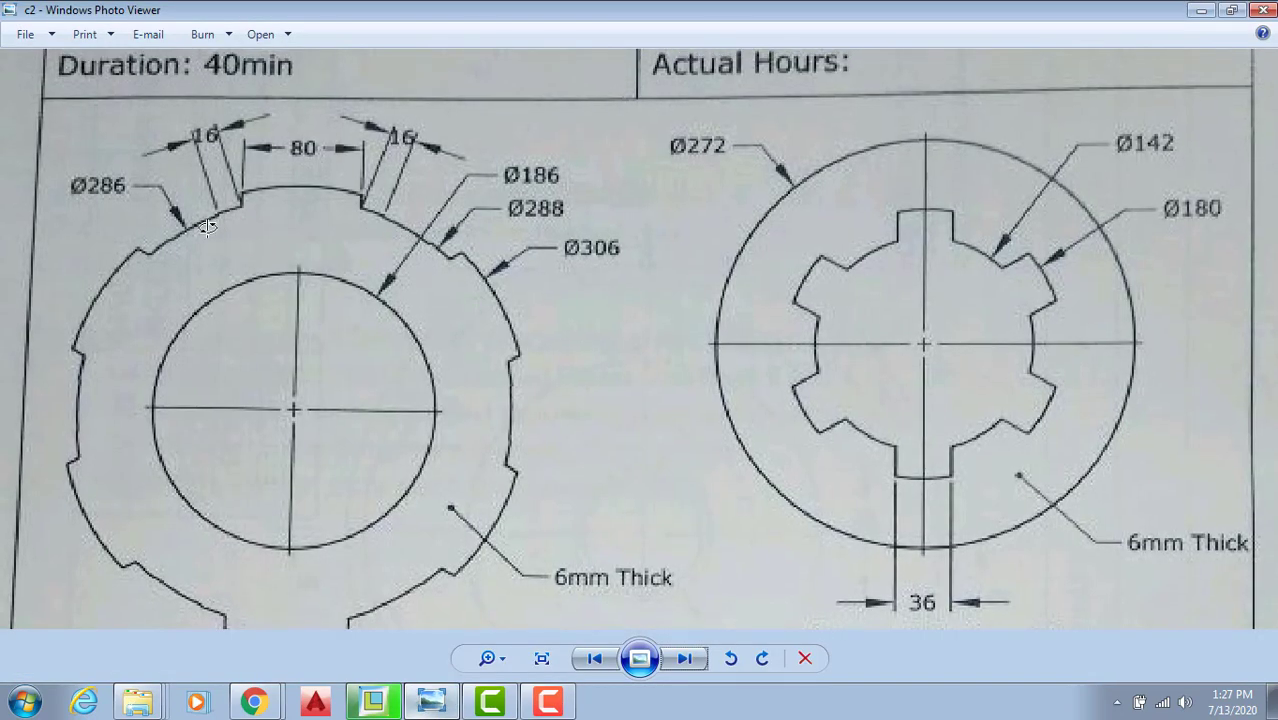
pyautogui.scroll(2, 205, 220)
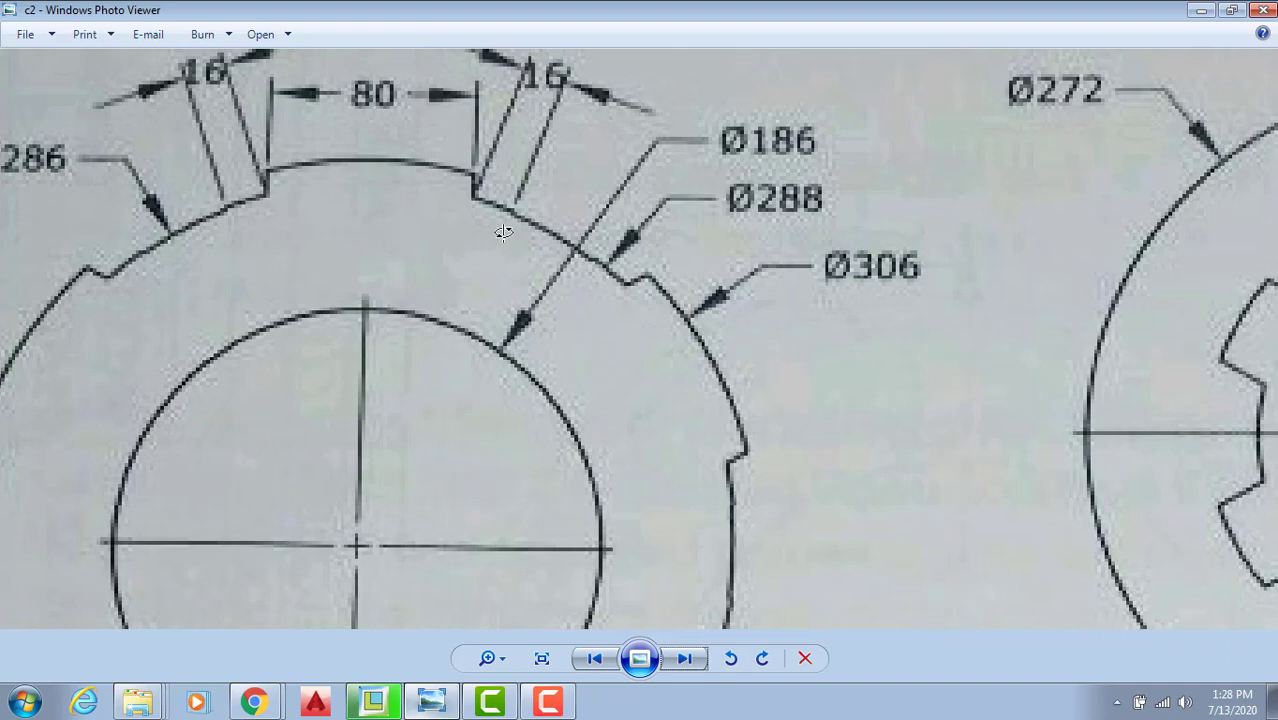
pyautogui.moveTo(271, 265)
pyautogui.mouseDown()
pyautogui.moveTo(334, 257)
pyautogui.moveTo(345, 294)
pyautogui.moveTo(390, 274)
pyautogui.mouseUp()
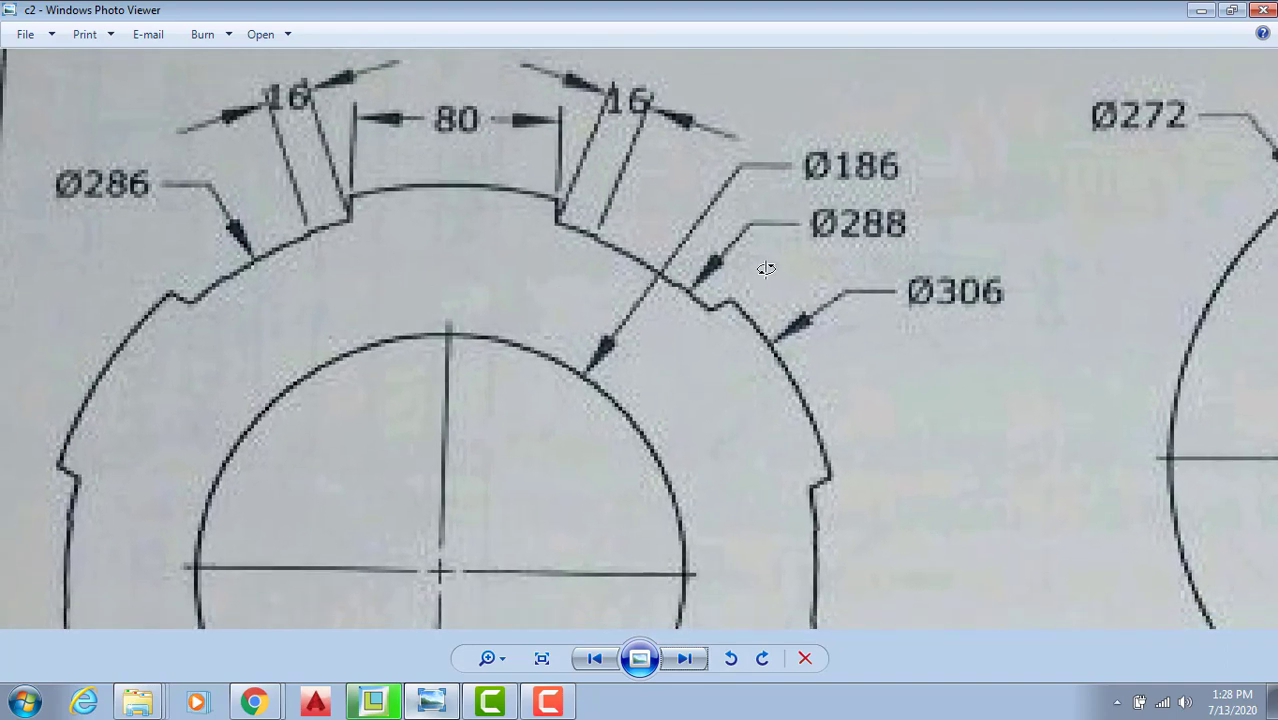
pyautogui.click(436, 695)
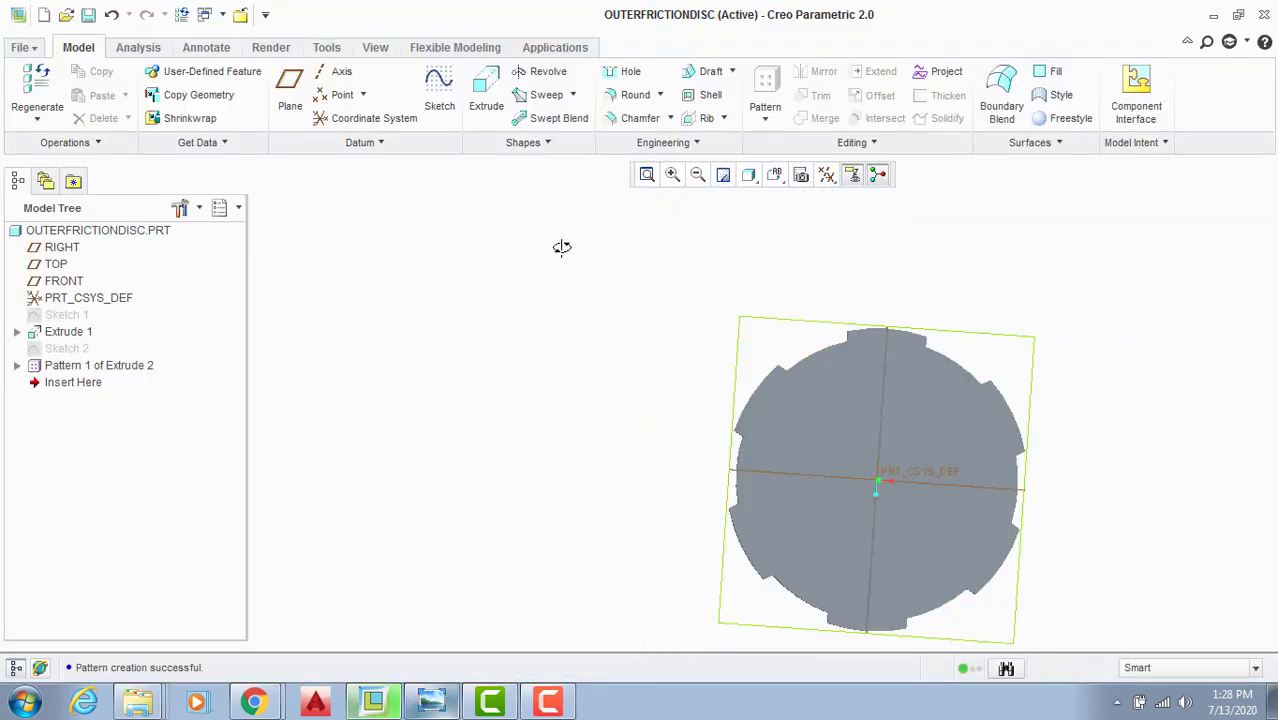
pyautogui.click(440, 92)
pyautogui.click(803, 411)
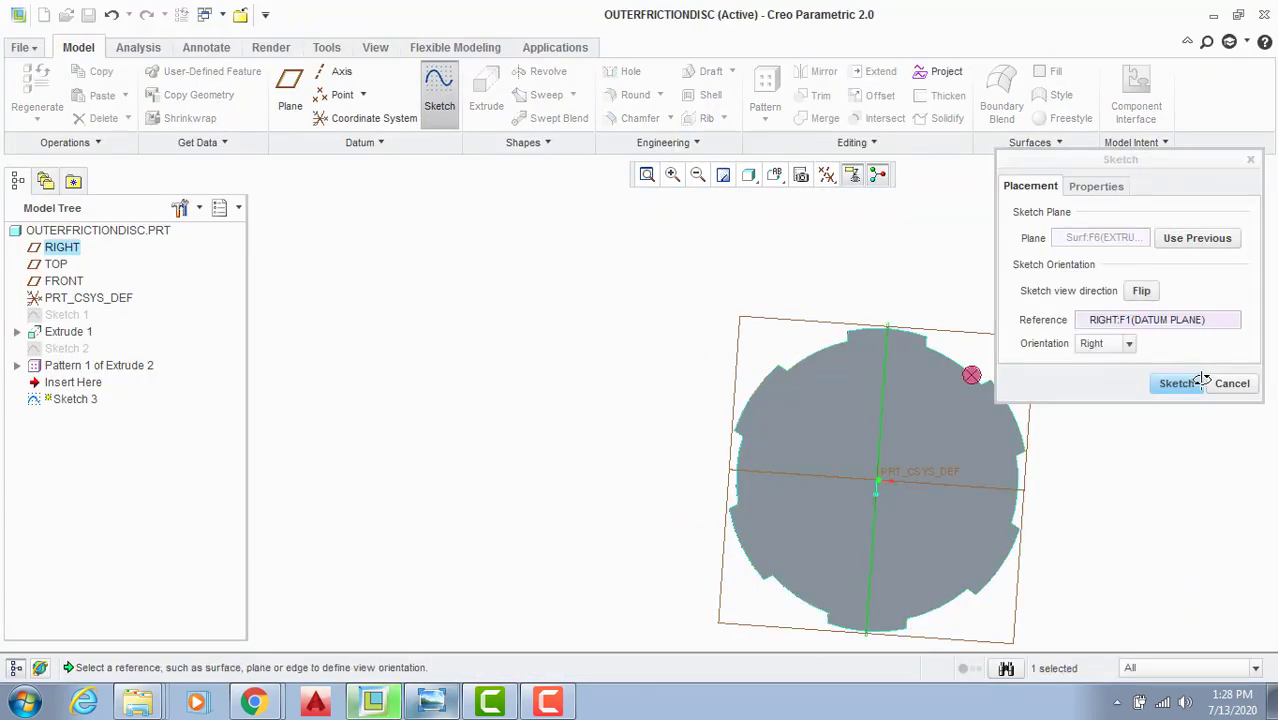
pyautogui.click(1176, 383)
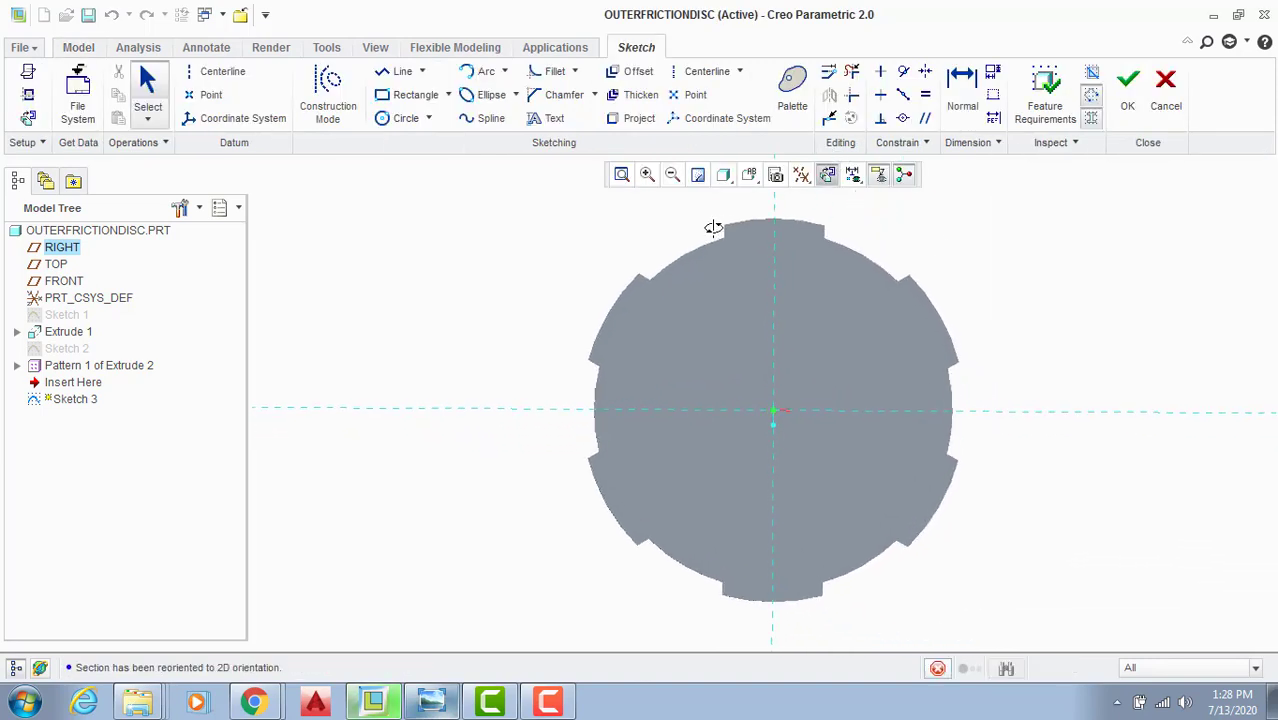
# Step: Draw a circle centred on the disc's origin and set its diameter to 288 mm
pyautogui.click(405, 118)
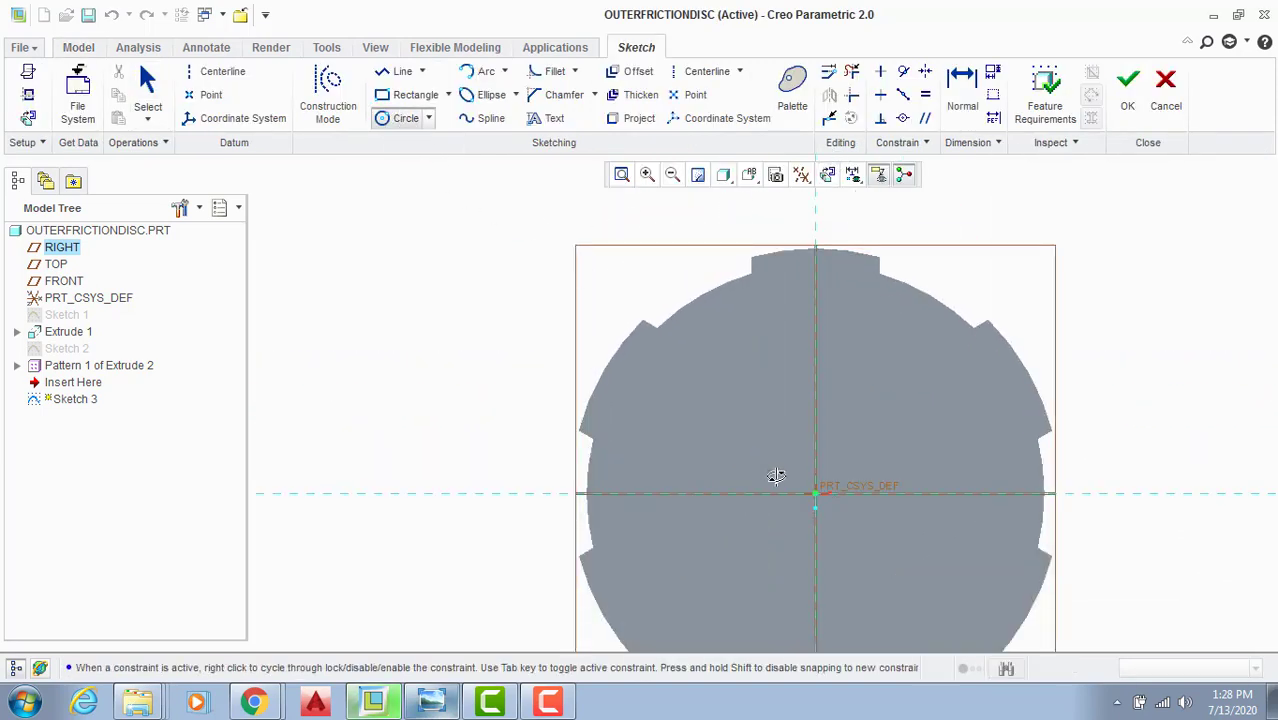
pyautogui.click(813, 497)
pyautogui.click(780, 441)
pyautogui.middleClick(760, 422)
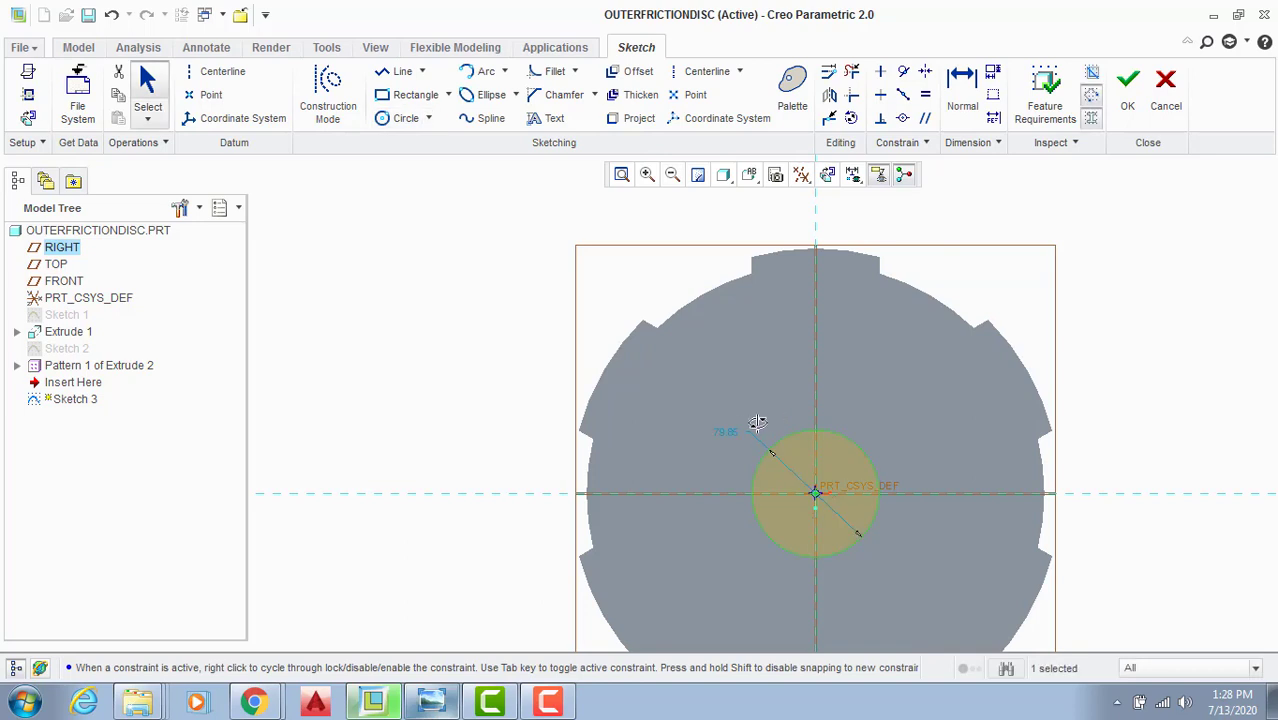
pyautogui.doubleClick(738, 430)
pyautogui.write('2')
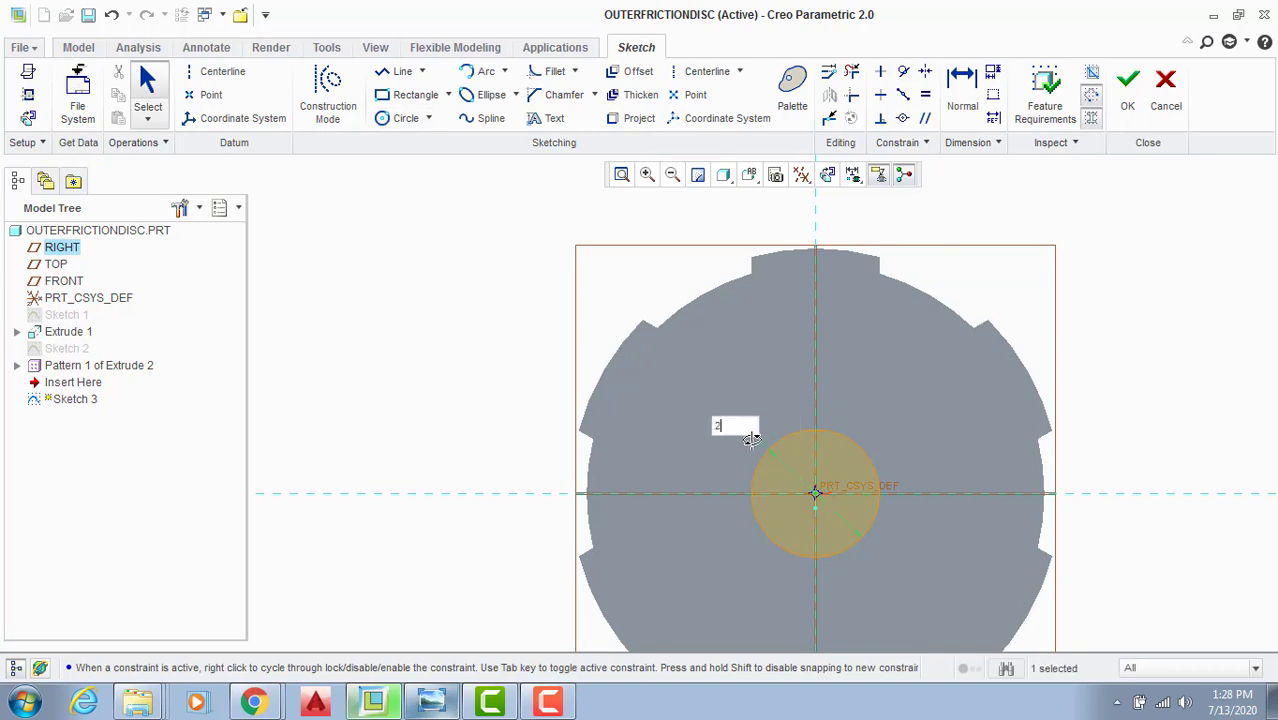
pyautogui.write('88')
pyautogui.press('Return')
pyautogui.scroll(2, 673, 228)
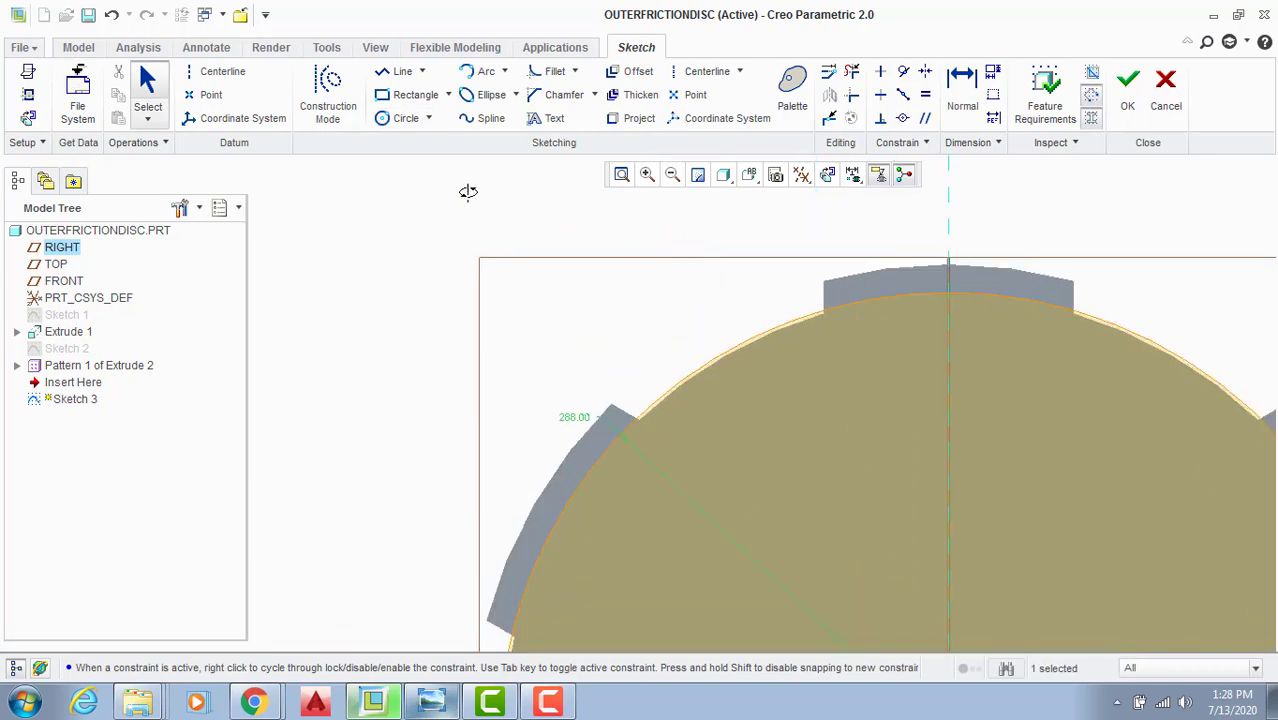
# Step: Draw two angled construction centerlines through the disc's centre, crossing the gap between the top tab and the upper-left tab
pyautogui.scroll(3, 682, 63)
pyautogui.scroll(3, 727, 278)
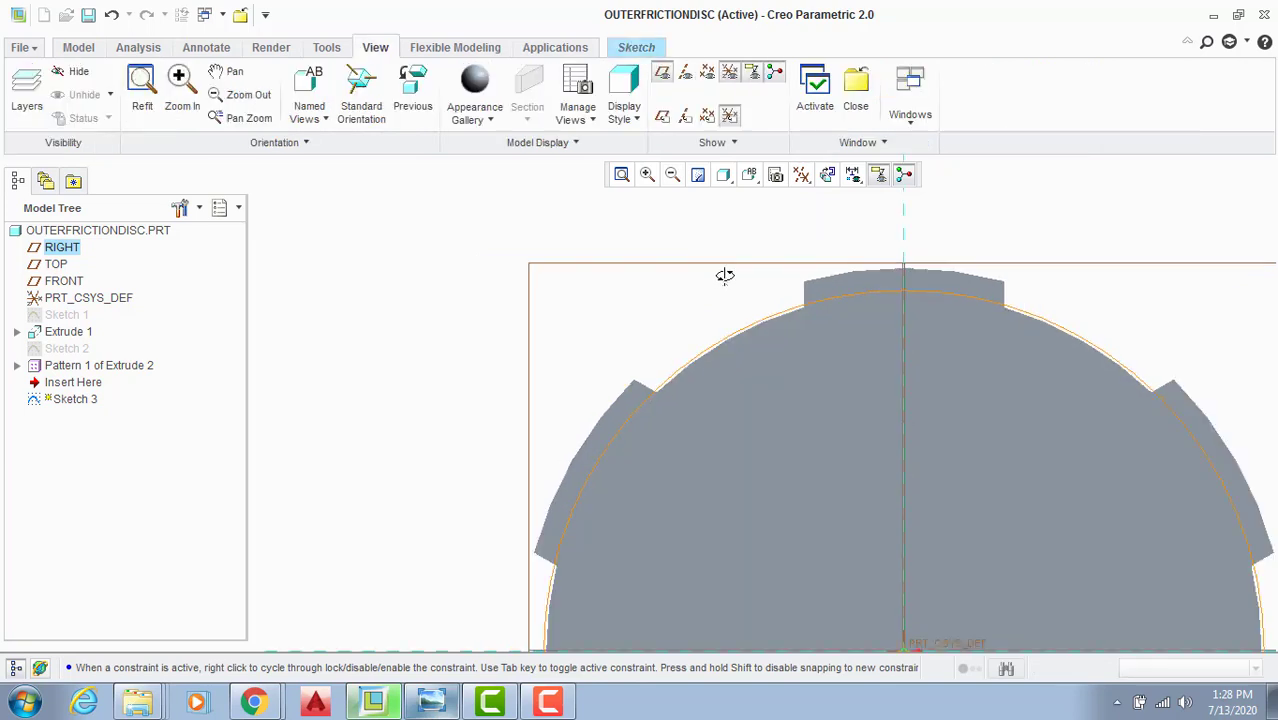
pyautogui.click(840, 519)
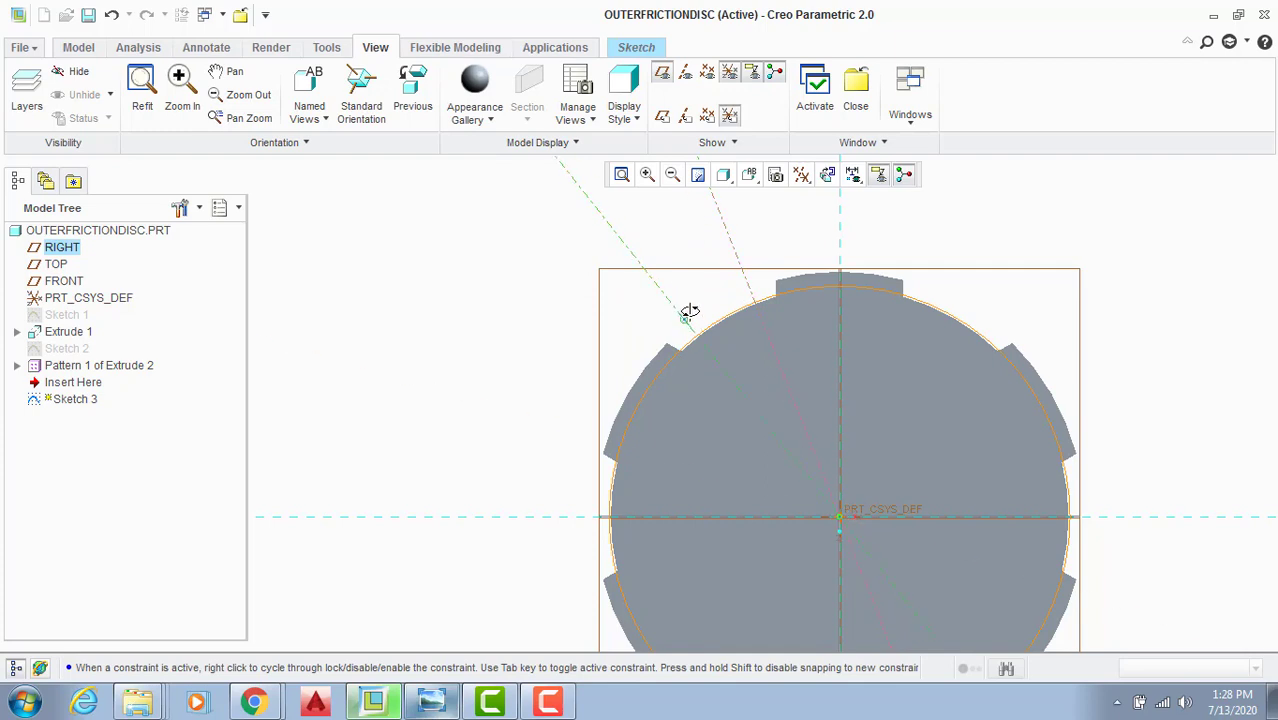
pyautogui.click(689, 312)
pyautogui.click(636, 47)
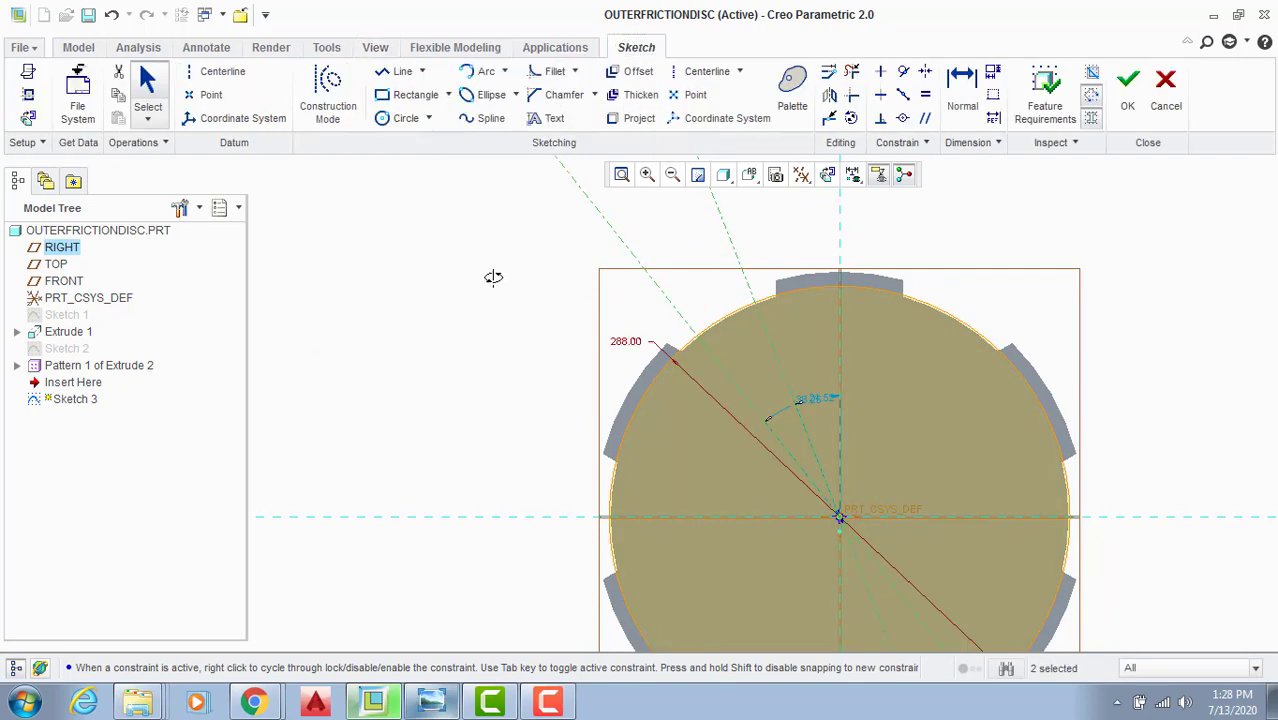
pyautogui.scroll(3, 760, 291)
pyautogui.scroll(-2, 742, 333)
pyautogui.scroll(1, 765, 388)
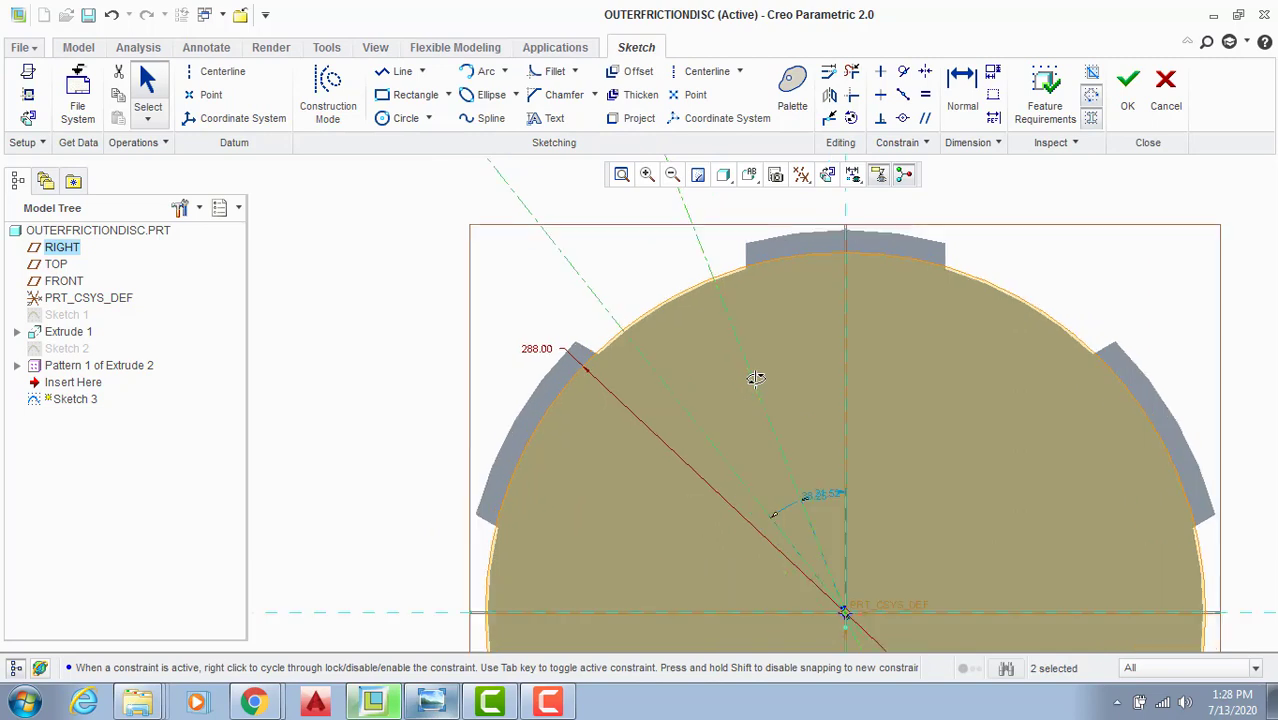
# Step: Project the disc's outer edge between the top tab and the upper-left tab into the sketch
pyautogui.scroll(-1, 756, 377)
pyautogui.scroll(5, 757, 271)
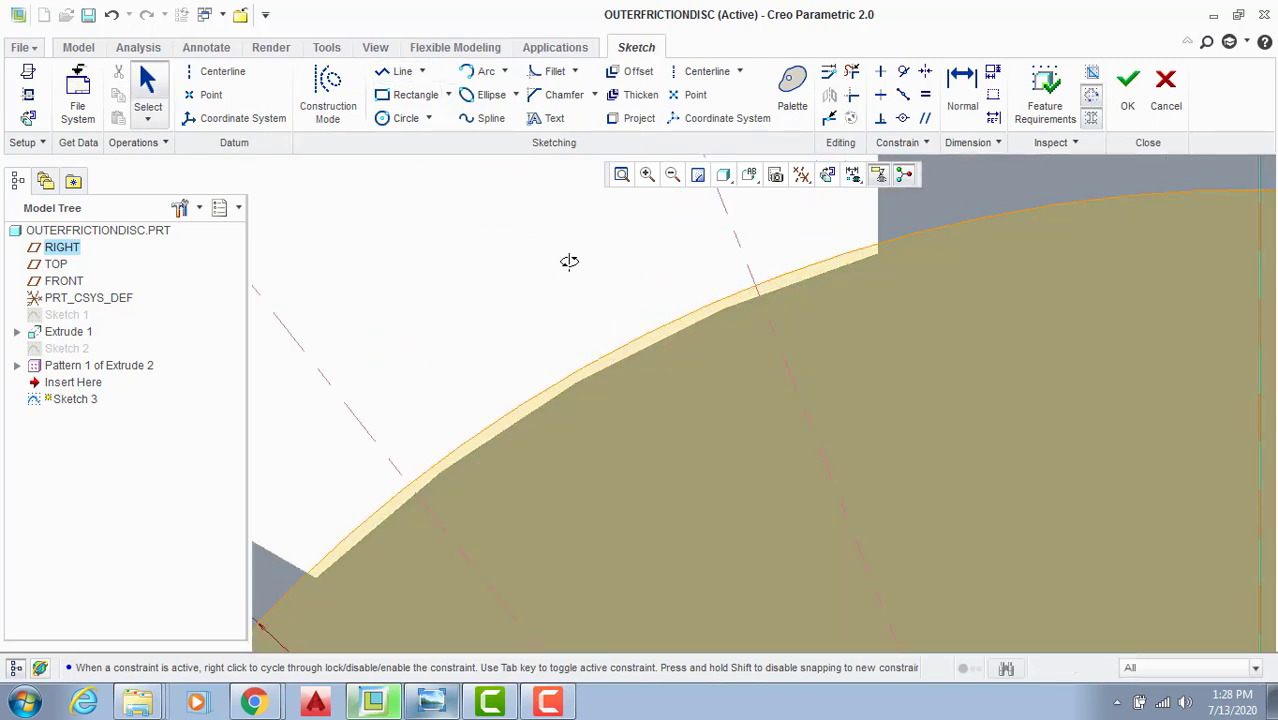
pyautogui.rightClick(569, 261)
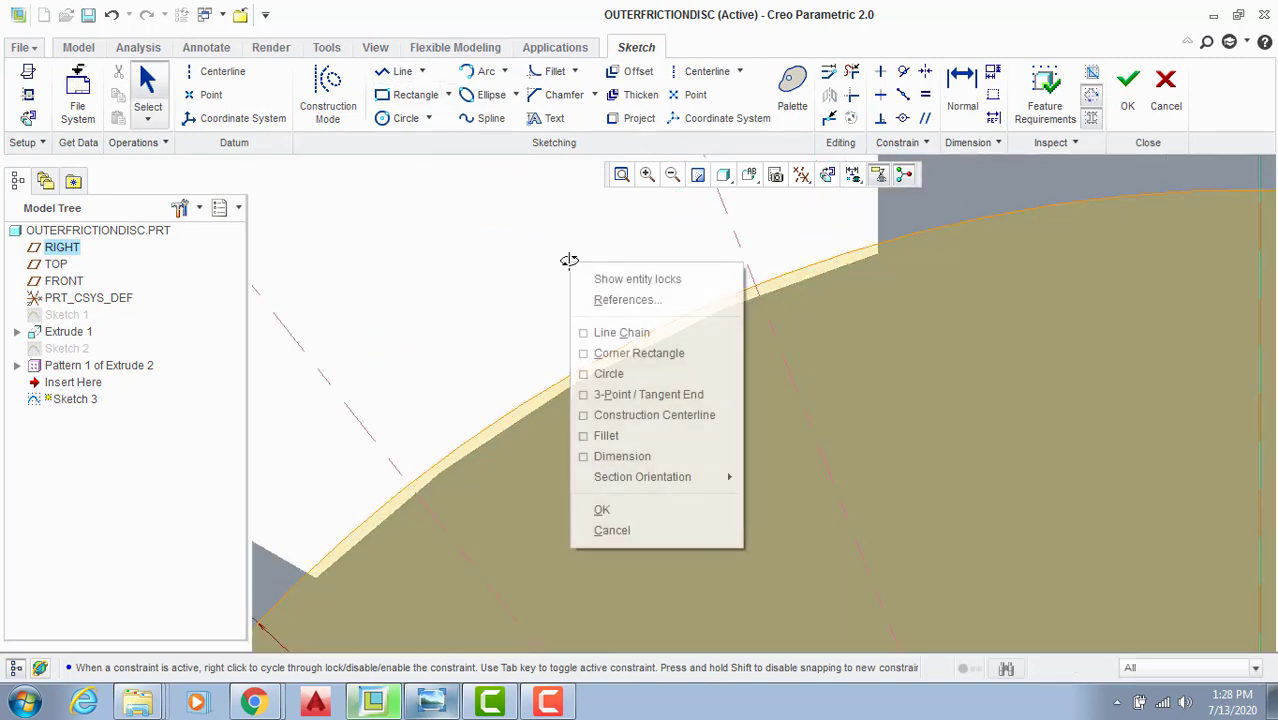
pyautogui.click(590, 297)
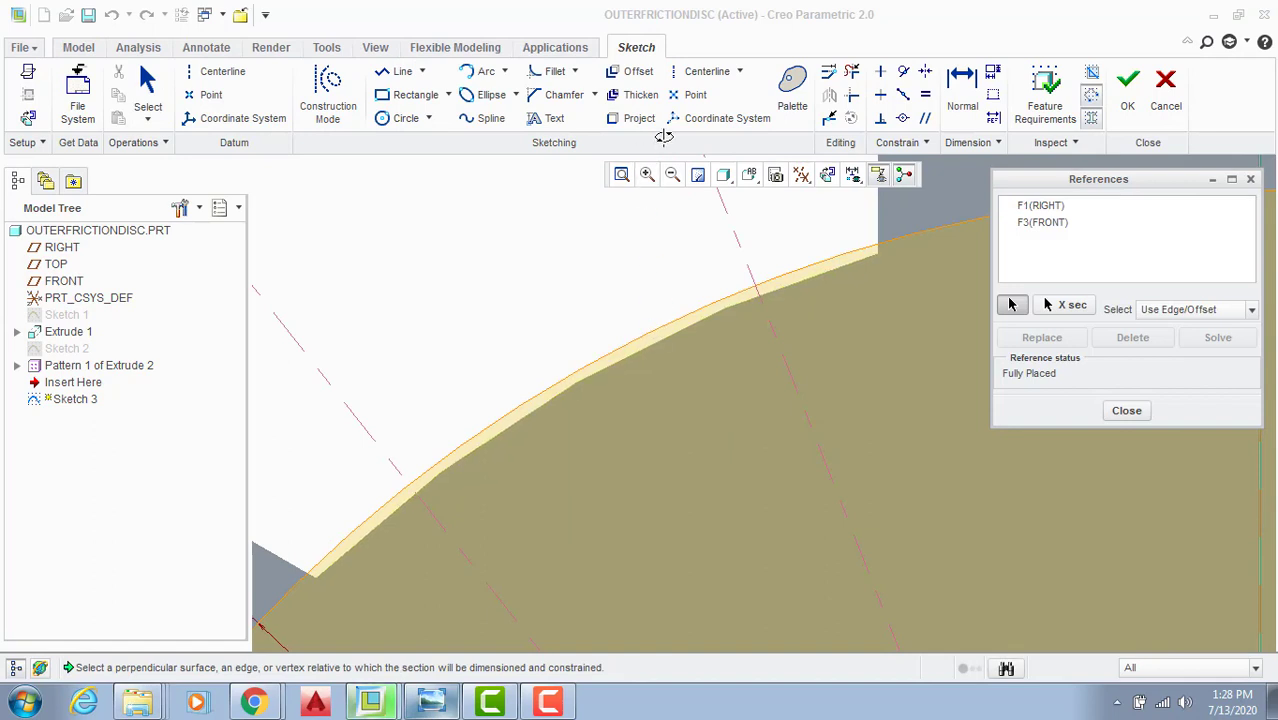
pyautogui.click(636, 118)
pyautogui.click(692, 323)
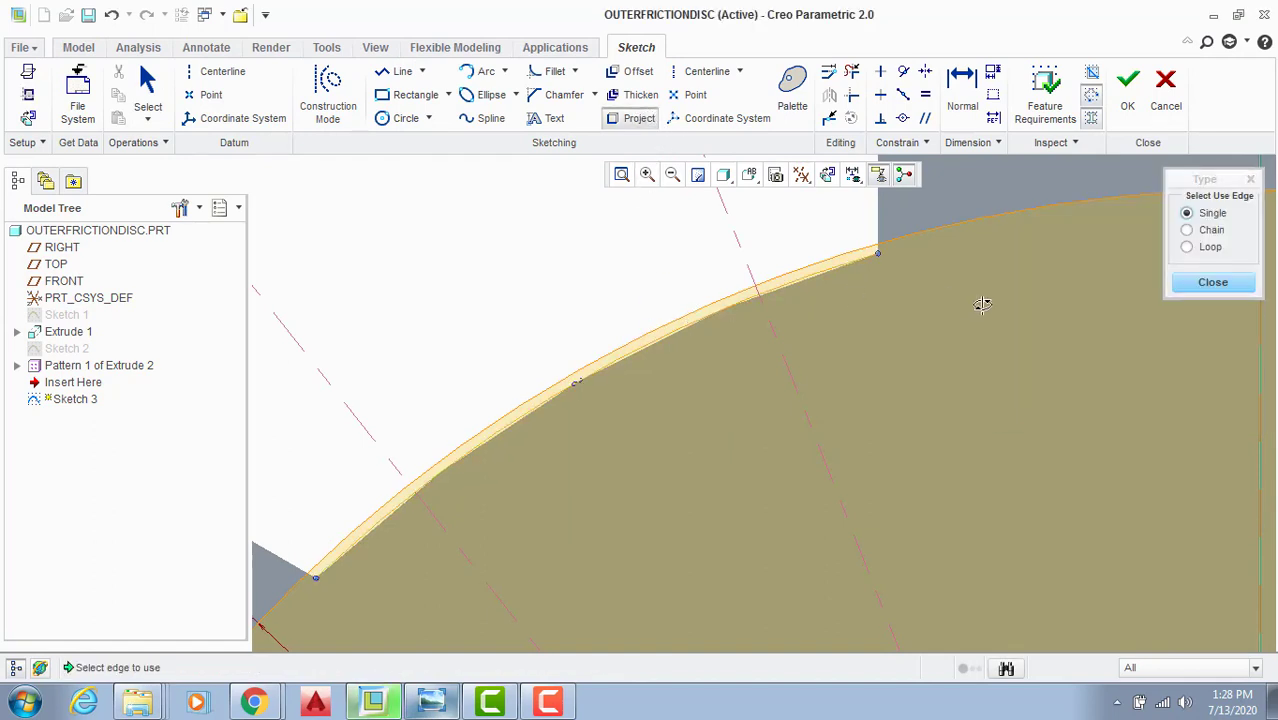
pyautogui.click(1195, 284)
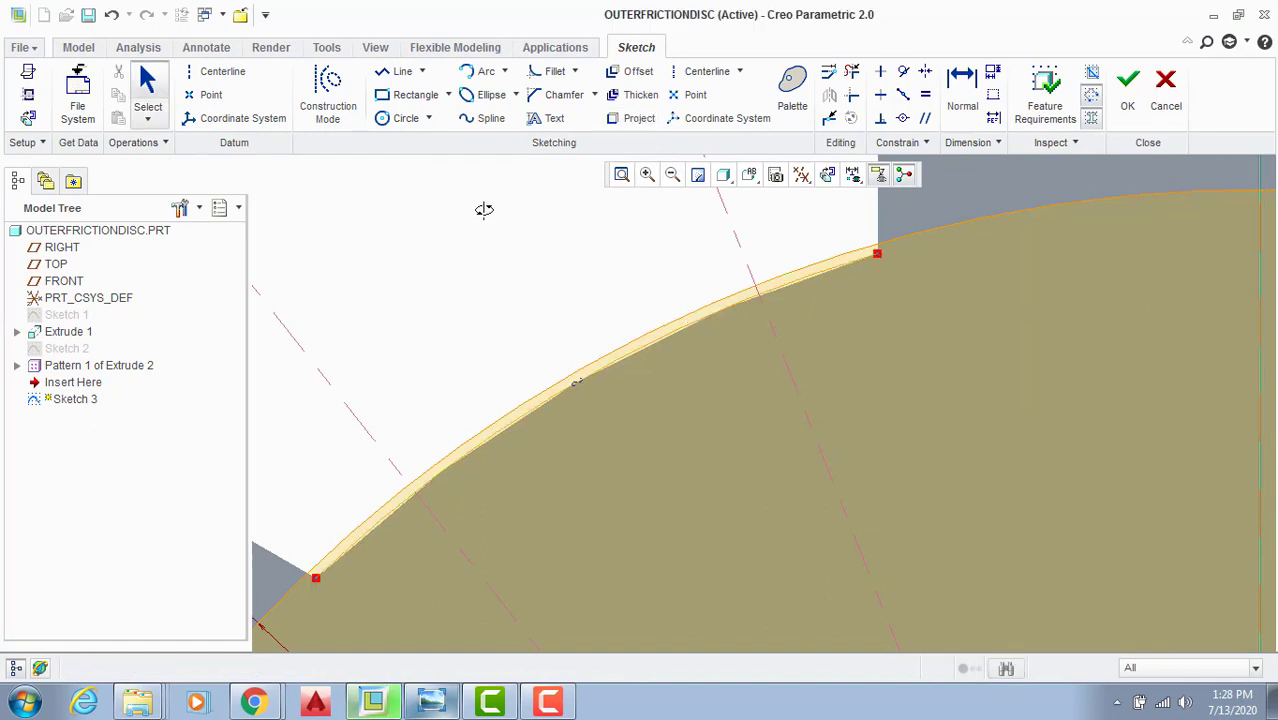
# Step: Draw a short line along the centerline nearer the top tab, from the 288 mm circle to the projected edge
pyautogui.click(376, 72)
pyautogui.scroll(2, 700, 265)
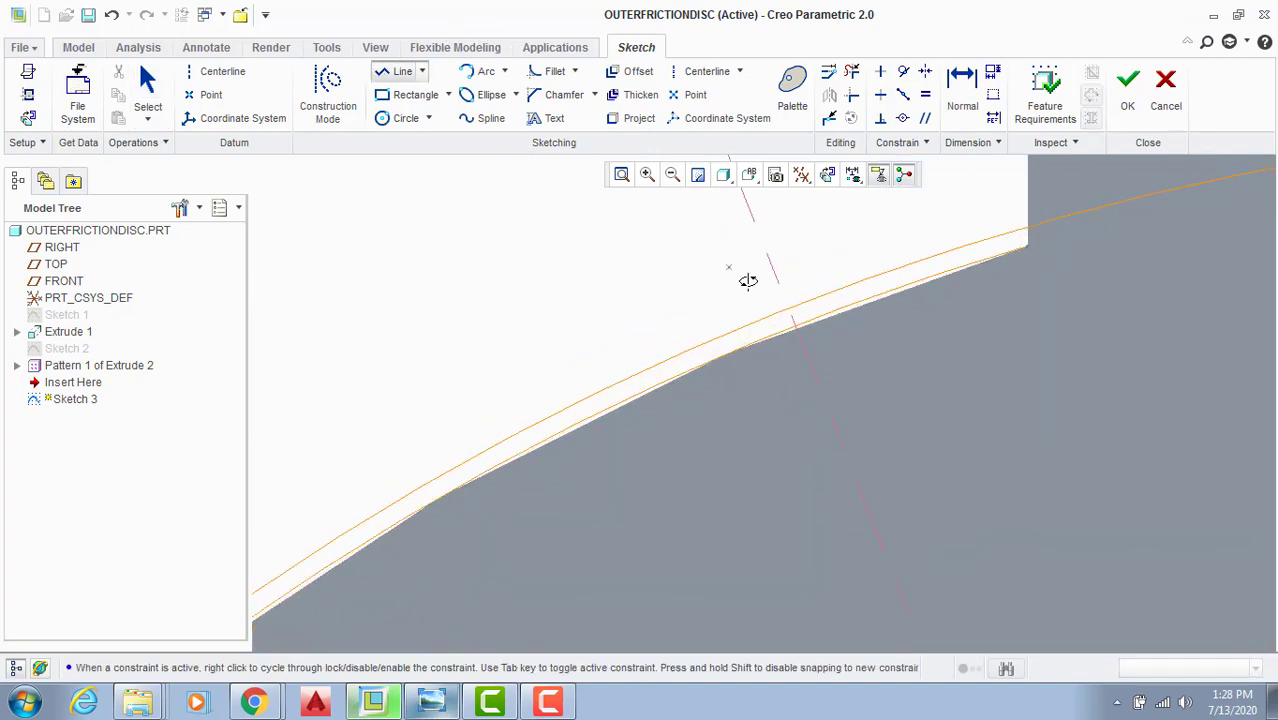
pyautogui.click(790, 306)
pyautogui.click(794, 326)
pyautogui.middleClick(682, 299)
pyautogui.middleClick(682, 297)
pyautogui.scroll(-2, 682, 296)
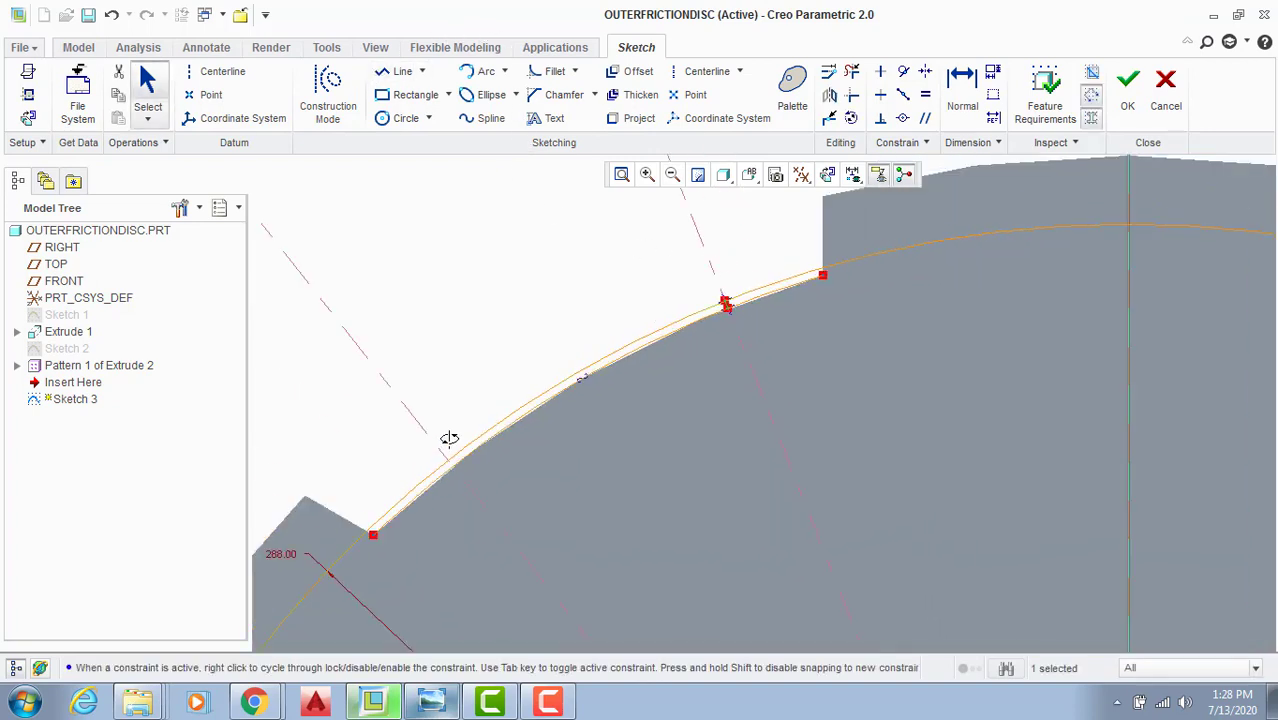
# Step: Draw a matching short line along the centerline nearer the upper-left tab, between the 288 mm circle and the projected edge
pyautogui.click(402, 71)
pyautogui.scroll(2, 417, 491)
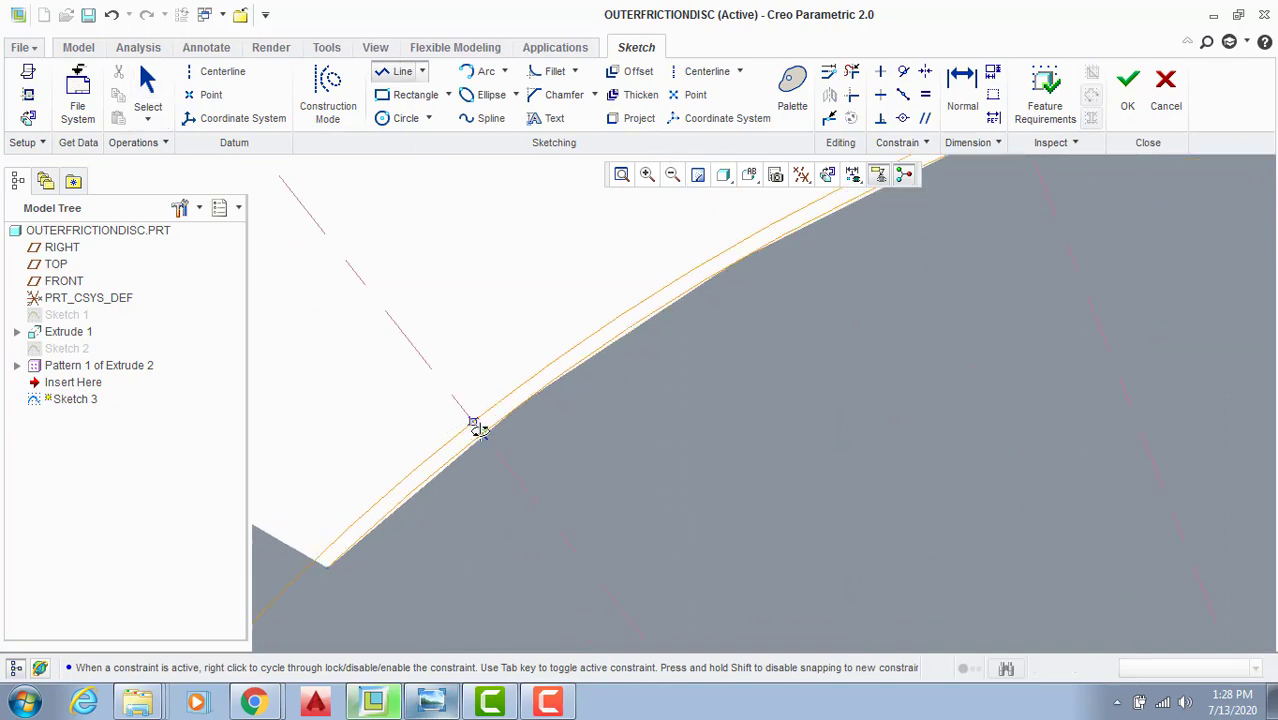
pyautogui.click(482, 432)
pyautogui.middleClick(502, 348)
pyautogui.middleClick(502, 348)
pyautogui.scroll(-3, 539, 313)
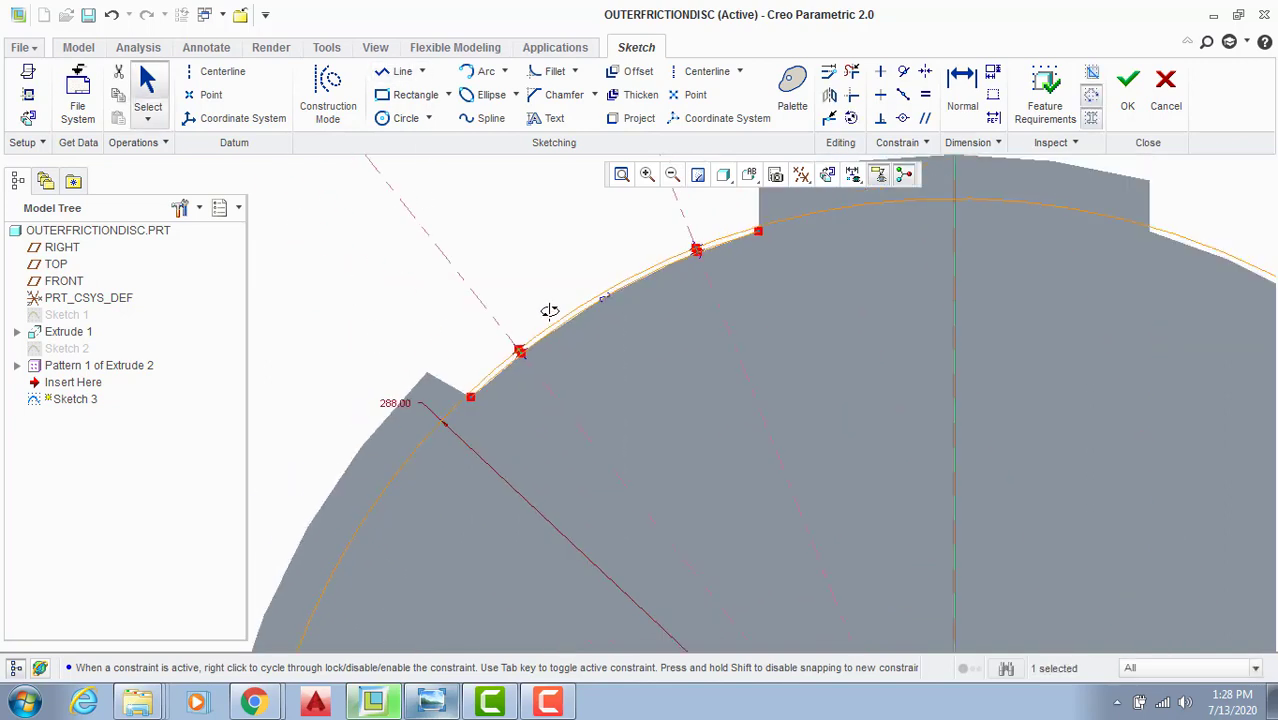
# Step: Check sheet c2 and dimension the centerline nearer the top tab 16 mm from that tab's base corner
pyautogui.click(433, 702)
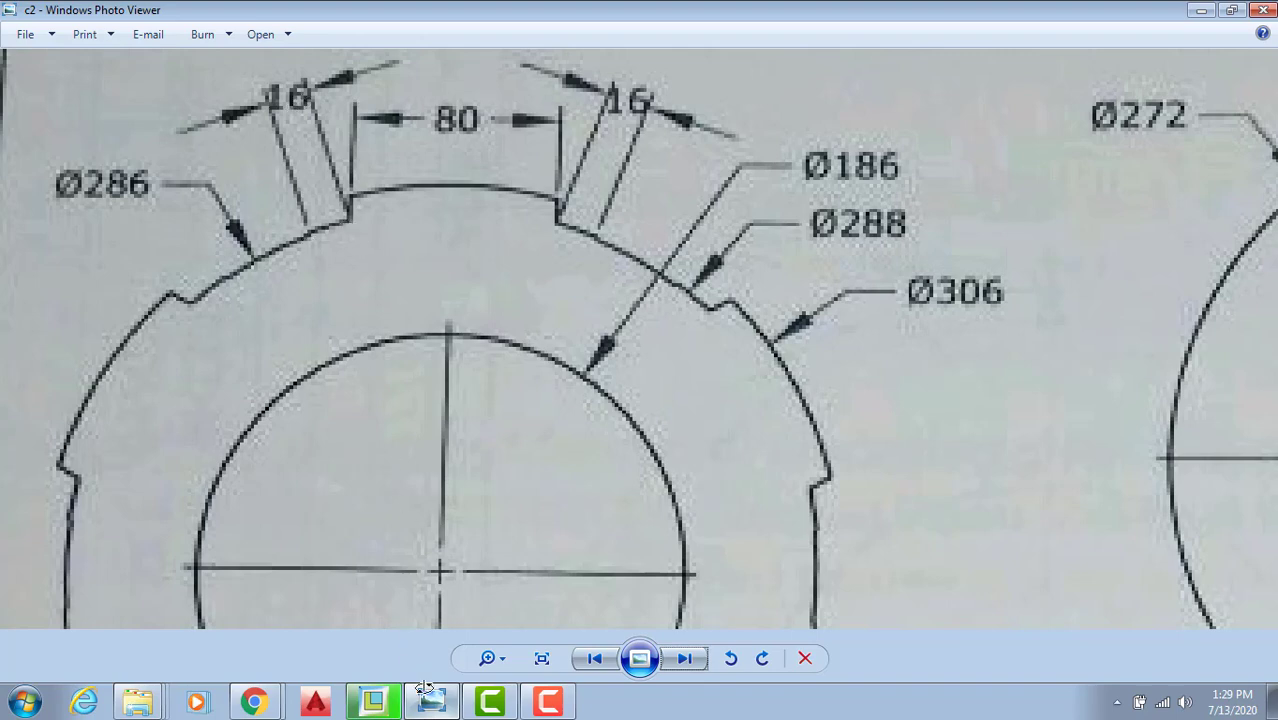
pyautogui.hotkey('alt', 'Tab')
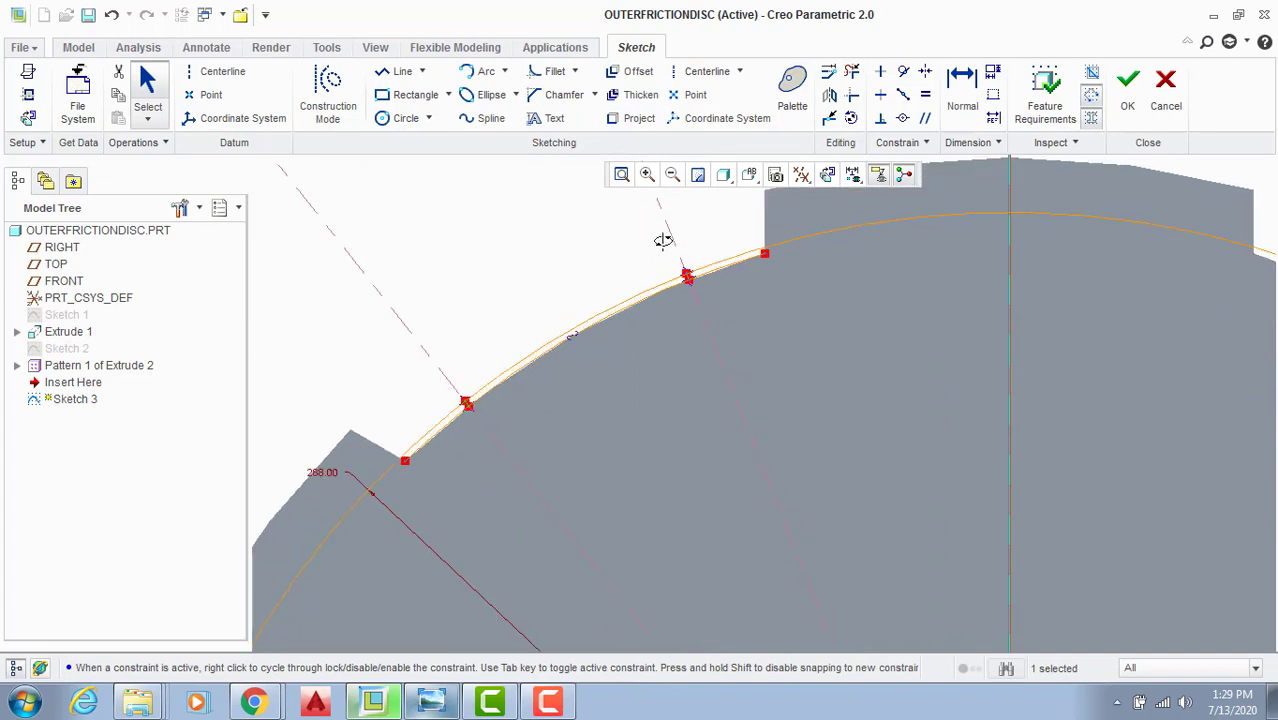
pyautogui.scroll(-2, 663, 241)
pyautogui.click(961, 92)
pyautogui.scroll(-3, 905, 192)
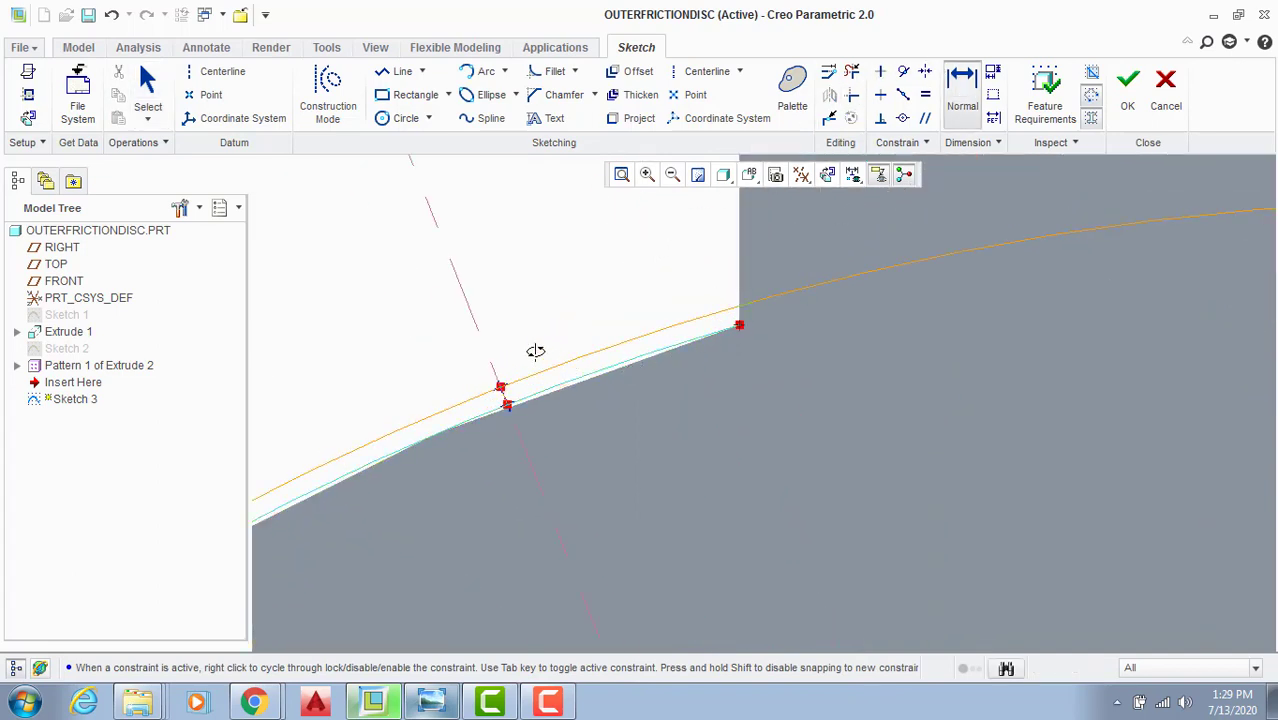
pyautogui.click(471, 312)
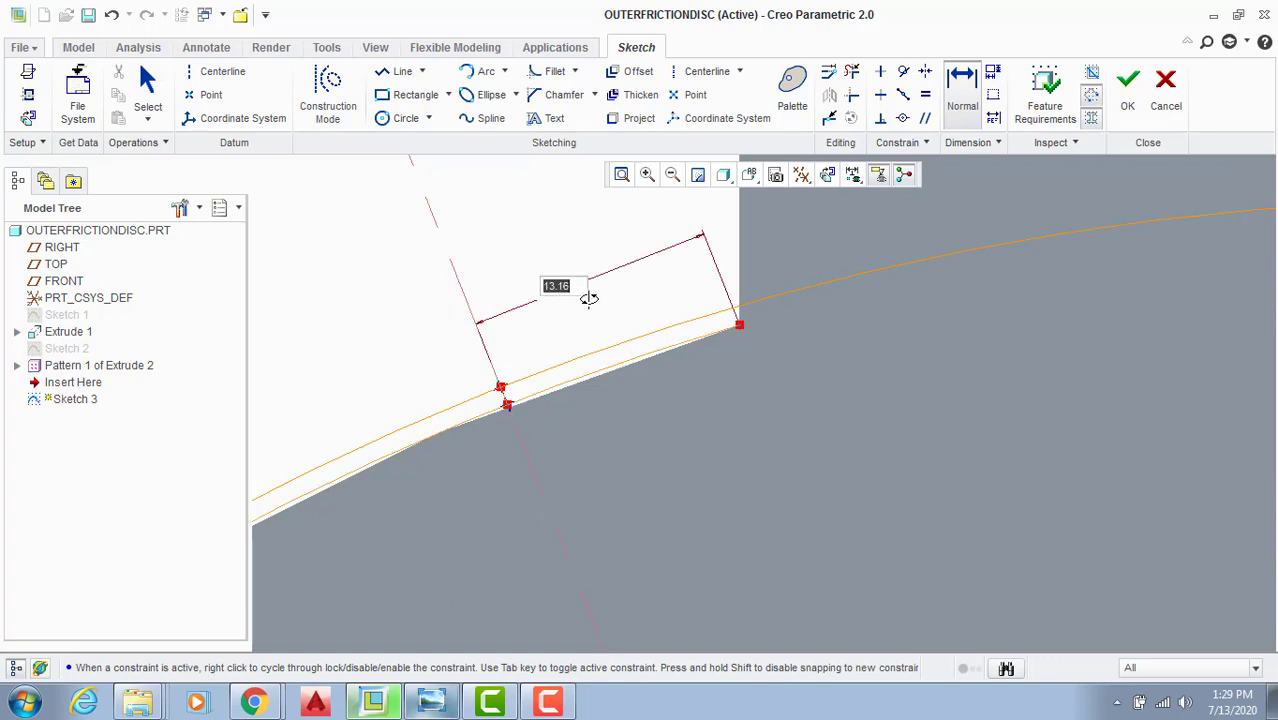
pyautogui.write('16')
pyautogui.press('Return')
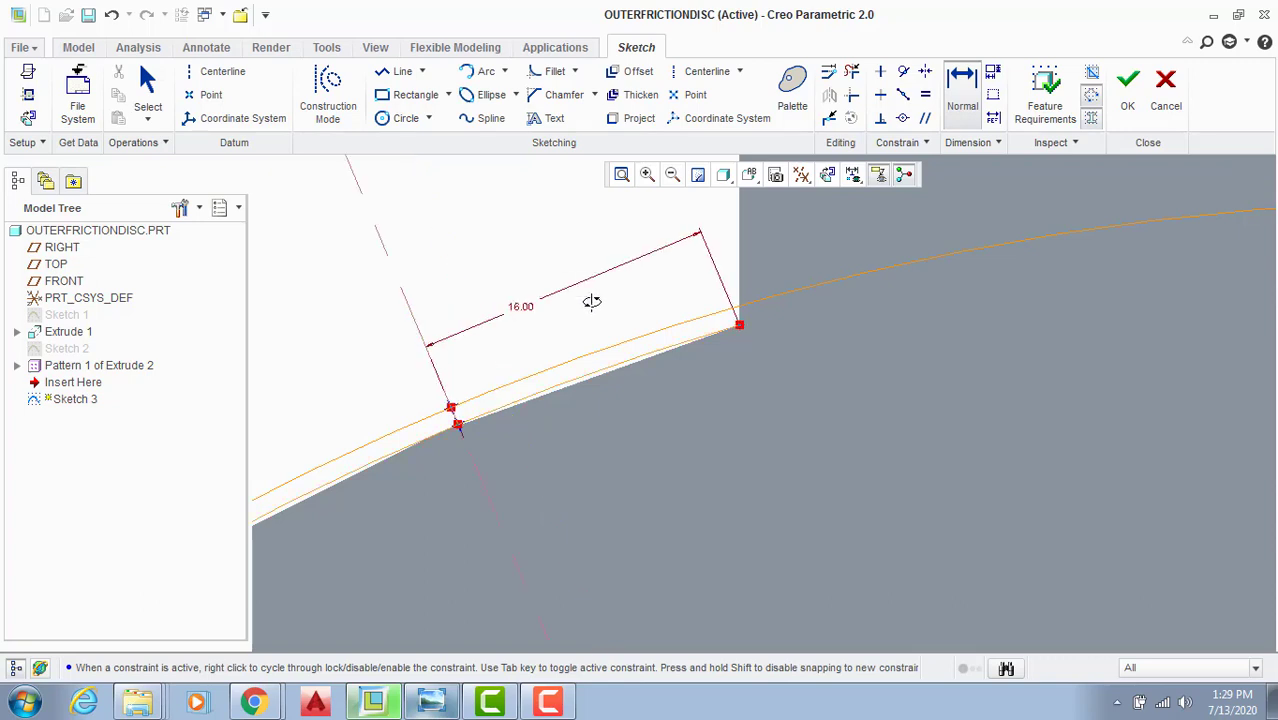
pyautogui.middleClick(540, 234)
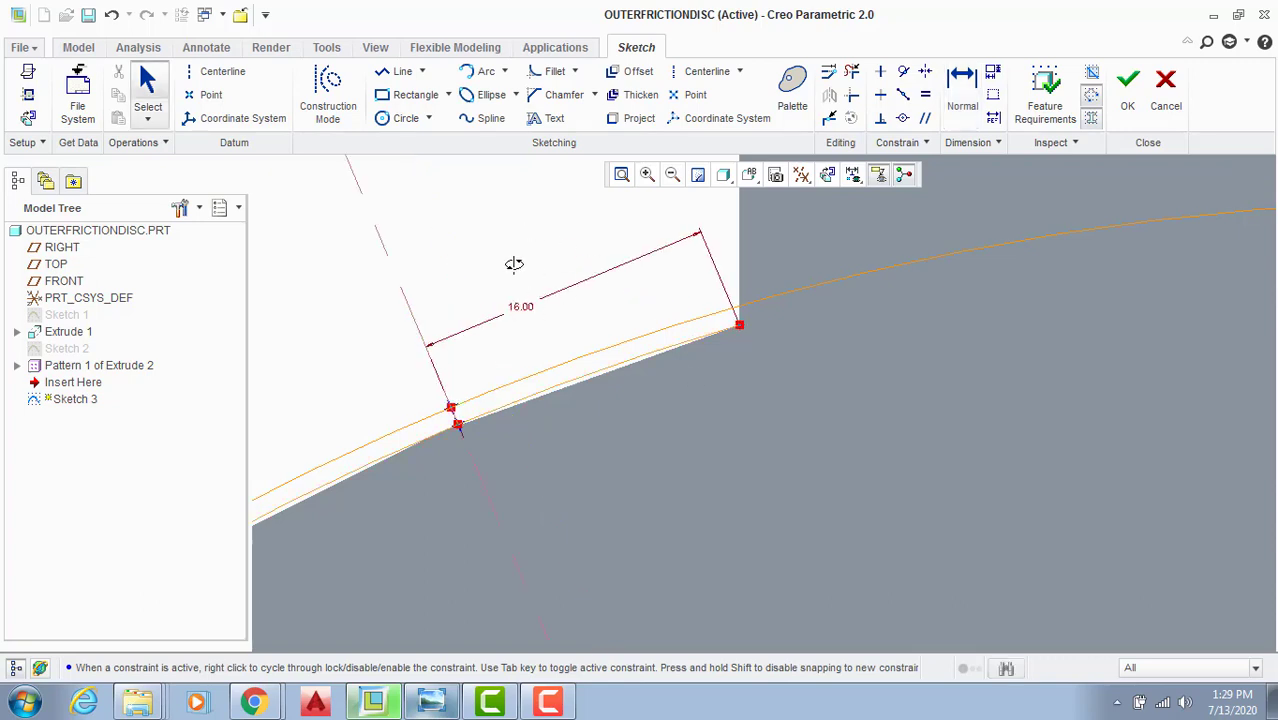
# Step: Add the disc's outer cylindrical surface as a sketch reference
pyautogui.rightClick(498, 236)
pyautogui.click(545, 277)
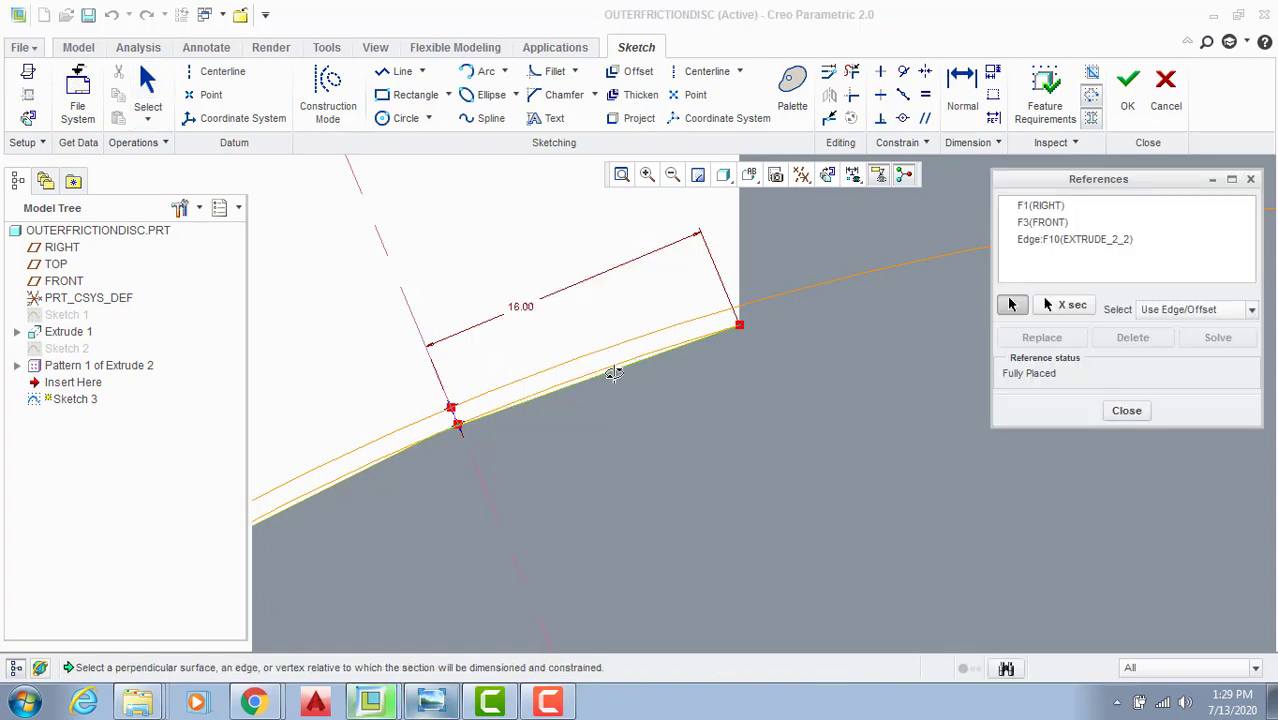
pyautogui.click(695, 374)
pyautogui.click(1120, 409)
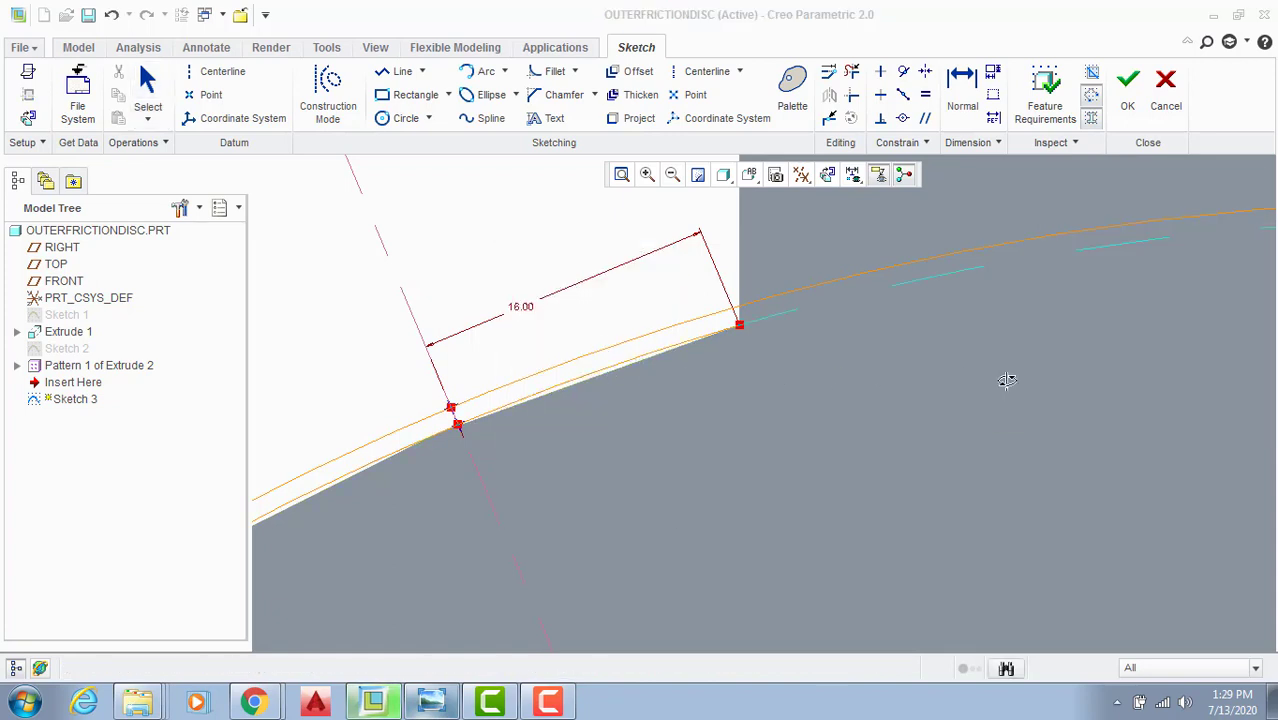
pyautogui.scroll(-2, 541, 236)
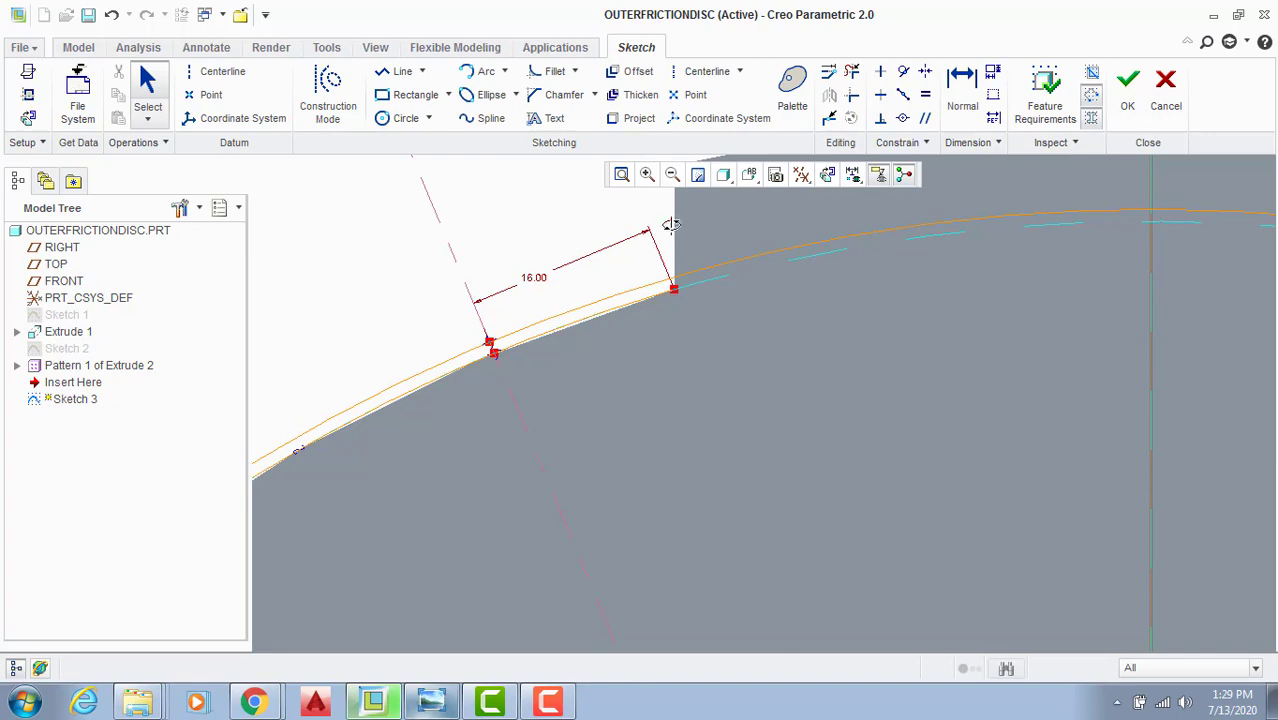
# Step: Add the side faces of the top and upper-left tabs that border the gap as sketch references
pyautogui.rightClick(636, 199)
pyautogui.click(676, 237)
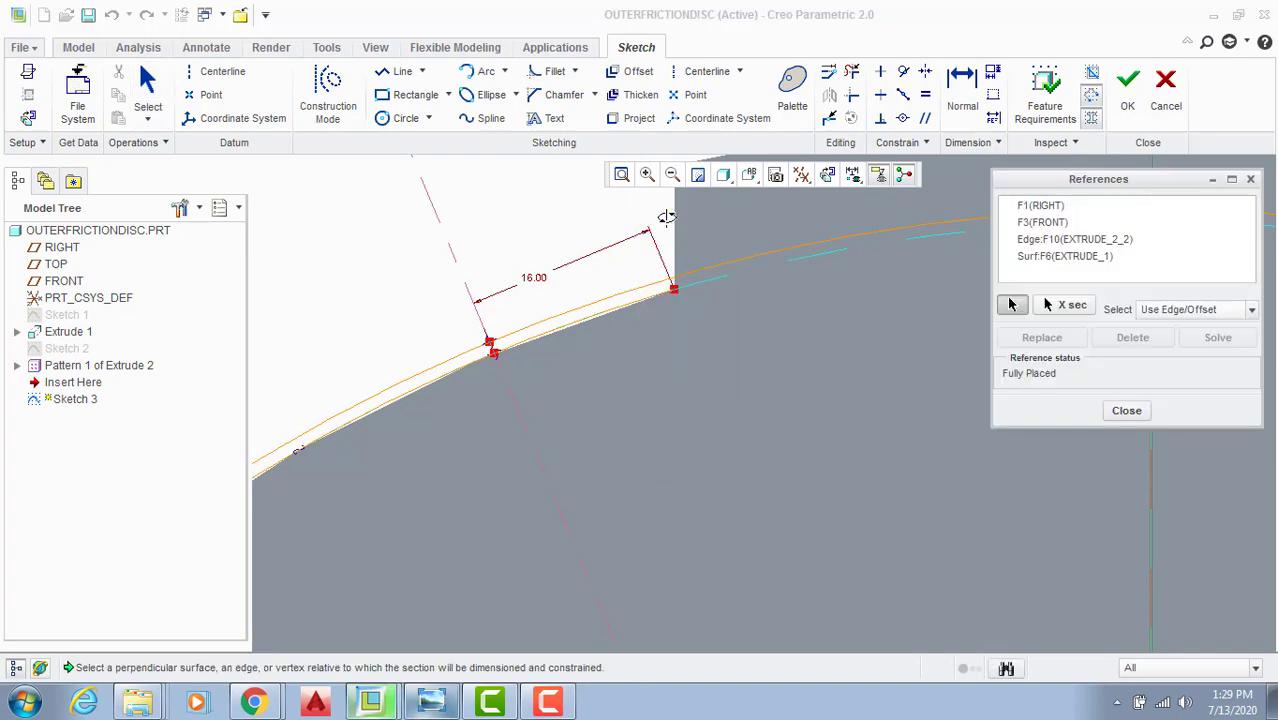
pyautogui.click(672, 211)
pyautogui.scroll(-3, 605, 251)
pyautogui.scroll(5, 465, 311)
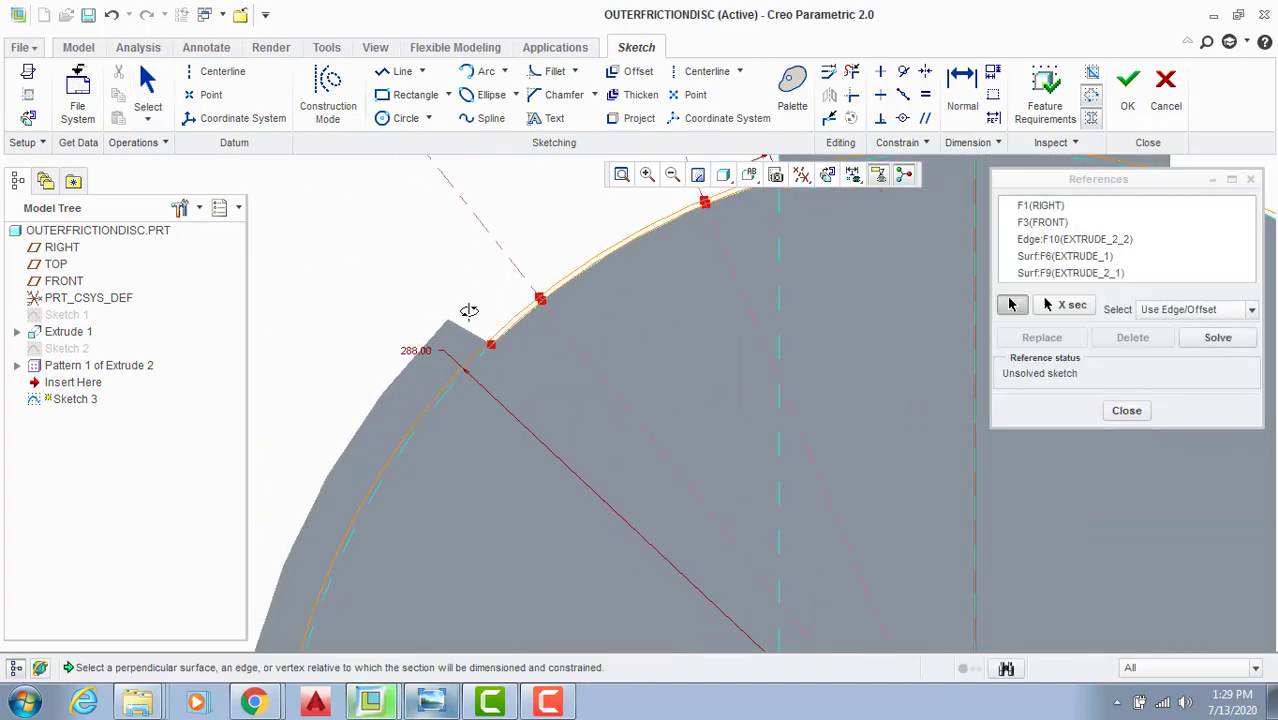
pyautogui.click(484, 346)
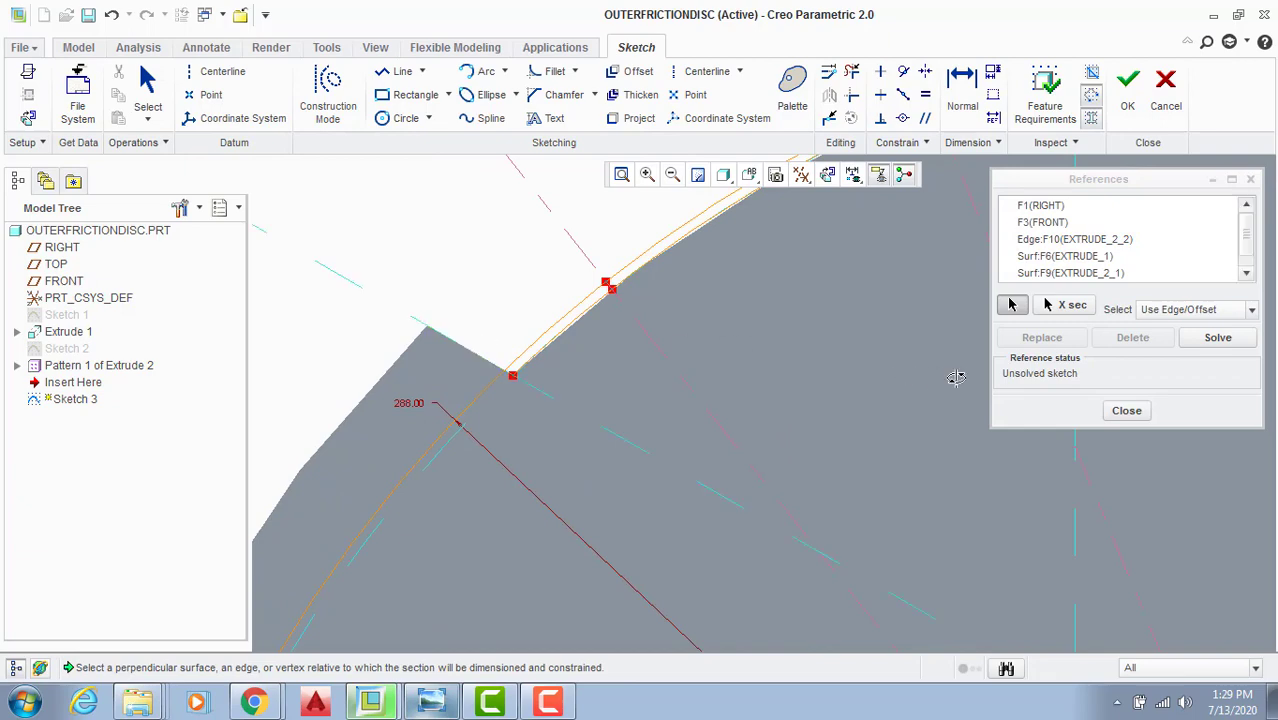
pyautogui.click(1112, 406)
# Step: Dimension the centerline nearer the upper-left tab 16 mm from that tab's base corner
pyautogui.scroll(-3, 1100, 408)
pyautogui.scroll(2, 1114, 414)
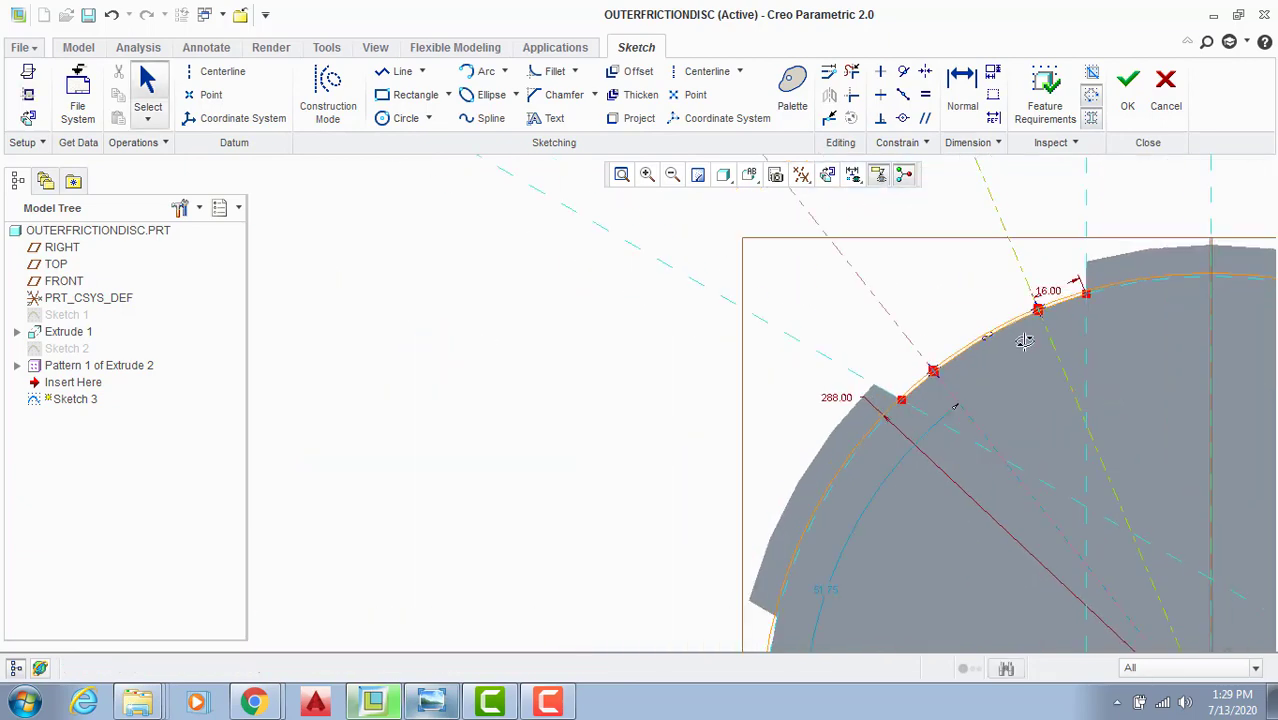
pyautogui.scroll(2, 1021, 340)
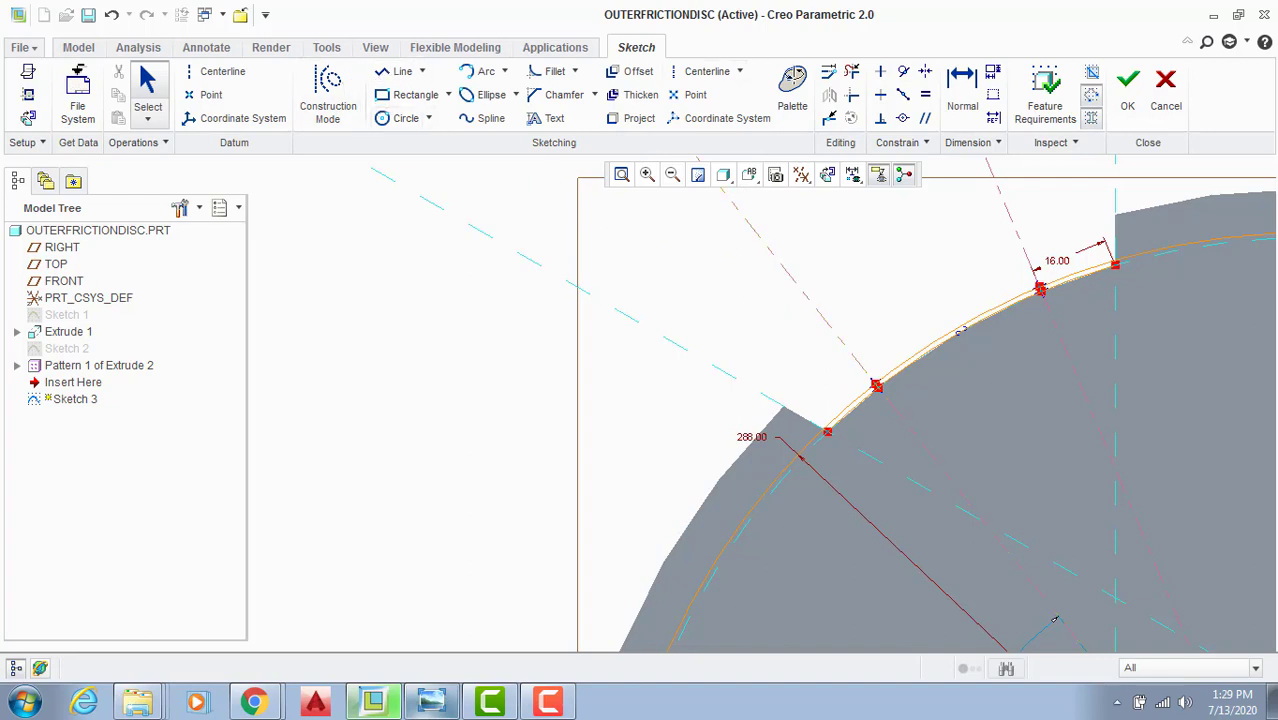
pyautogui.click(962, 92)
pyautogui.scroll(3, 880, 378)
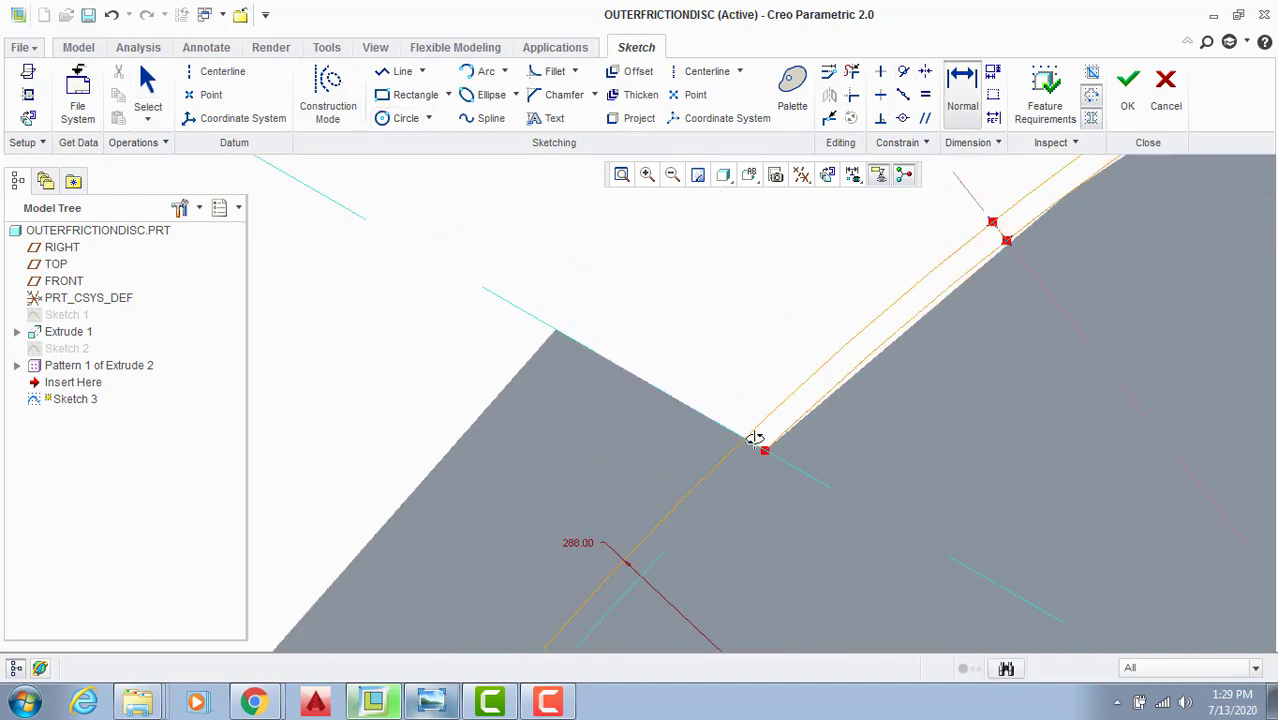
pyautogui.click(972, 196)
pyautogui.middleClick(779, 291)
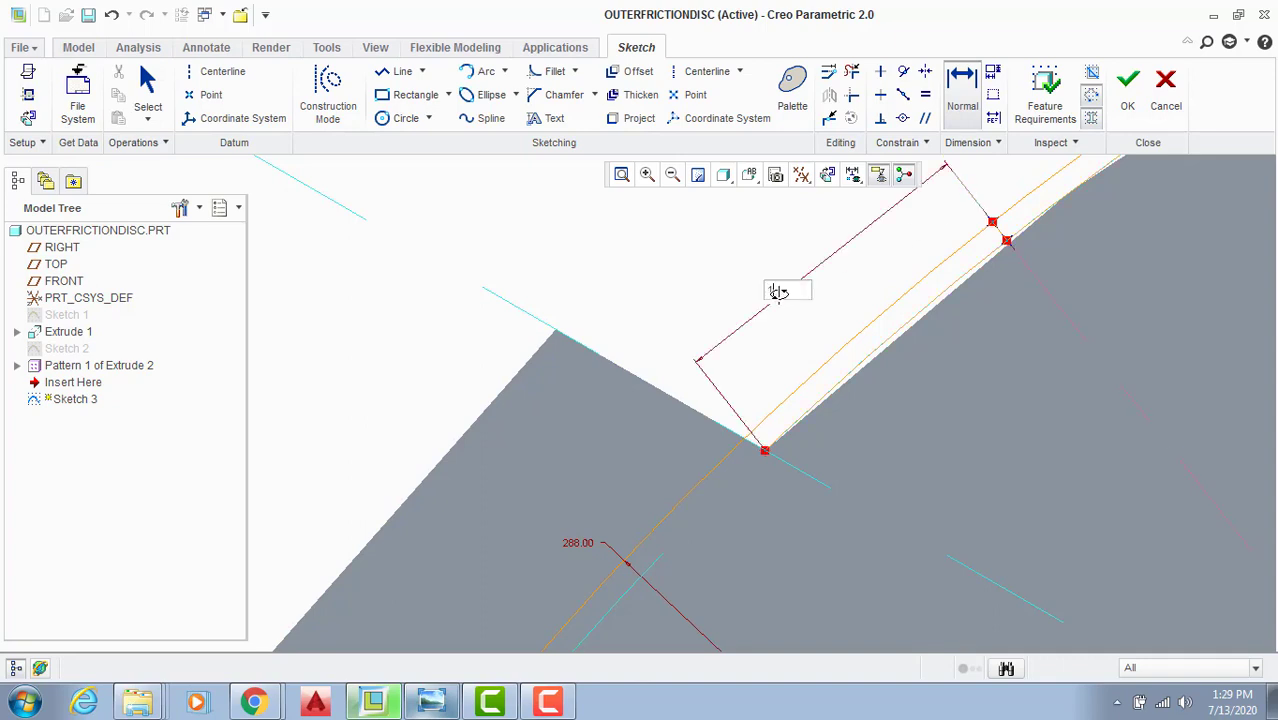
pyautogui.write('16')
pyautogui.press('Return')
pyautogui.scroll(-3, 823, 349)
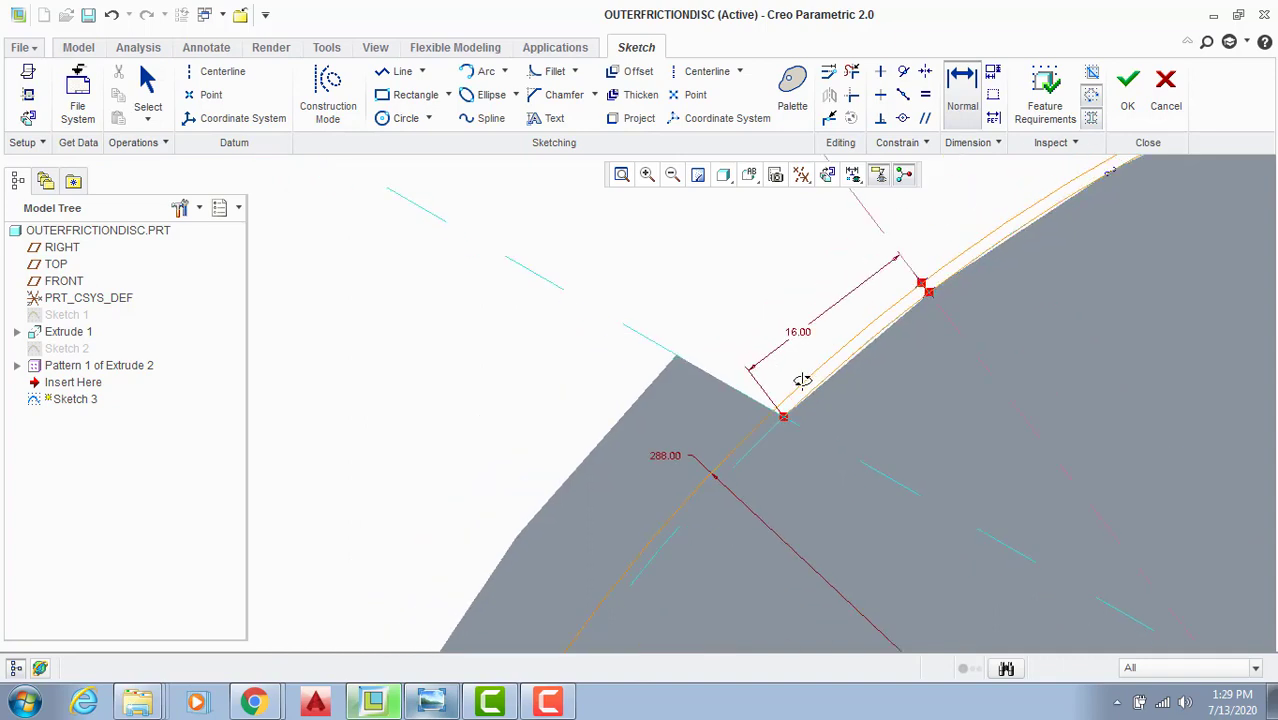
pyautogui.click(270, 705)
pyautogui.click(256, 620)
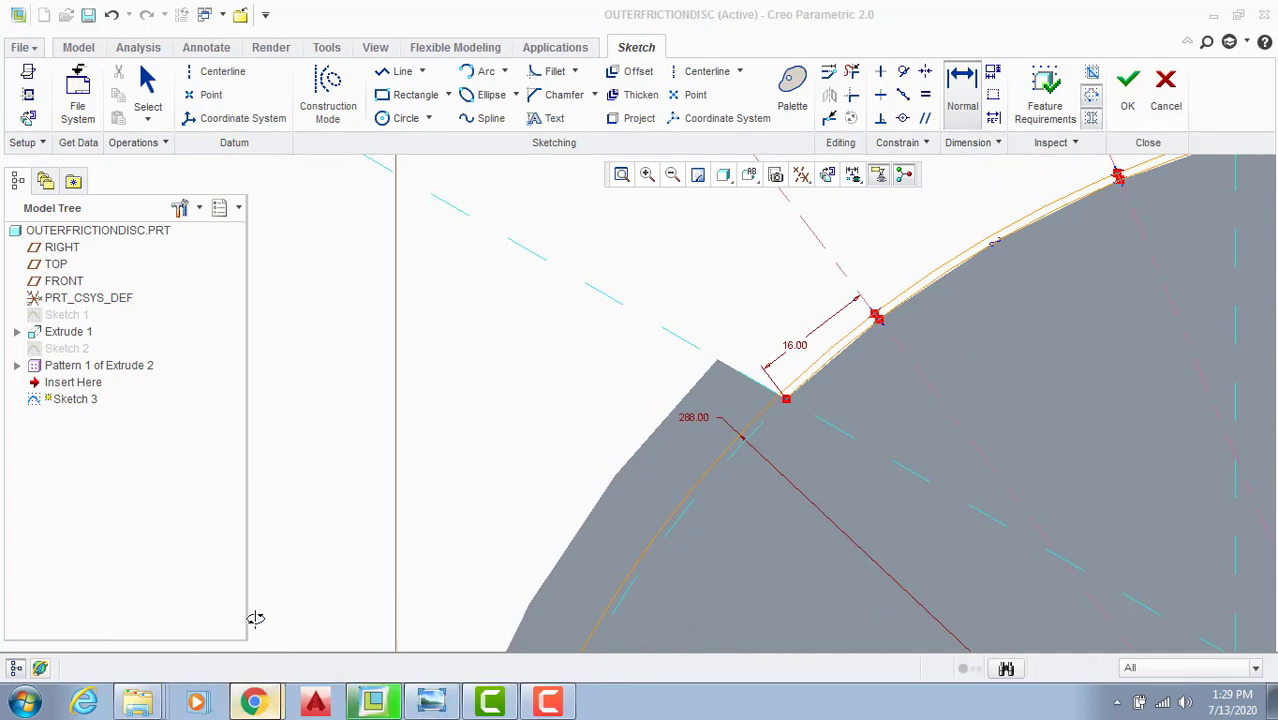
pyautogui.click(825, 443)
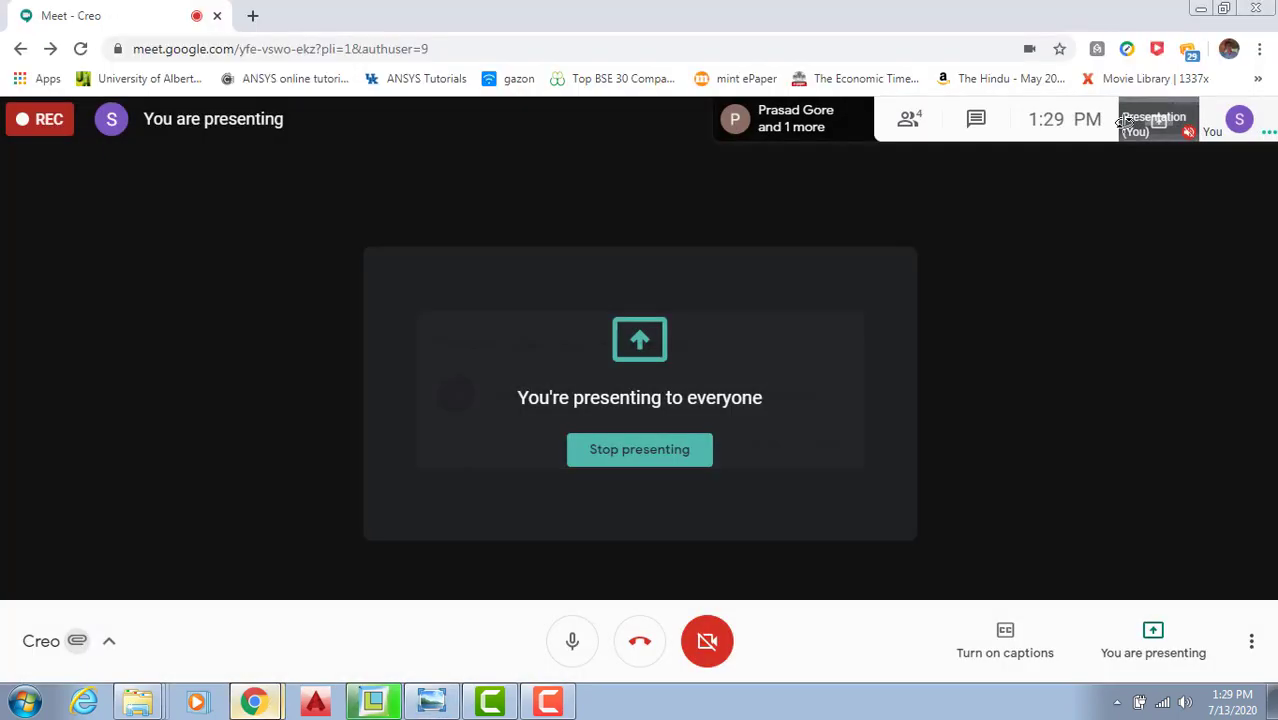
pyautogui.hotkey('alt', 'Tab')
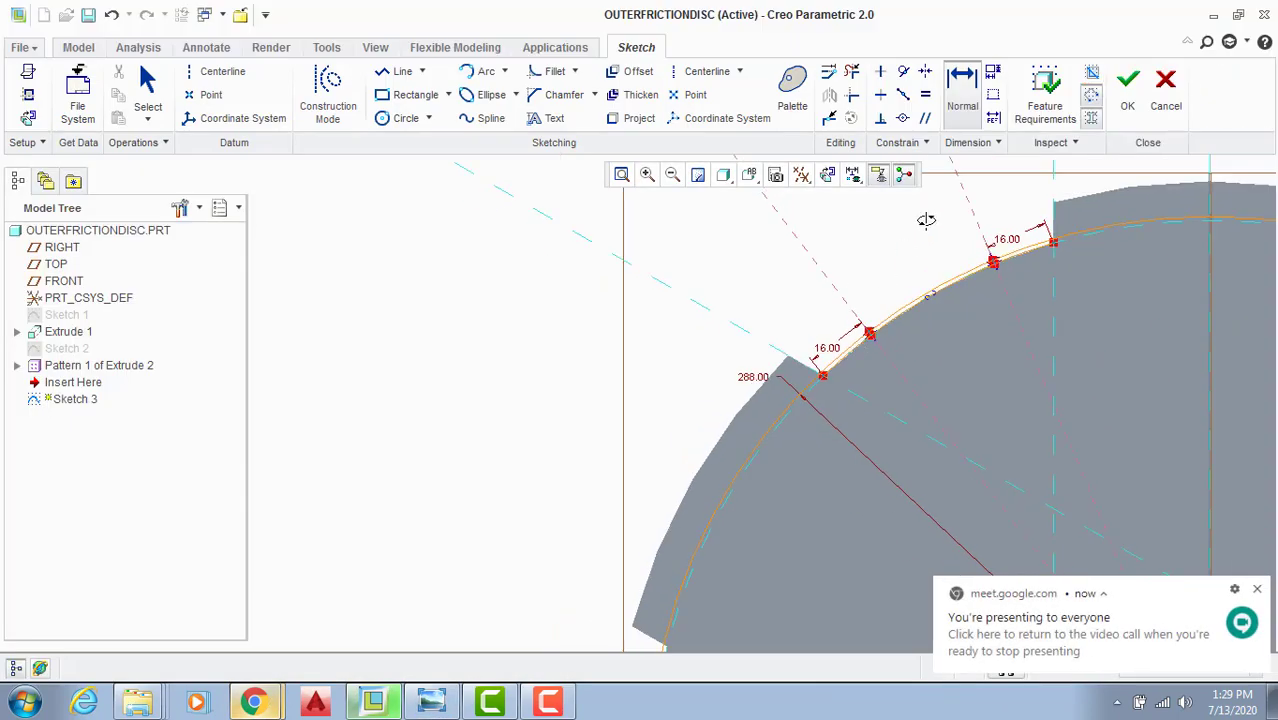
# Step: Trim the 288 mm circle and projected edge between the two centerlines, and the circle inside the adjoining tabs, leaving both 16 mm strips
pyautogui.click(852, 71)
pyautogui.scroll(4, 838, 418)
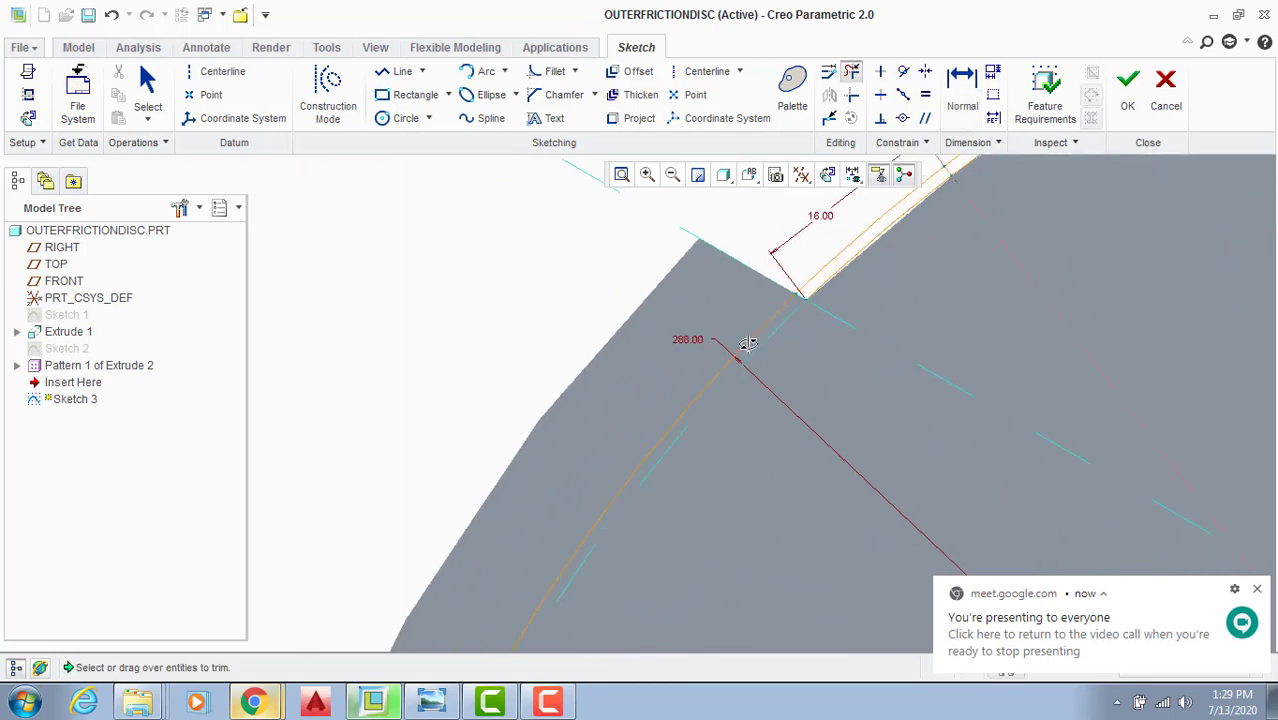
pyautogui.scroll(-3, 812, 327)
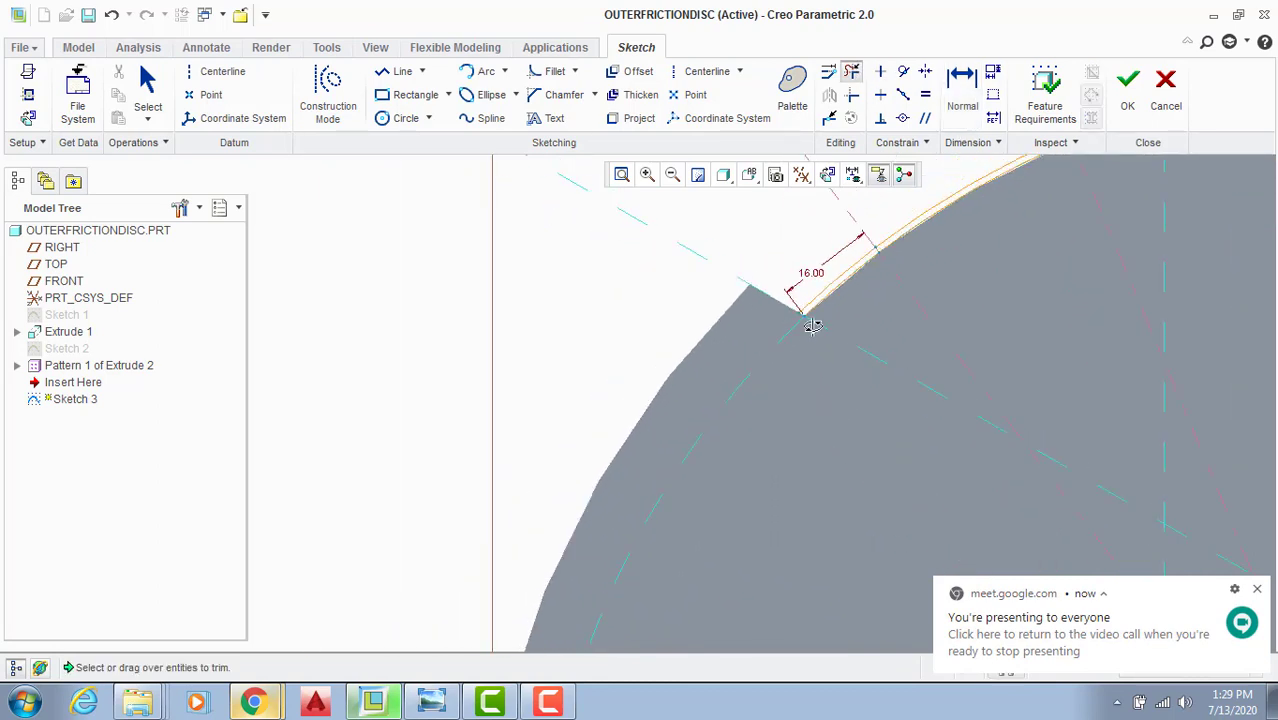
pyautogui.scroll(3, 889, 225)
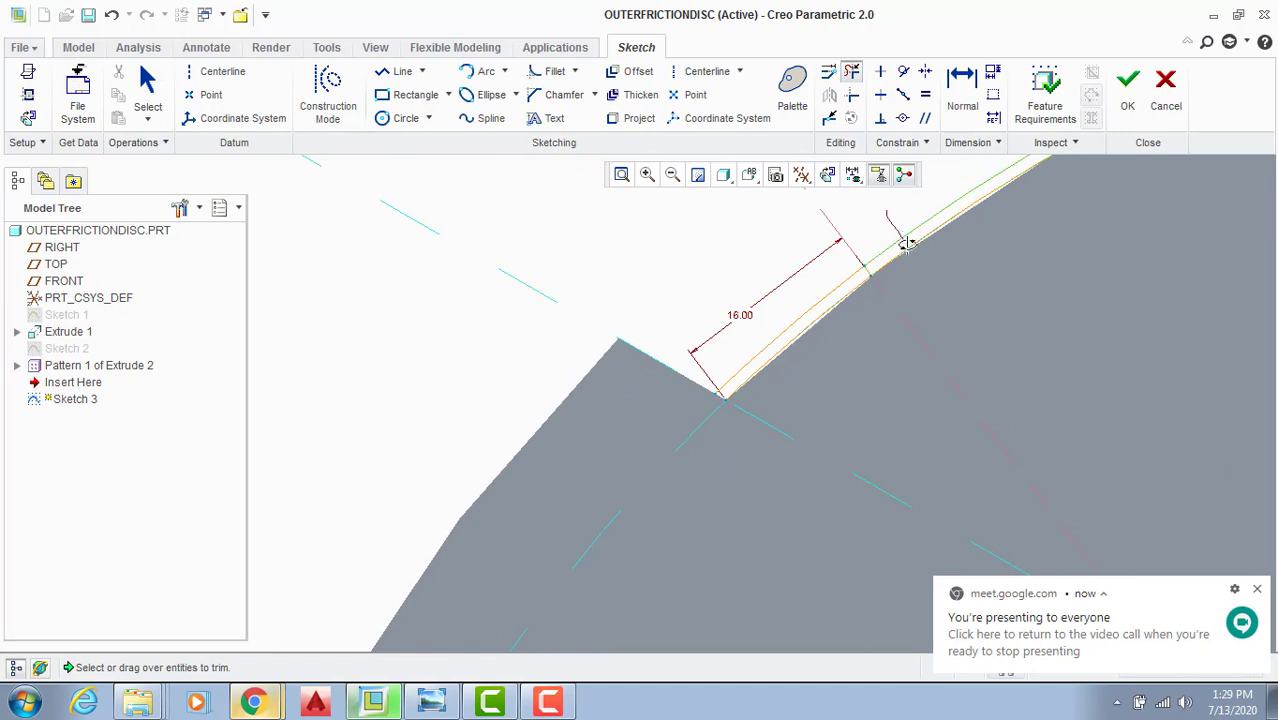
pyautogui.moveTo(907, 237); pyautogui.dragTo(932, 280)
pyautogui.scroll(-5, 932, 280)
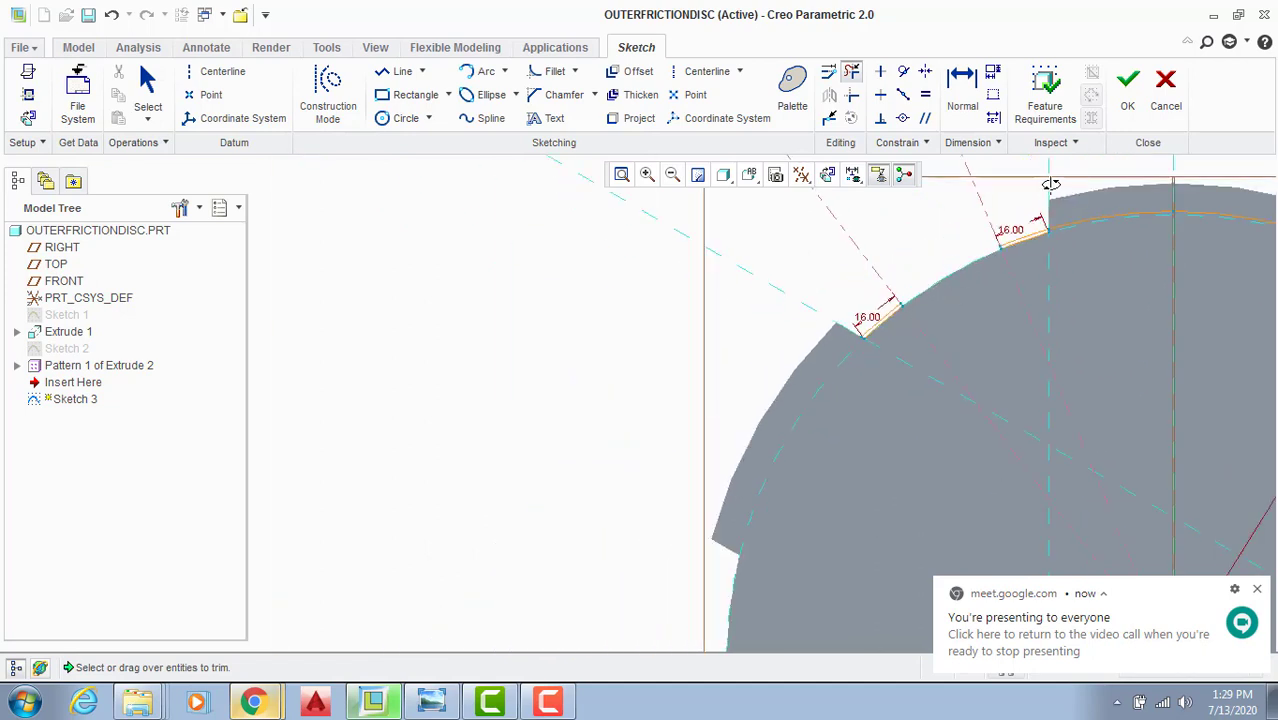
pyautogui.scroll(4, 1084, 222)
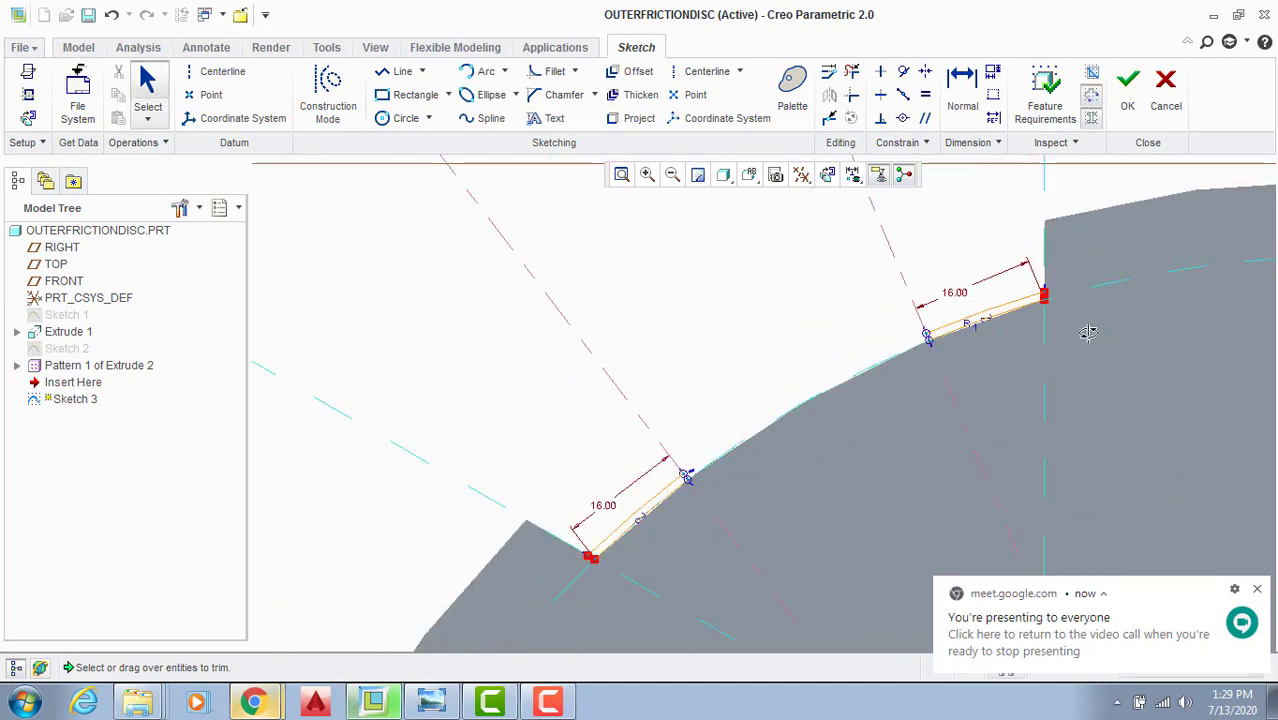
# Step: Close the strip beside the top tab with a short line along the tab's side from the 288 mm arc to the disc edge
pyautogui.scroll(5, 1078, 286)
pyautogui.scroll(2, 959, 313)
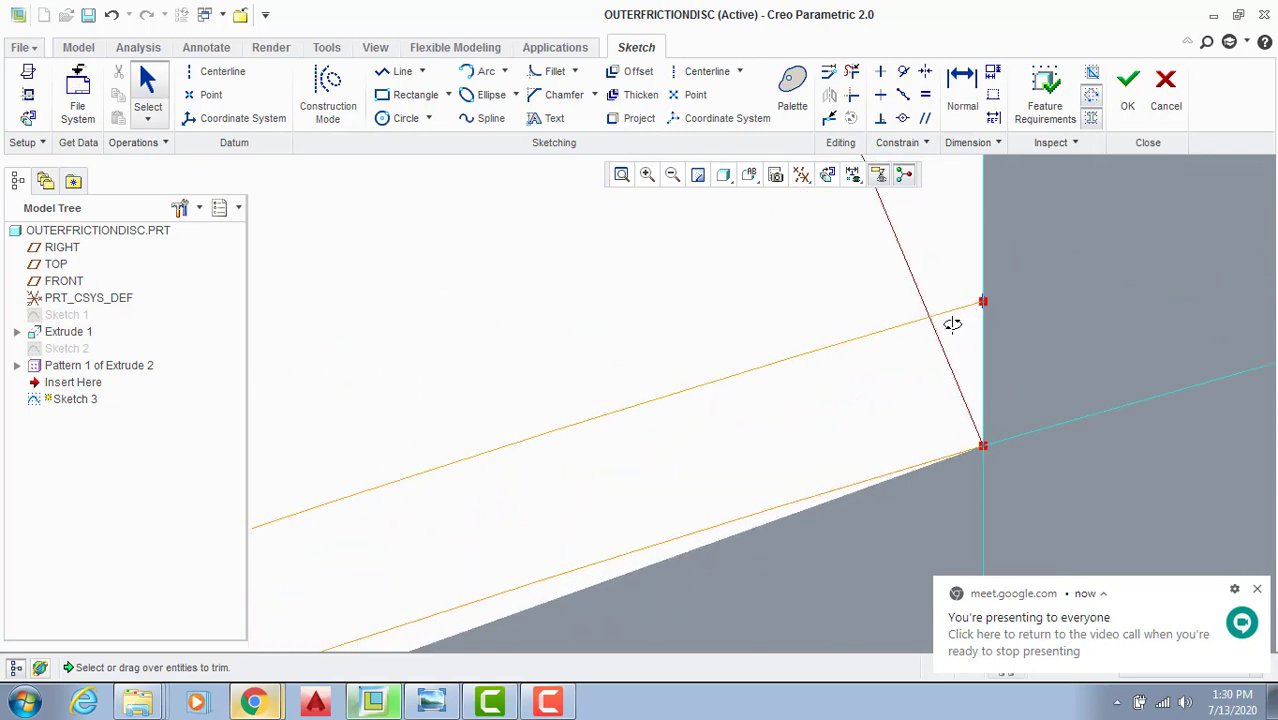
pyautogui.scroll(-3, 805, 332)
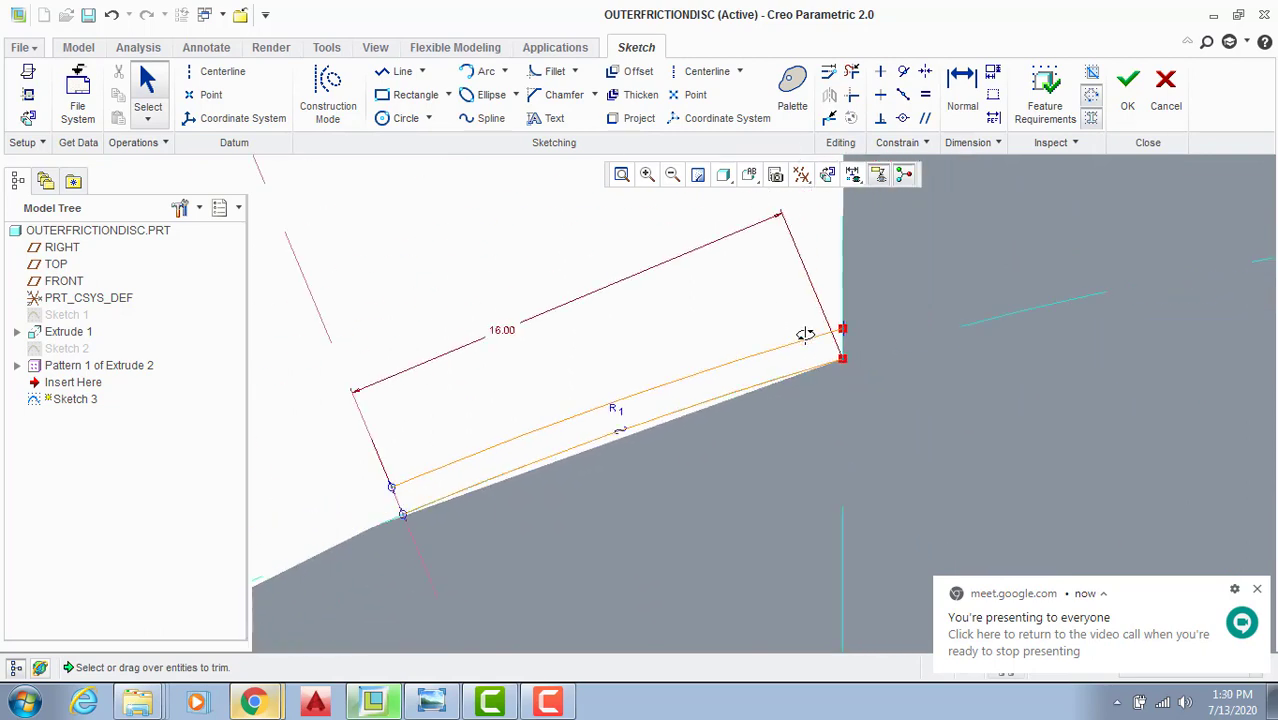
pyautogui.click(397, 71)
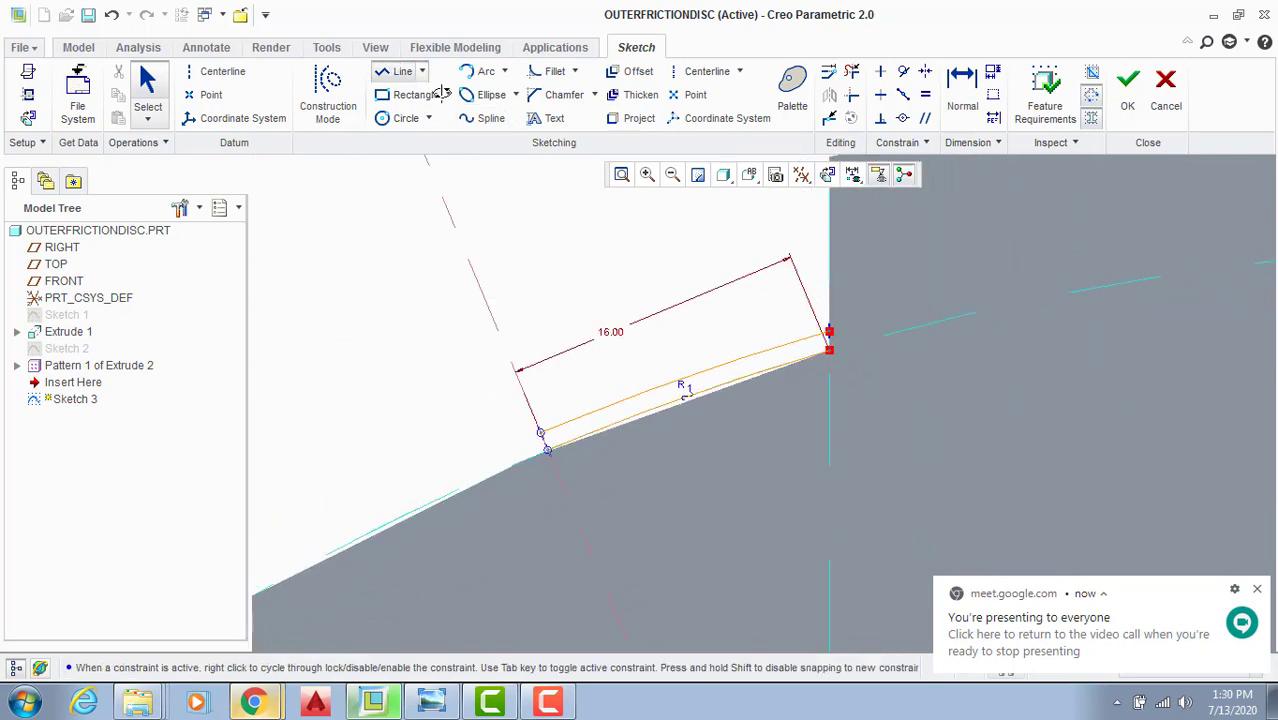
pyautogui.scroll(3, 905, 360)
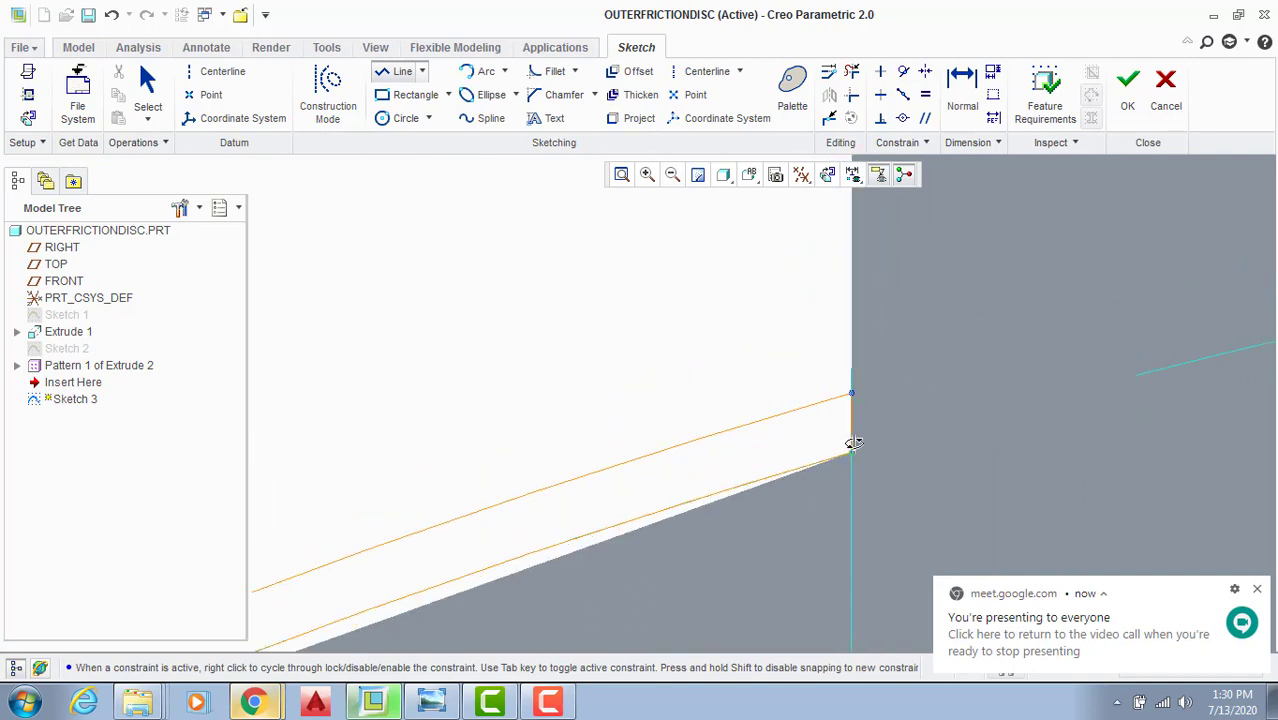
pyautogui.click(845, 450)
pyautogui.middleClick(801, 393)
pyautogui.scroll(-4, 801, 393)
pyautogui.middleClick(759, 379)
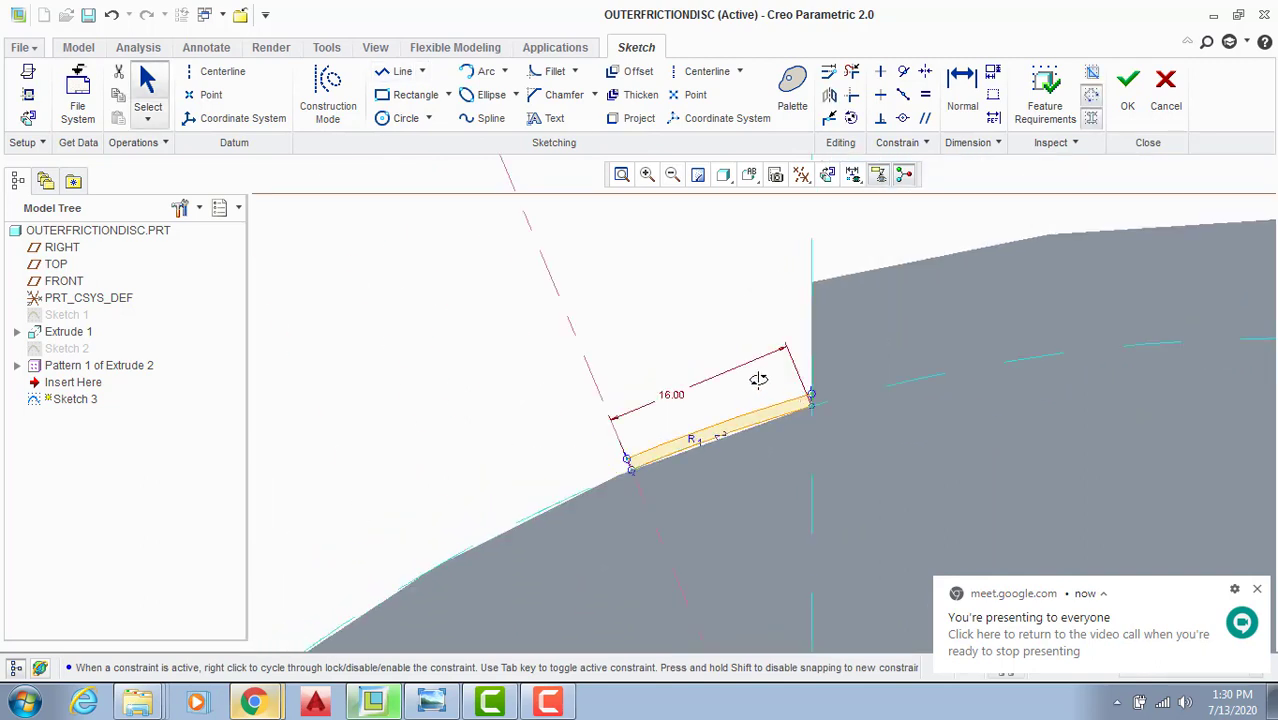
# Step: Close the strip beside the upper-left tab with a short line along the tab's side from the 288 mm arc to the base corner
pyautogui.scroll(-3, 703, 336)
pyautogui.scroll(4, 500, 468)
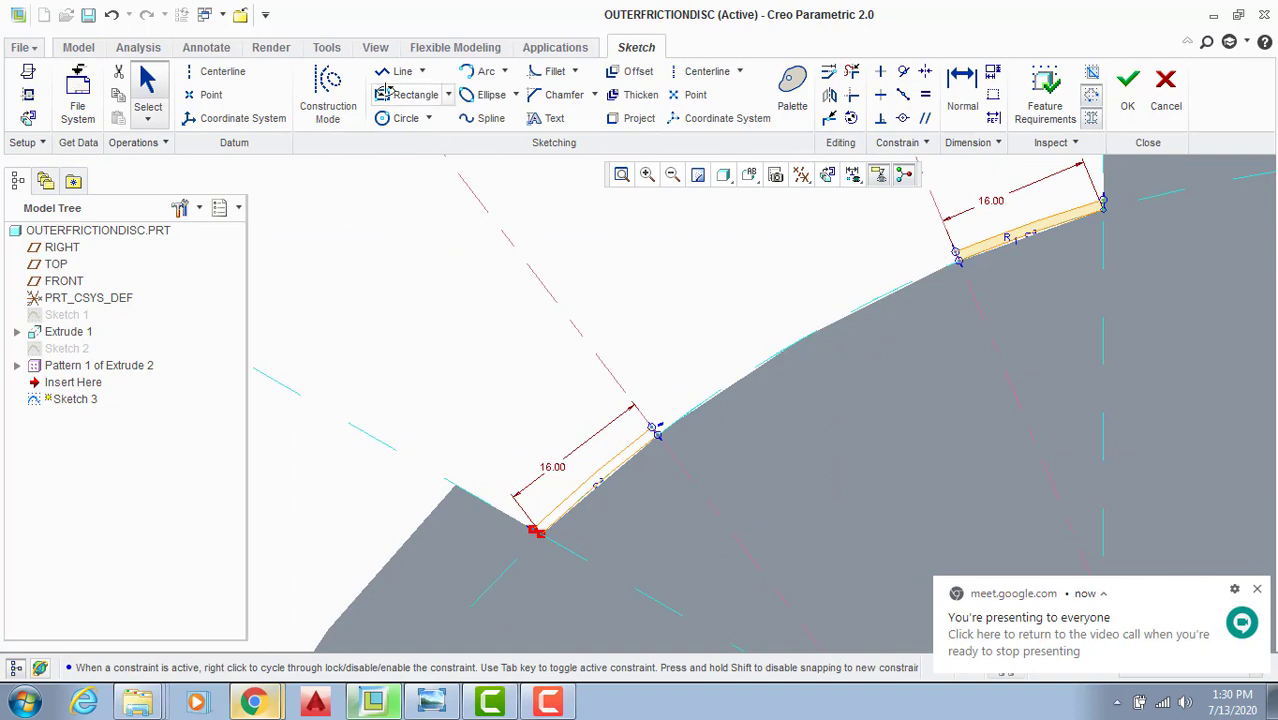
pyautogui.click(400, 71)
pyautogui.scroll(2, 551, 426)
pyautogui.scroll(2, 562, 508)
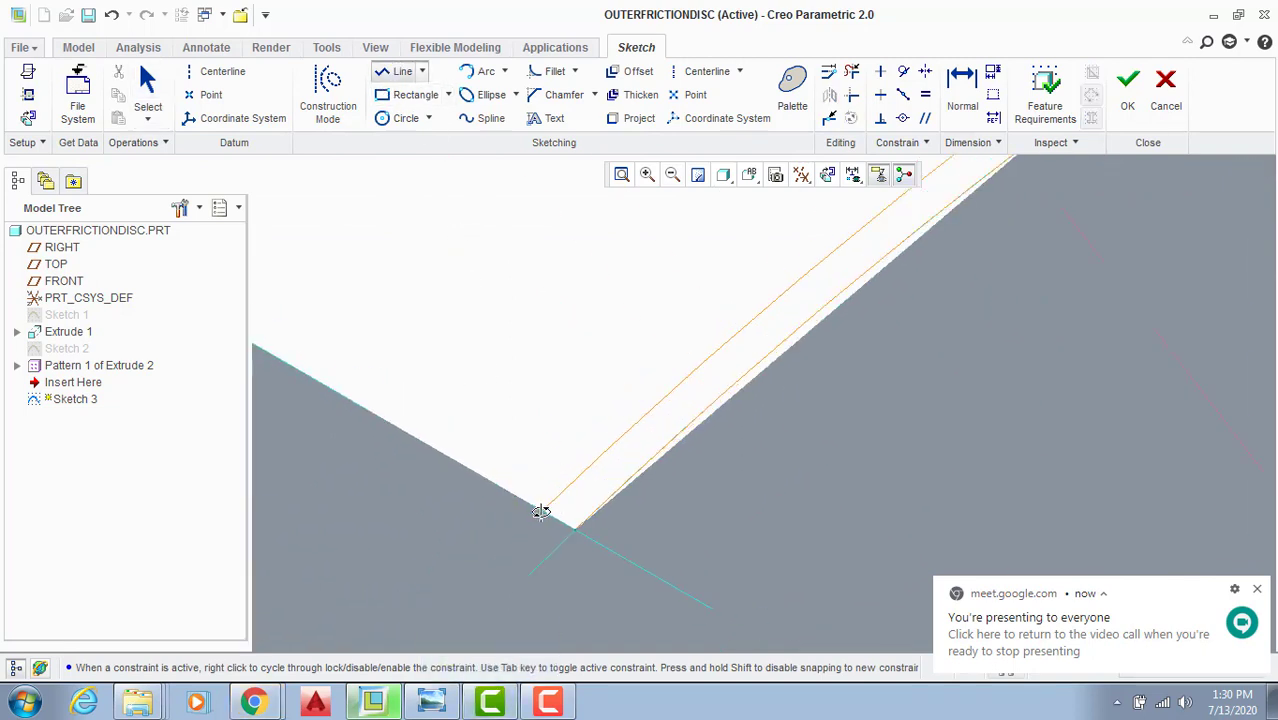
pyautogui.click(544, 512)
pyautogui.click(576, 530)
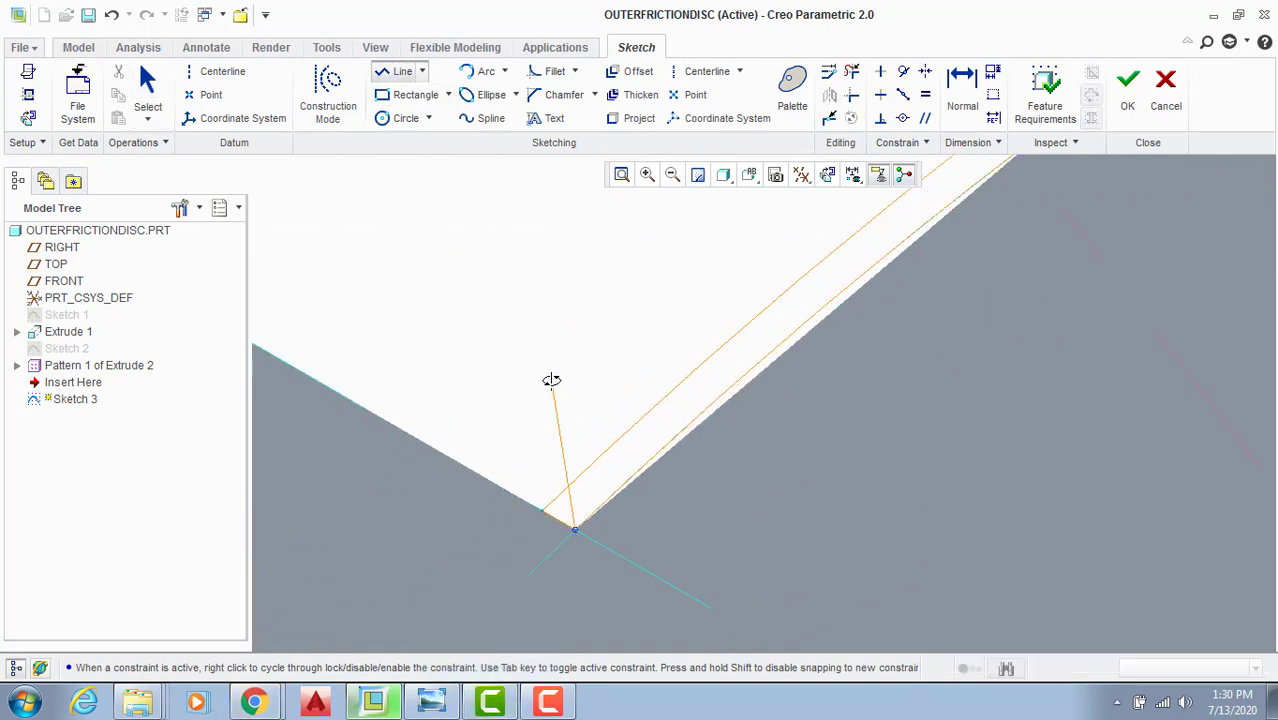
pyautogui.middleClick(552, 380)
pyautogui.middleClick(570, 426)
# Step: Trim away the remaining 288 mm circle and projected edge around the rest of the disc, leaving only the two 16 mm strips
pyautogui.scroll(-7, 594, 433)
pyautogui.scroll(3, 634, 415)
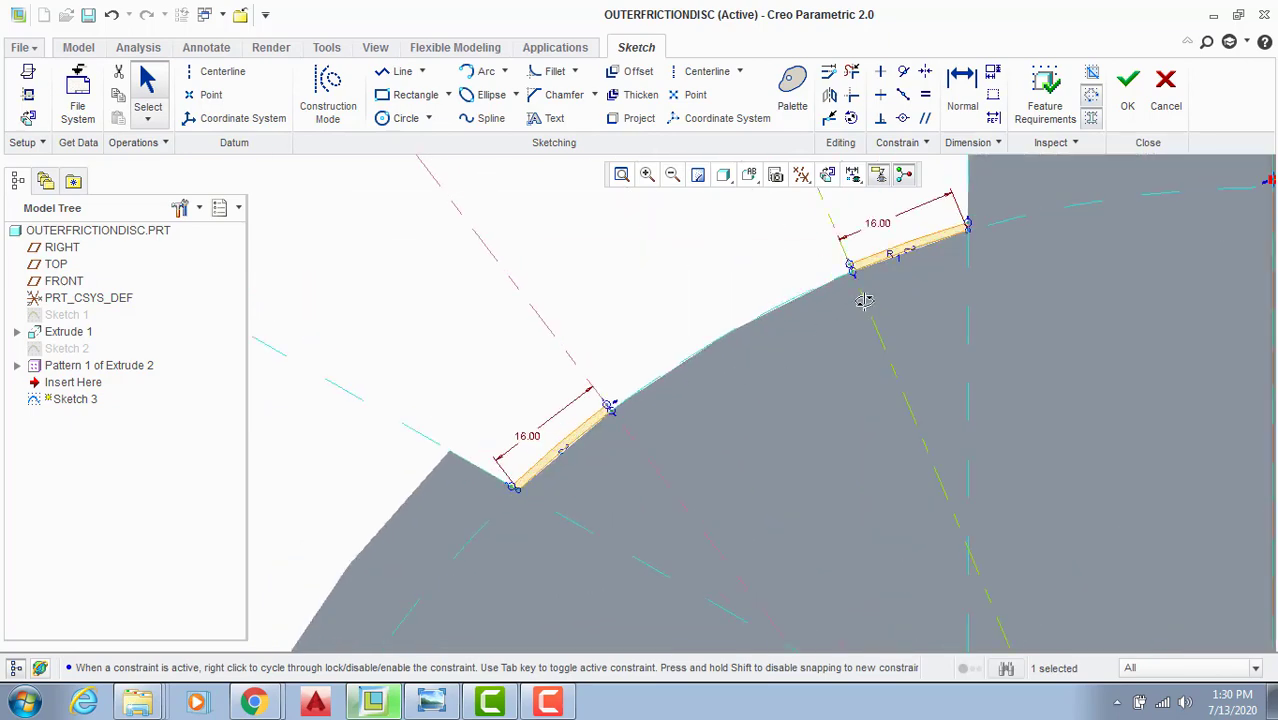
pyautogui.scroll(-3, 865, 301)
pyautogui.click(851, 71)
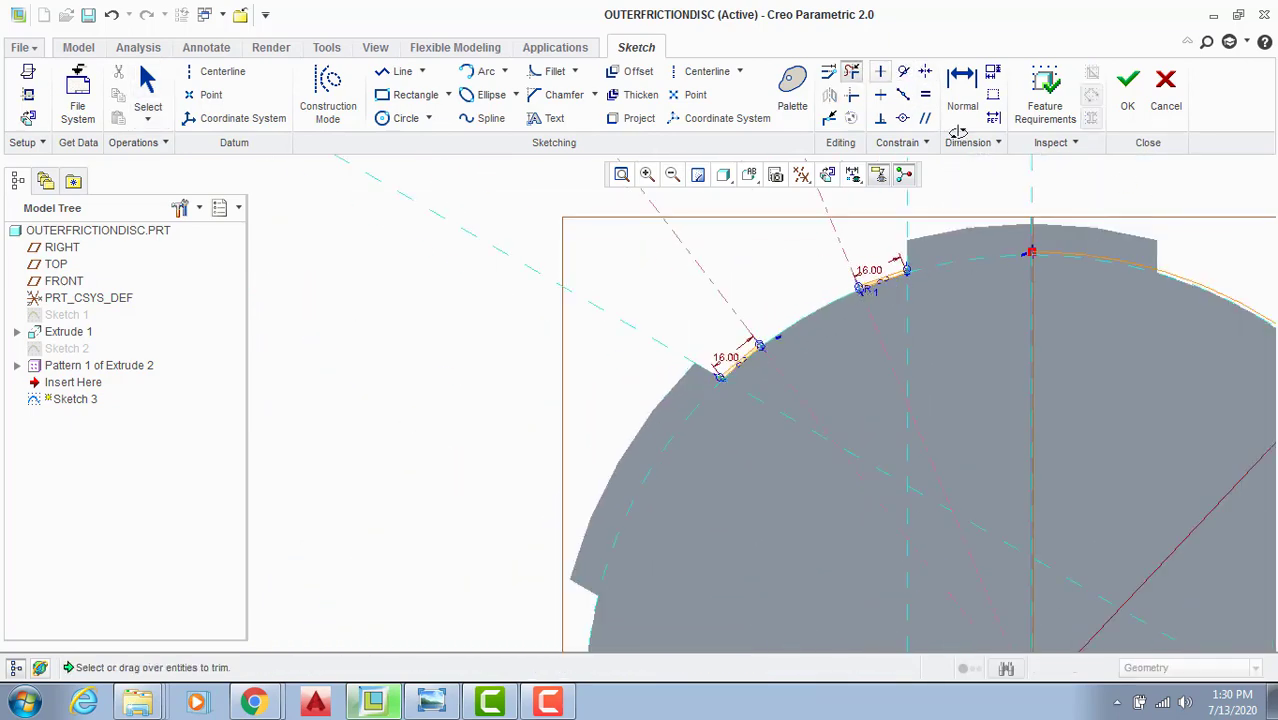
pyautogui.scroll(-4, 1085, 272)
pyautogui.scroll(2, 1140, 420)
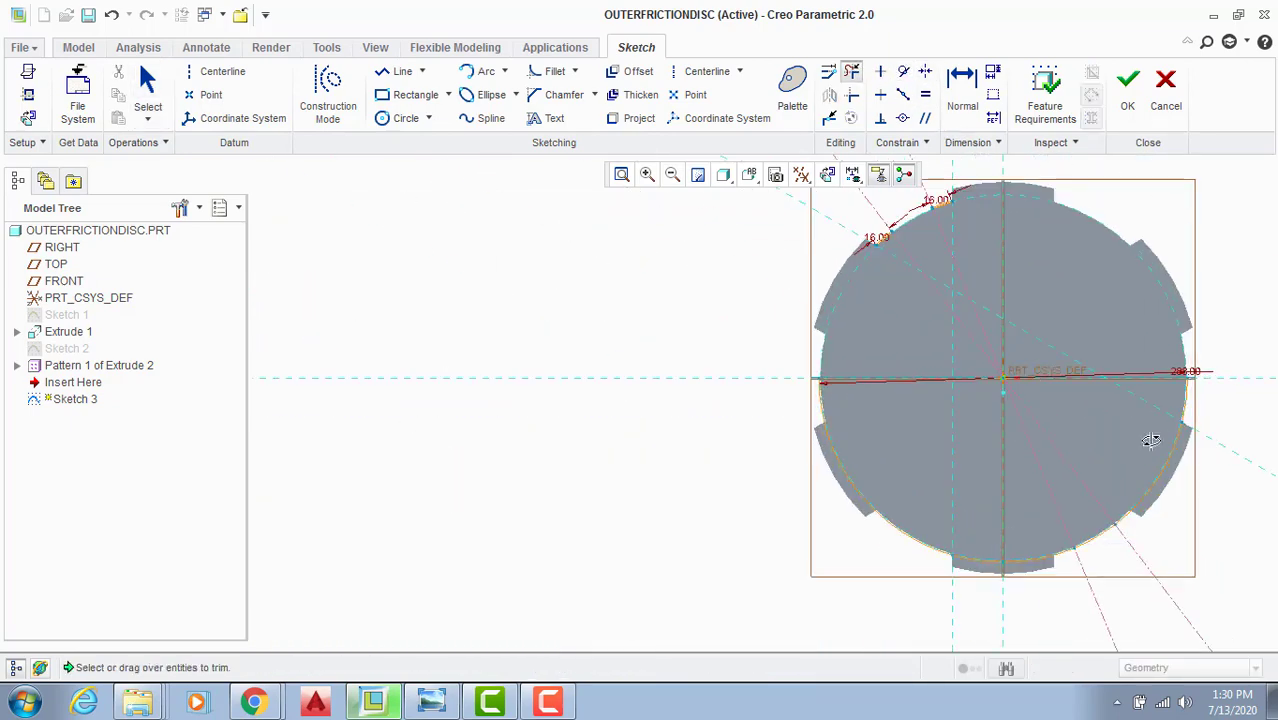
pyautogui.middleClick(1206, 514)
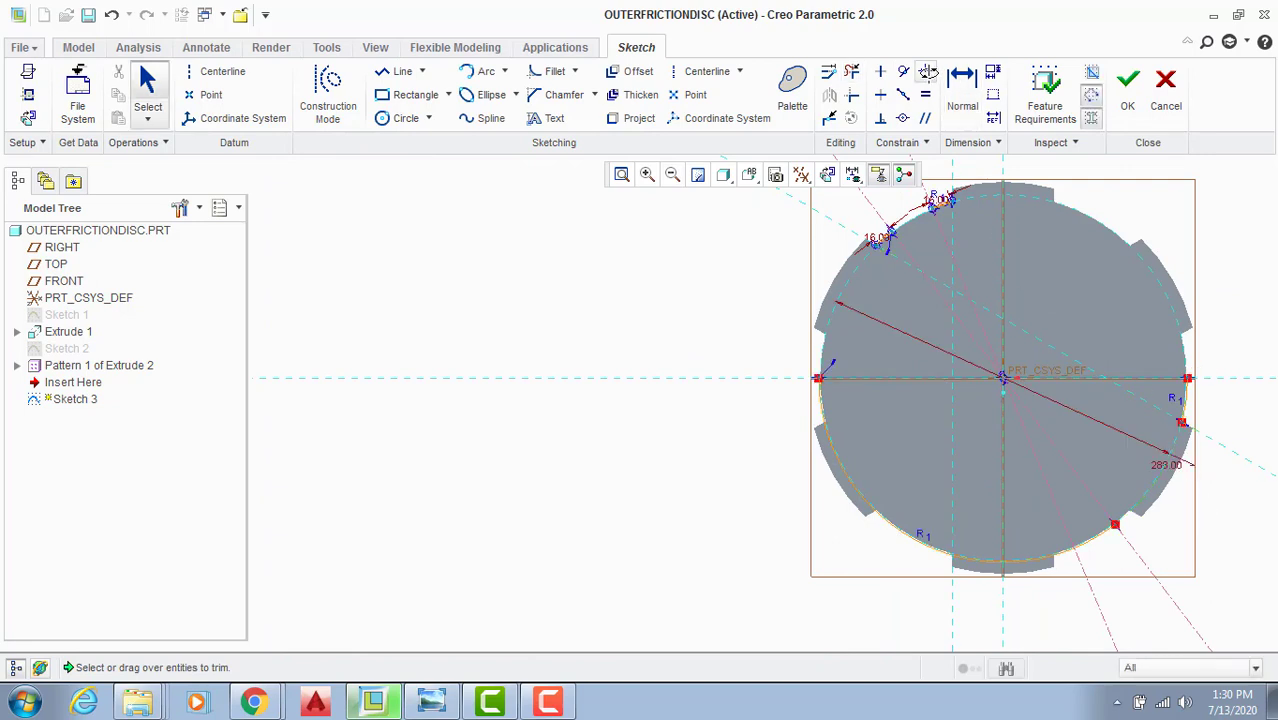
pyautogui.click(851, 71)
pyautogui.moveTo(810, 424)
pyautogui.mouseDown()
pyautogui.moveTo(977, 529)
pyautogui.moveTo(877, 529)
pyautogui.moveTo(1126, 492)
pyautogui.moveTo(1090, 546)
pyautogui.moveTo(1107, 443)
pyautogui.moveTo(1198, 391)
pyautogui.moveTo(1218, 406)
pyautogui.mouseUp()
pyautogui.middleClick(1221, 408)
pyautogui.scroll(-2, 1170, 300)
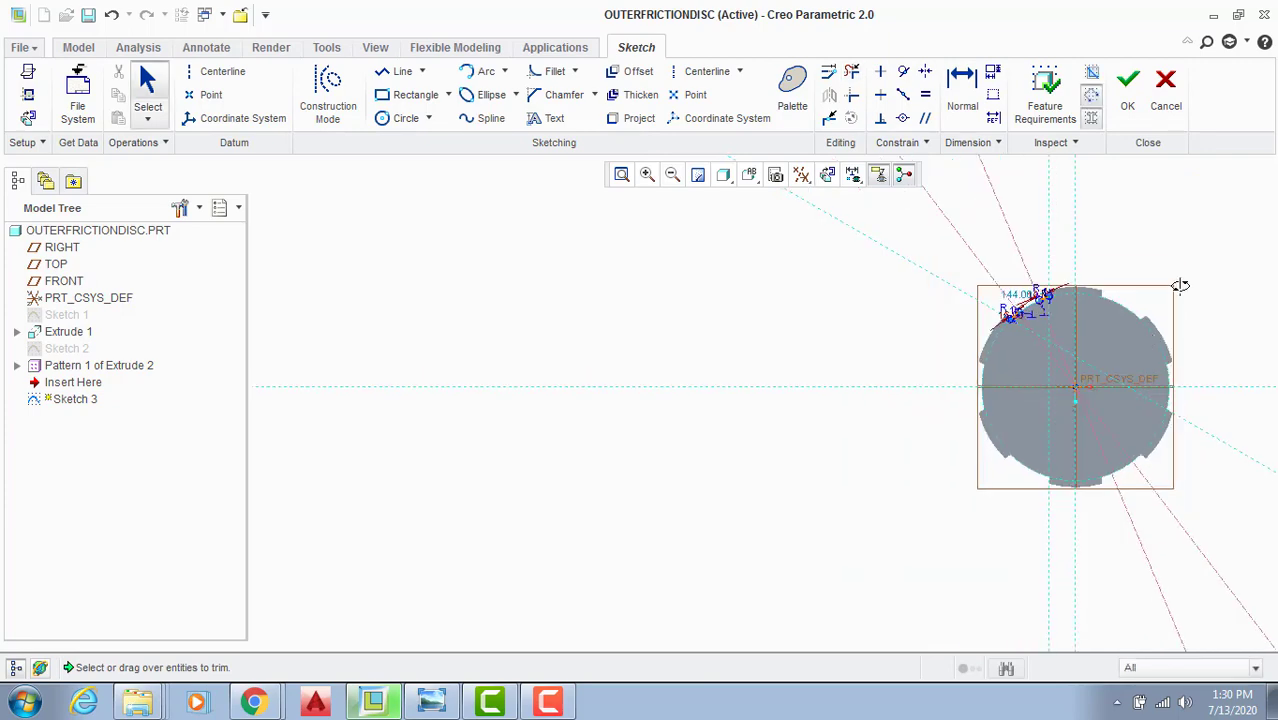
# Step: Examine the closed 16 mm strip beside the upper-left tab, including its corners, centerline and gap to the disc edge
pyautogui.scroll(6, 879, 294)
pyautogui.scroll(4, 676, 536)
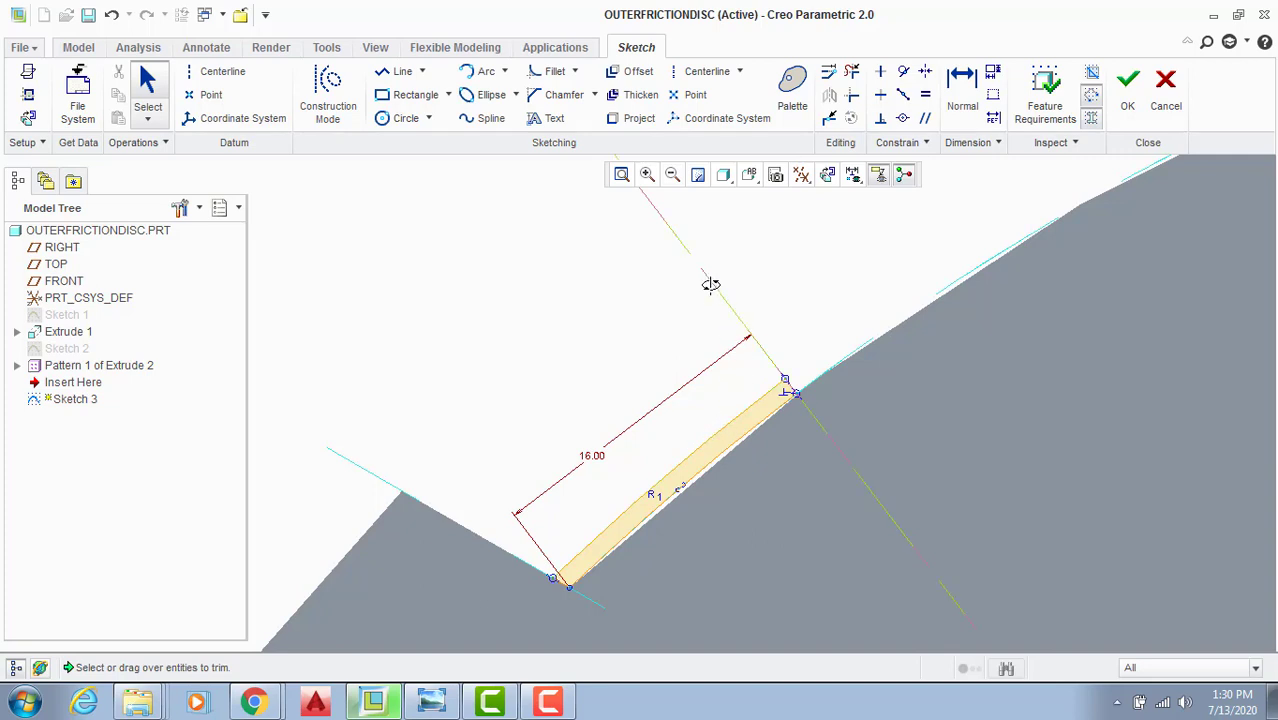
pyautogui.click(710, 285)
pyautogui.scroll(-2, 710, 292)
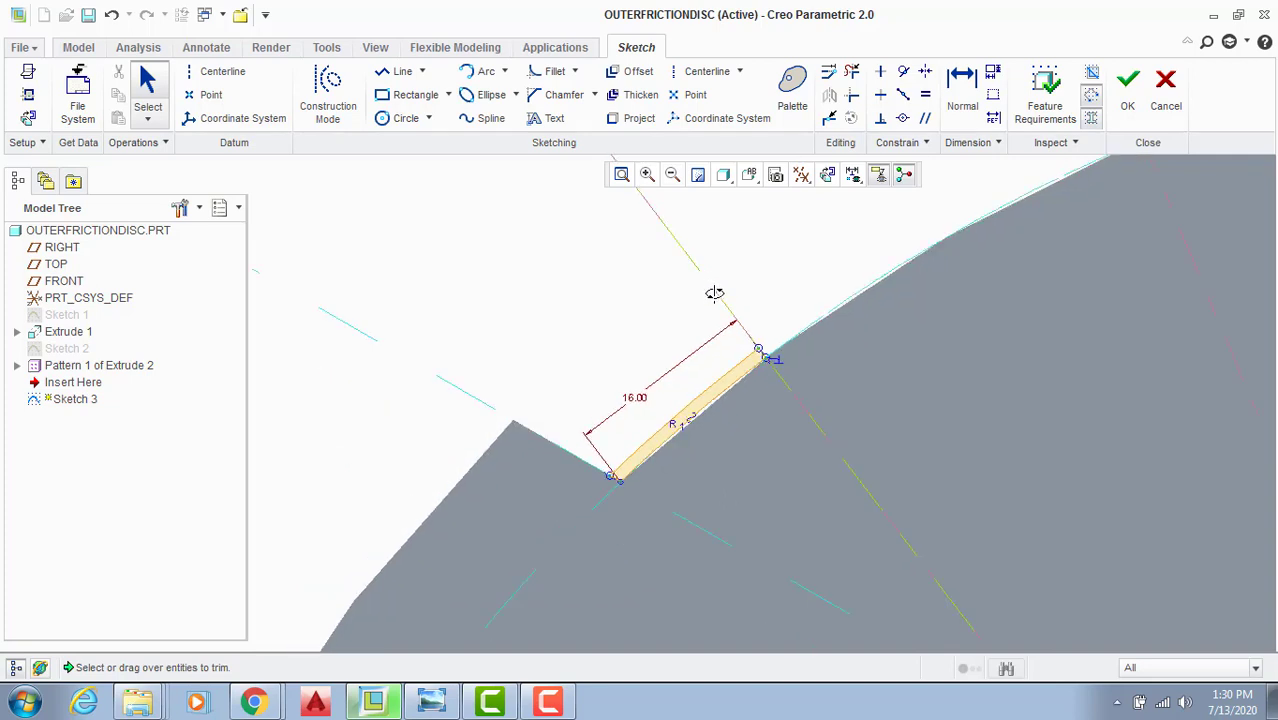
pyautogui.scroll(3, 765, 355)
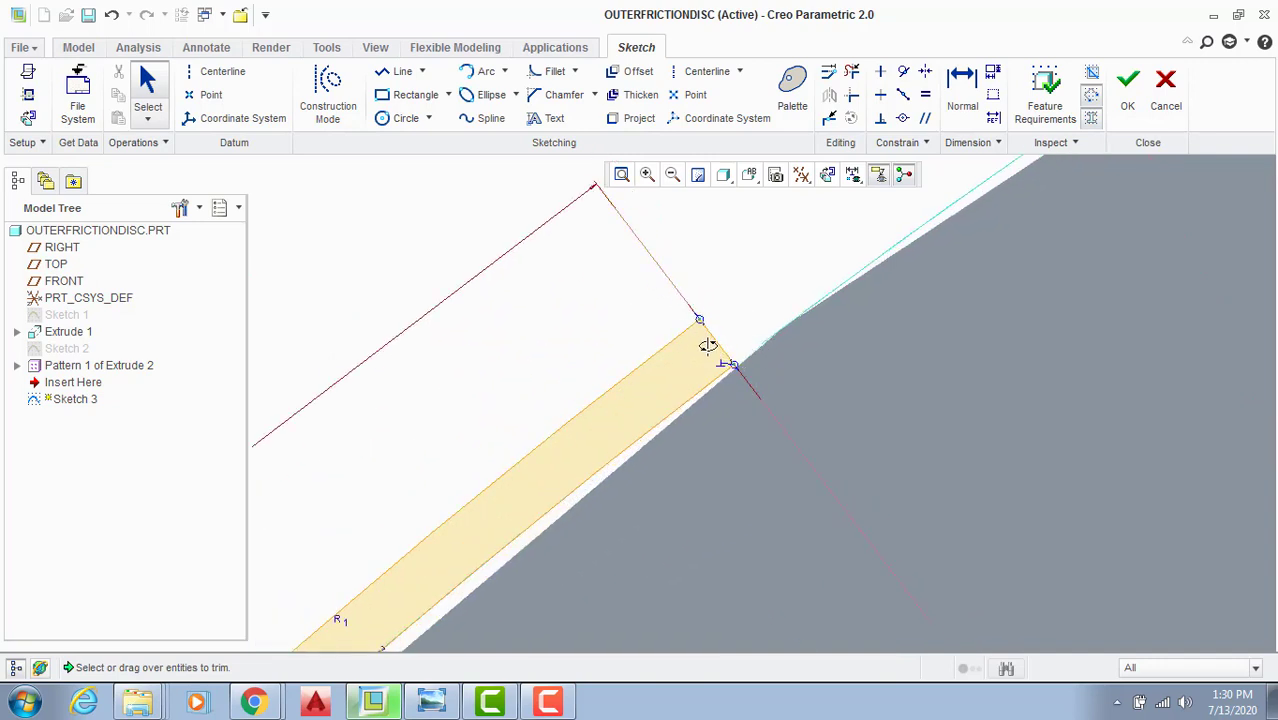
pyautogui.scroll(-3, 710, 346)
pyautogui.scroll(4, 486, 531)
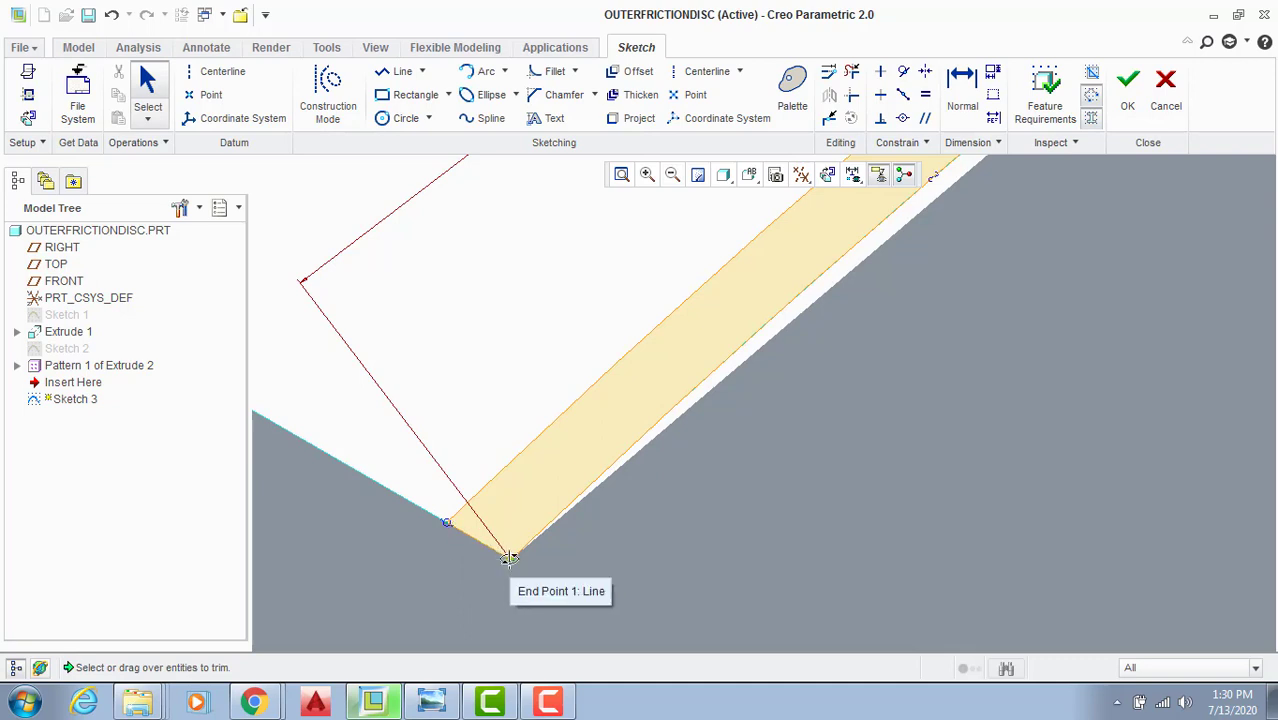
pyautogui.scroll(7, 509, 558)
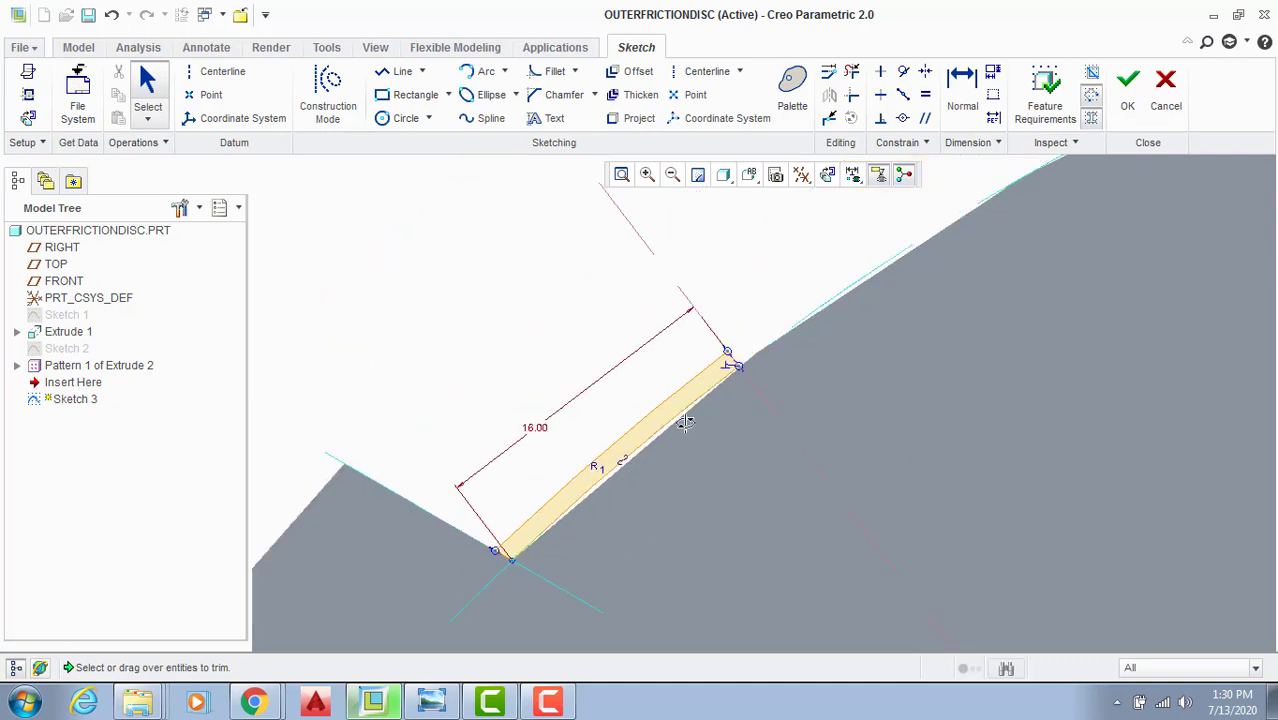
pyautogui.scroll(-4, 683, 362)
pyautogui.scroll(-1, 833, 362)
pyautogui.scroll(2, 801, 352)
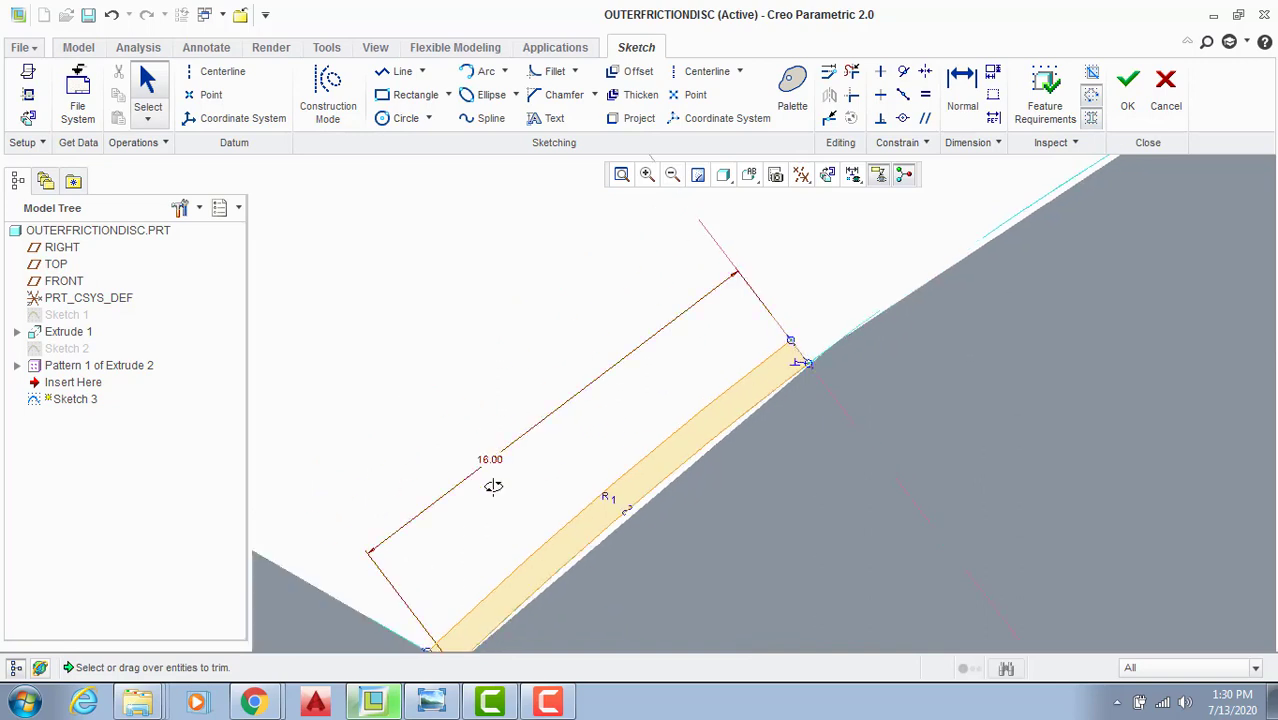
pyautogui.scroll(1, 491, 496)
pyautogui.scroll(-3, 455, 605)
pyautogui.scroll(2, 425, 571)
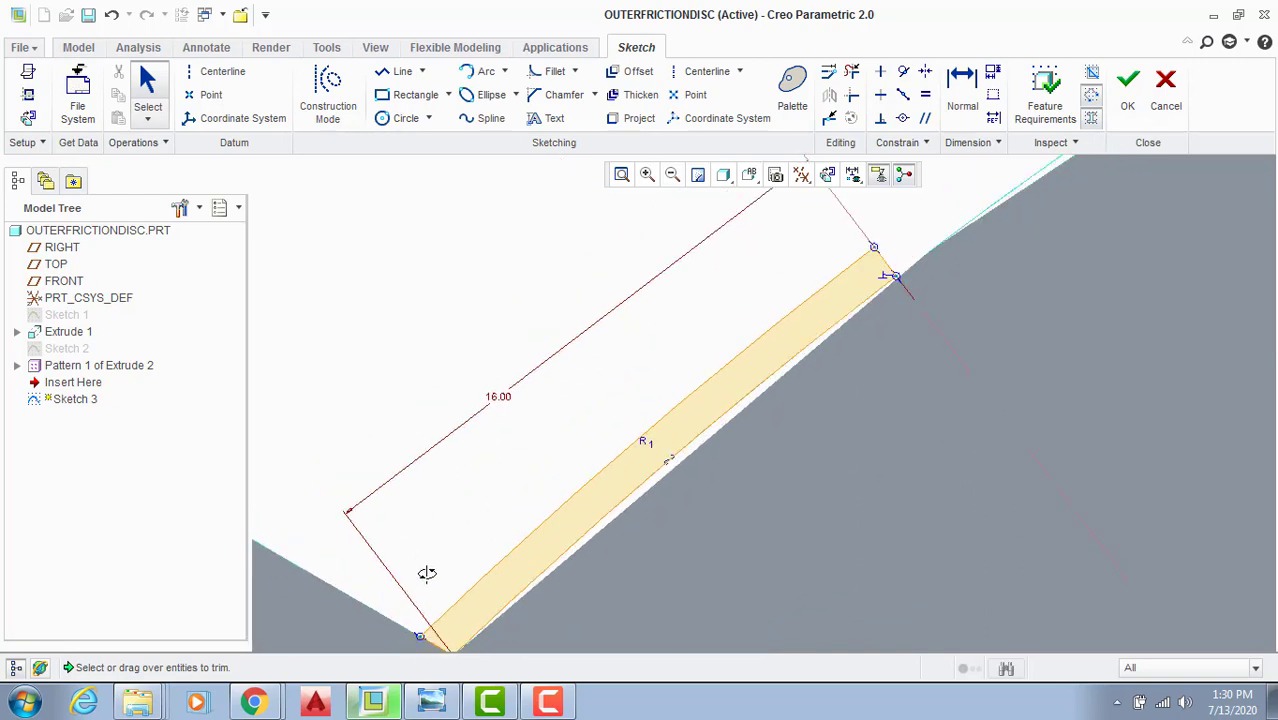
pyautogui.scroll(-2, 424, 624)
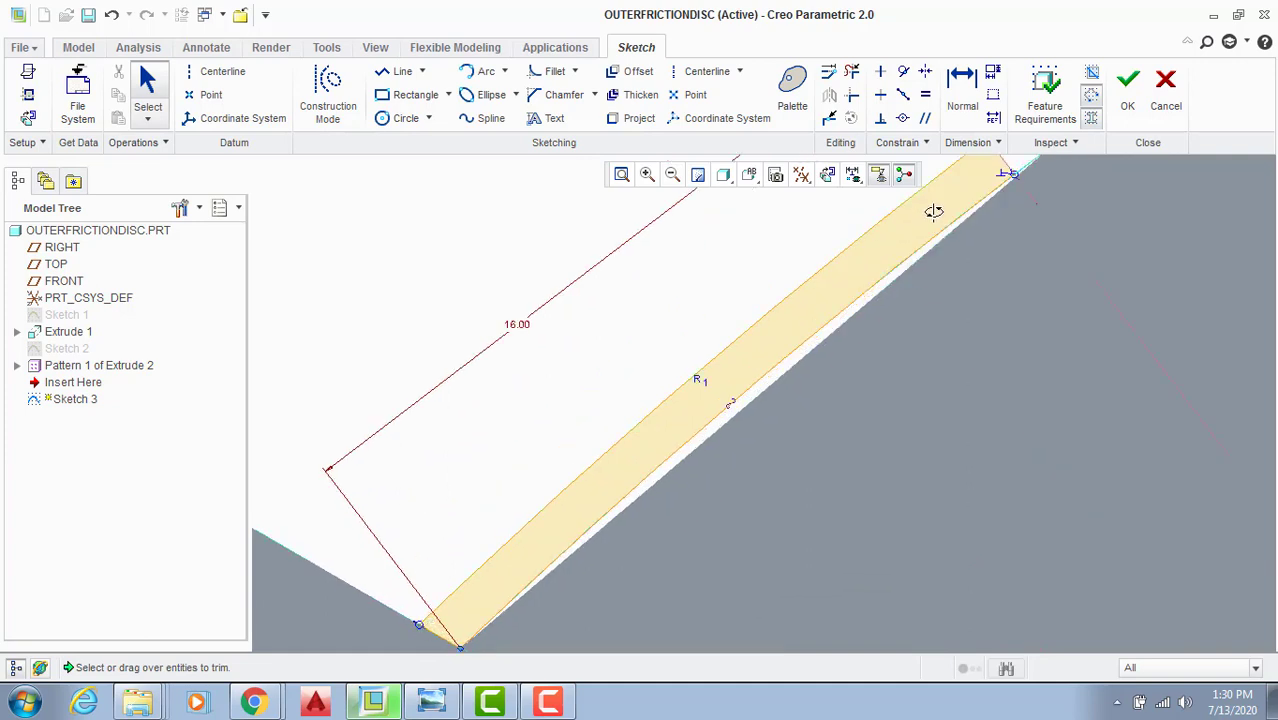
pyautogui.scroll(5, 832, 320)
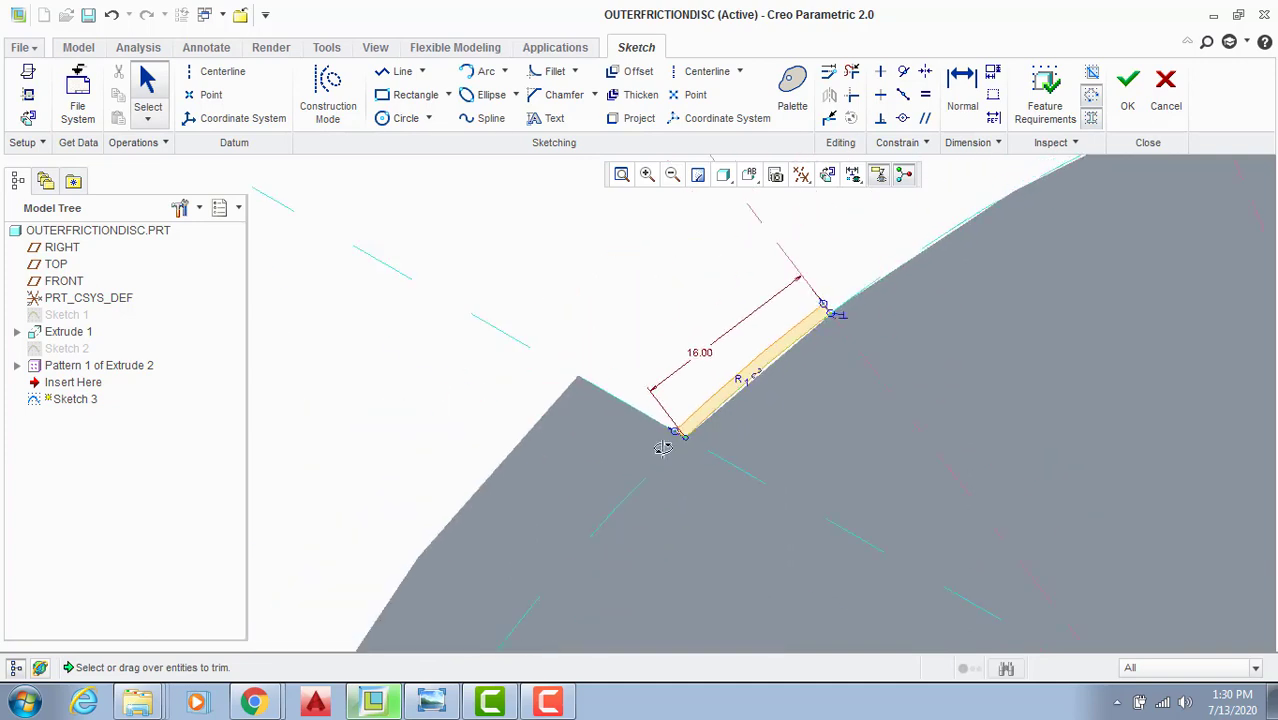
# Step: Switch to sheet c2 in Windows Photo Viewer and check the 16 mm steps beside the 80 mm tab, then return to Creo Parametric
pyautogui.click(428, 700)
pyautogui.scroll(2, 545, 295)
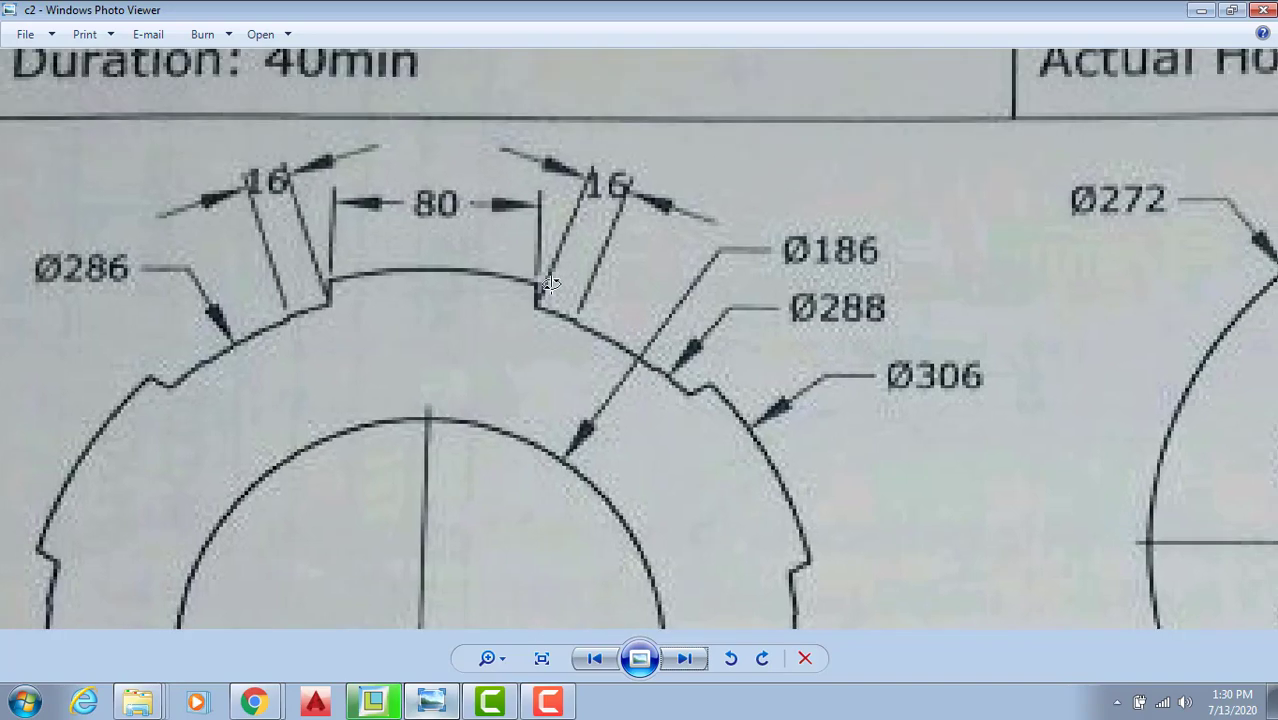
pyautogui.scroll(3, 539, 303)
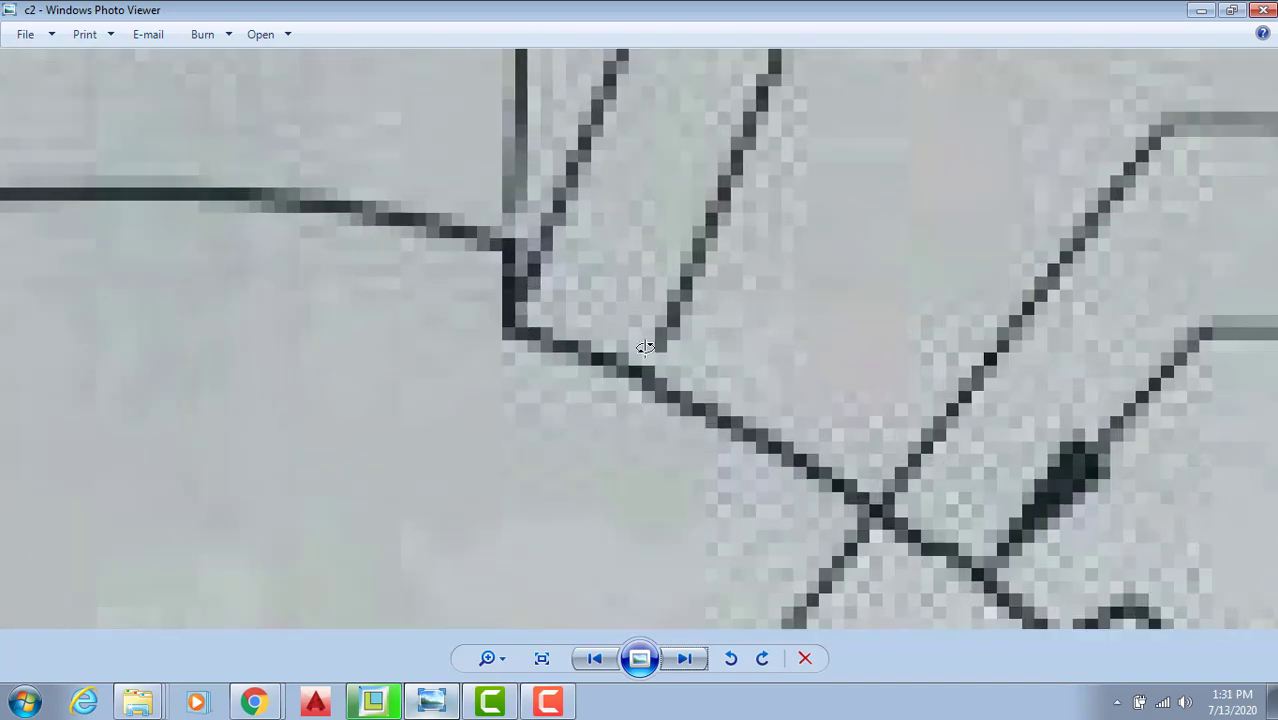
pyautogui.scroll(-2, 670, 372)
pyautogui.scroll(-4, 673, 375)
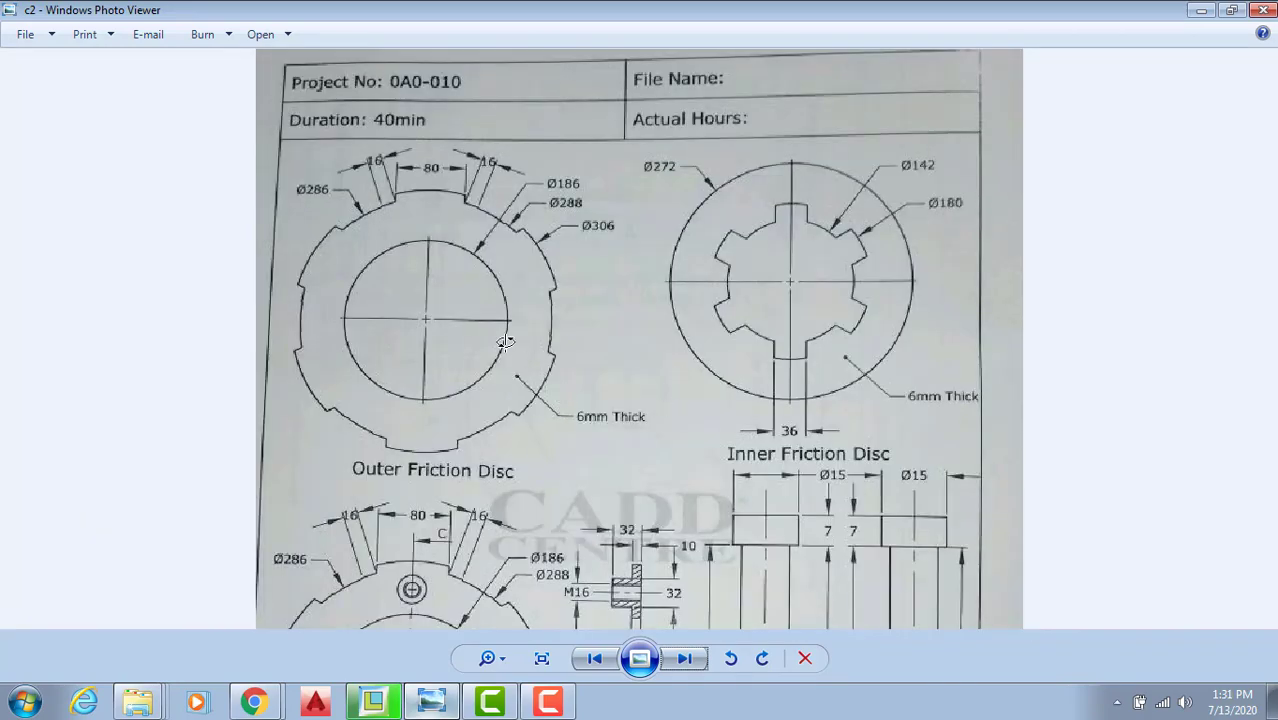
pyautogui.click(431, 700)
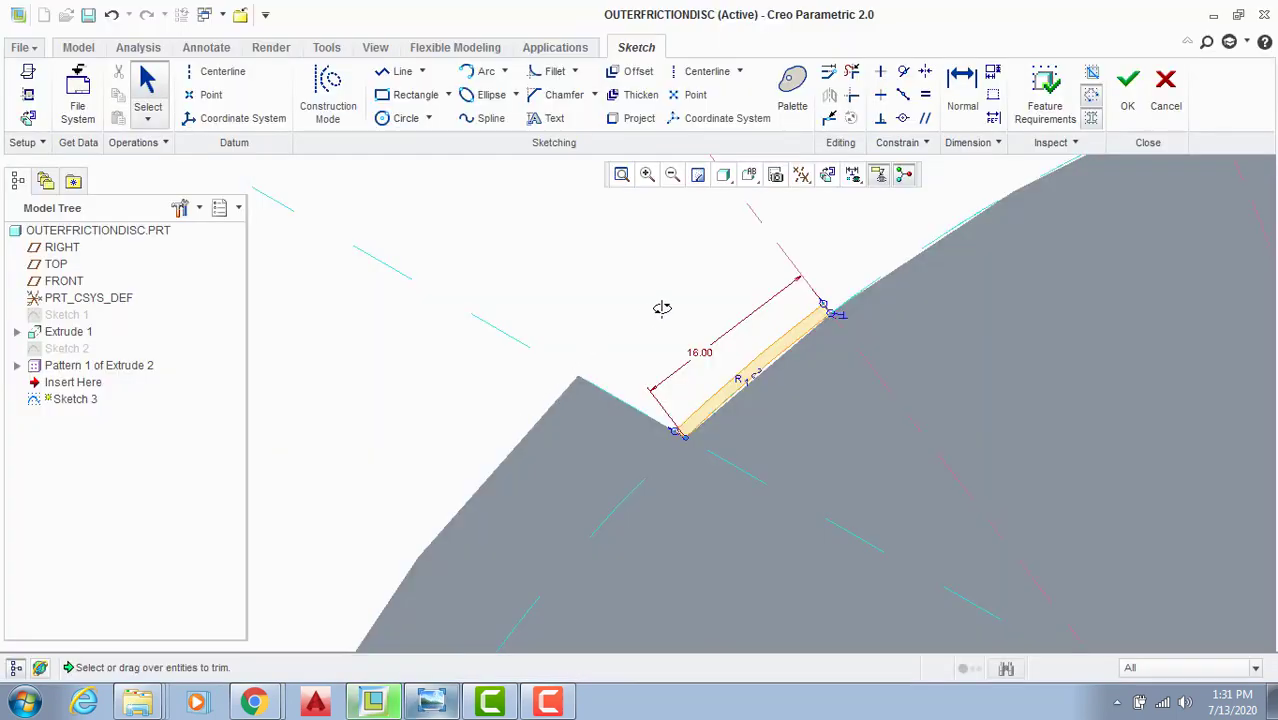
# Step: Finish the sketch and extrude both strips 6 mm in the flipped direction, across the disc's thickness
pyautogui.scroll(-5, 662, 308)
pyautogui.click(1127, 90)
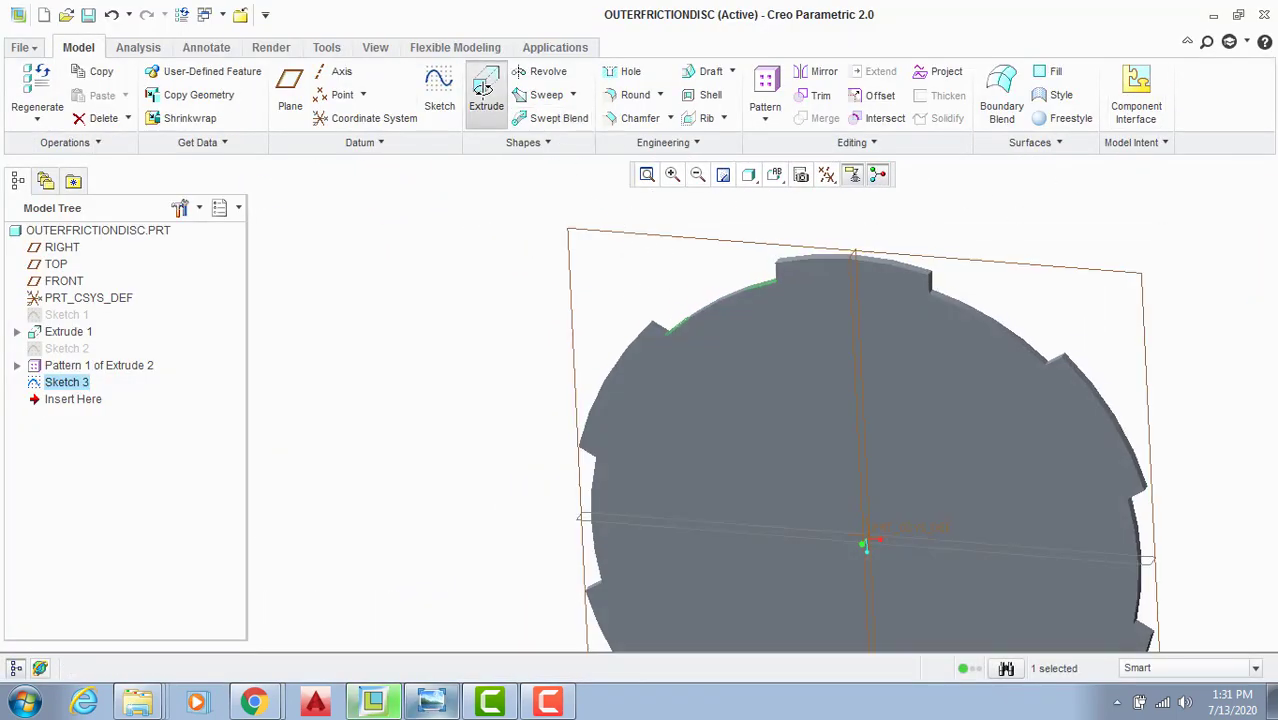
pyautogui.click(486, 92)
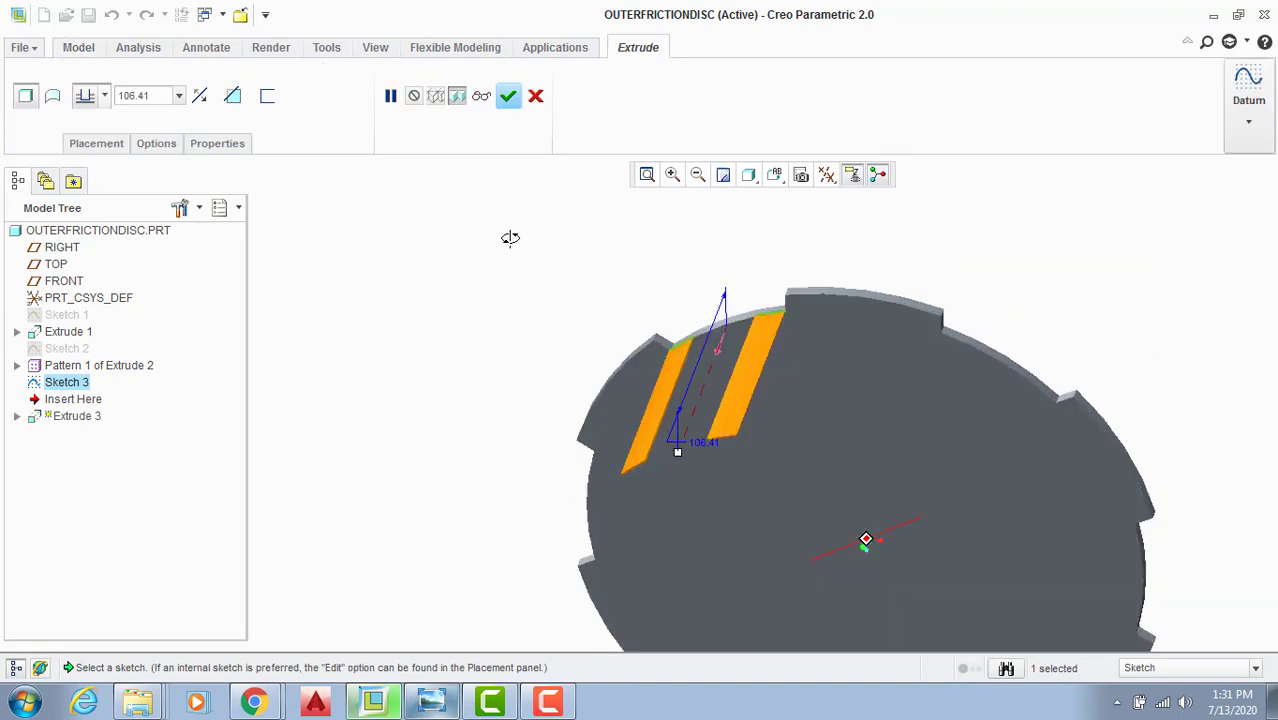
pyautogui.click(196, 95)
pyautogui.write('6')
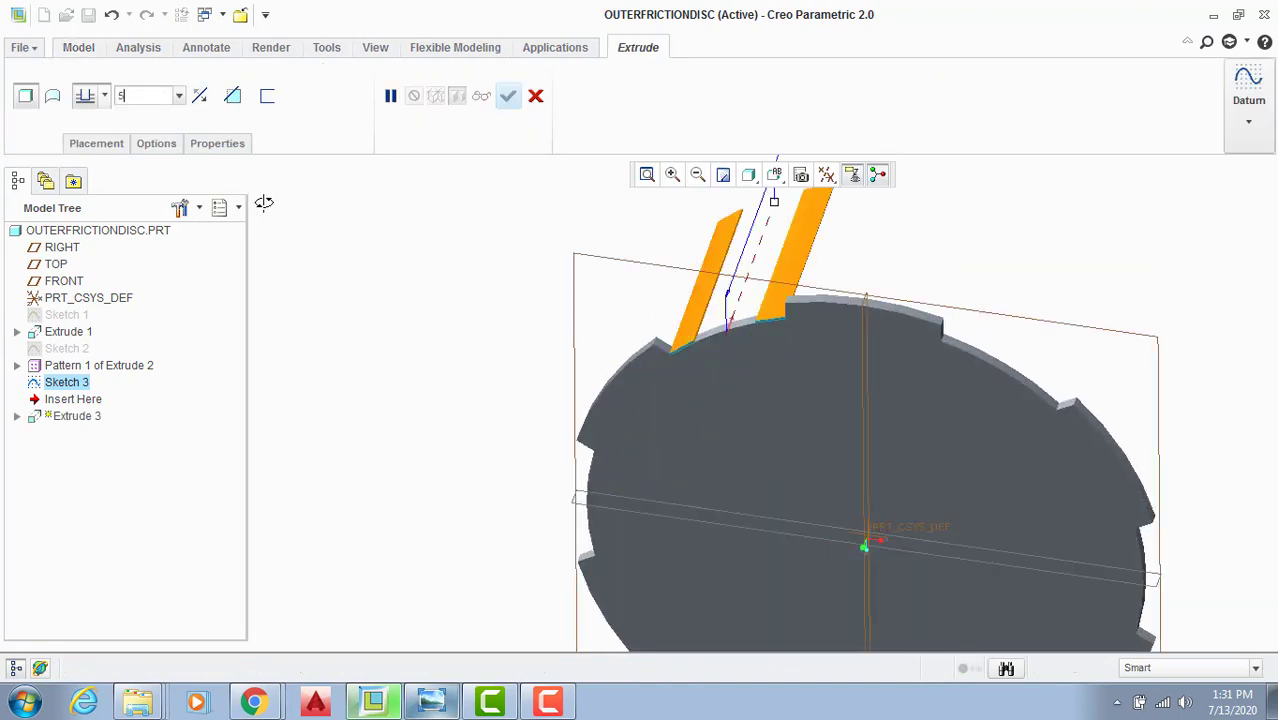
pyautogui.press('Return')
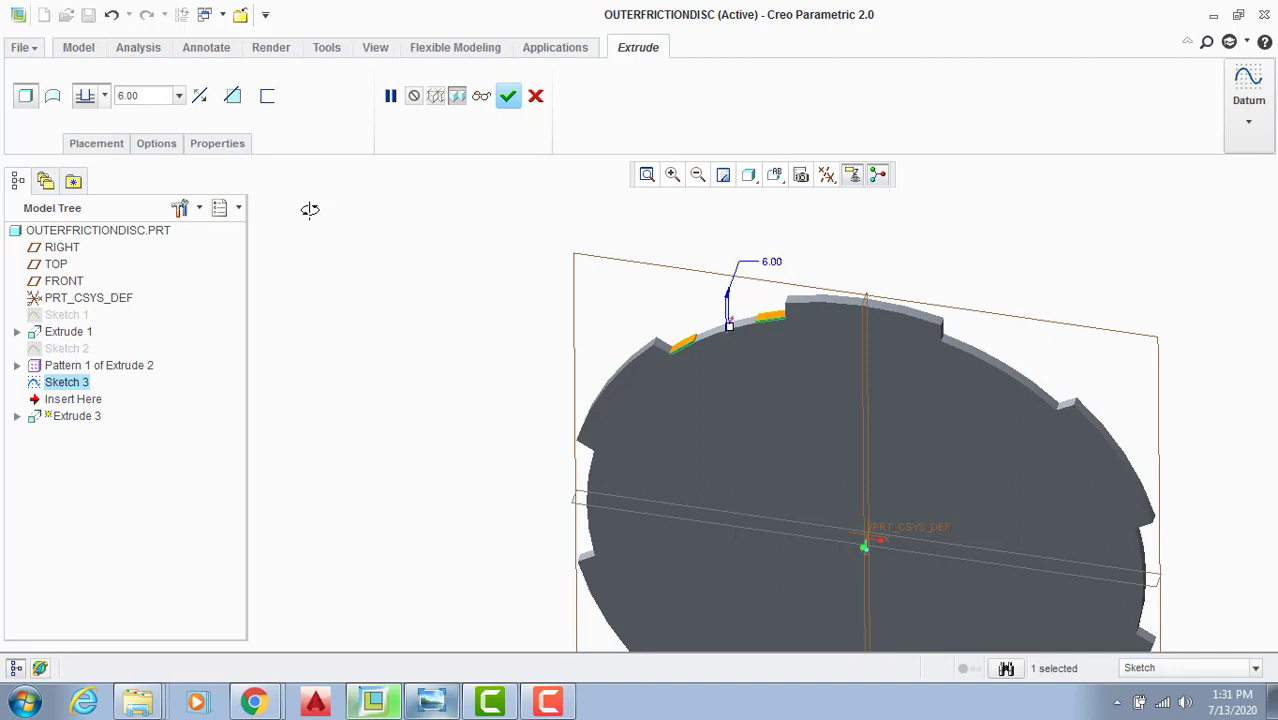
pyautogui.click(508, 95)
# Step: Create an axis pattern of the extruded strips about the coordinate system axis normal to the disc, with 4 members at 90°
pyautogui.click(764, 80)
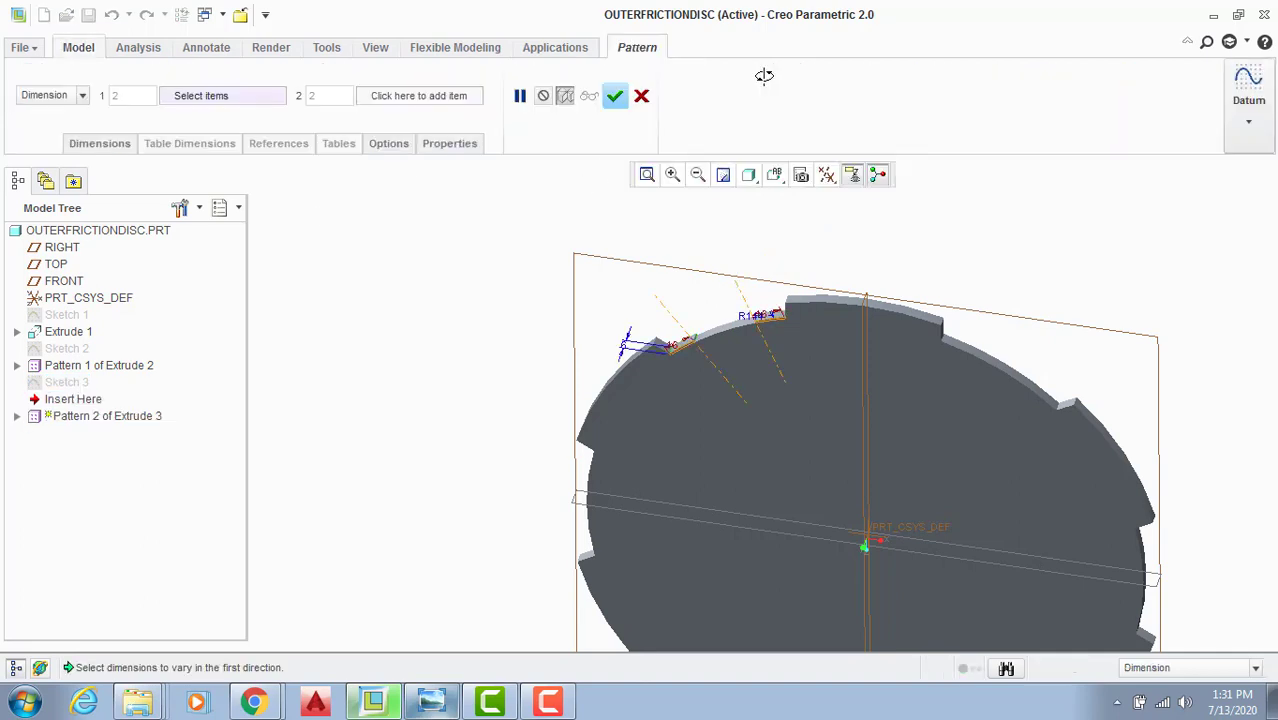
pyautogui.click(40, 92)
pyautogui.click(28, 140)
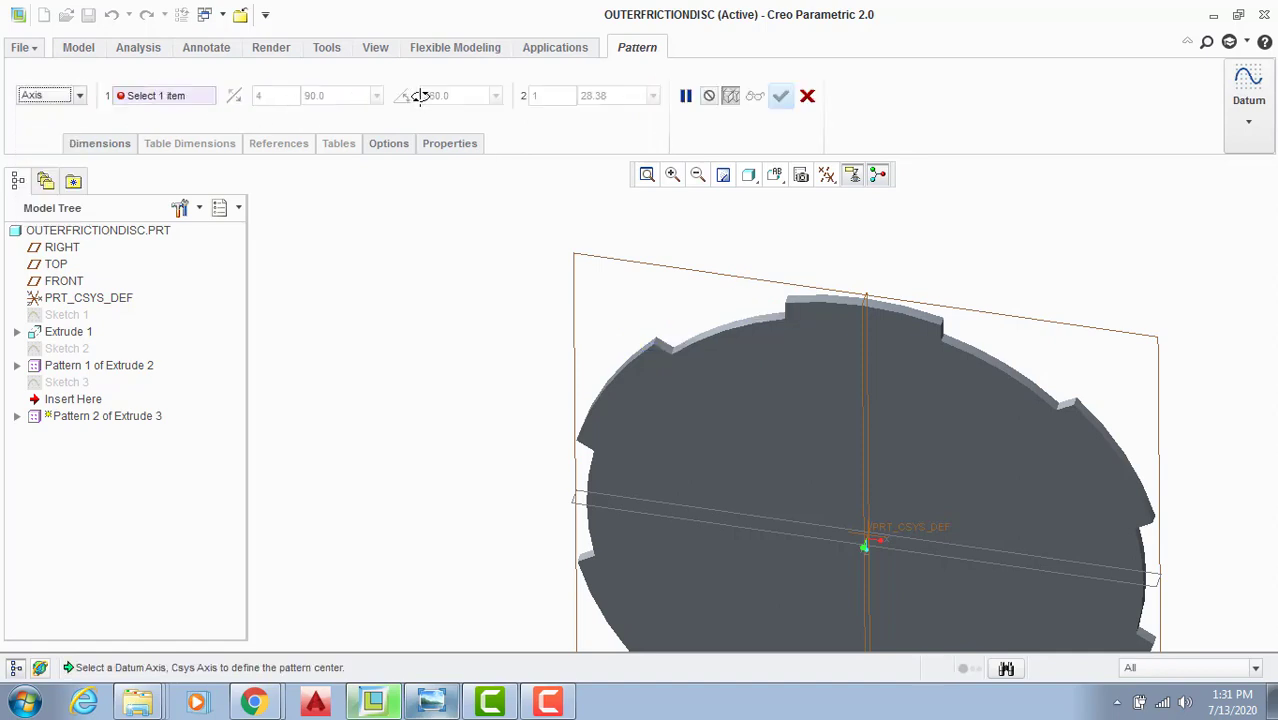
pyautogui.click(195, 95)
pyautogui.scroll(2, 815, 408)
pyautogui.scroll(-6, 824, 410)
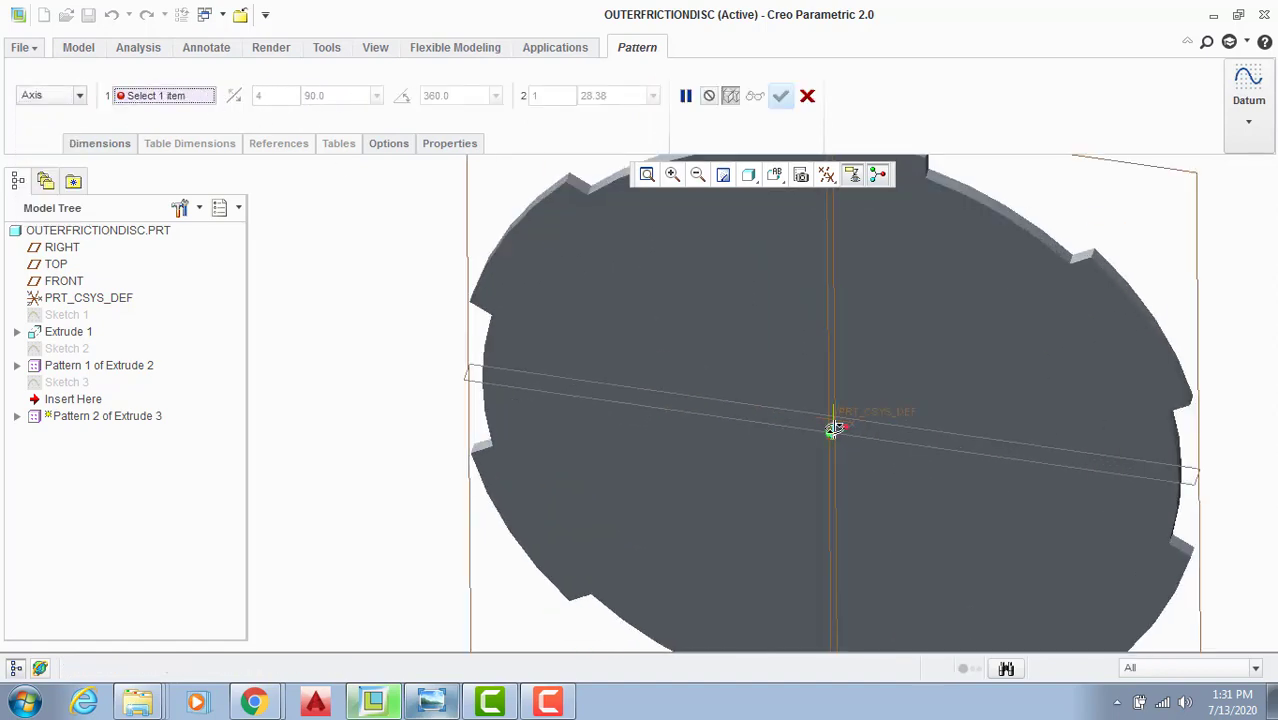
pyautogui.click(824, 410)
pyautogui.moveTo(790, 402); pyautogui.dragTo(704, 331, button='middle')
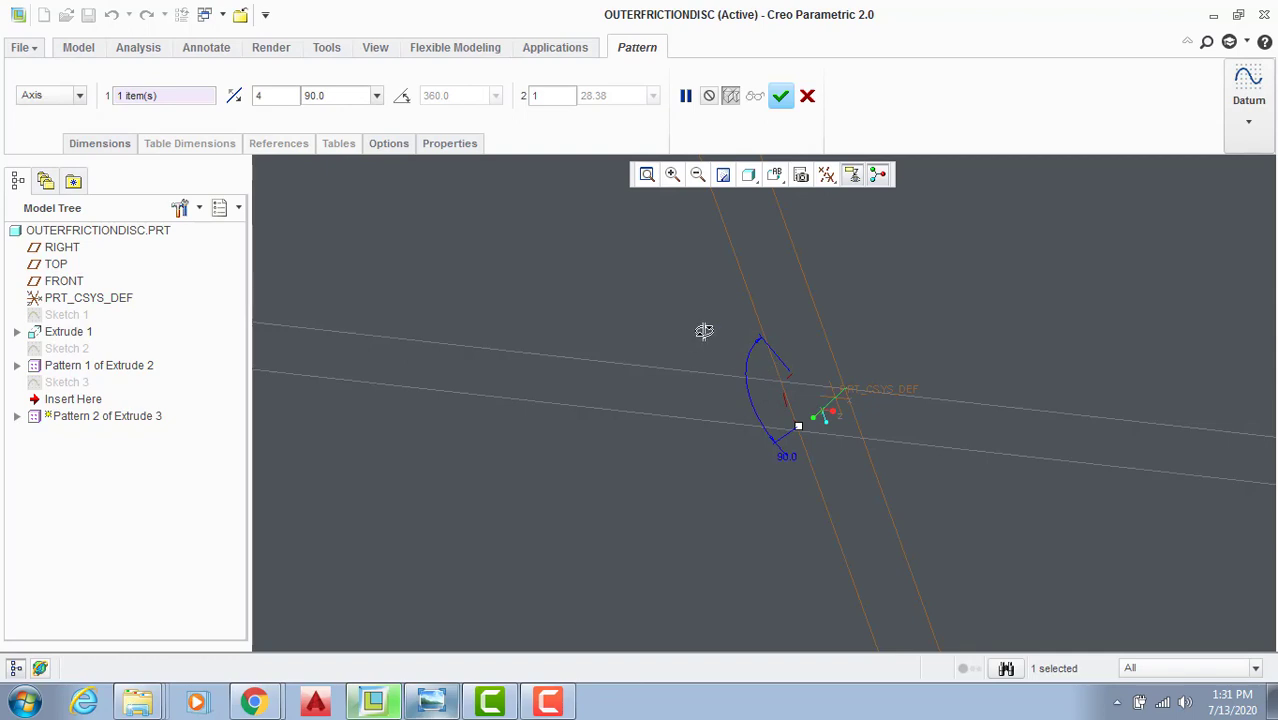
pyautogui.click(780, 95)
# Step: Examine the patterned steps around the disc's rim and in the gaps between the tabs
pyautogui.scroll(7, 797, 290)
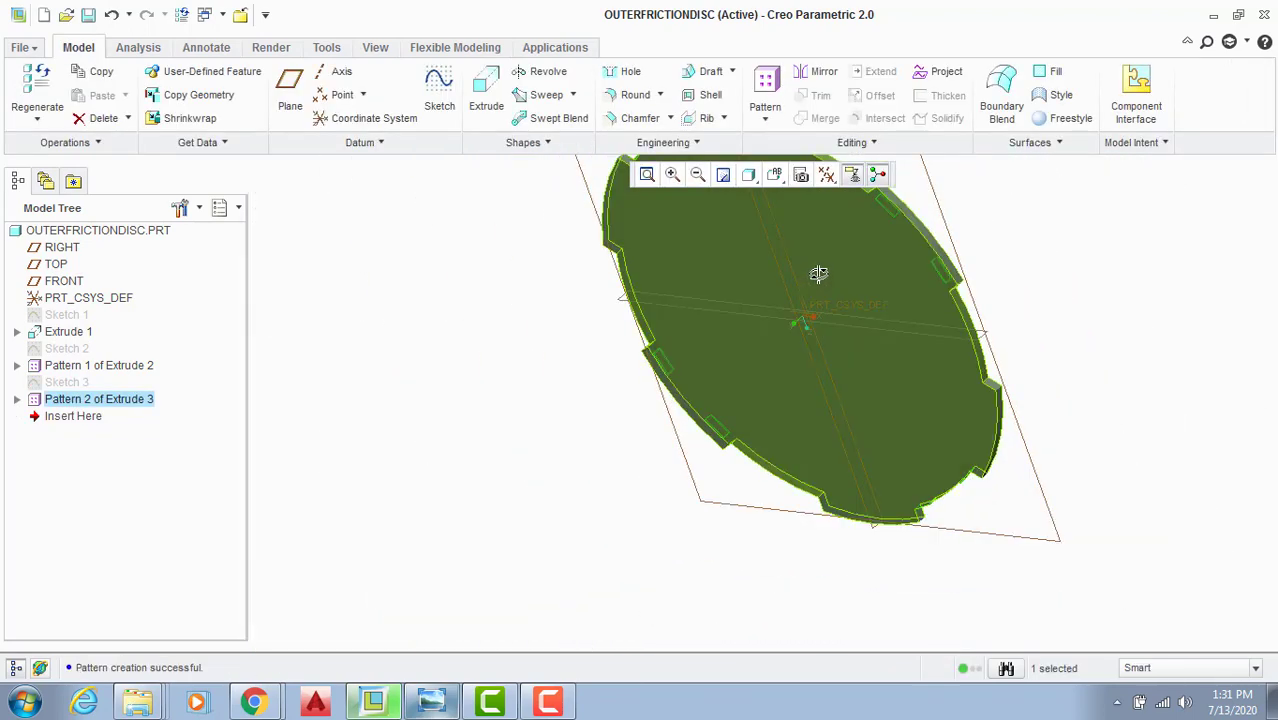
pyautogui.moveTo(819, 274); pyautogui.dragTo(868, 264, button='middle')
pyautogui.click(1072, 247)
pyautogui.scroll(-4, 1010, 262)
pyautogui.moveTo(972, 265); pyautogui.dragTo(996, 222, button='middle')
pyautogui.scroll(6, 1108, 283)
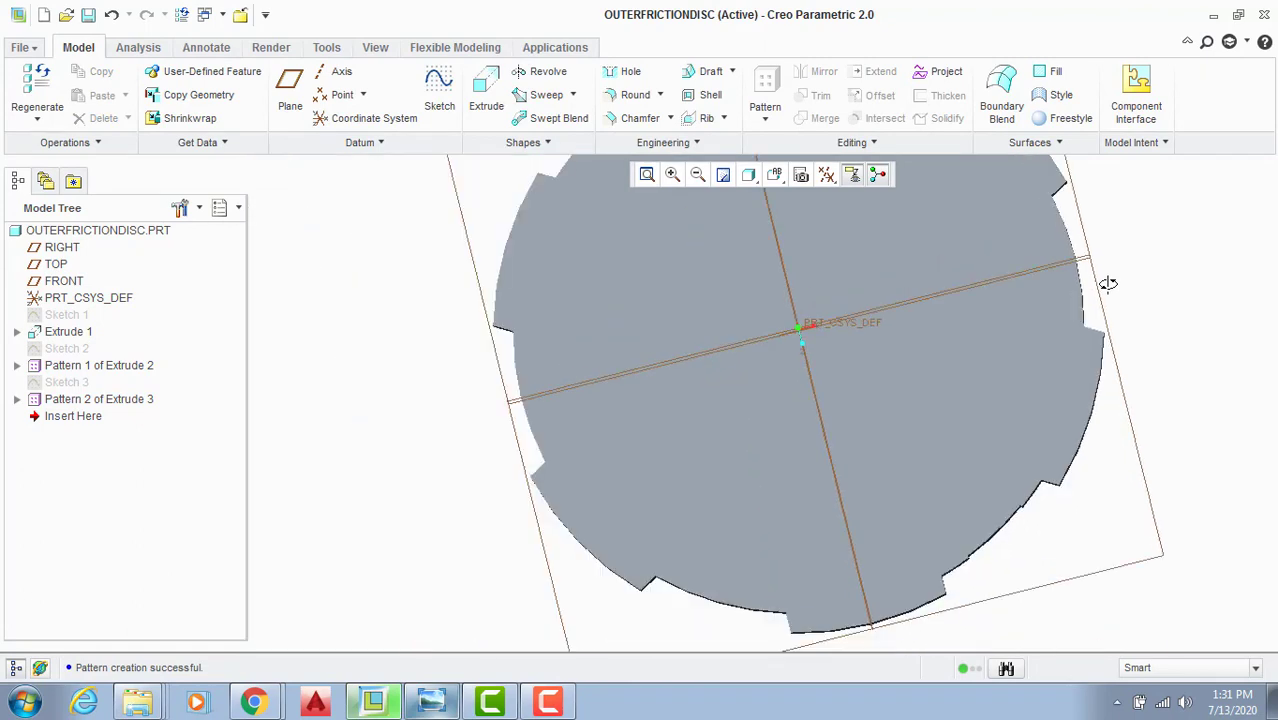
pyautogui.scroll(-8, 872, 224)
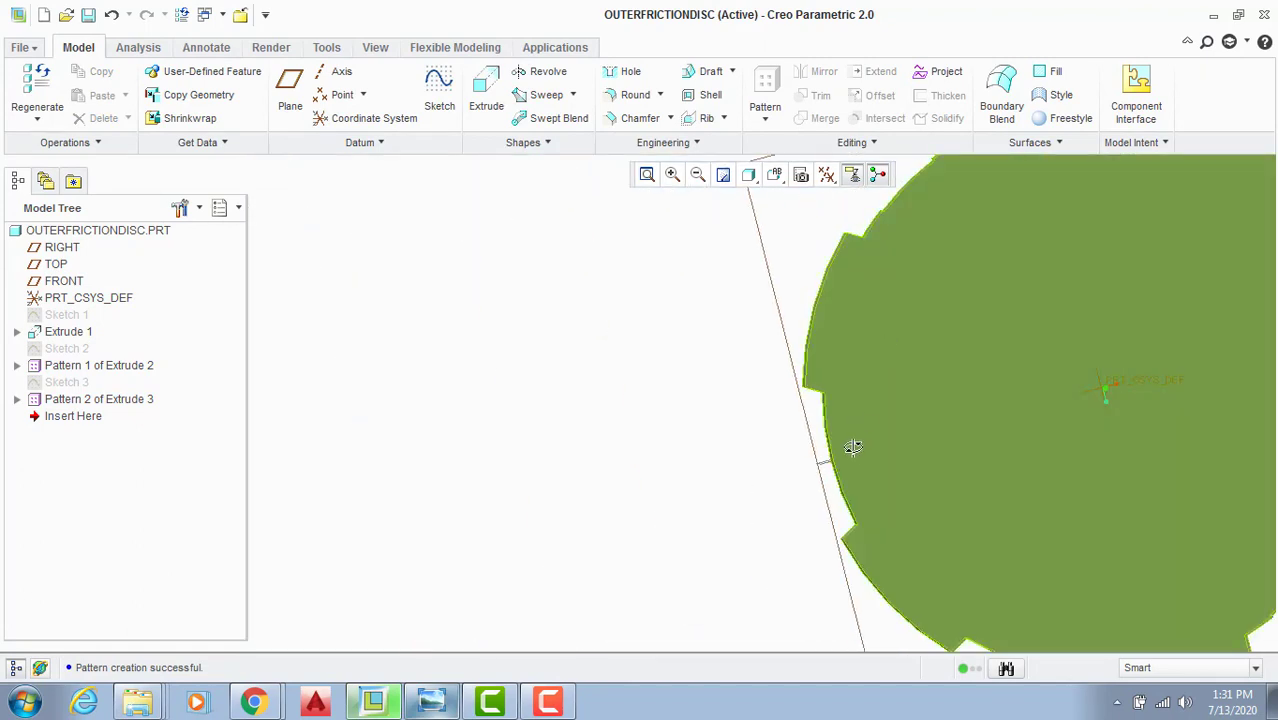
pyautogui.moveTo(789, 379); pyautogui.dragTo(777, 379, button='middle')
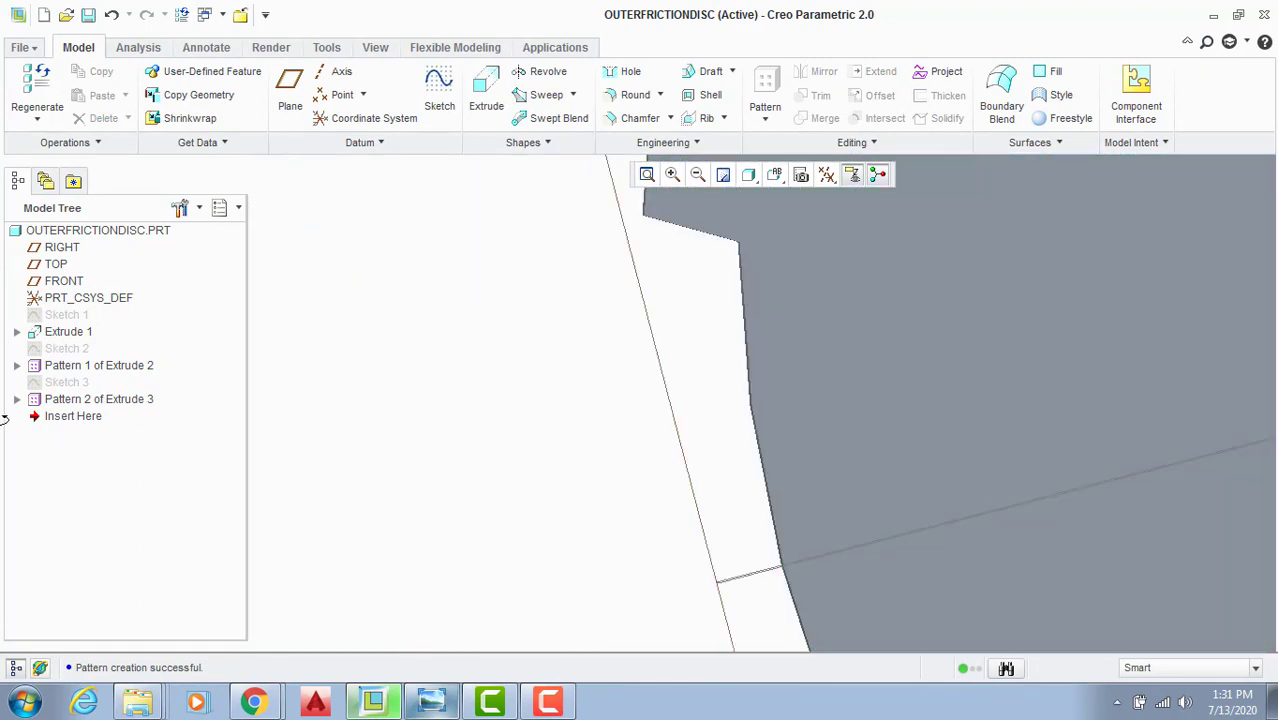
# Step: Redefine the strip pattern to 6 members spread evenly over 360°
pyautogui.rightClick(88, 398)
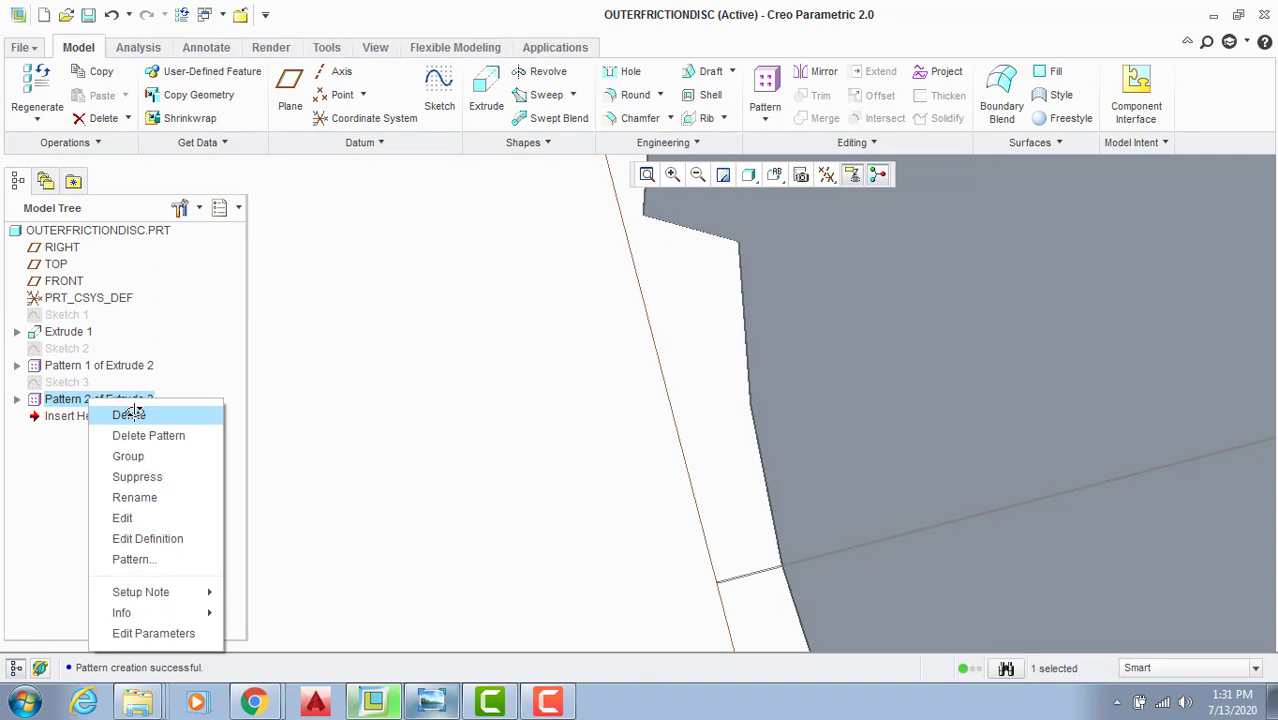
pyautogui.click(140, 537)
pyautogui.scroll(8, 520, 338)
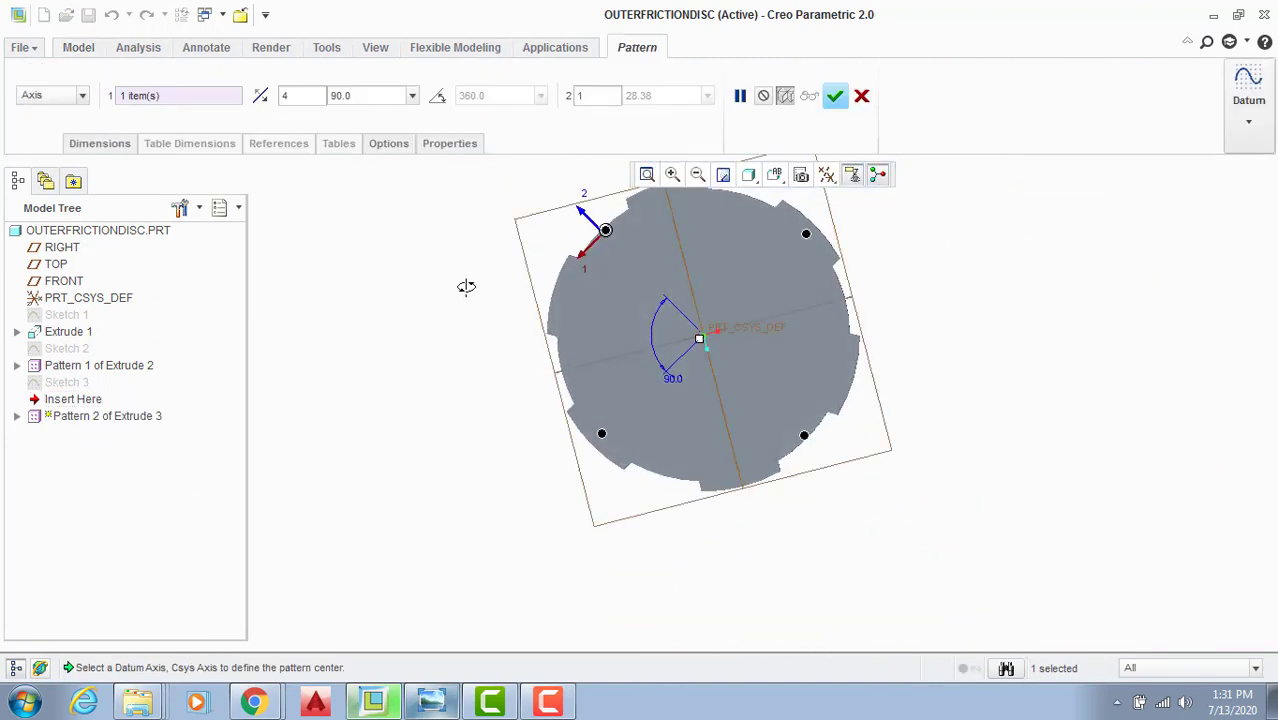
pyautogui.click(437, 96)
pyautogui.doubleClick(288, 95)
pyautogui.press('BackSpace')
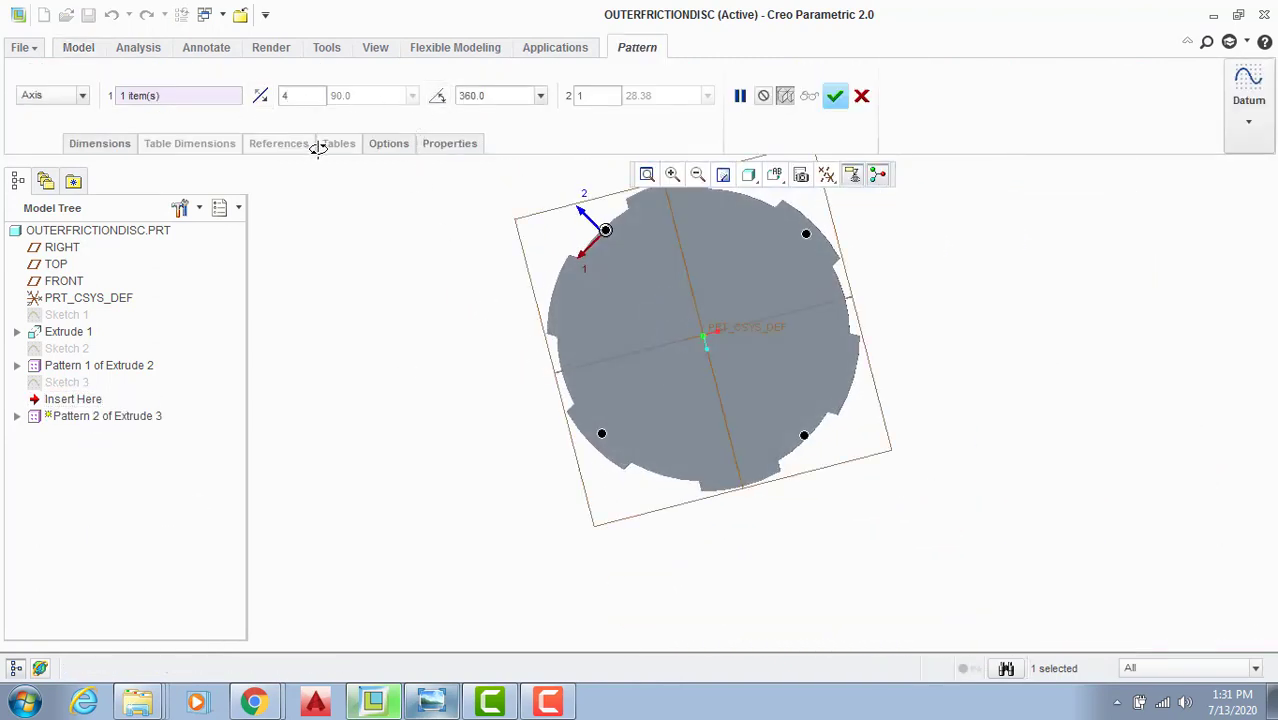
pyautogui.write('6')
pyautogui.click(837, 95)
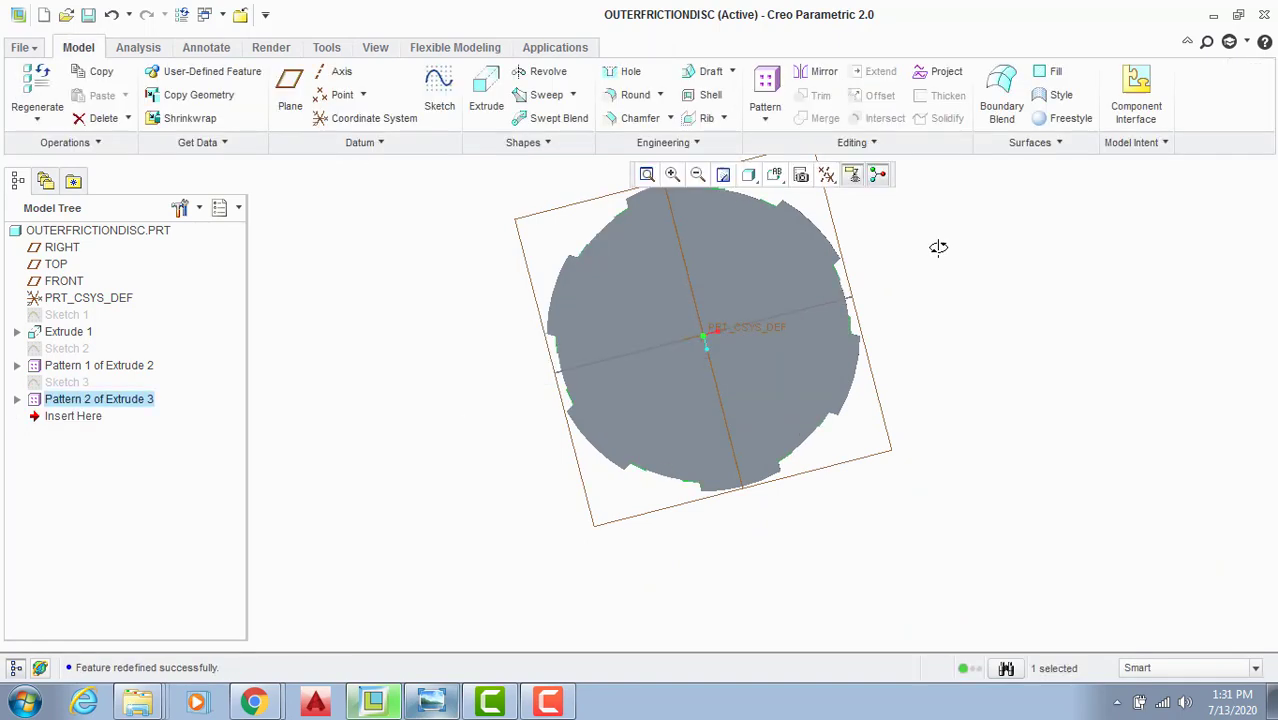
# Step: Save the outer friction disc part in the clutch folder
pyautogui.scroll(-5, 900, 250)
pyautogui.moveTo(851, 305); pyautogui.dragTo(865, 360, button='middle')
pyautogui.hotkey('ctrl', 's')
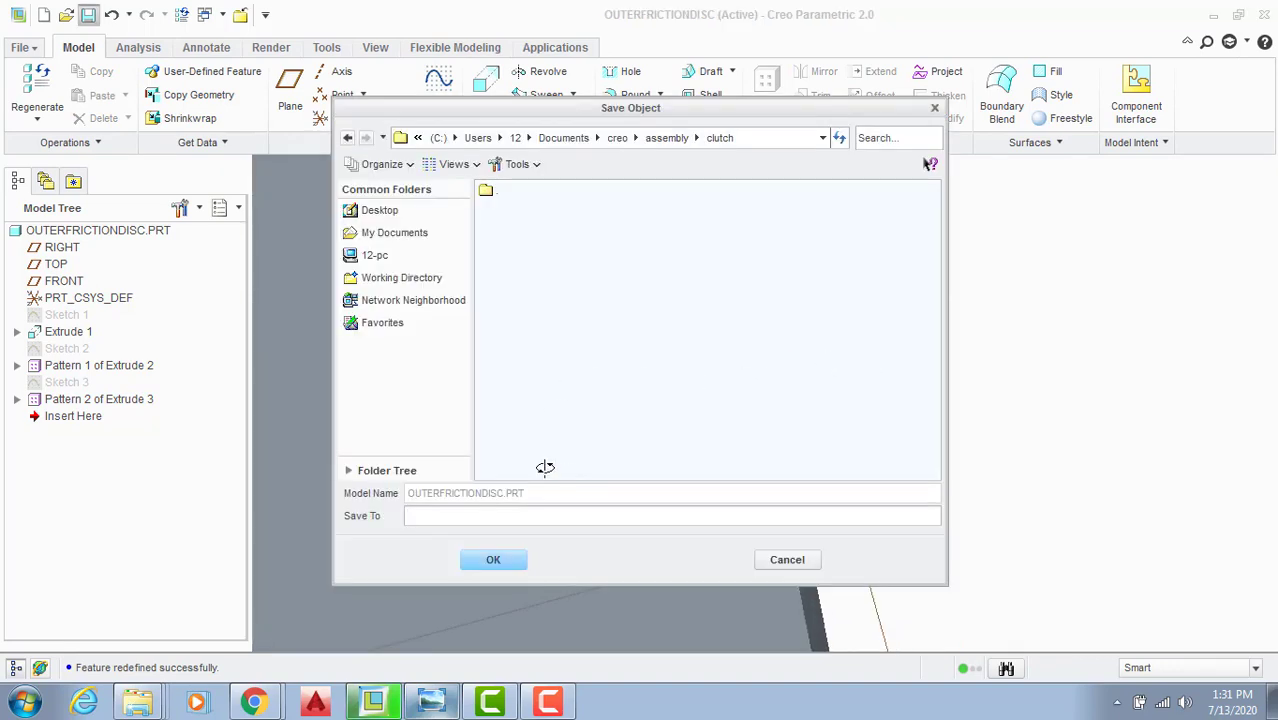
pyautogui.click(496, 559)
pyautogui.scroll(5, 660, 465)
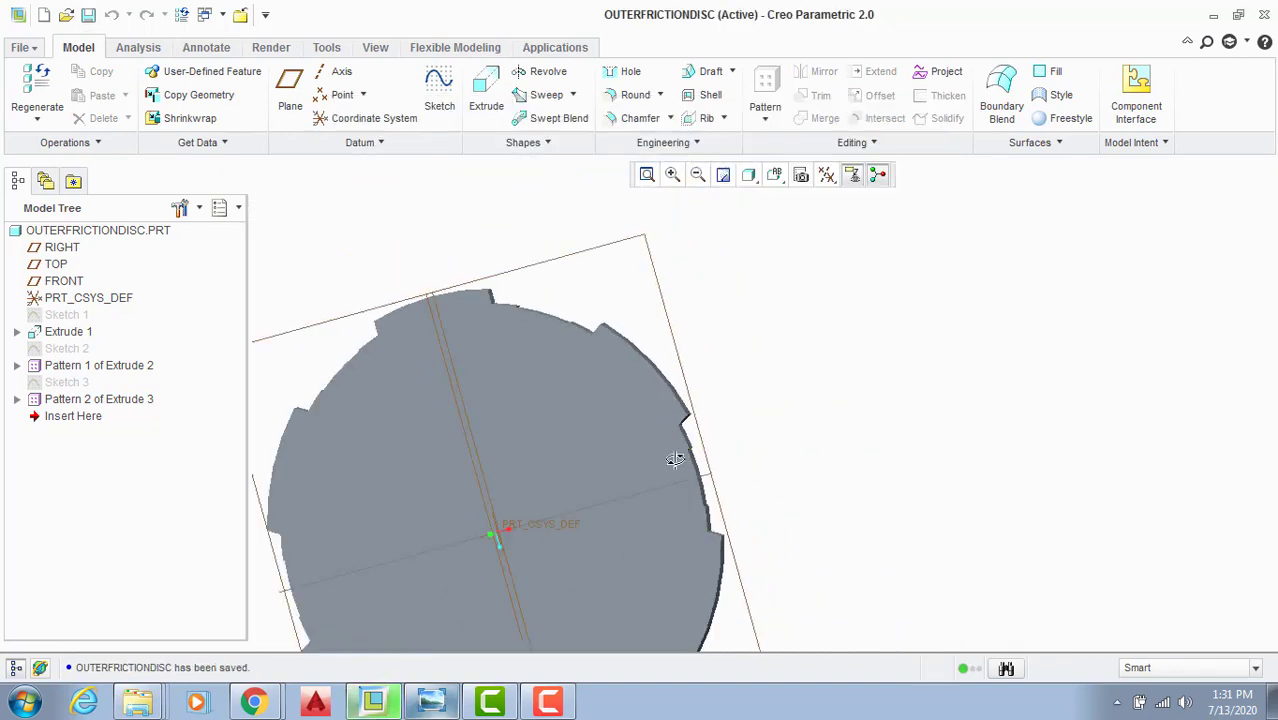
pyautogui.scroll(3, 675, 460)
# Step: Switch to sheet c2 in Windows Photo Viewer and compare the Outer Friction Disc and Stud Carrier Disc drawings and their dimensions
pyautogui.click(443, 703)
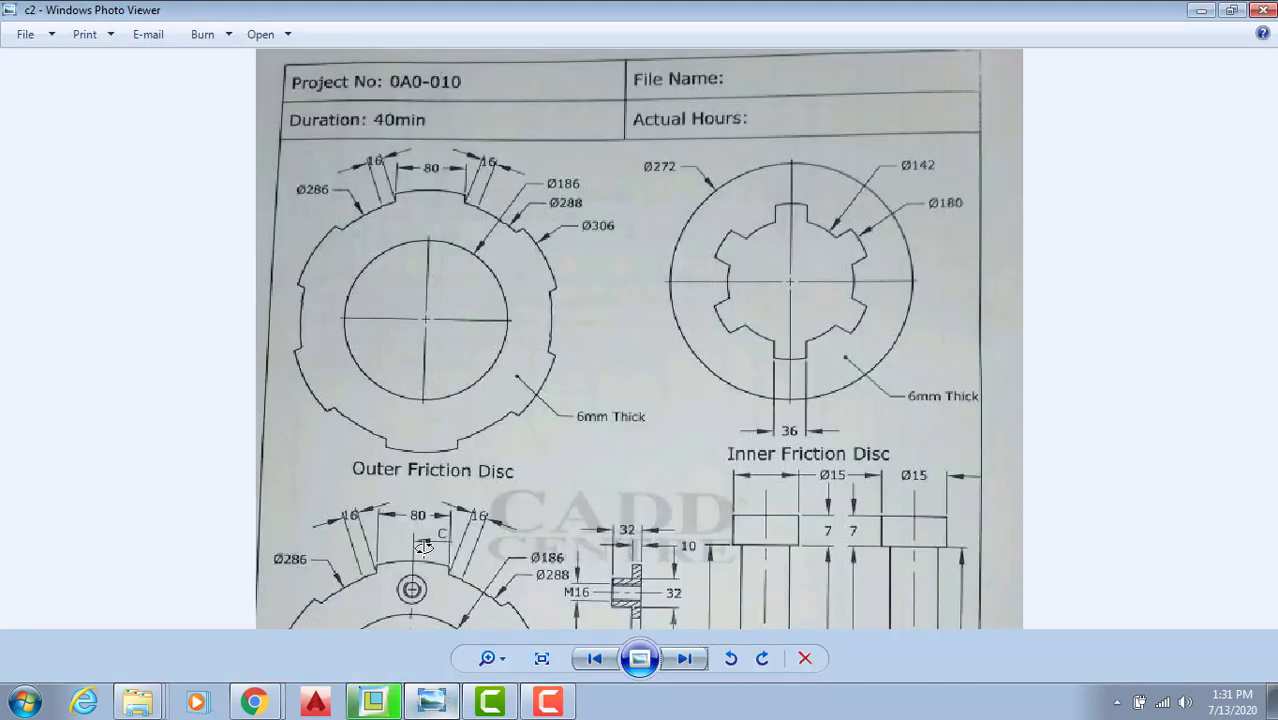
pyautogui.scroll(4, 408, 518)
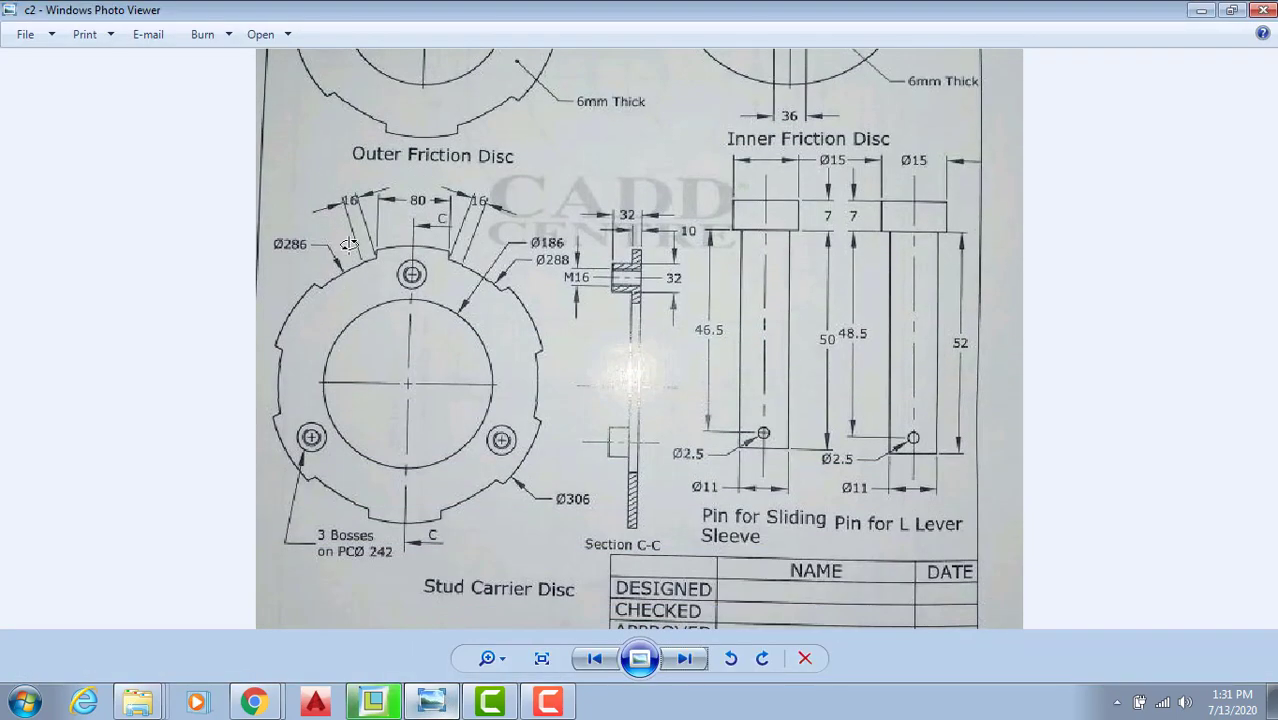
pyautogui.moveTo(364, 320); pyautogui.dragTo(372, 271)
pyautogui.moveTo(403, 341); pyautogui.dragTo(404, 371)
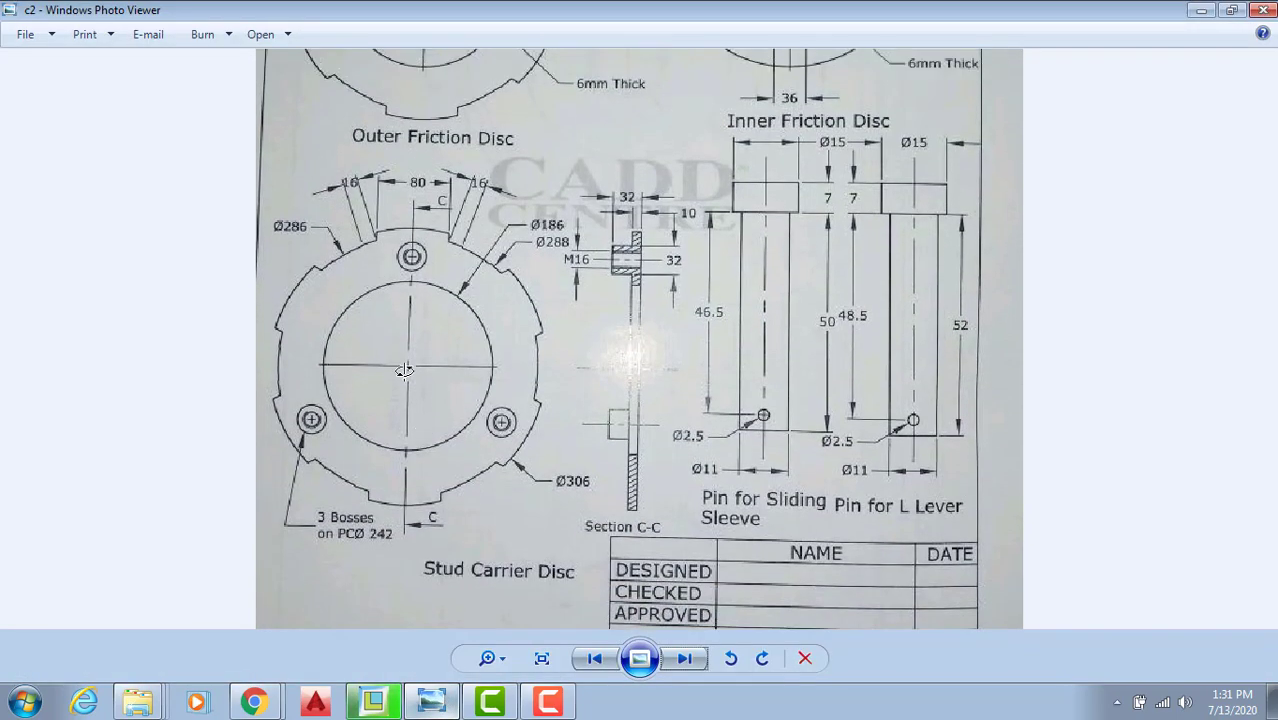
pyautogui.scroll(3, 335, 212)
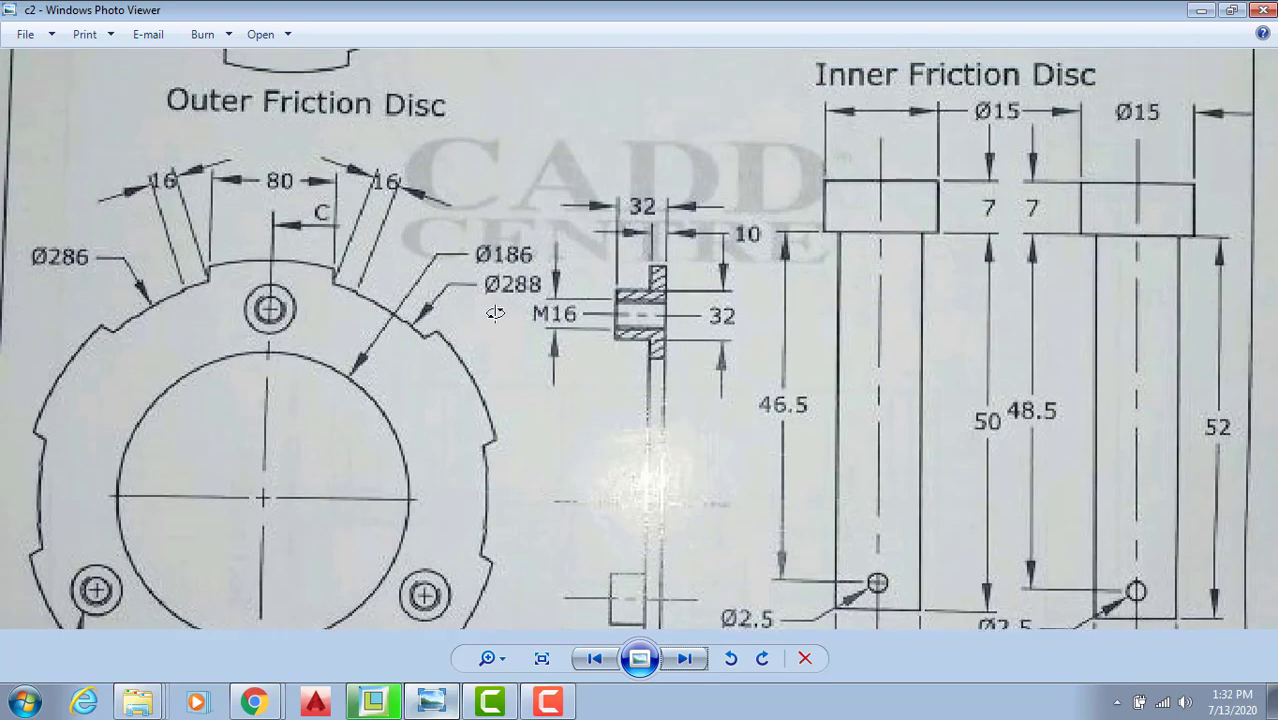
pyautogui.moveTo(515, 278); pyautogui.dragTo(581, 626)
pyautogui.moveTo(472, 393); pyautogui.dragTo(479, 488)
pyautogui.moveTo(386, 287); pyautogui.dragTo(394, 361)
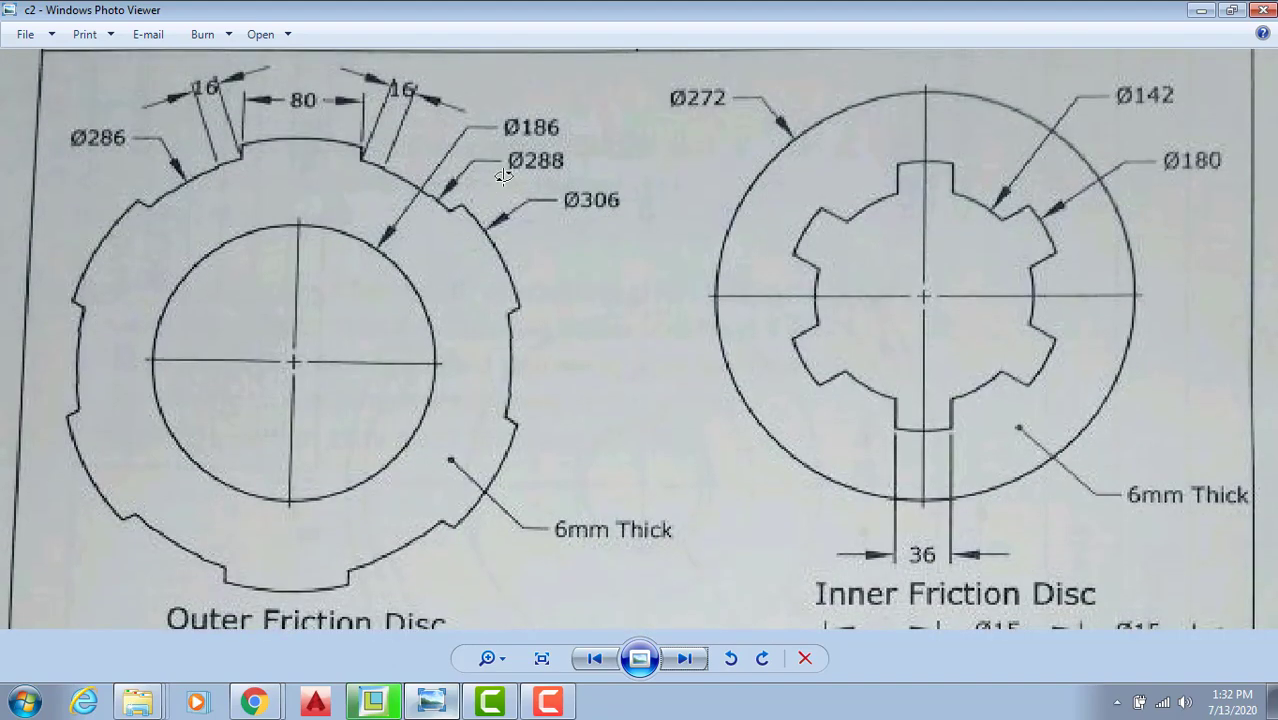
# Step: Return to Creo Parametric and sketch a circle about 149 mm in diameter on the disc's flat face, centred on the origin
pyautogui.click(490, 702)
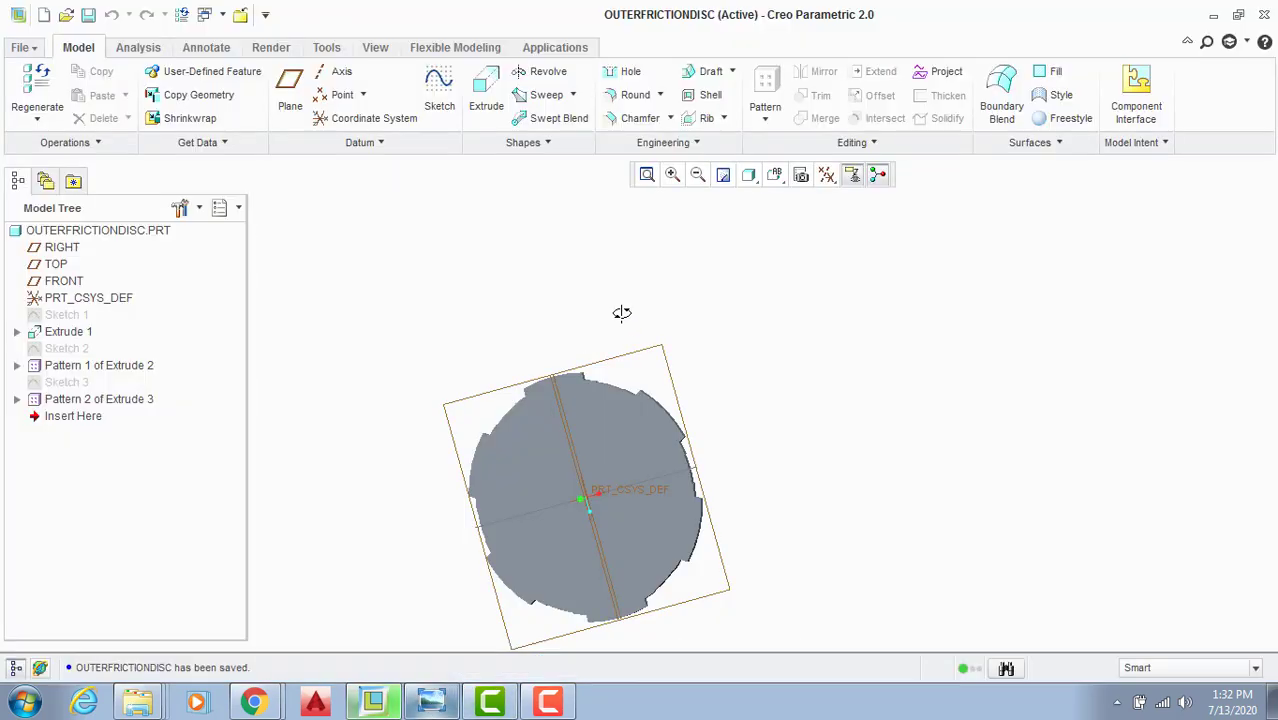
pyautogui.click(439, 90)
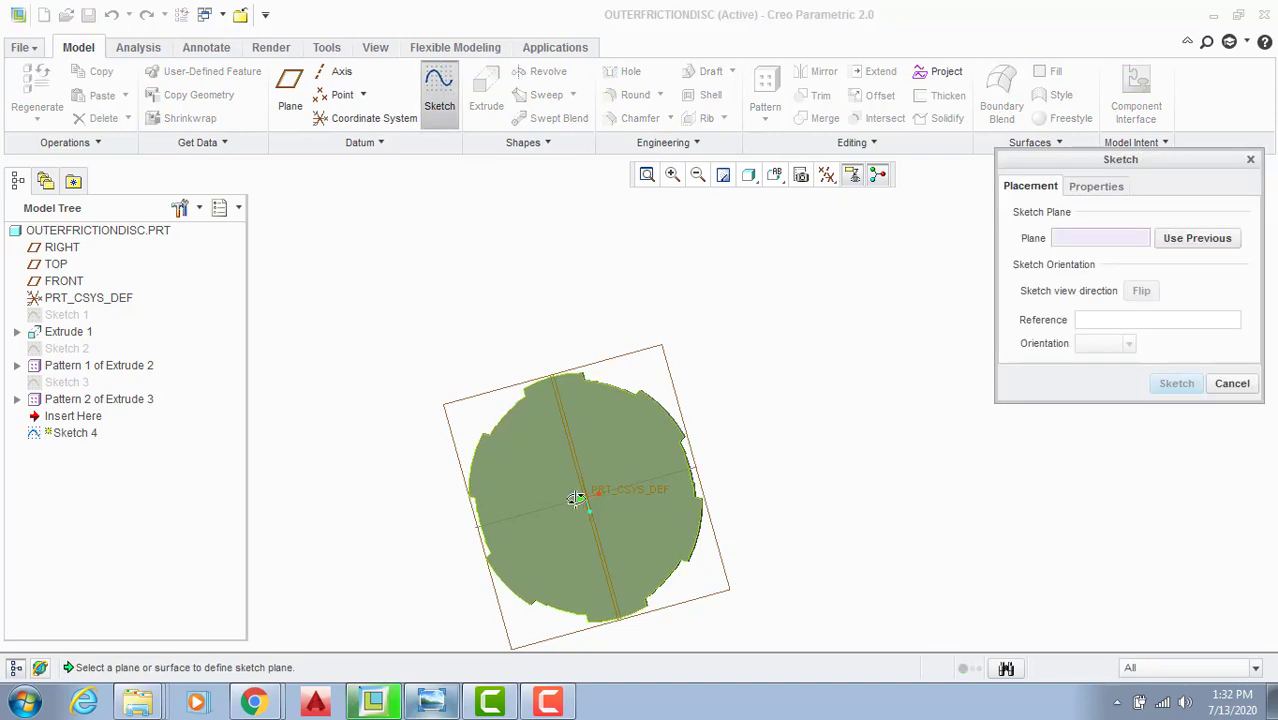
pyautogui.click(528, 466)
pyautogui.click(1176, 383)
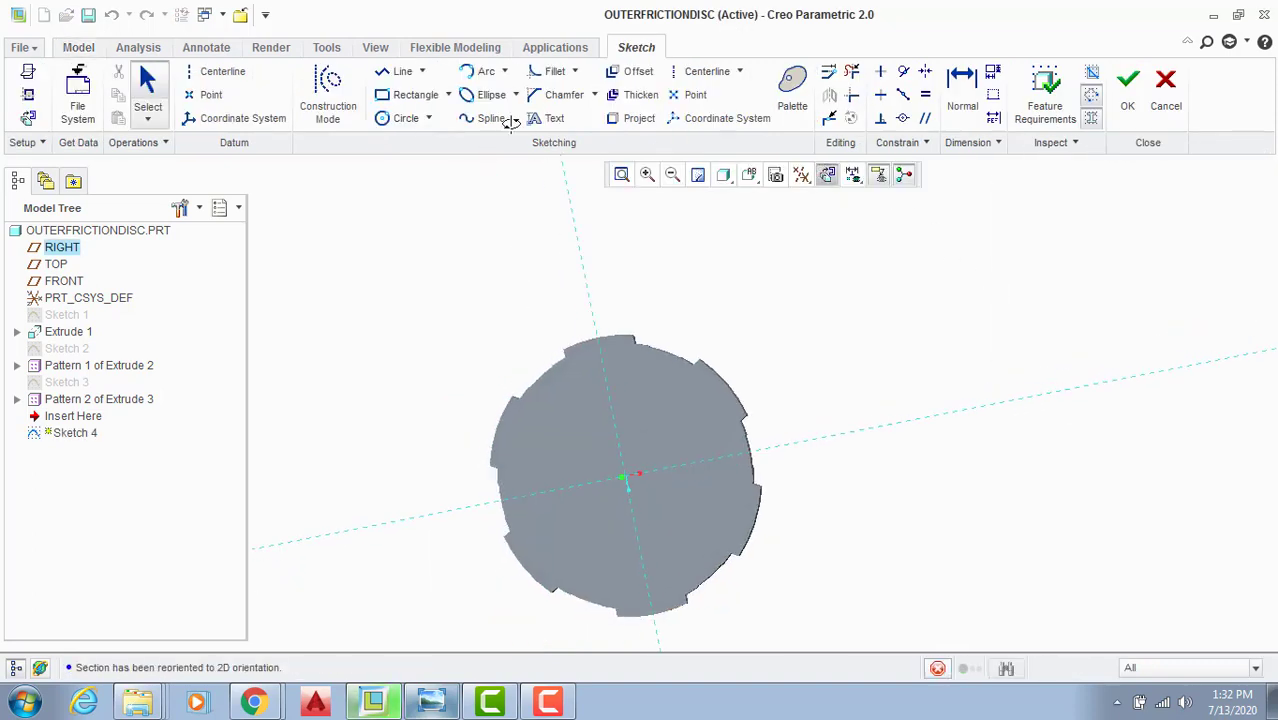
pyautogui.click(402, 124)
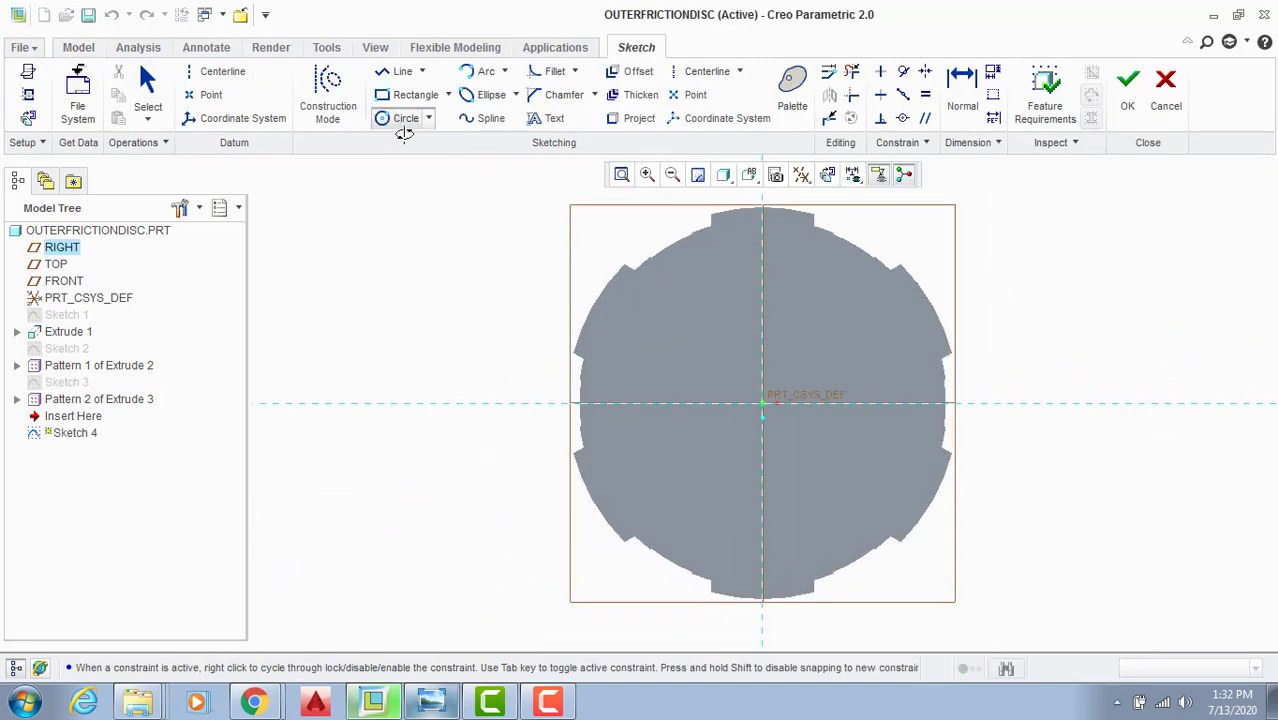
pyautogui.click(762, 403)
pyautogui.middleClick(700, 325)
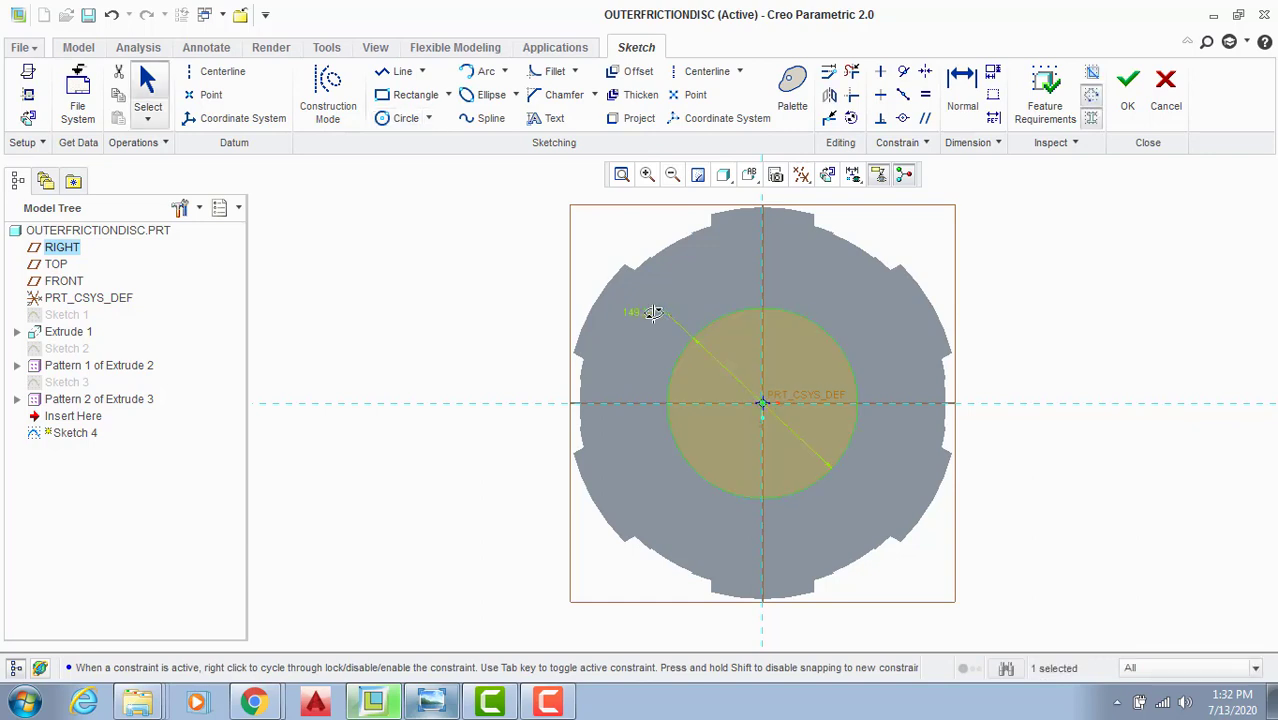
# Step: Set the circle's diameter to 186 mm and finish the sketch
pyautogui.doubleClick(650, 310)
pyautogui.write('1')
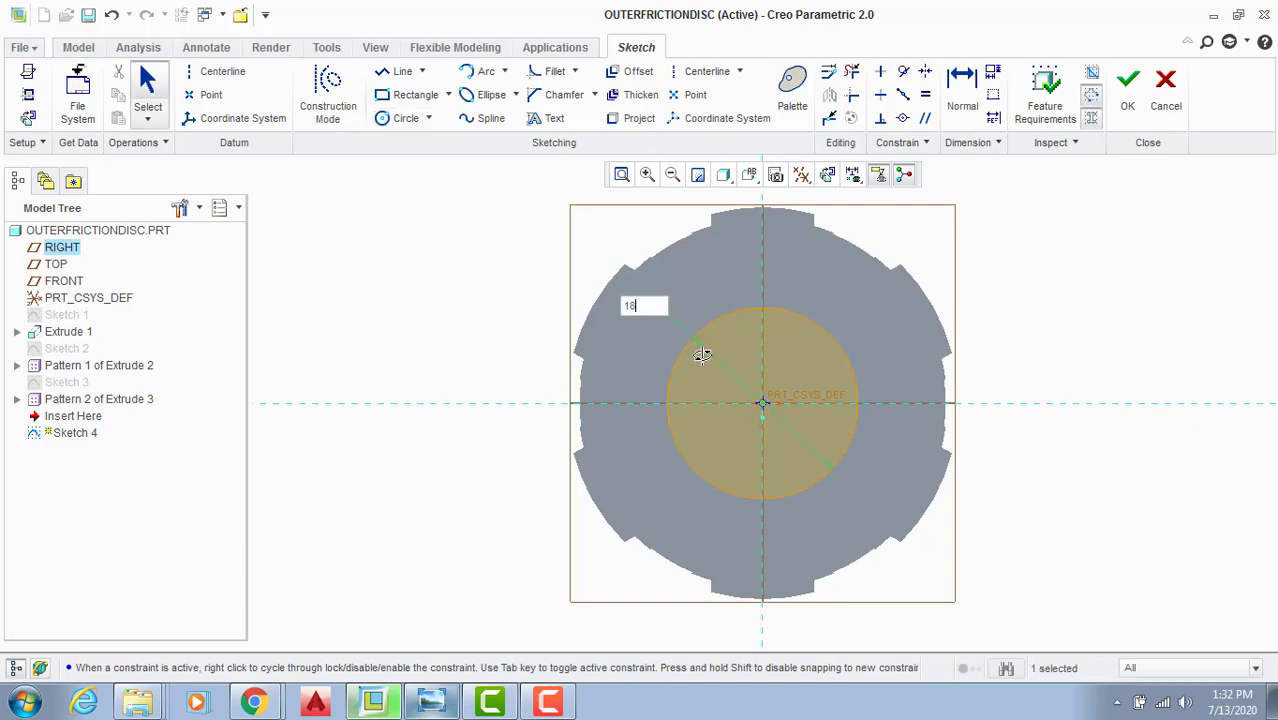
pyautogui.write('8')
pyautogui.press('Return')
pyautogui.click(1127, 90)
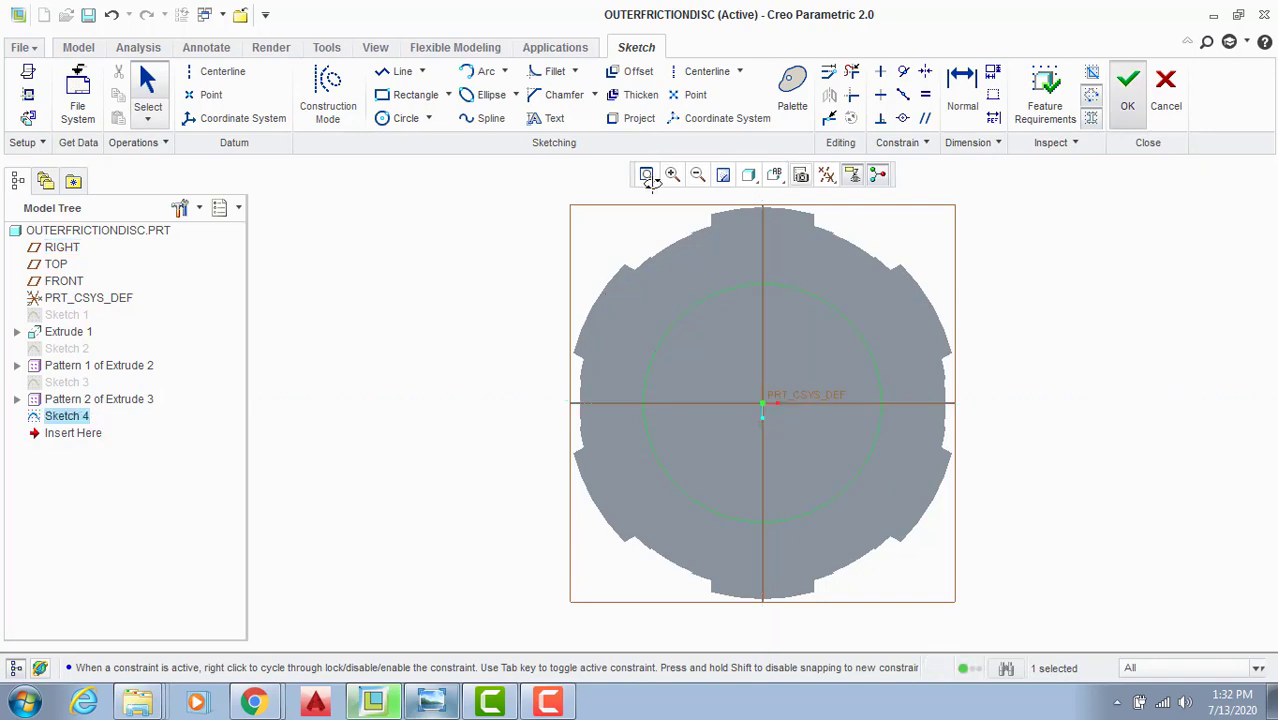
# Step: Extrude the circle as a material-removing cut through the disc in the flipped direction, and save the part
pyautogui.click(486, 92)
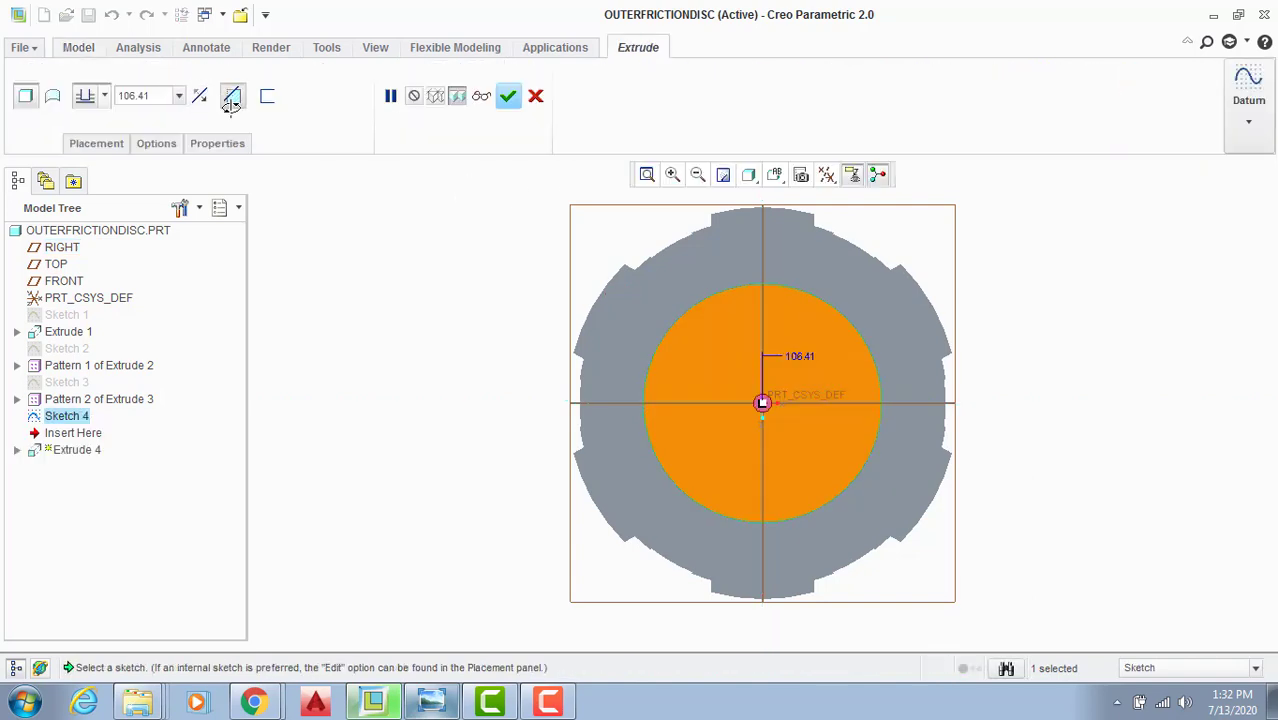
pyautogui.click(231, 103)
pyautogui.moveTo(462, 264); pyautogui.dragTo(372, 292, button='middle')
pyautogui.click(208, 92)
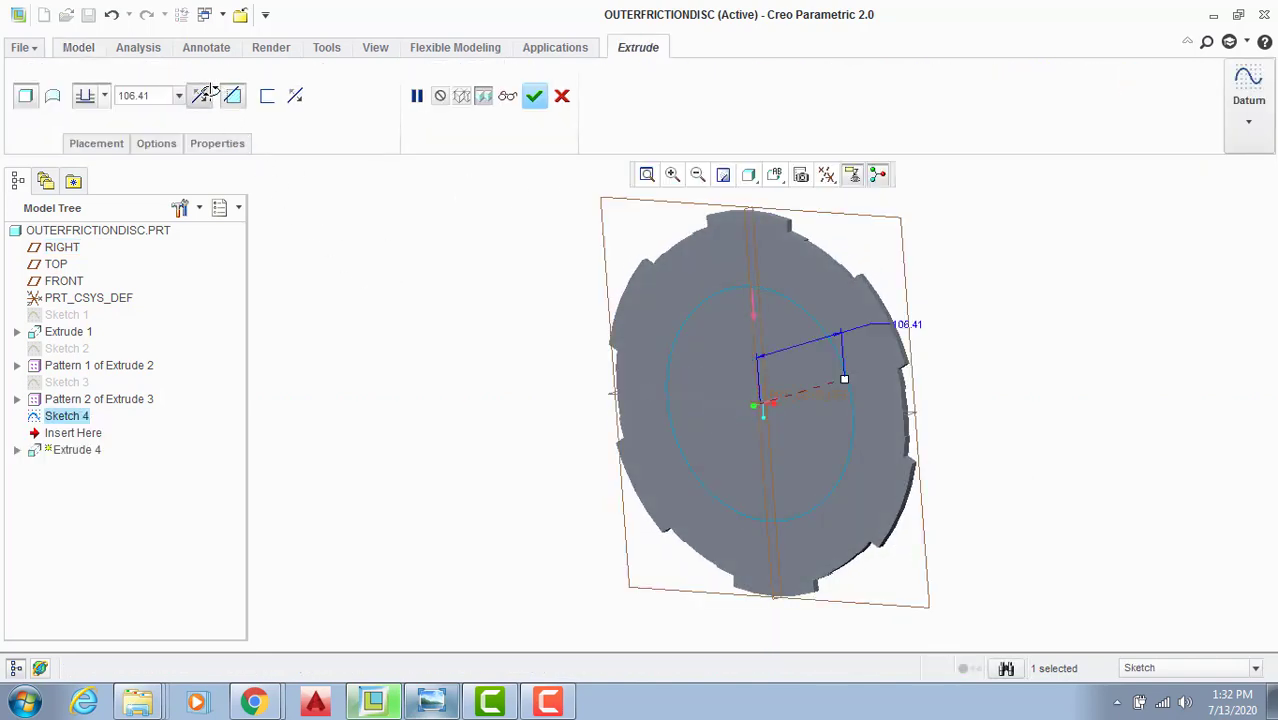
pyautogui.click(534, 95)
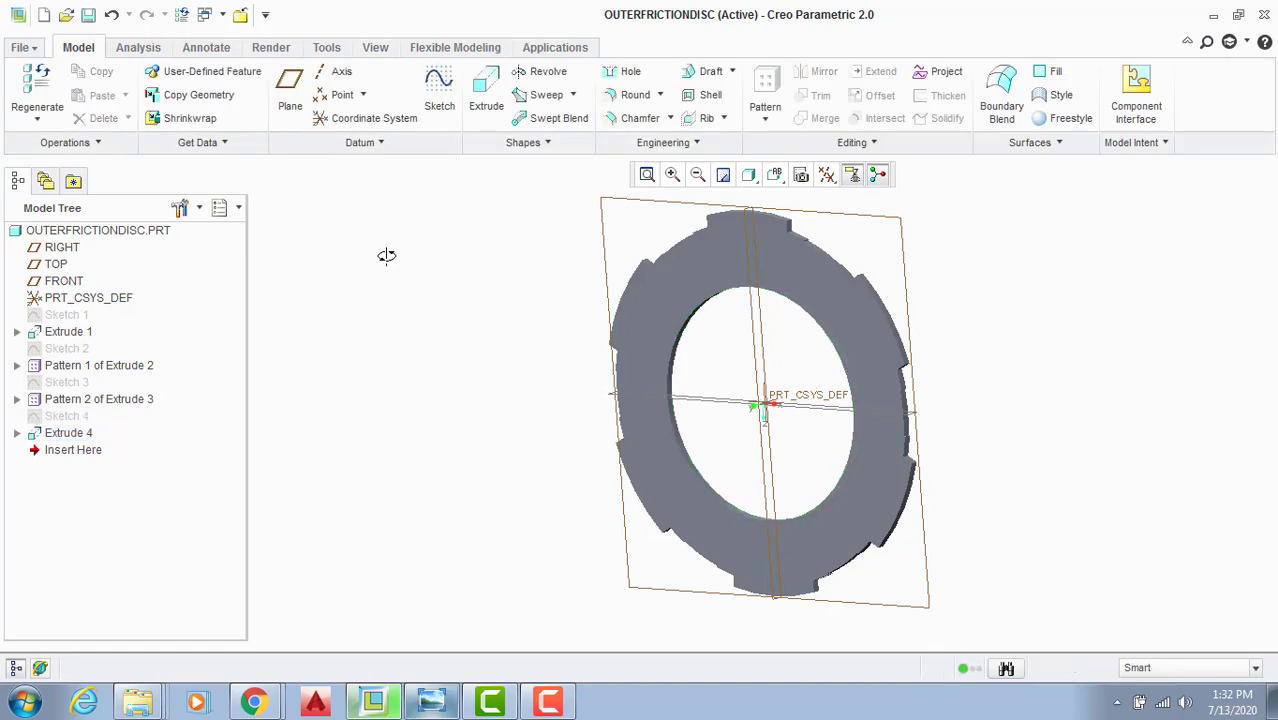
pyautogui.hotkey('ctrl', 's')
pyautogui.click(490, 557)
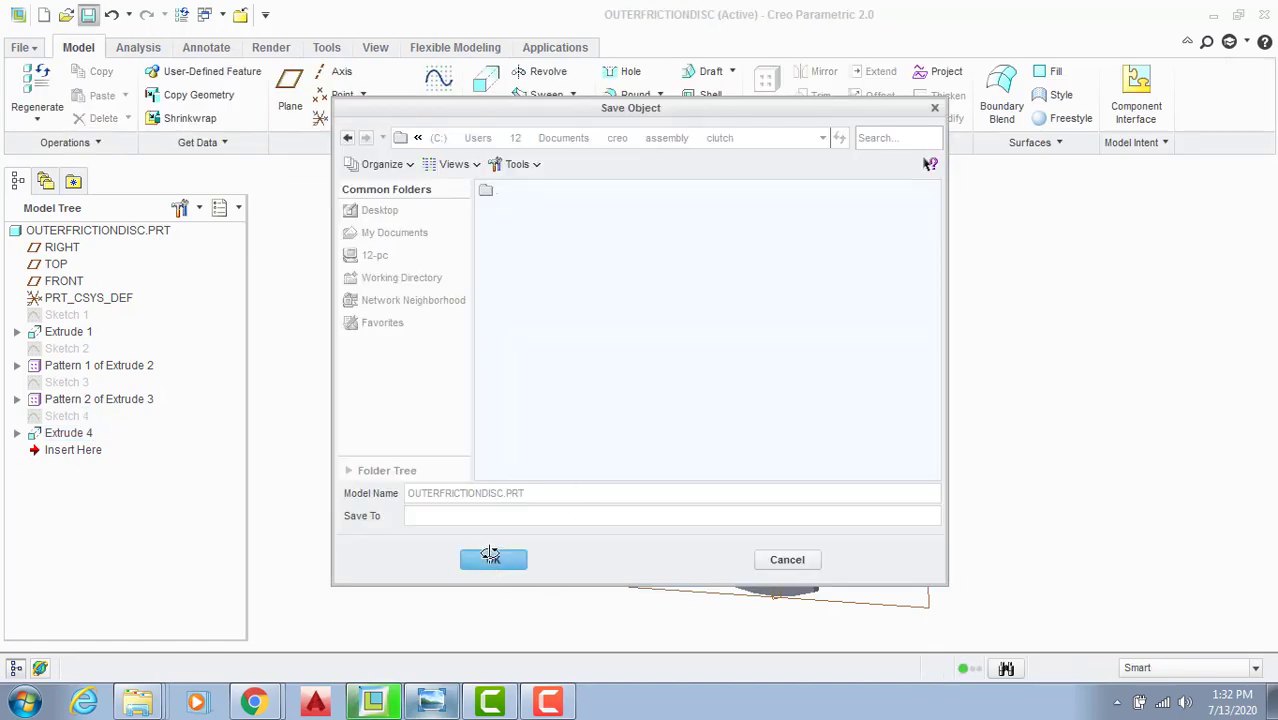
# Step: Switch to sheet c2 in Windows Photo Viewer and examine the Stud Carrier Disc drawing, its bosses and the section view
pyautogui.hotkey('alt', 'Tab')
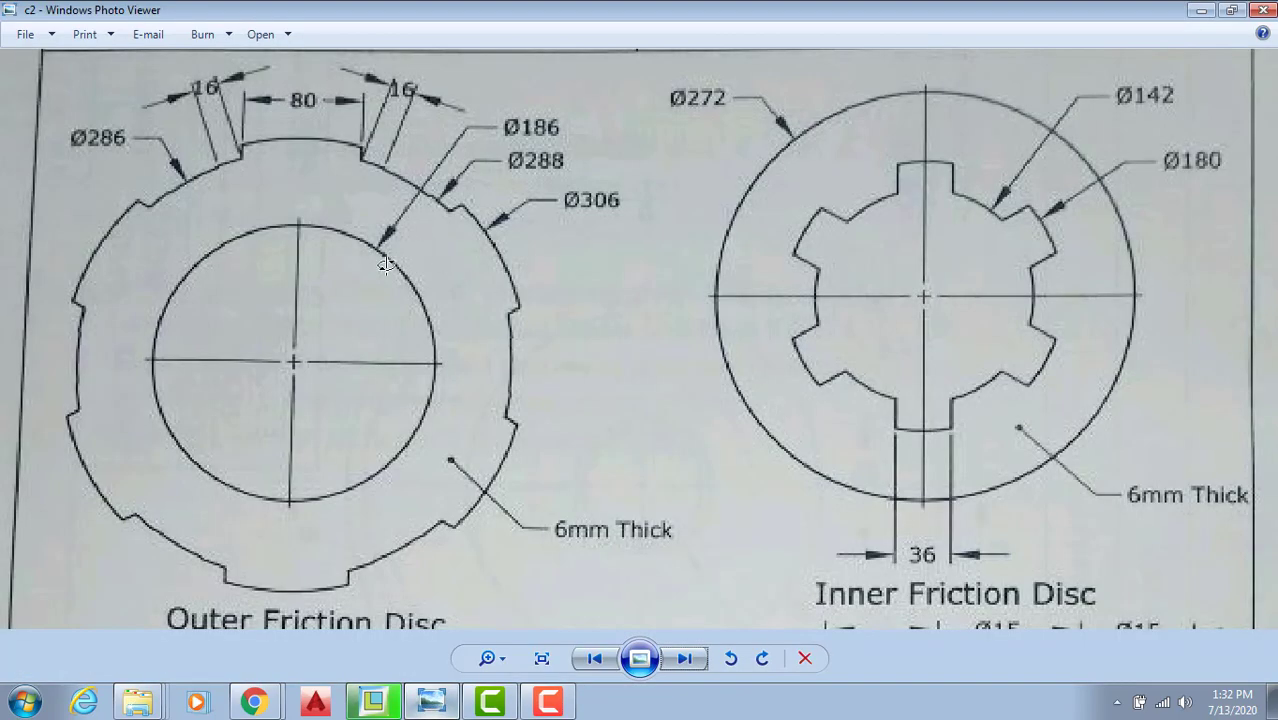
pyautogui.moveTo(388, 300); pyautogui.dragTo(399, 57)
pyautogui.moveTo(396, 416); pyautogui.dragTo(395, 240)
pyautogui.moveTo(365, 384)
pyautogui.mouseDown()
pyautogui.moveTo(325, 322)
pyautogui.moveTo(328, 292)
pyautogui.moveTo(357, 258)
pyautogui.mouseUp()
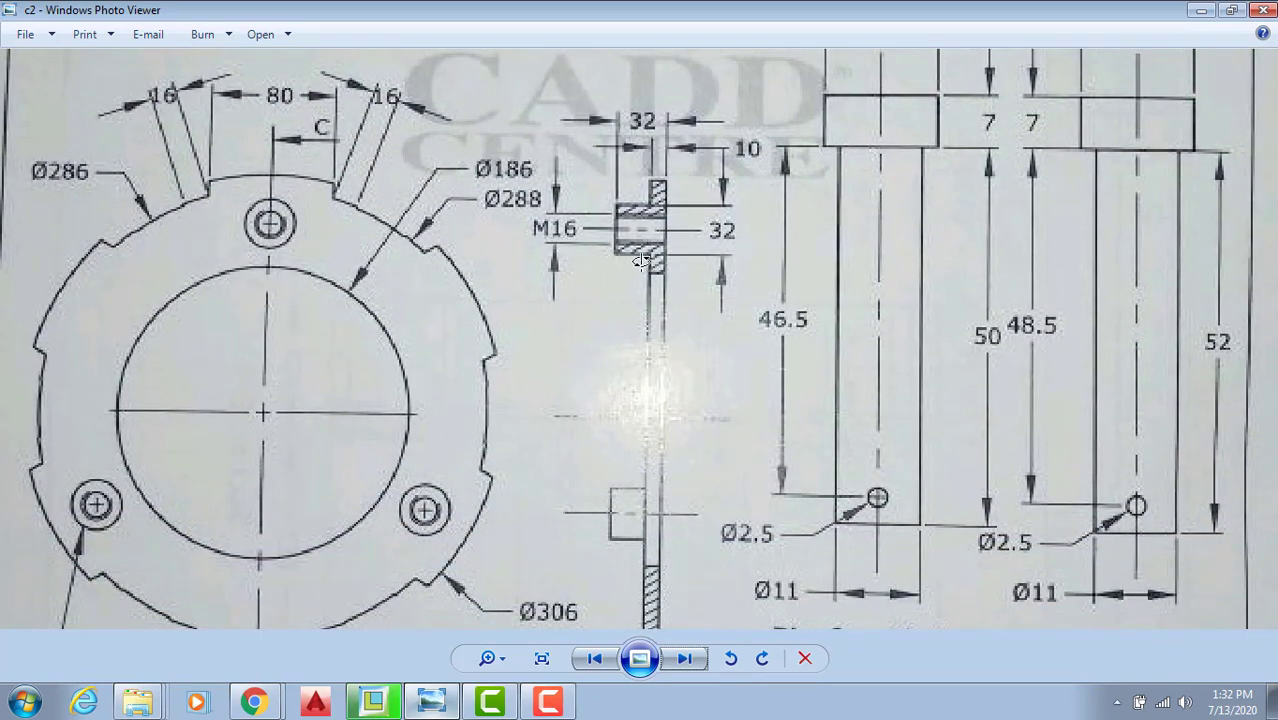
pyautogui.moveTo(579, 380)
pyautogui.mouseDown()
pyautogui.moveTo(588, 300)
pyautogui.moveTo(584, 354)
pyautogui.moveTo(583, 340)
pyautogui.mouseUp()
pyautogui.moveTo(529, 452); pyautogui.dragTo(507, 524)
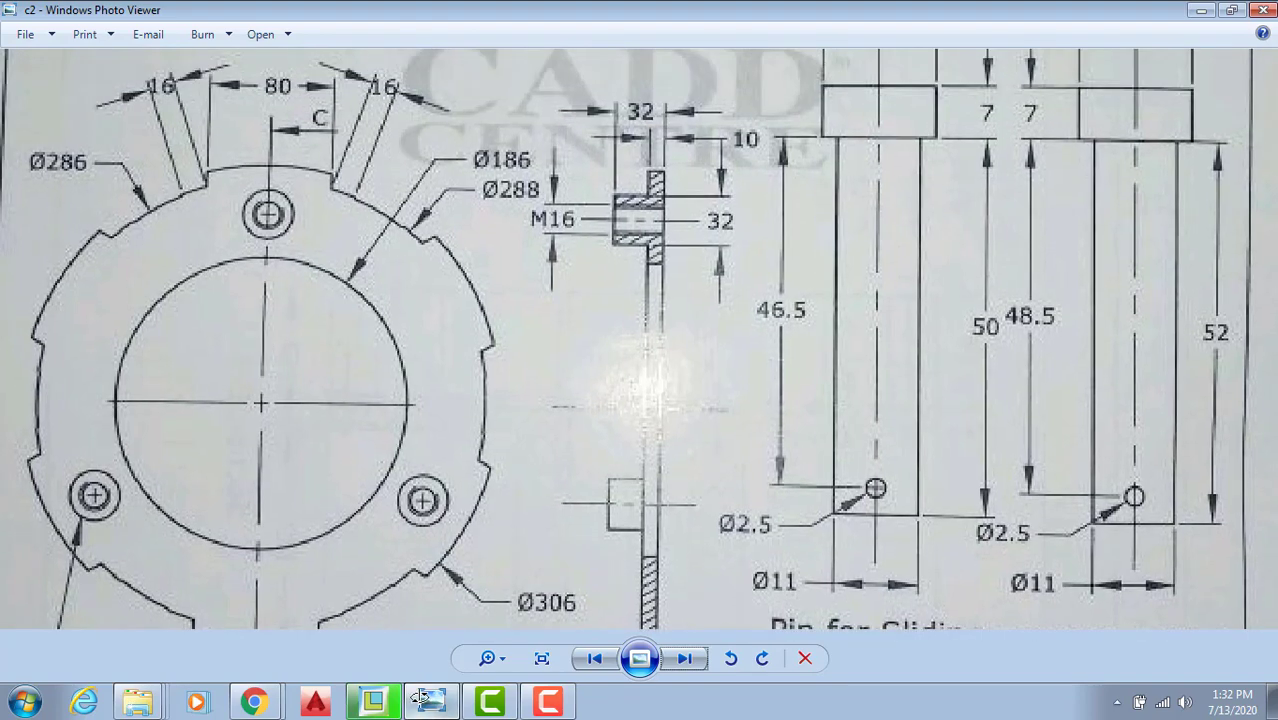
# Step: Switch back to Creo Parametric and save a copy of the outer friction disc named STUDCARRIERDISC in the clutch folder
pyautogui.click(371, 700)
pyautogui.click(22, 47)
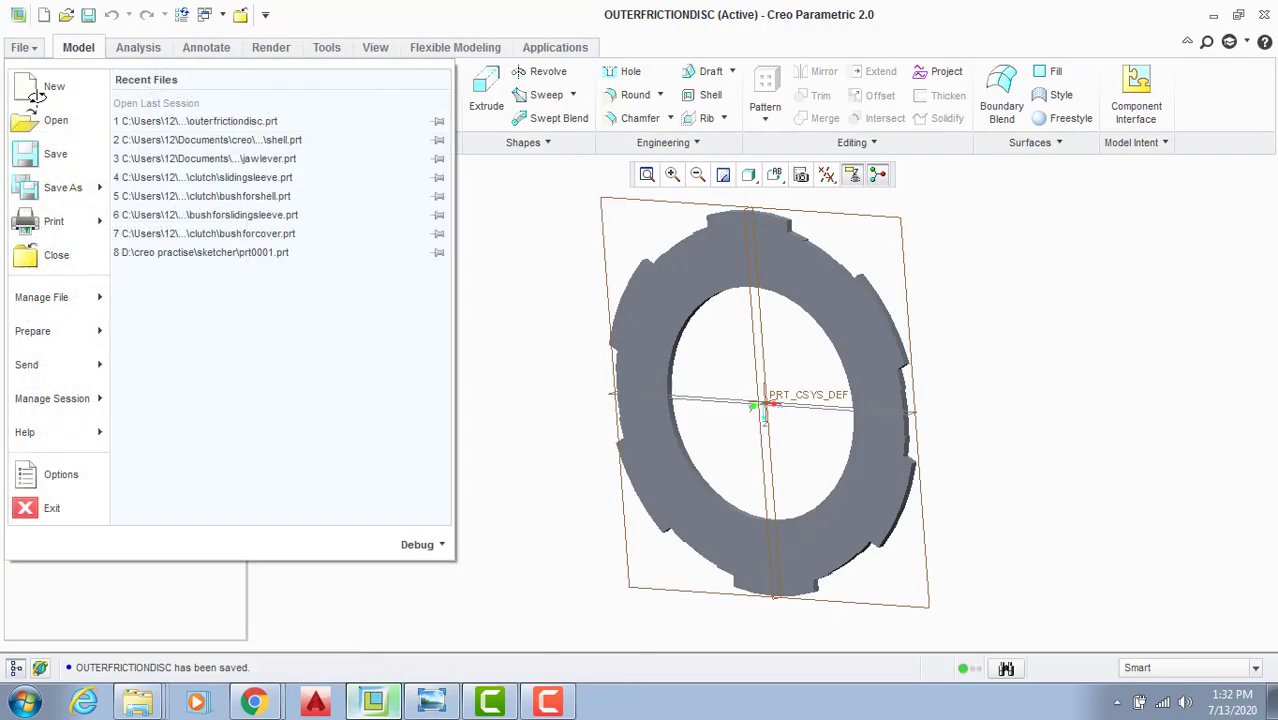
pyautogui.click(43, 187)
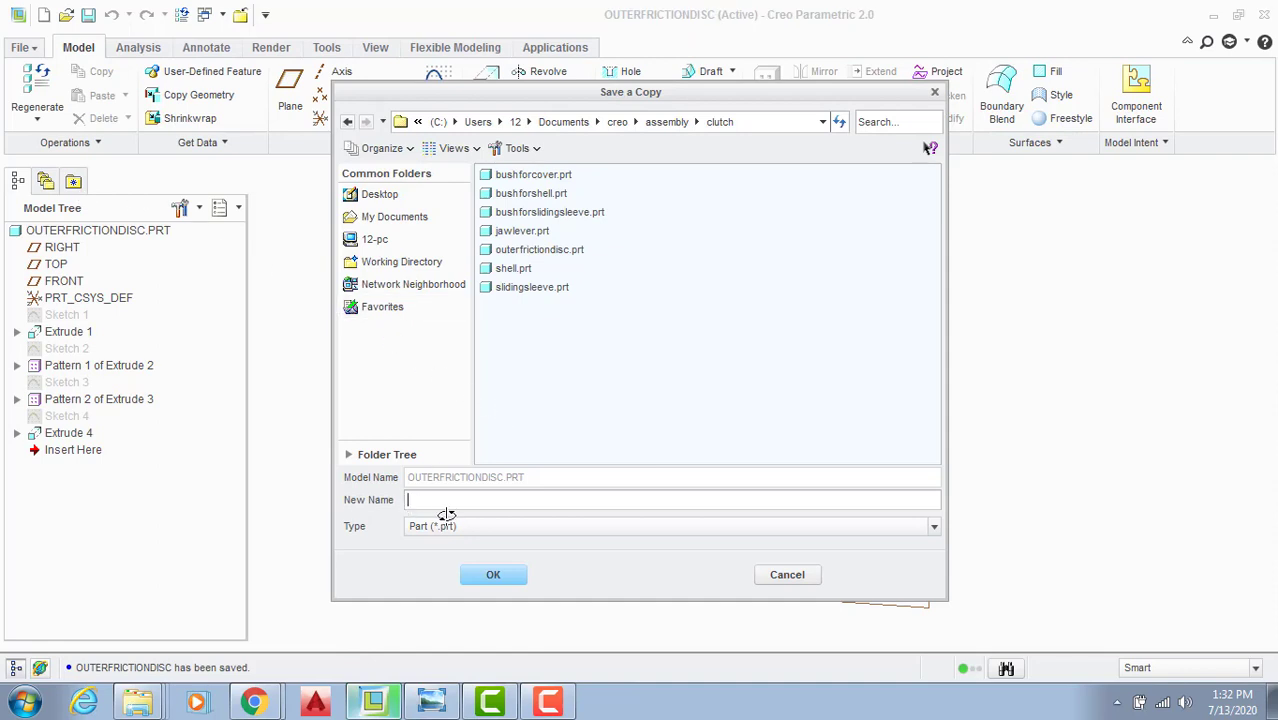
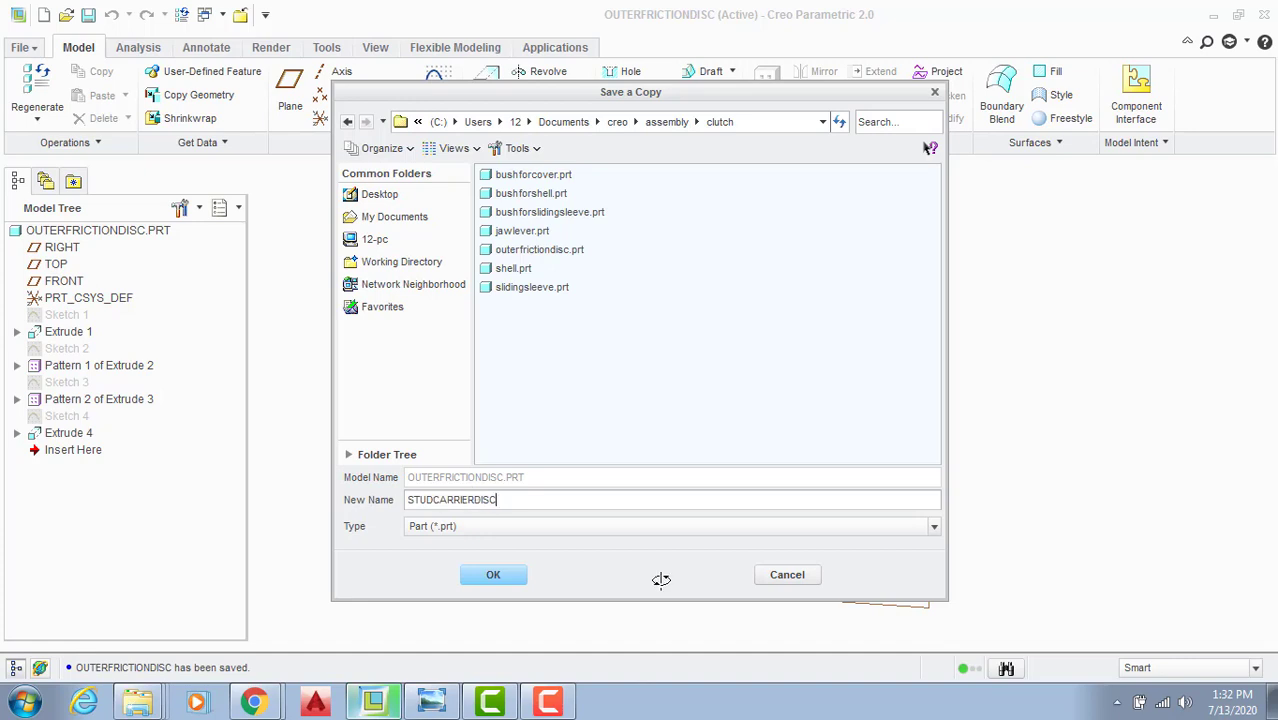
pyautogui.click(520, 576)
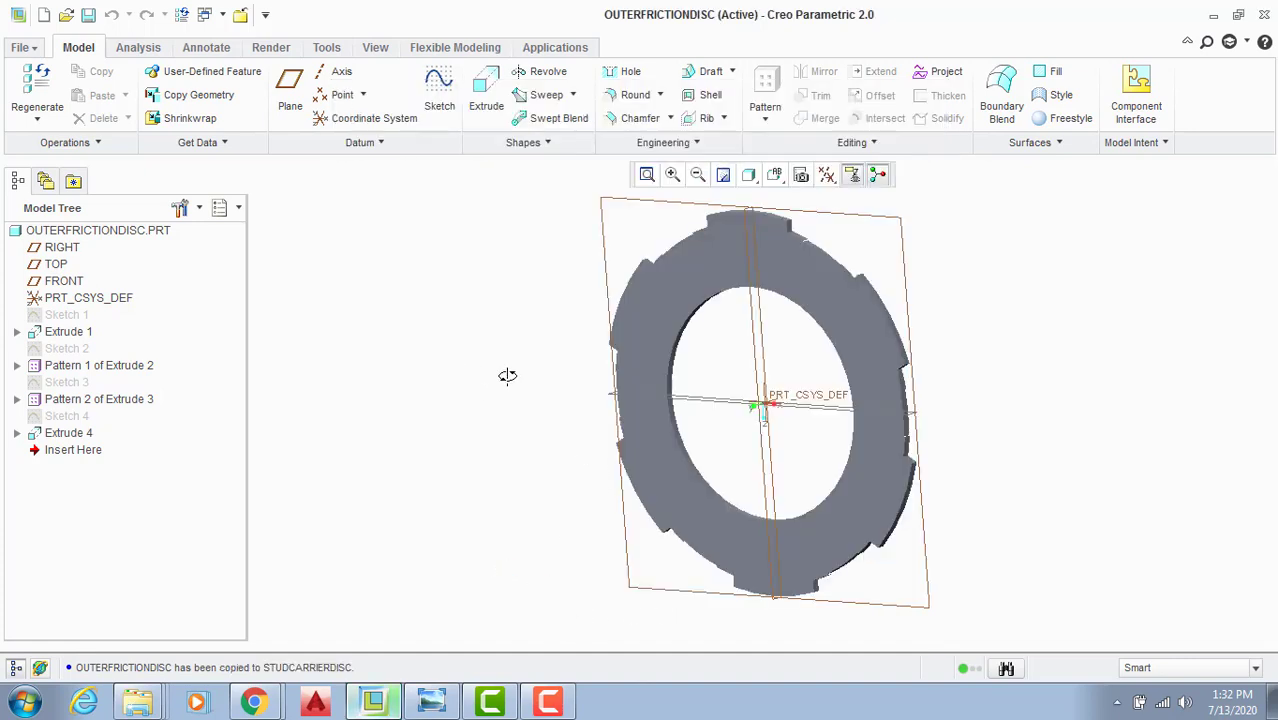
# Step: Close the outer friction disc model and open studcarrierdisc.prt
pyautogui.moveTo(507, 375); pyautogui.dragTo(402, 285, button='middle')
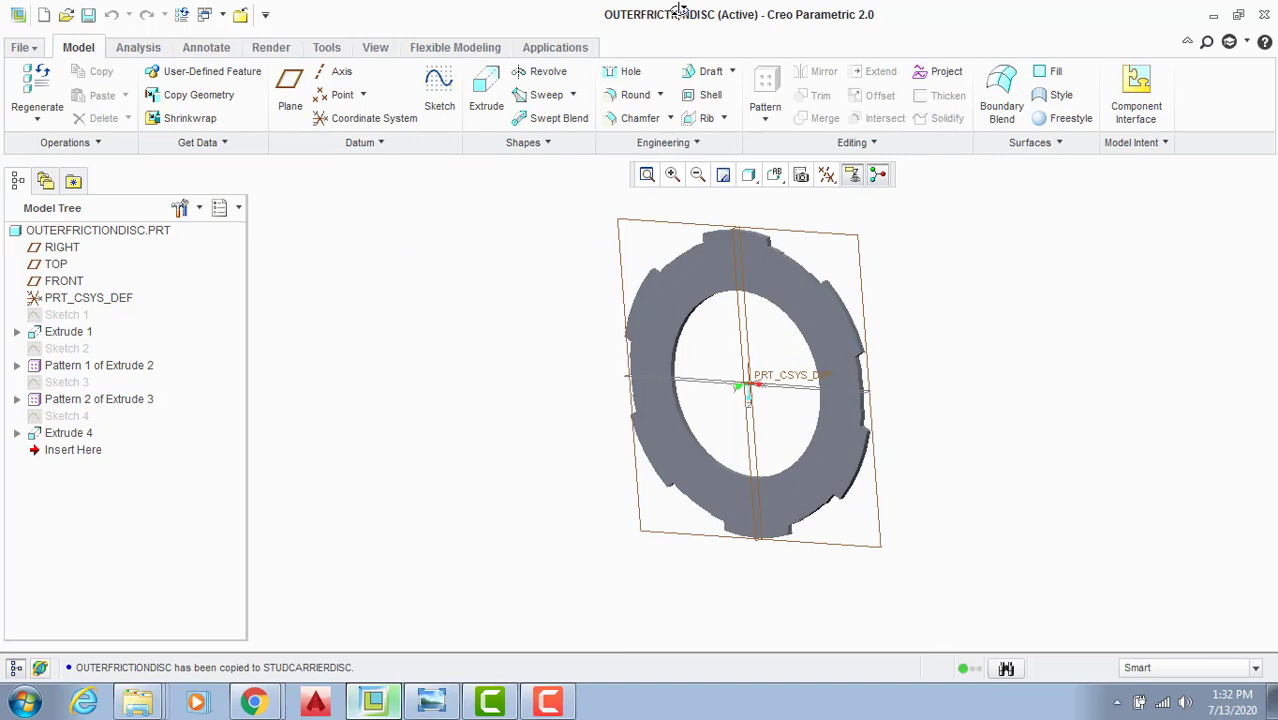
pyautogui.click(375, 47)
pyautogui.click(855, 85)
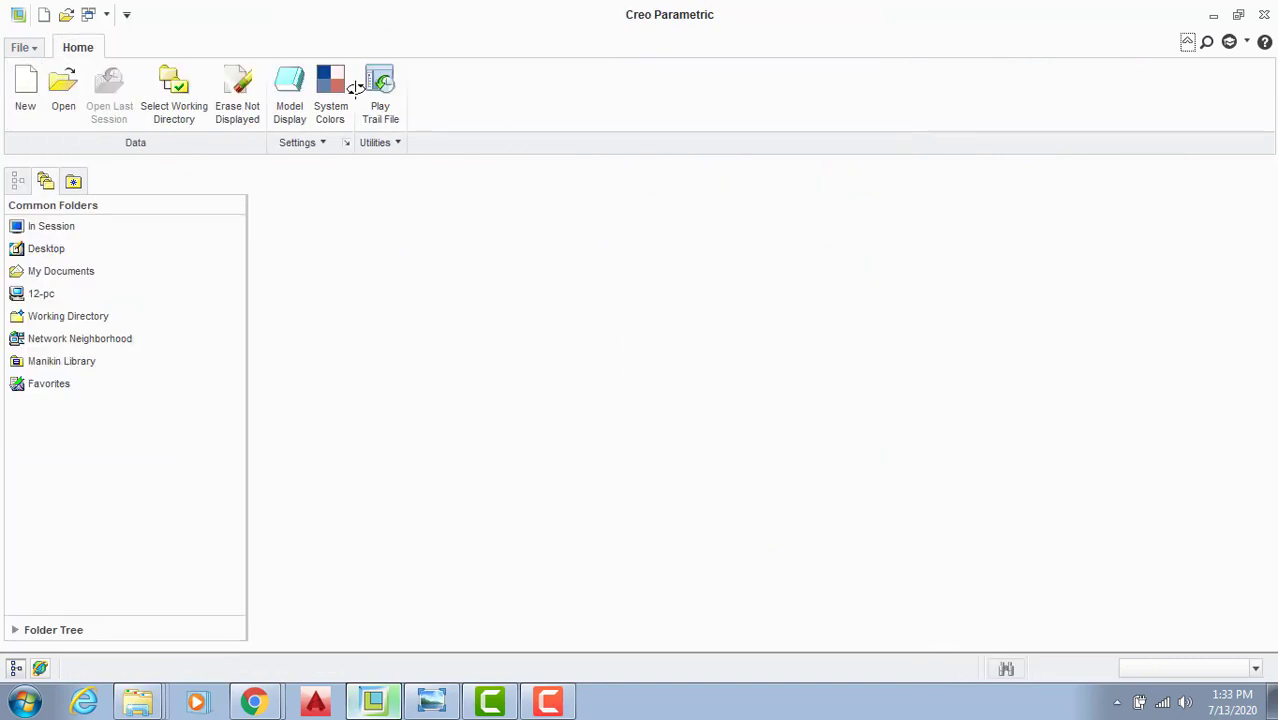
pyautogui.click(63, 88)
pyautogui.click(487, 338)
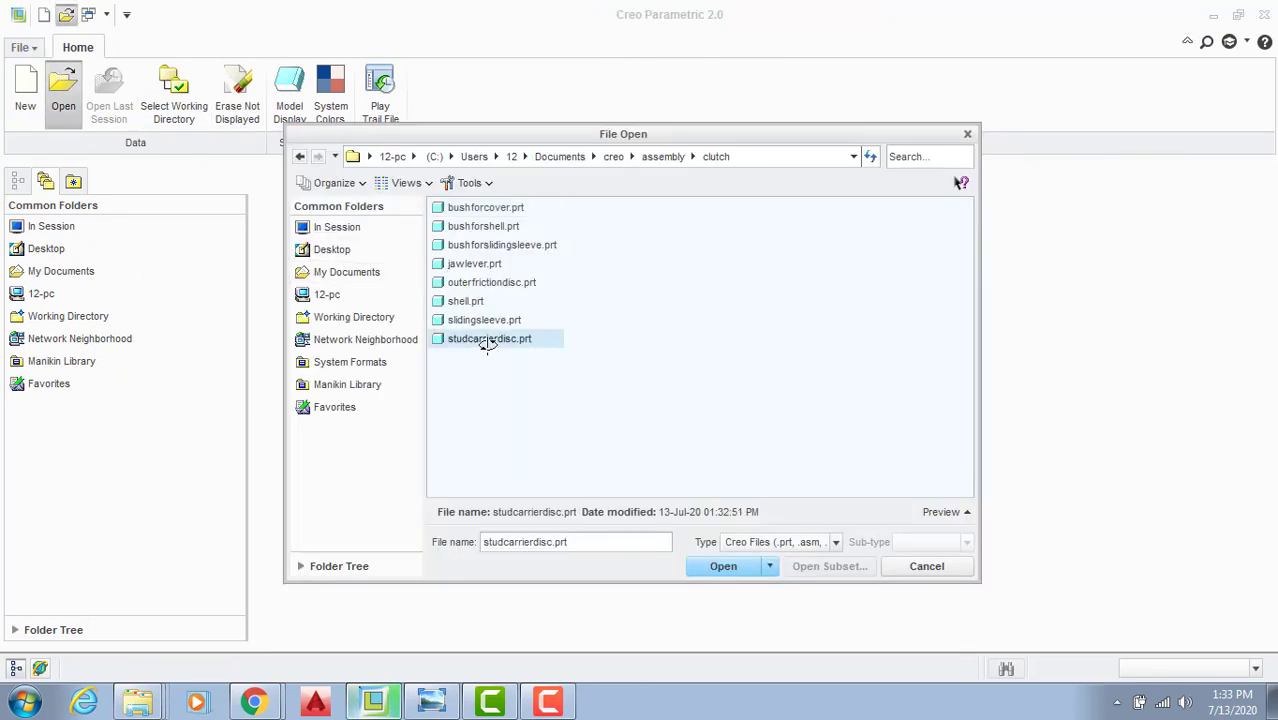
pyautogui.click(723, 566)
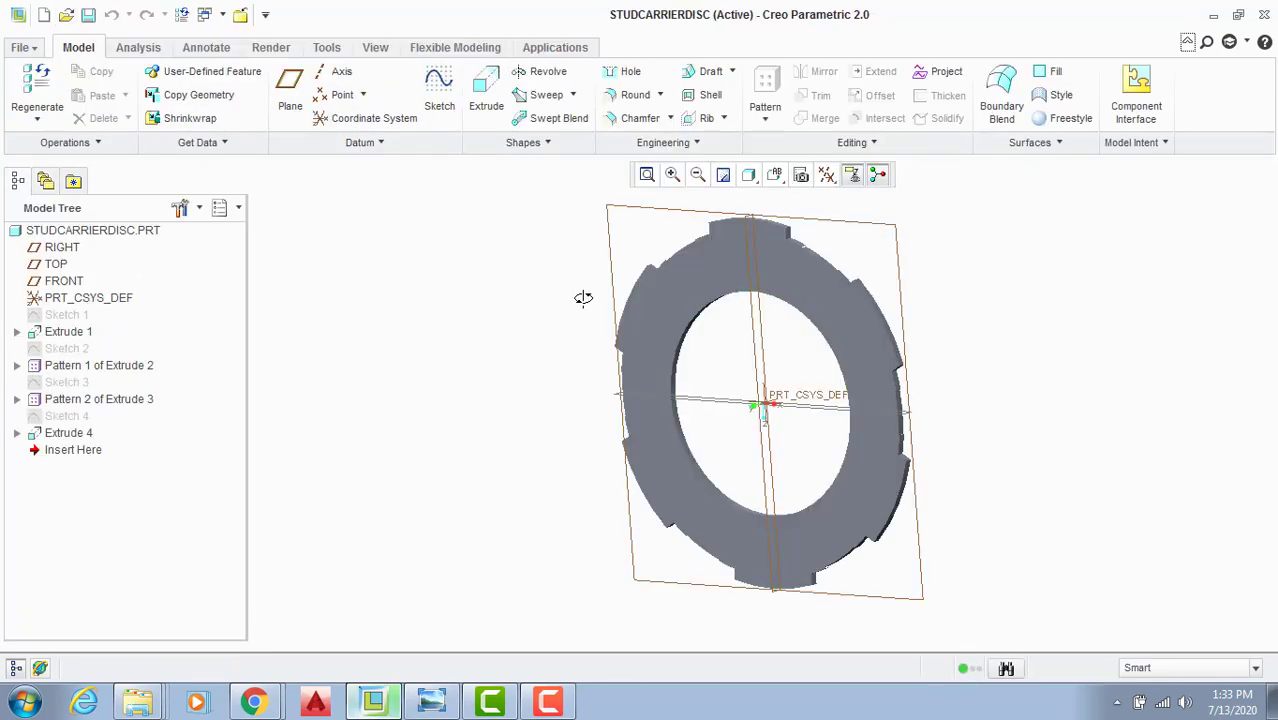
# Step: Start a new sketch on the stud carrier disc's flat face and orient the view parallel to the sketch plane
pyautogui.moveTo(582, 297); pyautogui.dragTo(494, 281, button='middle')
pyautogui.click(439, 100)
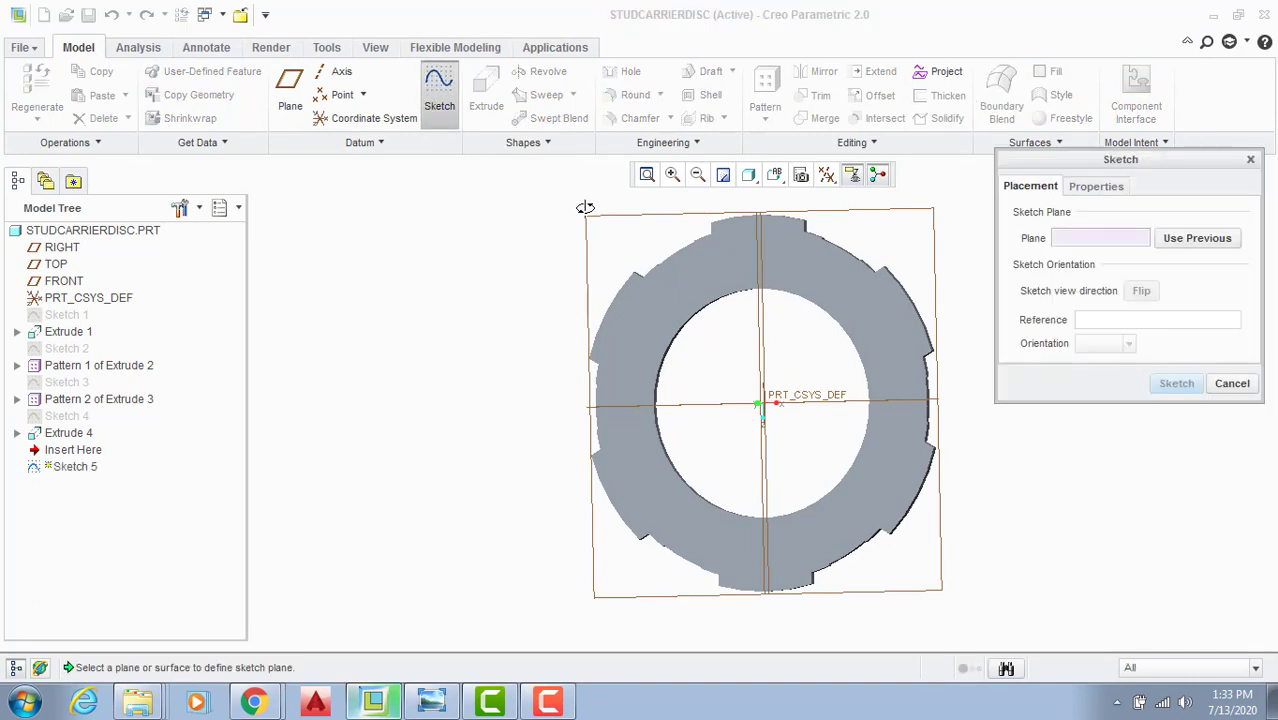
pyautogui.click(655, 275)
pyautogui.click(1184, 381)
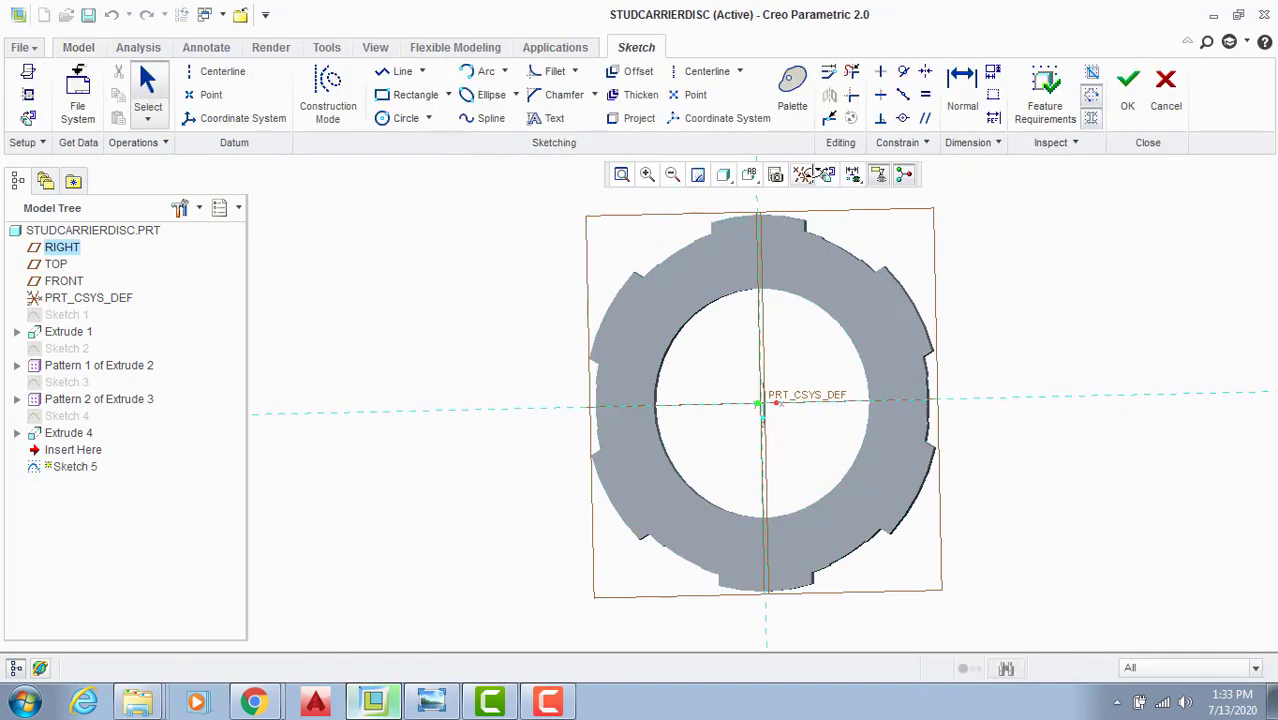
pyautogui.click(827, 175)
# Step: Check sheet c2 in Windows Photo Viewer for the Stud Carrier Disc's boss positions and sizes, and return to Creo Parametric
pyautogui.click(431, 700)
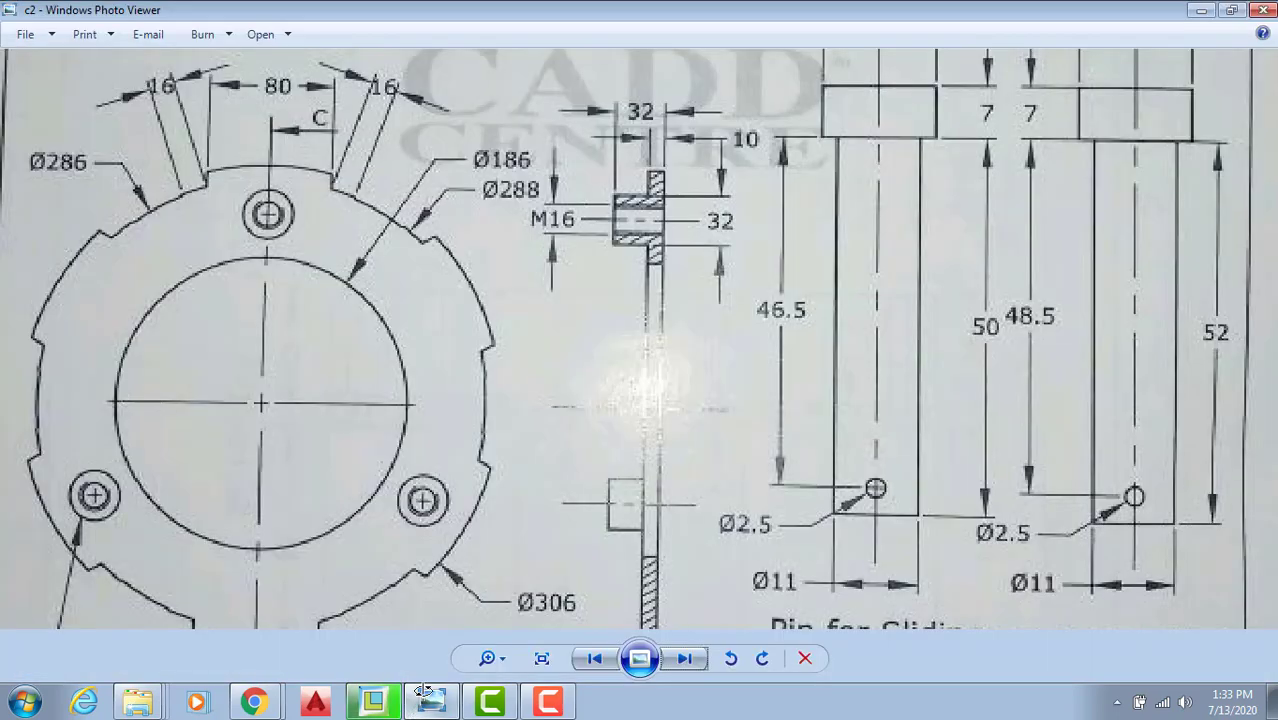
pyautogui.scroll(2, 432, 472)
pyautogui.scroll(-2, 476, 403)
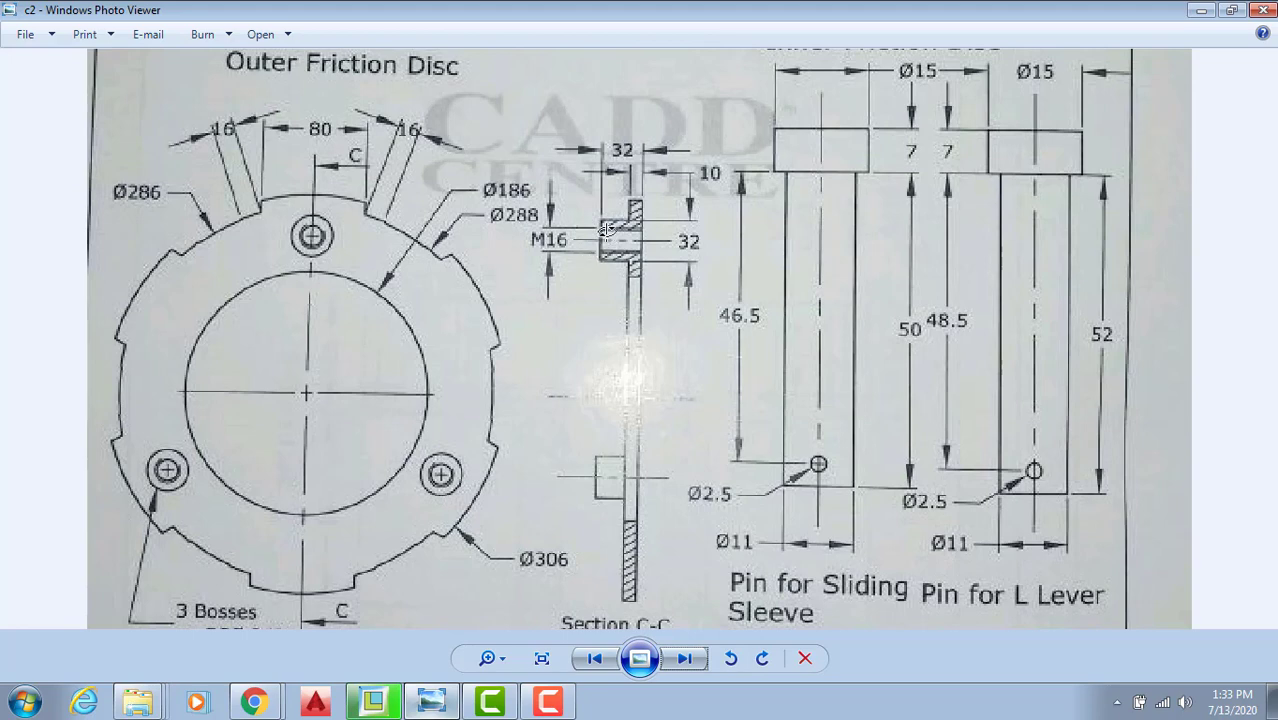
pyautogui.moveTo(662, 389); pyautogui.dragTo(660, 325)
pyautogui.moveTo(618, 366); pyautogui.dragTo(627, 325)
pyautogui.moveTo(597, 390); pyautogui.dragTo(592, 478)
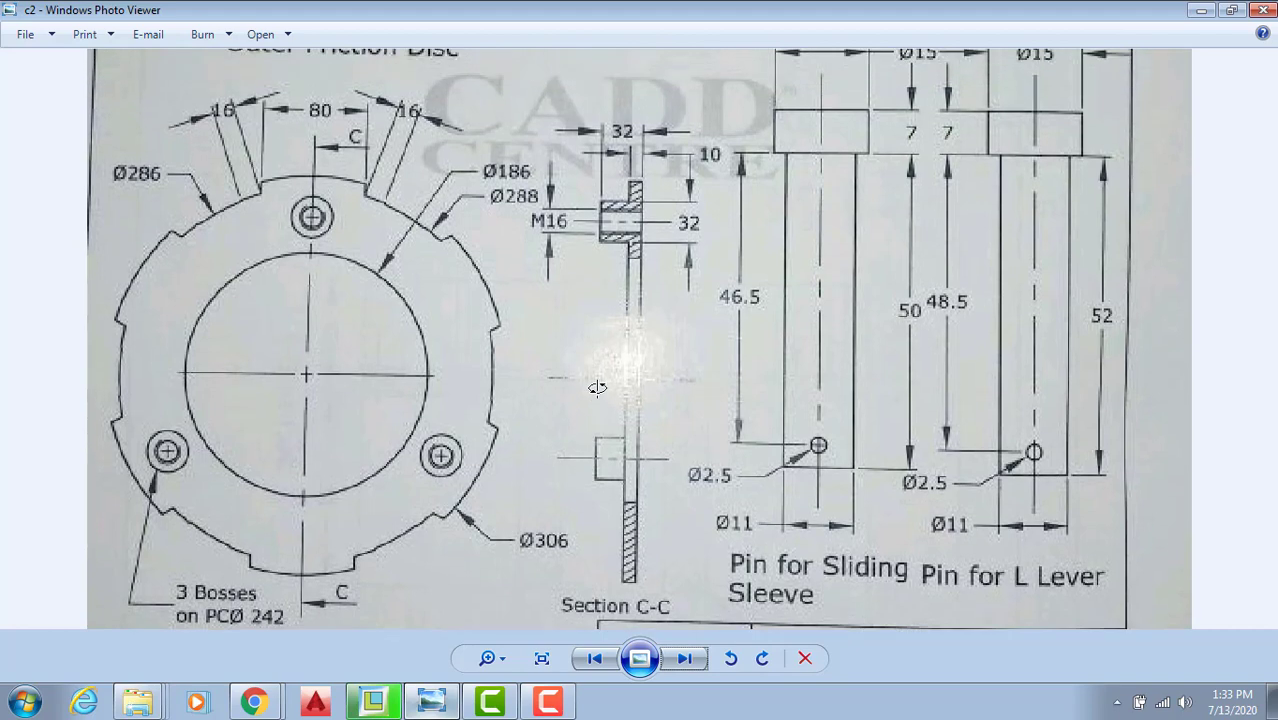
pyautogui.click(436, 700)
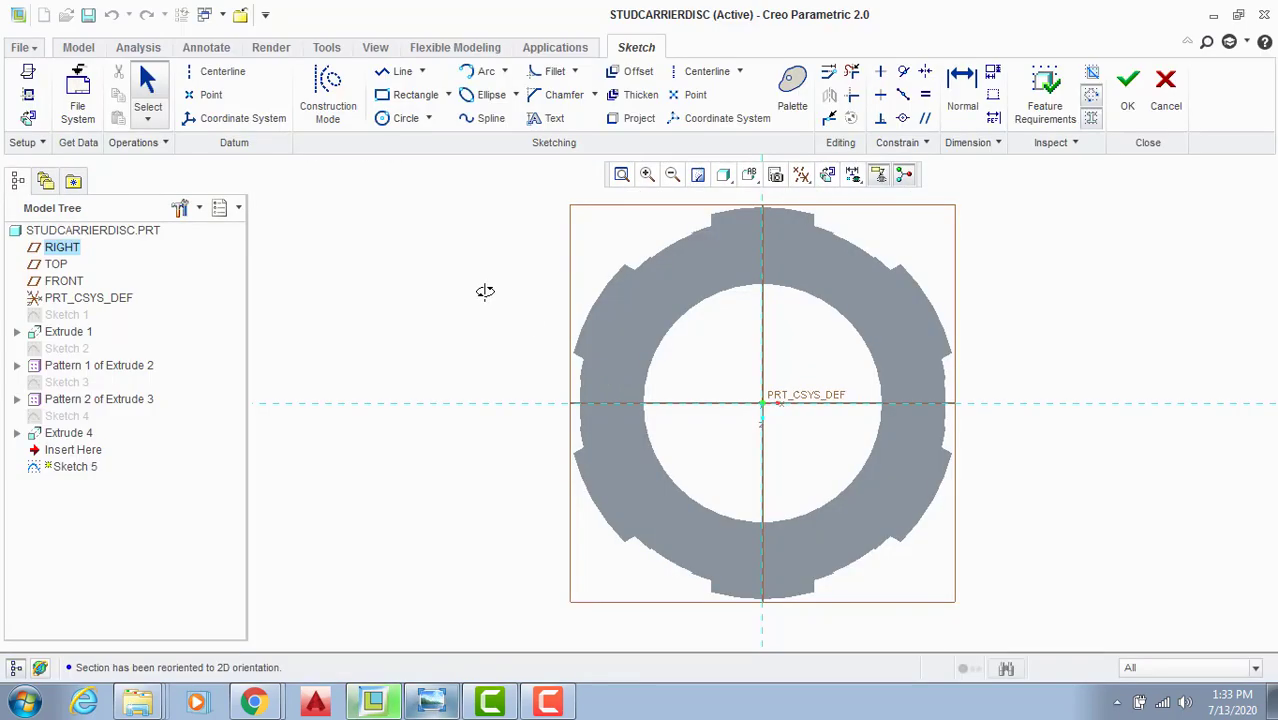
# Step: Sketch a circle on the disc's vertical axis above the bore and set its diameter to 32 mm
pyautogui.click(403, 118)
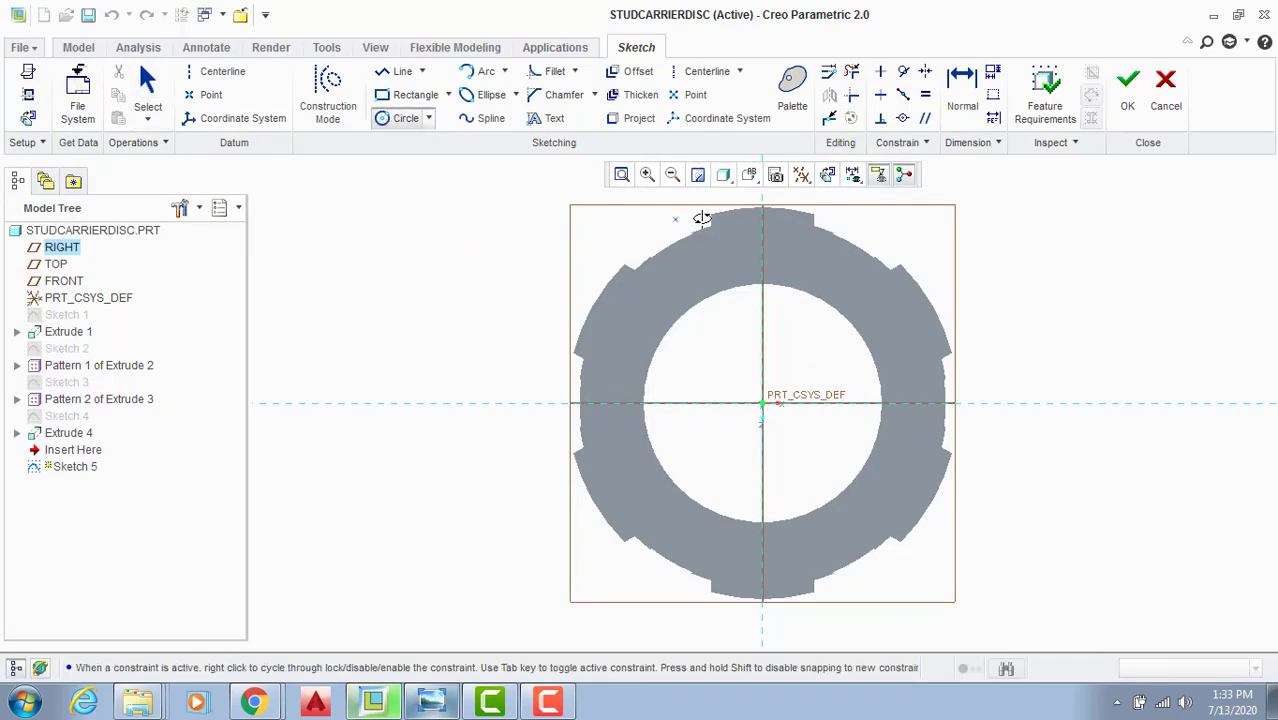
pyautogui.click(787, 254)
pyautogui.middleClick(787, 254)
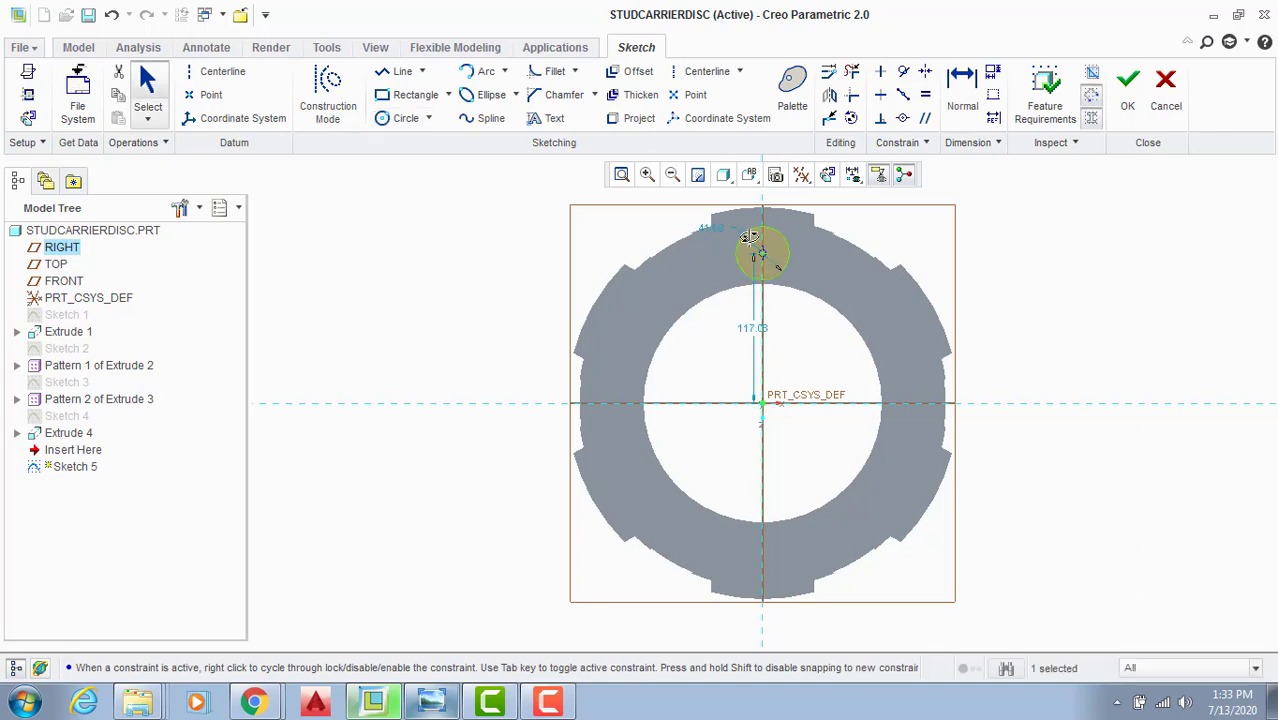
pyautogui.doubleClick(712, 228)
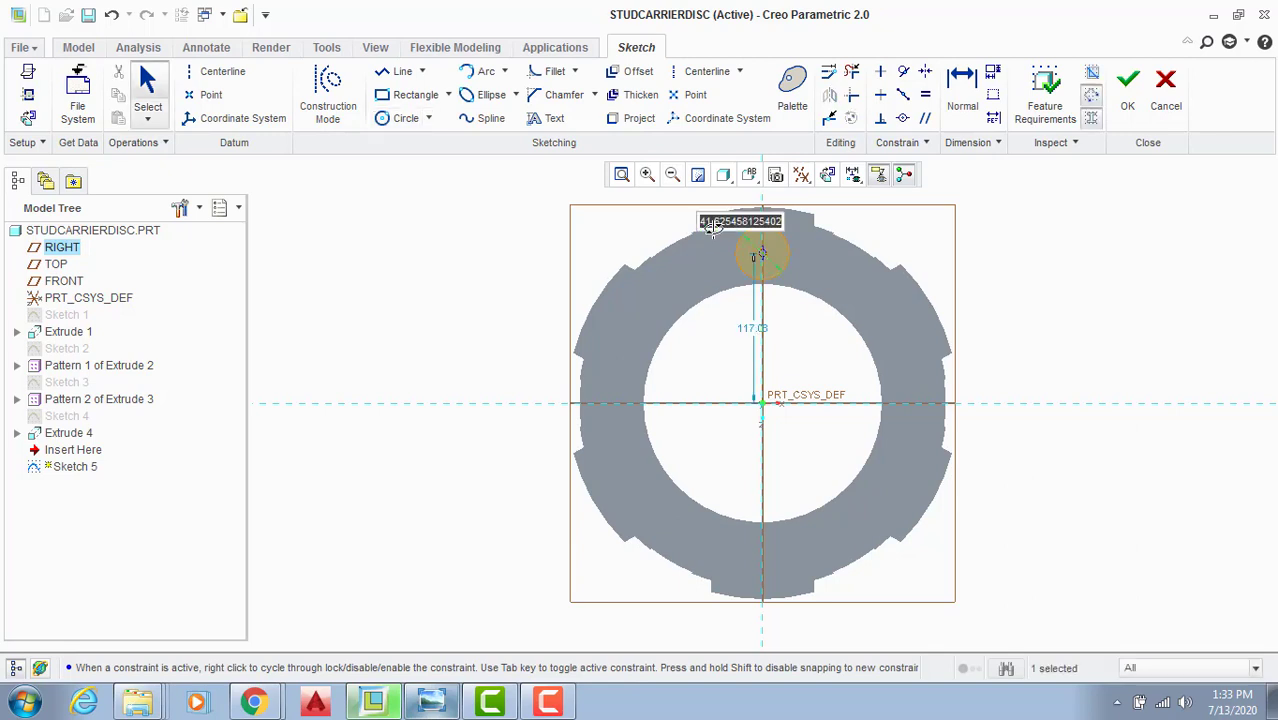
pyautogui.write('32')
pyautogui.press('Return')
# Step: Sketch a circle concentric with the 32 mm boss circle and set its diameter to 16 mm
pyautogui.scroll(-1, 742, 261)
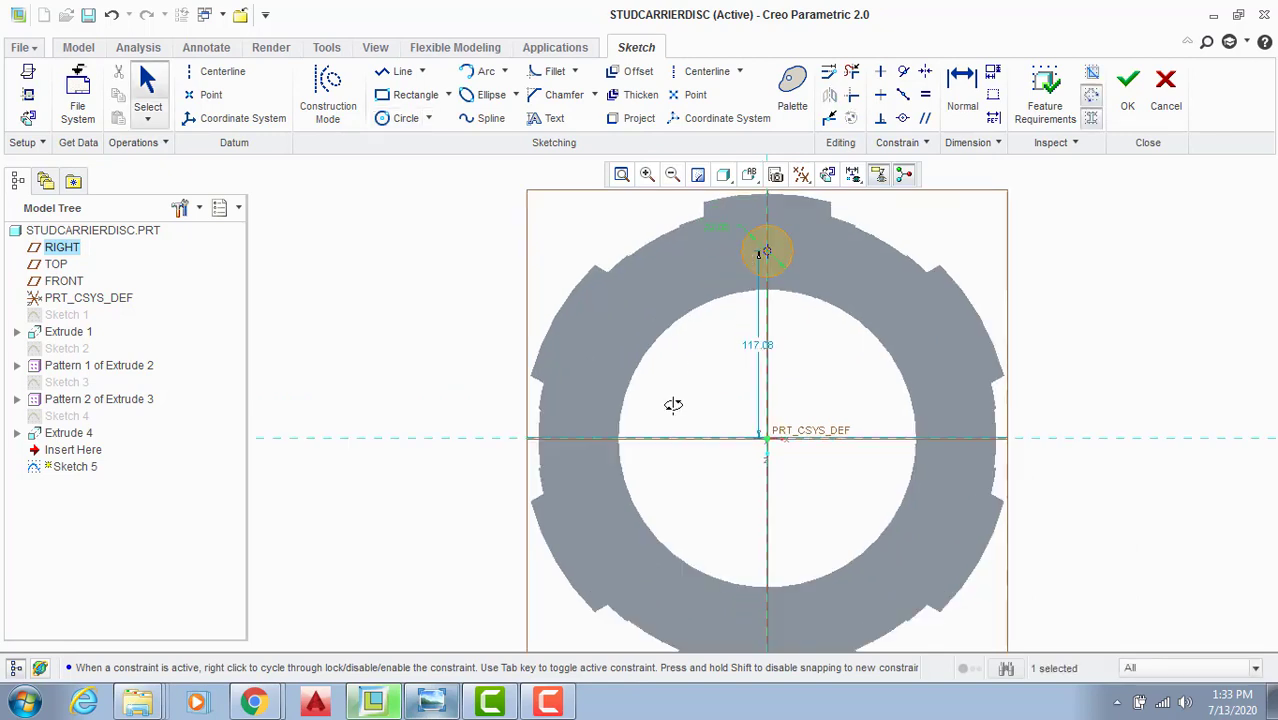
pyautogui.click(405, 118)
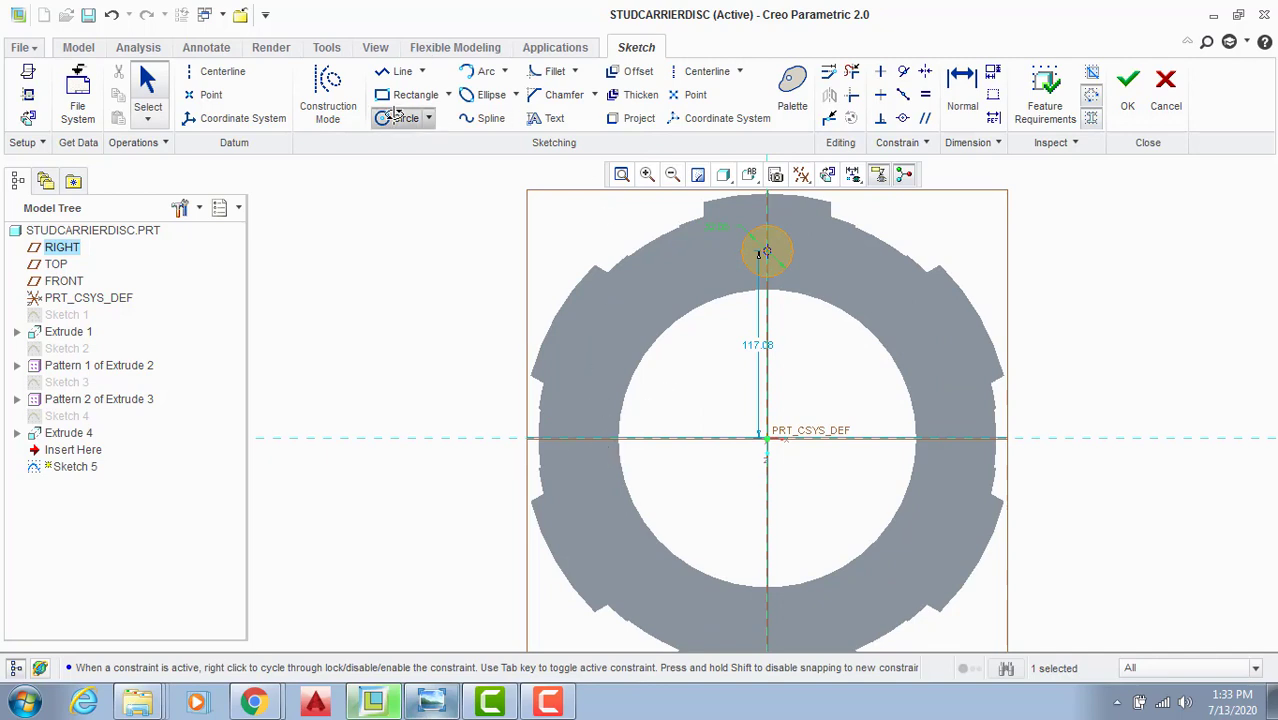
pyautogui.scroll(-3, 692, 194)
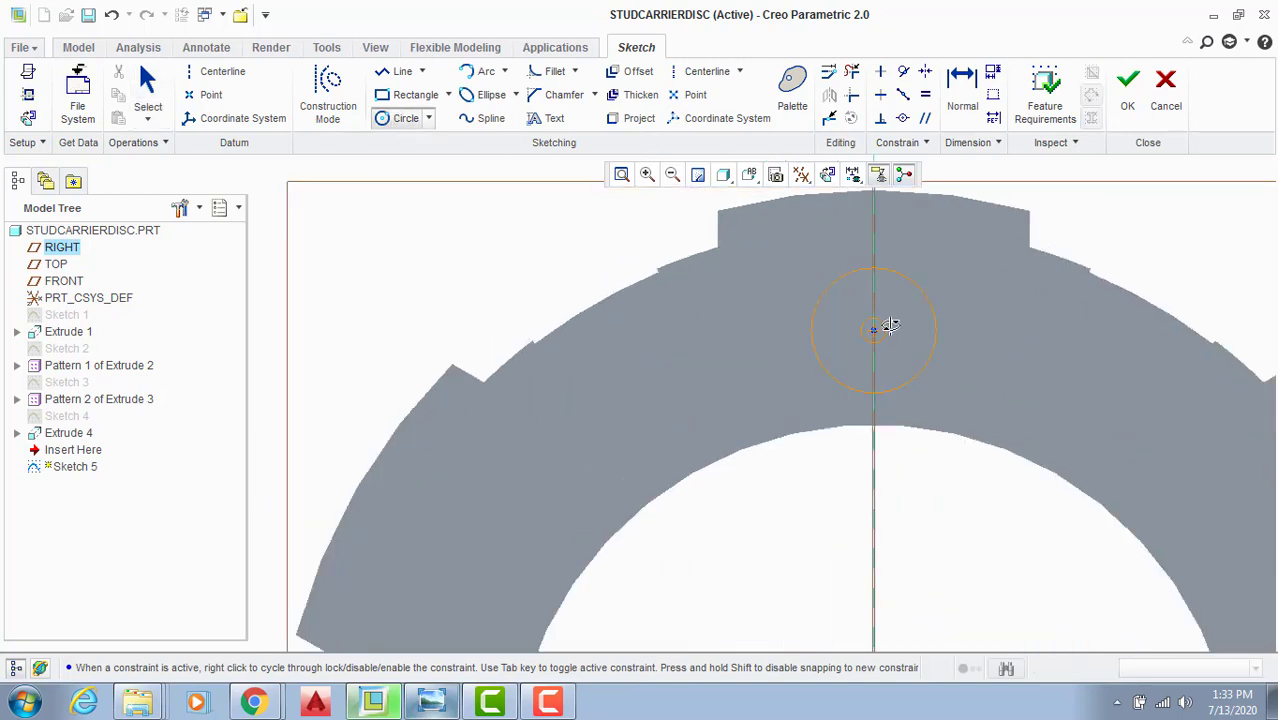
pyautogui.click(898, 309)
pyautogui.middleClick(899, 307)
pyautogui.doubleClick(832, 308)
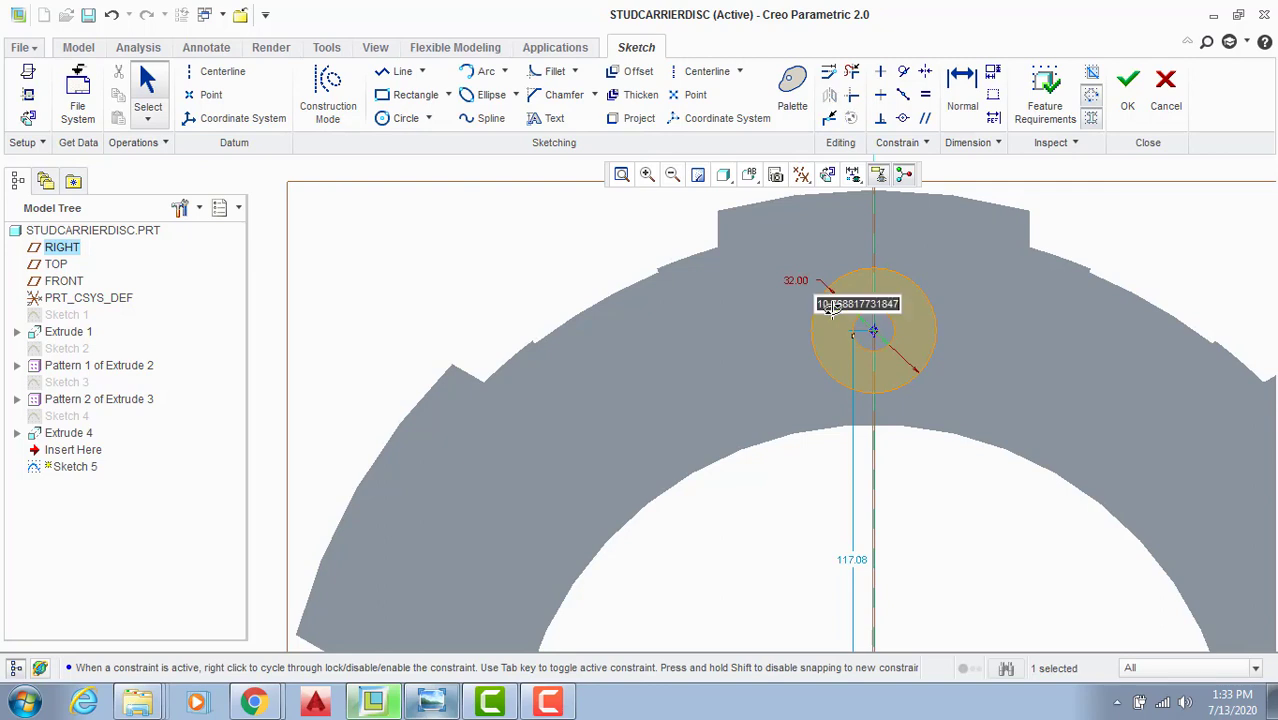
pyautogui.write('10')
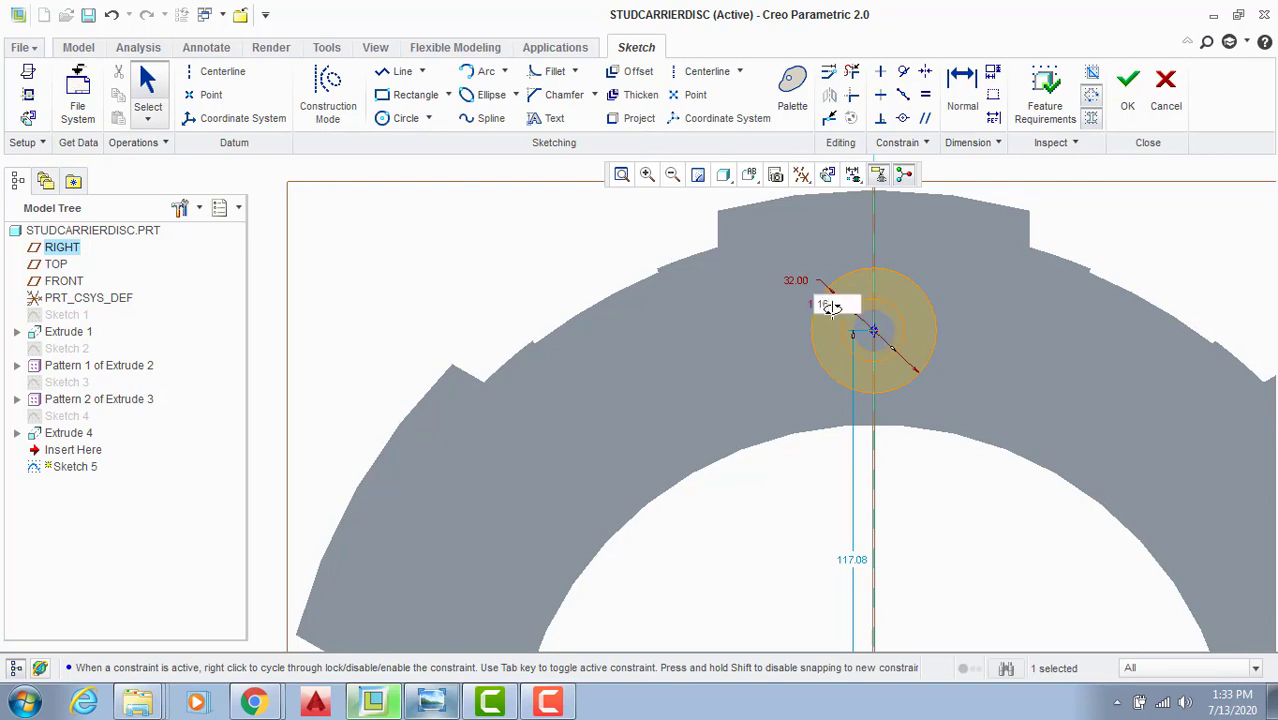
pyautogui.press('Return')
# Step: Check the boss pitch circle on sheet c2 and set the circles' distance from the disc centre to 242/2 mm
pyautogui.scroll(-3, 911, 300)
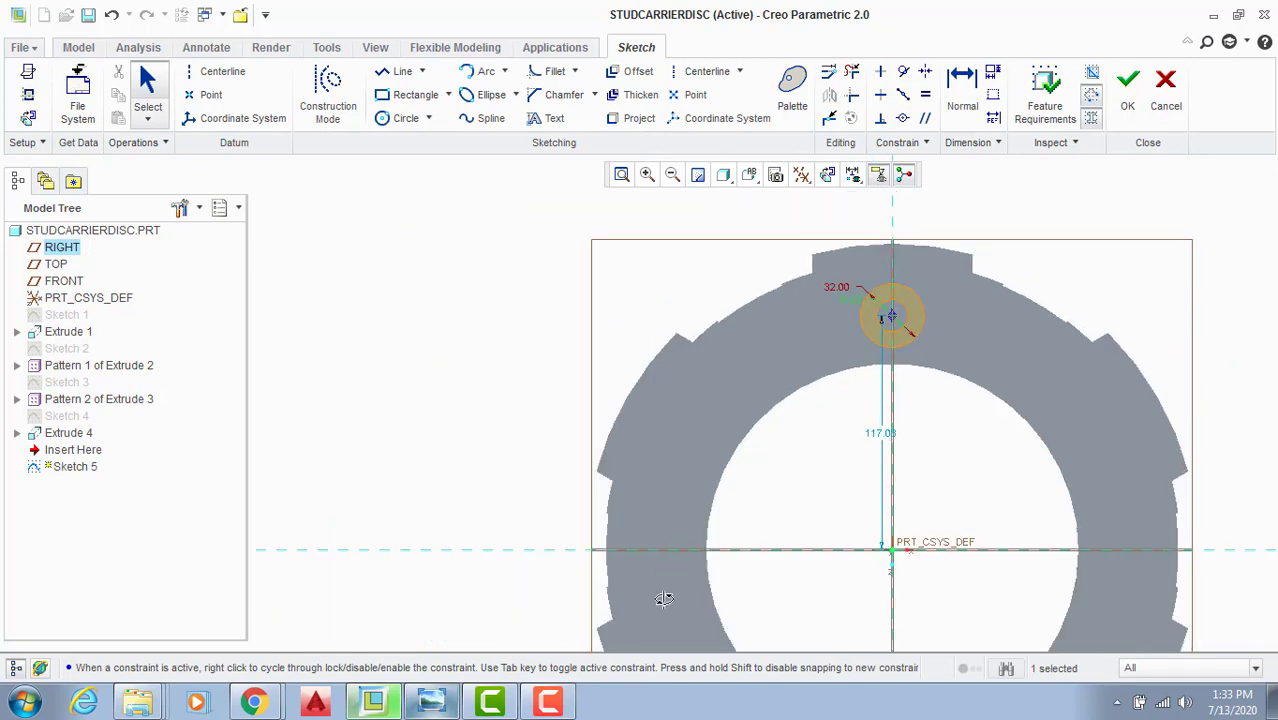
pyautogui.click(432, 700)
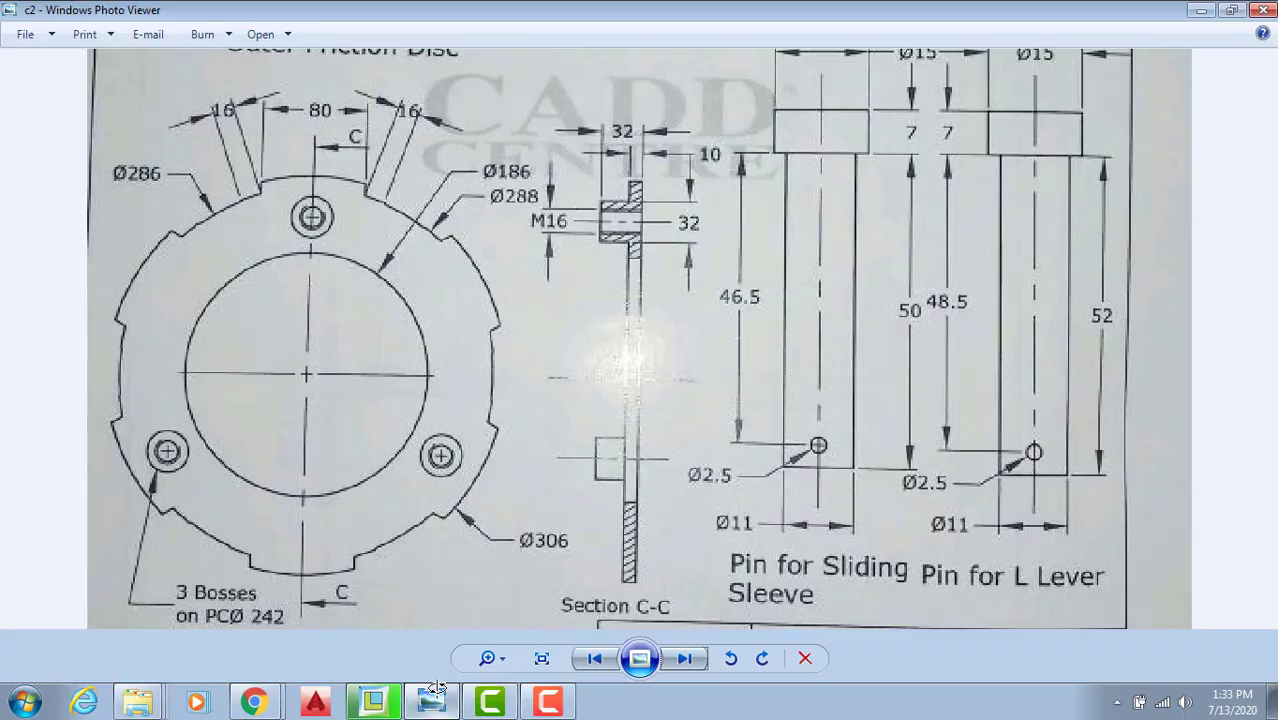
pyautogui.moveTo(366, 580); pyautogui.dragTo(386, 540)
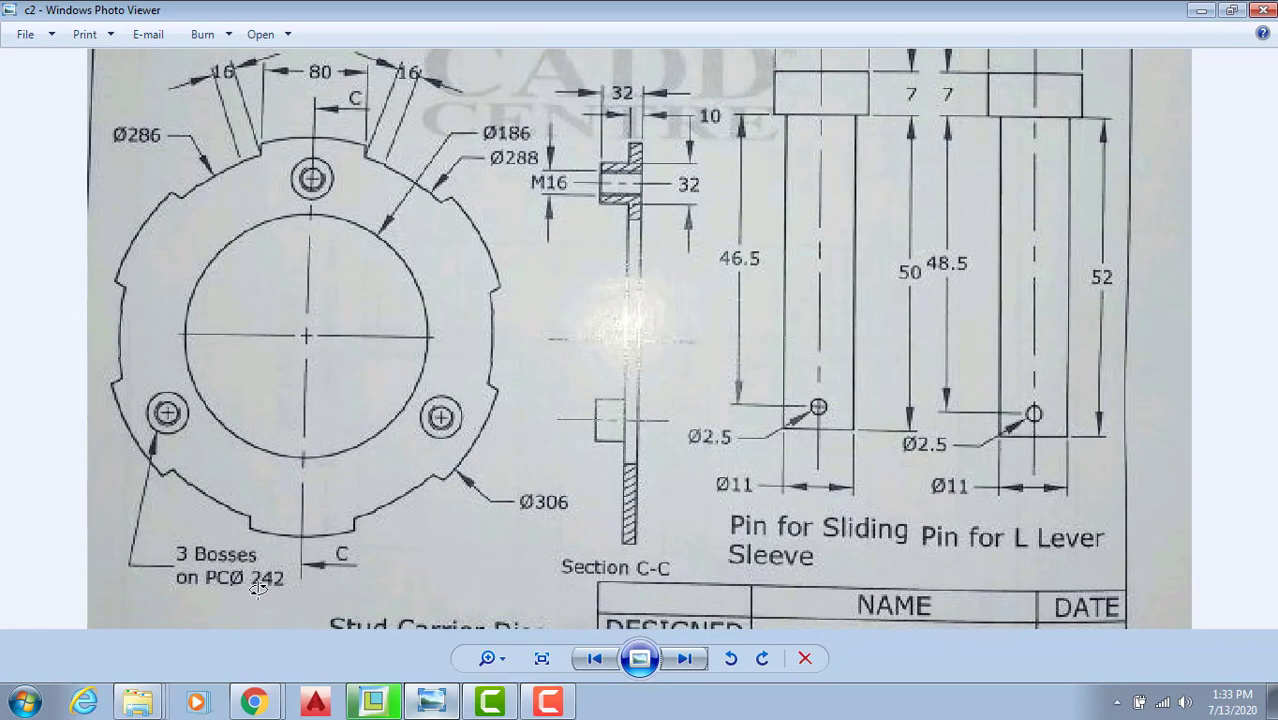
pyautogui.click(432, 702)
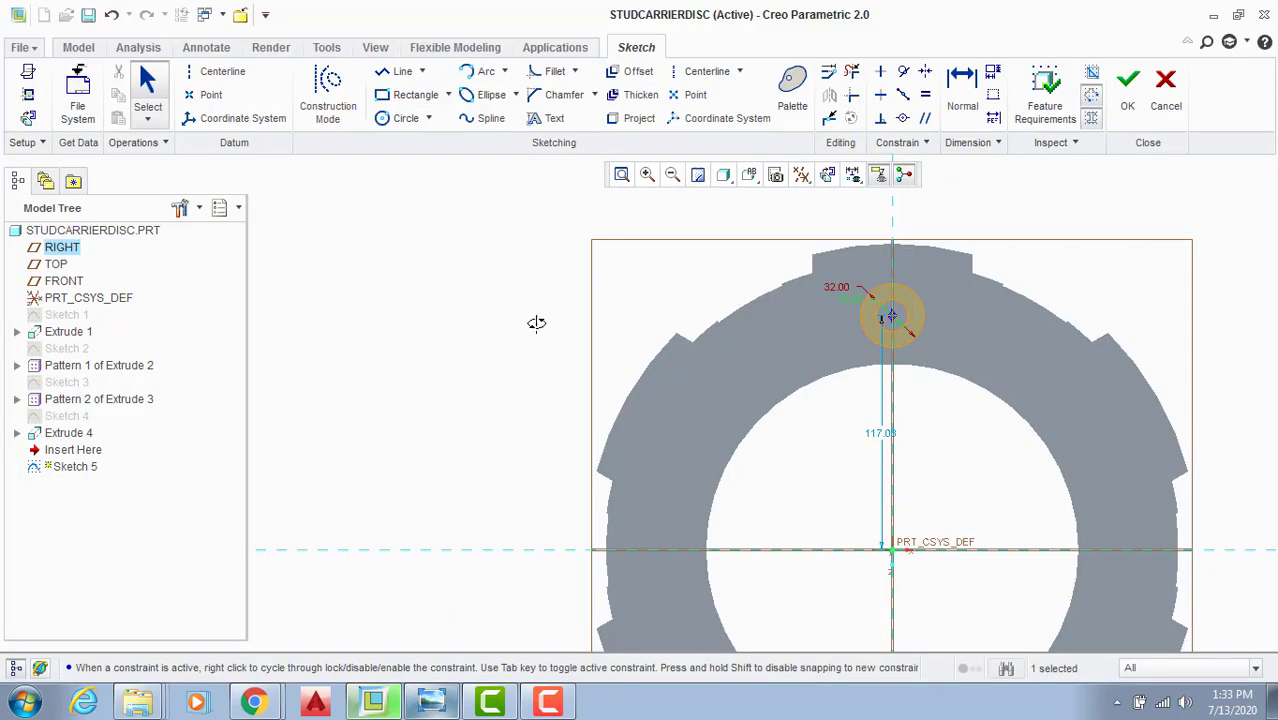
pyautogui.scroll(-2, 575, 275)
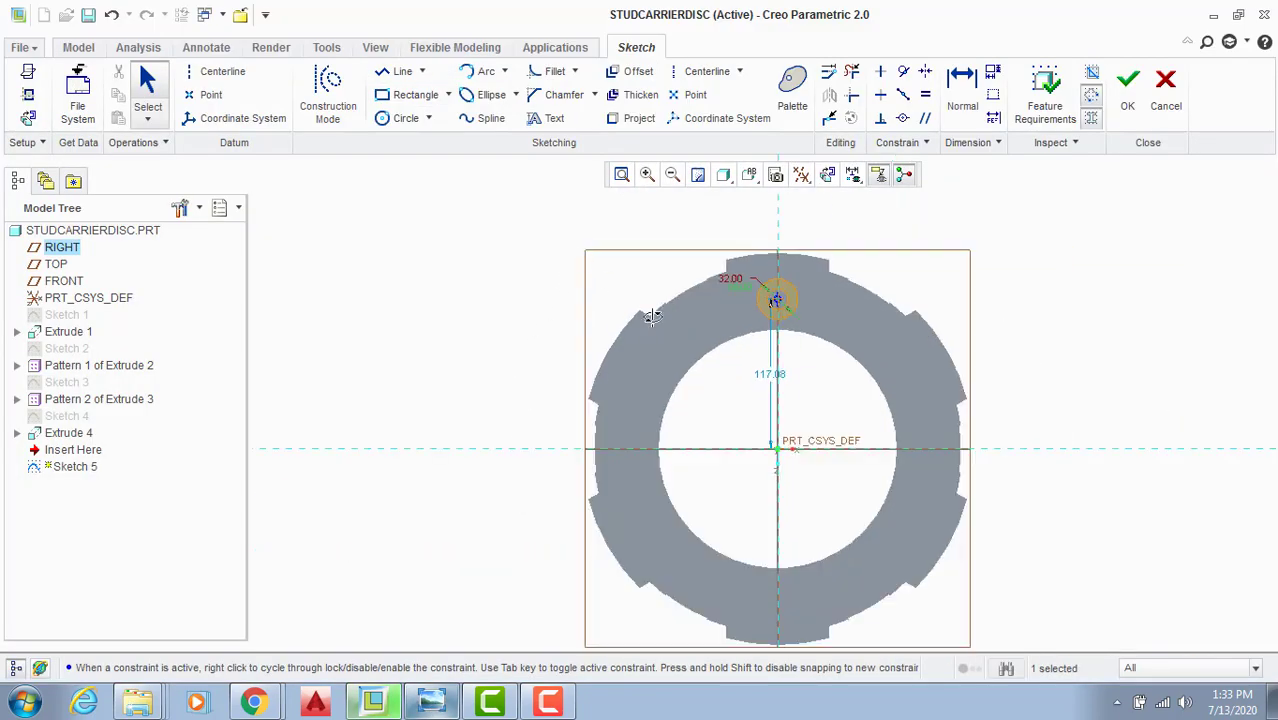
pyautogui.doubleClick(770, 370)
pyautogui.write('242')
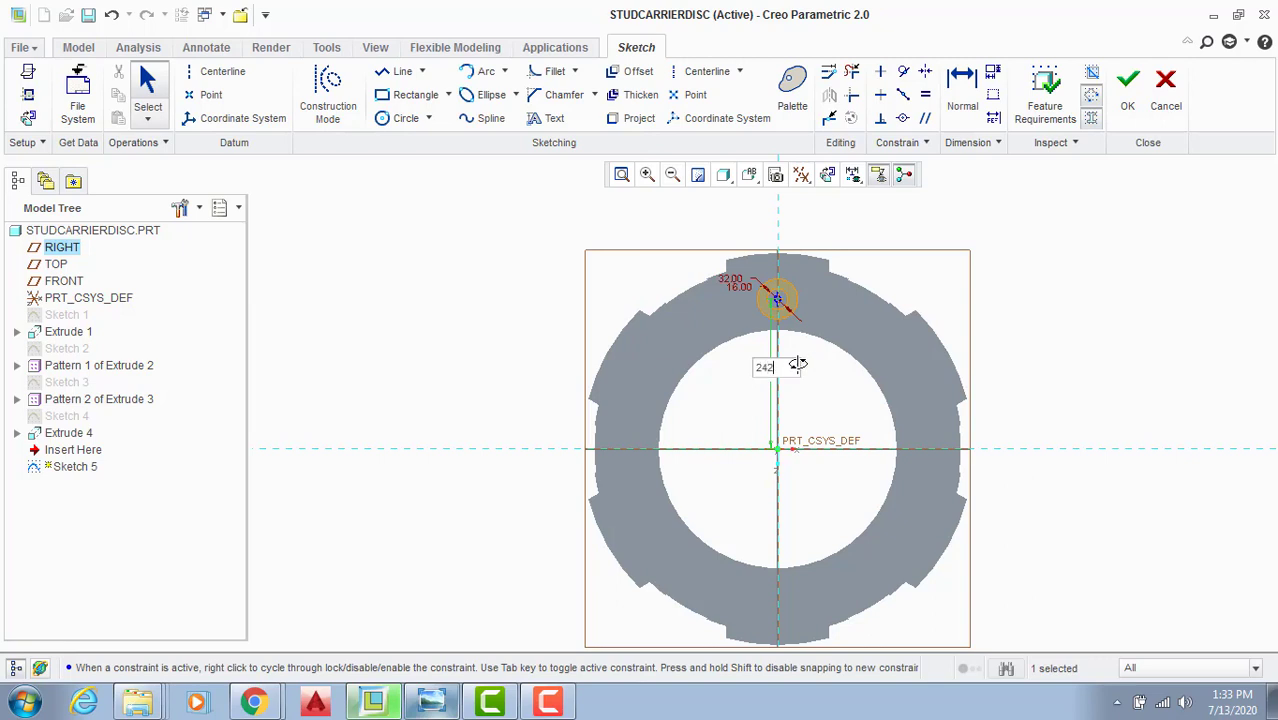
pyautogui.write('/2')
pyautogui.press('Return')
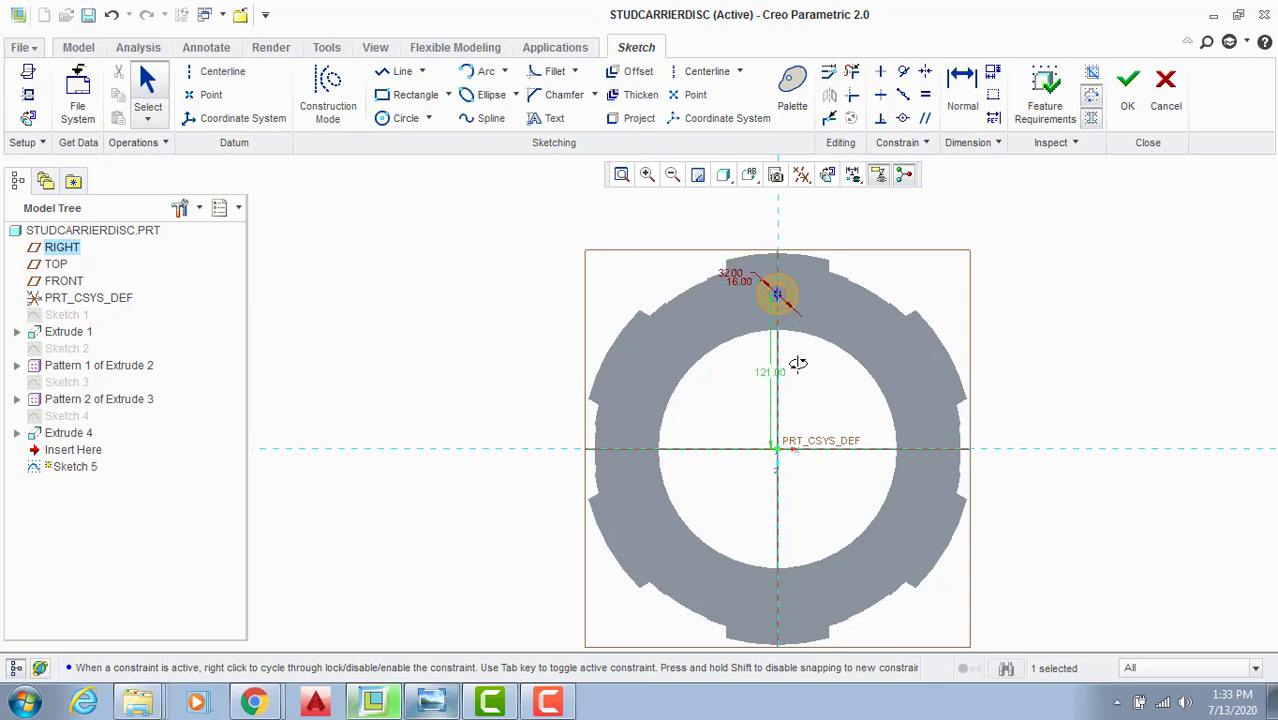
# Step: Finish the boss sketch and extrude it 22 mm outward from the disc face, checking the section view on sheet c2
pyautogui.click(1127, 88)
pyautogui.moveTo(1027, 243); pyautogui.dragTo(986, 260, button='middle')
pyautogui.click(487, 92)
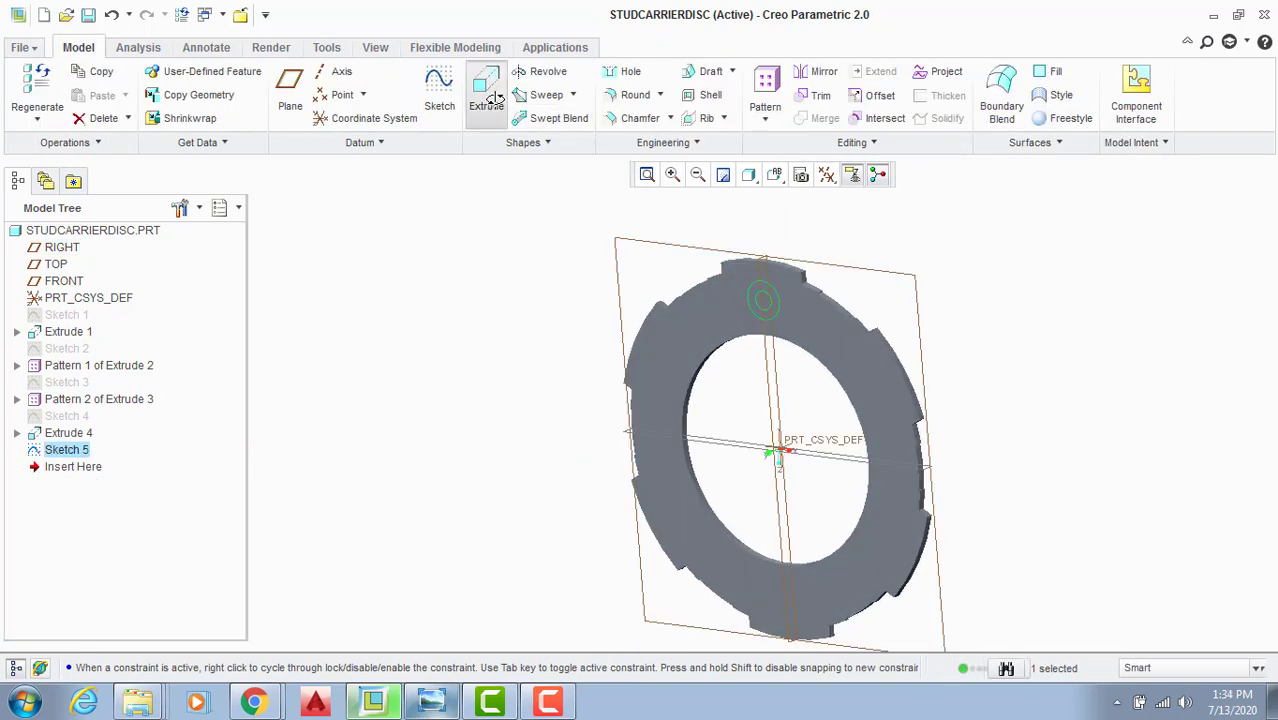
pyautogui.click(147, 95)
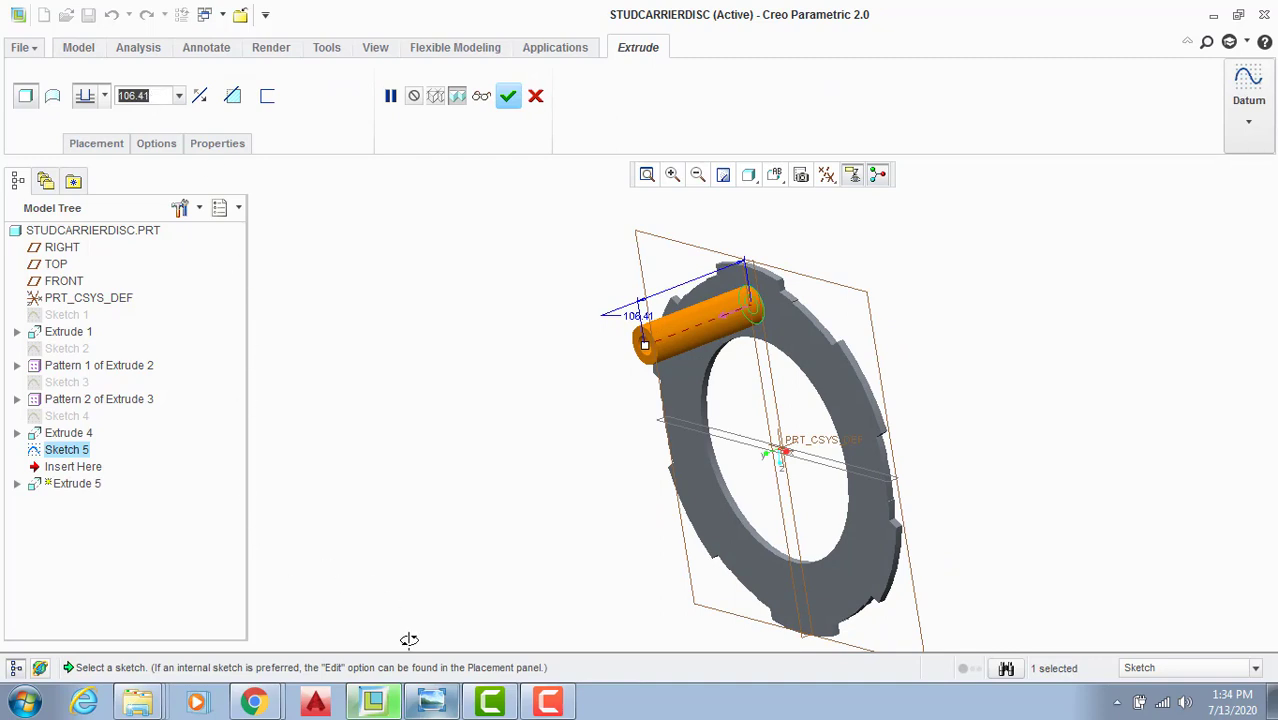
pyautogui.click(431, 700)
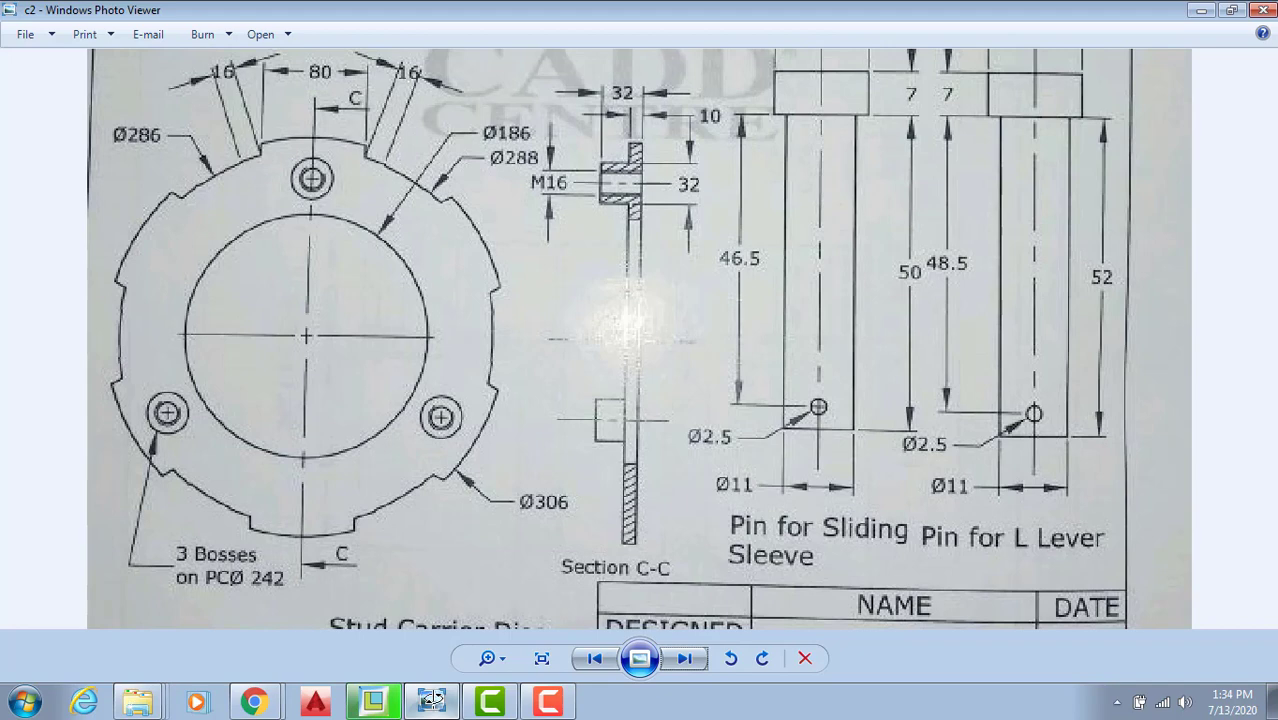
pyautogui.moveTo(650, 138)
pyautogui.mouseDown()
pyautogui.moveTo(637, 196)
pyautogui.moveTo(656, 178)
pyautogui.moveTo(641, 183)
pyautogui.mouseUp()
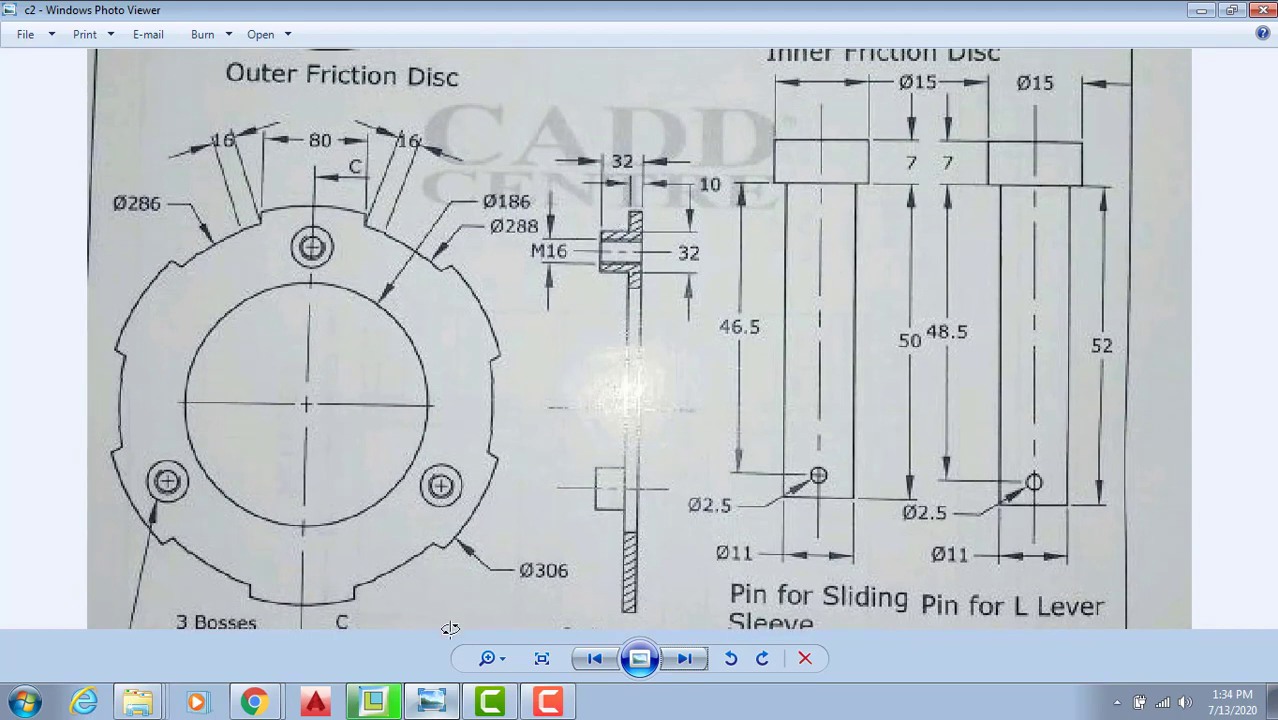
pyautogui.click(445, 690)
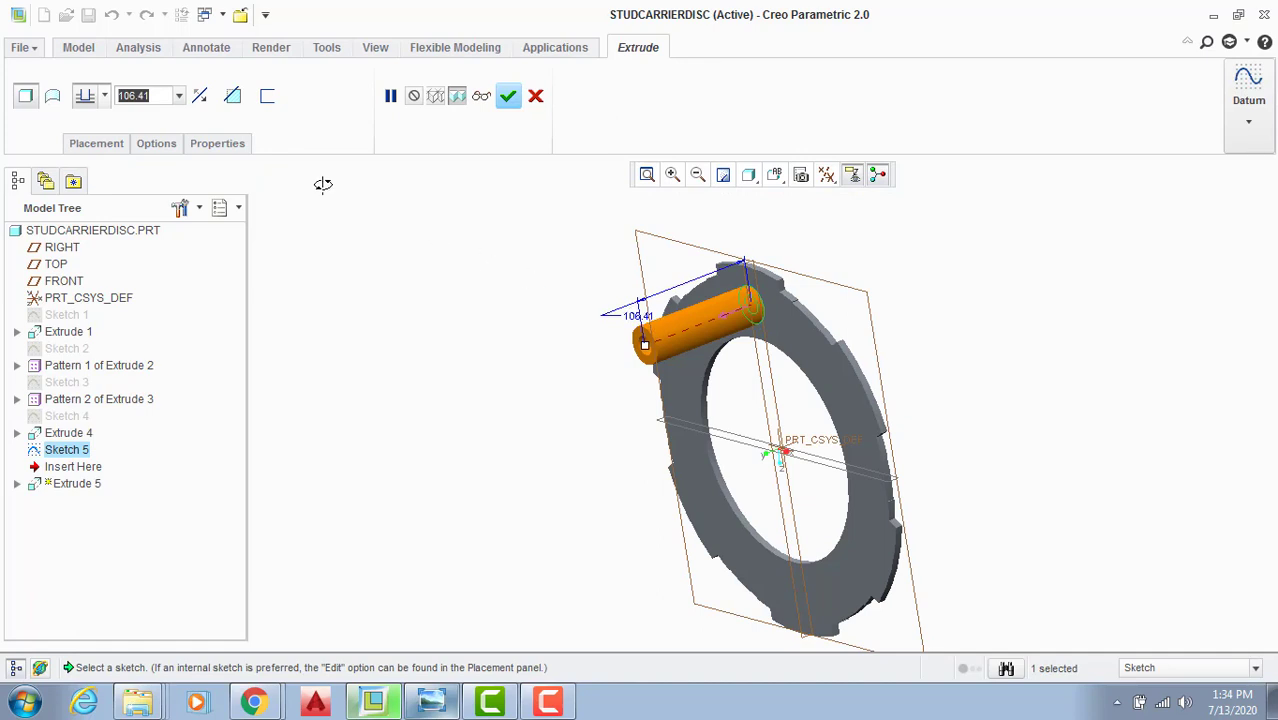
pyautogui.write('22')
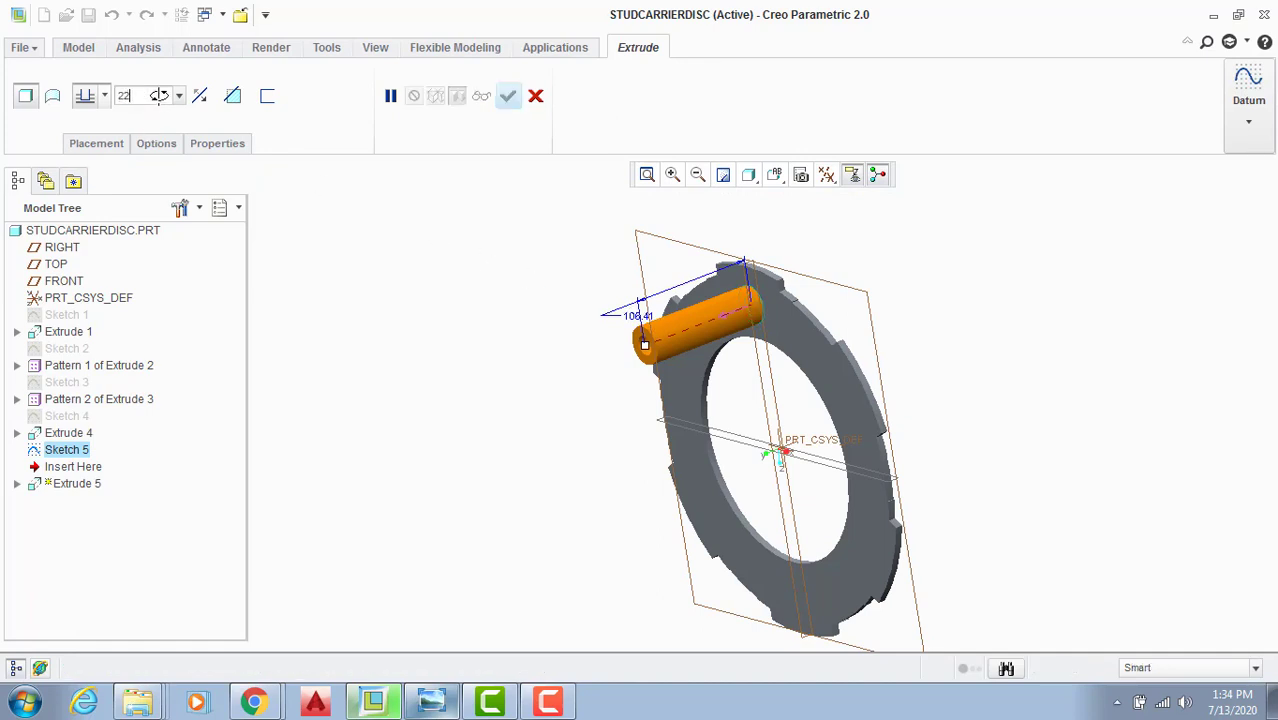
pyautogui.press('Return')
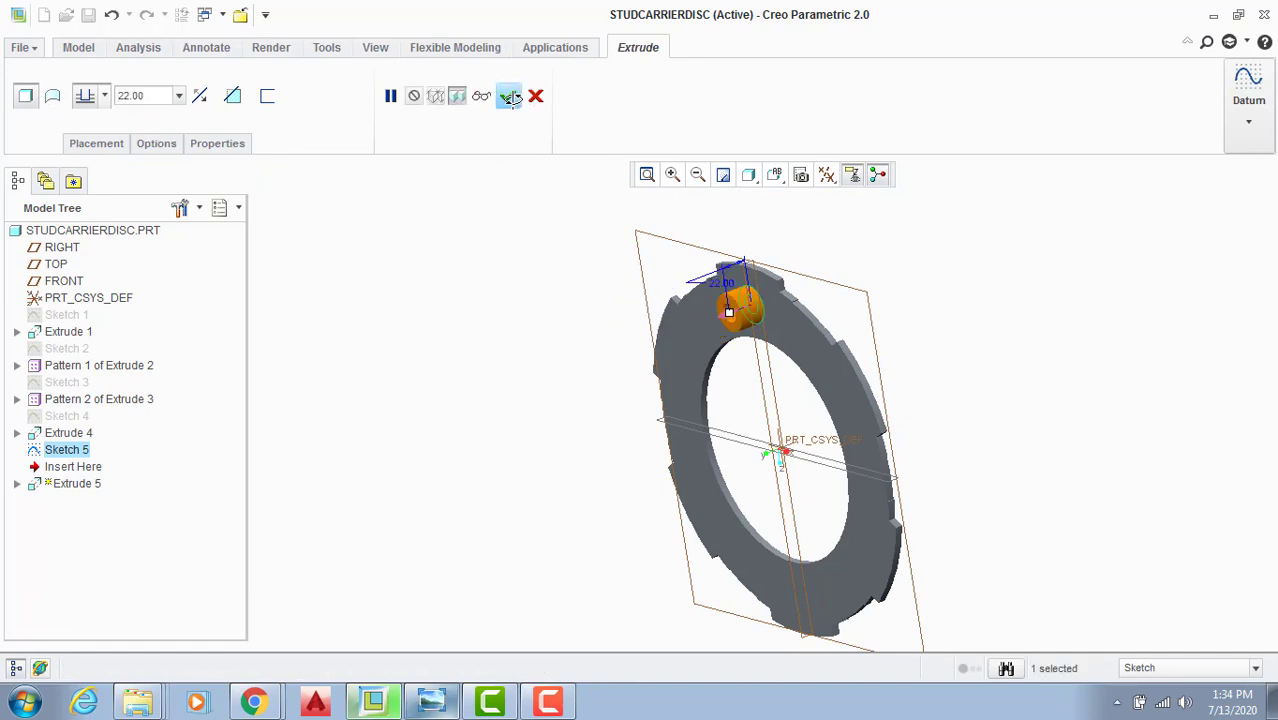
pyautogui.click(511, 96)
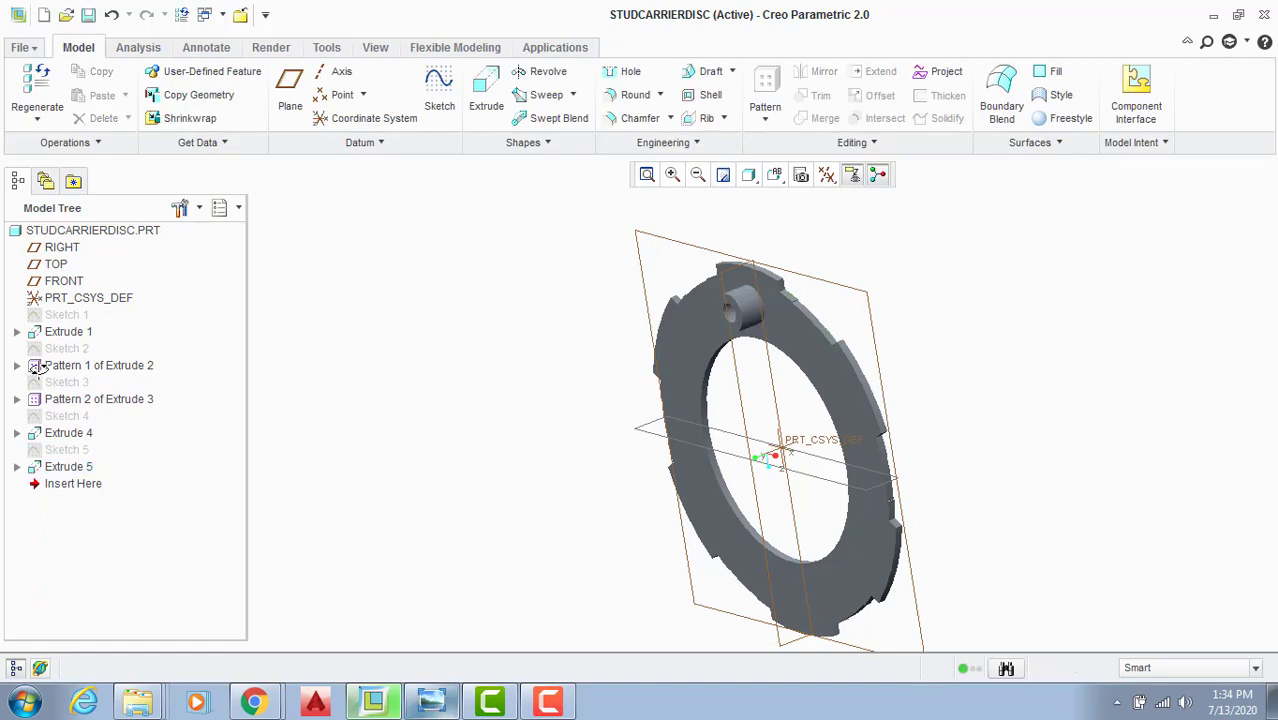
# Step: Redefine the base disc's Extrude 1 with a depth of 10 mm
pyautogui.click(62, 332)
pyautogui.rightClick(66, 333)
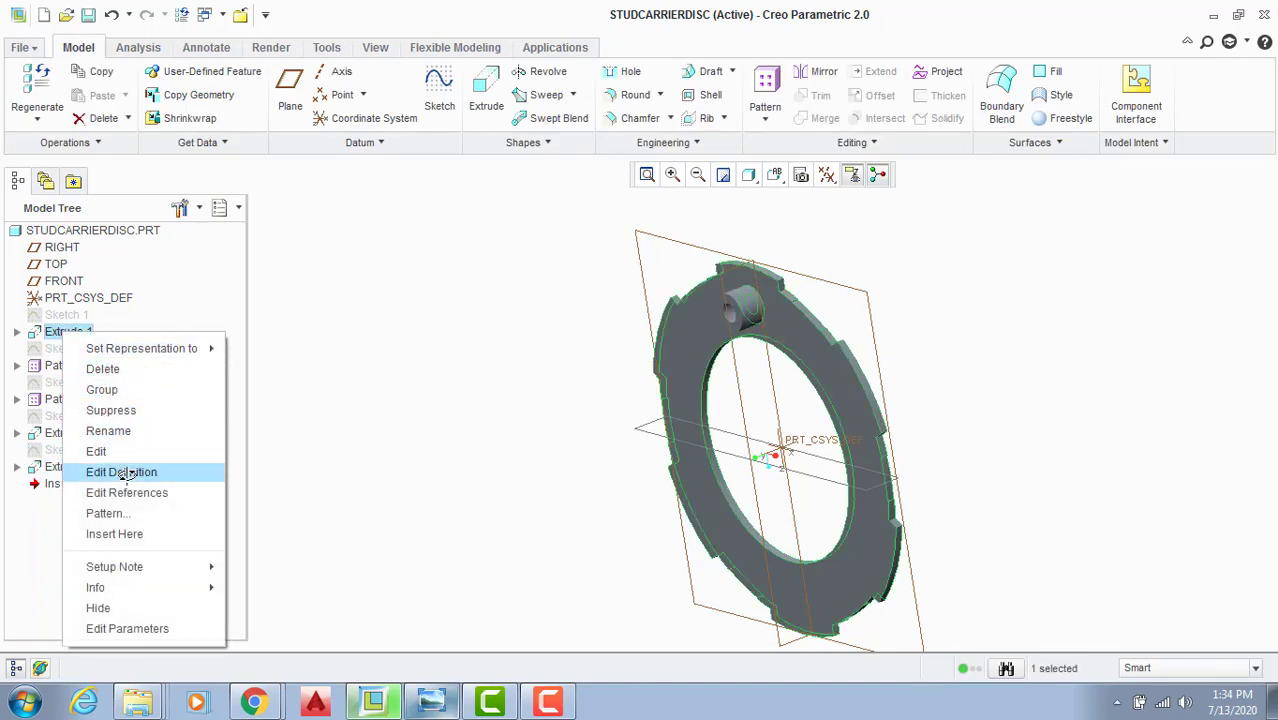
pyautogui.click(173, 469)
pyautogui.doubleClick(151, 89)
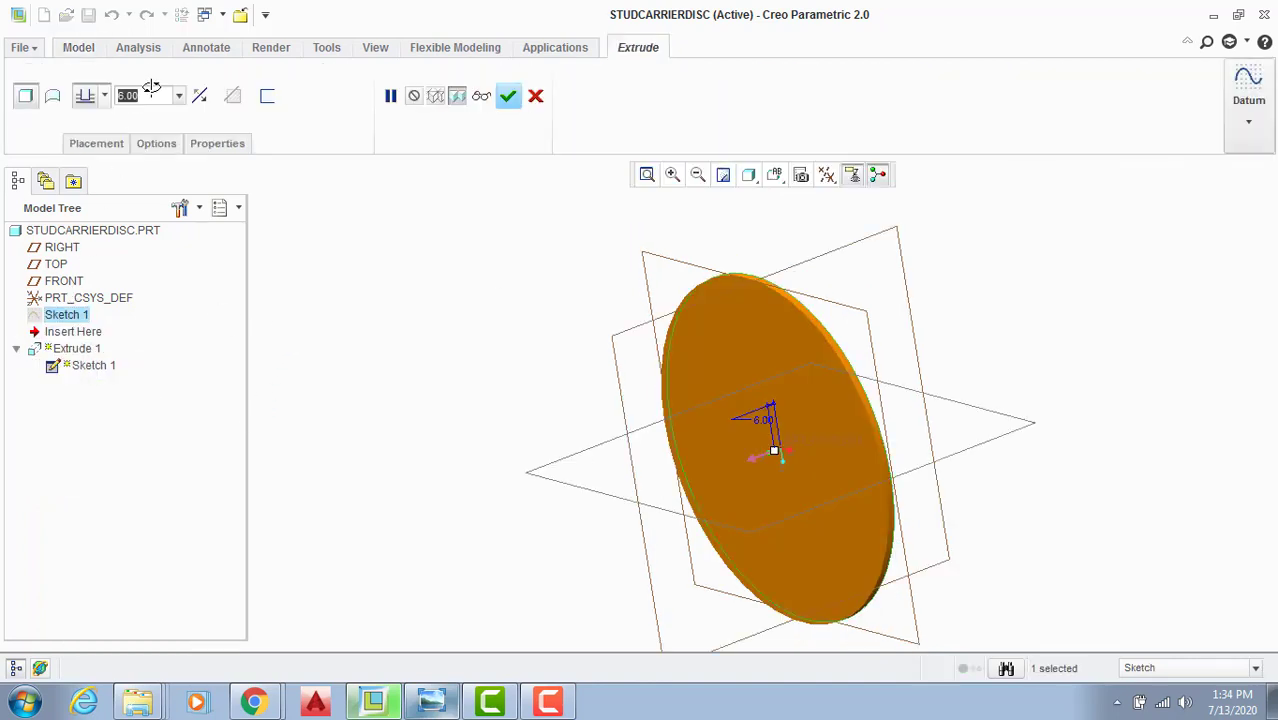
pyautogui.write('10')
pyautogui.press('Return')
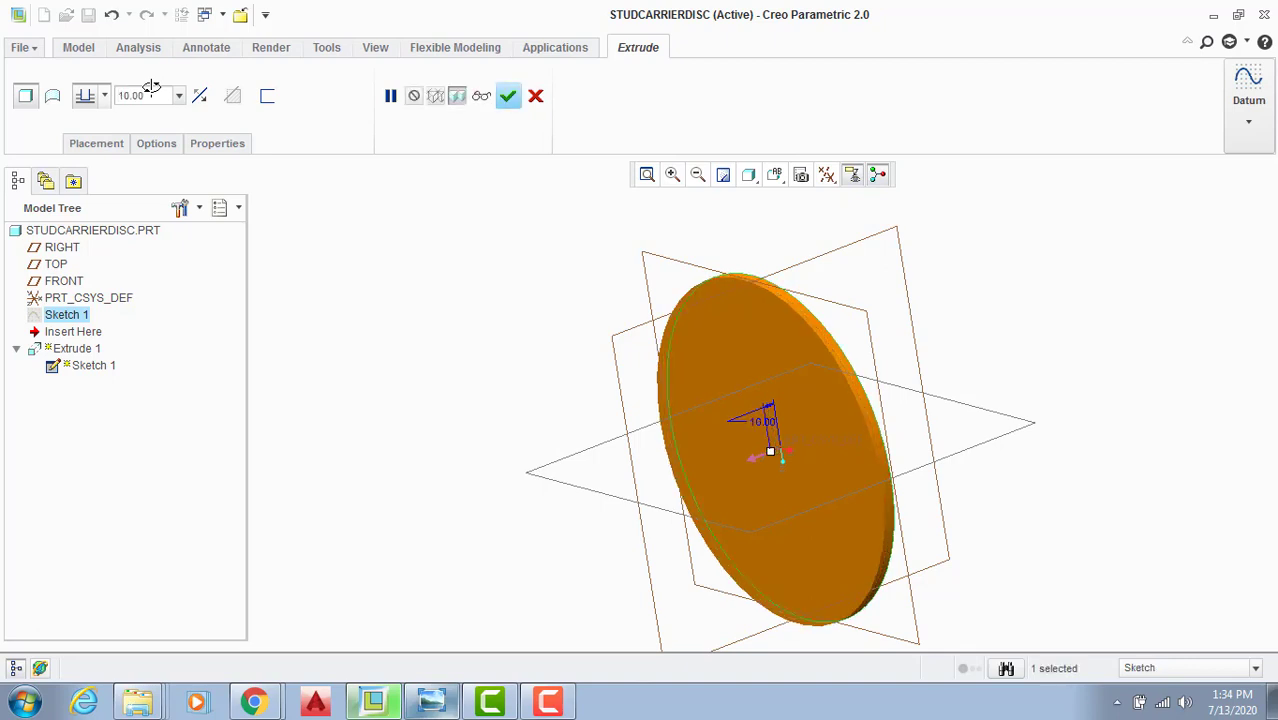
pyautogui.click(506, 95)
pyautogui.press('Return')
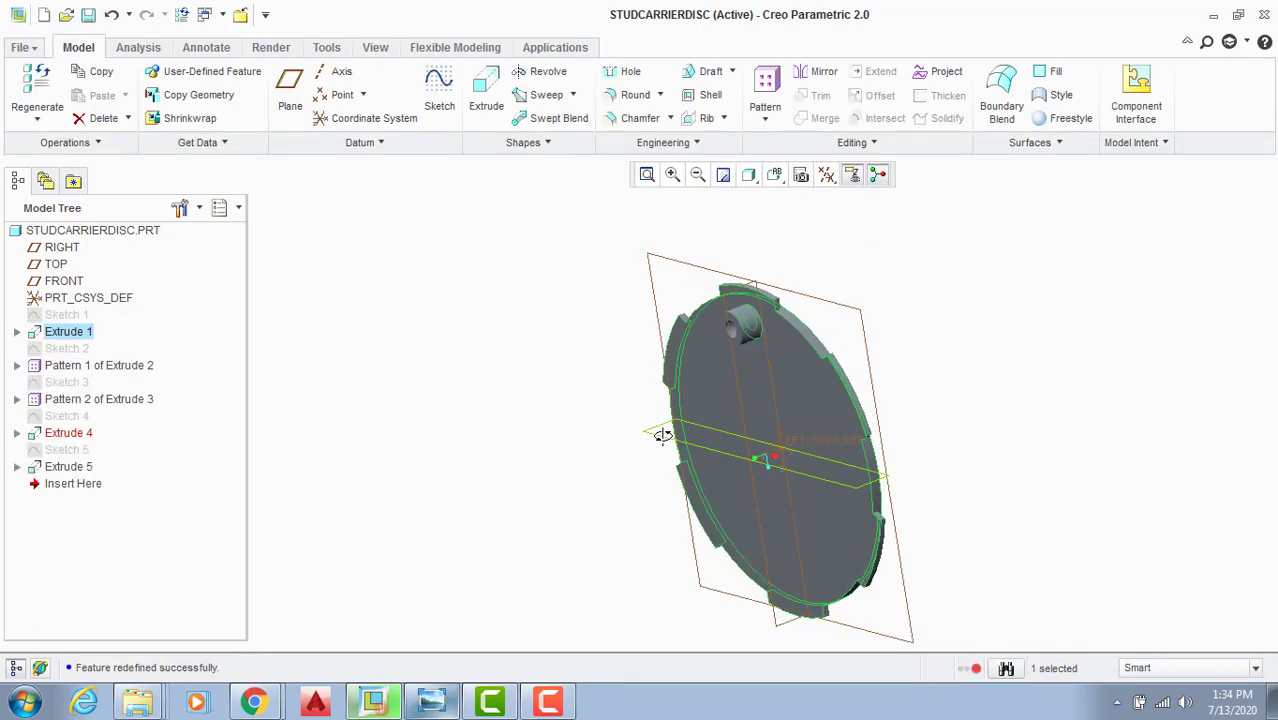
# Step: Reopen the definition of the bore cut Extrude 4 and accept it with its existing settings
pyautogui.click(56, 436)
pyautogui.rightClick(58, 436)
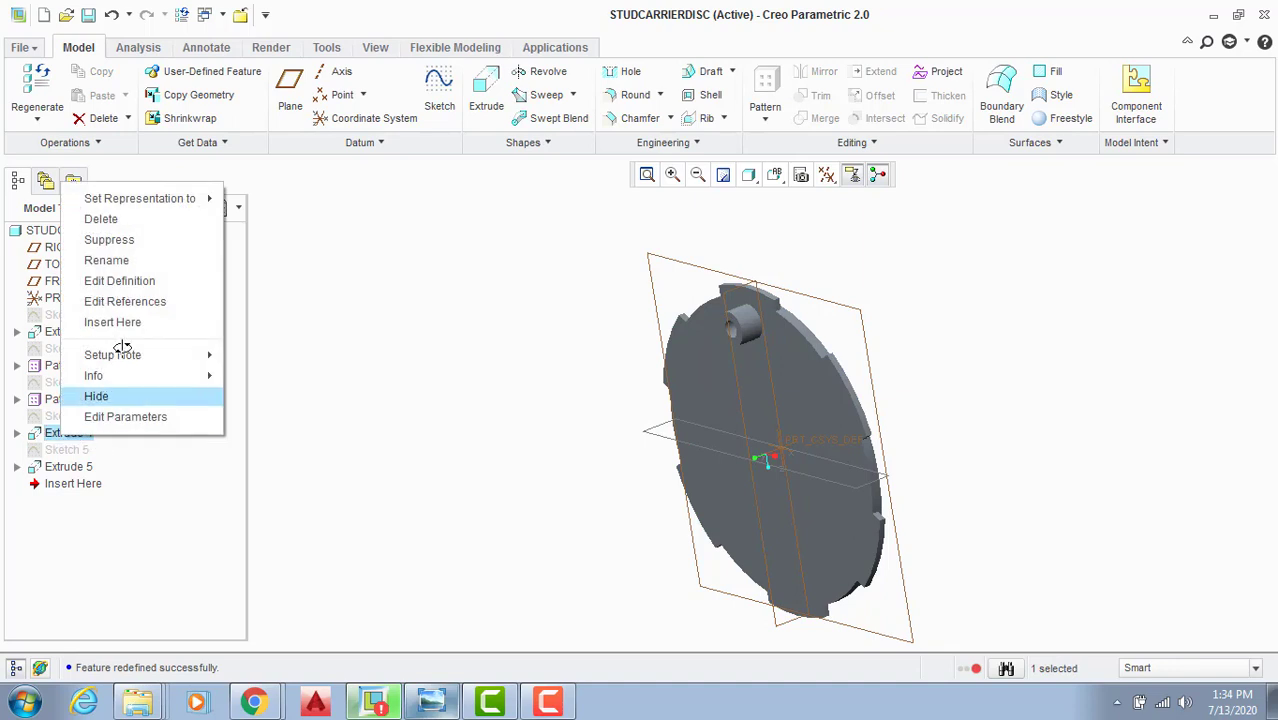
pyautogui.click(134, 281)
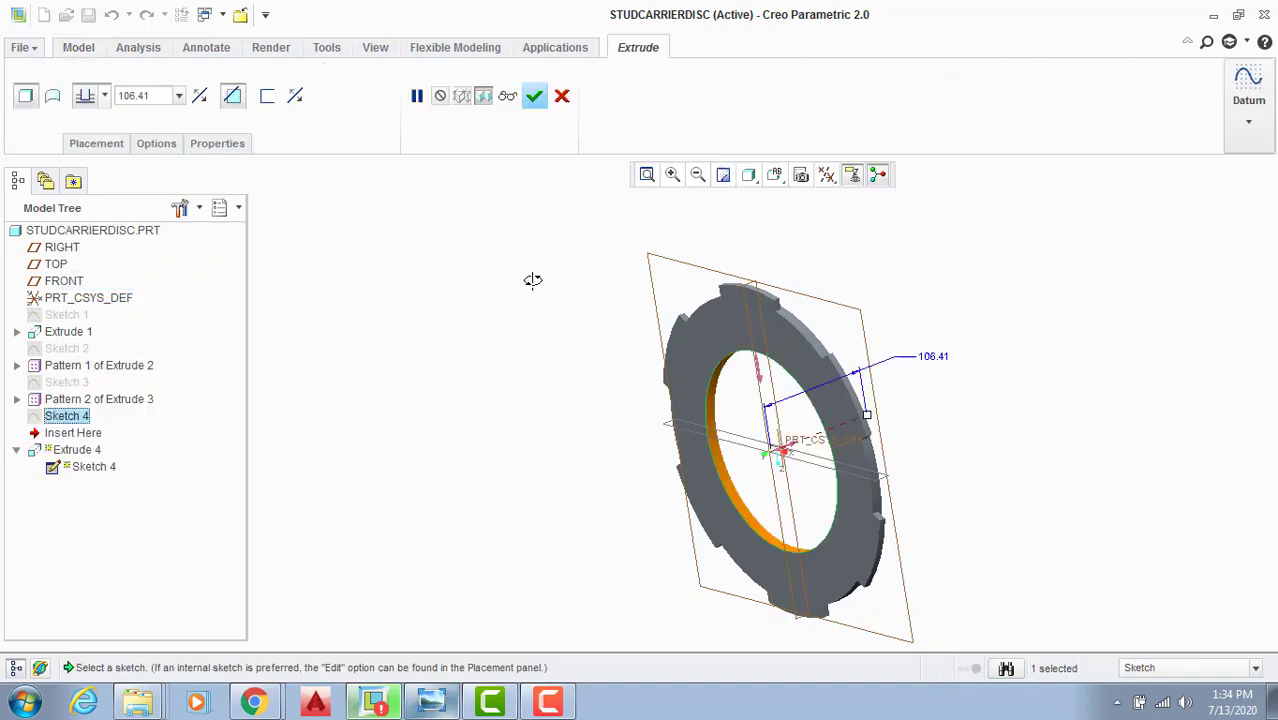
pyautogui.click(534, 94)
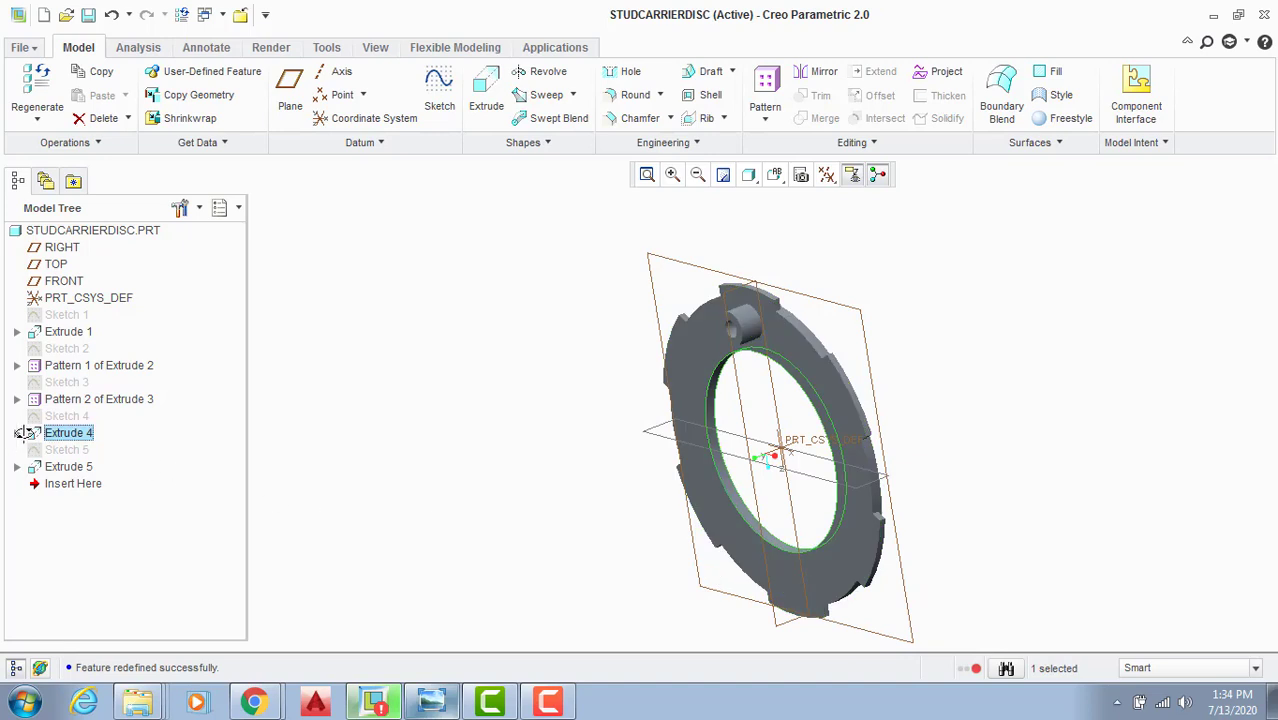
# Step: Open Sketch 4 of the bore cut for editing, orient it parallel to the screen, and accept it without edits
pyautogui.click(17, 433)
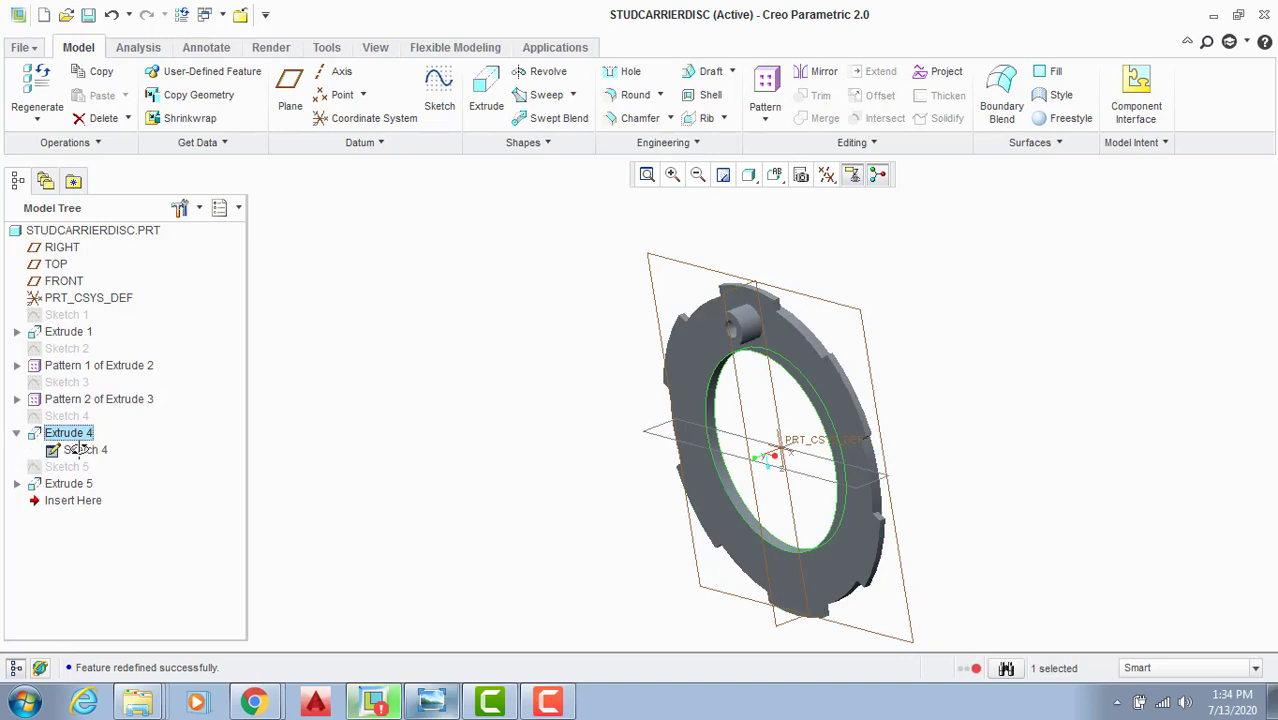
pyautogui.rightClick(71, 449)
pyautogui.click(137, 486)
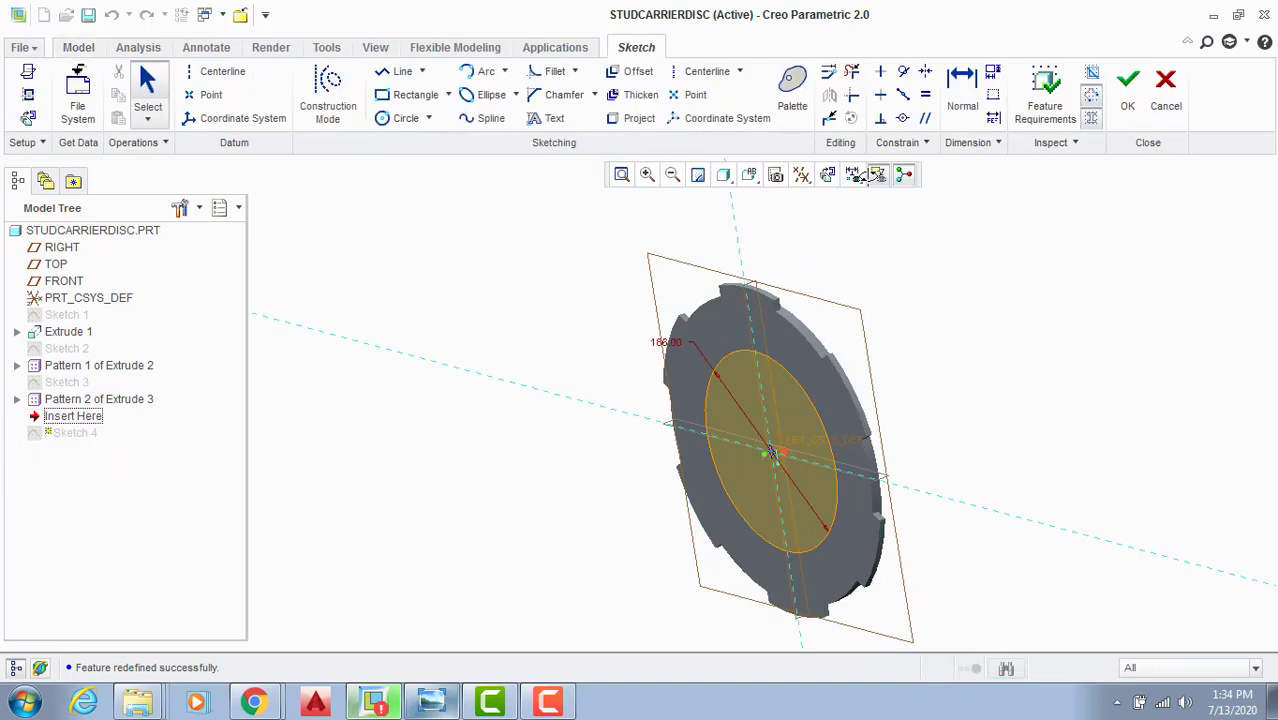
pyautogui.click(827, 174)
pyautogui.click(1127, 85)
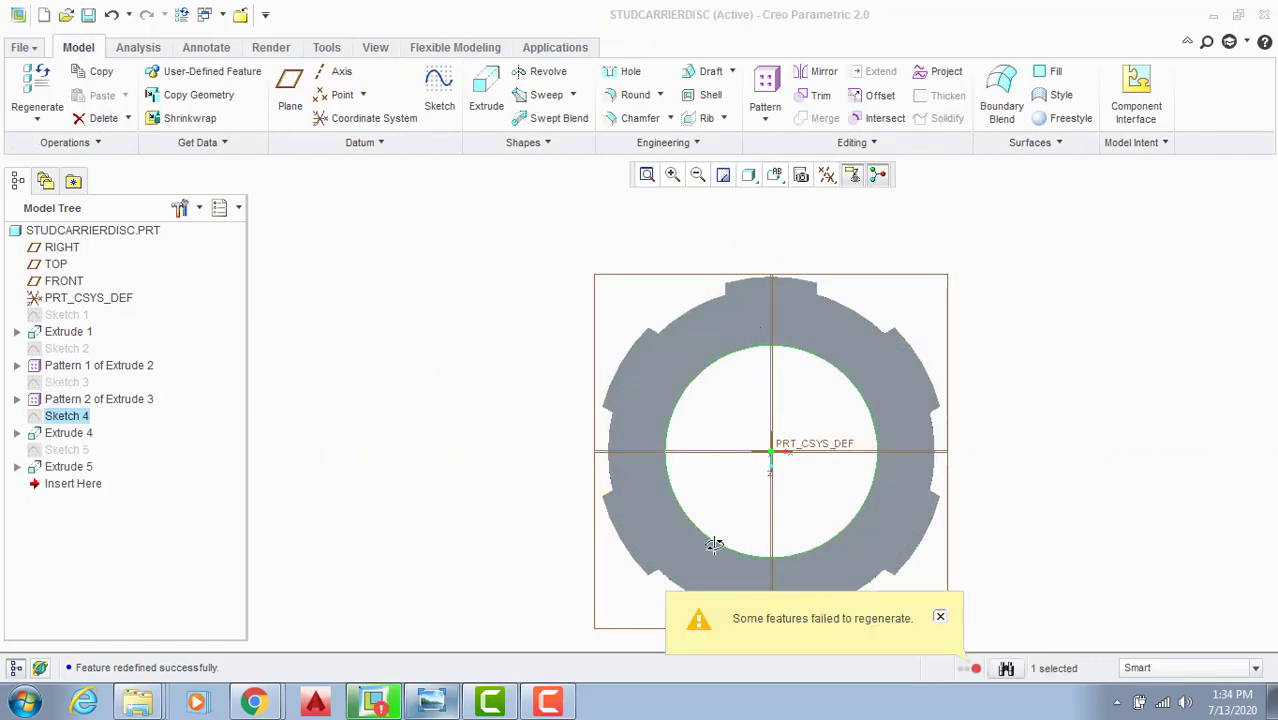
# Step: Regenerate the model, then edit Sketch 4's references with the model rolled back and accept them as they are
pyautogui.click(37, 98)
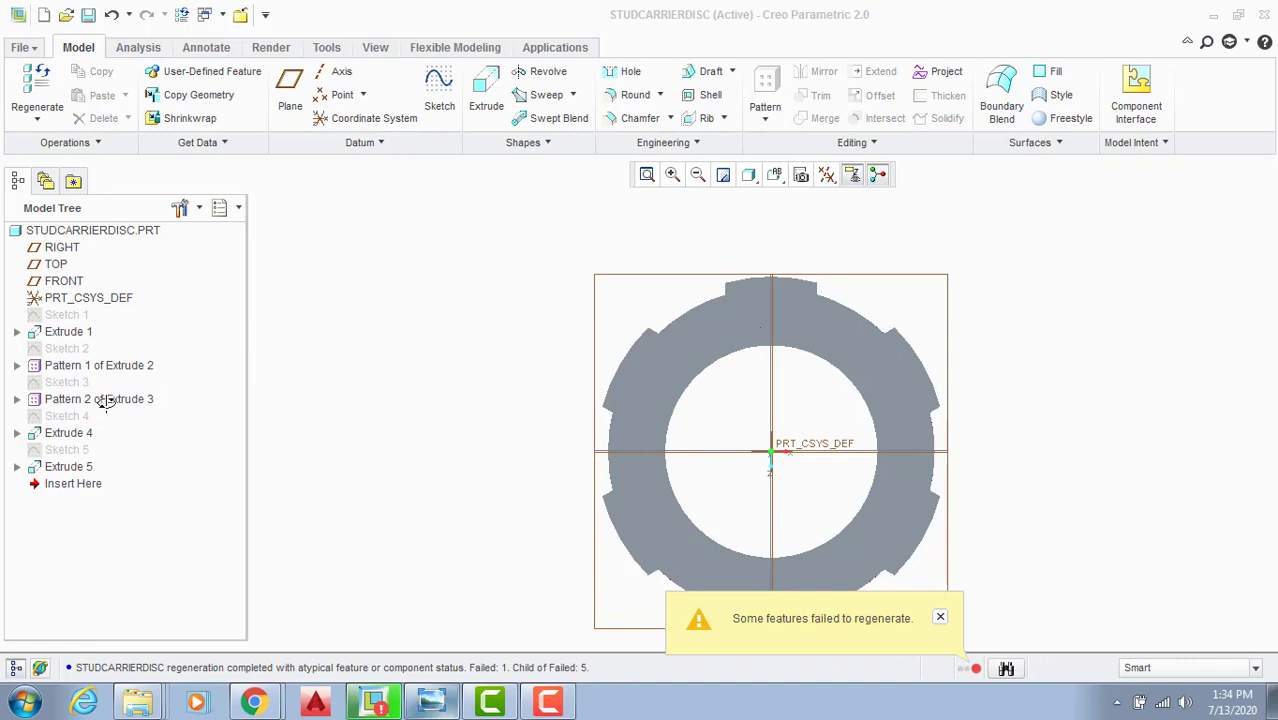
pyautogui.click(67, 415)
pyautogui.rightClick(68, 415)
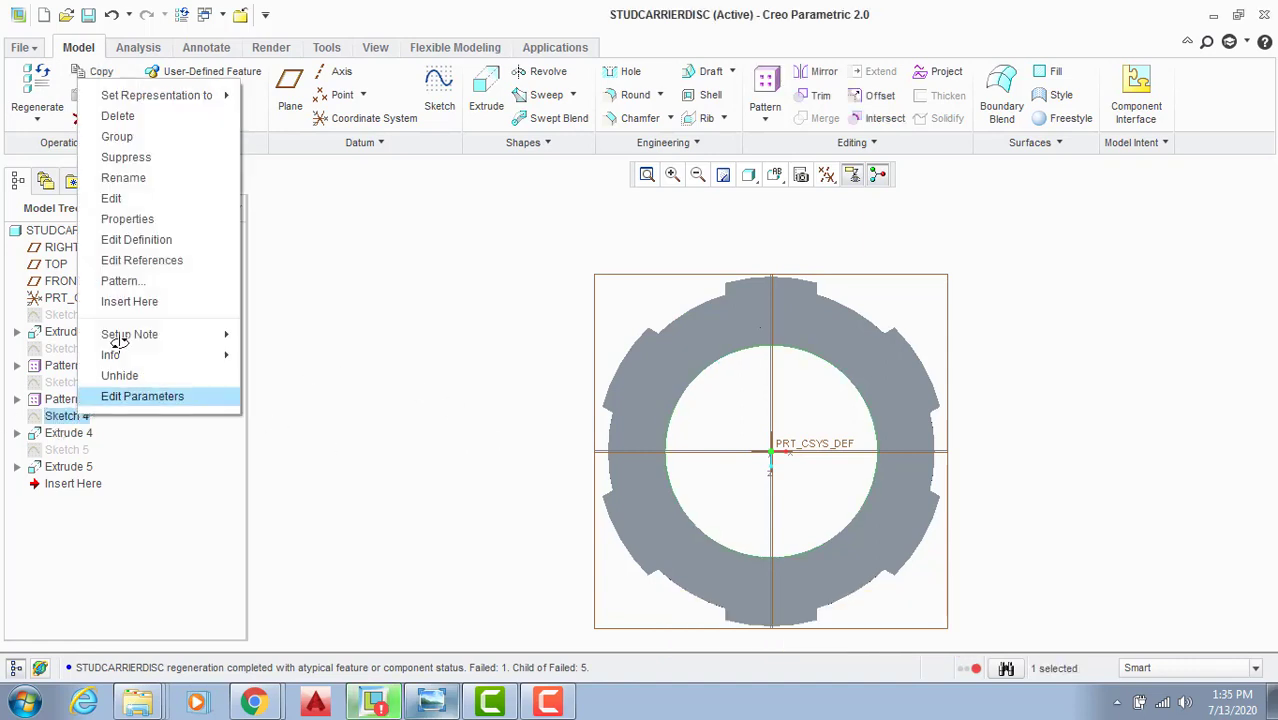
pyautogui.click(138, 260)
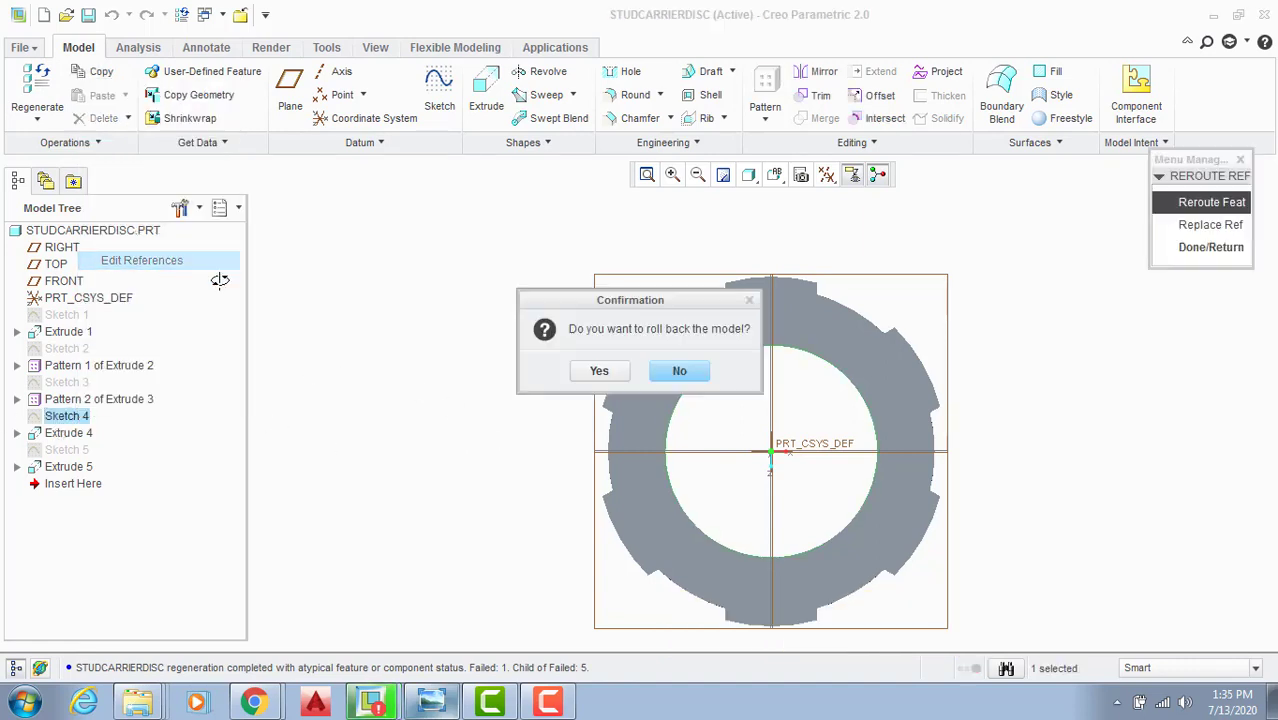
pyautogui.click(585, 373)
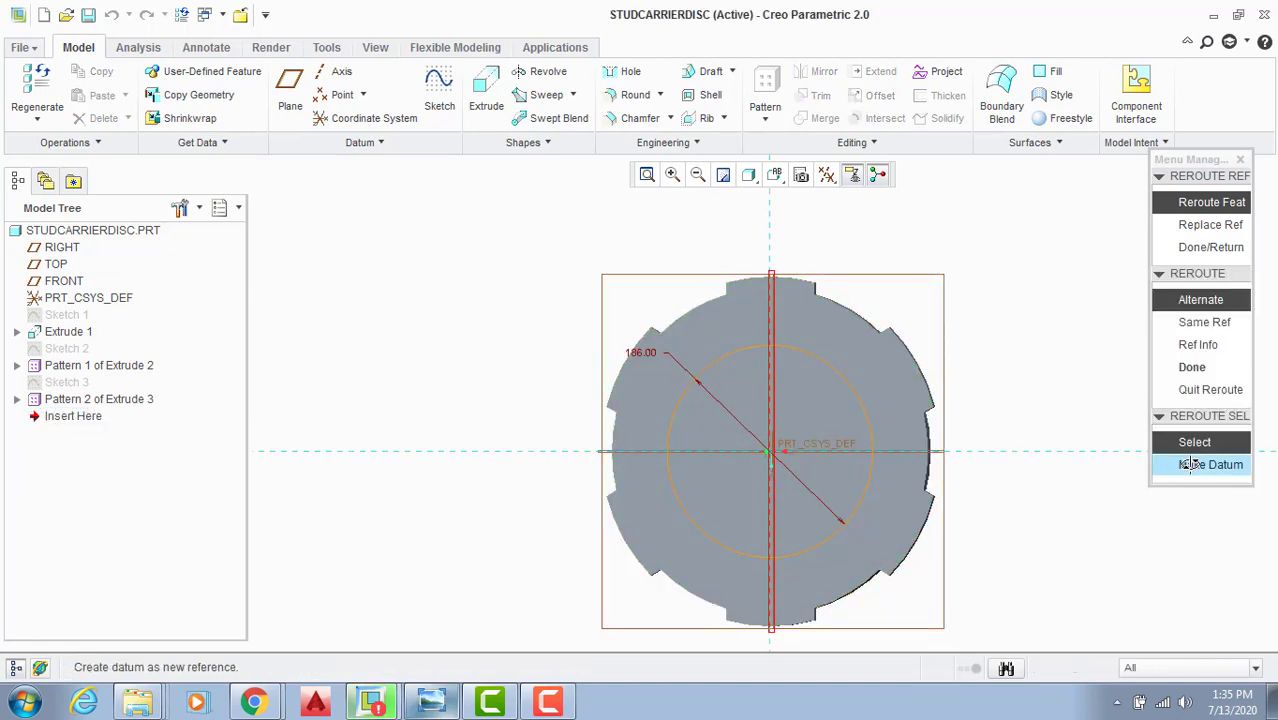
pyautogui.click(1192, 367)
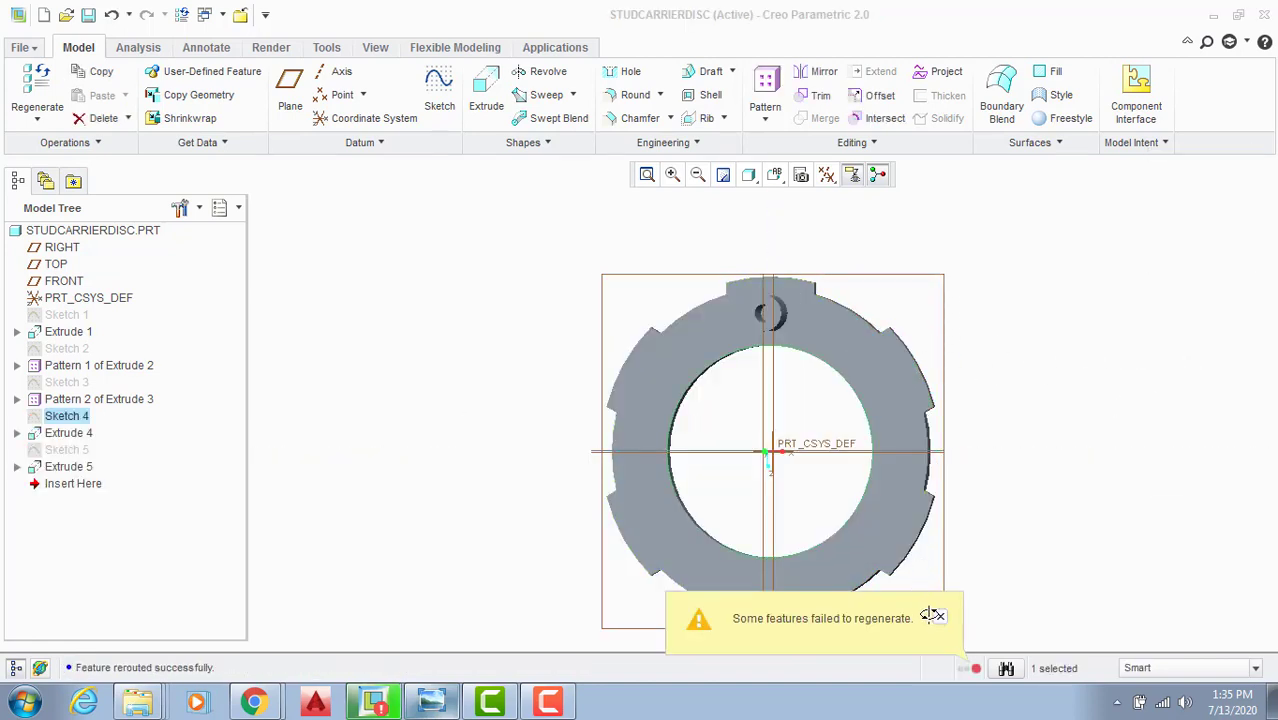
# Step: Delete the Extrude 4 centre cut and the Extrude 5 boss from the disc
pyautogui.click(64, 434)
pyautogui.rightClick(56, 434)
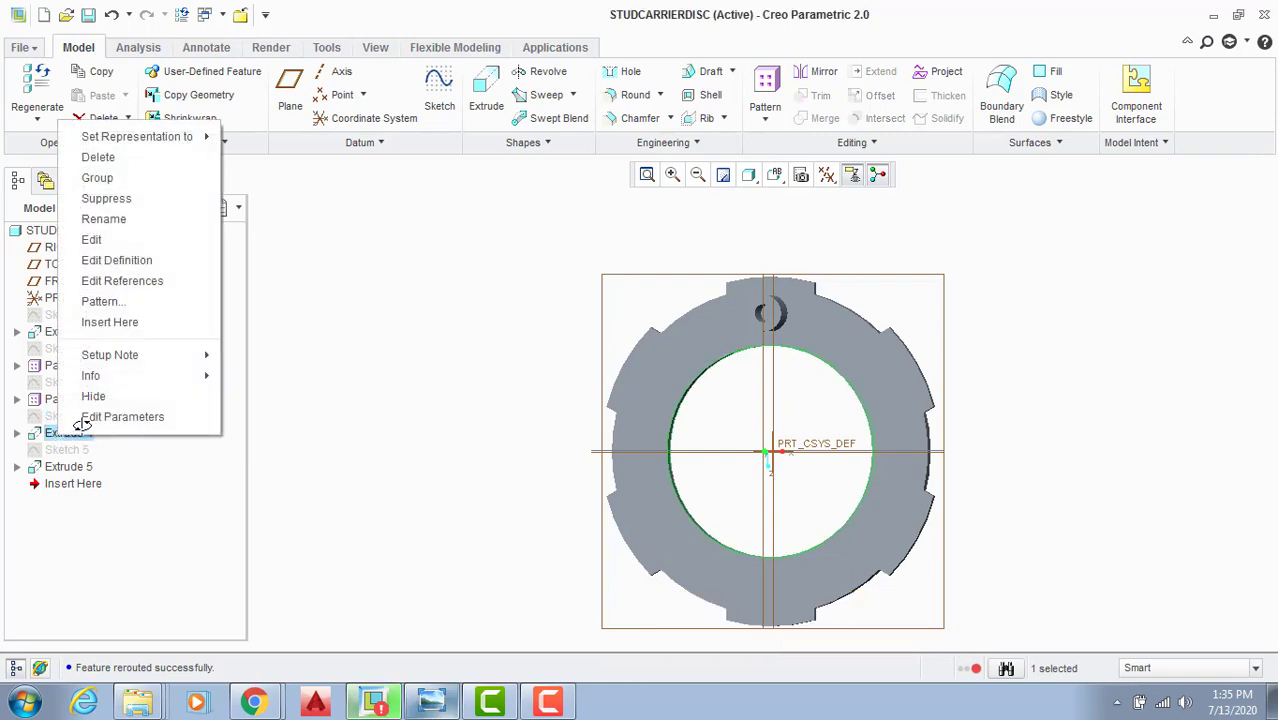
pyautogui.click(99, 157)
pyautogui.click(584, 367)
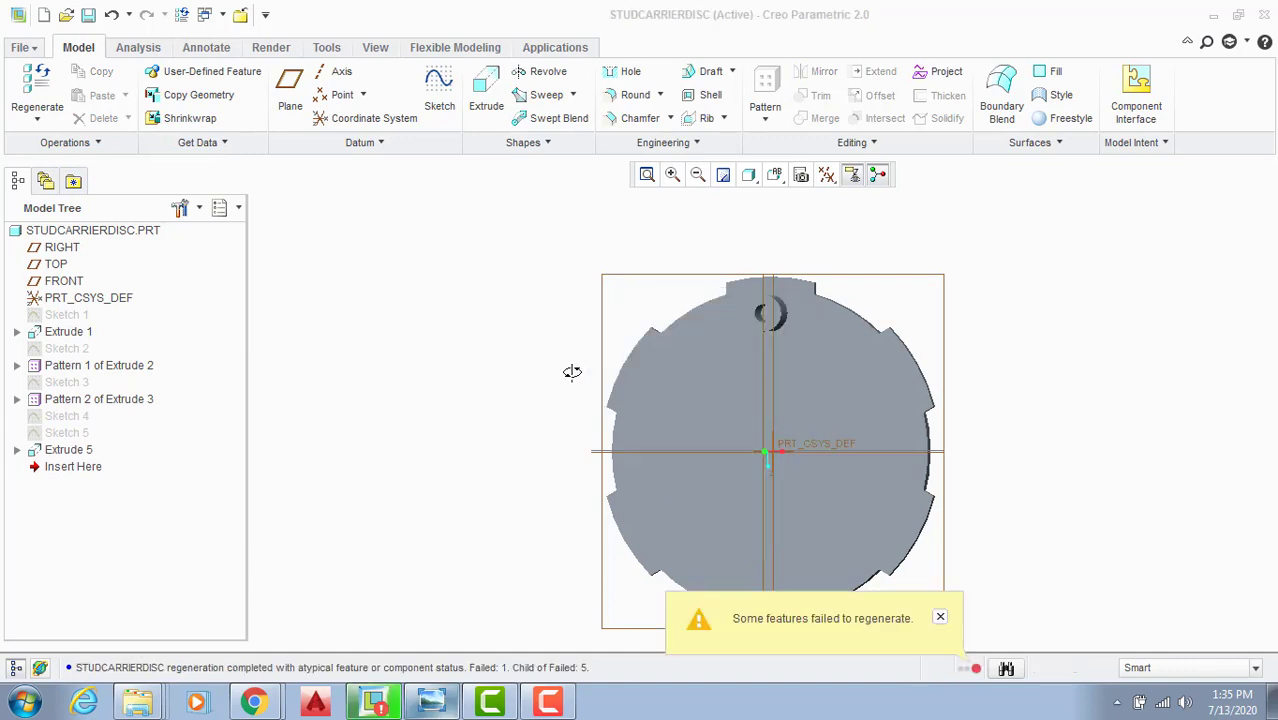
pyautogui.click(940, 617)
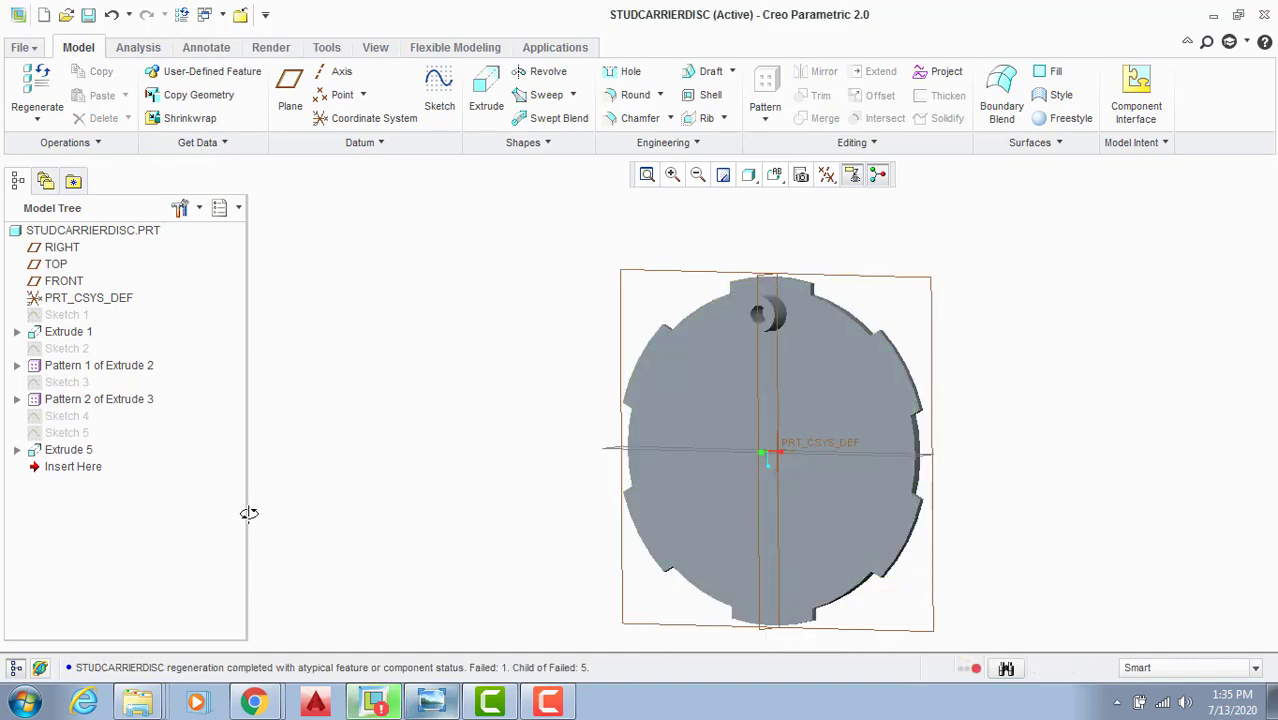
pyautogui.rightClick(95, 452)
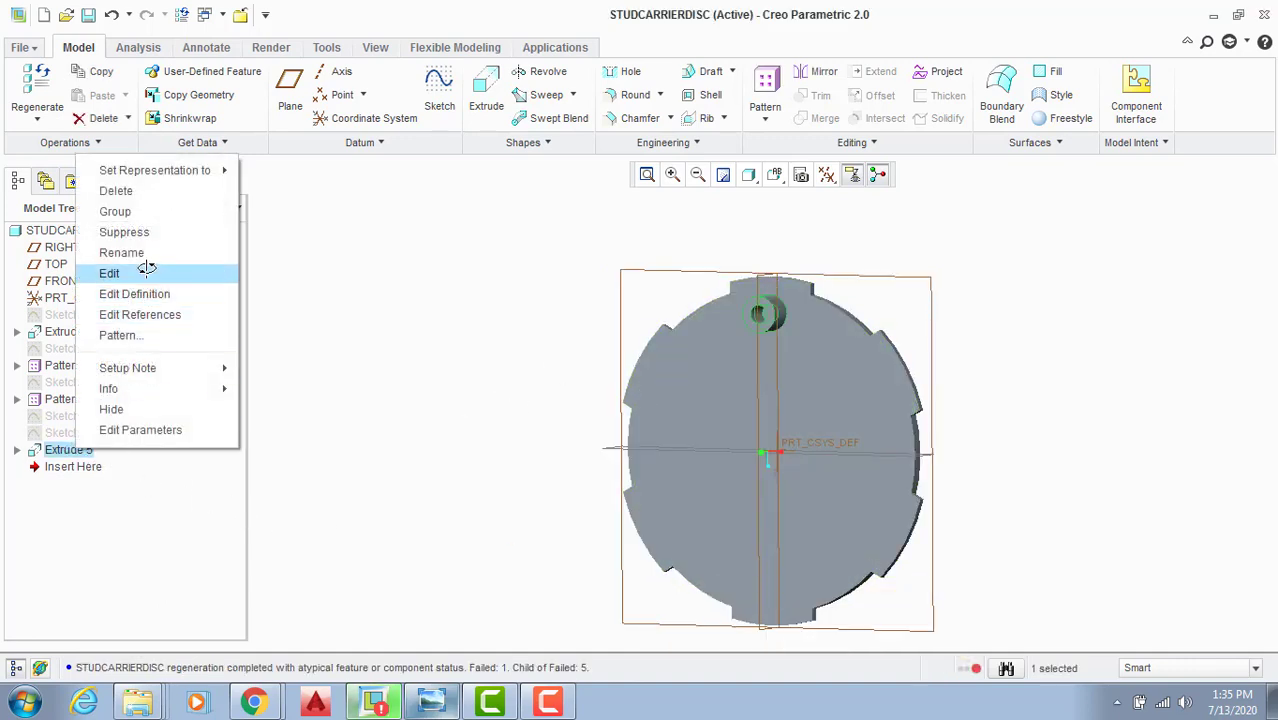
pyautogui.click(137, 191)
pyautogui.click(596, 370)
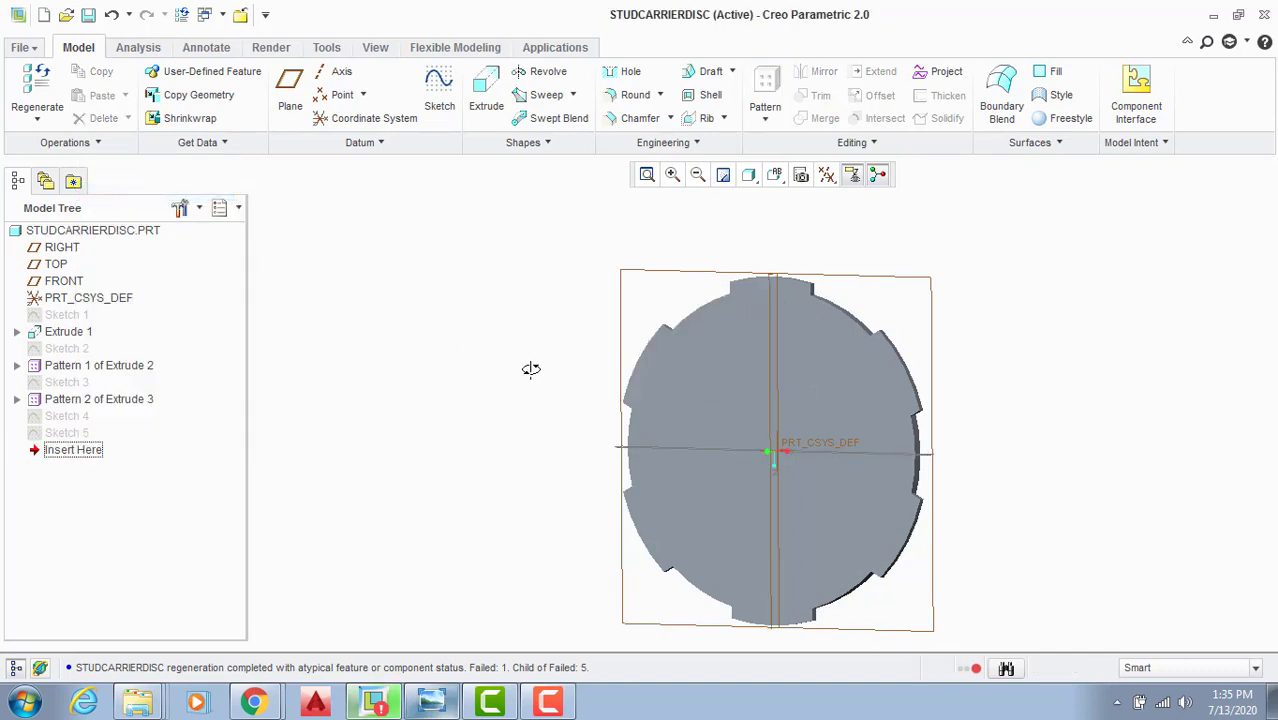
pyautogui.moveTo(463, 398); pyautogui.dragTo(413, 378, button='middle')
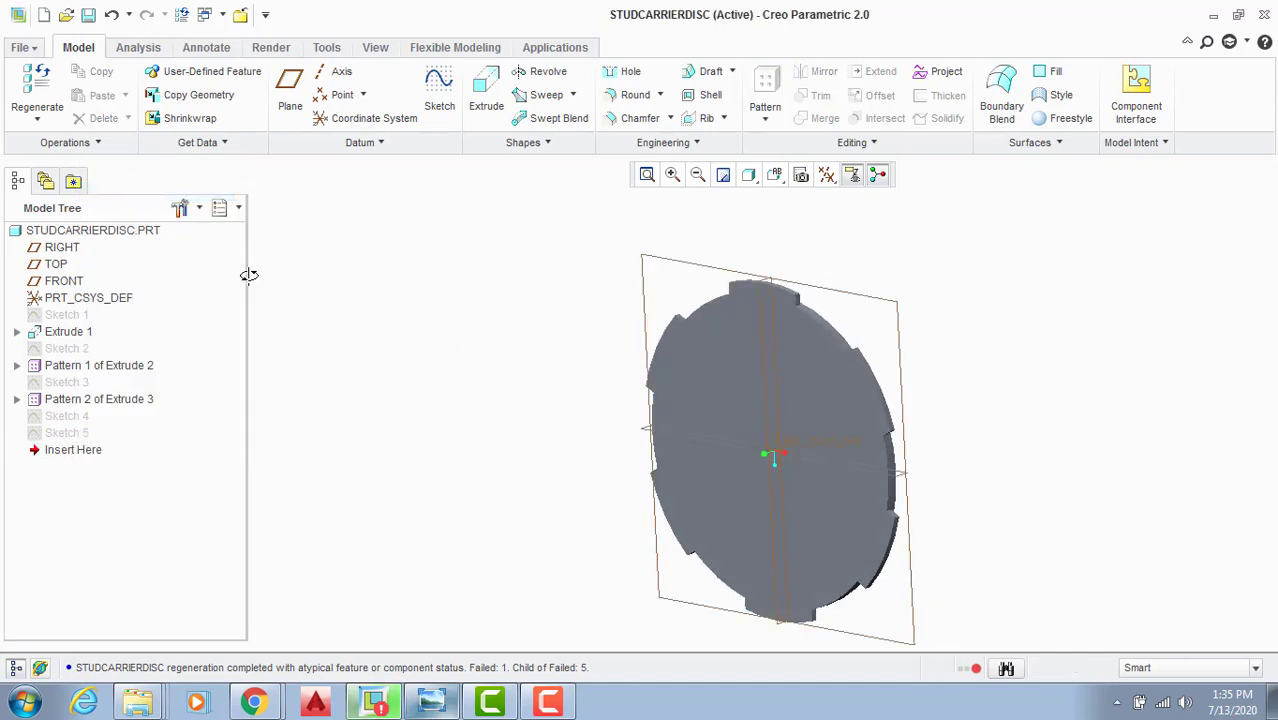
# Step: Regenerate the model and expand Pattern 1 and Pattern 2 to inspect their members for failed features
pyautogui.click(37, 76)
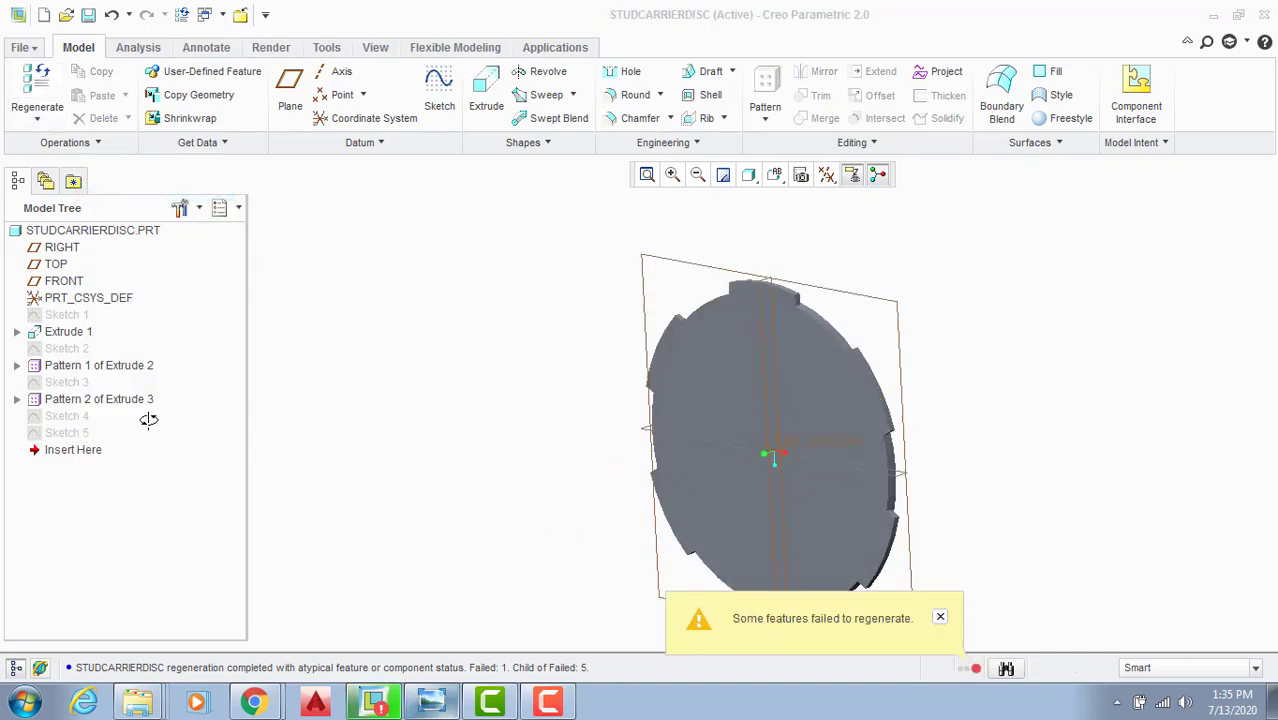
pyautogui.click(15, 365)
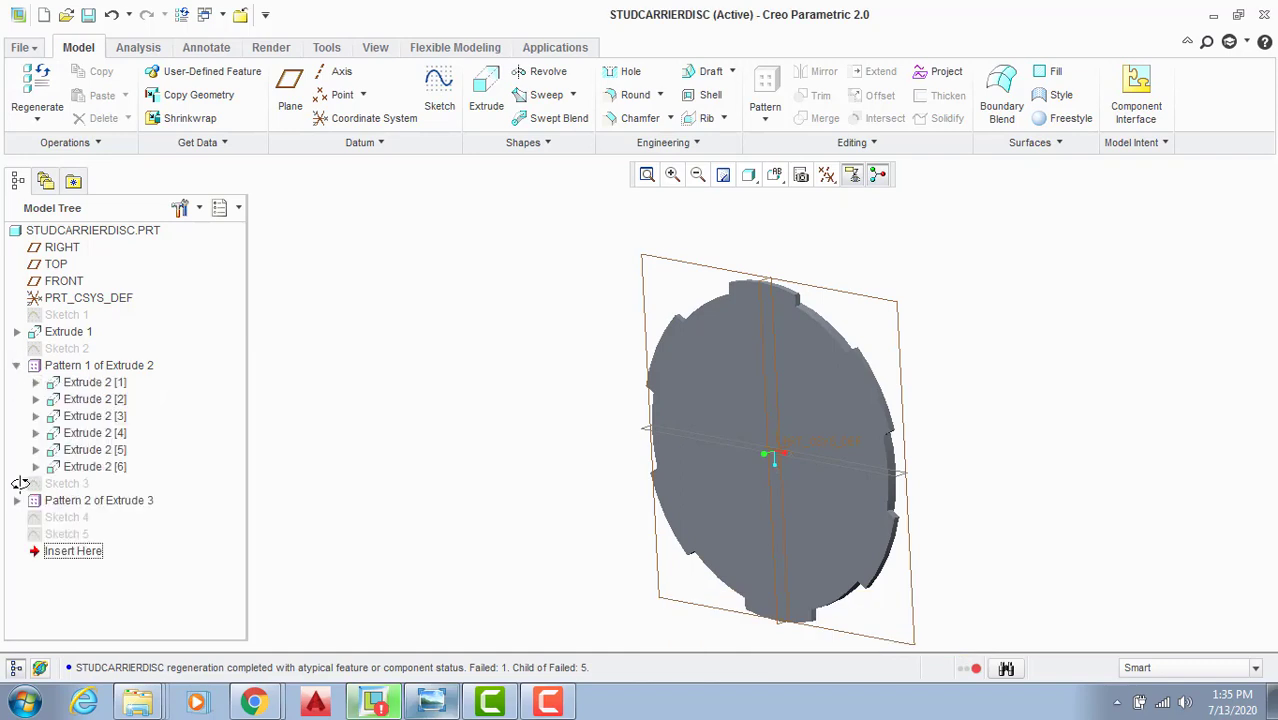
pyautogui.click(17, 500)
pyautogui.click(93, 500)
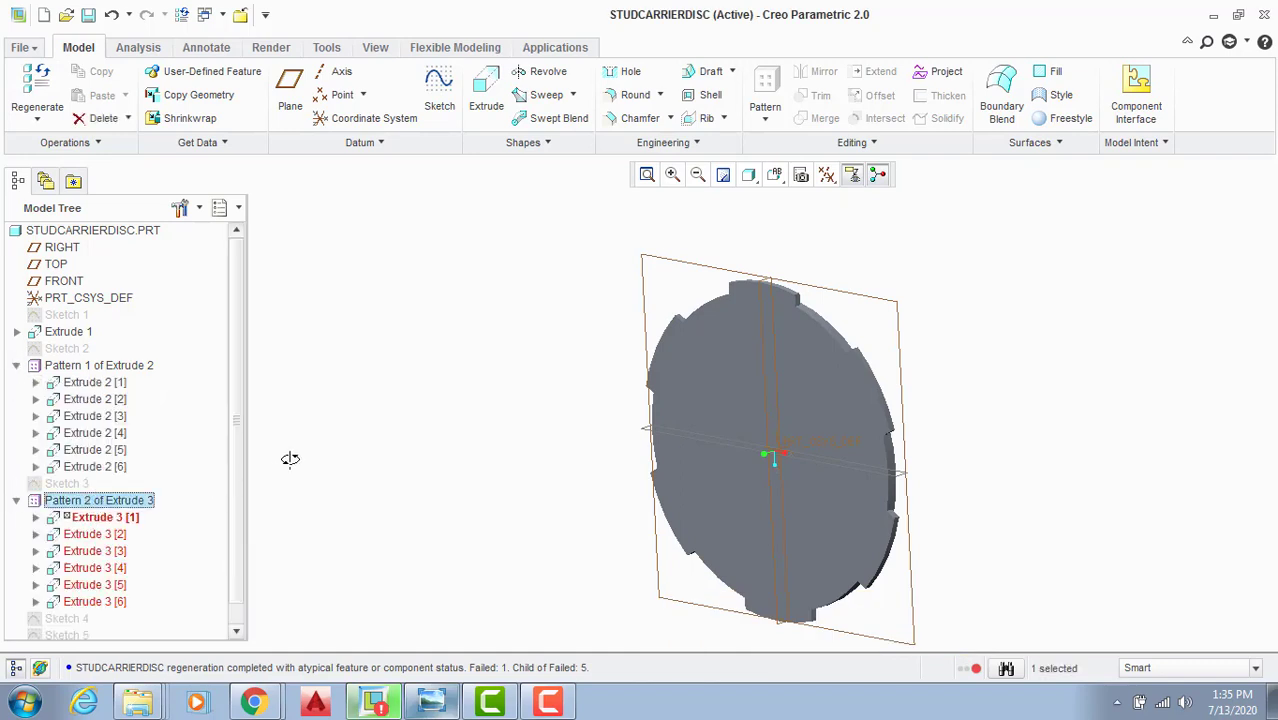
pyautogui.click(326, 440)
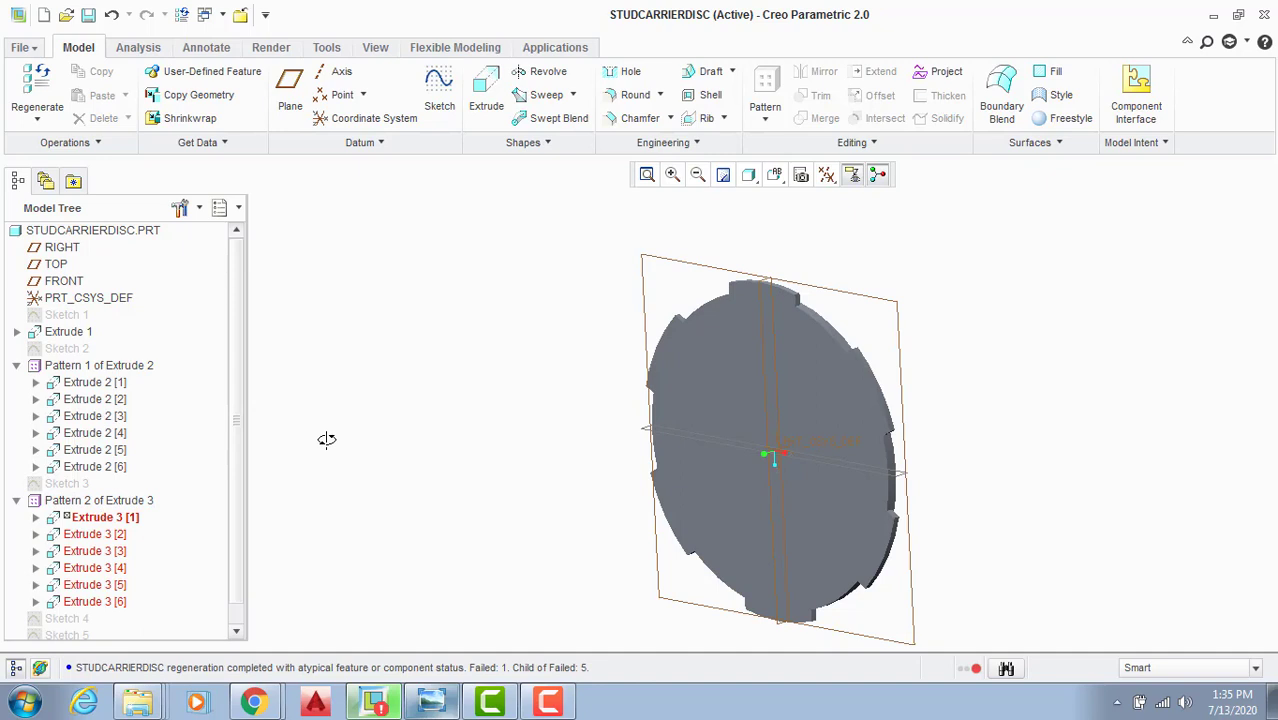
# Step: Undo the deletions of Extrude 4 and Extrude 5
pyautogui.hotkey('ctrl', 'z')
pyautogui.hotkey('ctrl', 'z')
pyautogui.hotkey('ctrl', 'z')
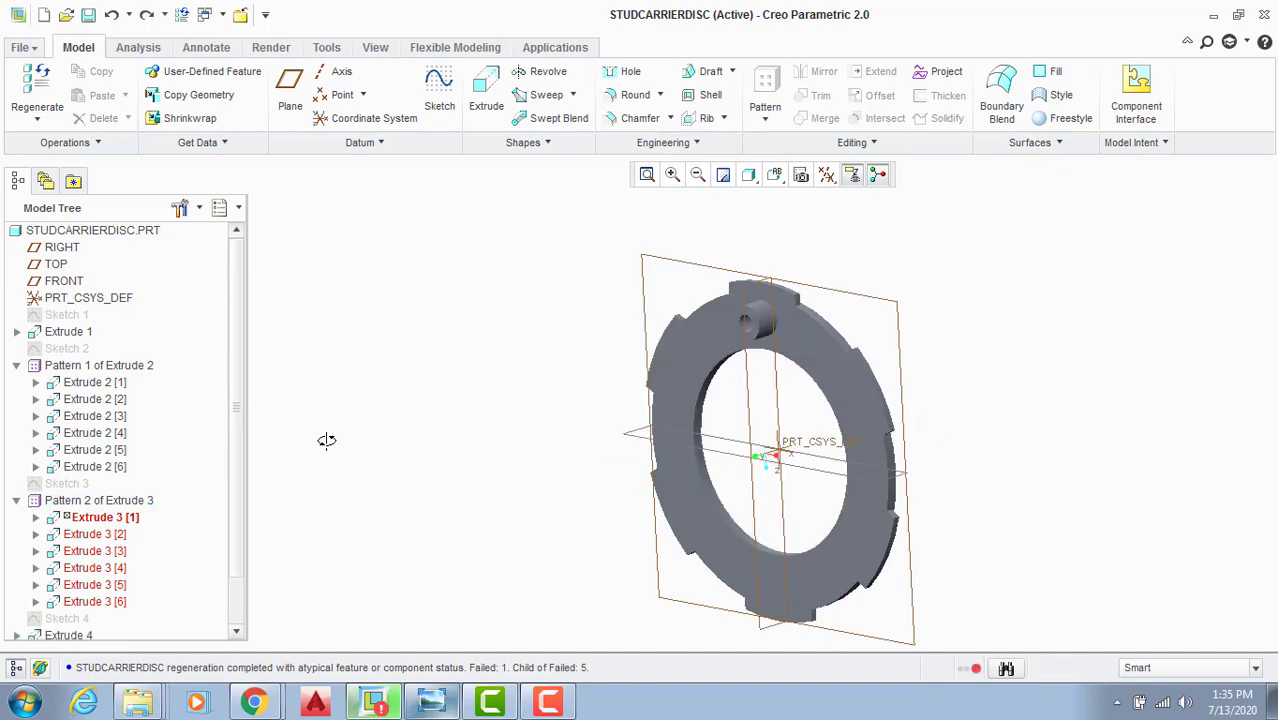
# Step: Open Sketch 3 of the first Extrude 3 instance for editing, dismiss its references, and orient the sketch flat to the screen
pyautogui.click(108, 519)
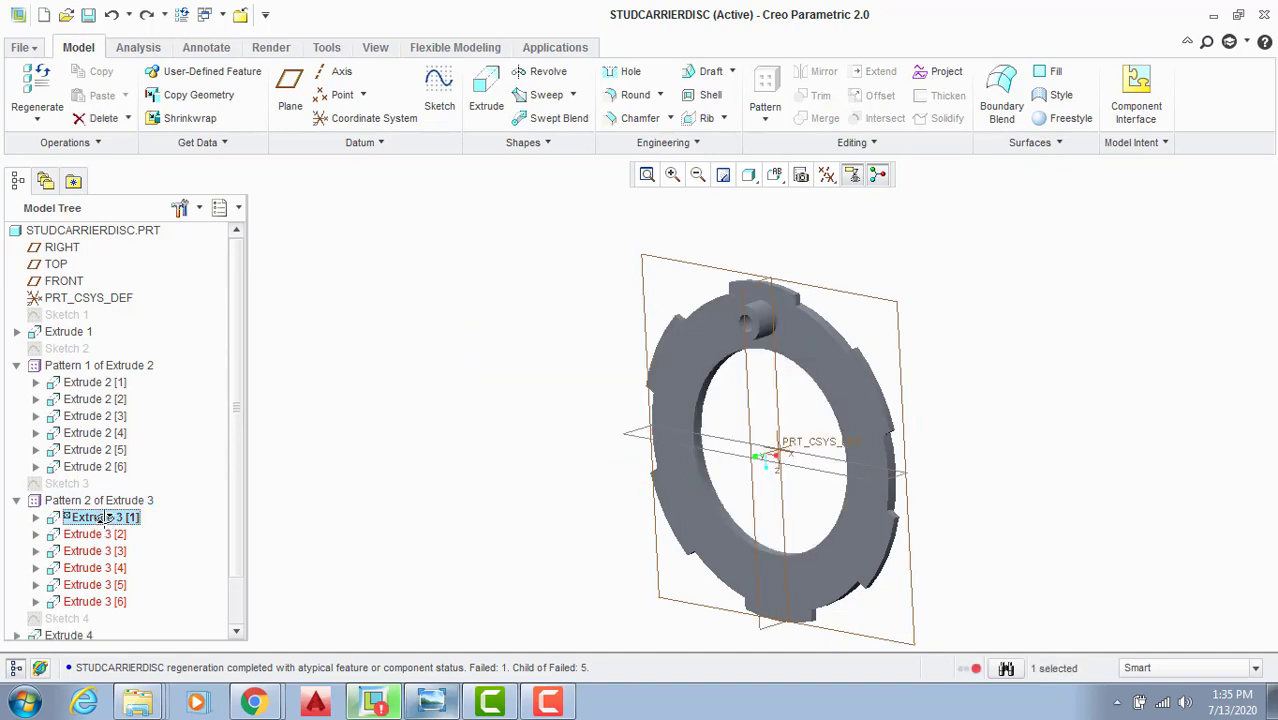
pyautogui.click(35, 517)
pyautogui.click(110, 533)
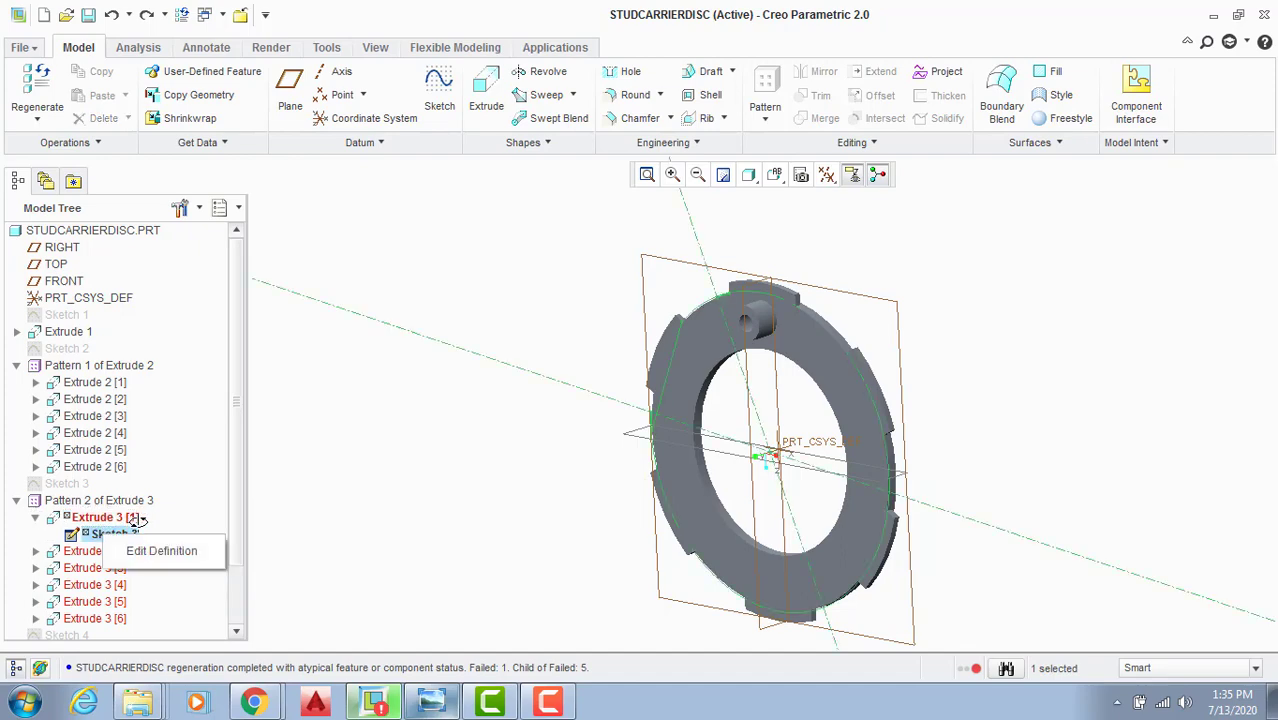
pyautogui.click(181, 548)
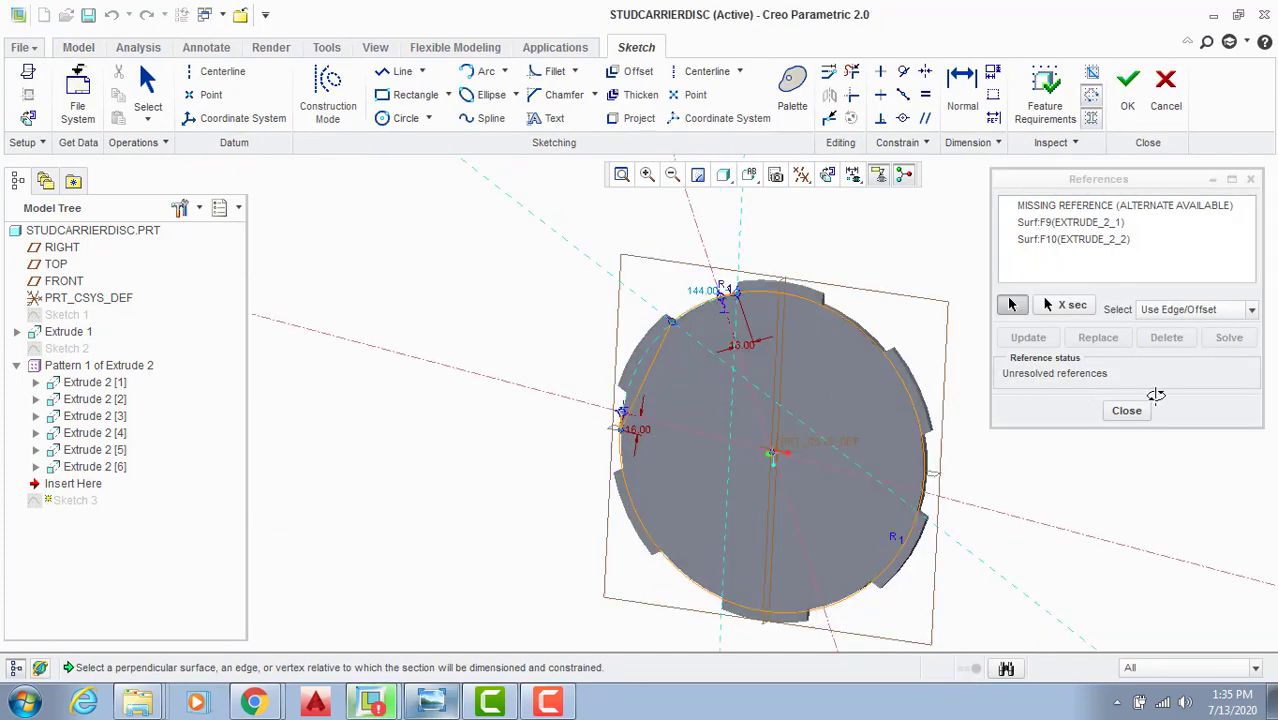
pyautogui.click(1126, 410)
pyautogui.click(827, 174)
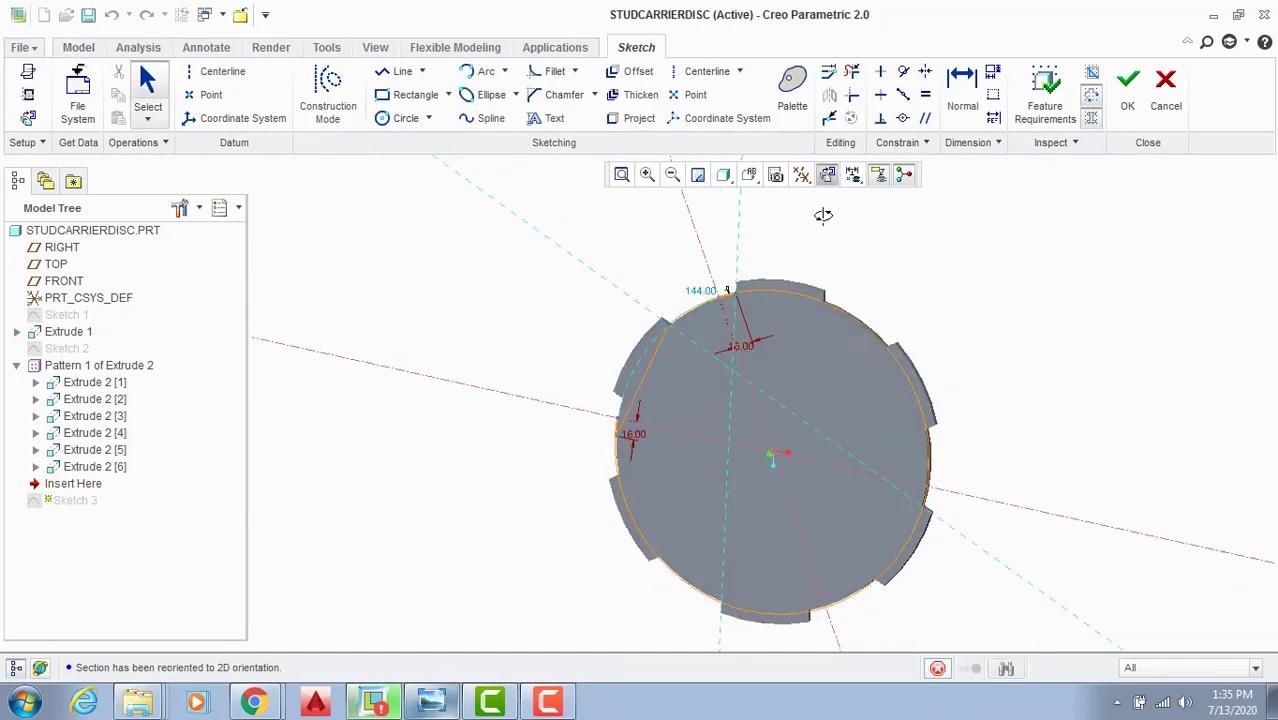
# Step: Examine the rim profile between the upper tabs, including its arcs, centerlines, endpoints and 16 mm dimensions
pyautogui.scroll(3, 620, 430)
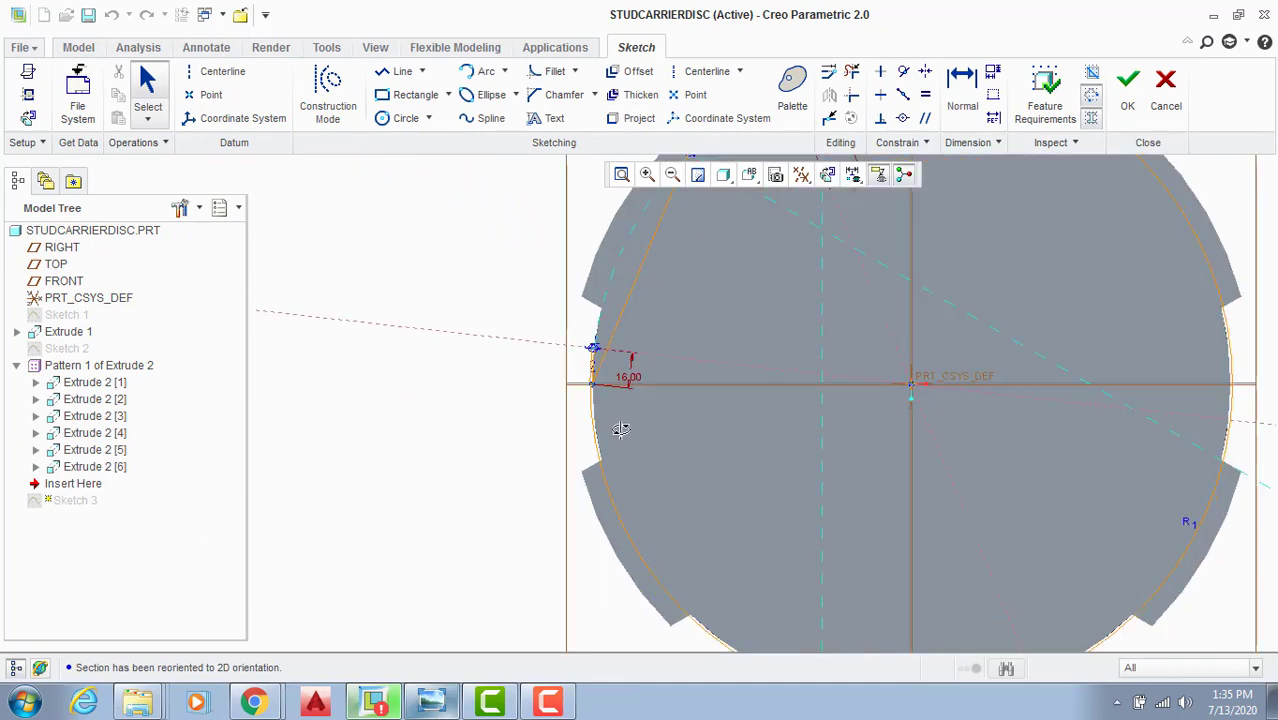
pyautogui.scroll(-3, 638, 400)
pyautogui.scroll(5, 726, 333)
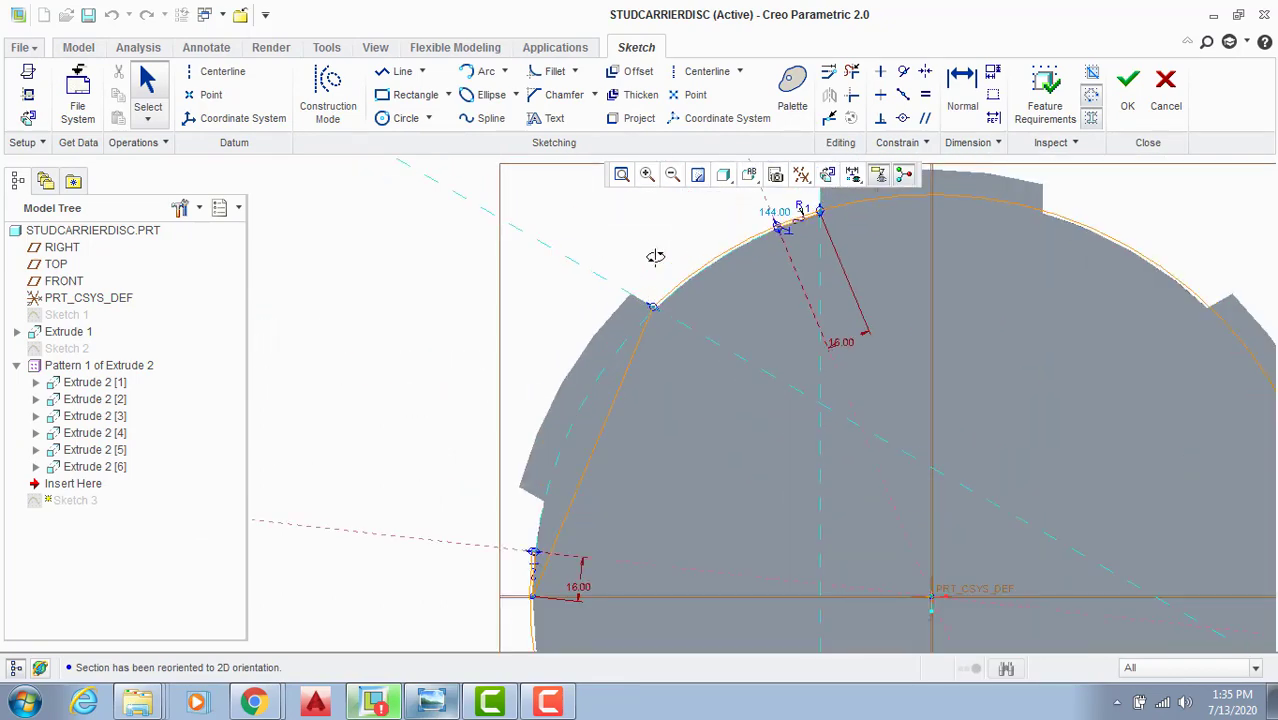
pyautogui.scroll(-1, 673, 320)
pyautogui.scroll(-3, 673, 322)
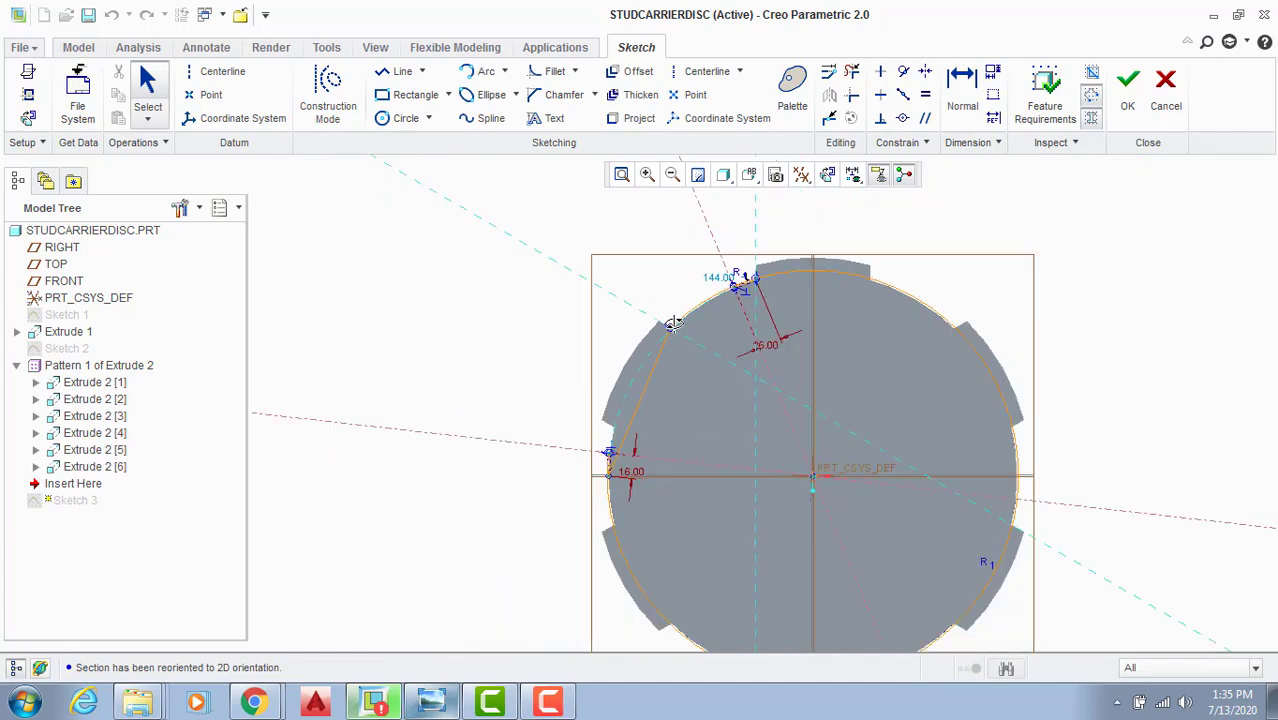
pyautogui.scroll(2, 742, 313)
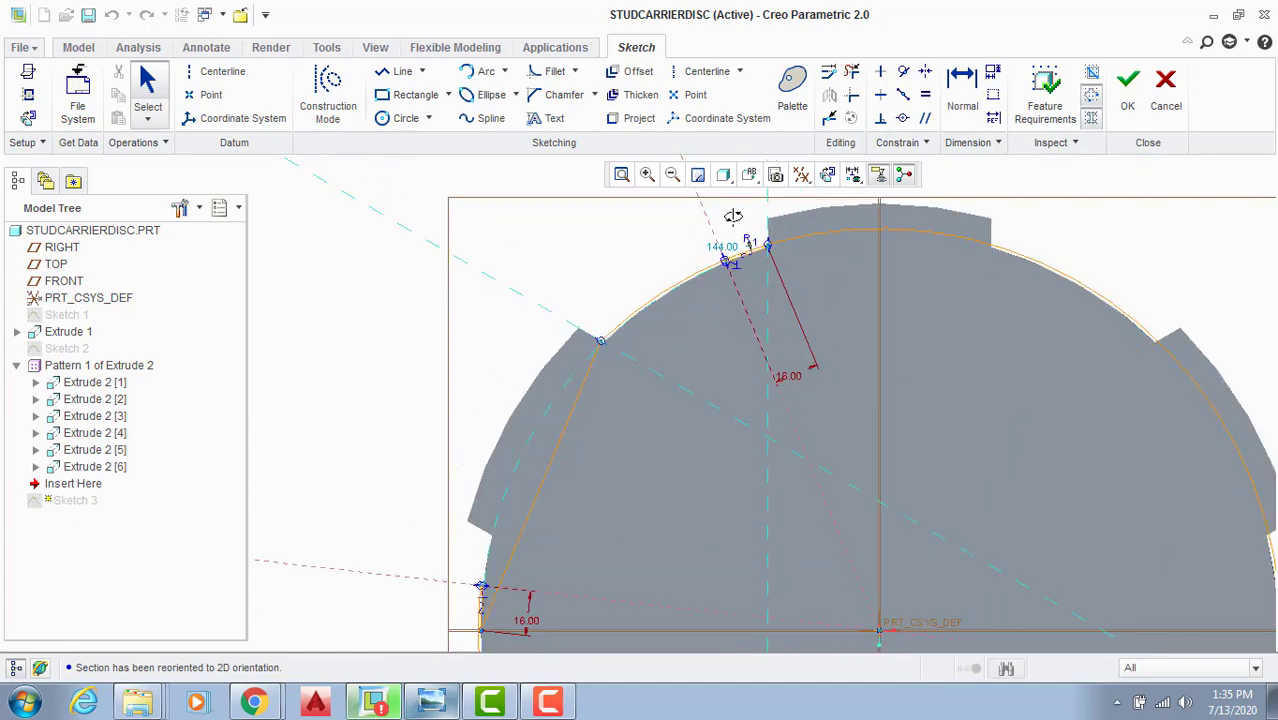
pyautogui.scroll(5, 740, 260)
pyautogui.scroll(-2, 745, 300)
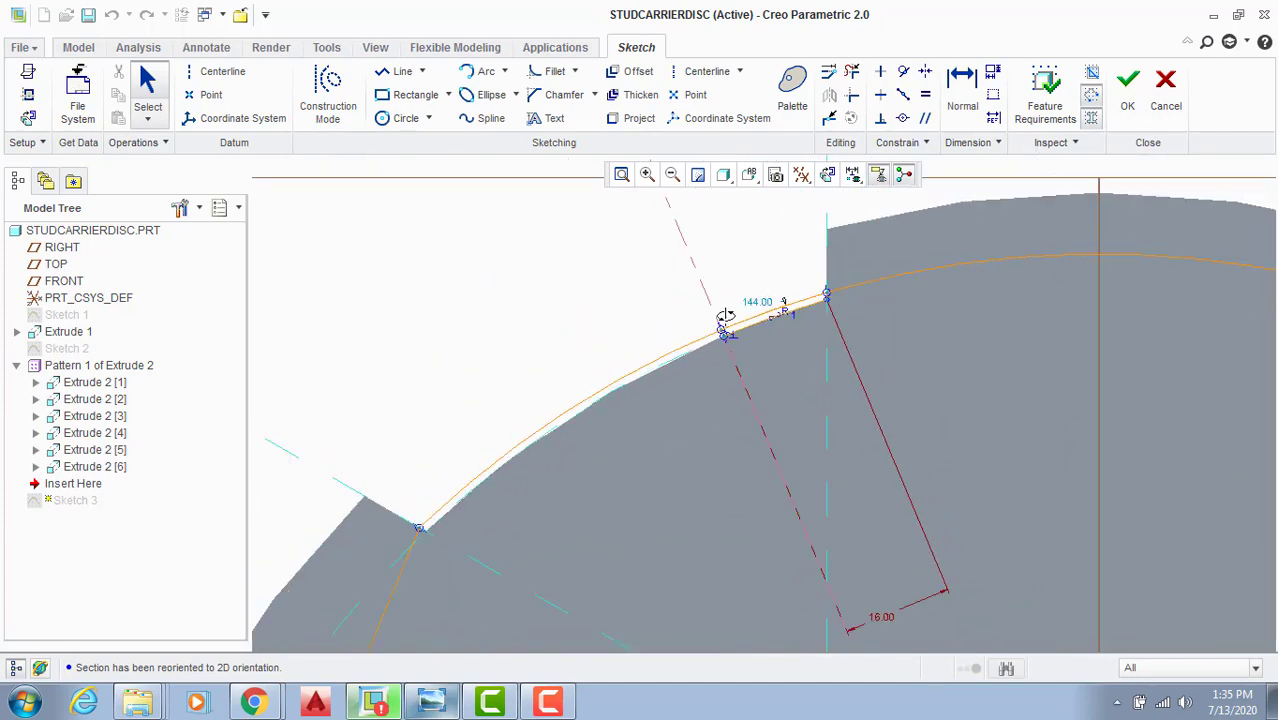
pyautogui.scroll(-2, 537, 423)
pyautogui.scroll(4, 537, 423)
pyautogui.scroll(-4, 551, 380)
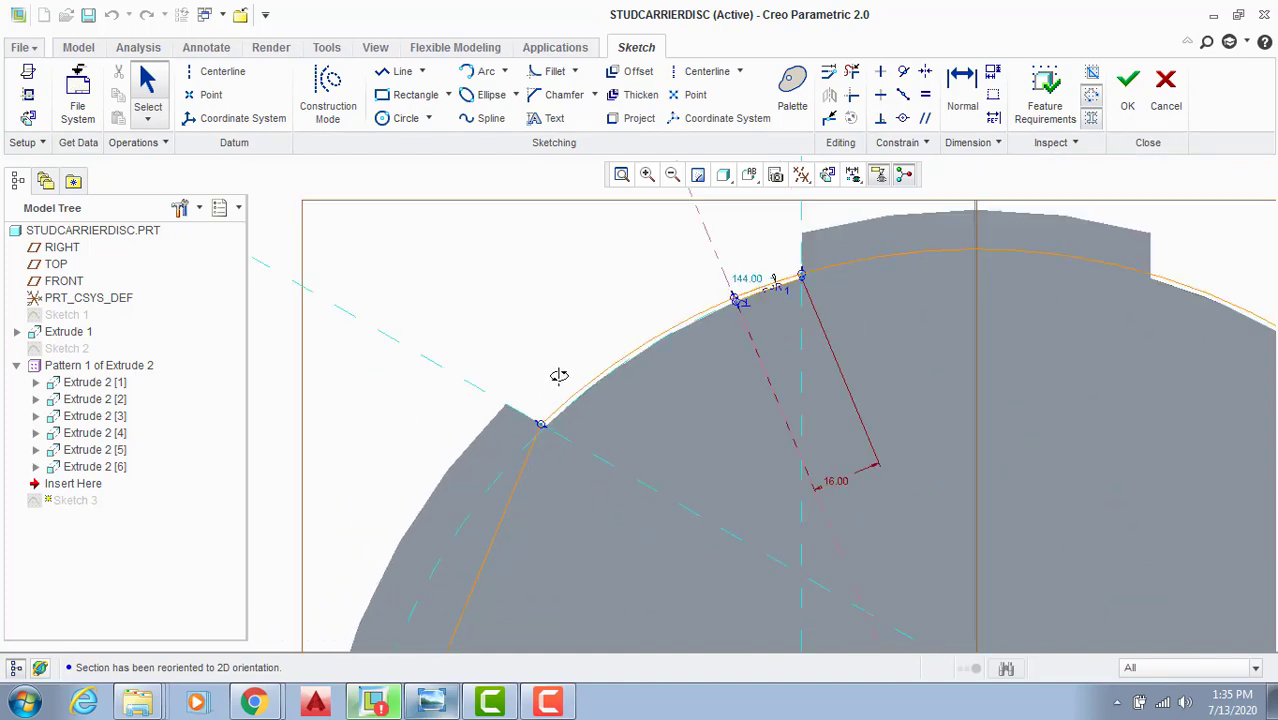
pyautogui.scroll(-5, 630, 365)
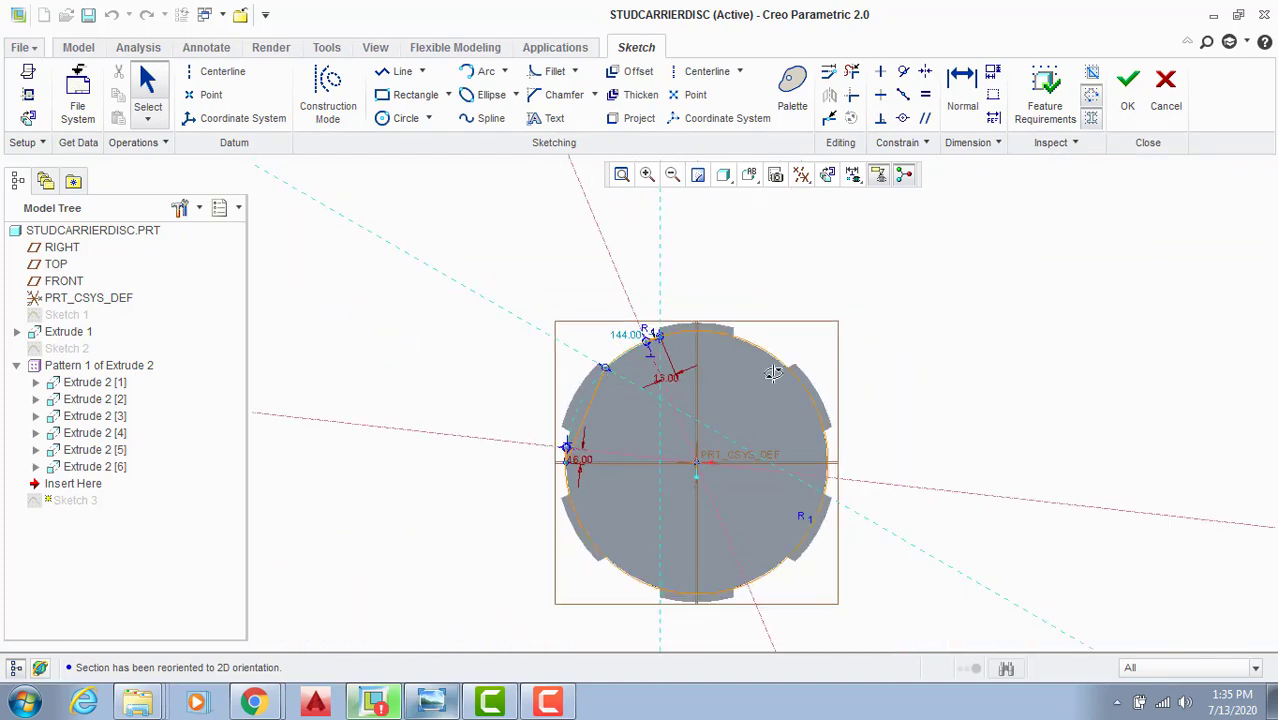
pyautogui.scroll(6, 648, 330)
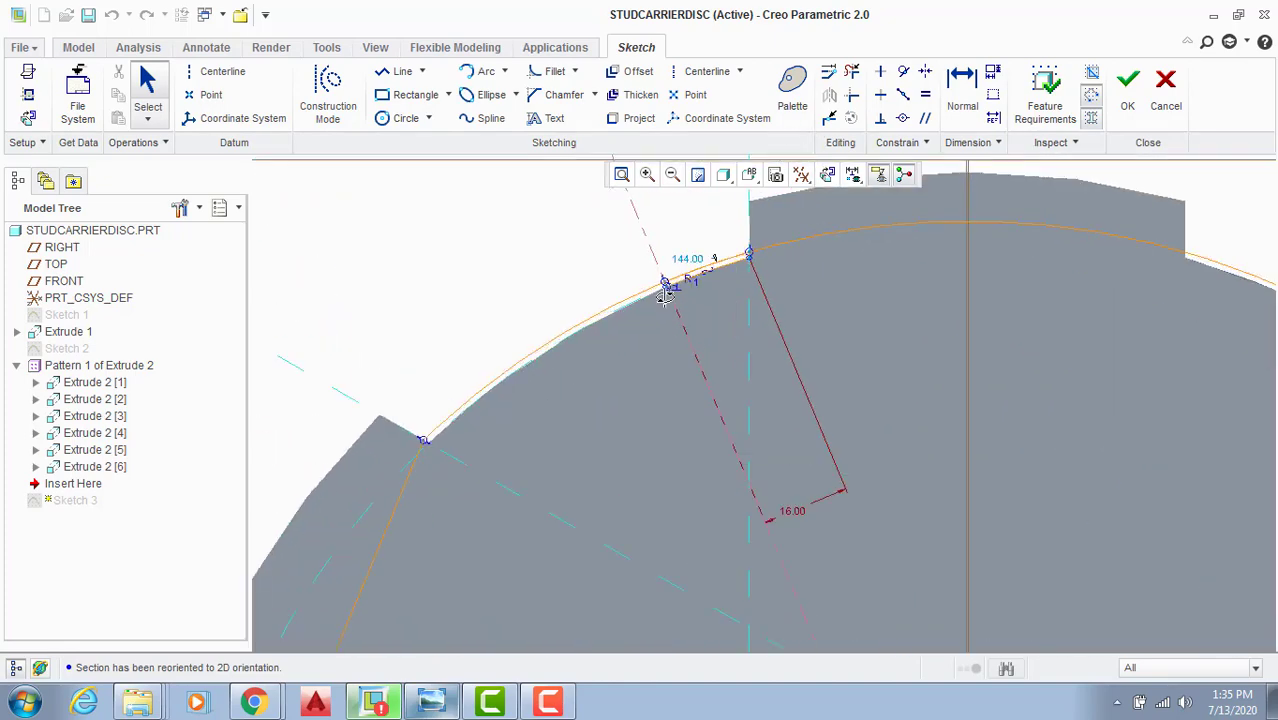
pyautogui.scroll(-2, 800, 264)
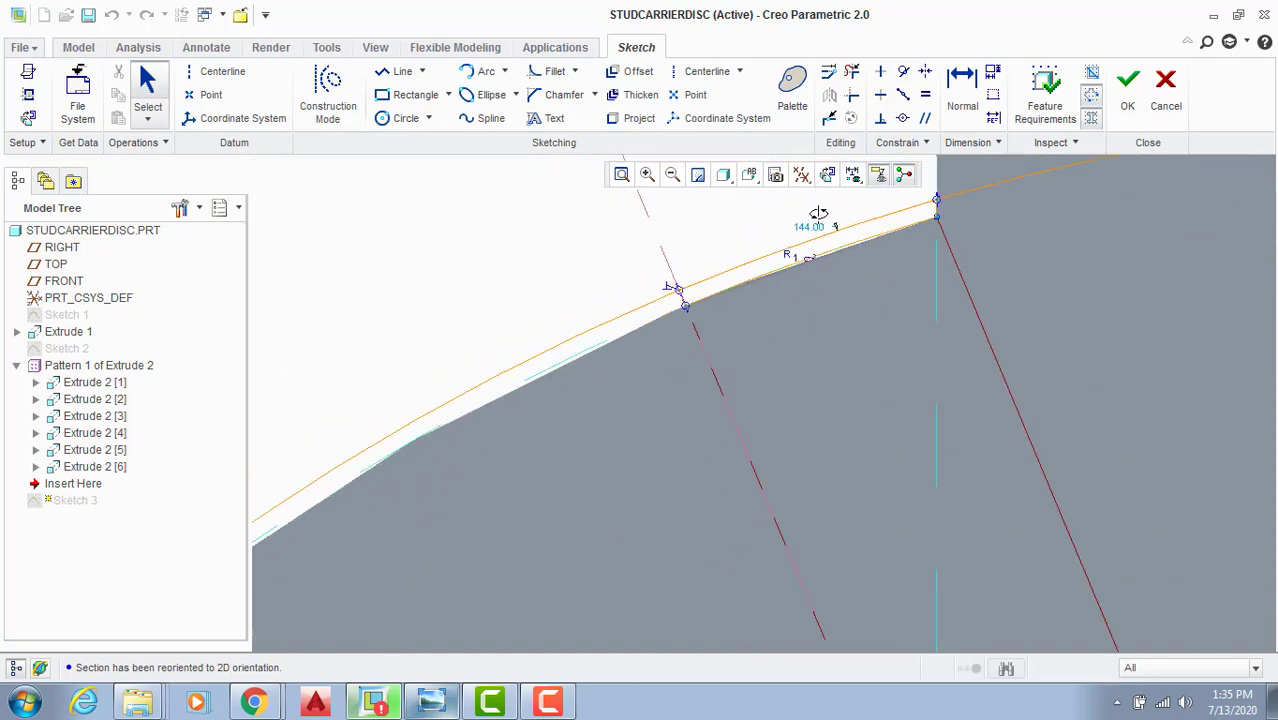
# Step: Open the 144 dimension on the short rim arc for editing
pyautogui.doubleClick(810, 224)
pyautogui.write('144')
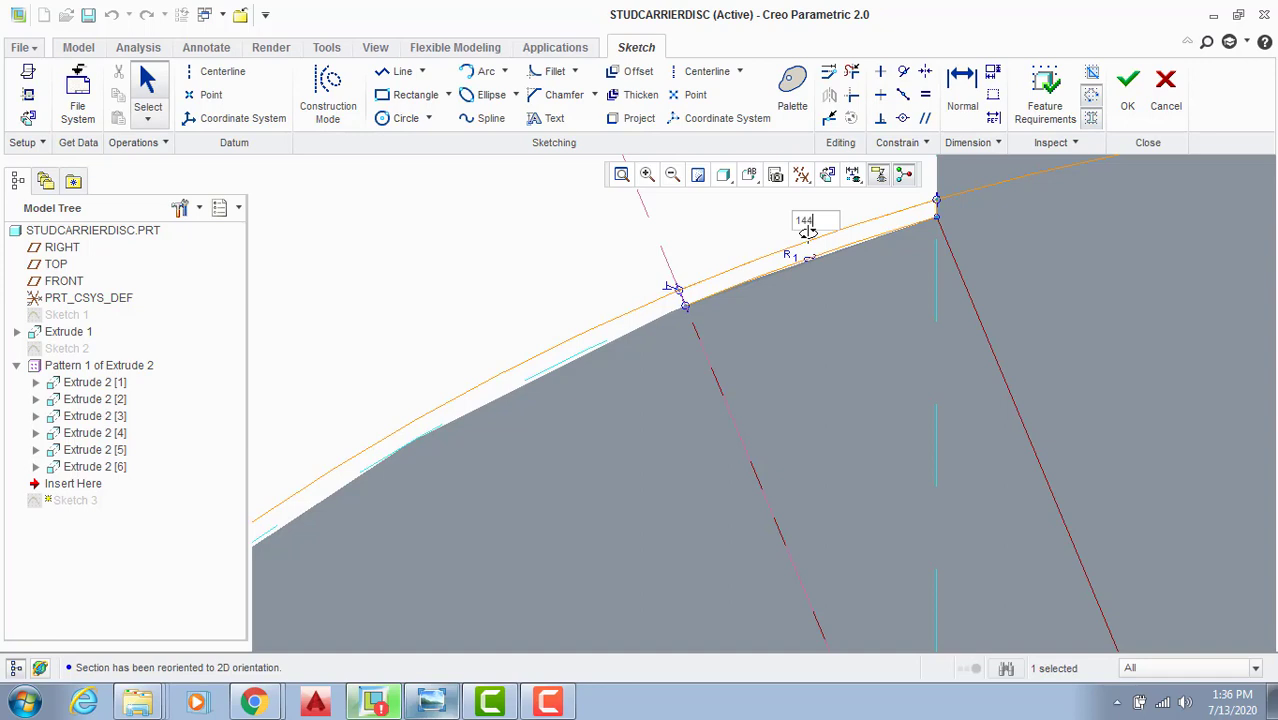
pyautogui.scroll(-6, 793, 313)
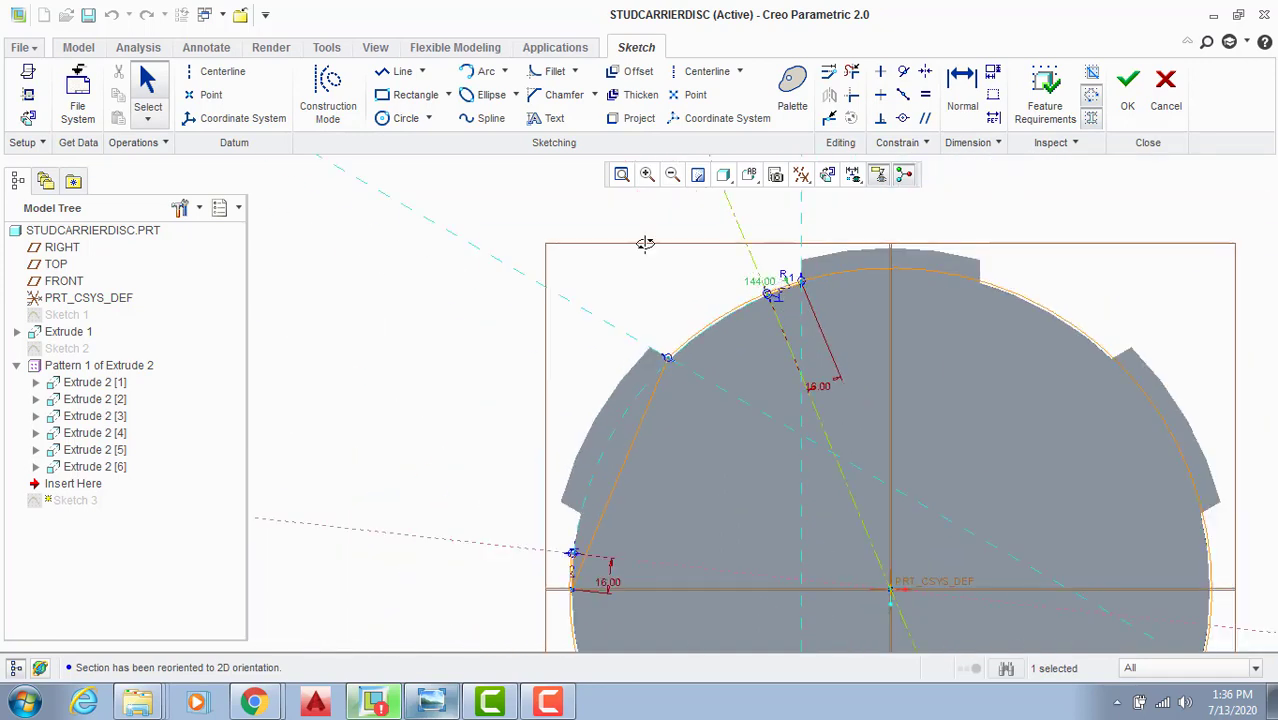
# Step: Sketch a centerline from the disc's centre through the upper-left rim, about 34.7 degrees from the vertical reference
pyautogui.click(696, 73)
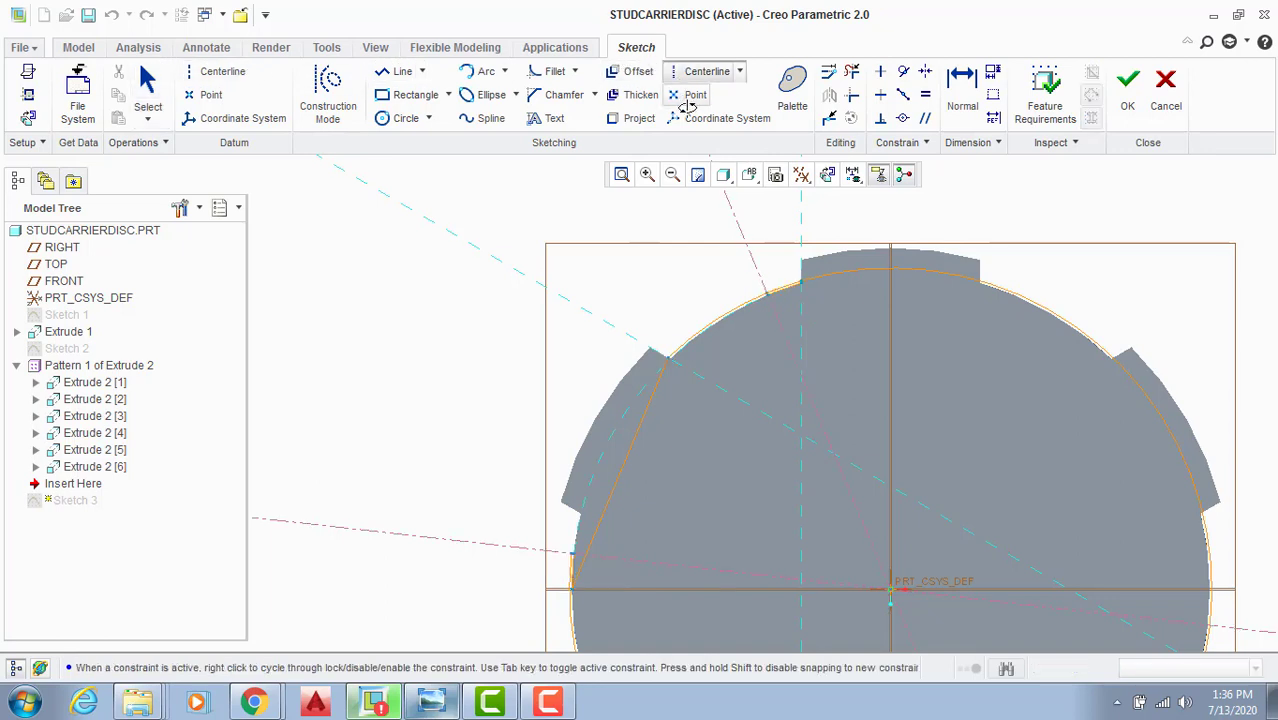
pyautogui.scroll(4, 856, 528)
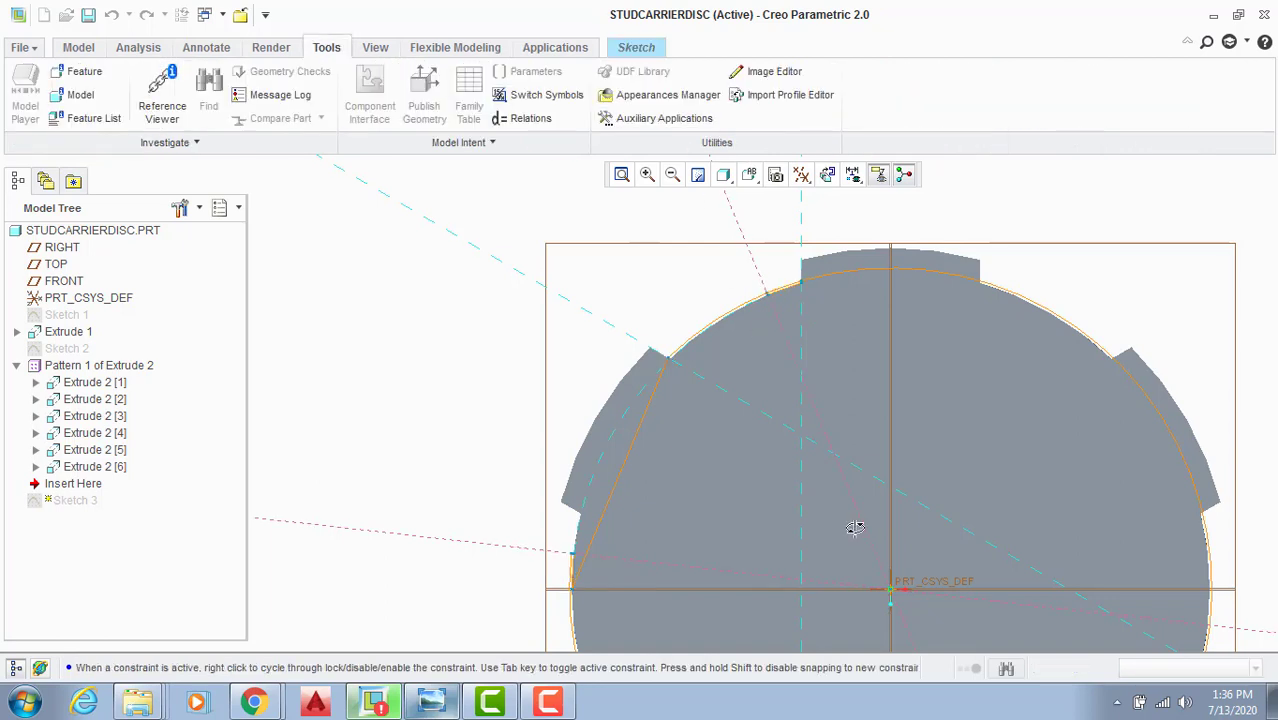
pyautogui.click(647, 47)
pyautogui.click(885, 578)
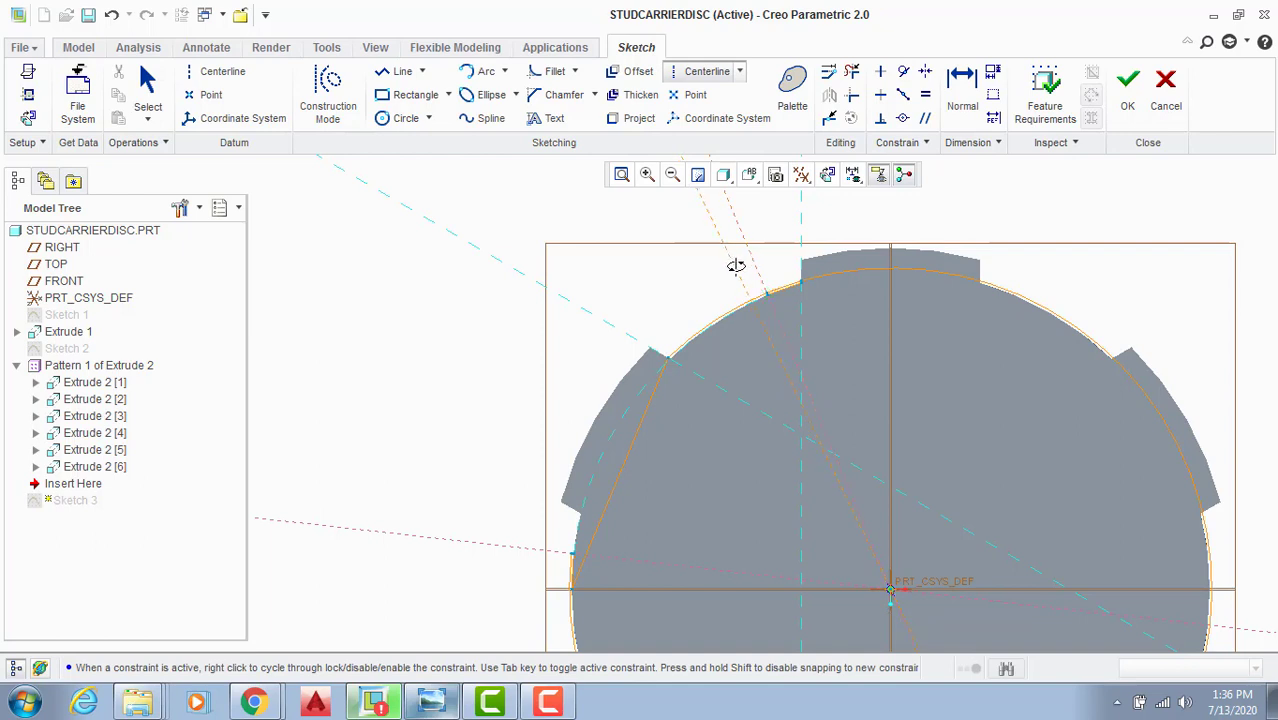
pyautogui.click(683, 293)
pyautogui.middleClick(625, 298)
pyautogui.scroll(-11, 745, 296)
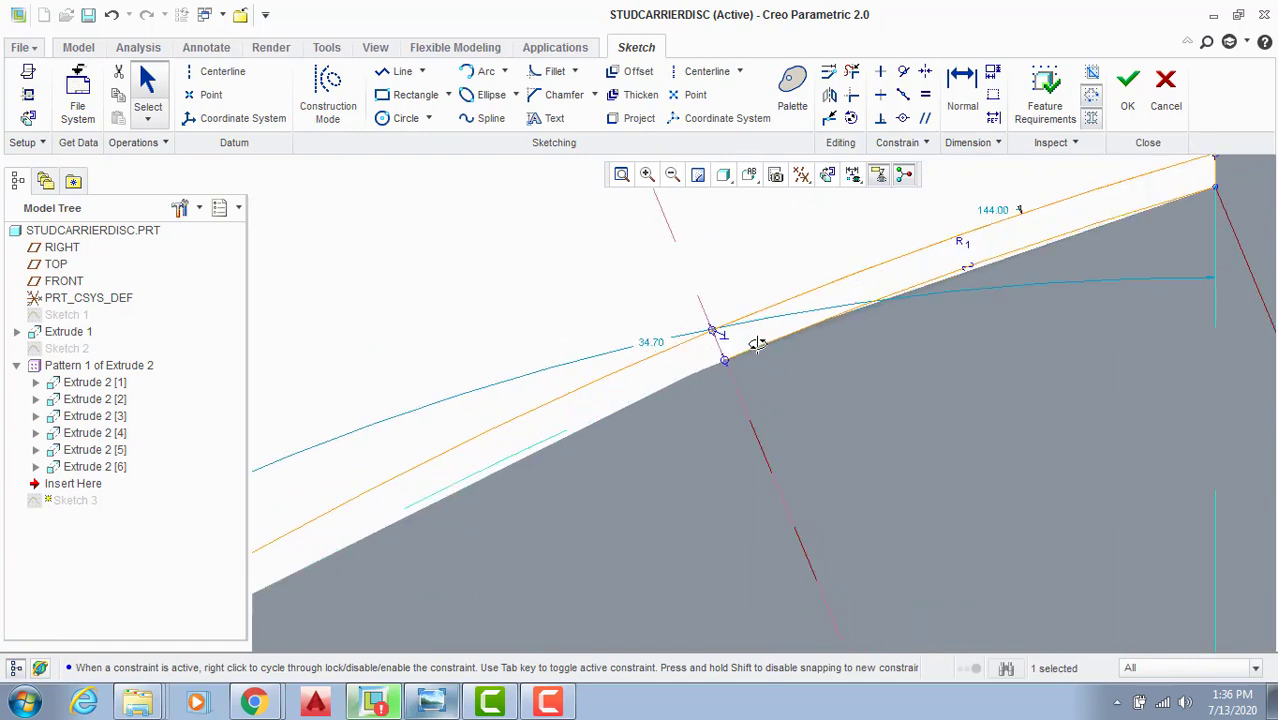
# Step: Trim away the parts of the rim circle outside the gap between the top and upper-left tabs, and accept the sketch
pyautogui.scroll(10, 605, 340)
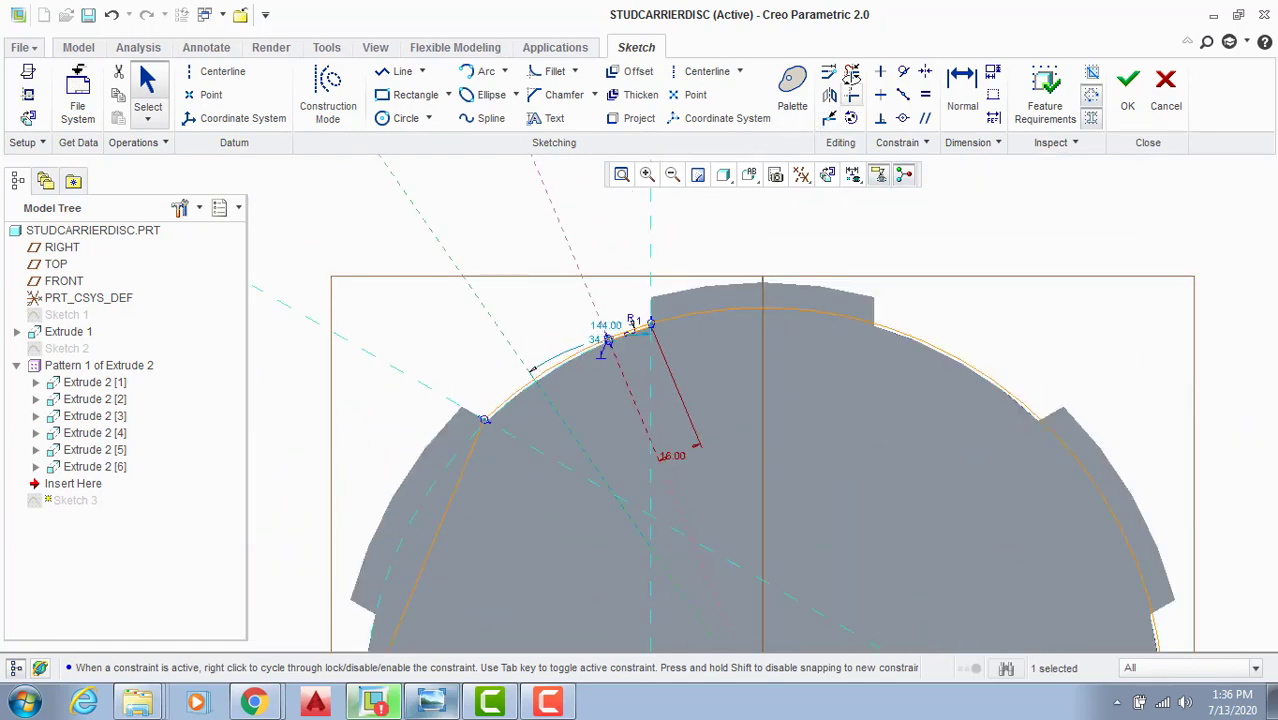
pyautogui.click(851, 71)
pyautogui.scroll(8, 458, 515)
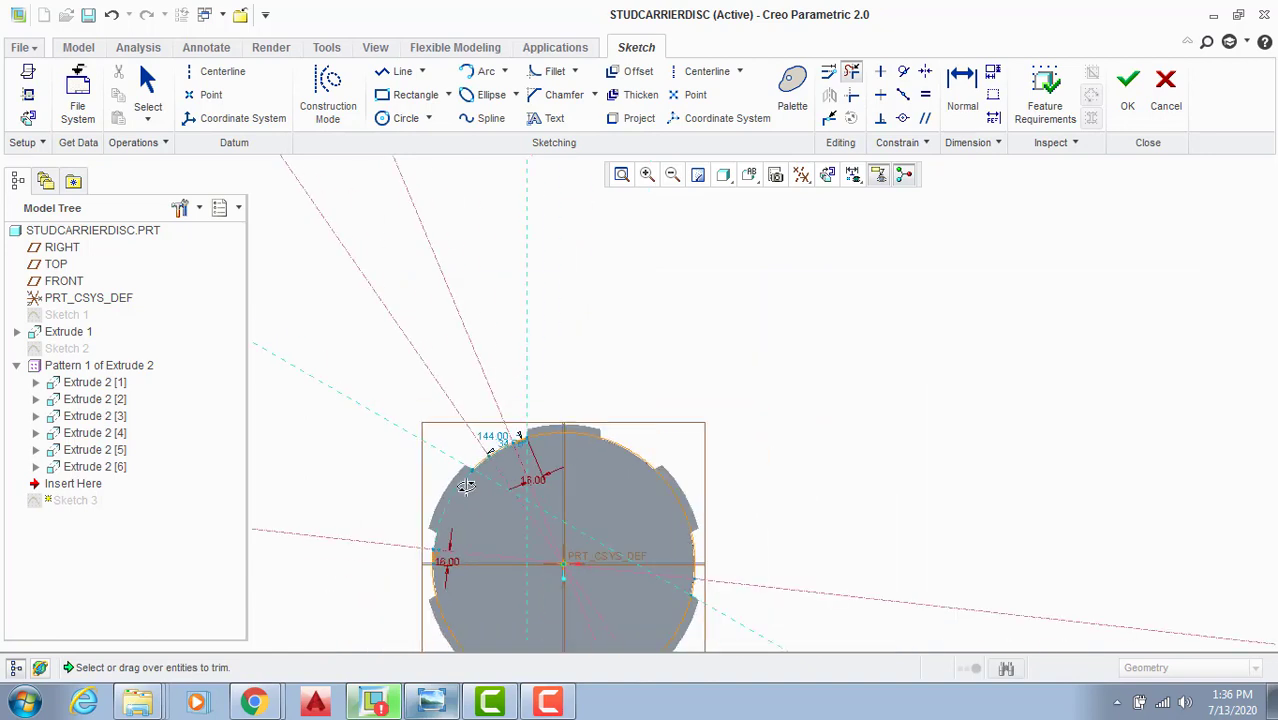
pyautogui.scroll(-3, 466, 543)
pyautogui.moveTo(466, 543)
pyautogui.mouseDown()
pyautogui.moveTo(424, 497)
pyautogui.moveTo(460, 522)
pyautogui.moveTo(633, 545)
pyautogui.moveTo(592, 614)
pyautogui.moveTo(470, 622)
pyautogui.moveTo(636, 595)
pyautogui.moveTo(740, 470)
pyautogui.moveTo(627, 446)
pyautogui.moveTo(573, 348)
pyautogui.moveTo(545, 375)
pyautogui.mouseUp()
pyautogui.middleClick(599, 311)
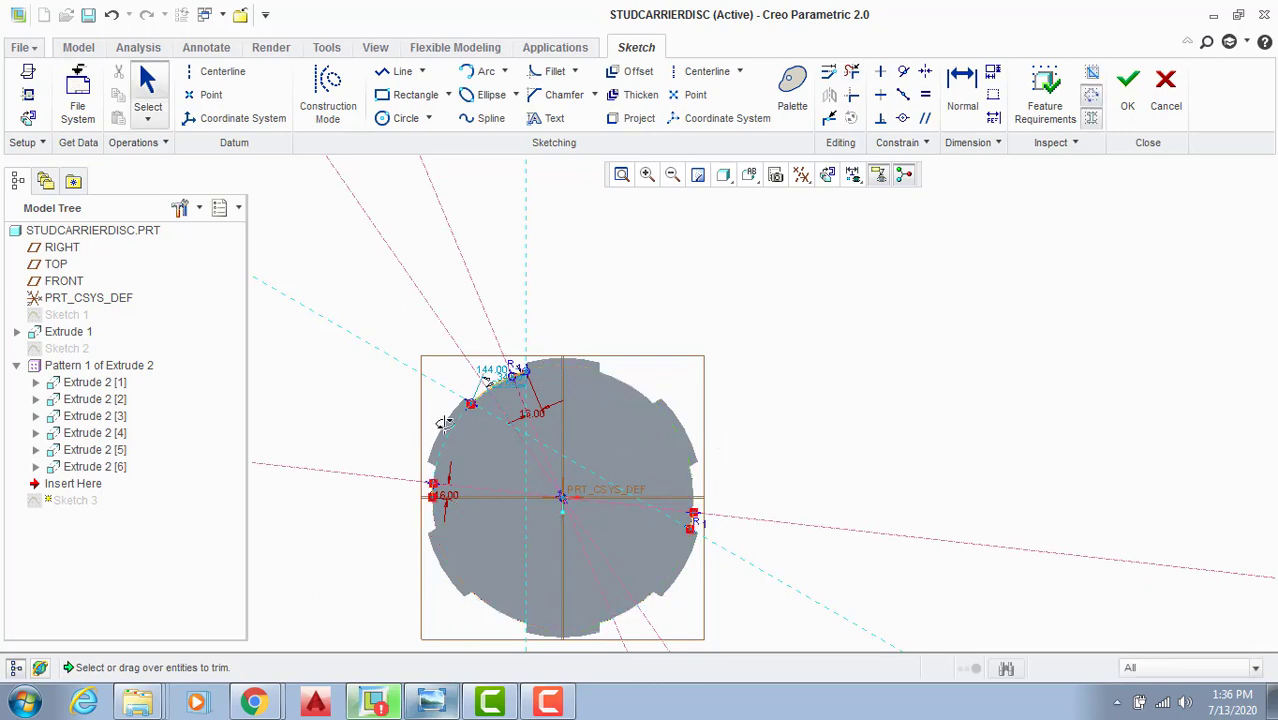
pyautogui.click(851, 72)
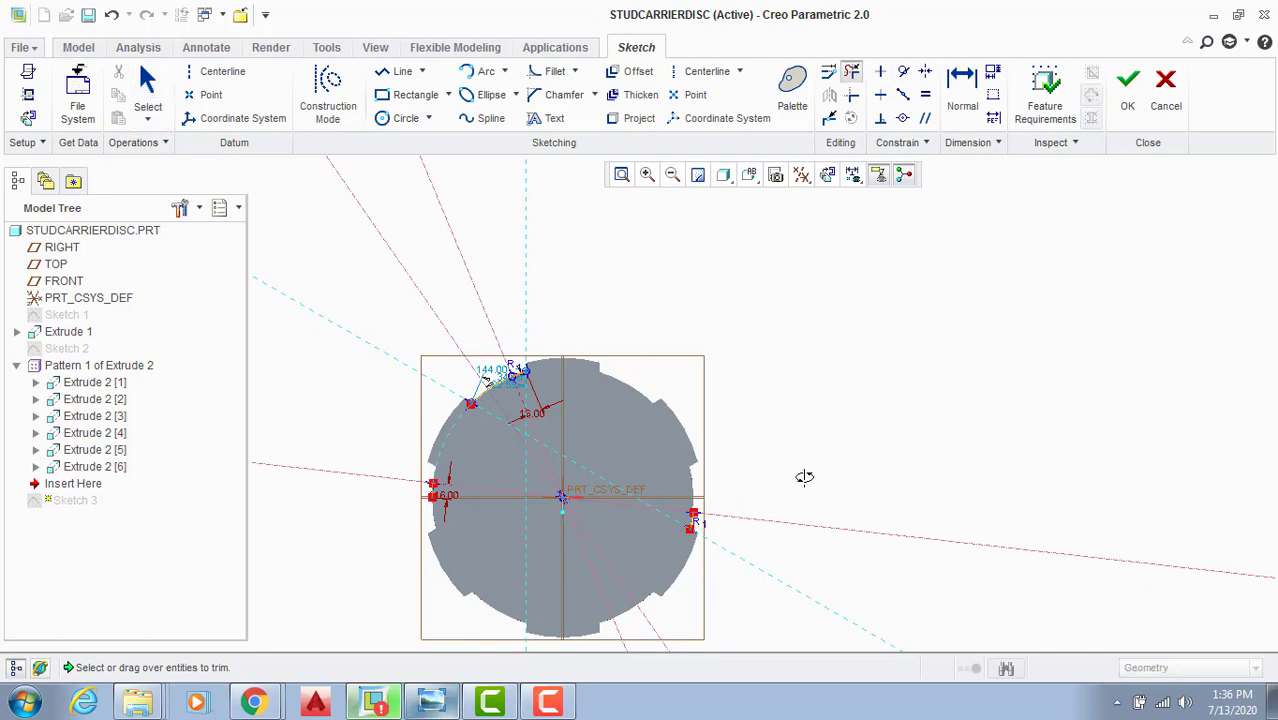
pyautogui.moveTo(656, 523)
pyautogui.mouseDown()
pyautogui.moveTo(706, 514)
pyautogui.moveTo(618, 516)
pyautogui.moveTo(420, 480)
pyautogui.moveTo(441, 492)
pyautogui.moveTo(539, 465)
pyautogui.mouseUp()
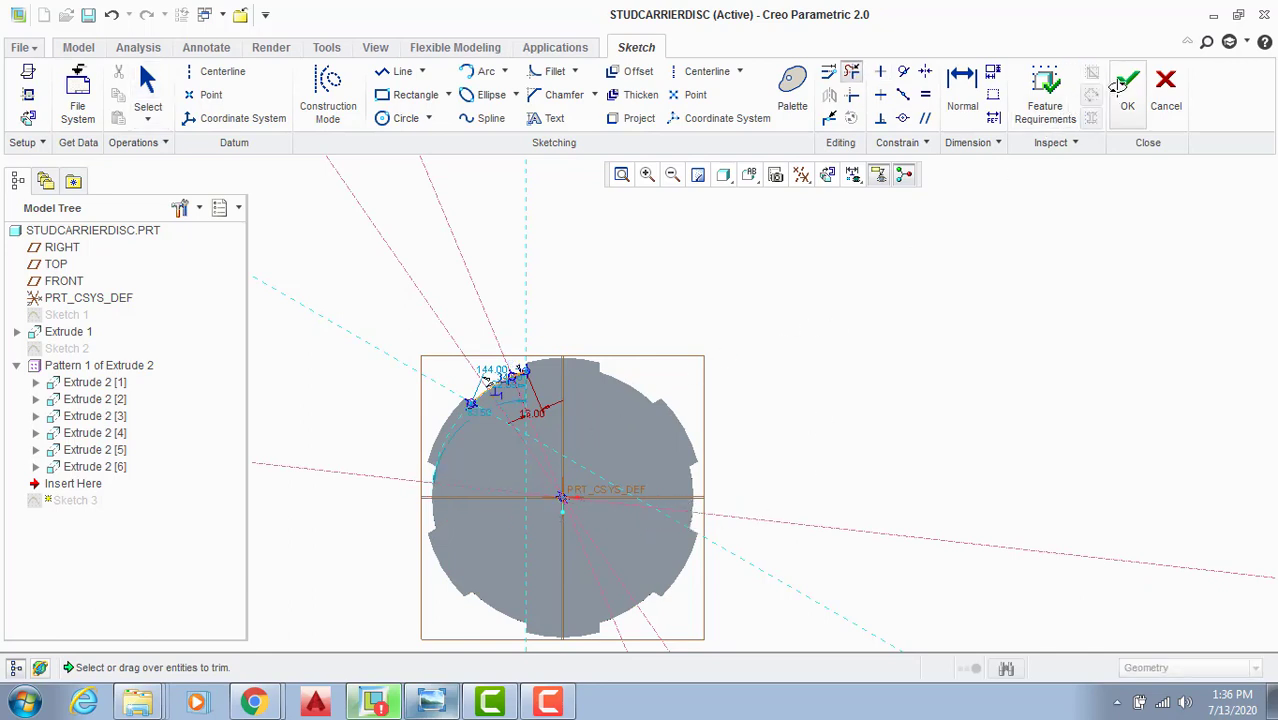
pyautogui.click(1127, 85)
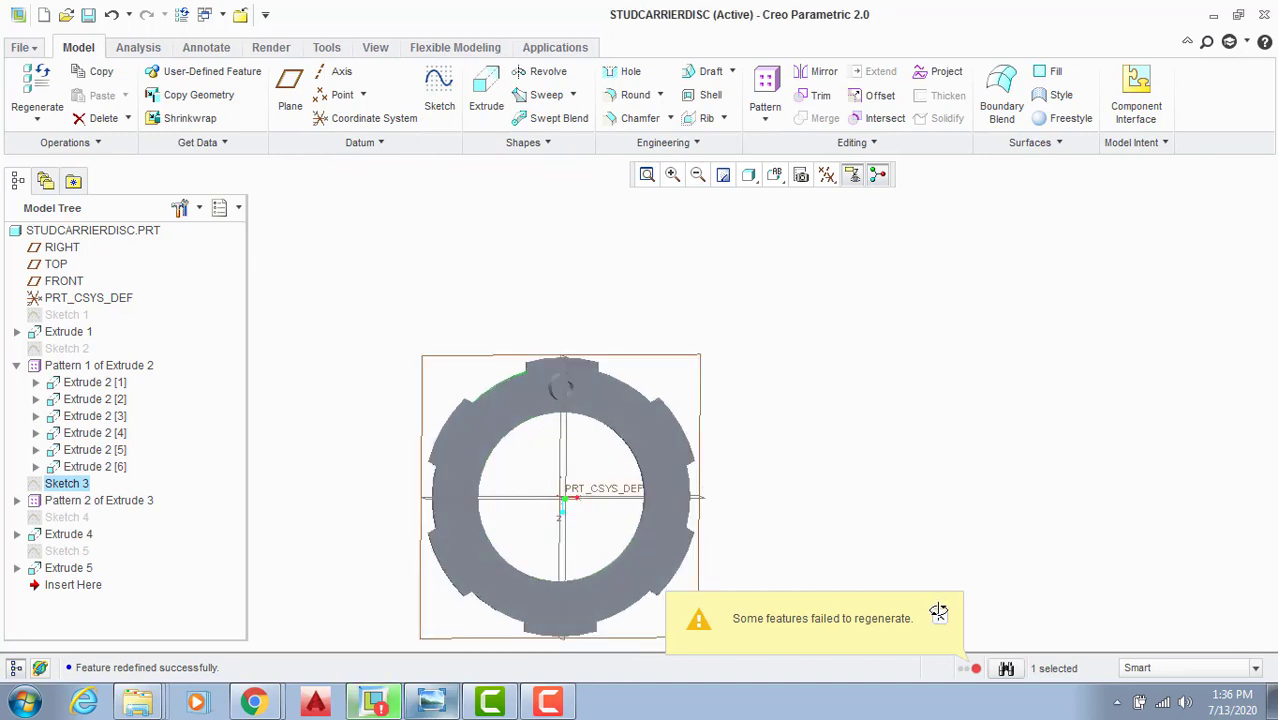
pyautogui.click(940, 615)
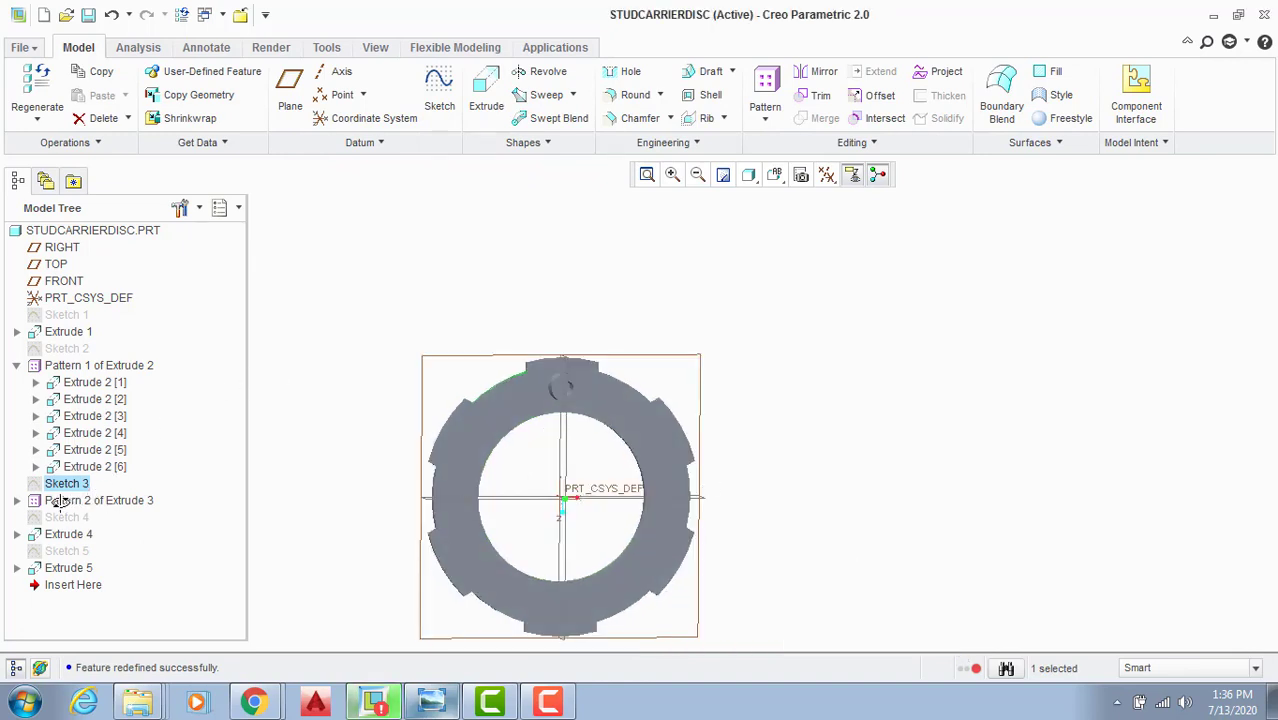
# Step: Delete Pattern 2 of Extrude 3 while keeping the original Extrude 3 feature
pyautogui.click(62, 502)
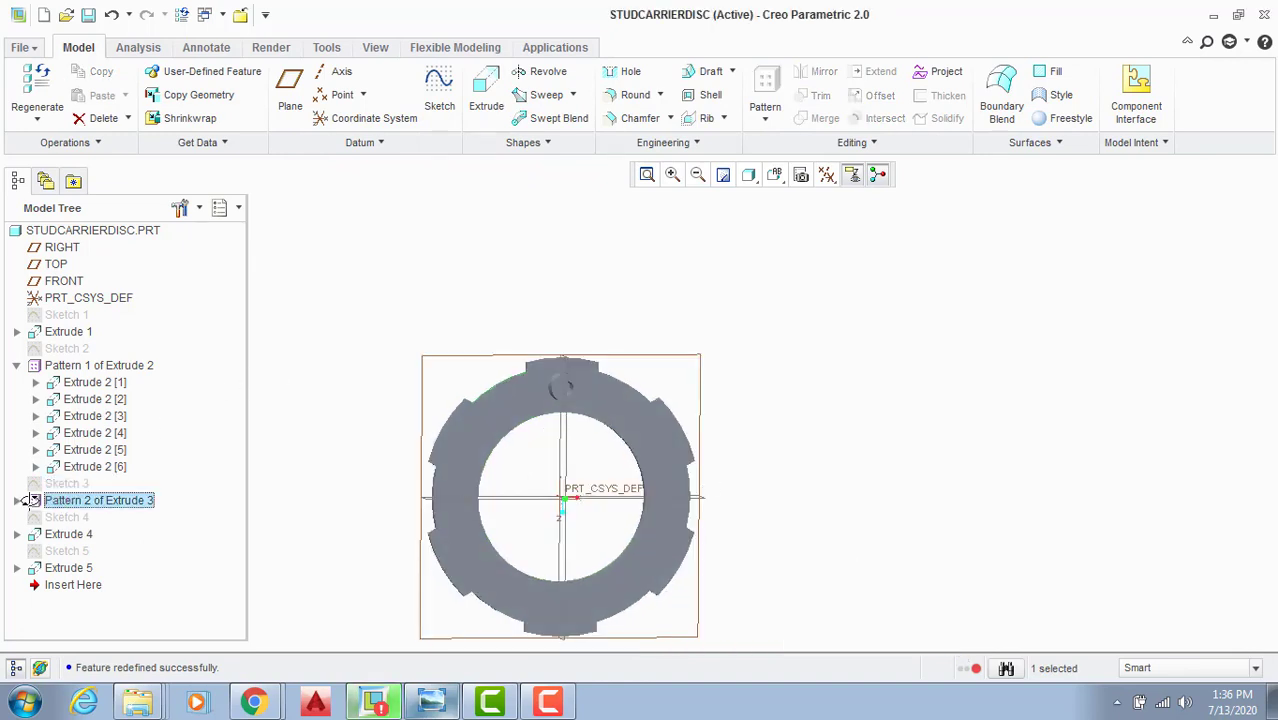
pyautogui.click(17, 501)
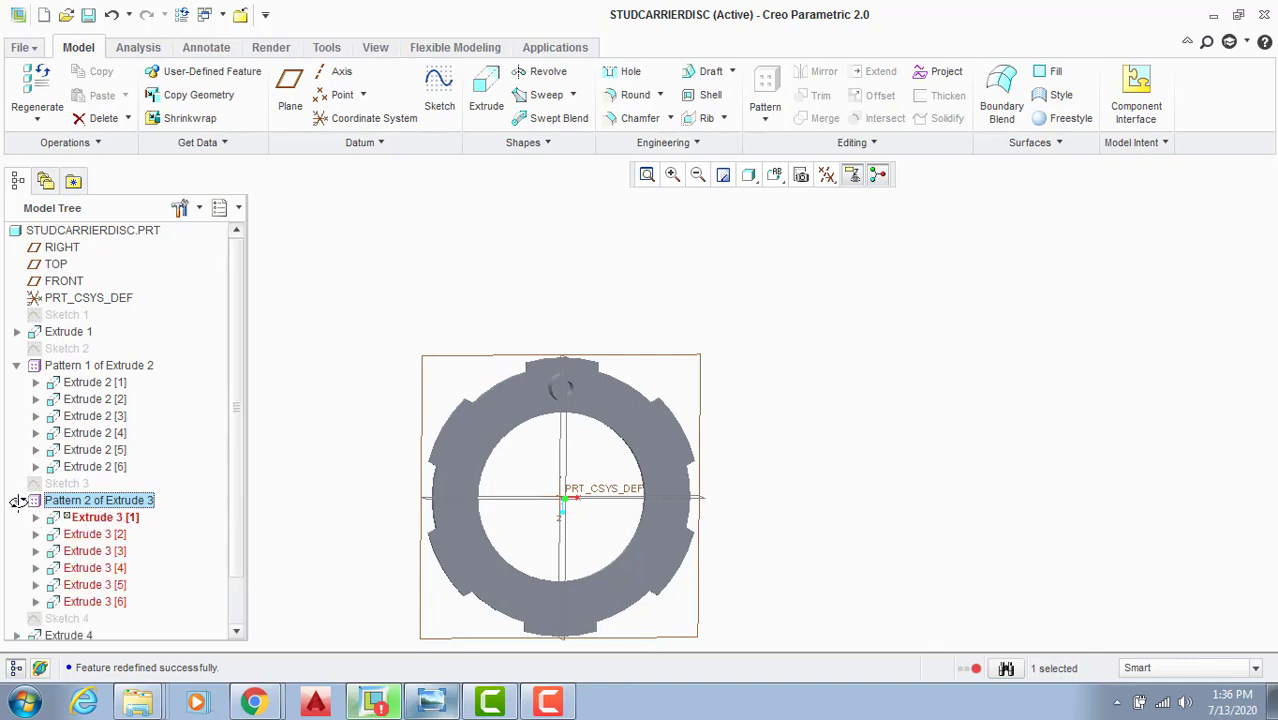
pyautogui.rightClick(77, 497)
pyautogui.click(137, 323)
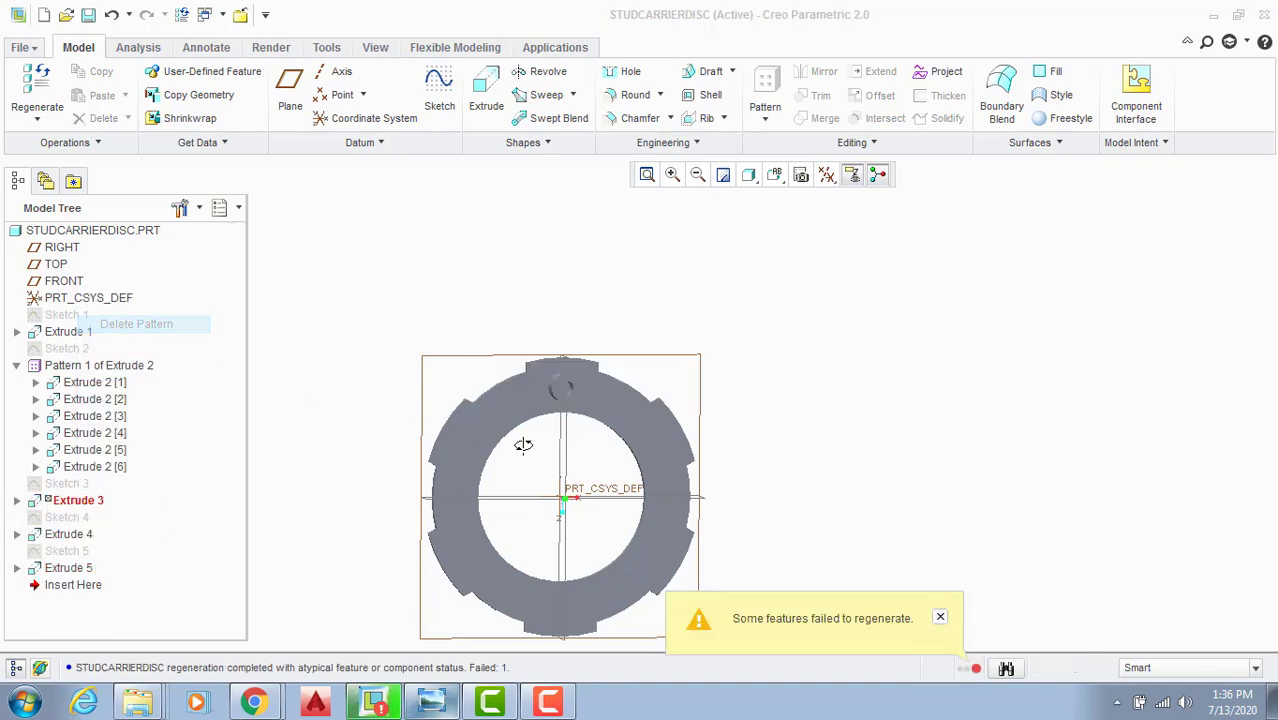
# Step: Open Sketch 3 inside the failed Extrude 3 feature for editing
pyautogui.click(16, 500)
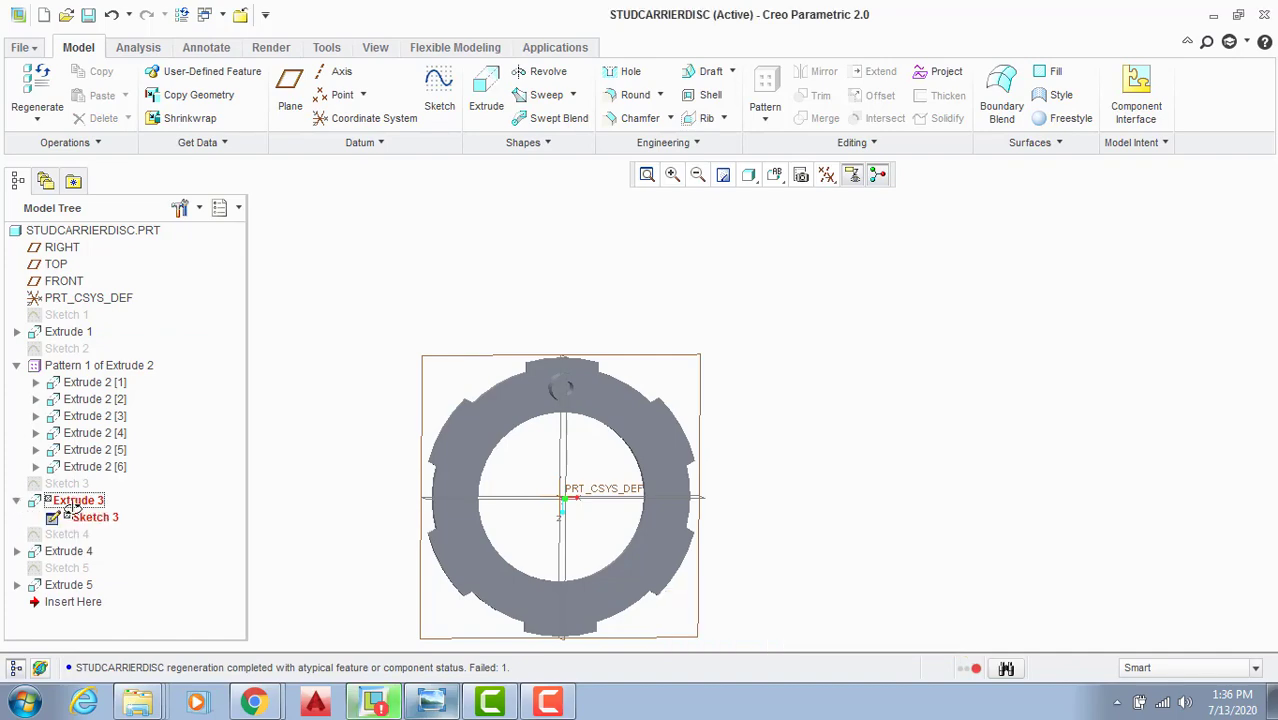
pyautogui.click(88, 517)
pyautogui.rightClick(88, 517)
pyautogui.click(137, 526)
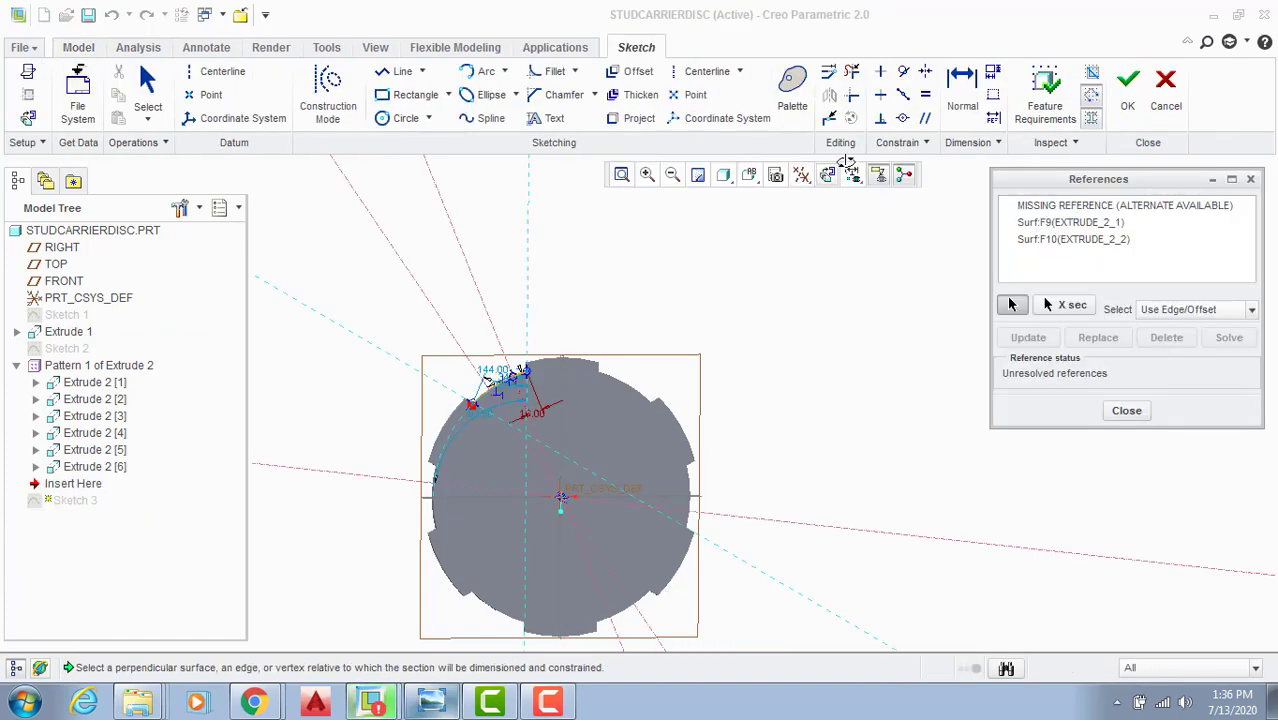
# Step: Add two edges of the upper-left tab, Extrude 2 instance 2, as sketch references and orient the sketch flat to the screen
pyautogui.scroll(-5, 450, 390)
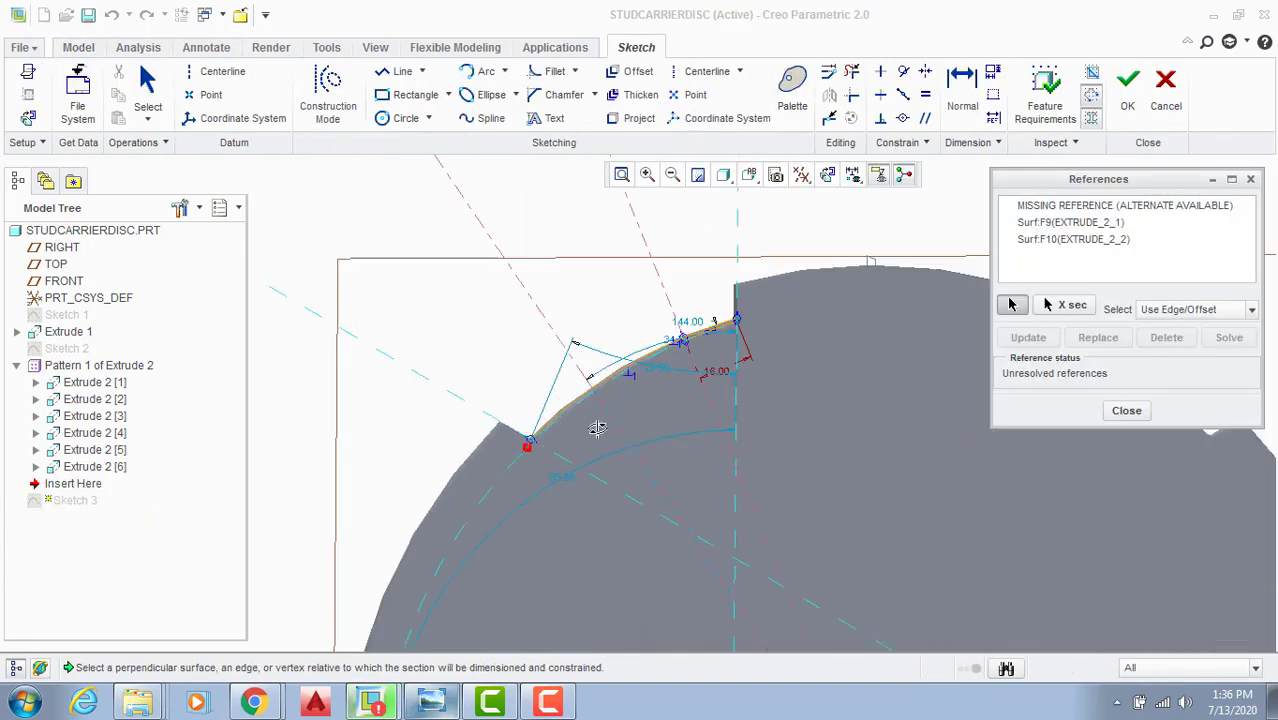
pyautogui.click(524, 410)
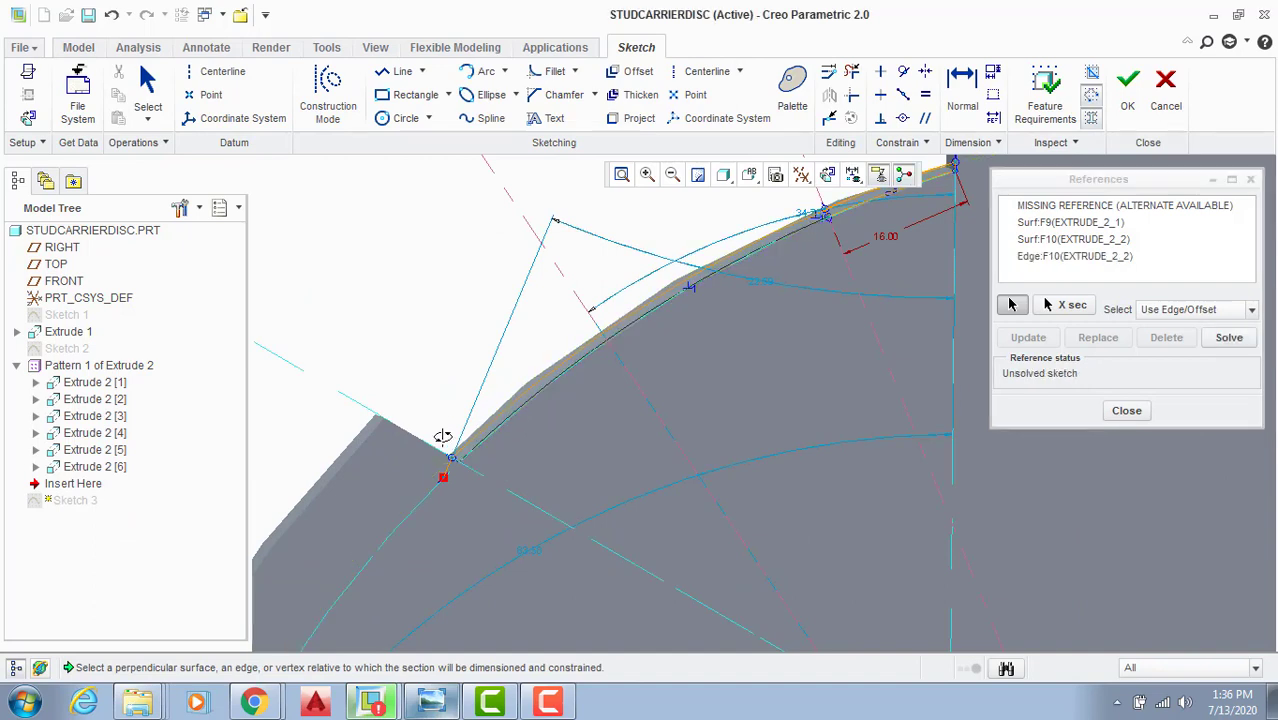
pyautogui.click(1126, 411)
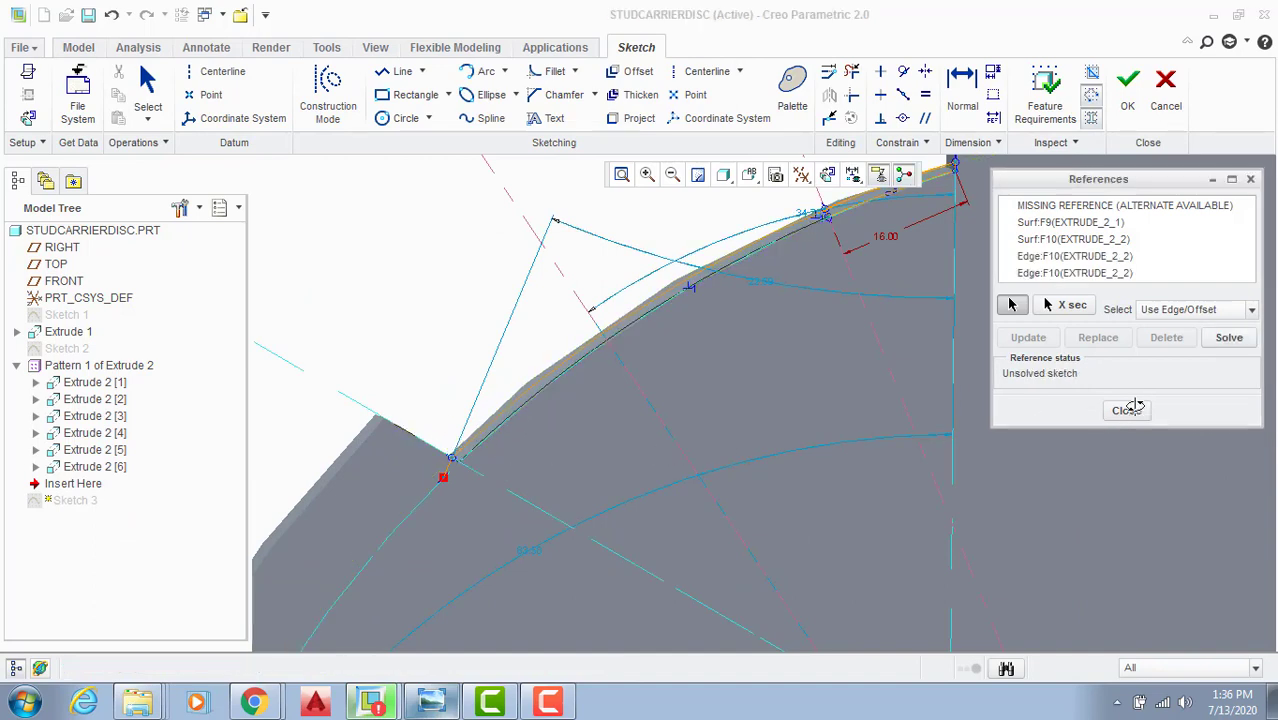
pyautogui.click(828, 174)
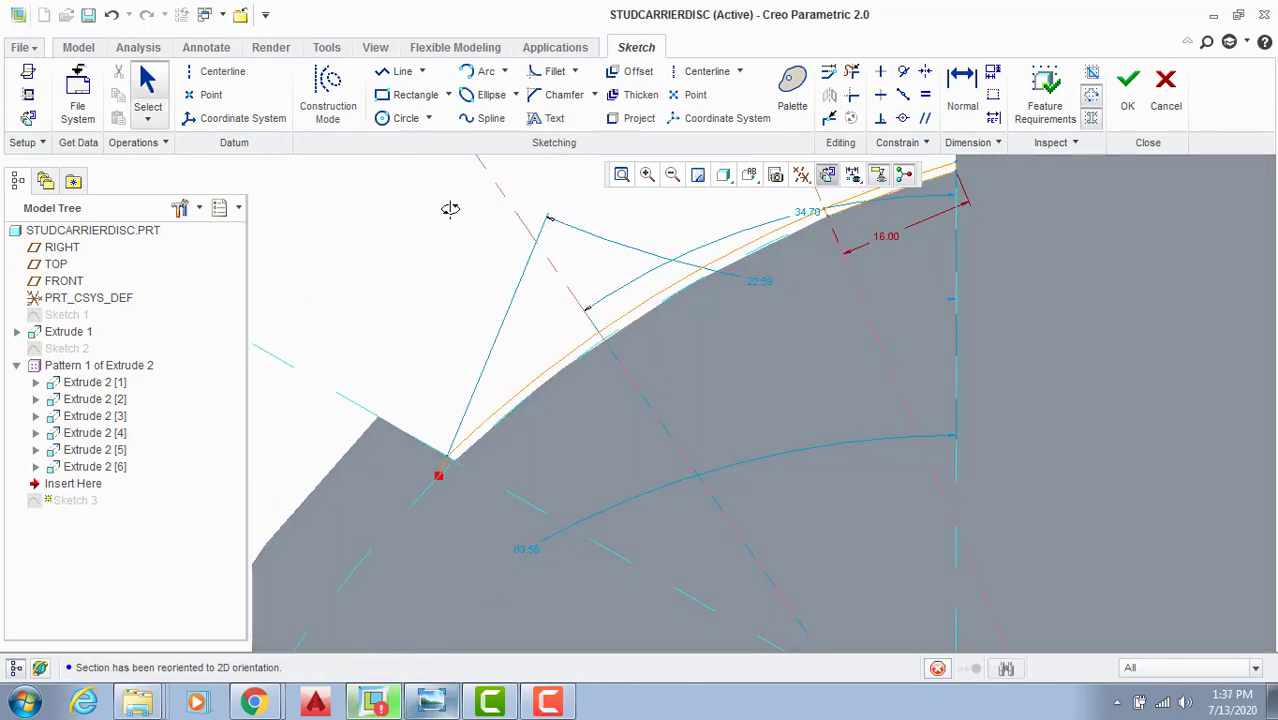
# Step: Trim the tiny leftover segment at the end of the rim profile beside the upper-left tab's inner corner
pyautogui.click(851, 71)
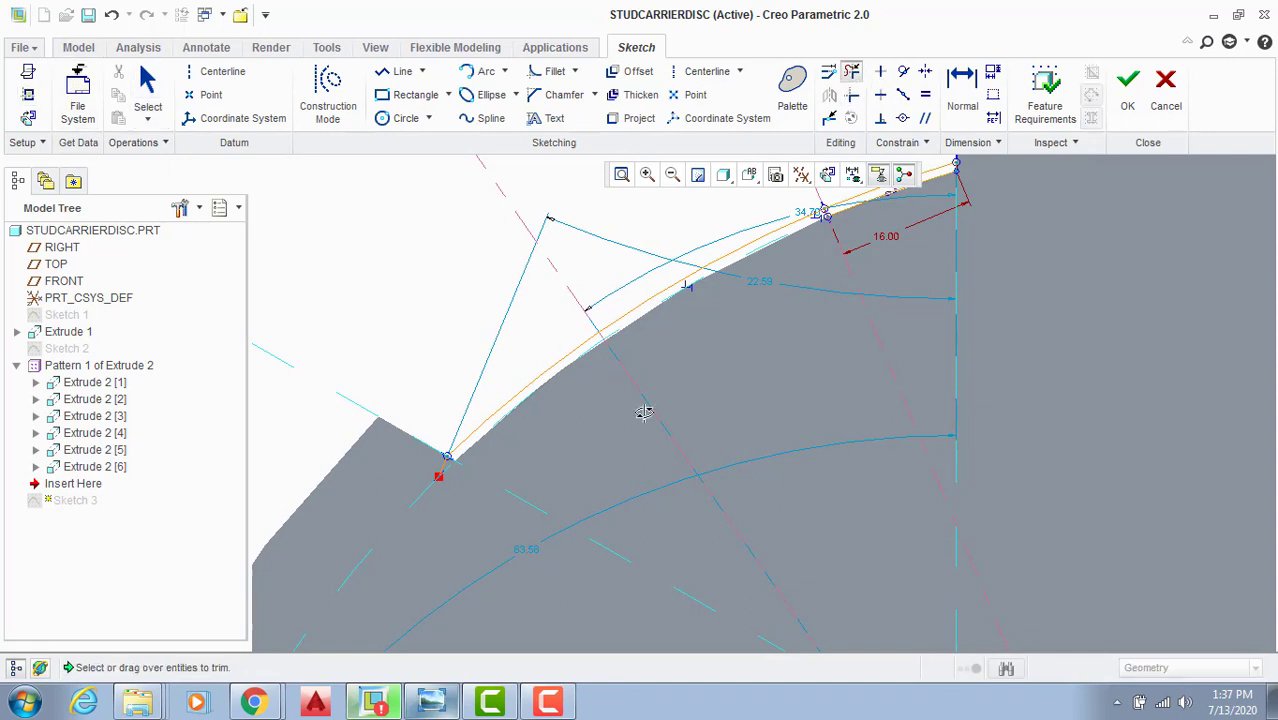
pyautogui.scroll(-2, 428, 467)
pyautogui.moveTo(291, 455); pyautogui.dragTo(342, 488)
pyautogui.middleClick(409, 426)
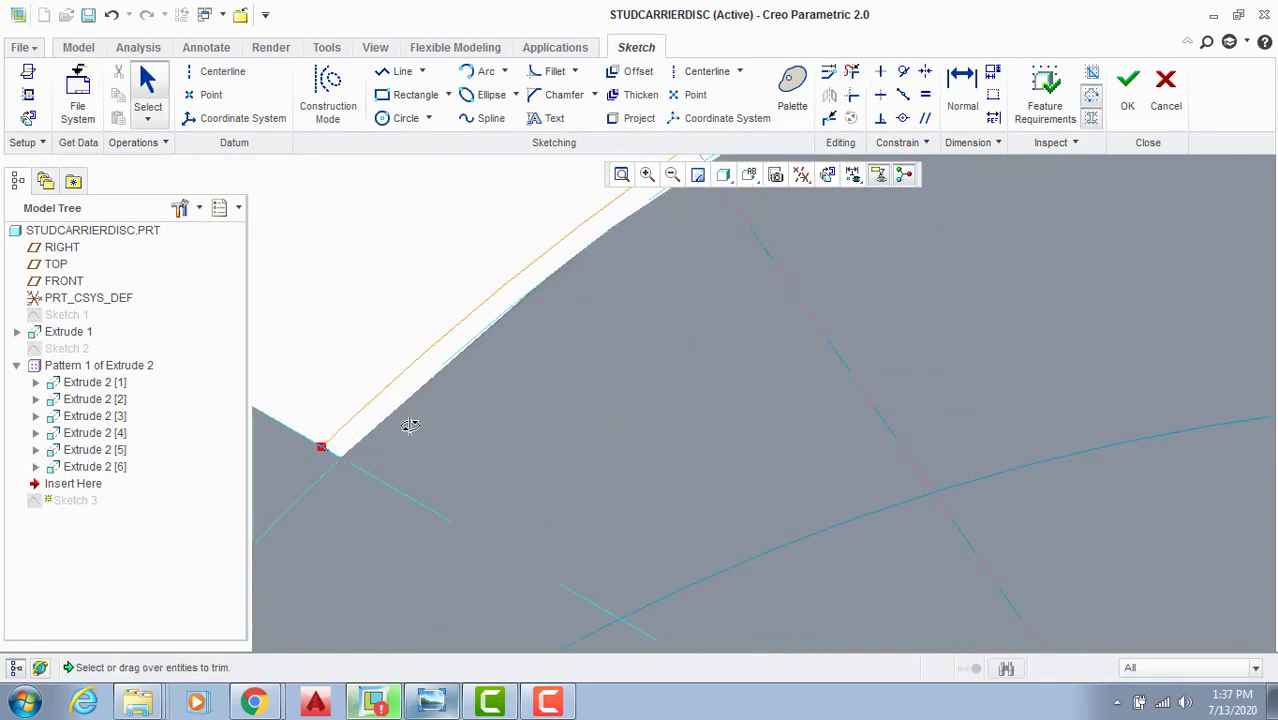
pyautogui.scroll(3, 436, 413)
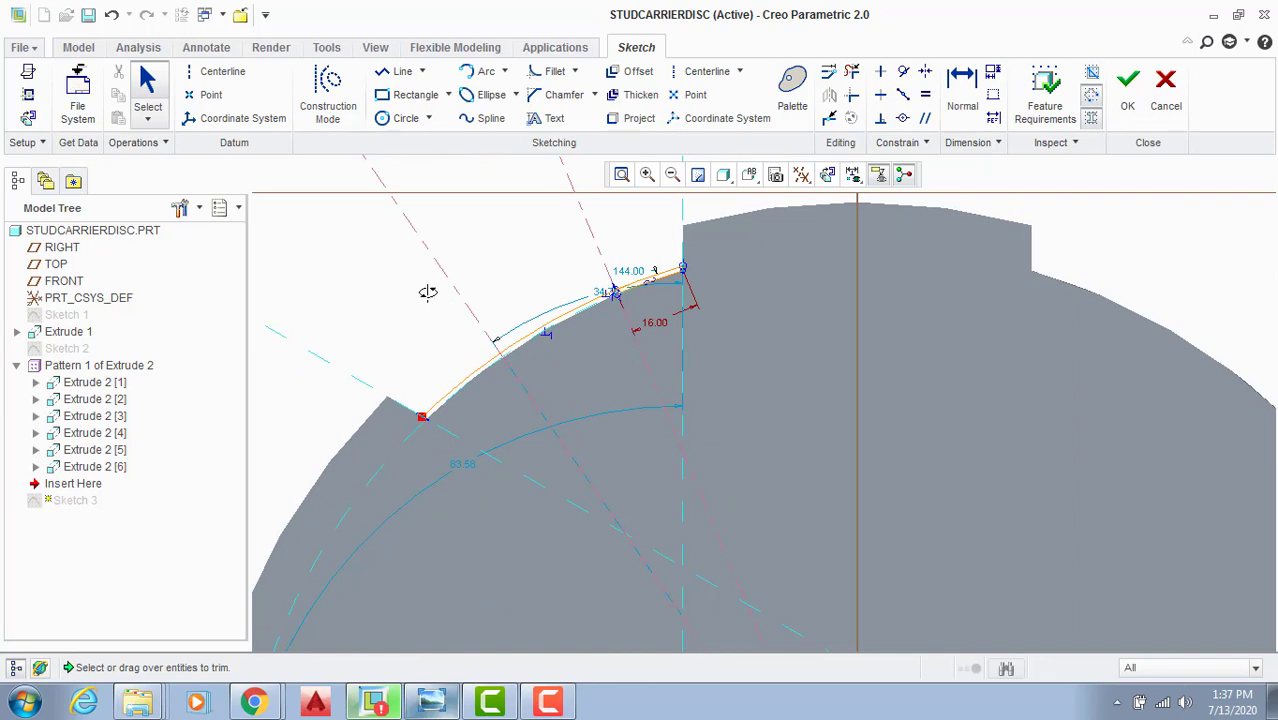
# Step: Sketch a short line along the angled centerline across the rim, ending about 44 mm and 38 mm from the vertical reference
pyautogui.click(404, 72)
pyautogui.scroll(-2, 513, 363)
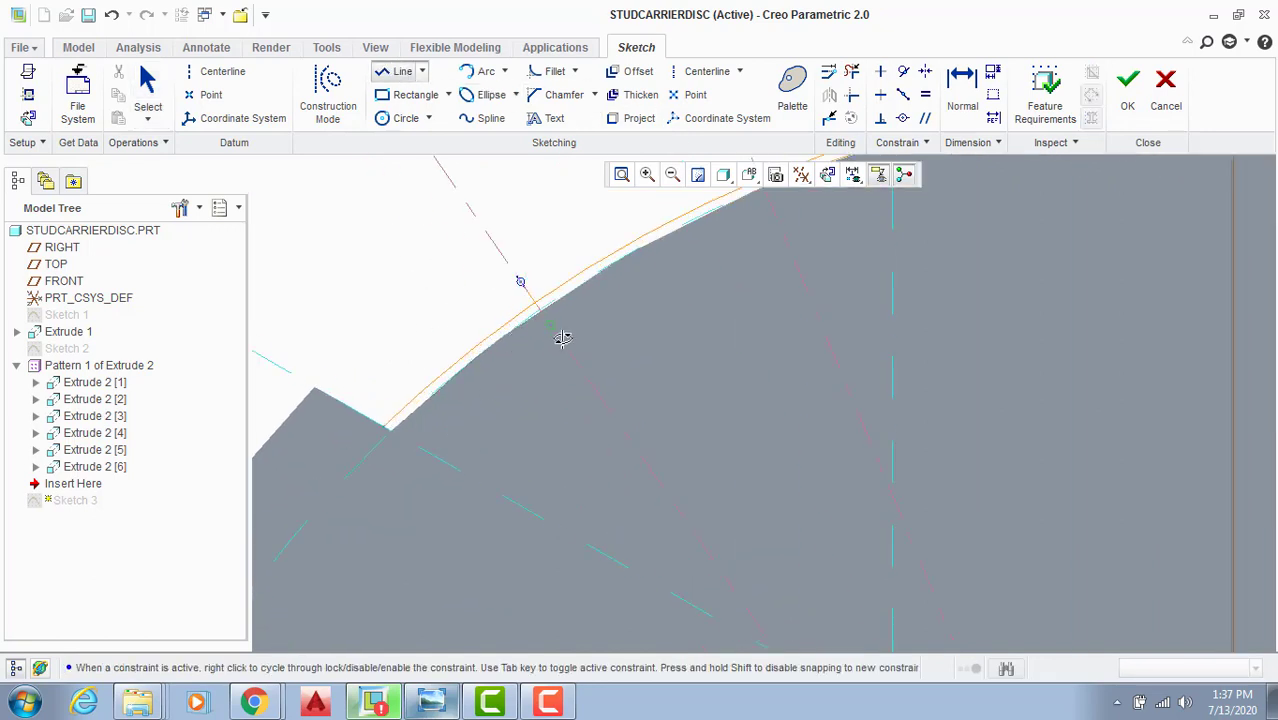
pyautogui.click(576, 349)
pyautogui.middleClick(619, 317)
pyautogui.scroll(2, 528, 246)
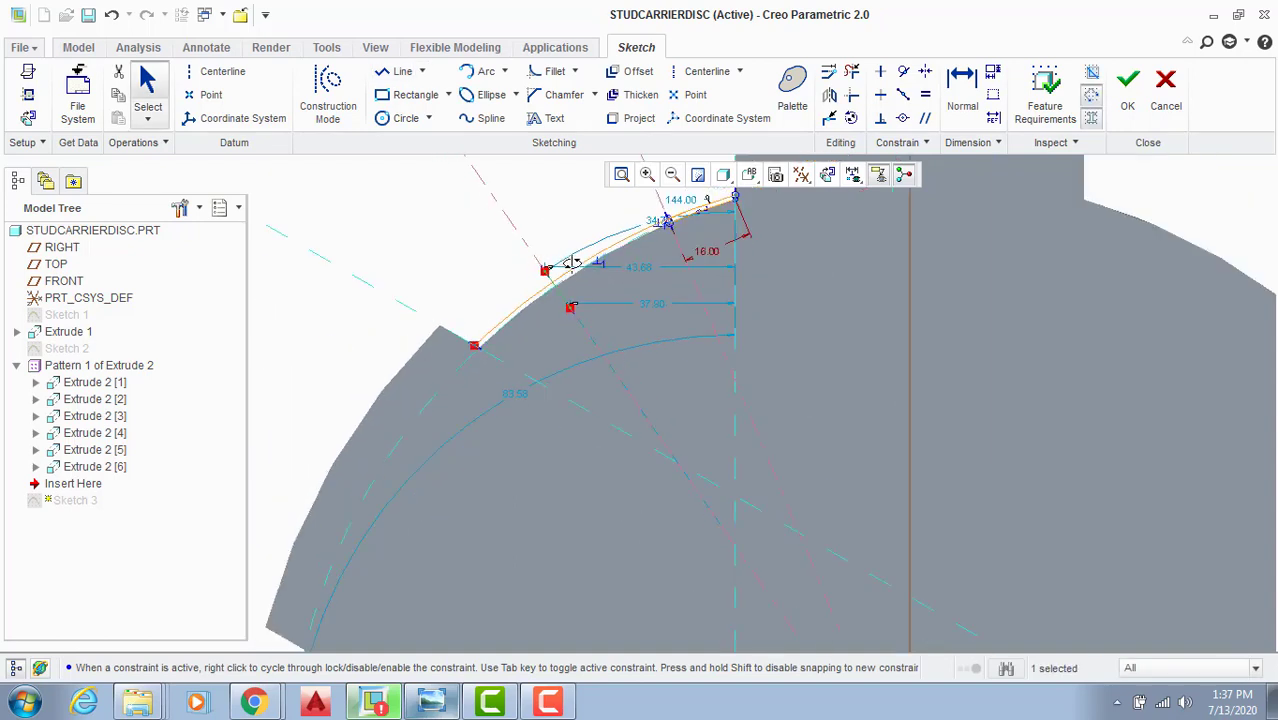
pyautogui.click(966, 90)
pyautogui.scroll(-4, 565, 391)
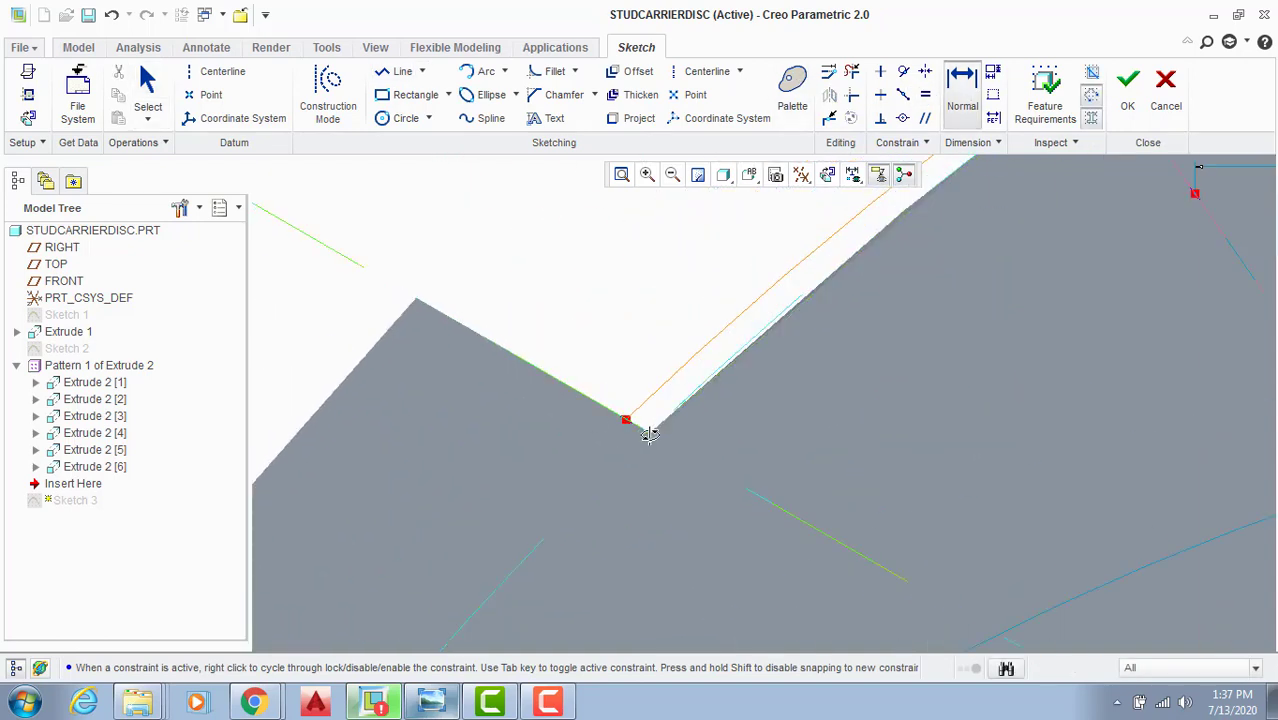
pyautogui.scroll(3, 622, 348)
pyautogui.middleClick(591, 285)
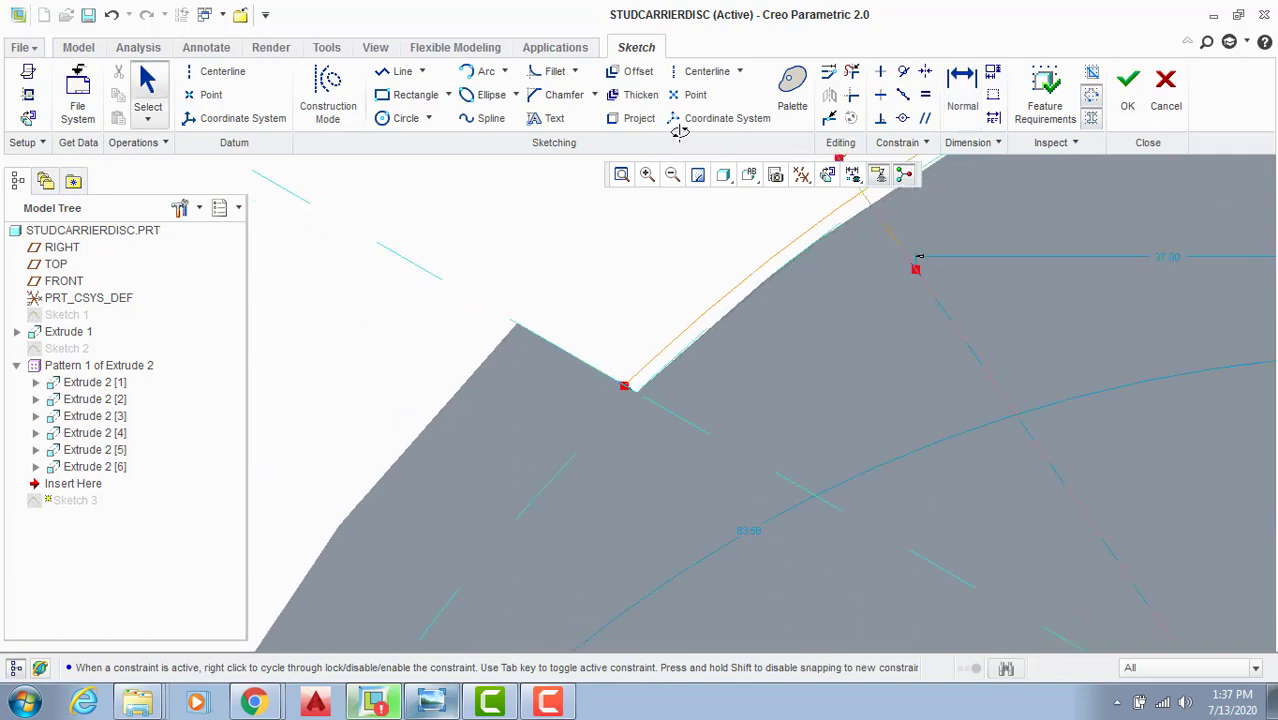
# Step: Try to sketch a circle centred on the disc's origin through the inner corner of the upper-left tab
pyautogui.click(403, 118)
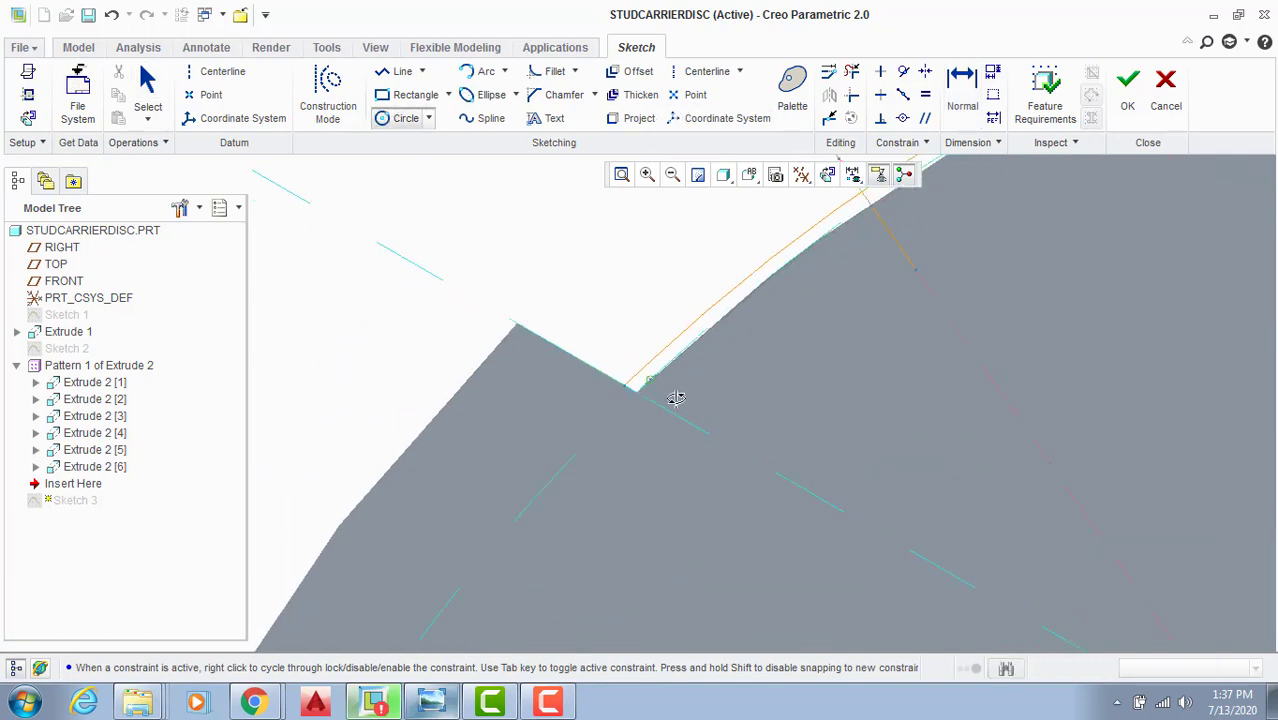
pyautogui.scroll(3, 677, 397)
pyautogui.scroll(3, 921, 438)
pyautogui.scroll(-3, 969, 495)
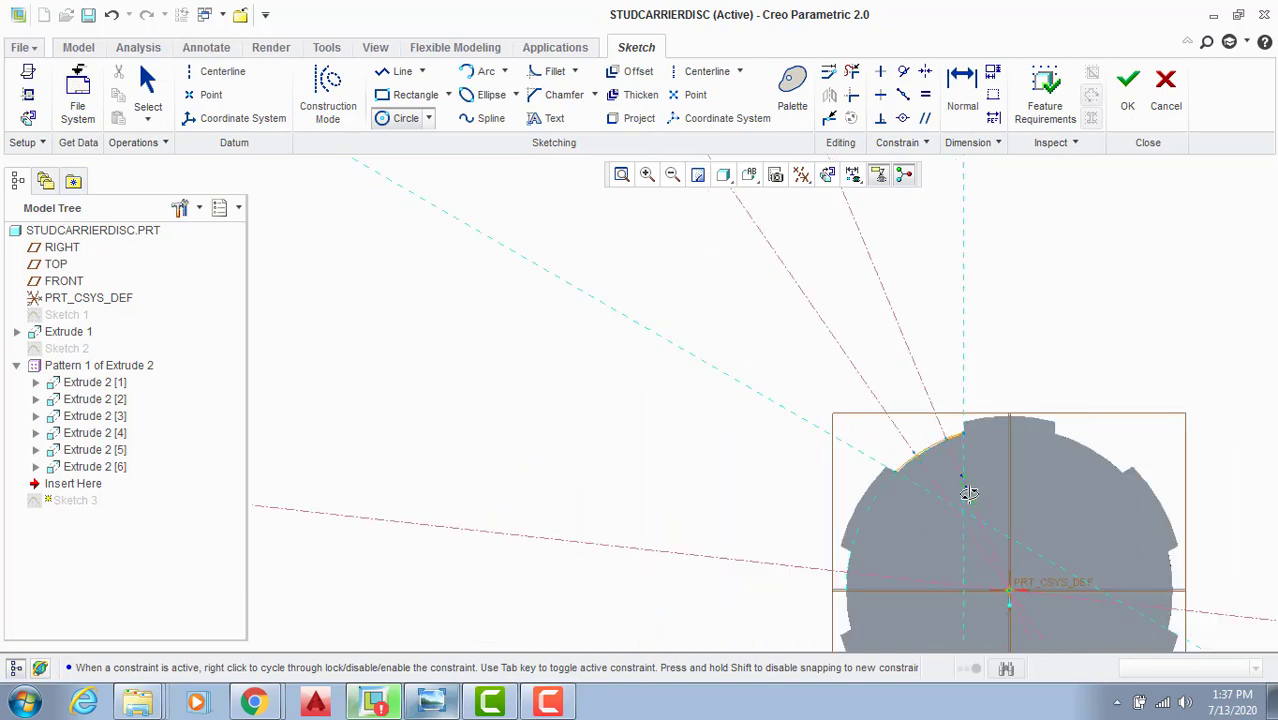
pyautogui.scroll(3, 1070, 572)
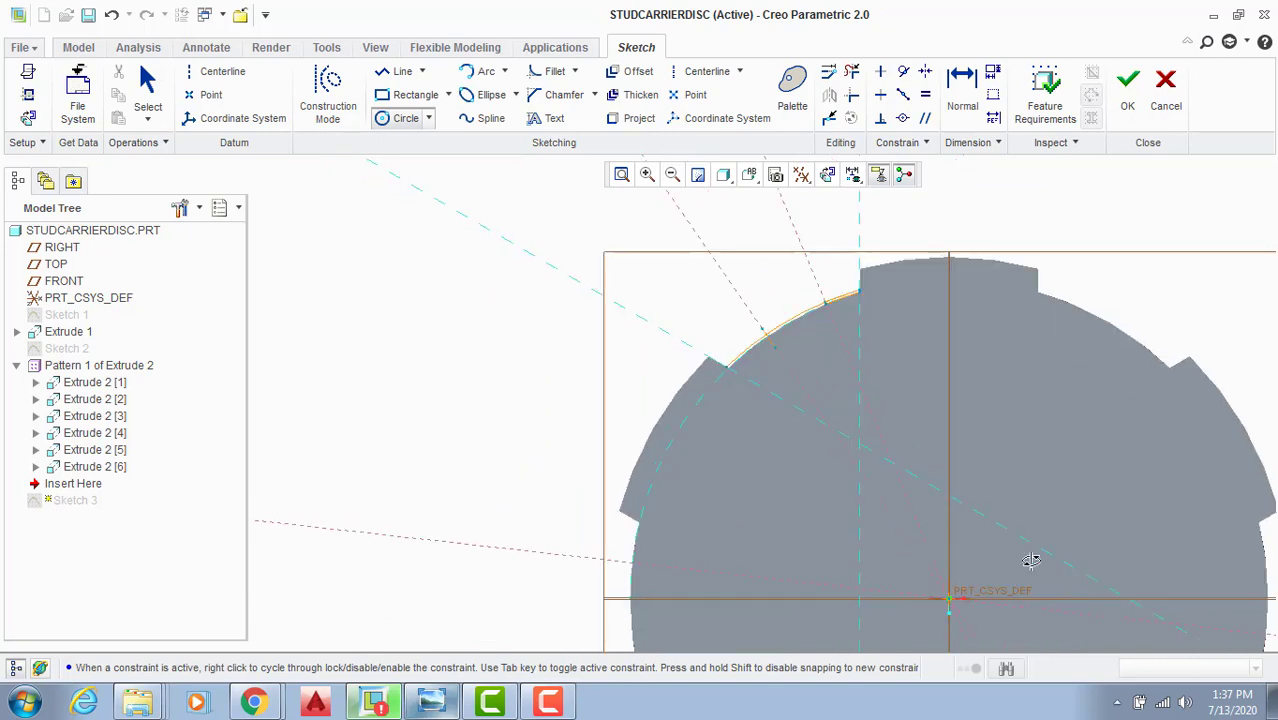
pyautogui.click(948, 601)
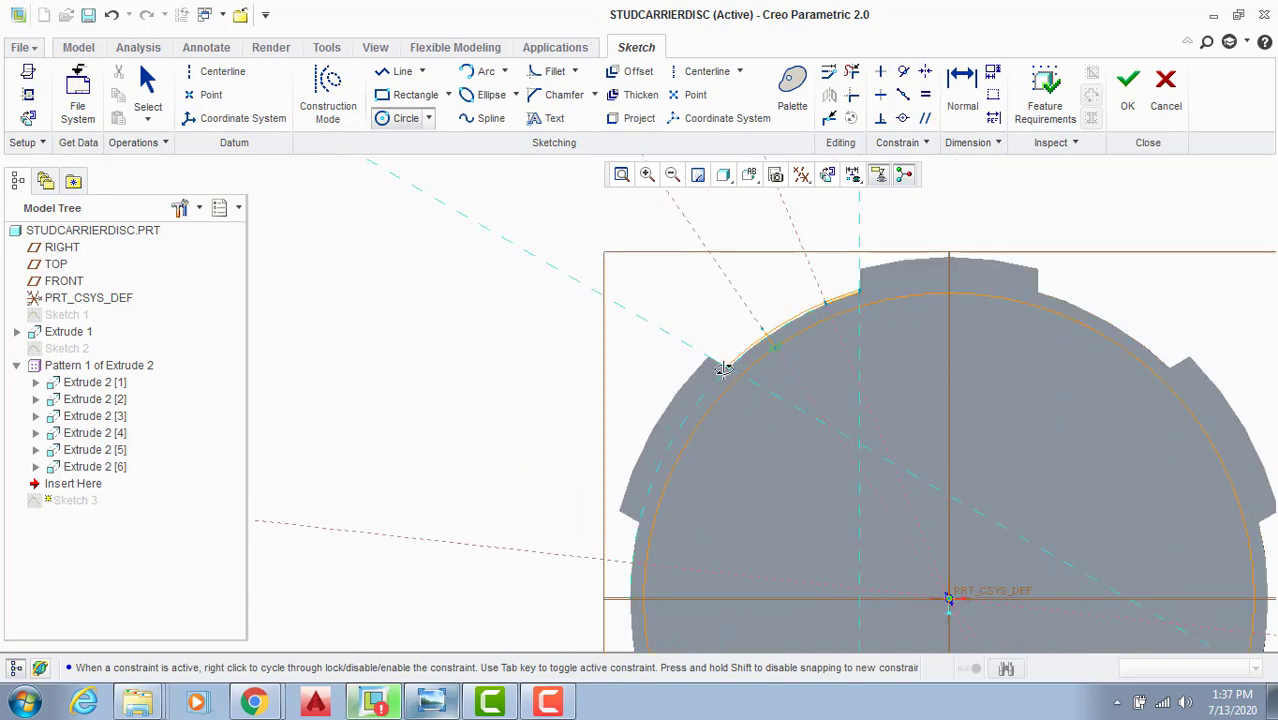
pyautogui.click(725, 366)
pyautogui.middleClick(700, 300)
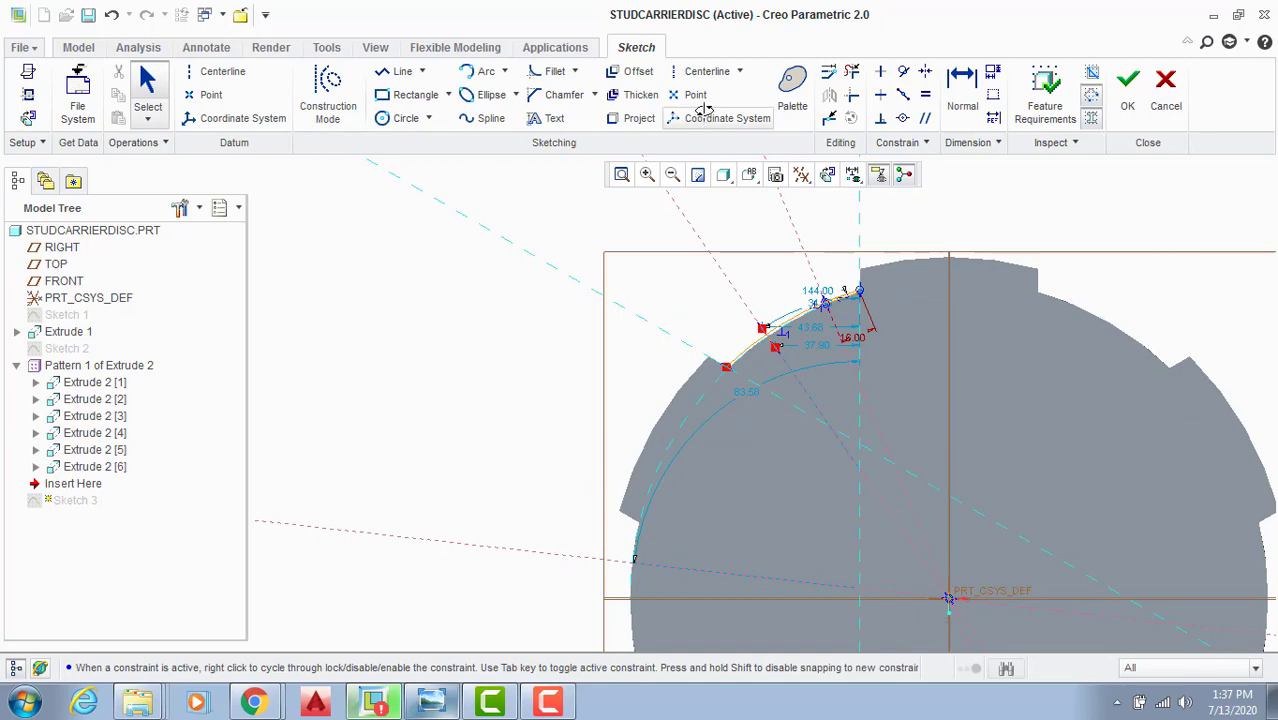
# Step: Project the single rim edge between the upper-left and top tabs into the sketch
pyautogui.click(639, 118)
pyautogui.scroll(4, 743, 289)
pyautogui.click(640, 206)
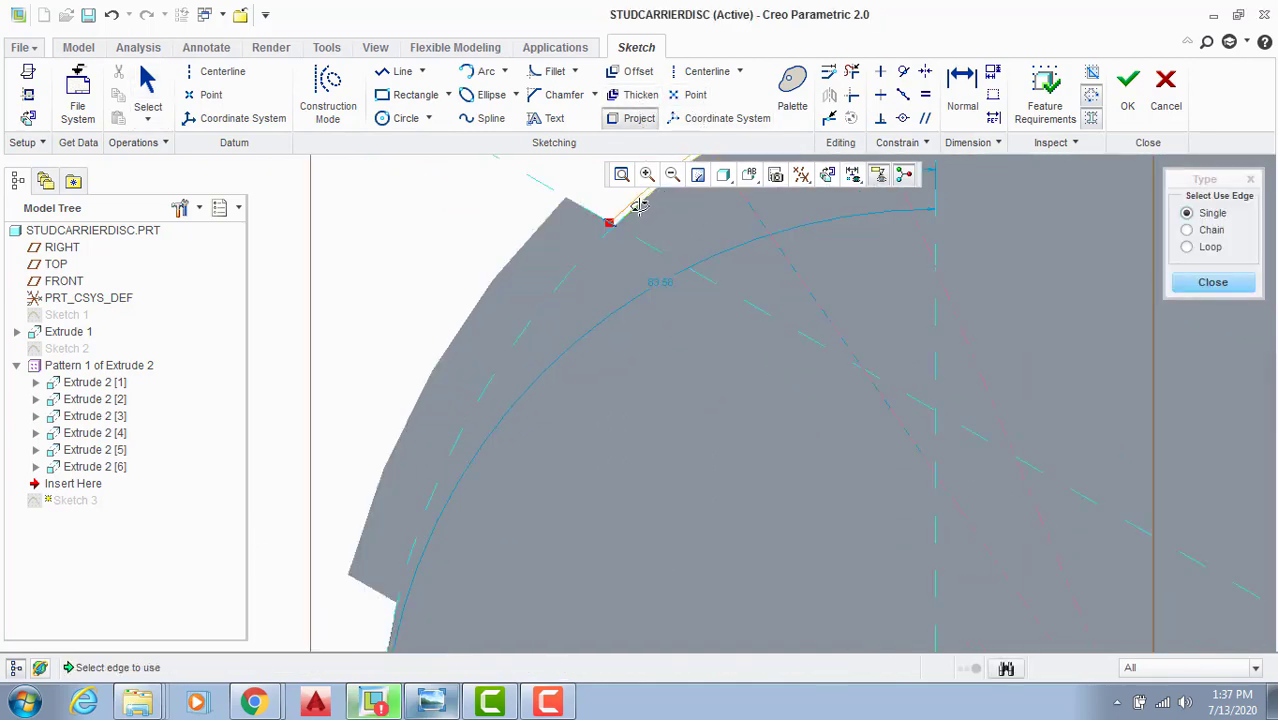
pyautogui.click(1214, 281)
pyautogui.scroll(-3, 884, 300)
pyautogui.scroll(4, 886, 374)
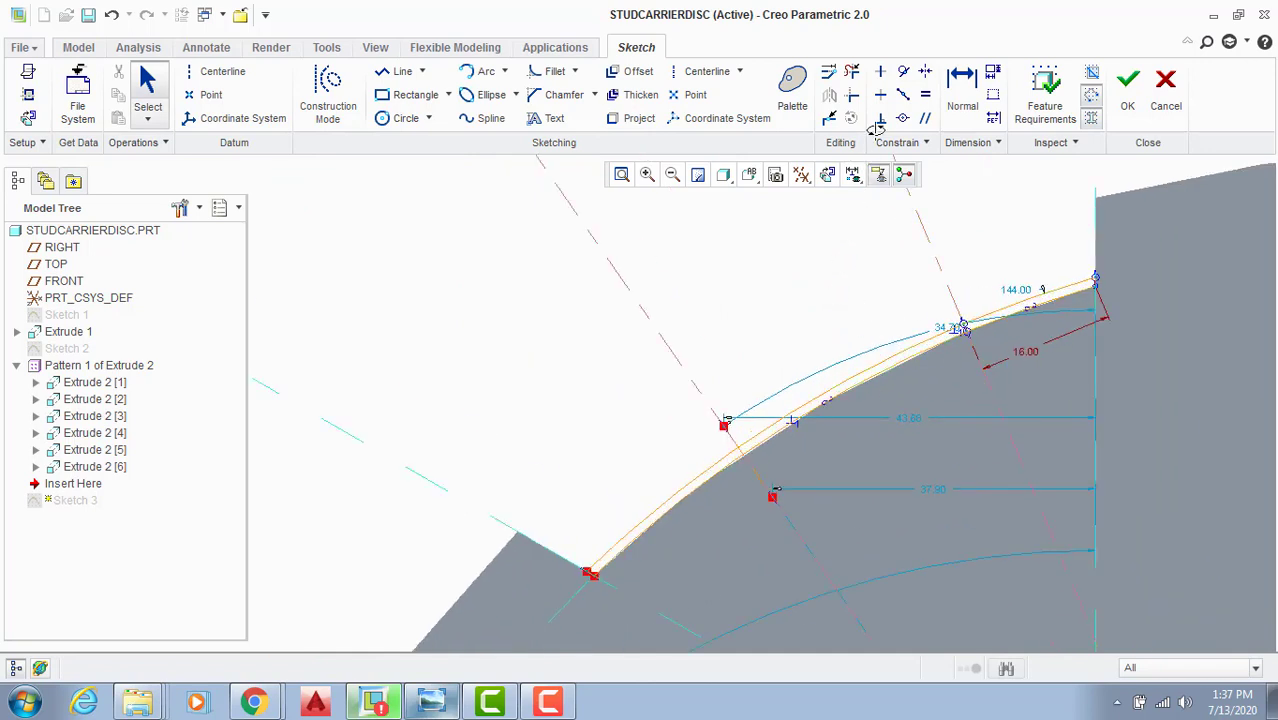
# Step: Delete the projected rim edge and the short inner rim arc beside the top tab
pyautogui.click(851, 71)
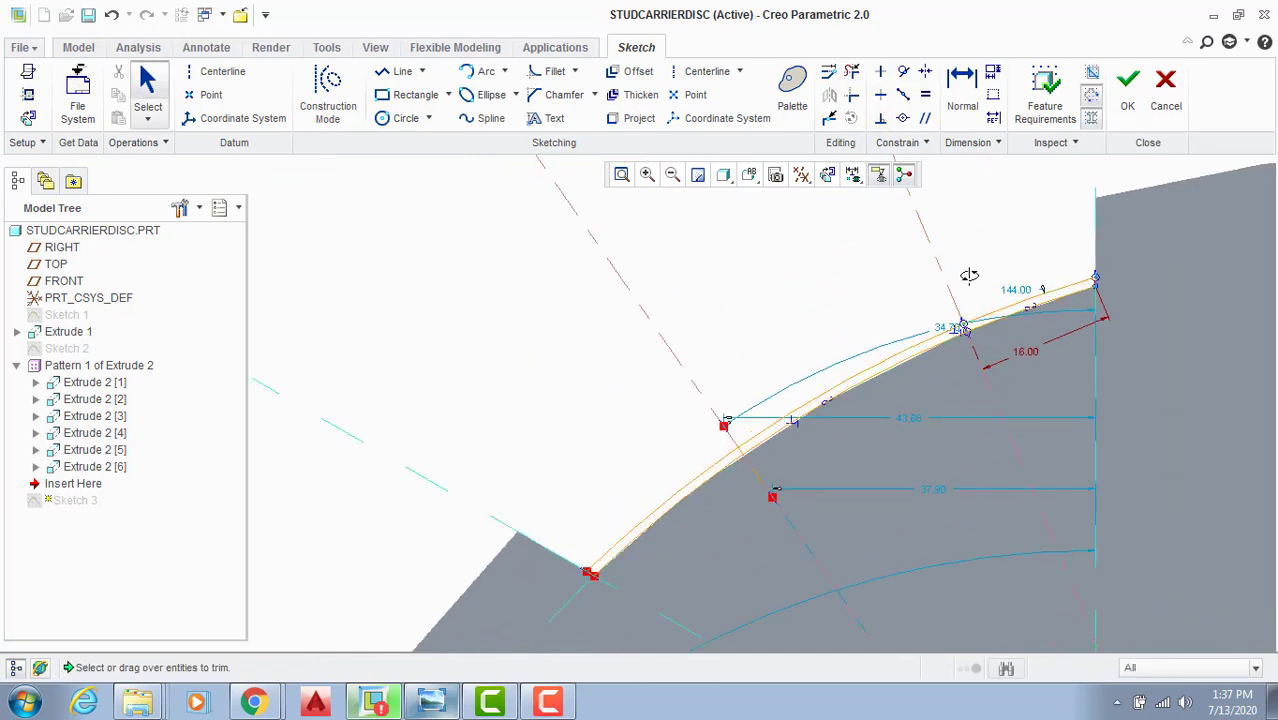
pyautogui.click(1005, 316)
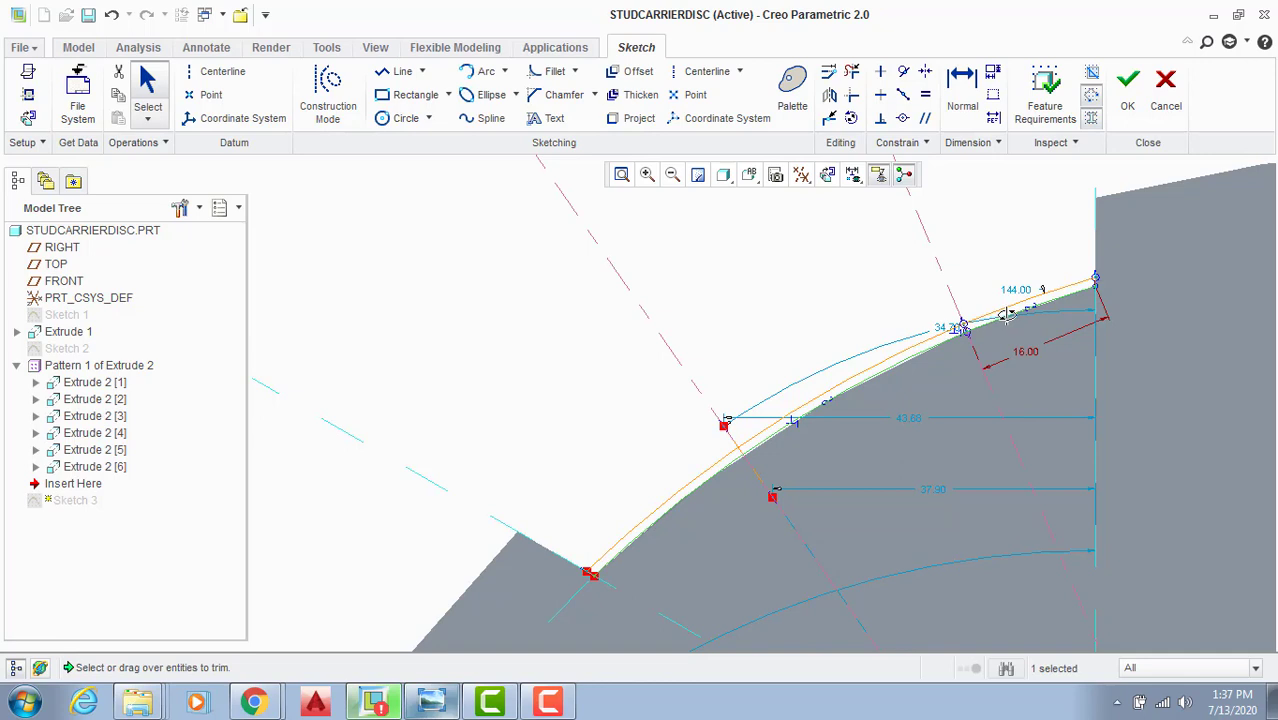
pyautogui.click(1007, 315)
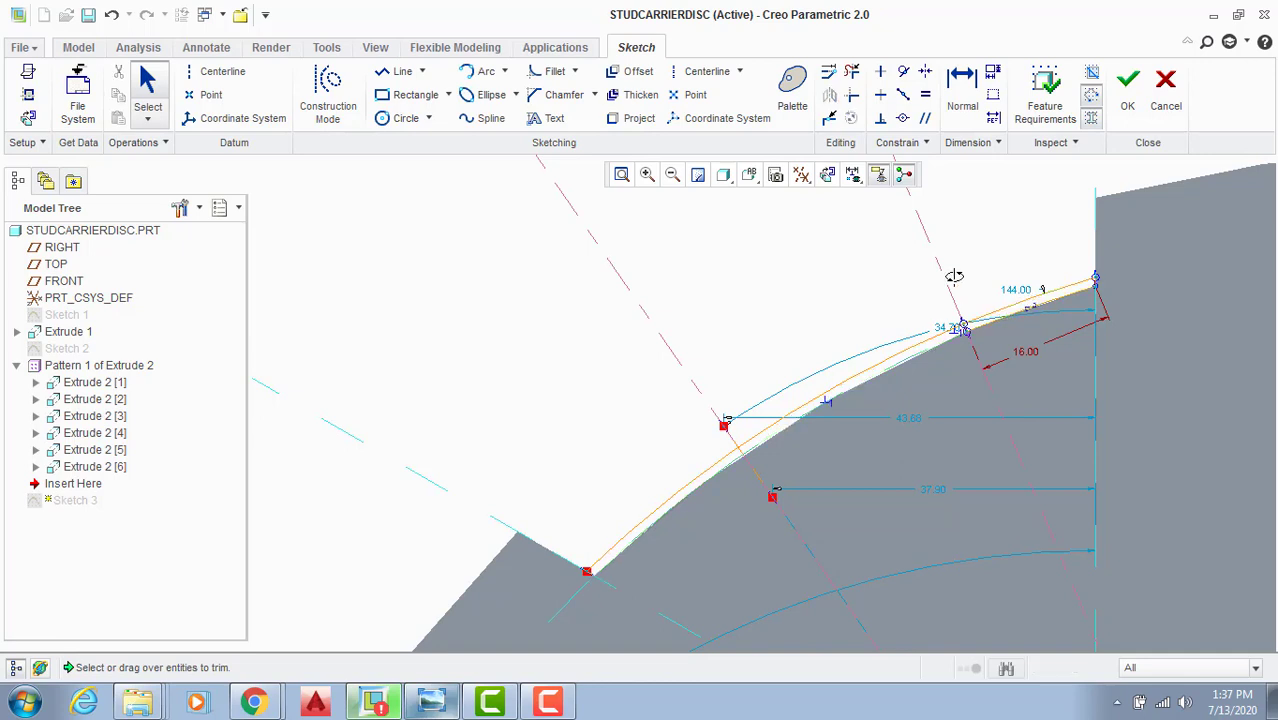
pyautogui.click(1018, 310)
pyautogui.click(1018, 311)
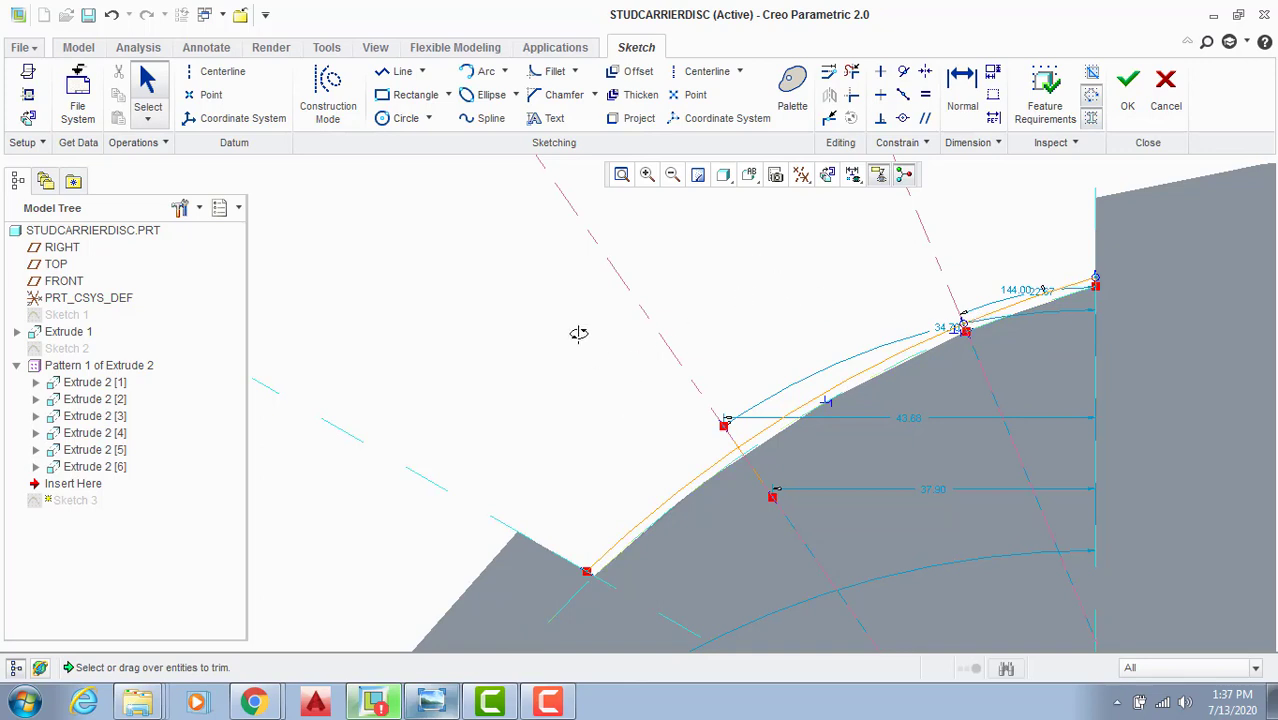
# Step: Project the inner rim edge between the upper-left and top tabs and join its end to the outer arc with a short line at the upper-left tab
pyautogui.click(630, 118)
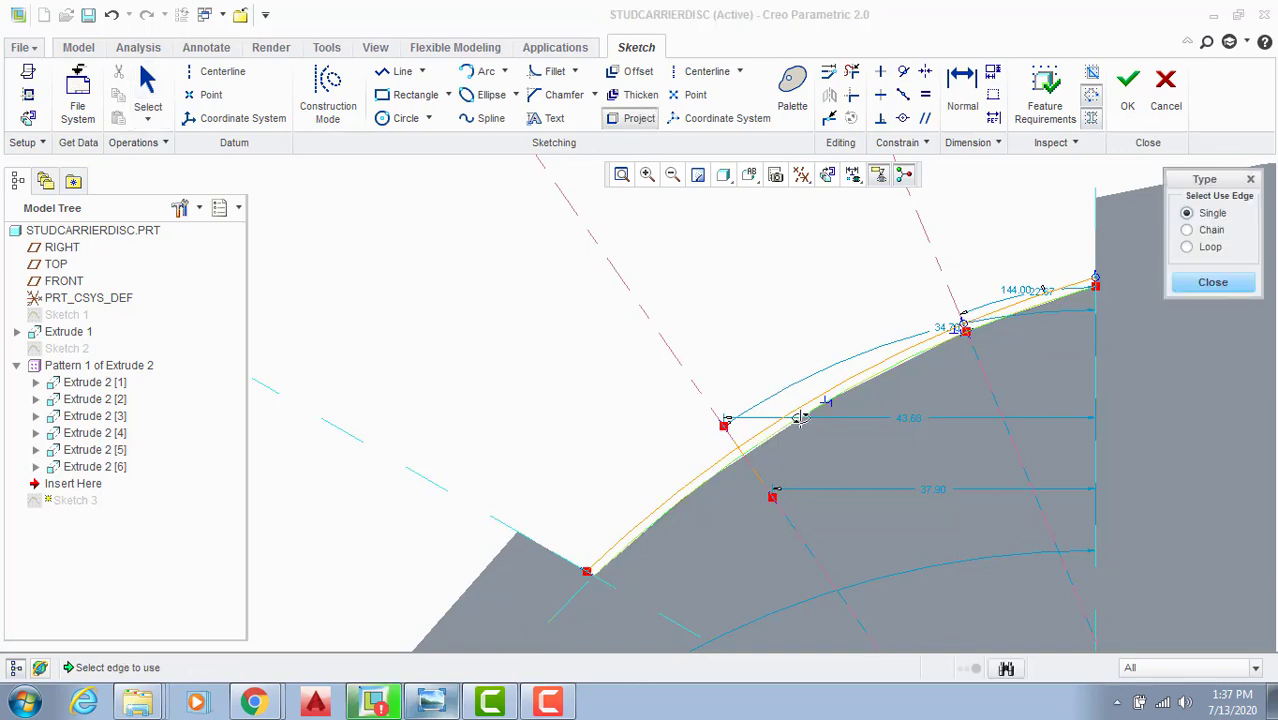
pyautogui.click(1212, 282)
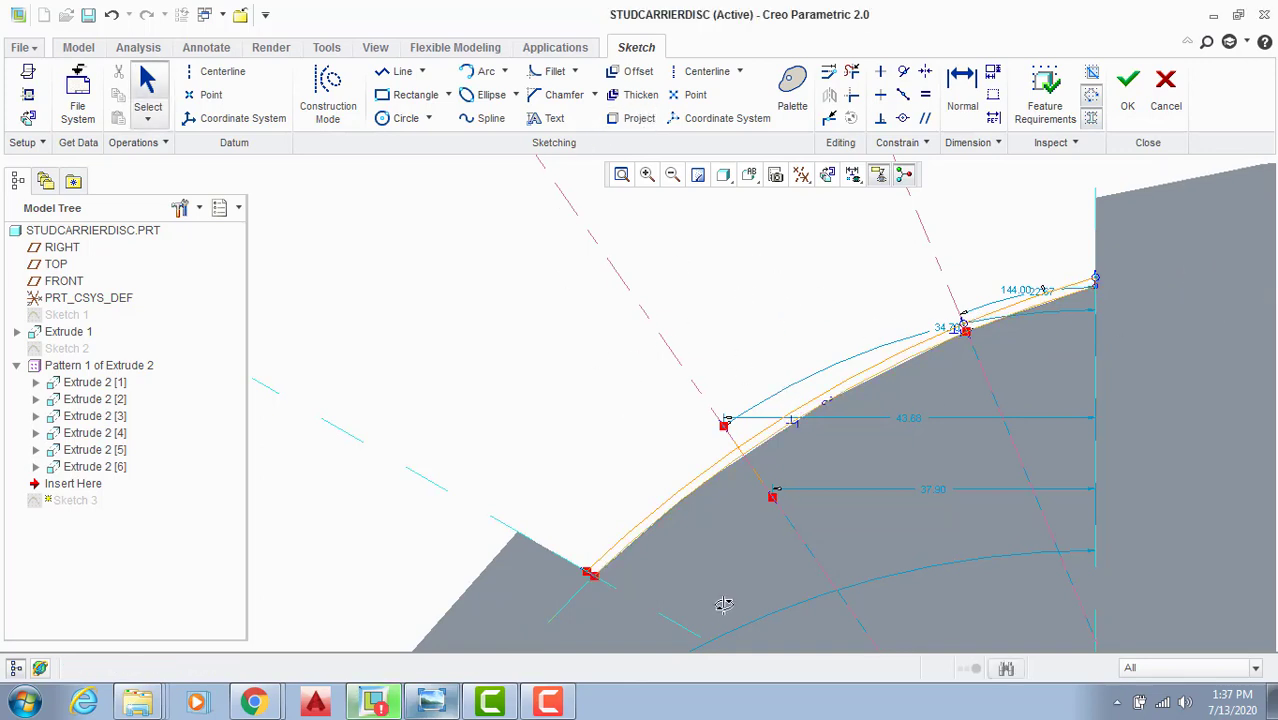
pyautogui.scroll(-4, 724, 605)
pyautogui.click(381, 72)
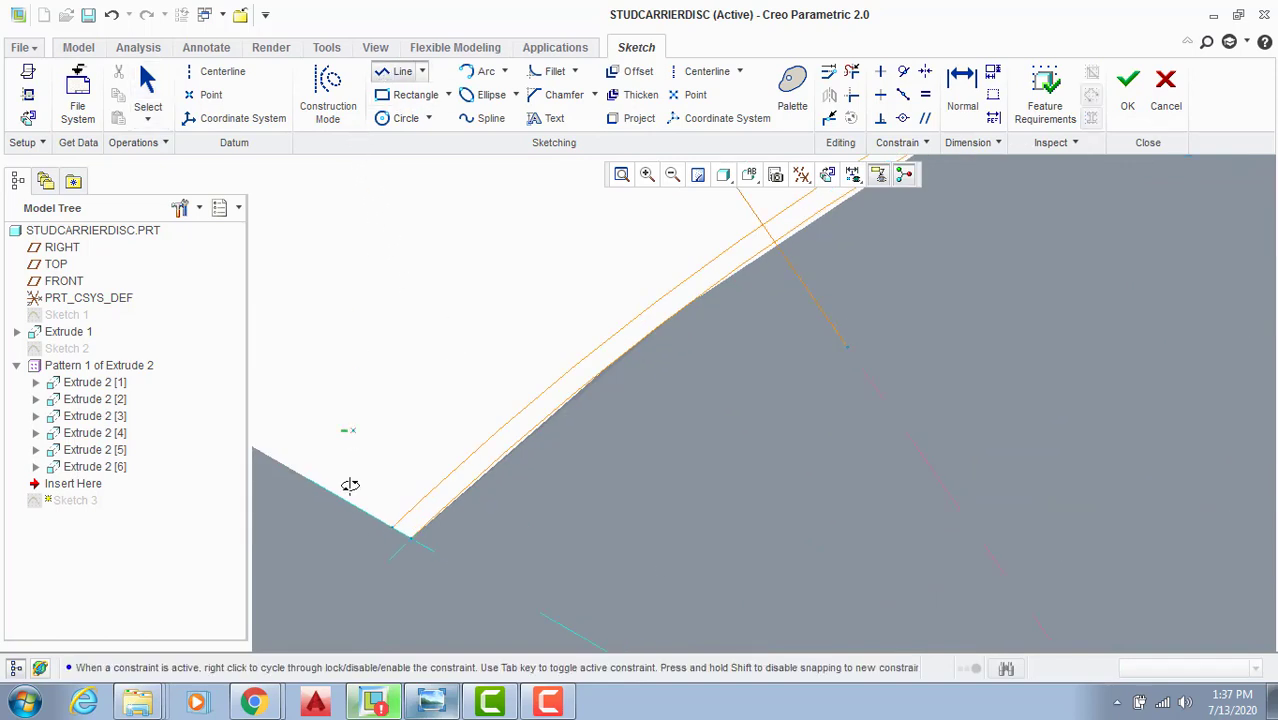
pyautogui.click(410, 538)
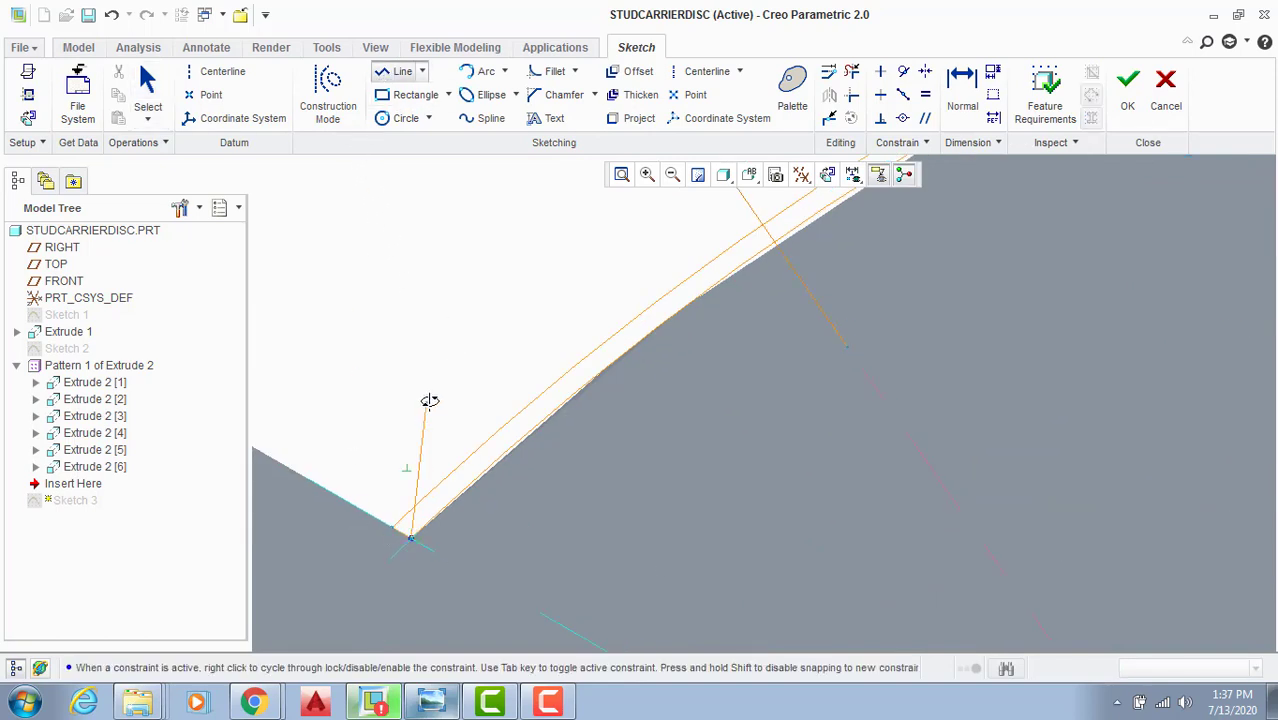
pyautogui.middleClick(432, 399)
pyautogui.middleClick(432, 397)
# Step: Trim the short angled line across the rim so only its piece between the outer and inner arcs remains
pyautogui.scroll(3, 858, 316)
pyautogui.scroll(-3, 850, 250)
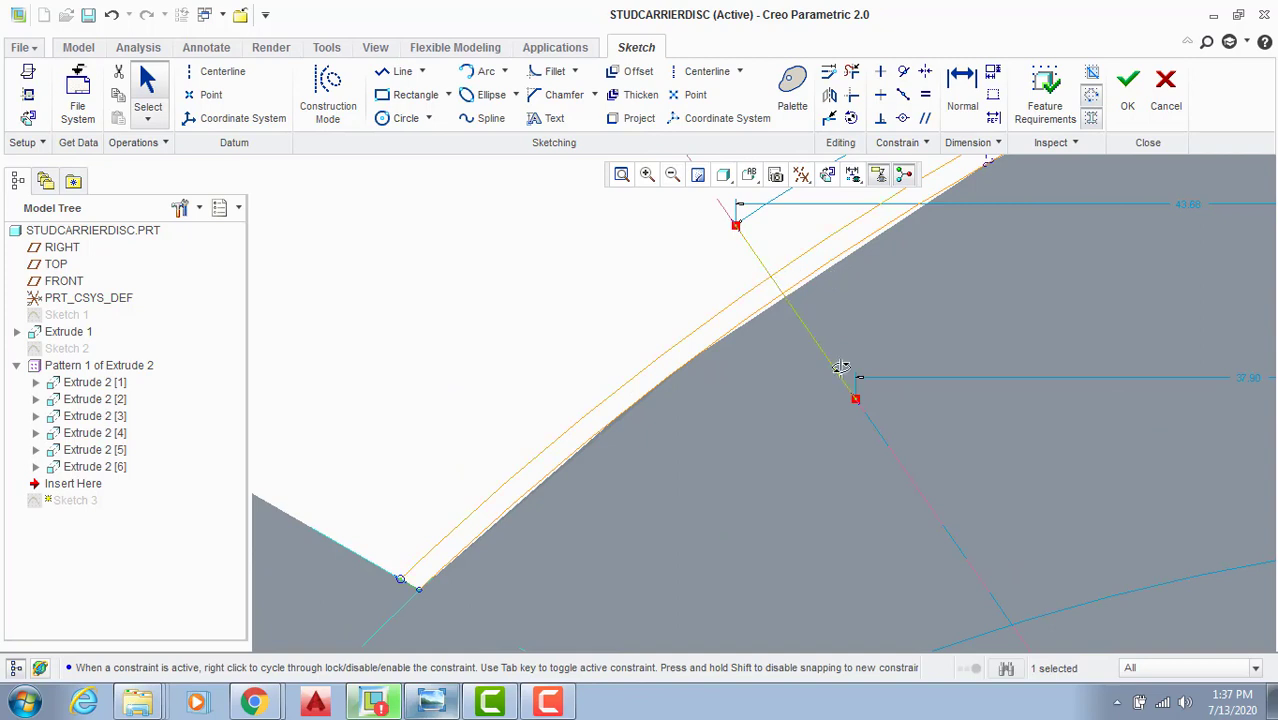
pyautogui.click(851, 71)
pyautogui.scroll(-1, 764, 291)
pyautogui.scroll(-1, 764, 291)
pyautogui.moveTo(757, 215); pyautogui.dragTo(722, 234)
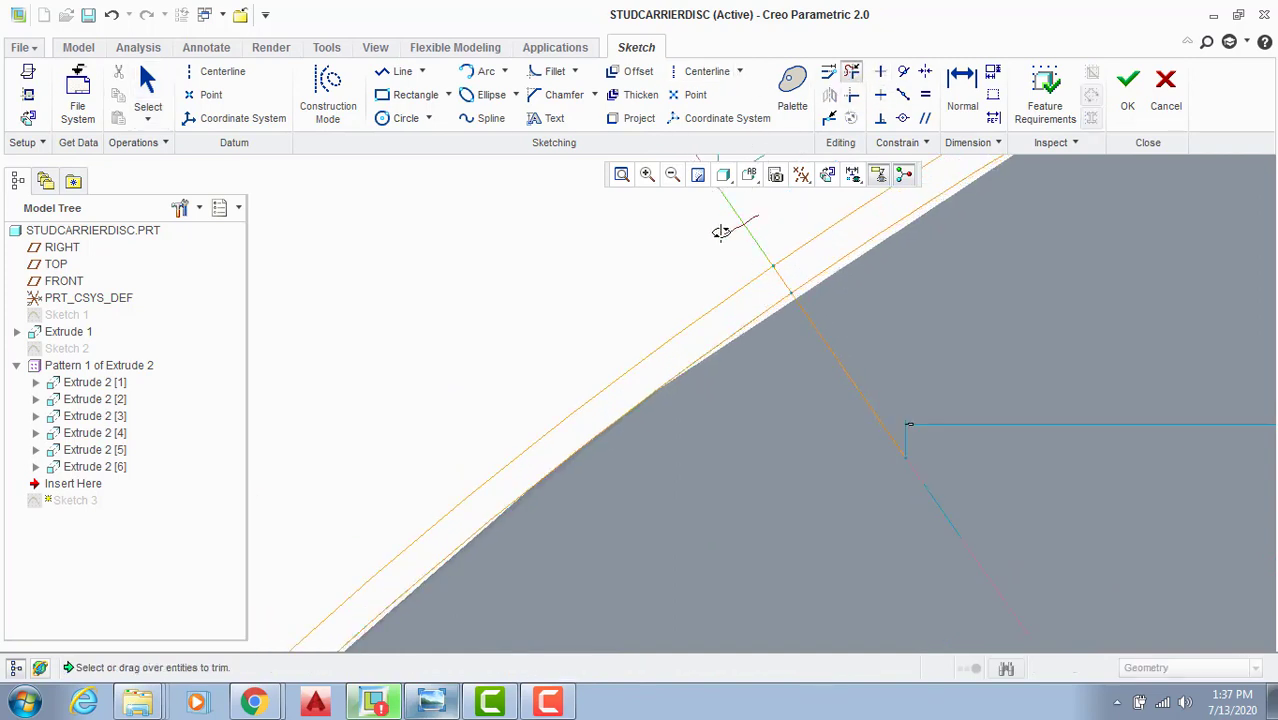
pyautogui.moveTo(902, 346); pyautogui.dragTo(819, 405)
pyautogui.scroll(3, 818, 405)
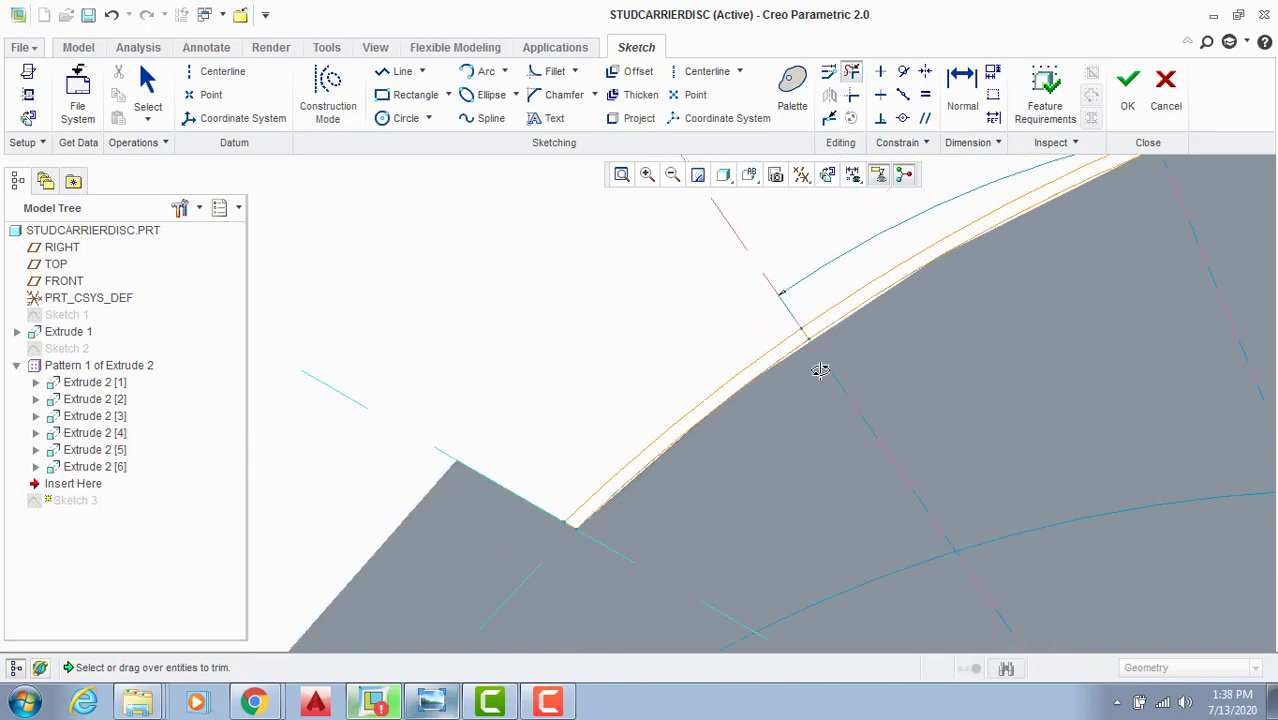
pyautogui.scroll(-1, 993, 256)
pyautogui.scroll(-1, 790, 274)
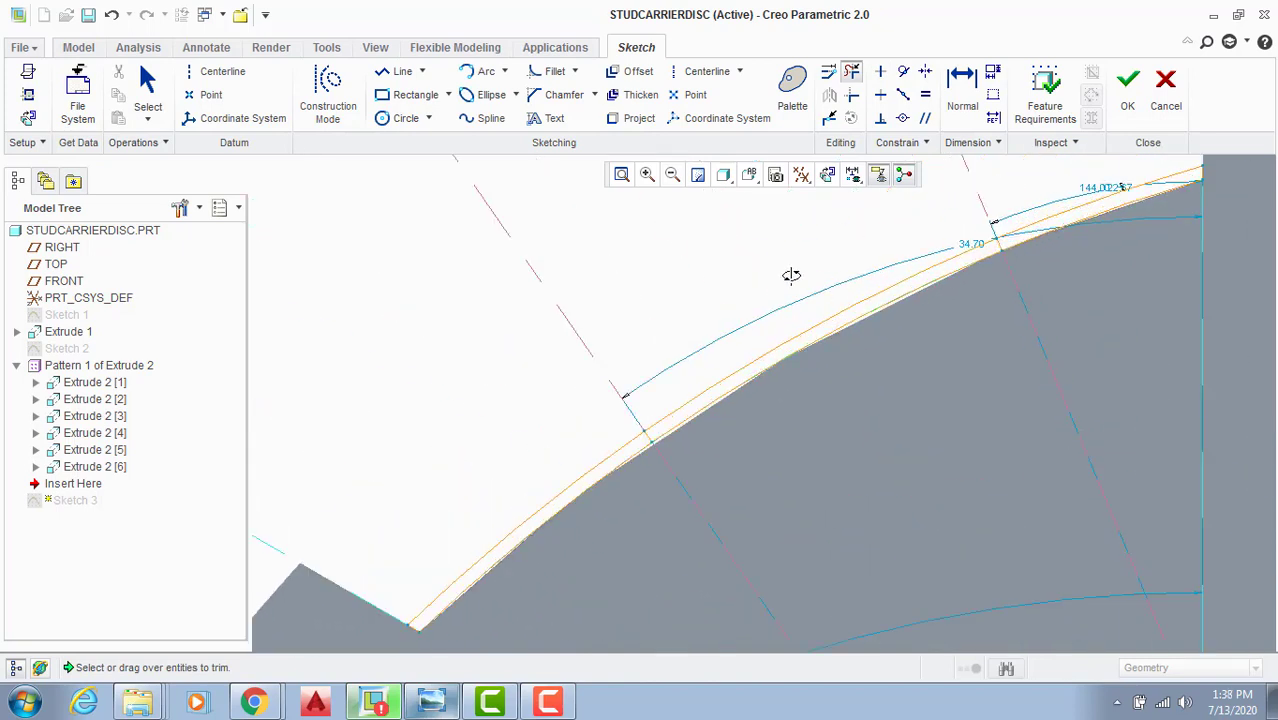
pyautogui.middleClick(781, 279)
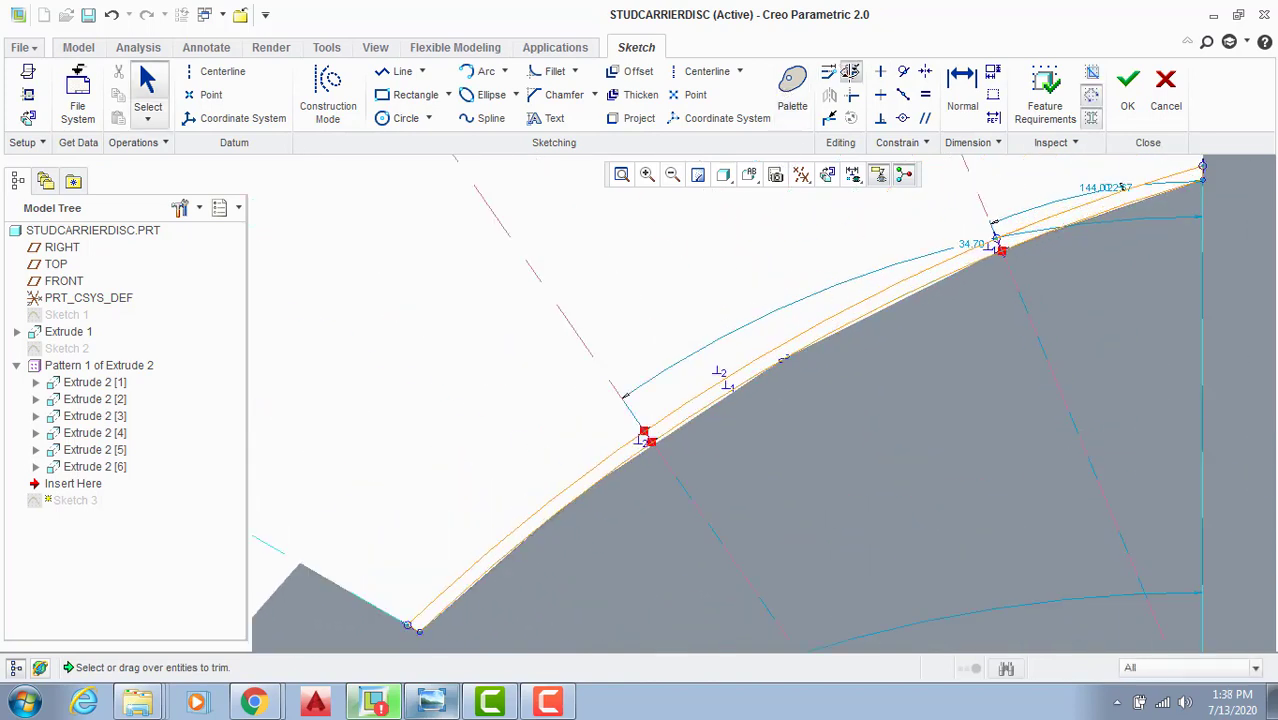
# Step: Trim away the outer and inner rim arcs between the two short angled lines
pyautogui.click(851, 71)
pyautogui.click(770, 366)
pyautogui.middleClick(708, 279)
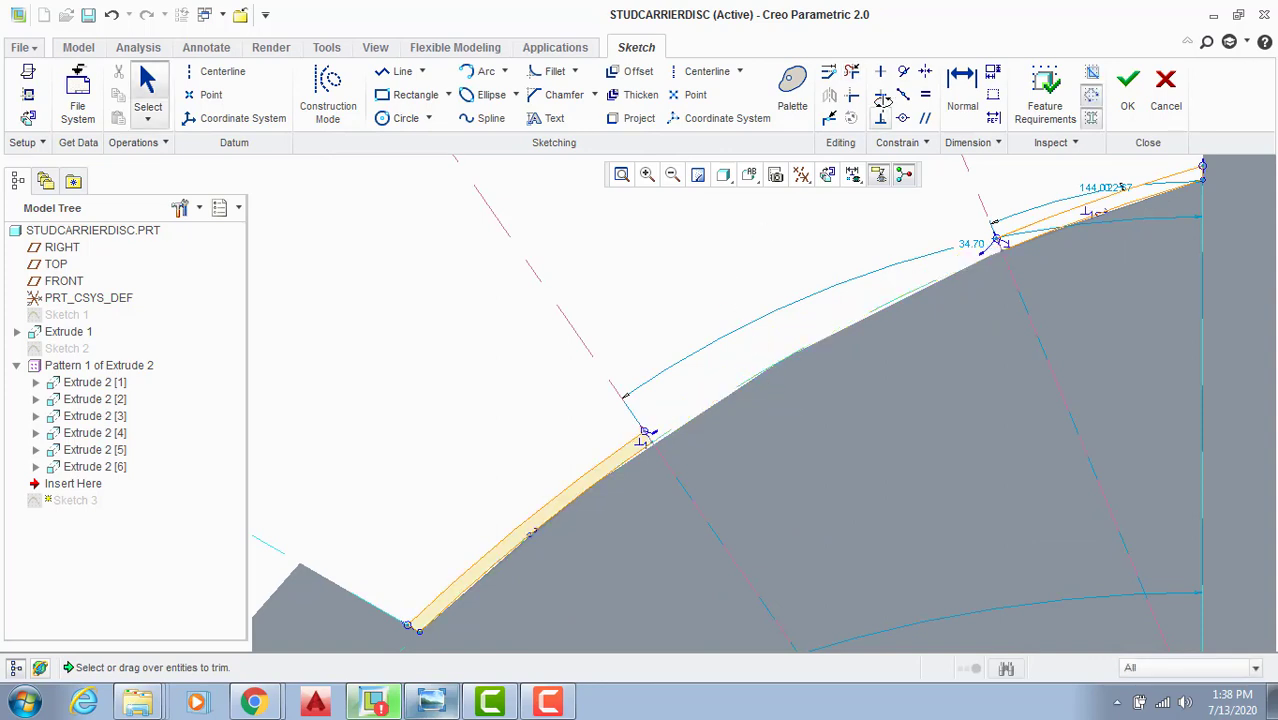
# Step: Dimension the width of the rim profile beside the upper-left tab, from the tab corner to the angled centerline, as 16
pyautogui.click(961, 93)
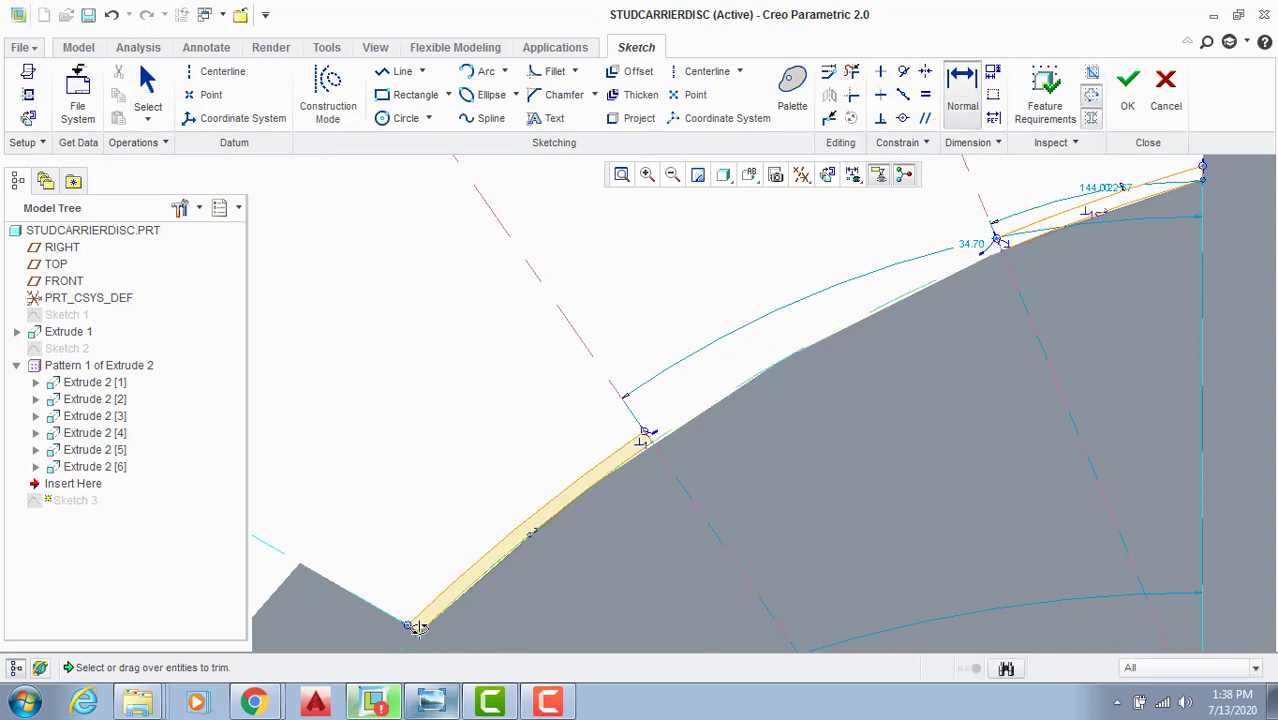
pyautogui.click(585, 347)
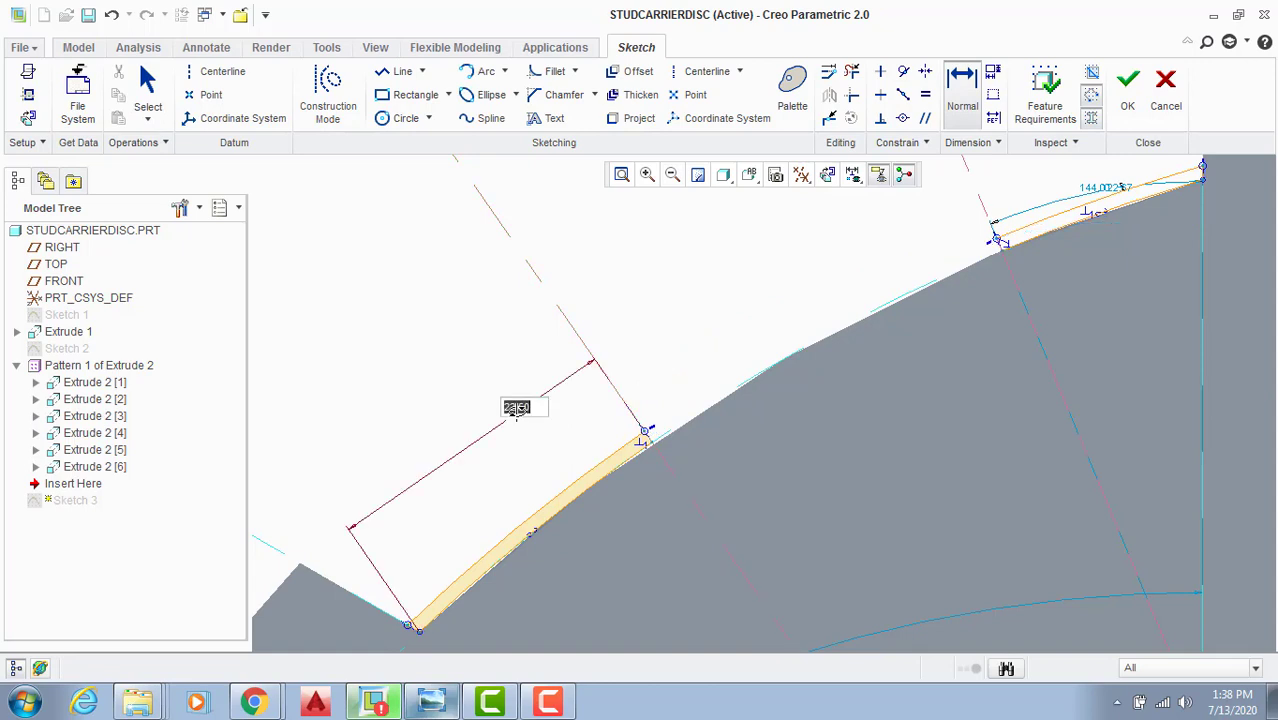
pyautogui.press('BackSpace')
pyautogui.write('16')
pyautogui.press('Return')
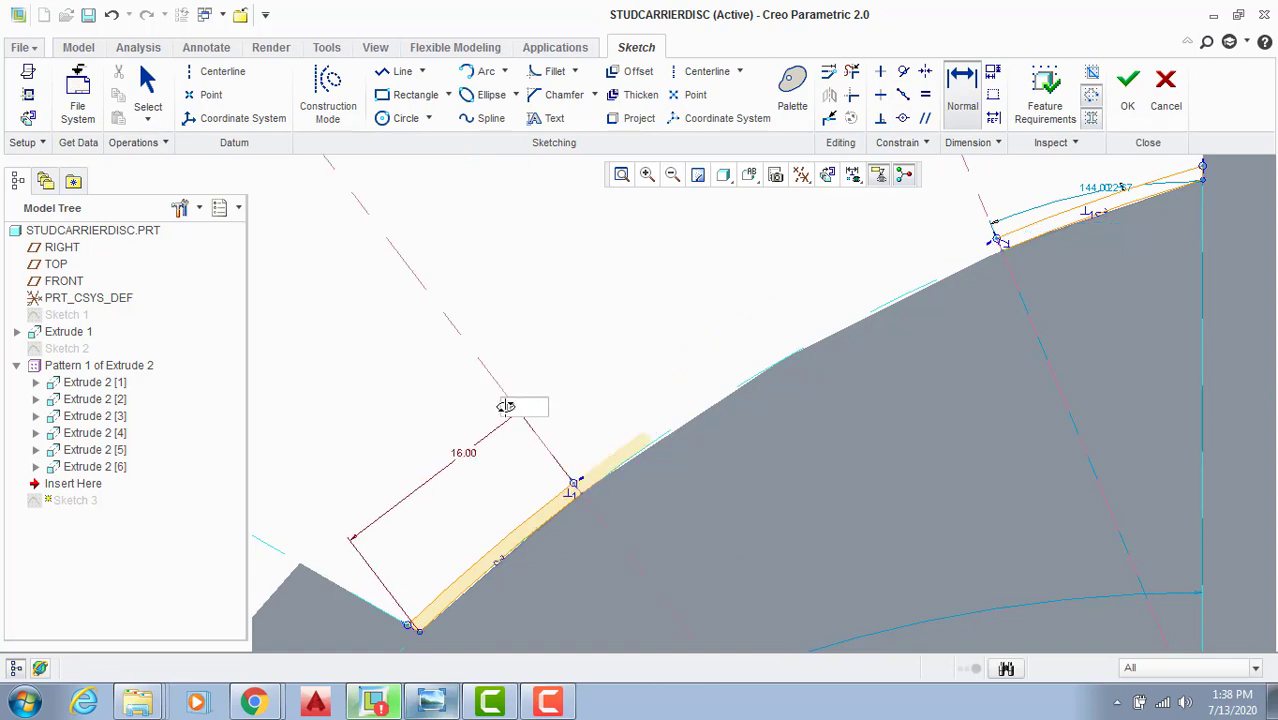
# Step: Dimension the width of the rim profile beside the top tab, from the tab corner to its angled centerline, as 16
pyautogui.middleClick(688, 320)
pyautogui.scroll(3, 688, 320)
pyautogui.scroll(-3, 803, 250)
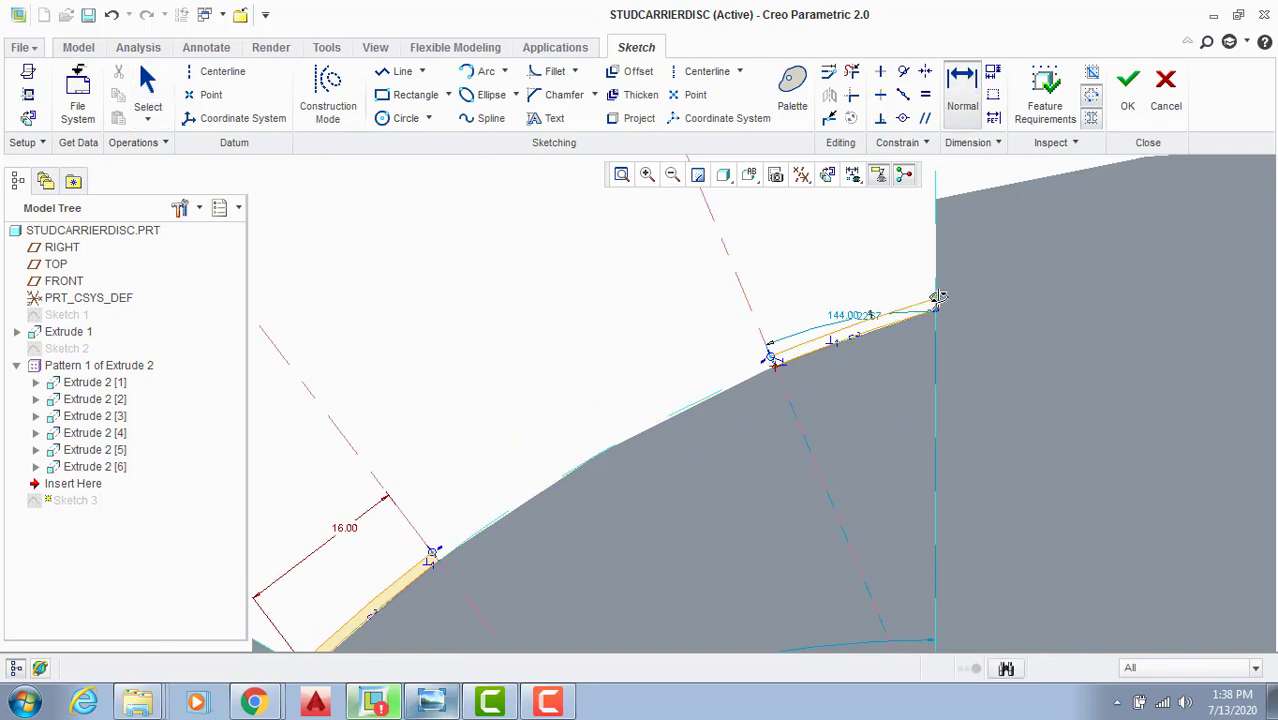
pyautogui.scroll(-3, 850, 320)
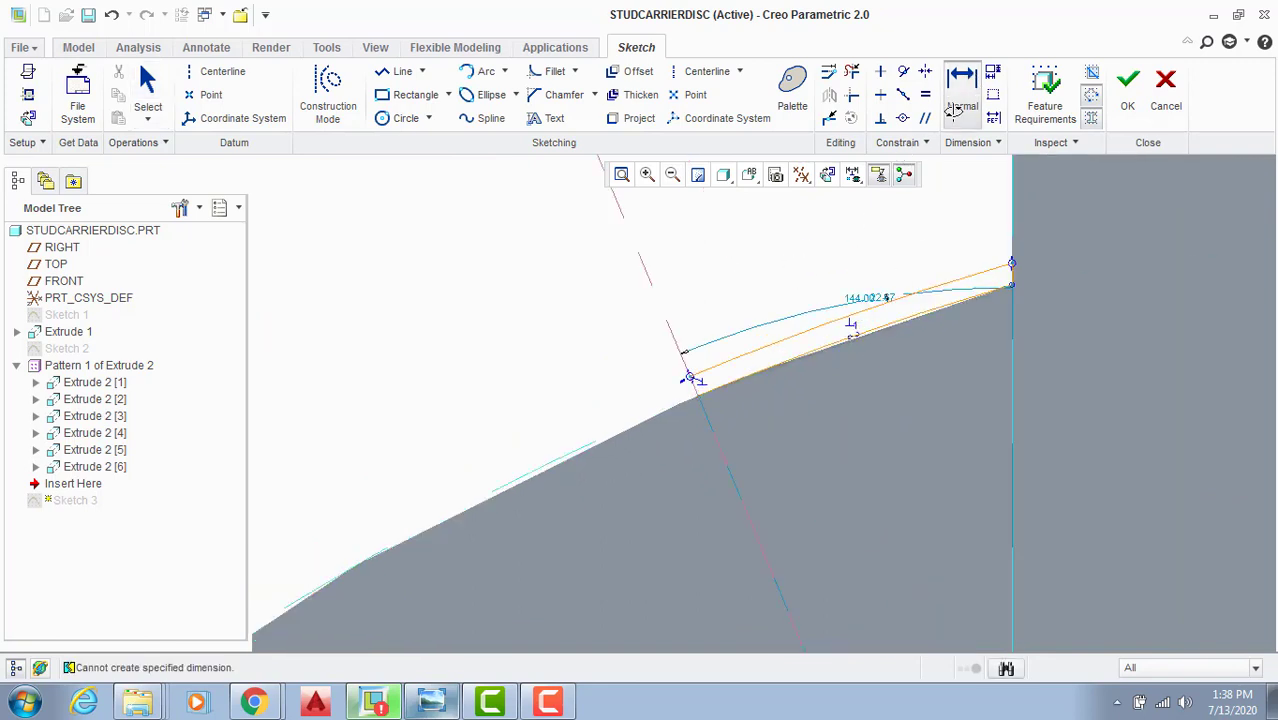
pyautogui.click(960, 95)
pyautogui.middleClick(872, 251)
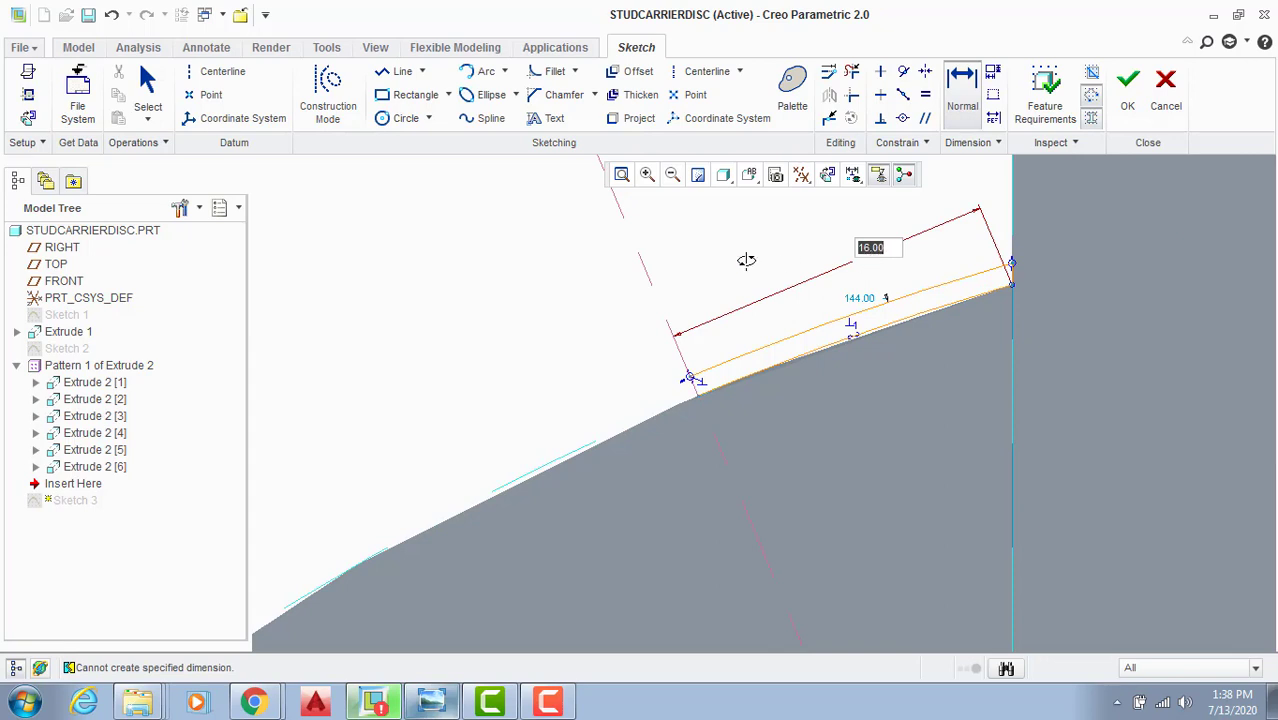
pyautogui.middleClick(746, 260)
pyautogui.middleClick(903, 290)
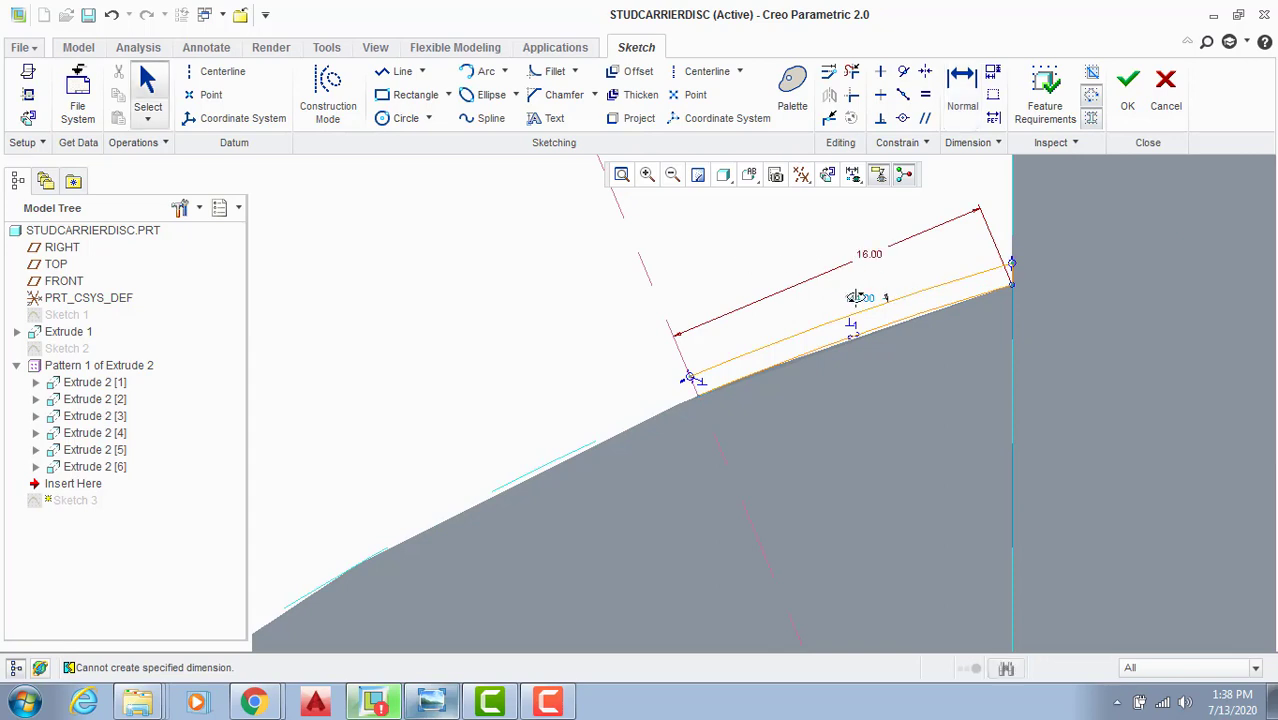
# Step: Move the outer arc's 144 radius dimension clear of the profile beside the top tab and make it a strong dimension
pyautogui.moveTo(855, 297); pyautogui.dragTo(730, 237)
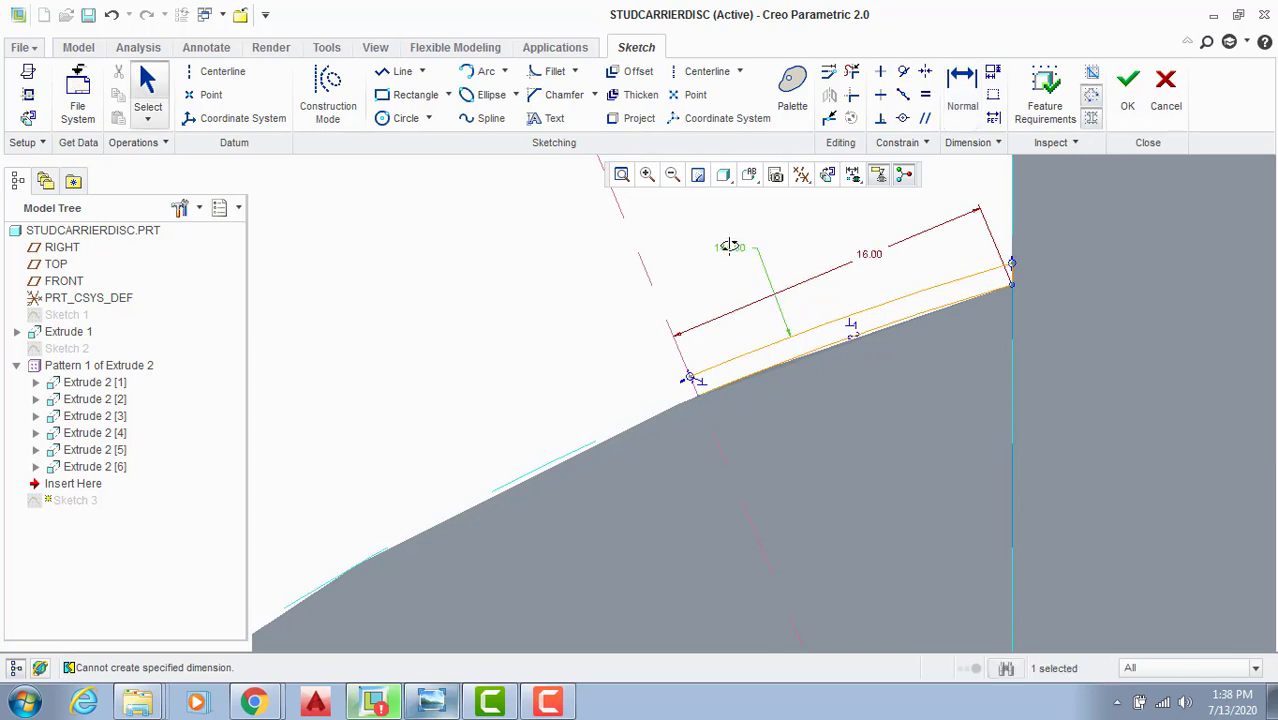
pyautogui.rightClick(730, 244)
pyautogui.click(771, 304)
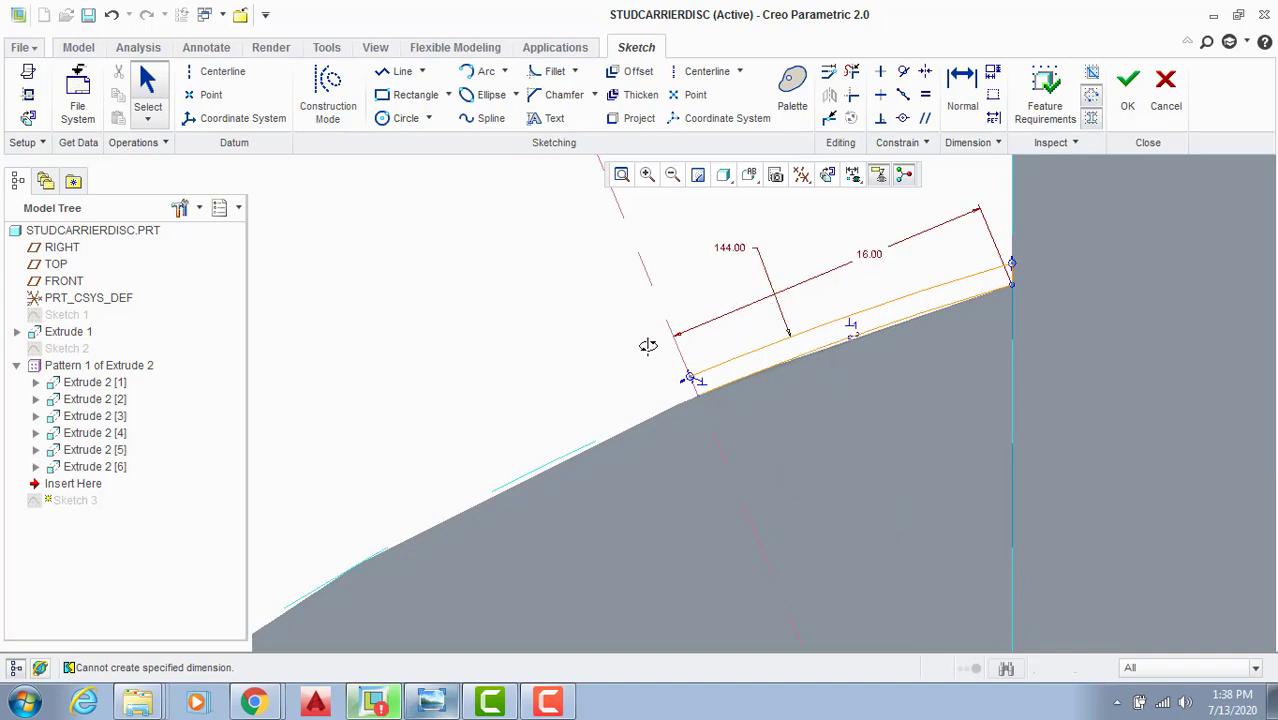
# Step: Check the profile beside the top tab for overlapping geometry and delete its duplicate outer arc
pyautogui.scroll(-4, 648, 346)
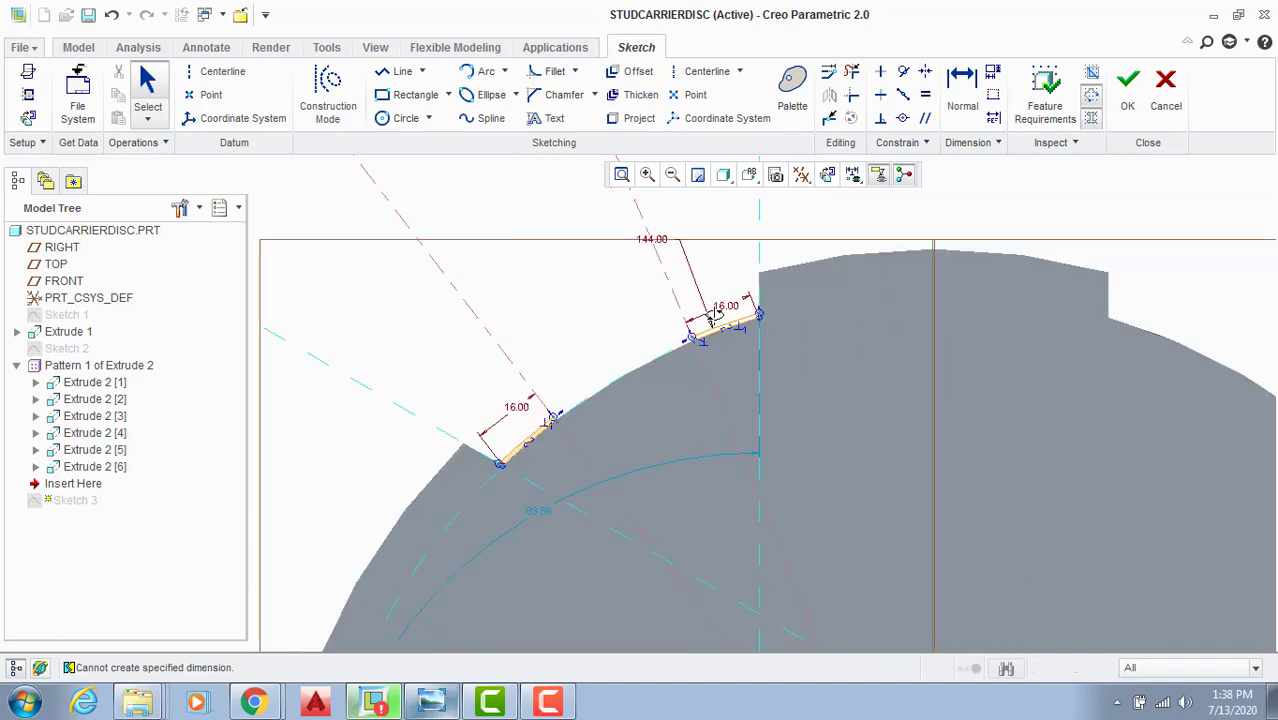
pyautogui.scroll(-5, 716, 313)
pyautogui.scroll(5, 724, 370)
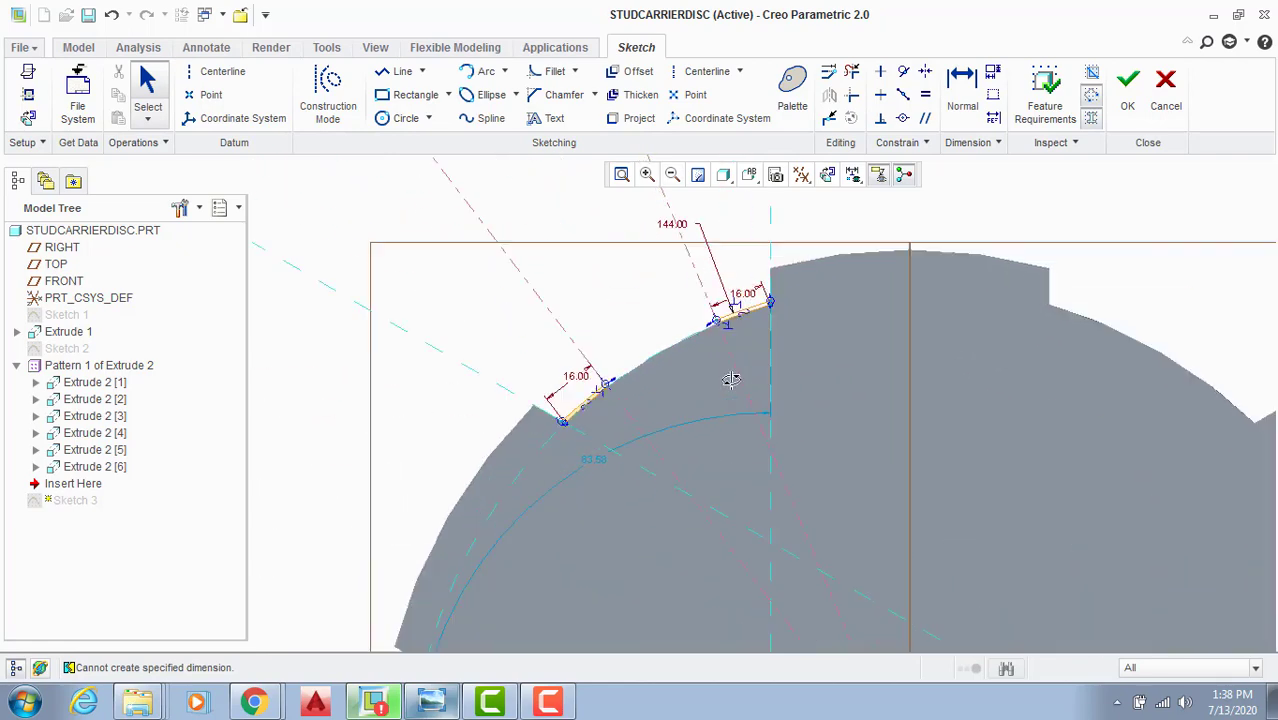
pyautogui.scroll(5, 731, 379)
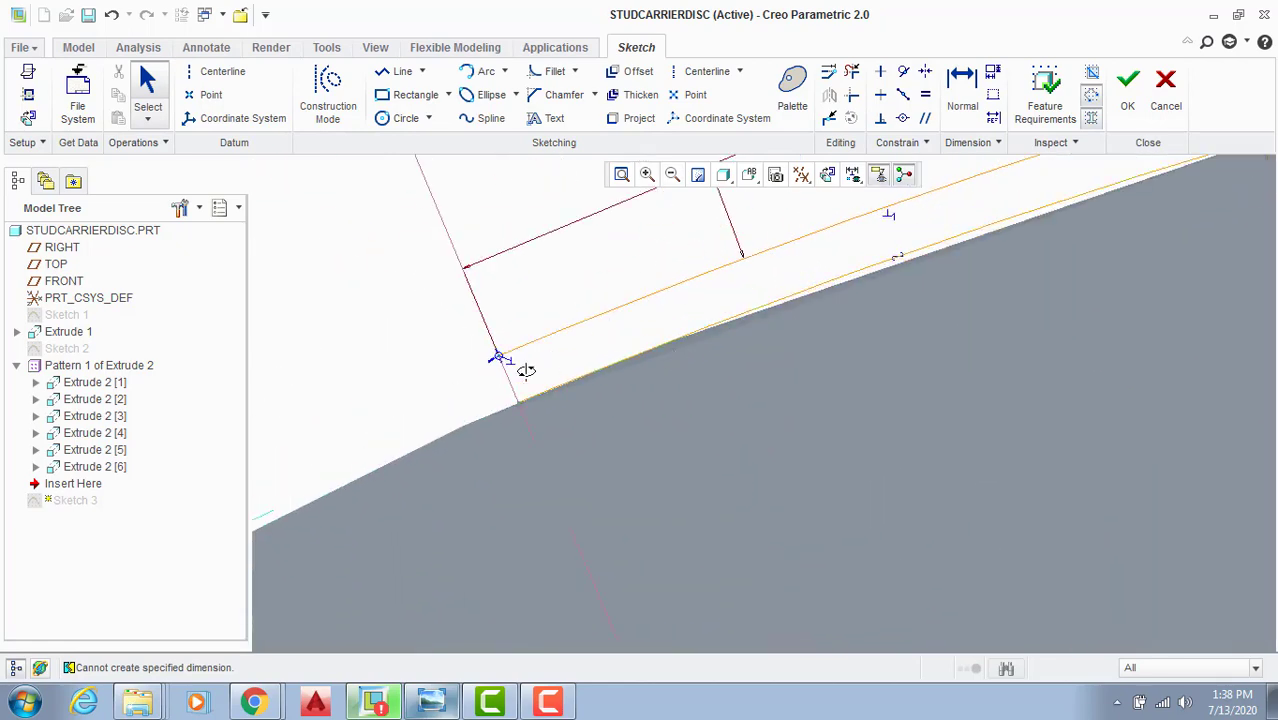
pyautogui.scroll(-1, 508, 389)
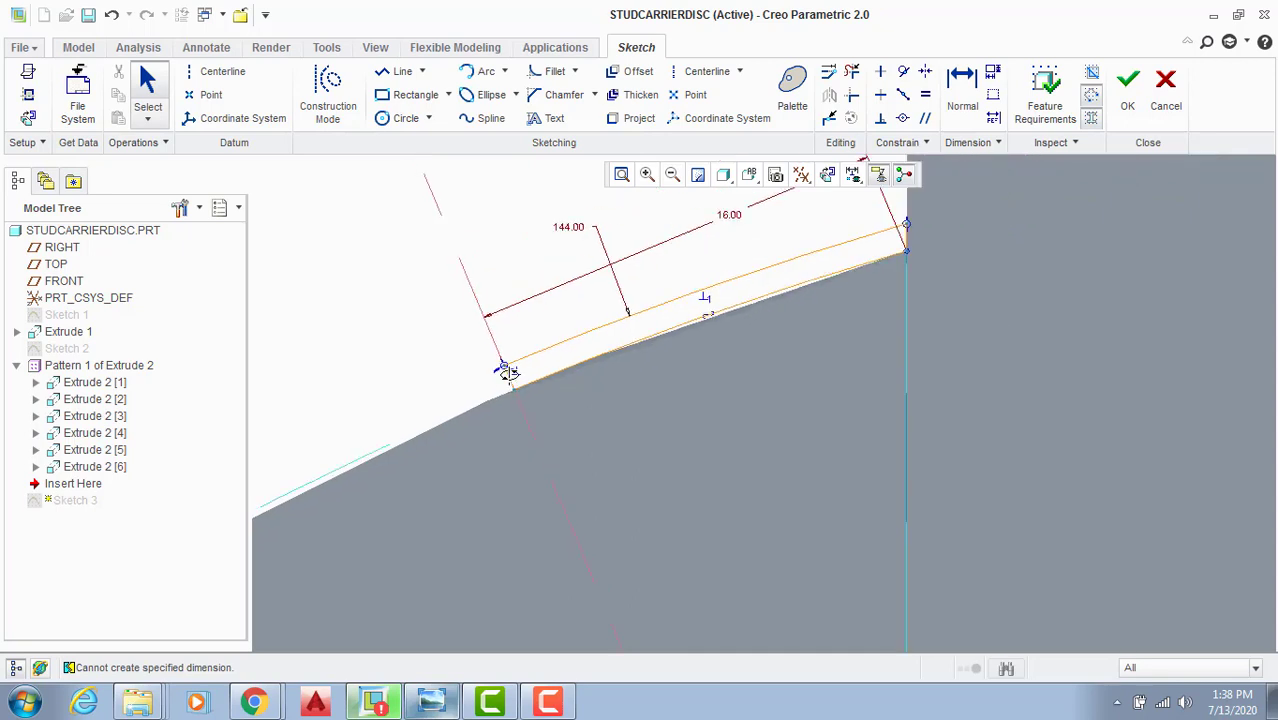
pyautogui.scroll(1, 864, 228)
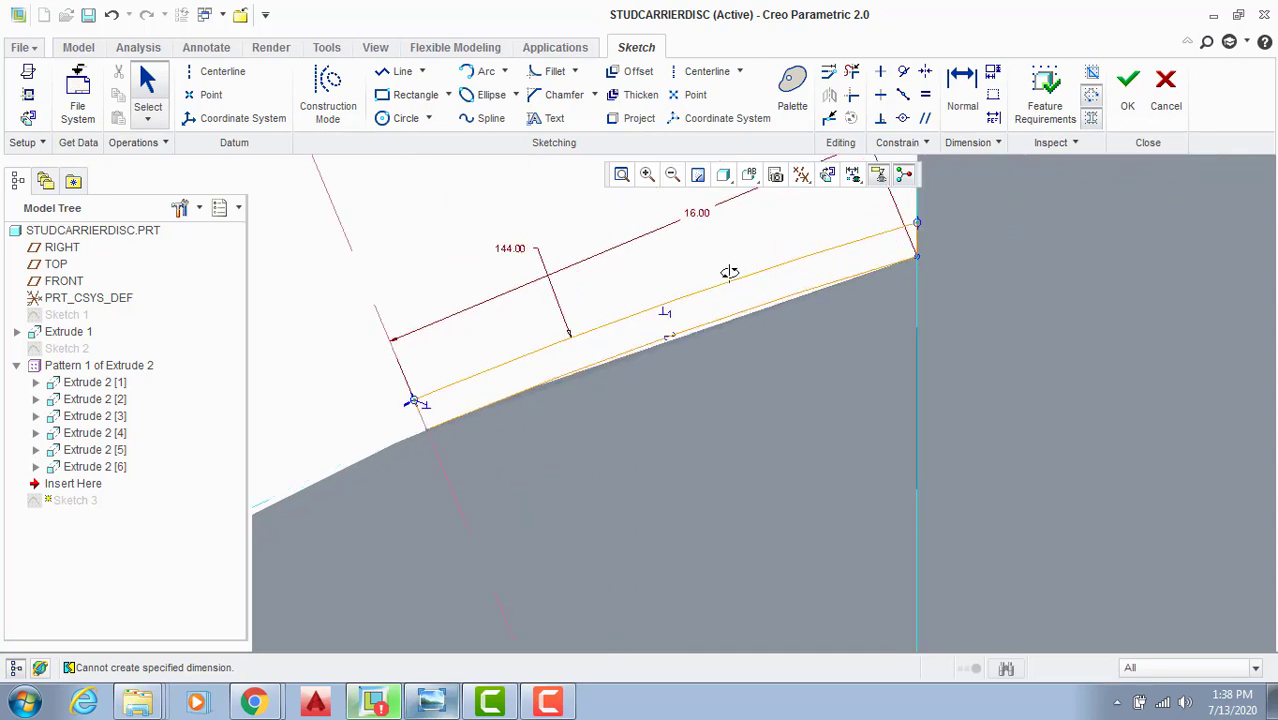
pyautogui.scroll(-2, 730, 273)
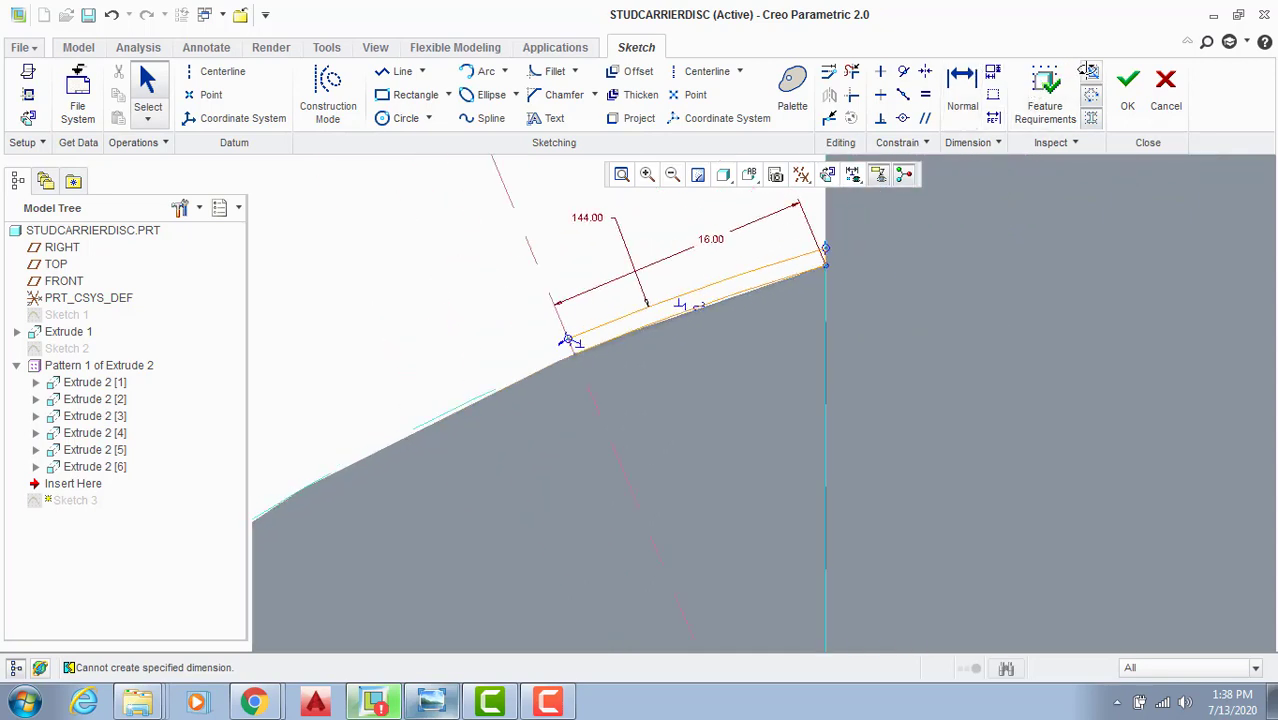
pyautogui.scroll(2, 684, 271)
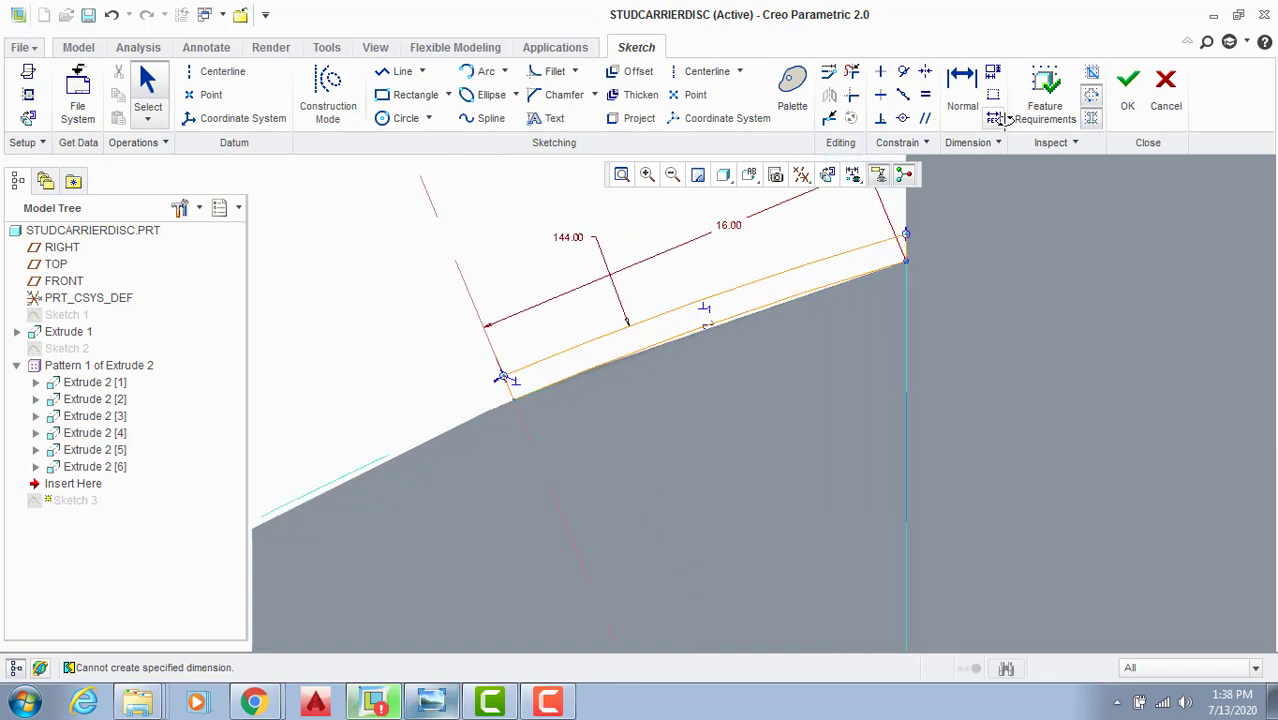
pyautogui.click(1093, 71)
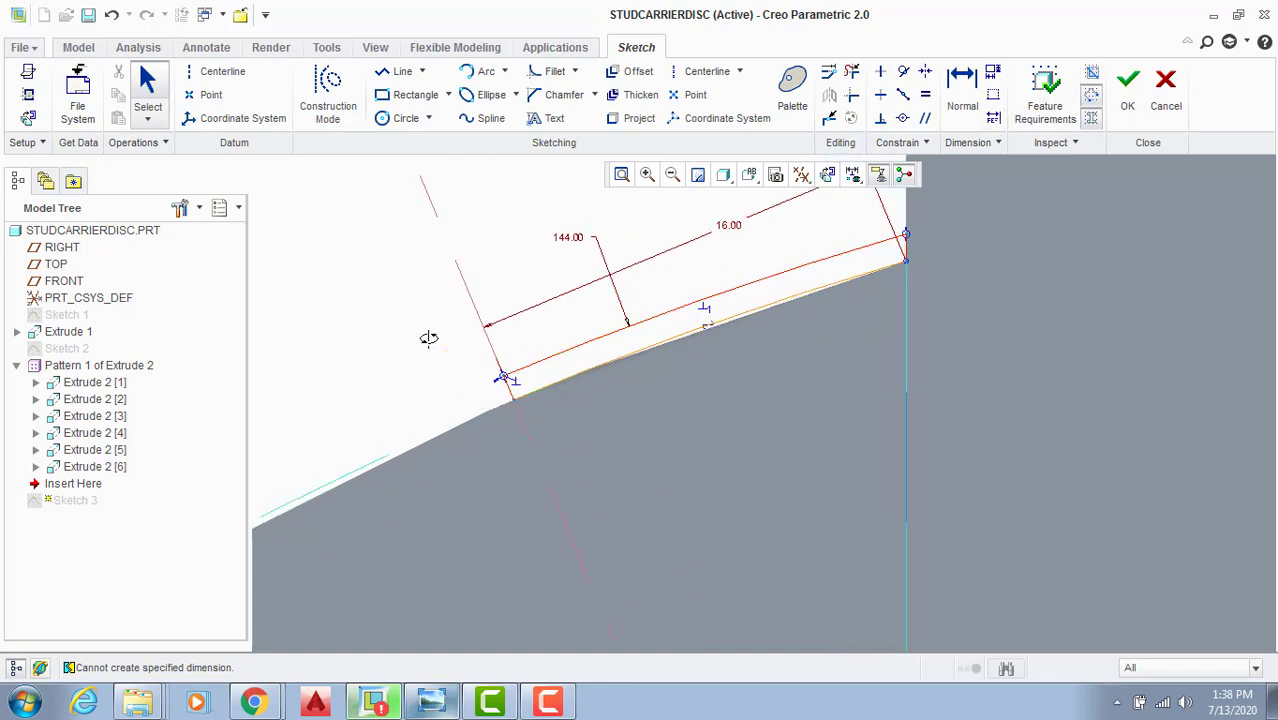
pyautogui.click(562, 355)
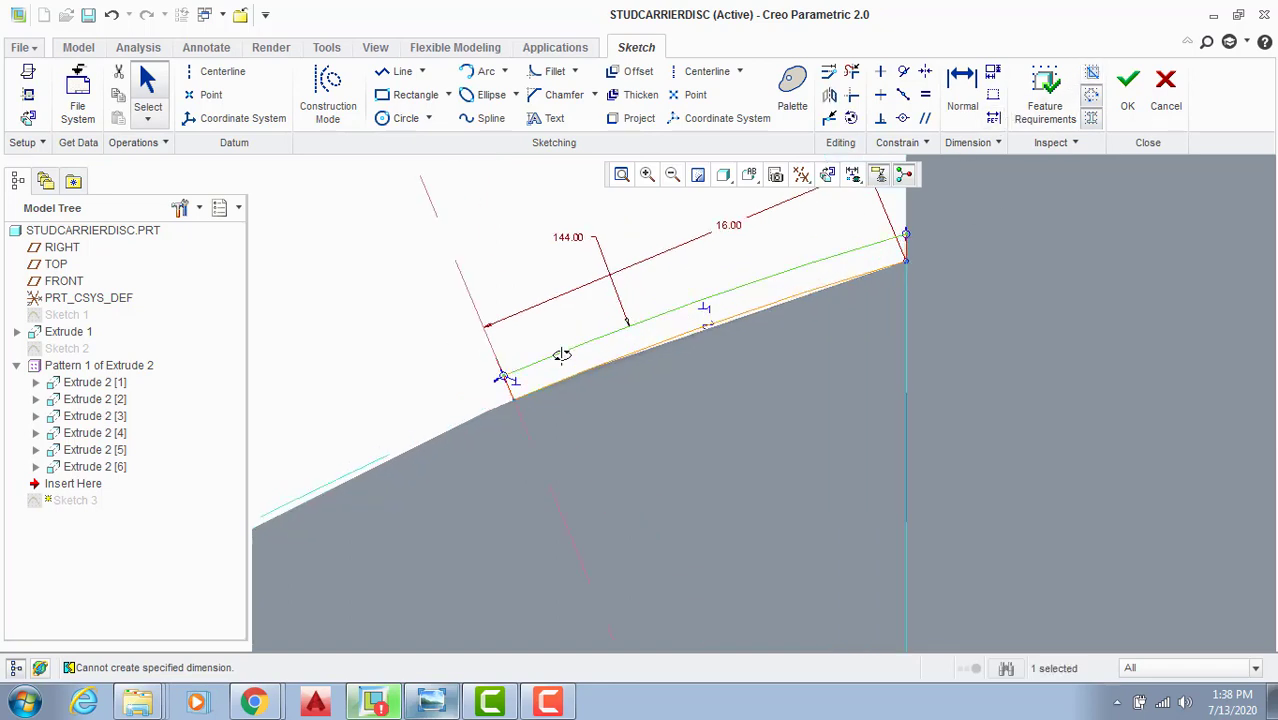
pyautogui.press('Delete')
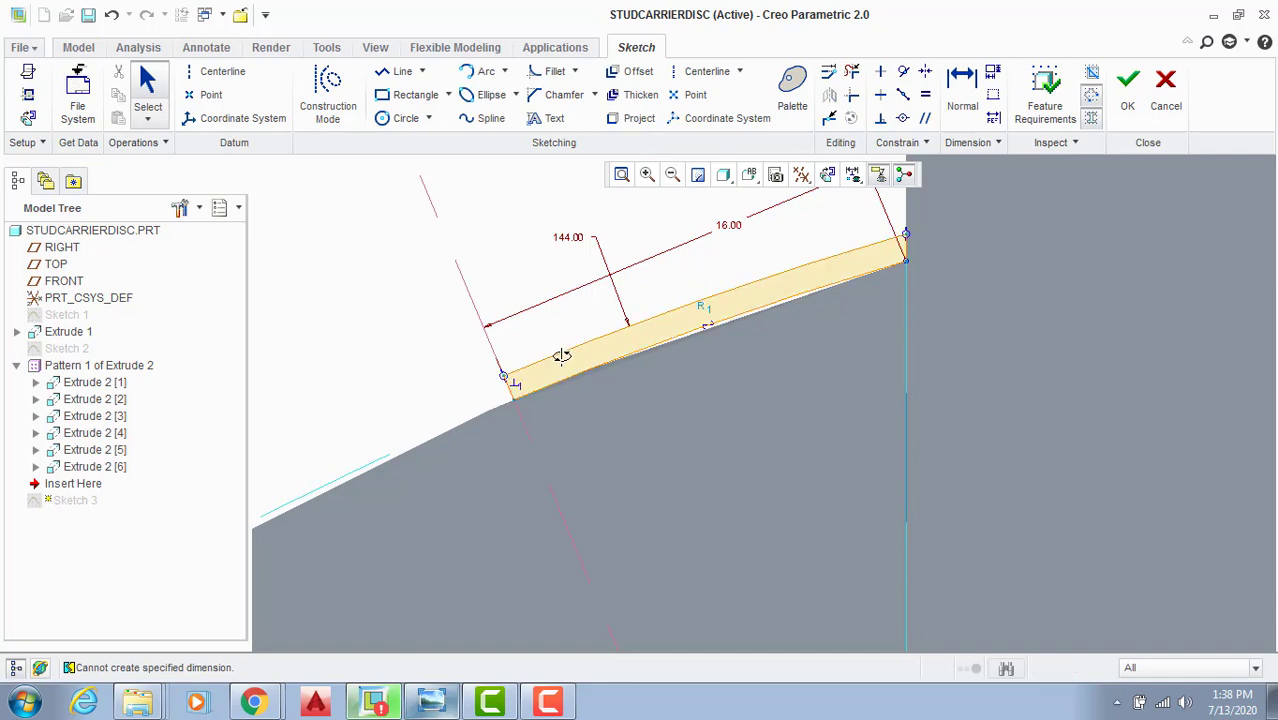
# Step: Accept the rebuilt Sketch 3 and inspect the regenerated disc from an angle
pyautogui.scroll(-1, 593, 316)
pyautogui.scroll(14, 593, 314)
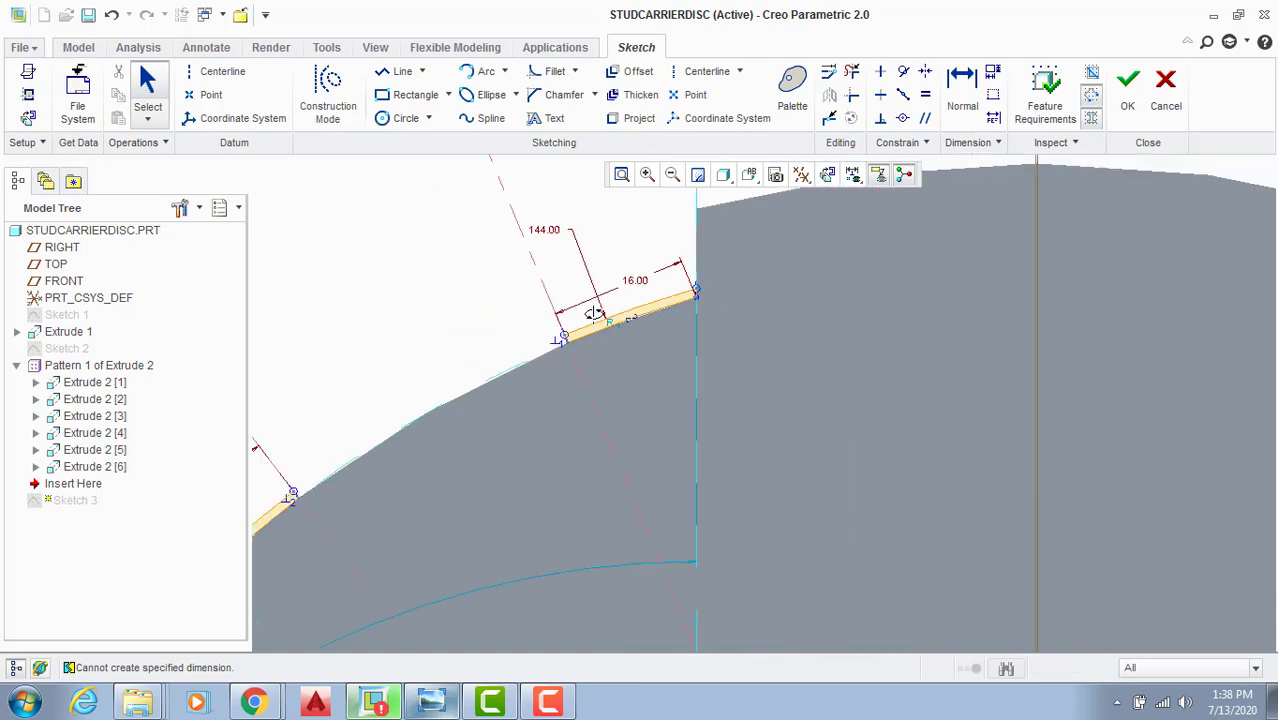
pyautogui.click(1127, 84)
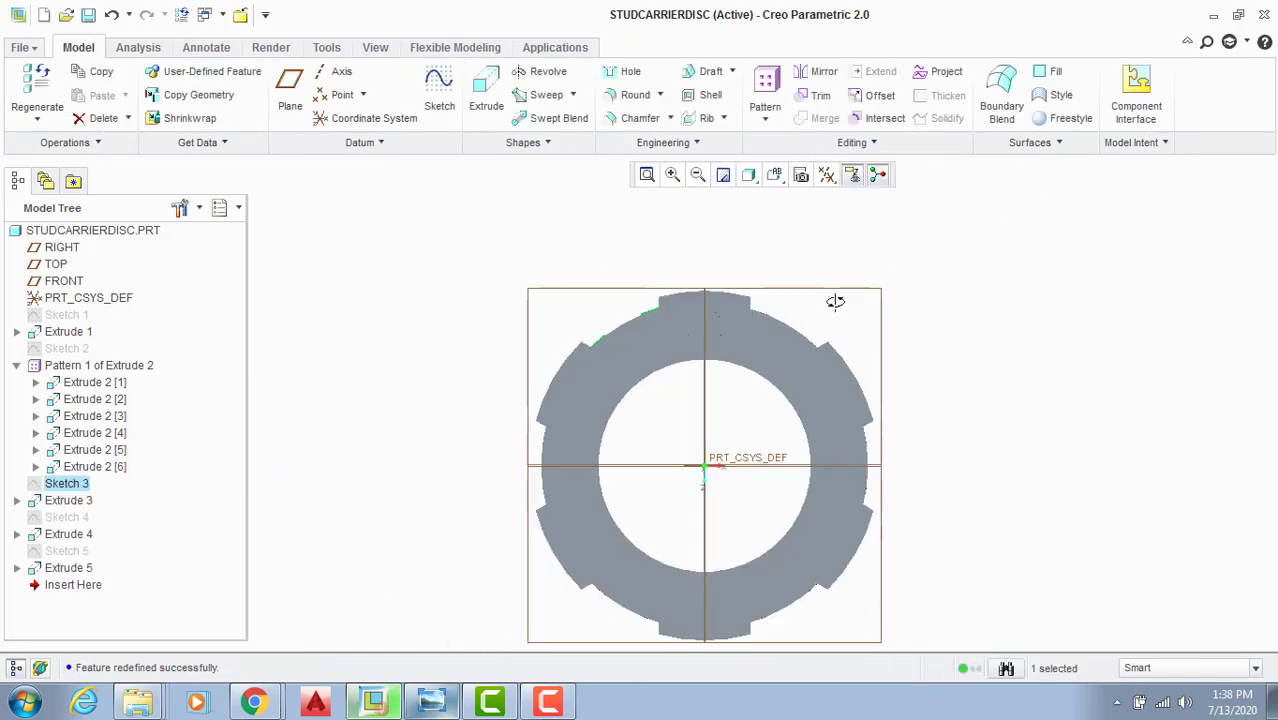
pyautogui.moveTo(833, 297)
pyautogui.mouseDown(button='middle')
pyautogui.moveTo(804, 320)
pyautogui.moveTo(790, 302)
pyautogui.mouseUp(button='middle')
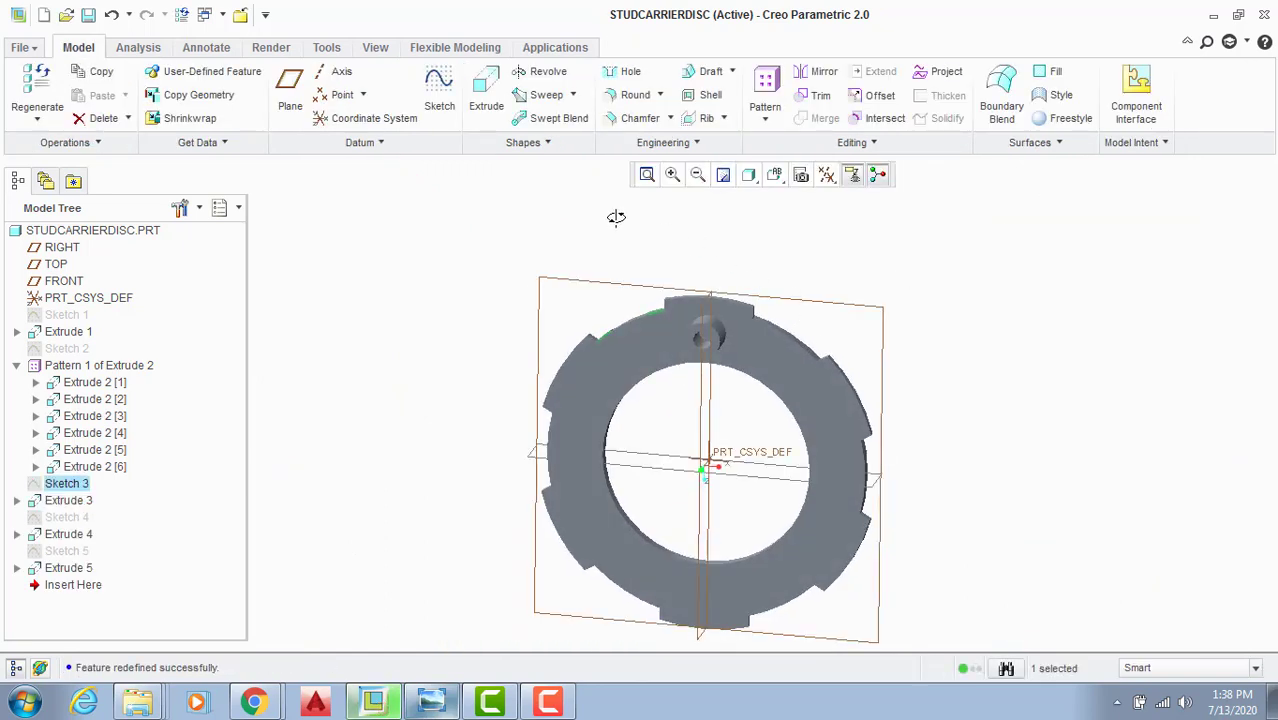
# Step: Start an axis pattern of Extrude 3 about the coordinate system axis normal to the disc
pyautogui.click(68, 500)
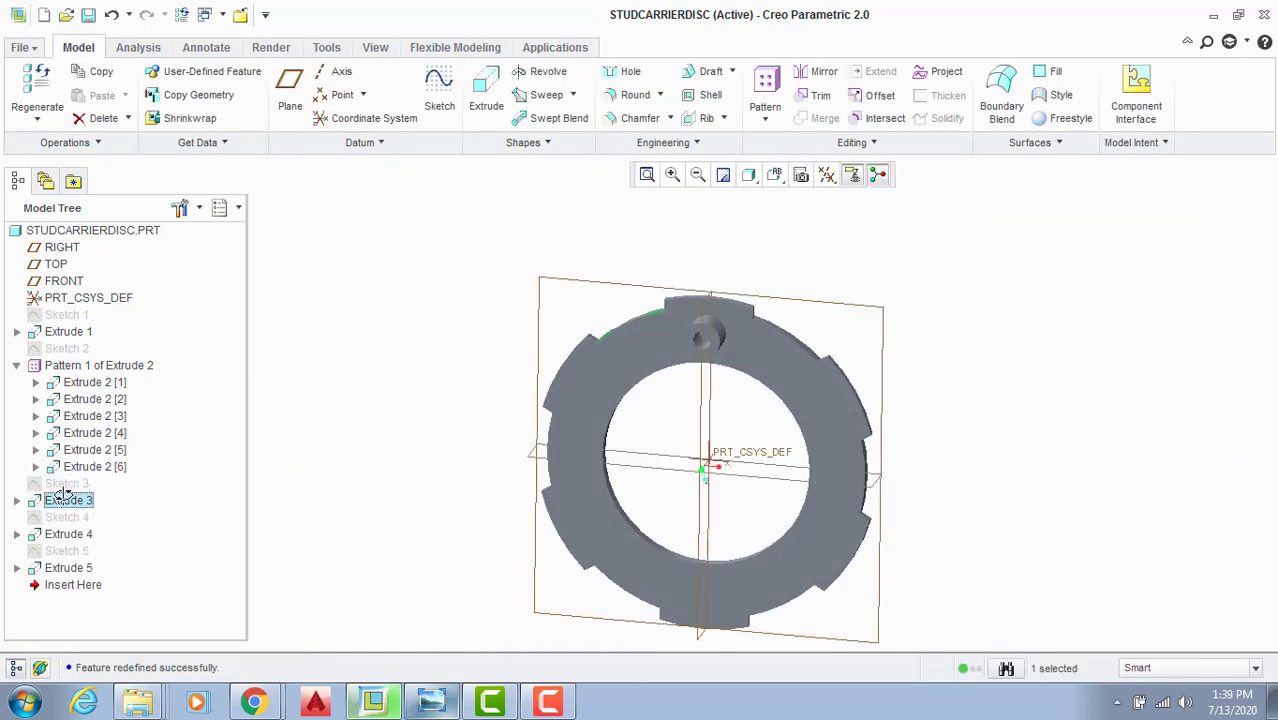
pyautogui.click(769, 85)
pyautogui.moveTo(632, 285); pyautogui.dragTo(651, 277, button='middle')
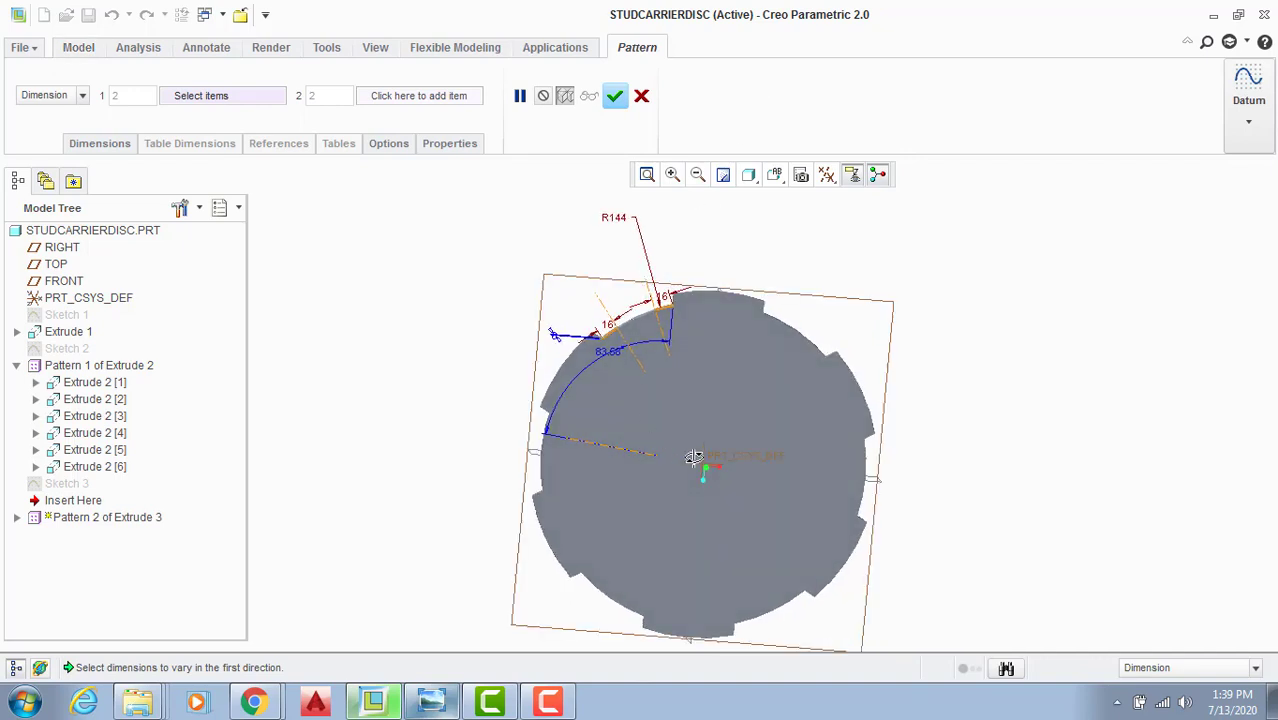
pyautogui.moveTo(694, 458); pyautogui.dragTo(742, 491, button='middle')
pyautogui.scroll(3, 673, 449)
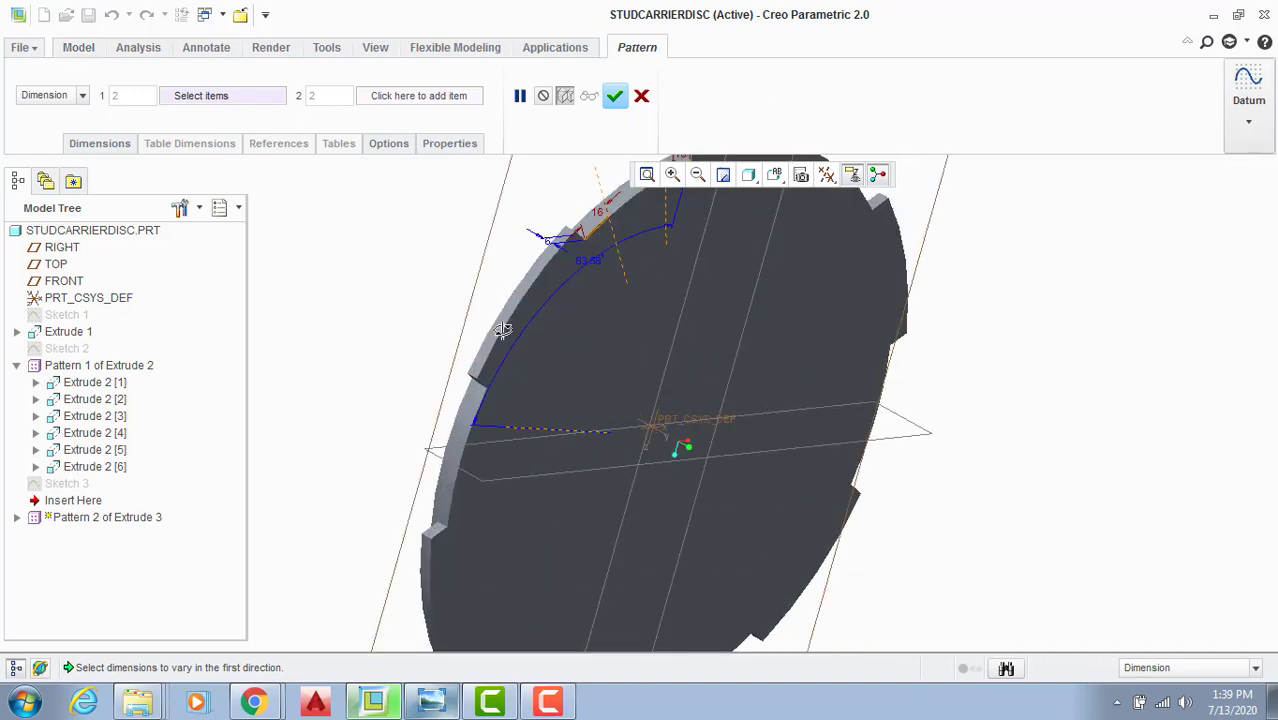
pyautogui.click(80, 95)
pyautogui.click(30, 138)
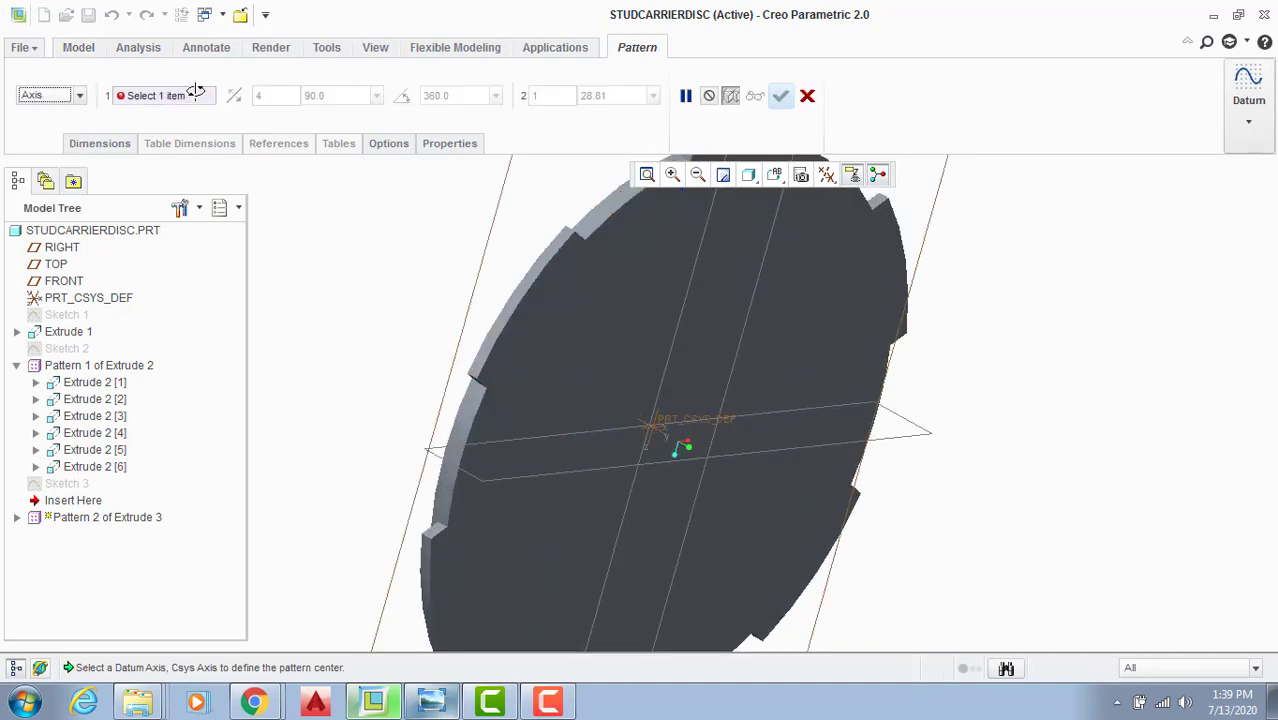
pyautogui.click(652, 427)
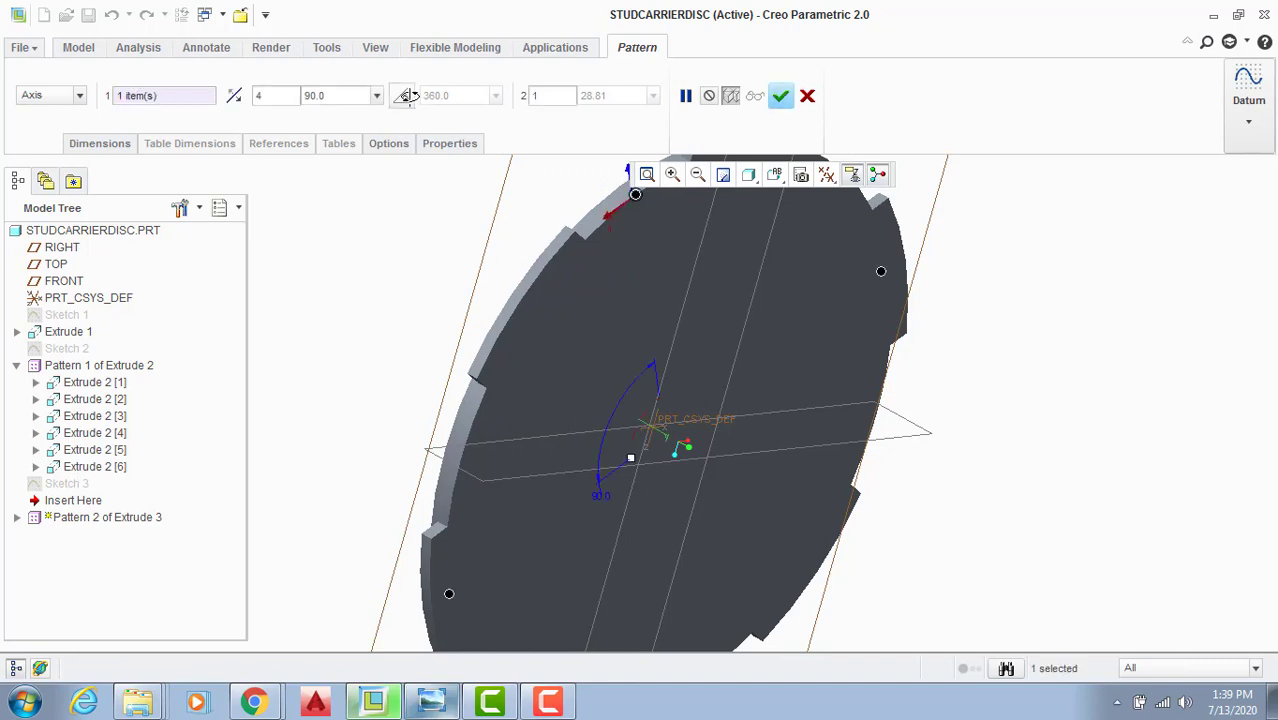
# Step: Set the Extrude 3 pattern to 6 members spread over 360 degrees and accept it
pyautogui.click(275, 95)
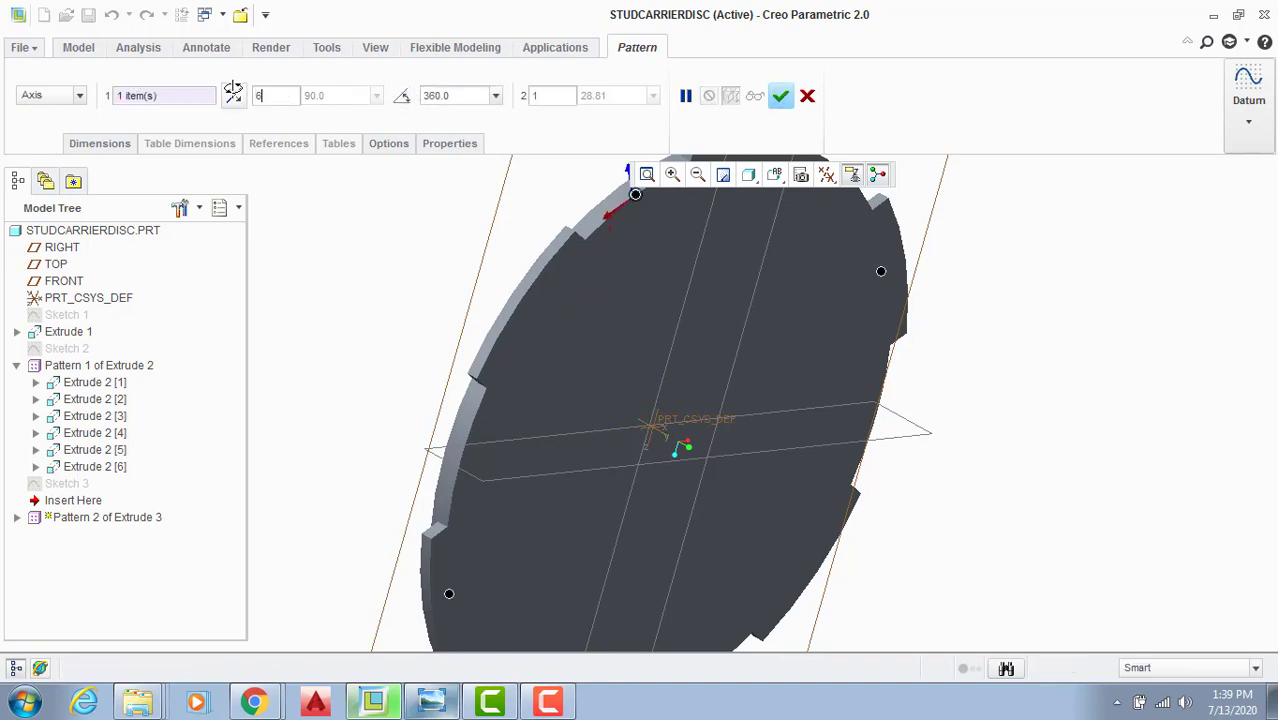
pyautogui.write('6')
pyautogui.click(780, 95)
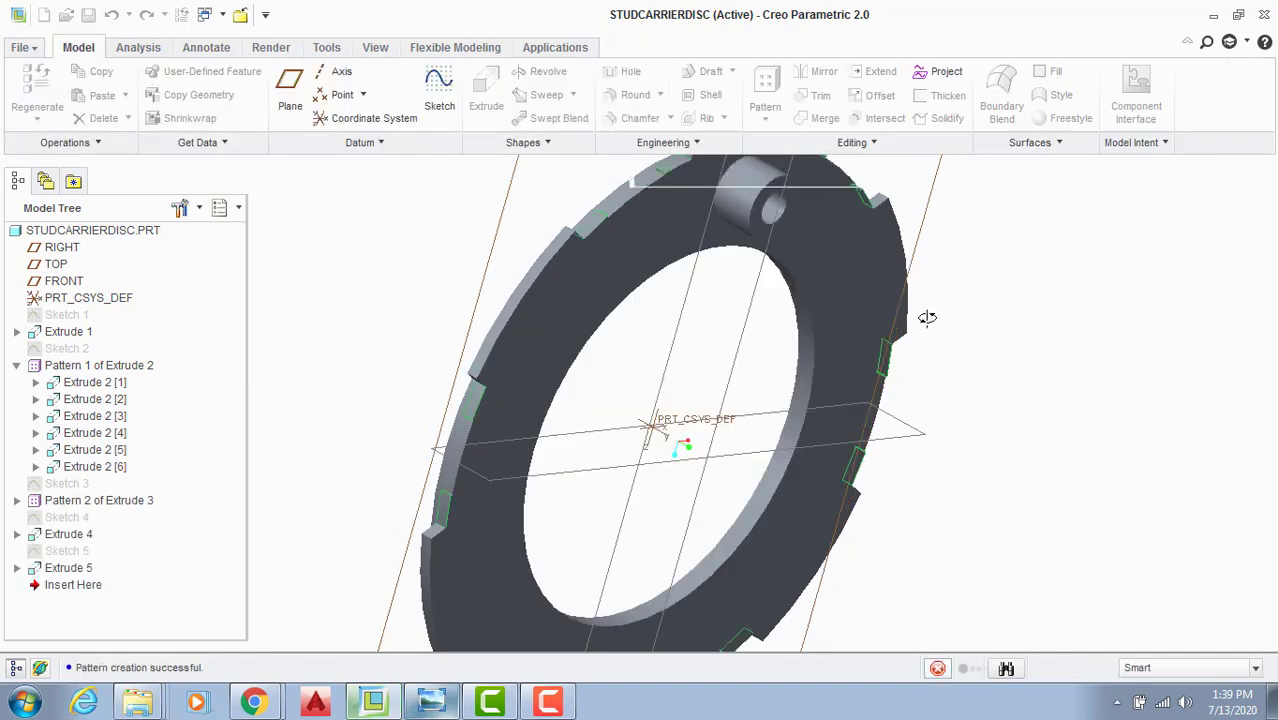
pyautogui.moveTo(927, 316); pyautogui.dragTo(272, 442, button='middle')
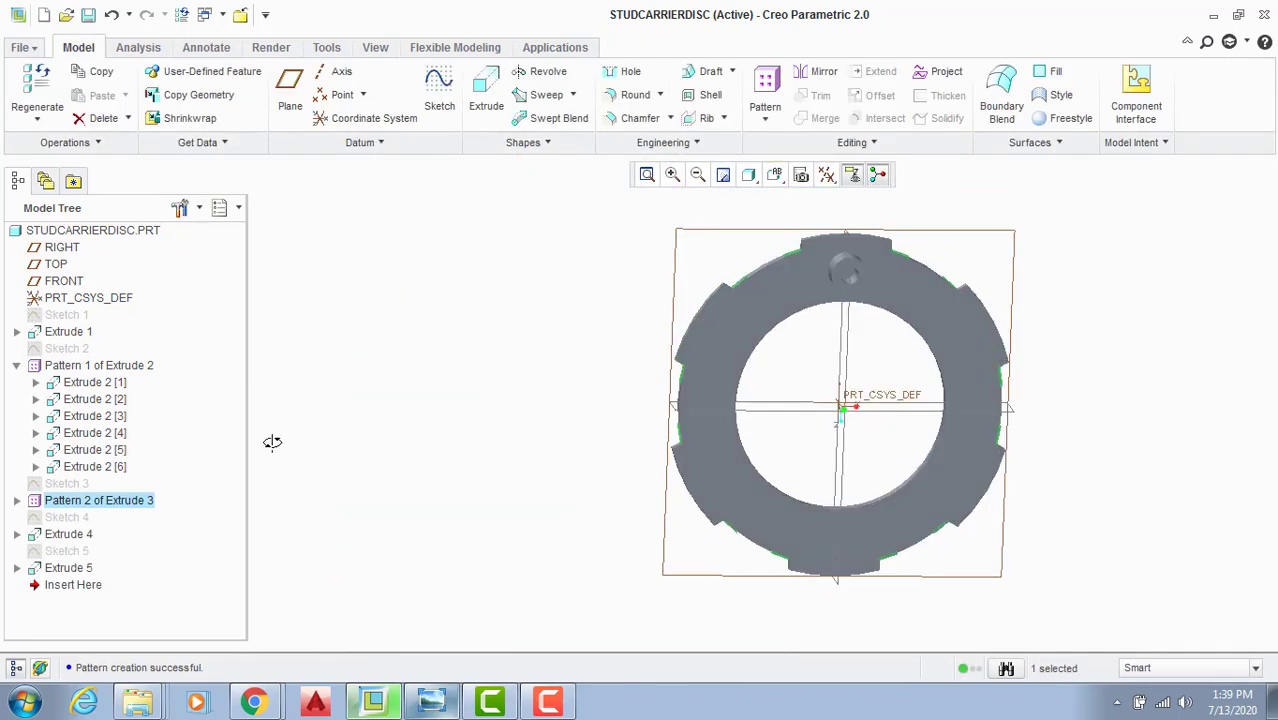
# Step: Examine the hollow boss below the disc's top tab and its bore from several angles
pyautogui.click(90, 566)
pyautogui.moveTo(410, 451); pyautogui.dragTo(465, 445, button='middle')
pyautogui.click(531, 354)
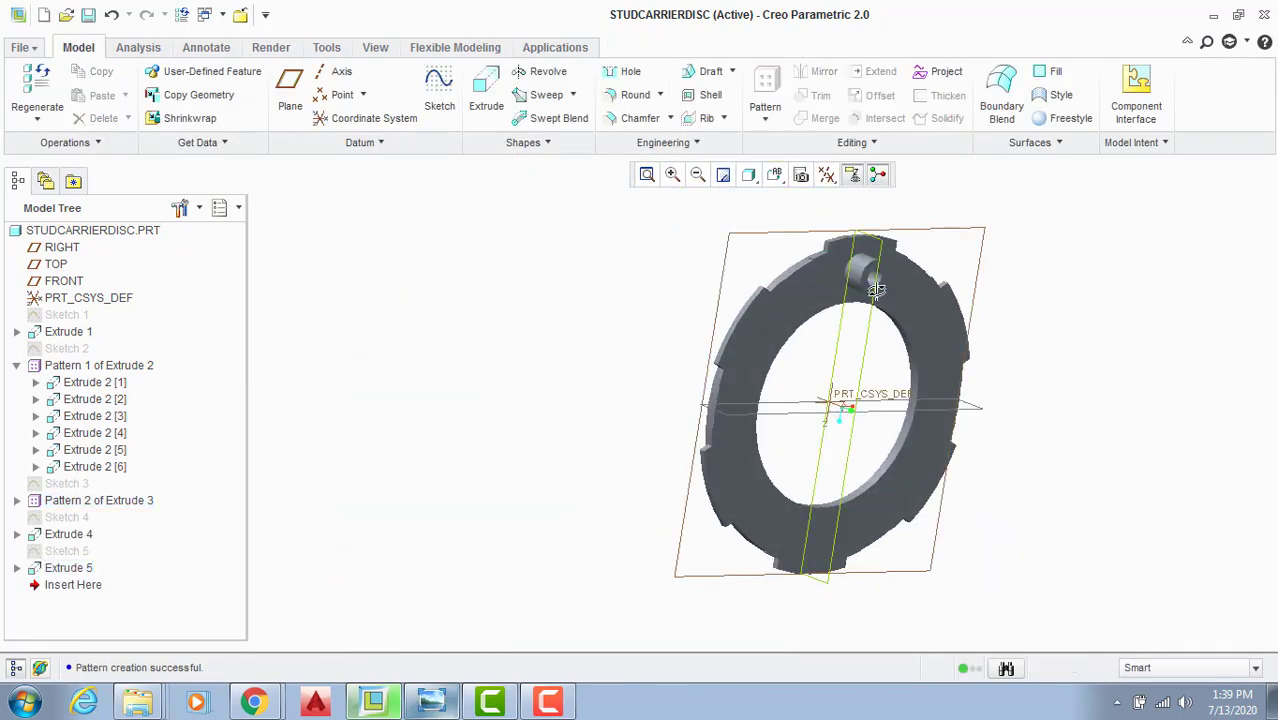
pyautogui.scroll(6, 876, 290)
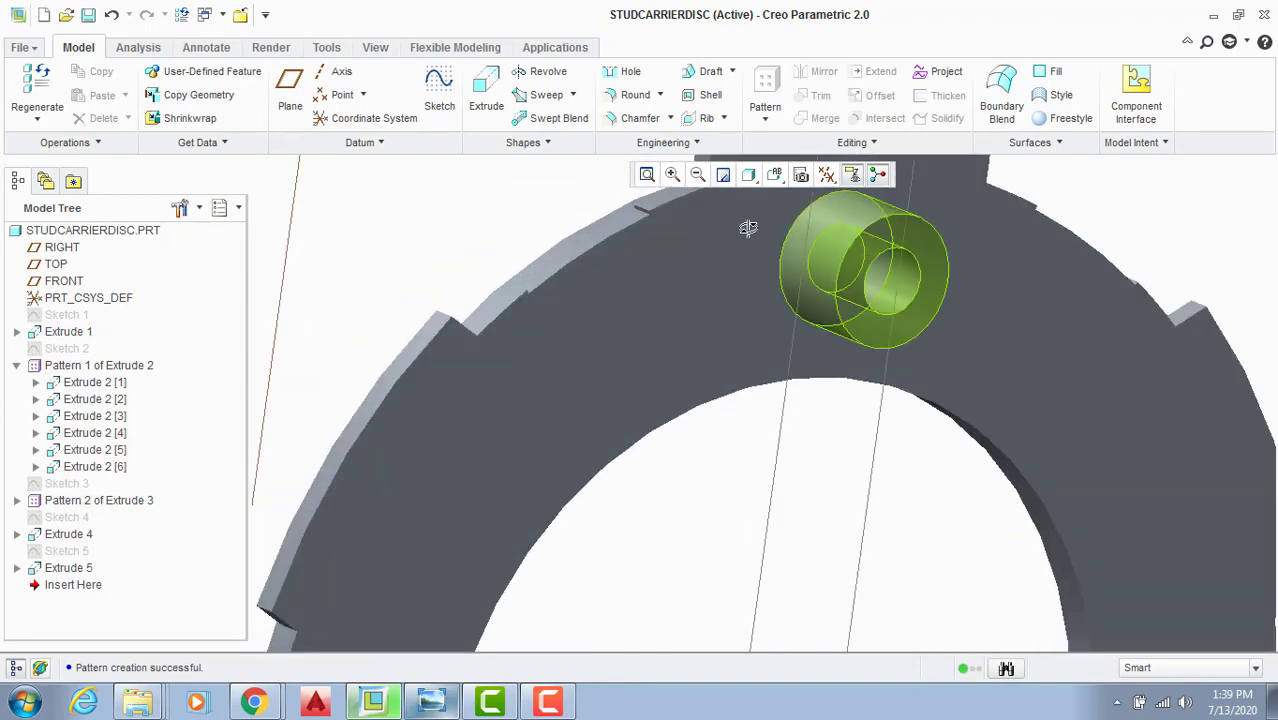
pyautogui.moveTo(836, 264); pyautogui.dragTo(813, 312, button='middle')
pyautogui.scroll(-4, 802, 300)
pyautogui.moveTo(520, 315)
pyautogui.mouseDown(button='middle')
pyautogui.moveTo(650, 321)
pyautogui.moveTo(599, 320)
pyautogui.mouseUp(button='middle')
pyautogui.click(445, 242)
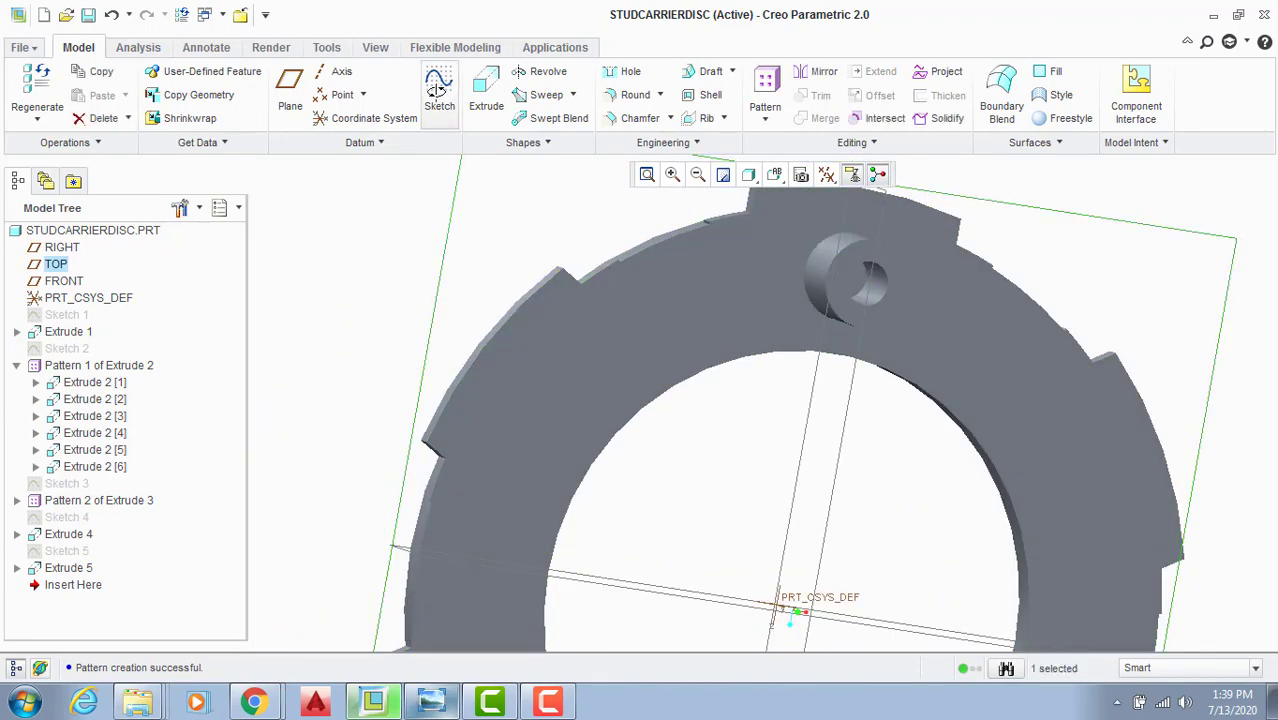
pyautogui.click(437, 90)
pyautogui.click(1160, 105)
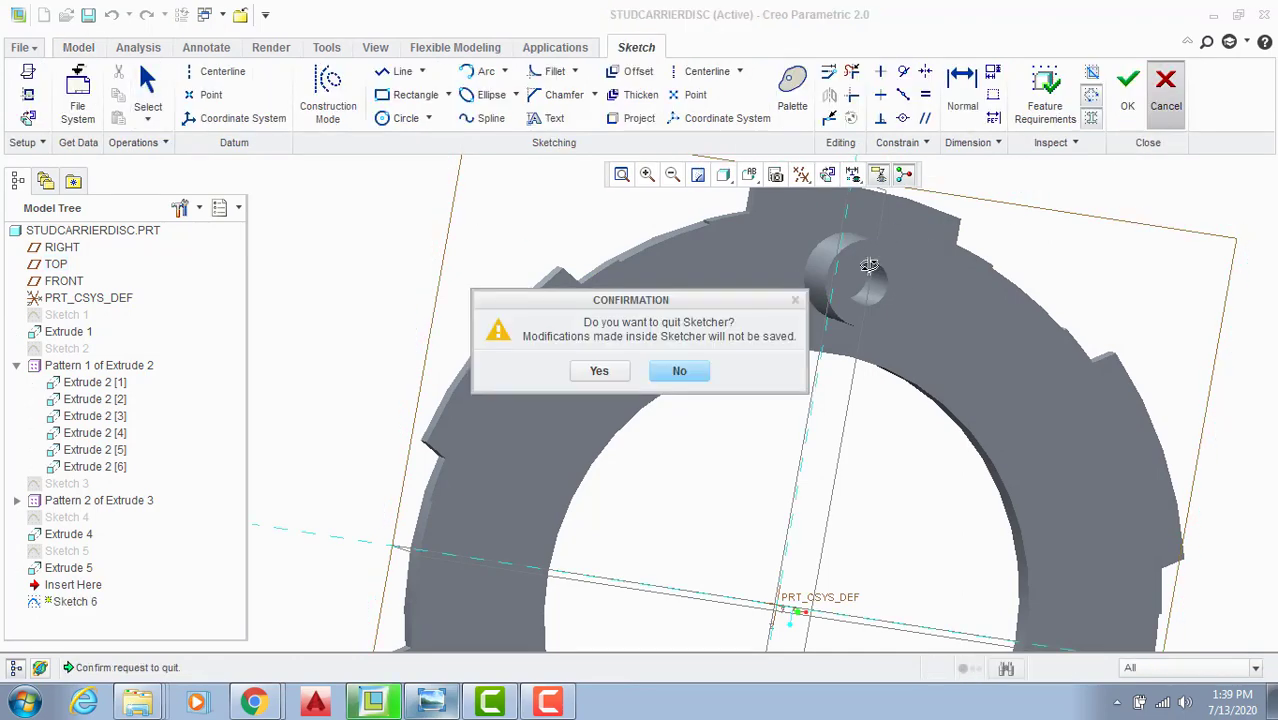
pyautogui.click(595, 371)
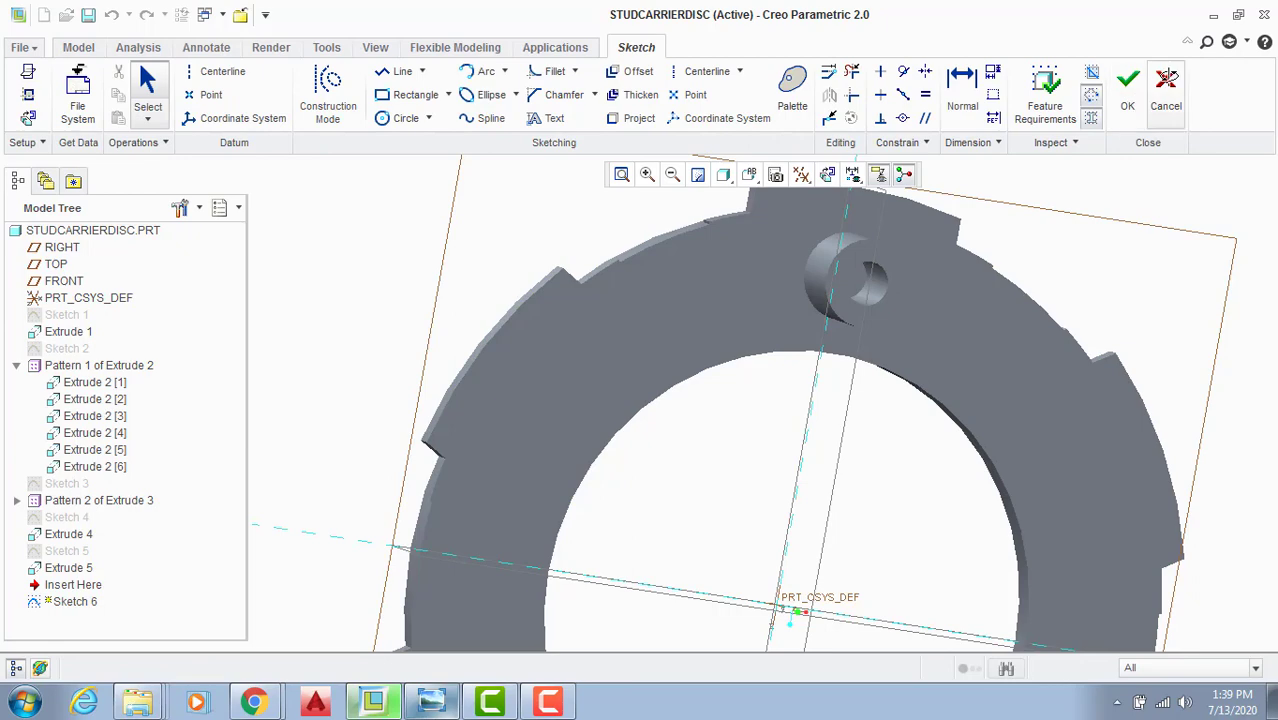
pyautogui.click(1163, 97)
pyautogui.click(599, 371)
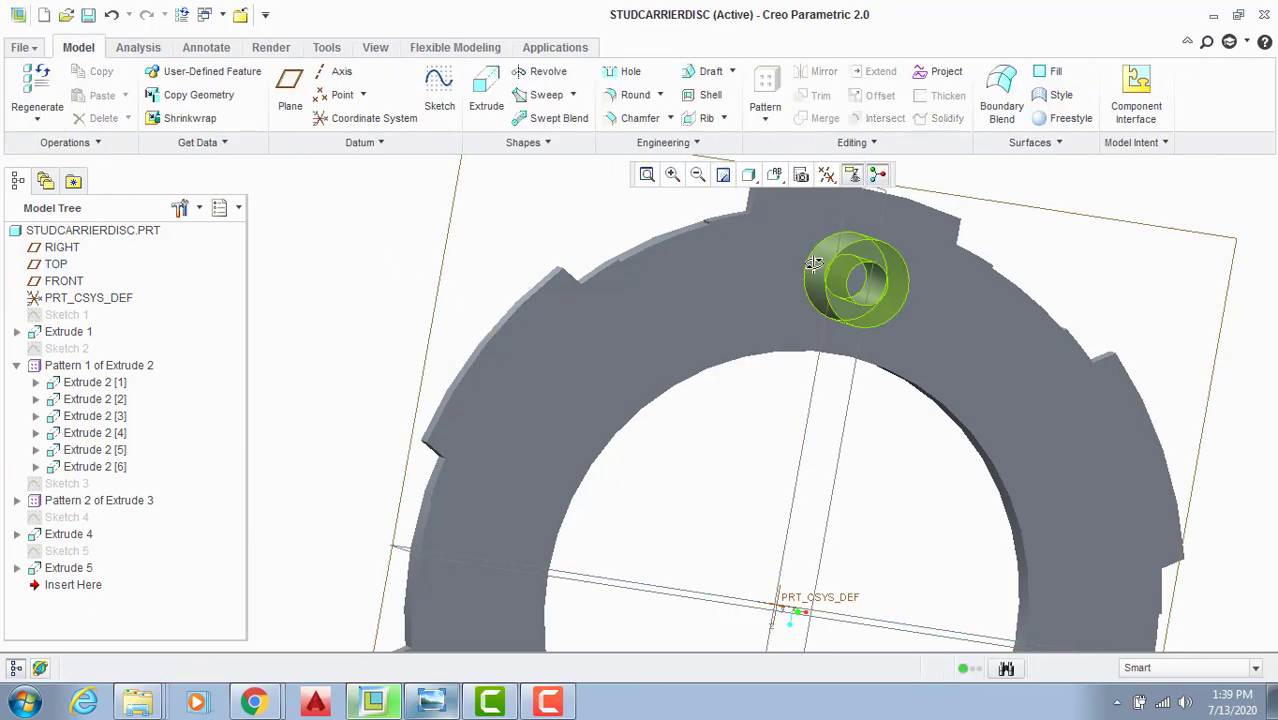
# Step: Sketch on the boss's end face by projecting the bore's circular edge, and accept the sketch
pyautogui.click(440, 80)
pyautogui.click(848, 262)
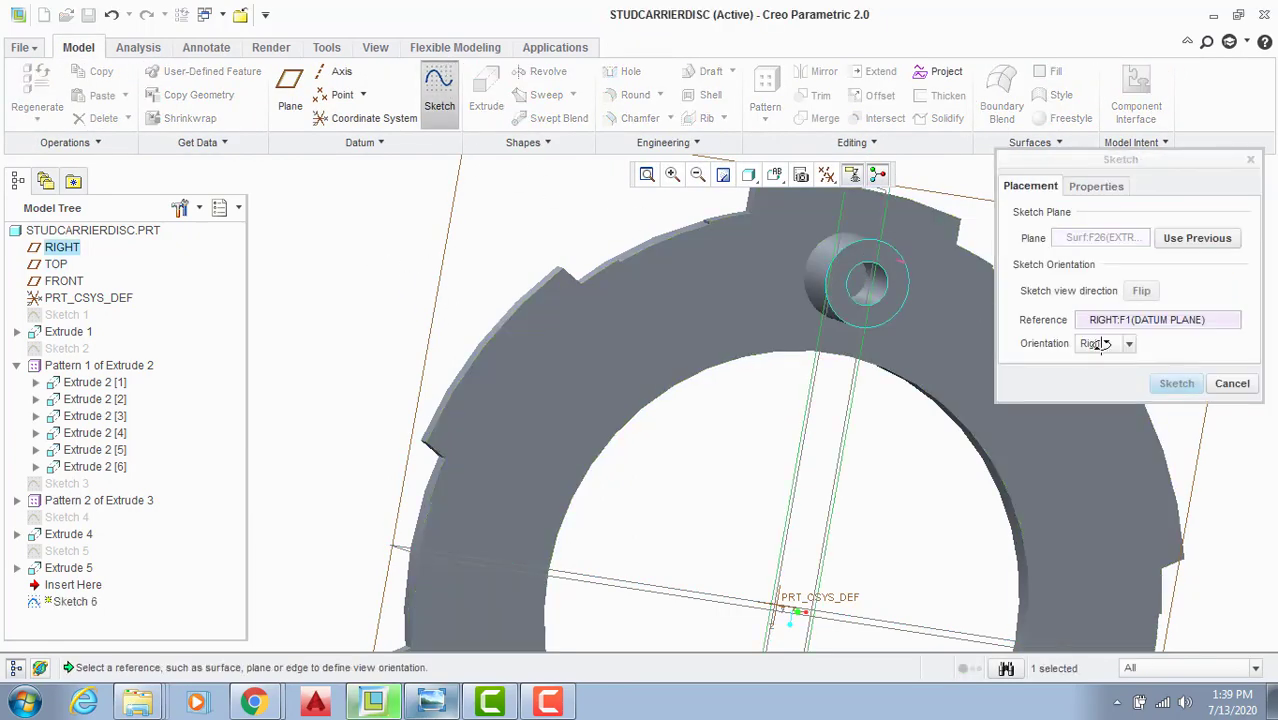
pyautogui.click(1177, 383)
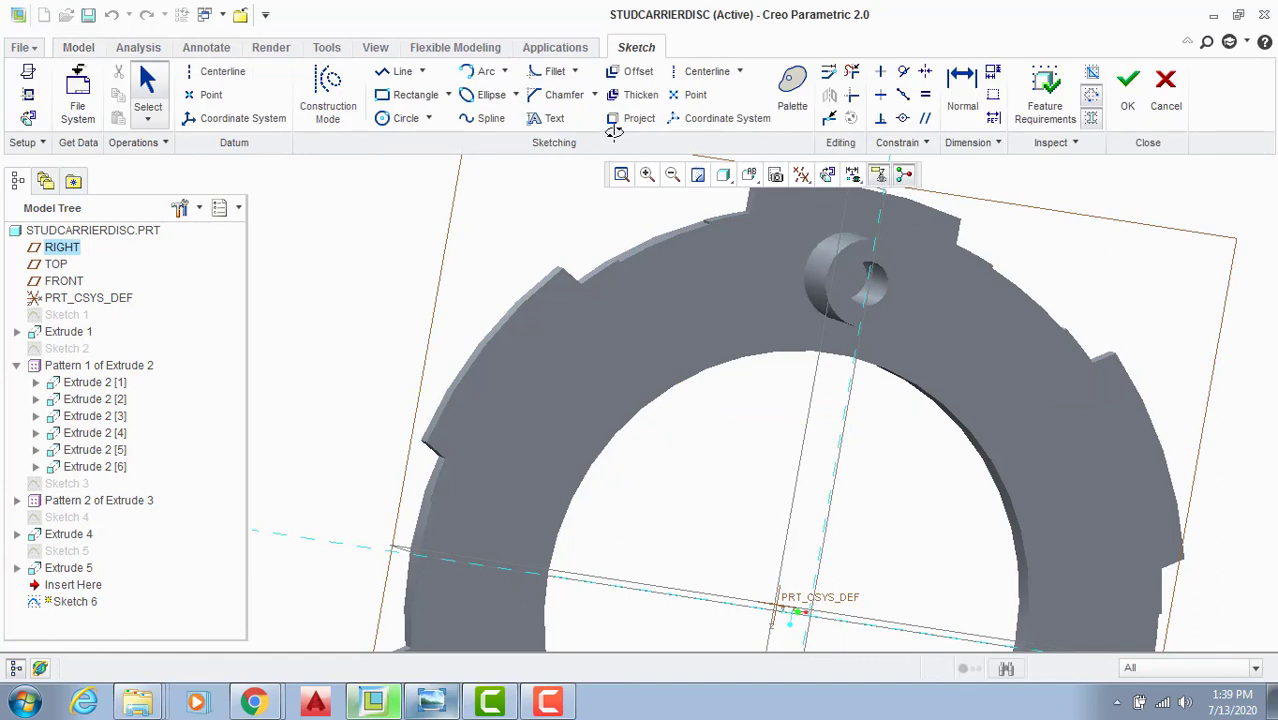
pyautogui.click(639, 118)
pyautogui.click(852, 287)
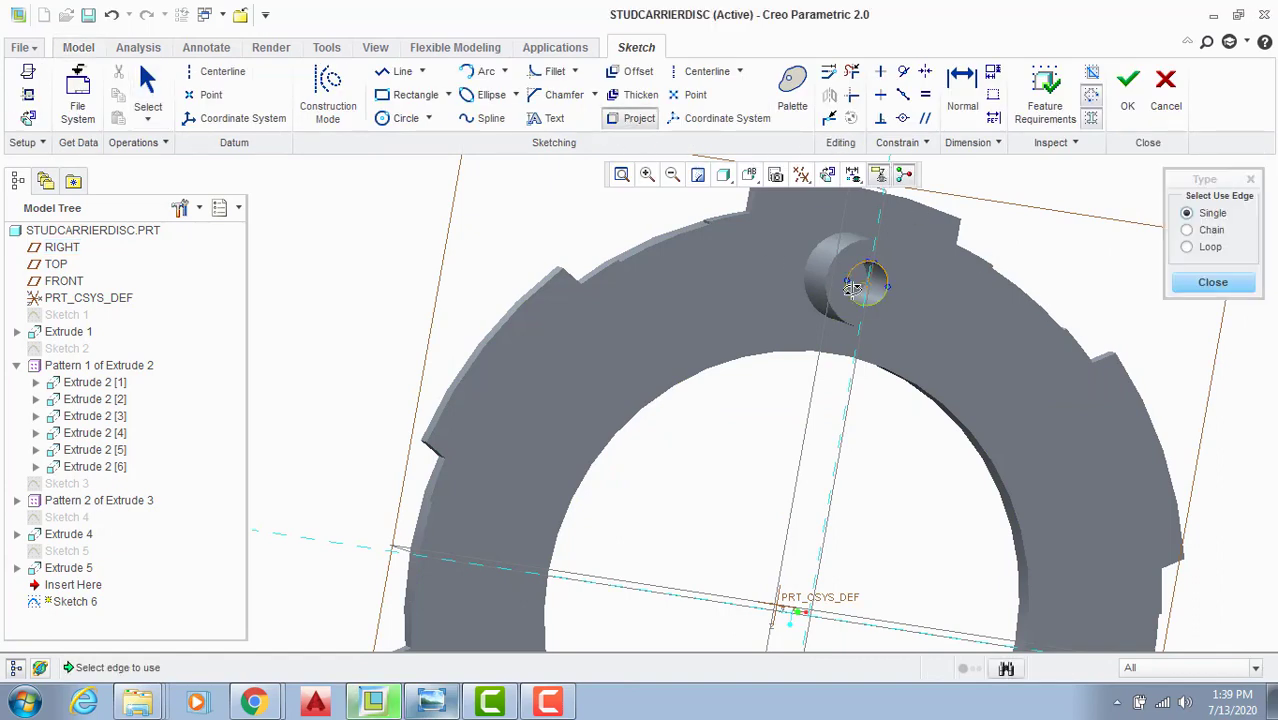
pyautogui.click(1209, 285)
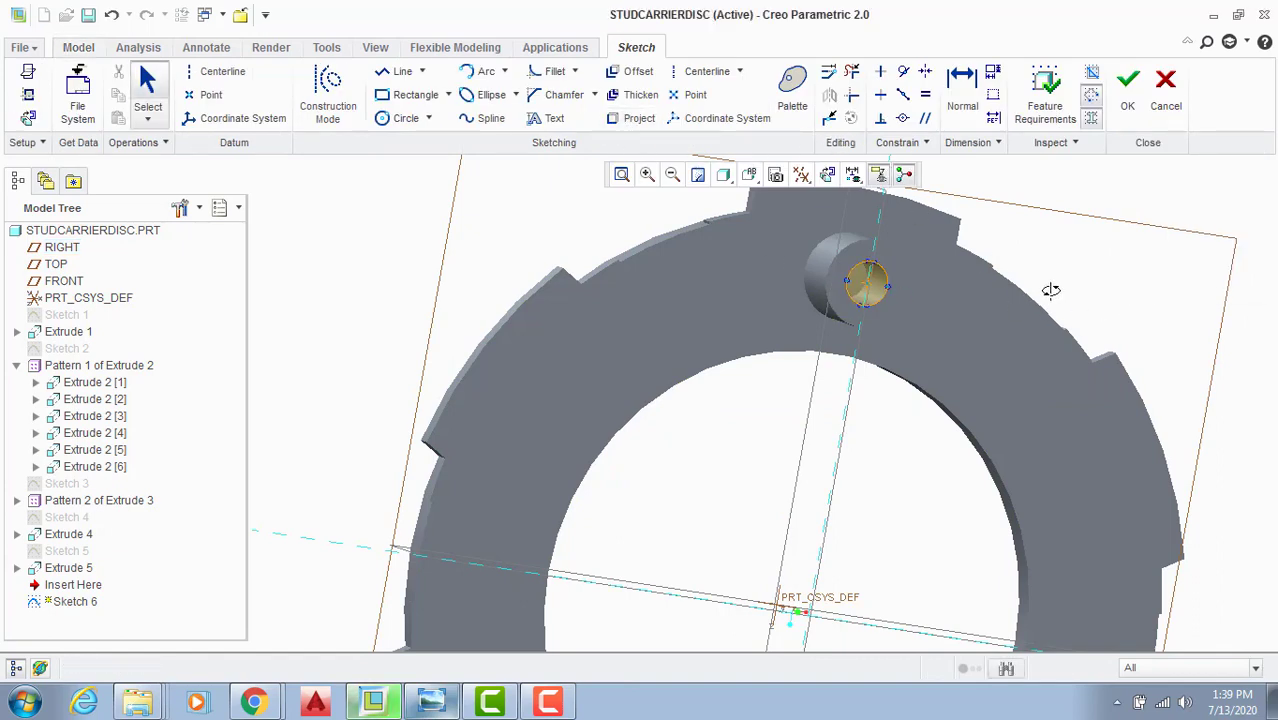
pyautogui.click(1128, 85)
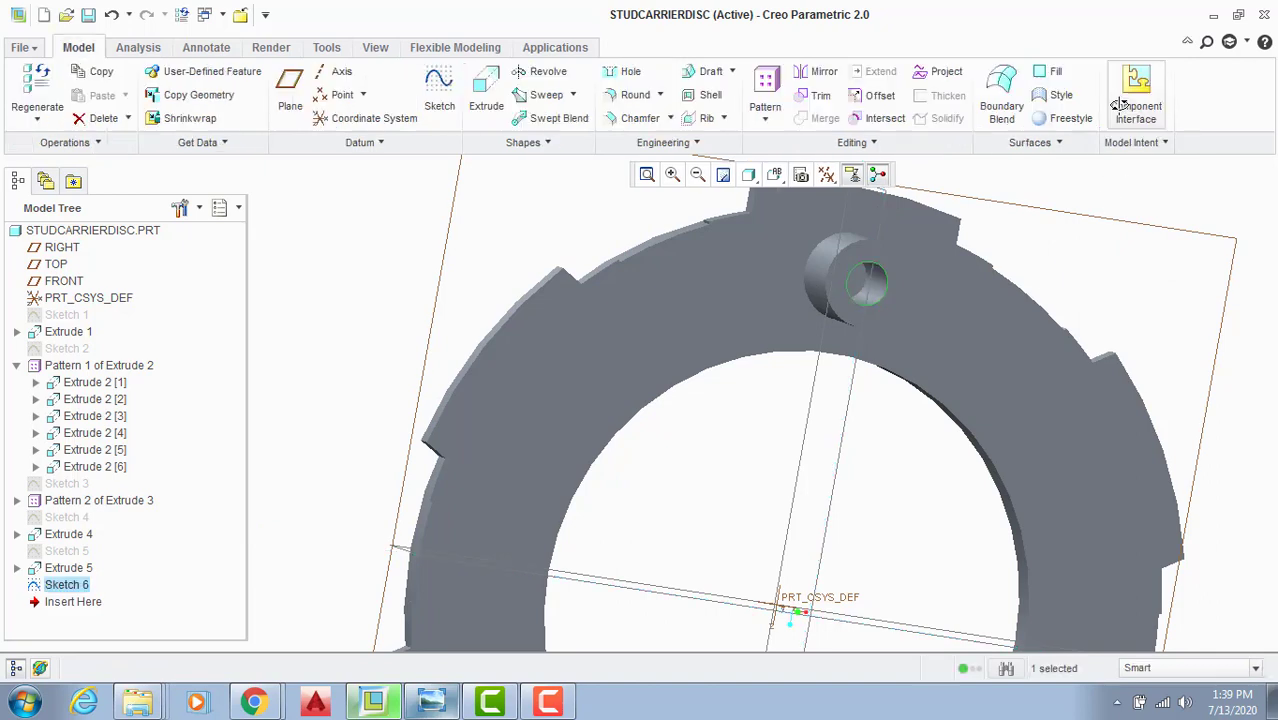
# Step: Extrude the projected circle as a 106.70 deep cut with its direction flipped to run through the boss and disc
pyautogui.click(486, 95)
pyautogui.click(196, 95)
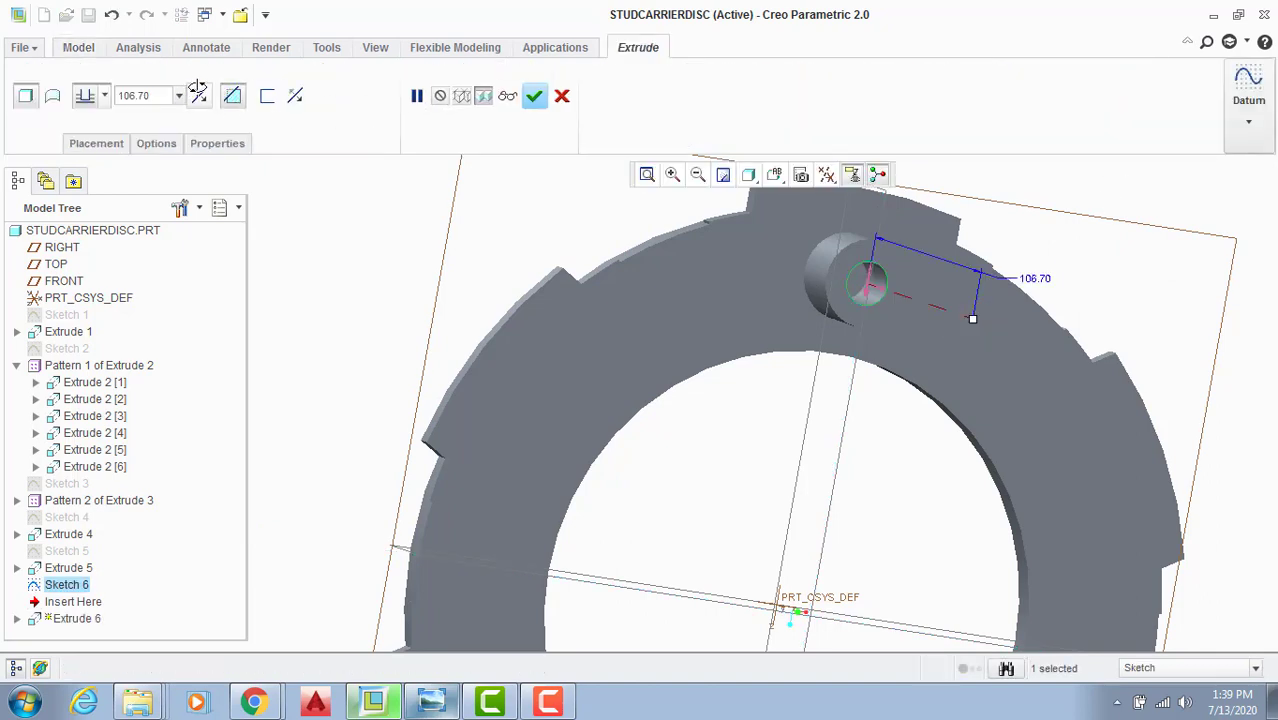
pyautogui.moveTo(434, 256); pyautogui.dragTo(600, 285, button='middle')
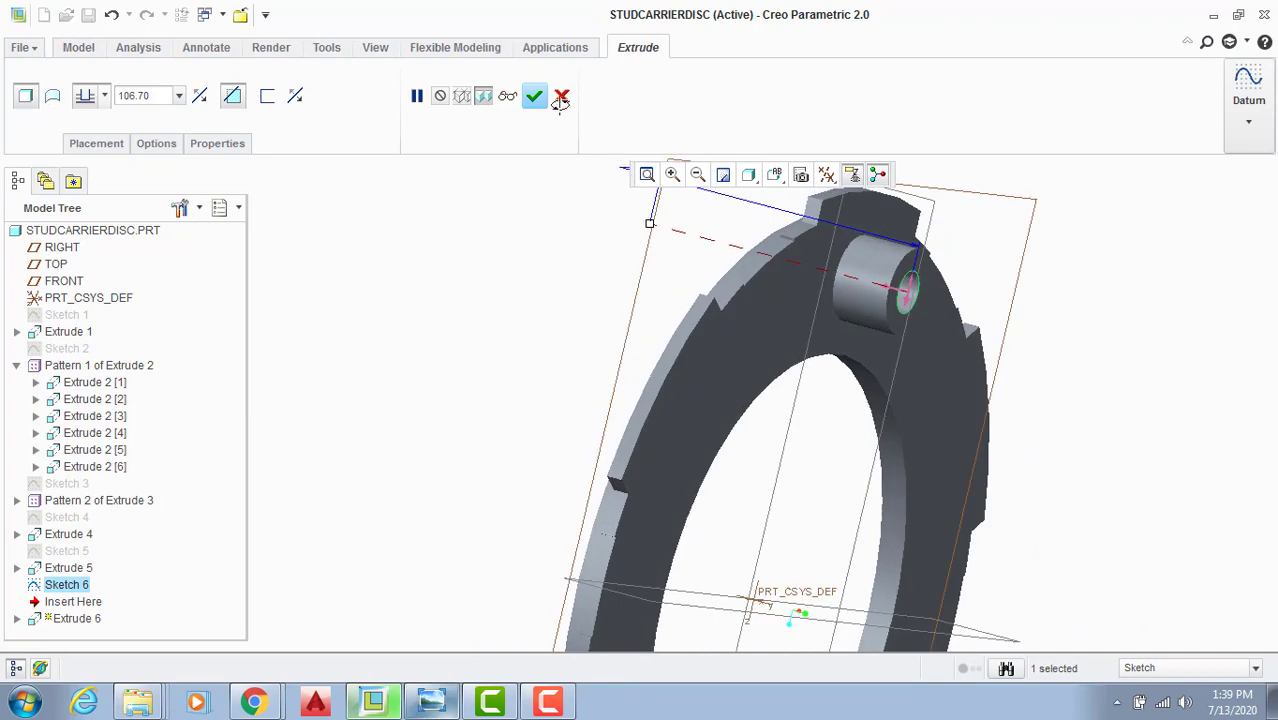
pyautogui.click(534, 95)
pyautogui.moveTo(494, 321); pyautogui.dragTo(127, 499, button='middle')
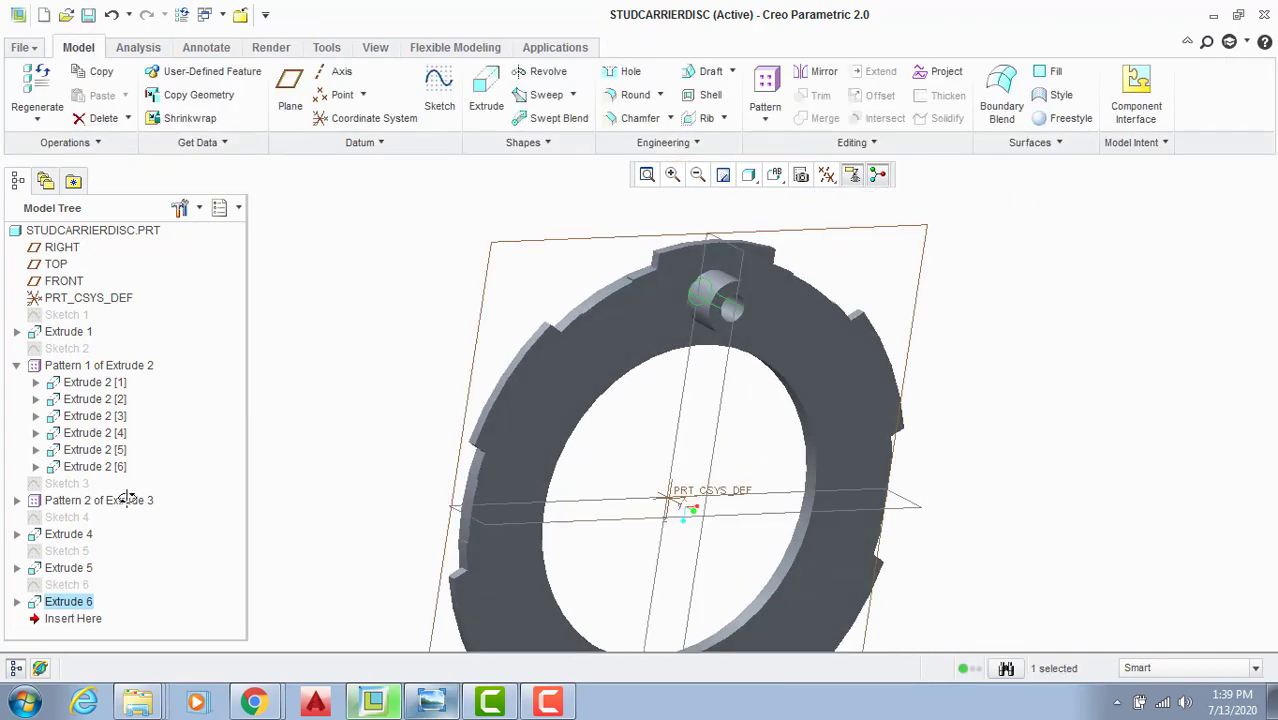
pyautogui.keyDown('ctrl'); pyautogui.click(70, 568); pyautogui.keyUp('ctrl')
pyautogui.moveTo(257, 514); pyautogui.dragTo(397, 418, button='middle')
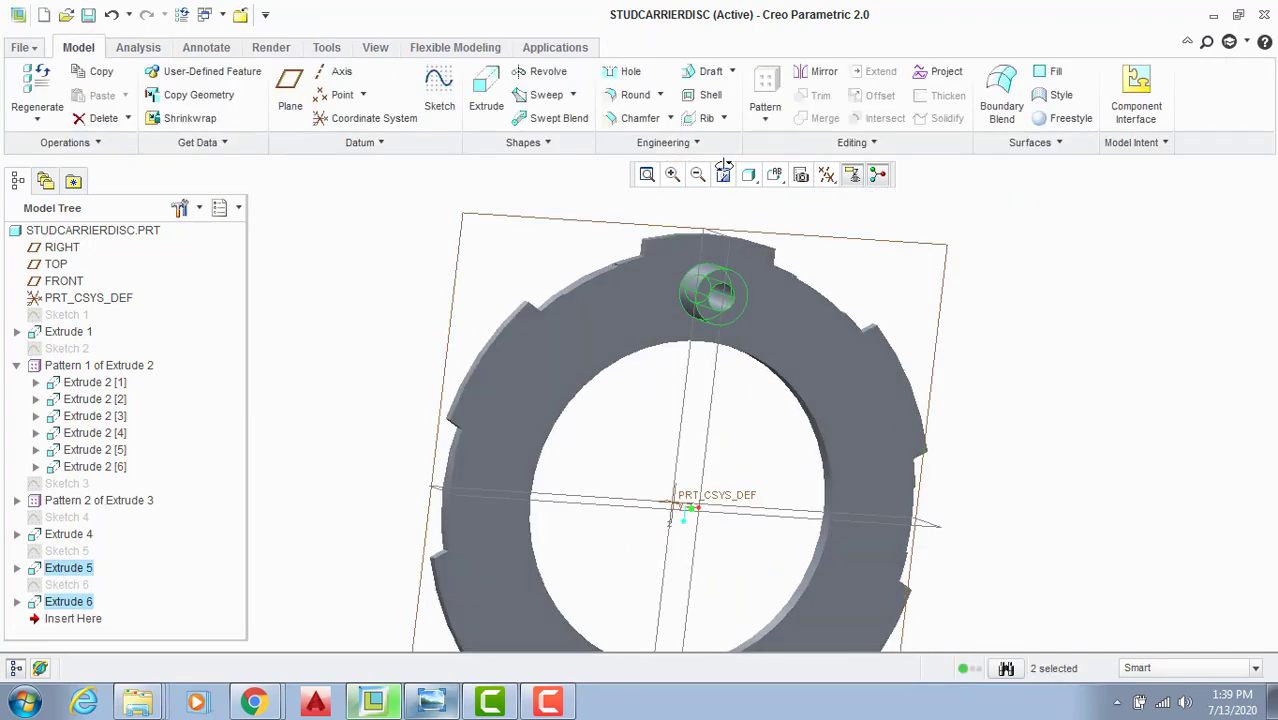
pyautogui.click(342, 454)
# Step: Start an axis pattern of the boss, Extrude 5, about the coordinate system axis normal to the disc
pyautogui.click(70, 568)
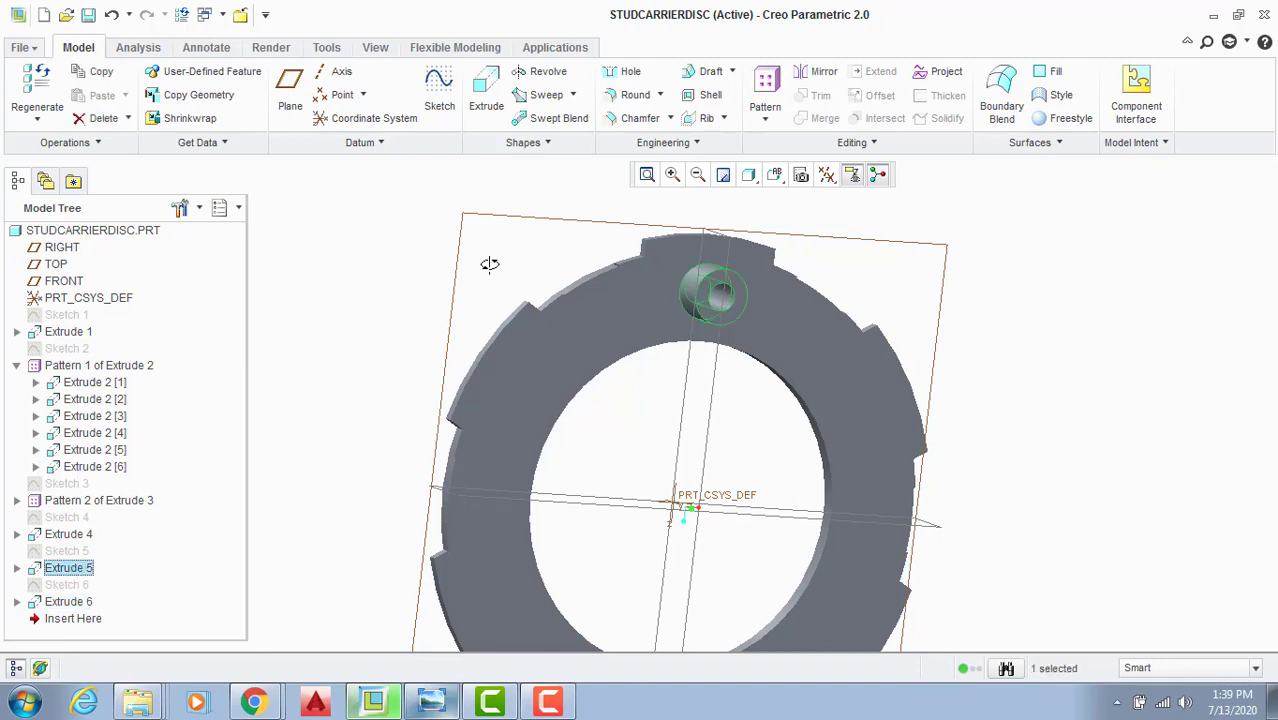
pyautogui.click(760, 85)
pyautogui.click(82, 95)
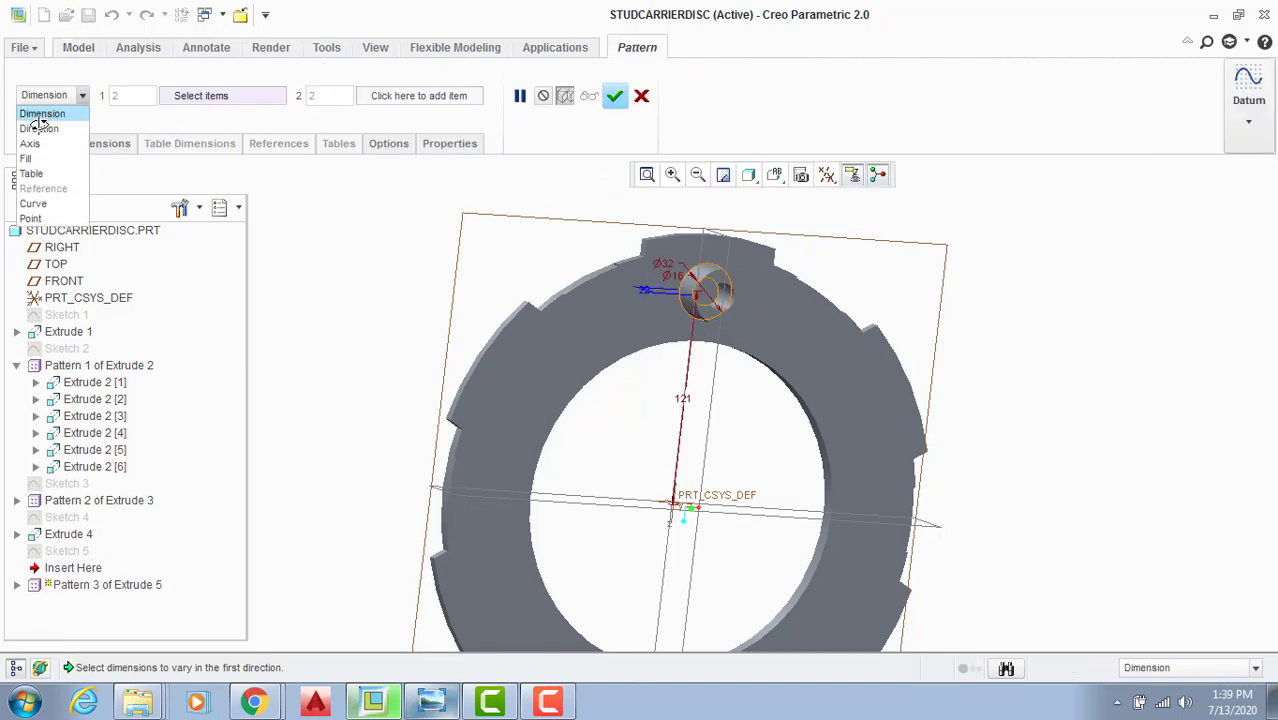
pyautogui.click(31, 145)
pyautogui.click(160, 96)
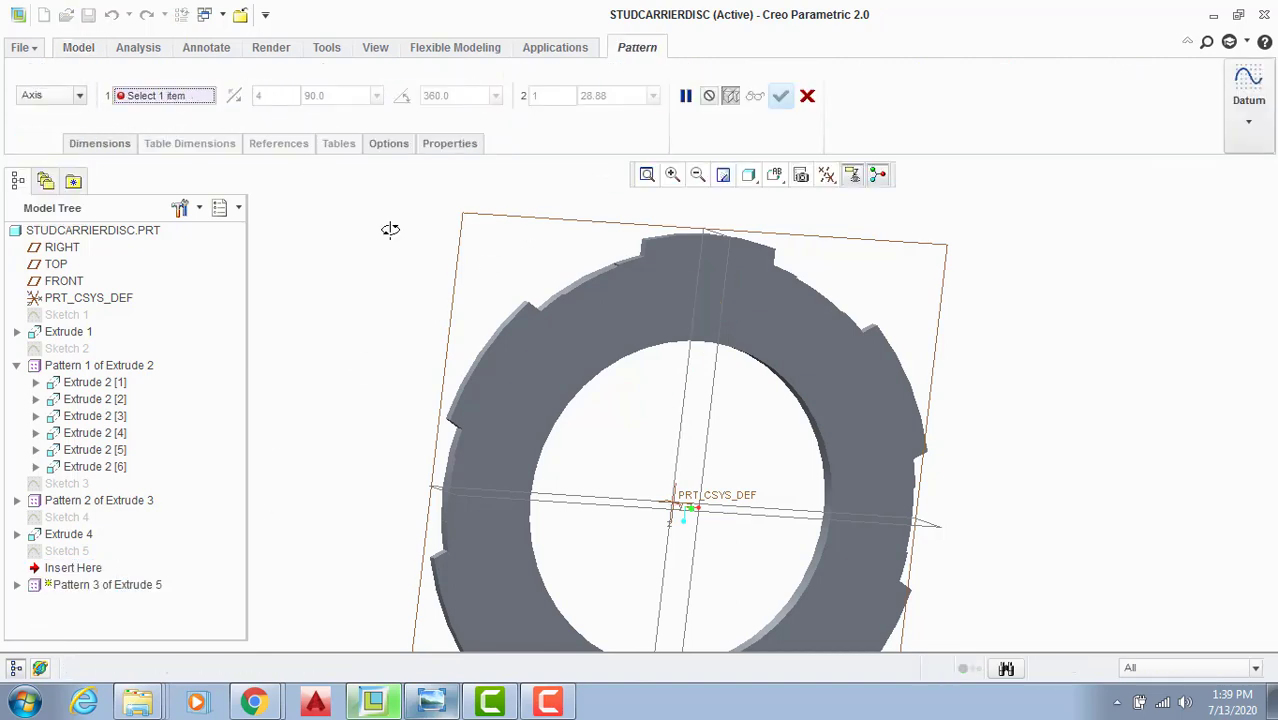
pyautogui.moveTo(663, 516); pyautogui.dragTo(692, 524, button='middle')
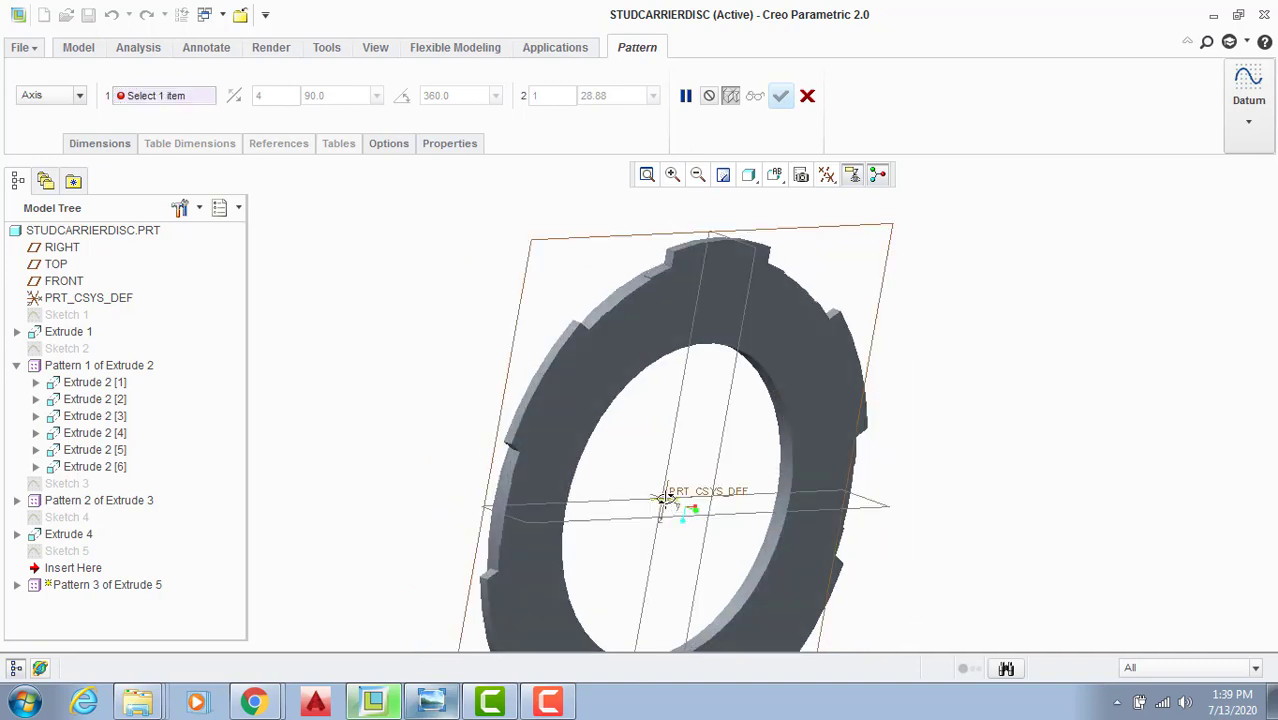
pyautogui.scroll(5, 651, 450)
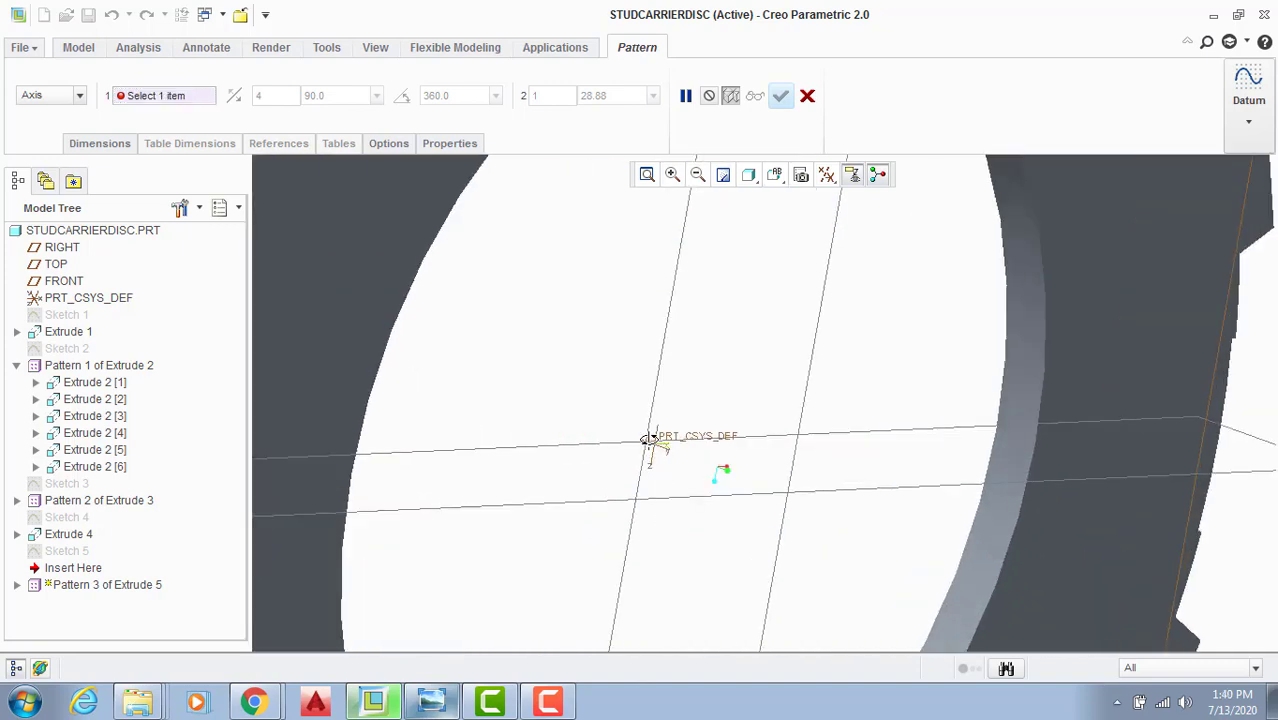
pyautogui.click(645, 438)
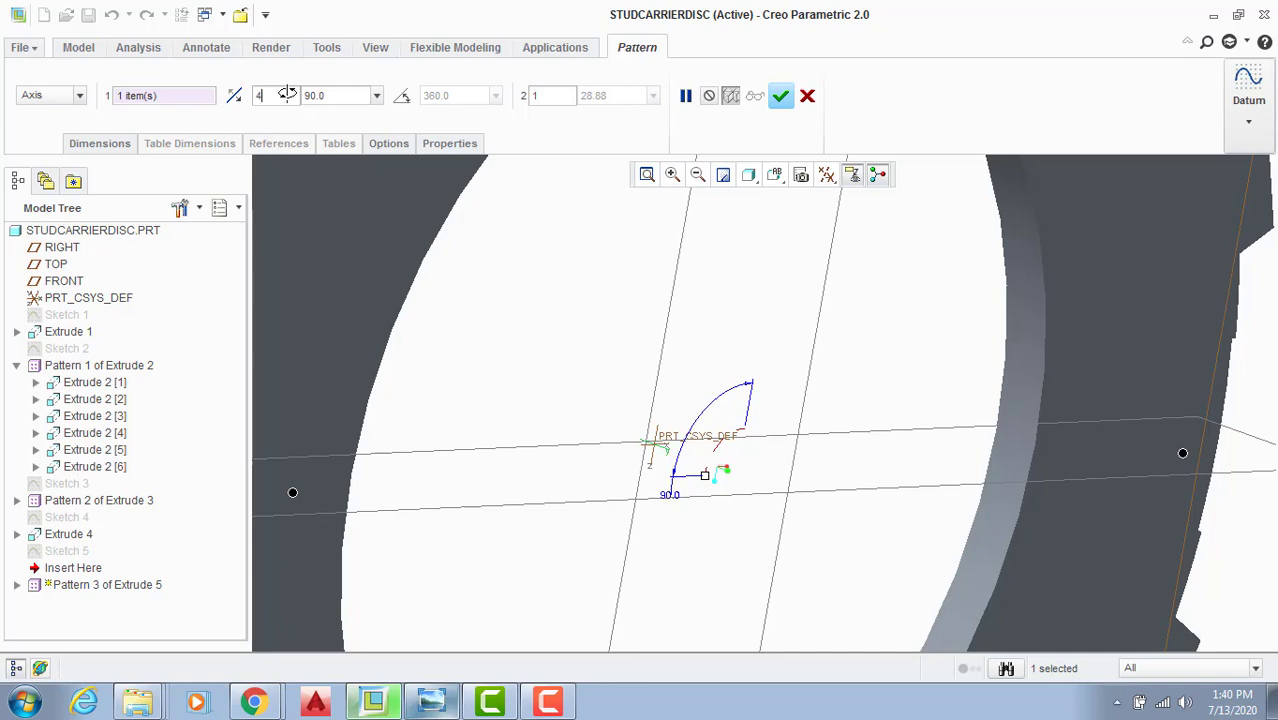
# Step: Set the boss pattern to 3 members spread over 360 degrees and accept it
pyautogui.moveTo(287, 93); pyautogui.dragTo(239, 90)
pyautogui.write('3')
pyautogui.click(401, 95)
pyautogui.click(647, 174)
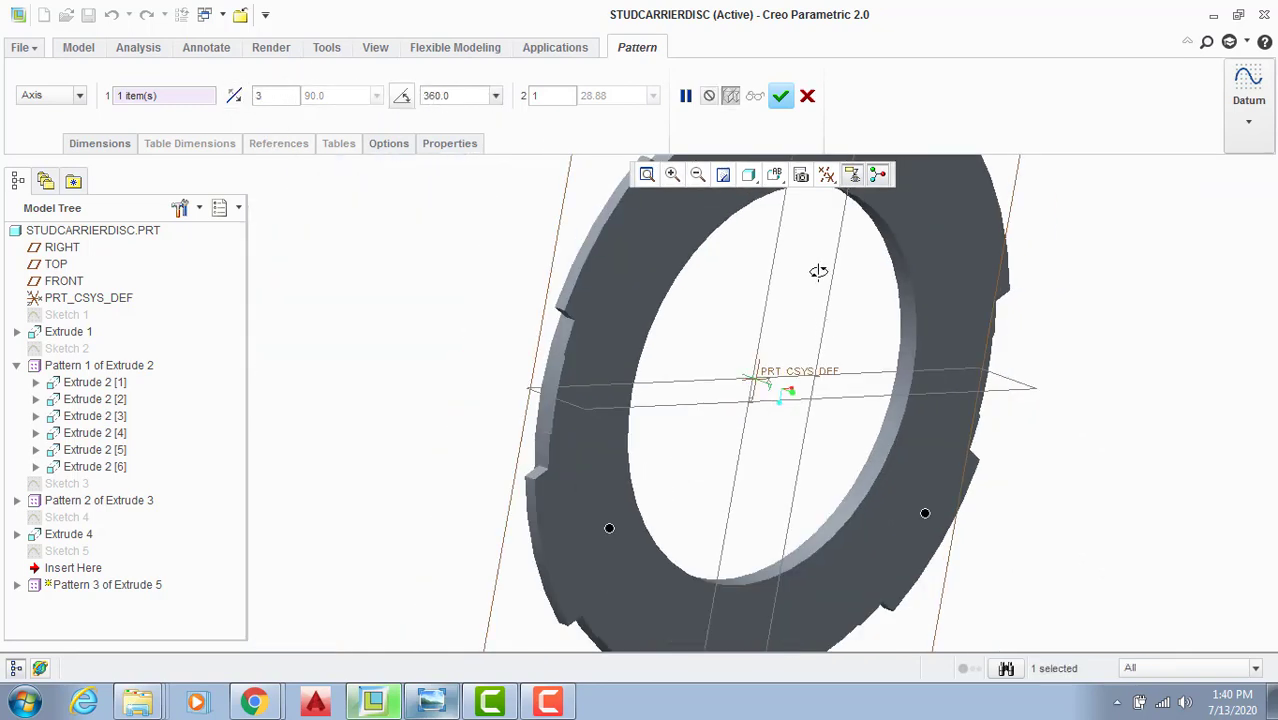
pyautogui.click(780, 95)
pyautogui.moveTo(605, 442); pyautogui.dragTo(398, 405, button='middle')
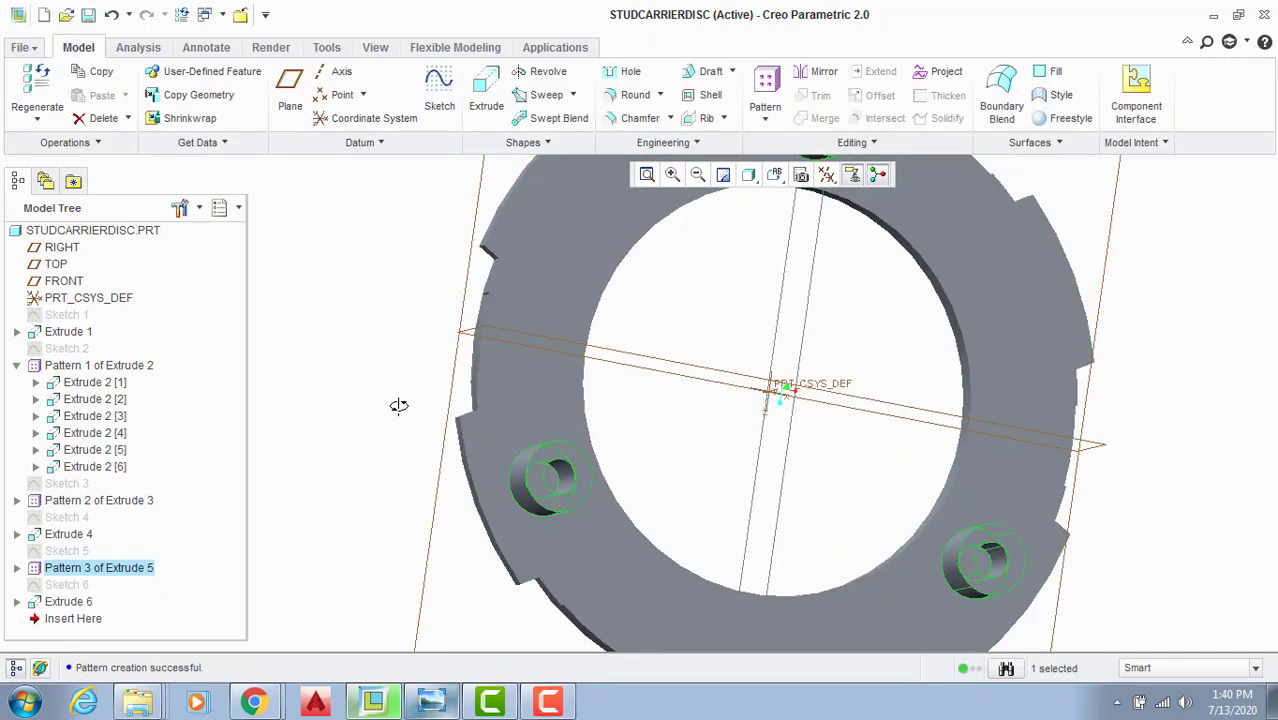
# Step: Start an axis pattern of the through-bore cut, Extrude 6, about the coordinate system axis normal to the disc
pyautogui.click(92, 601)
pyautogui.moveTo(288, 539); pyautogui.dragTo(528, 363, button='middle')
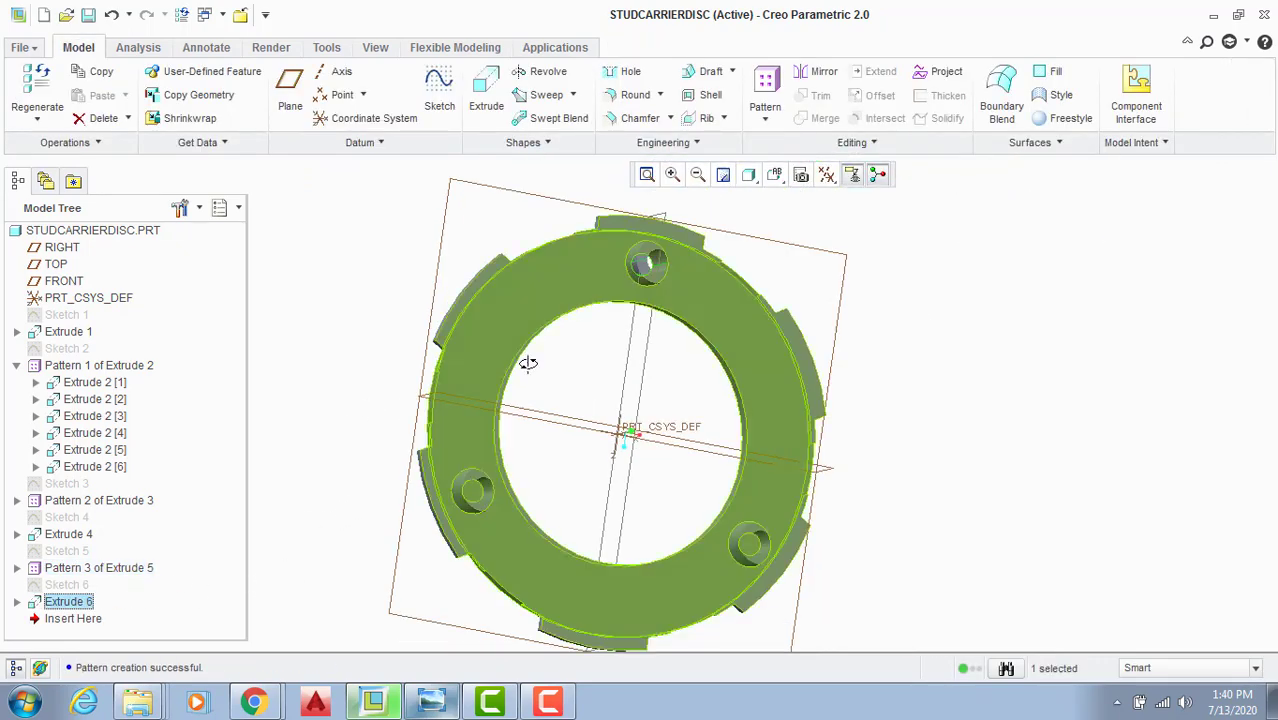
pyautogui.click(765, 100)
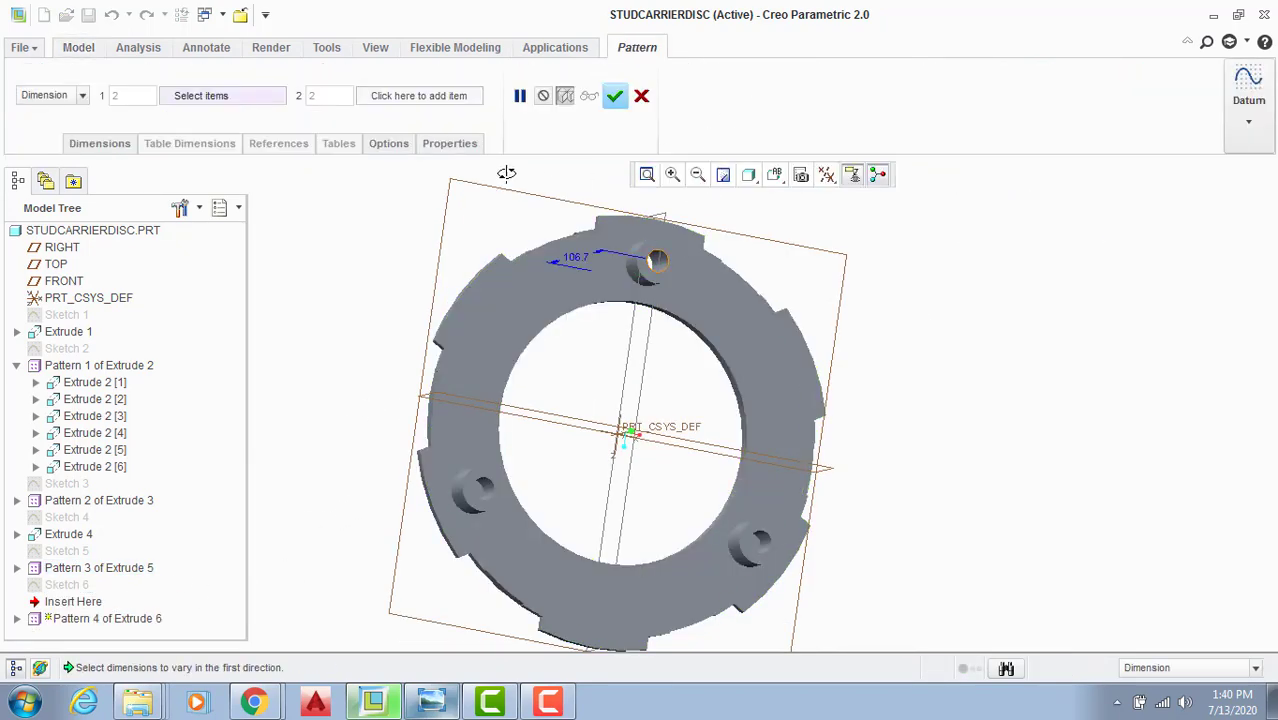
pyautogui.click(80, 95)
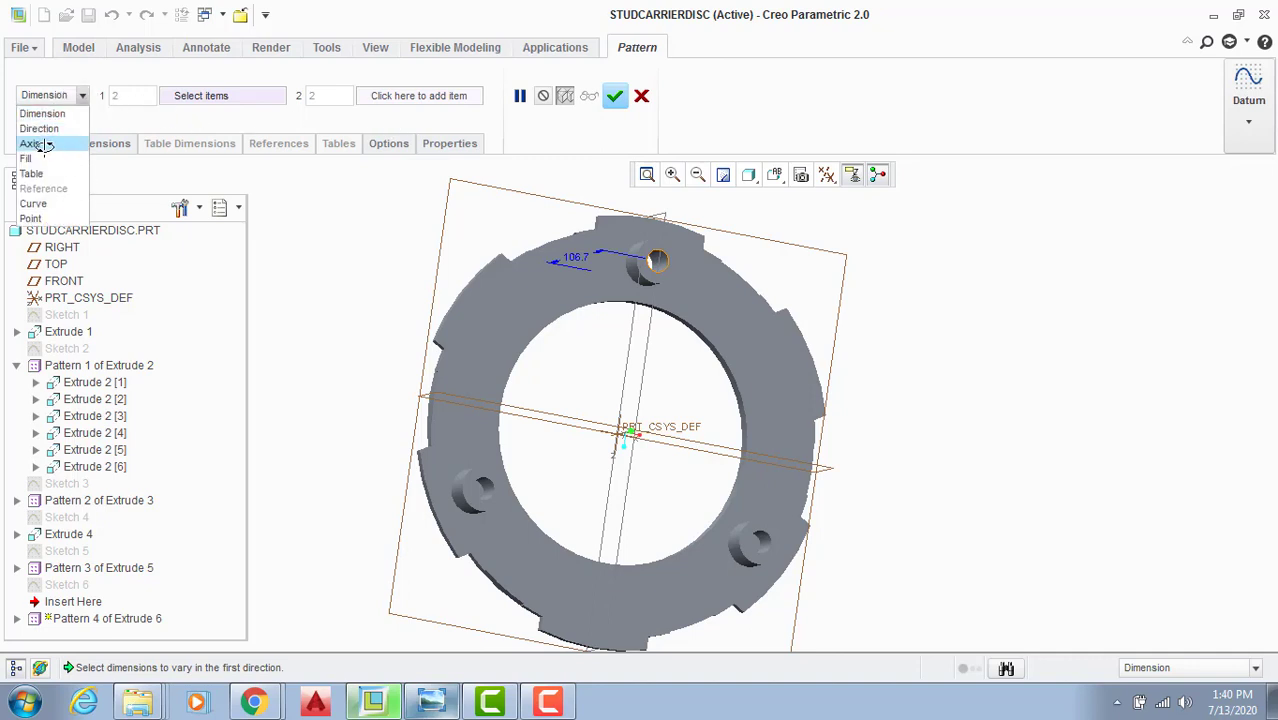
pyautogui.click(37, 141)
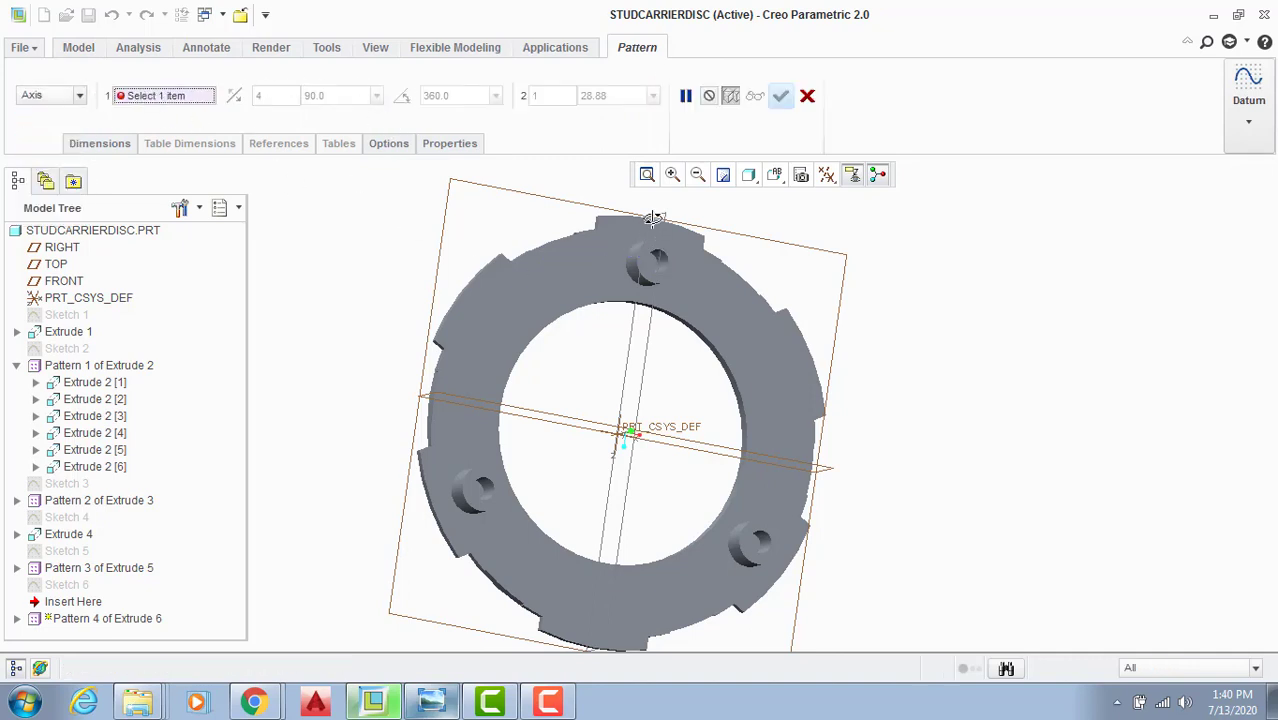
pyautogui.scroll(-3, 652, 218)
pyautogui.click(604, 551)
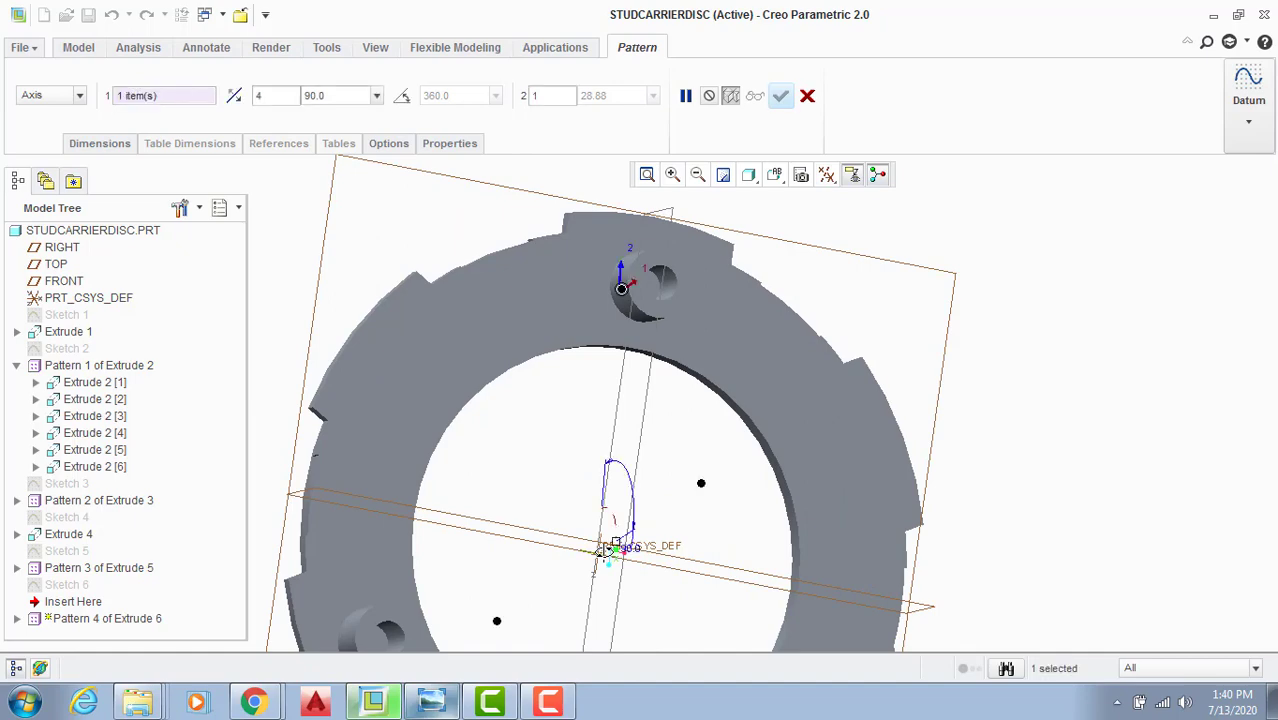
pyautogui.moveTo(606, 551); pyautogui.dragTo(657, 581, button='middle')
pyautogui.scroll(4, 641, 507)
pyautogui.scroll(-5, 560, 515)
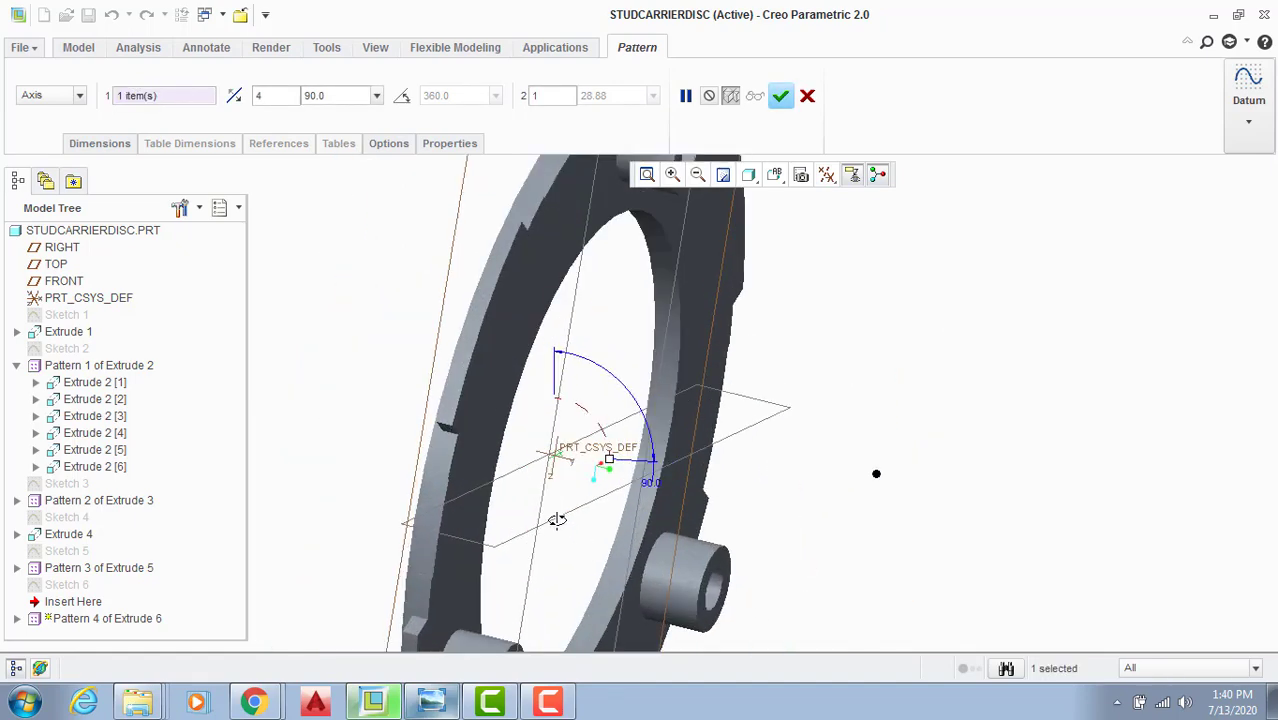
pyautogui.moveTo(565, 463); pyautogui.dragTo(497, 443, button='middle')
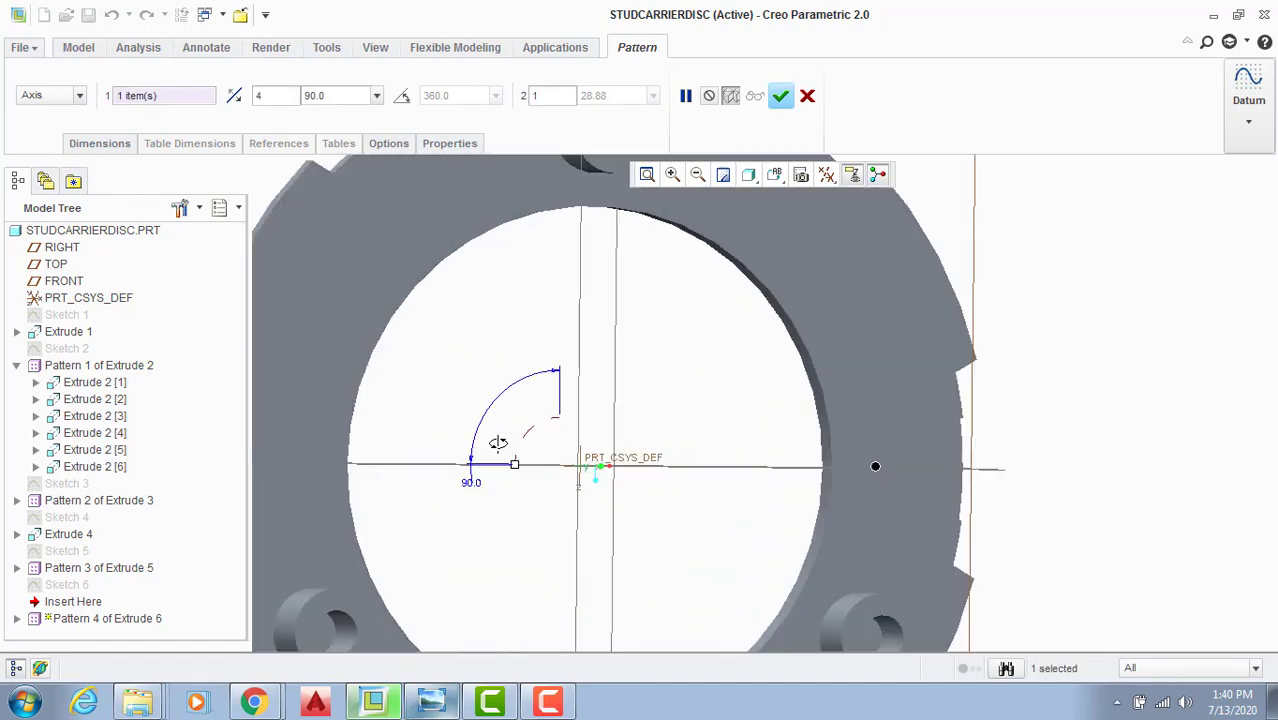
pyautogui.scroll(4, 498, 442)
# Step: Set the bore pattern to 3 members spread over 360 degrees
pyautogui.moveTo(268, 97); pyautogui.dragTo(218, 84)
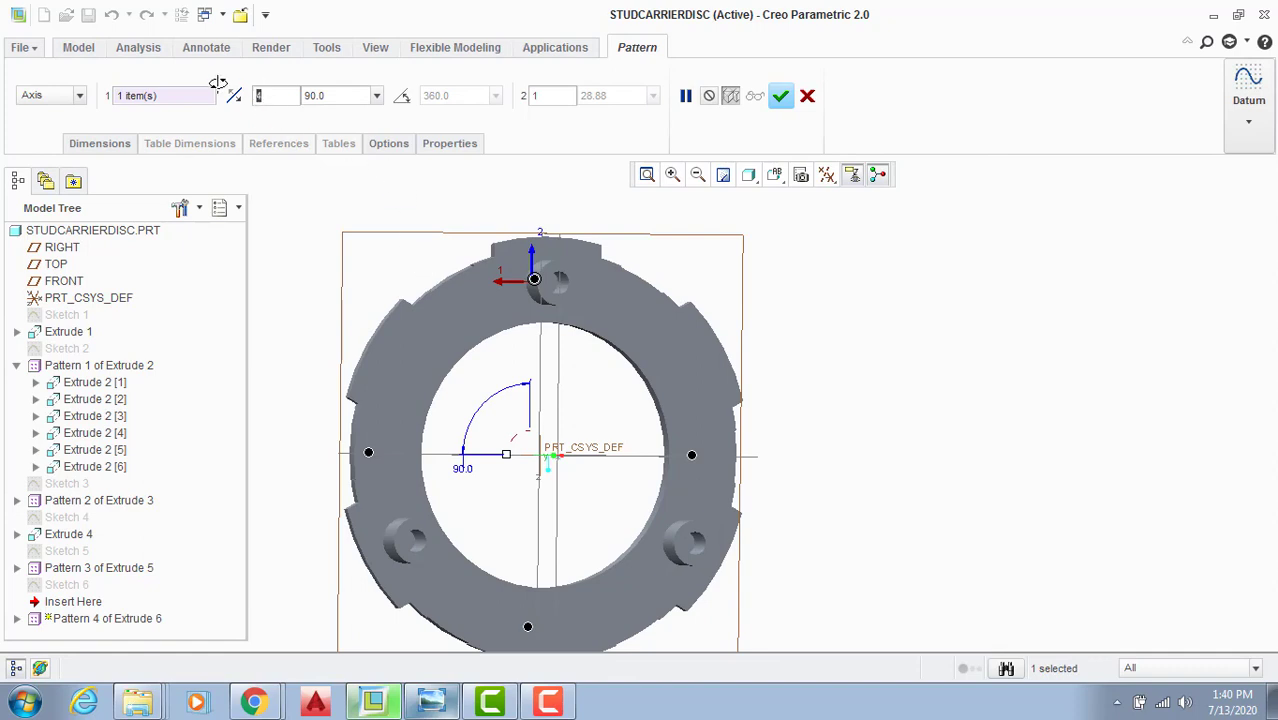
pyautogui.write('3')
pyautogui.press('Return')
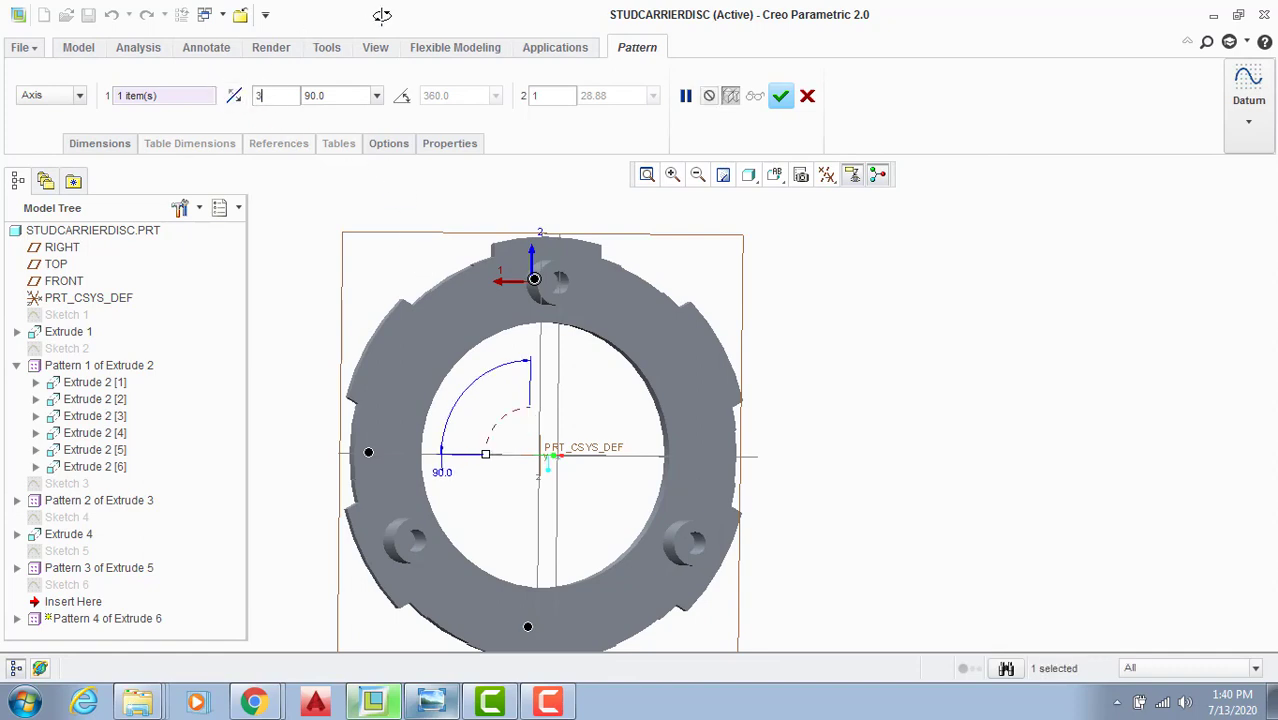
pyautogui.click(401, 95)
# Step: Switch to the Google Meet window in Chrome to check the call, and minimise it again
pyautogui.moveTo(253, 702)
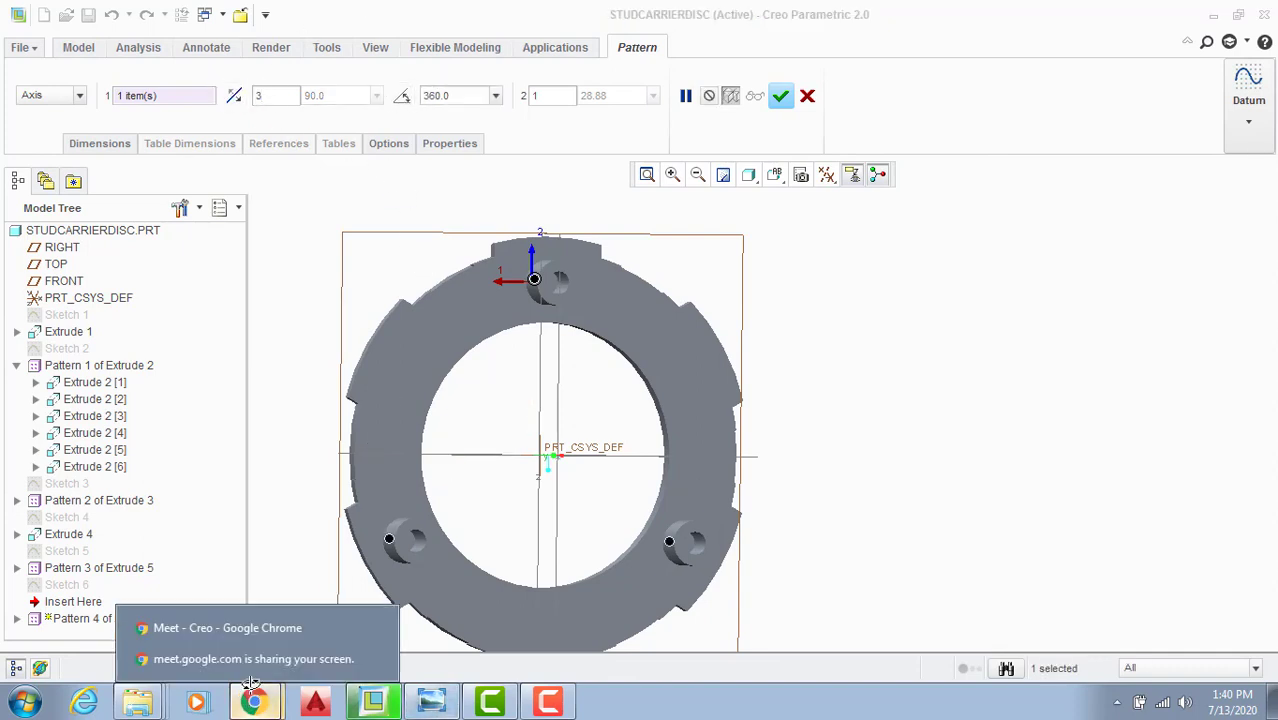
pyautogui.click(272, 620)
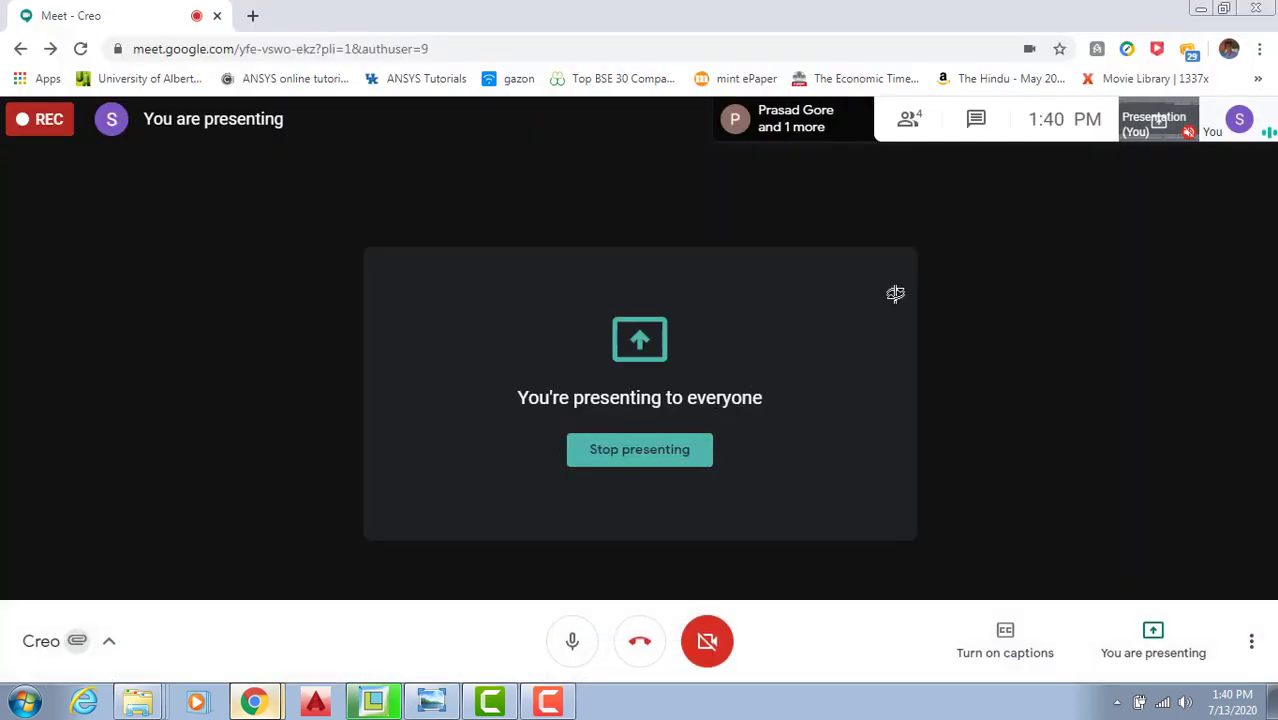
pyautogui.click(1198, 7)
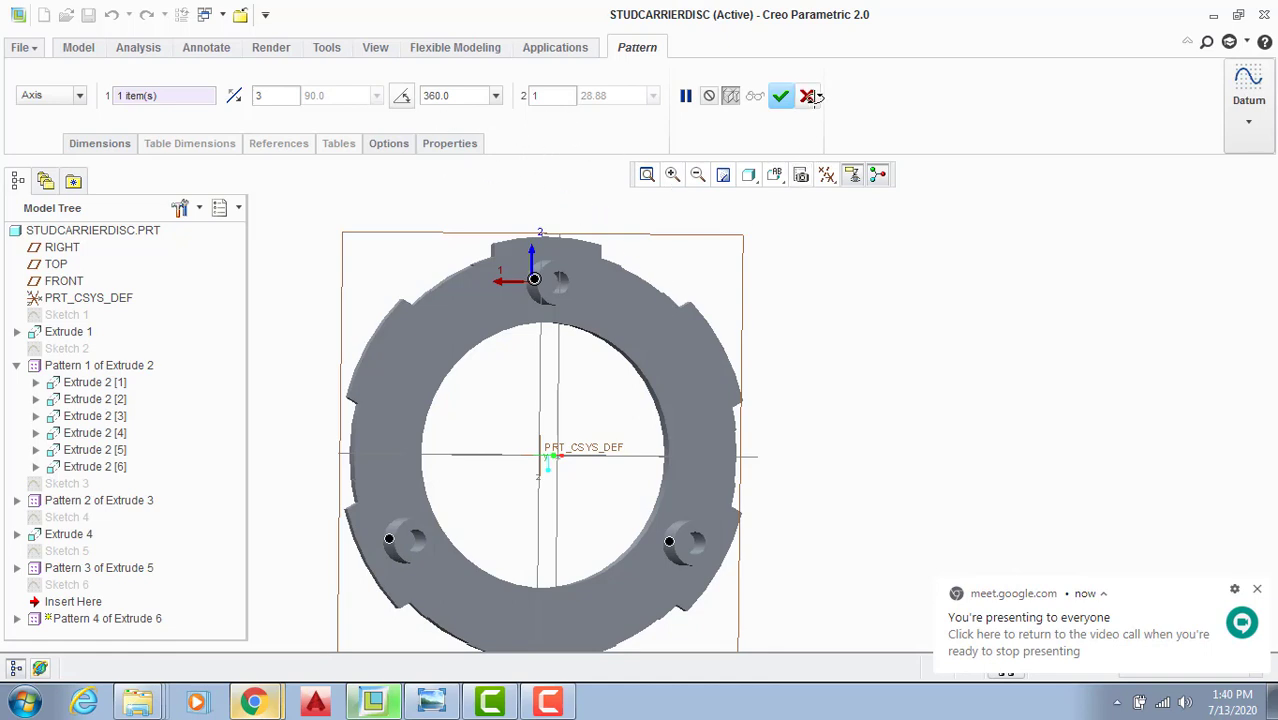
# Step: Accept the bore pattern and save the stud carrier disc part
pyautogui.click(780, 95)
pyautogui.moveTo(824, 321); pyautogui.dragTo(877, 315, button='middle')
pyautogui.hotkey('ctrl', 's')
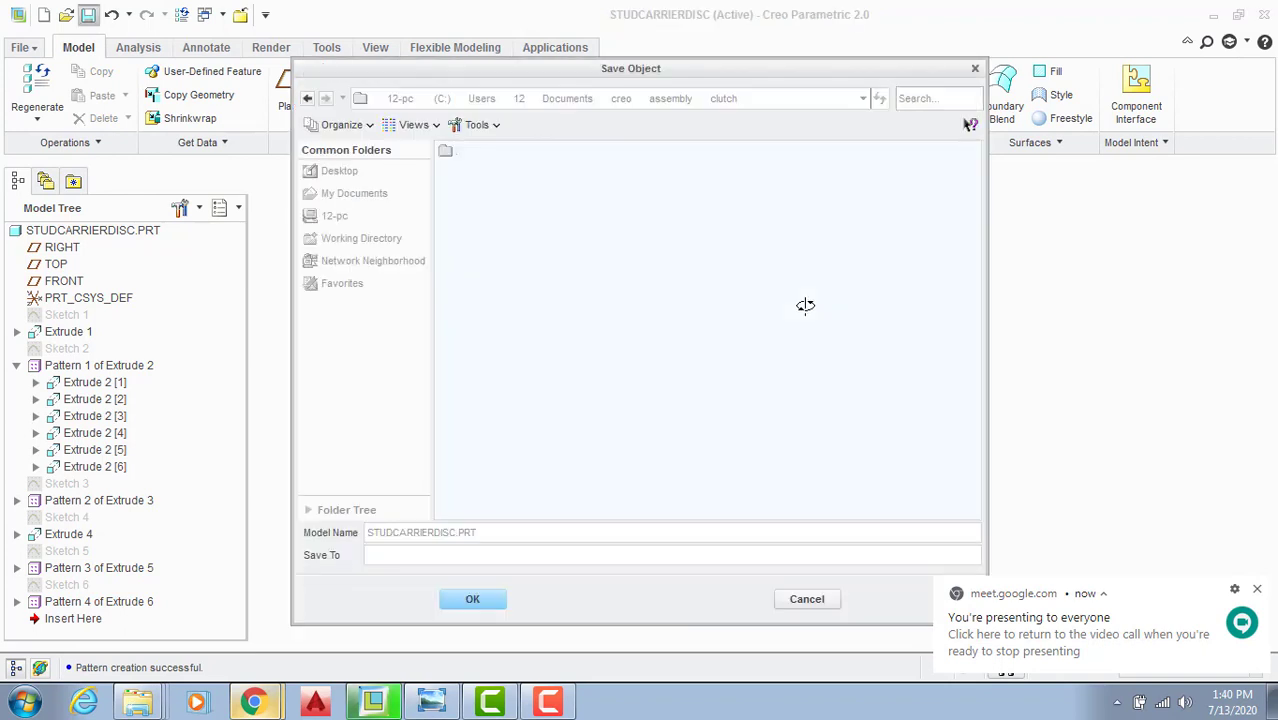
pyautogui.click(490, 594)
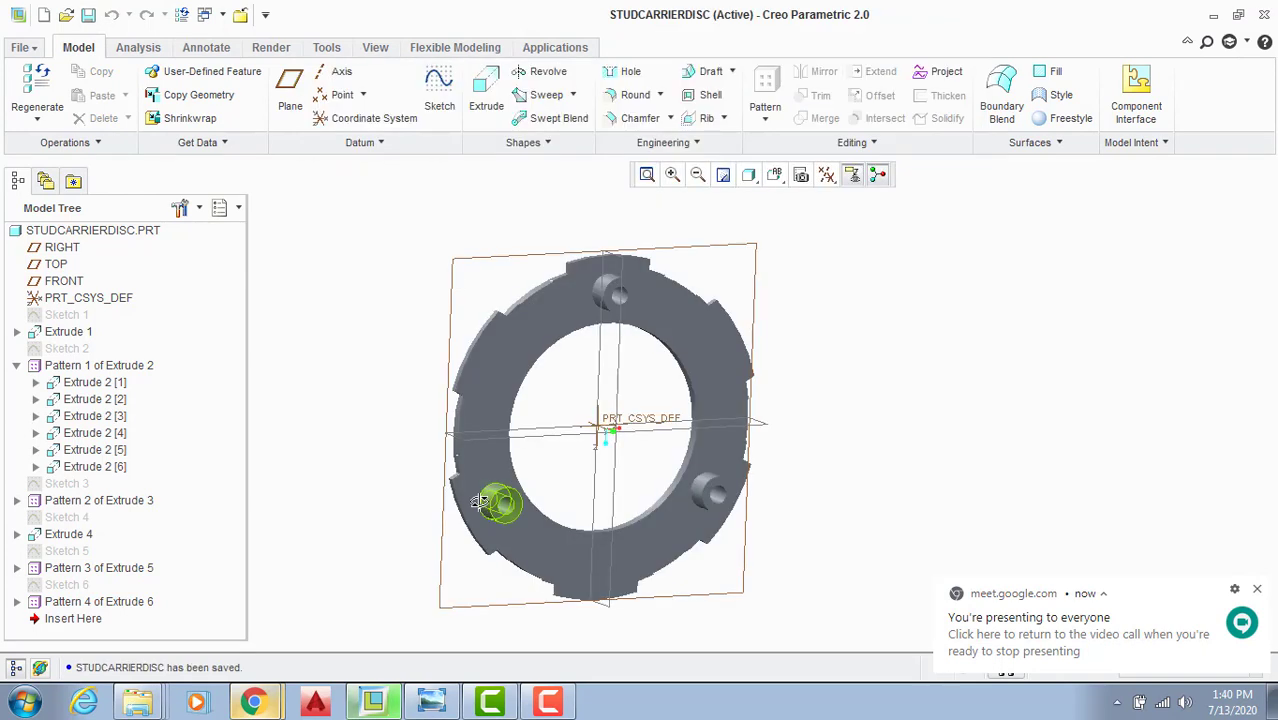
# Step: Switch to Windows Photo Viewer, look over the friction disc drawings, and return to Creo Parametric
pyautogui.moveTo(380, 703)
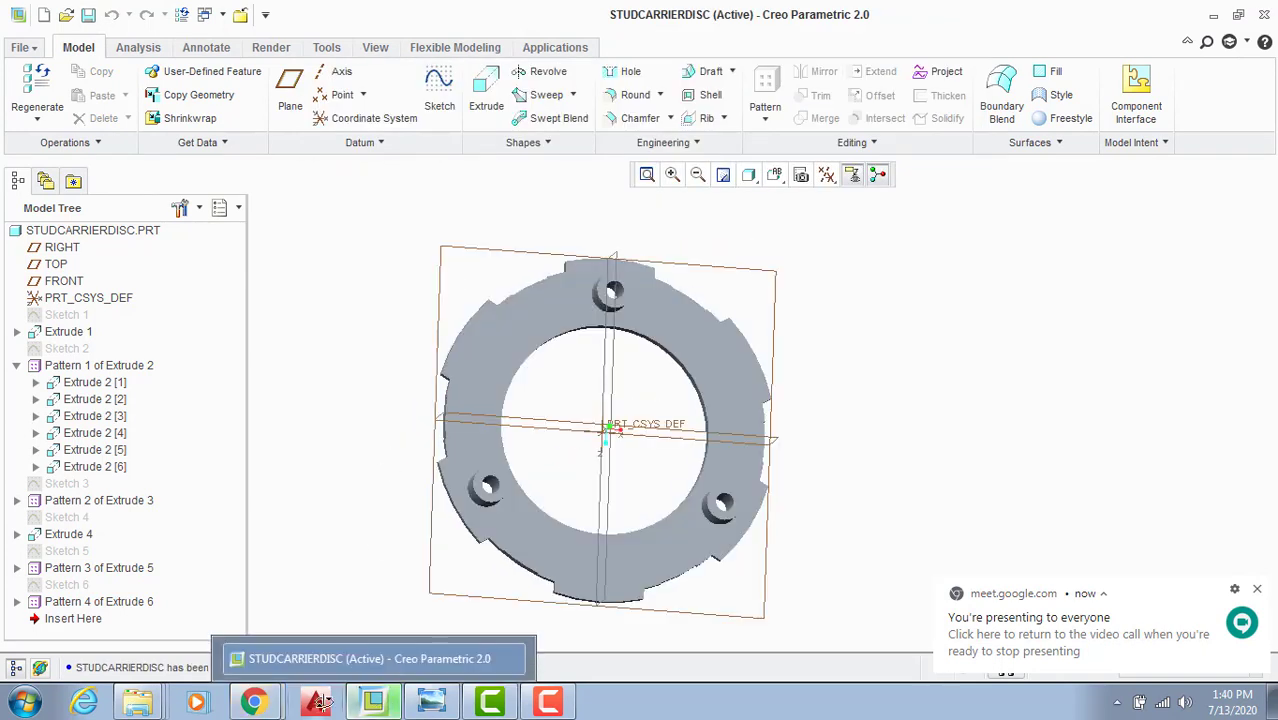
pyautogui.click(432, 701)
pyautogui.moveTo(779, 271)
pyautogui.mouseDown()
pyautogui.moveTo(750, 528)
pyautogui.moveTo(790, 466)
pyautogui.moveTo(793, 499)
pyautogui.mouseUp()
pyautogui.moveTo(813, 212); pyautogui.dragTo(801, 271)
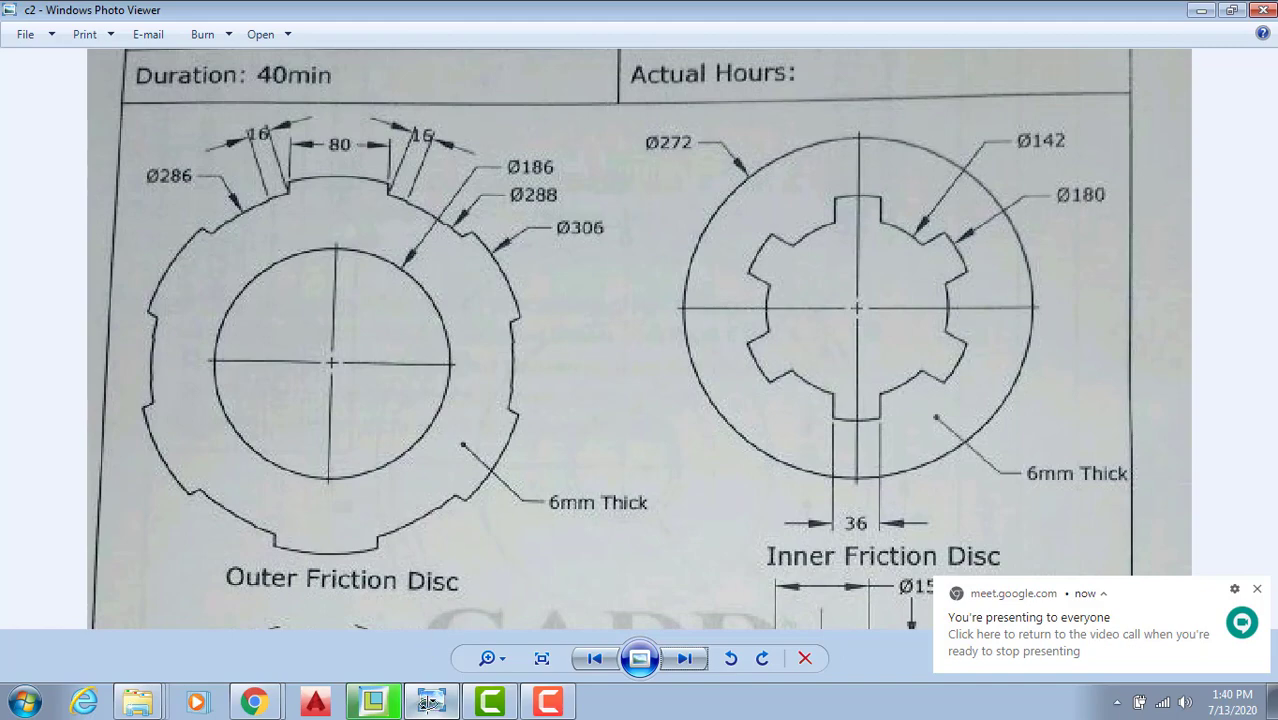
pyautogui.click(376, 702)
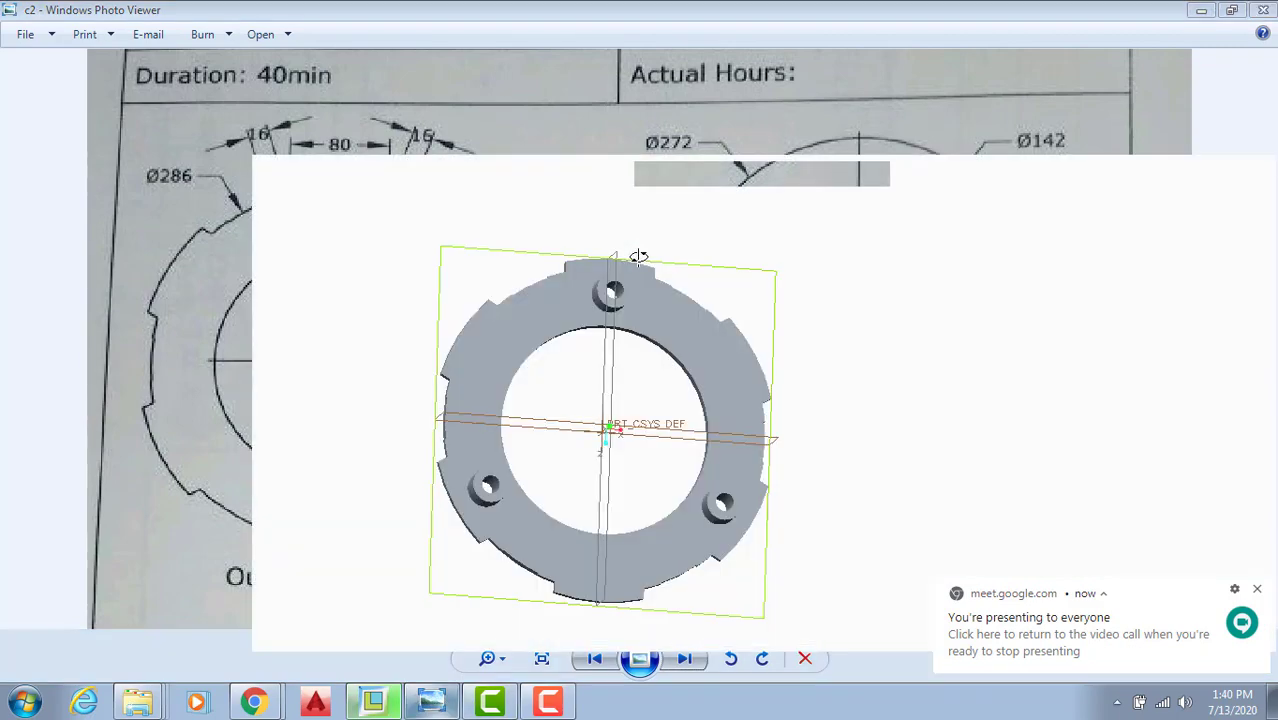
# Step: Close the stud carrier disc part
pyautogui.moveTo(638, 256); pyautogui.dragTo(692, 302, button='middle')
pyautogui.click(20, 47)
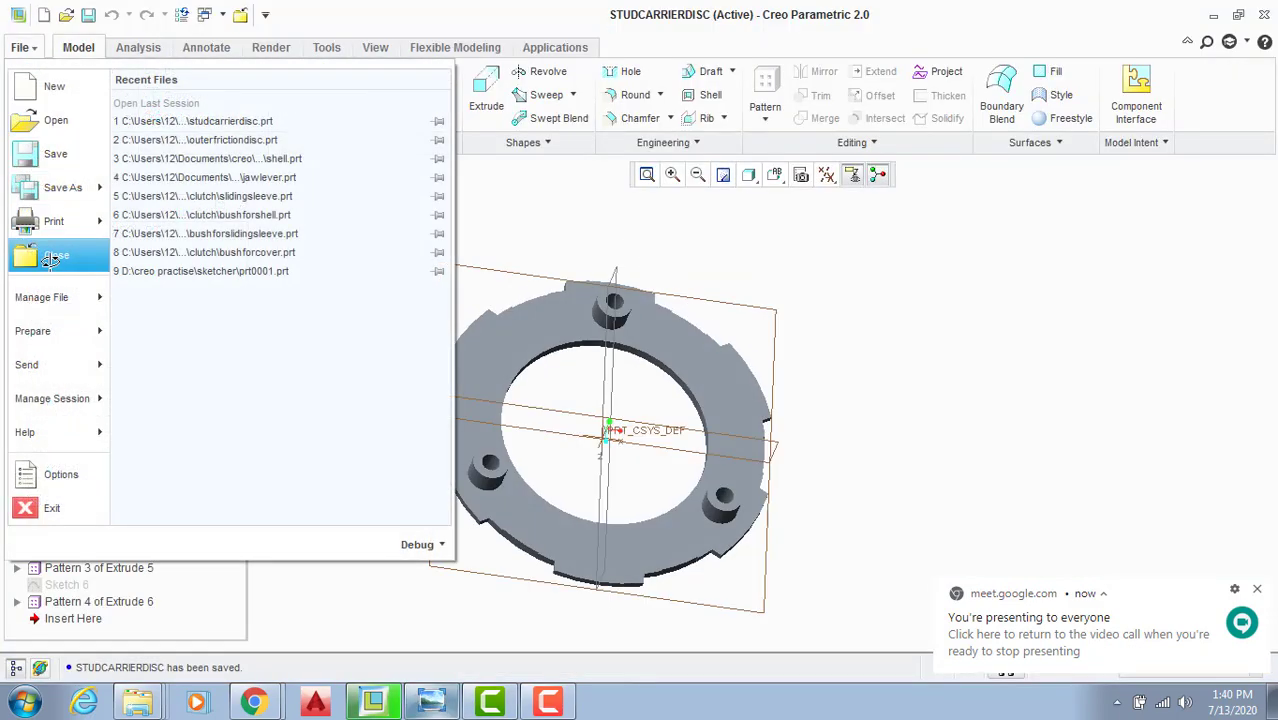
pyautogui.click(50, 256)
# Step: Create a solid part named INNERFRICTIONDISC from the mmns_part_solid template instead of the default template
pyautogui.click(20, 88)
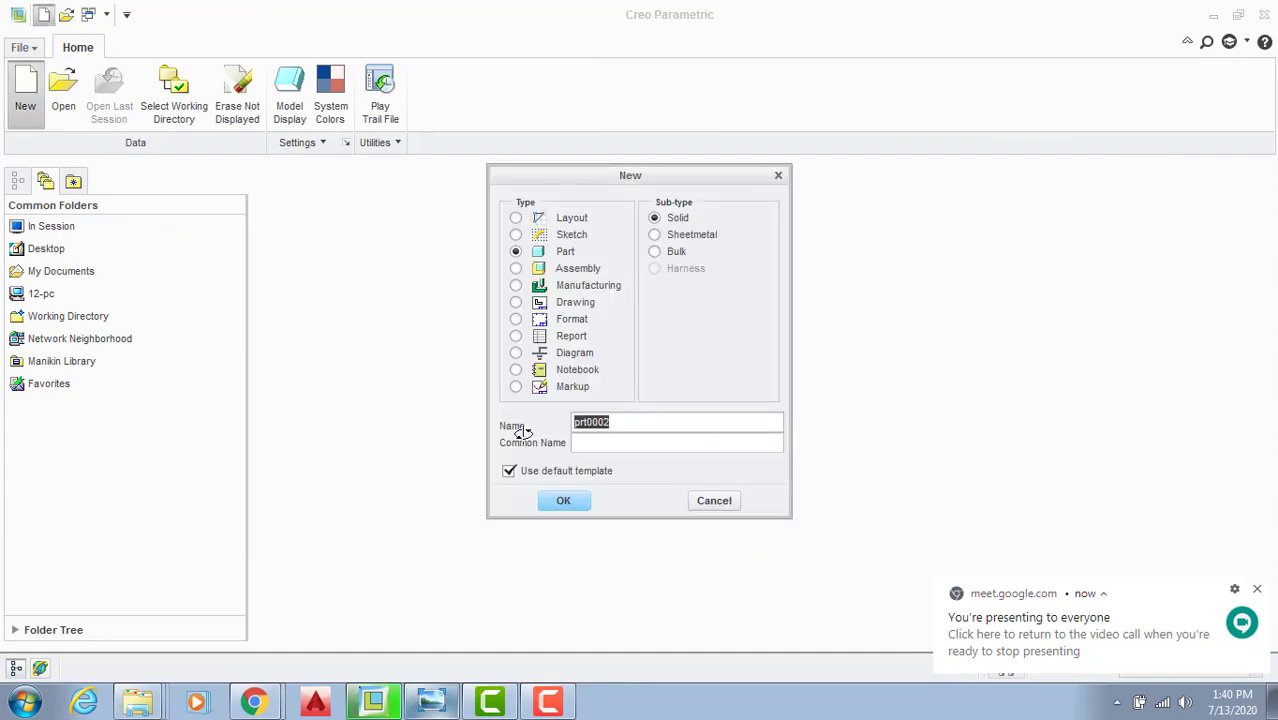
pyautogui.click(524, 472)
pyautogui.doubleClick(620, 423)
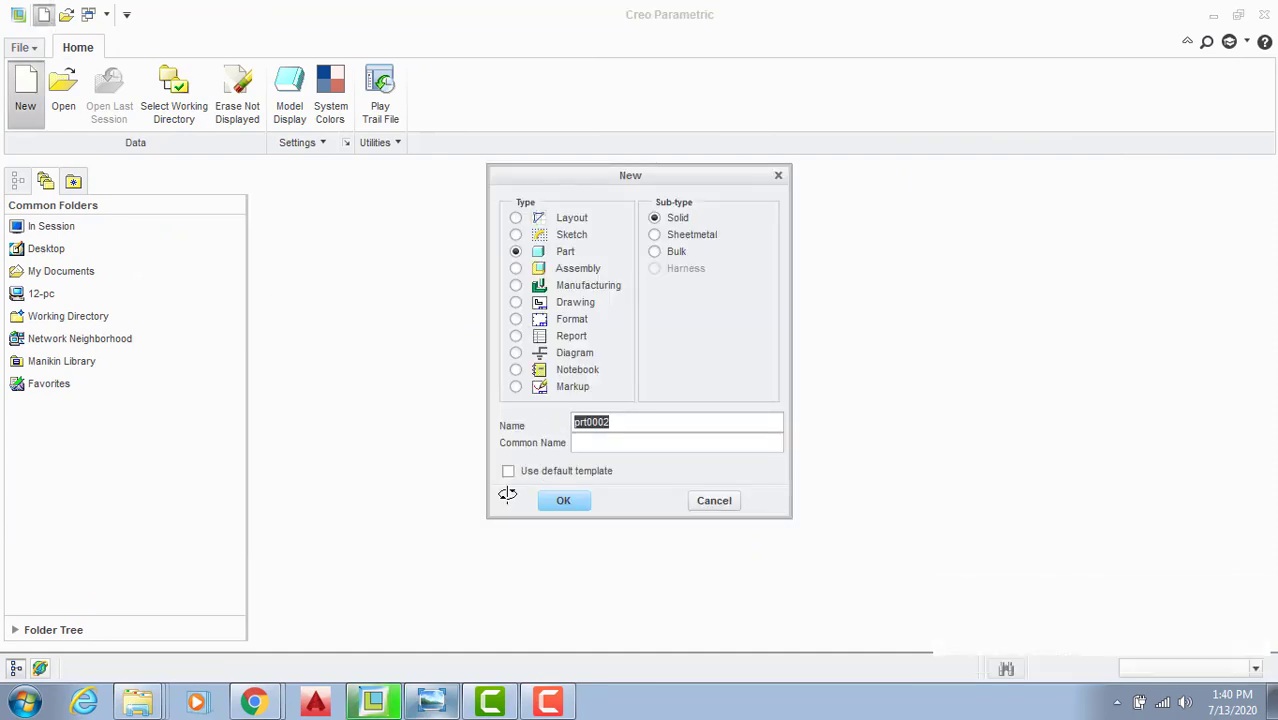
pyautogui.press('BackSpace')
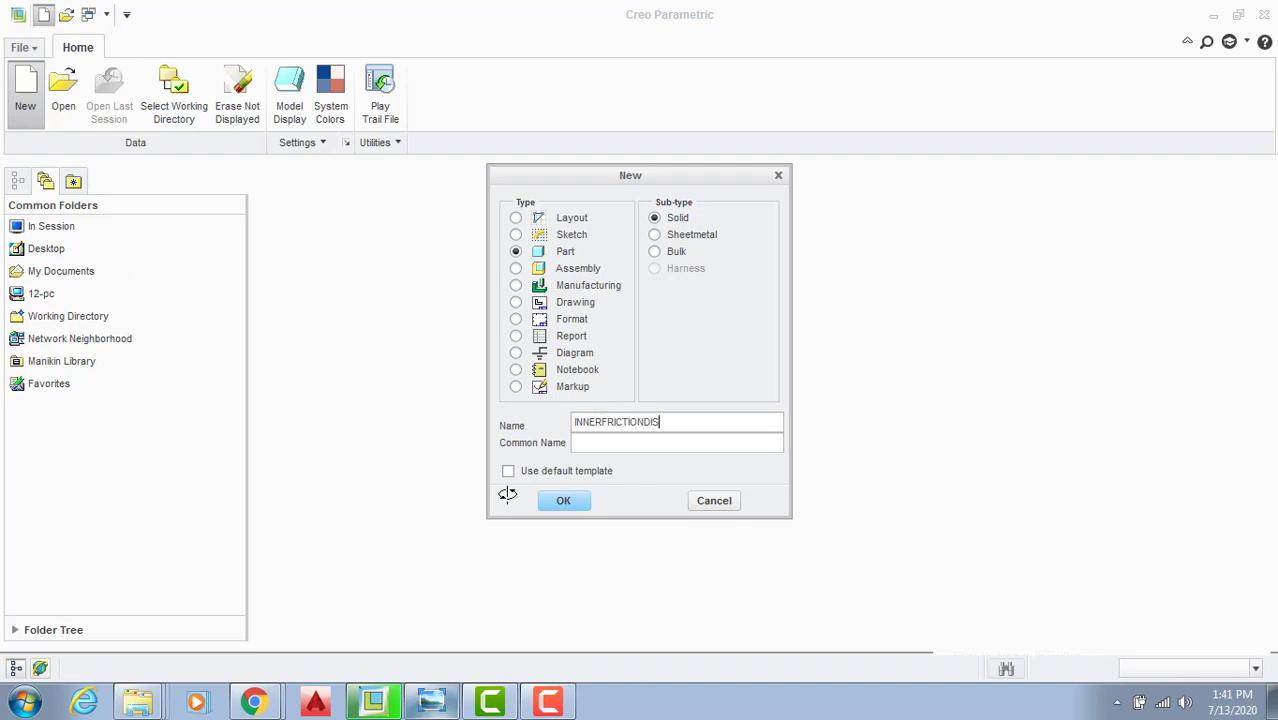
pyautogui.press('Return')
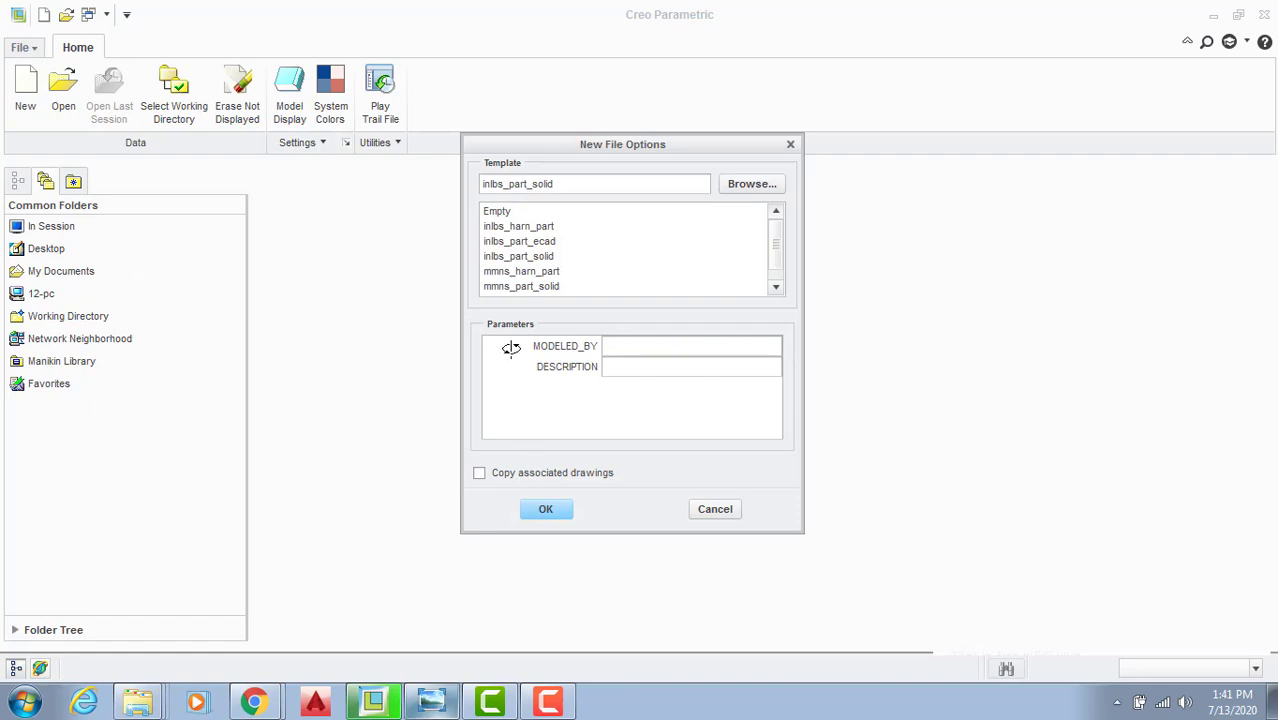
pyautogui.click(520, 283)
pyautogui.press('Return')
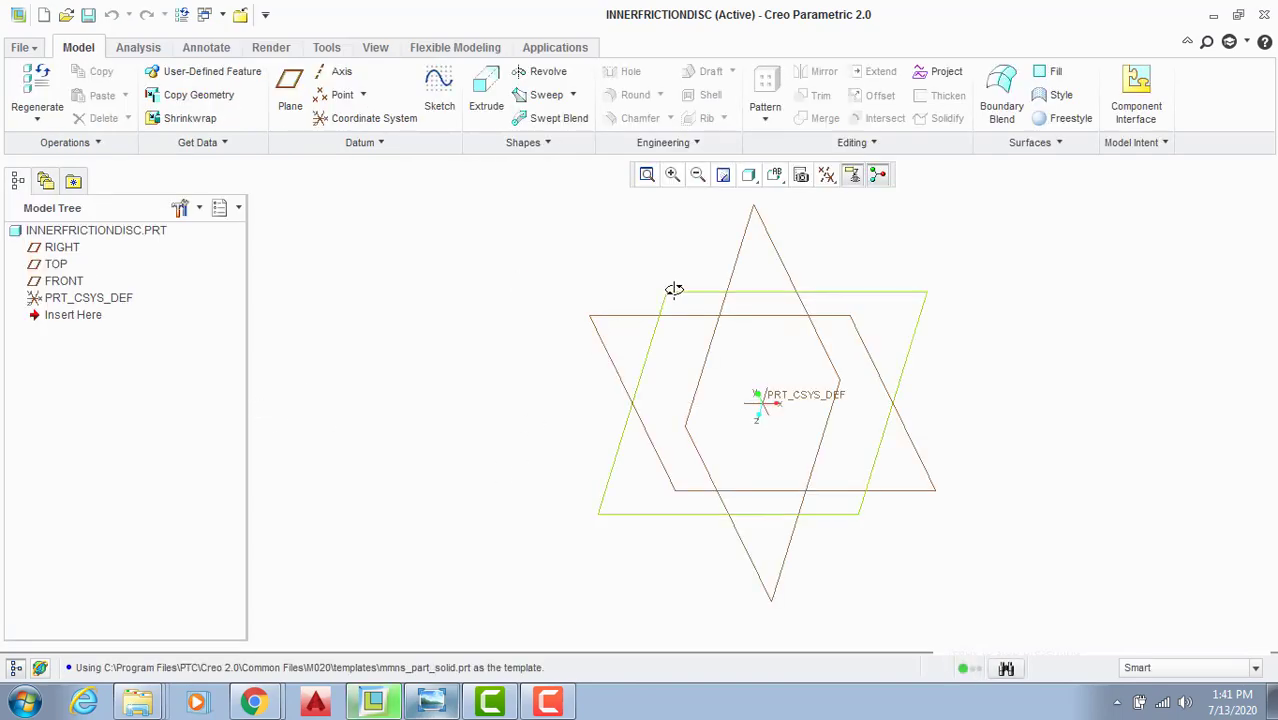
# Step: Start a sketch on the TOP datum plane and check the Inner Friction Disc dimensions in the reference drawing
pyautogui.click(673, 292)
pyautogui.click(439, 100)
pyautogui.click(431, 701)
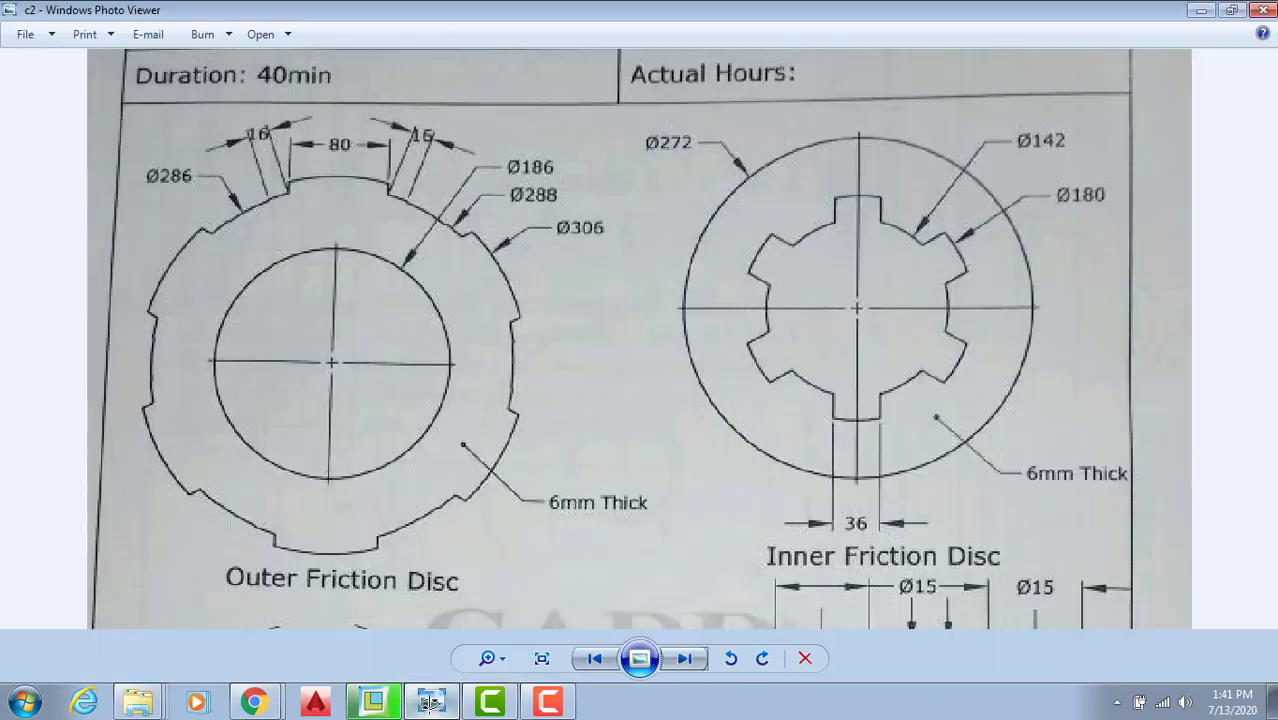
pyautogui.click(431, 701)
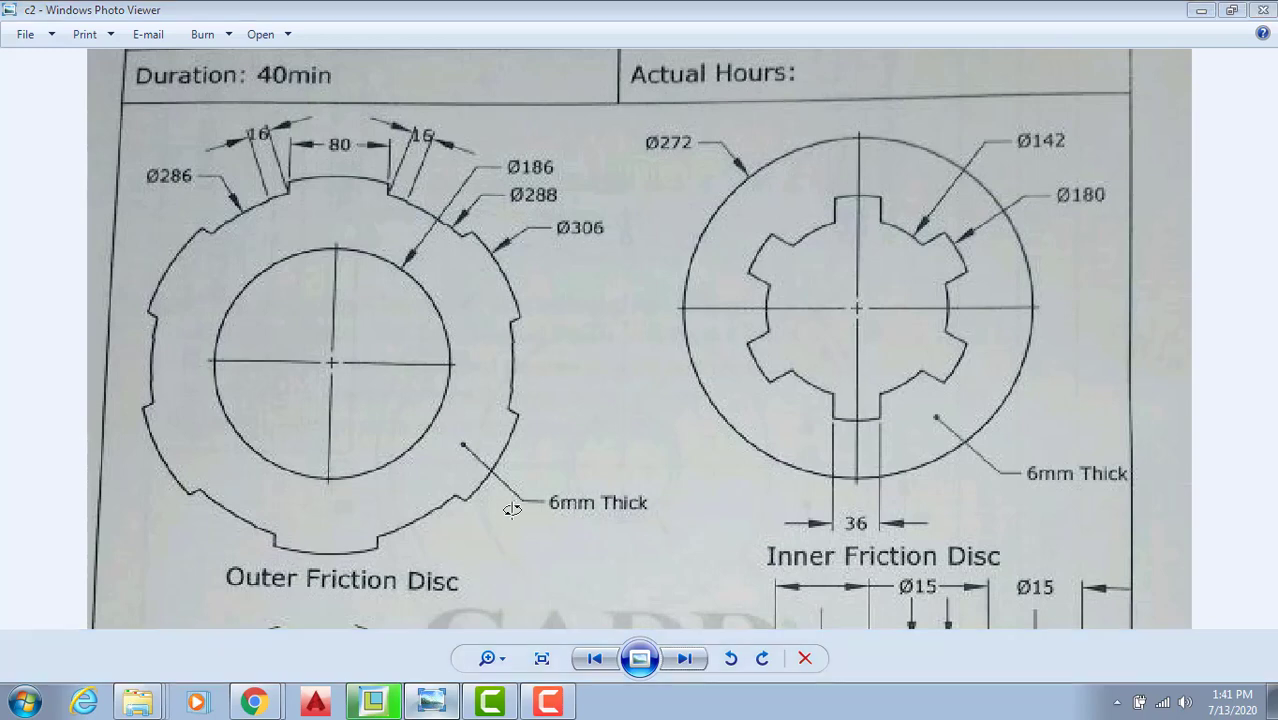
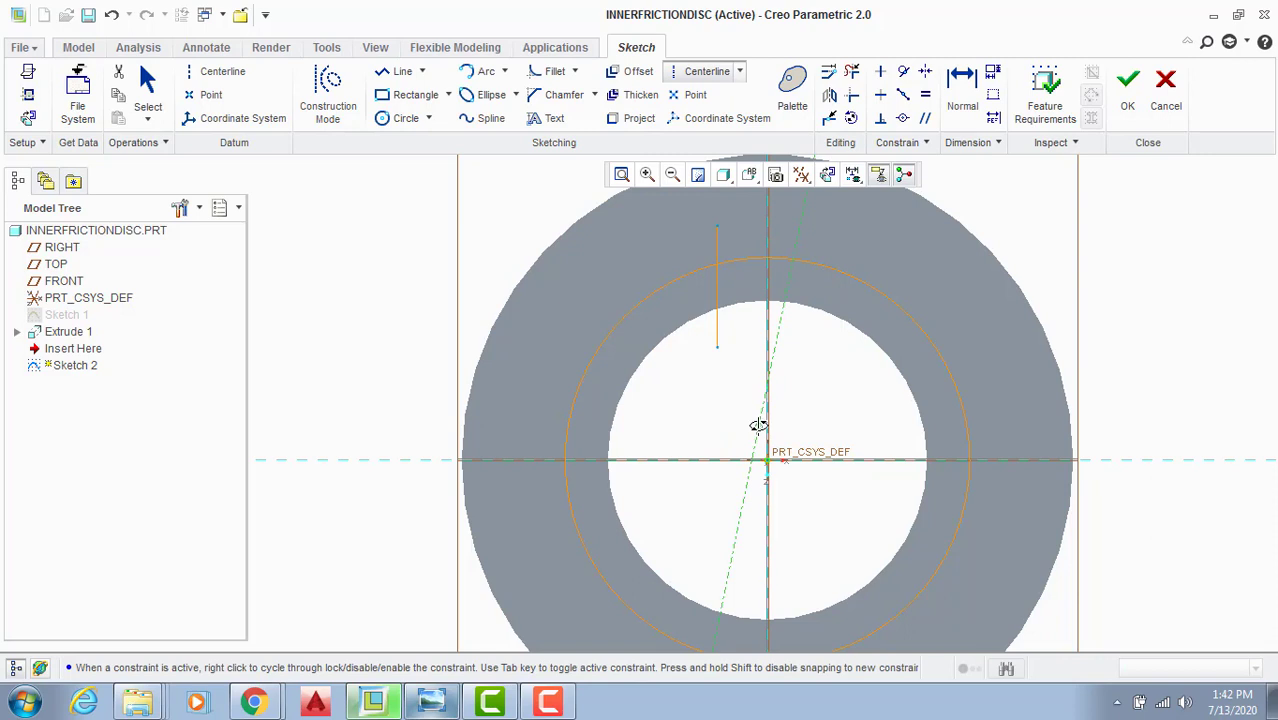
# Step: Draw a vertical centerline through the disc's centre and mirror the slot's vertical side line about it
pyautogui.middleClick(763, 425)
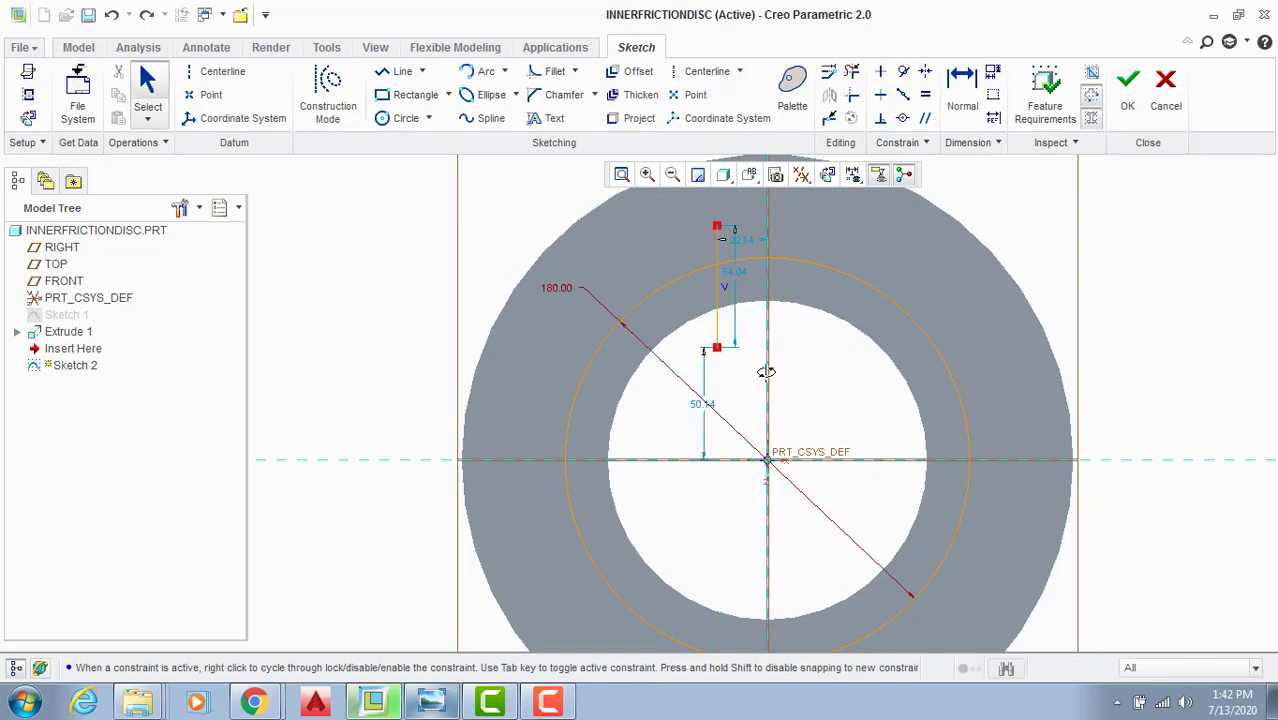
pyautogui.click(702, 71)
pyautogui.click(767, 359)
pyautogui.click(767, 410)
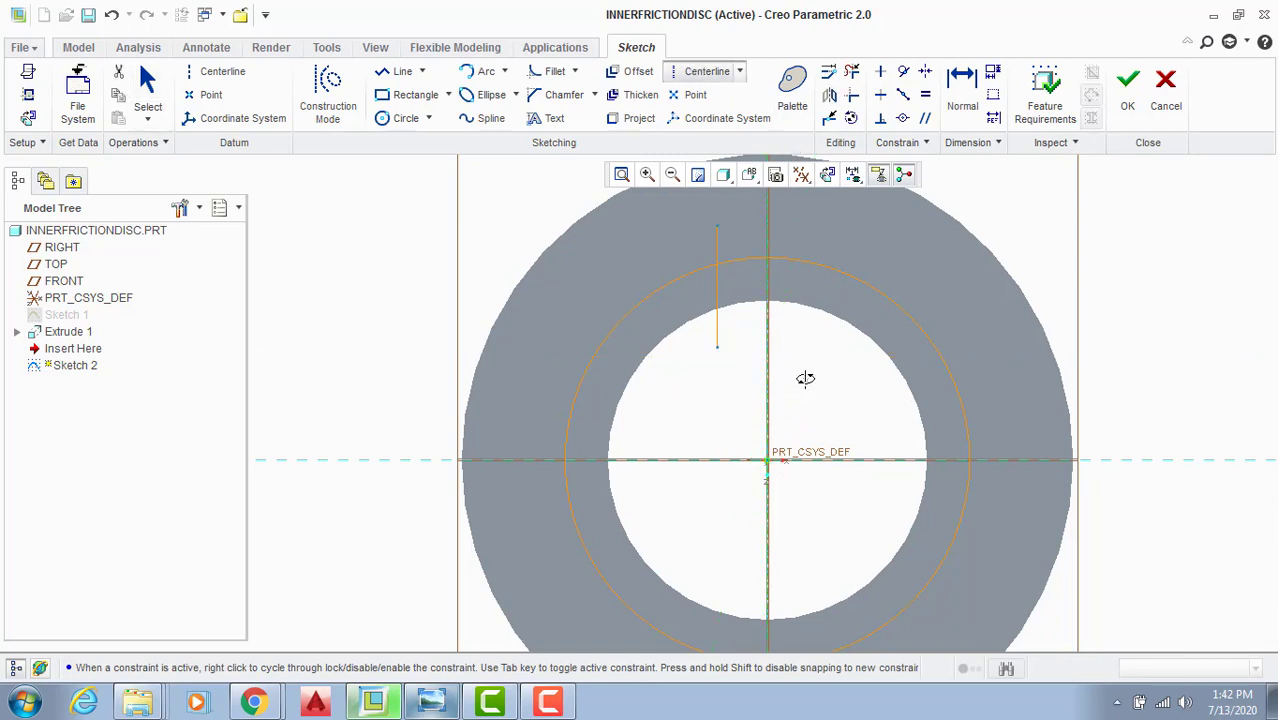
pyautogui.middleClick(797, 368)
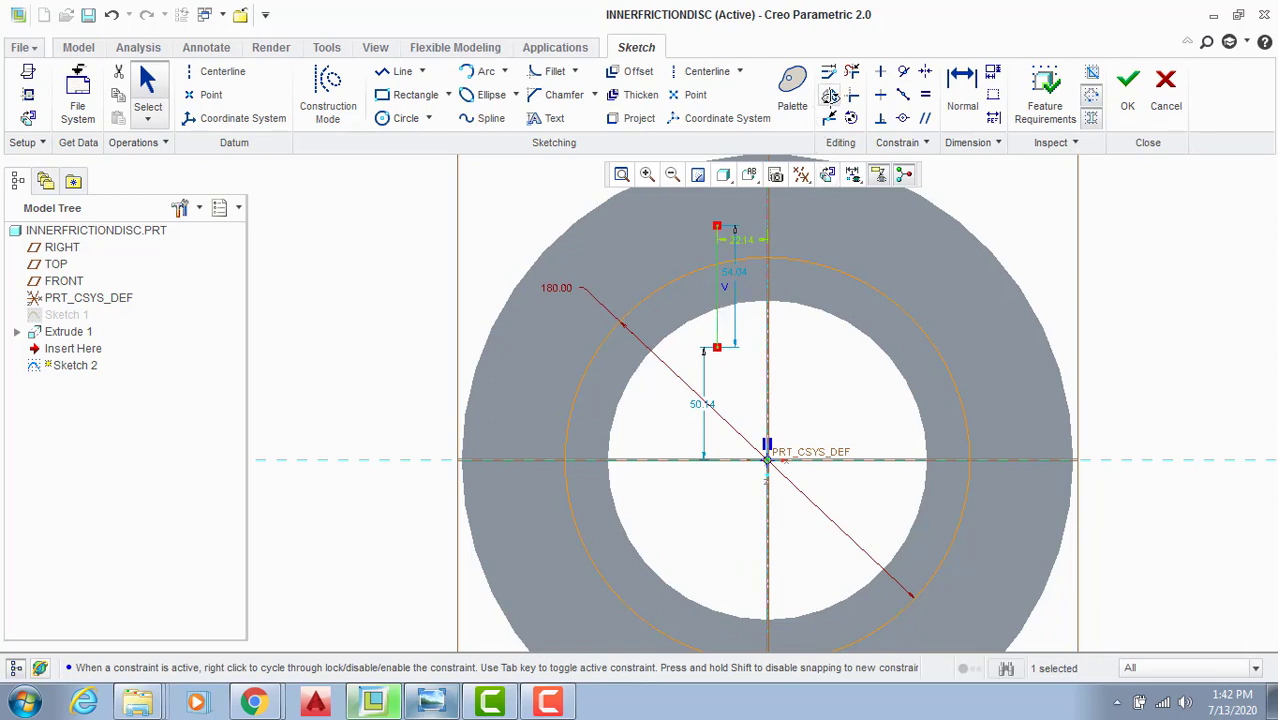
pyautogui.click(829, 94)
pyautogui.click(767, 341)
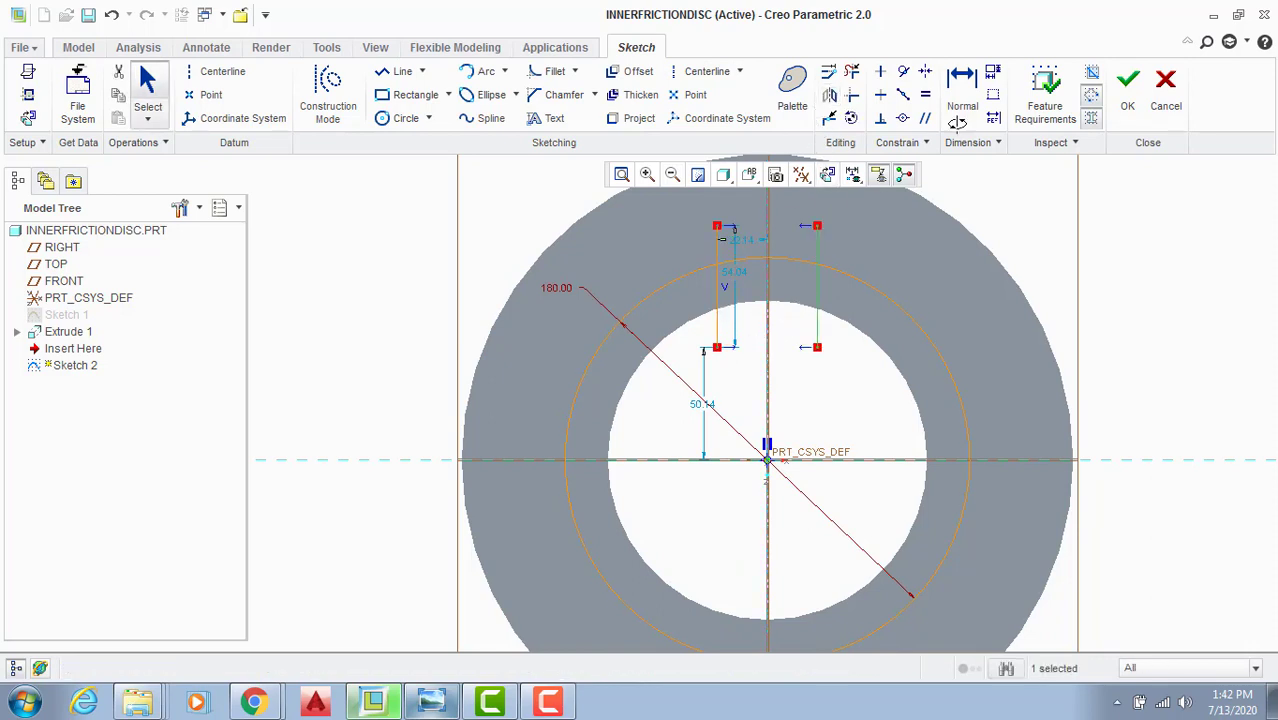
# Step: Dimension the distance between the slot's two vertical side lines as 36 mm
pyautogui.click(962, 92)
pyautogui.click(717, 236)
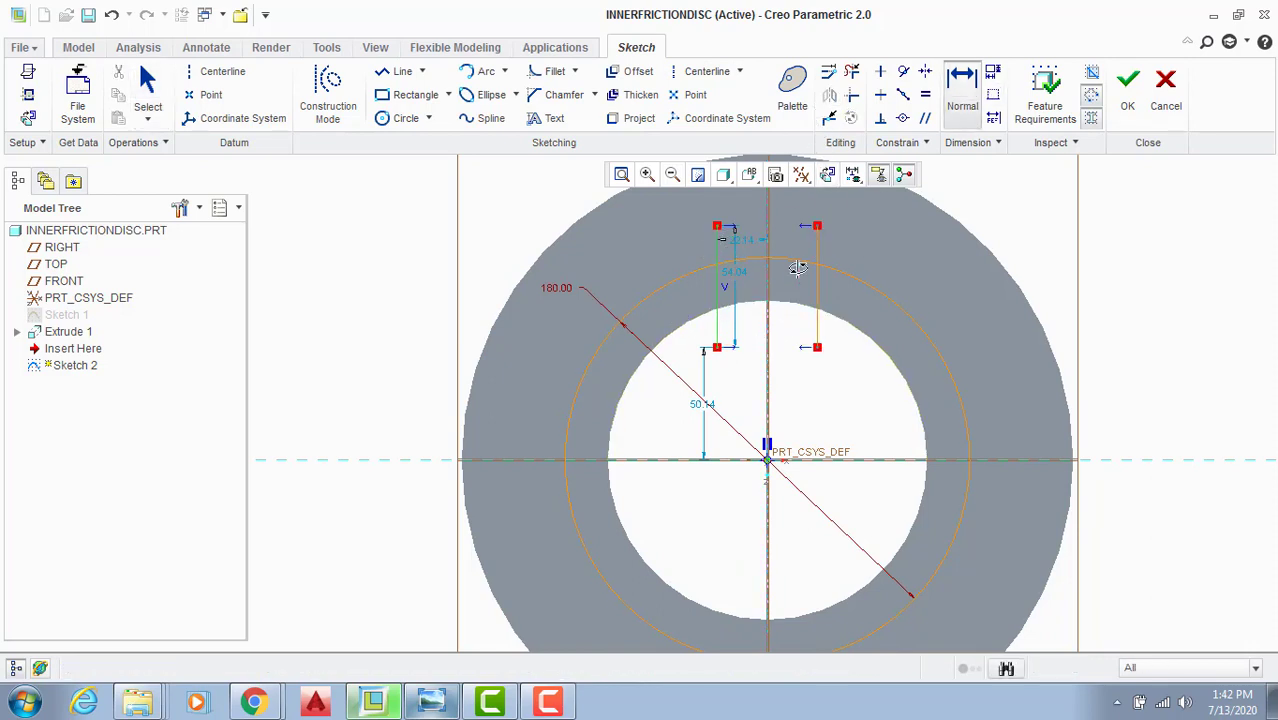
pyautogui.click(816, 246)
pyautogui.middleClick(787, 337)
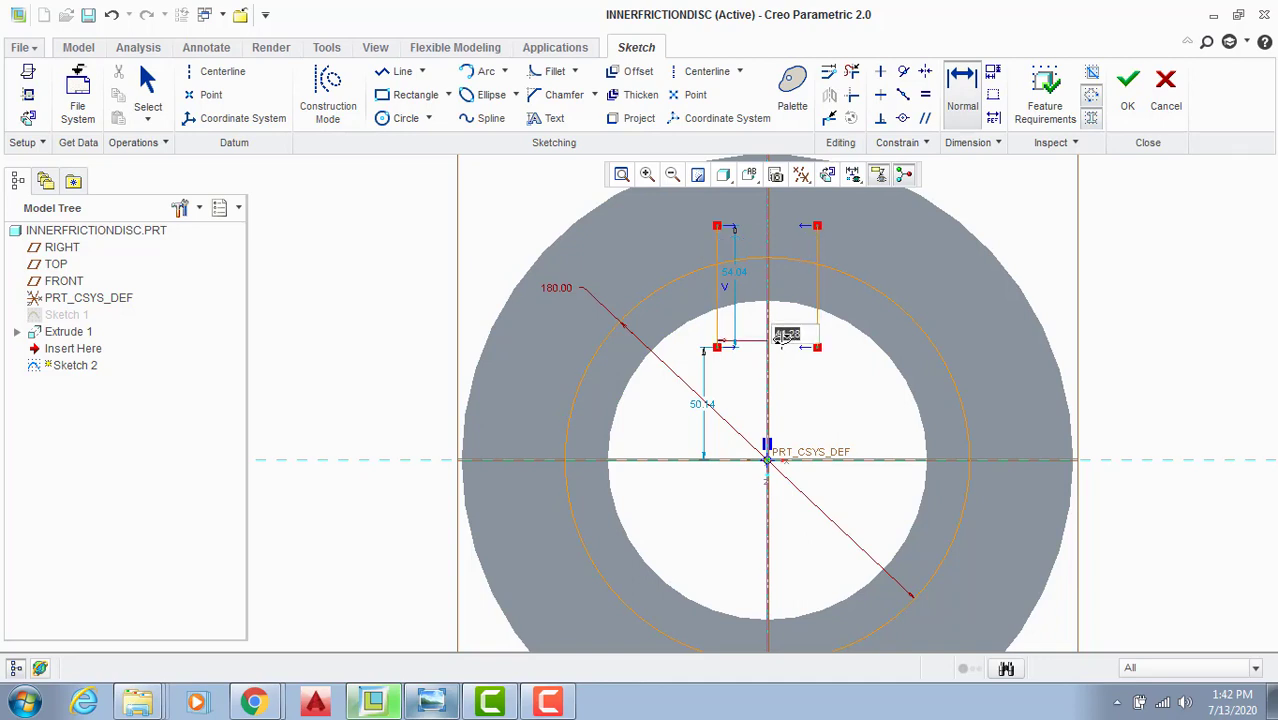
pyautogui.write('36')
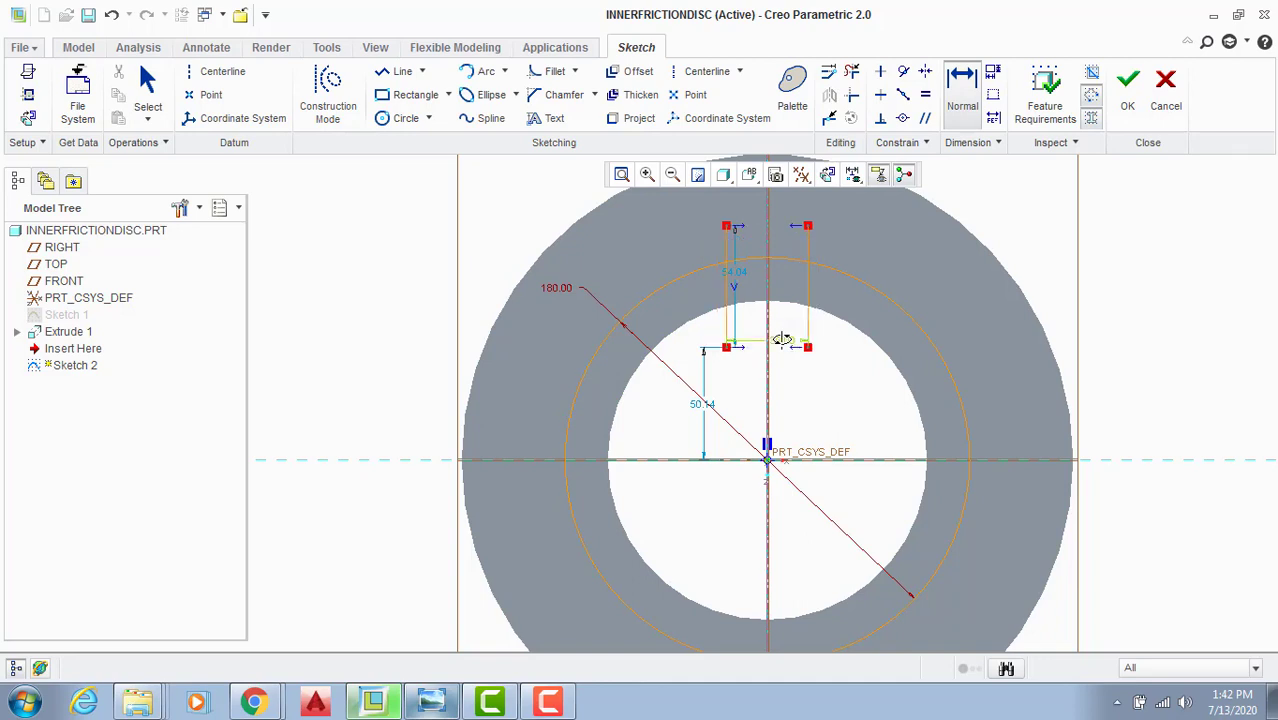
pyautogui.press('Return')
# Step: Project the upper half of the disc's inner circular edge into the slot sketch
pyautogui.click(639, 118)
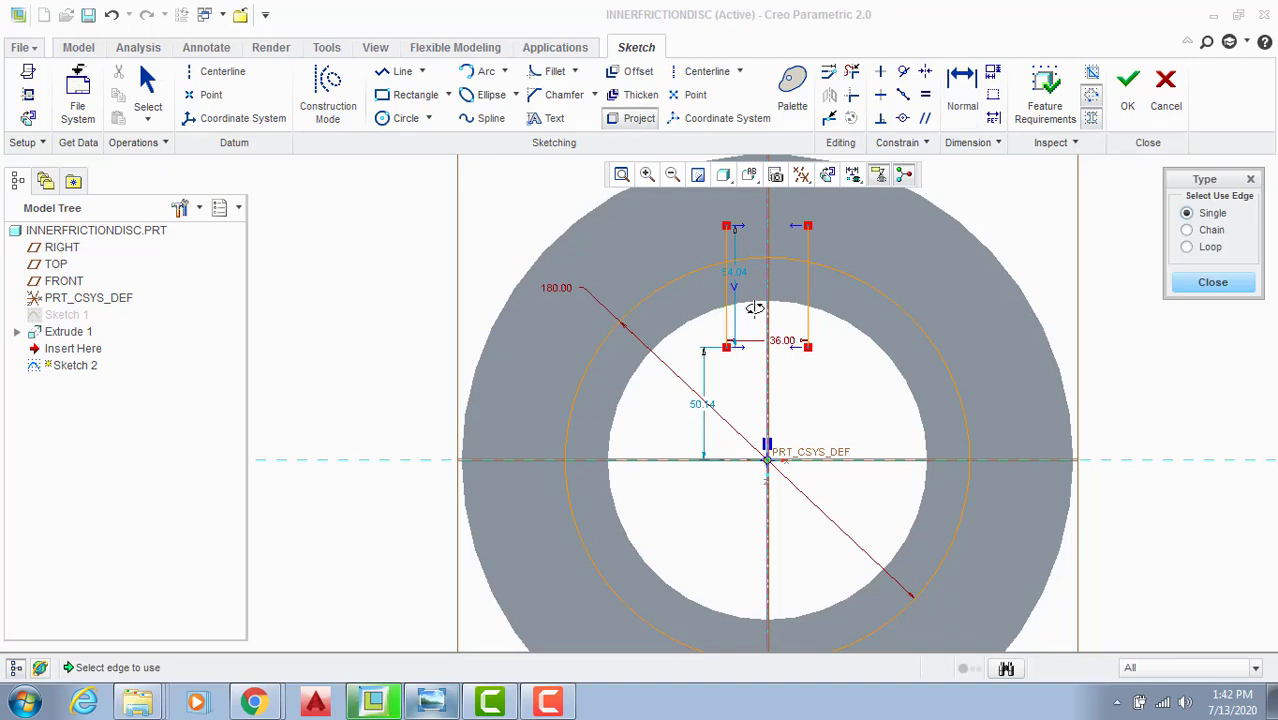
pyautogui.click(850, 322)
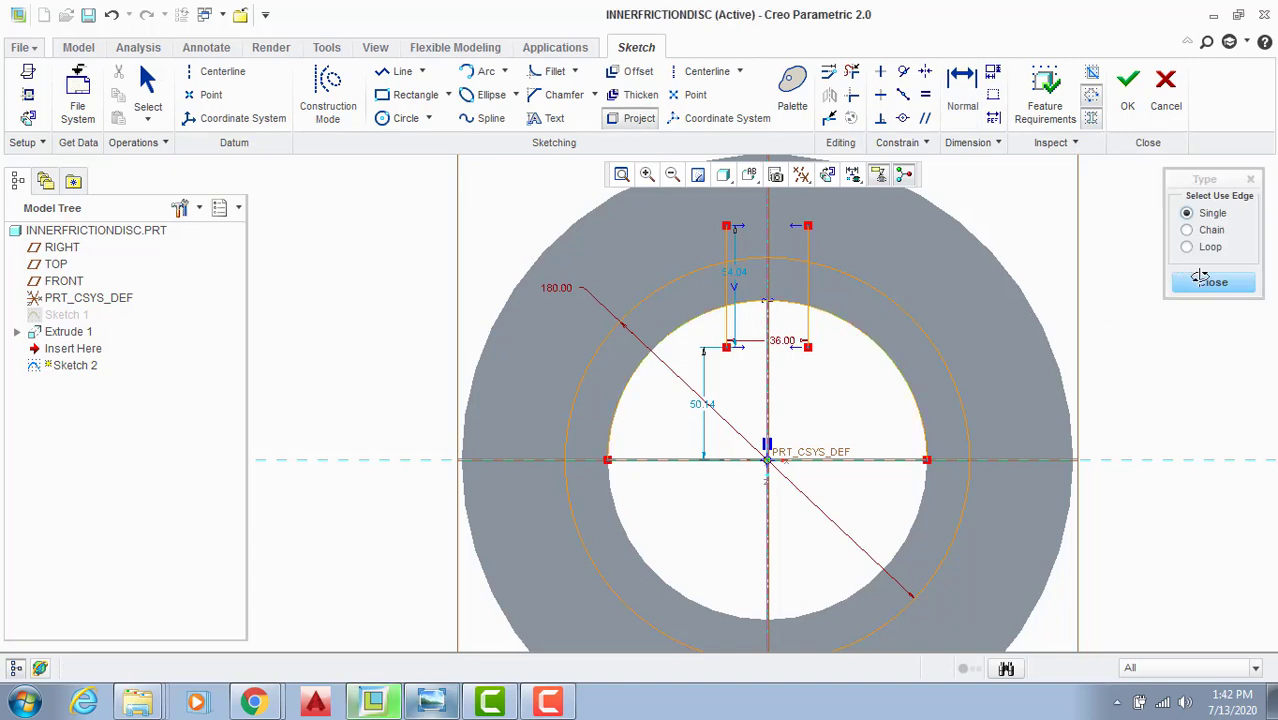
# Step: Trim the side lines, the projected inner edge and the 180 mm circle to leave one closed slot profile at the upper inner edge
pyautogui.click(1203, 281)
pyautogui.click(851, 72)
pyautogui.moveTo(846, 231)
pyautogui.mouseDown()
pyautogui.moveTo(640, 252)
pyautogui.moveTo(742, 337)
pyautogui.moveTo(810, 330)
pyautogui.moveTo(871, 245)
pyautogui.mouseUp()
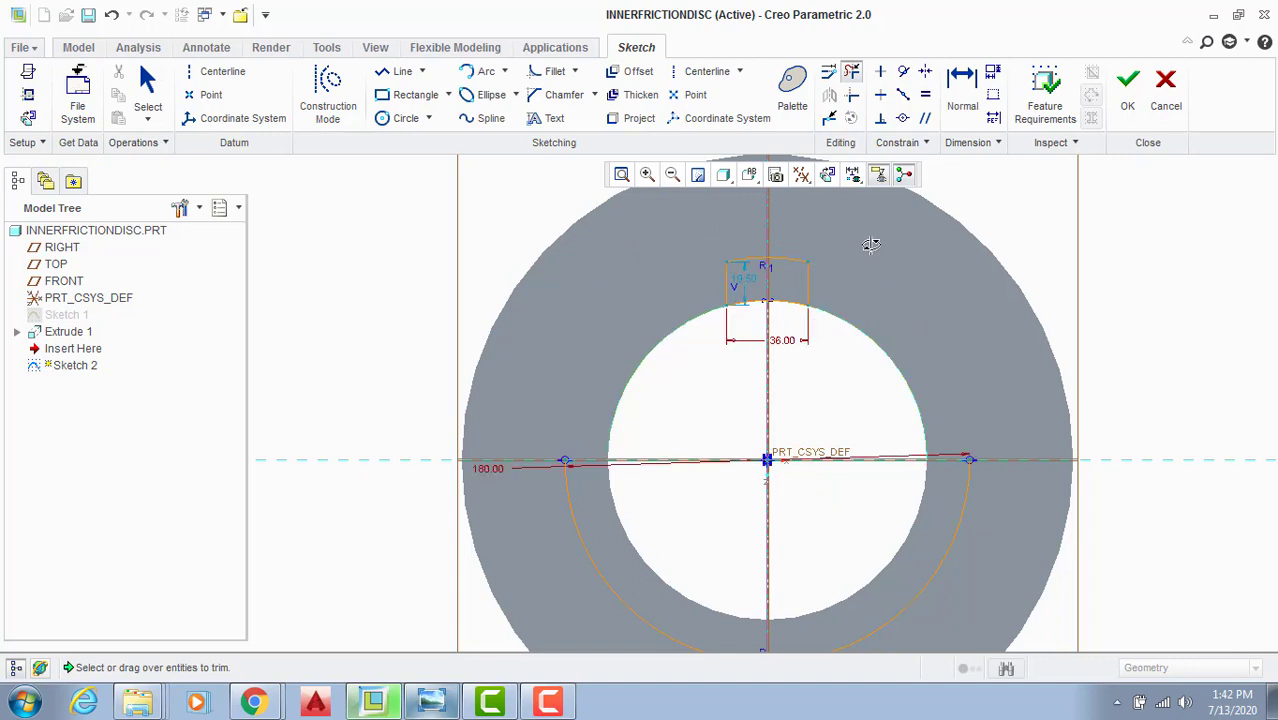
pyautogui.middleClick(871, 245)
pyautogui.click(851, 72)
pyautogui.moveTo(964, 585); pyautogui.dragTo(783, 515)
pyautogui.middleClick(825, 481)
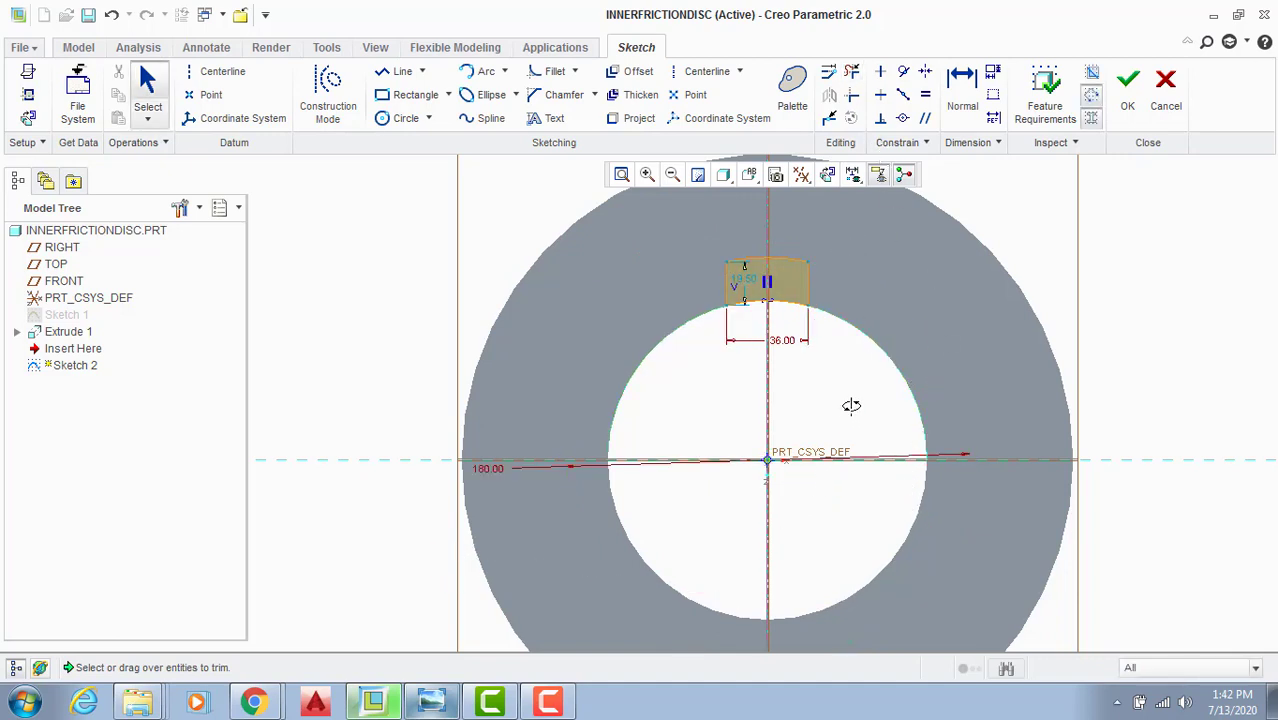
pyautogui.scroll(3, 850, 405)
pyautogui.scroll(-3, 822, 417)
pyautogui.scroll(-3, 804, 289)
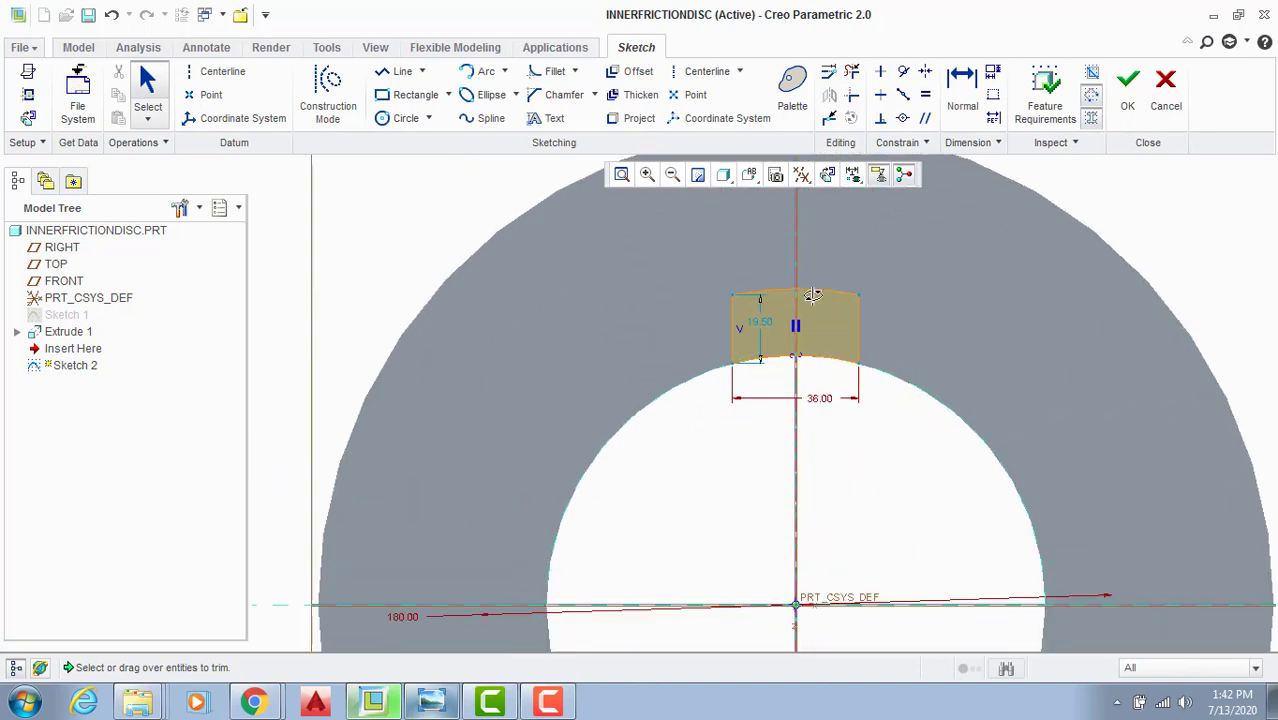
# Step: Try to add a radius dimension to the slot's outer arc, then undo the conflicting dimension
pyautogui.click(962, 92)
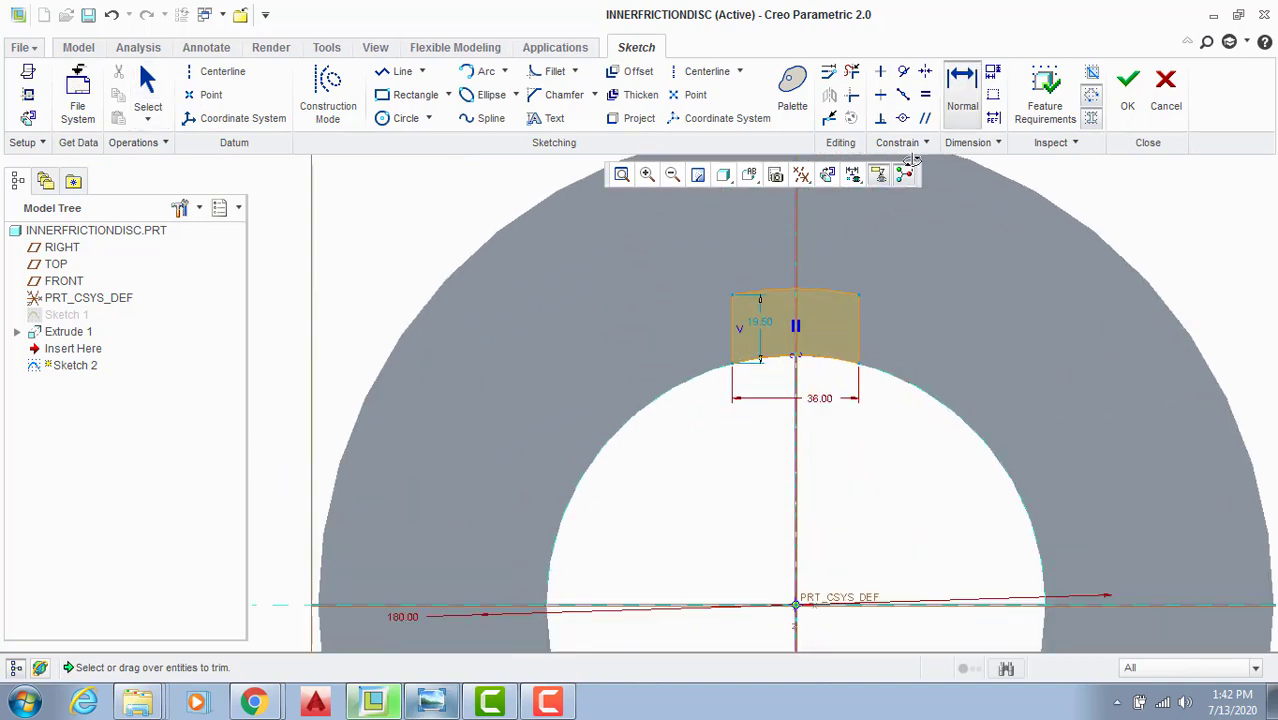
pyautogui.click(832, 291)
pyautogui.middleClick(840, 260)
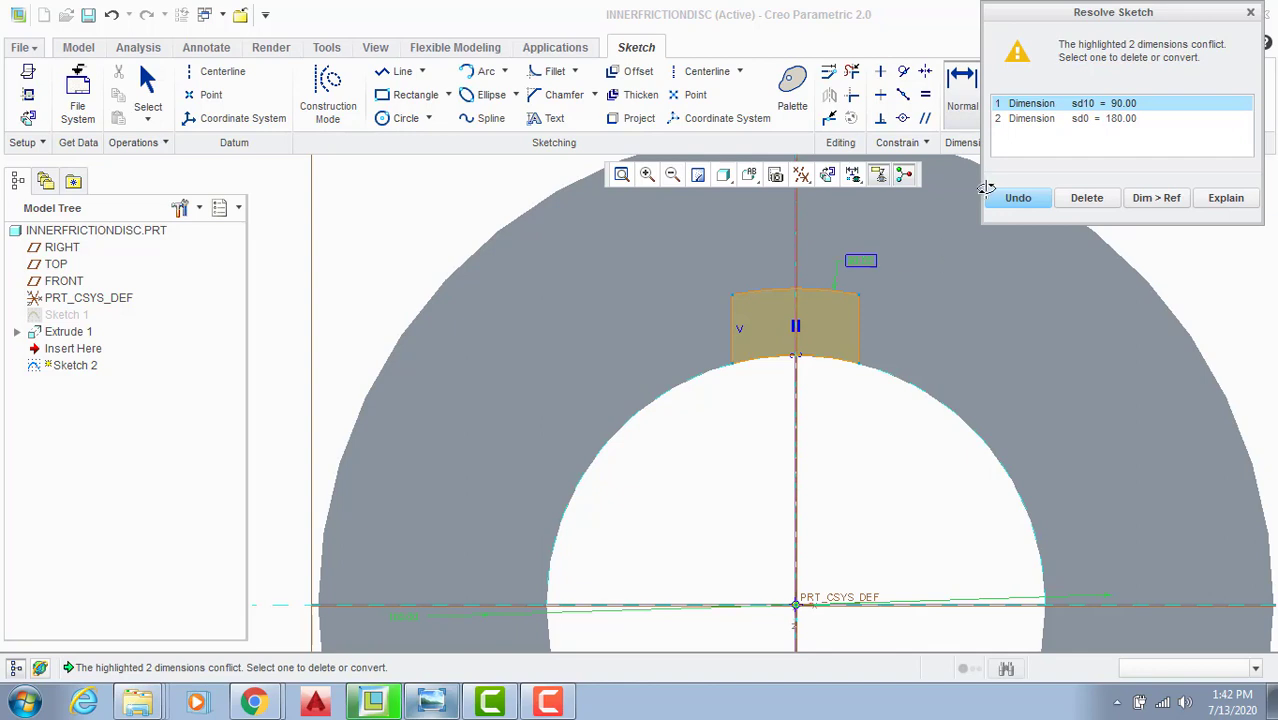
pyautogui.click(1018, 197)
pyautogui.middleClick(872, 445)
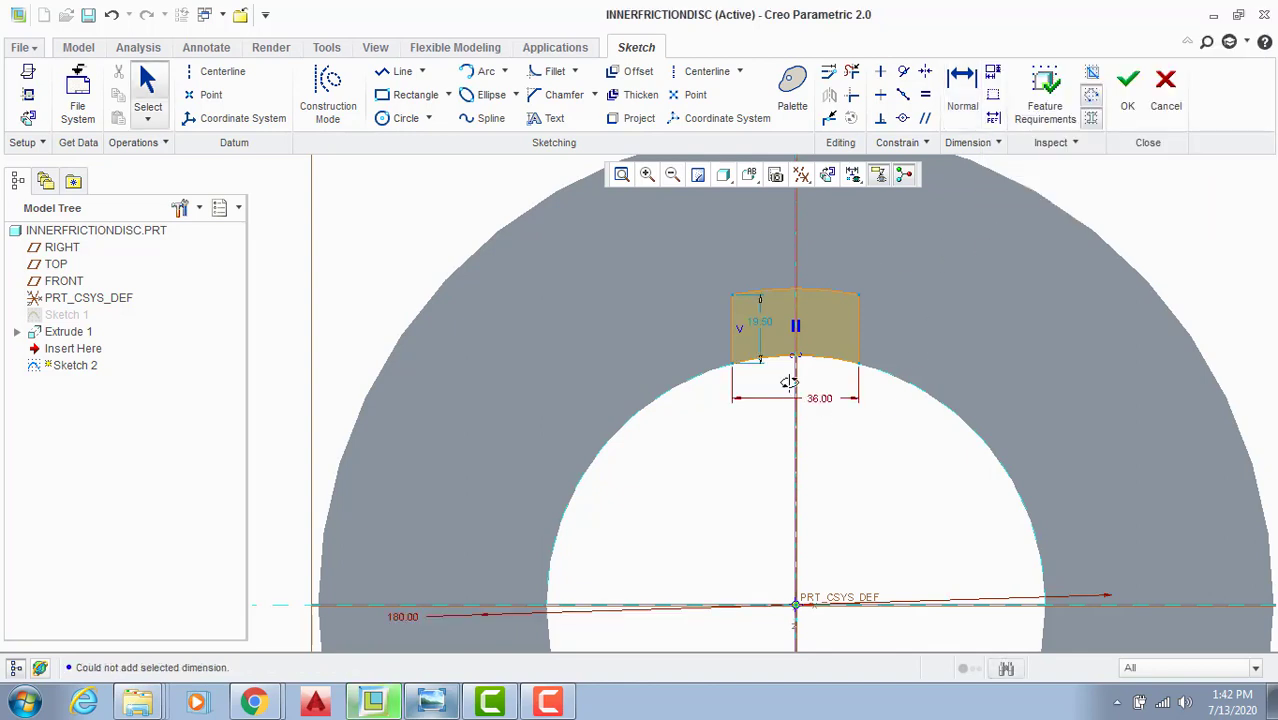
# Step: Reposition the 180 mm diameter dimension so its label sits above the slot
pyautogui.scroll(-3, 818, 360)
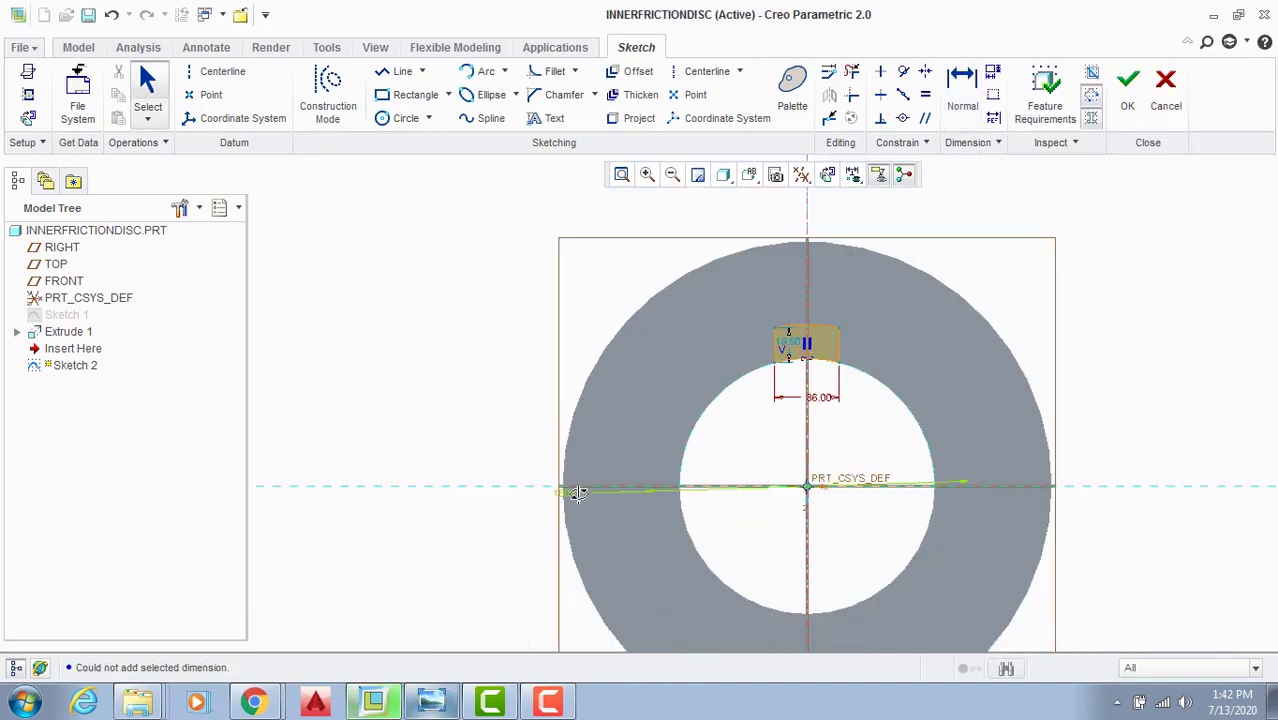
pyautogui.click(785, 249)
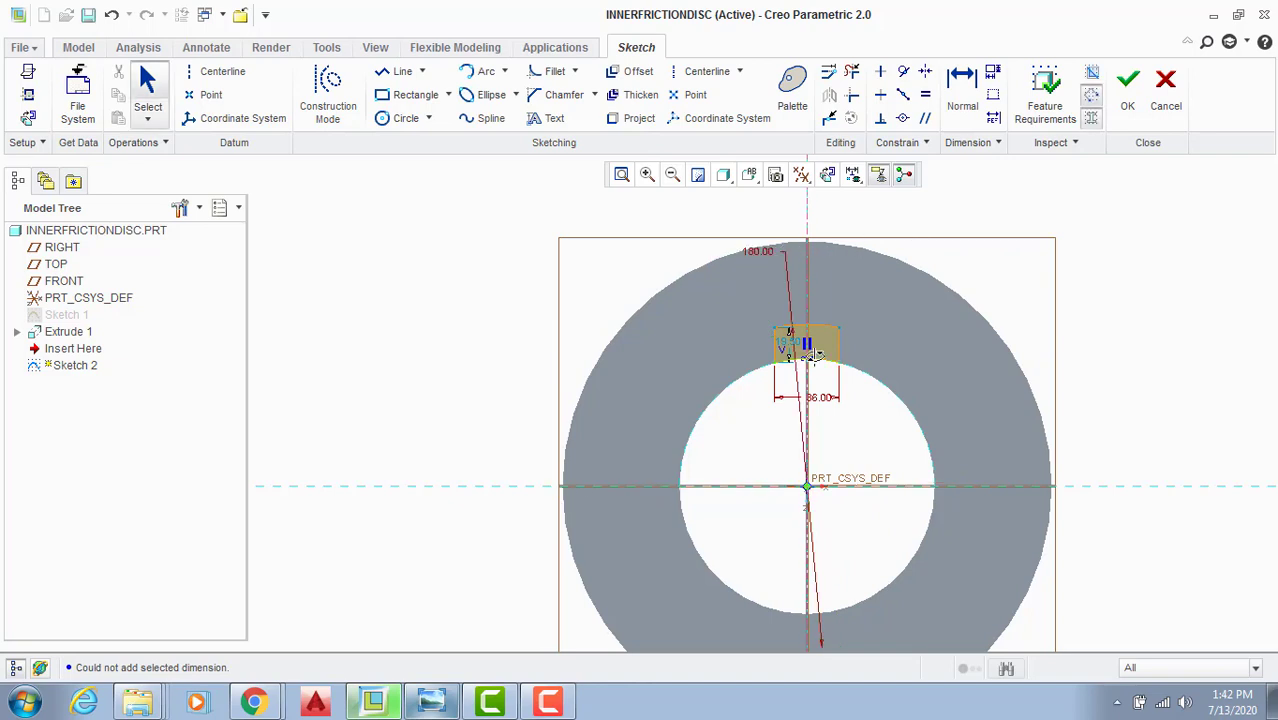
pyautogui.scroll(3, 815, 355)
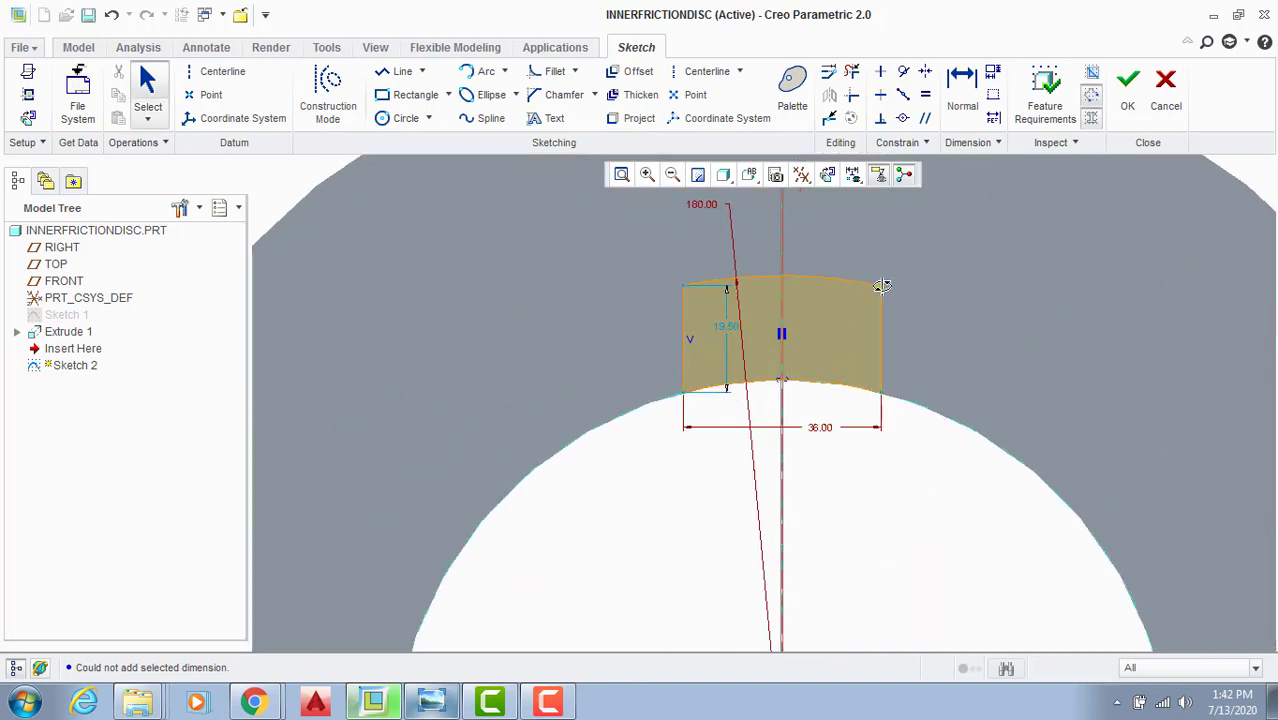
# Step: Shift the slot profile sideways off the vertical centerline to test how it is constrained
pyautogui.moveTo(881, 287); pyautogui.dragTo(968, 286)
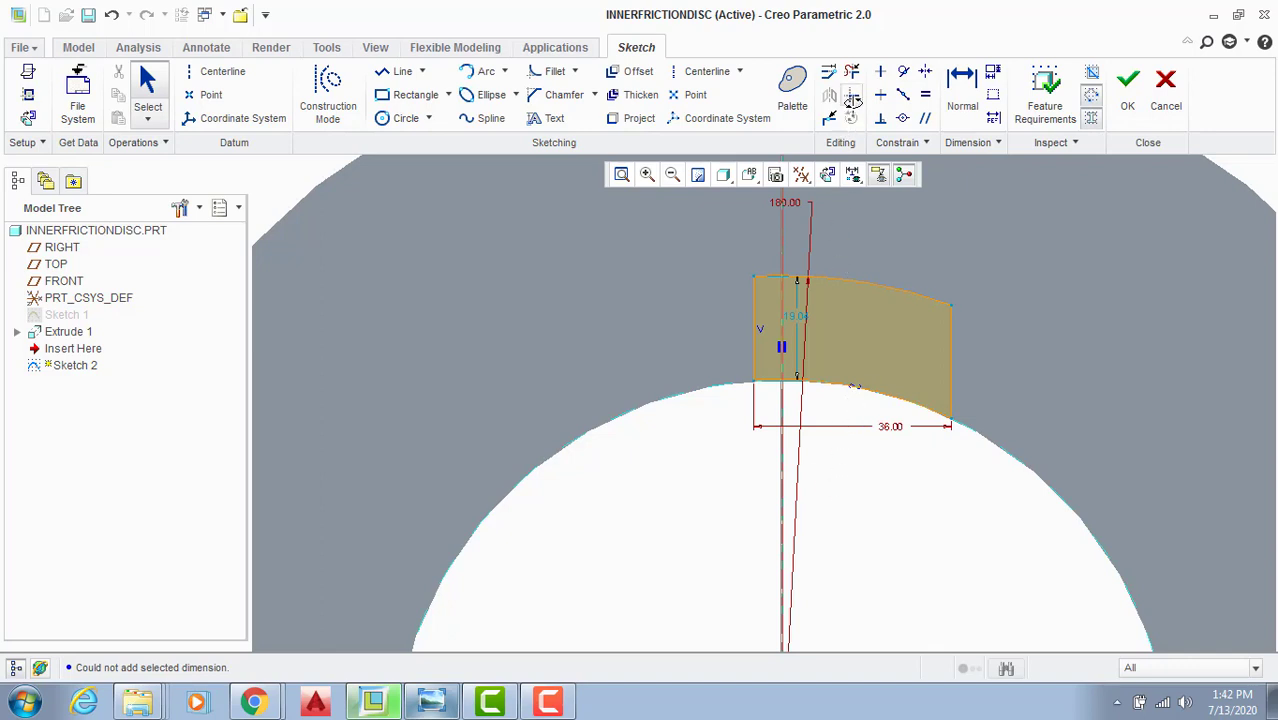
pyautogui.scroll(-2, 881, 305)
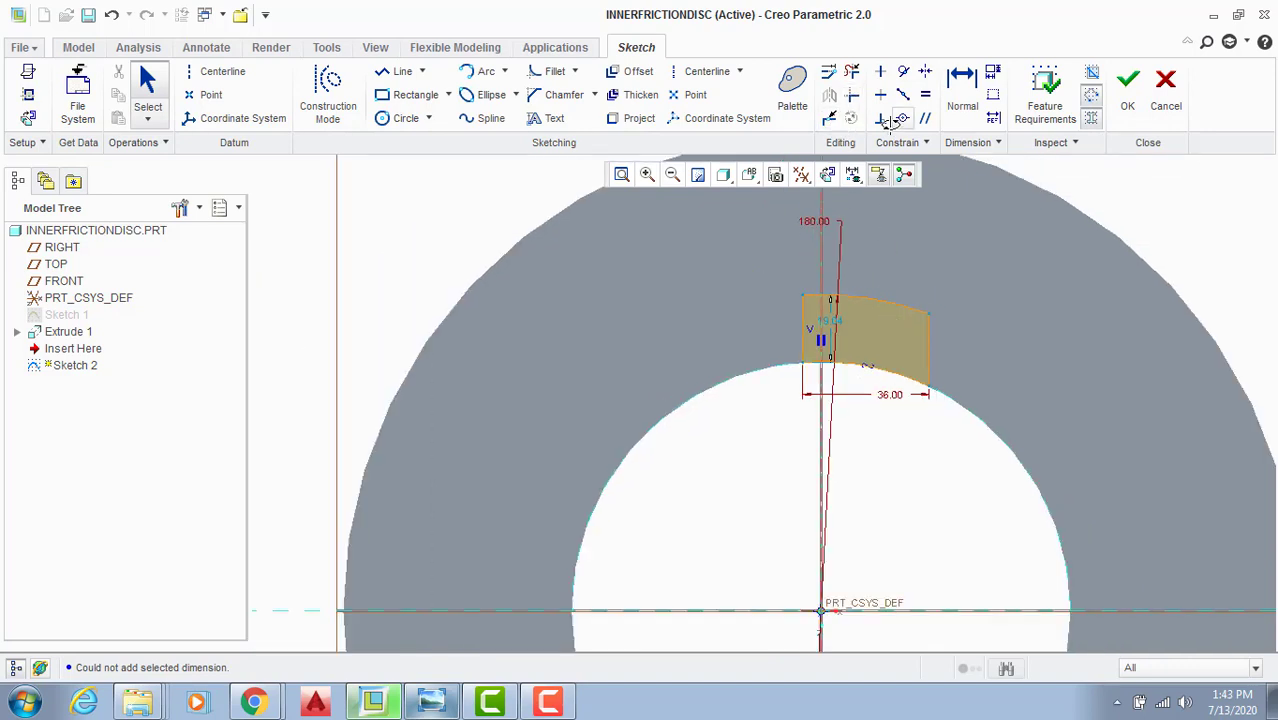
pyautogui.scroll(-3, 847, 196)
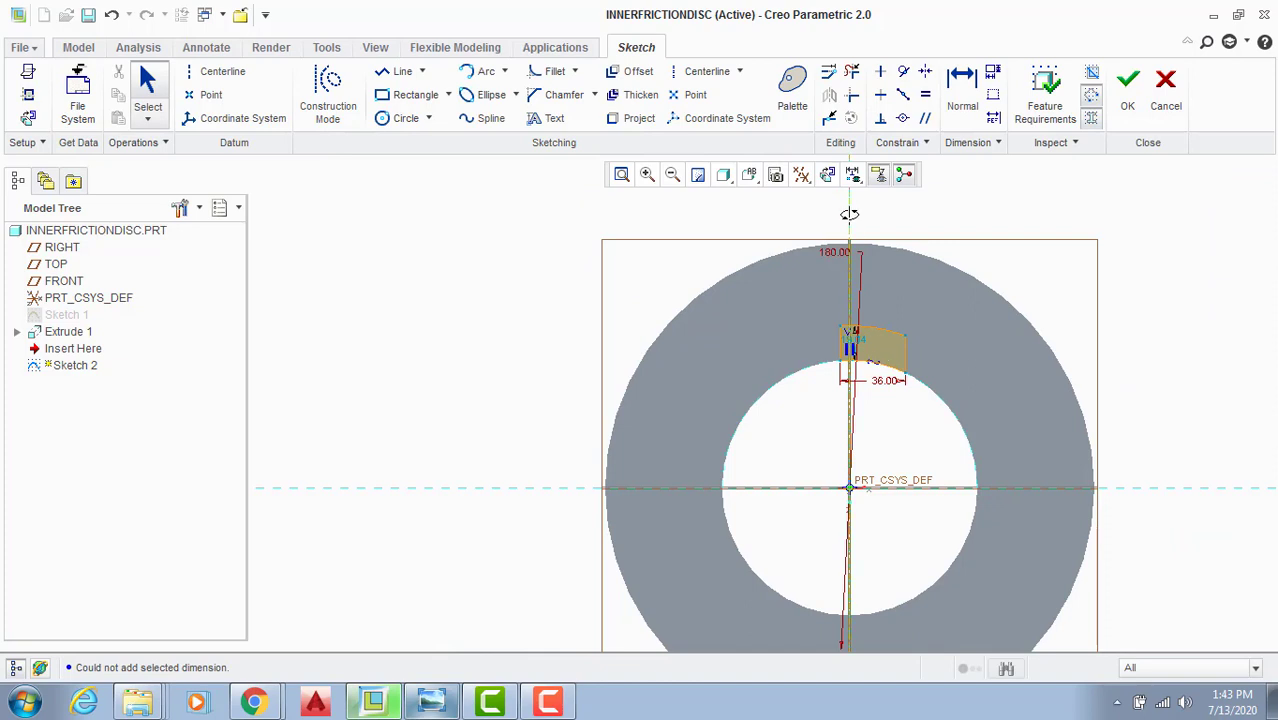
pyautogui.scroll(3, 847, 214)
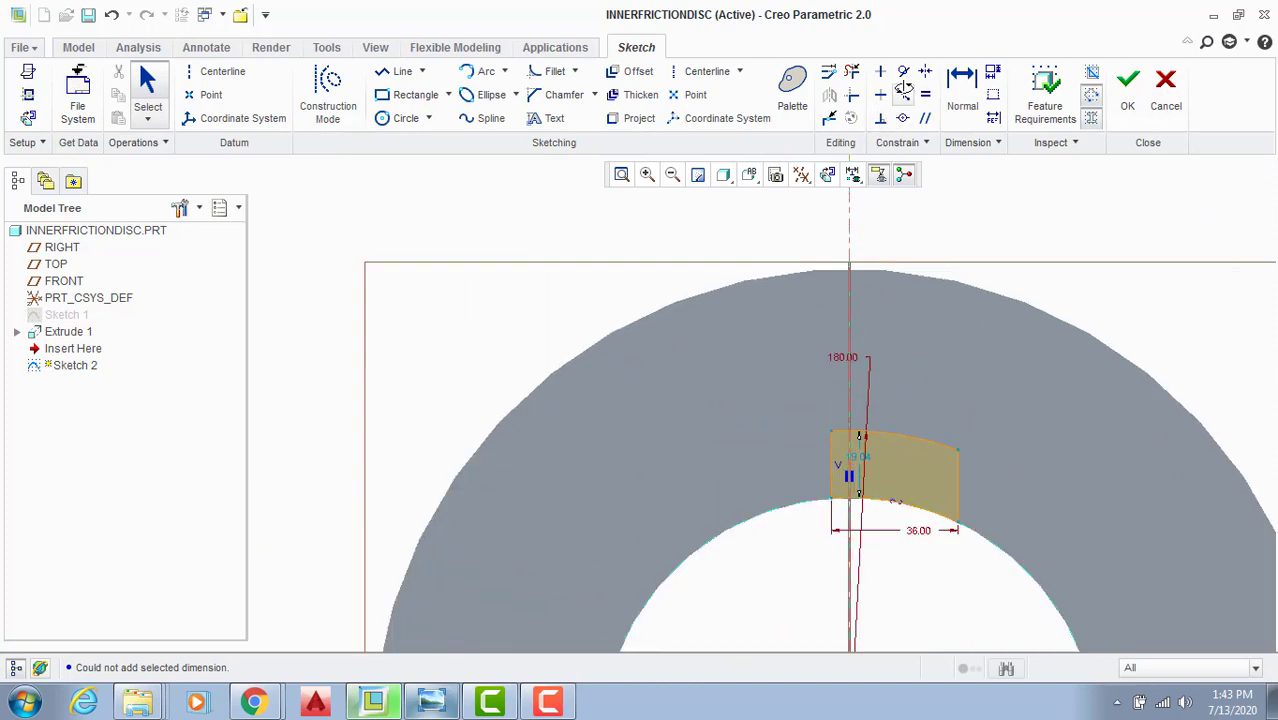
# Step: Make the slot's two lower corners symmetric about the vertical centerline and finish the sketch
pyautogui.click(925, 72)
pyautogui.scroll(3, 848, 470)
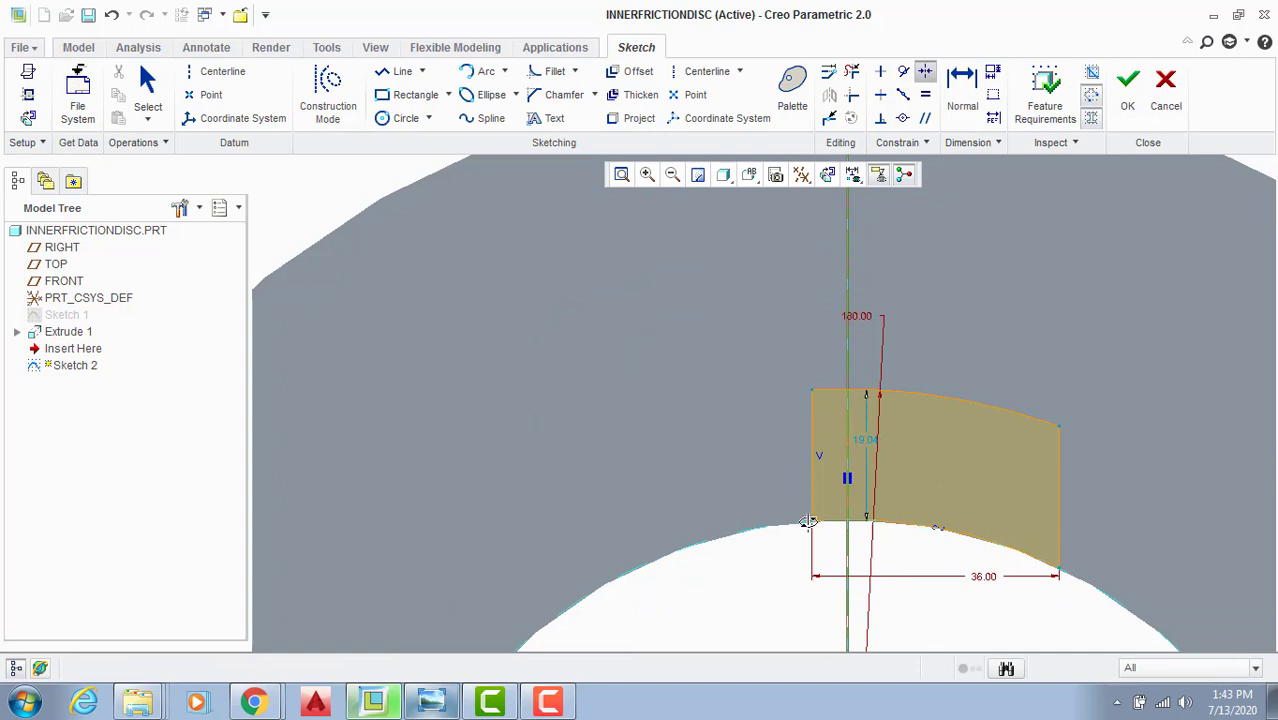
pyautogui.click(1057, 569)
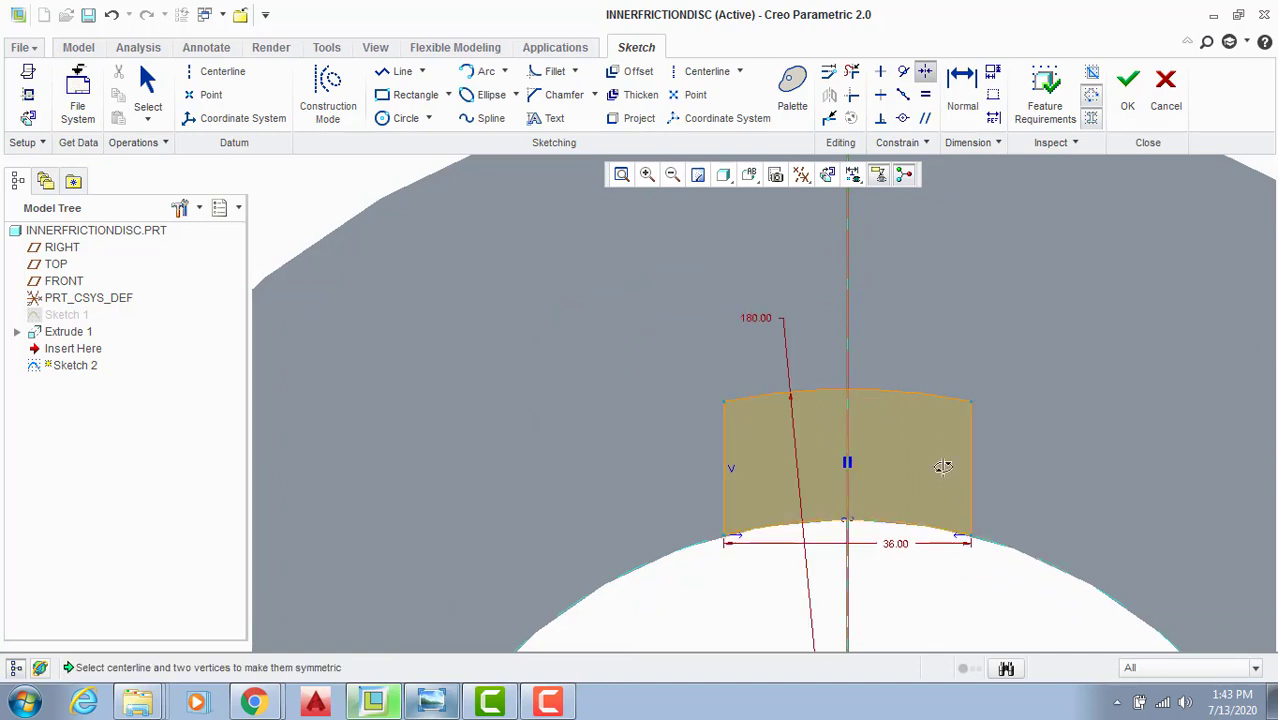
pyautogui.middleClick(1038, 337)
pyautogui.click(1127, 80)
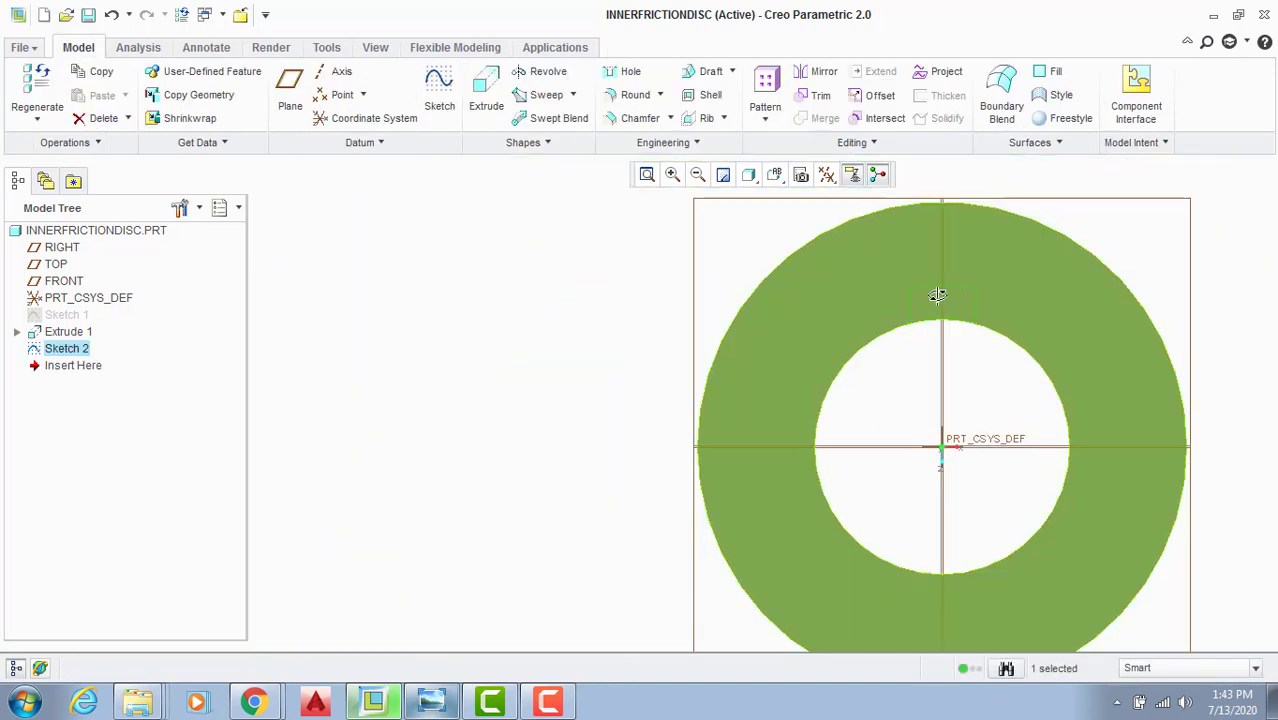
# Step: Extrude the slot sketch as a material-removing cut through the disc
pyautogui.click(486, 92)
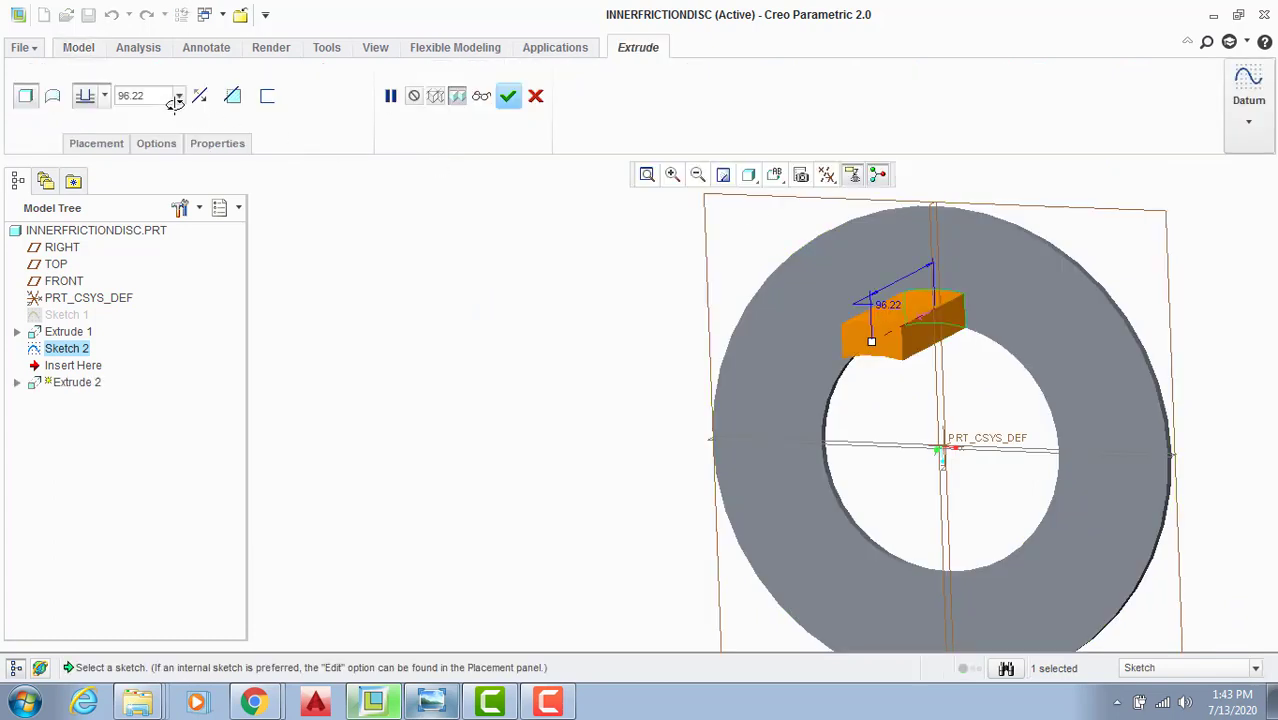
pyautogui.click(232, 95)
pyautogui.click(535, 95)
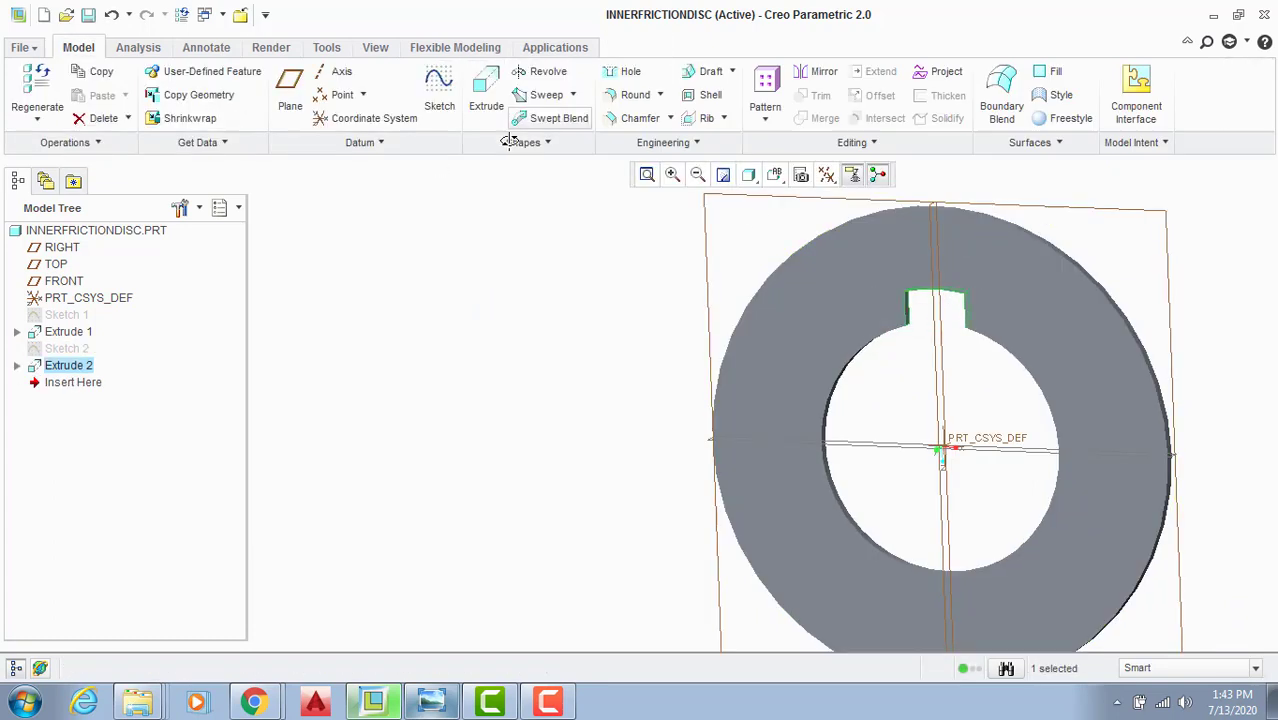
# Step: Pattern the slot cut about the disc's central axis as 6 instances over 360 degrees
pyautogui.click(764, 82)
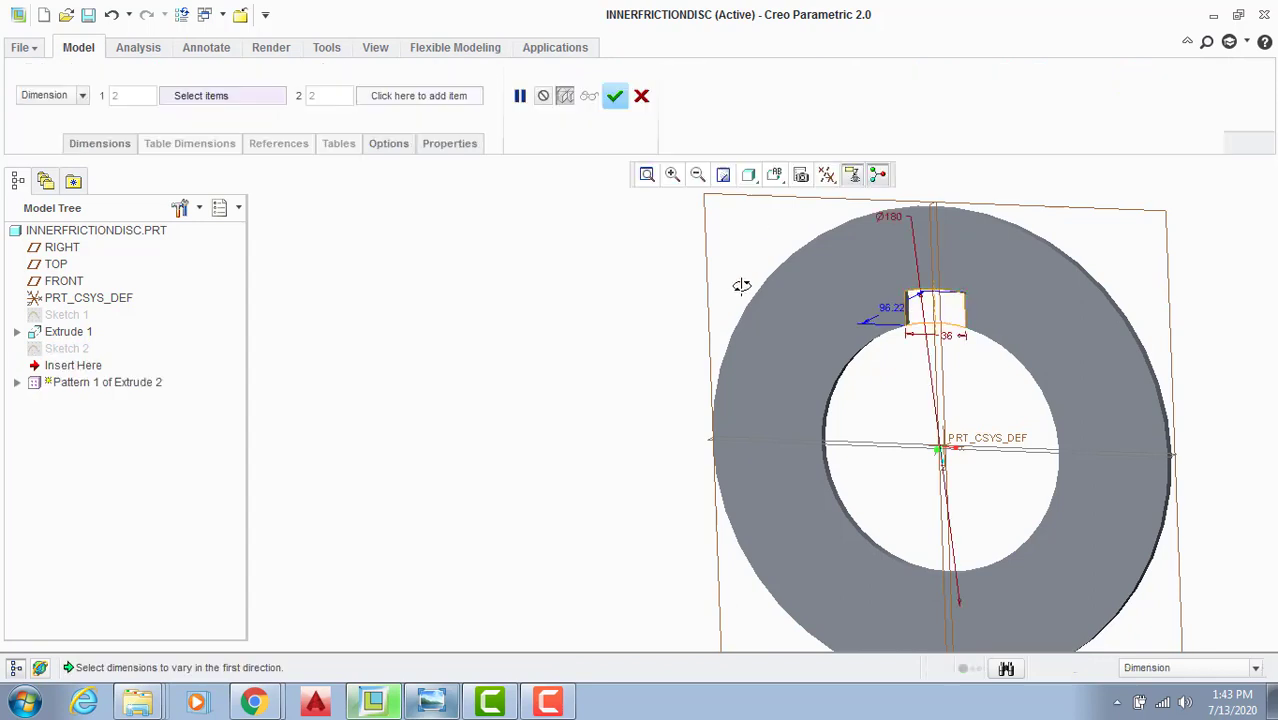
pyautogui.moveTo(742, 285); pyautogui.dragTo(301, 176, button='middle')
pyautogui.click(62, 88)
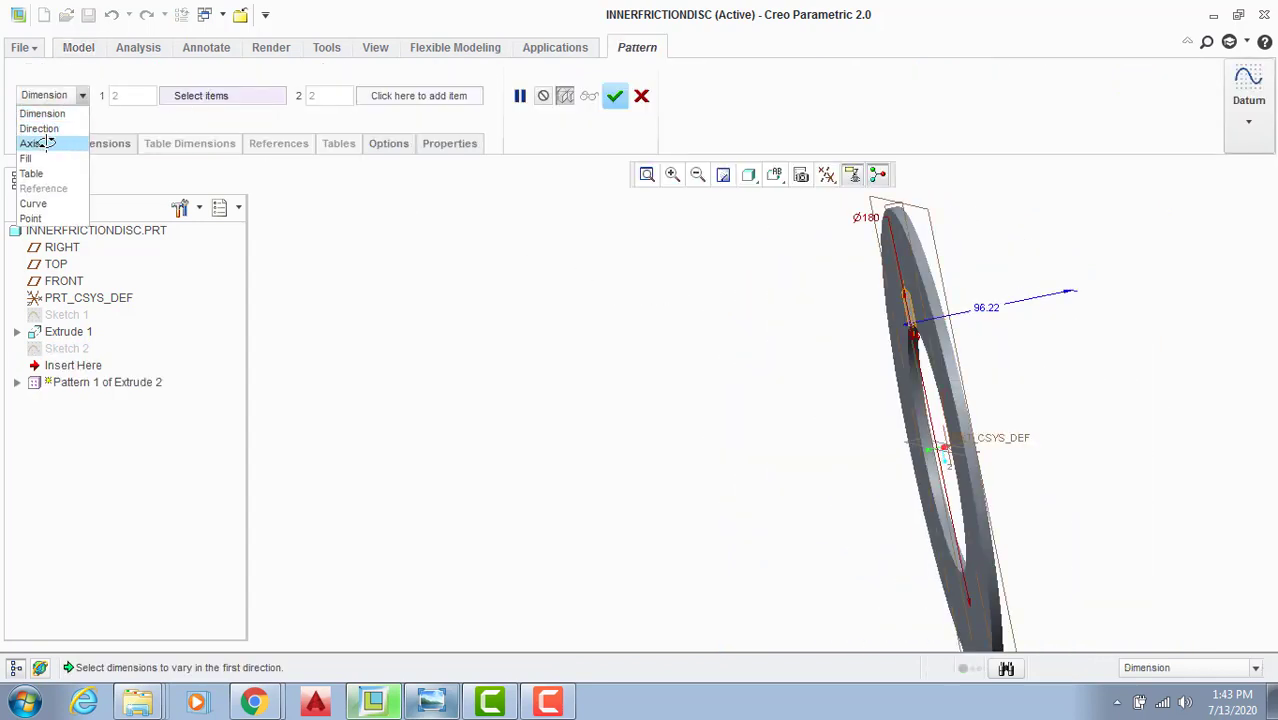
pyautogui.click(86, 141)
pyautogui.moveTo(775, 382); pyautogui.dragTo(940, 437, button='middle')
pyautogui.click(940, 440)
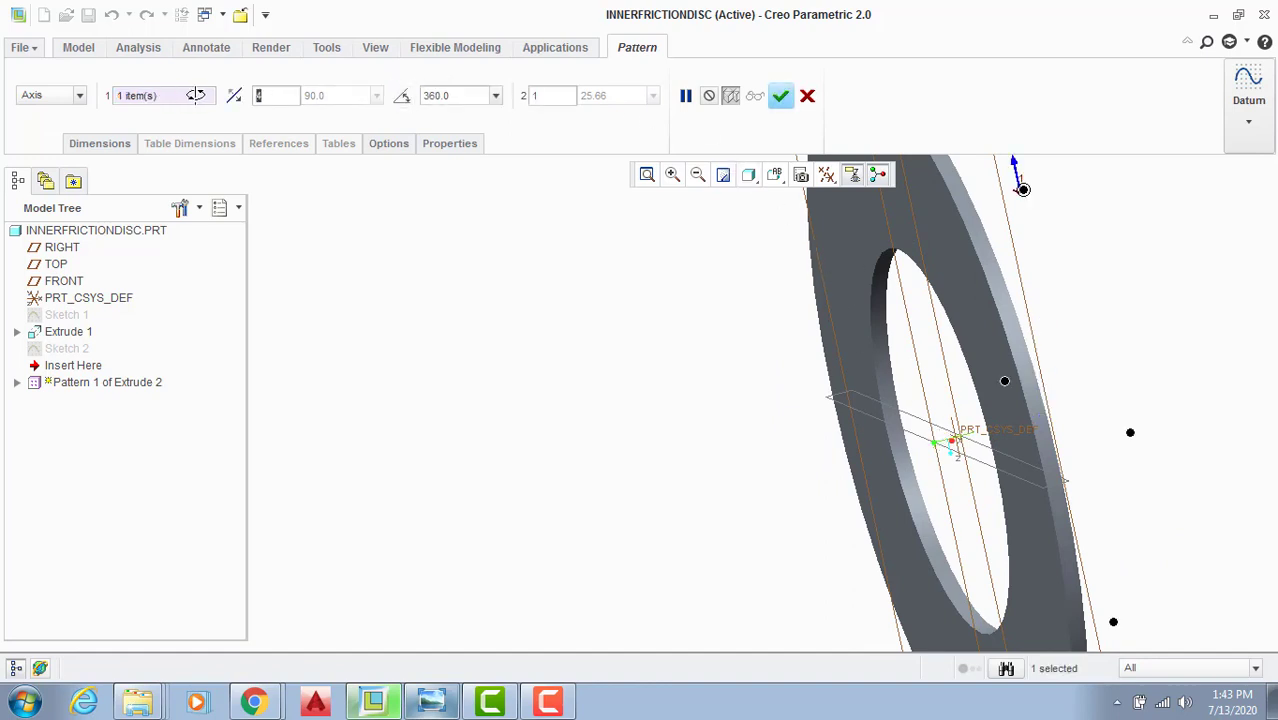
pyautogui.click(780, 95)
# Step: Turn the slotted disc to face the front and save the part
pyautogui.click(658, 288)
pyautogui.moveTo(658, 288); pyautogui.dragTo(721, 281, button='middle')
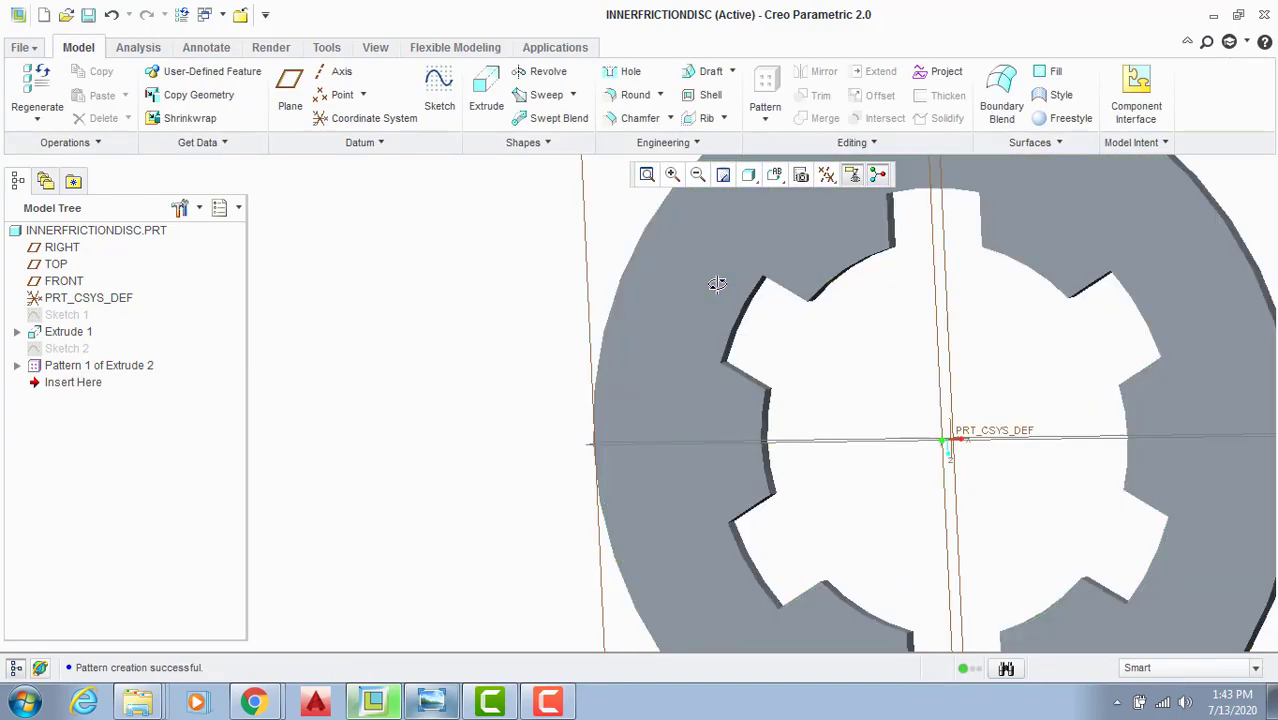
pyautogui.hotkey('ctrl', 's')
pyautogui.click(488, 597)
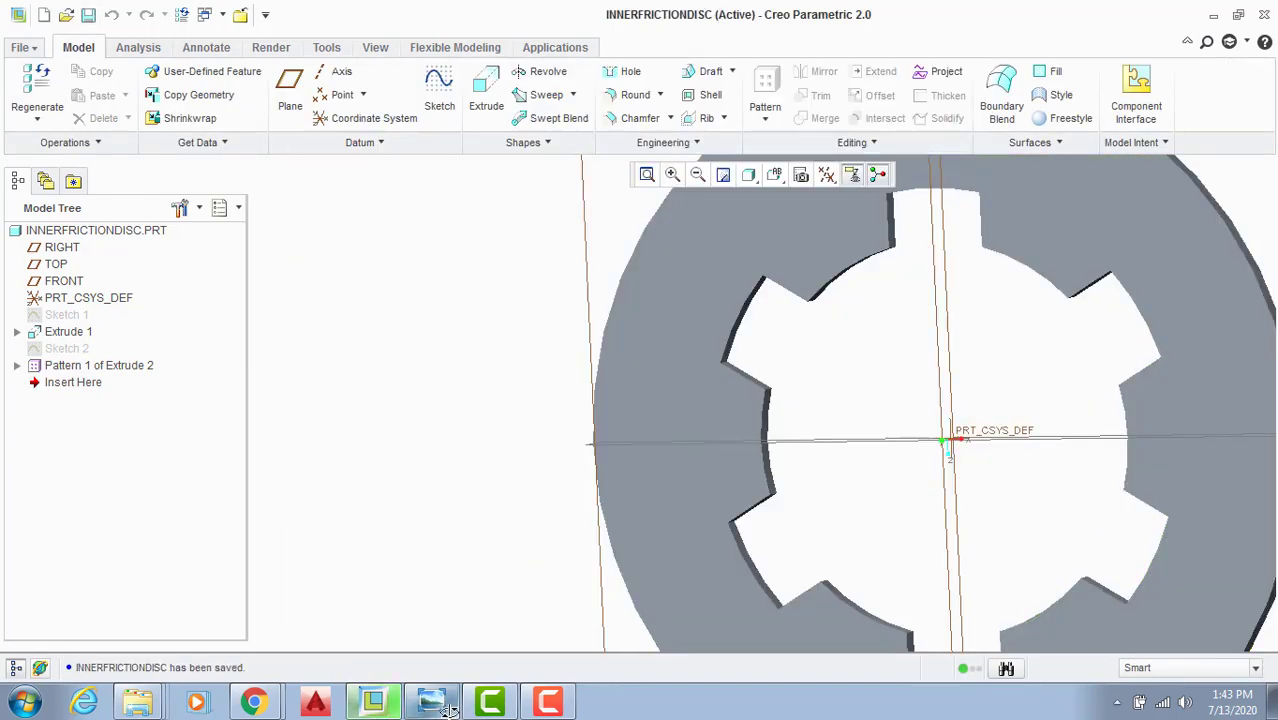
# Step: Switch to Windows Photo Viewer and examine the dimensions of the Pin for Sliding Sleeve in the reference drawing
pyautogui.hotkey('alt', 'Tab')
pyautogui.moveTo(635, 578); pyautogui.dragTo(653, 338)
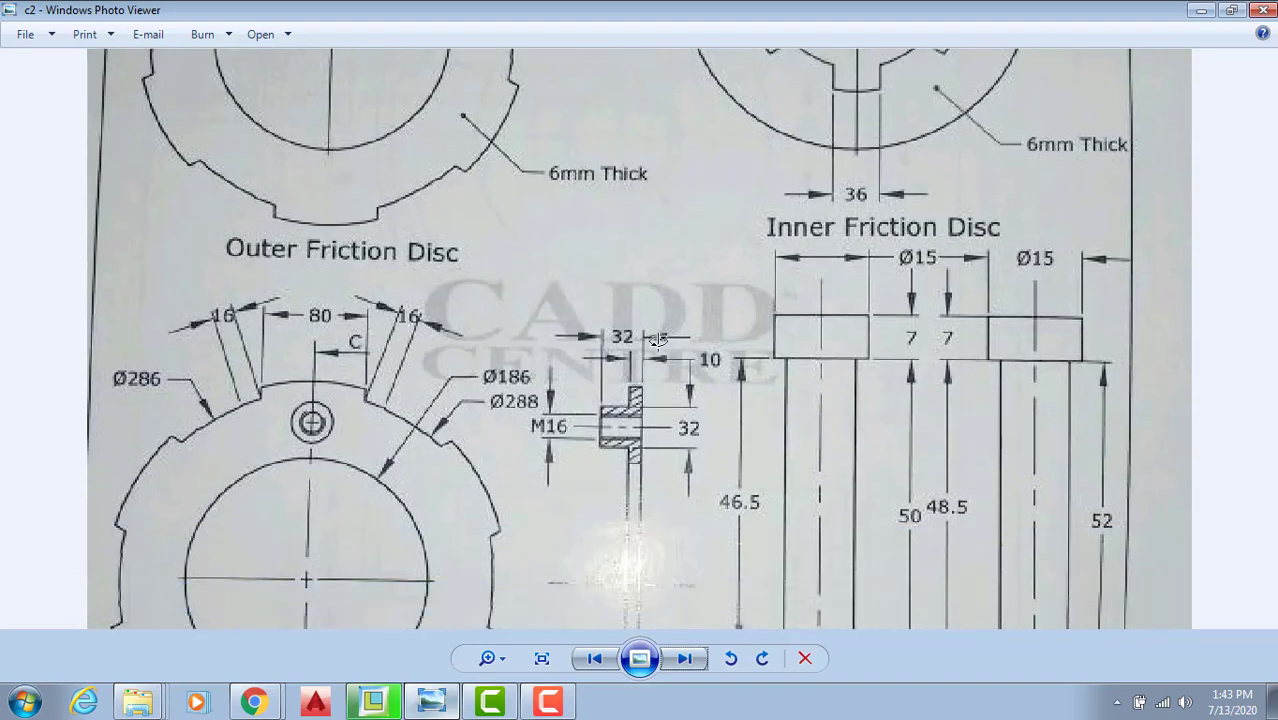
pyautogui.moveTo(684, 440); pyautogui.dragTo(700, 224)
pyautogui.moveTo(833, 359); pyautogui.dragTo(844, 351)
pyautogui.moveTo(840, 409); pyautogui.dragTo(834, 352)
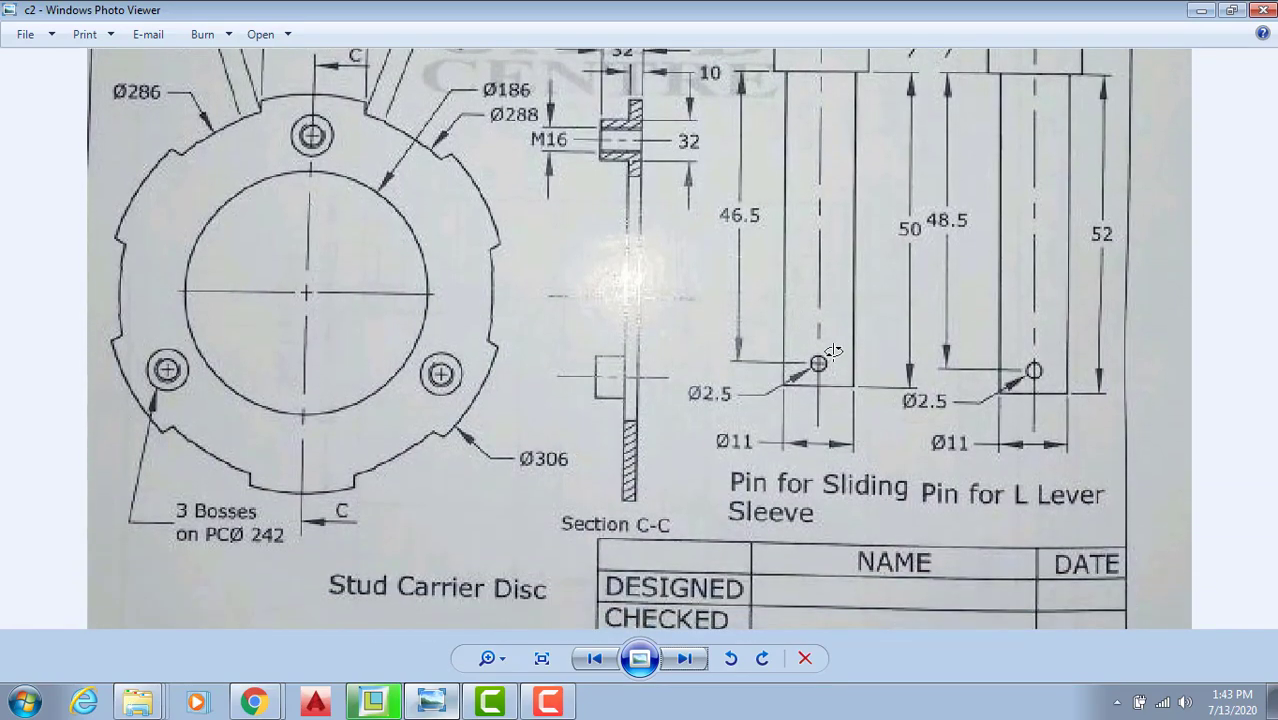
pyautogui.scroll(-1, 835, 354)
pyautogui.moveTo(1043, 394)
pyautogui.mouseDown()
pyautogui.moveTo(1004, 385)
pyautogui.moveTo(936, 401)
pyautogui.moveTo(882, 424)
pyautogui.moveTo(880, 458)
pyautogui.mouseUp()
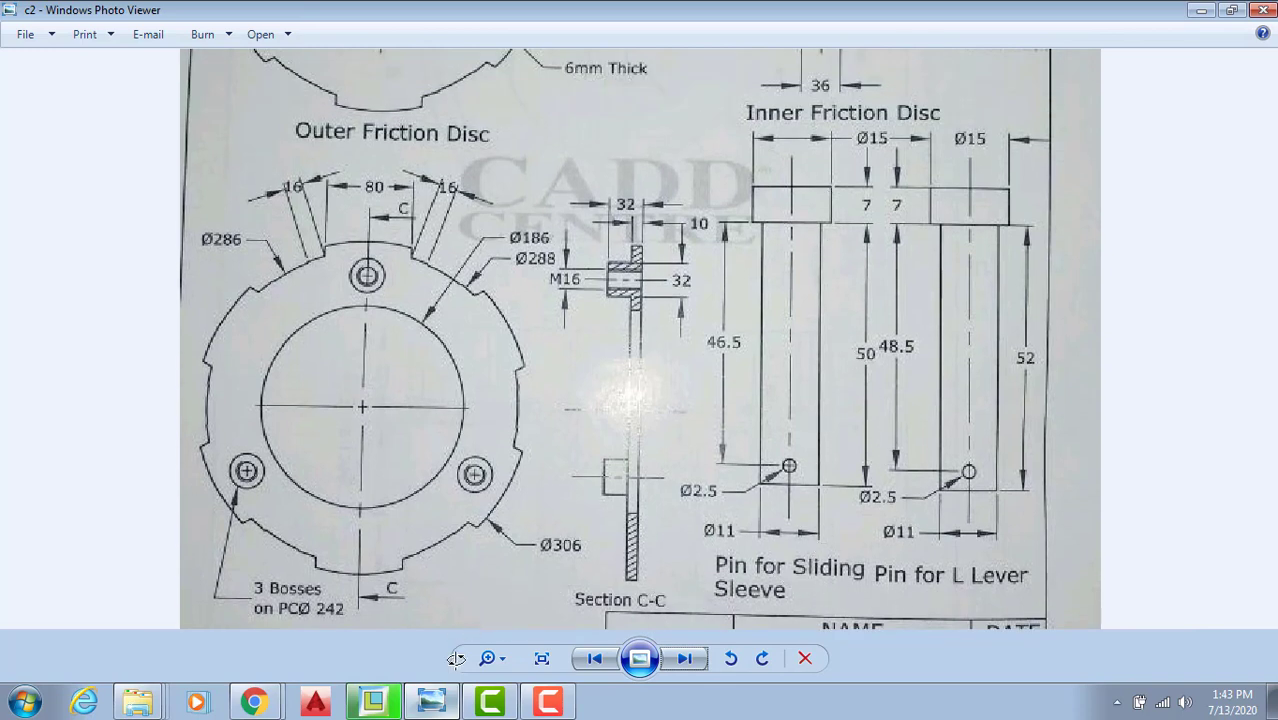
# Step: Switch back to Creo Parametric and close the inner friction disc part
pyautogui.click(373, 700)
pyautogui.click(22, 47)
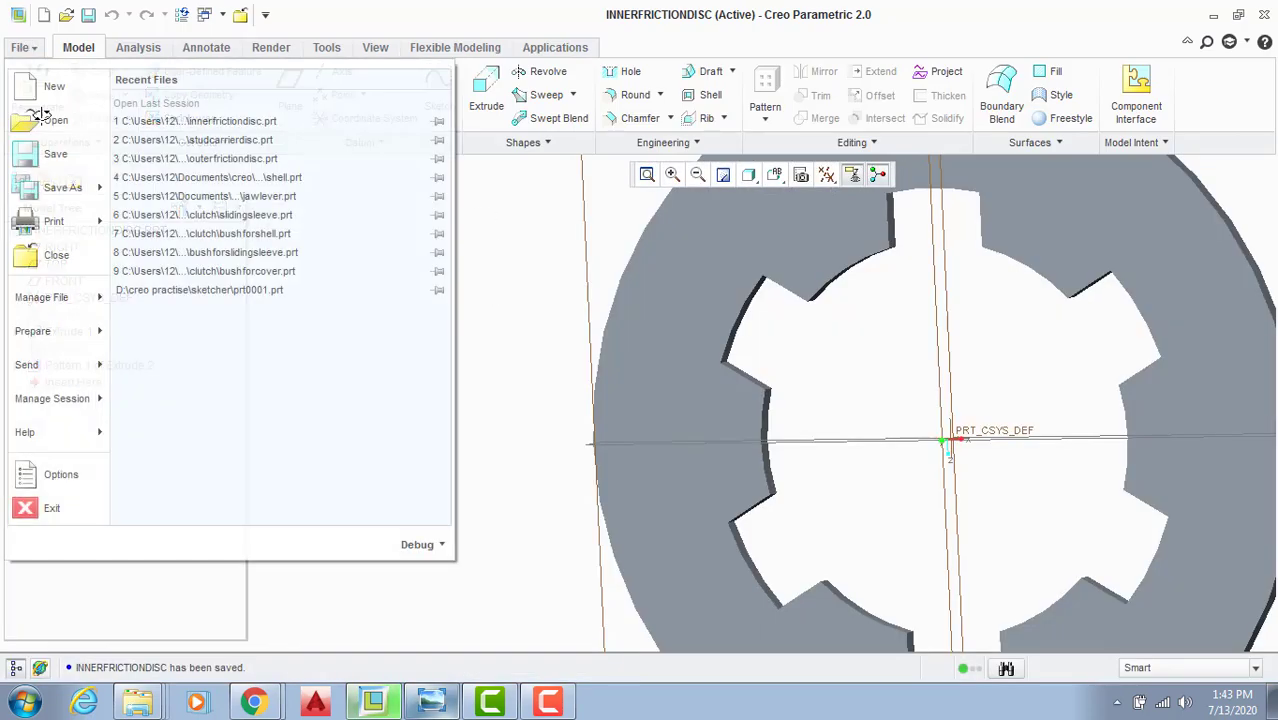
pyautogui.click(52, 254)
# Step: Create a new solid part named PINFORSLIDINGSLEEVE with the mmns_part_solid template instead of the default one
pyautogui.click(28, 82)
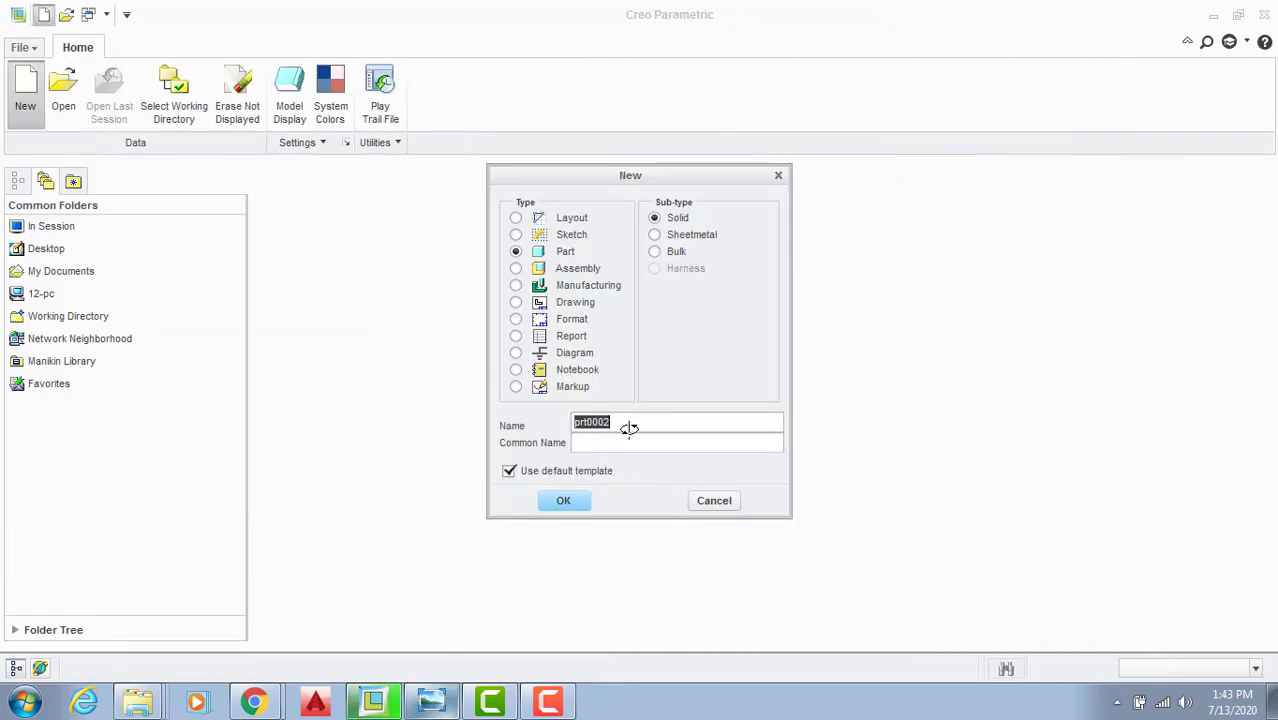
pyautogui.click(549, 470)
pyautogui.write('PINFORSLIDINGSLEEVE')
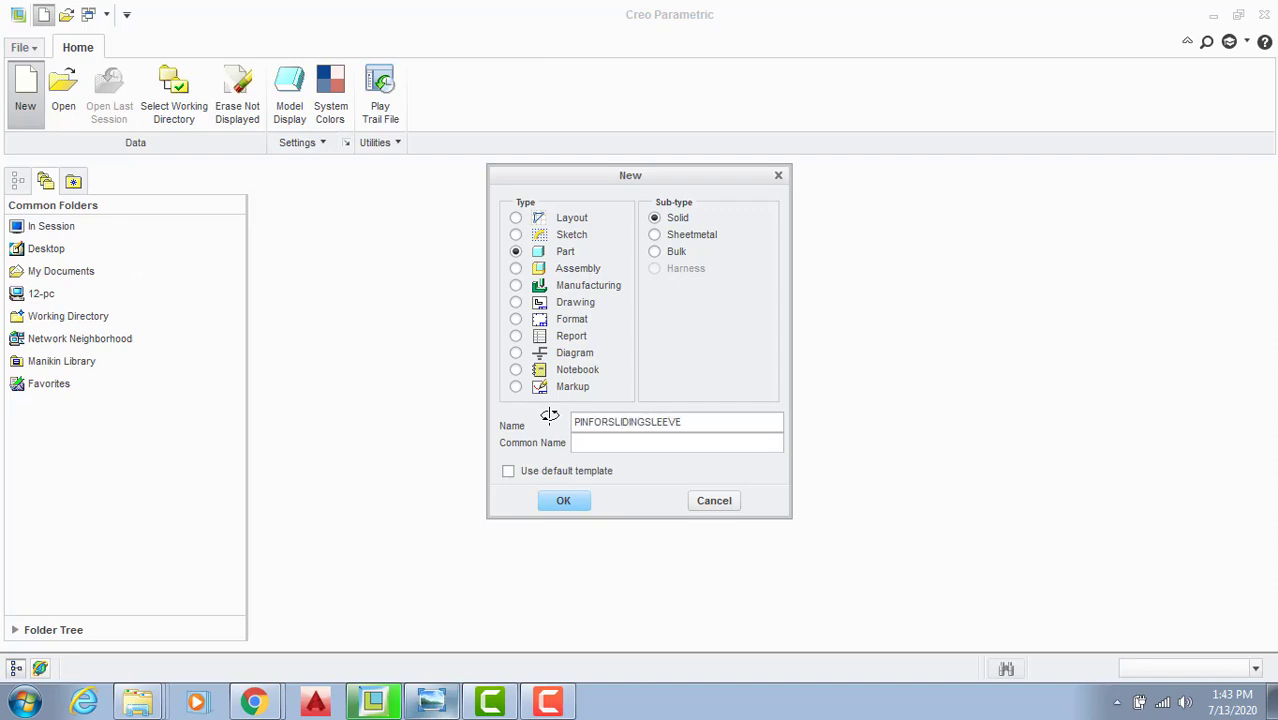
pyautogui.press('Return')
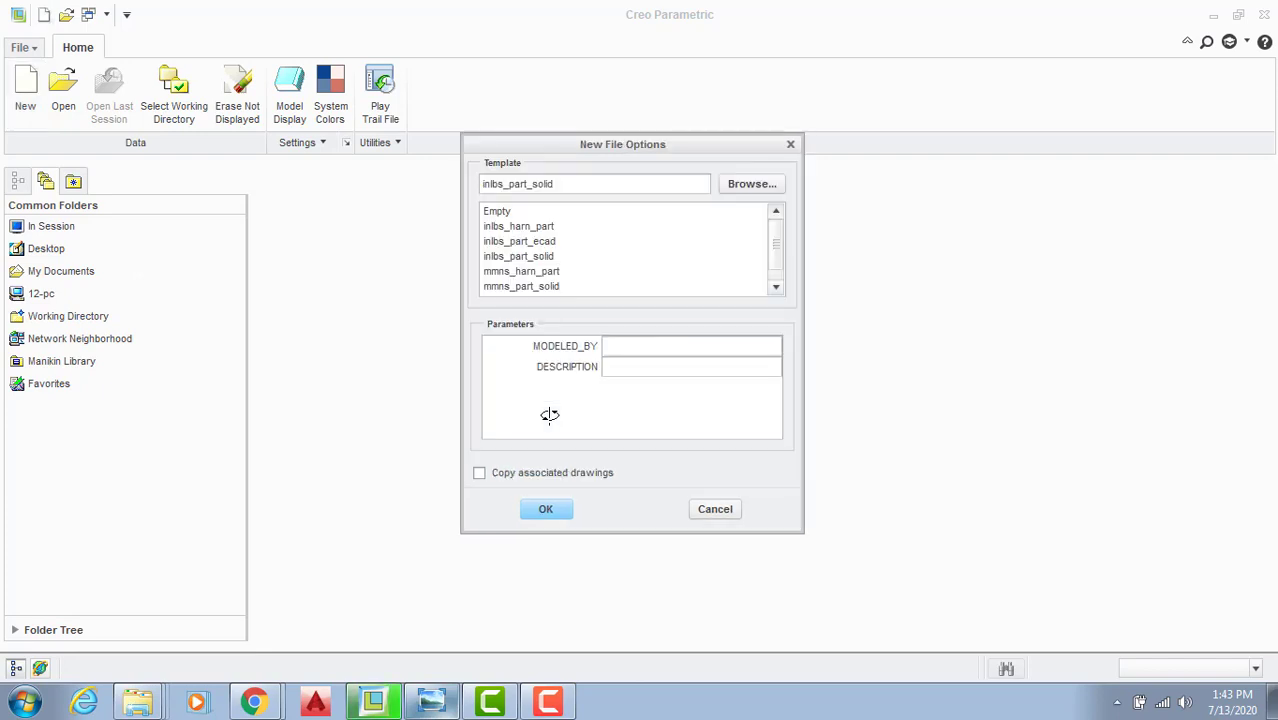
pyautogui.doubleClick(495, 285)
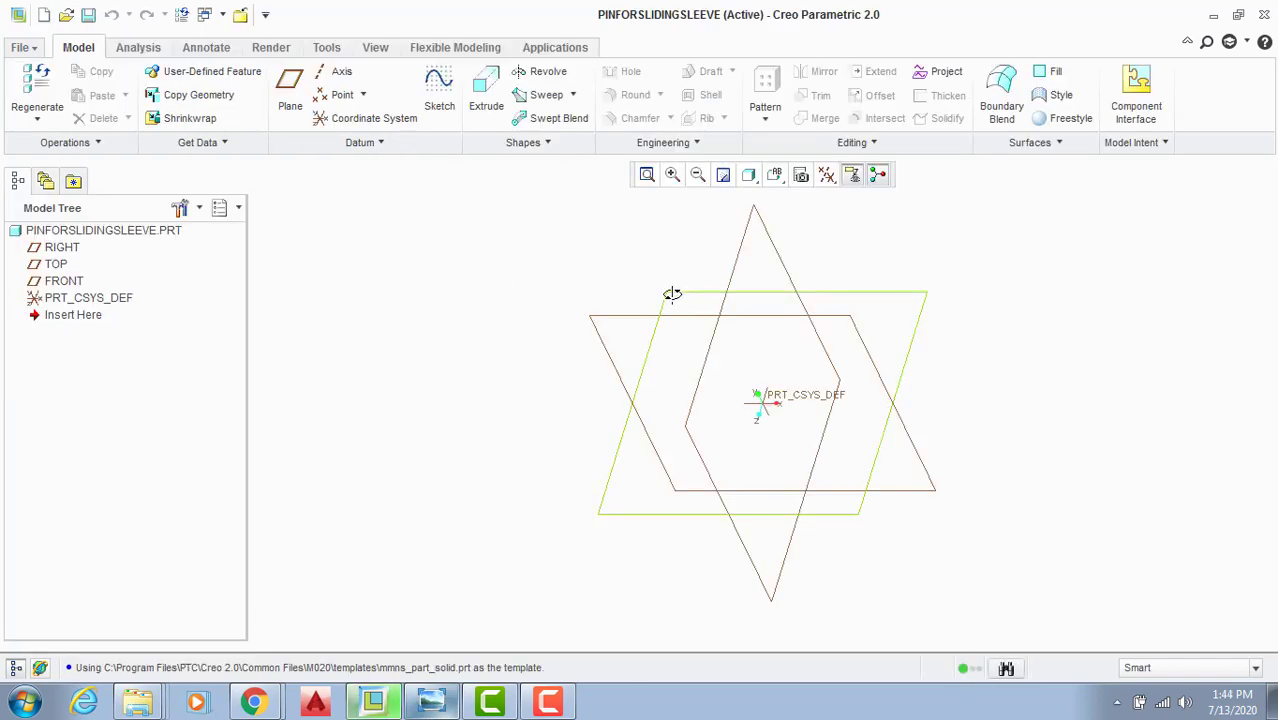
# Step: Start a sketch on the FRONT datum plane with the RIGHT plane as the orientation reference
pyautogui.click(439, 88)
pyautogui.click(590, 316)
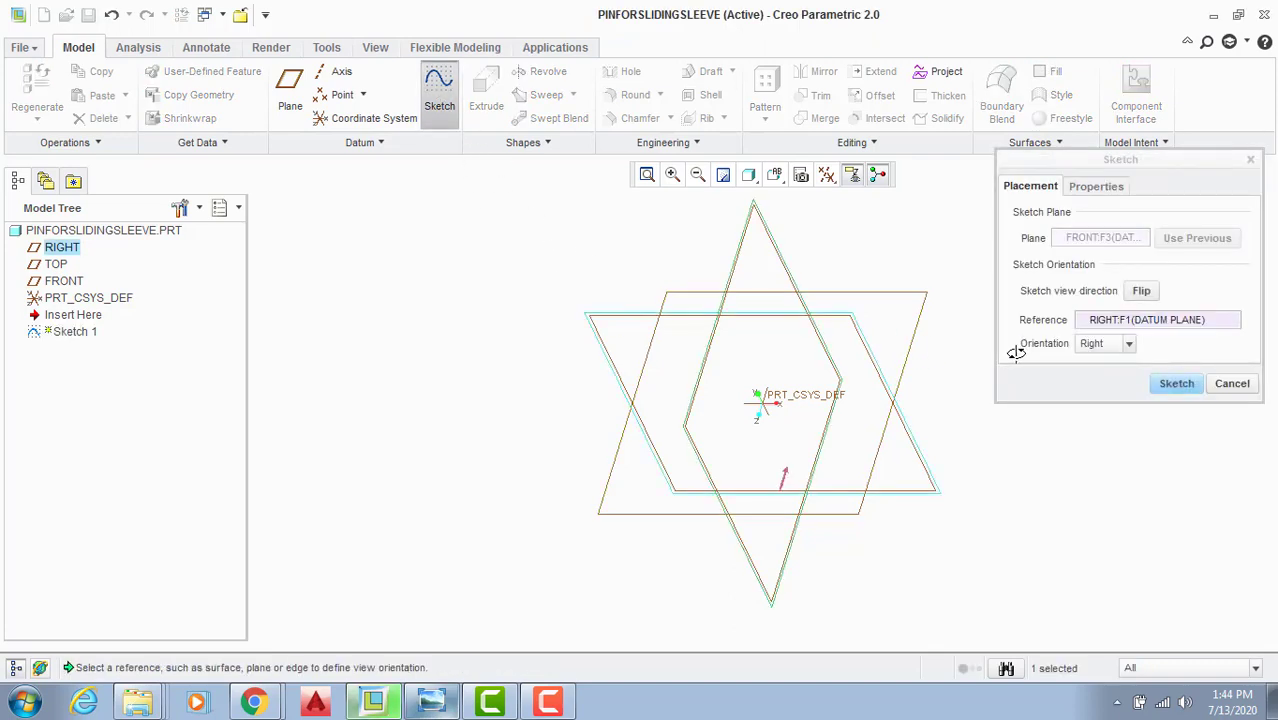
pyautogui.click(1172, 383)
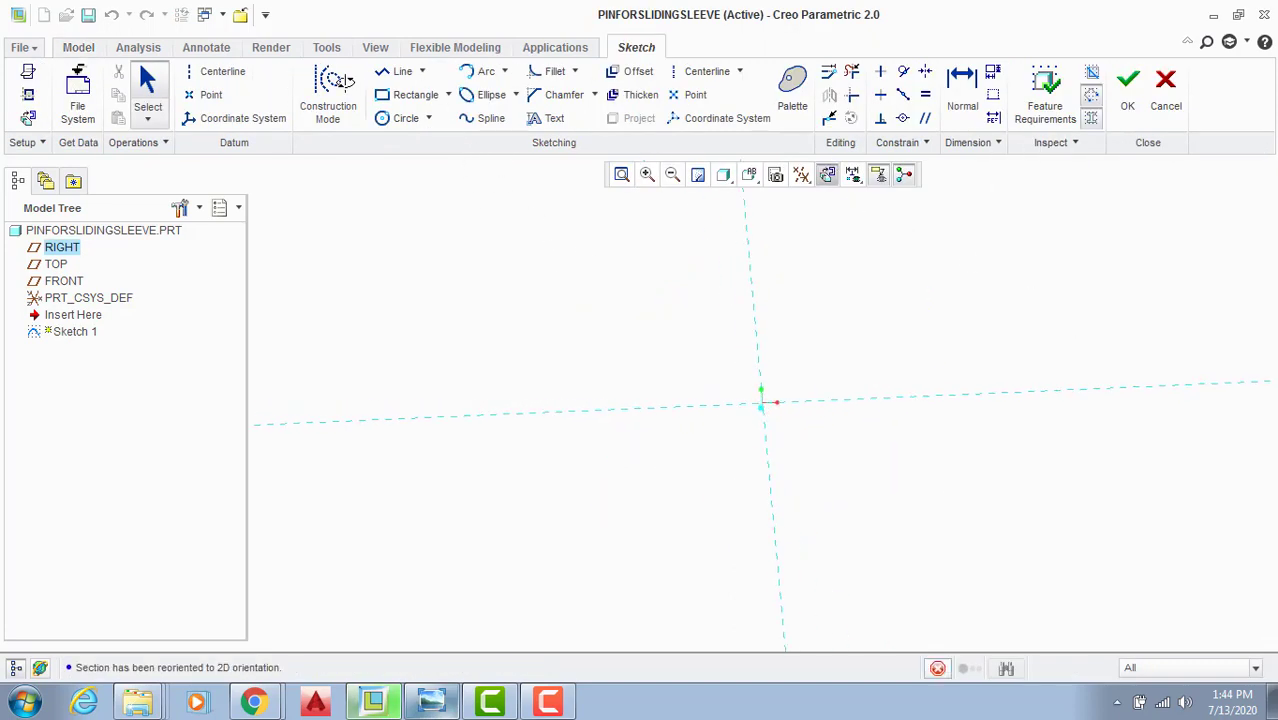
# Step: Sketch a closed stepped half-profile of the pin up from the origin along the vertical reference, about 192 mm tall and 101 mm wide at the head
pyautogui.click(396, 71)
pyautogui.click(762, 253)
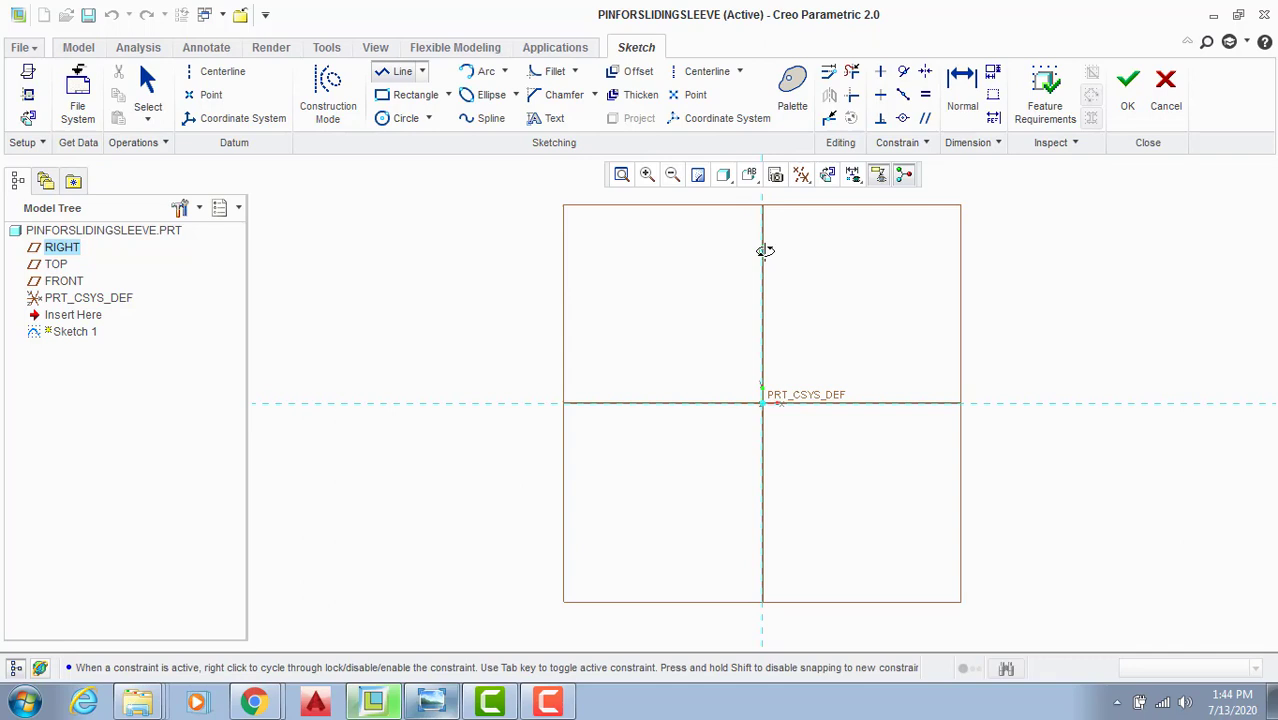
pyautogui.click(762, 404)
pyautogui.click(801, 404)
pyautogui.click(801, 281)
pyautogui.click(841, 281)
pyautogui.click(841, 253)
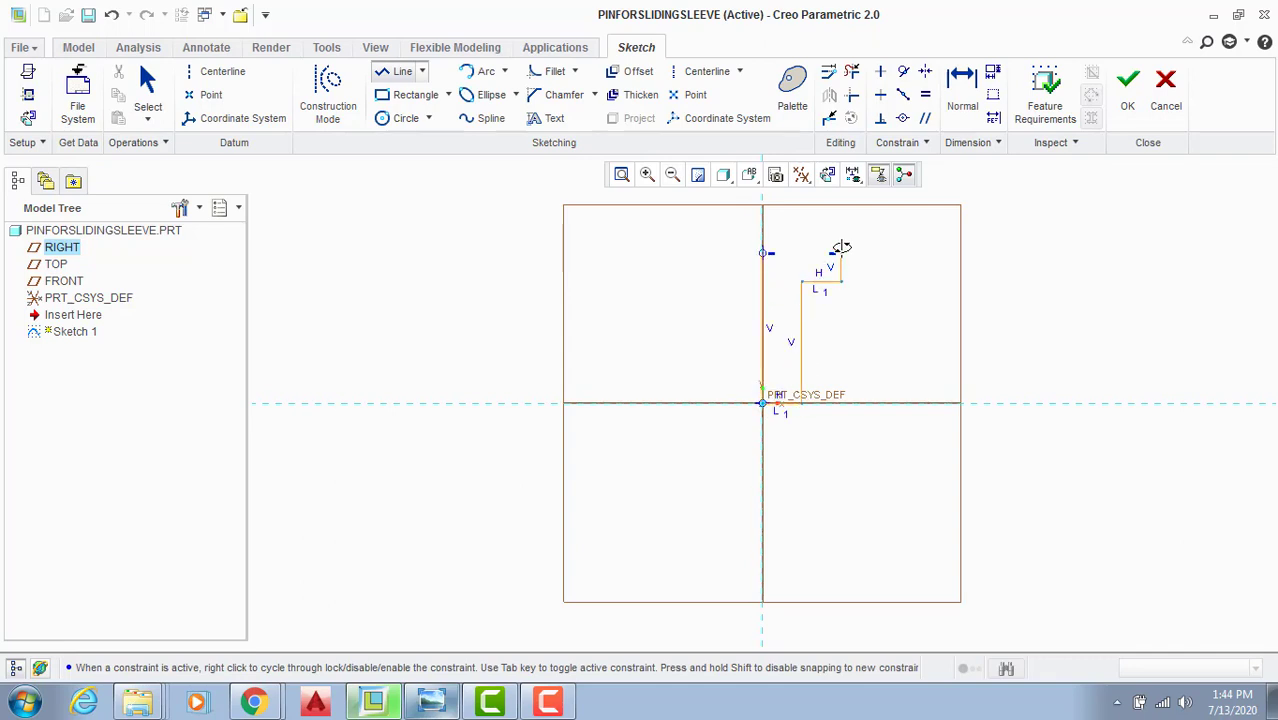
pyautogui.click(762, 253)
pyautogui.middleClick(785, 228)
pyautogui.middleClick(785, 228)
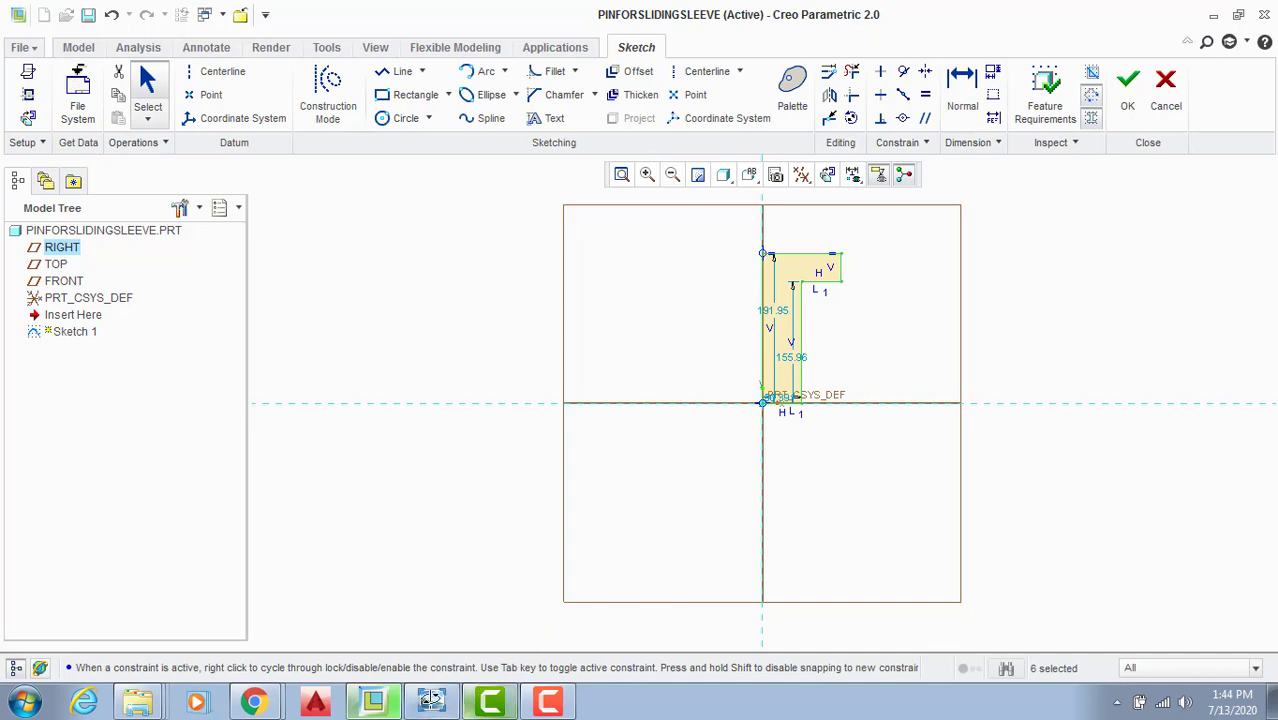
# Step: Switch to Windows Photo Viewer, examine the head height and shaft length of the Pin for Sliding Sleeve, and return to Creo Parametric
pyautogui.click(432, 700)
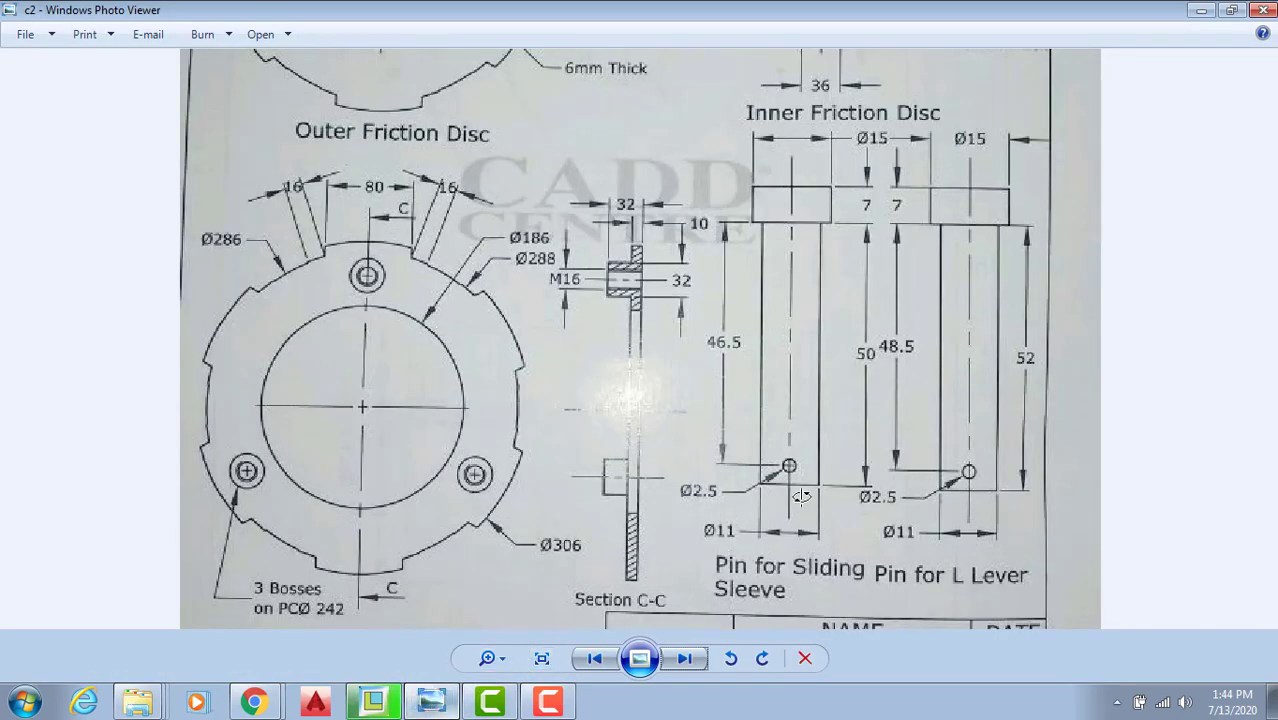
pyautogui.moveTo(815, 409); pyautogui.dragTo(826, 429)
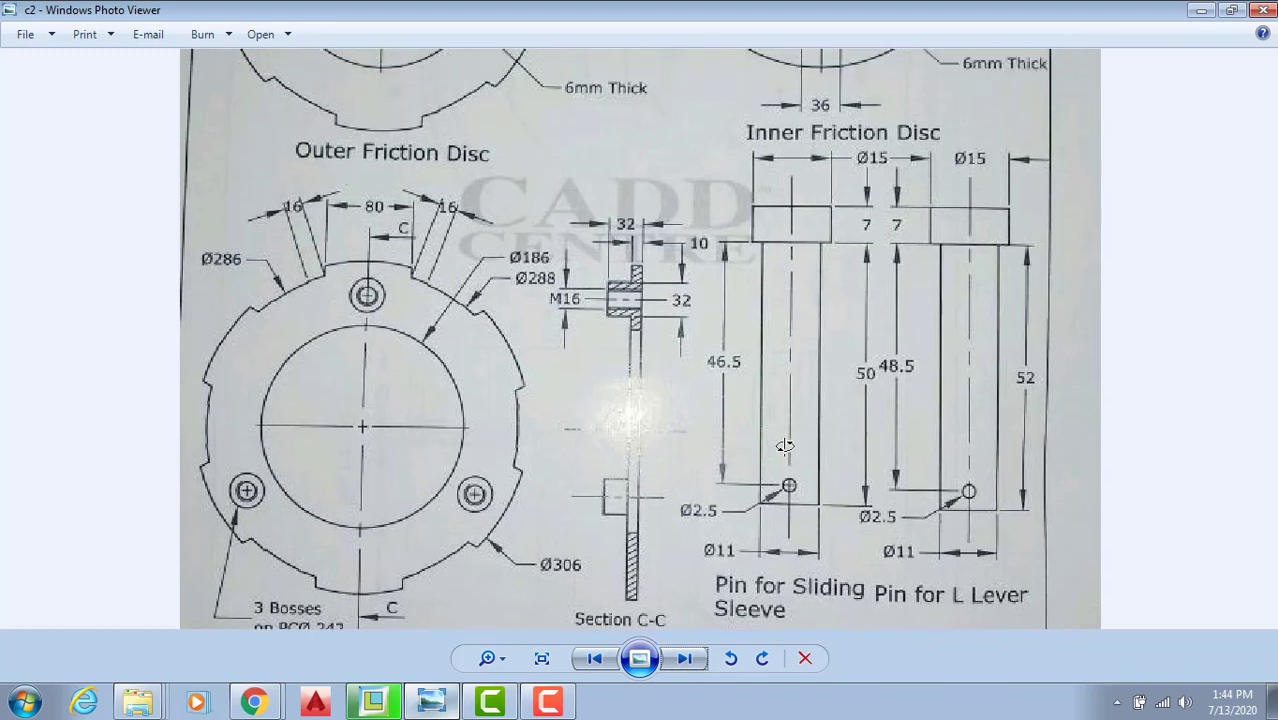
pyautogui.hotkey('alt', 'Tab')
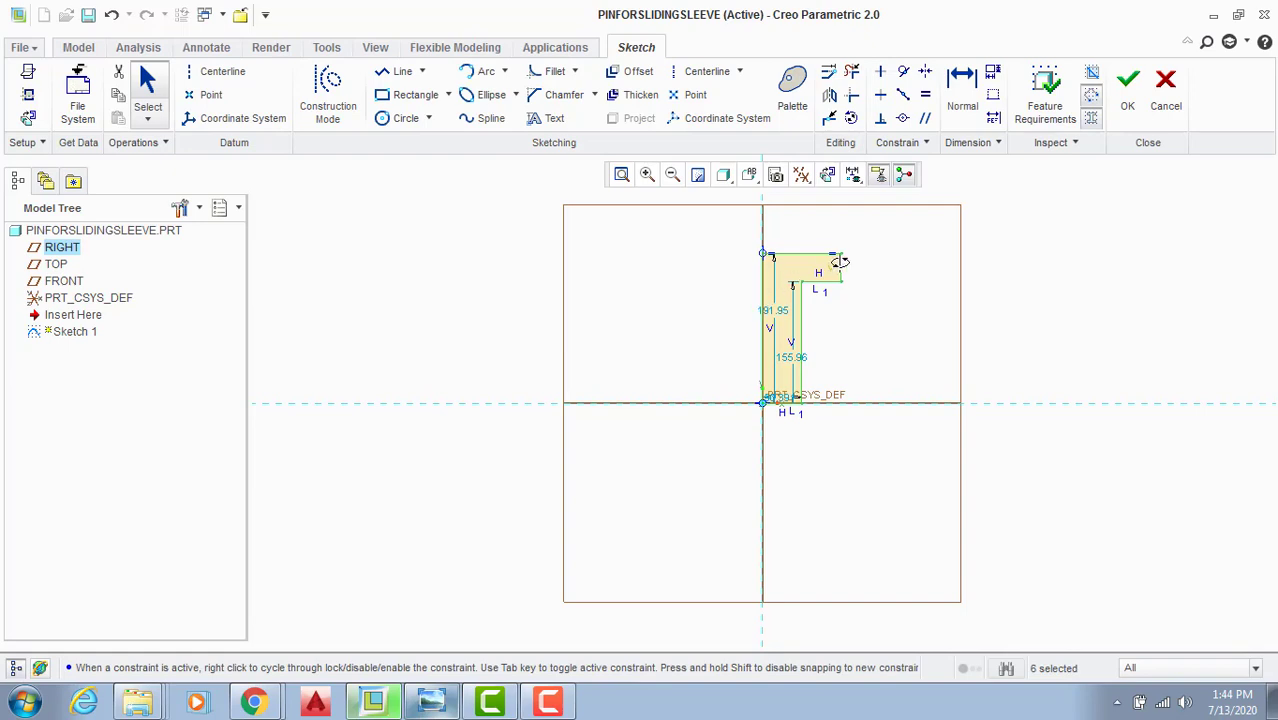
# Step: Dimension the profile's head height as 7 mm and its shaft length as 50 mm
pyautogui.click(962, 88)
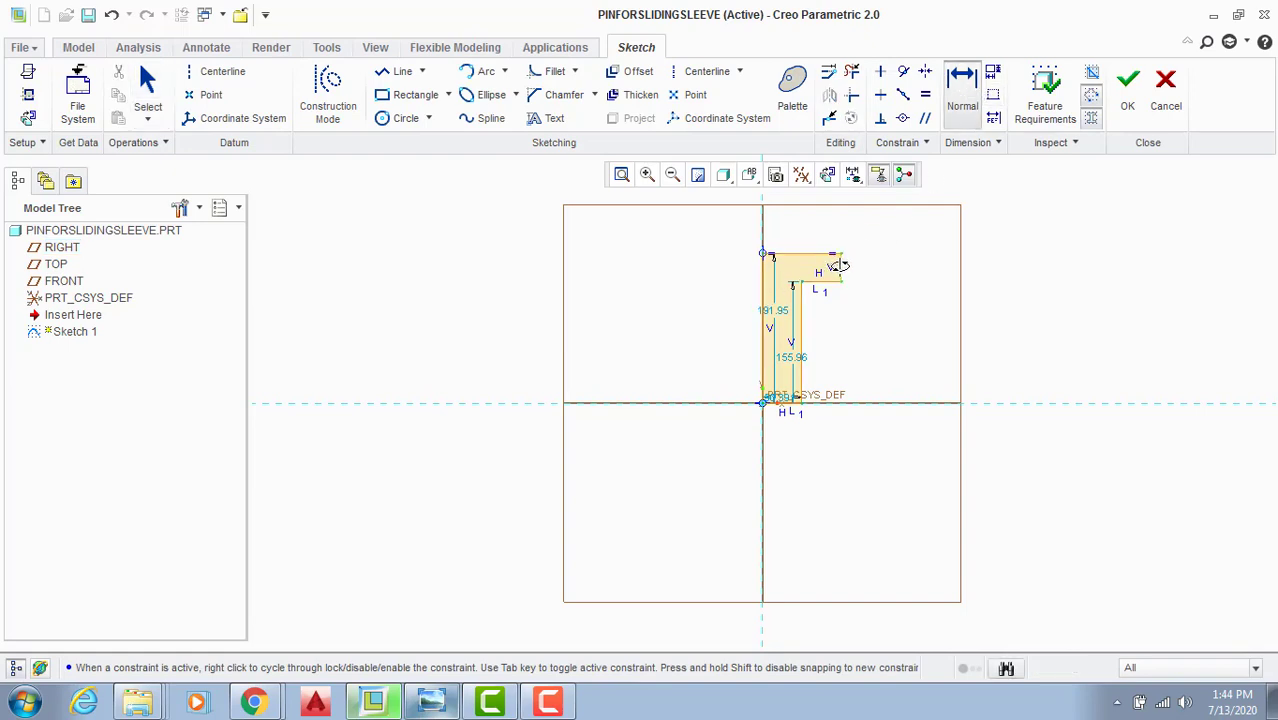
pyautogui.click(843, 265)
pyautogui.middleClick(862, 262)
pyautogui.write('7')
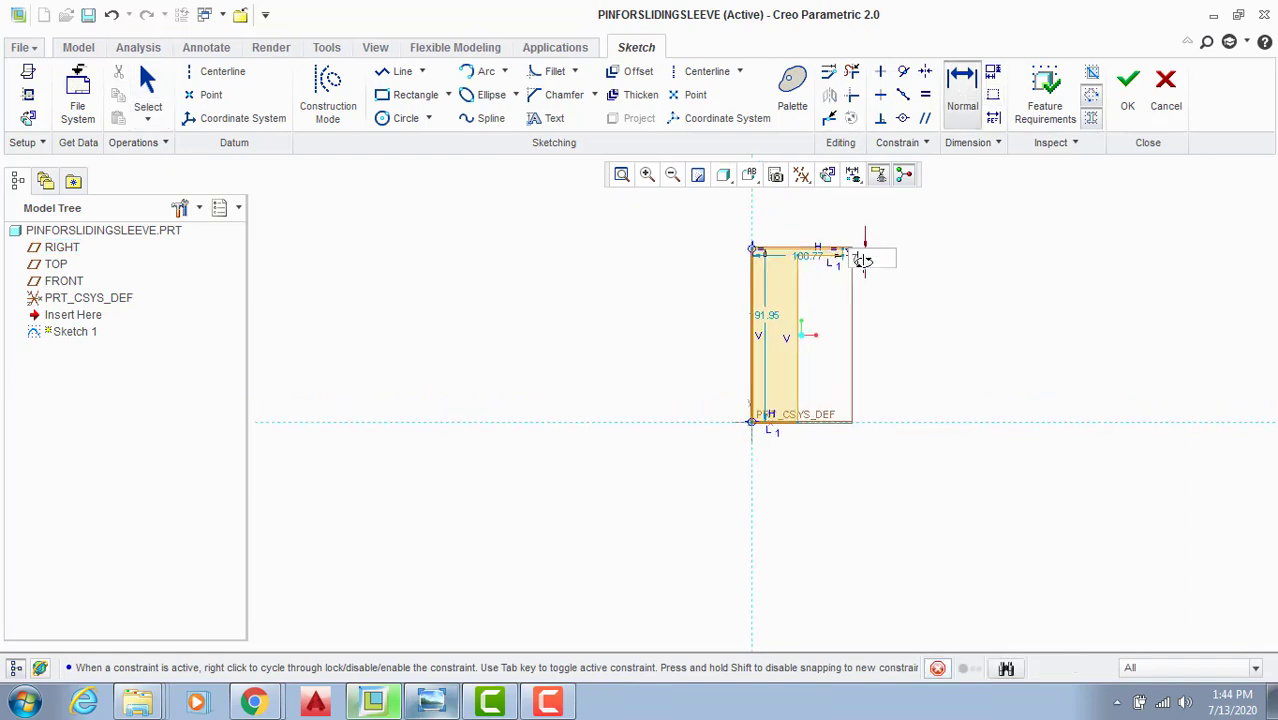
pyautogui.press('Return')
pyautogui.click(756, 284)
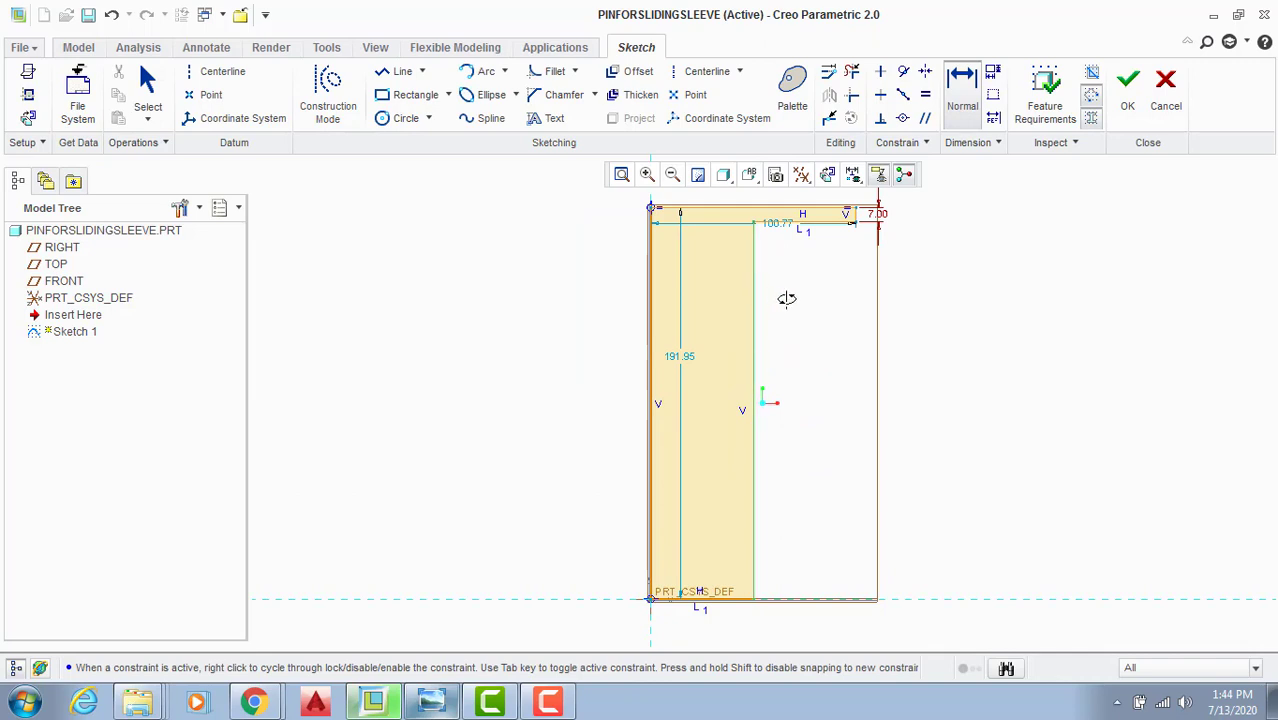
pyautogui.middleClick(787, 299)
pyautogui.write('50')
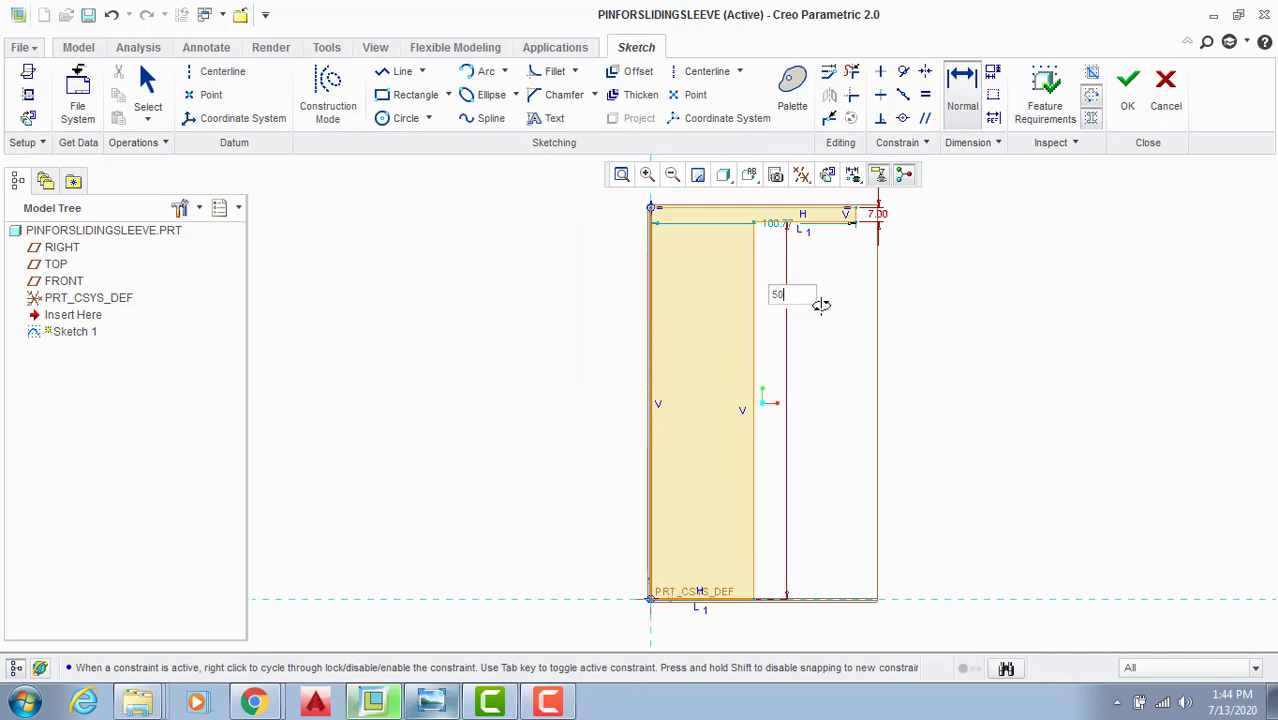
pyautogui.press('Return')
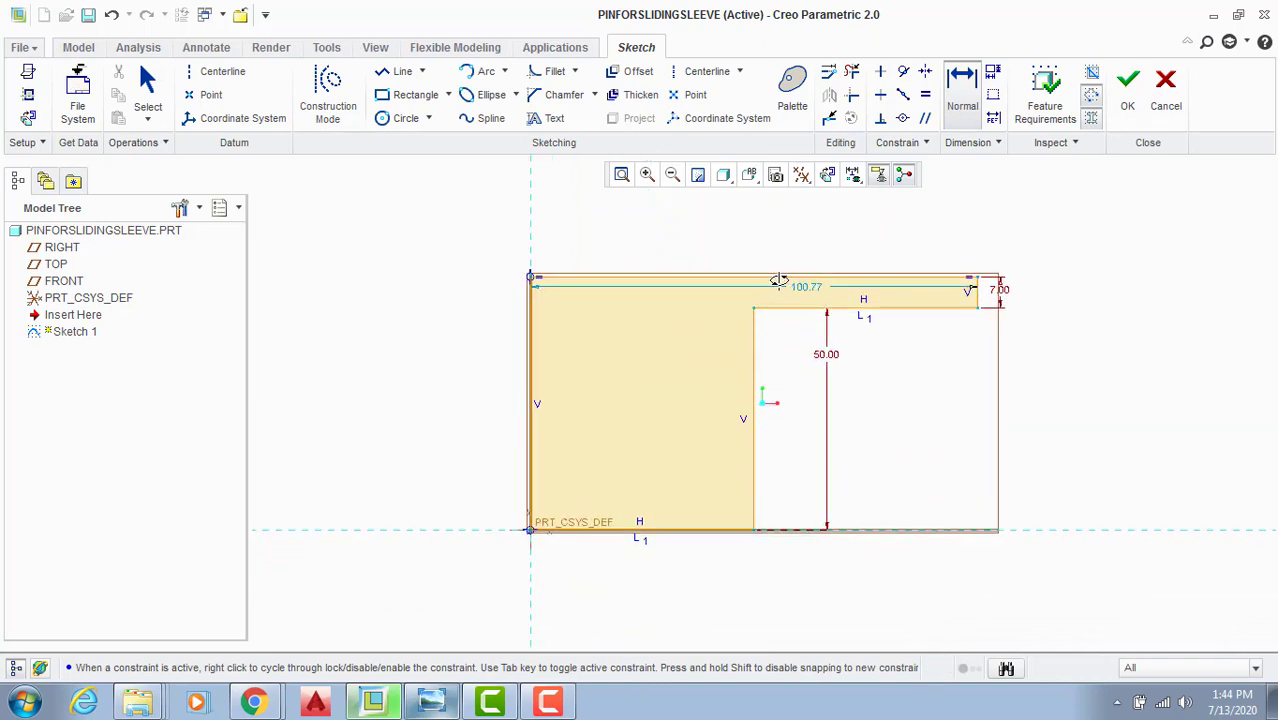
# Step: Check the shaft diameter in the reference drawing and dimension the width of the shaft's half-profile as 5.5 mm
pyautogui.click(429, 703)
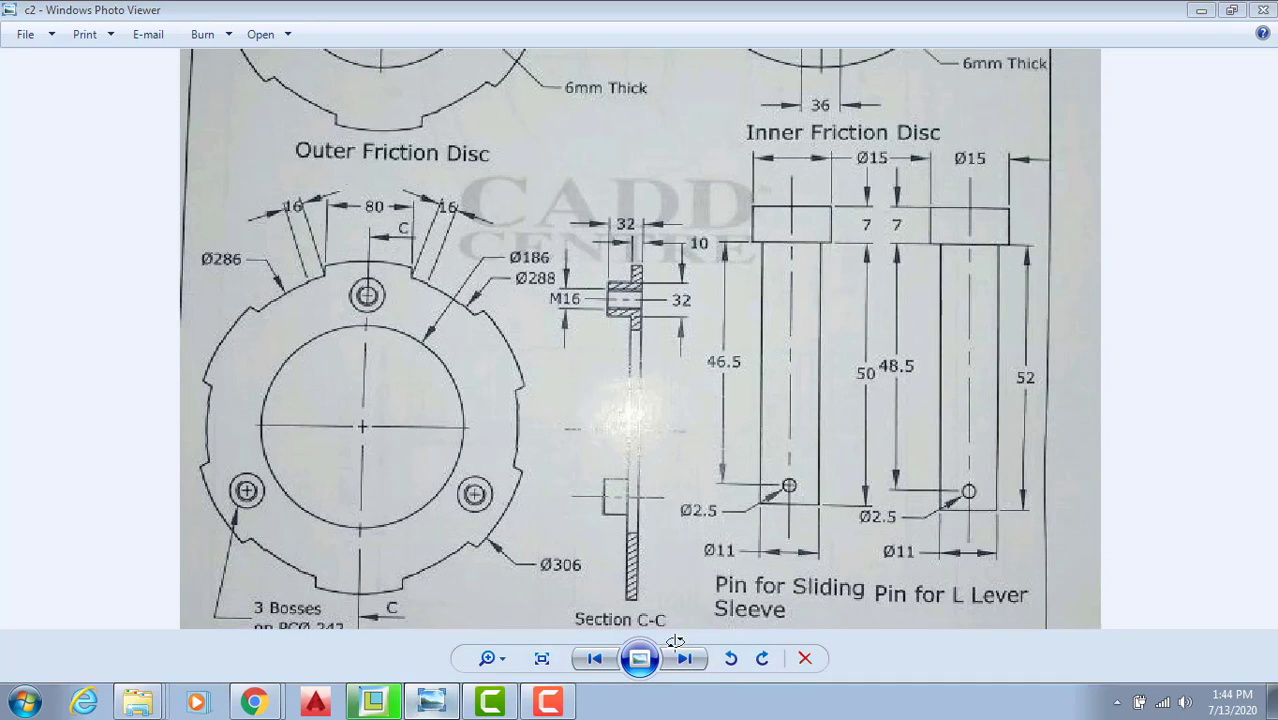
pyautogui.click(429, 703)
pyautogui.middleClick(658, 570)
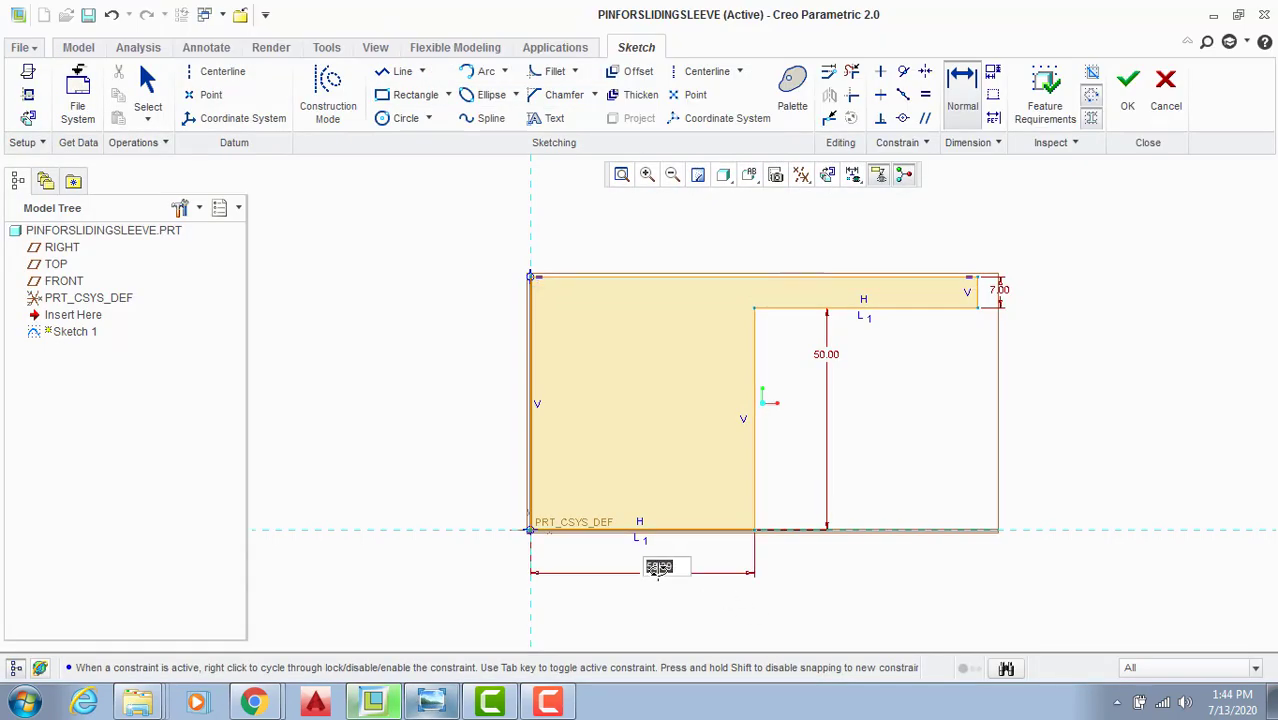
pyautogui.write('5.5')
pyautogui.press('Return')
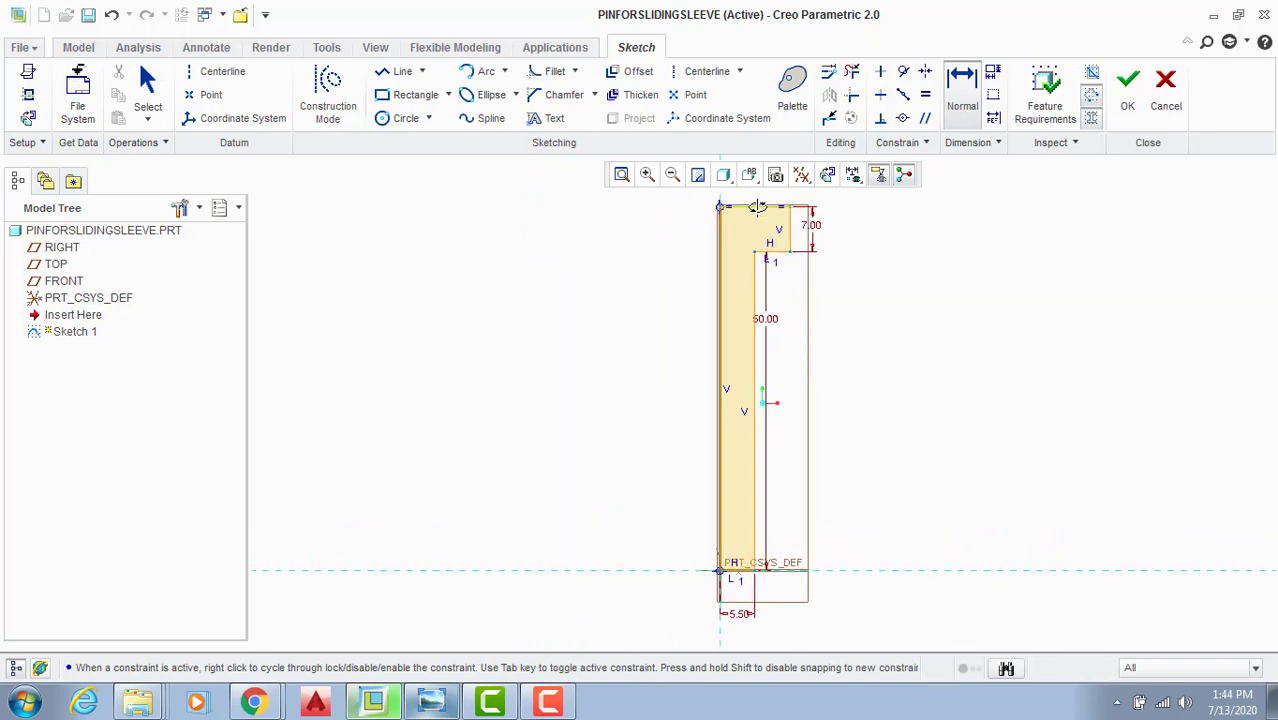
# Step: Try to dimension the head's width, delete the line along the underside of the head, and undo that deletion
pyautogui.middleClick(755, 190)
pyautogui.click(1040, 197)
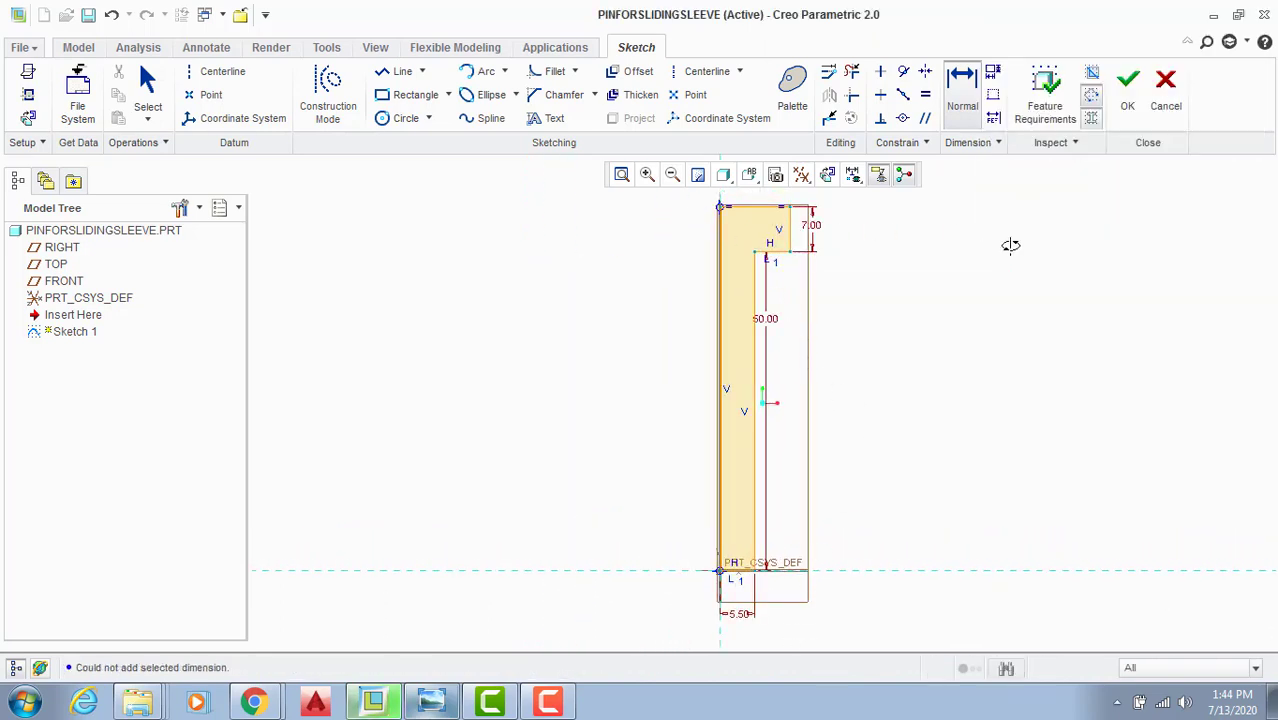
pyautogui.scroll(-5, 960, 320)
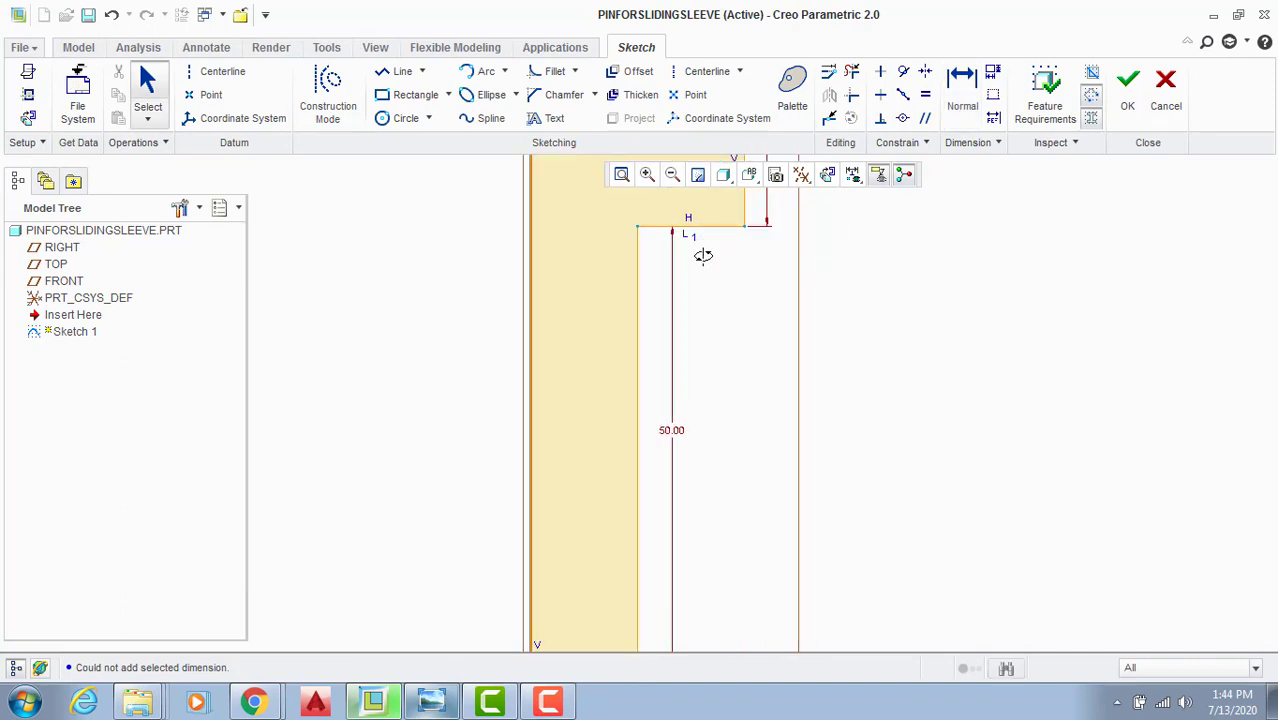
pyautogui.click(689, 228)
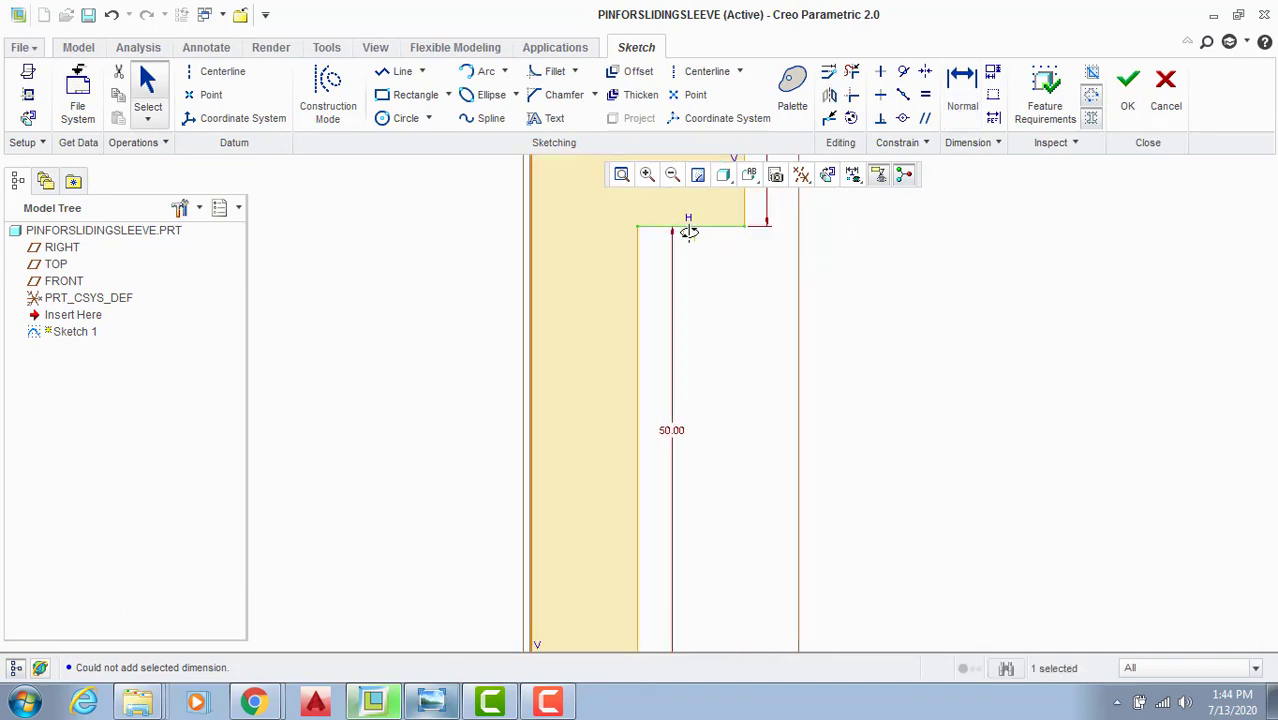
pyautogui.press('Delete')
pyautogui.scroll(3, 780, 315)
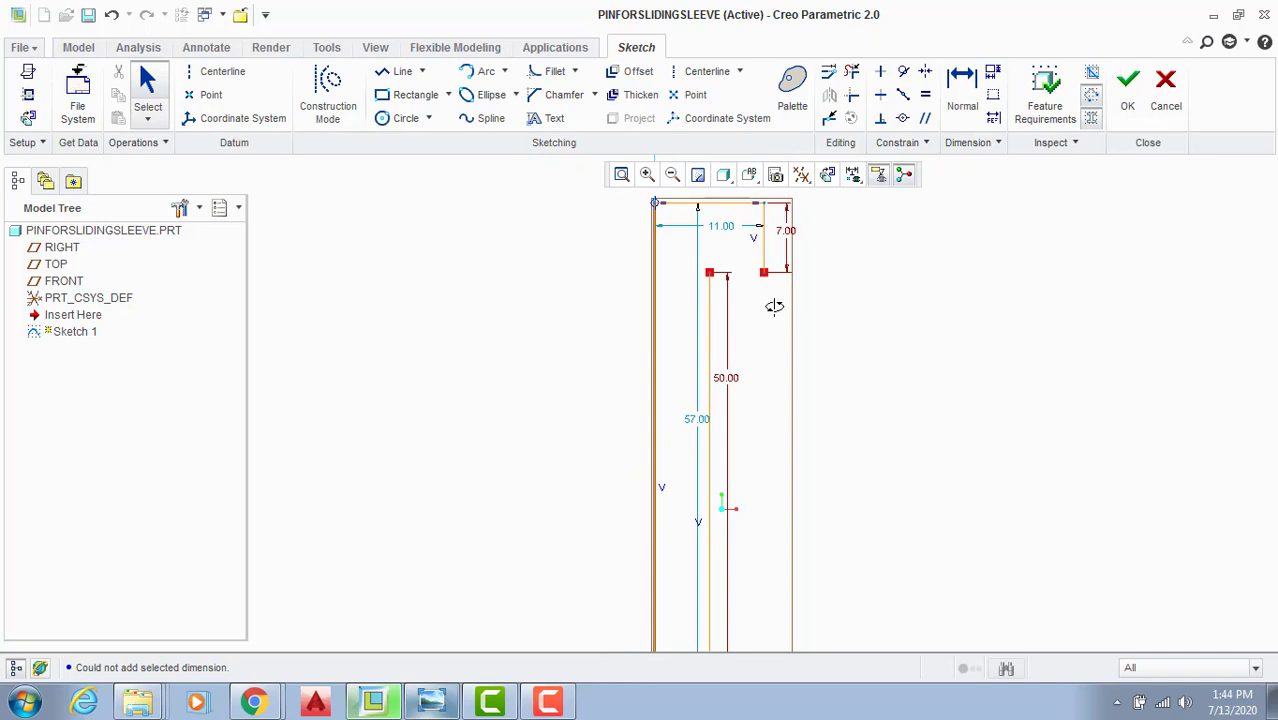
pyautogui.hotkey('ctrl', 'z')
# Step: Remove the equal-length constraint from the head's underside line and dimension the width of the head's half-profile as 7.5 mm
pyautogui.scroll(-5, 736, 278)
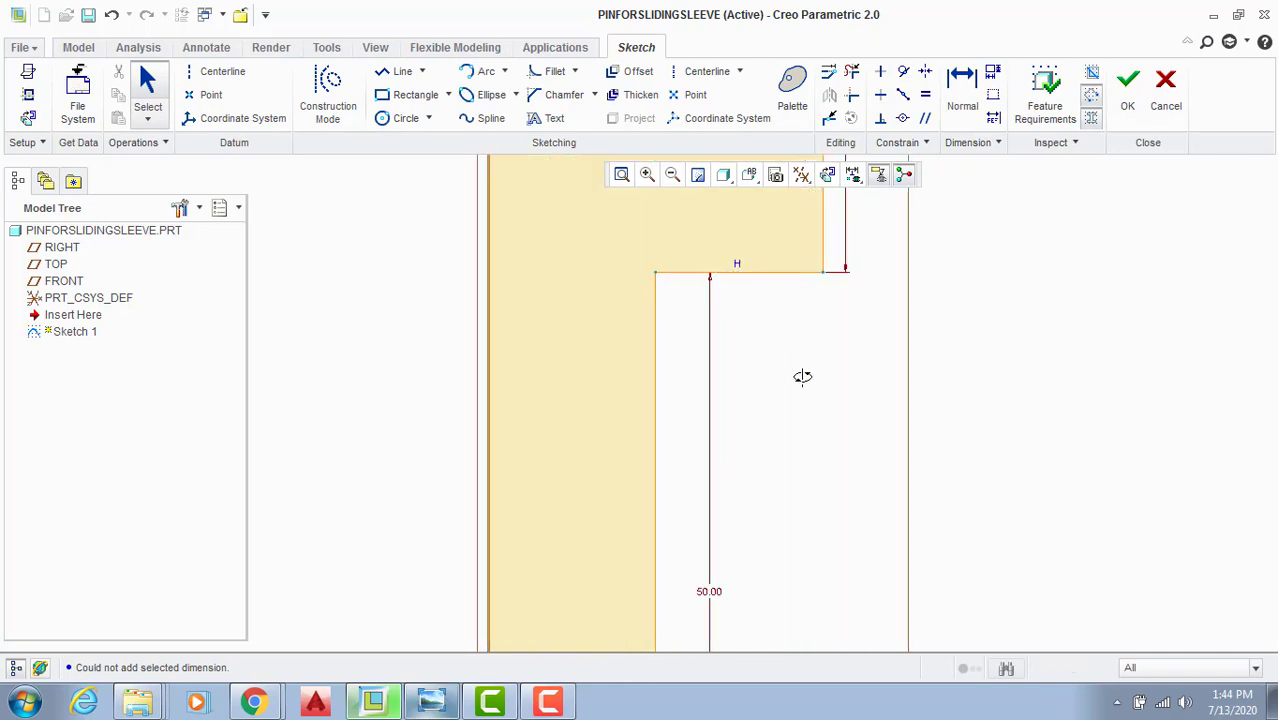
pyautogui.scroll(5, 804, 374)
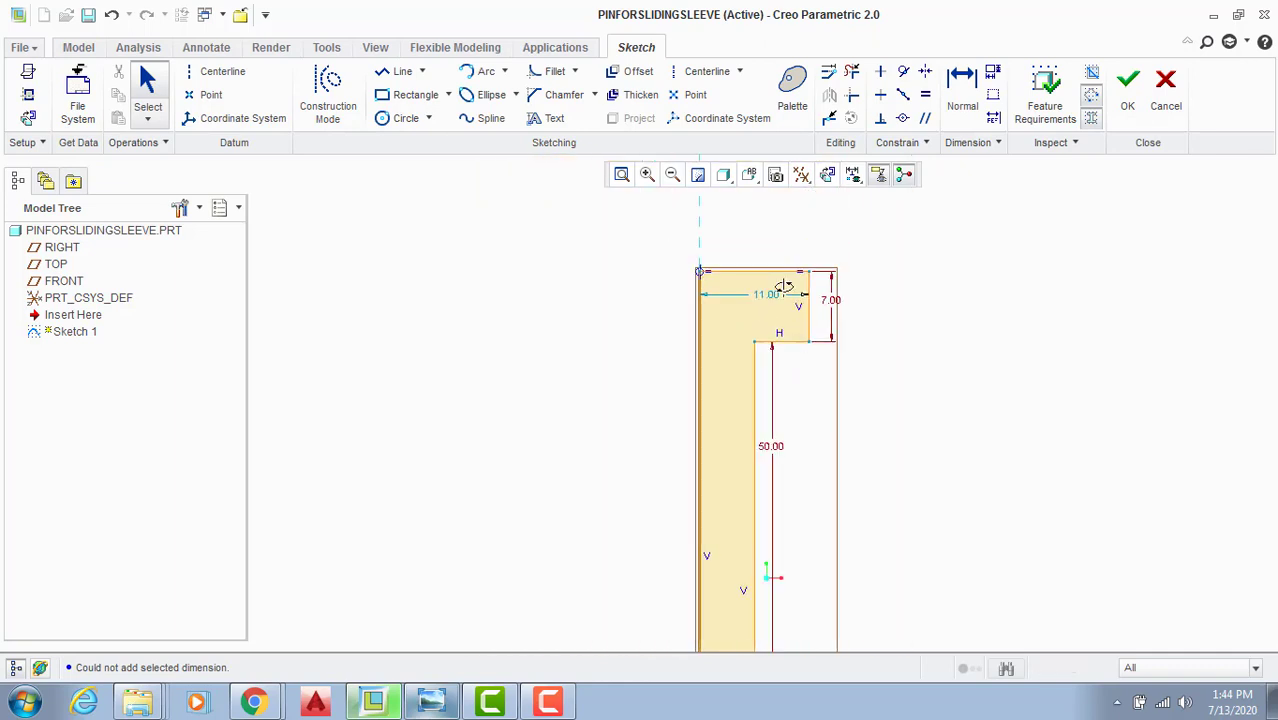
pyautogui.click(434, 701)
pyautogui.click(445, 700)
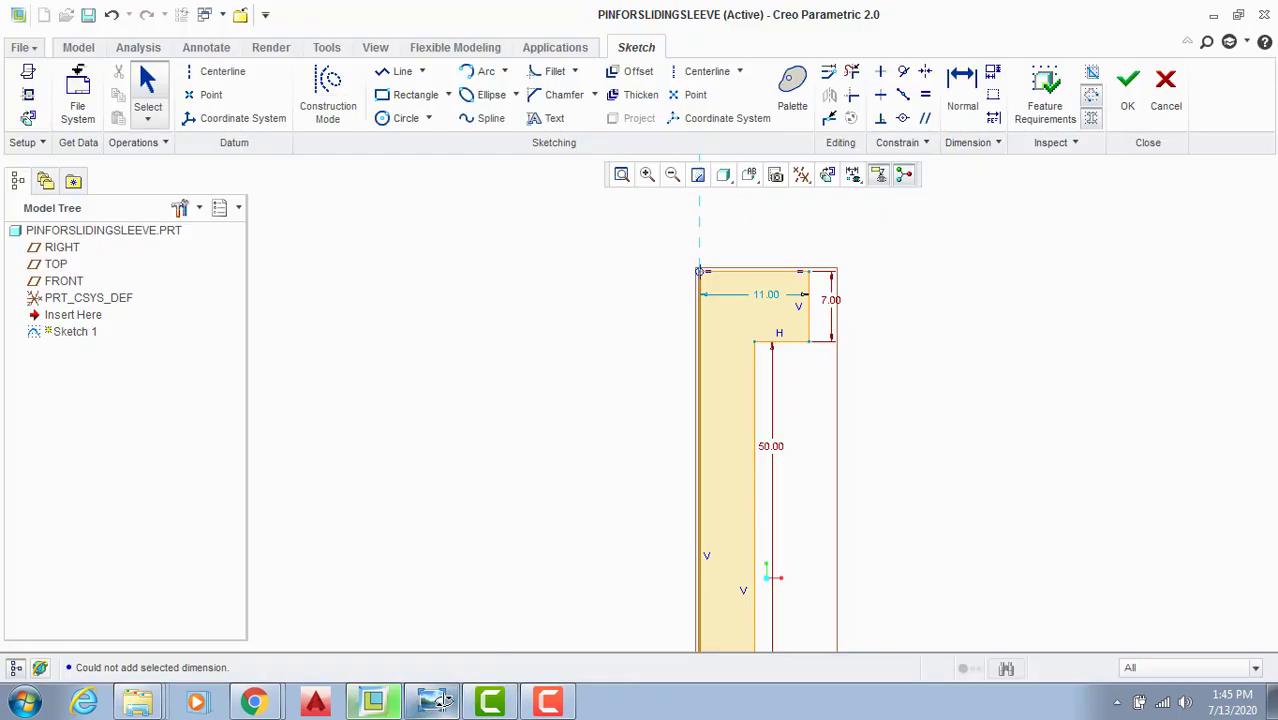
pyautogui.moveTo(766, 294); pyautogui.dragTo(768, 242)
pyautogui.write('7.5')
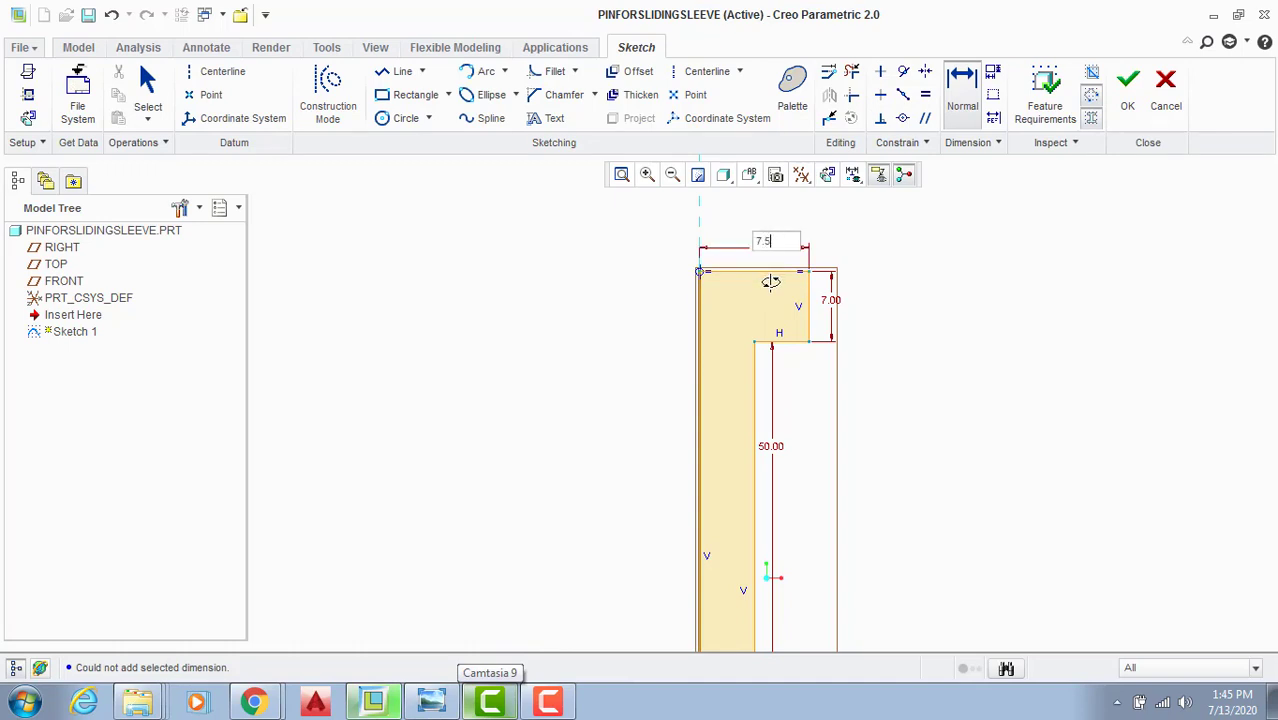
pyautogui.press('Return')
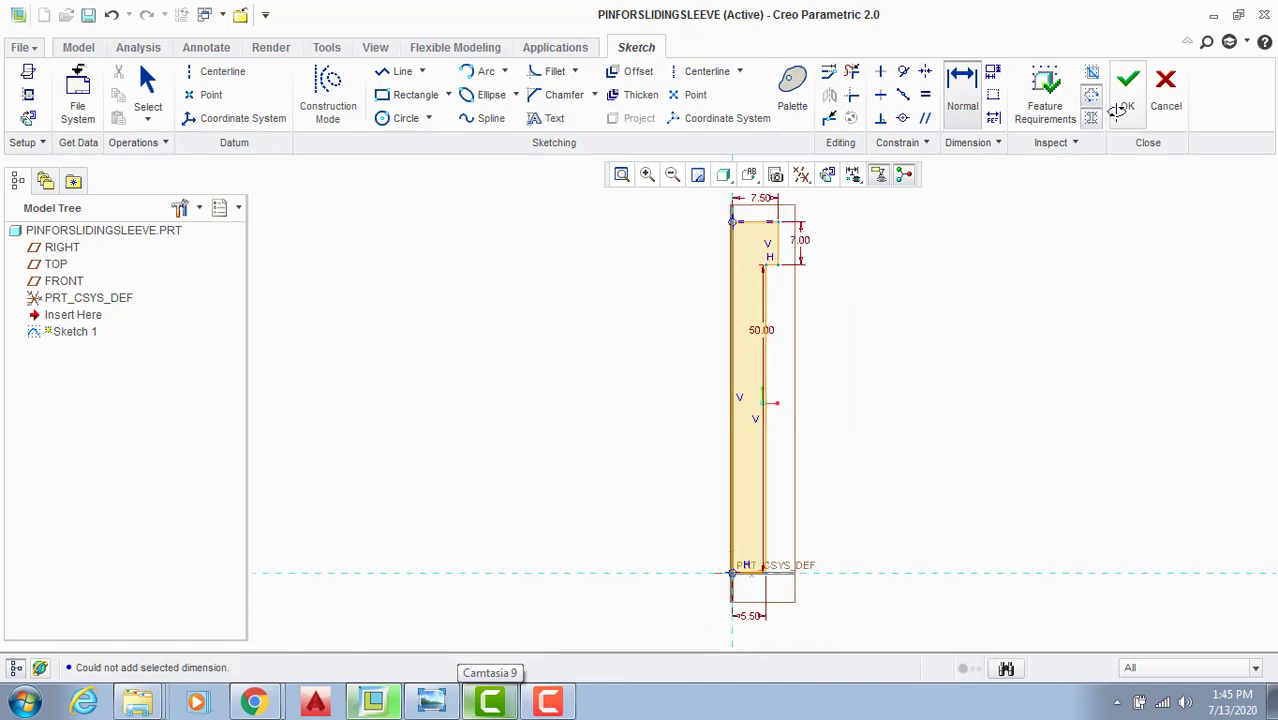
# Step: Finish the sketch and revolve the profile 360 degrees into the solid pin
pyautogui.click(1127, 84)
pyautogui.click(540, 72)
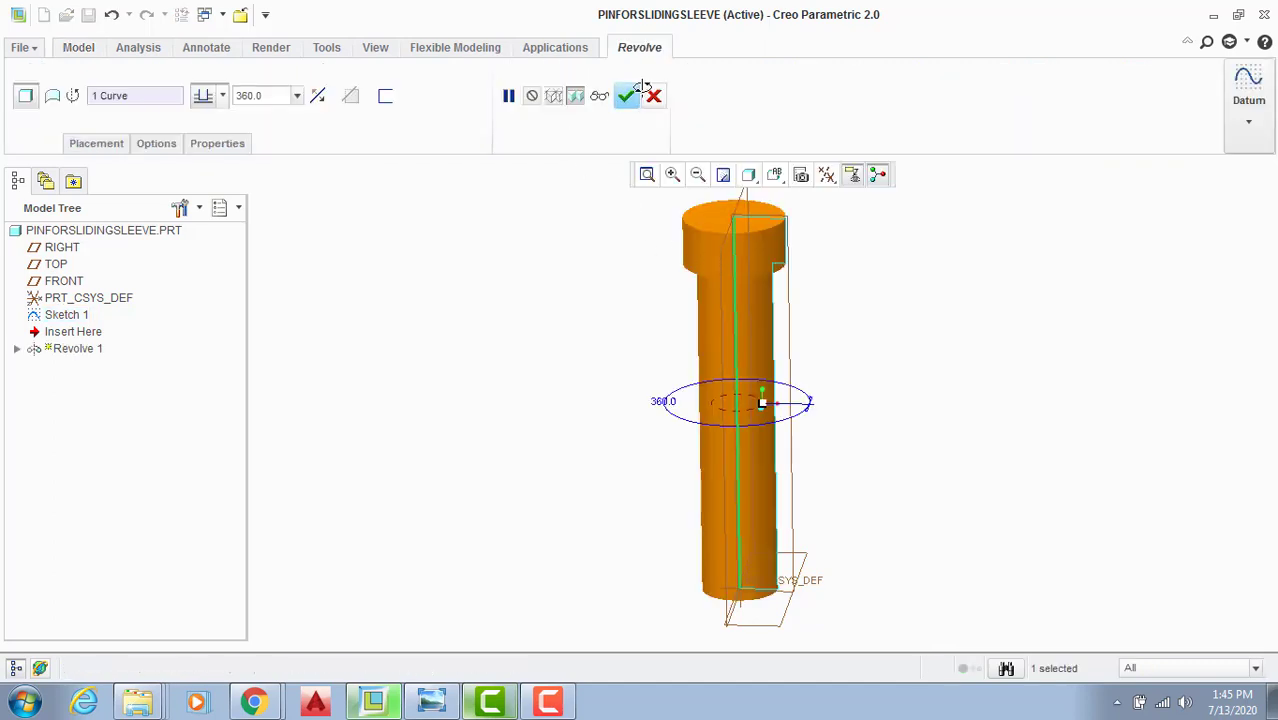
pyautogui.click(626, 95)
pyautogui.moveTo(622, 366); pyautogui.dragTo(601, 385, button='middle')
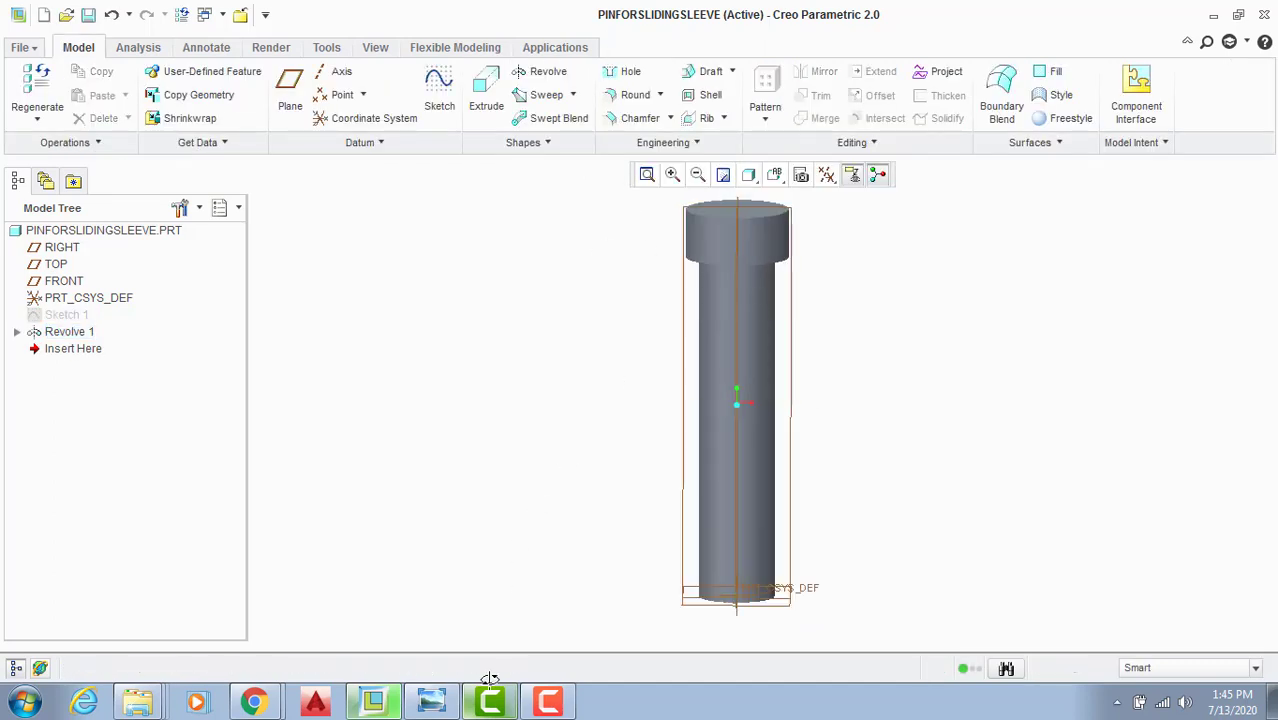
# Step: Check the cross hole in the reference drawing and start a sketch on the FRONT datum plane
pyautogui.click(446, 702)
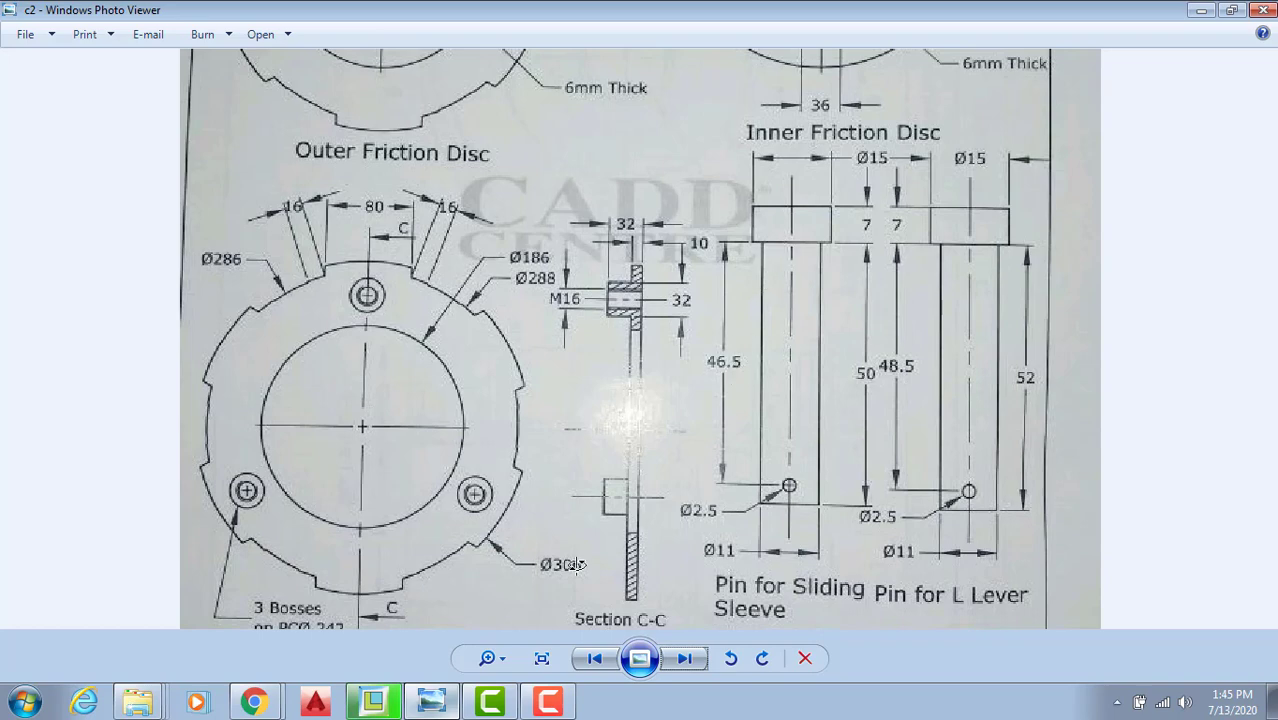
pyautogui.hotkey('alt', 'Tab')
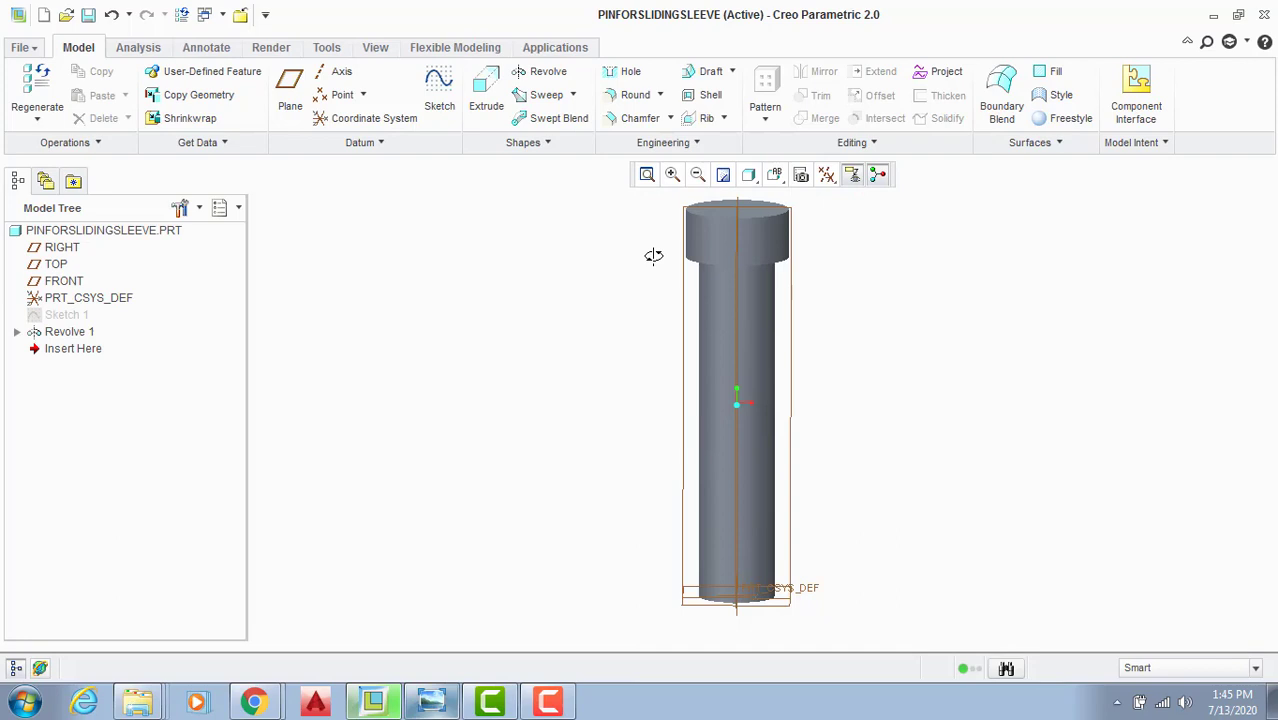
pyautogui.click(785, 283)
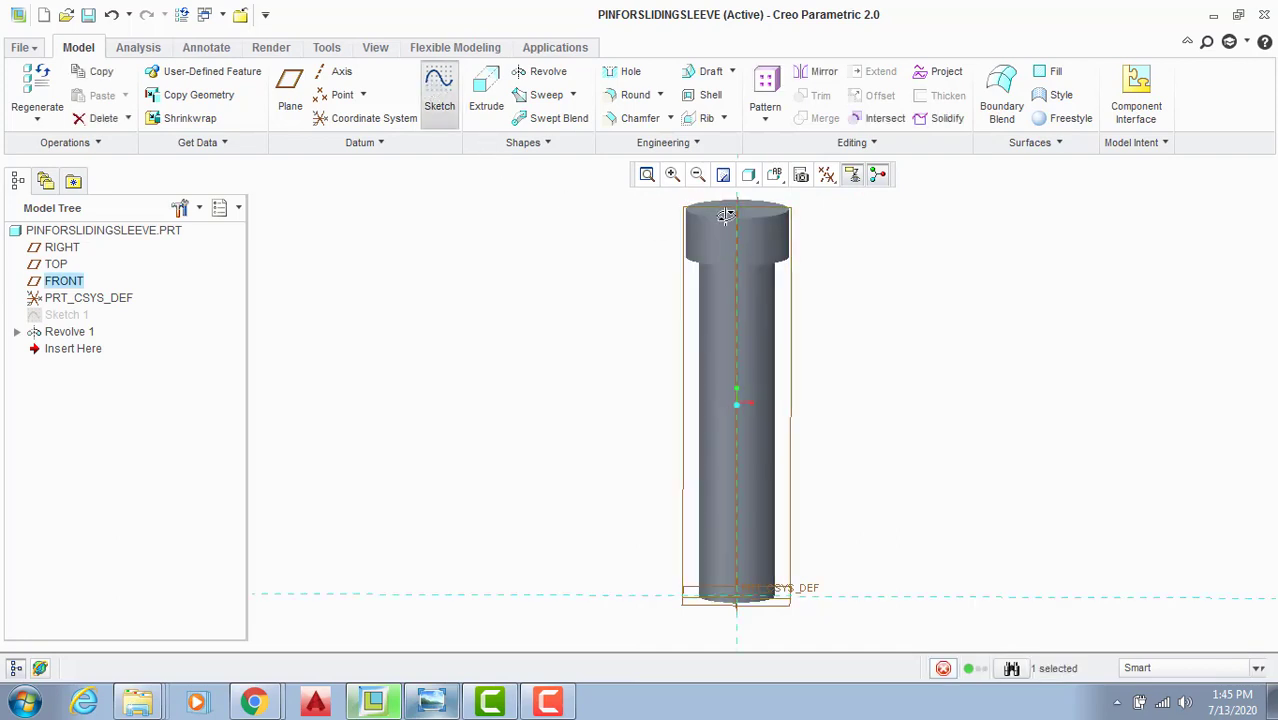
pyautogui.click(439, 100)
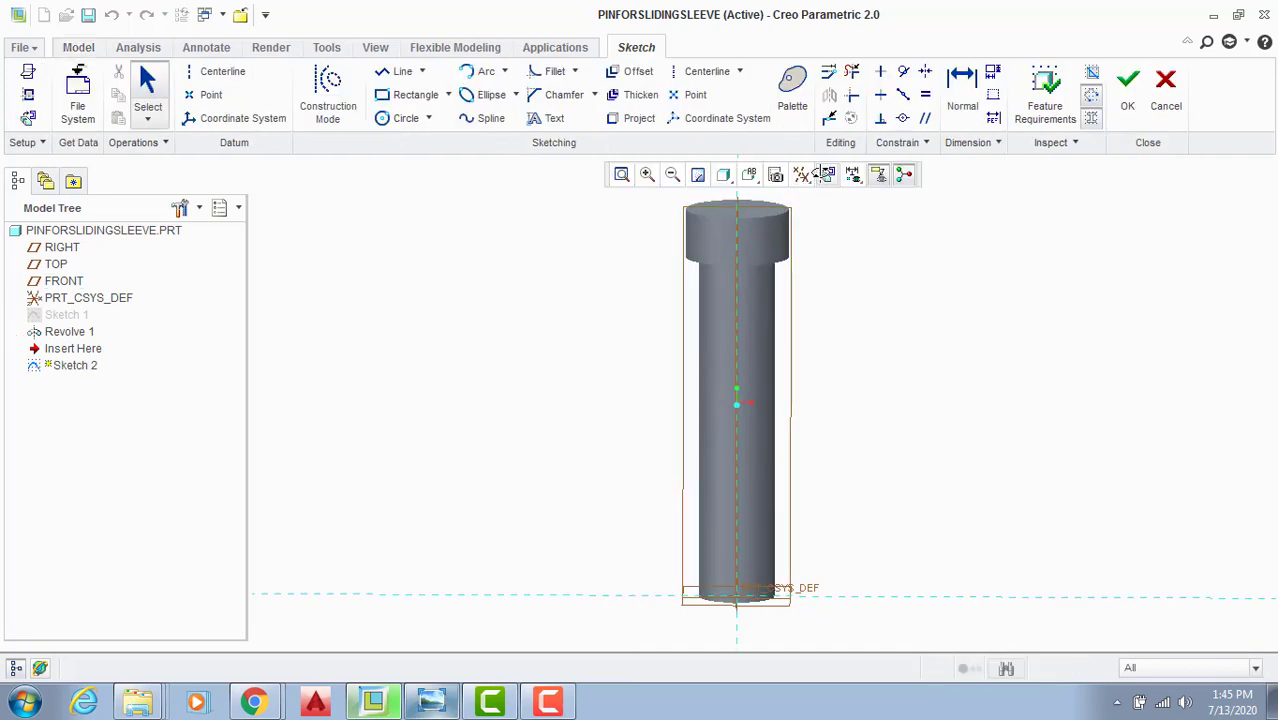
# Step: Sketch a circle centred on the pin's axis near the shaft's lower end and set its diameter to 2.5 mm
pyautogui.click(404, 113)
pyautogui.click(763, 543)
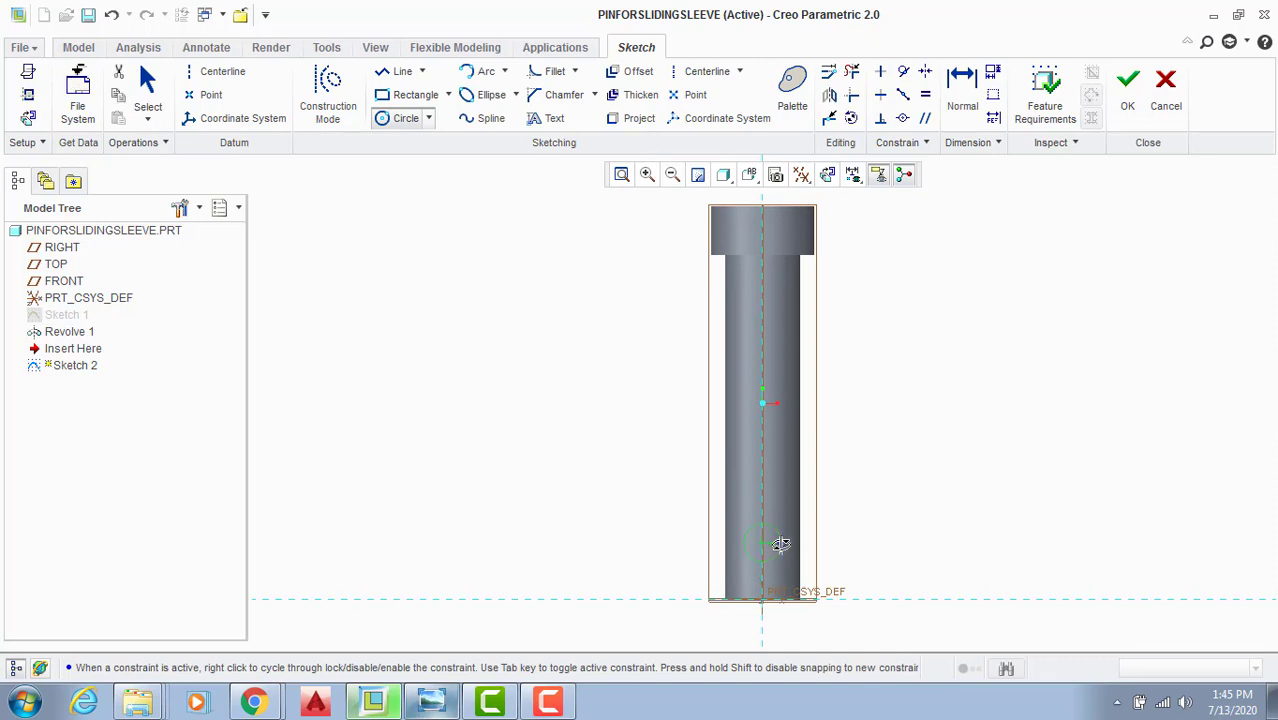
pyautogui.click(781, 543)
pyautogui.middleClick(891, 468)
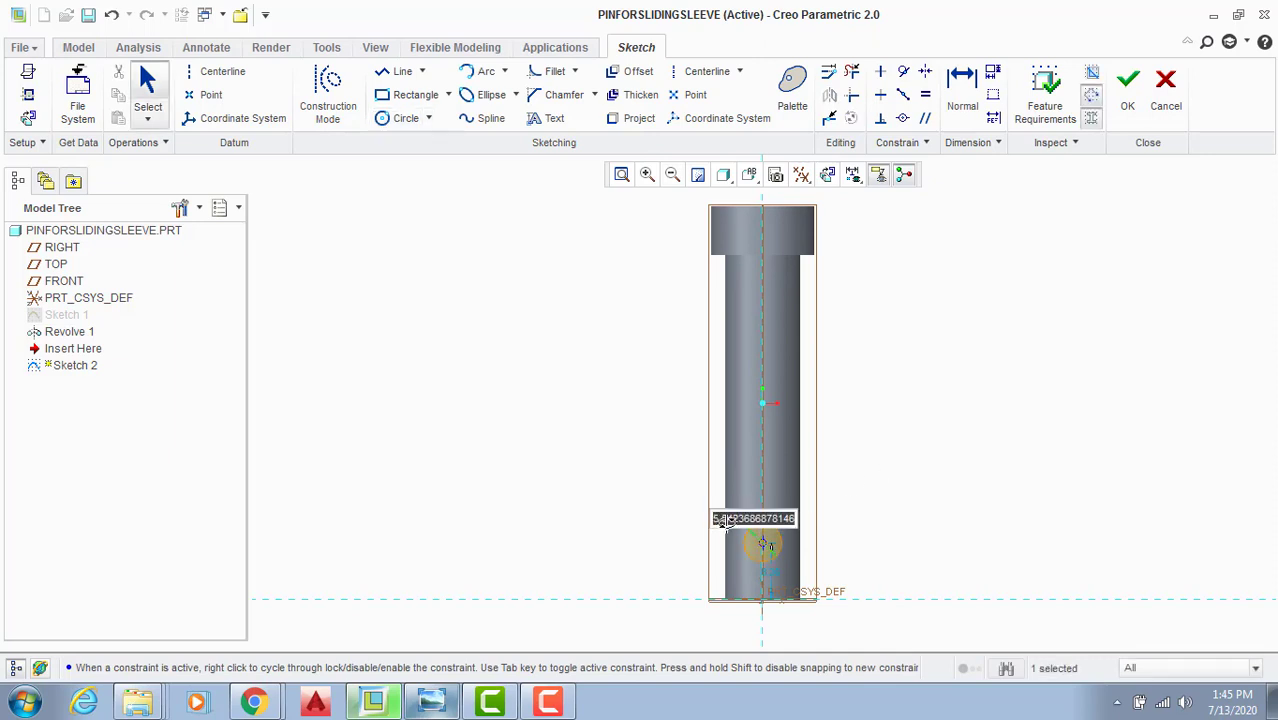
pyautogui.write('2.5')
pyautogui.press('Return')
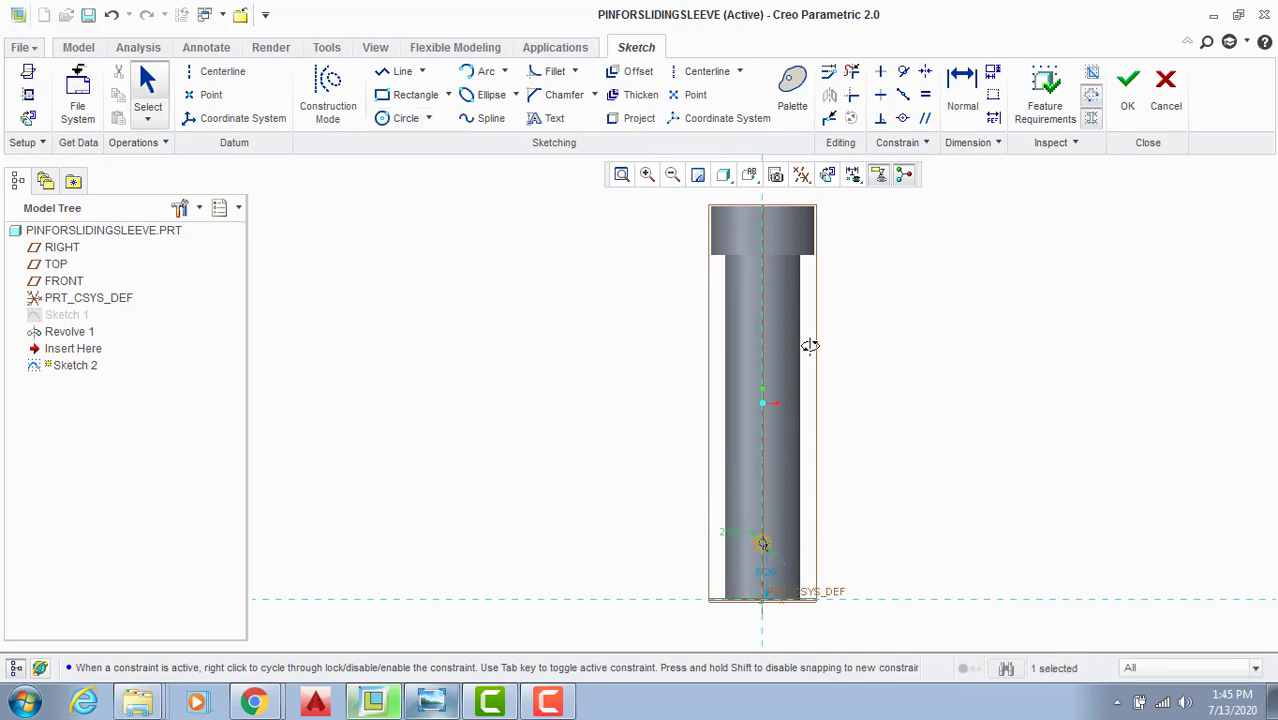
pyautogui.rightClick(865, 237)
pyautogui.press('Escape')
# Step: Dimension the hole circle's centre 46.5 mm below the head's underside, as given in the reference drawing, and finish the sketch
pyautogui.click(961, 88)
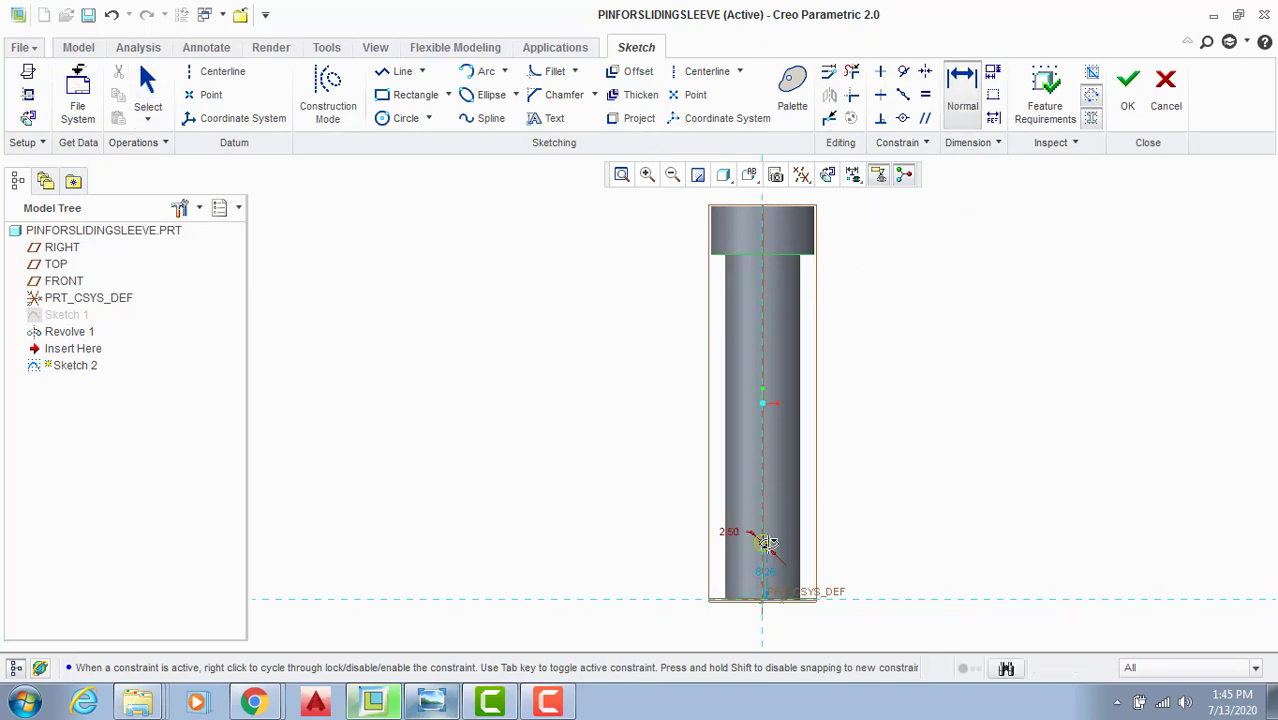
pyautogui.click(762, 543)
pyautogui.middleClick(659, 431)
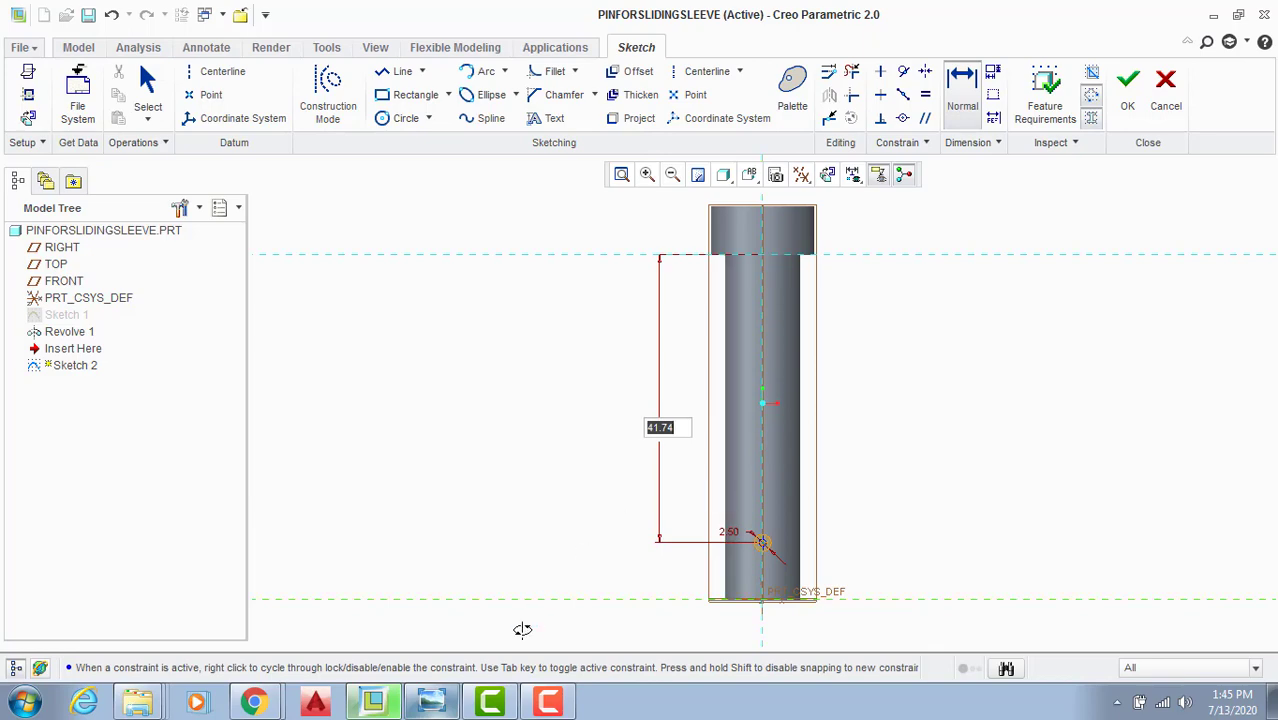
pyautogui.click(432, 700)
pyautogui.click(431, 699)
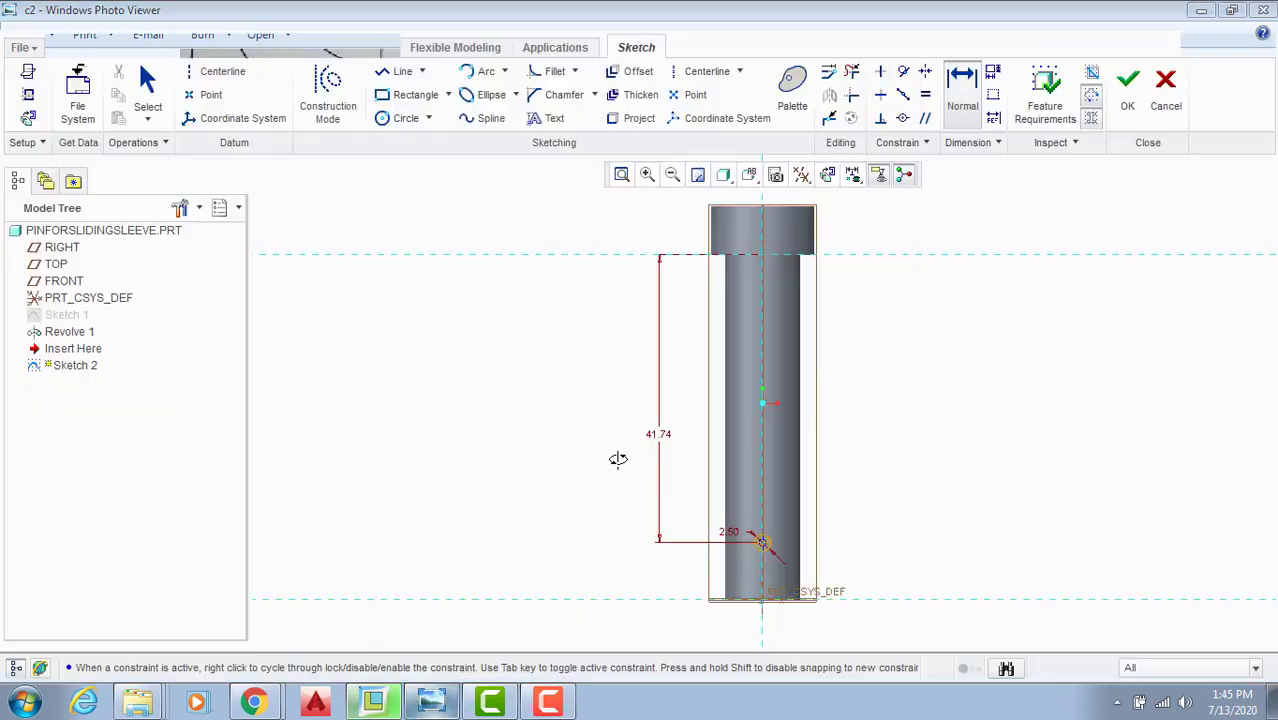
pyautogui.middleClick(585, 459)
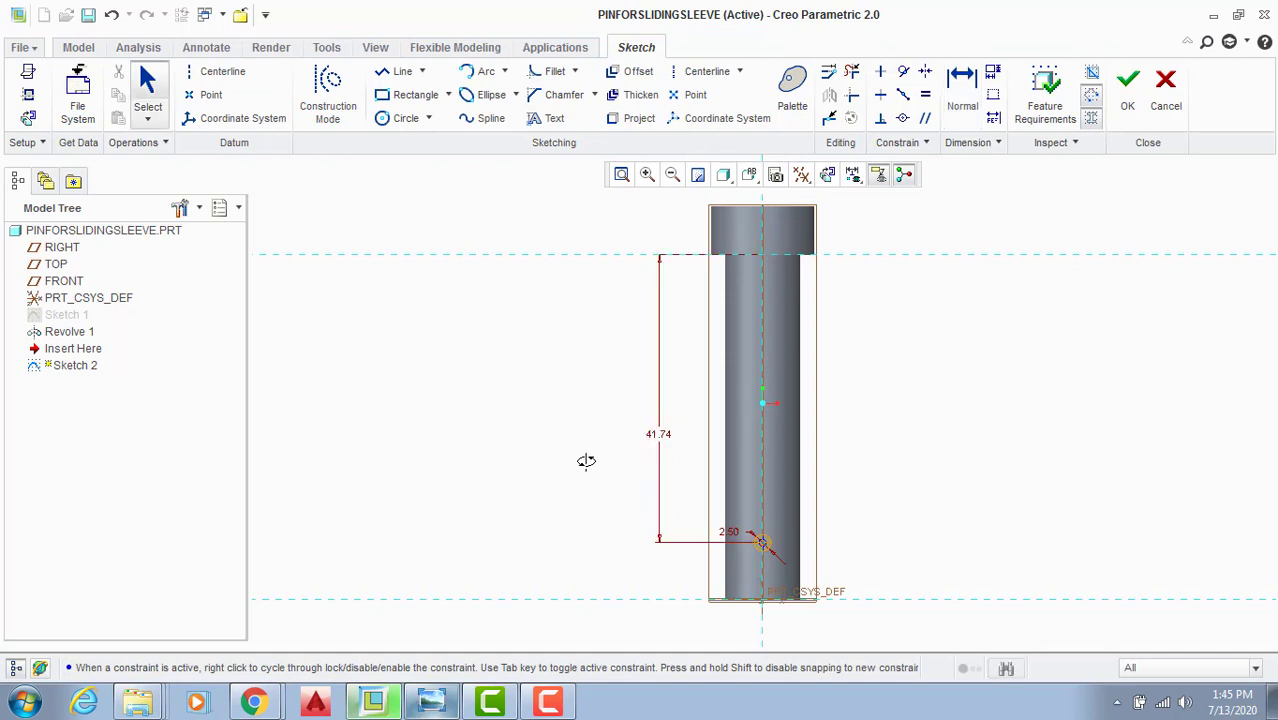
pyautogui.doubleClick(657, 430)
pyautogui.write('4')
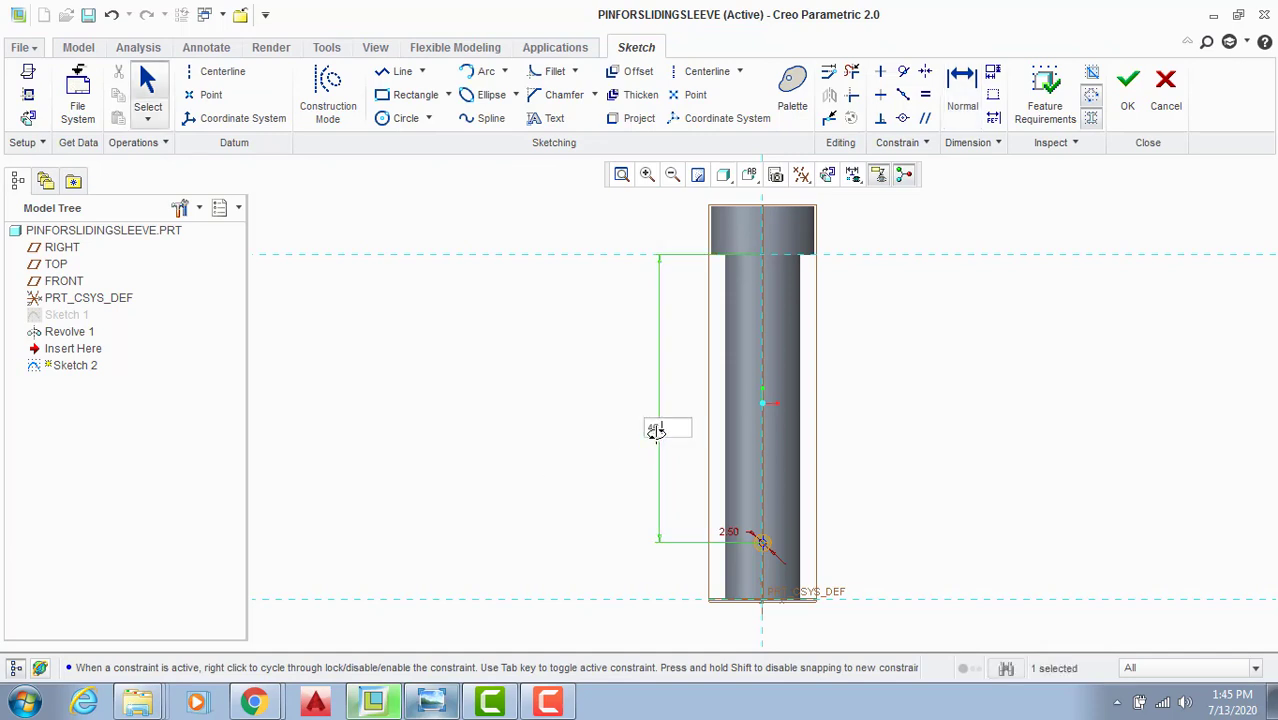
pyautogui.write('6.5')
pyautogui.press('Return')
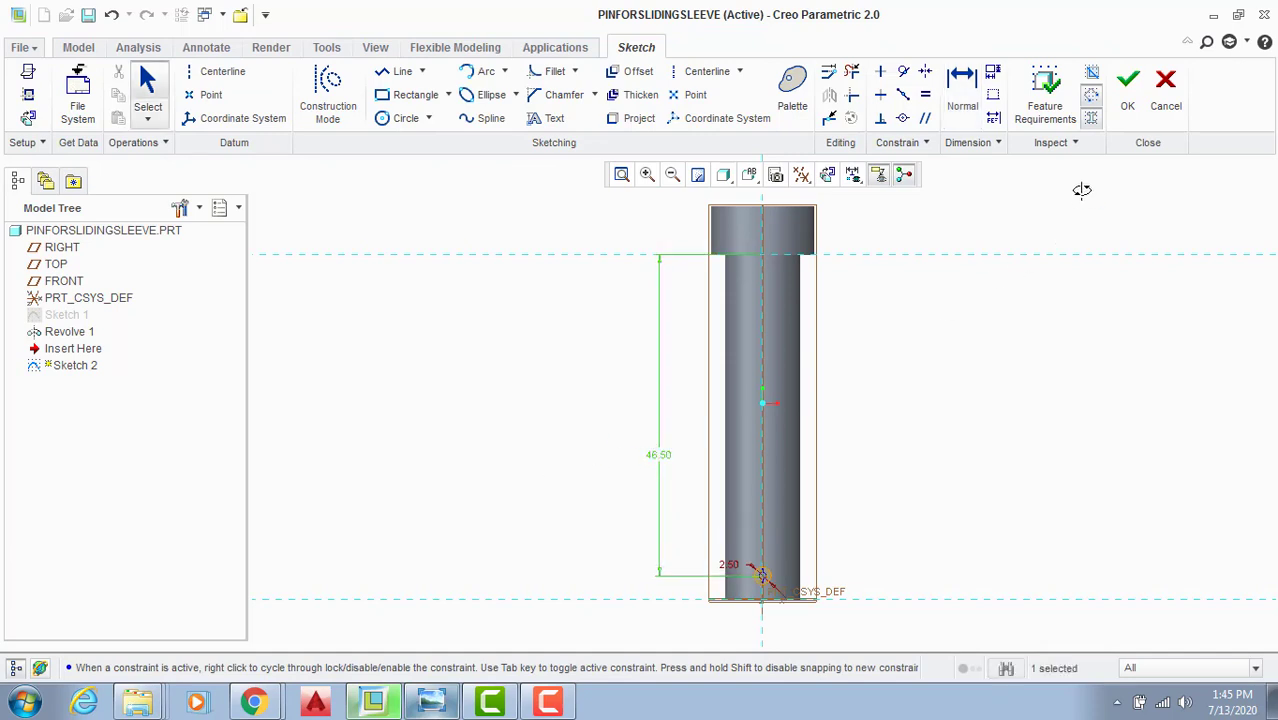
pyautogui.click(1115, 93)
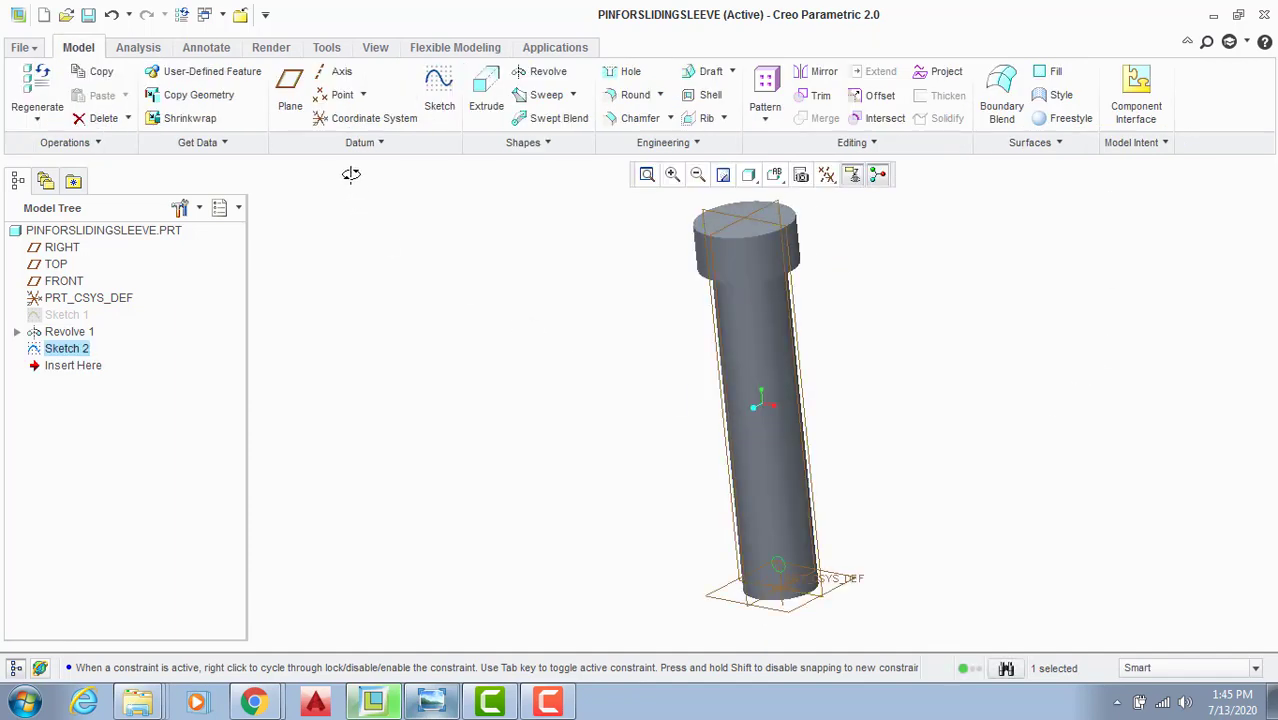
# Step: Extrude the circle symmetrically about the sketch plane with material removal to cut the cross hole, and save the part
pyautogui.click(484, 92)
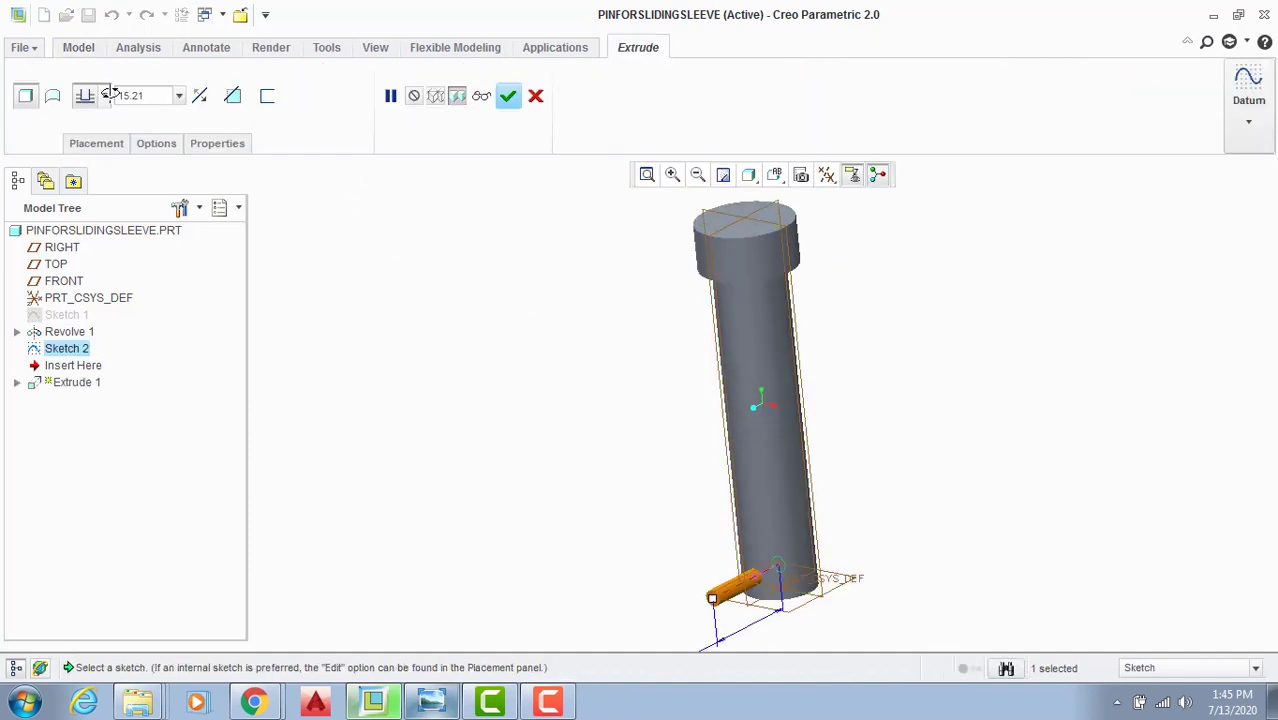
pyautogui.click(105, 95)
pyautogui.click(92, 148)
pyautogui.moveTo(457, 306); pyautogui.dragTo(379, 240, button='middle')
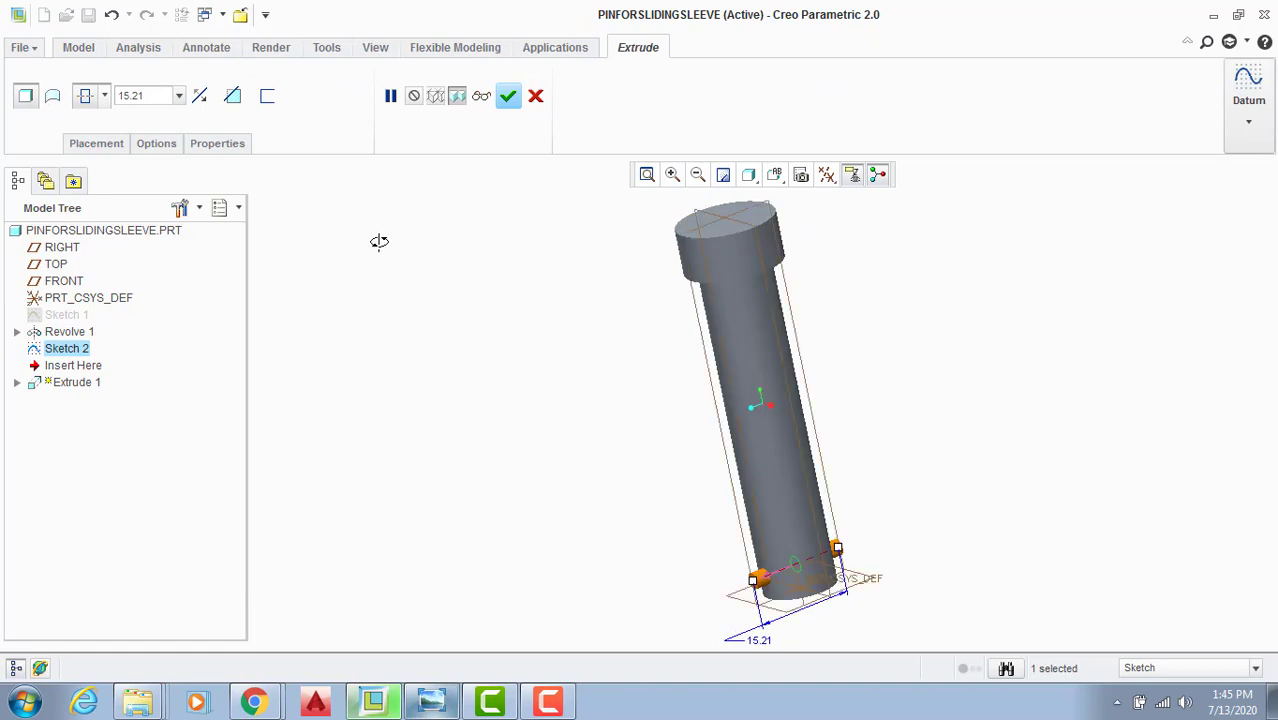
pyautogui.click(232, 95)
pyautogui.click(533, 95)
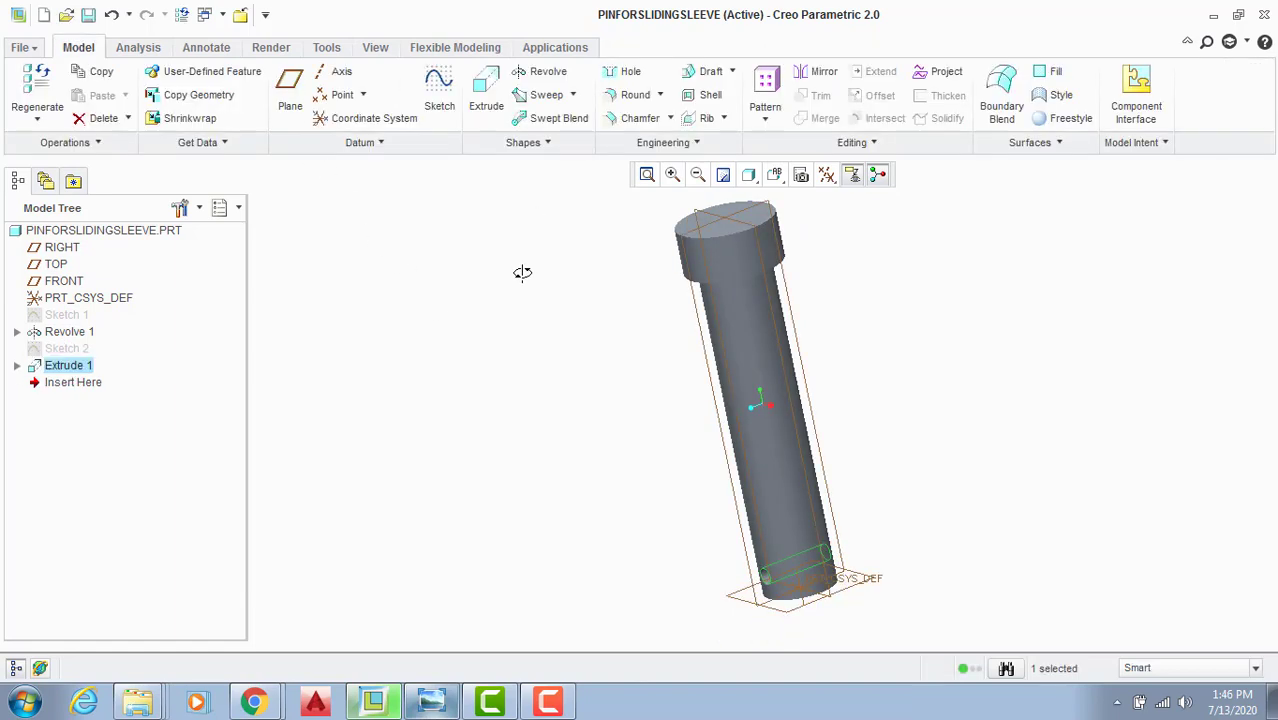
pyautogui.moveTo(586, 393); pyautogui.dragTo(563, 396, button='middle')
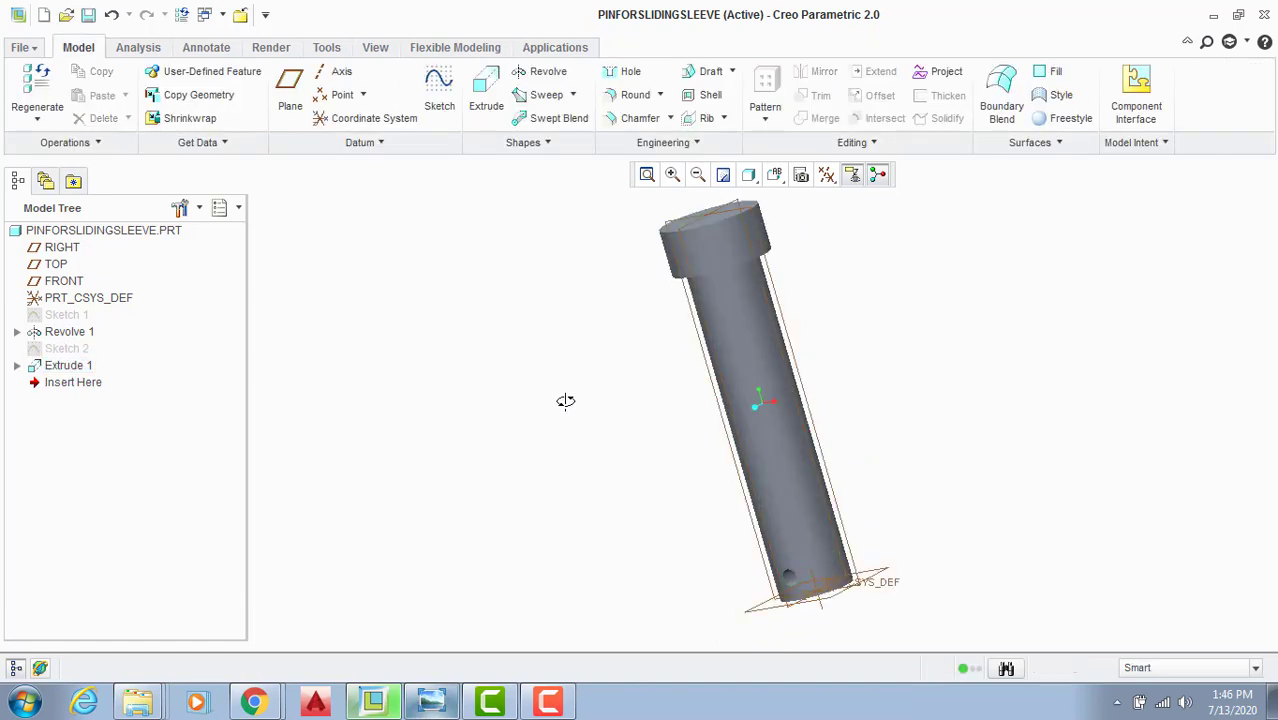
pyautogui.hotkey('ctrl', 's')
pyautogui.click(466, 598)
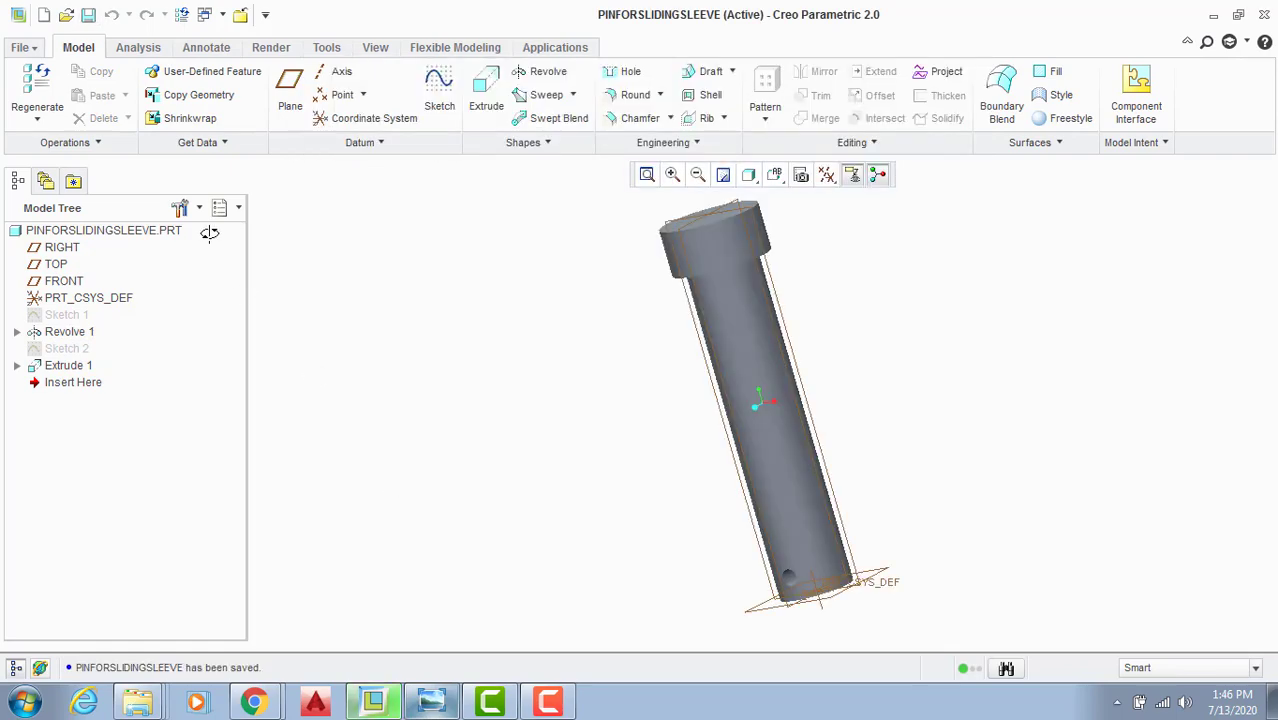
# Step: Close the pin part and reopen pinforslidingsleeve.prt from the clutch folder
pyautogui.click(22, 47)
pyautogui.click(48, 250)
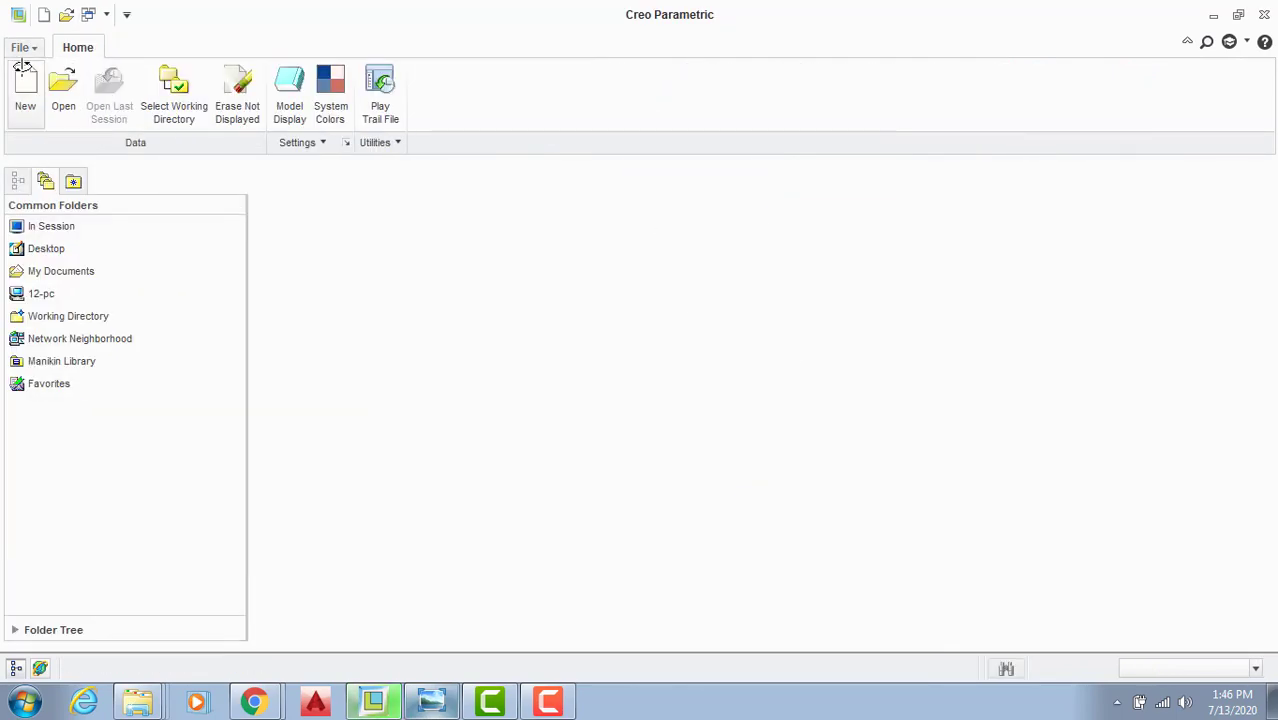
pyautogui.click(22, 47)
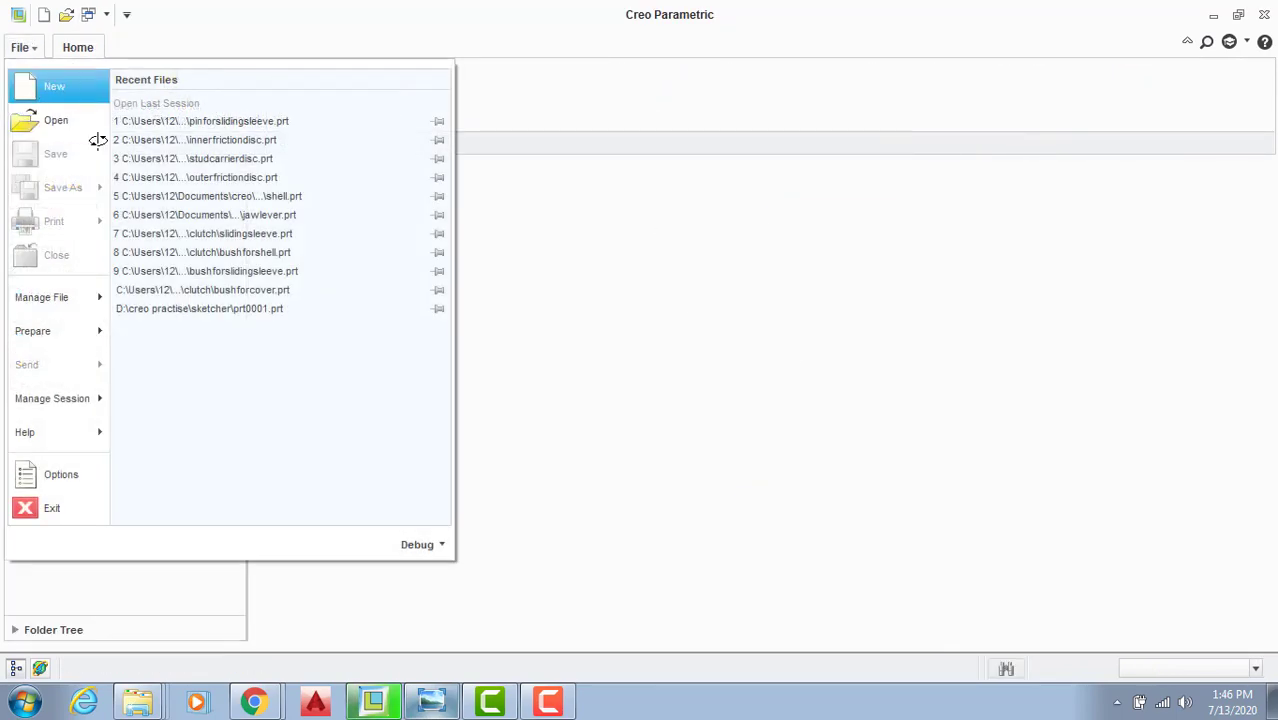
pyautogui.click(56, 120)
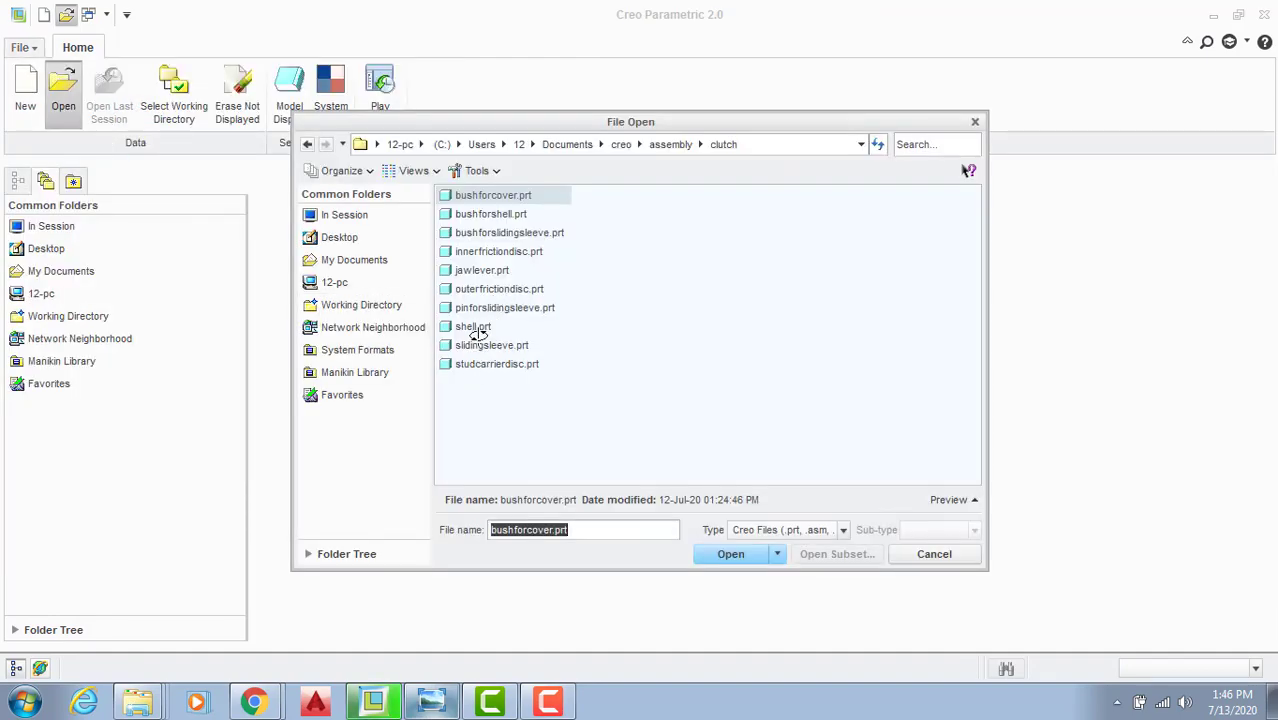
pyautogui.doubleClick(485, 308)
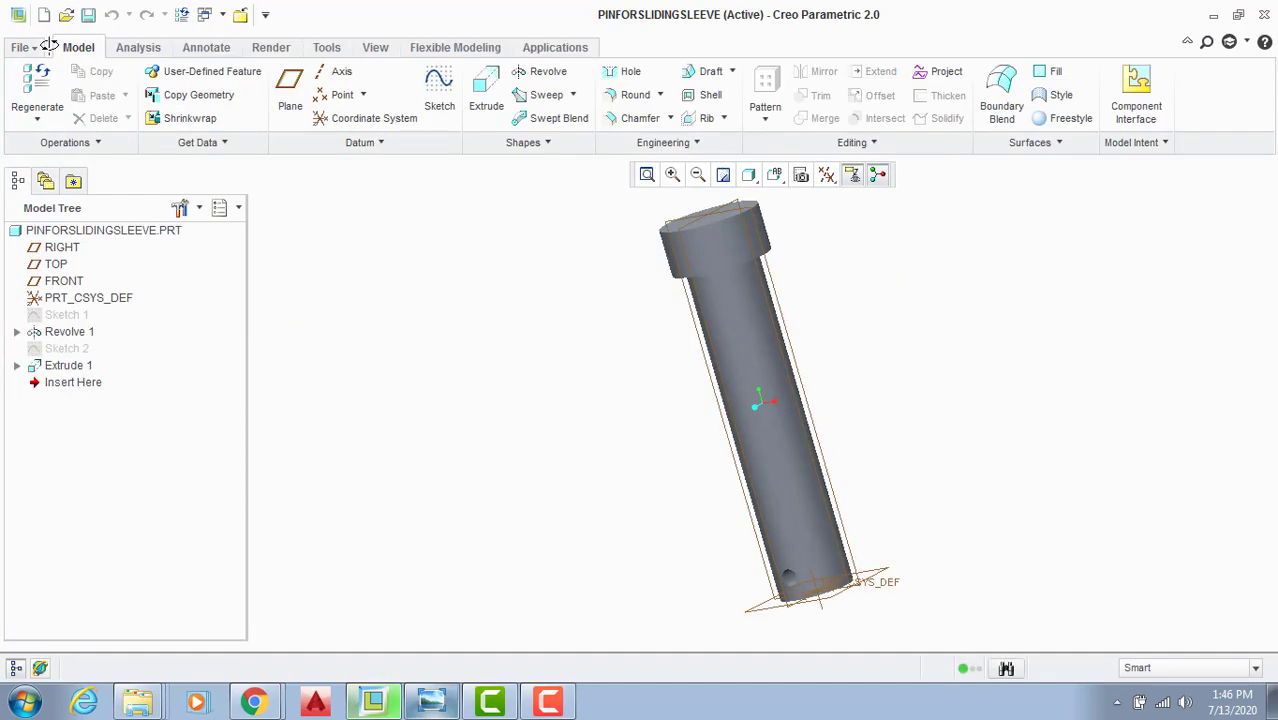
# Step: Check the second pin in the reference drawing and save a copy of the part as PINFORLLEVER in the clutch folder
pyautogui.click(40, 47)
pyautogui.click(55, 186)
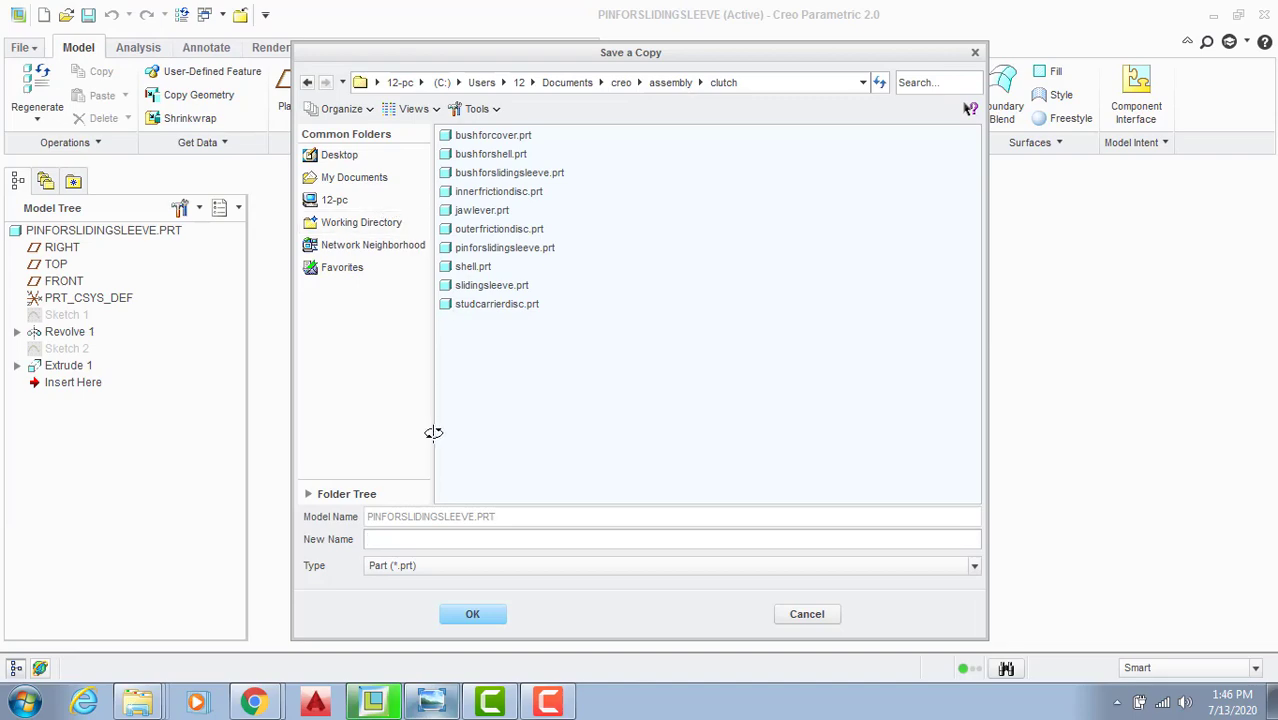
pyautogui.click(430, 702)
pyautogui.click(430, 702)
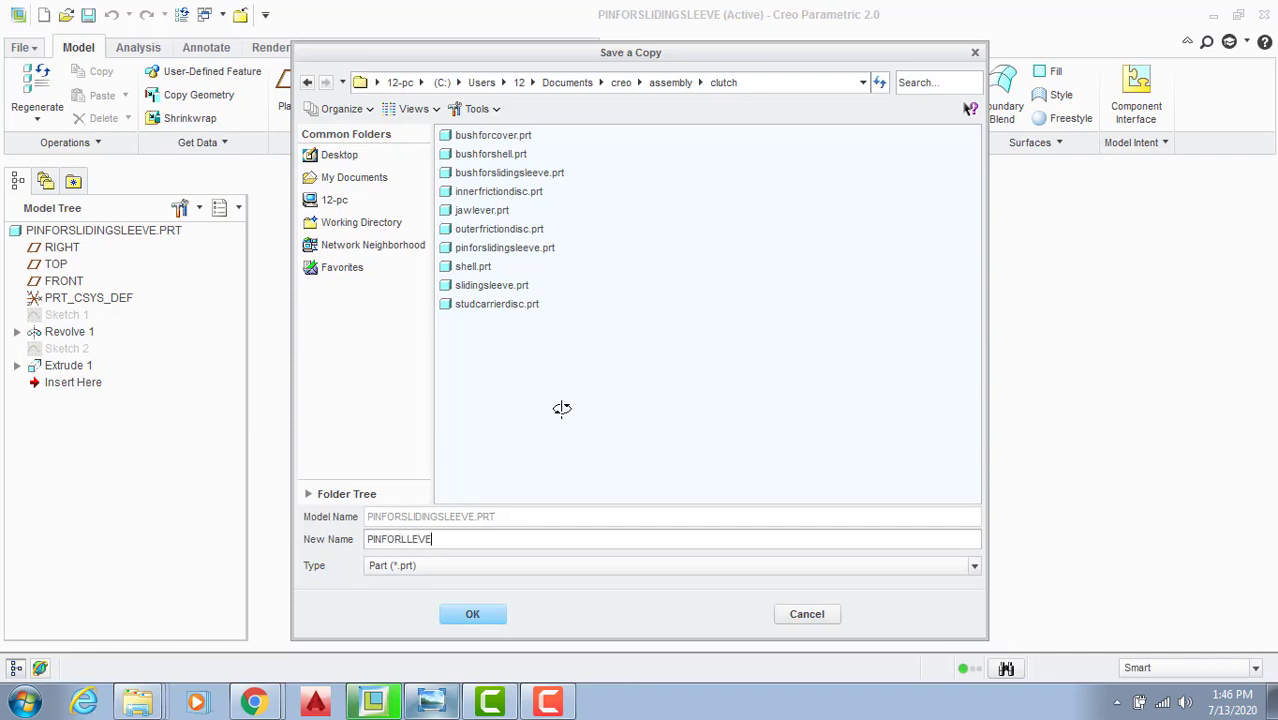
pyautogui.press('Return')
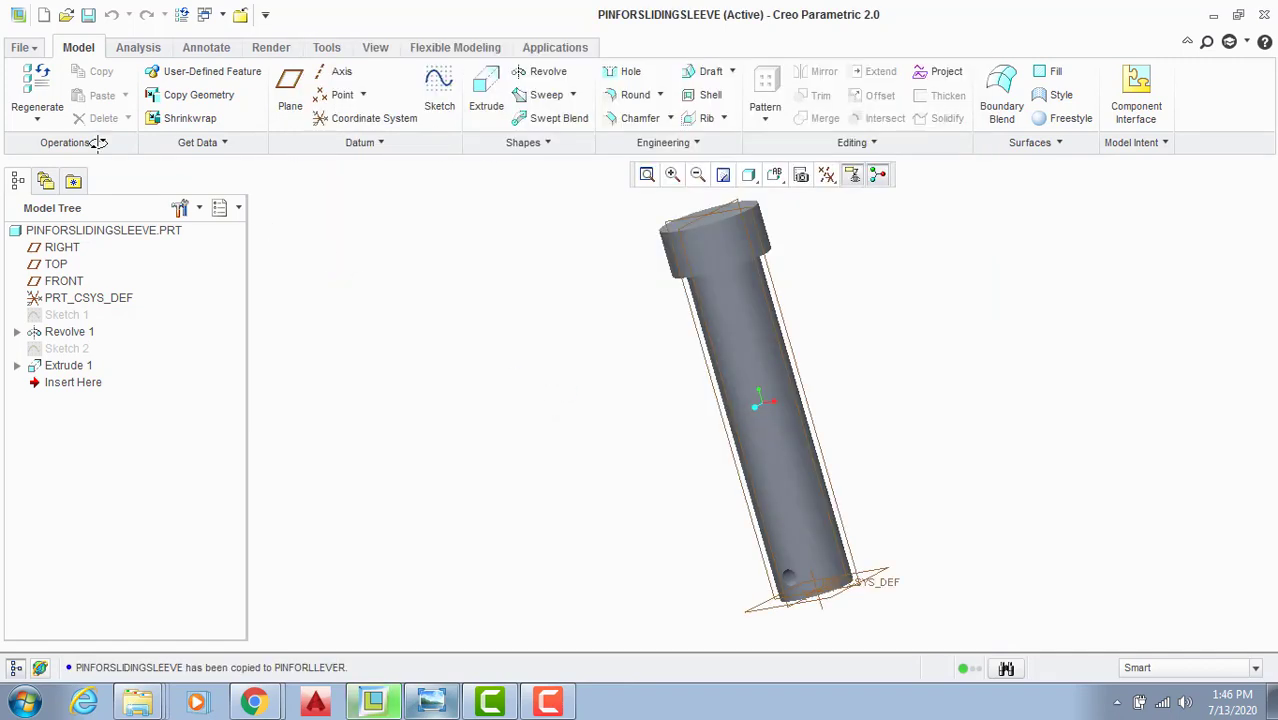
# Step: Close the sliding sleeve pin's window and open pinforllever.prt from the clutch folder
pyautogui.click(375, 47)
pyautogui.click(851, 84)
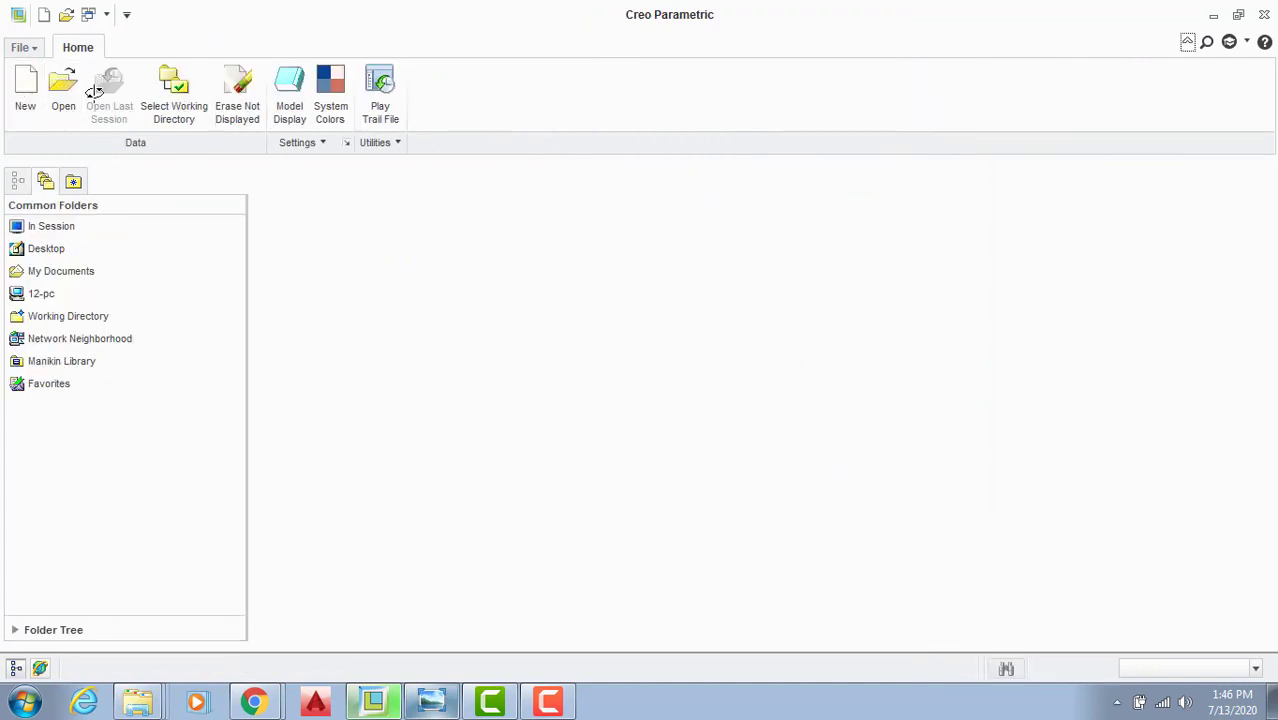
pyautogui.click(63, 85)
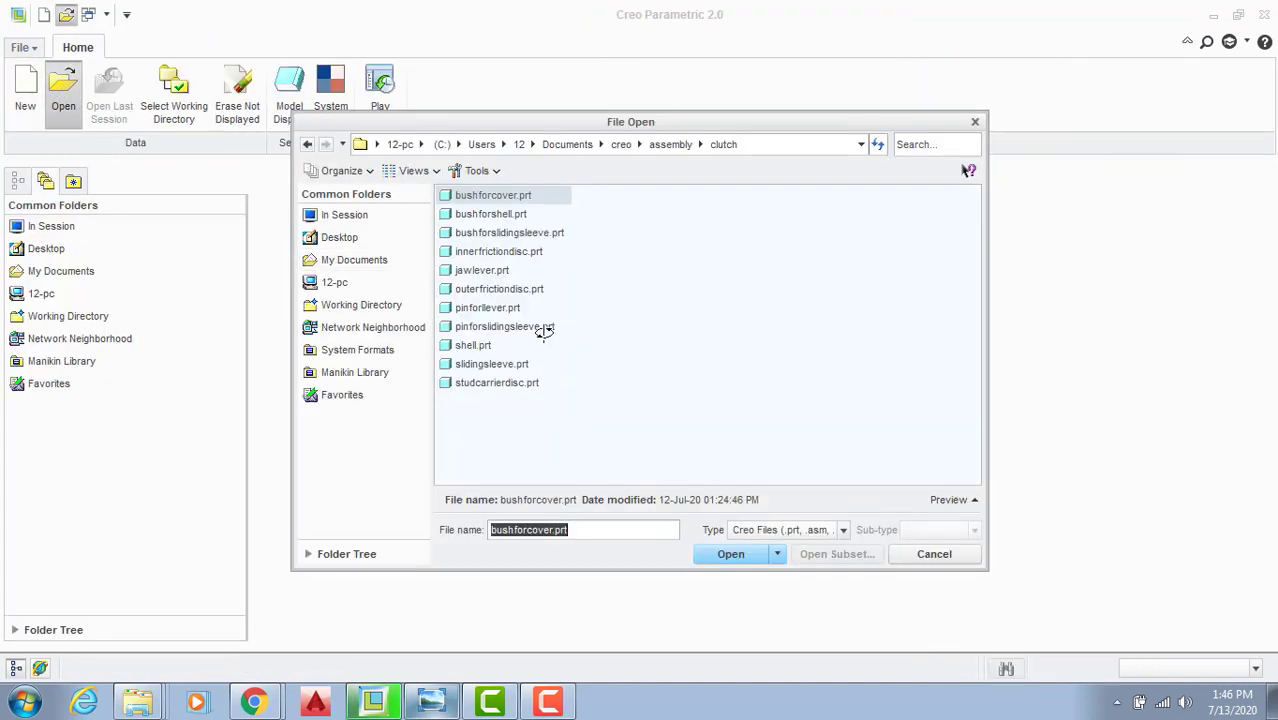
pyautogui.doubleClick(490, 308)
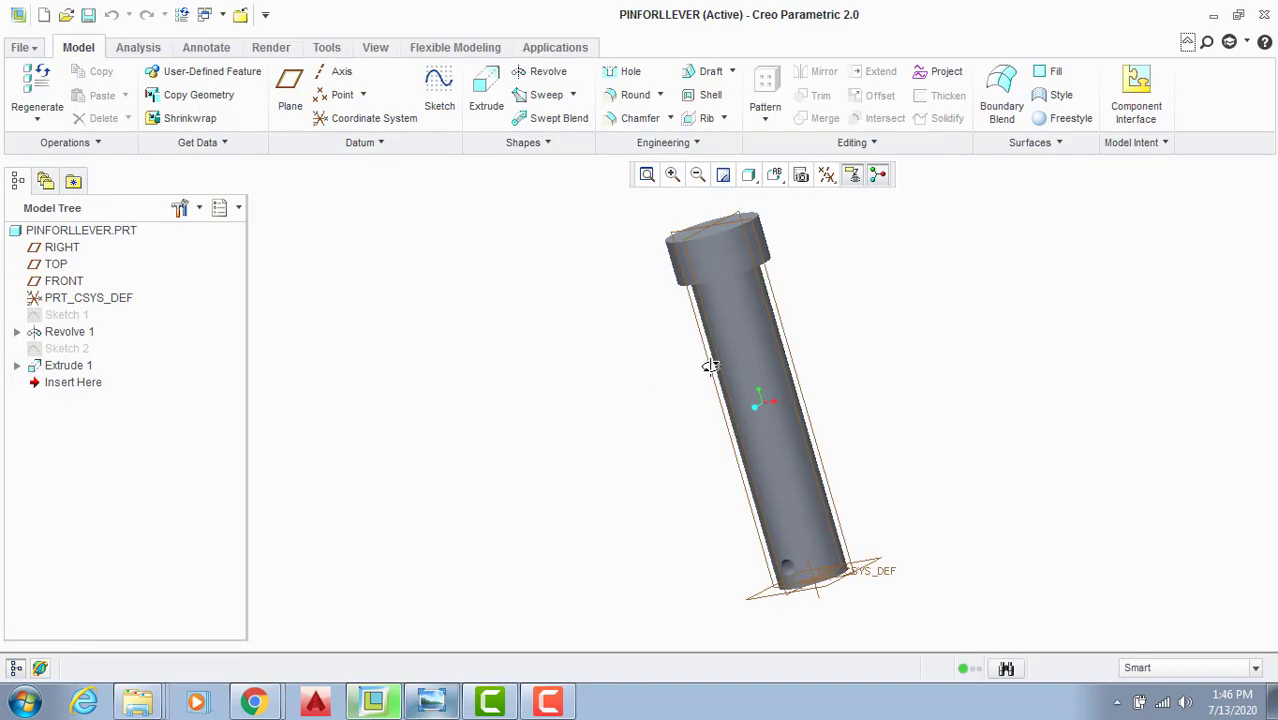
# Step: Compare the copied pin with the reference drawing and open the revolve's profile sketch for redefinition, oriented flat to the screen
pyautogui.click(431, 701)
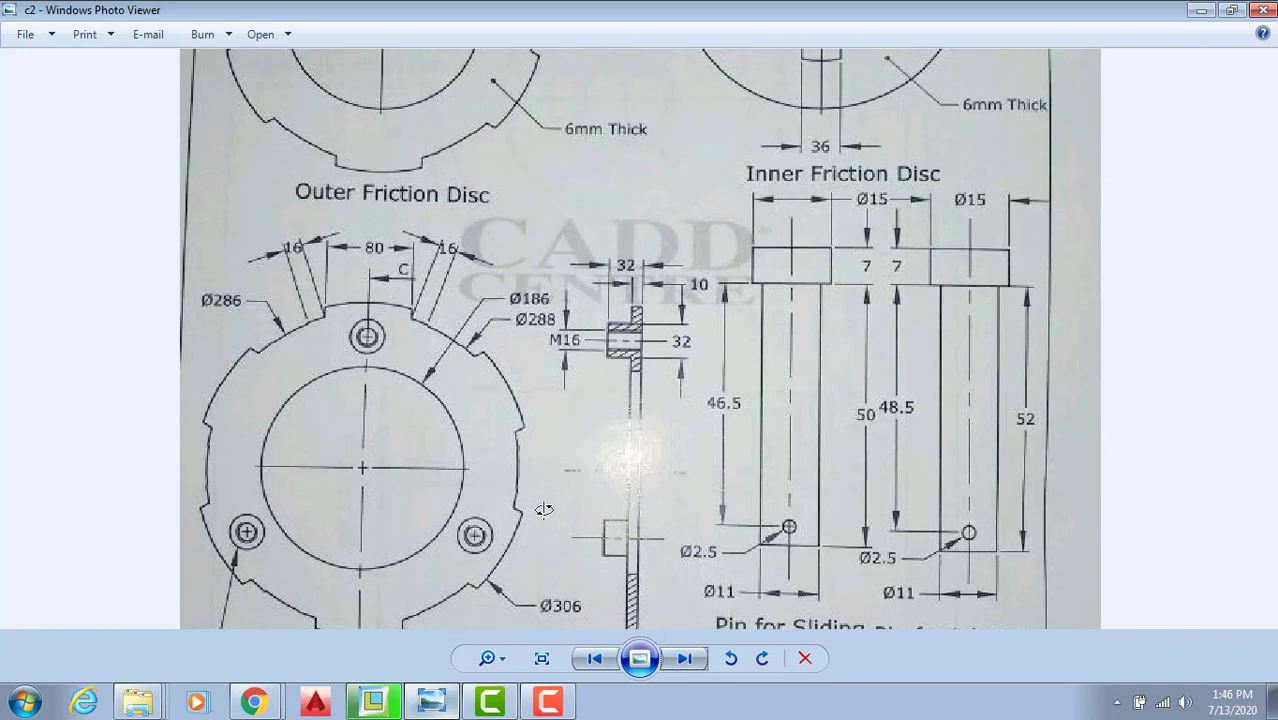
pyautogui.click(440, 704)
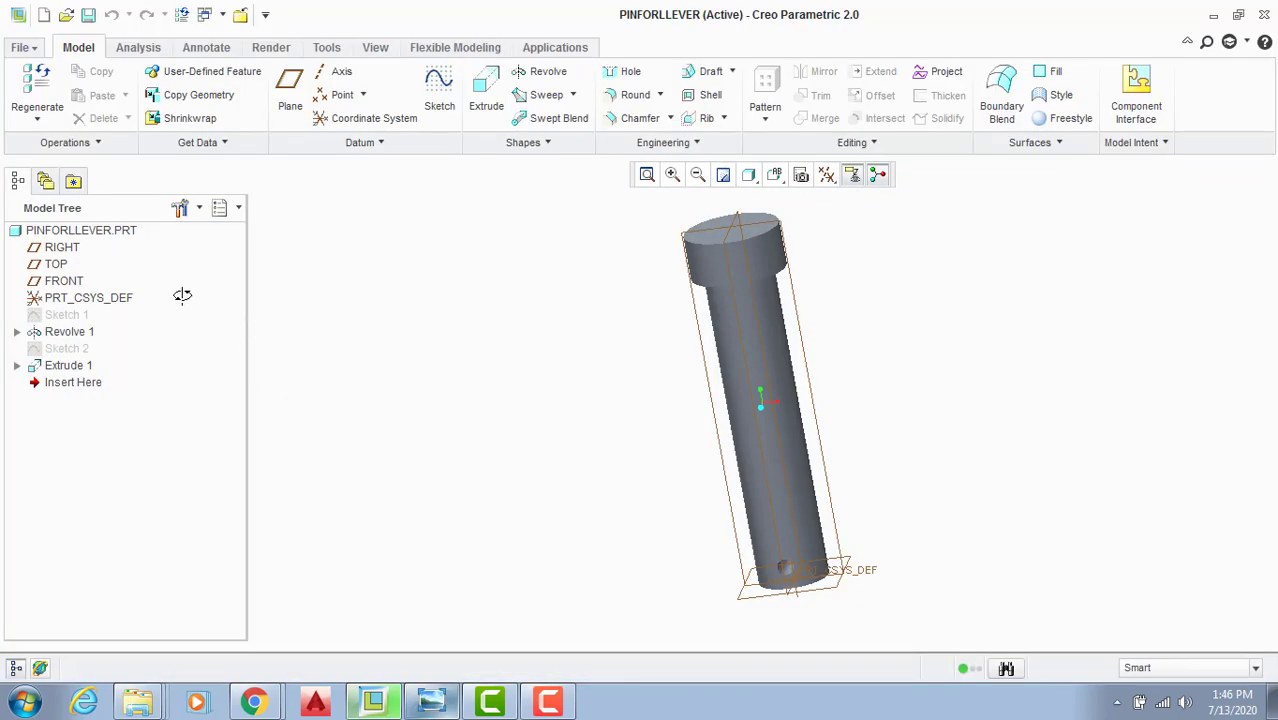
pyautogui.click(12, 331)
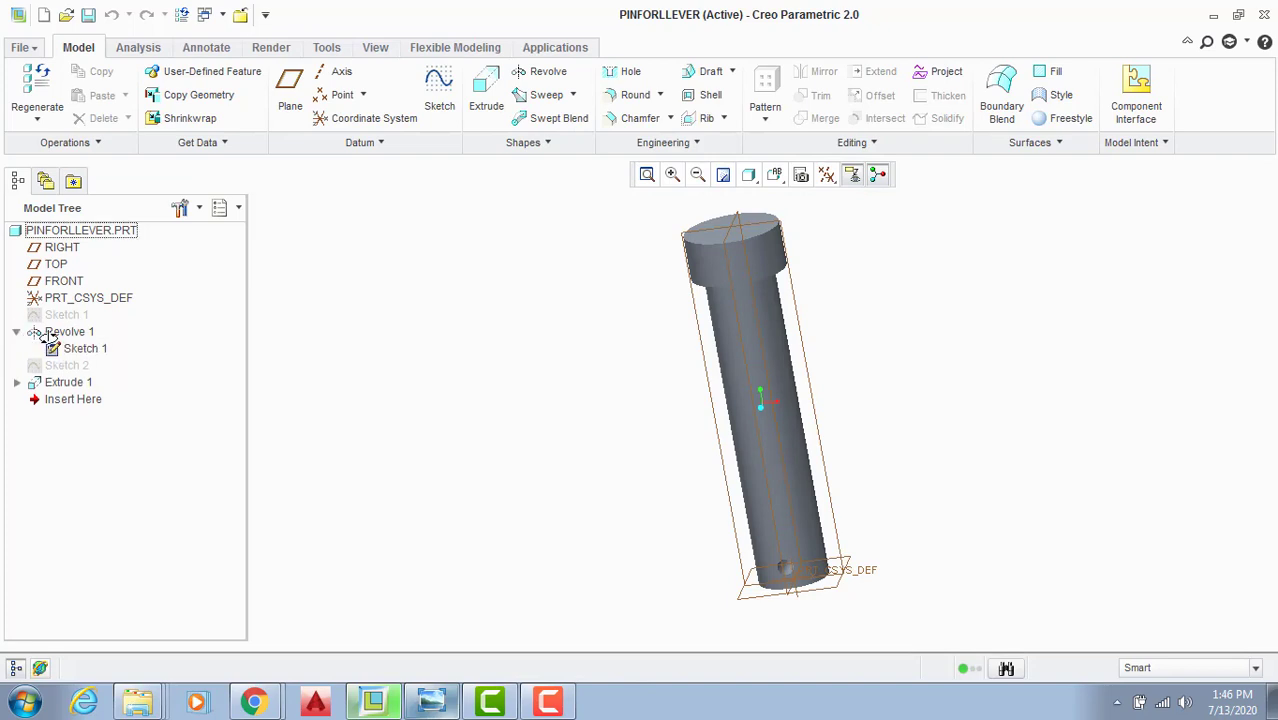
pyautogui.click(70, 348)
pyautogui.rightClick(75, 348)
pyautogui.click(128, 378)
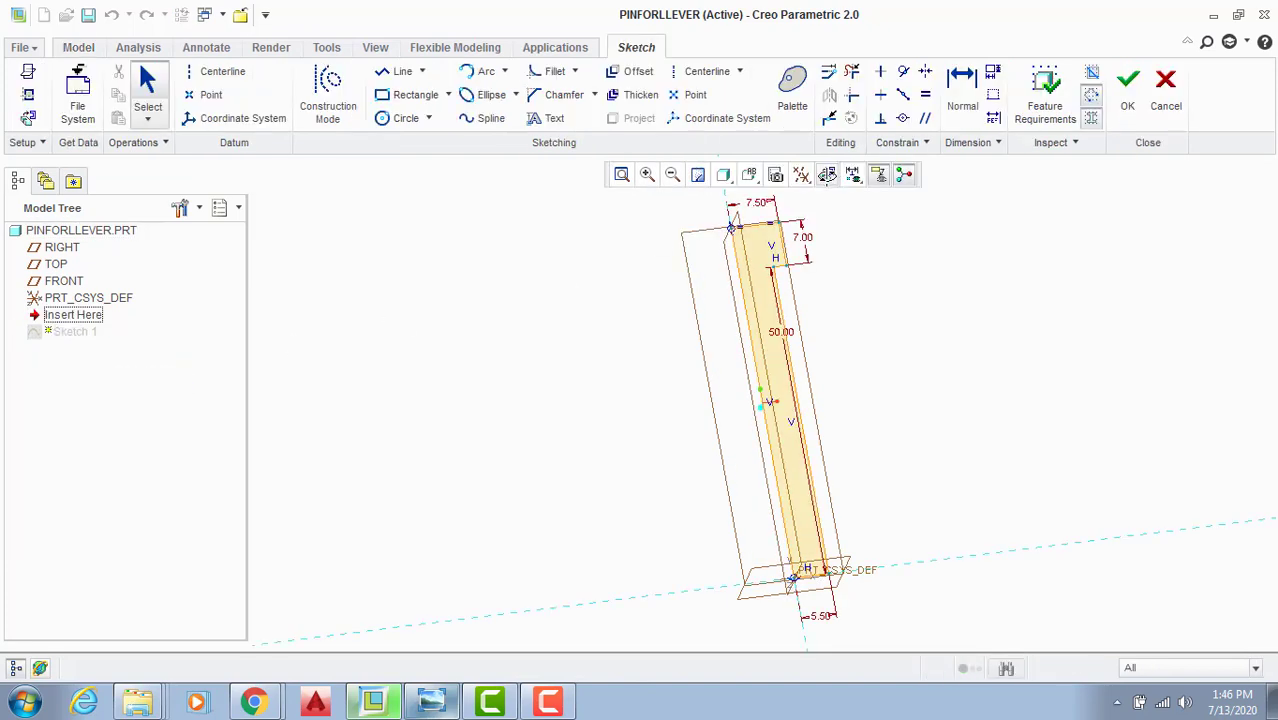
pyautogui.click(828, 176)
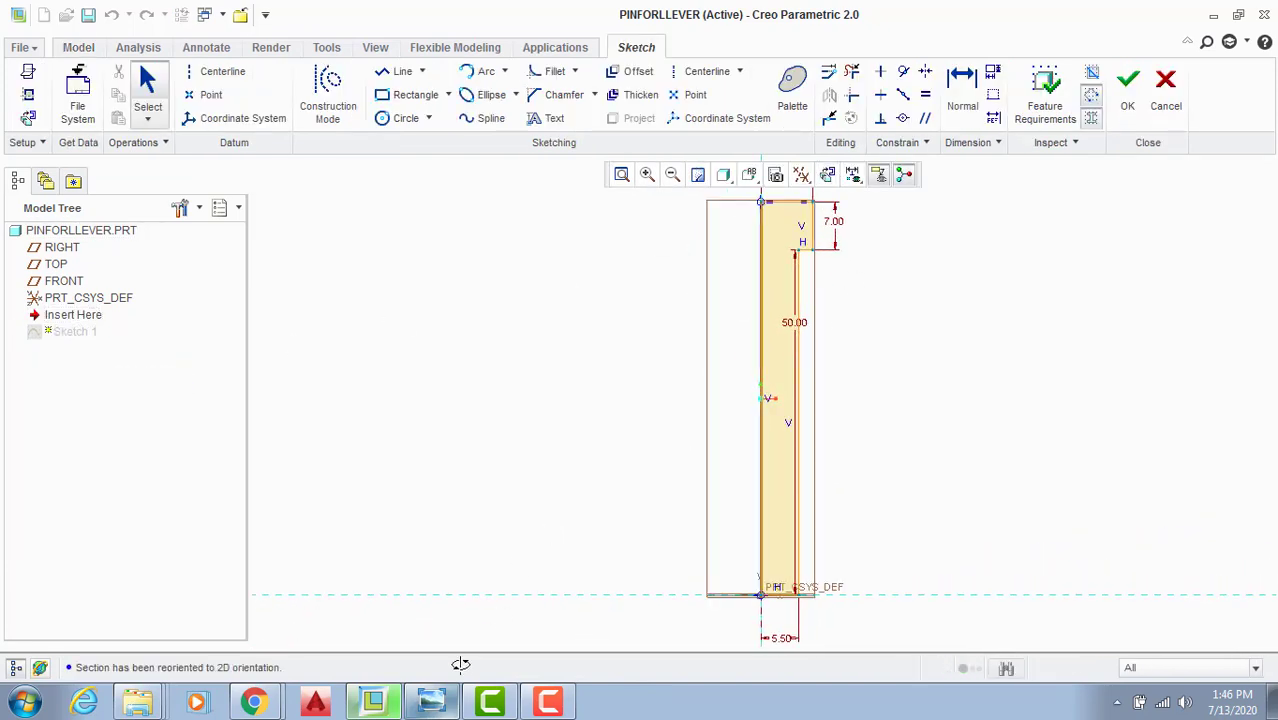
# Step: Set the shaft length in the profile sketch to 52 mm, as given in the reference drawing, and finish the sketch
pyautogui.click(432, 700)
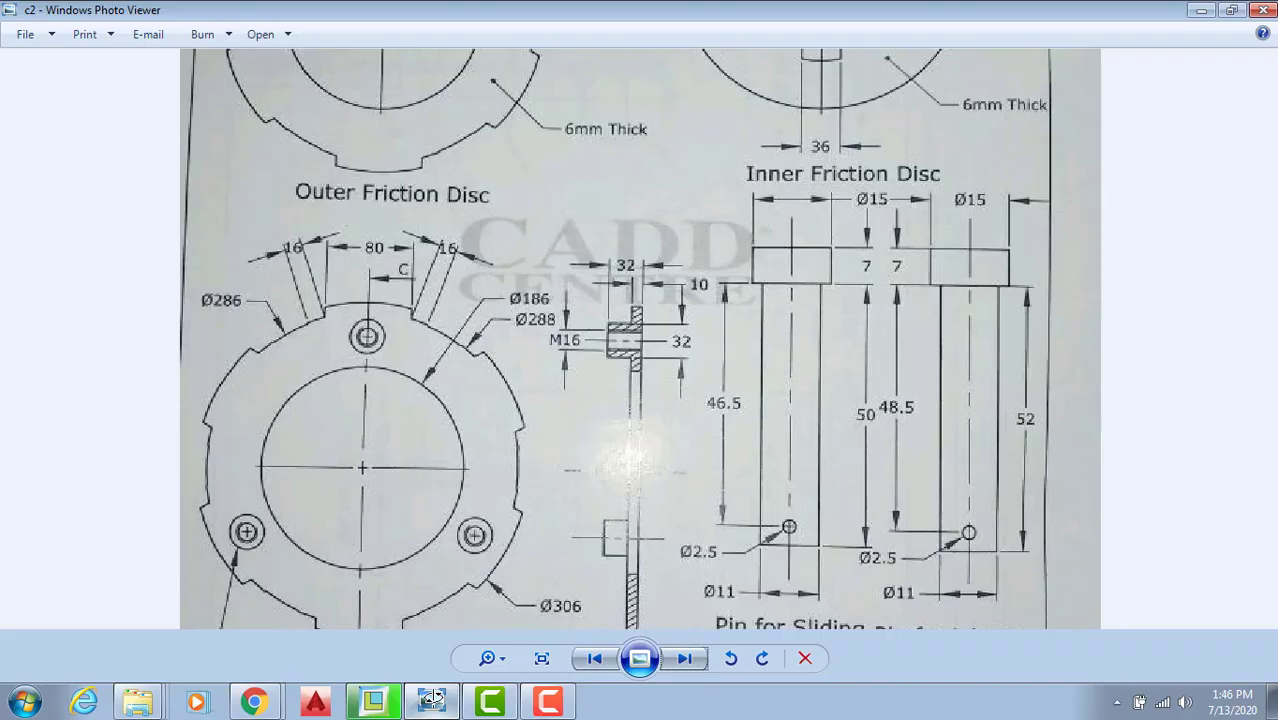
pyautogui.click(432, 700)
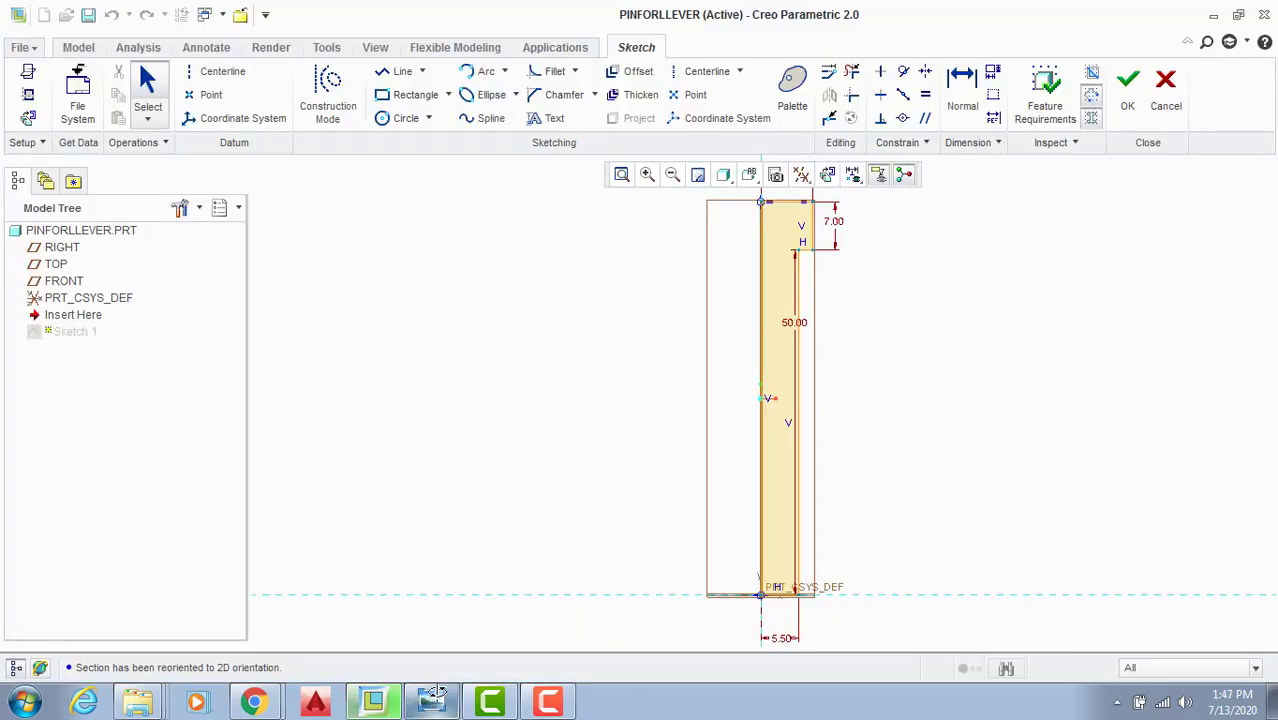
pyautogui.click(797, 319)
pyautogui.click(432, 700)
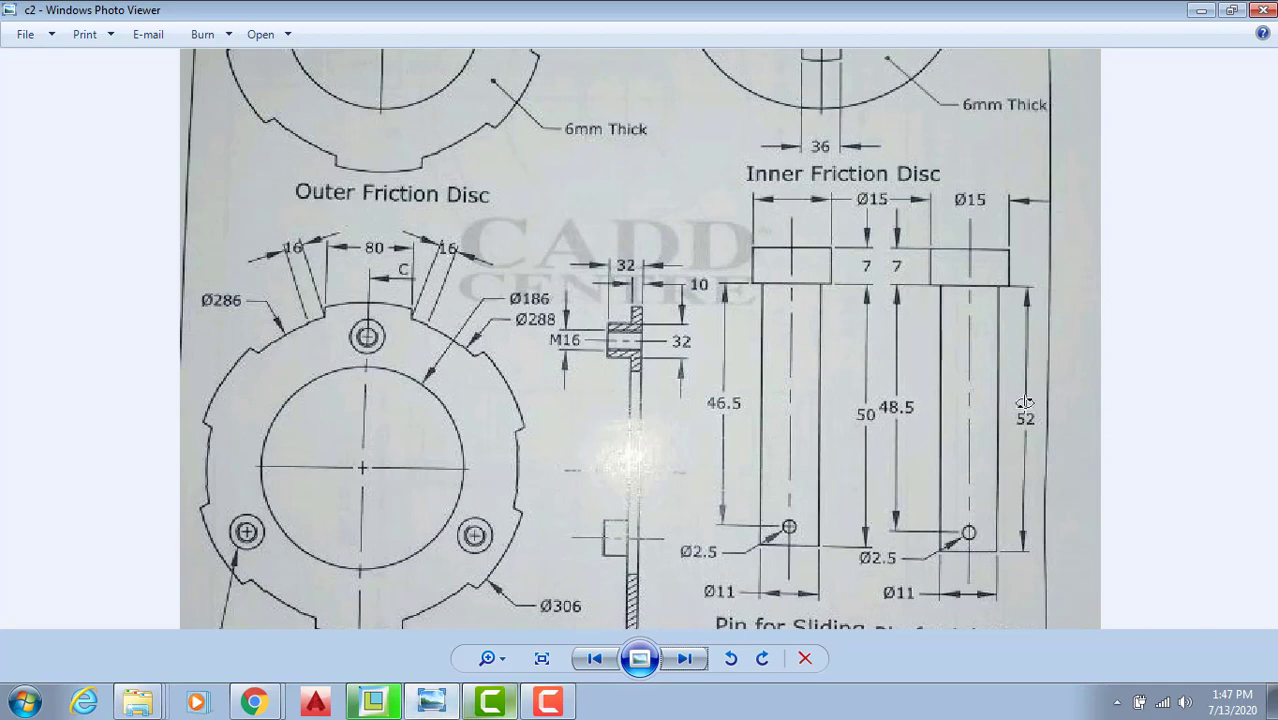
pyautogui.click(432, 700)
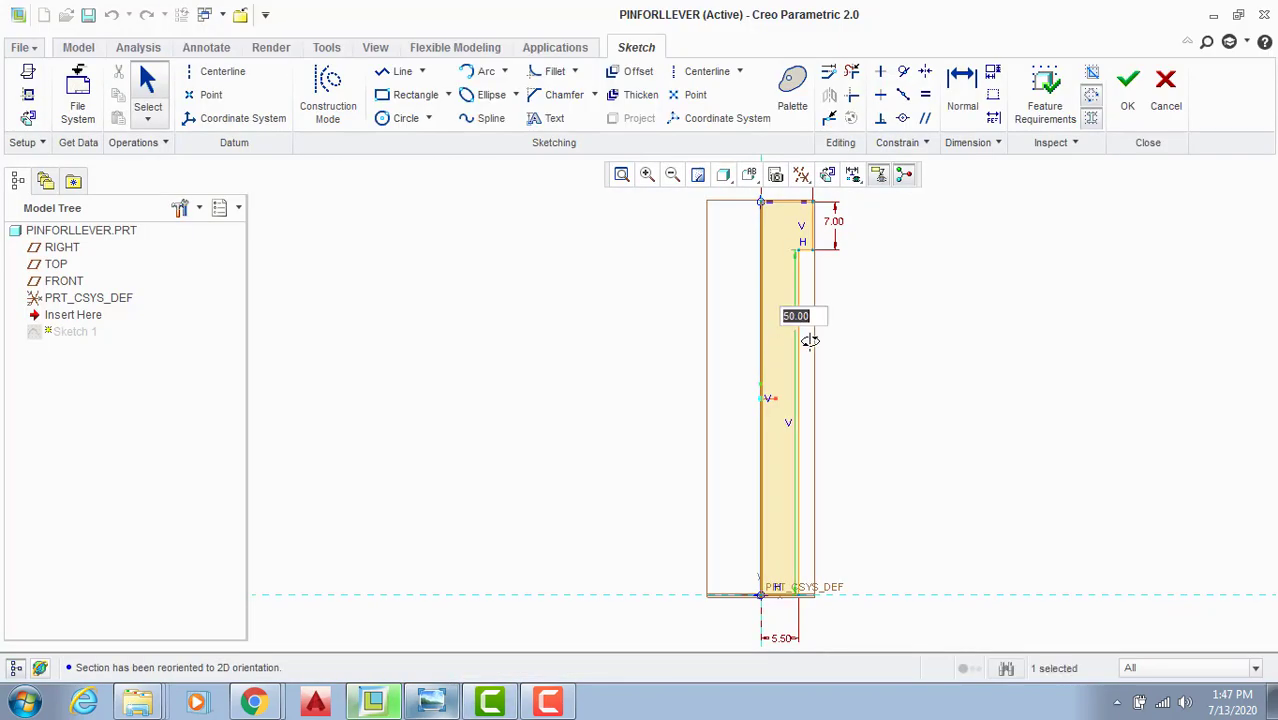
pyautogui.write('52')
pyautogui.press('Return')
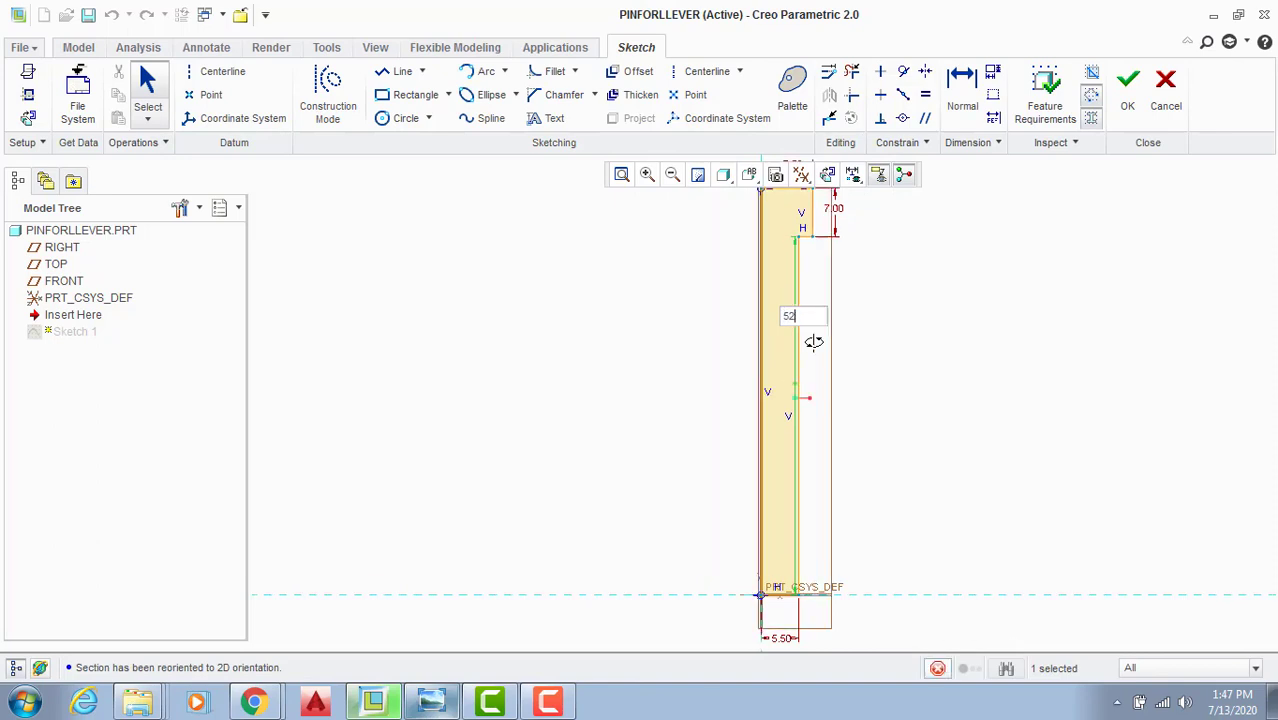
pyautogui.click(1130, 84)
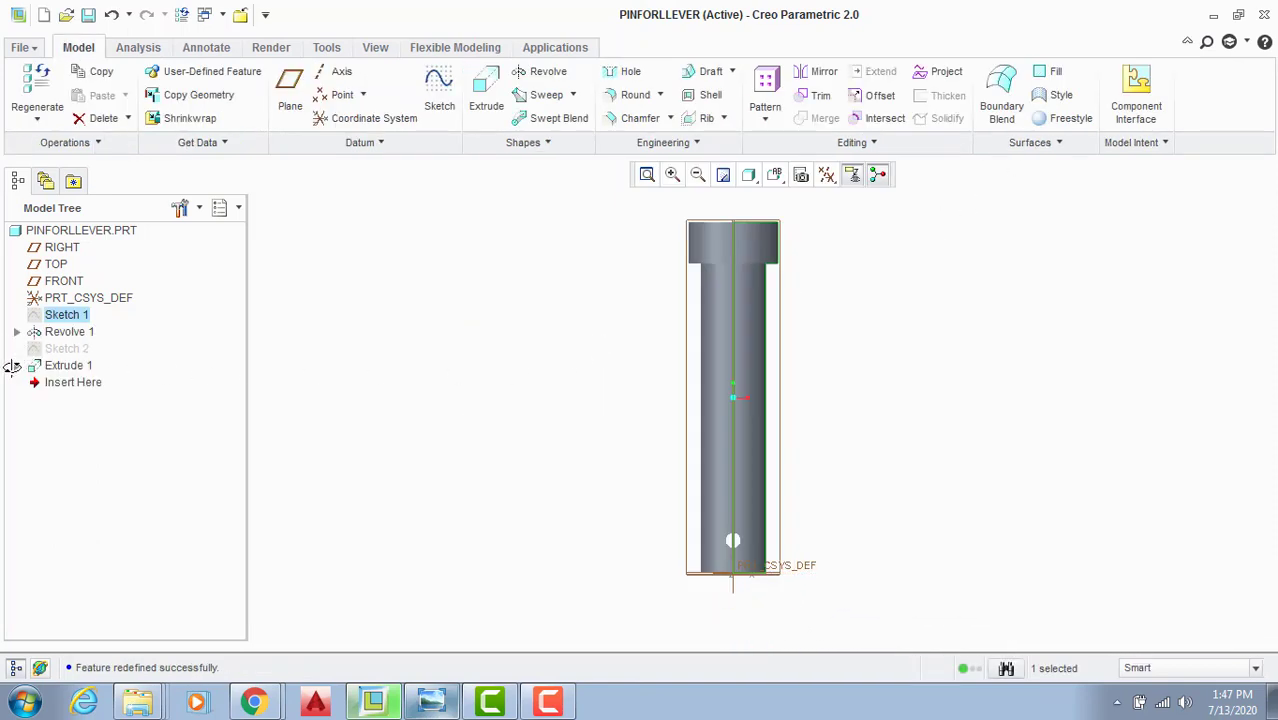
# Step: Open the sketch of the cross hole's extruded cut for redefinition
pyautogui.click(16, 365)
pyautogui.click(68, 365)
pyautogui.click(85, 382)
pyautogui.rightClick(86, 383)
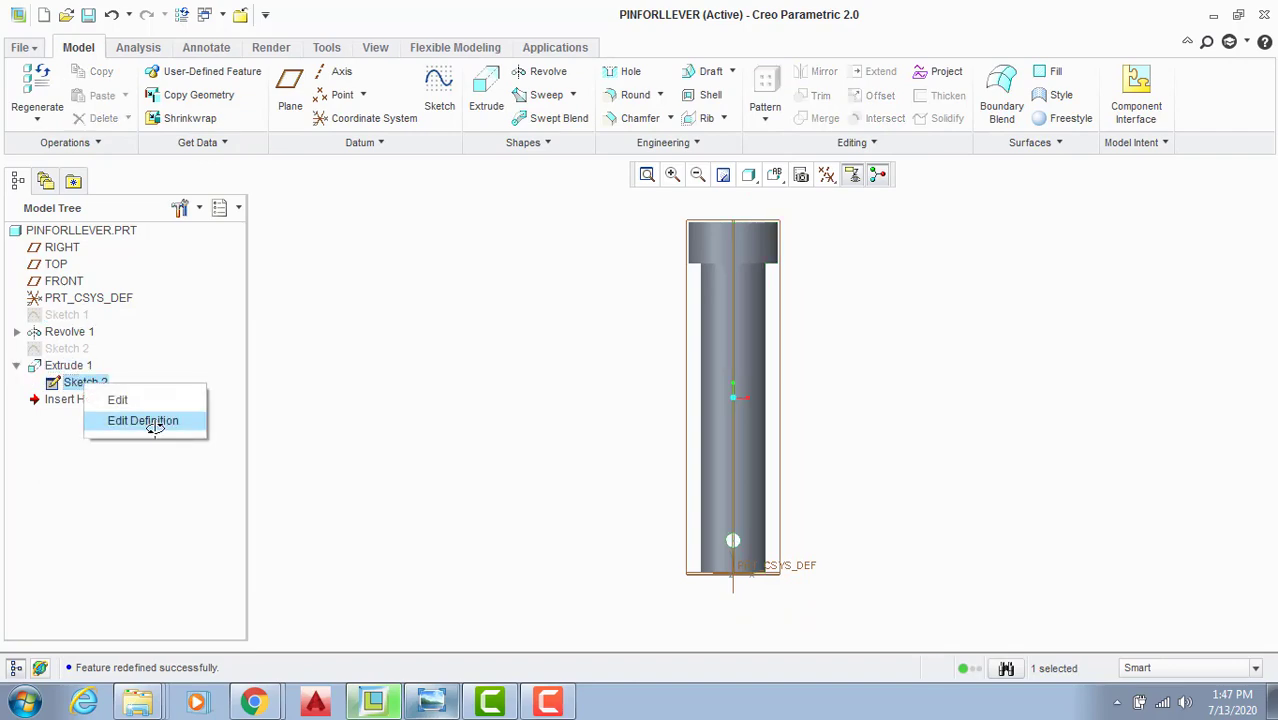
pyautogui.click(155, 425)
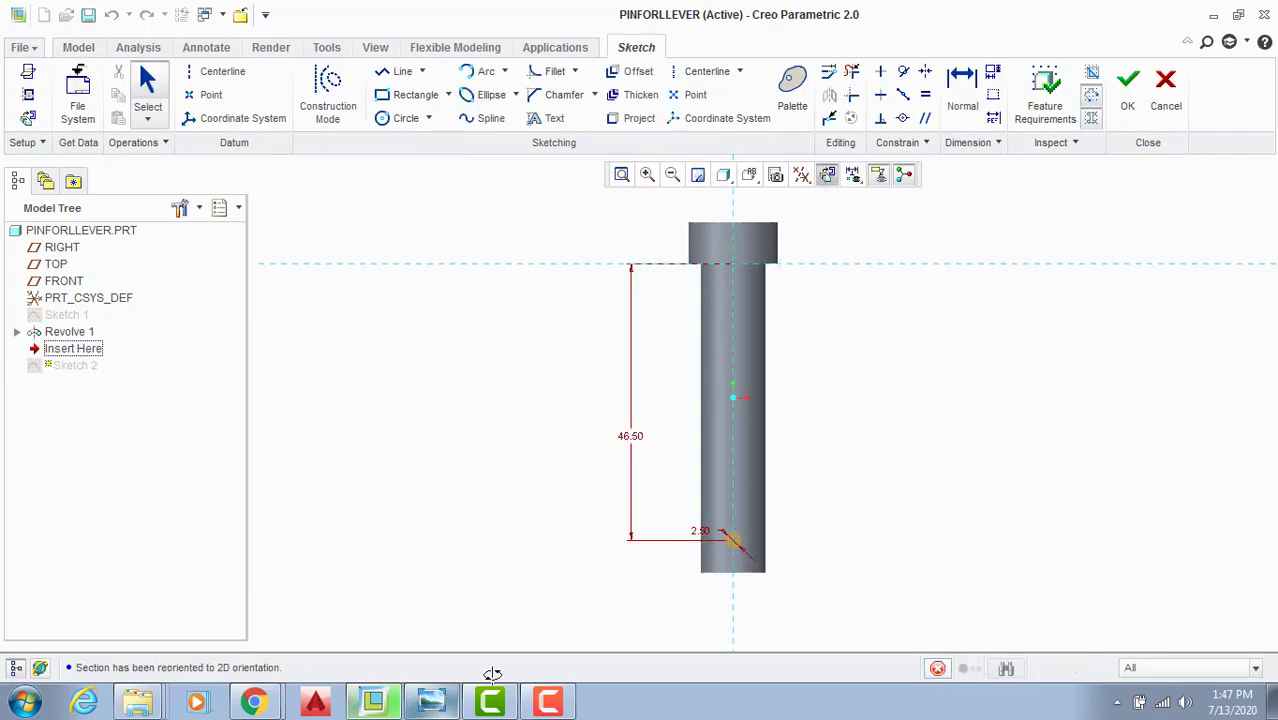
# Step: Set the cross hole's distance from the pin head to 48.5 mm, as in the reference drawing, and finish the sketch
pyautogui.click(440, 698)
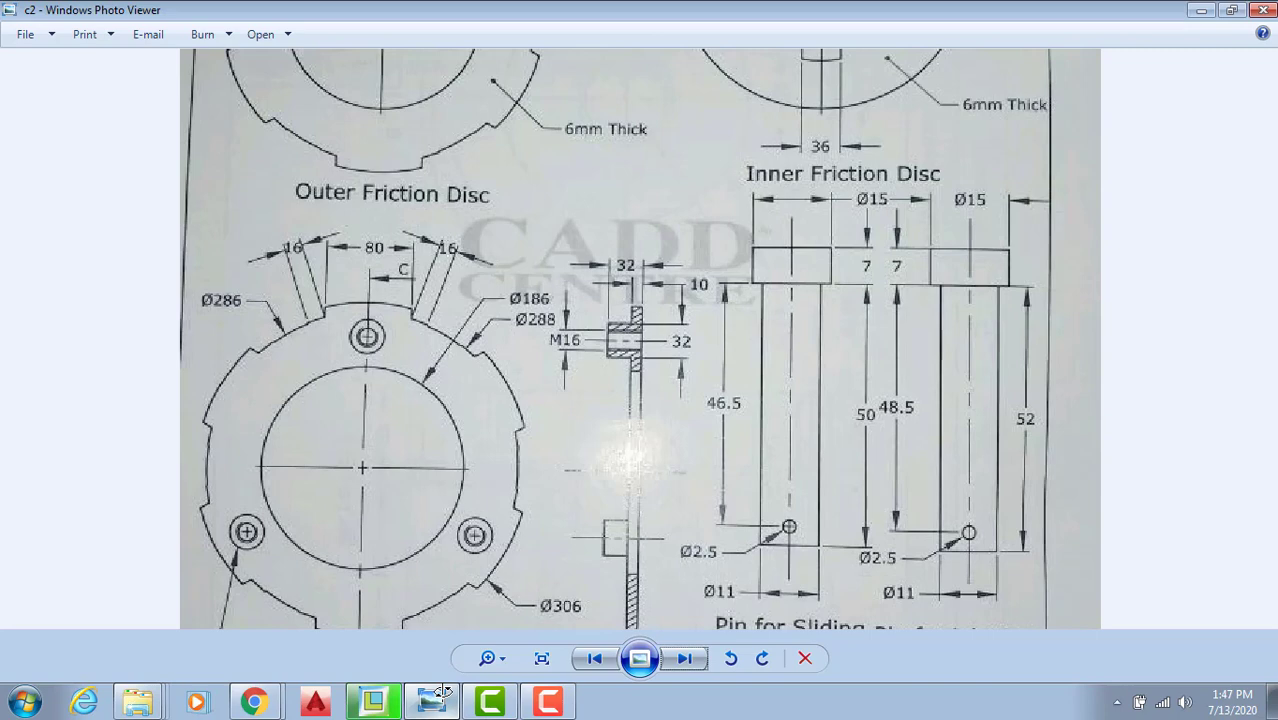
pyautogui.click(444, 692)
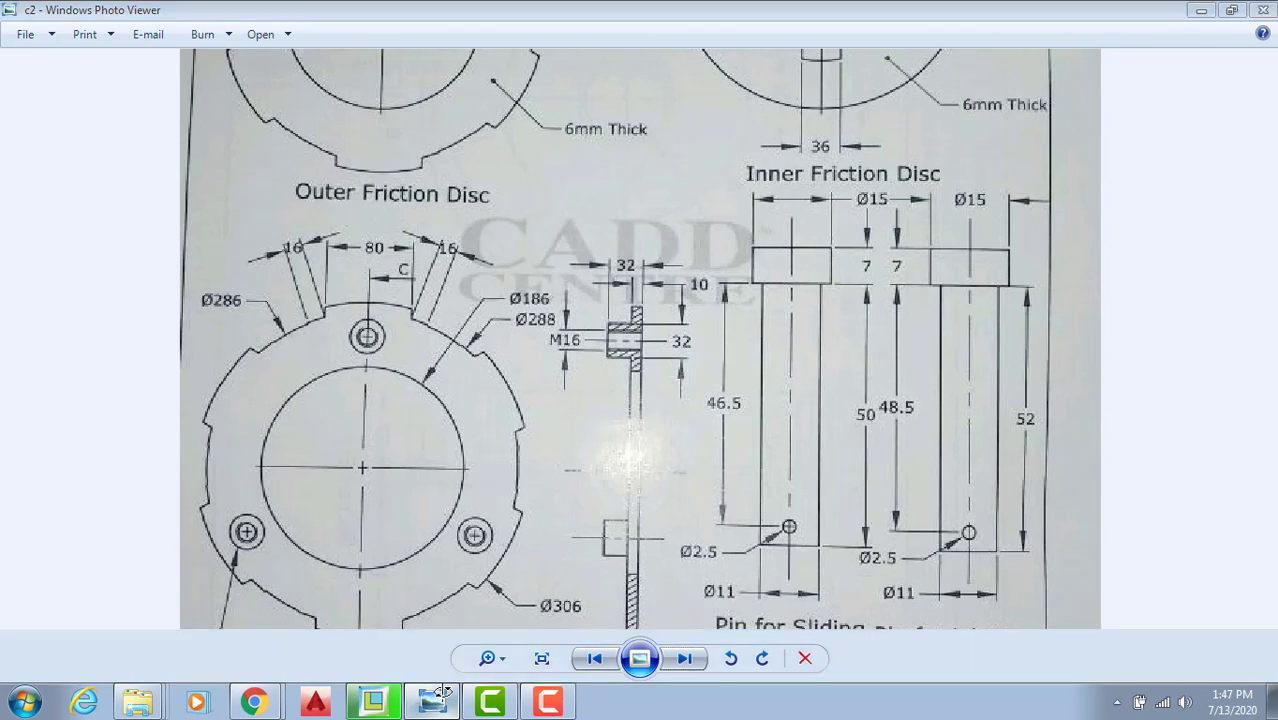
pyautogui.doubleClick(633, 433)
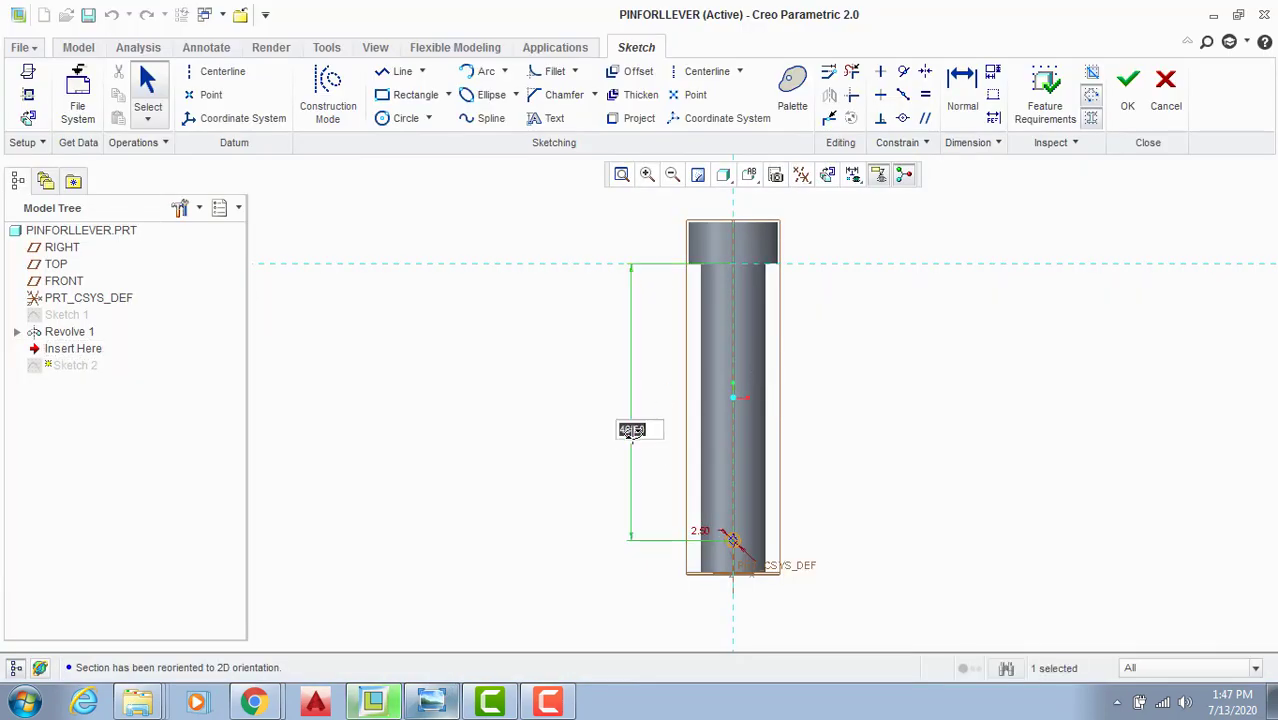
pyautogui.write('48.5')
pyautogui.press('Return')
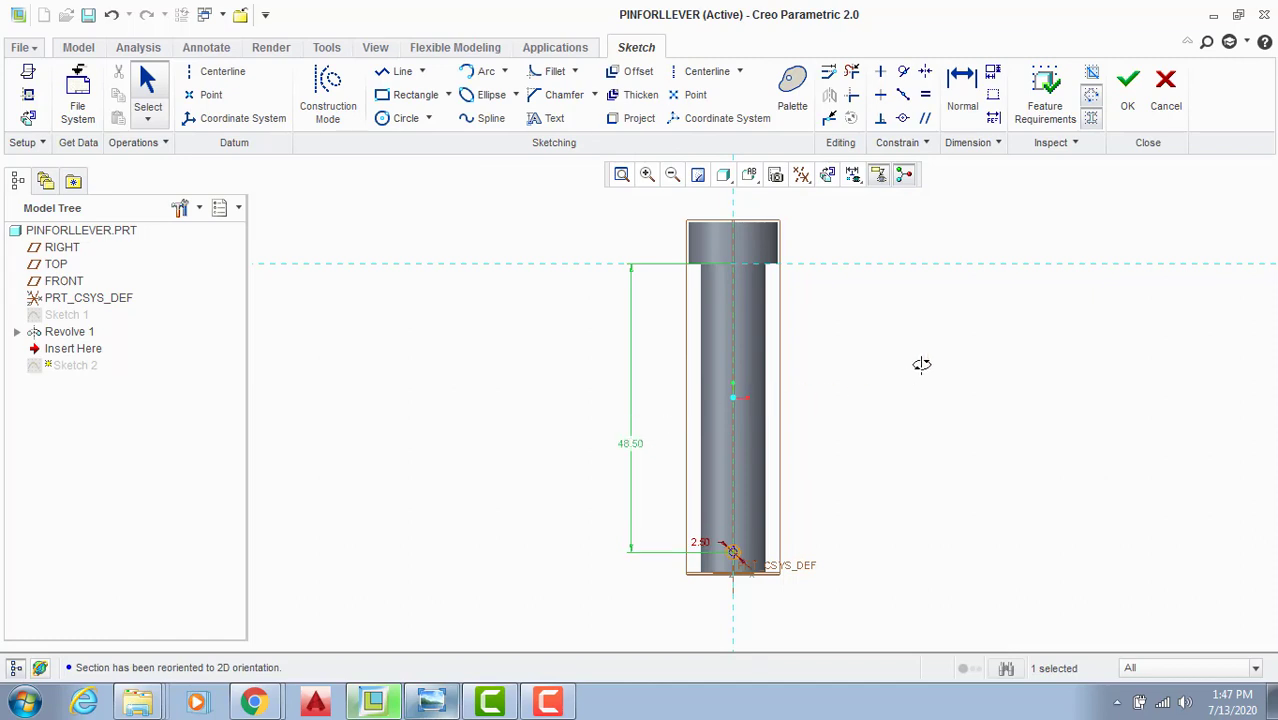
pyautogui.click(1127, 84)
pyautogui.moveTo(921, 368)
pyautogui.mouseDown(button='middle')
pyautogui.moveTo(885, 362)
pyautogui.moveTo(842, 259)
pyautogui.moveTo(819, 301)
pyautogui.mouseUp(button='middle')
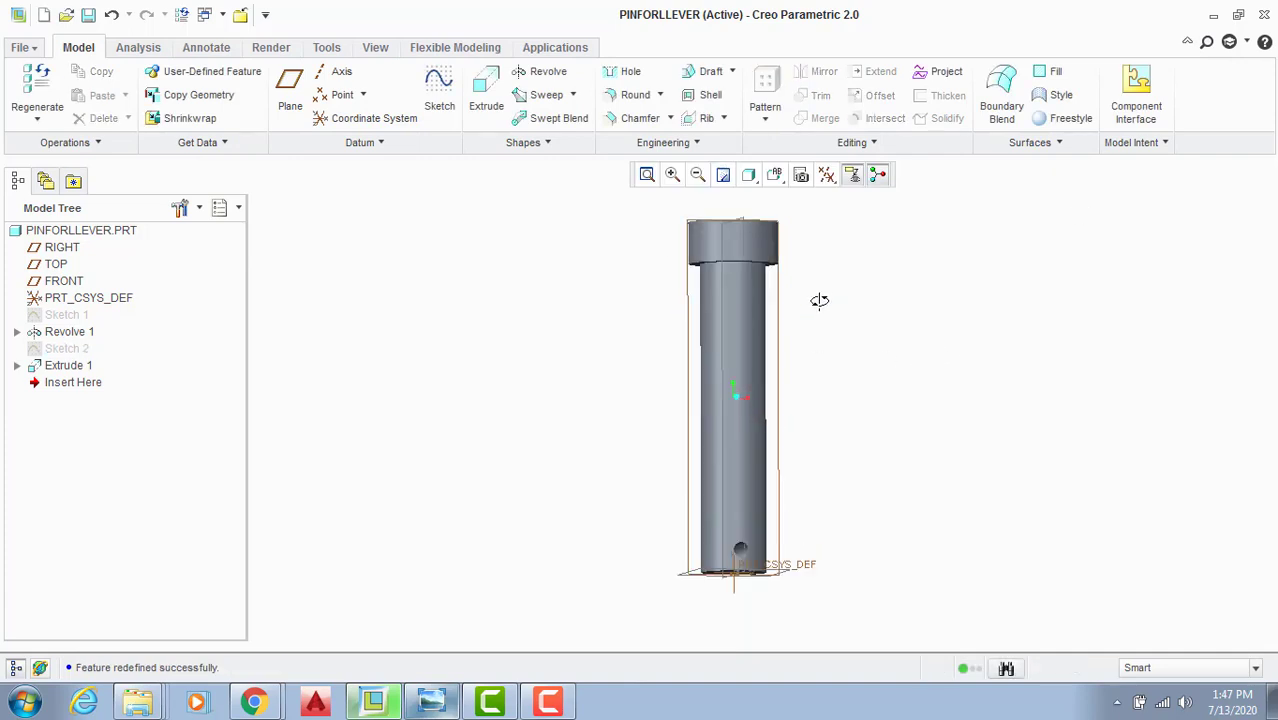
# Step: Save the lever pin part in the clutch folder and close it
pyautogui.hotkey('ctrl', 's')
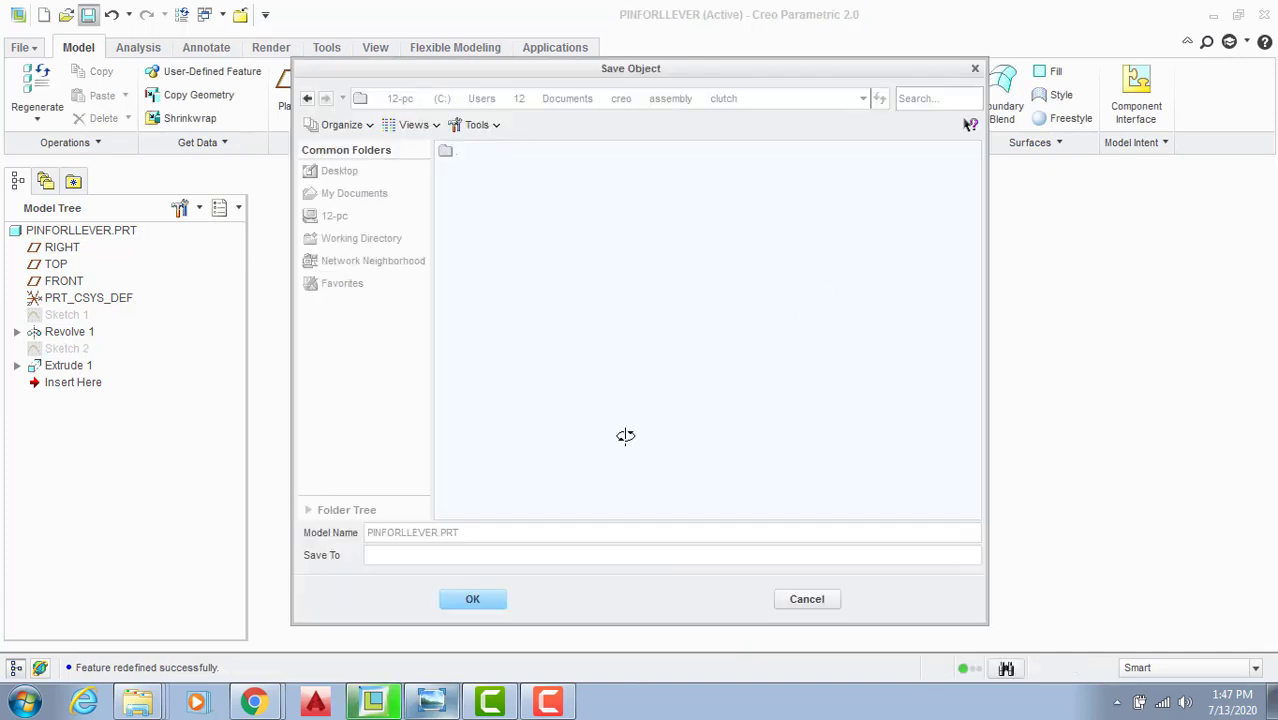
pyautogui.click(465, 599)
pyautogui.moveTo(602, 373); pyautogui.dragTo(522, 348, button='middle')
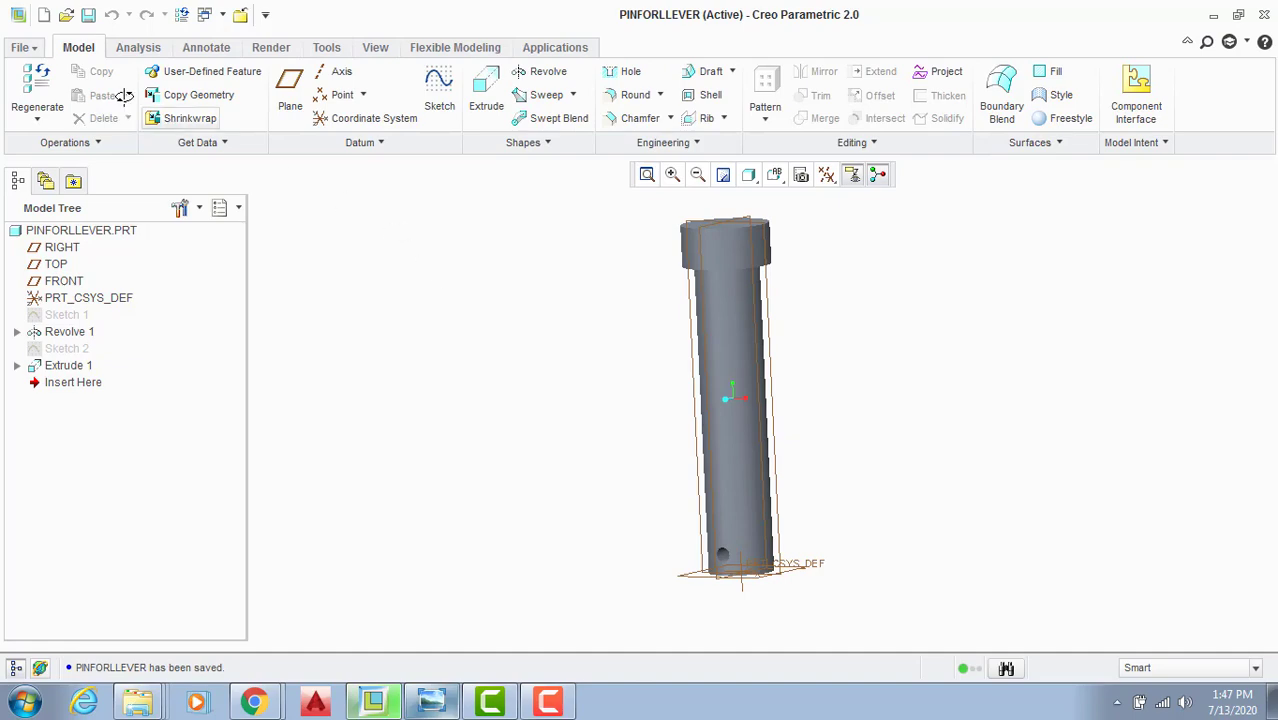
pyautogui.click(22, 47)
pyautogui.click(58, 254)
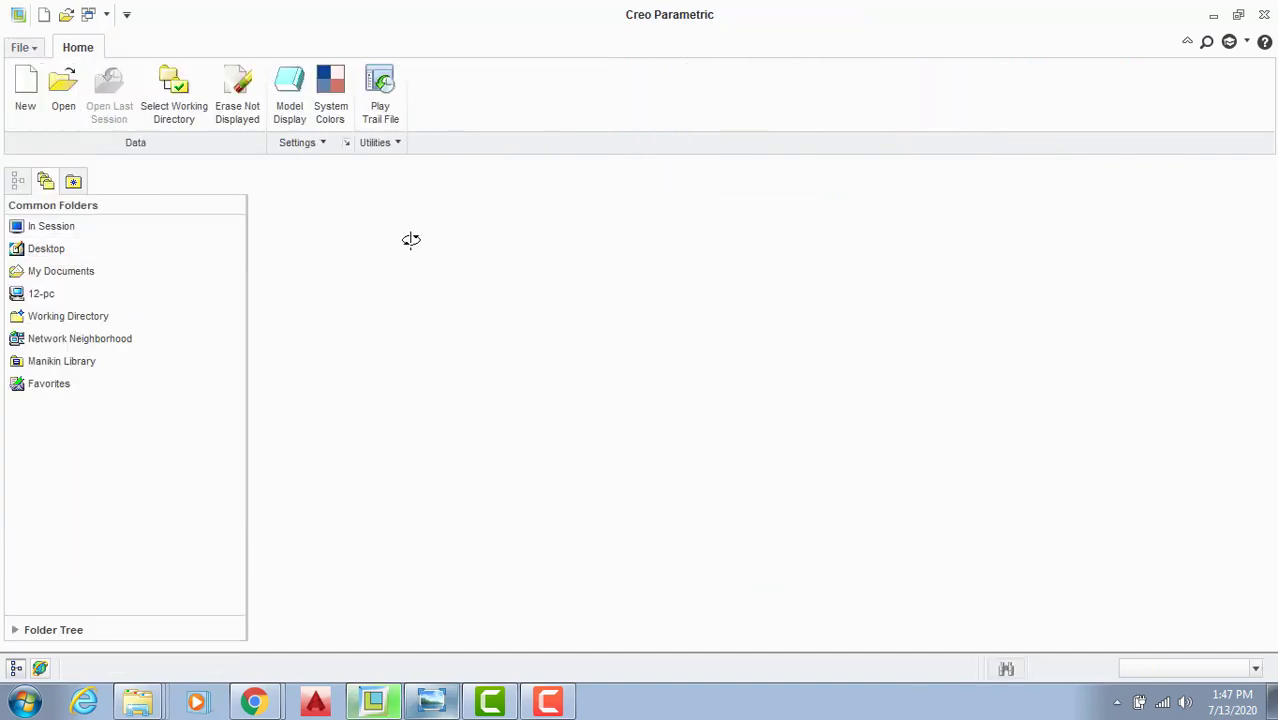
# Step: Bring up reference sheet c3, rotate it upright and examine the driving shaft and centre boss dimensions
pyautogui.click(432, 700)
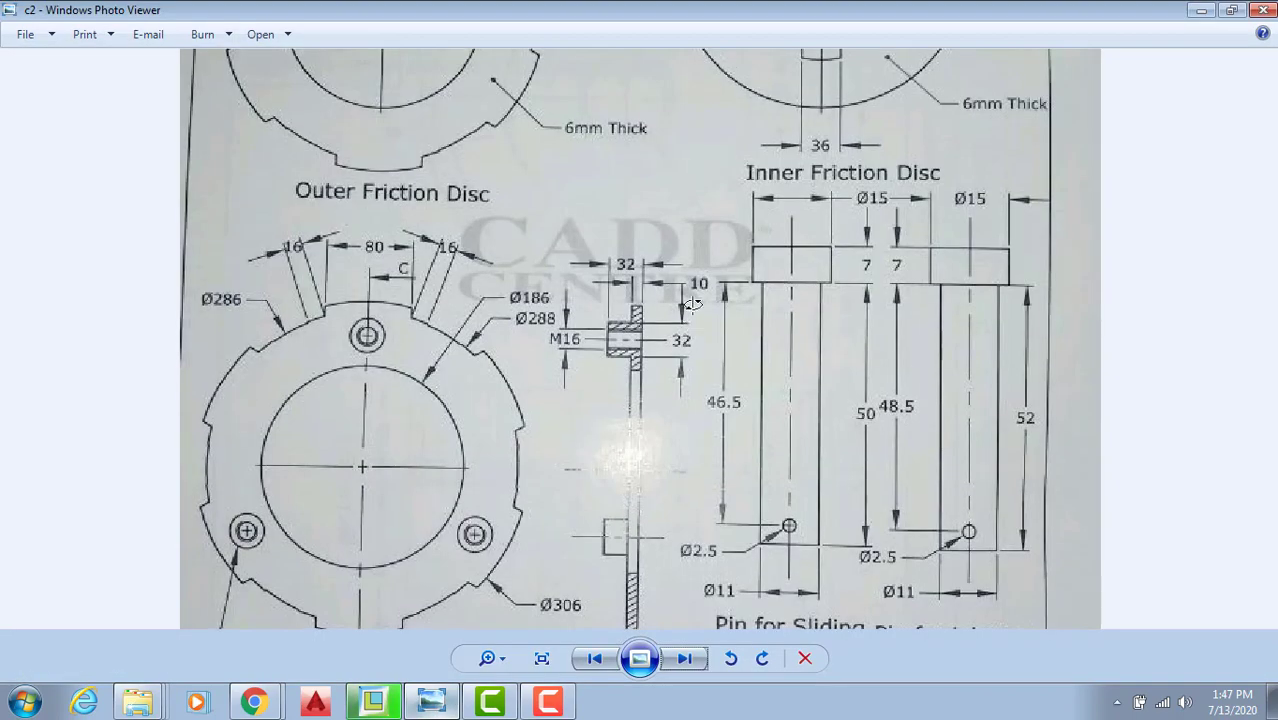
pyautogui.scroll(-2, 725, 446)
pyautogui.click(684, 658)
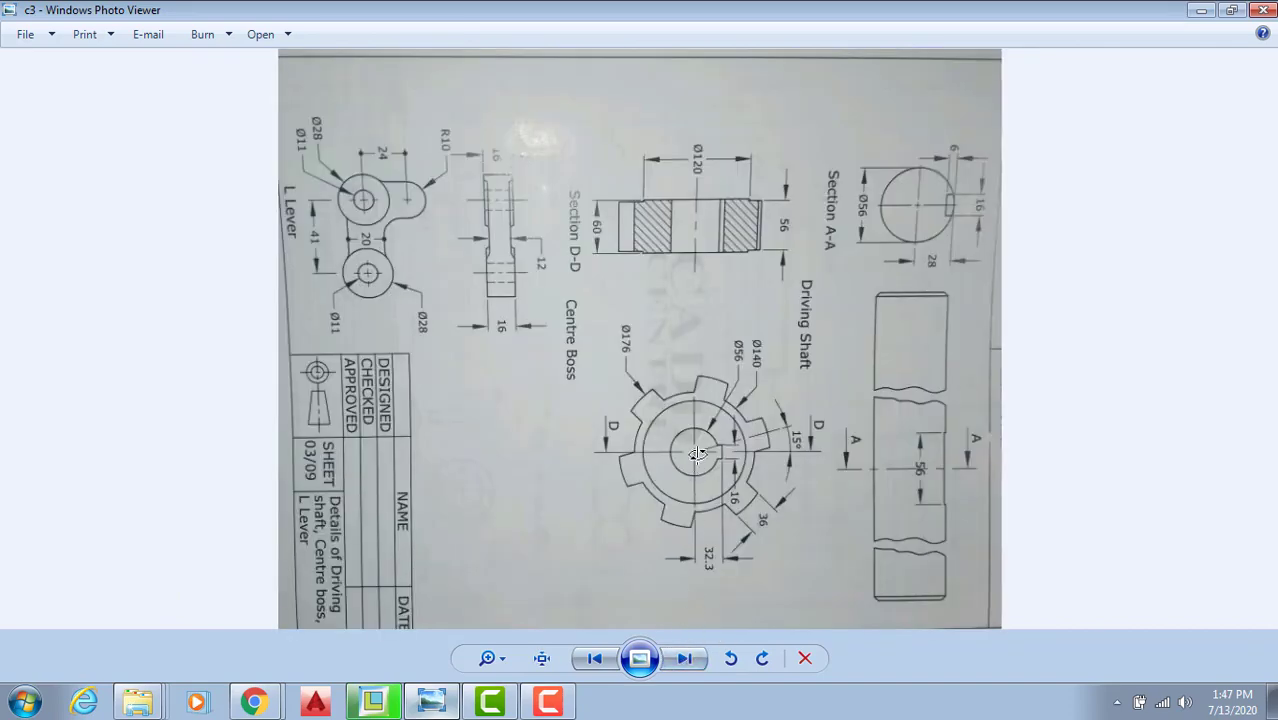
pyautogui.click(731, 658)
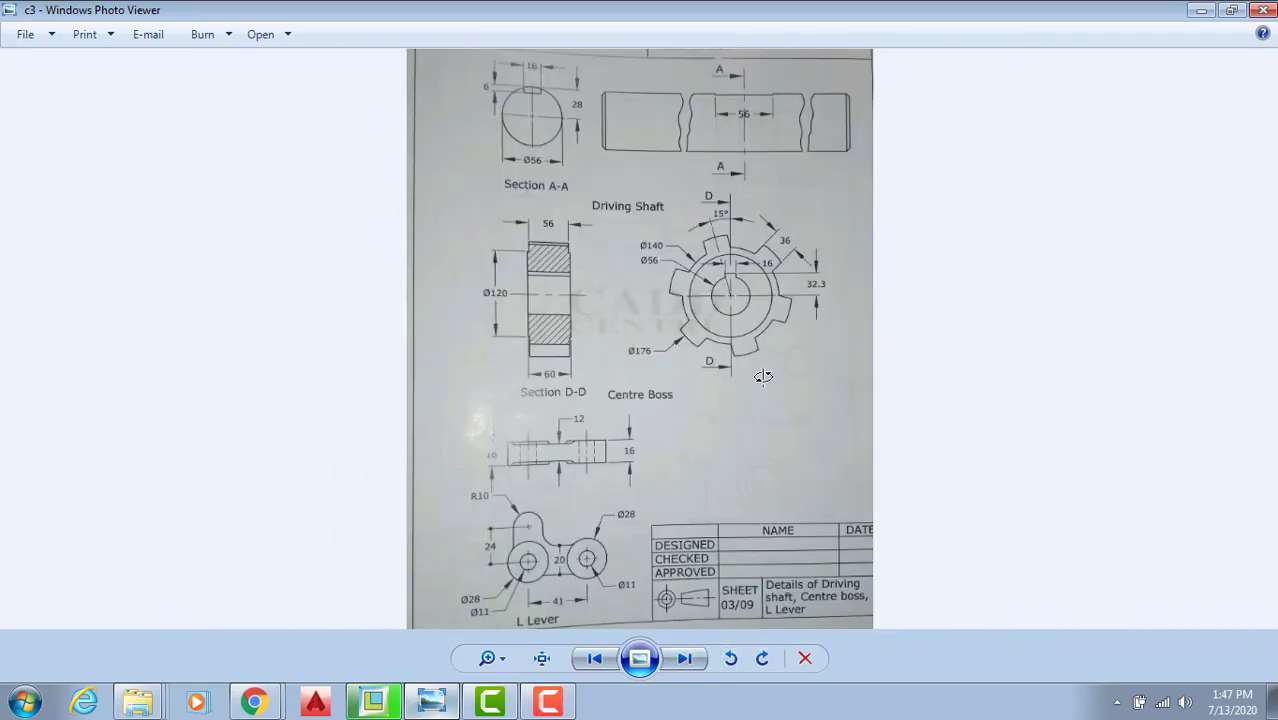
pyautogui.scroll(1, 591, 168)
pyautogui.scroll(1, 591, 168)
pyautogui.moveTo(621, 214); pyautogui.dragTo(628, 268)
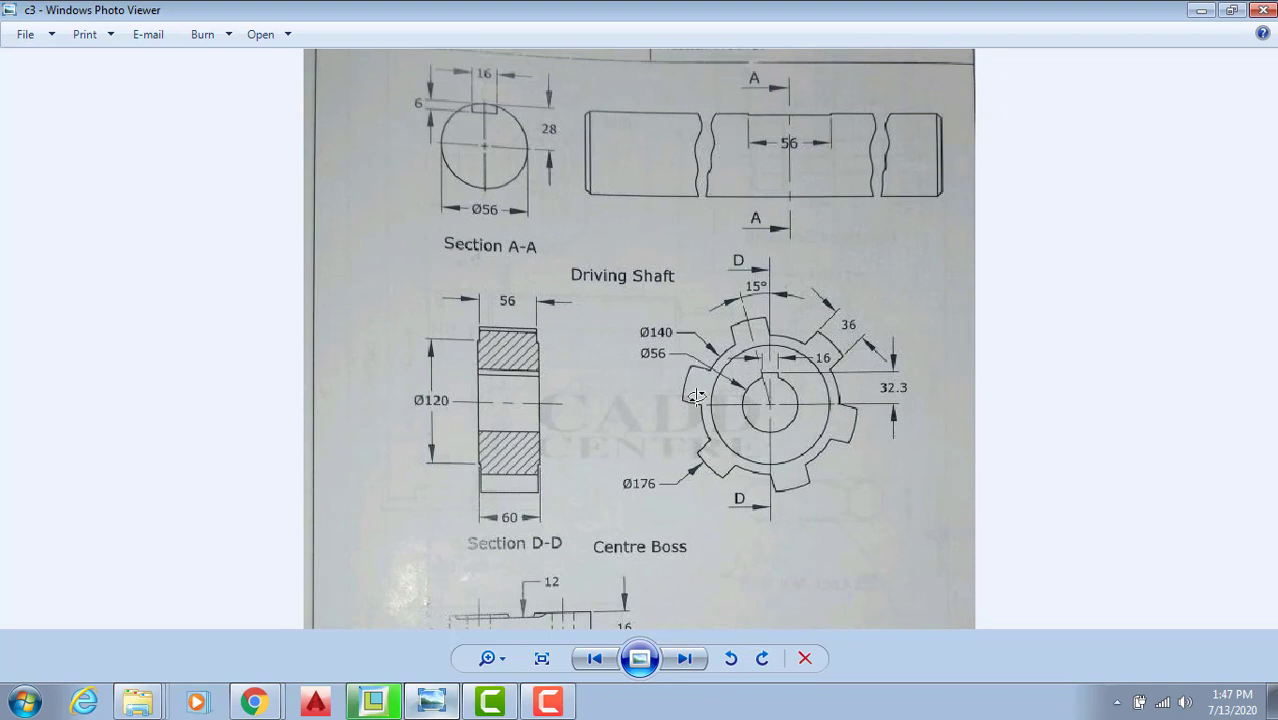
pyautogui.moveTo(696, 396)
pyautogui.mouseDown()
pyautogui.moveTo(704, 222)
pyautogui.moveTo(713, 381)
pyautogui.mouseUp()
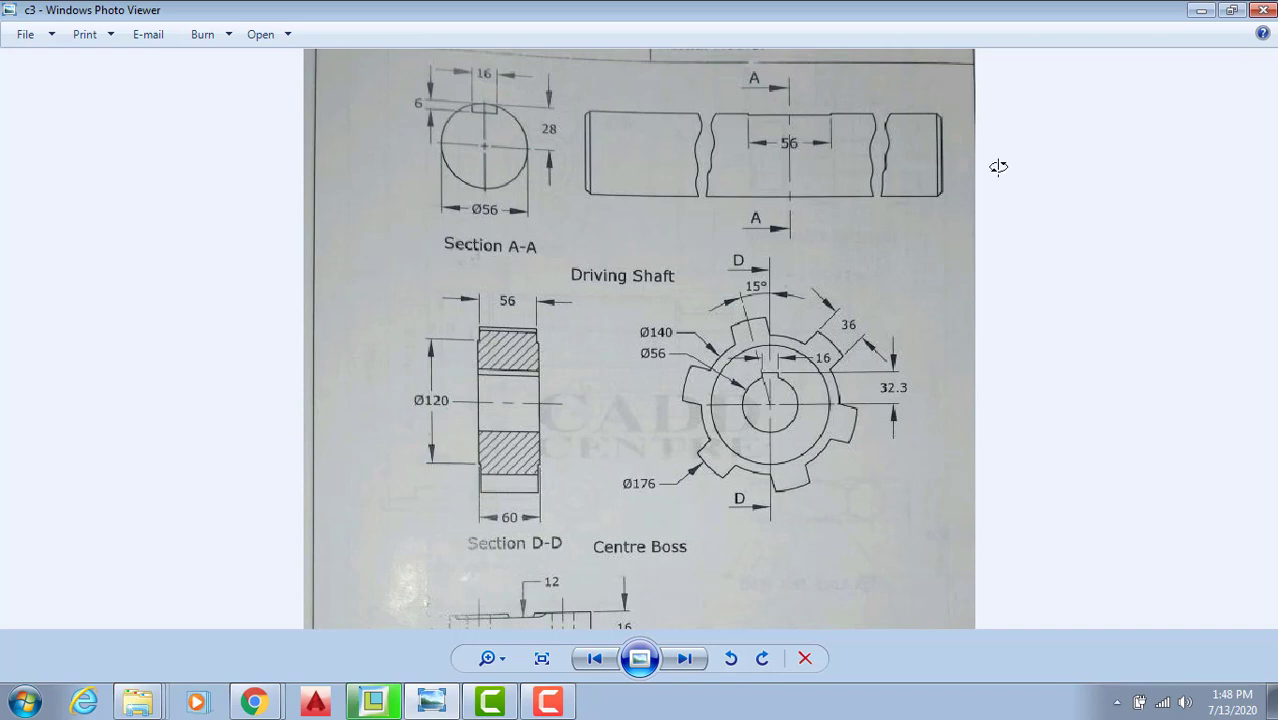
pyautogui.click(433, 697)
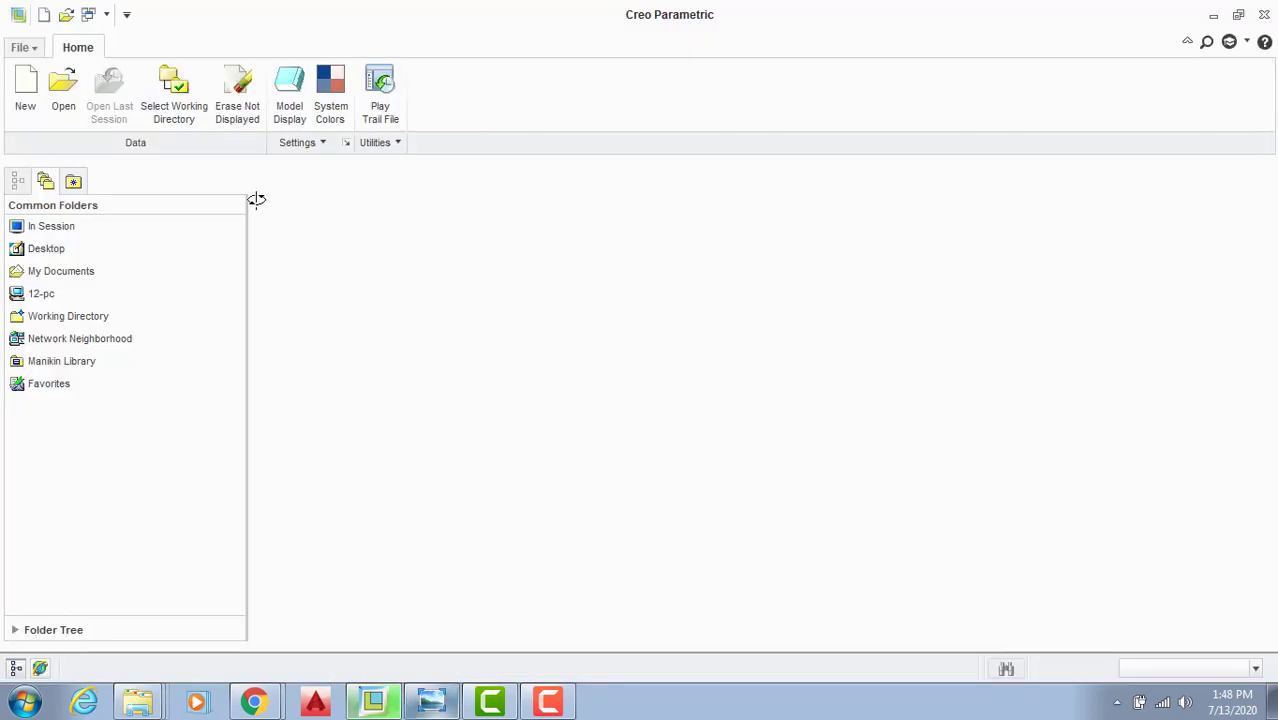
# Step: Create a new solid part named DRIVINGSHAFT from the mmns_part_solid template instead of the default one
pyautogui.click(60, 86)
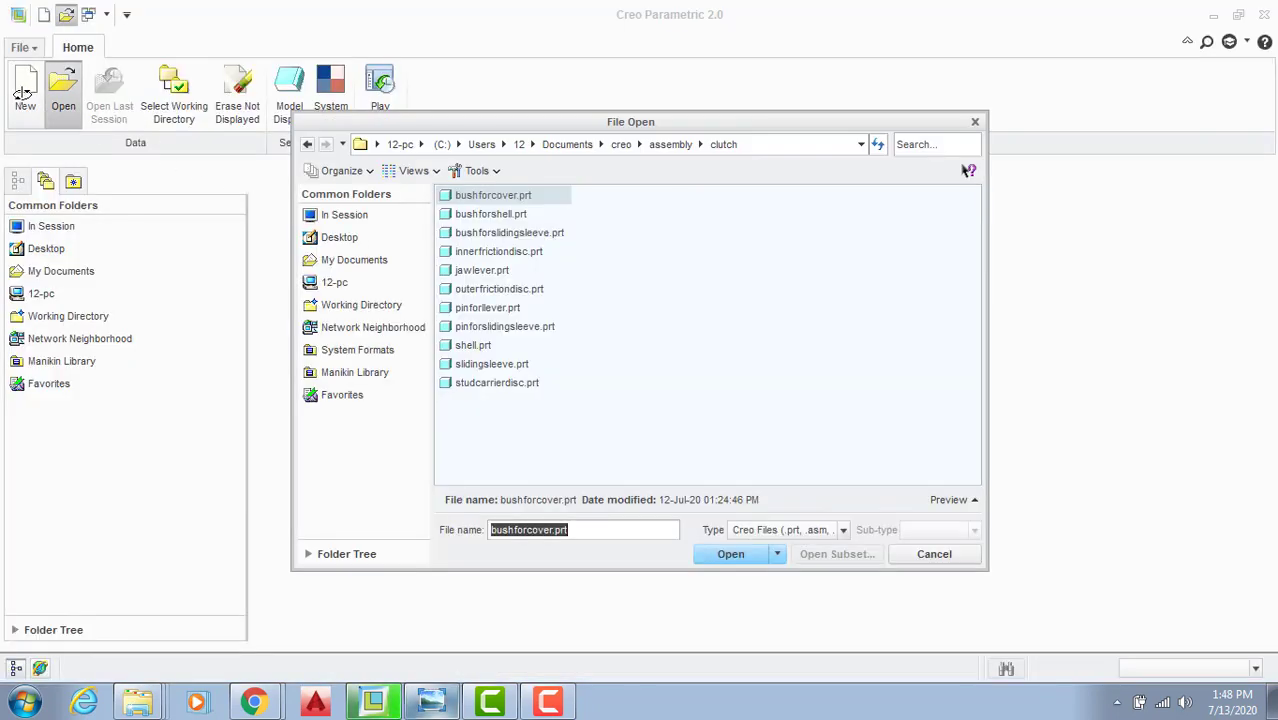
pyautogui.click(969, 125)
pyautogui.click(25, 92)
pyautogui.click(508, 470)
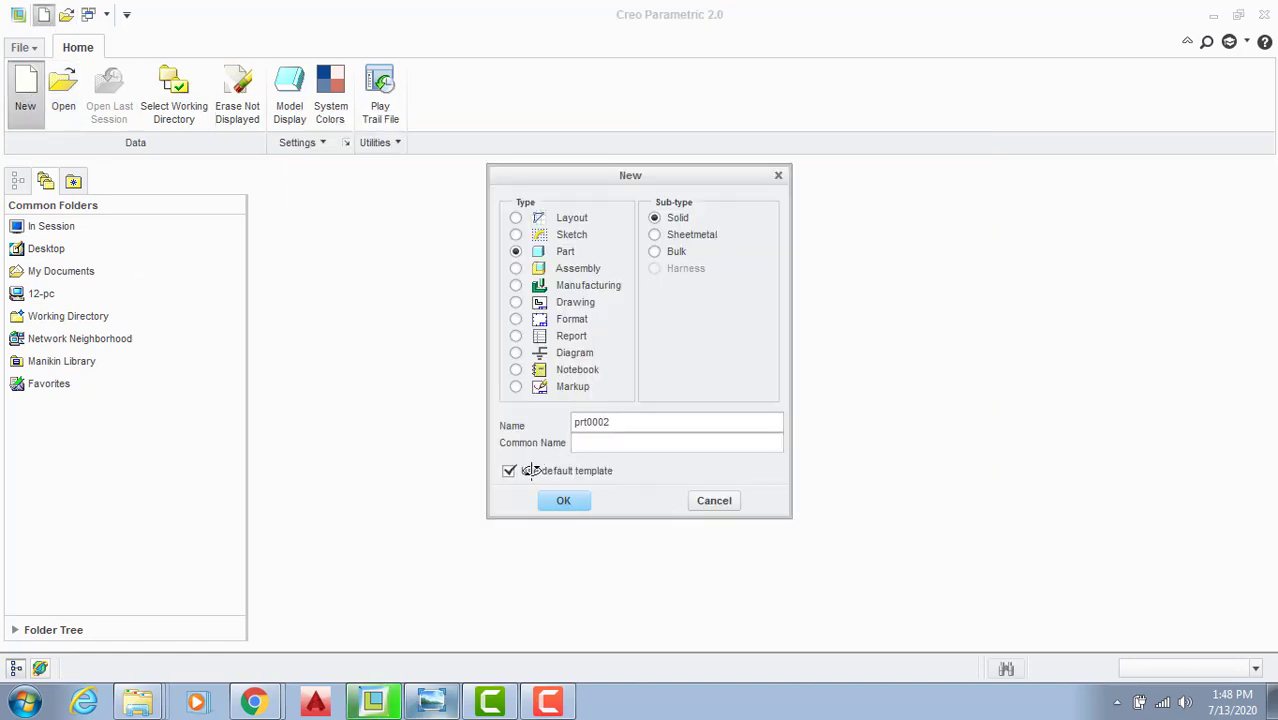
pyautogui.doubleClick(627, 421)
pyautogui.write('DRIVINGSHAFT')
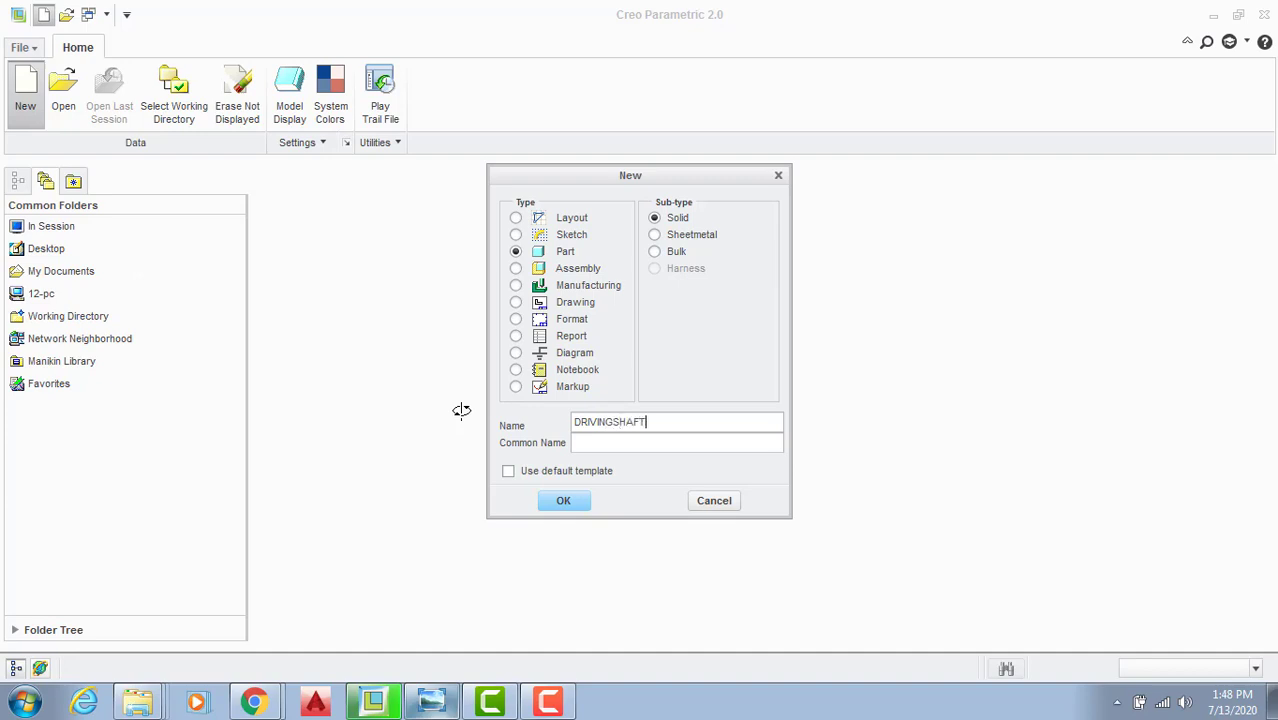
pyautogui.press('Return')
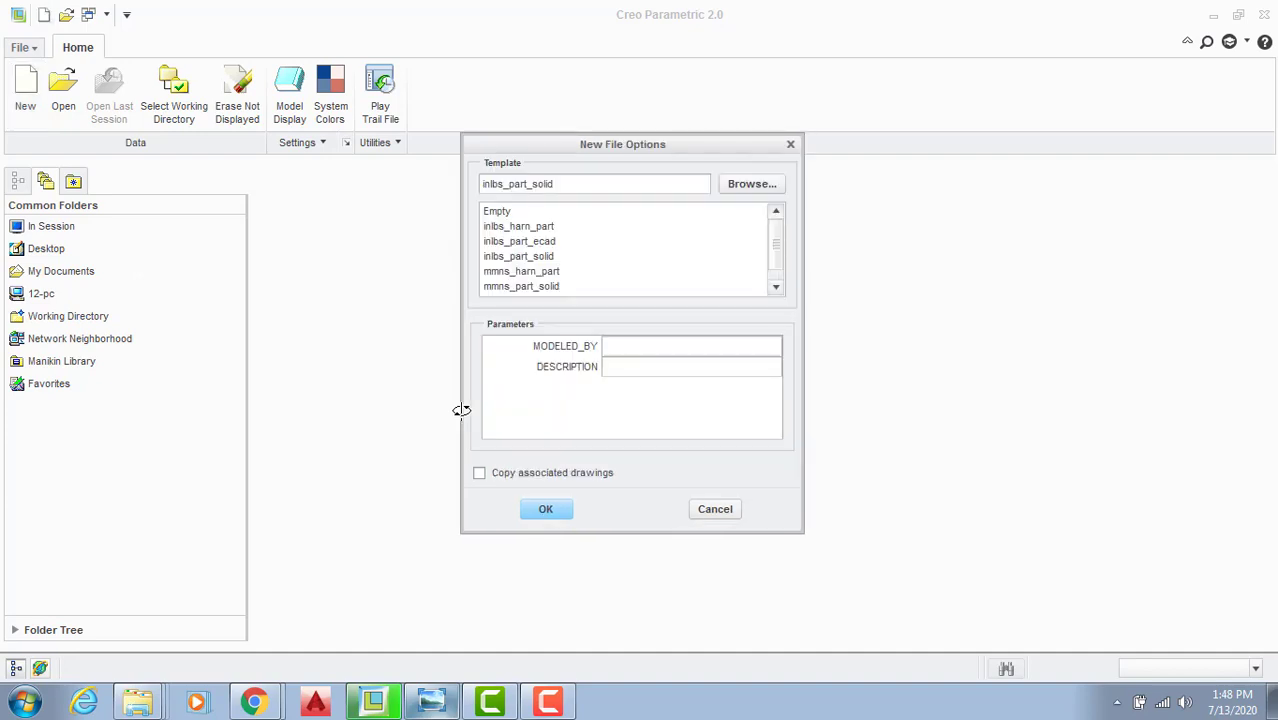
pyautogui.doubleClick(529, 289)
# Step: Sketch a circle about 290 mm in diameter on the FRONT plane, centred on the origin
pyautogui.click(608, 315)
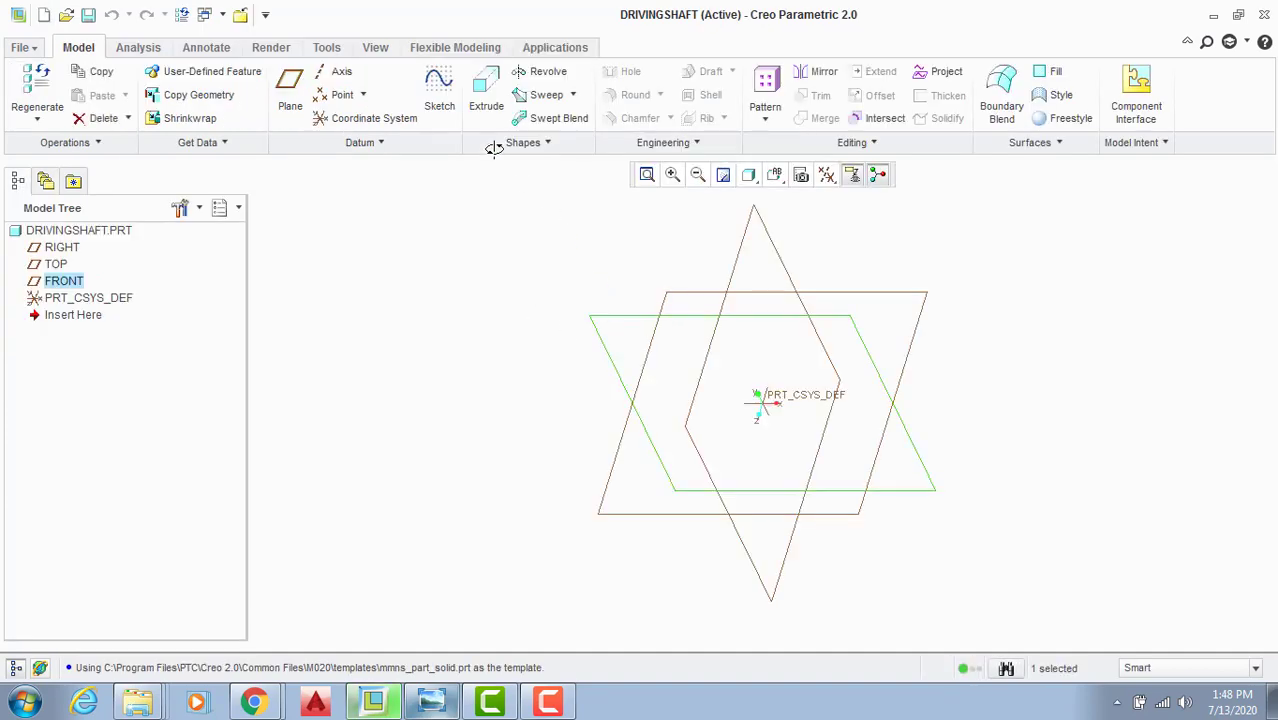
pyautogui.click(439, 95)
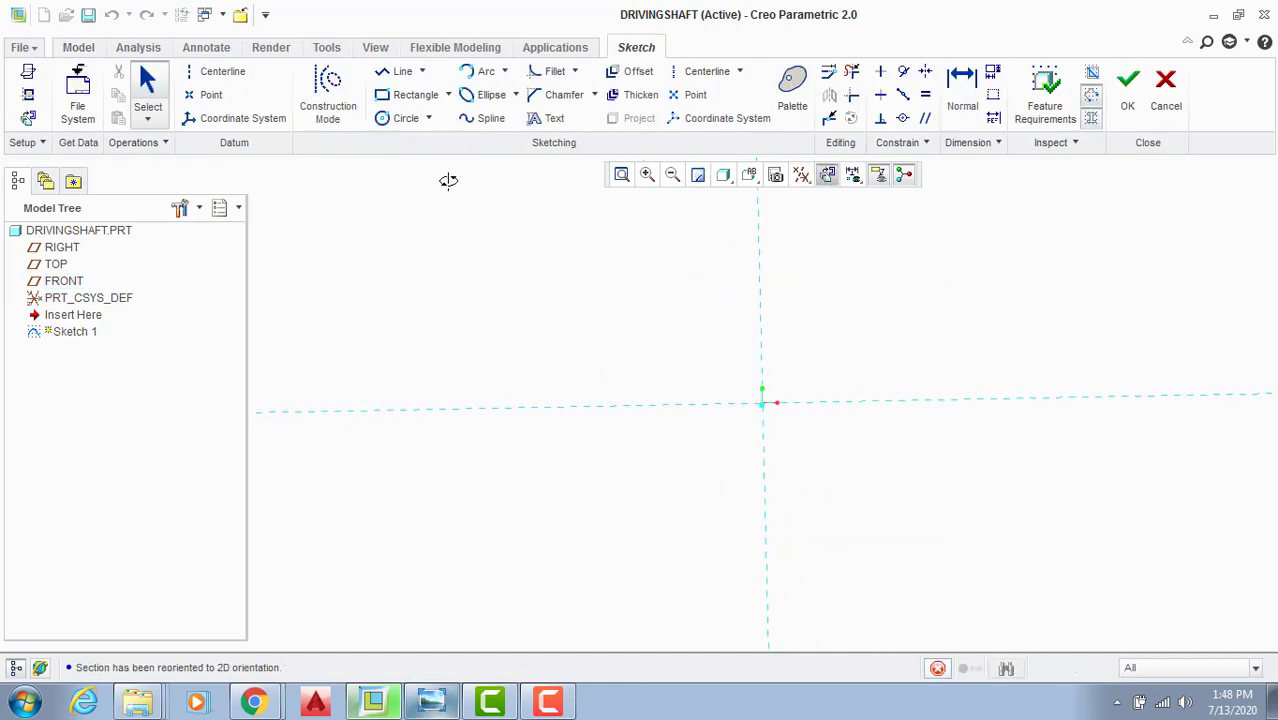
pyautogui.click(405, 118)
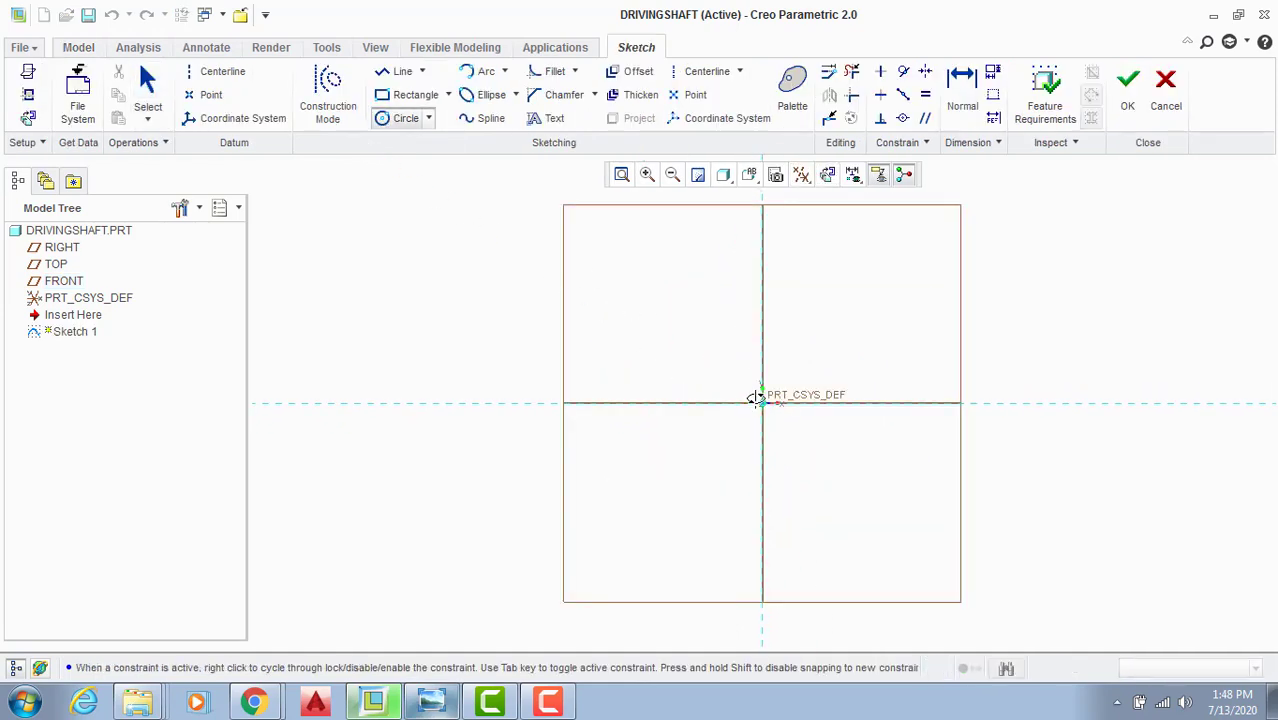
pyautogui.click(757, 402)
pyautogui.click(830, 313)
pyautogui.middleClick(838, 285)
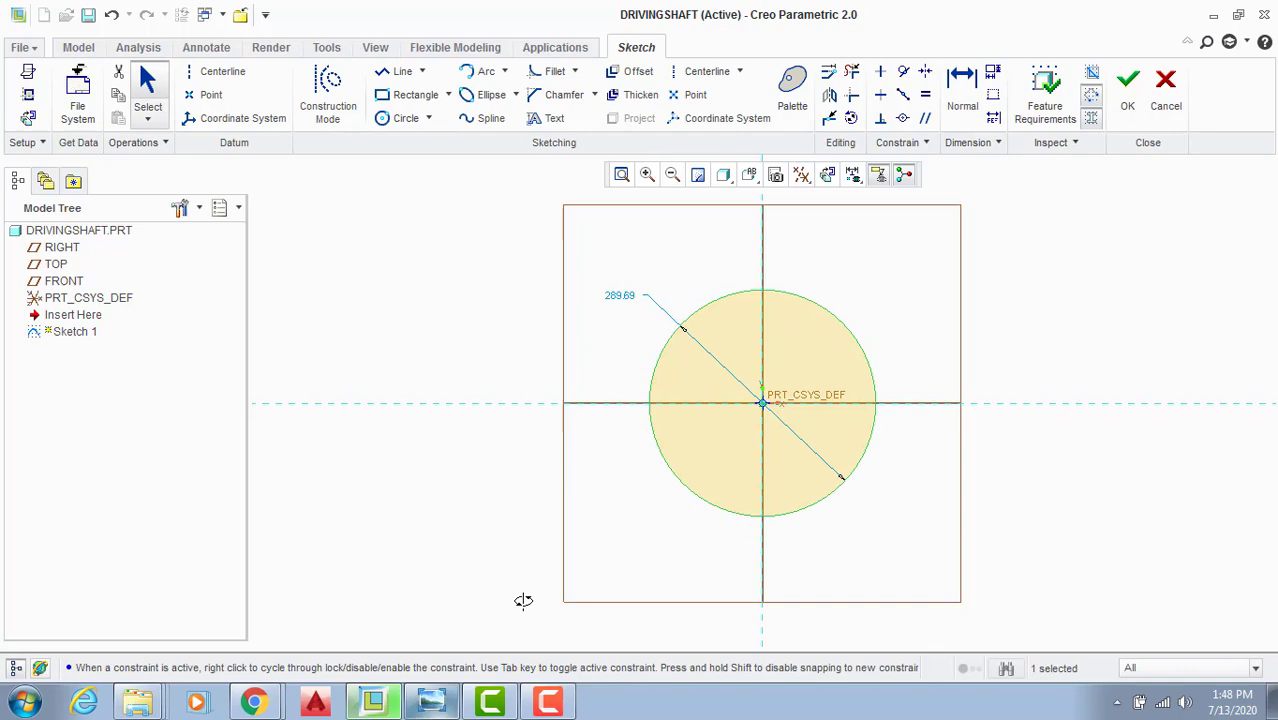
# Step: Set the circle's diameter to 56 mm, as given in the reference drawing, and finish the sketch
pyautogui.click(447, 690)
pyautogui.hotkey('alt', 'Tab')
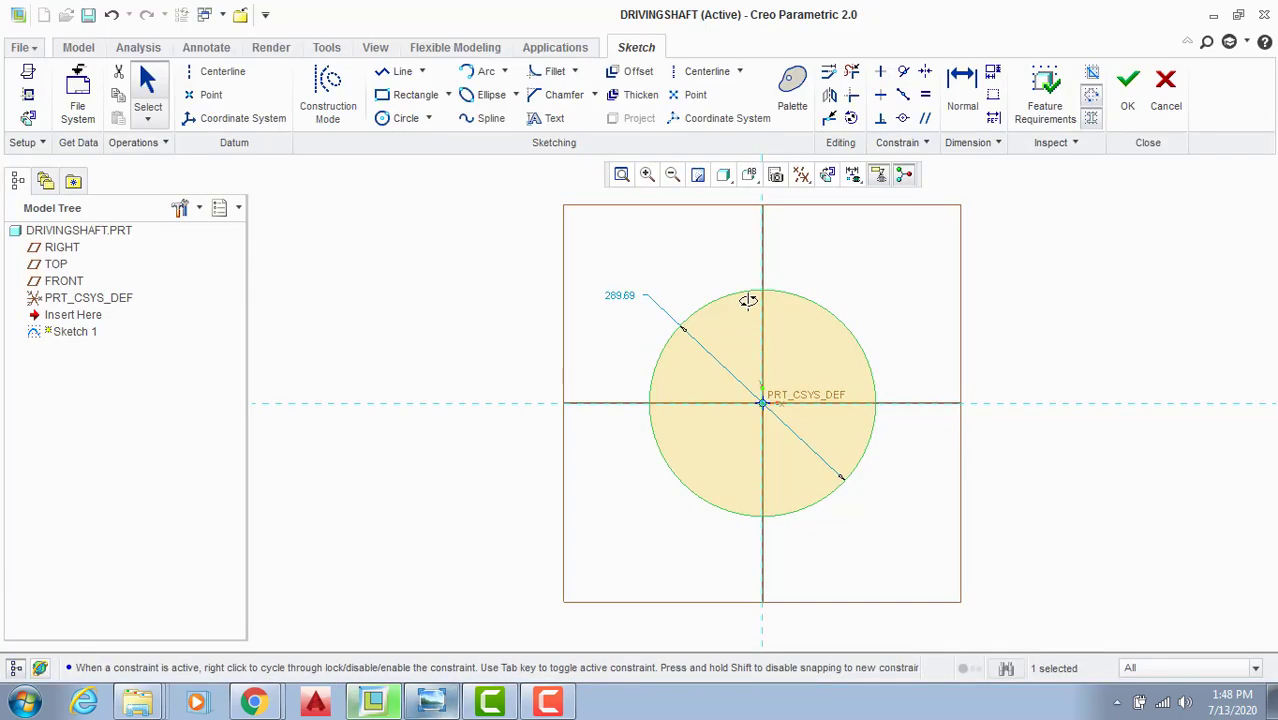
pyautogui.click(615, 297)
pyautogui.doubleClick(615, 297)
pyautogui.write('5')
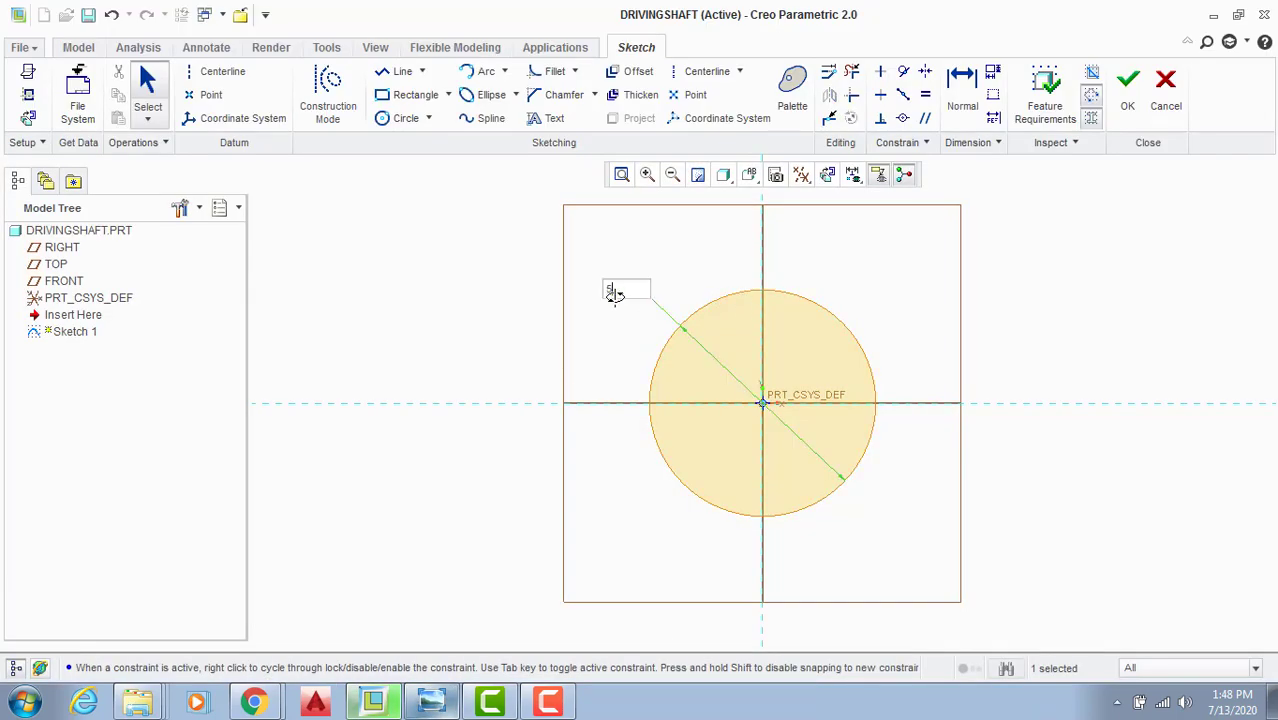
pyautogui.write('8')
pyautogui.press('Return')
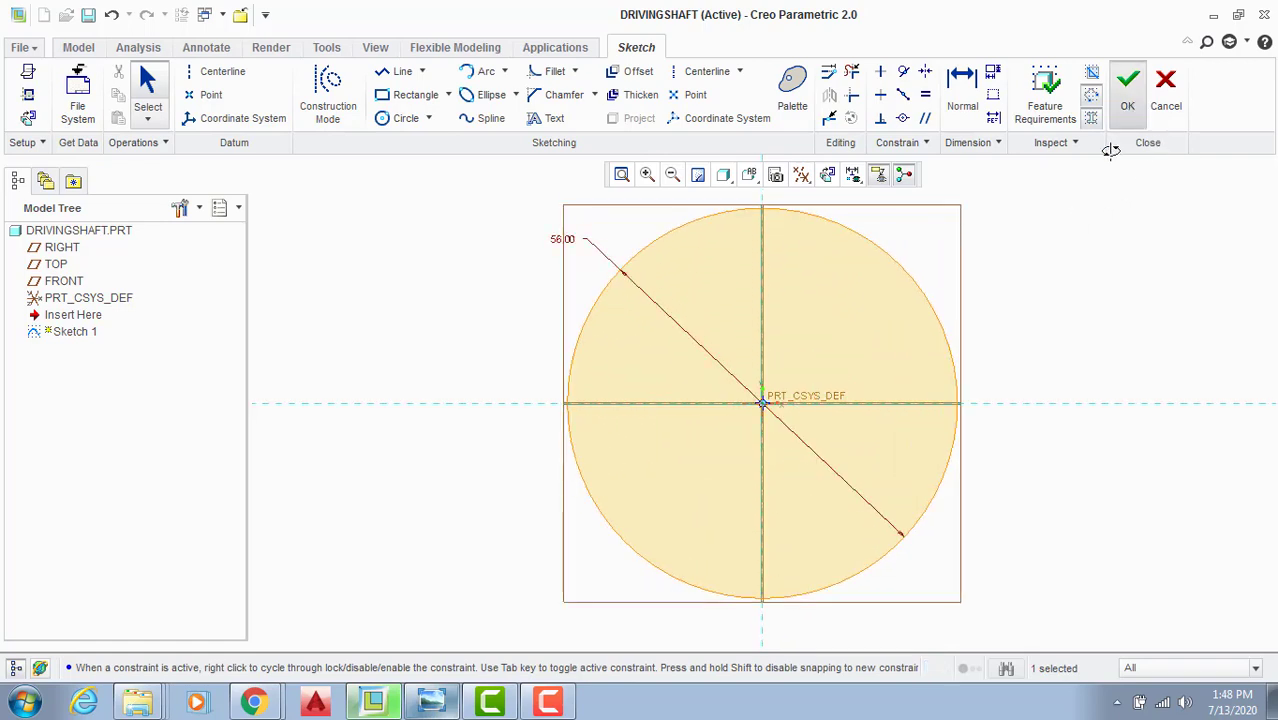
pyautogui.click(1127, 92)
# Step: Extrude the circle symmetrically about the sketch plane to a total length of 1000 mm
pyautogui.click(486, 92)
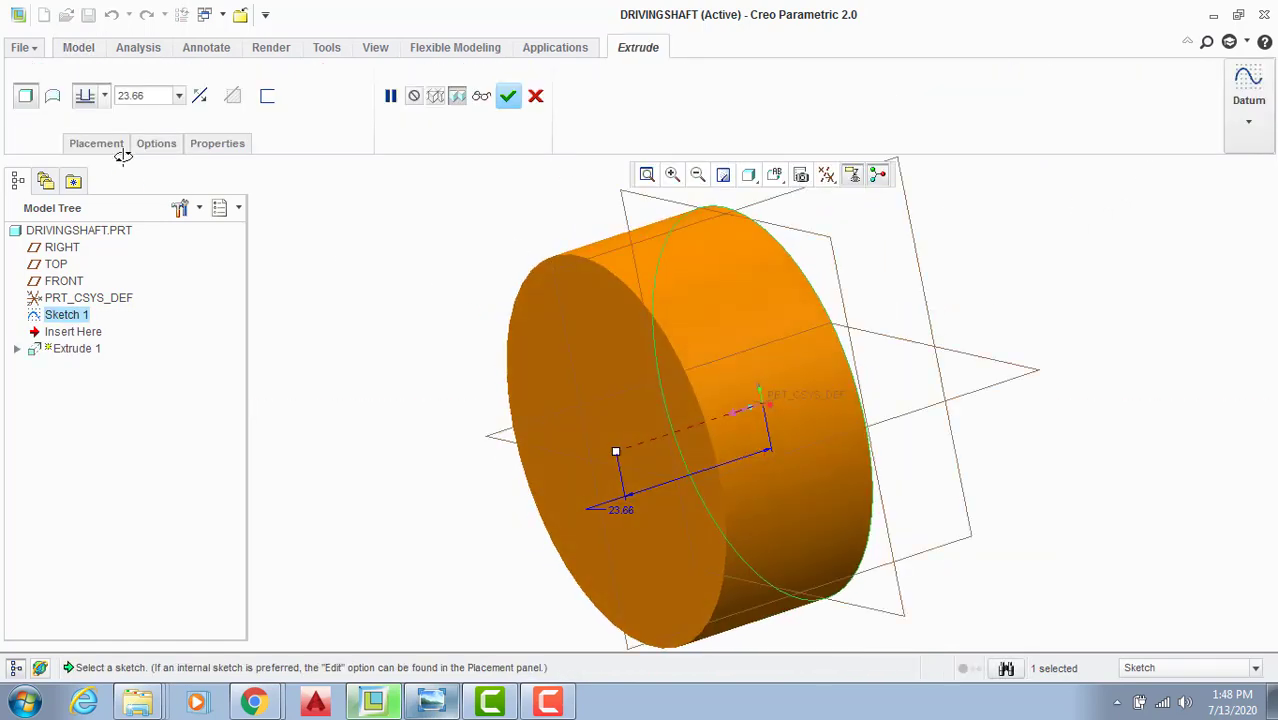
pyautogui.click(118, 96)
pyautogui.click(104, 95)
pyautogui.click(86, 138)
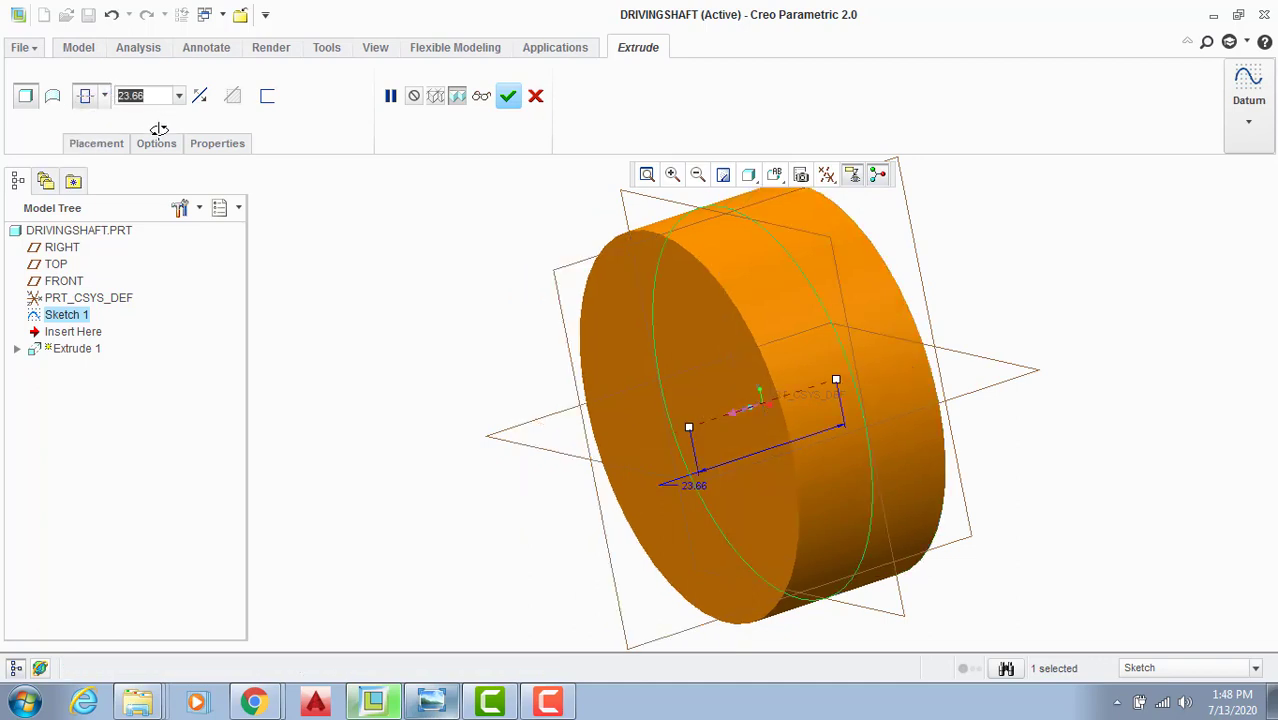
pyautogui.write('5')
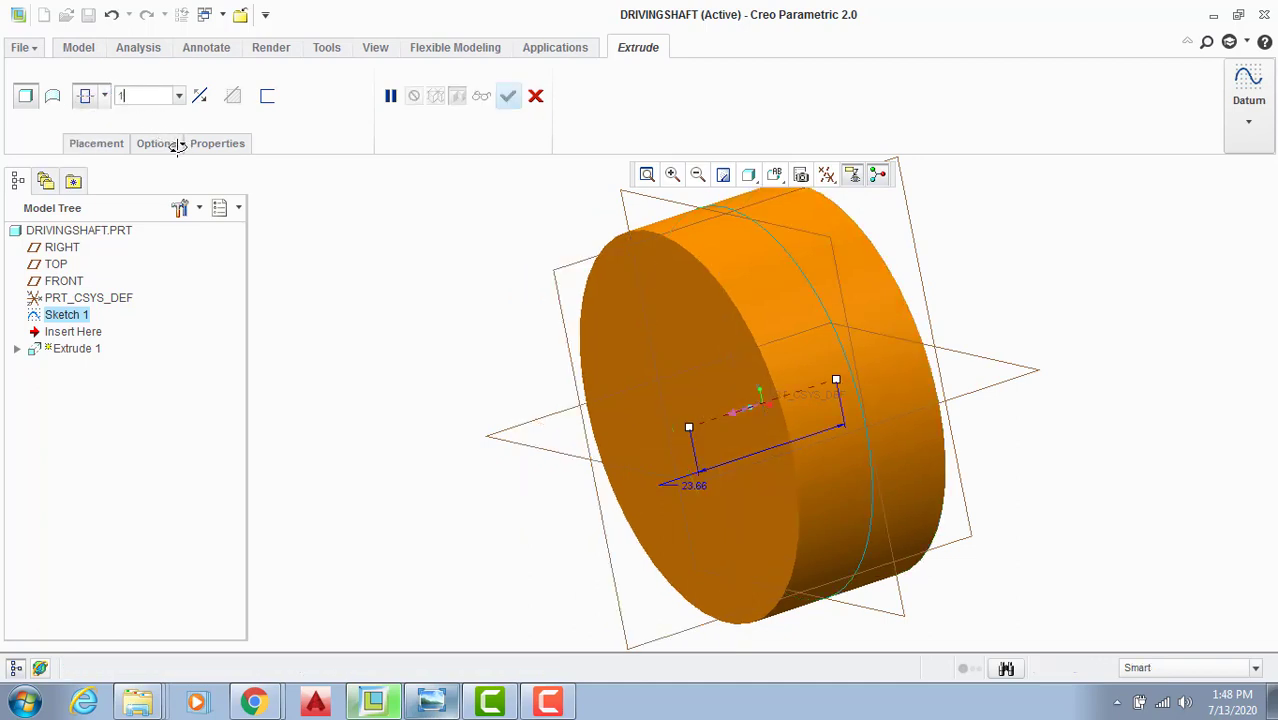
pyautogui.write('000')
pyautogui.press('Return')
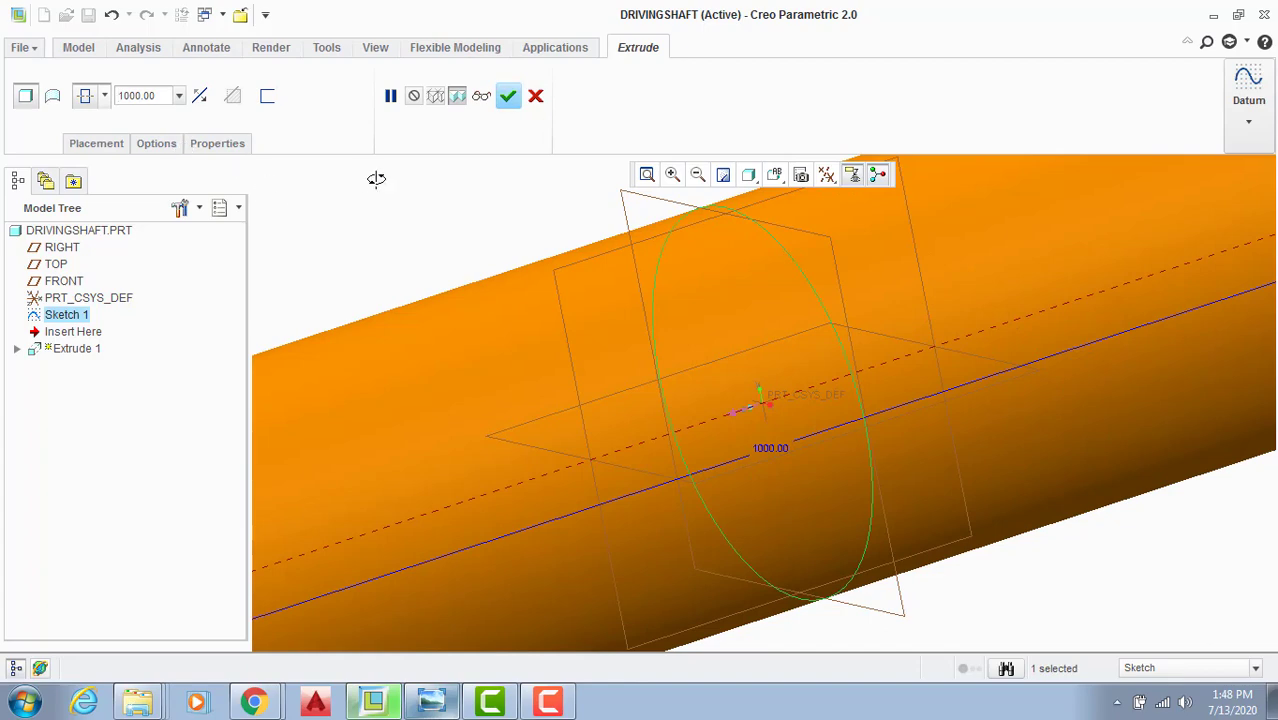
pyautogui.click(506, 96)
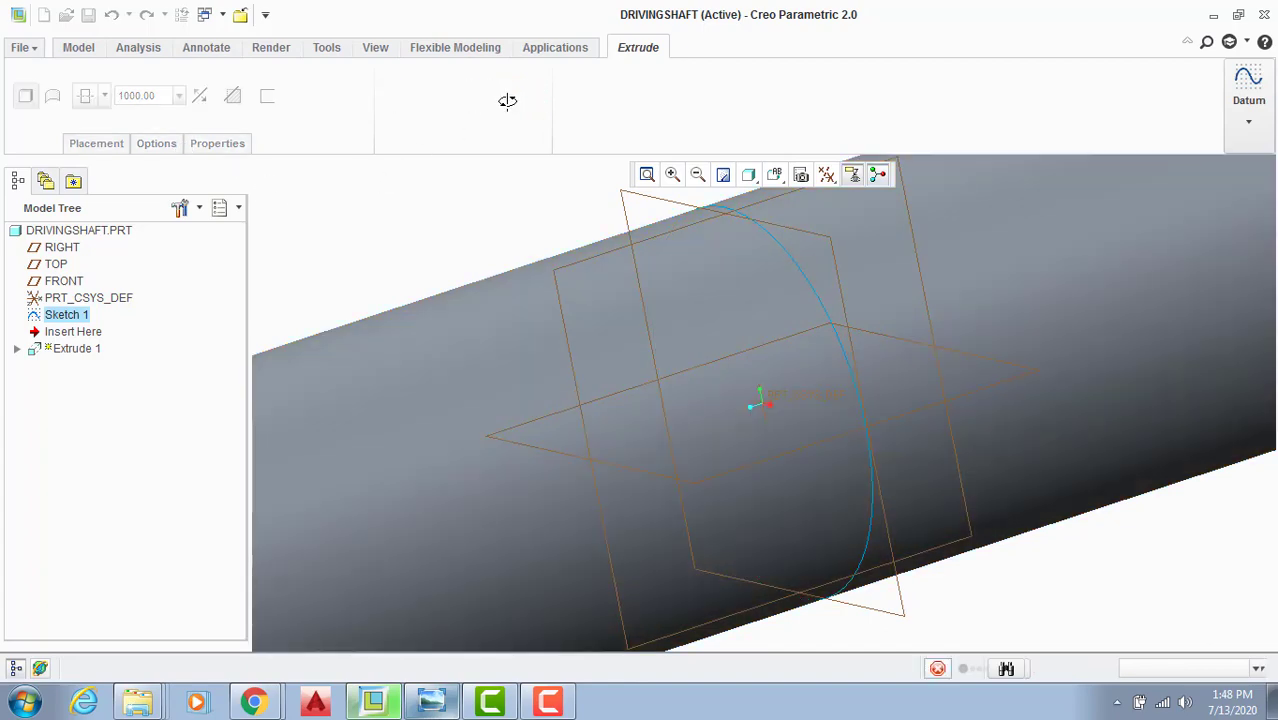
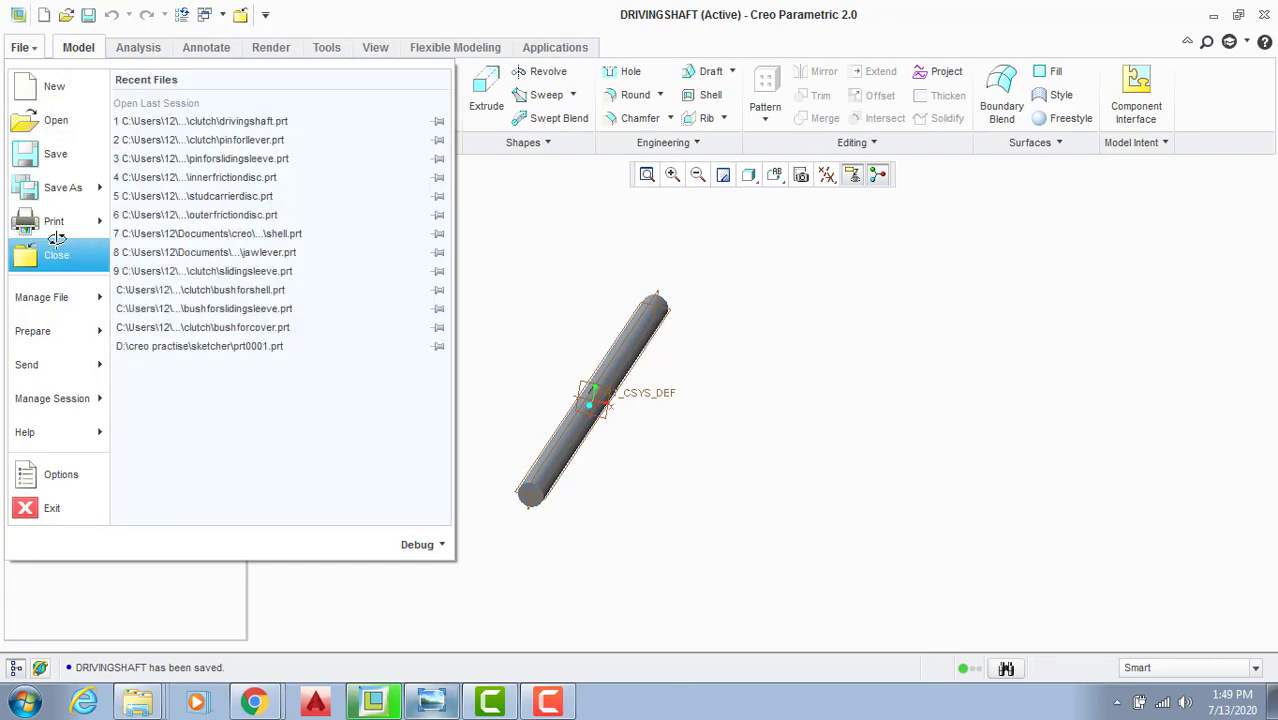
# Step: Close the driving shaft and create a new solid part named CENTREBOSS from the mmns_part_solid template instead of the default one
pyautogui.click(54, 254)
pyautogui.click(25, 90)
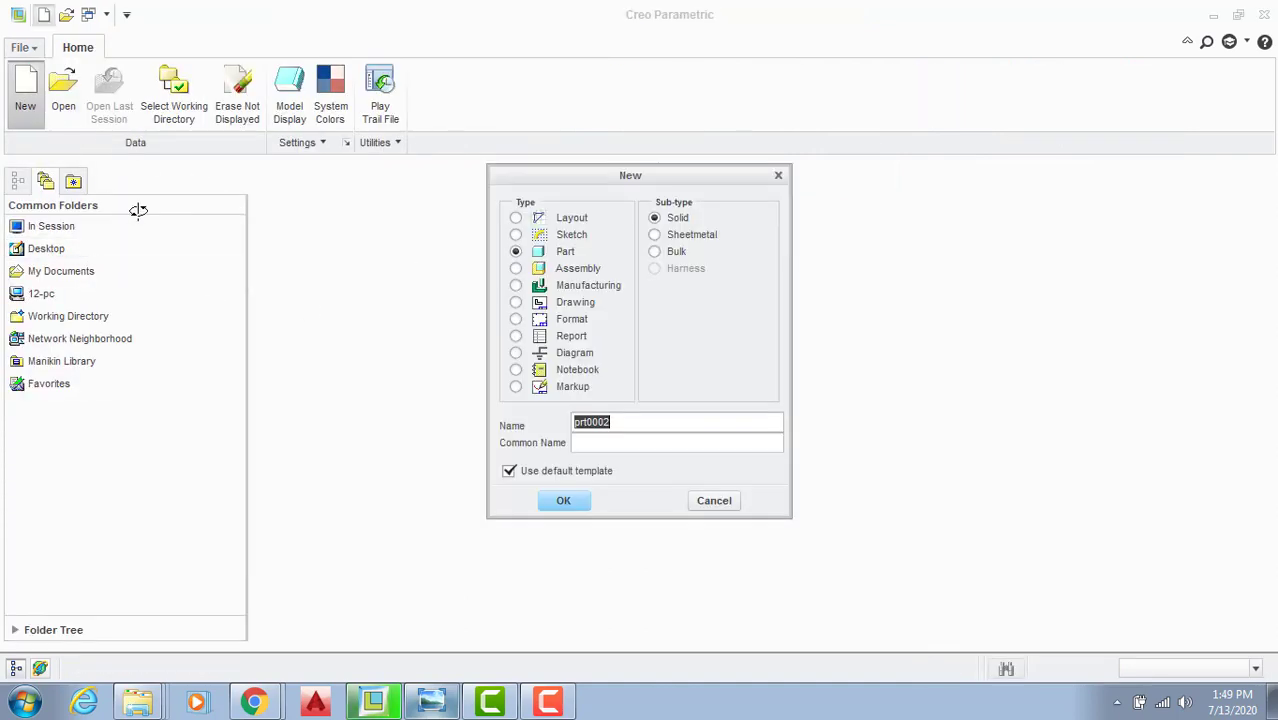
pyautogui.click(566, 471)
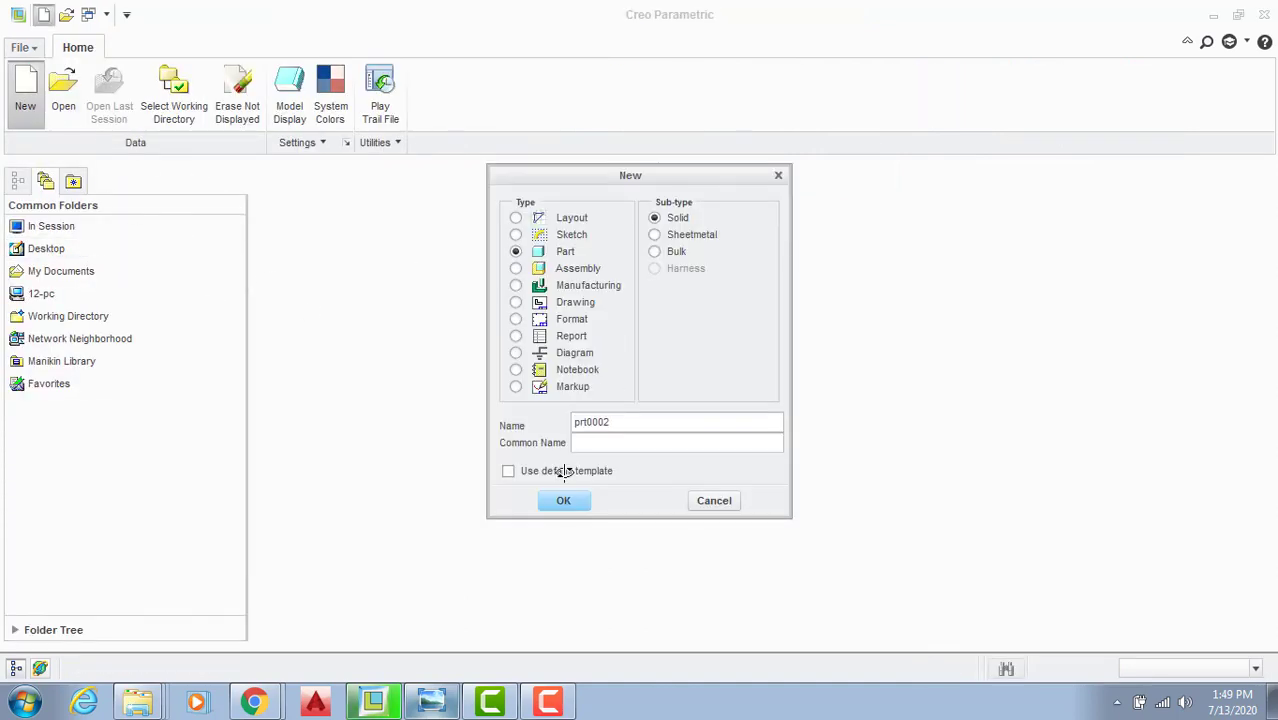
pyautogui.click(426, 700)
pyautogui.click(426, 700)
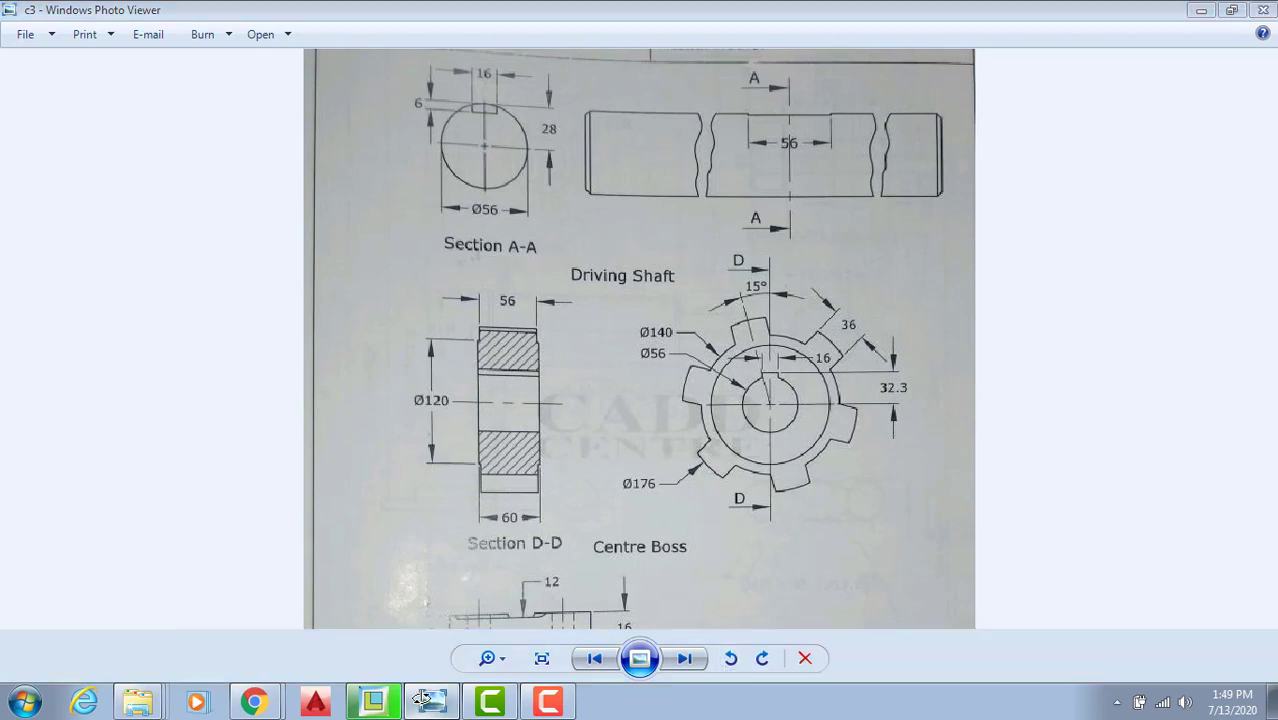
pyautogui.moveTo(604, 422); pyautogui.dragTo(483, 420)
pyautogui.write('c')
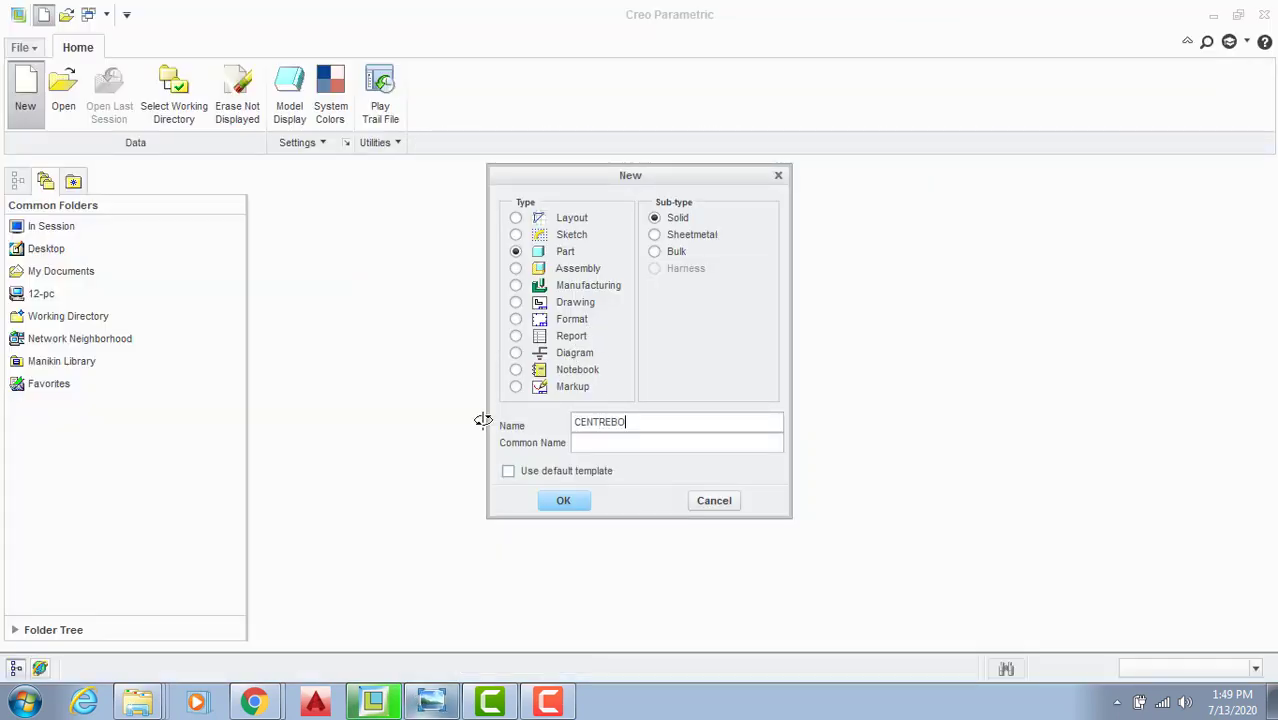
pyautogui.press('Return')
pyautogui.doubleClick(551, 287)
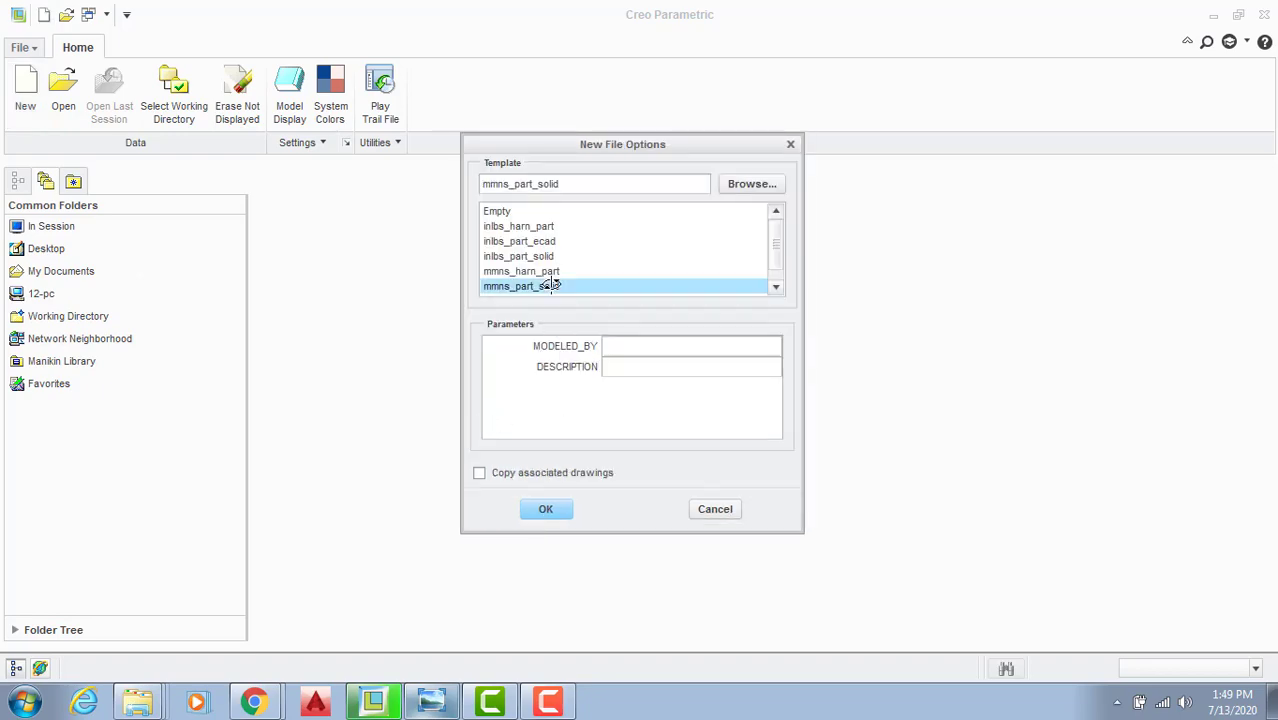
# Step: Check the centre boss dimensions on the reference drawing and sketch a circle on the FRONT plane, centred on the origin
pyautogui.click(593, 315)
pyautogui.click(440, 90)
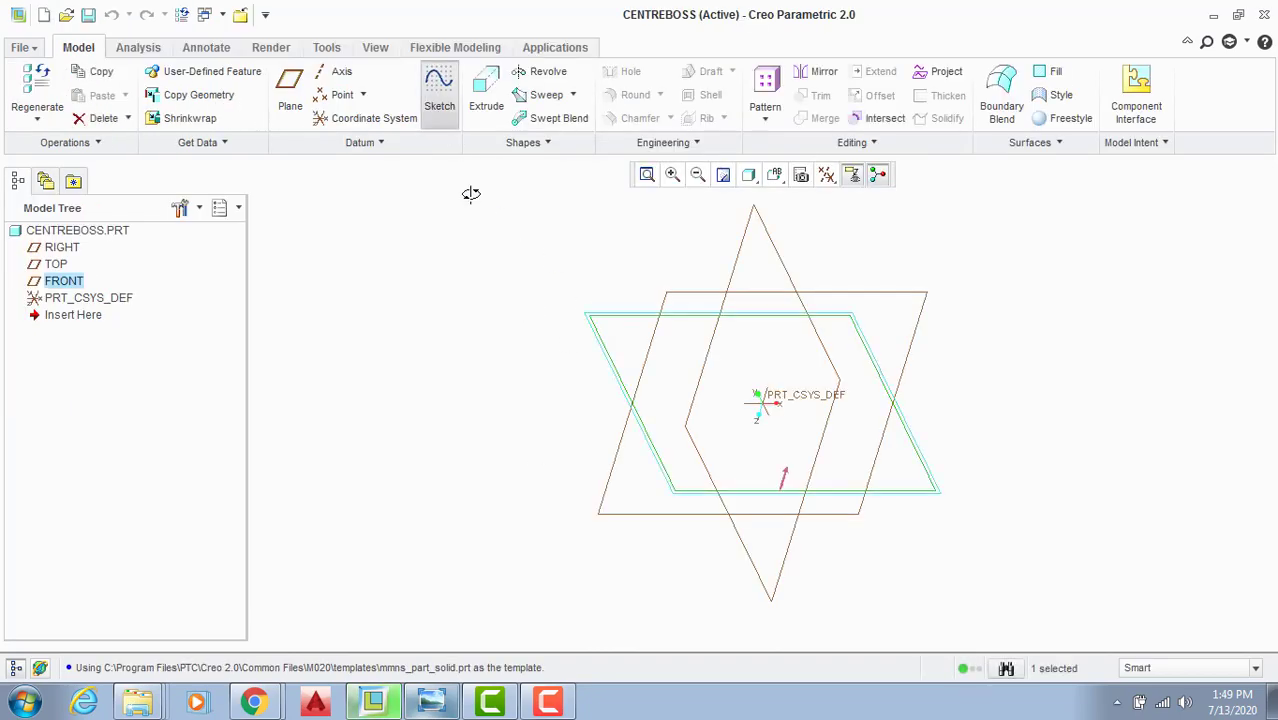
pyautogui.click(431, 702)
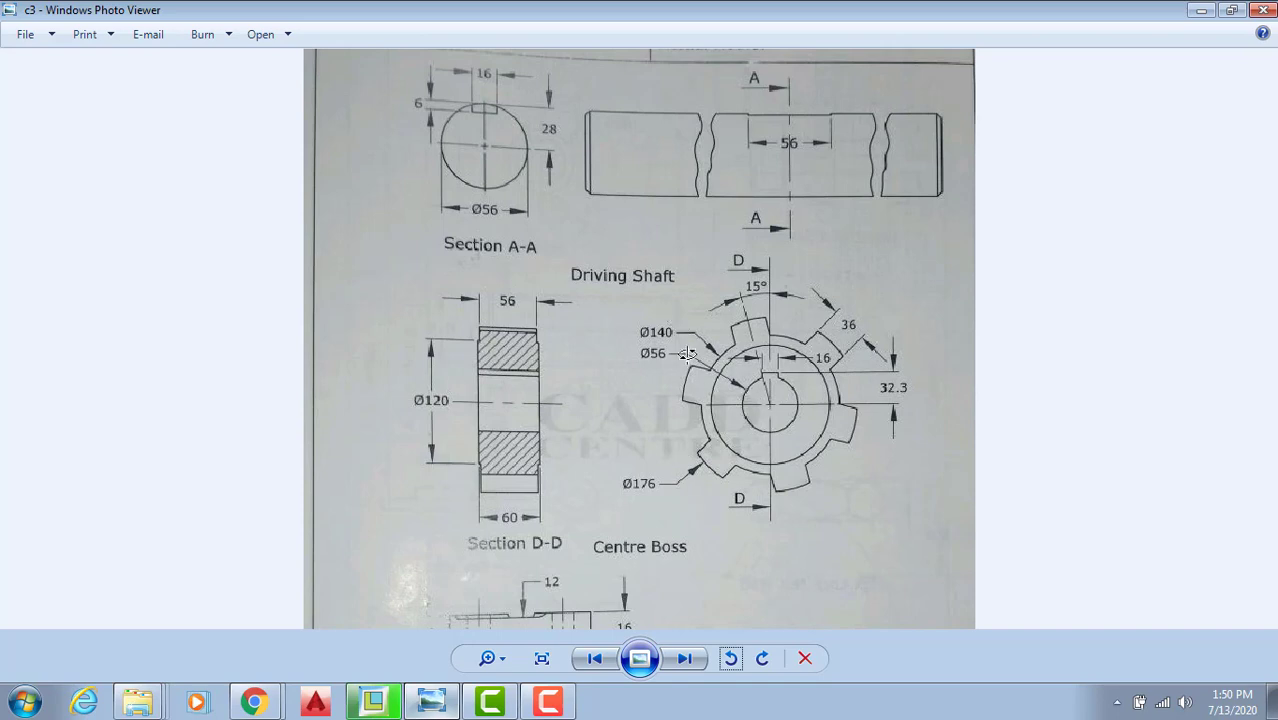
pyautogui.moveTo(783, 390); pyautogui.dragTo(780, 383)
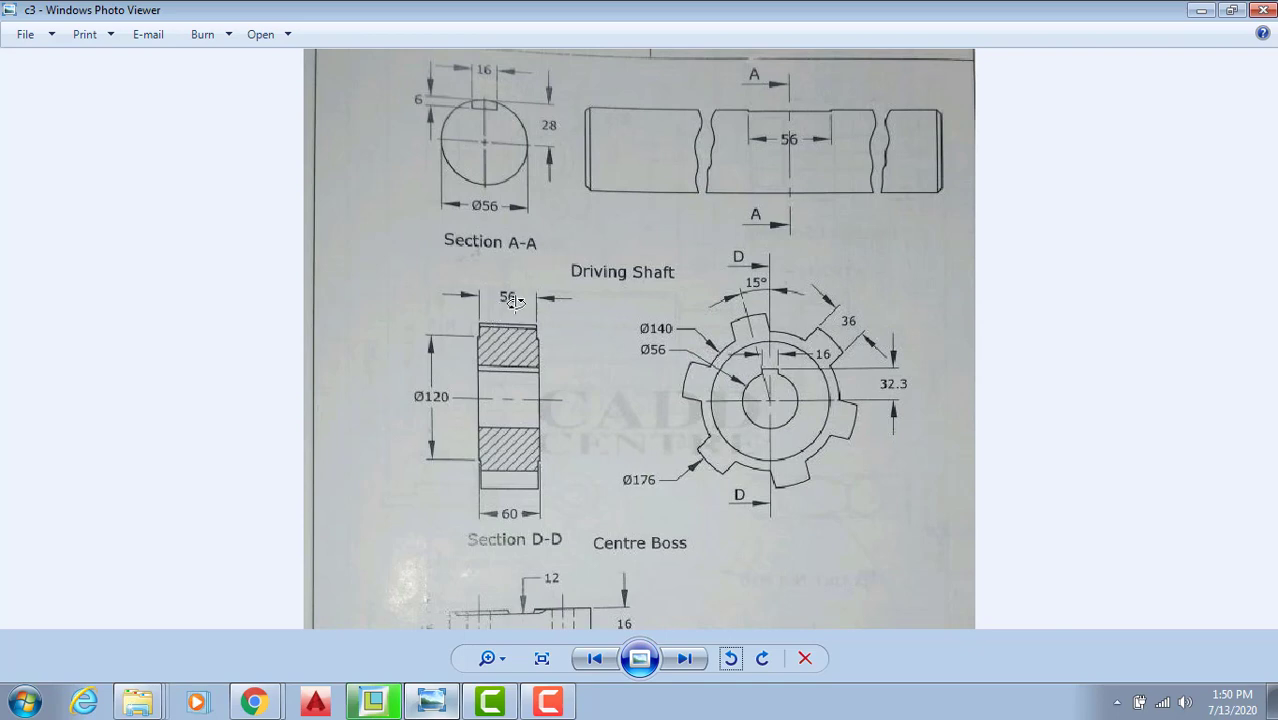
pyautogui.click(432, 700)
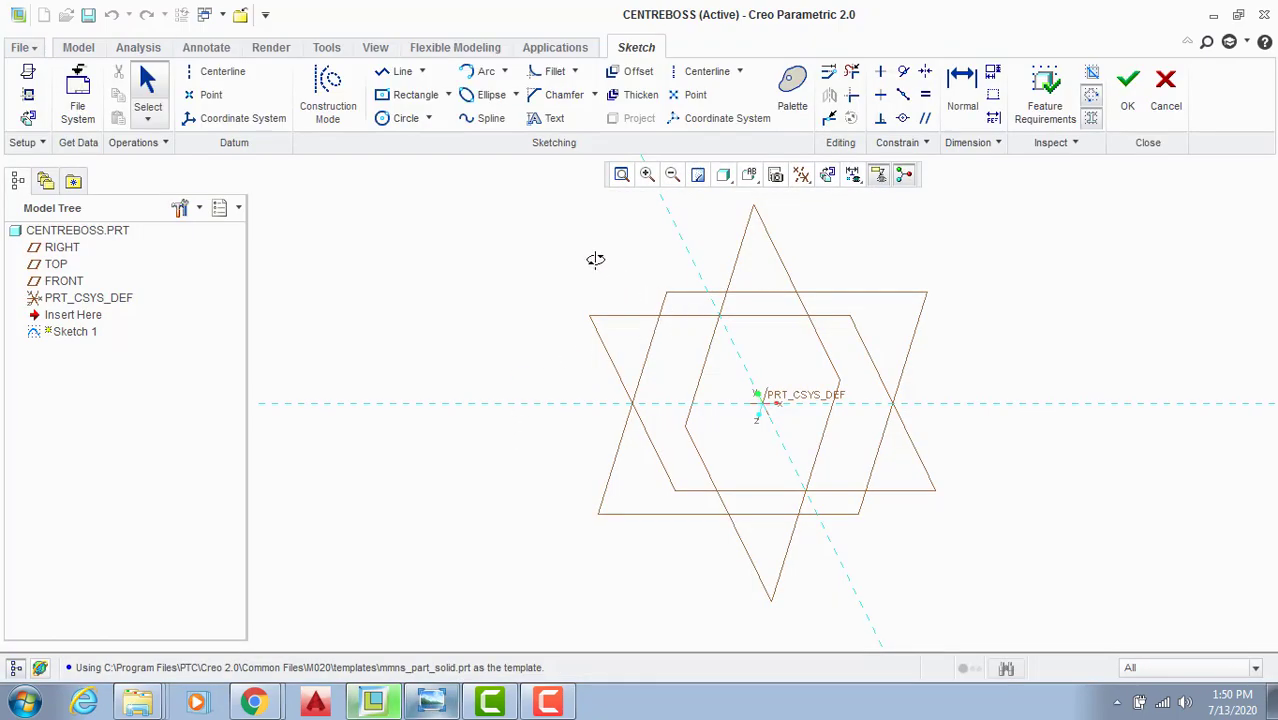
pyautogui.click(405, 118)
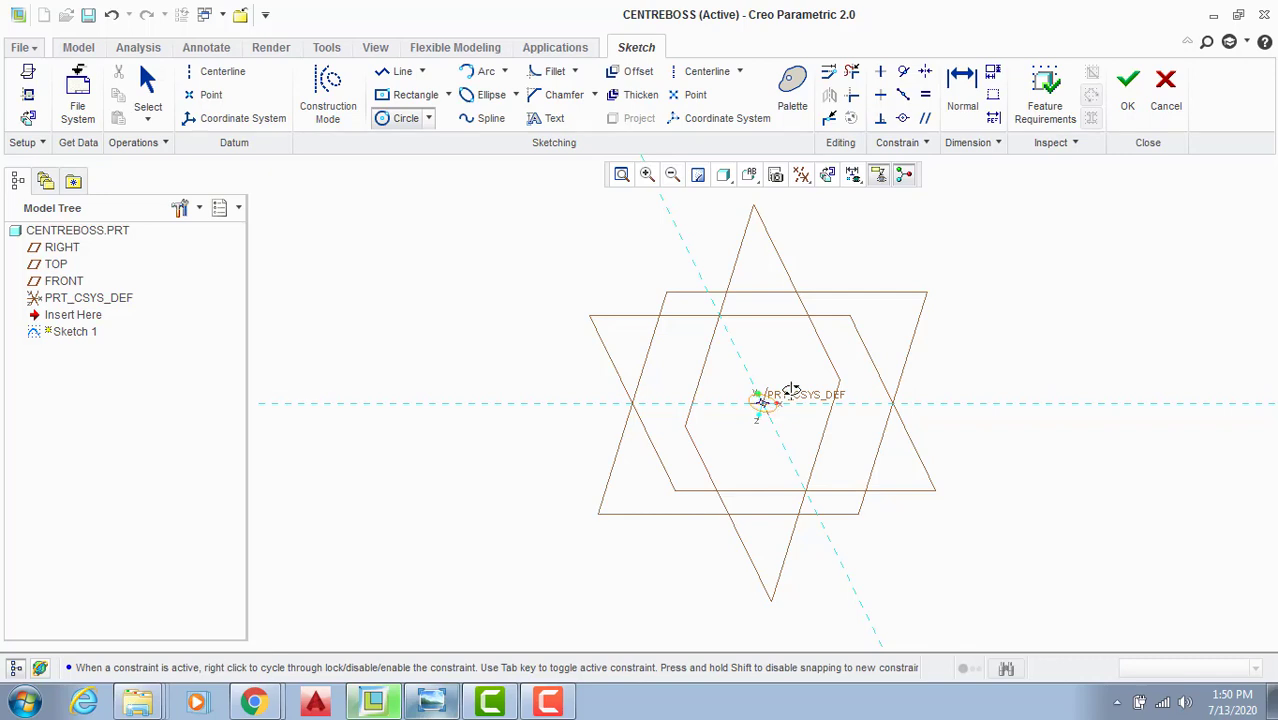
# Step: Draw a circle centred on the origin, set its diameter to 140, and finish the sketch
pyautogui.click(789, 338)
pyautogui.middleClick(645, 337)
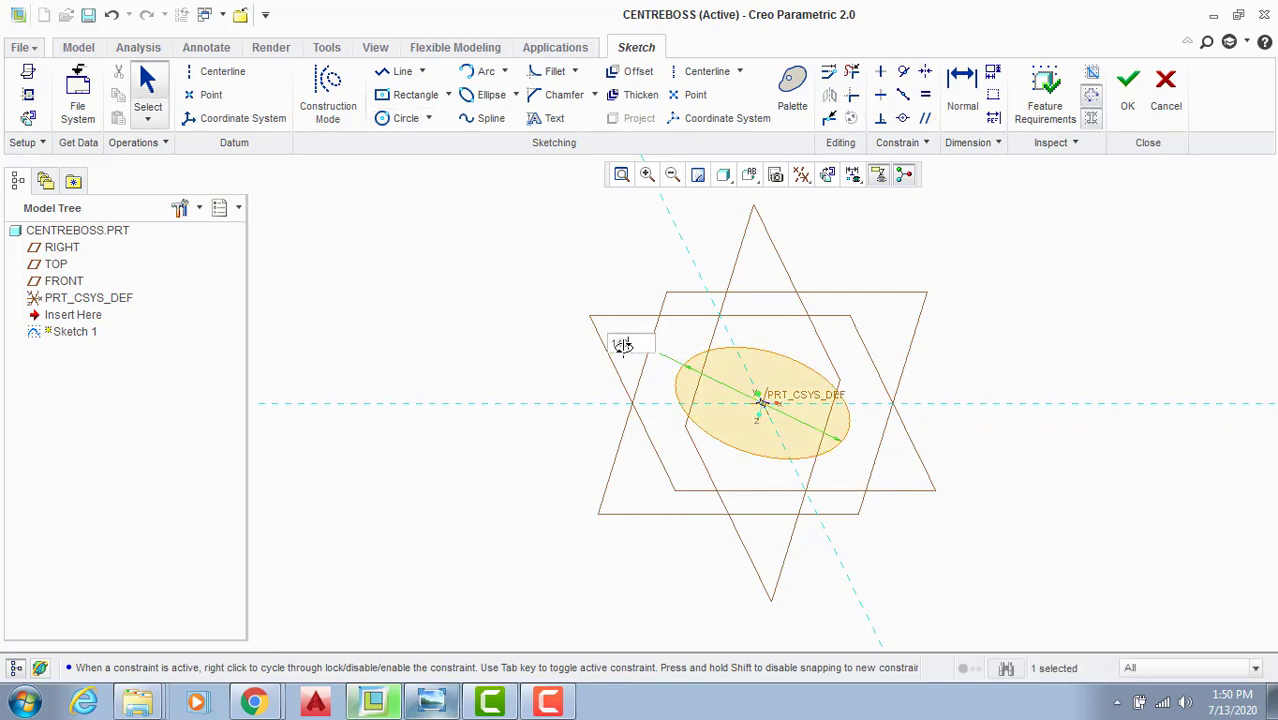
pyautogui.press('Return')
pyautogui.click(1127, 85)
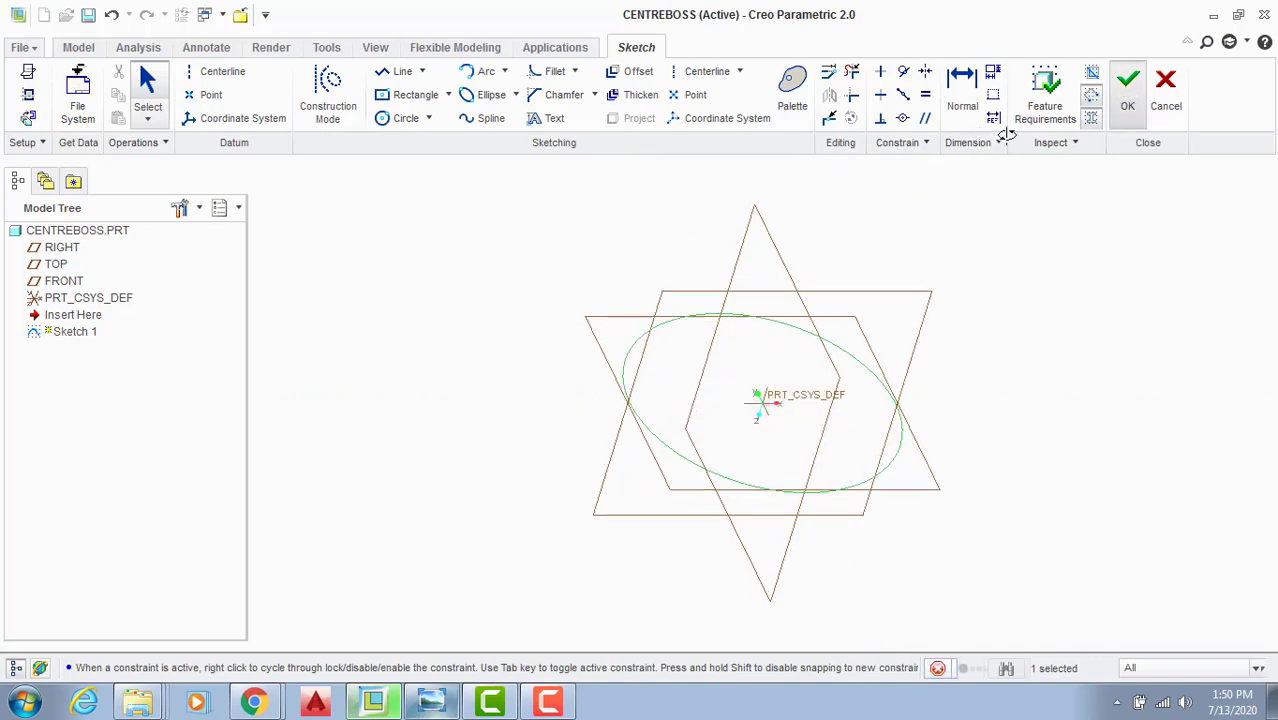
# Step: Extrude the circle symmetrically about its sketch plane to a total depth of 56
pyautogui.click(484, 92)
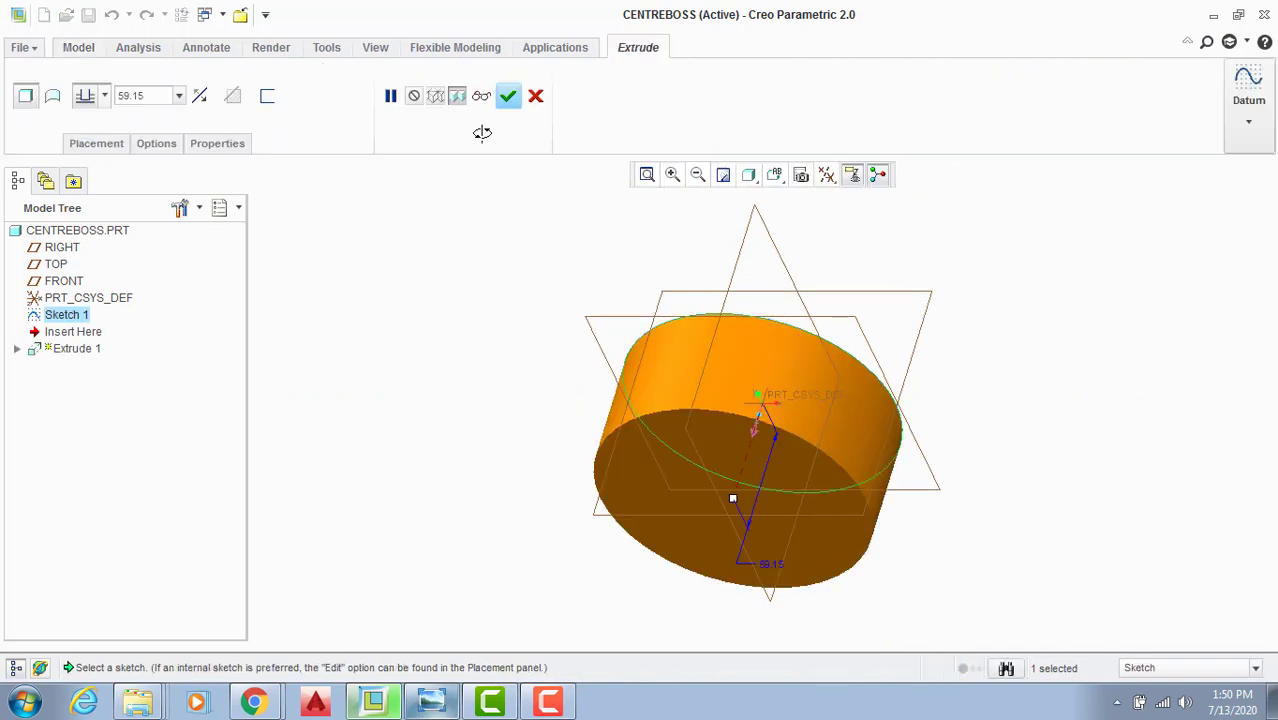
pyautogui.click(104, 95)
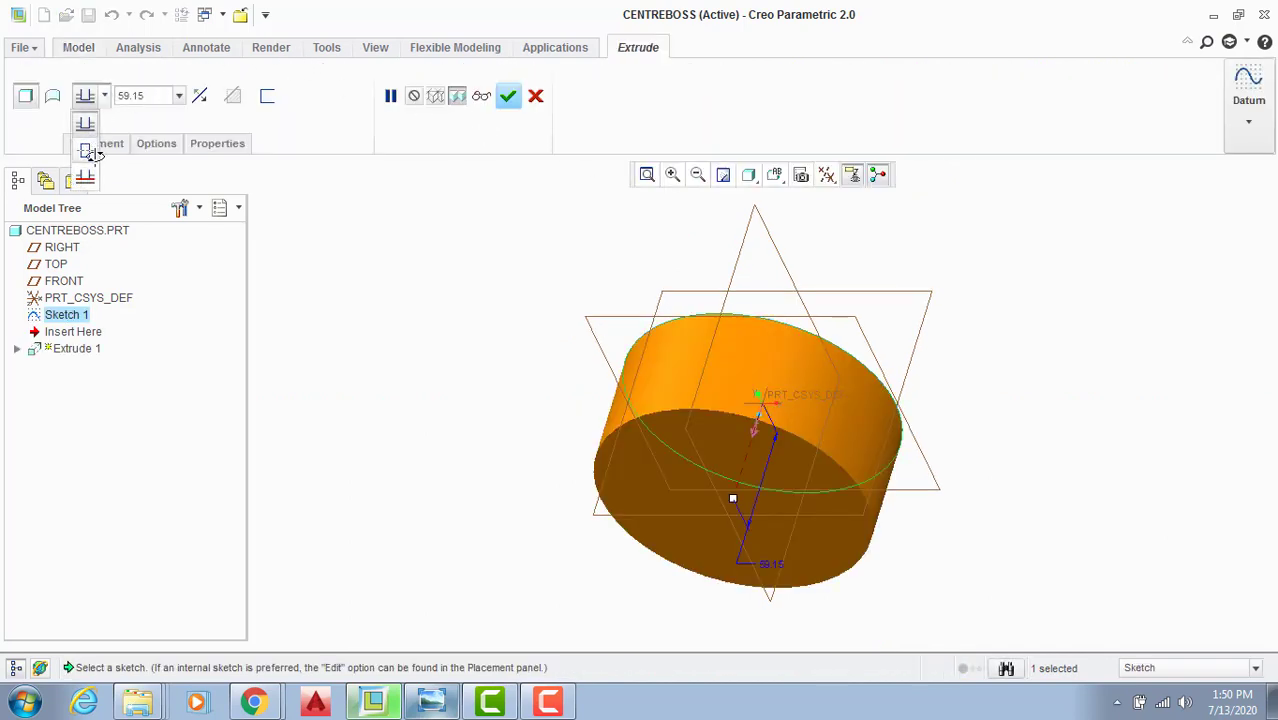
pyautogui.click(87, 151)
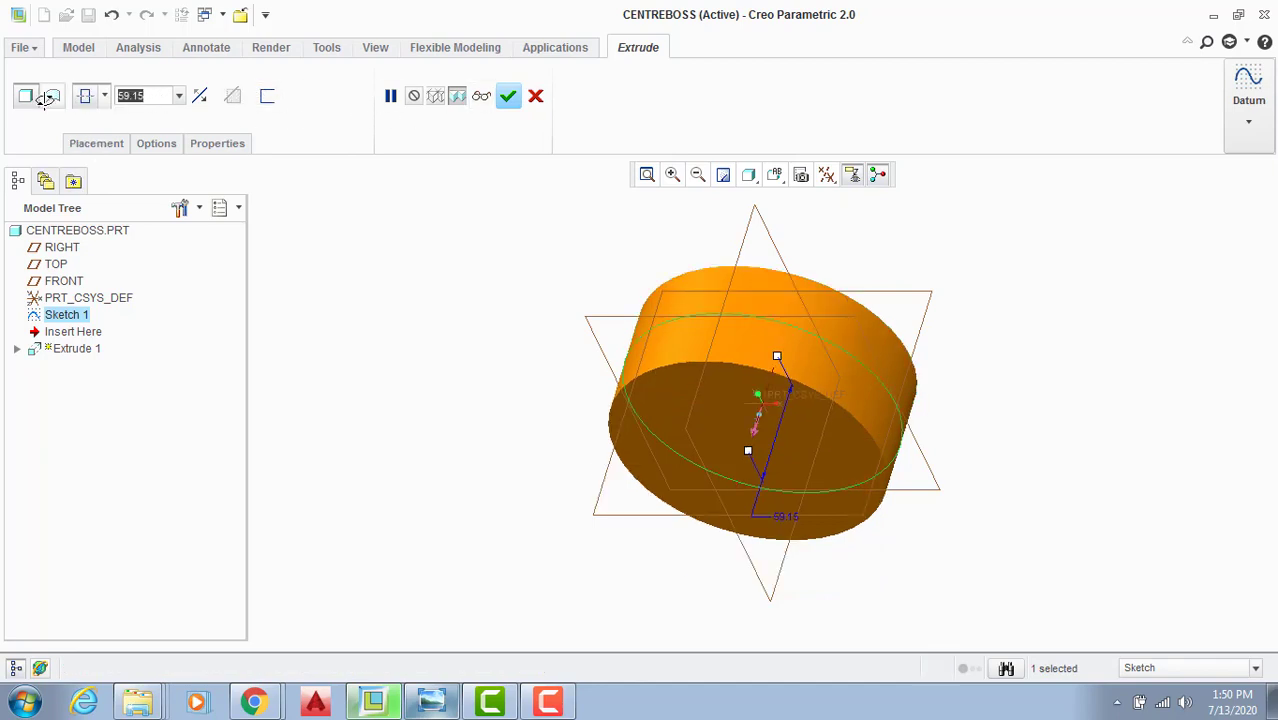
pyautogui.write('56')
pyautogui.press('Return')
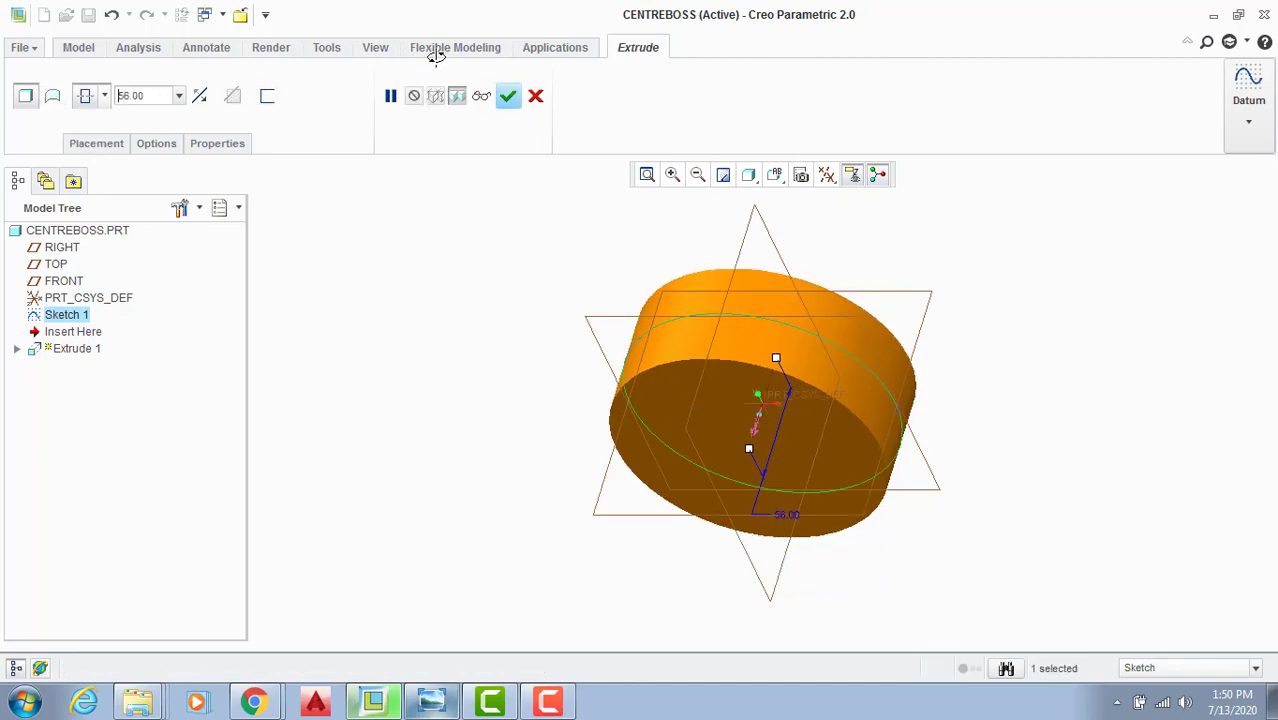
pyautogui.click(508, 95)
pyautogui.moveTo(523, 239); pyautogui.dragTo(595, 305, button='middle')
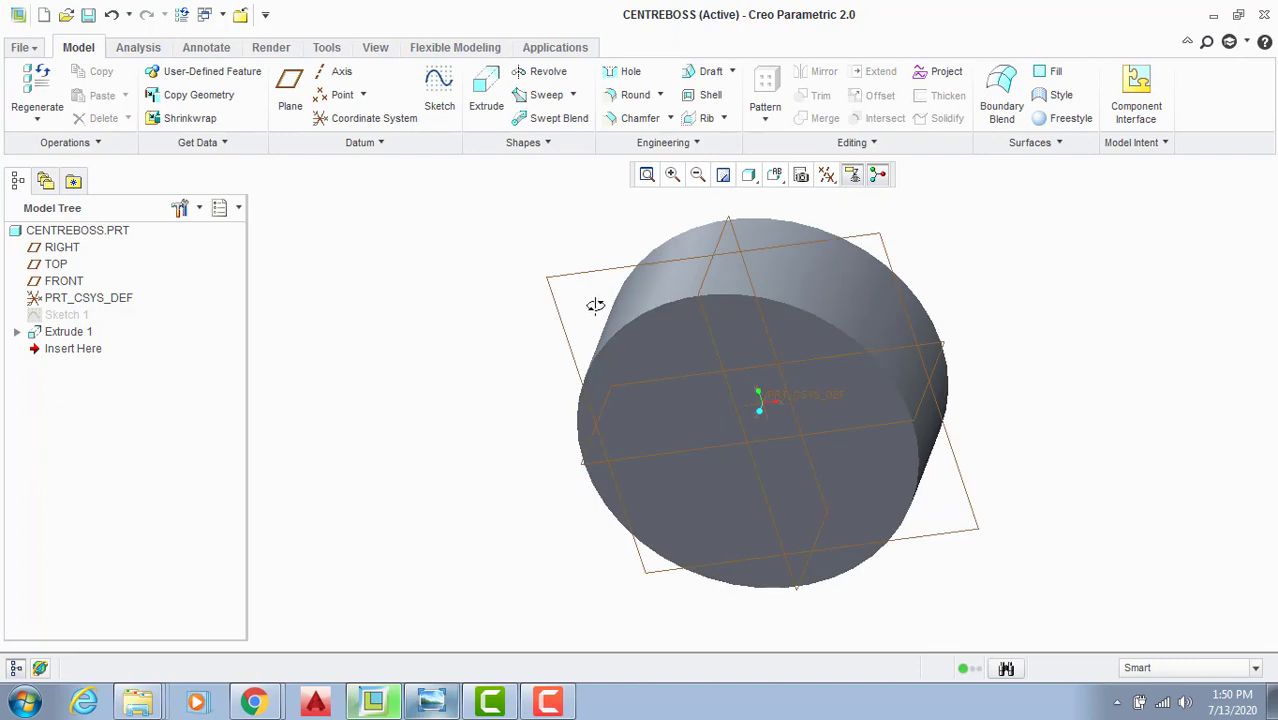
# Step: Check the centre boss drawing in Windows Photo Viewer, then start a sketch on the FRONT plane in Creo and orient the view to it
pyautogui.click(431, 700)
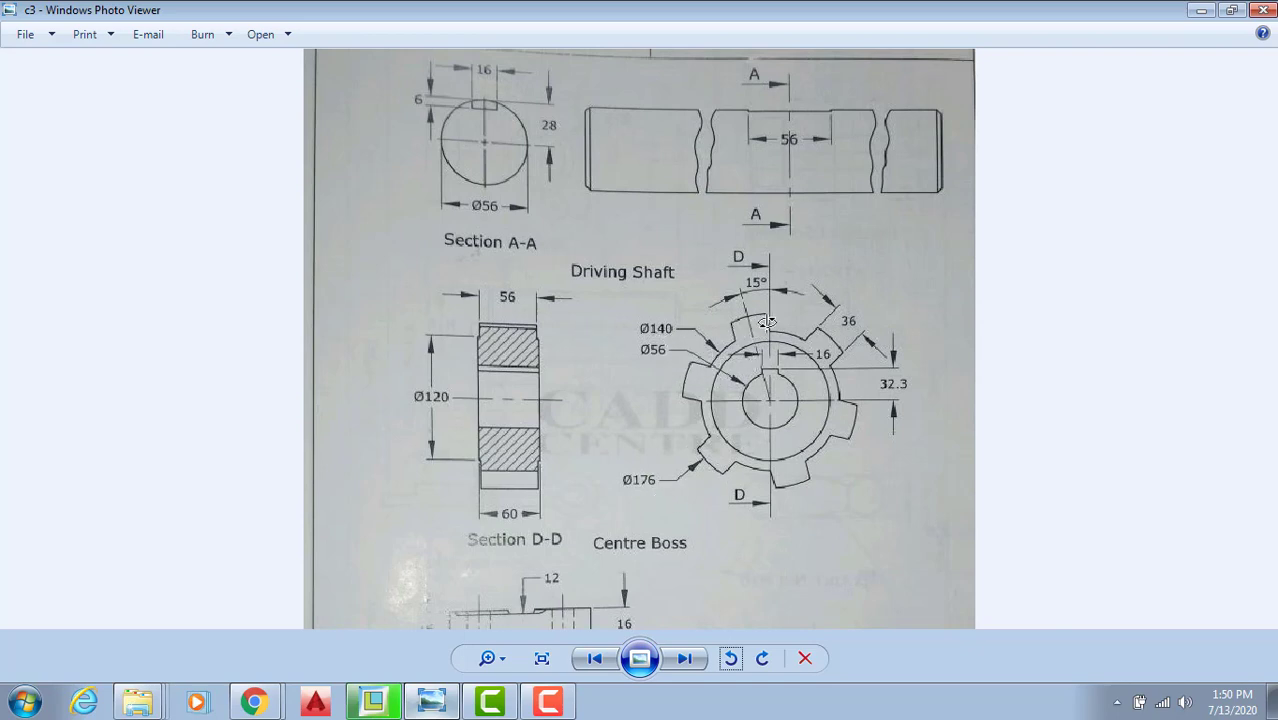
pyautogui.click(434, 700)
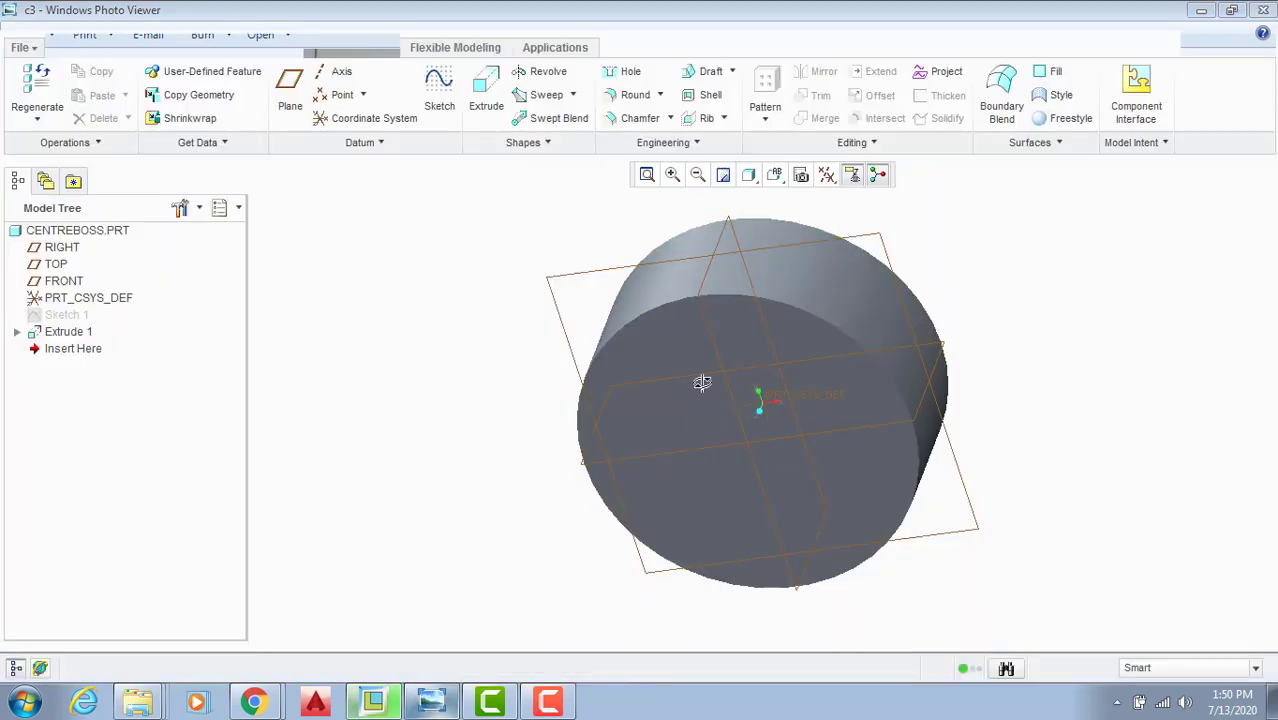
pyautogui.click(596, 266)
pyautogui.click(438, 106)
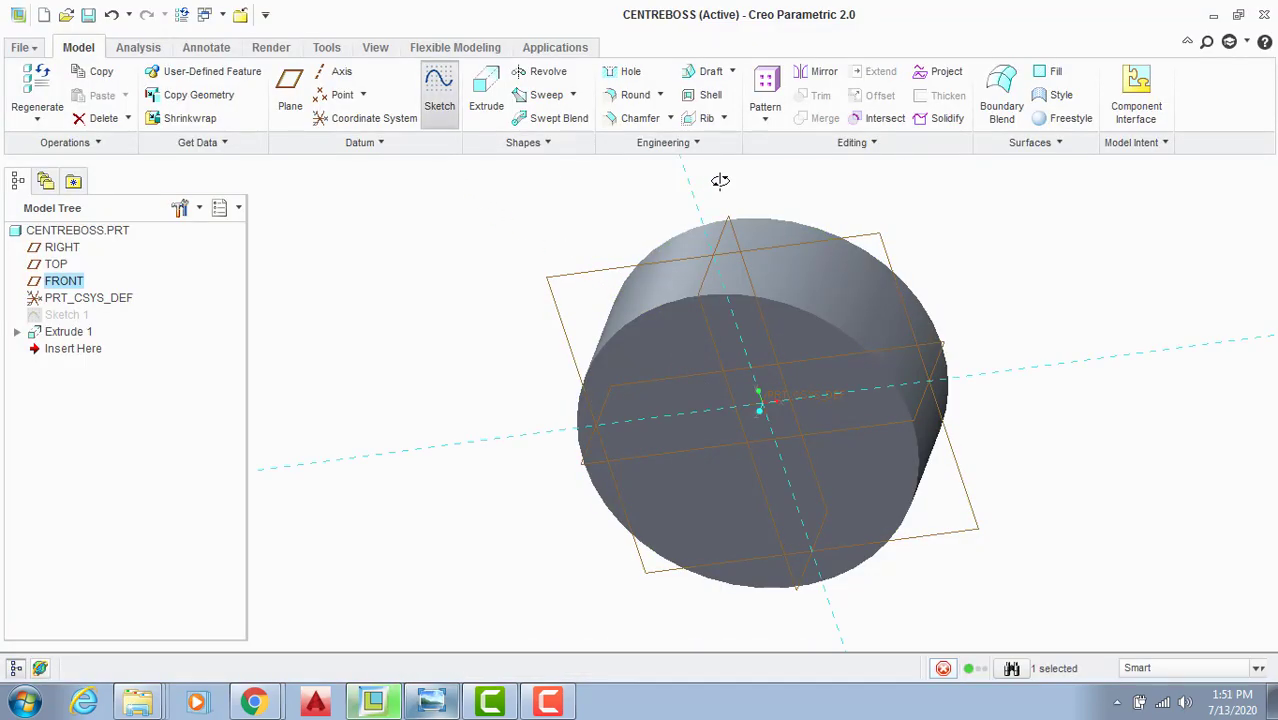
pyautogui.click(820, 177)
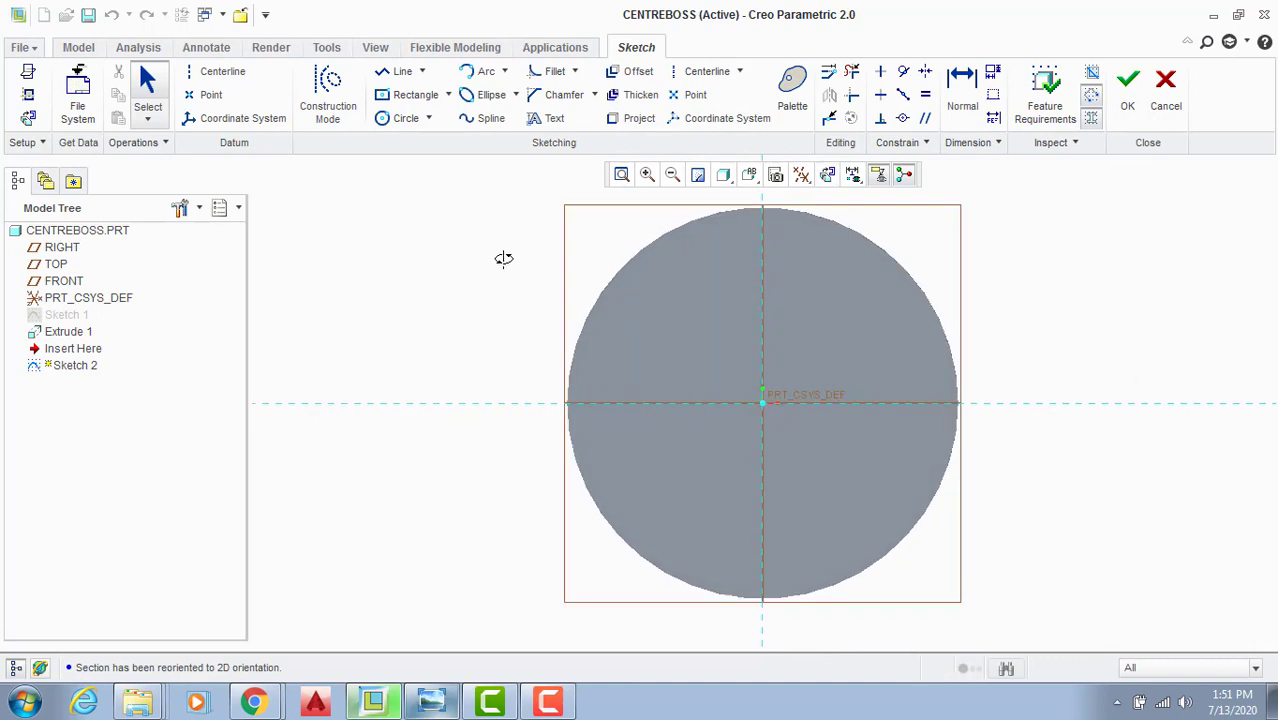
# Step: Draw a circle centred on the origin and set its diameter to 176, per the centre boss drawing
pyautogui.click(398, 117)
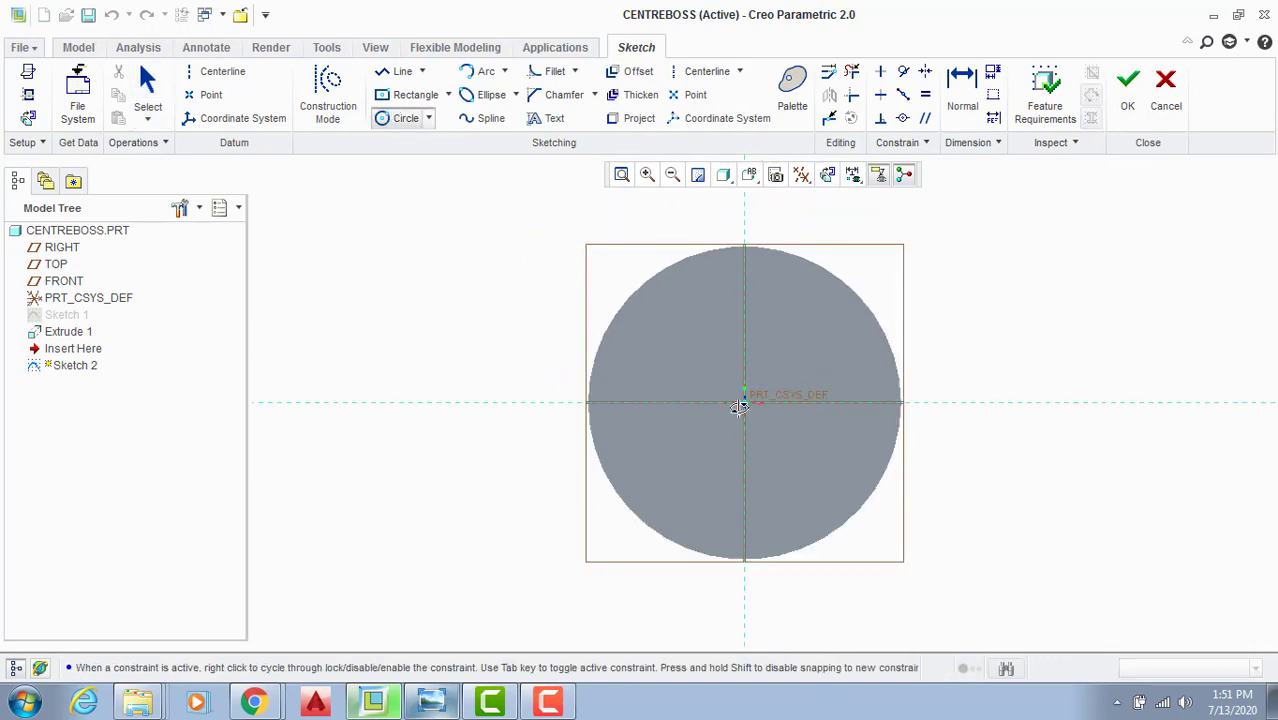
pyautogui.click(744, 402)
pyautogui.click(789, 334)
pyautogui.middleClick(789, 334)
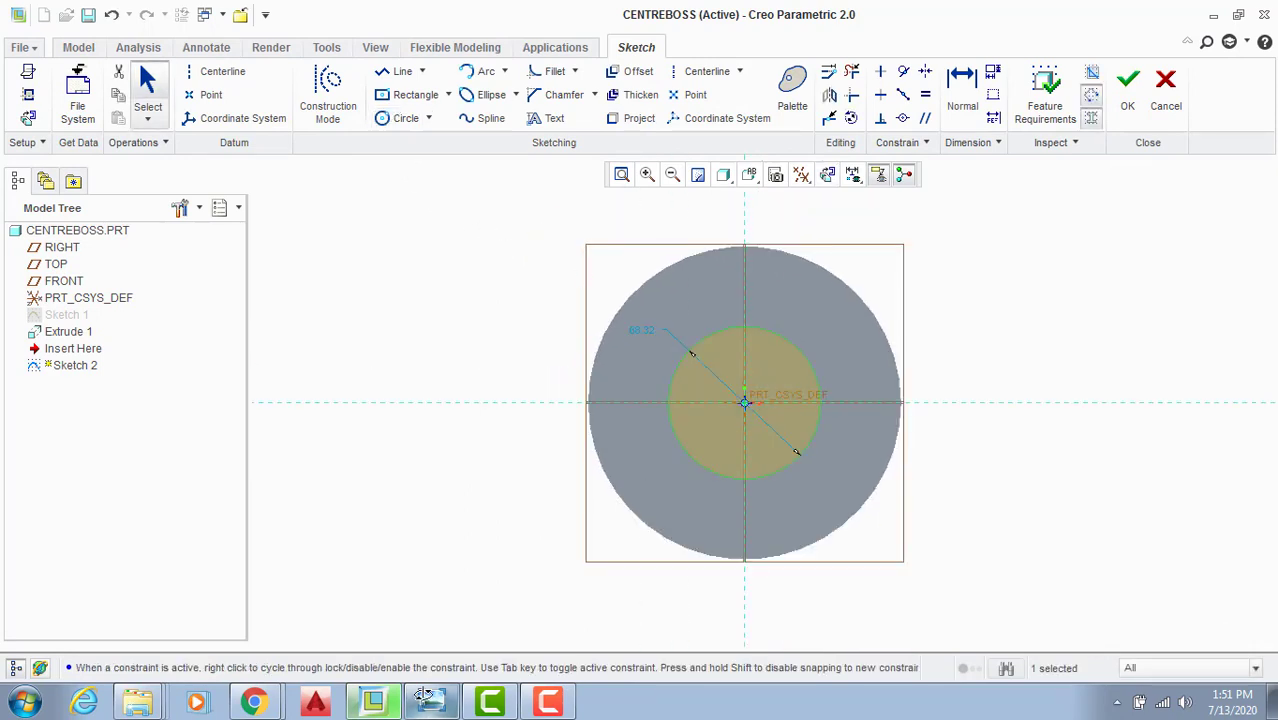
pyautogui.click(426, 699)
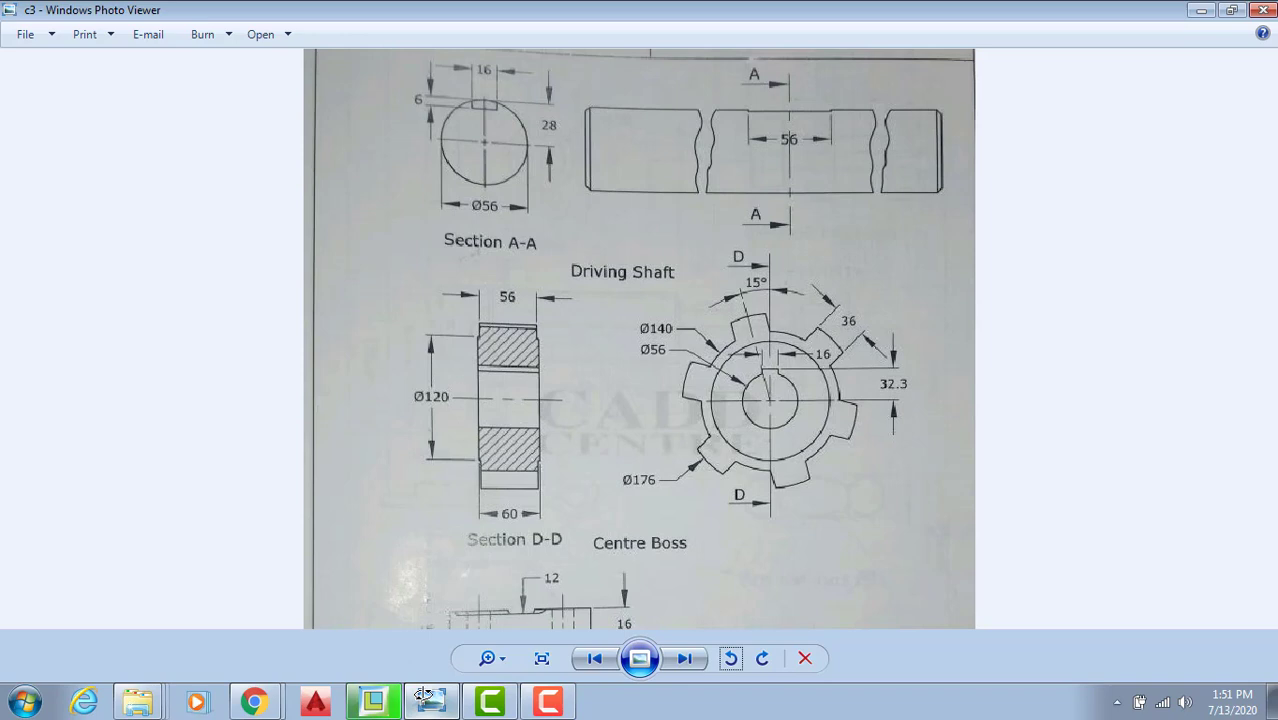
pyautogui.click(426, 699)
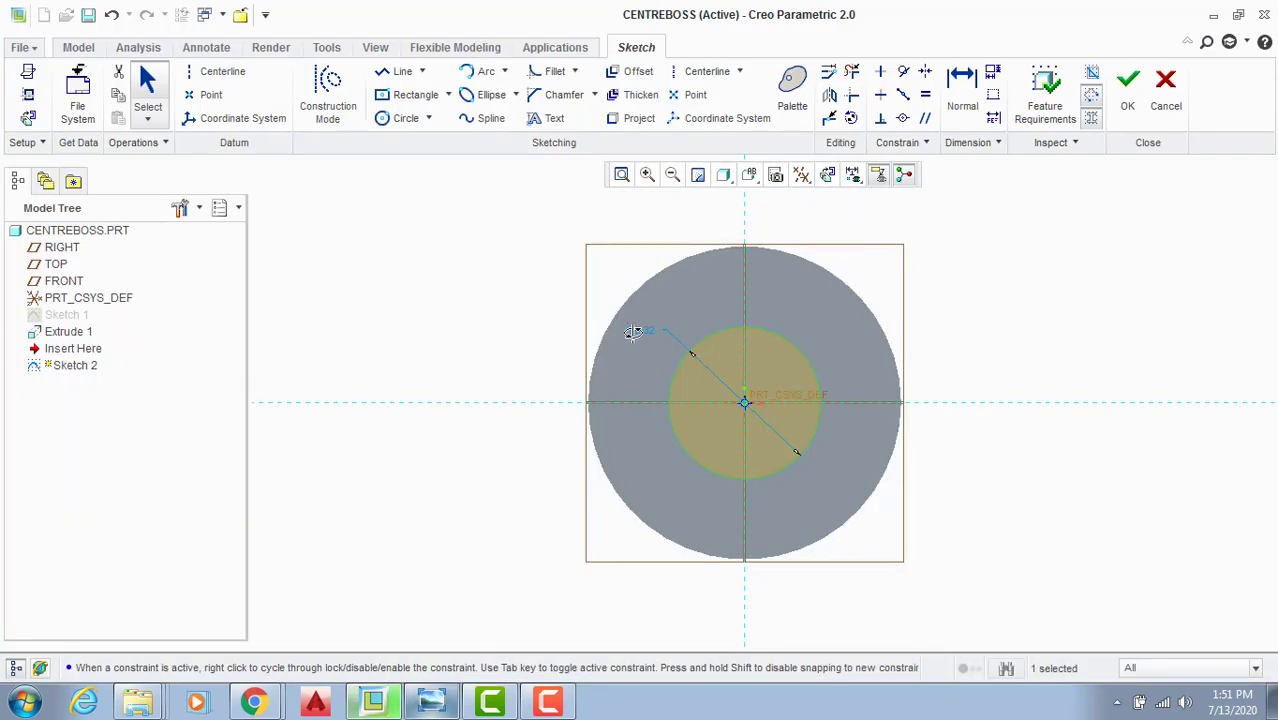
pyautogui.doubleClick(636, 330)
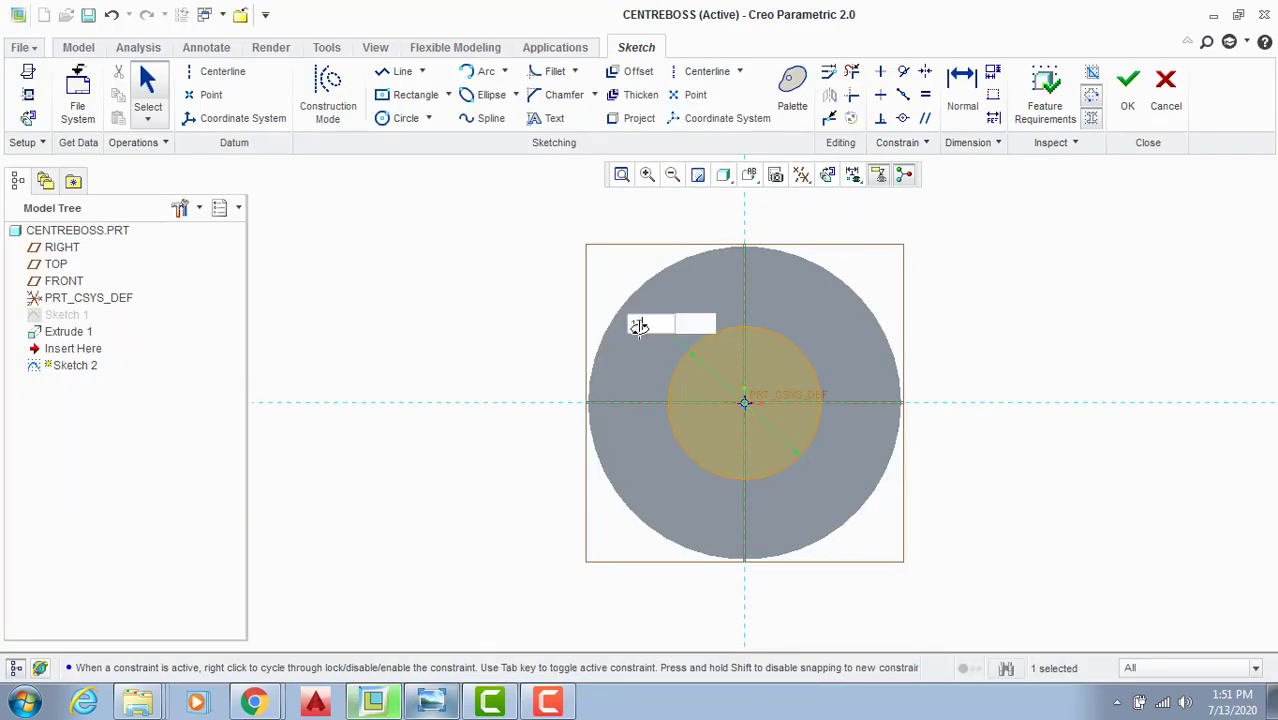
pyautogui.press('Return')
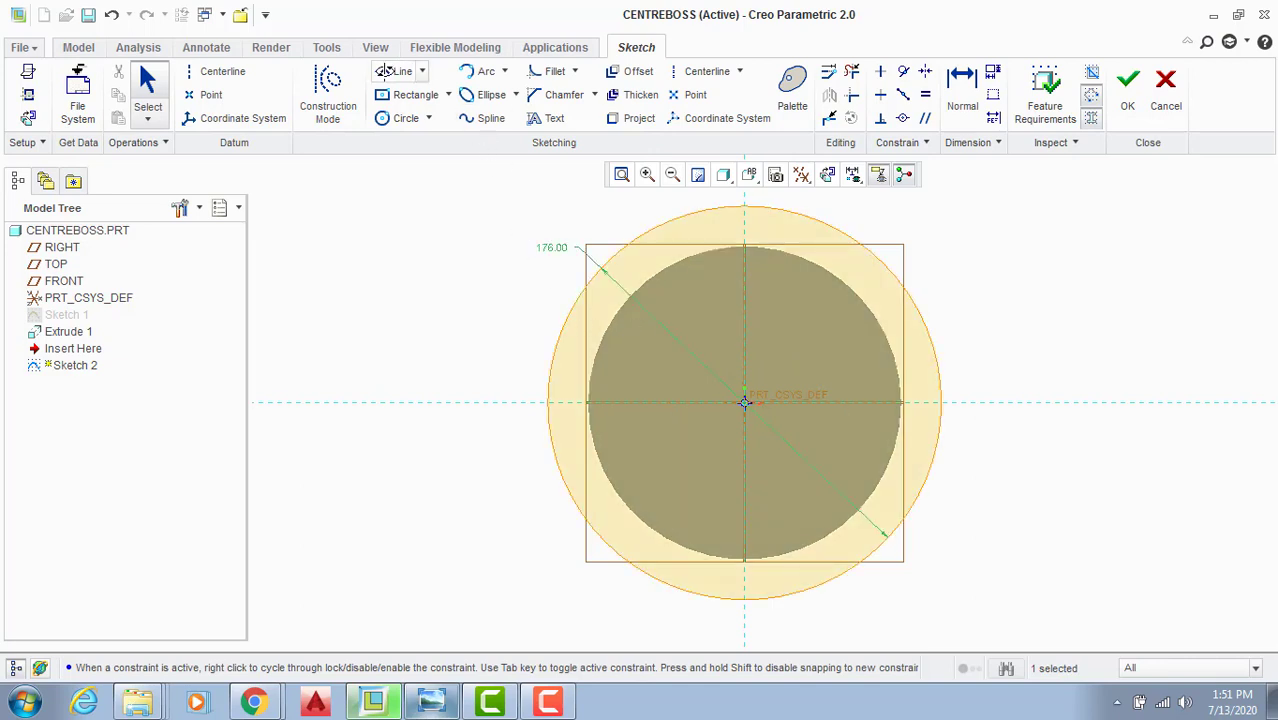
# Step: Sketch two parallel slanted lines crossing the upper-left part of the 176 circle as the sides of a tooth
pyautogui.click(398, 73)
pyautogui.click(608, 211)
pyautogui.click(676, 338)
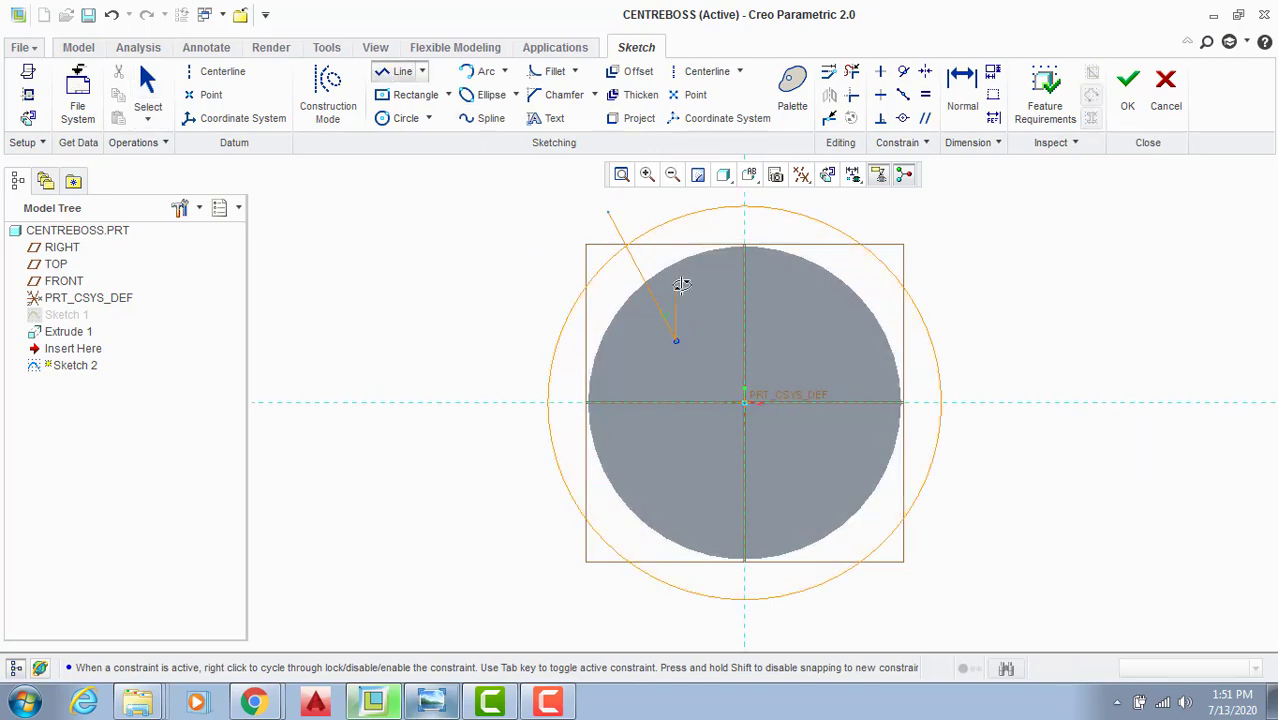
pyautogui.middleClick(678, 188)
pyautogui.click(678, 188)
pyautogui.click(724, 285)
pyautogui.middleClick(703, 283)
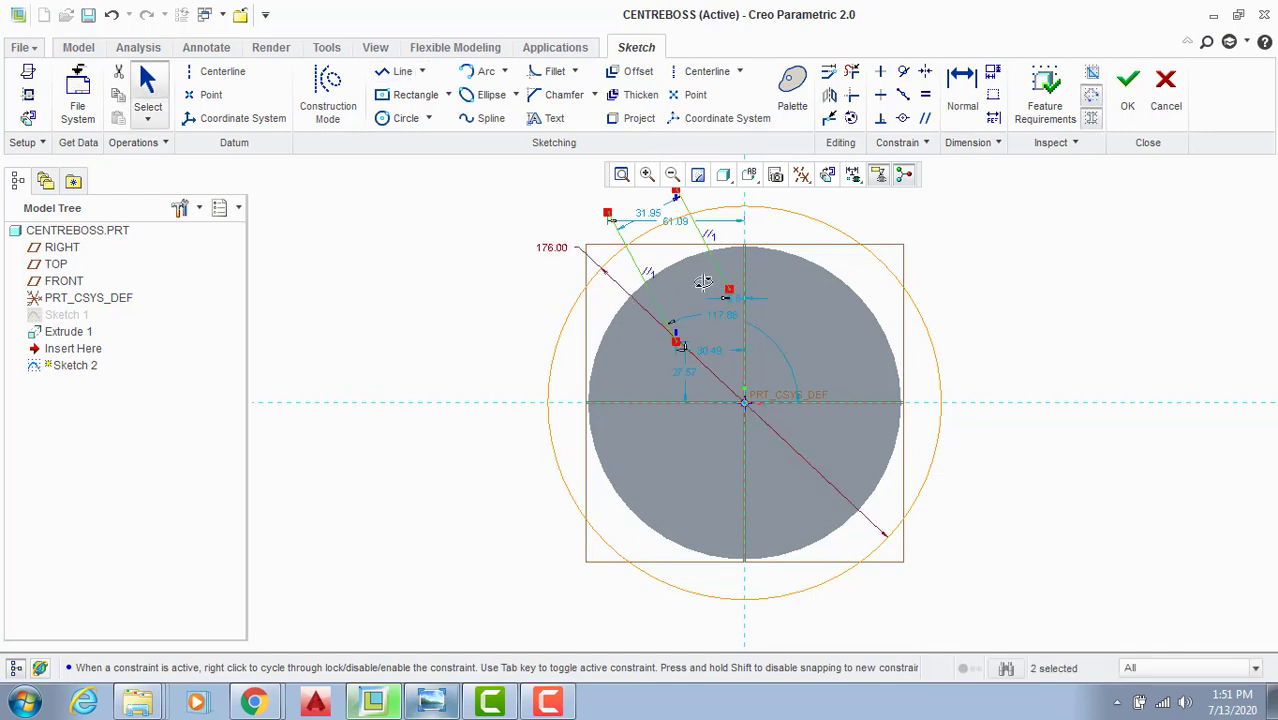
# Step: Check the tooth angle on the drawing and add a slanted centerline through the origin between the two parallel lines
pyautogui.click(440, 705)
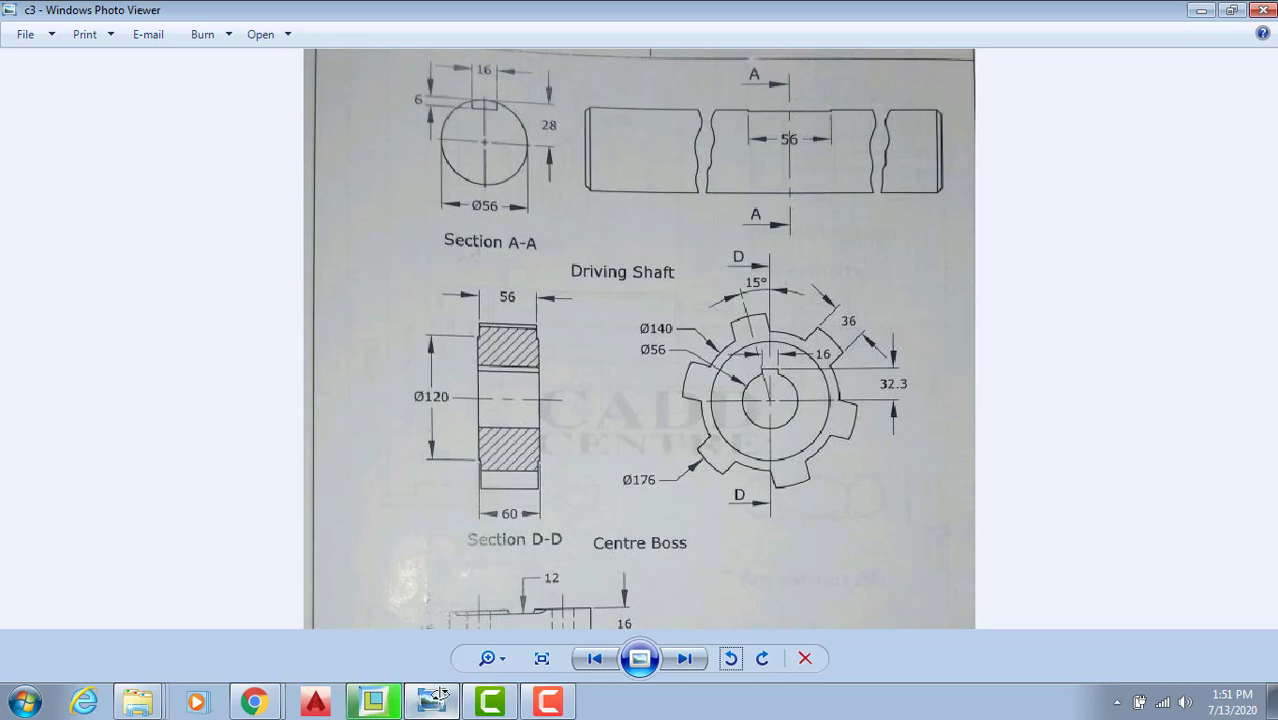
pyautogui.click(440, 695)
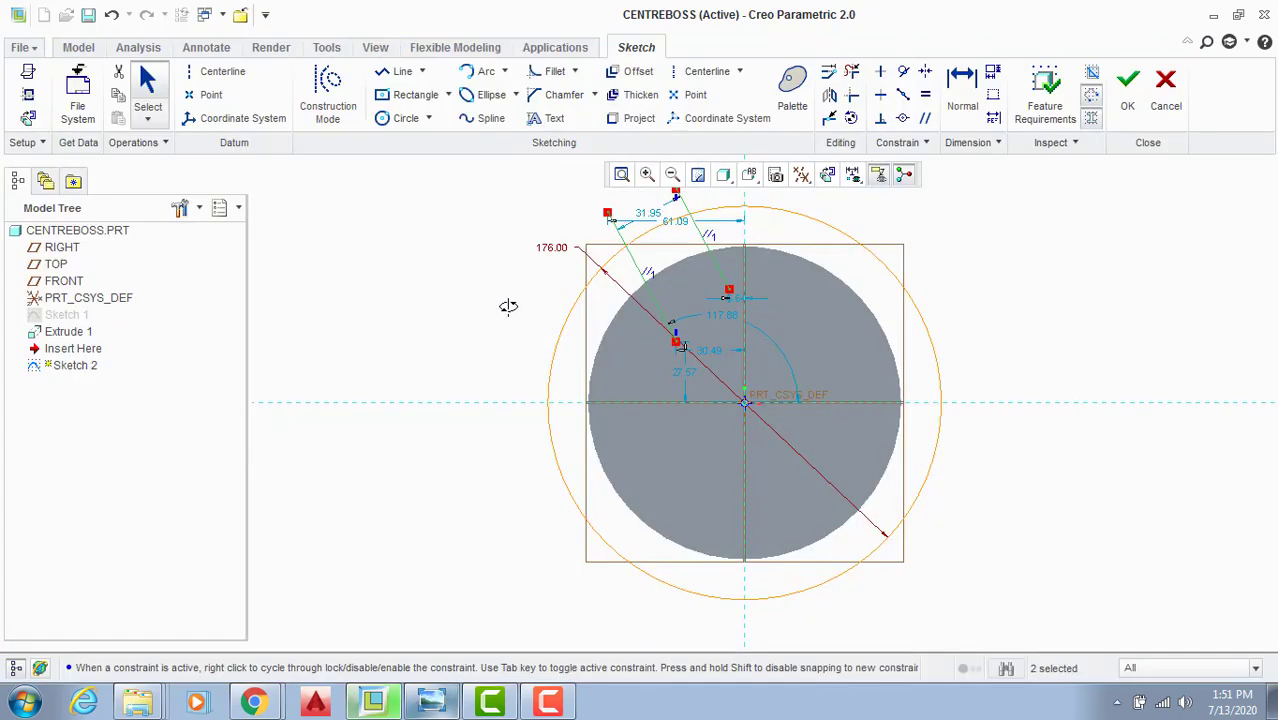
pyautogui.click(696, 70)
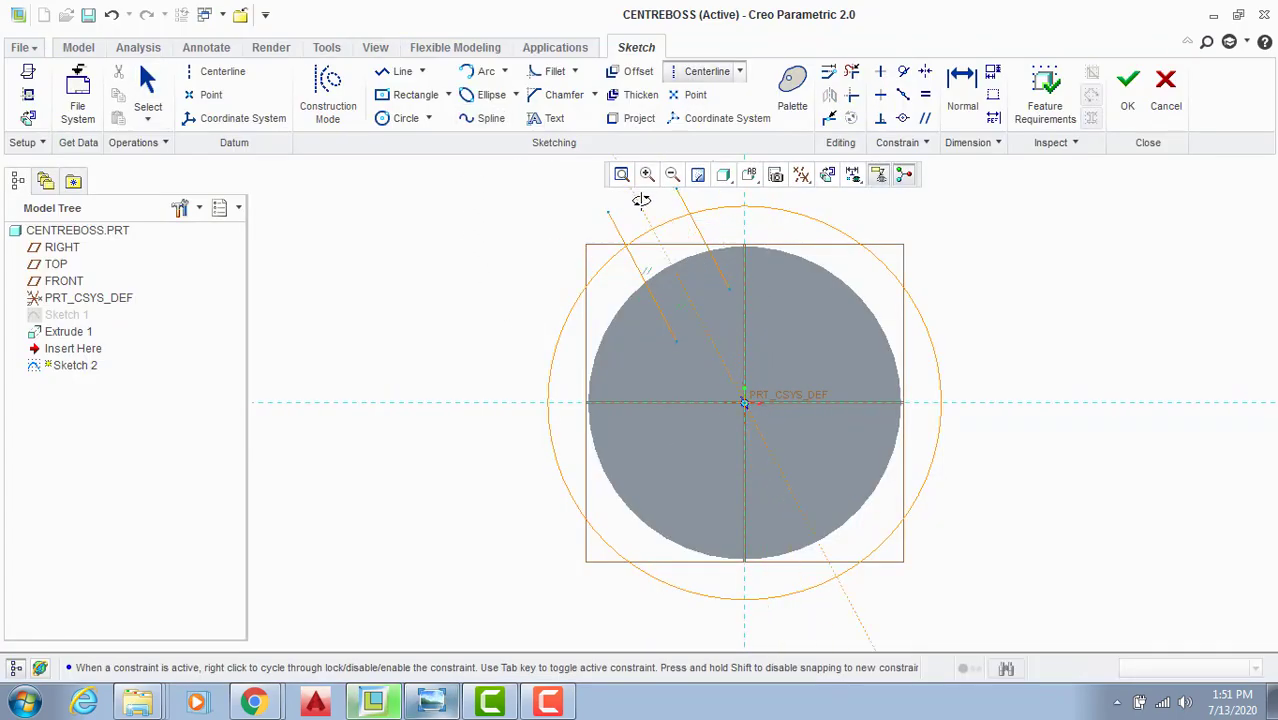
pyautogui.click(641, 206)
pyautogui.middleClick(654, 238)
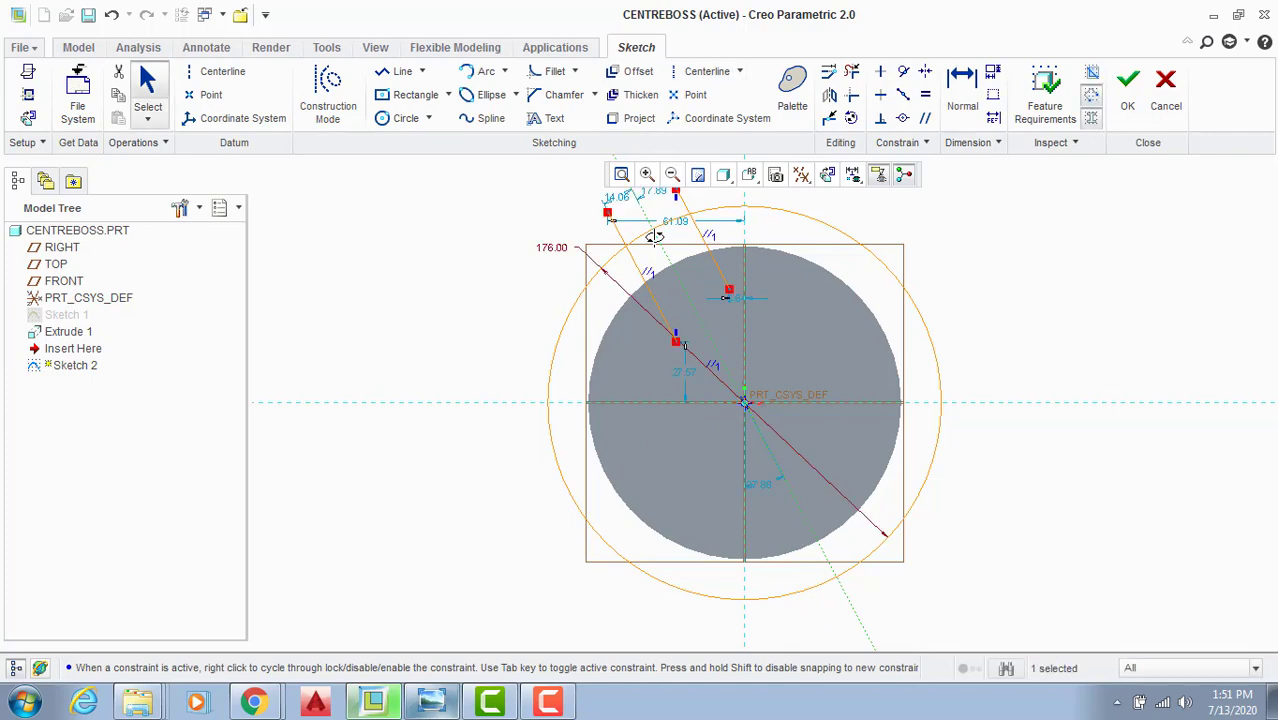
# Step: Dimension the angle between the slanted centerline and the vertical reference as 15 degrees
pyautogui.scroll(4, 670, 257)
pyautogui.scroll(-3, 661, 202)
pyautogui.scroll(-2, 660, 201)
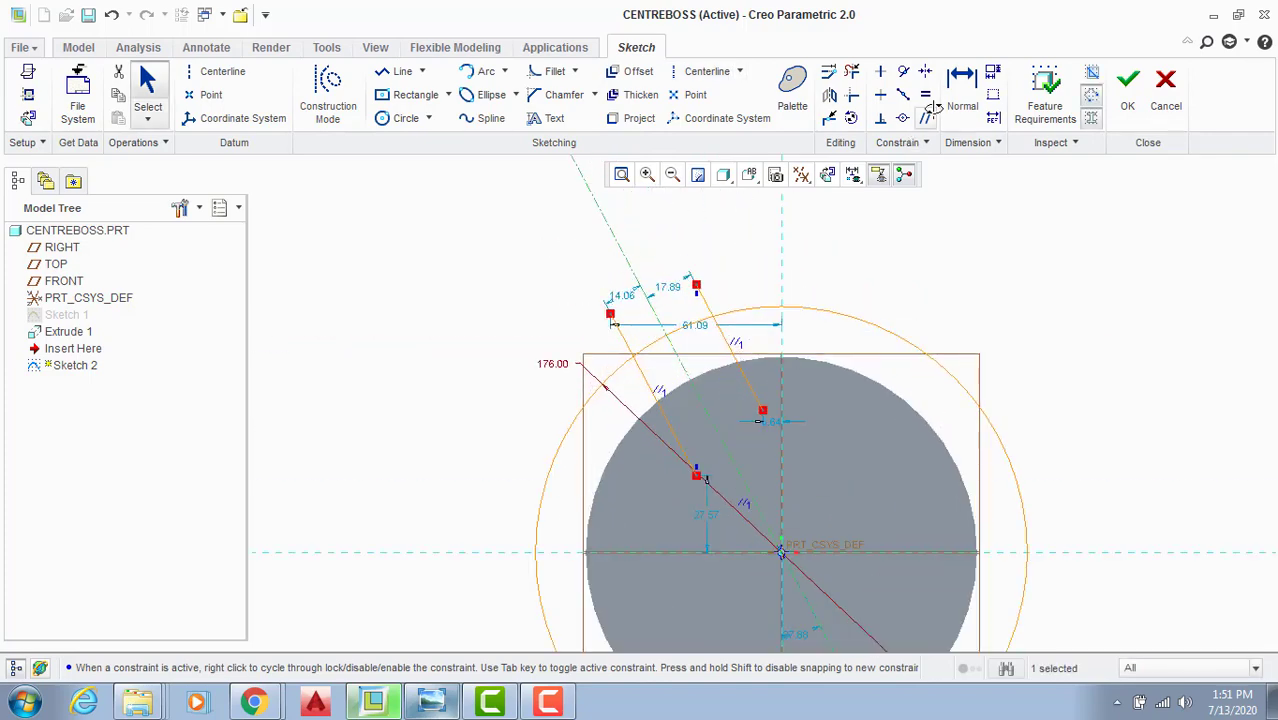
pyautogui.click(960, 90)
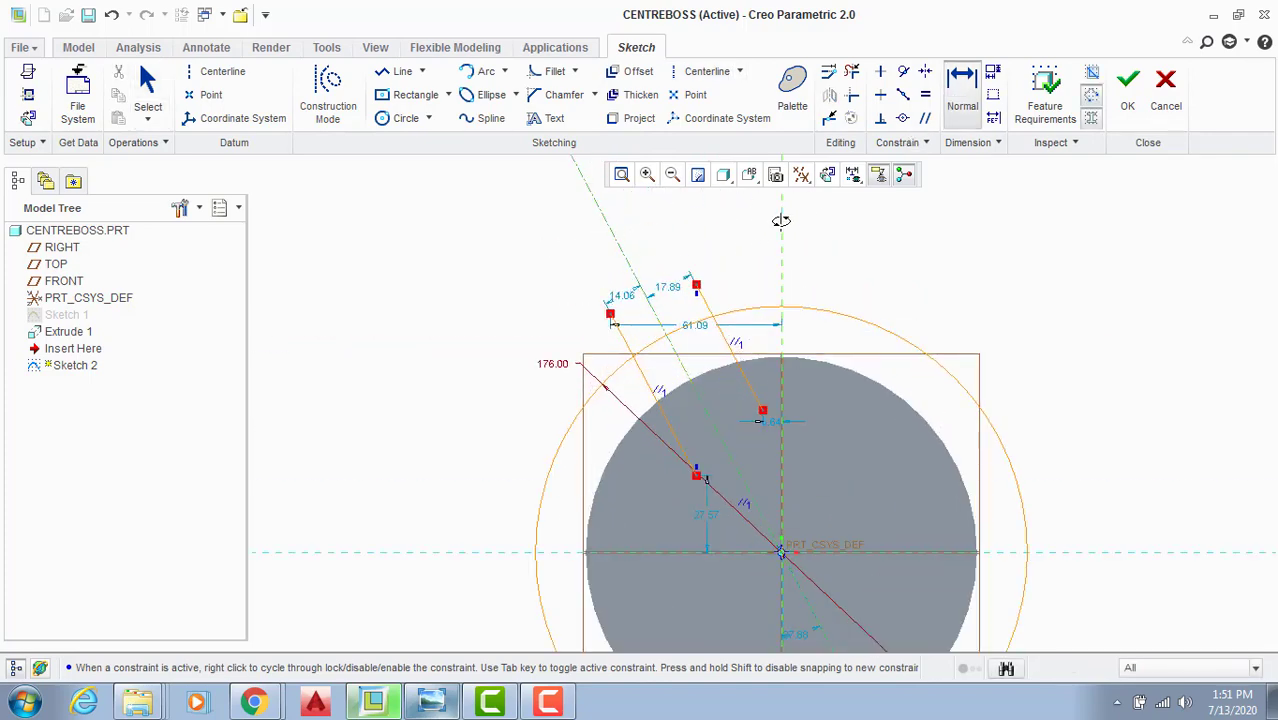
pyautogui.click(781, 223)
pyautogui.middleClick(728, 239)
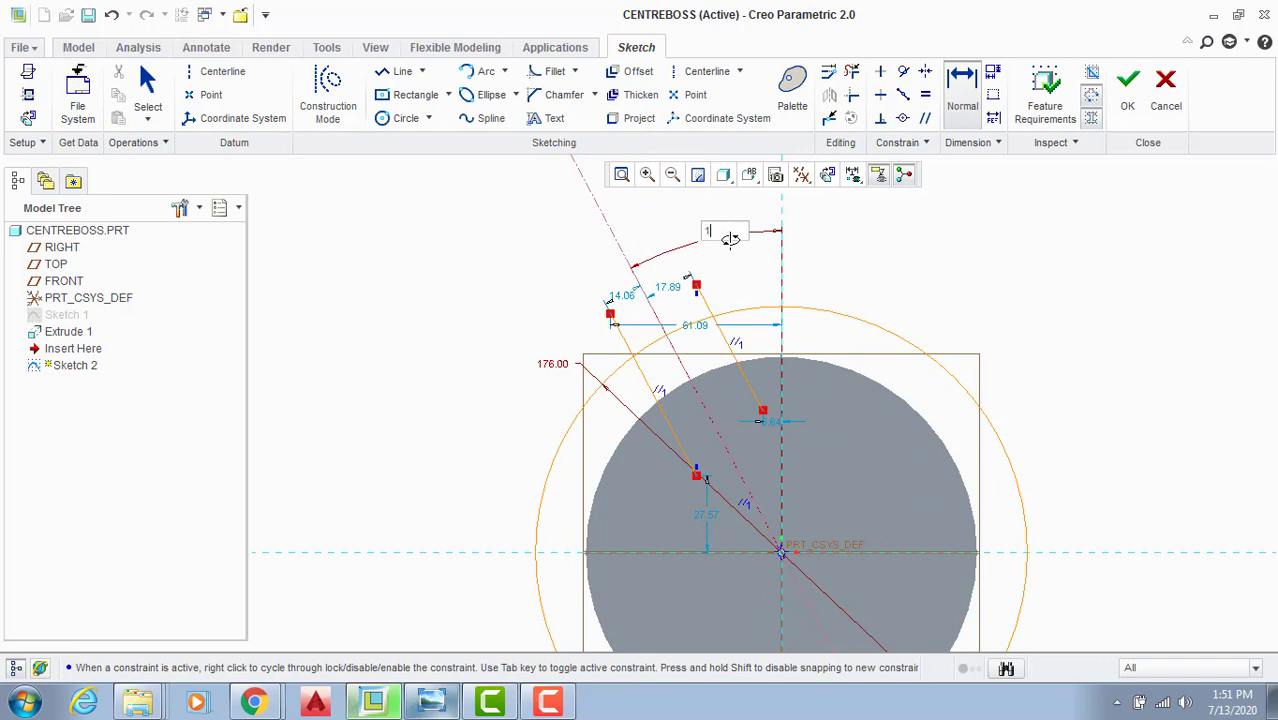
pyautogui.write('15')
pyautogui.press('Return')
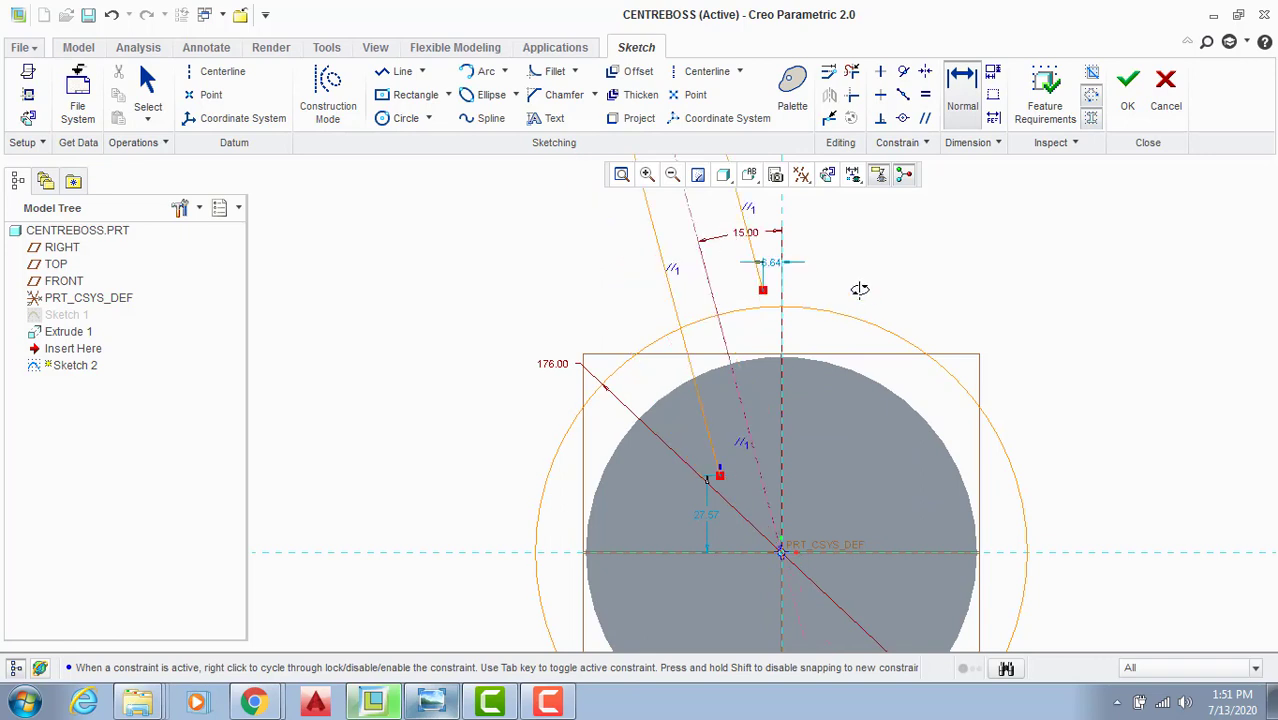
pyautogui.middleClick(852, 289)
# Step: Replace the tooth line nearer the vertical reference with a mirror copy of the other tooth line about the slanted centerline
pyautogui.moveTo(765, 289); pyautogui.dragTo(816, 441)
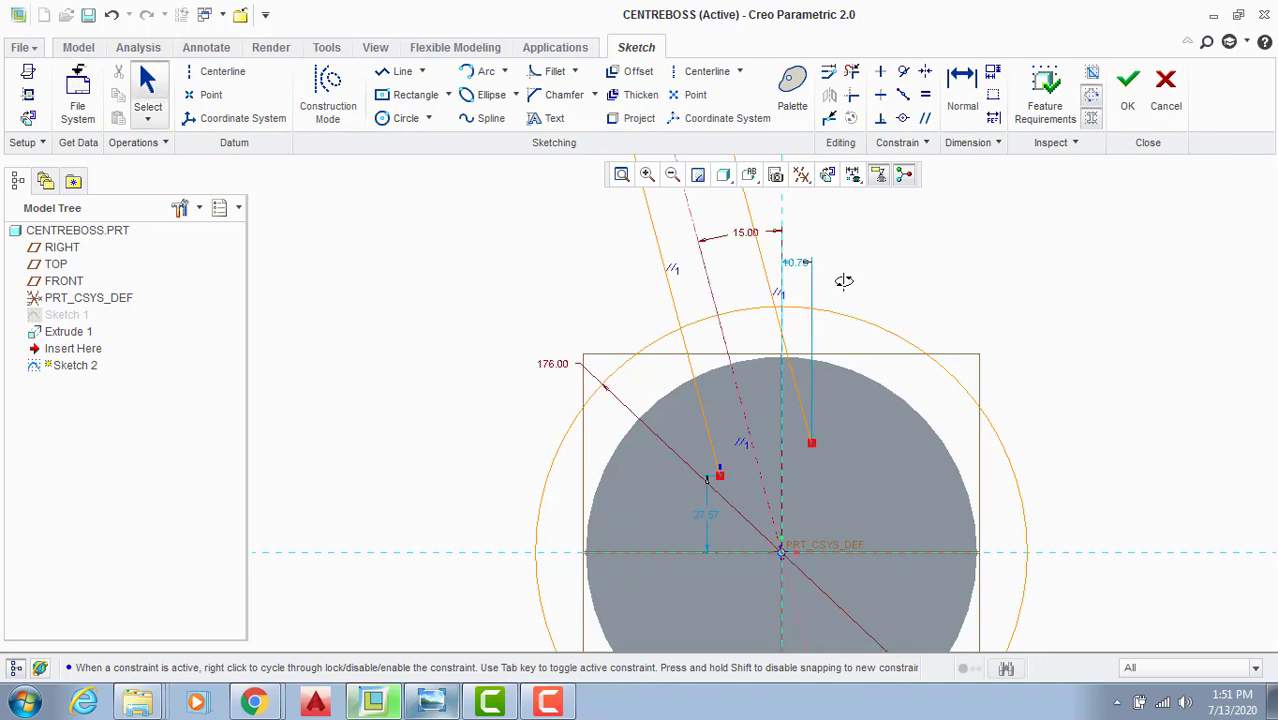
pyautogui.press('Delete')
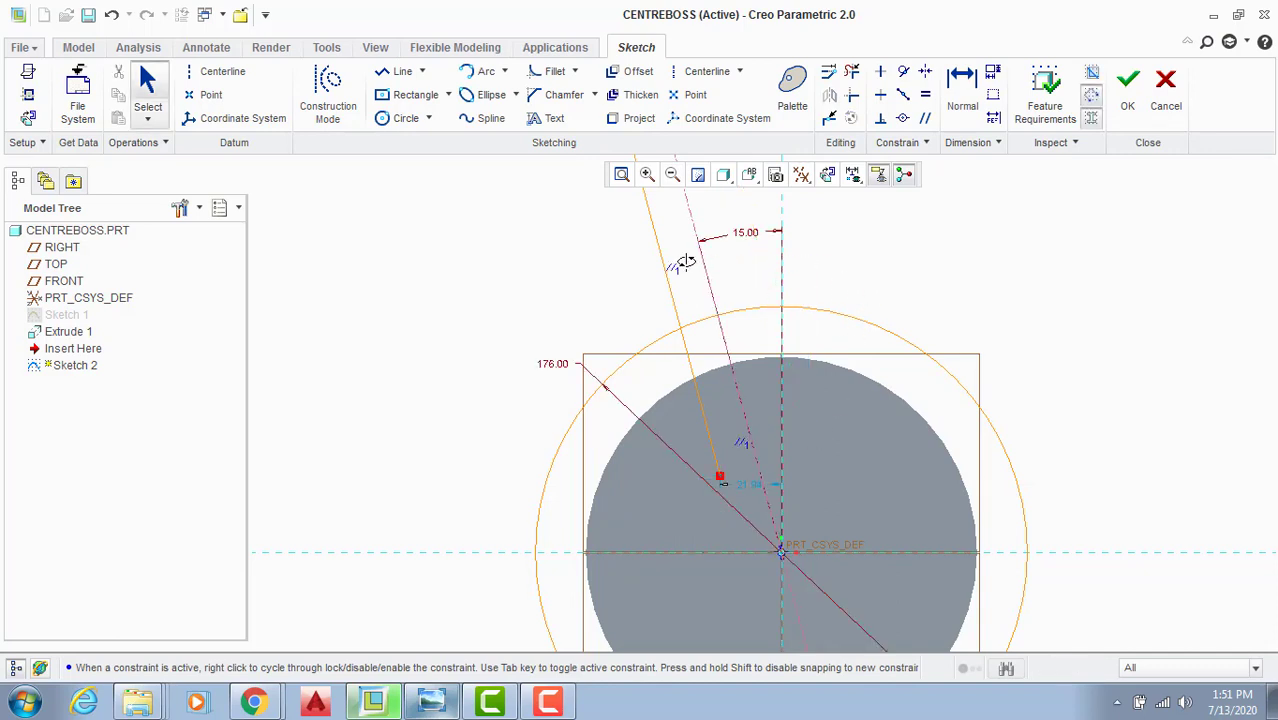
pyautogui.click(669, 273)
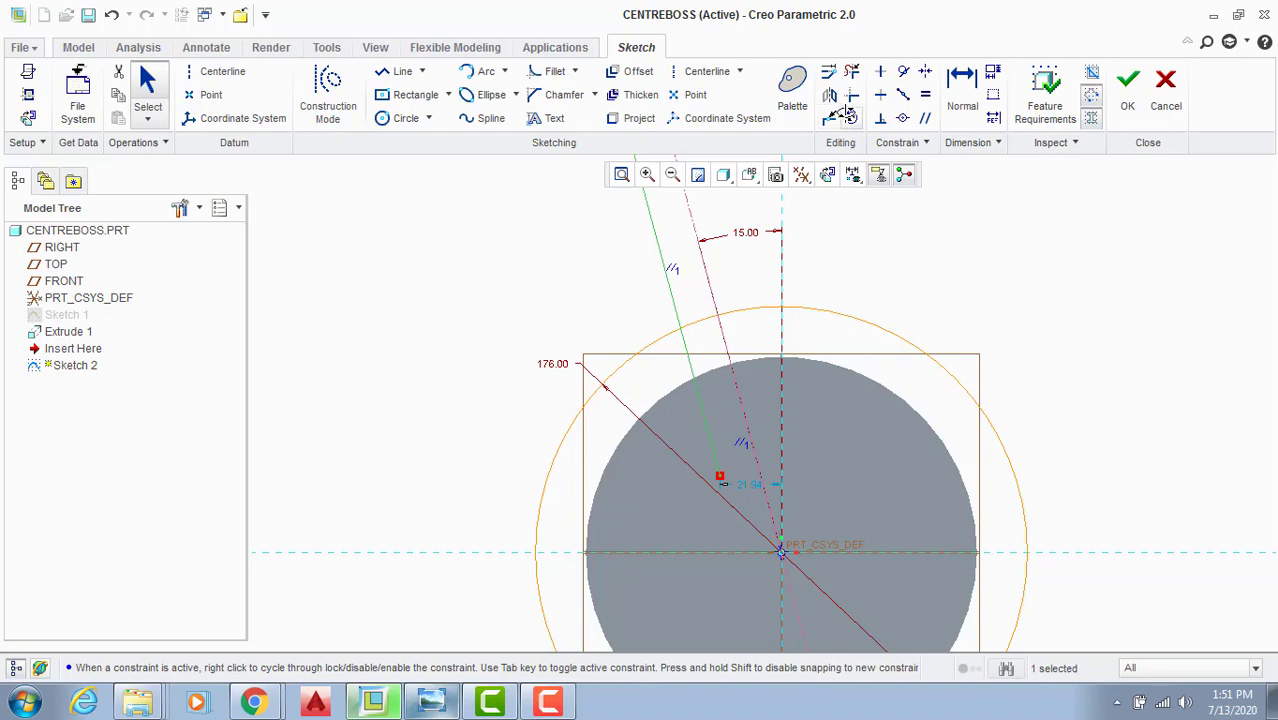
pyautogui.click(829, 92)
pyautogui.click(705, 268)
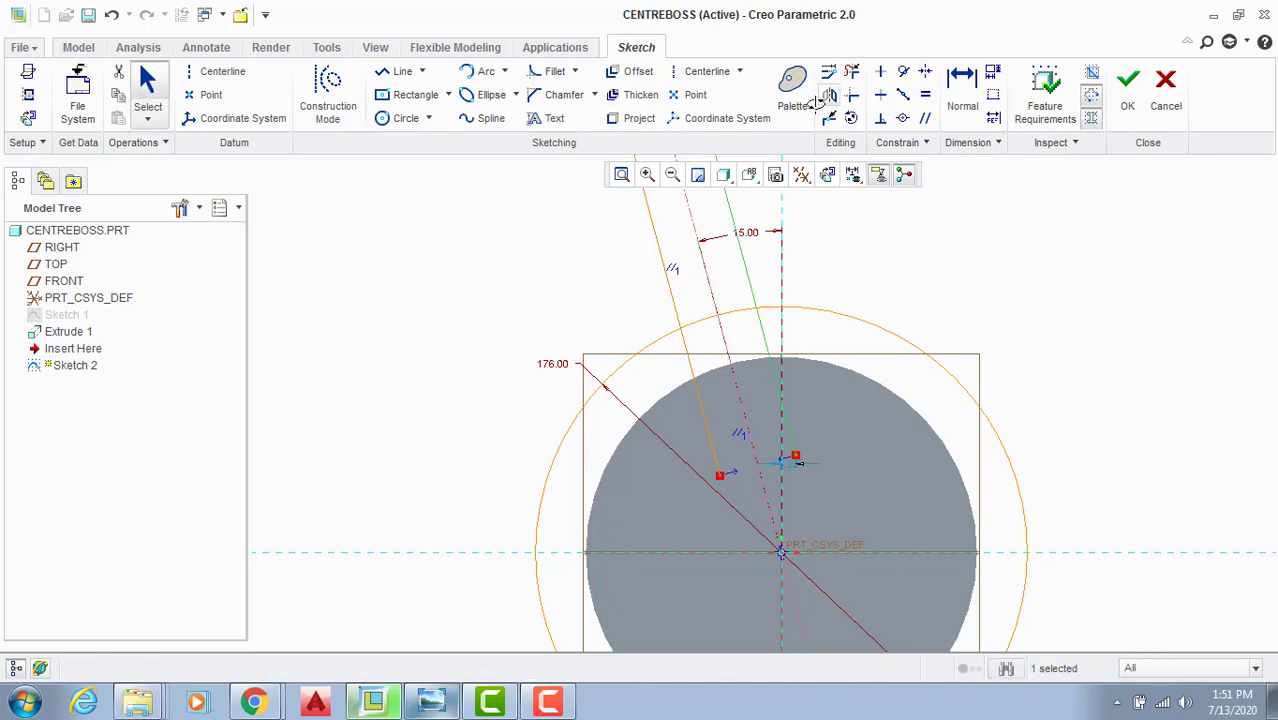
# Step: Project the upper edge of the extruded disc into the sketch as a single edge
pyautogui.click(633, 118)
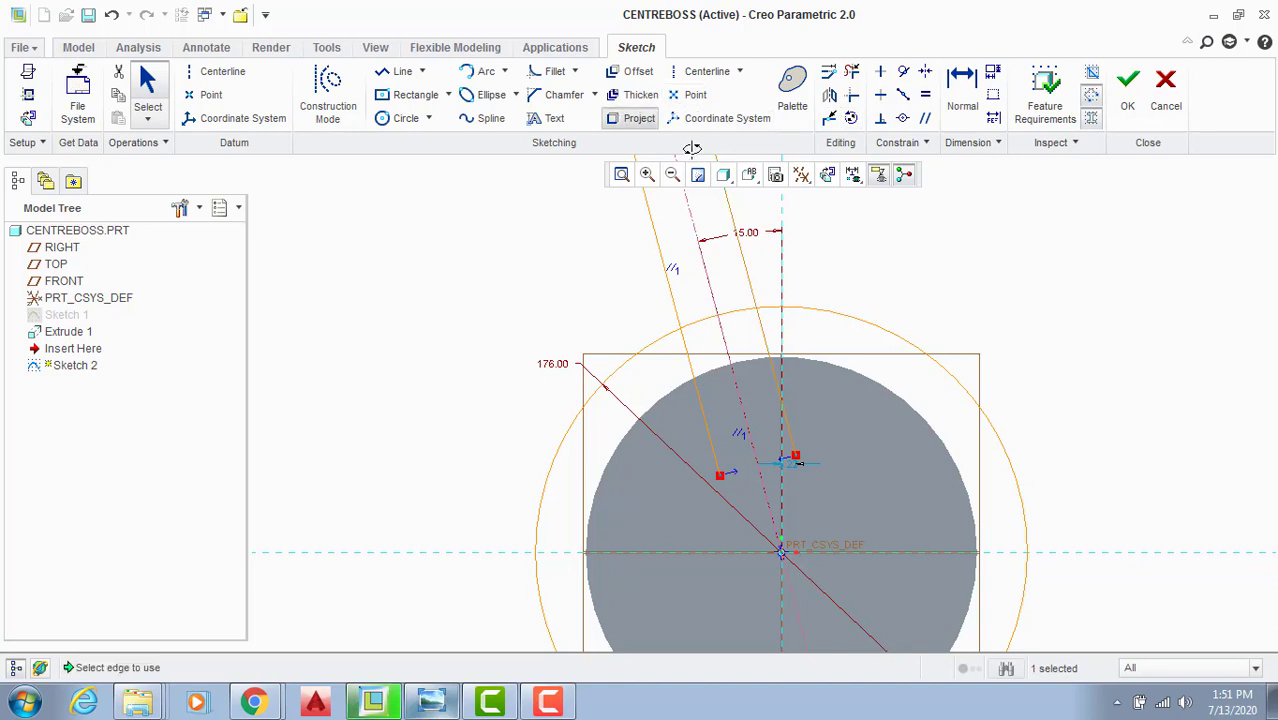
pyautogui.click(851, 378)
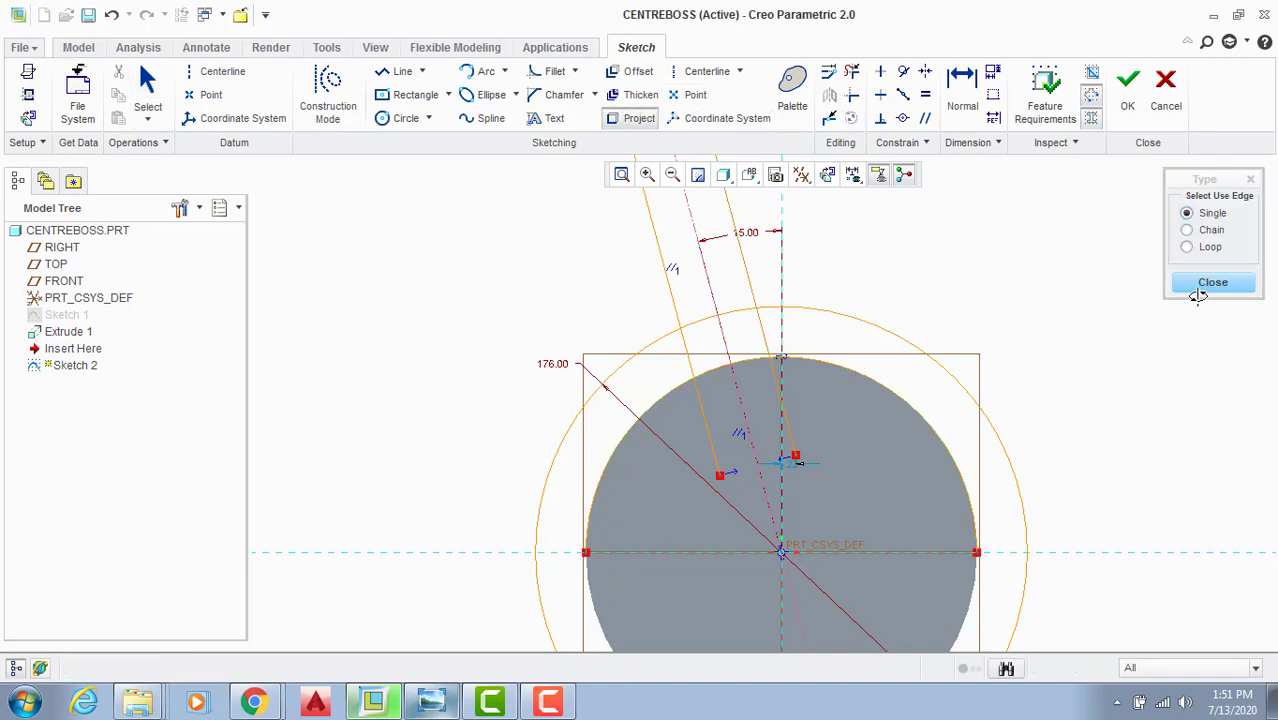
pyautogui.click(1203, 285)
# Step: Check the tooth width on the drawing and dimension the distance between the two parallel tooth lines as 36
pyautogui.scroll(-1, 993, 214)
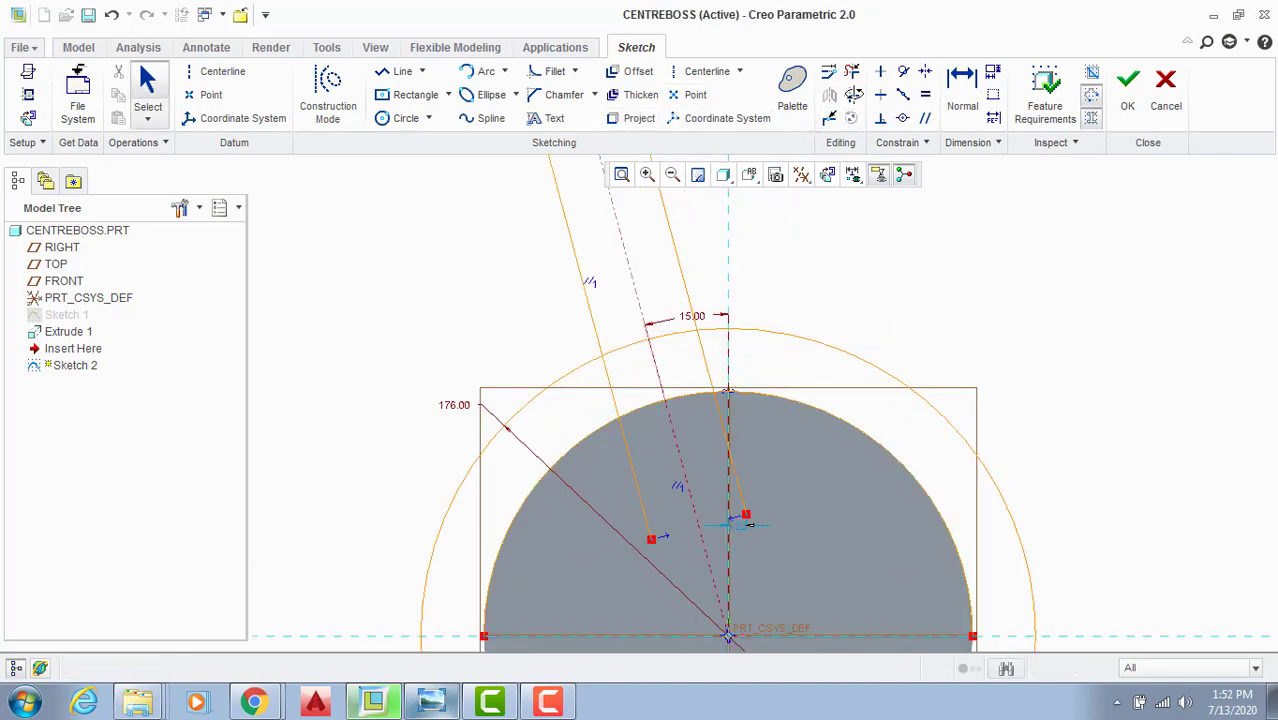
pyautogui.click(433, 700)
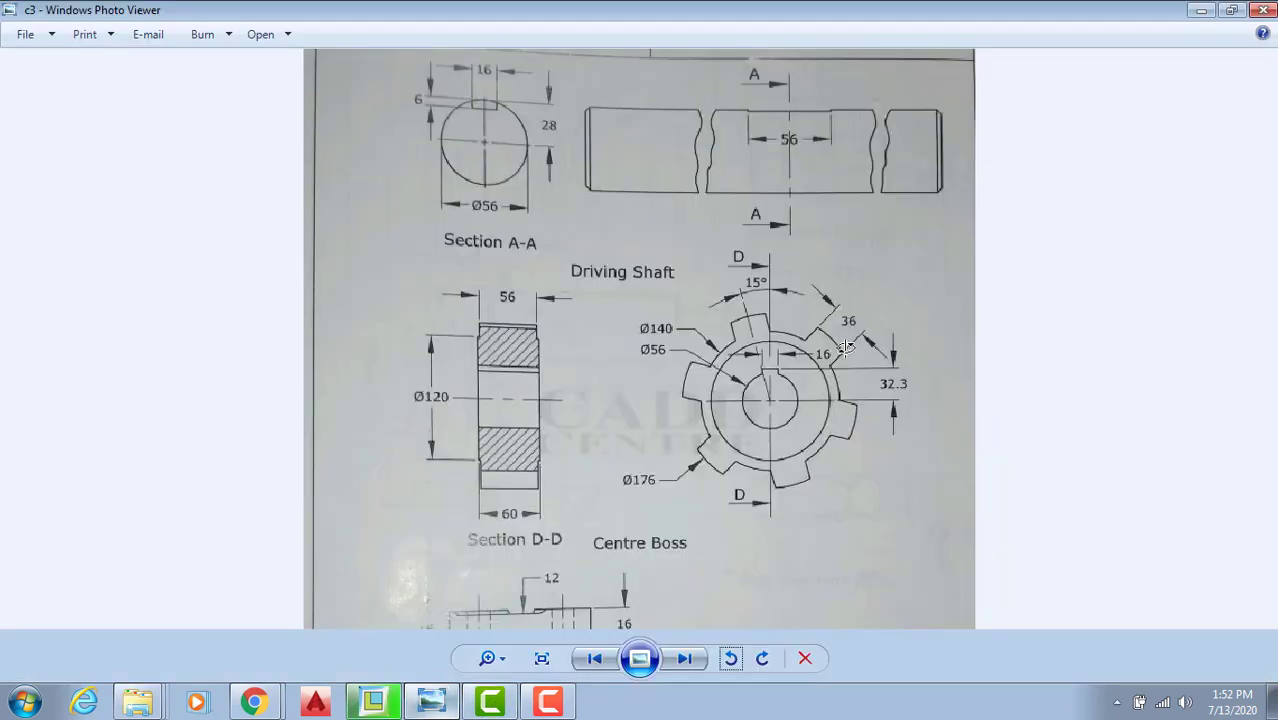
pyautogui.click(490, 700)
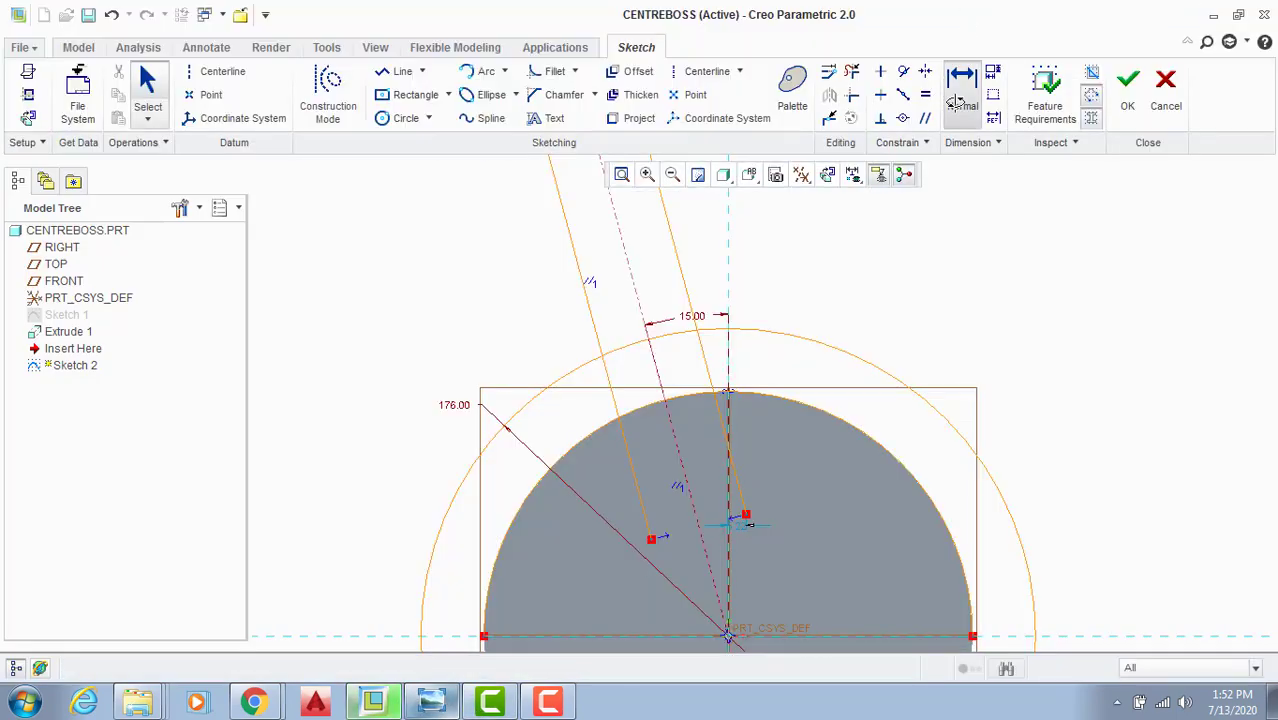
pyautogui.click(962, 88)
pyautogui.click(669, 219)
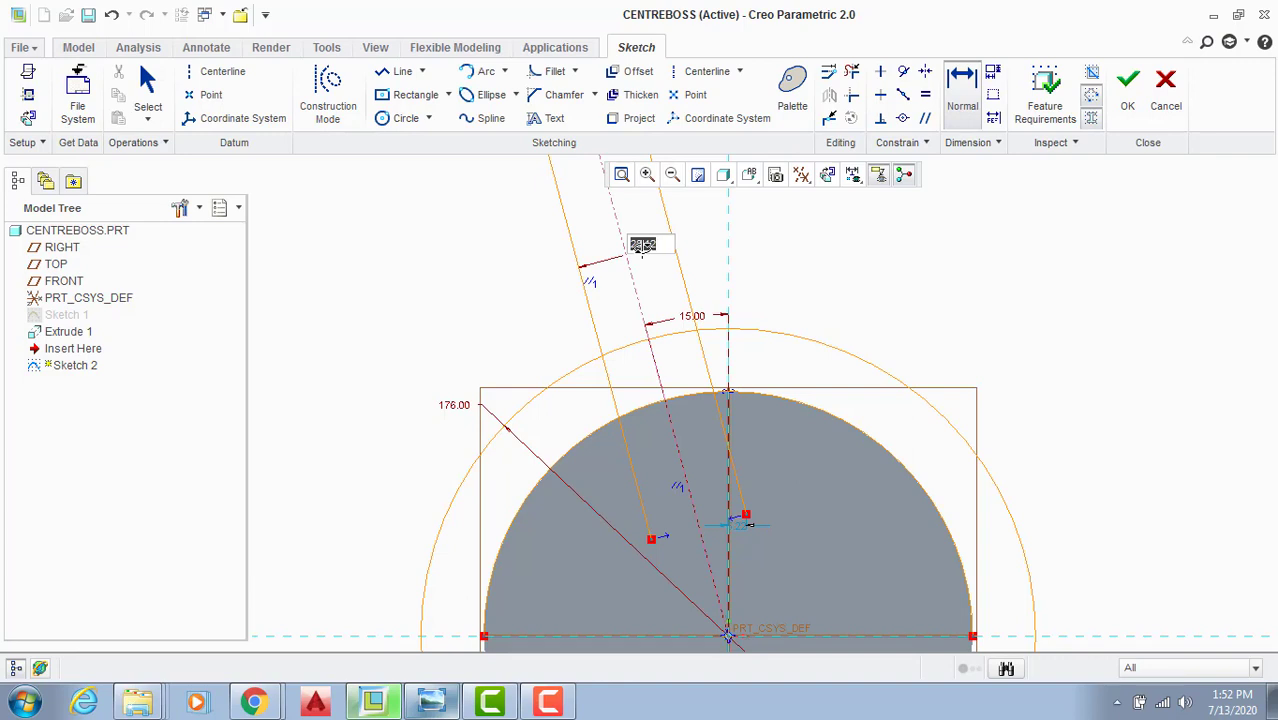
pyautogui.write('36')
pyautogui.press('Return')
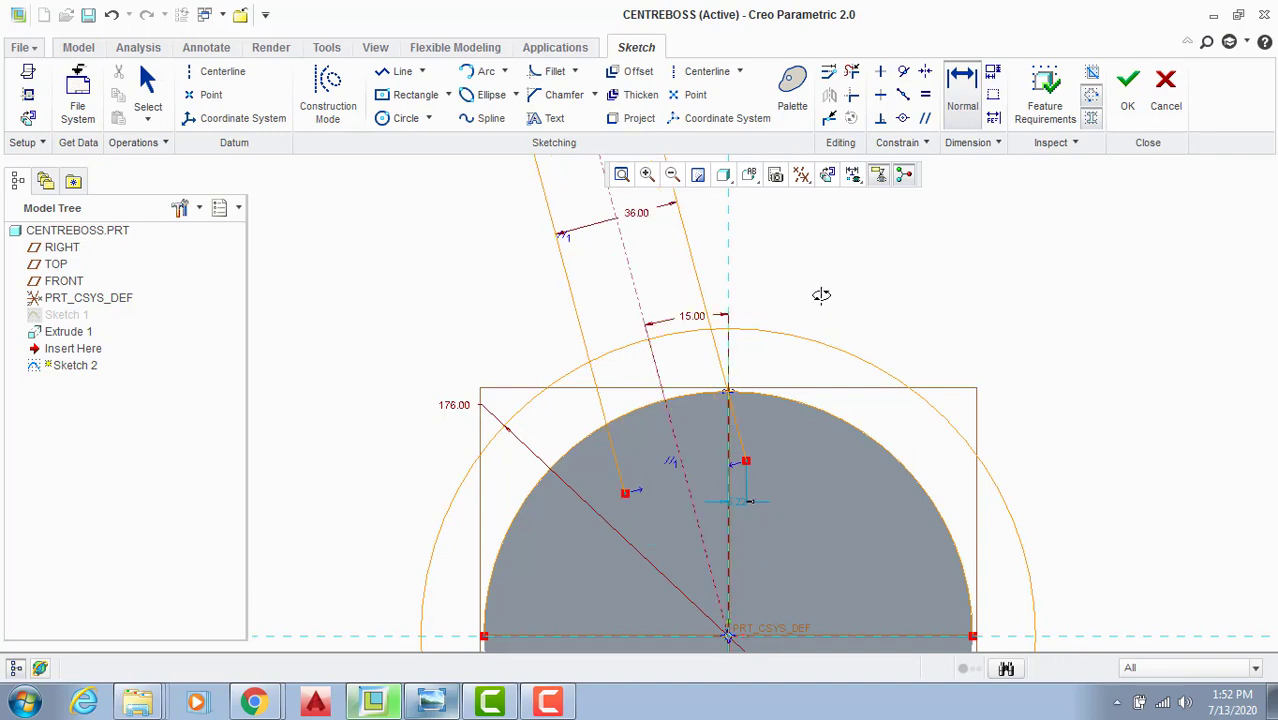
pyautogui.middleClick(822, 290)
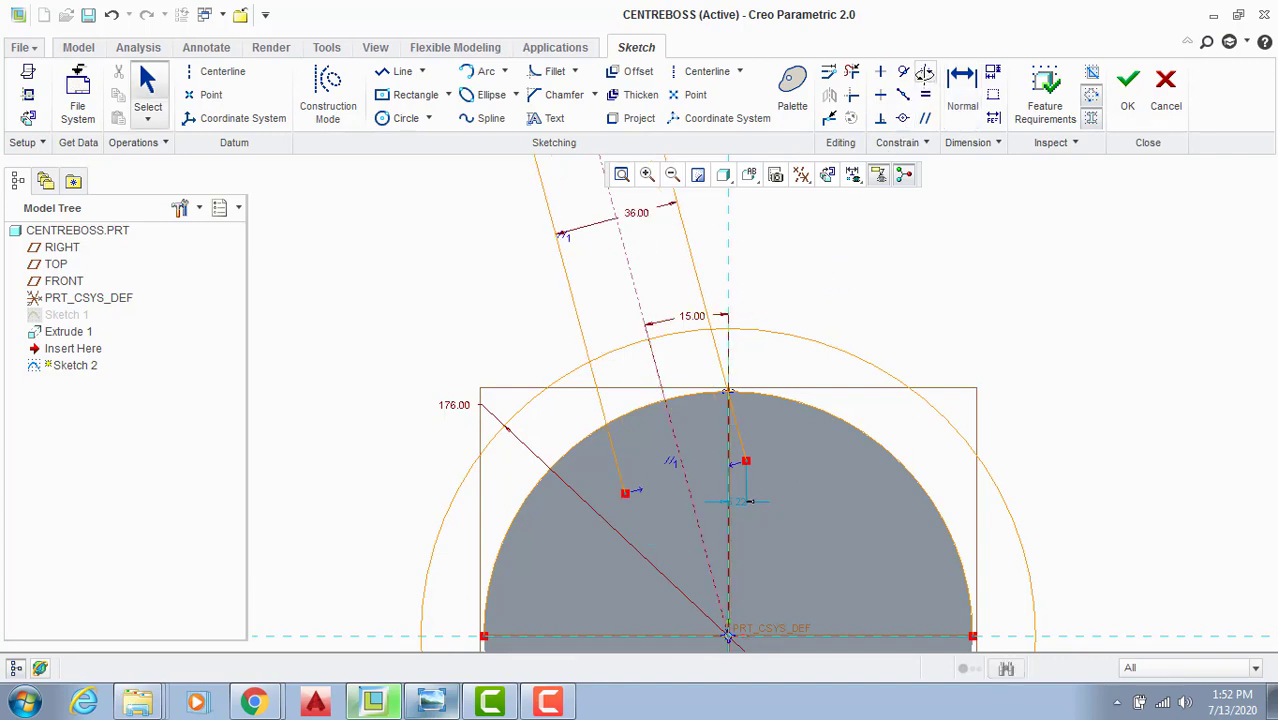
# Step: Trim away the outer circle and the tooth line ends outside the tooth profile, undoing the mistaken cut in the tooth's outer arc
pyautogui.click(851, 71)
pyautogui.moveTo(770, 285)
pyautogui.mouseDown()
pyautogui.moveTo(770, 399)
pyautogui.moveTo(732, 432)
pyautogui.moveTo(573, 465)
pyautogui.moveTo(491, 394)
pyautogui.moveTo(530, 393)
pyautogui.mouseUp()
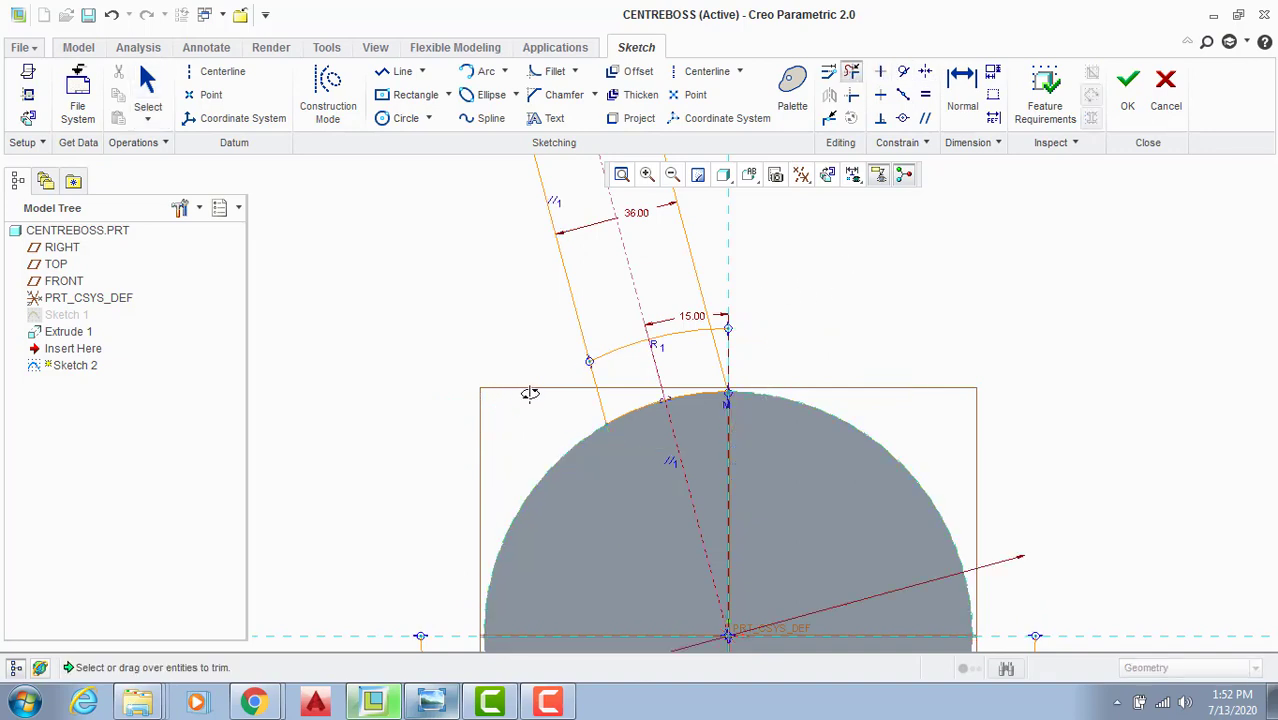
pyautogui.click(673, 349)
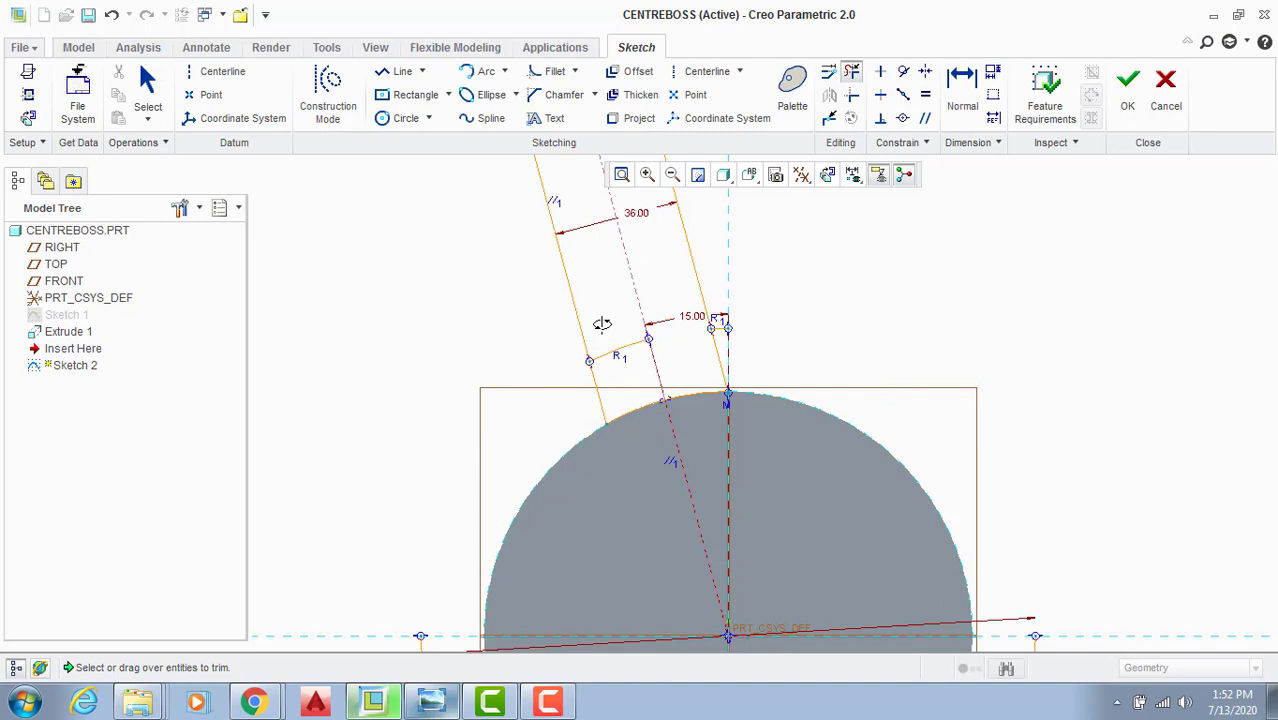
pyautogui.hotkey('ctrl', 'z')
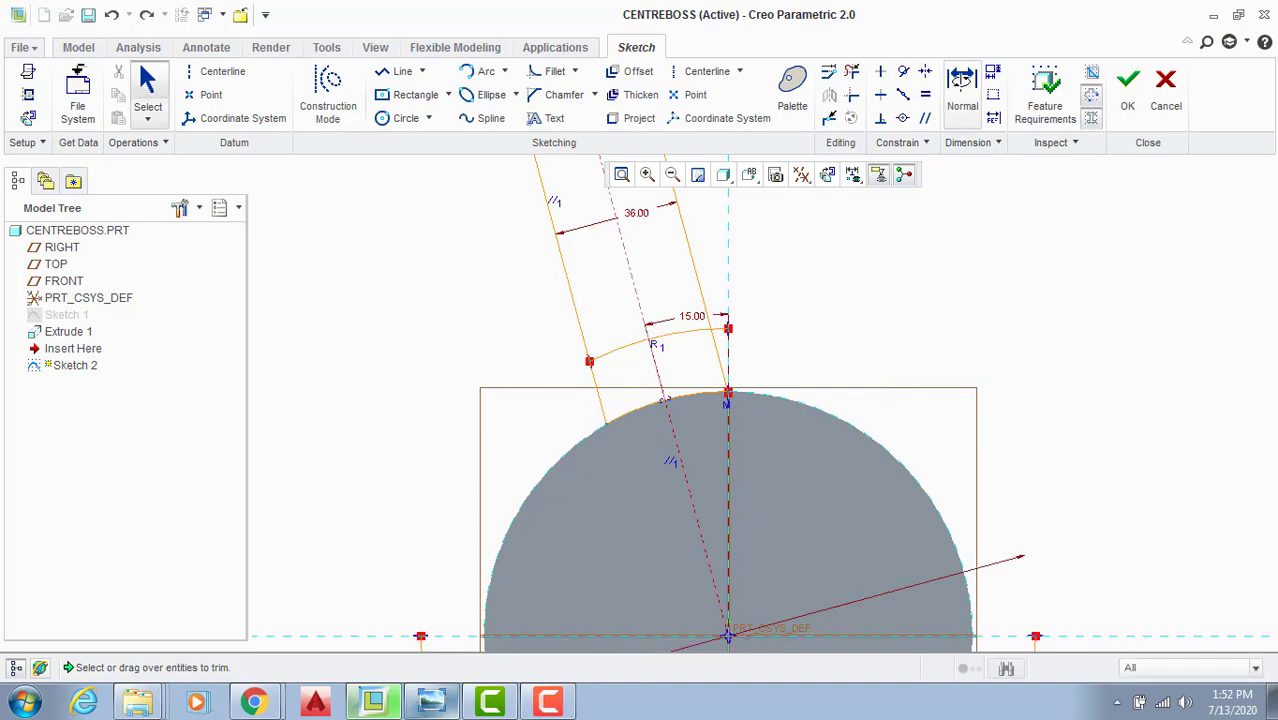
pyautogui.scroll(-3, 900, 325)
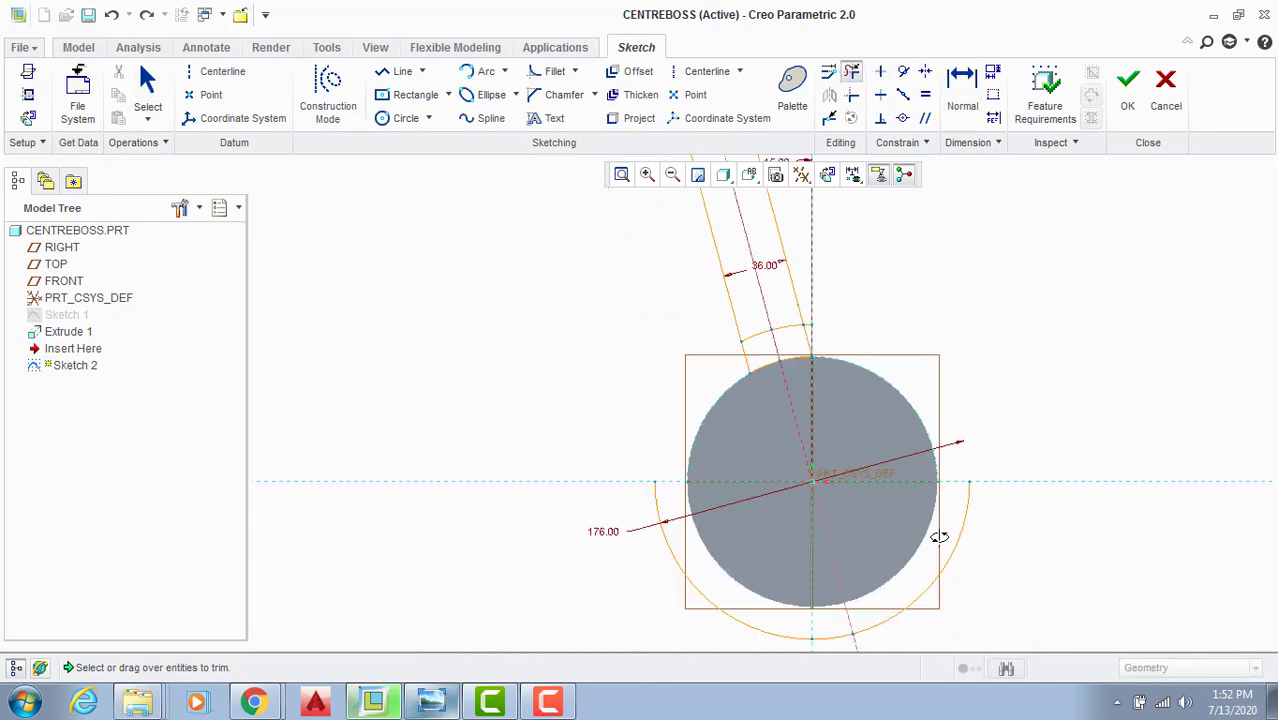
pyautogui.moveTo(939, 537)
pyautogui.mouseDown()
pyautogui.moveTo(860, 590)
pyautogui.moveTo(625, 543)
pyautogui.mouseUp()
pyautogui.scroll(2, 714, 320)
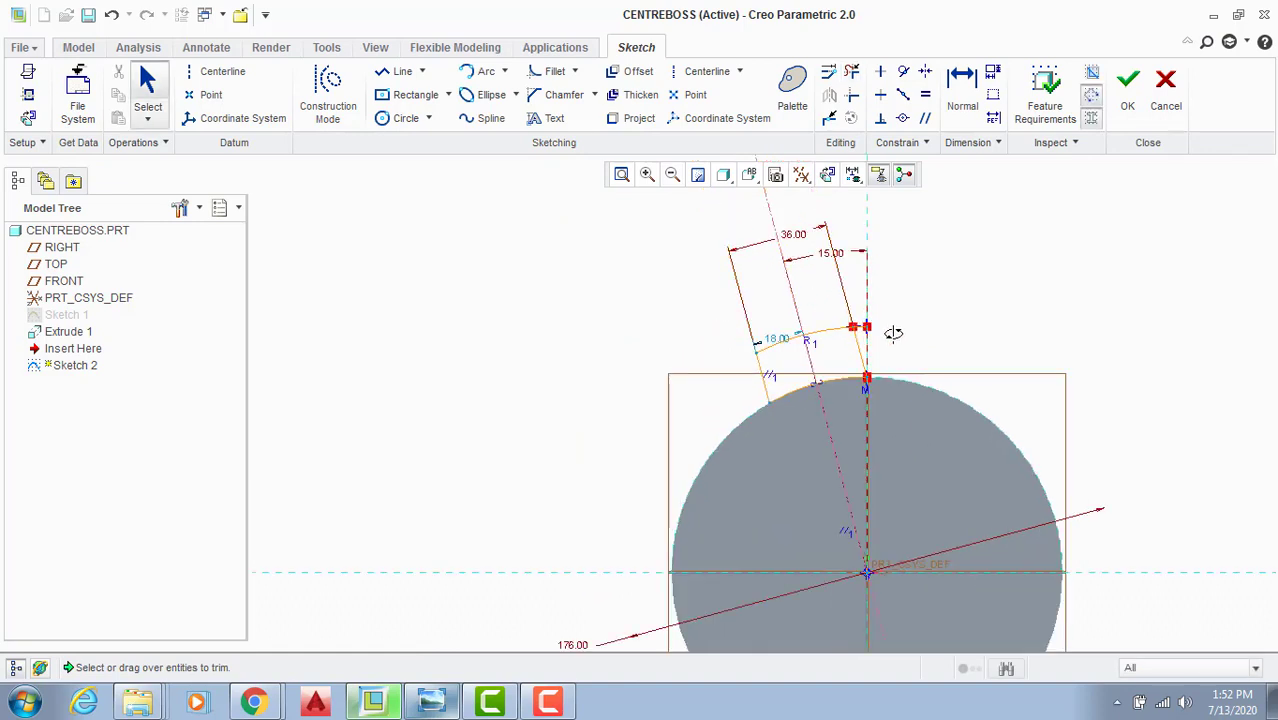
pyautogui.scroll(2, 893, 333)
# Step: Trim the outer arc stub beside the tooth and the overlapping ends at its root corner near the vertical reference, closing the profile
pyautogui.click(853, 71)
pyautogui.scroll(3, 859, 266)
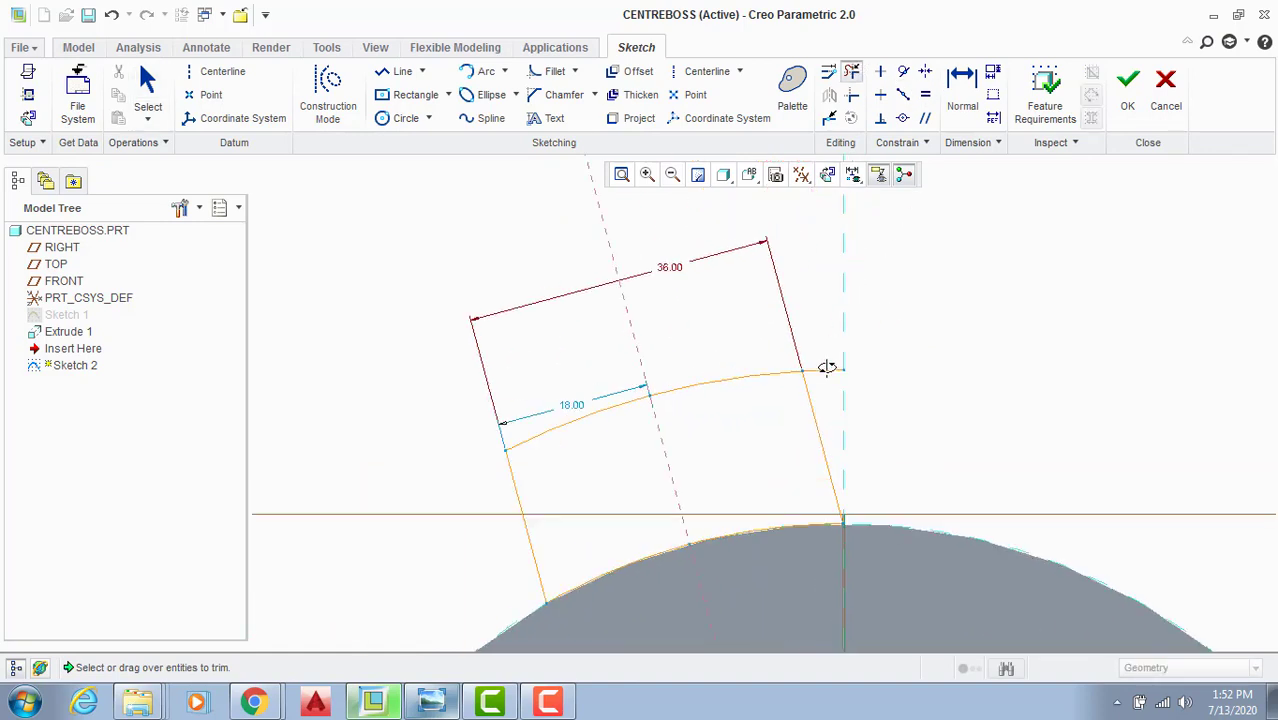
pyautogui.middleClick(866, 492)
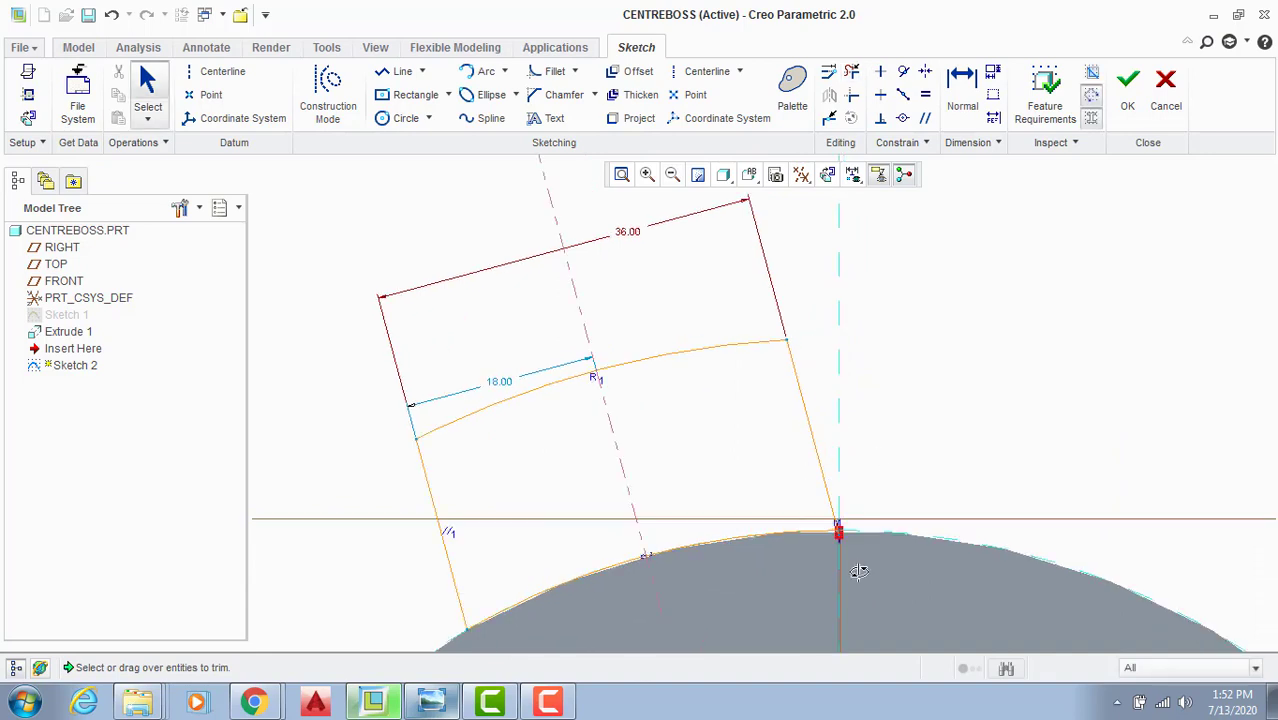
pyautogui.scroll(3, 856, 566)
pyautogui.scroll(3, 895, 528)
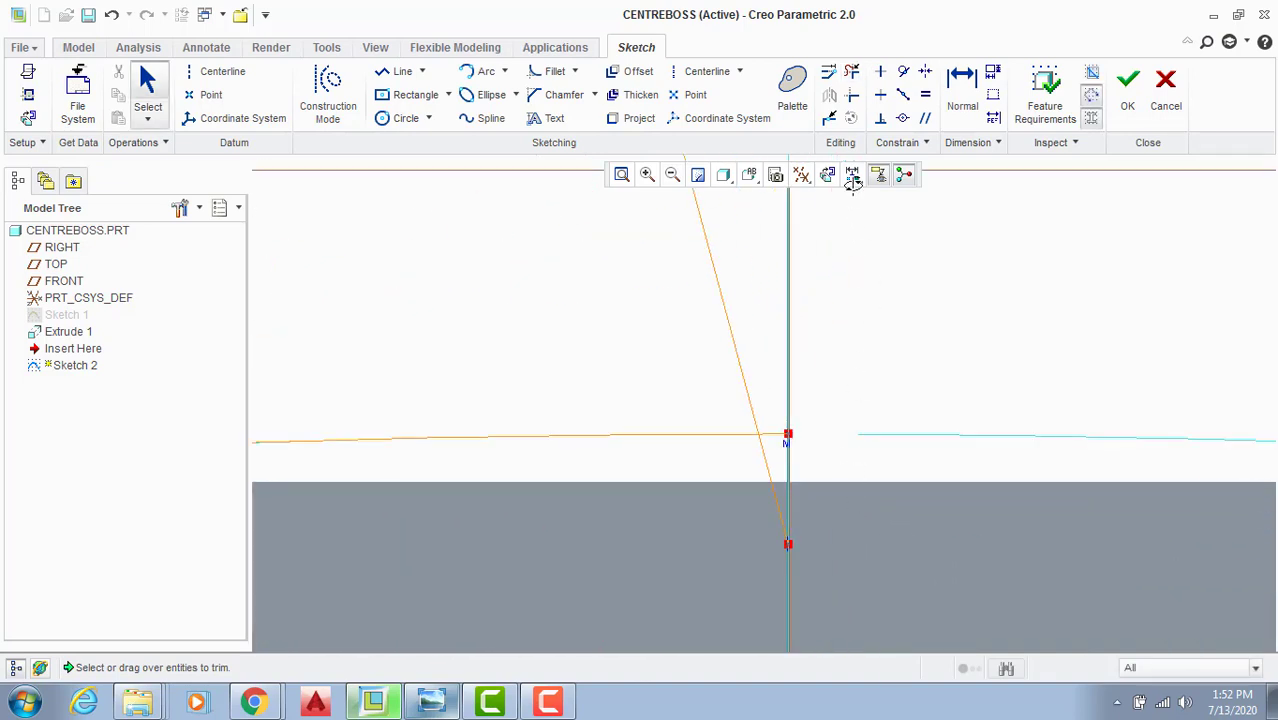
pyautogui.click(851, 71)
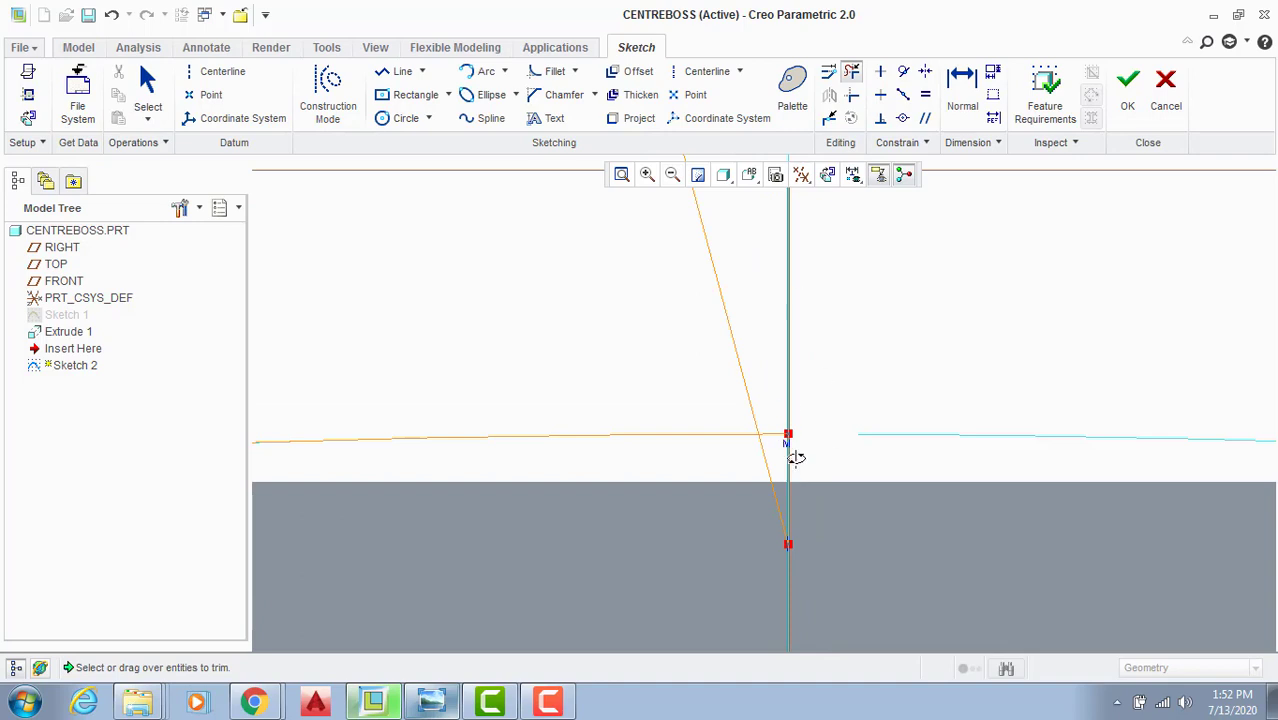
pyautogui.click(771, 491)
pyautogui.middleClick(895, 355)
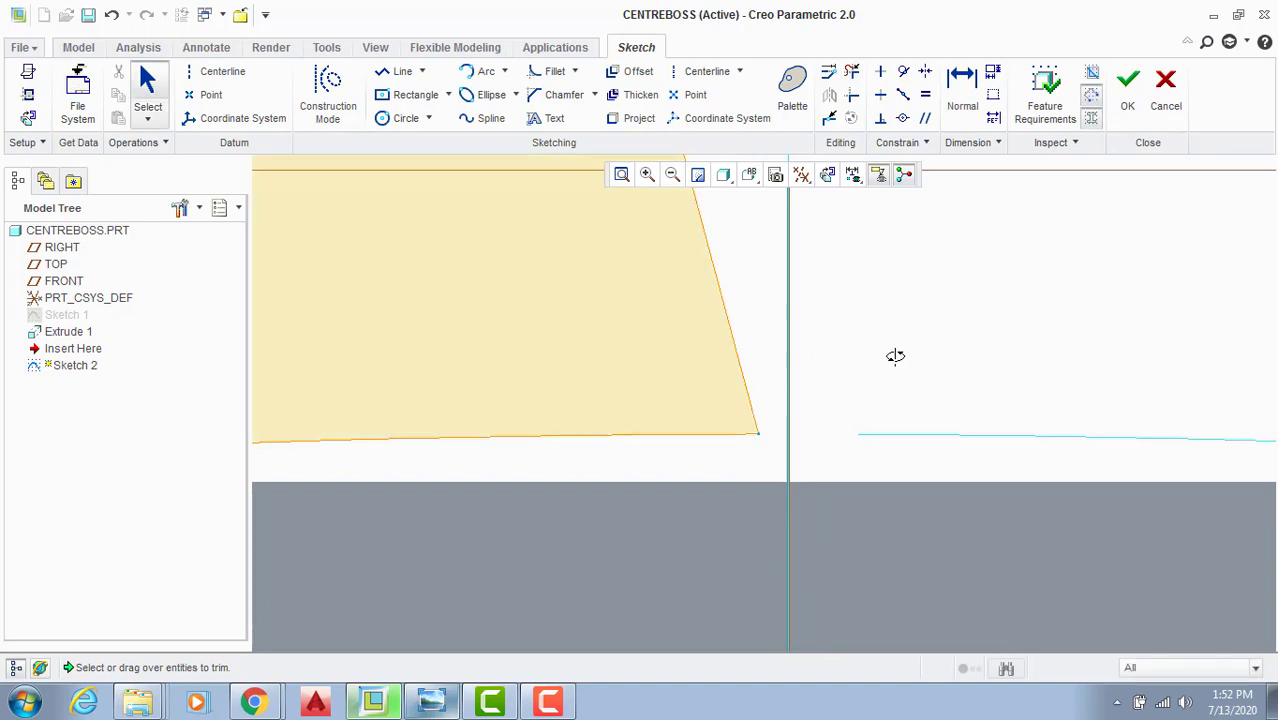
# Step: Remove the leftover outer arc segment beneath the disc and finish the tooth sketch
pyautogui.scroll(-5, 897, 354)
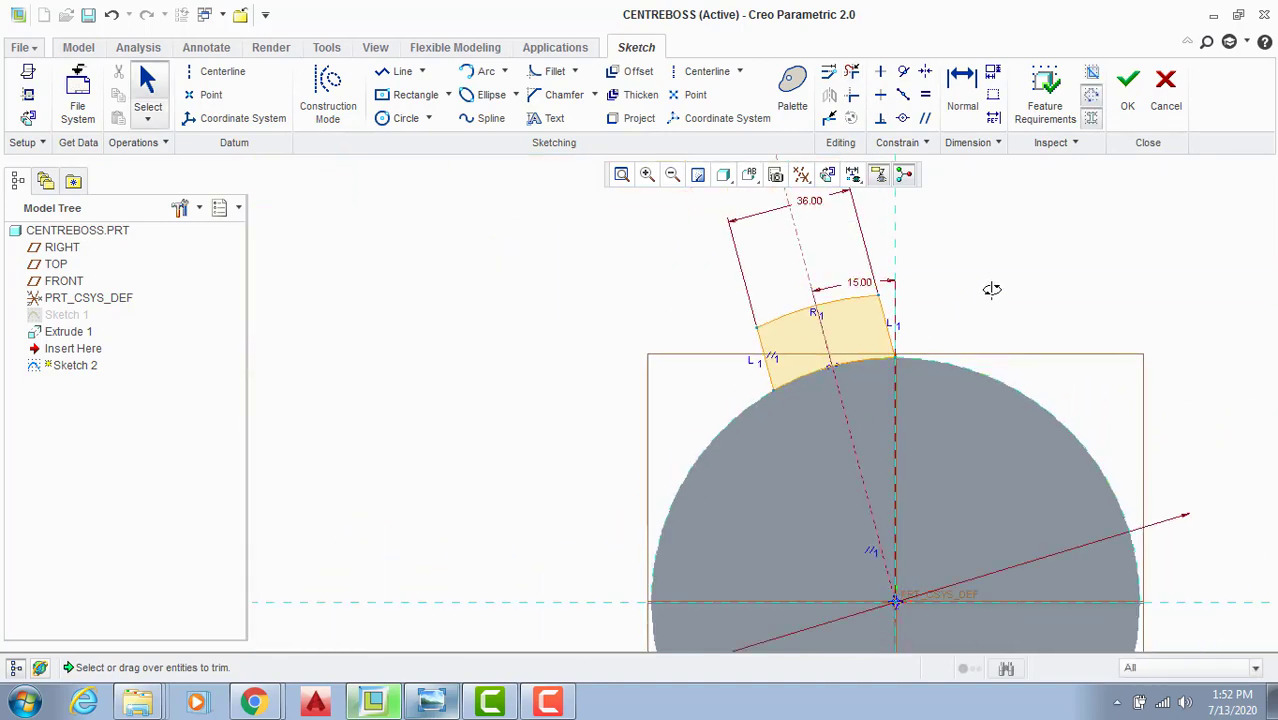
pyautogui.scroll(-4, 1070, 211)
pyautogui.scroll(2, 1099, 509)
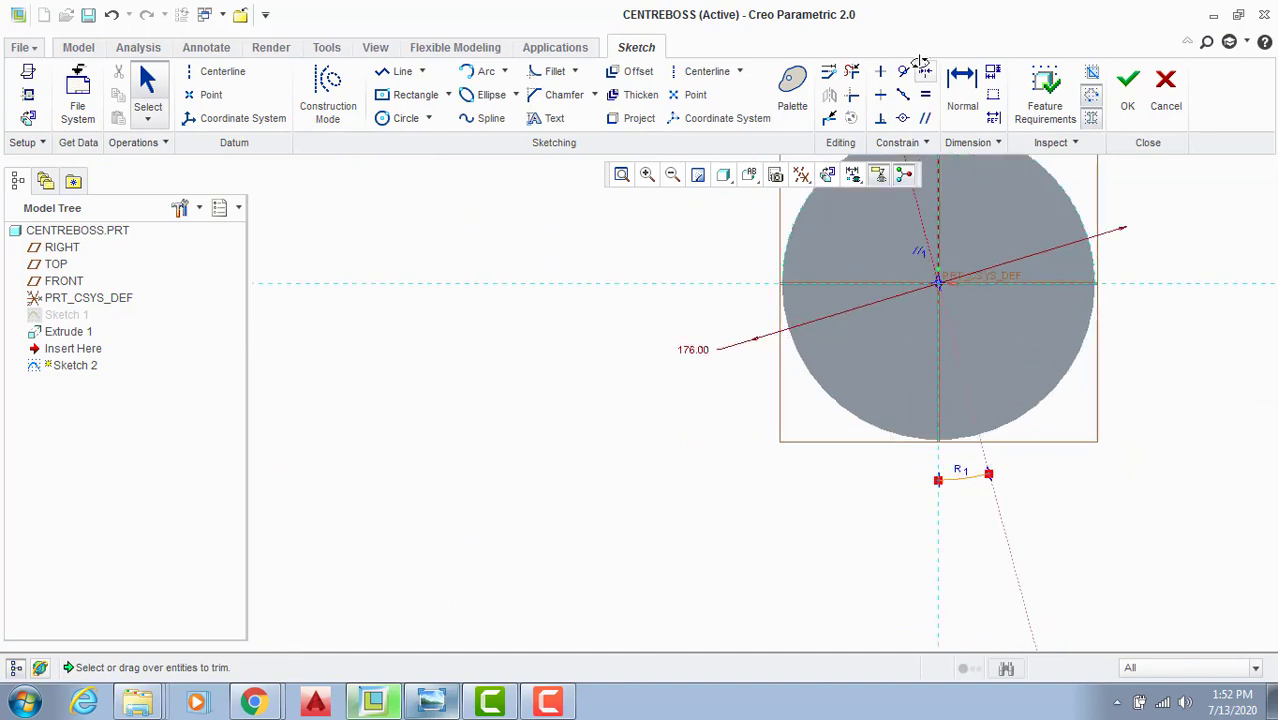
pyautogui.click(851, 71)
pyautogui.scroll(4, 1001, 551)
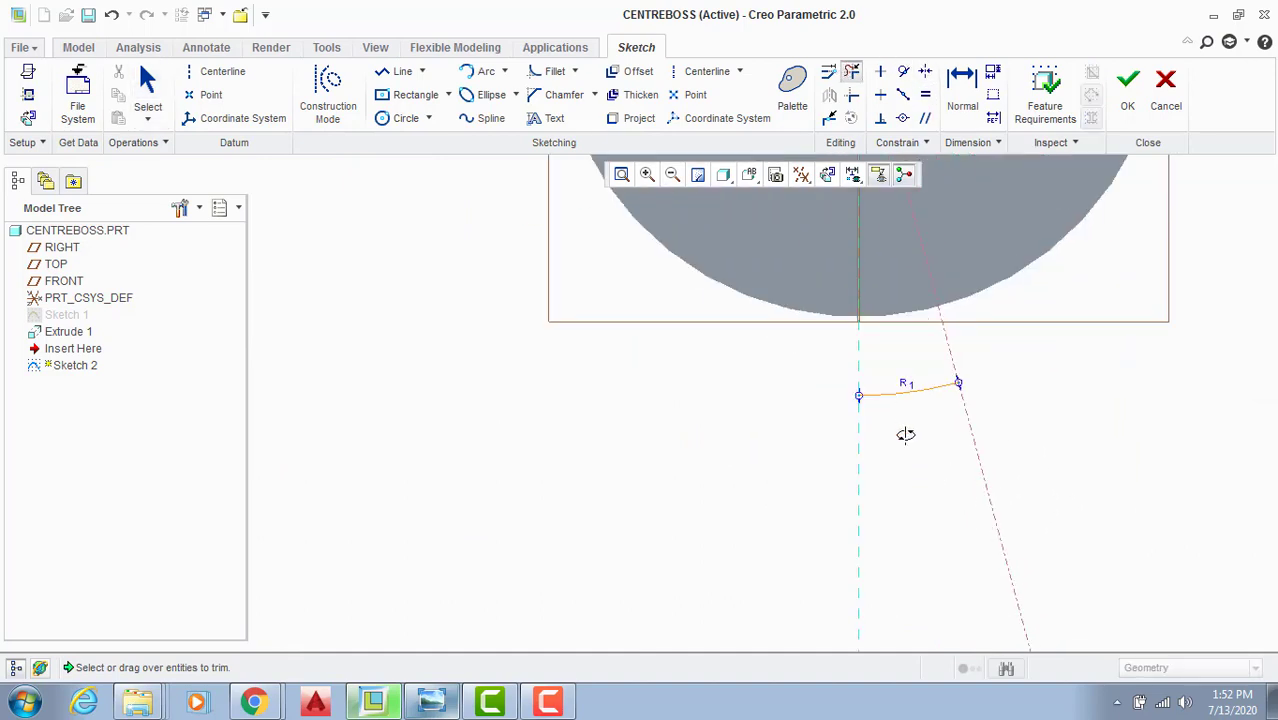
pyautogui.middleClick(904, 434)
pyautogui.click(918, 386)
pyautogui.scroll(-6, 1090, 502)
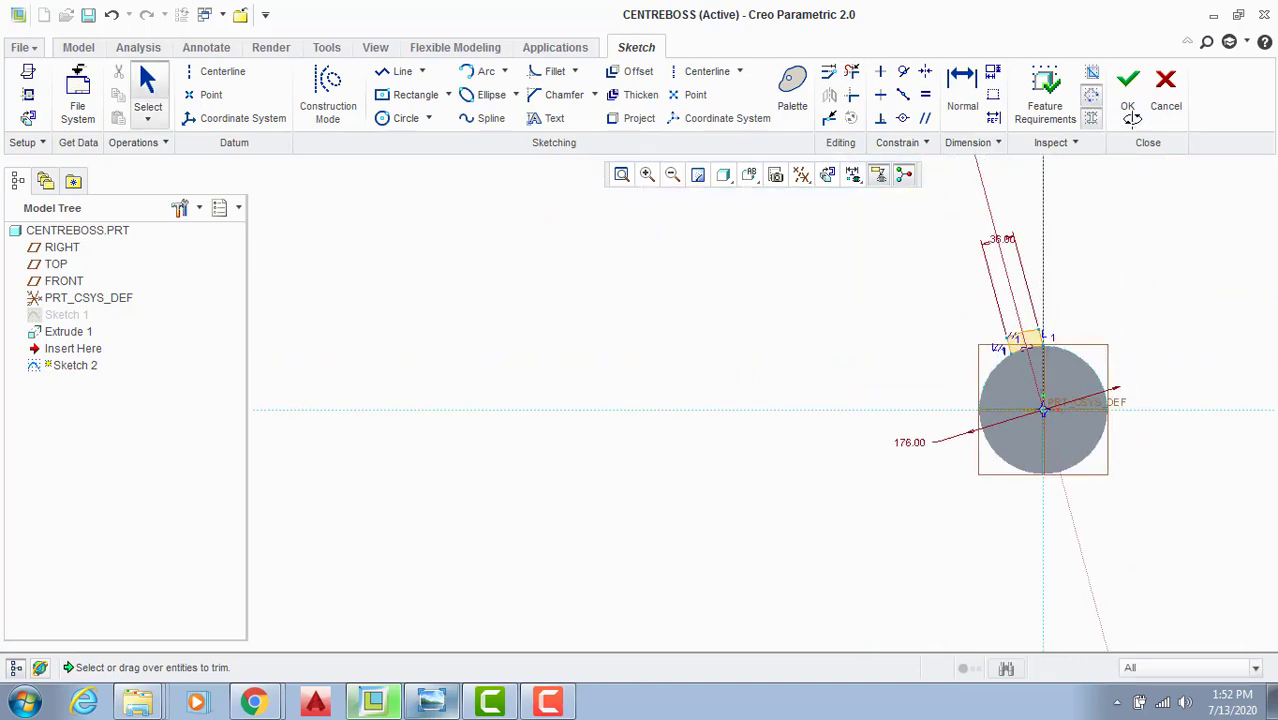
pyautogui.click(1128, 88)
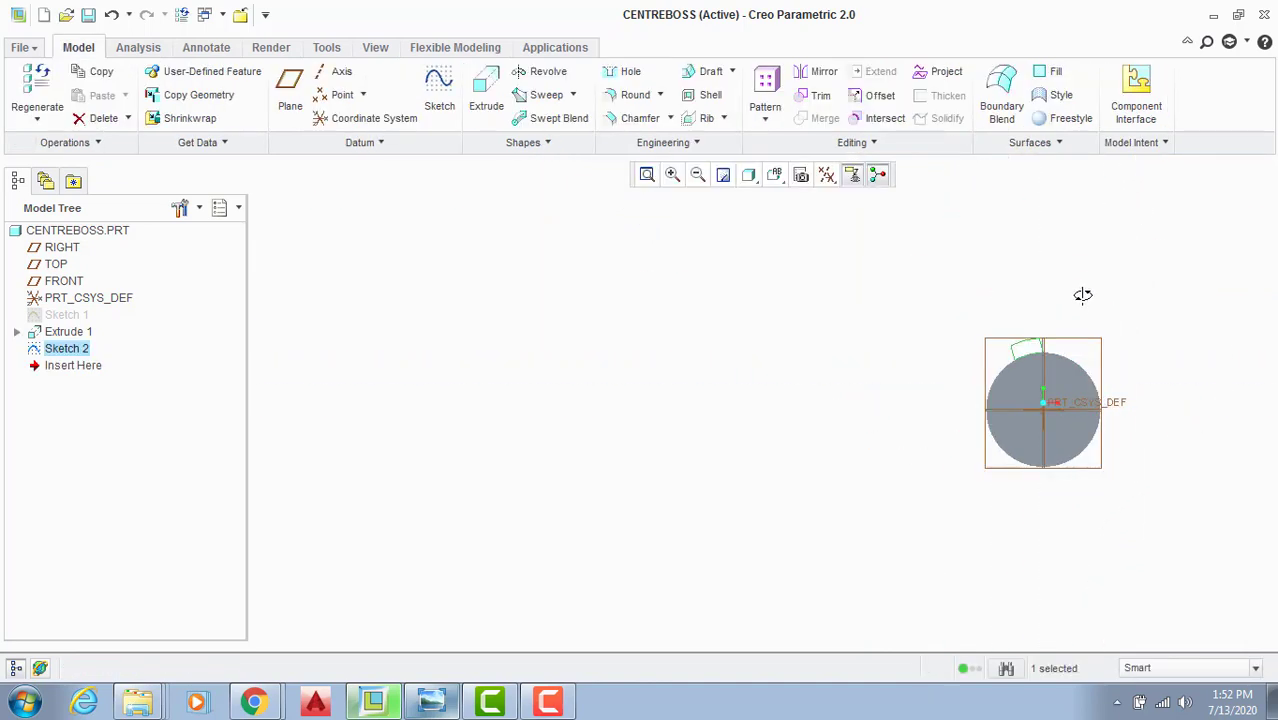
# Step: Extrude the tooth profile symmetrically about its sketch plane to a total depth of 56
pyautogui.click(480, 98)
pyautogui.click(104, 95)
pyautogui.click(84, 148)
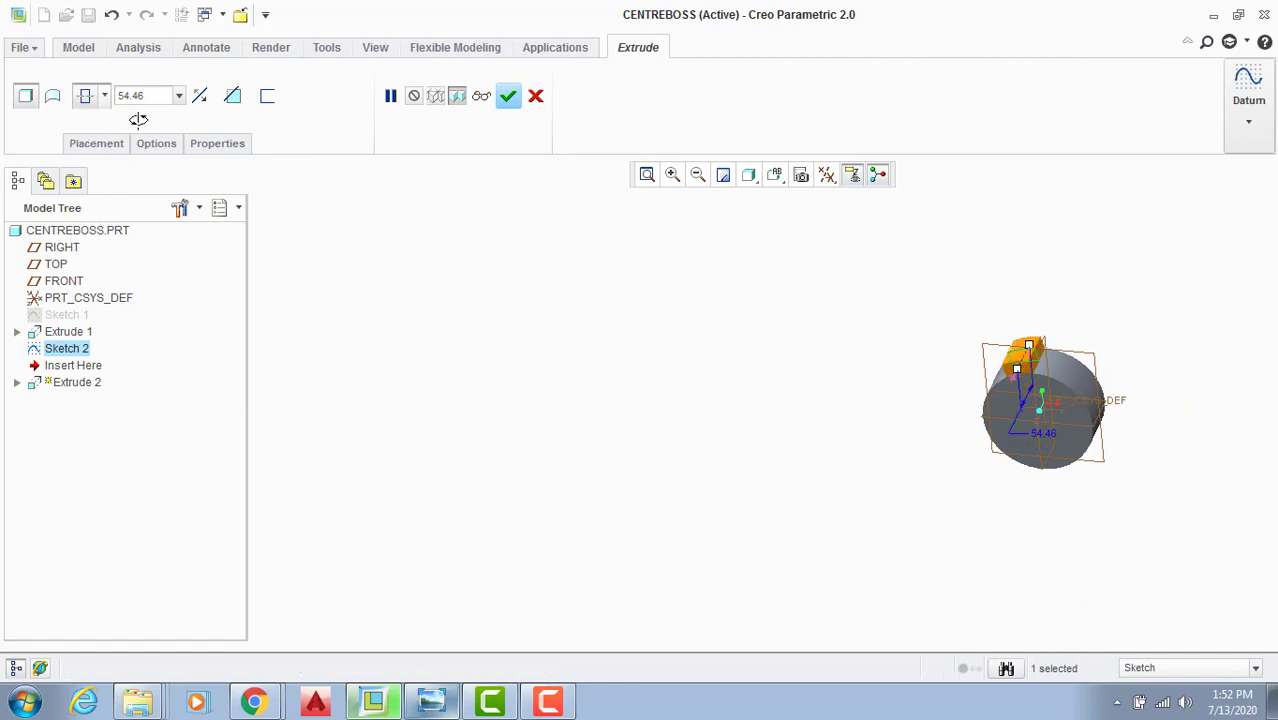
pyautogui.doubleClick(143, 95)
pyautogui.write('56')
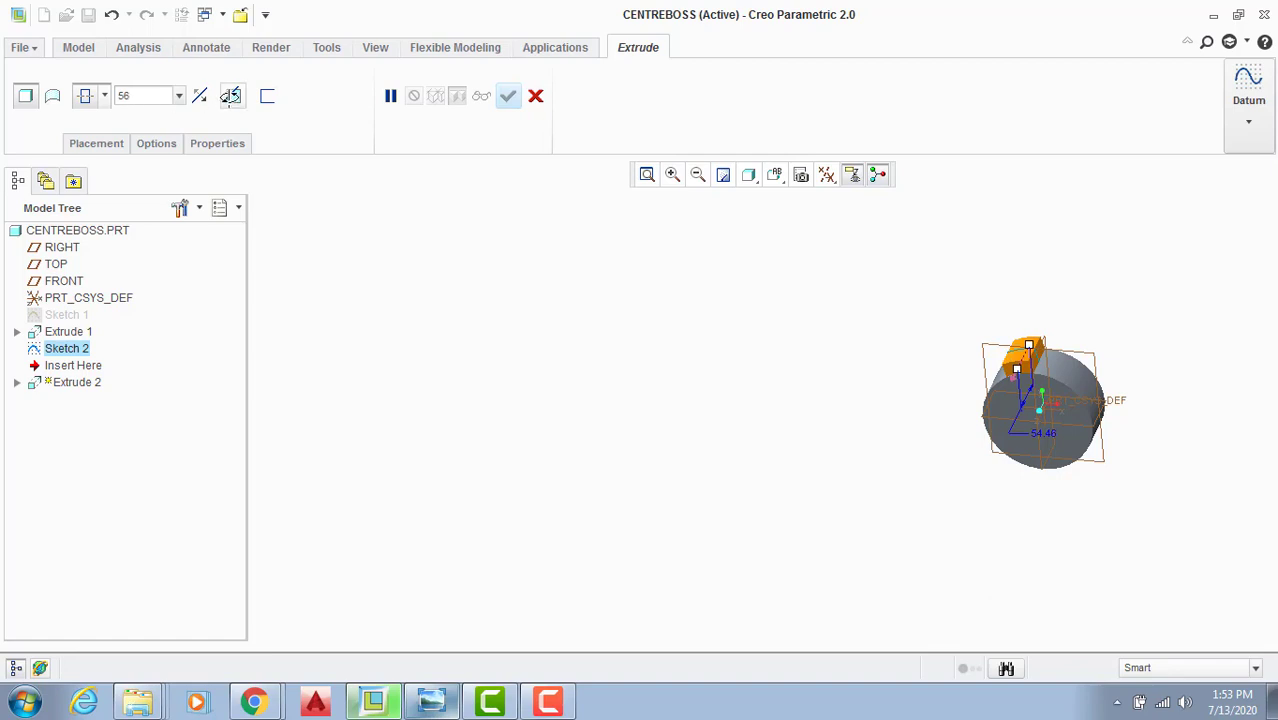
pyautogui.moveTo(658, 296); pyautogui.dragTo(776, 249, button='middle')
pyautogui.click(508, 95)
pyautogui.moveTo(674, 278); pyautogui.dragTo(860, 300, button='middle')
# Step: Pattern the extruded tooth around the disc's central axis with 6 members spread over 360 degrees
pyautogui.click(767, 85)
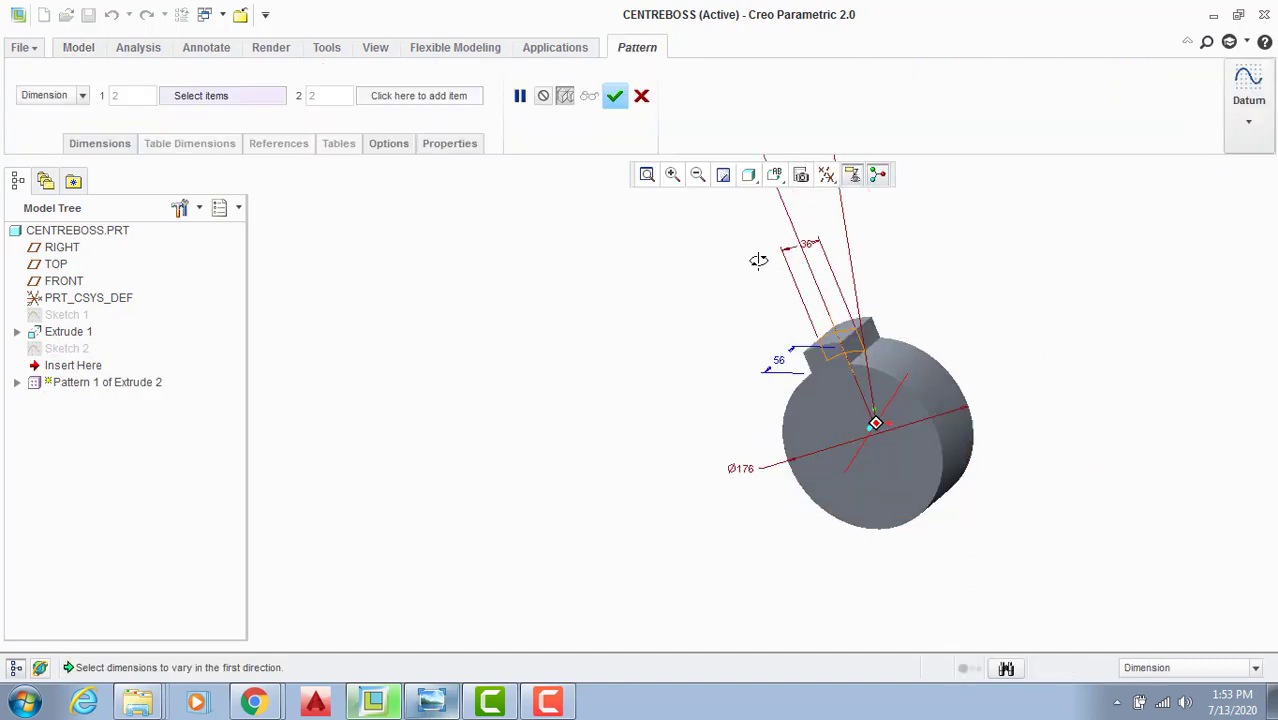
pyautogui.click(46, 94)
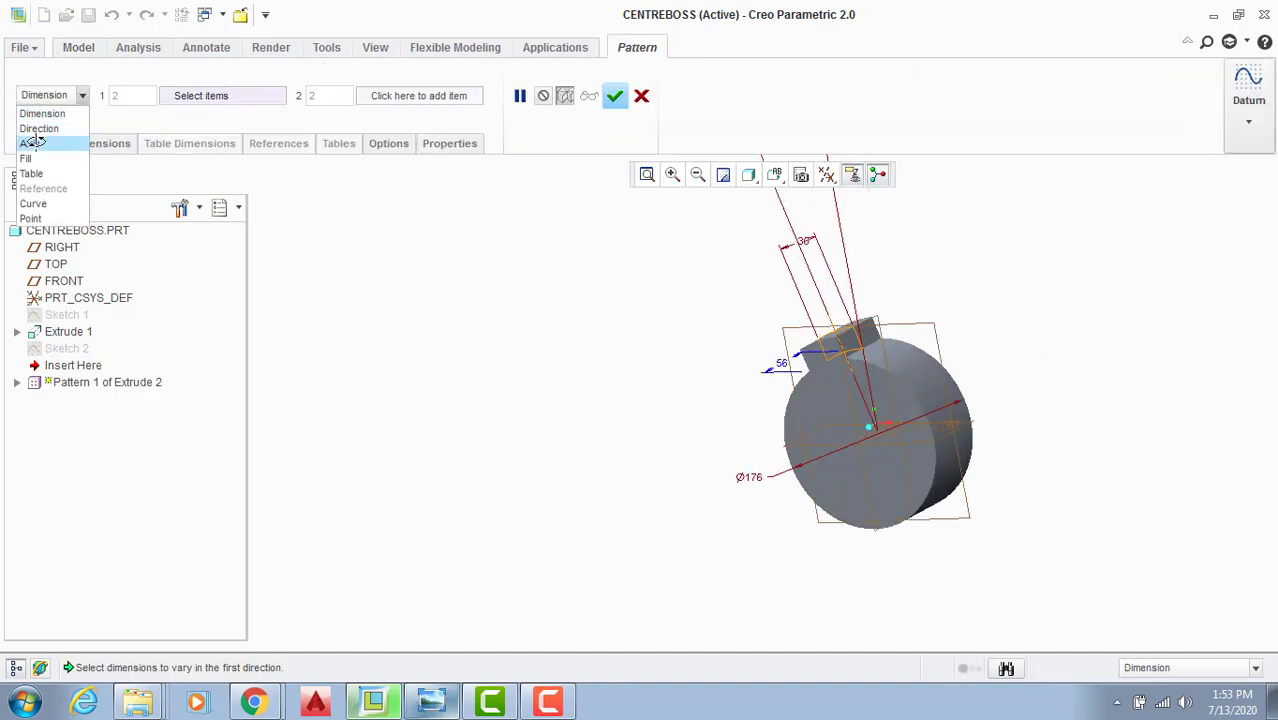
pyautogui.click(34, 139)
pyautogui.scroll(3, 880, 425)
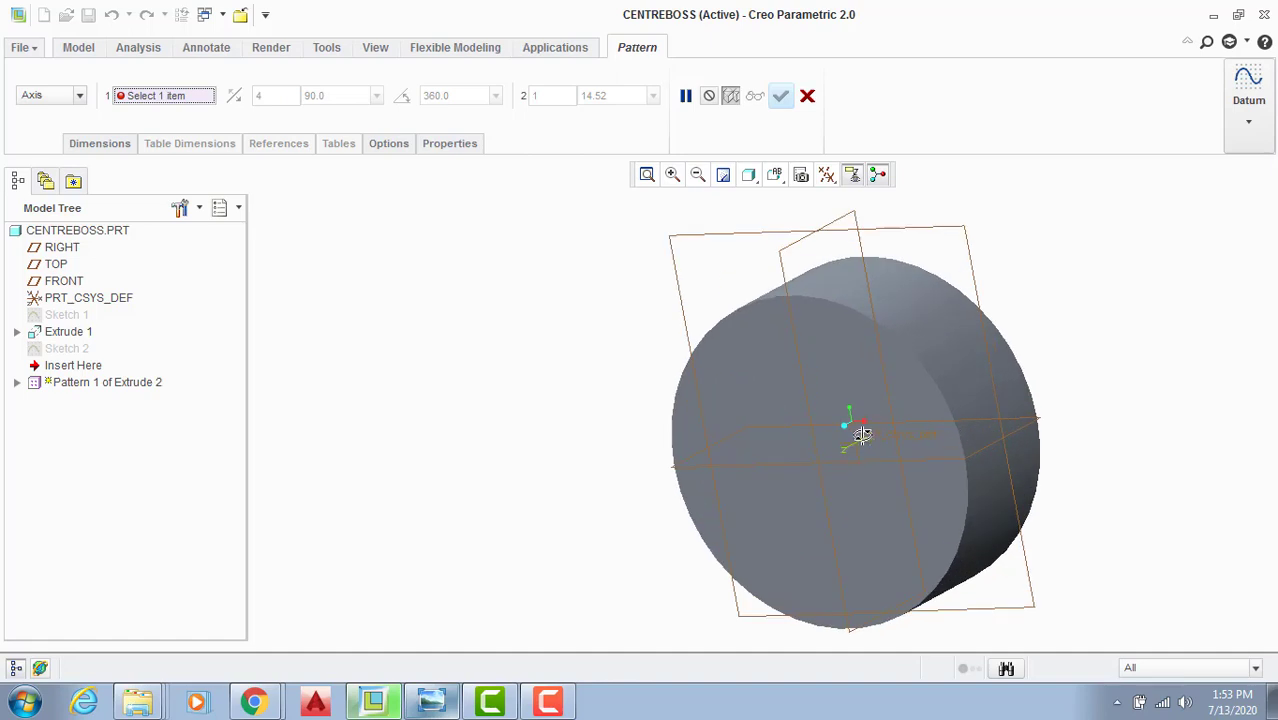
pyautogui.click(856, 430)
pyautogui.click(388, 95)
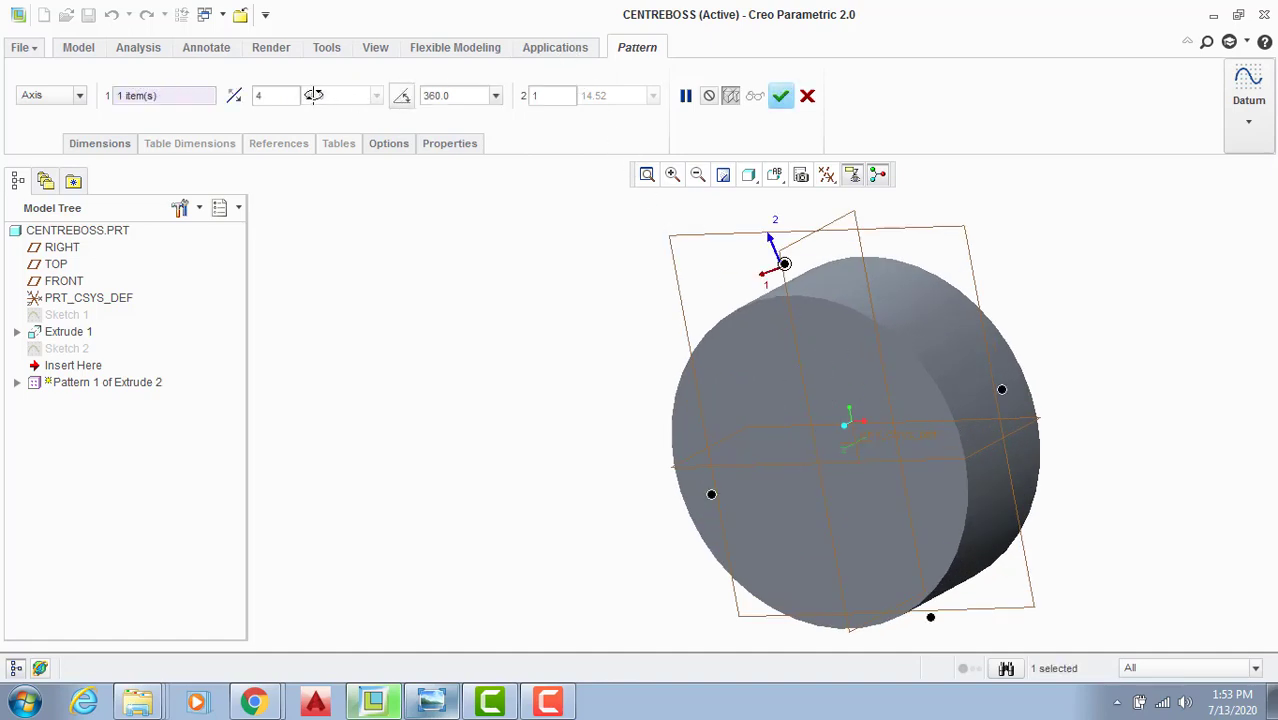
pyautogui.moveTo(278, 96); pyautogui.dragTo(192, 98)
pyautogui.write('6')
pyautogui.press('Return')
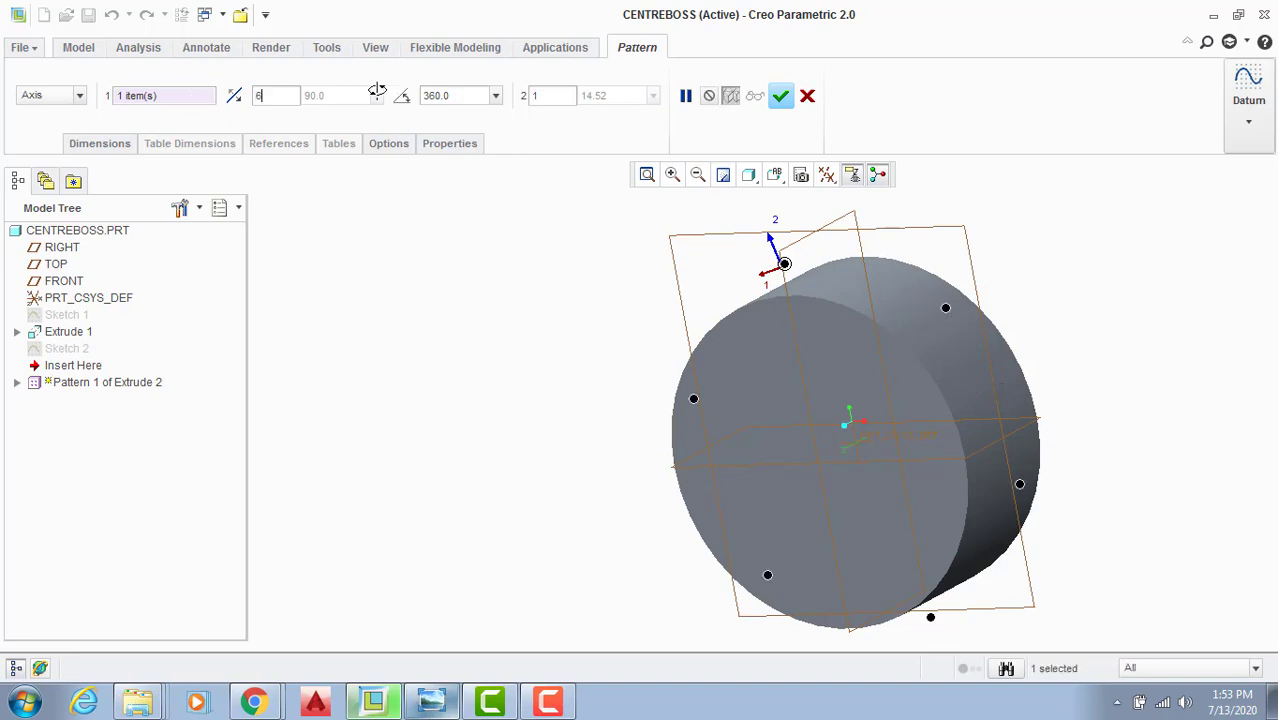
pyautogui.click(782, 95)
pyautogui.moveTo(474, 320); pyautogui.dragTo(397, 604, button='middle')
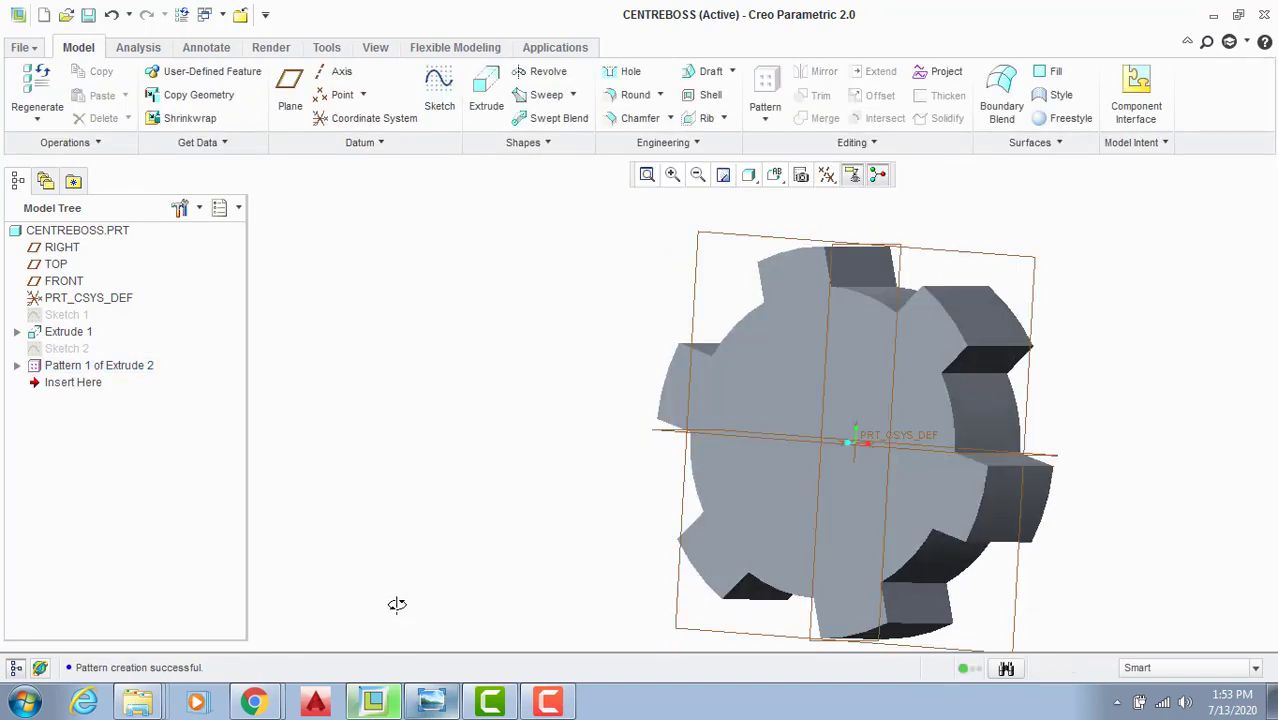
# Step: Check the centre boss views on the drawing and start a new sketch on the flat front face of the disc
pyautogui.click(440, 699)
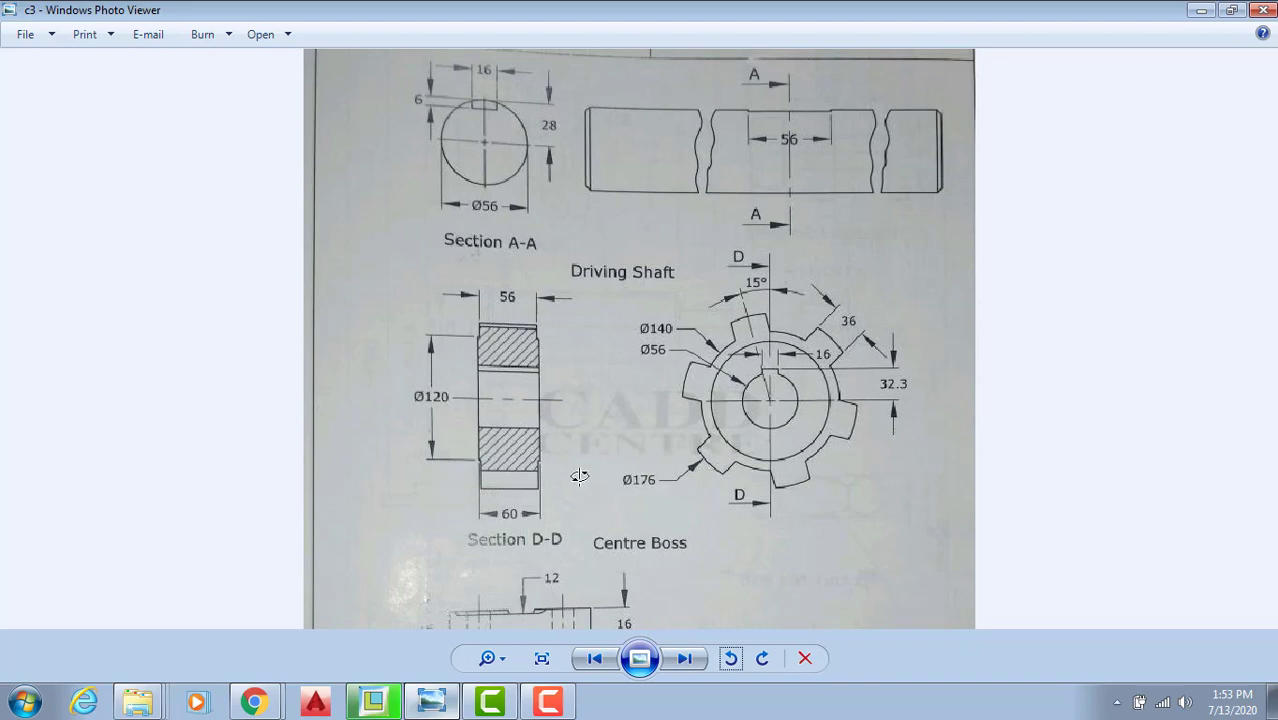
pyautogui.click(489, 699)
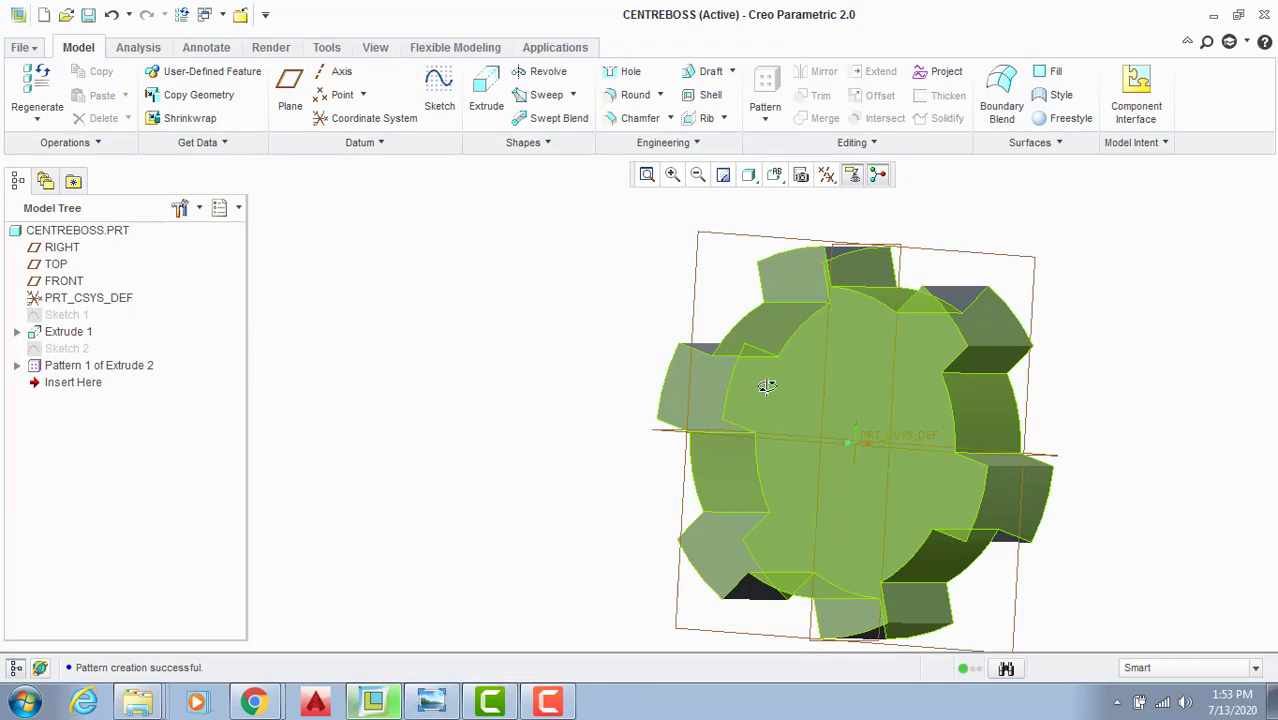
pyautogui.click(439, 97)
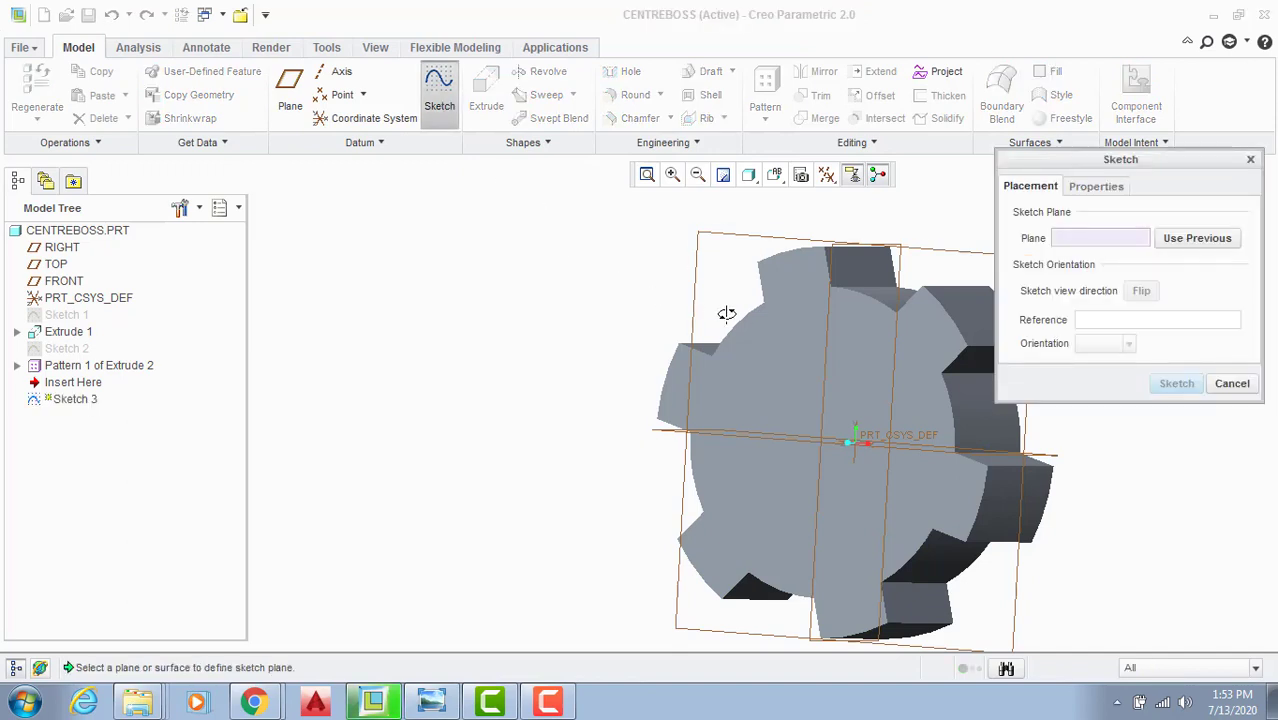
pyautogui.click(830, 351)
pyautogui.click(1176, 383)
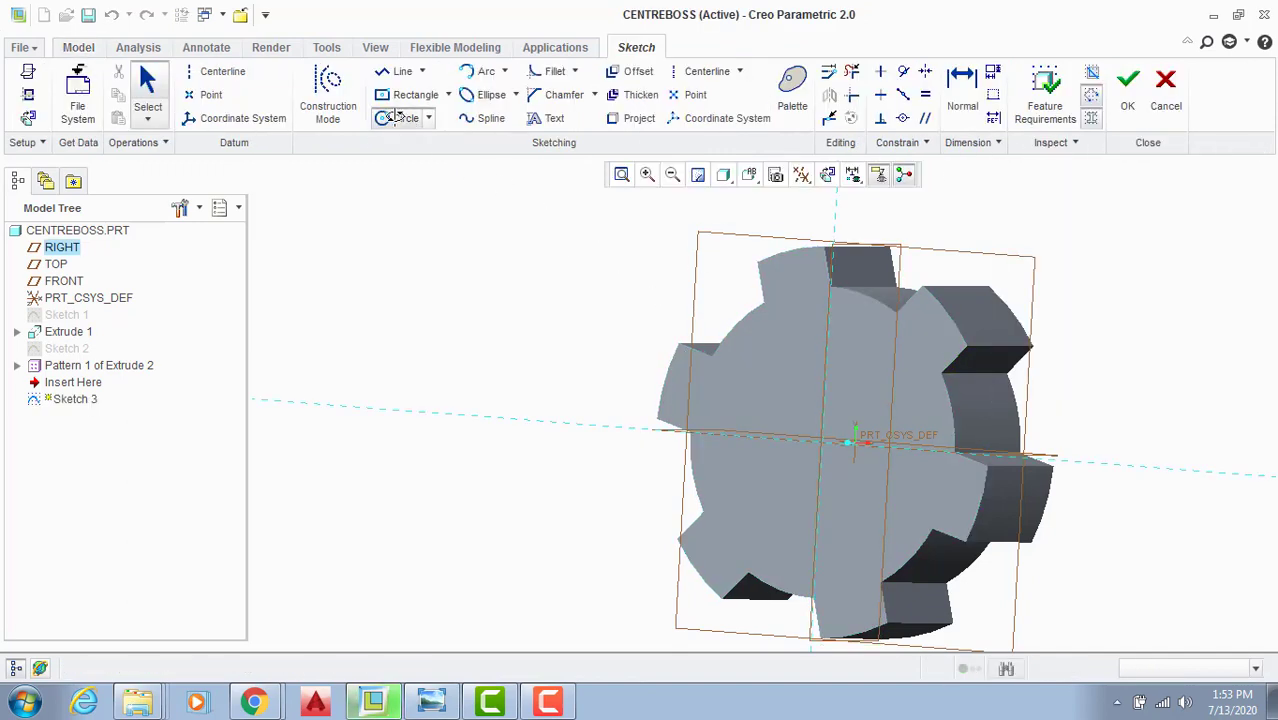
# Step: Sketch a 120 diameter circle centred on the disc's front face and finish the sketch
pyautogui.click(821, 441)
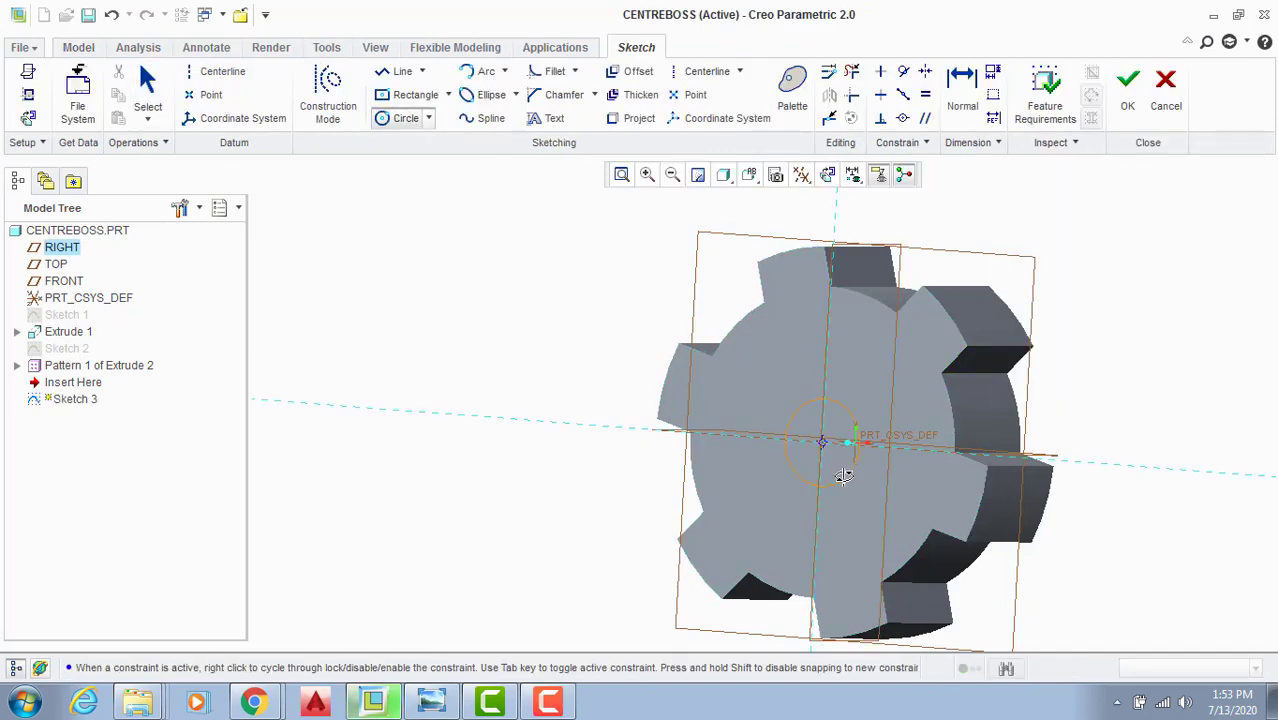
pyautogui.click(844, 468)
pyautogui.middleClick(740, 372)
pyautogui.doubleClick(766, 398)
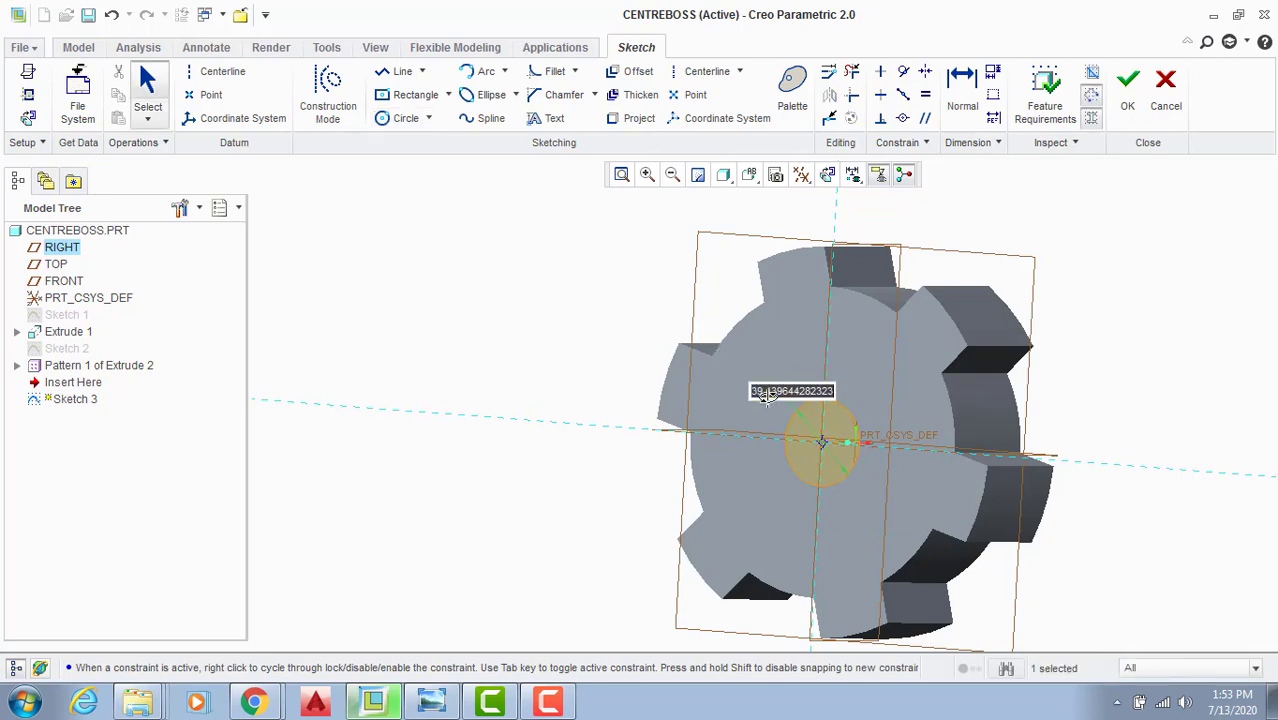
pyautogui.press('Return')
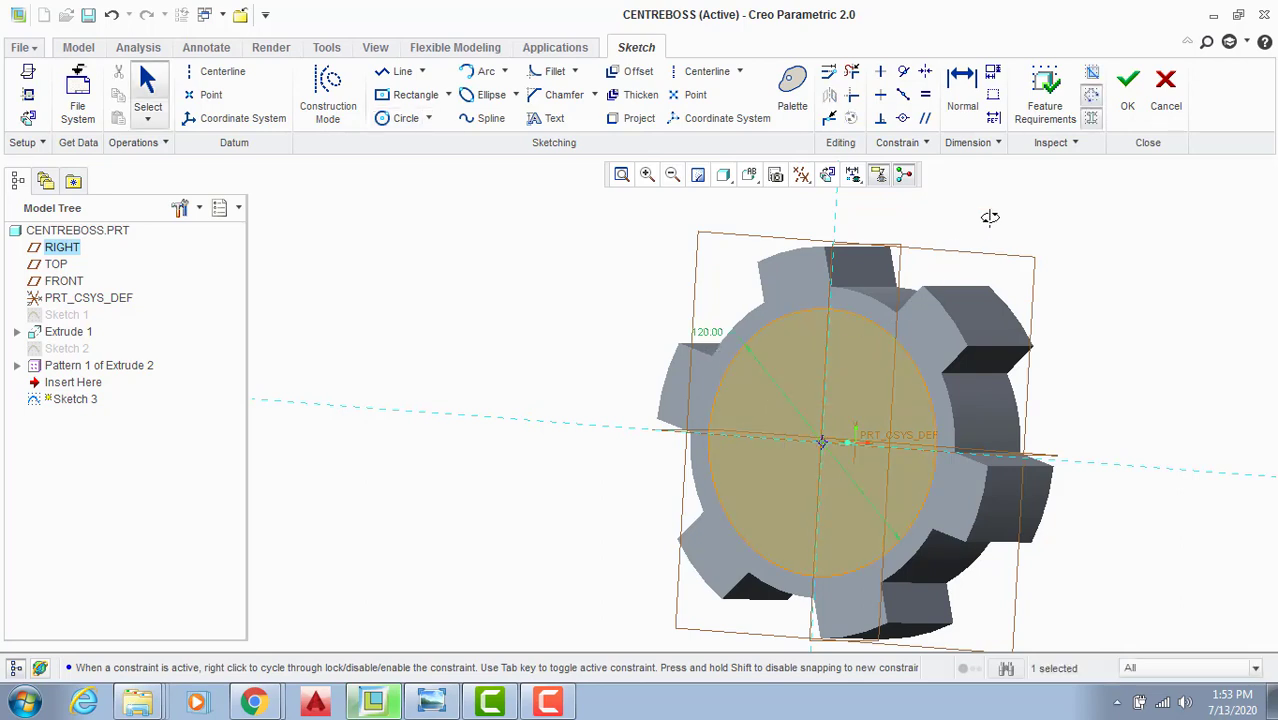
pyautogui.click(1127, 90)
pyautogui.hotkey('ctrl', 'd')
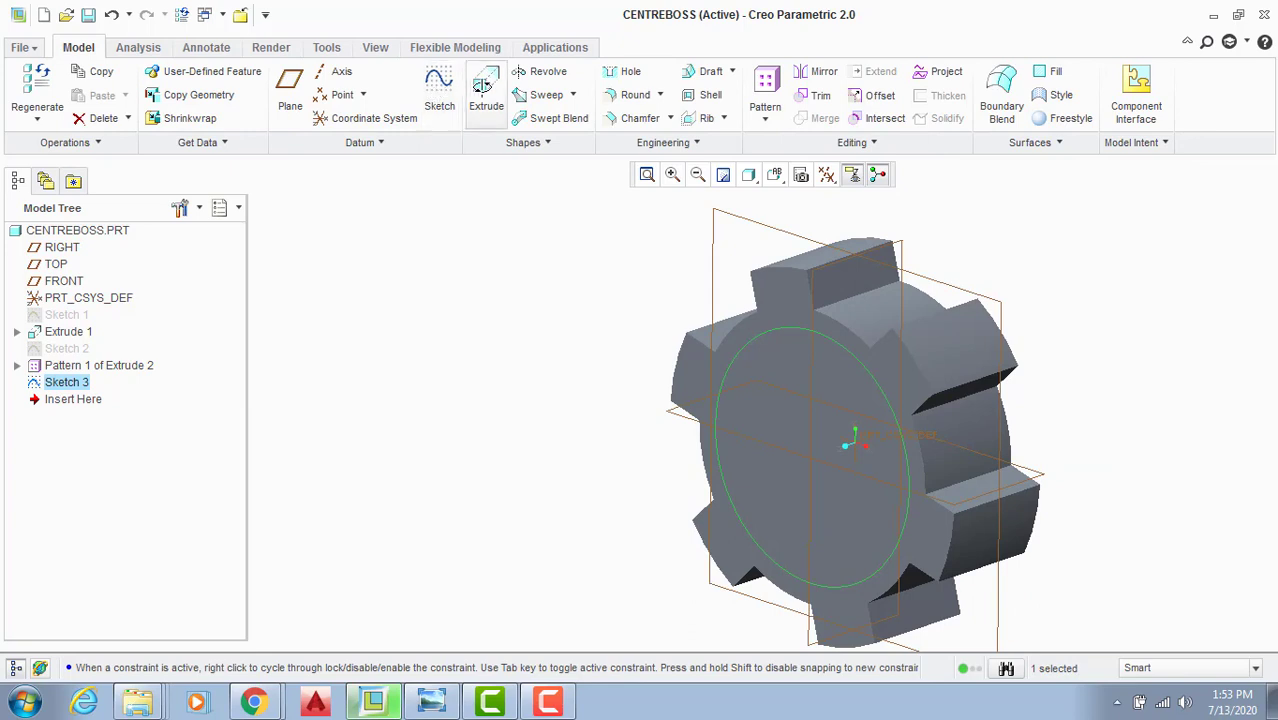
# Step: Start extruding the 120 diameter circle with a blind depth of 2 on side 1
pyautogui.click(486, 95)
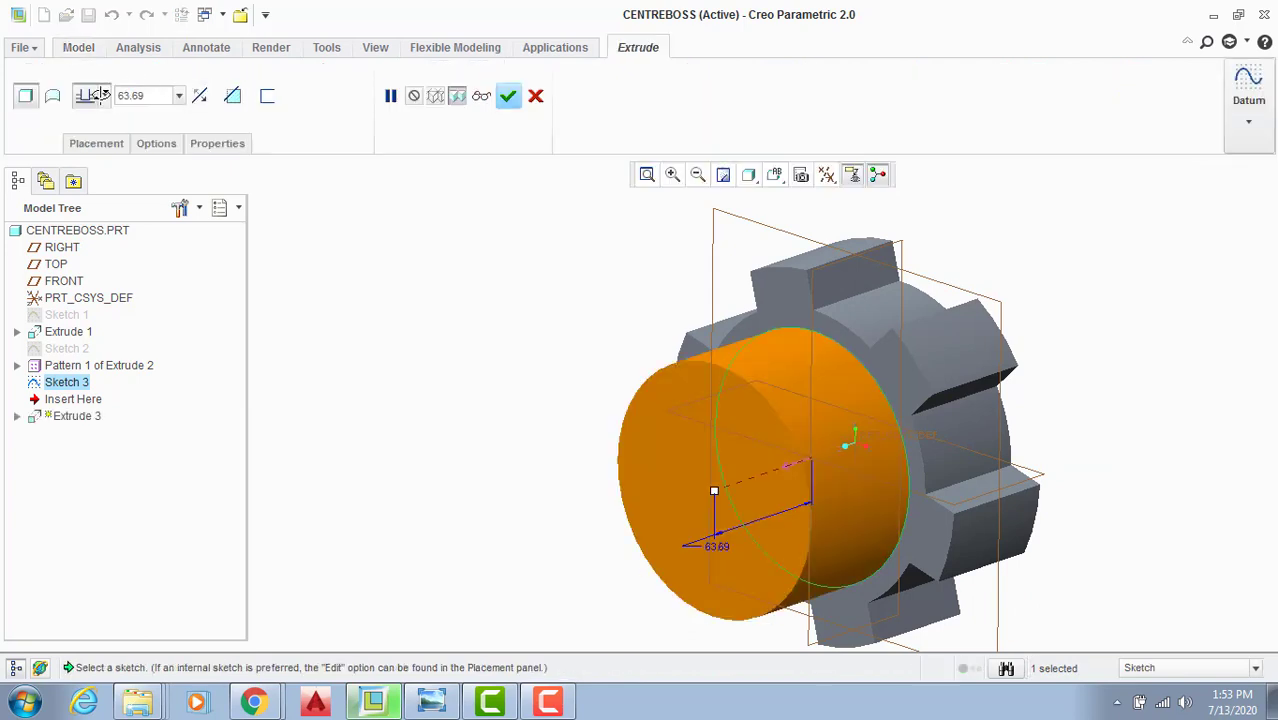
pyautogui.click(152, 143)
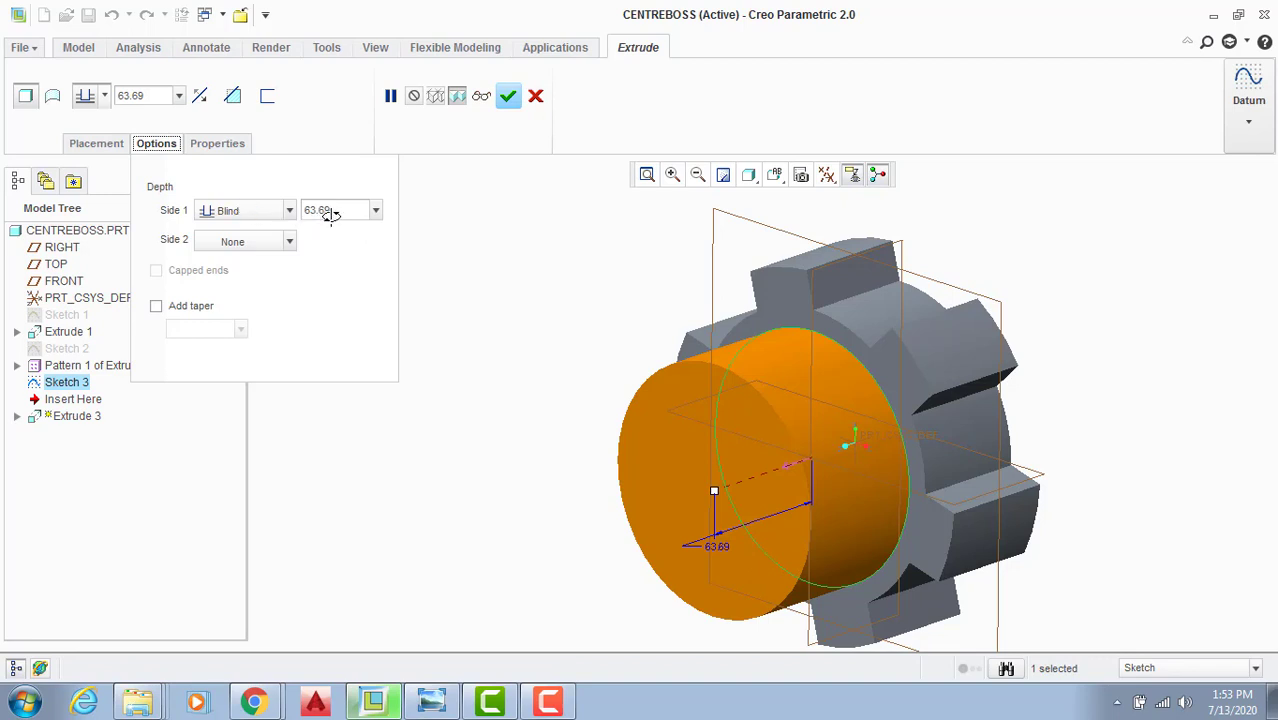
pyautogui.click(336, 210)
pyautogui.write('2')
pyautogui.press('Return')
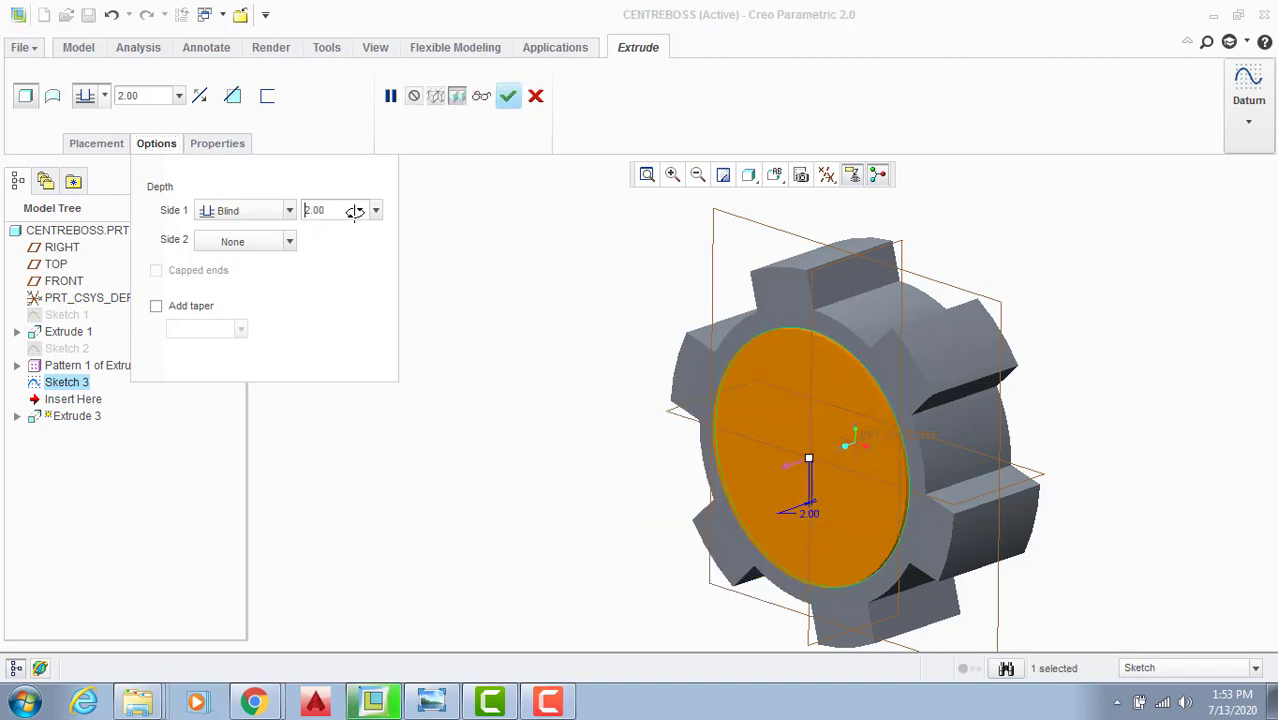
# Step: Give side 2 of the extrusion a blind depth of 58 and complete the feature
pyautogui.click(249, 238)
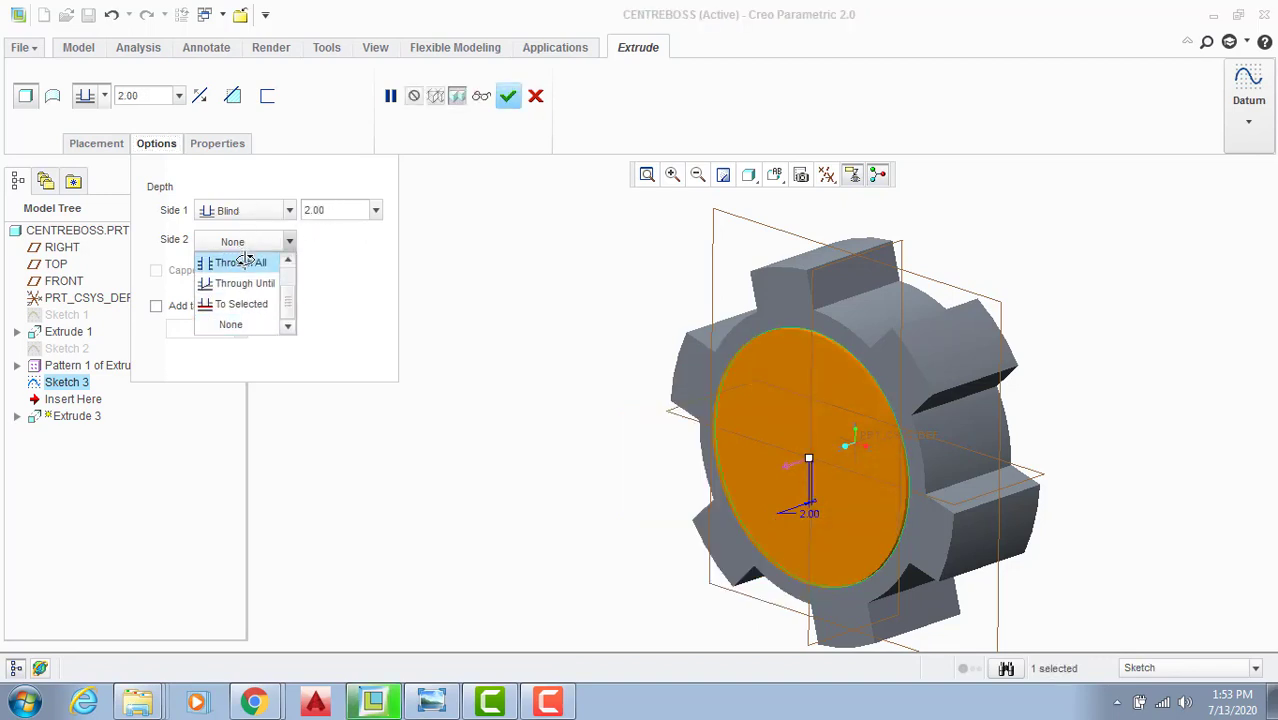
pyautogui.scroll(1, 245, 258)
pyautogui.click(248, 261)
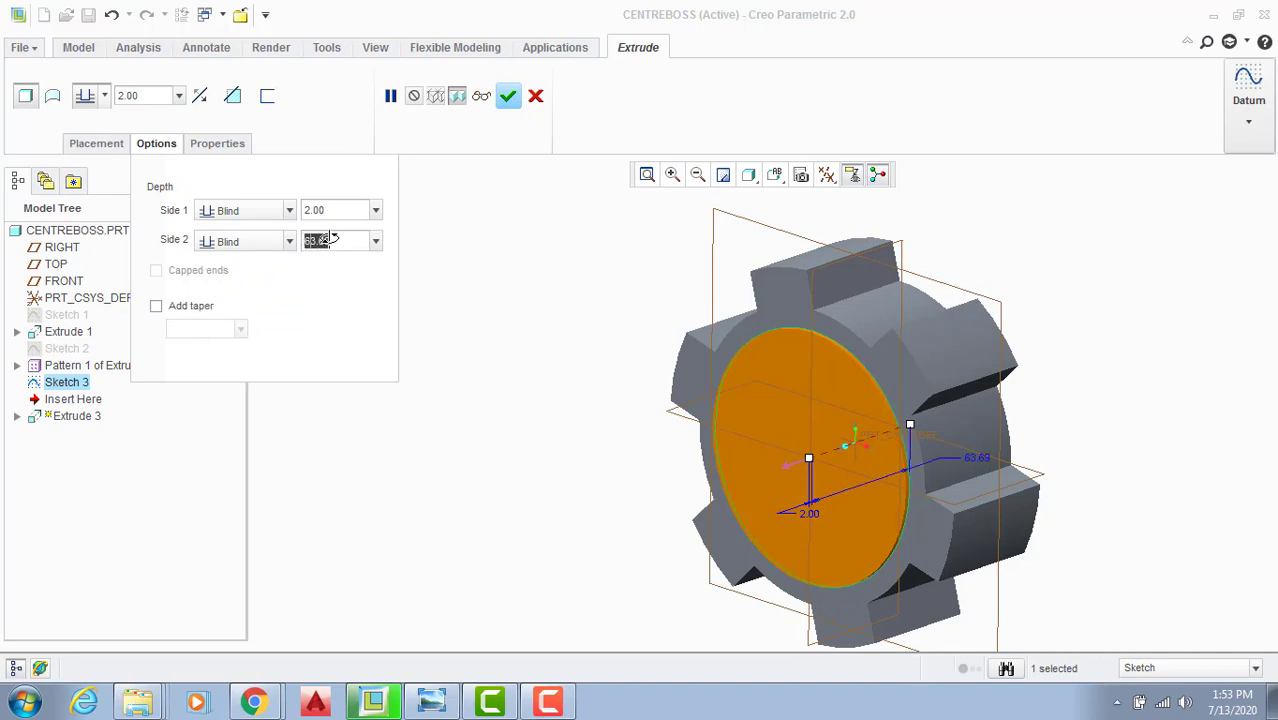
pyautogui.write('58')
pyautogui.press('Return')
pyautogui.moveTo(530, 300); pyautogui.dragTo(800, 345, button='middle')
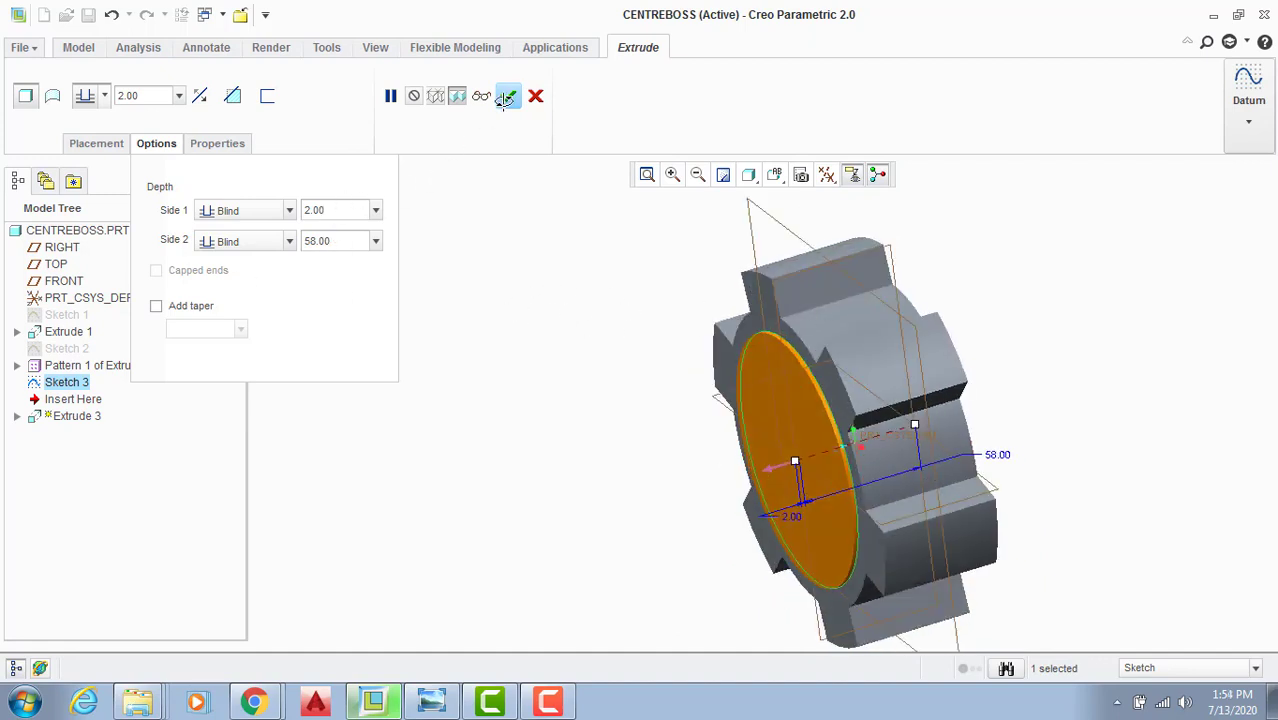
pyautogui.click(508, 95)
# Step: Check the bore and keyway dimensions on the drawing and start a new sketch on the raised front face
pyautogui.click(431, 702)
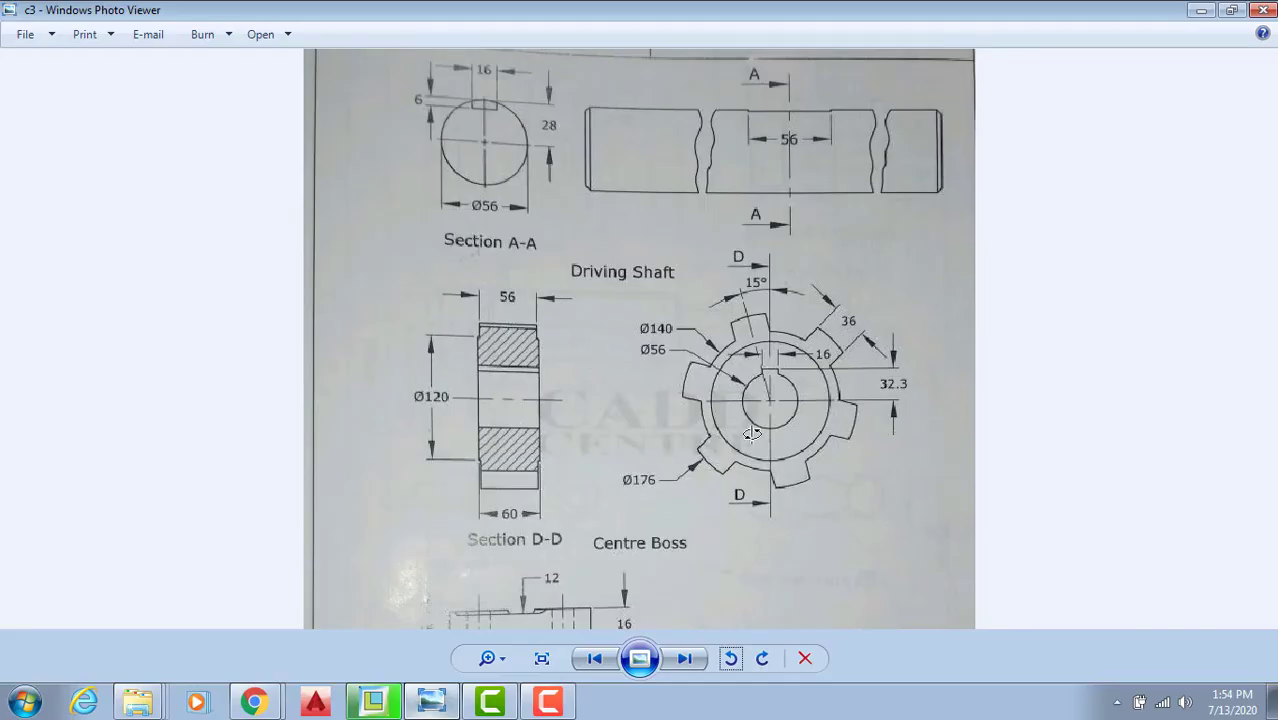
pyautogui.scroll(2, 751, 432)
pyautogui.moveTo(879, 381); pyautogui.dragTo(879, 403)
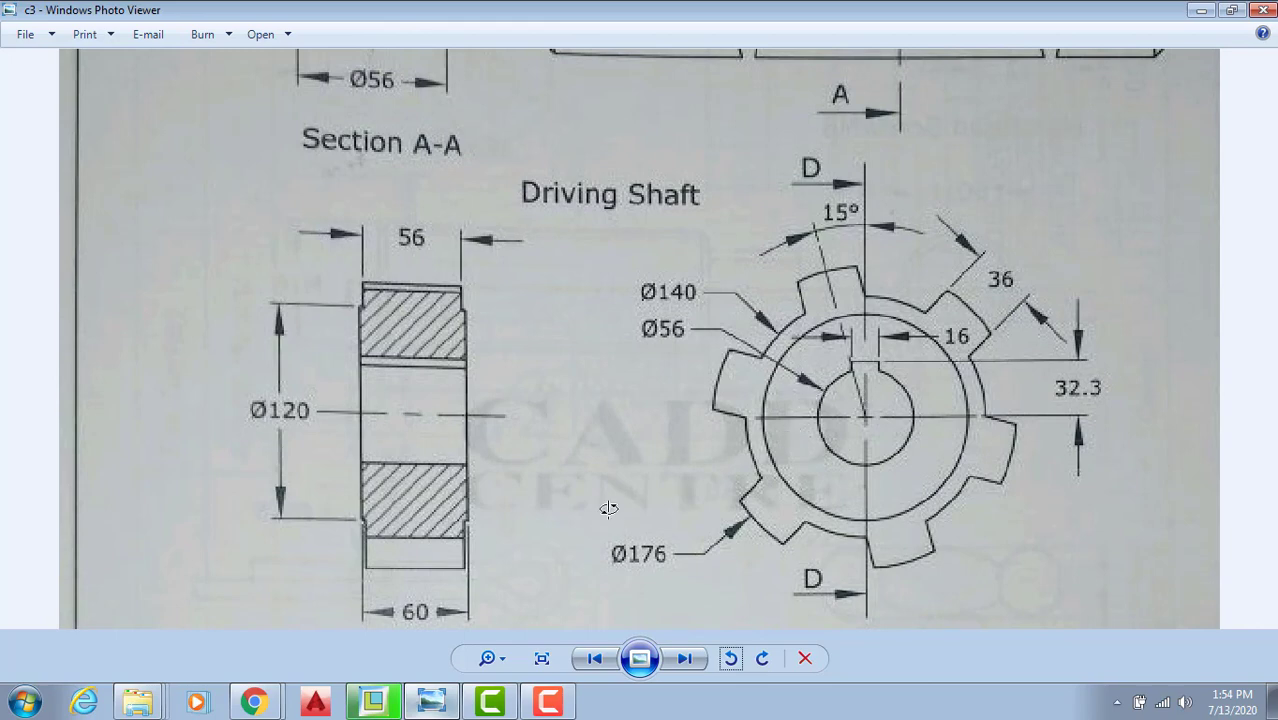
pyautogui.click(373, 702)
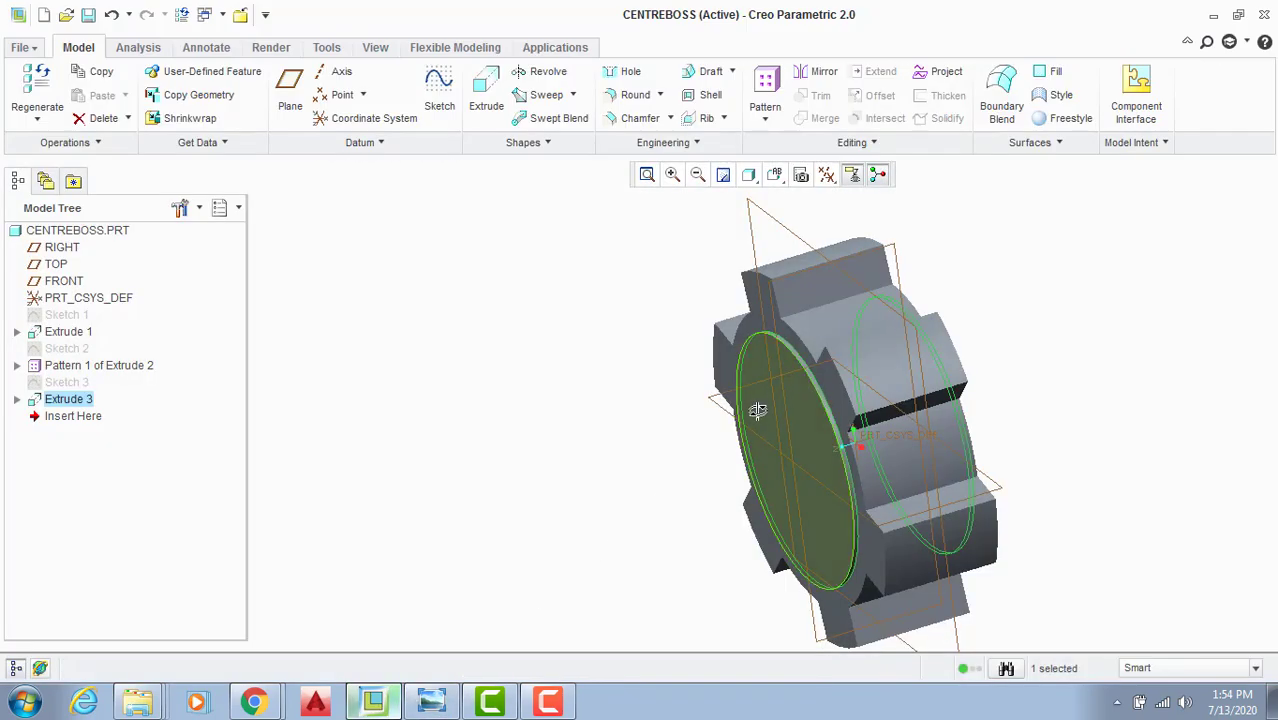
pyautogui.click(525, 310)
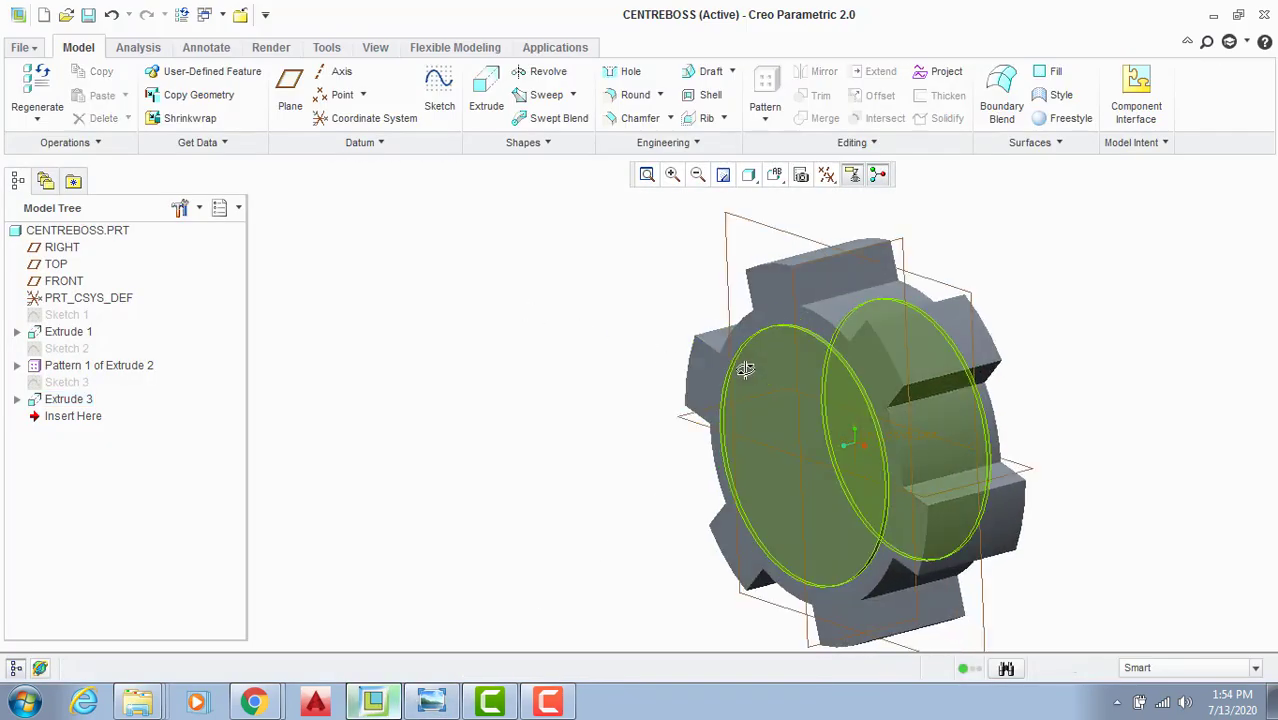
pyautogui.click(439, 95)
pyautogui.click(735, 420)
pyautogui.click(1163, 382)
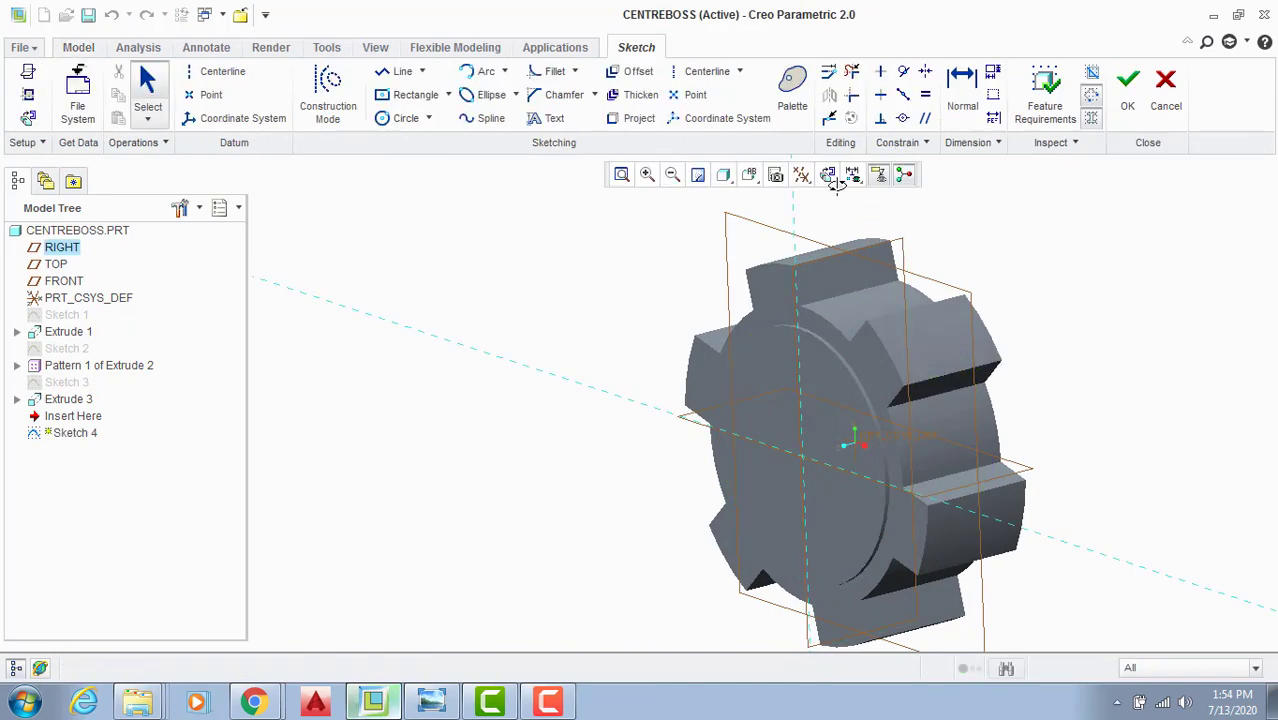
# Step: Face the sketch plane and sketch a bore circle about 54 in diameter centred on the origin
pyautogui.click(397, 127)
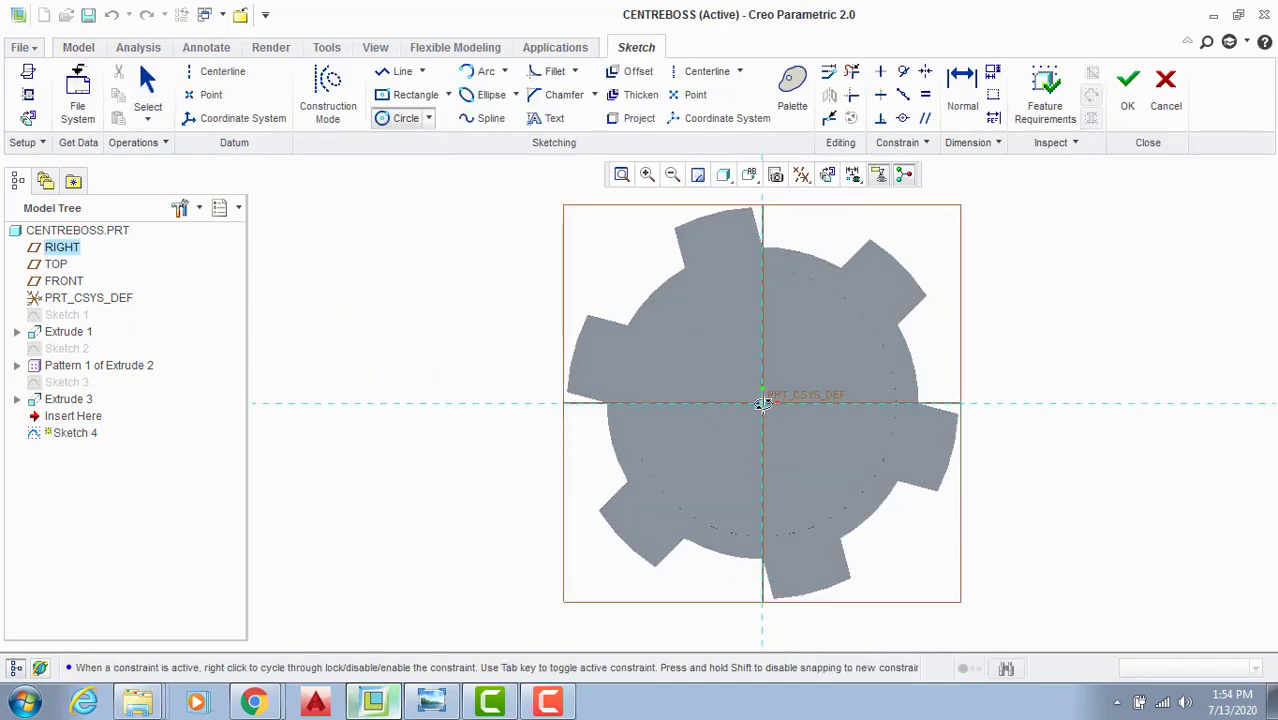
pyautogui.click(762, 403)
pyautogui.click(803, 444)
pyautogui.middleClick(802, 313)
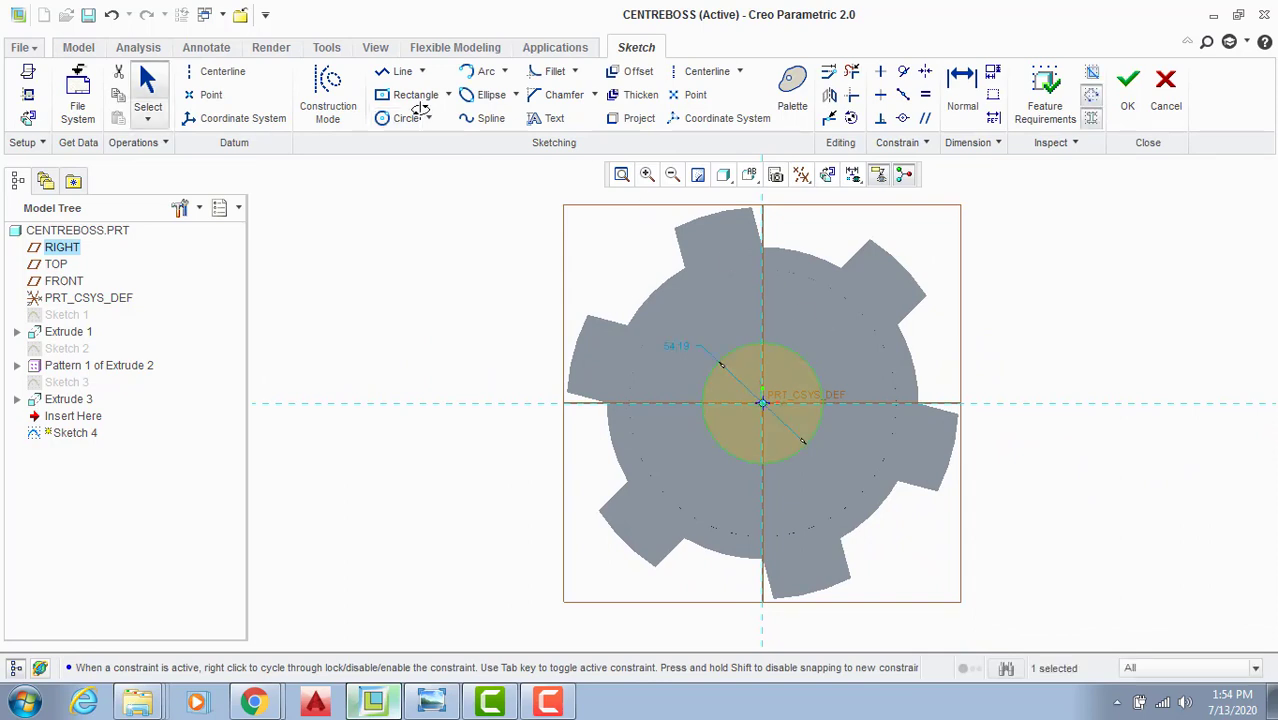
# Step: Draw a small centre rectangle with equal sides for the keyway, centred on the bore circle's top point
pyautogui.click(448, 94)
pyautogui.click(425, 163)
pyautogui.scroll(-3, 779, 344)
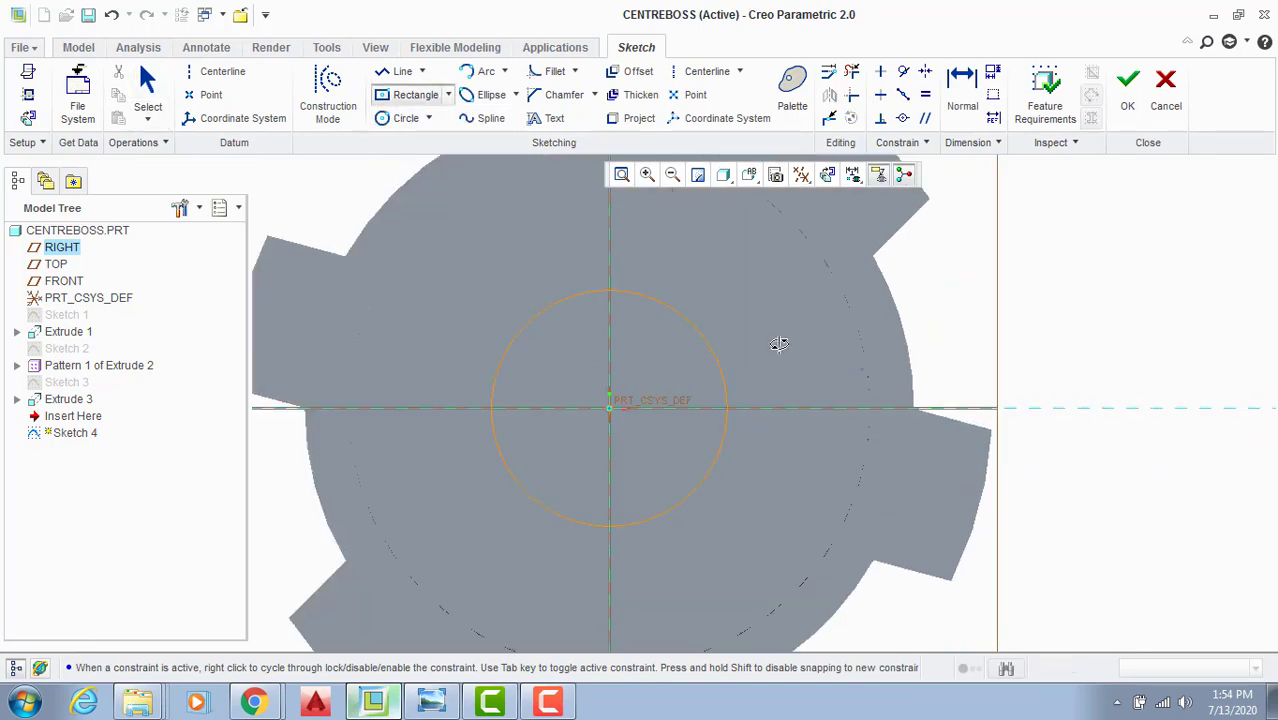
pyautogui.click(608, 288)
pyautogui.click(631, 312)
pyautogui.middleClick(676, 268)
# Step: Check the keyway width on the drawing and dimension the square's top edge to 16
pyautogui.click(432, 703)
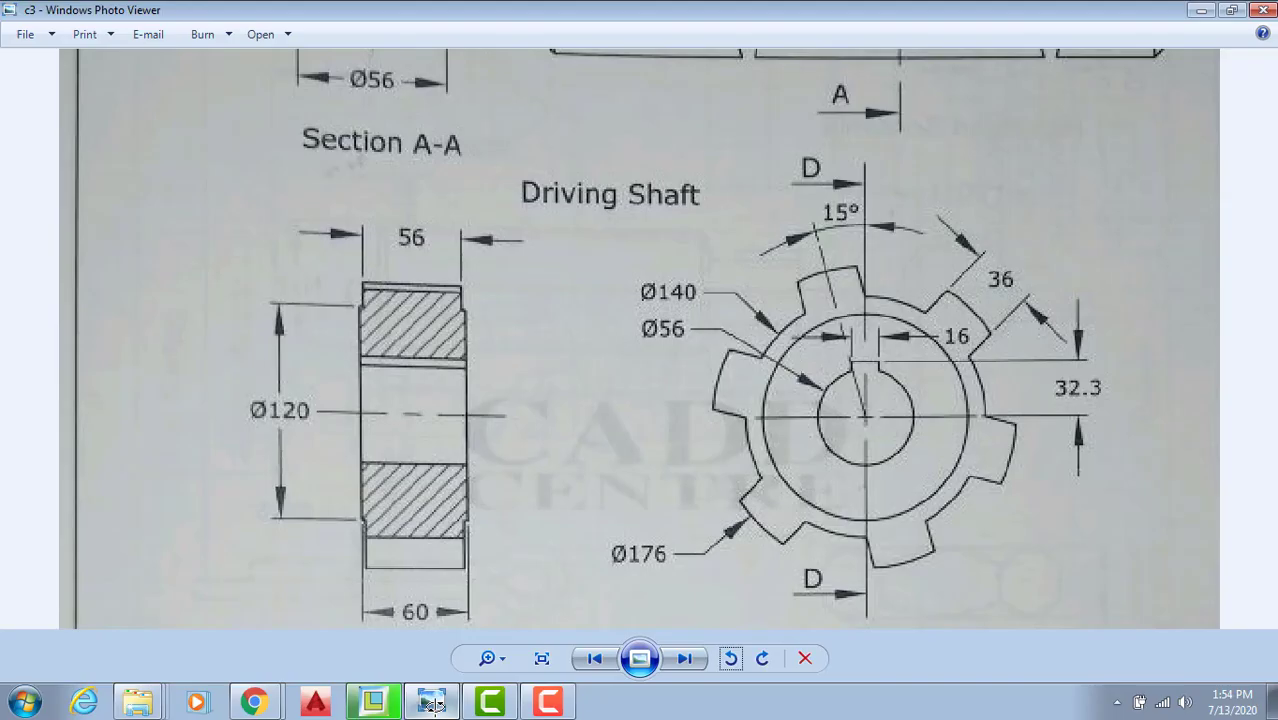
pyautogui.click(432, 703)
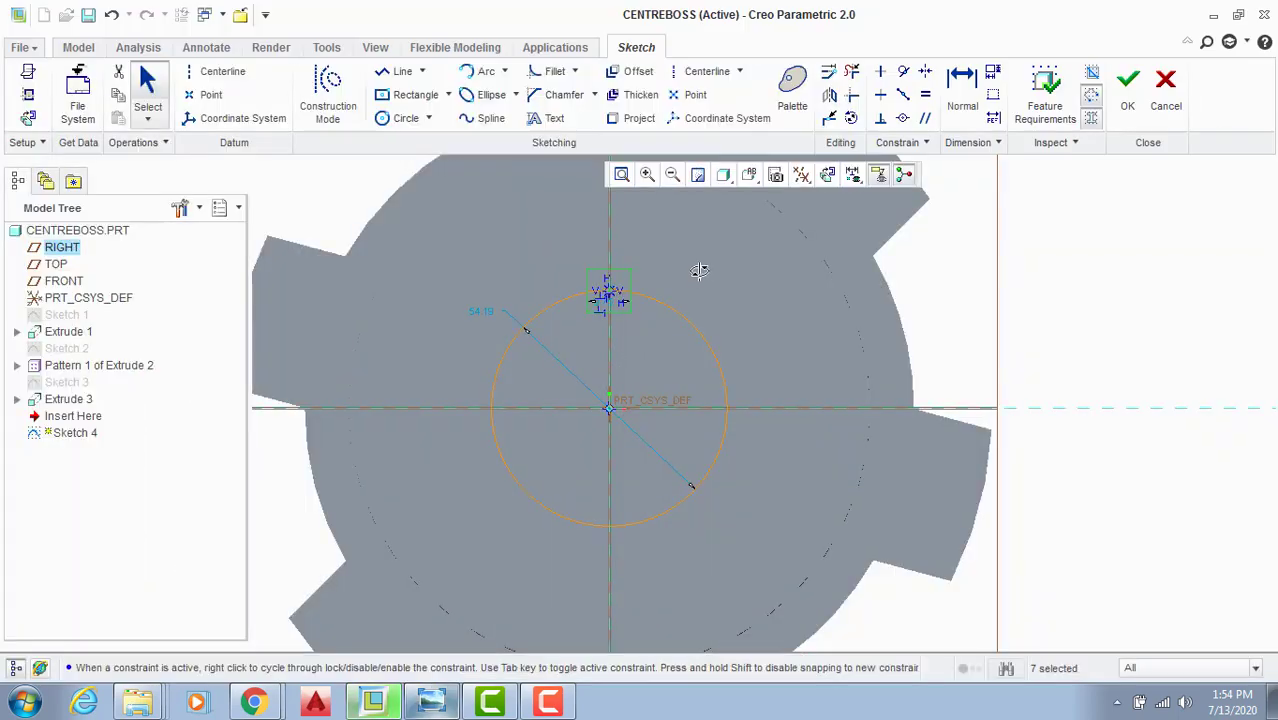
pyautogui.scroll(-2, 594, 246)
pyautogui.click(962, 90)
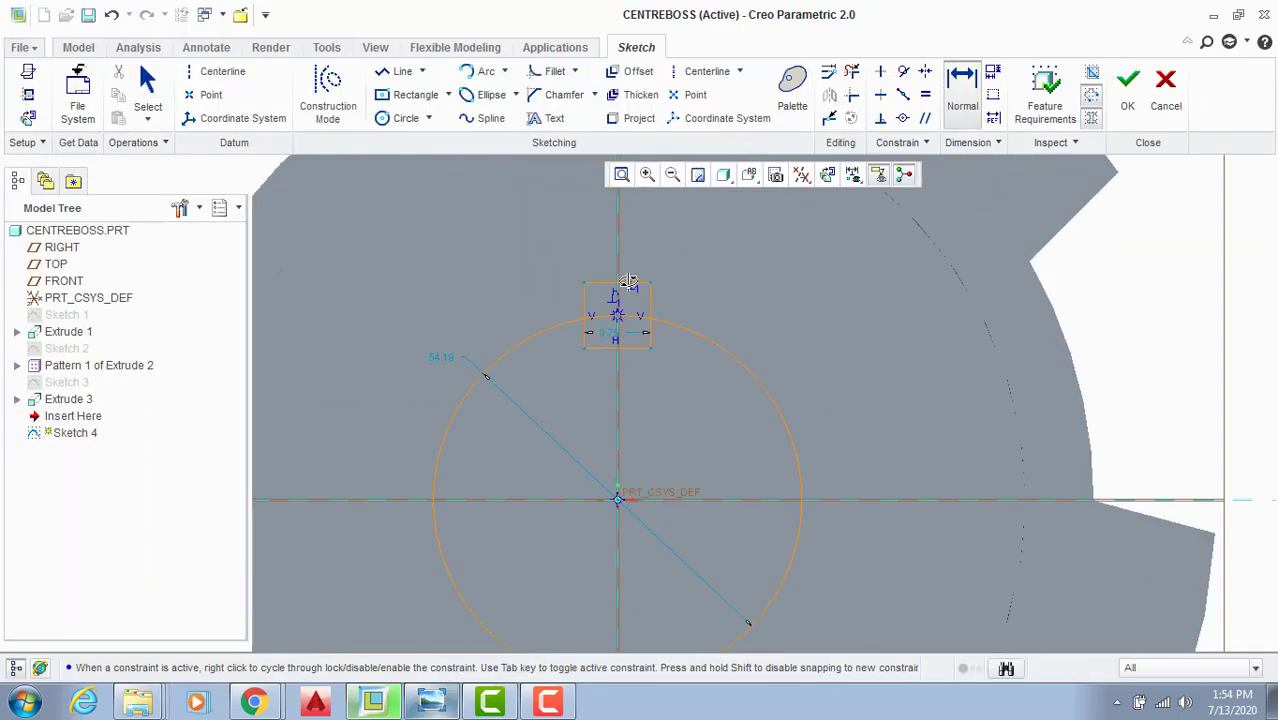
pyautogui.click(617, 285)
pyautogui.middleClick(632, 244)
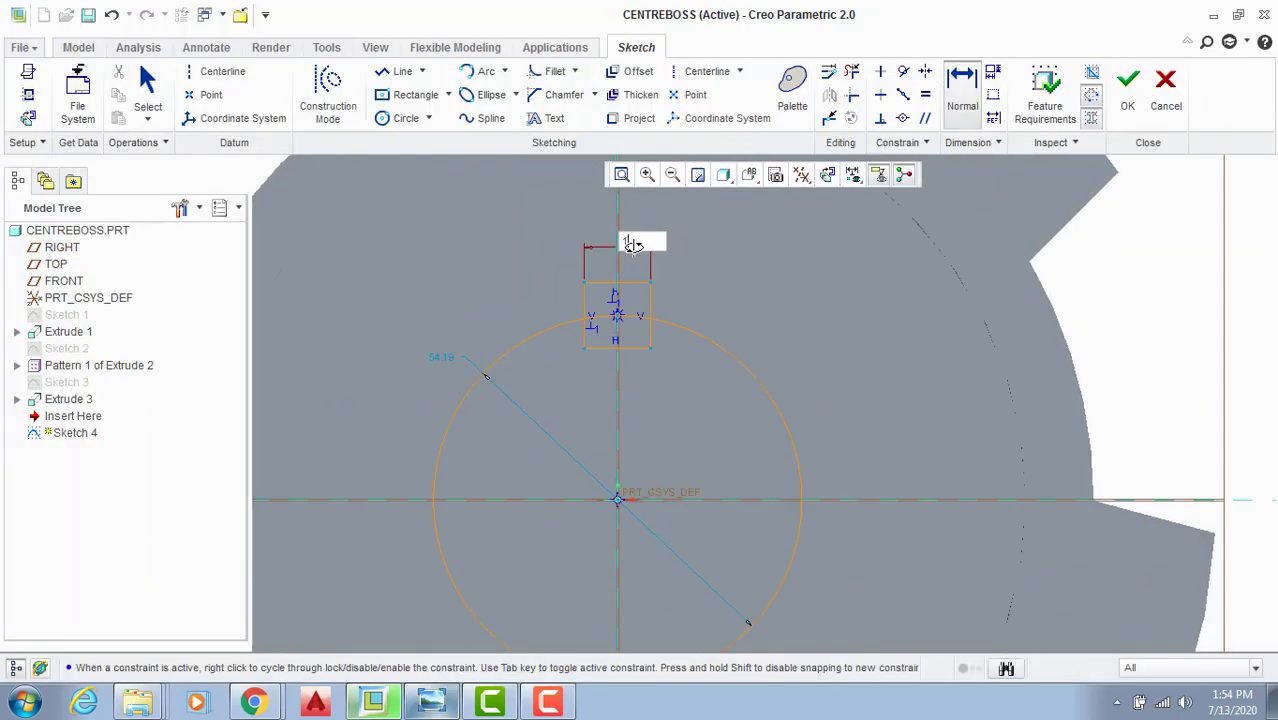
pyautogui.write('16')
pyautogui.press('Return')
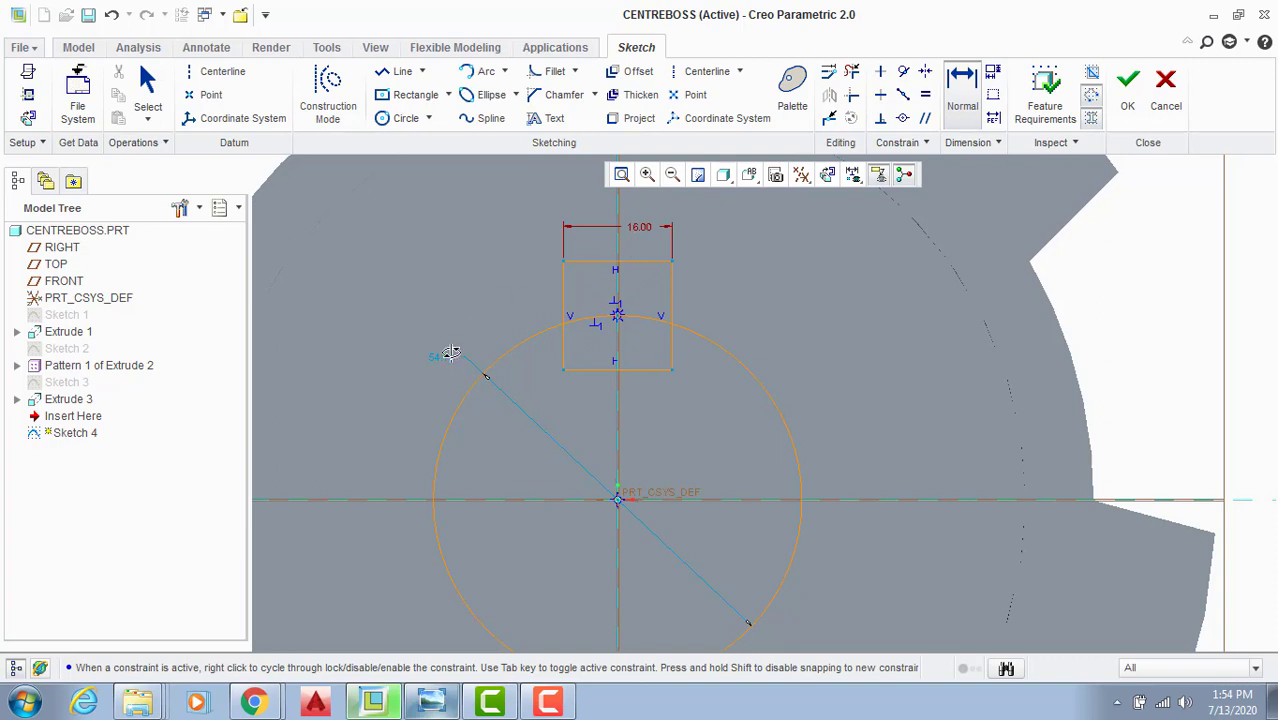
# Step: Set the bore circle's diameter to 56 and try to dimension the square's top edge from the horizontal centreline
pyautogui.middleClick(450, 352)
pyautogui.write('56')
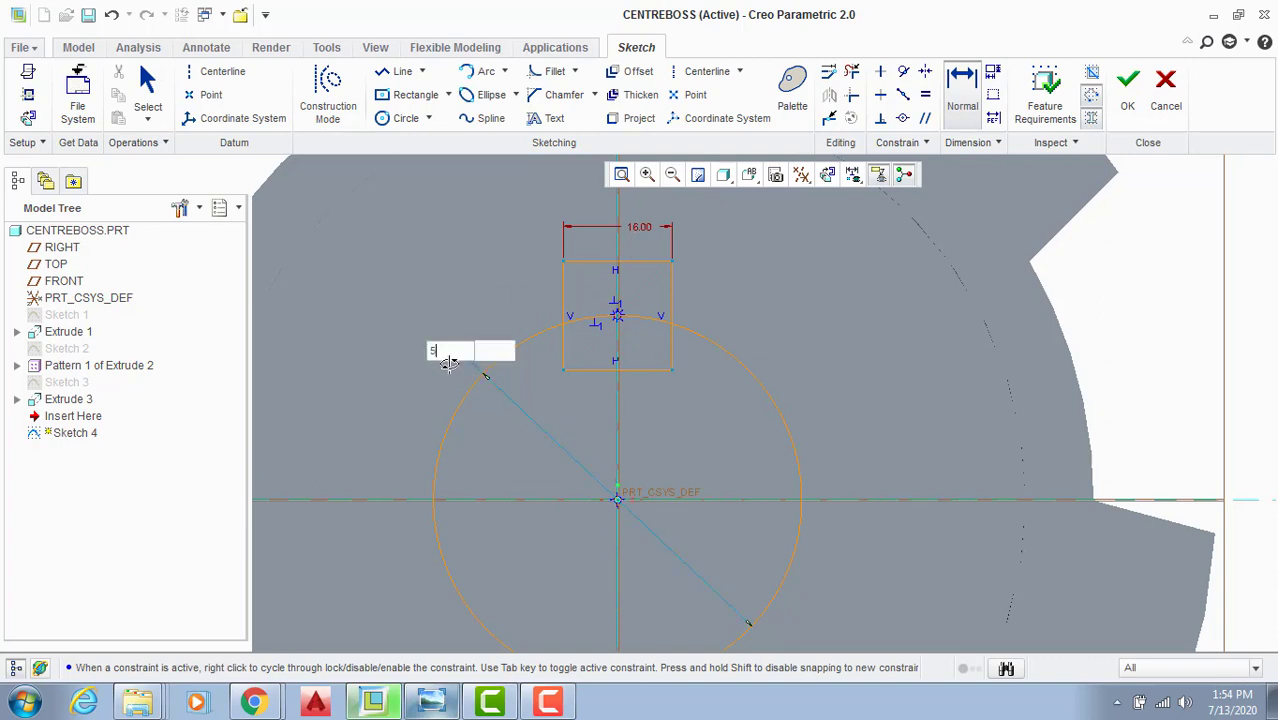
pyautogui.press('Return')
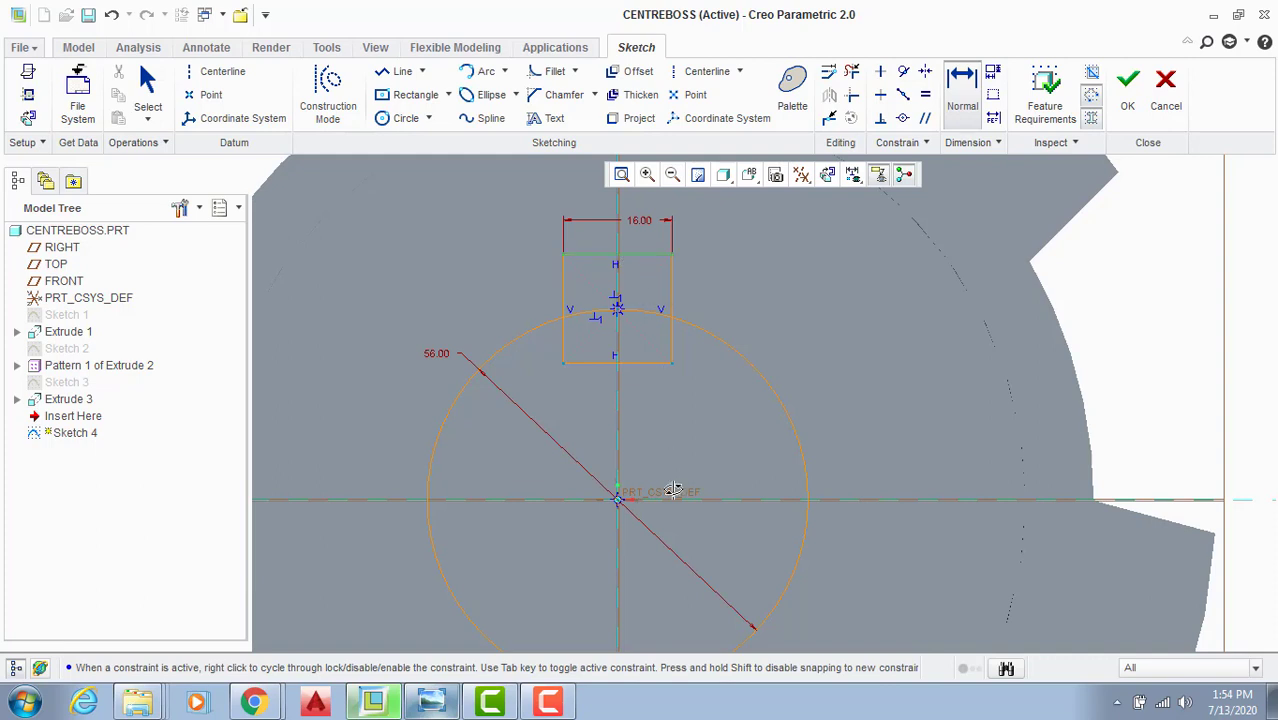
pyautogui.middleClick(856, 389)
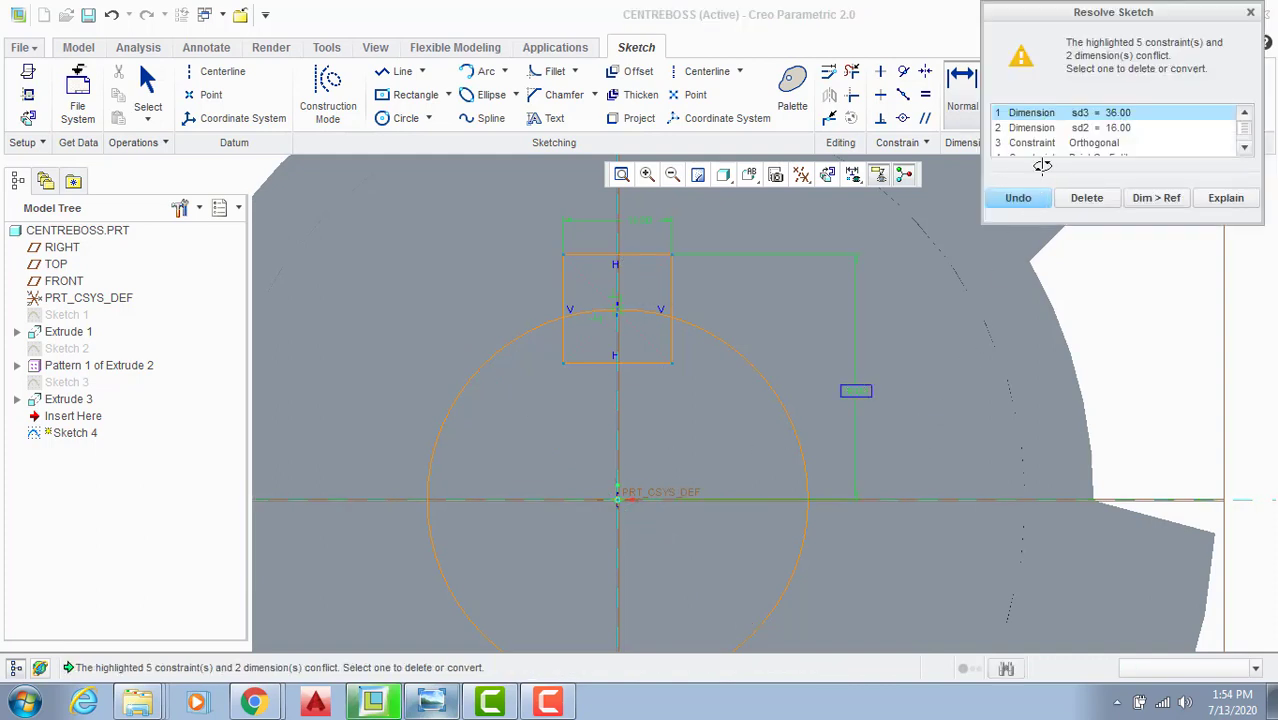
pyautogui.click(1013, 201)
pyautogui.scroll(3, 967, 305)
pyautogui.middleClick(963, 333)
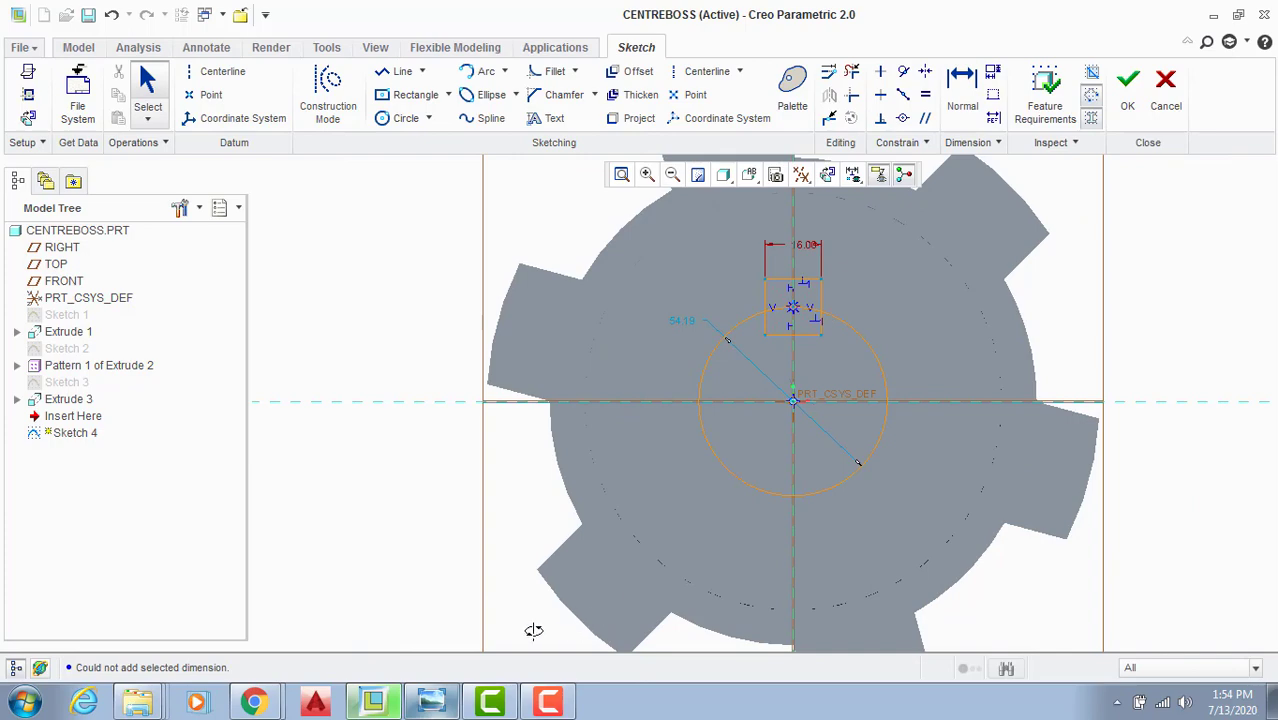
# Step: Recheck the centre boss drawing and set the bore circle's diameter to 56
pyautogui.click(436, 700)
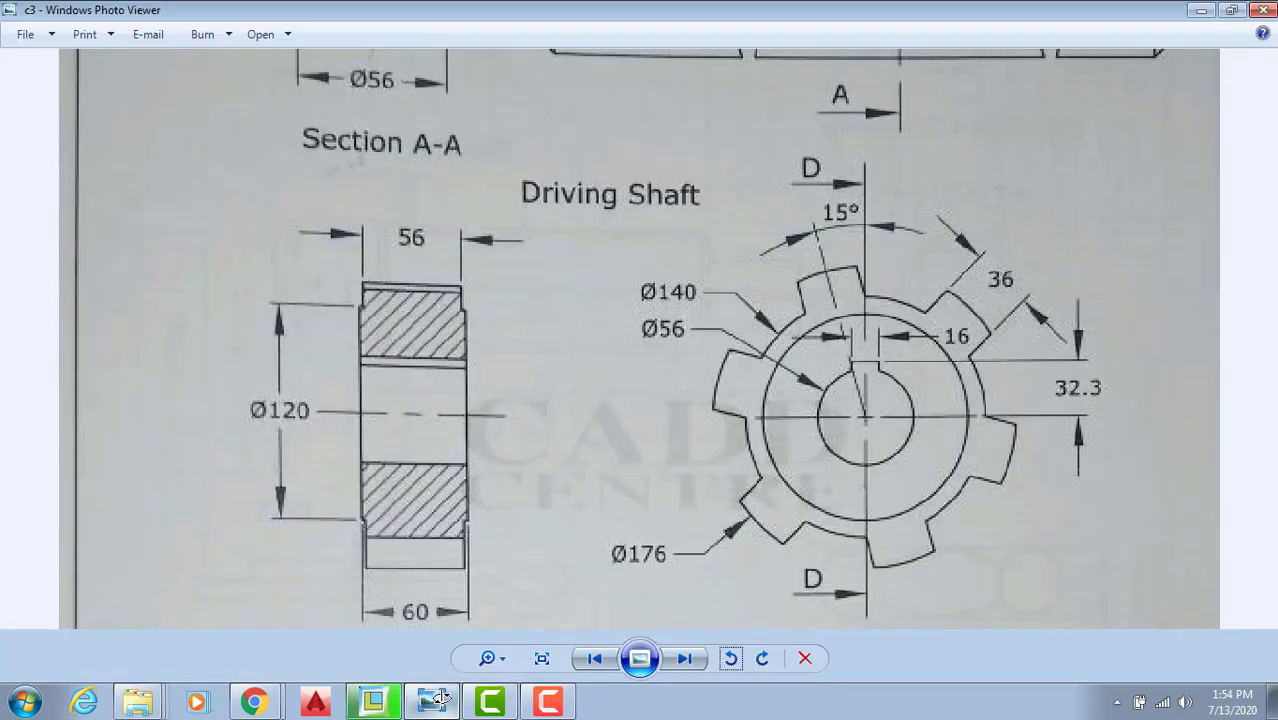
pyautogui.click(436, 700)
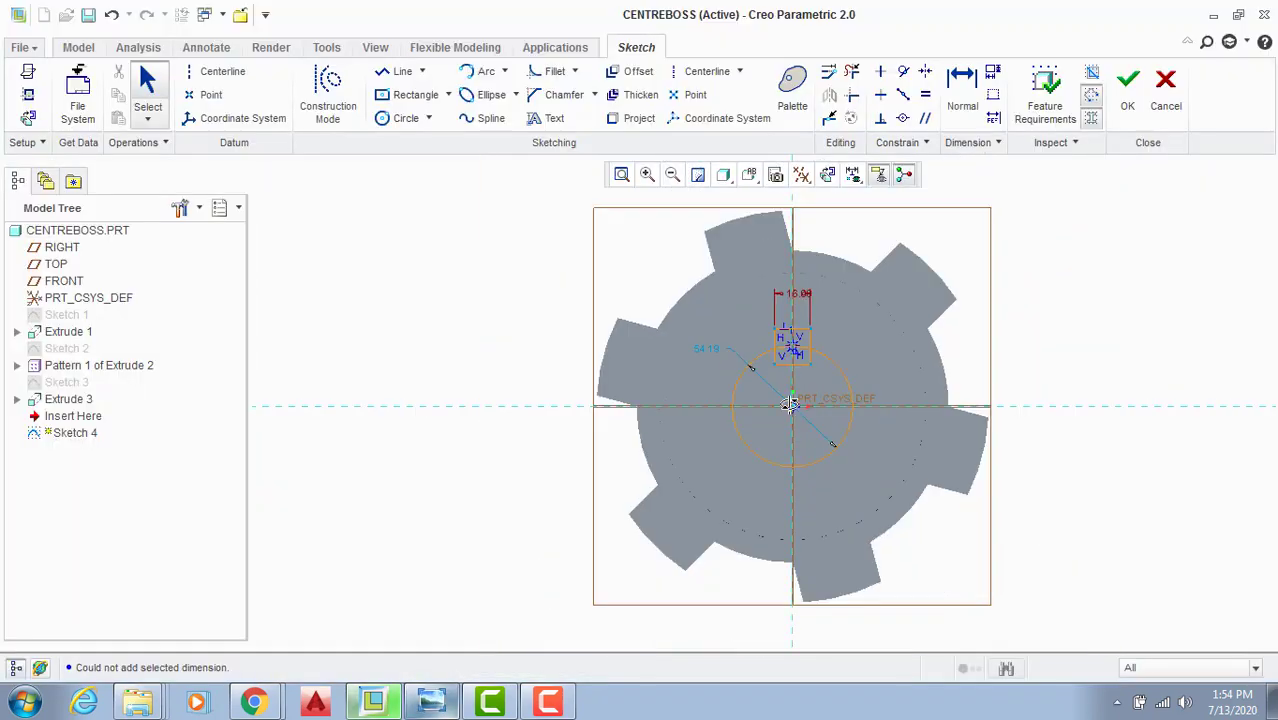
pyautogui.scroll(-4, 800, 313)
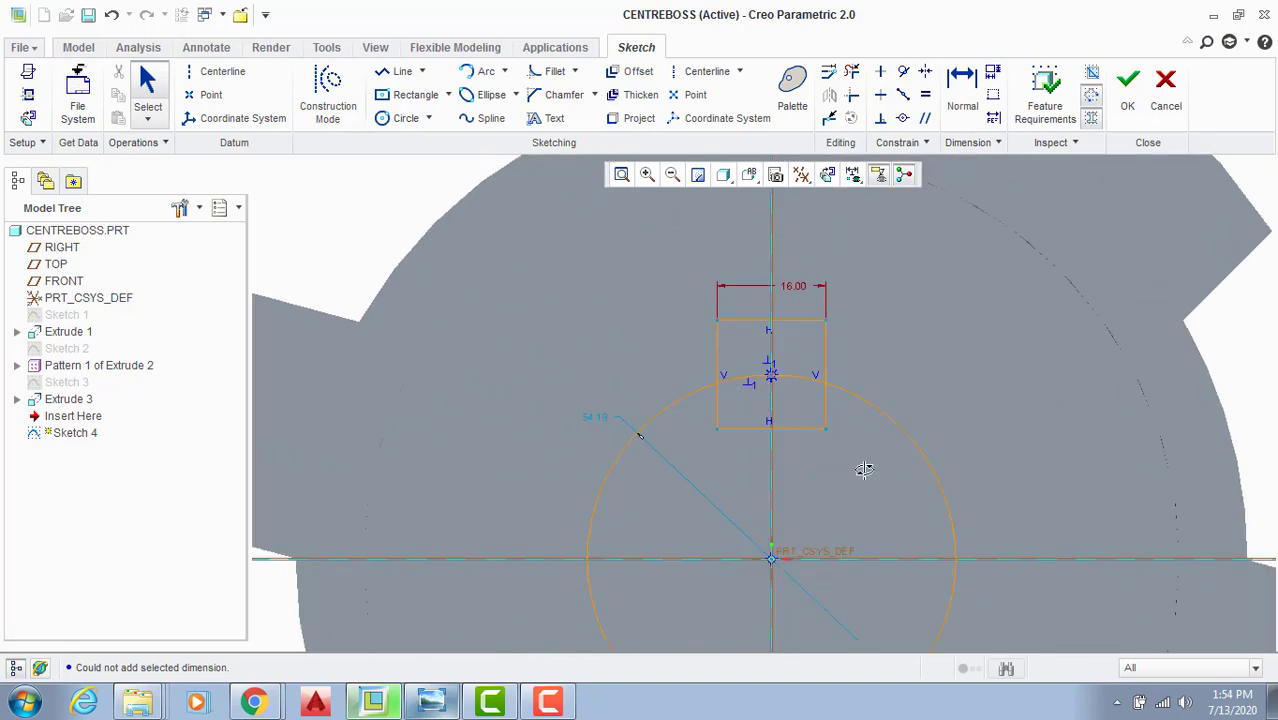
pyautogui.click(863, 467)
pyautogui.scroll(4, 1013, 365)
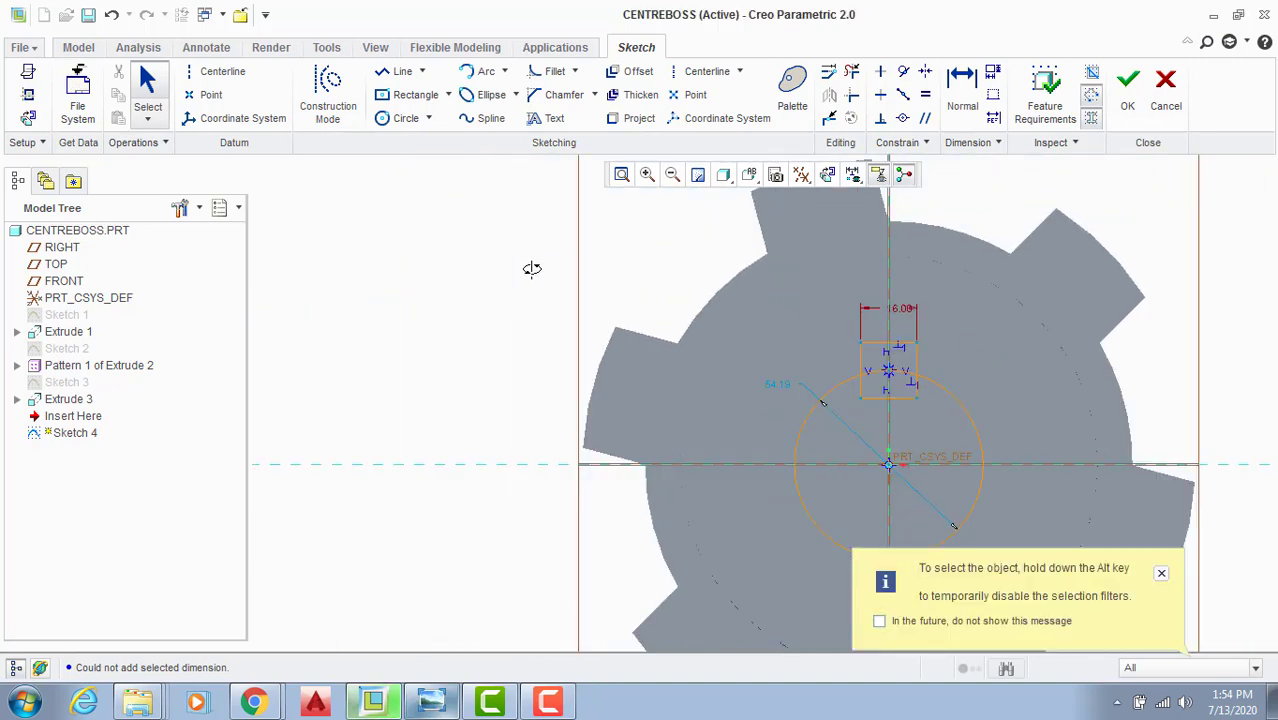
pyautogui.click(1158, 577)
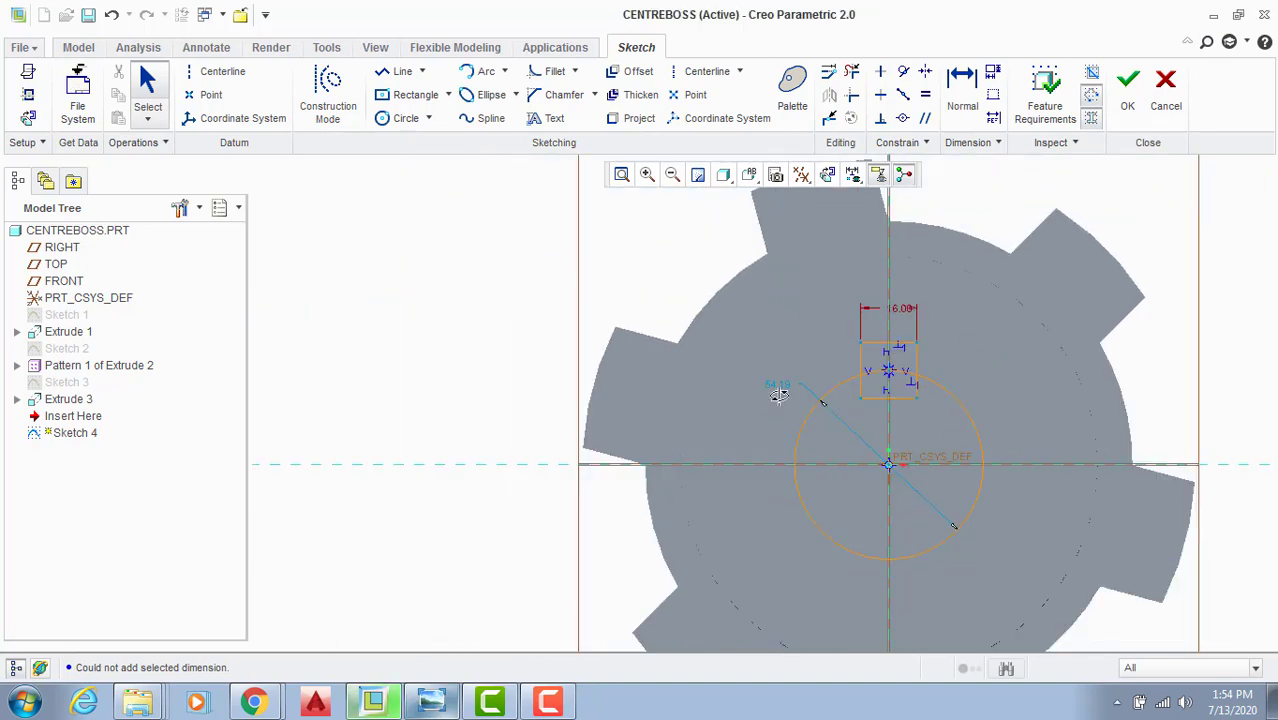
pyautogui.doubleClick(778, 384)
pyautogui.write('56')
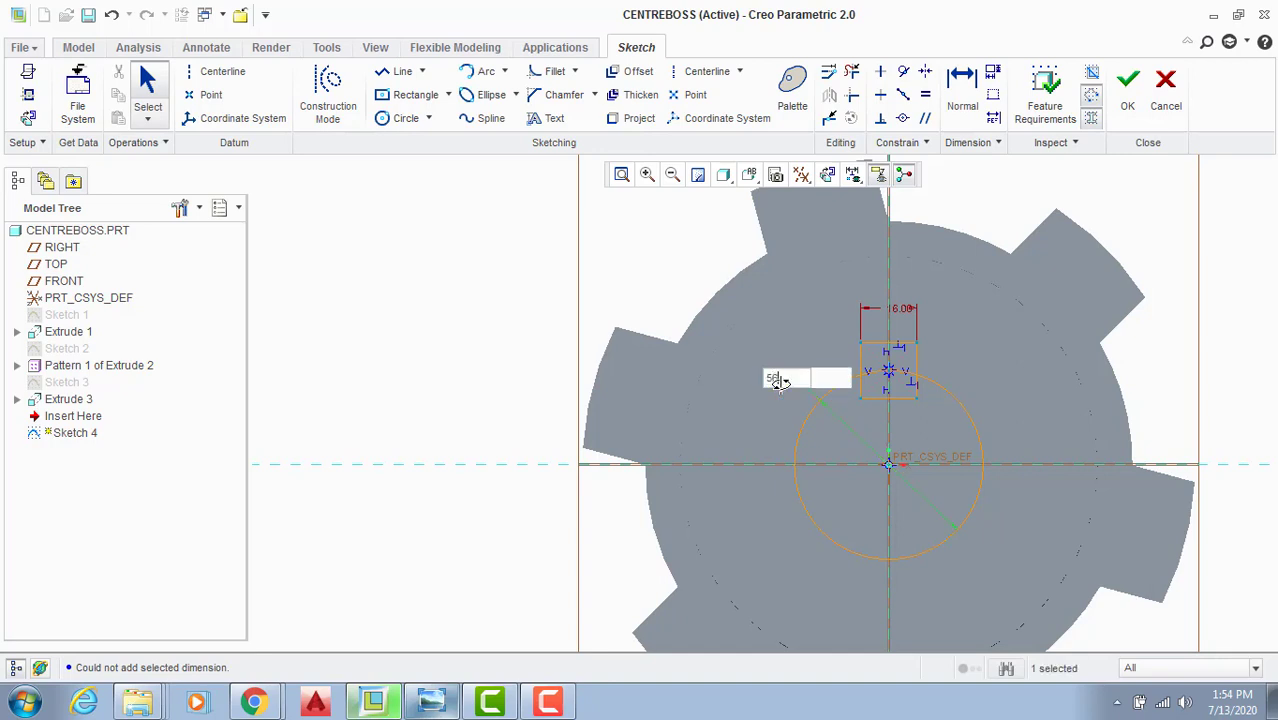
pyautogui.press('Return')
# Step: Delete all four sides of the keyway square at the top of the bore circle
pyautogui.scroll(-3, 969, 390)
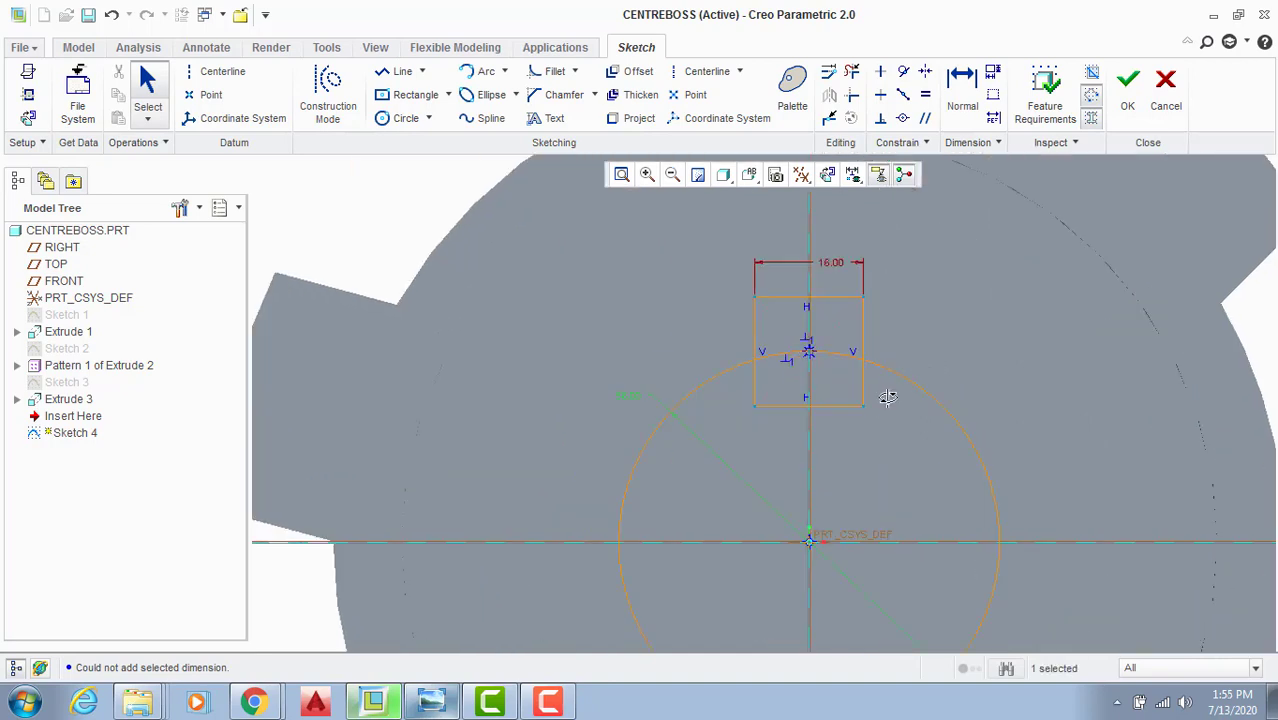
pyautogui.moveTo(861, 407); pyautogui.dragTo(887, 407)
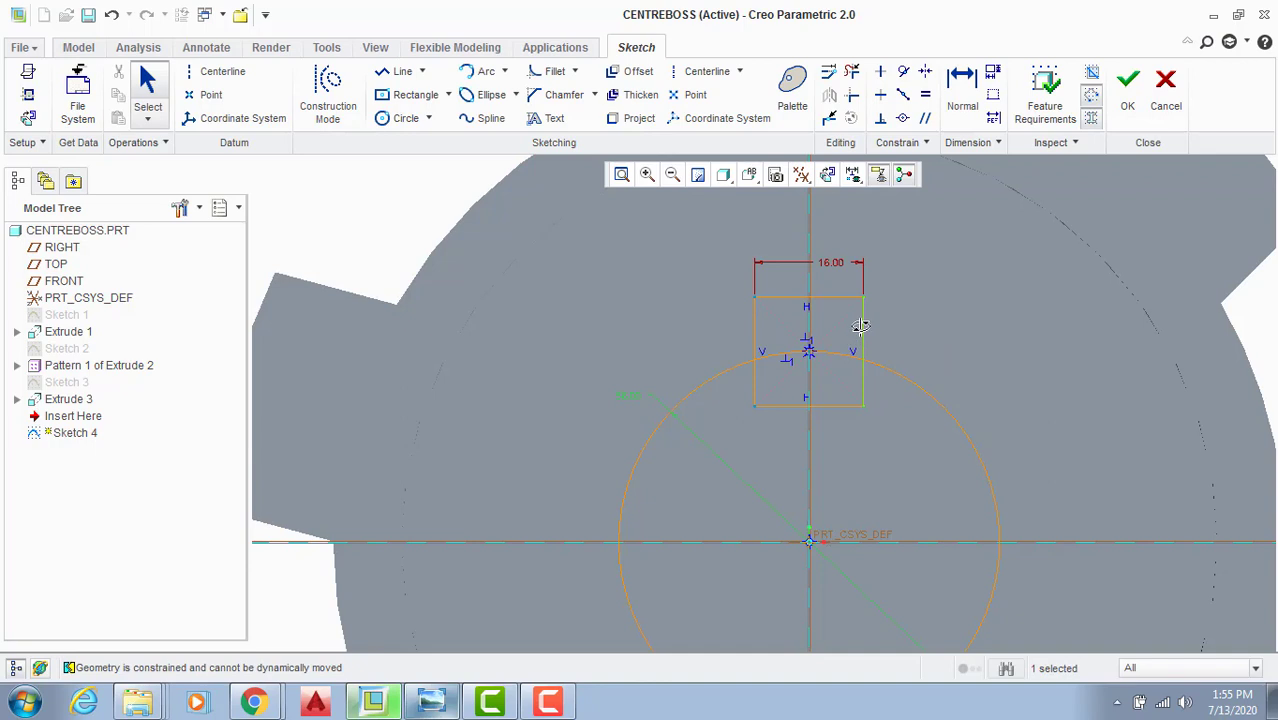
pyautogui.scroll(-5, 785, 350)
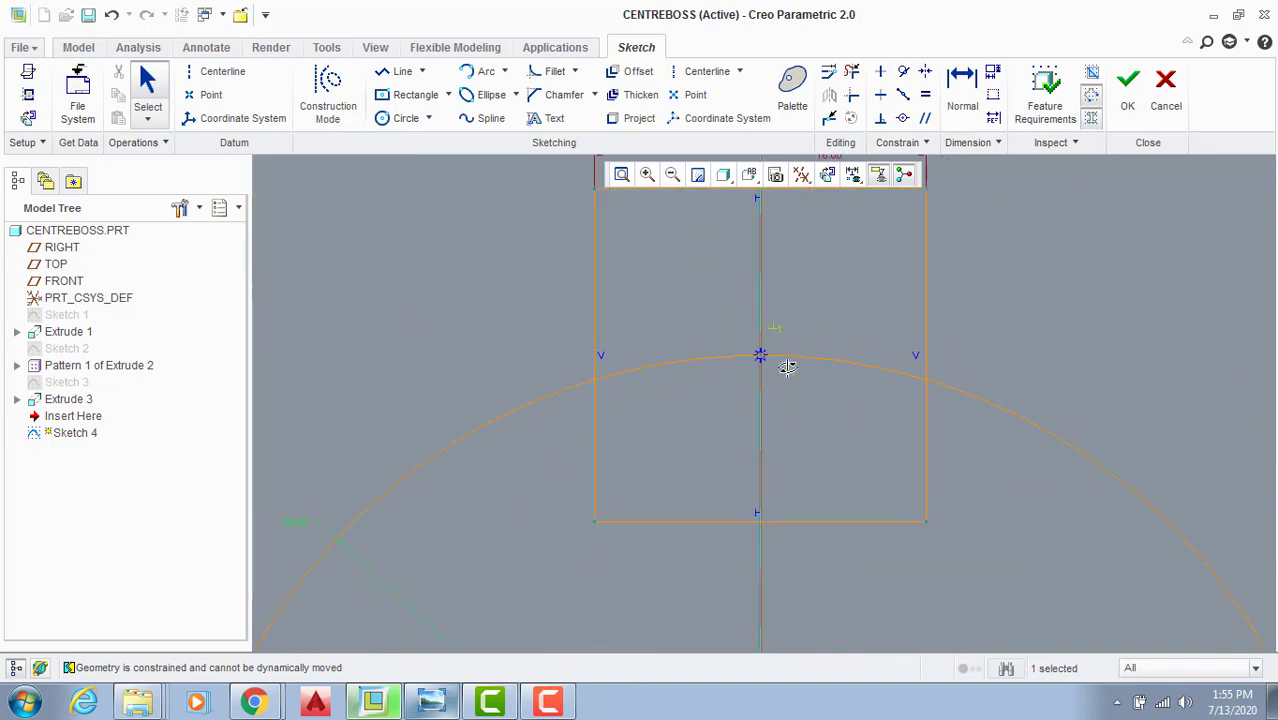
pyautogui.scroll(5, 788, 367)
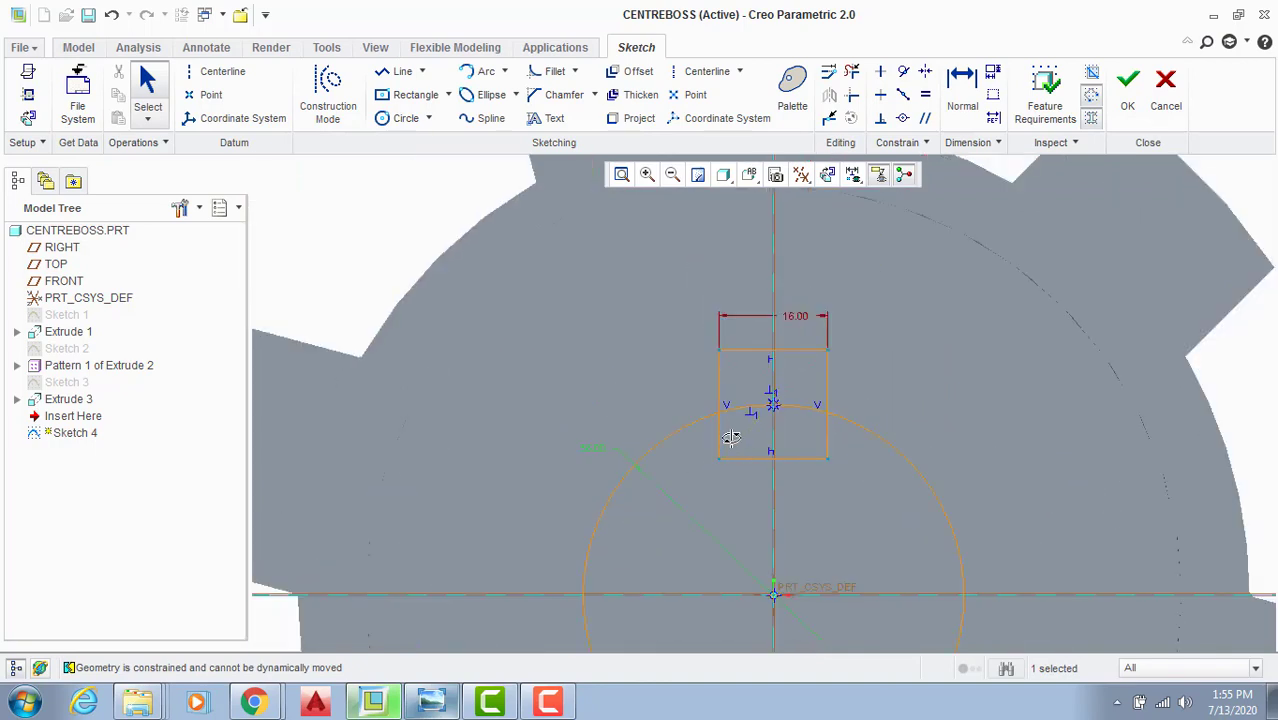
pyautogui.click(721, 373)
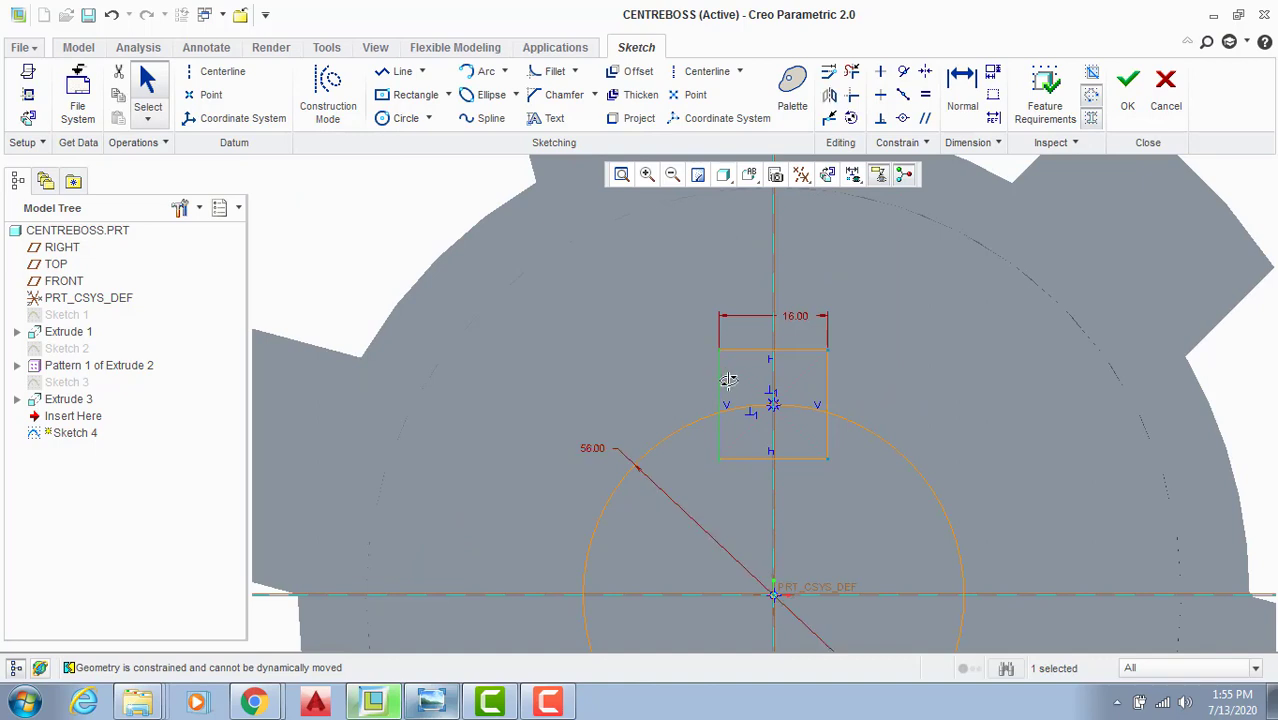
pyautogui.press('Delete')
pyautogui.click(759, 351)
pyautogui.press('Delete')
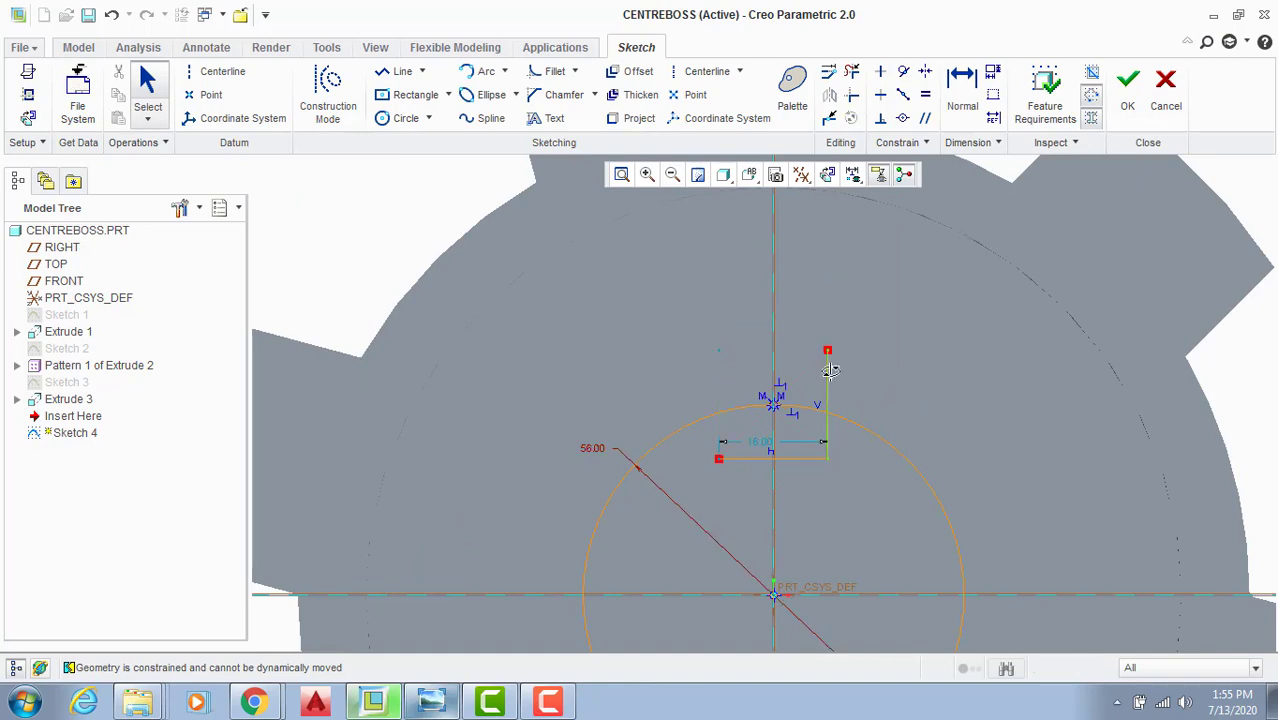
pyautogui.press('Delete')
pyautogui.click(790, 458)
pyautogui.press('Delete')
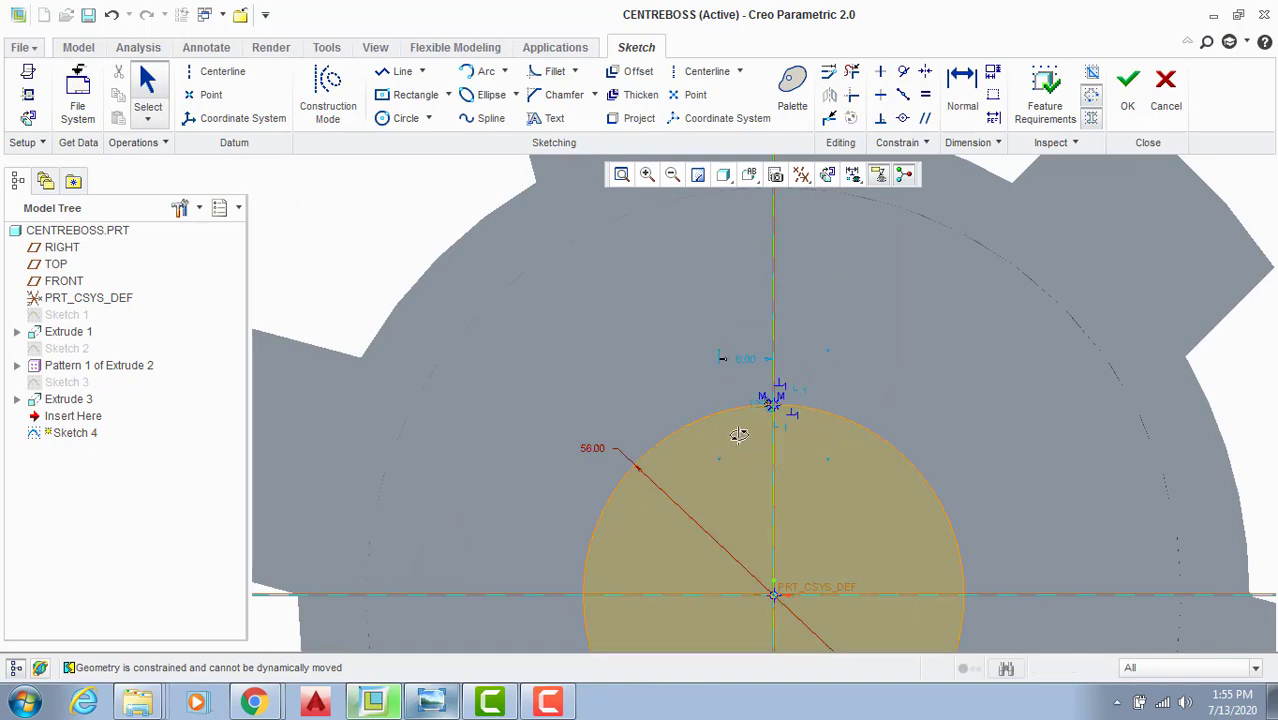
# Step: Draw a centre rectangle about 12.8 wide and 6.4 high, centred on the bore circle's top point
pyautogui.click(408, 94)
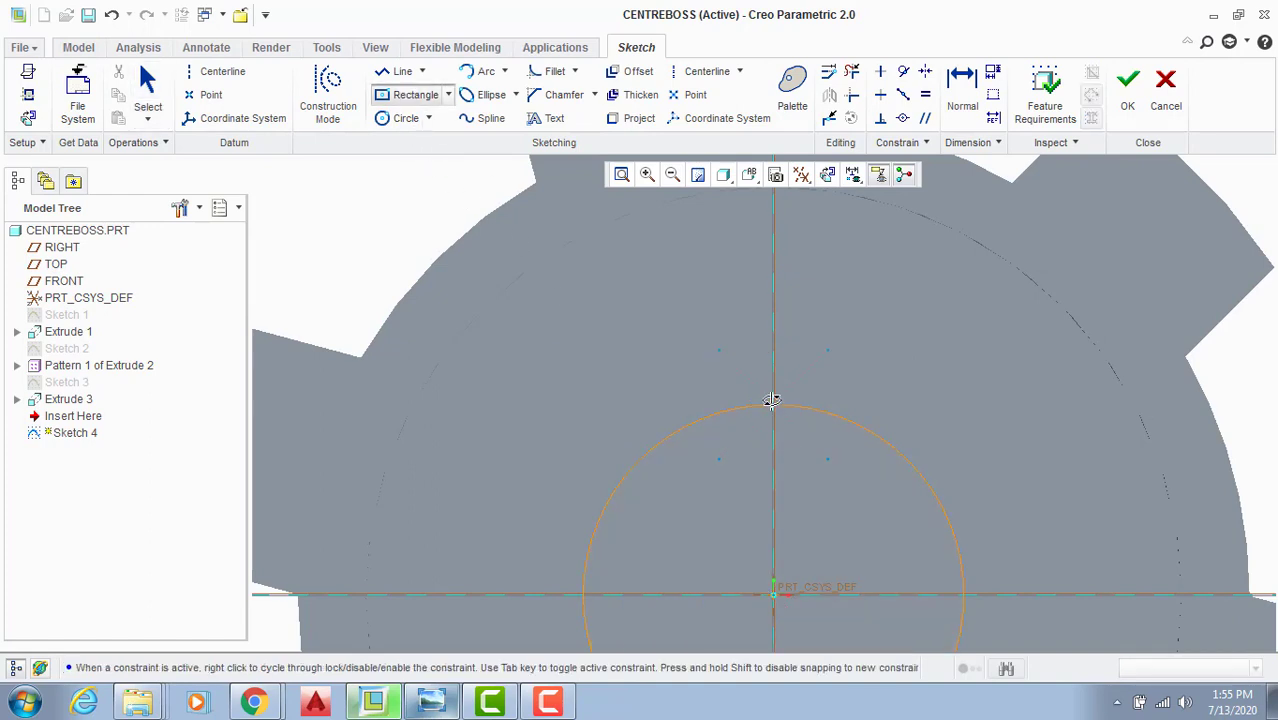
pyautogui.click(772, 401)
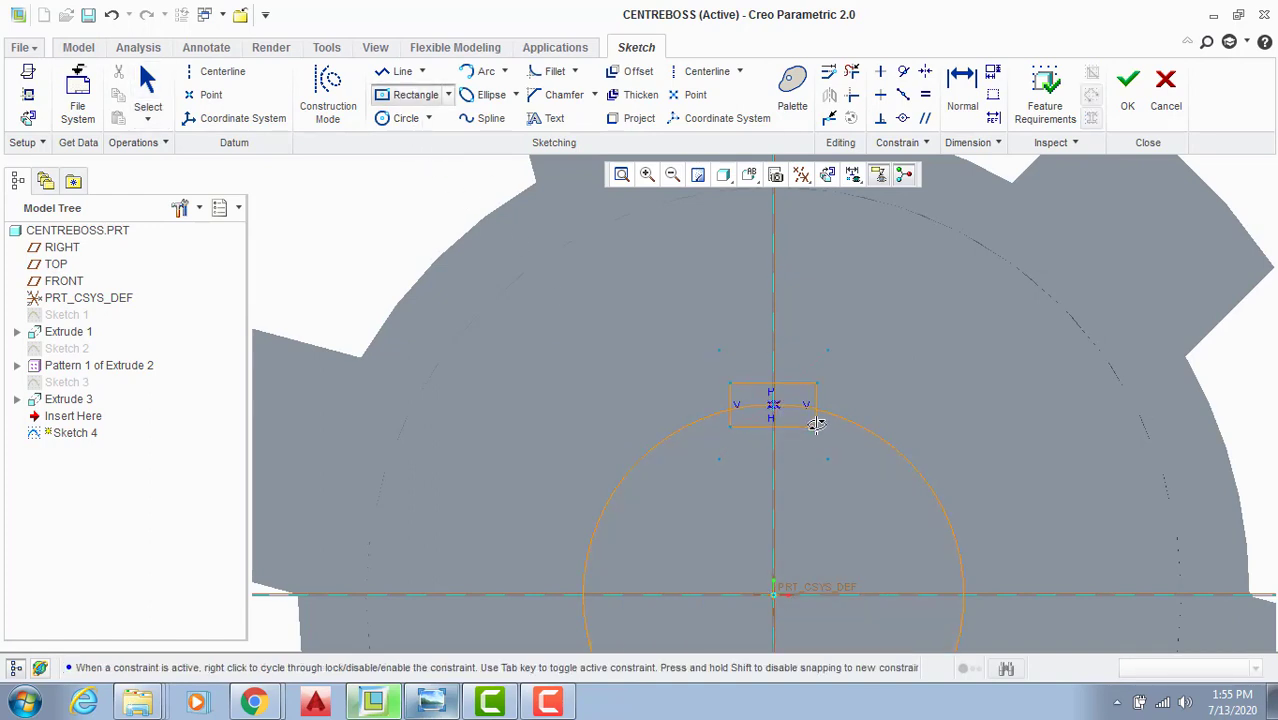
pyautogui.click(816, 424)
pyautogui.middleClick(848, 365)
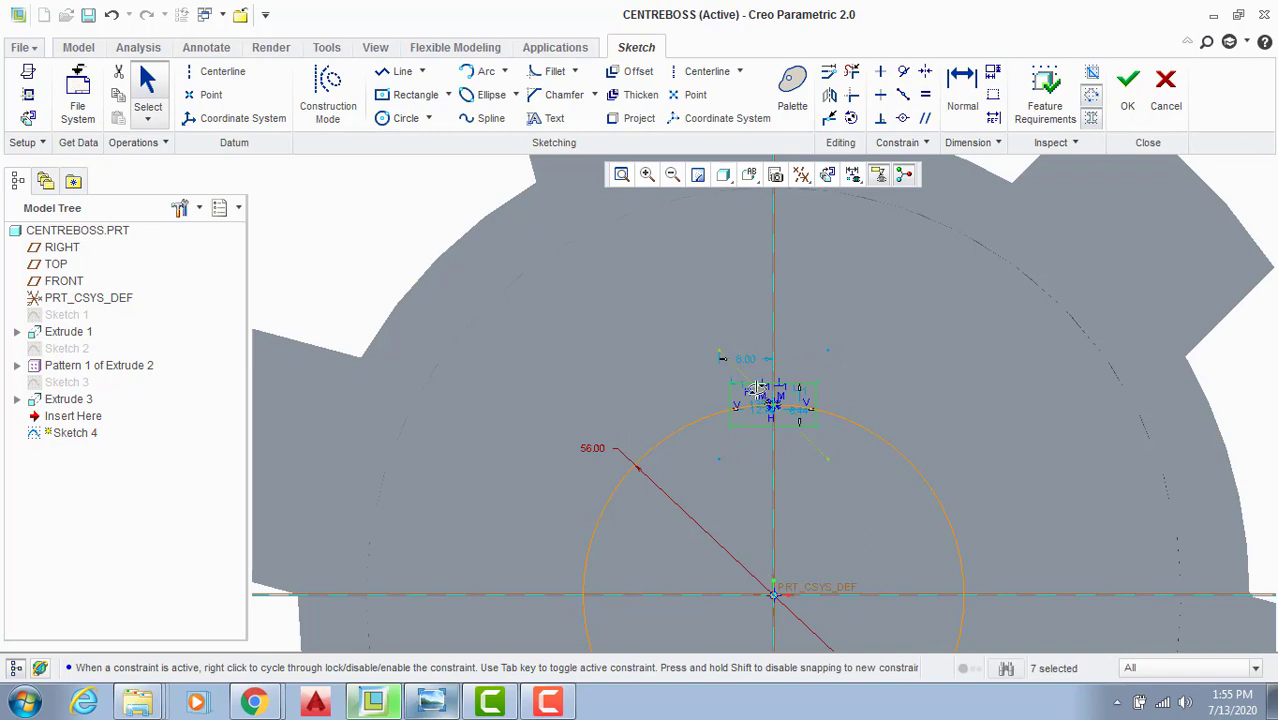
# Step: Dimension the keyway rectangle's top edge to a width of 16
pyautogui.scroll(-2, 757, 389)
pyautogui.click(962, 93)
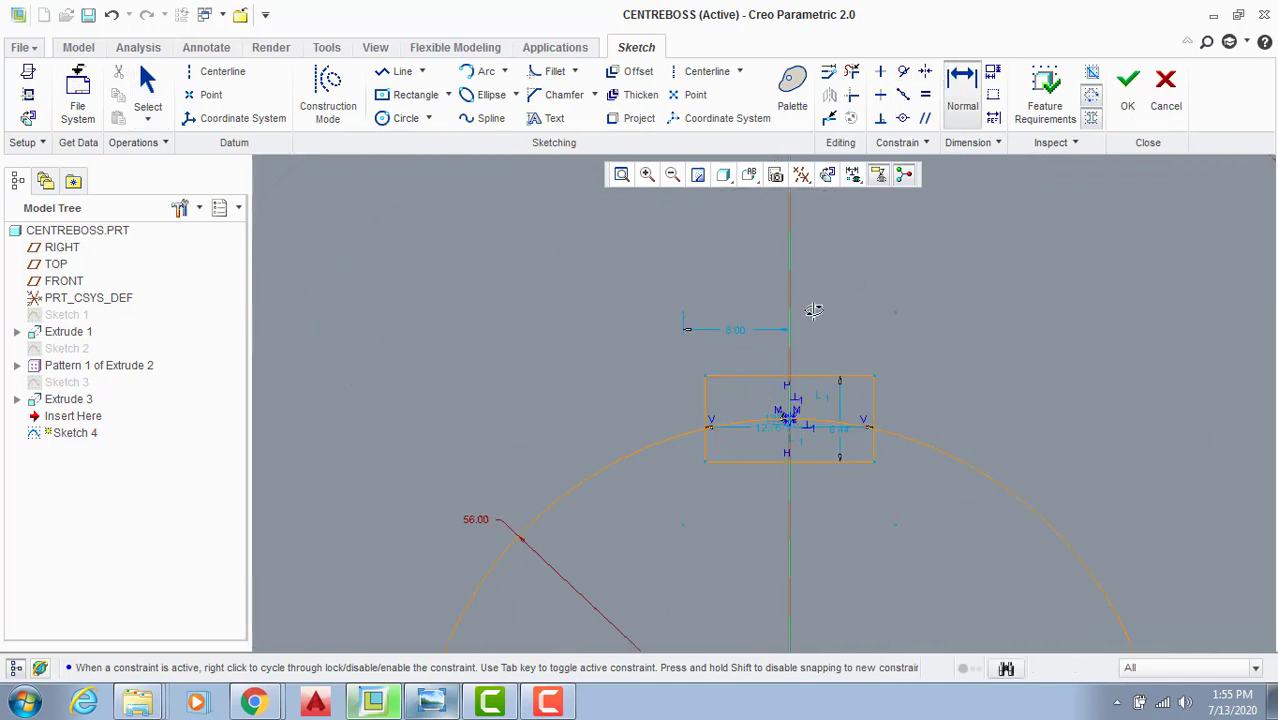
pyautogui.click(741, 374)
pyautogui.middleClick(736, 340)
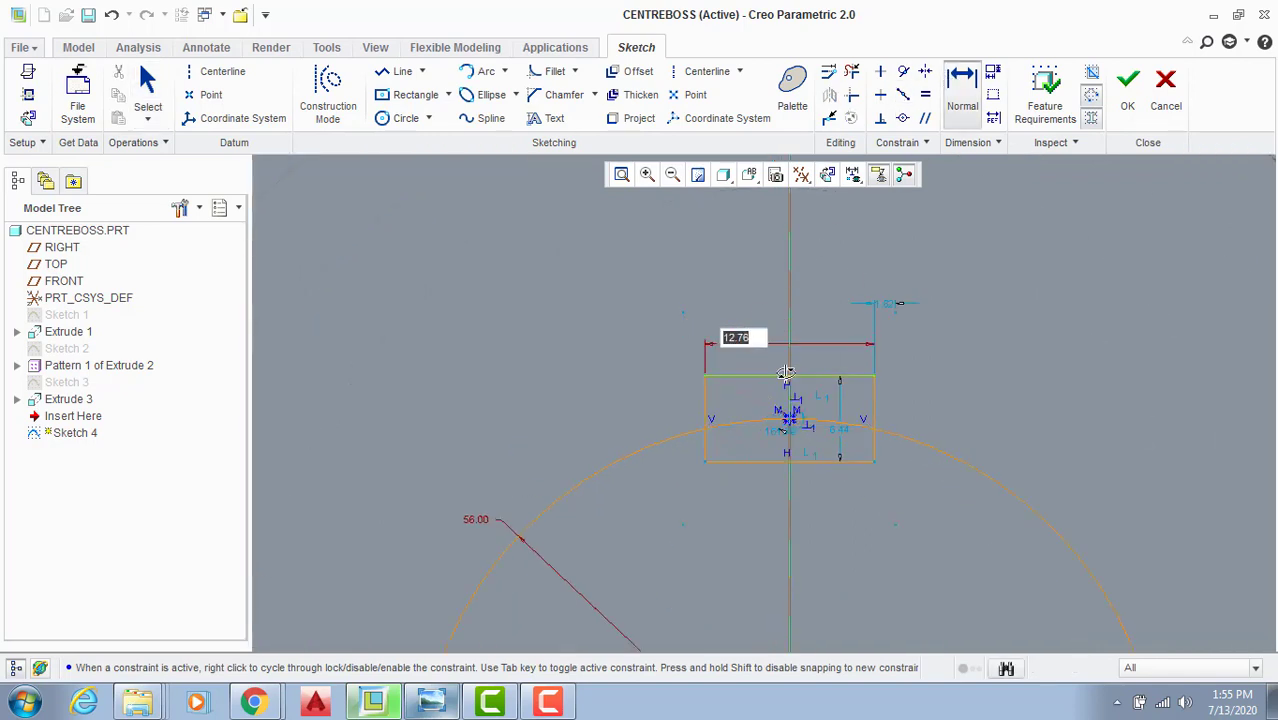
pyautogui.write('16')
pyautogui.press('Return')
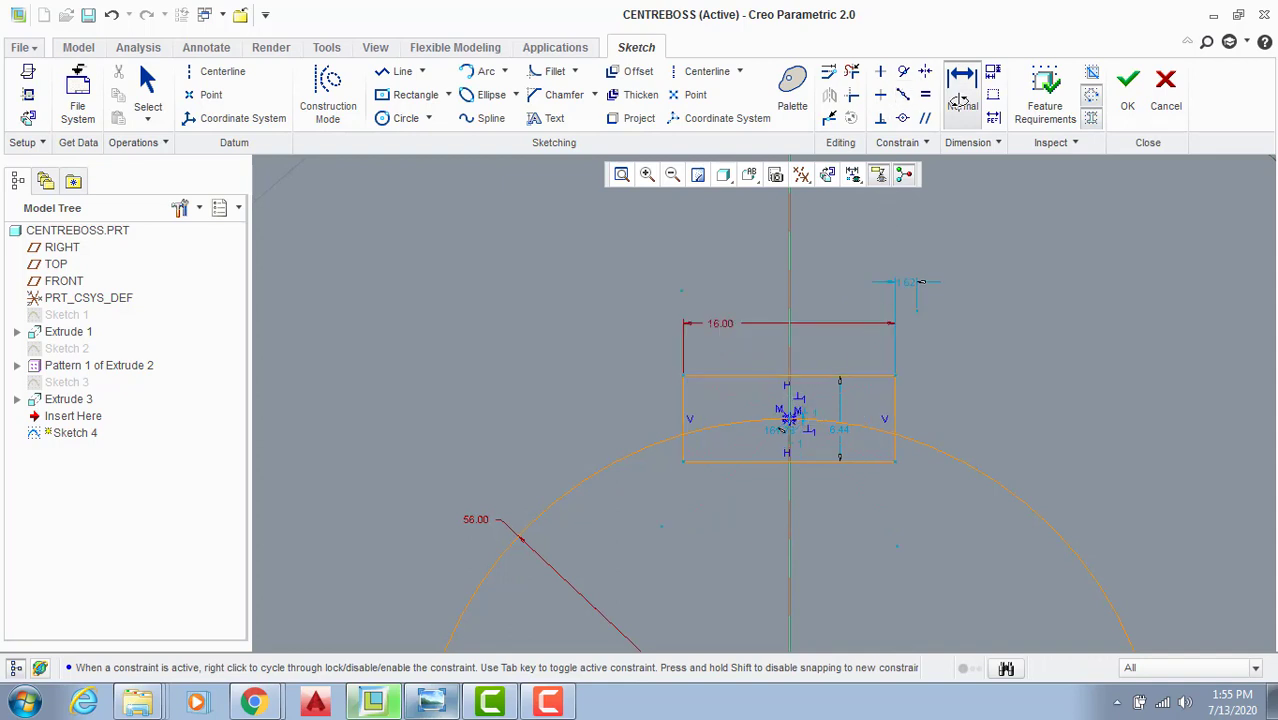
# Step: Check the keyway height on the drawing and dimension the rectangle's top edge 32.3 from the horizontal centreline
pyautogui.scroll(-3, 862, 374)
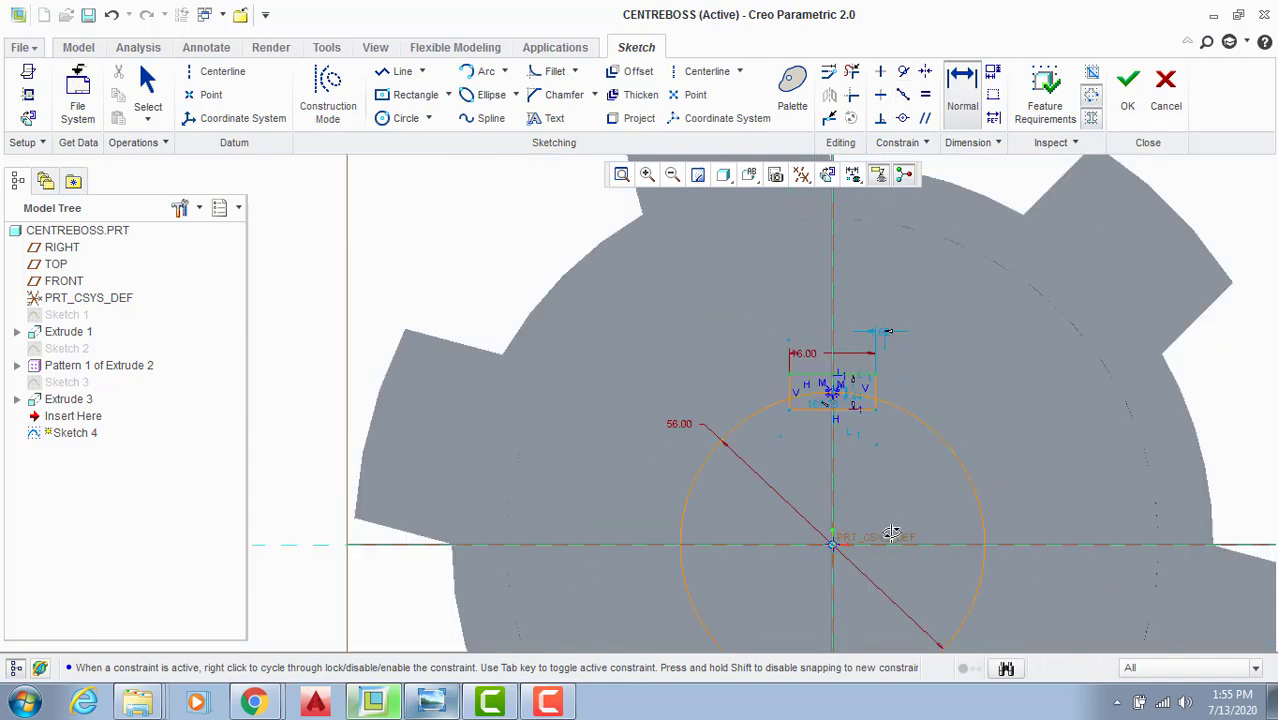
pyautogui.scroll(-2, 1007, 434)
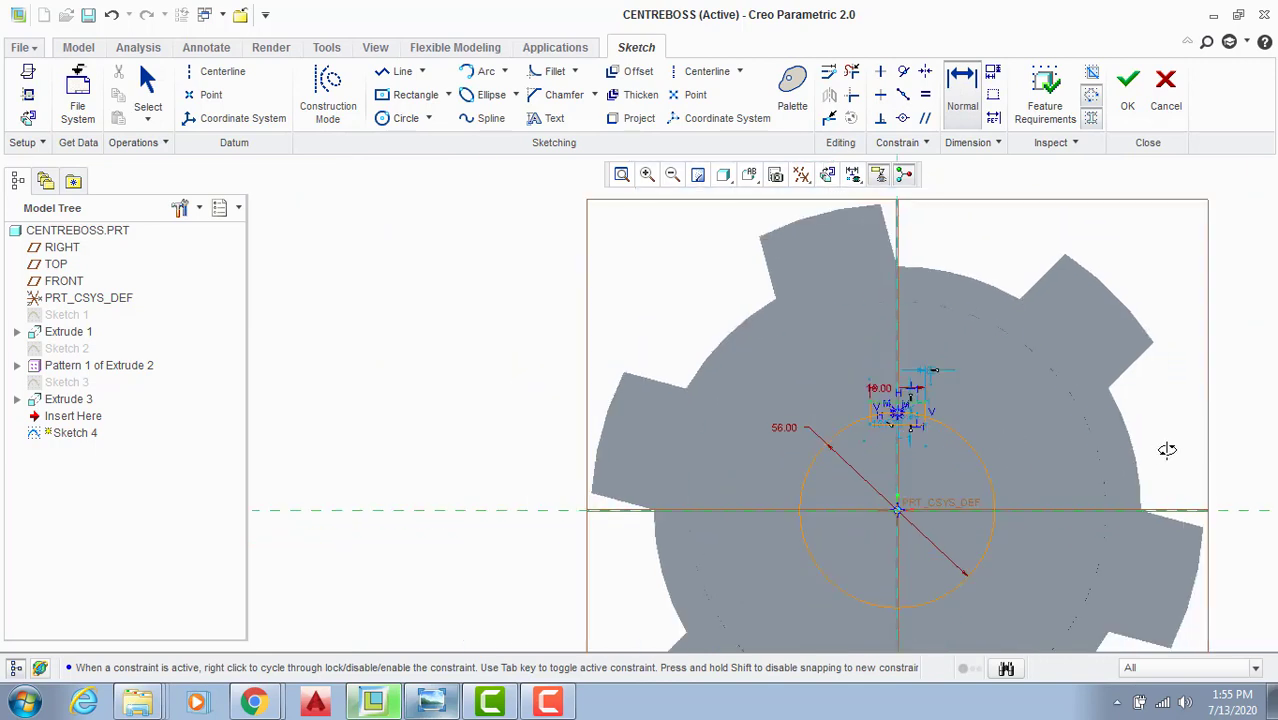
pyautogui.middleClick(1162, 452)
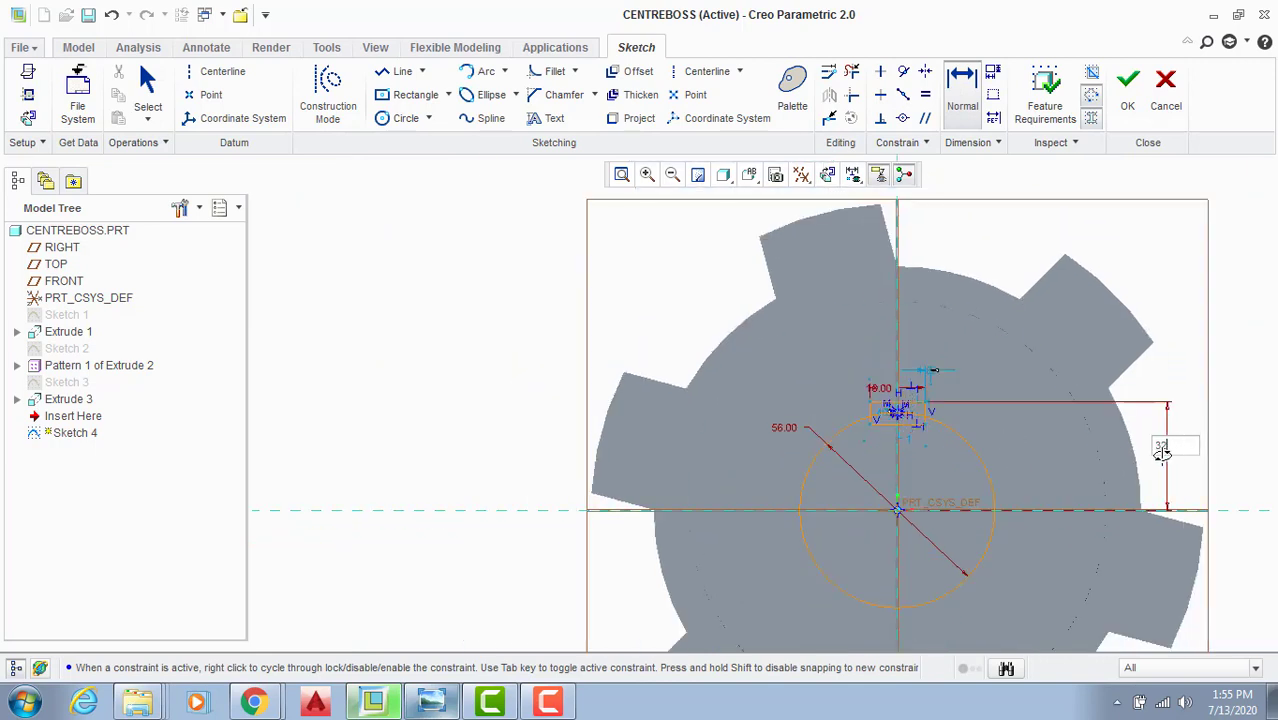
pyautogui.click(431, 700)
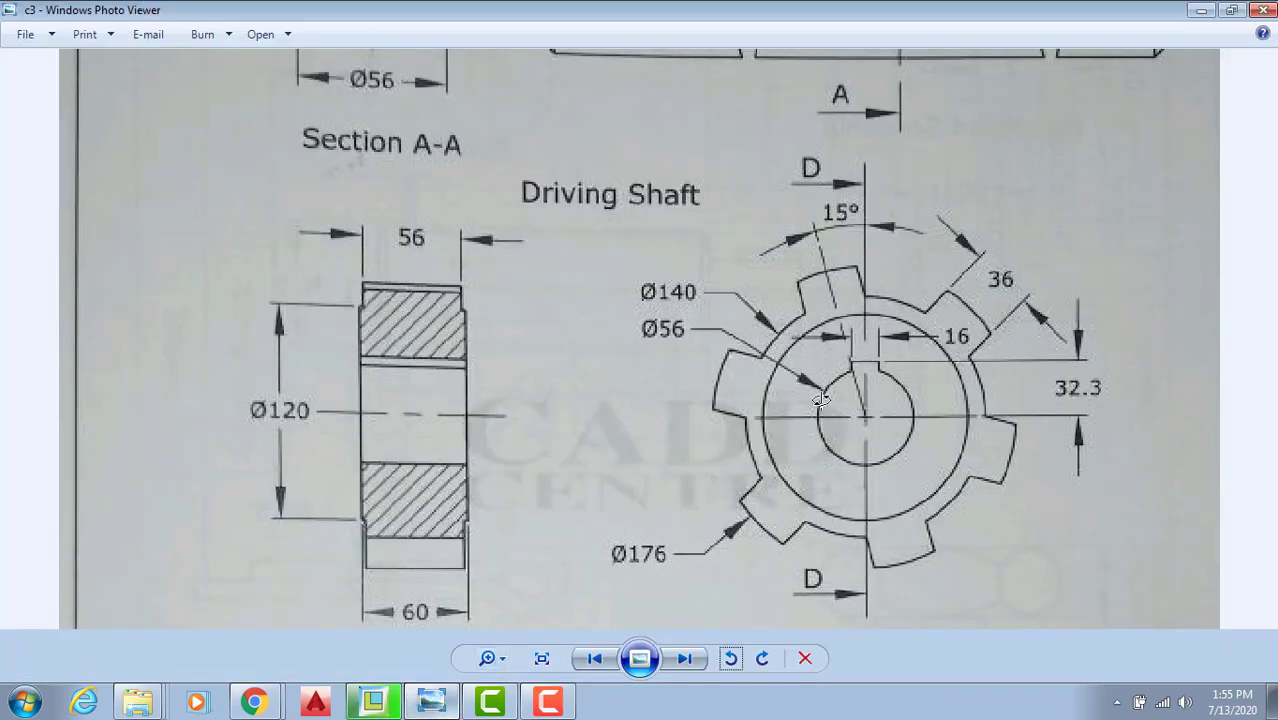
pyautogui.click(489, 700)
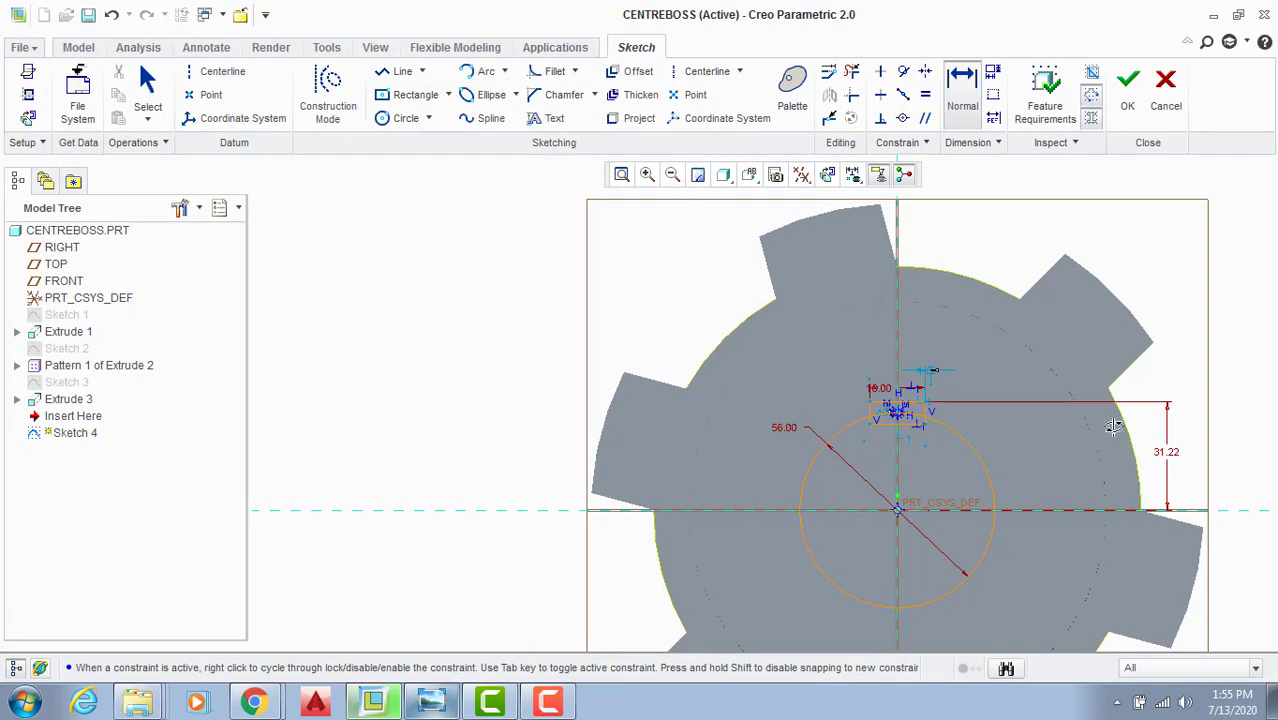
pyautogui.middleClick(1164, 446)
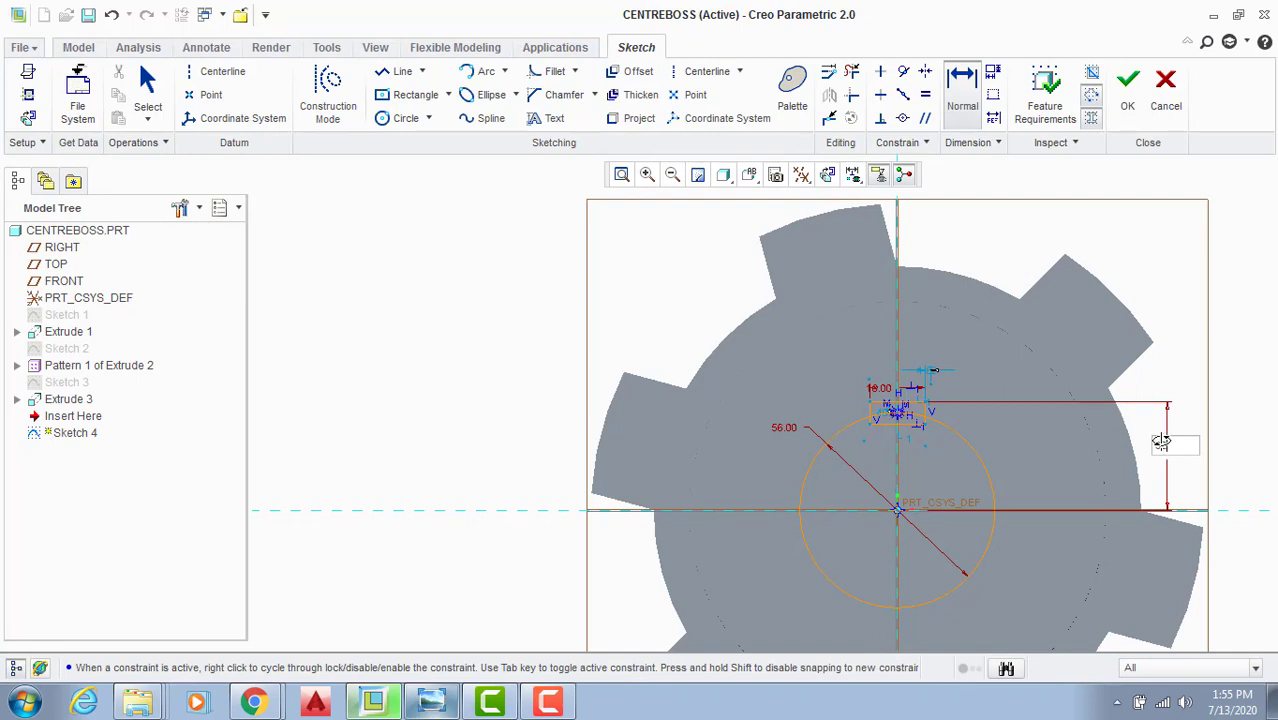
pyautogui.middleClick(1157, 418)
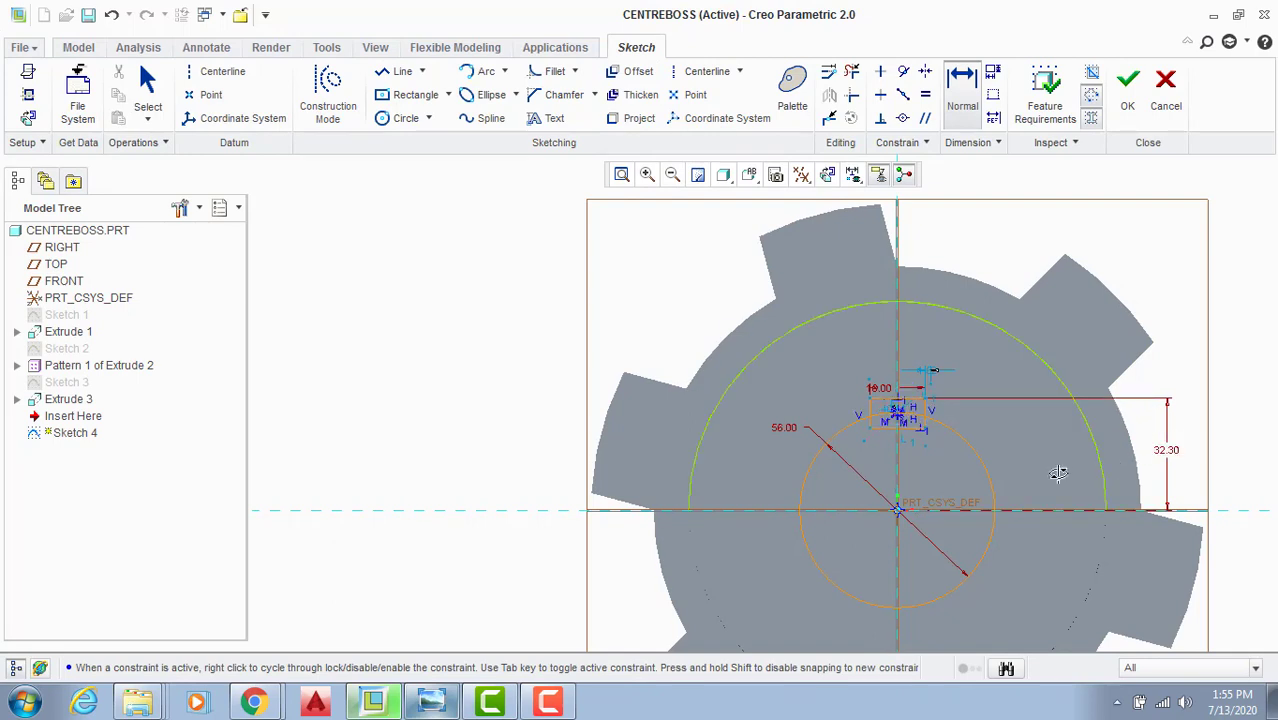
# Step: Try trimming the bore circle beside the keyway rectangle's right edge and undo that trim
pyautogui.scroll(-3, 899, 408)
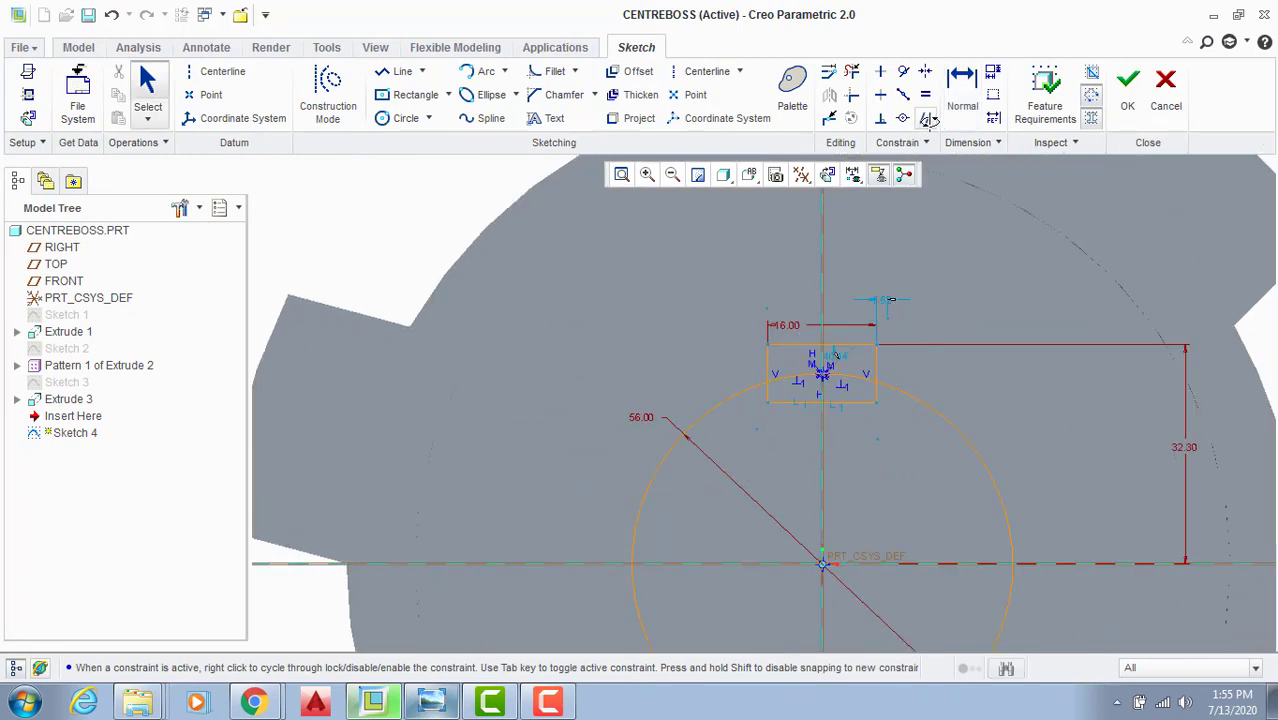
pyautogui.scroll(-2, 905, 322)
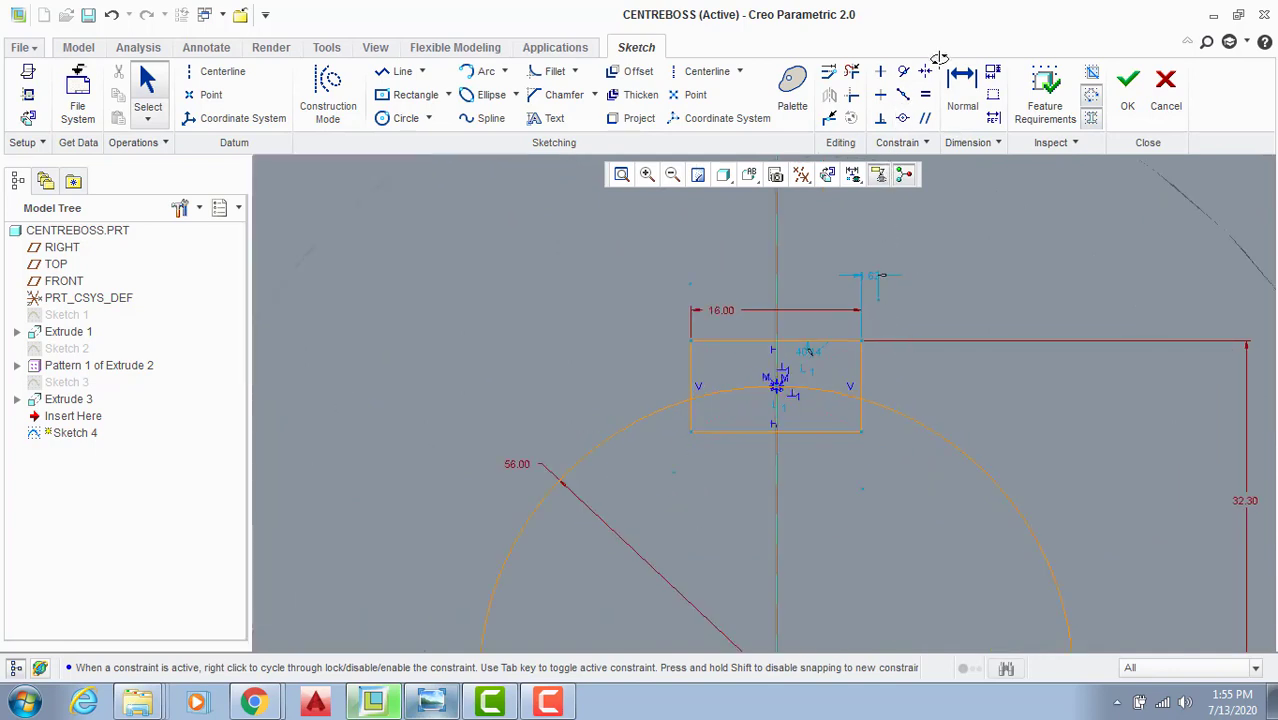
pyautogui.click(851, 72)
pyautogui.moveTo(926, 407); pyautogui.dragTo(895, 438)
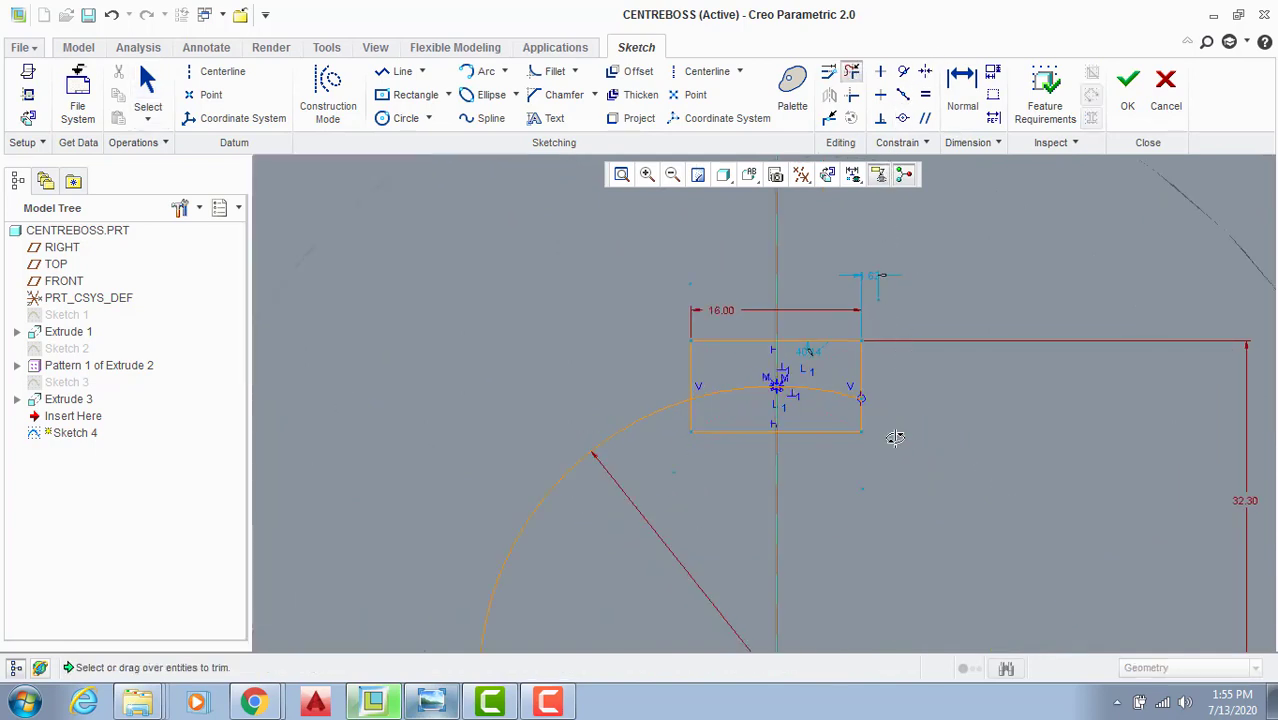
pyautogui.hotkey('ctrl', 'z')
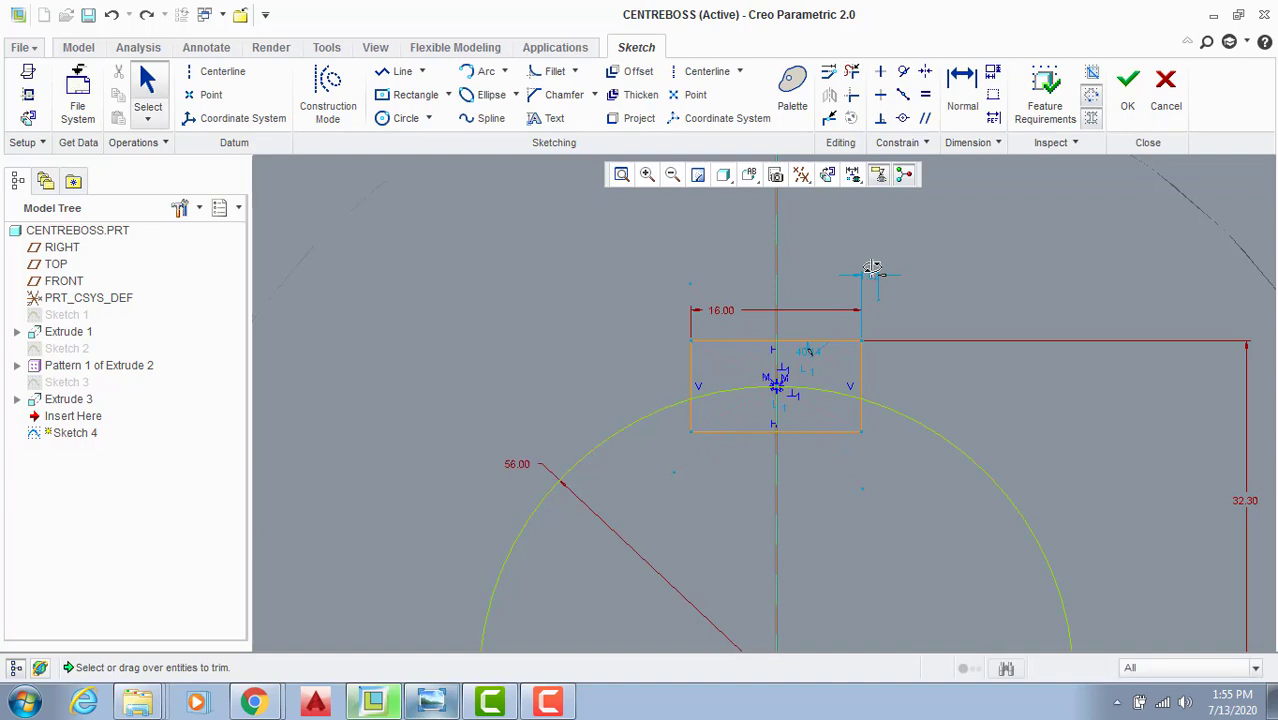
# Step: Trim the circle's arc inside the keyway and the rectangle's lines inside the bore to leave one closed outline
pyautogui.click(849, 68)
pyautogui.scroll(3, 792, 409)
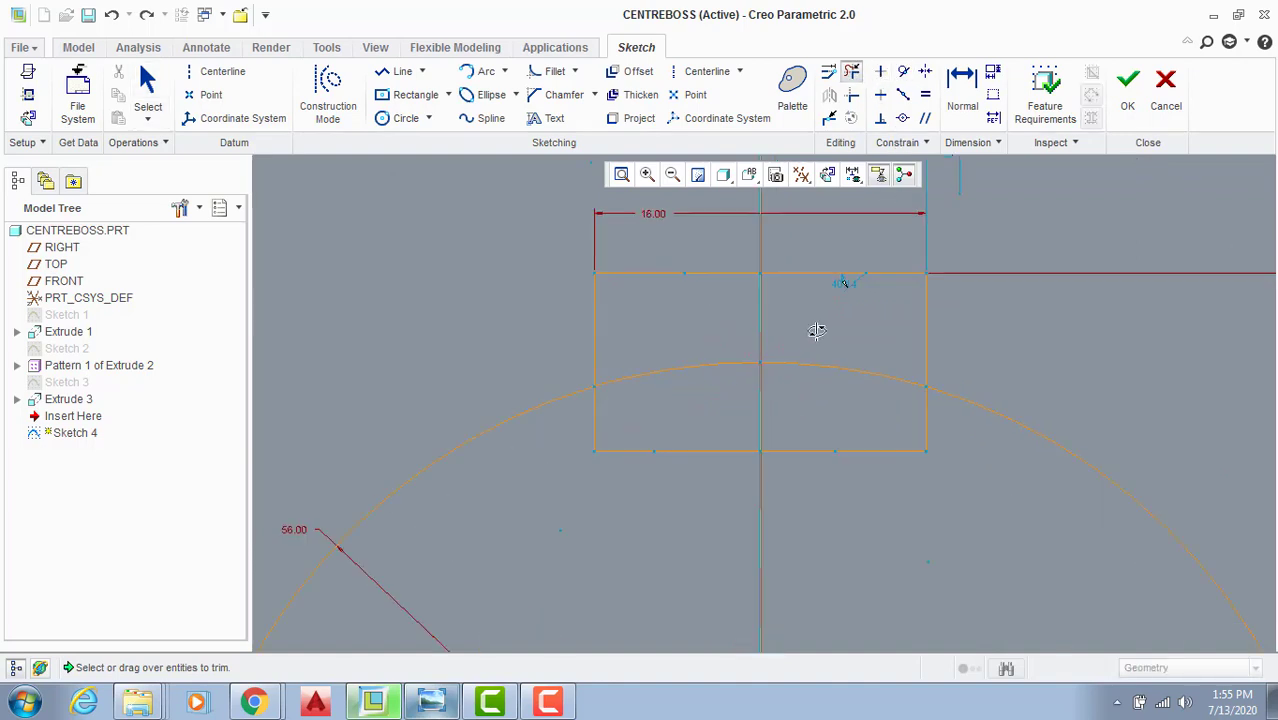
pyautogui.moveTo(684, 350)
pyautogui.mouseDown()
pyautogui.moveTo(677, 402)
pyautogui.moveTo(582, 440)
pyautogui.mouseUp()
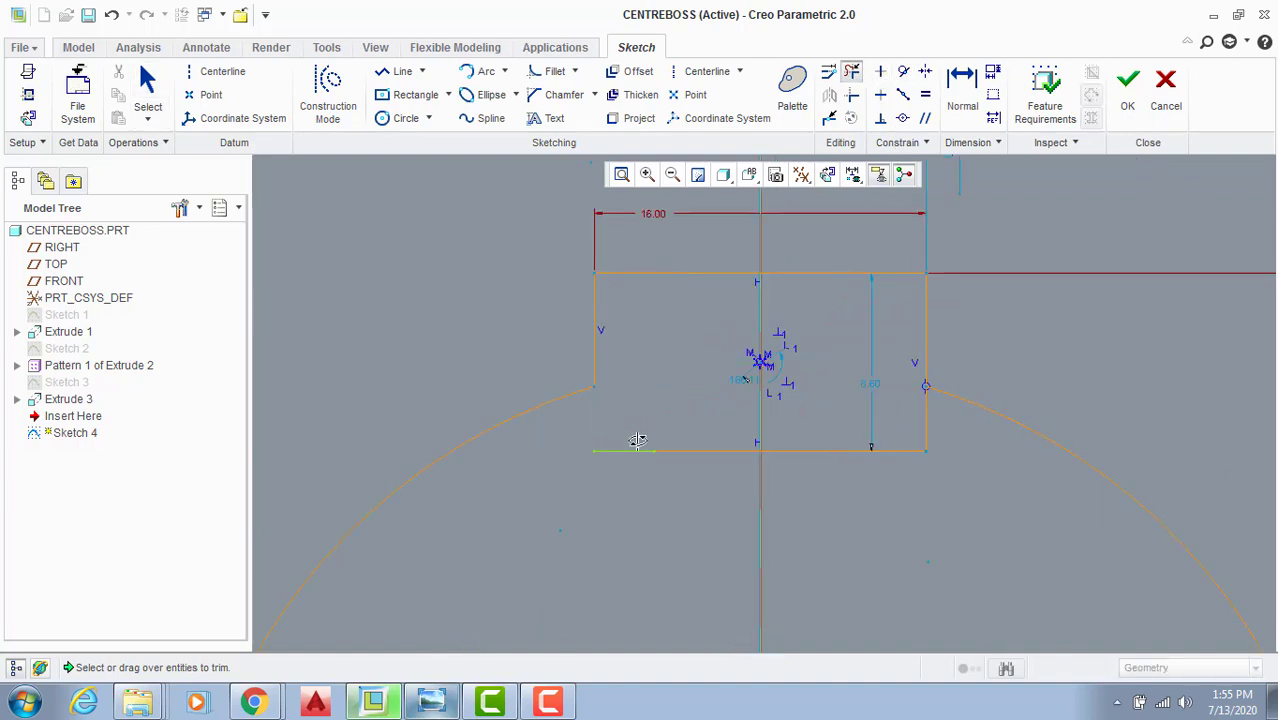
pyautogui.moveTo(735, 434)
pyautogui.mouseDown()
pyautogui.moveTo(764, 455)
pyautogui.moveTo(824, 460)
pyautogui.mouseUp()
pyautogui.moveTo(885, 419)
pyautogui.mouseDown()
pyautogui.moveTo(922, 456)
pyautogui.moveTo(935, 429)
pyautogui.mouseUp()
pyautogui.moveTo(601, 434); pyautogui.dragTo(609, 464)
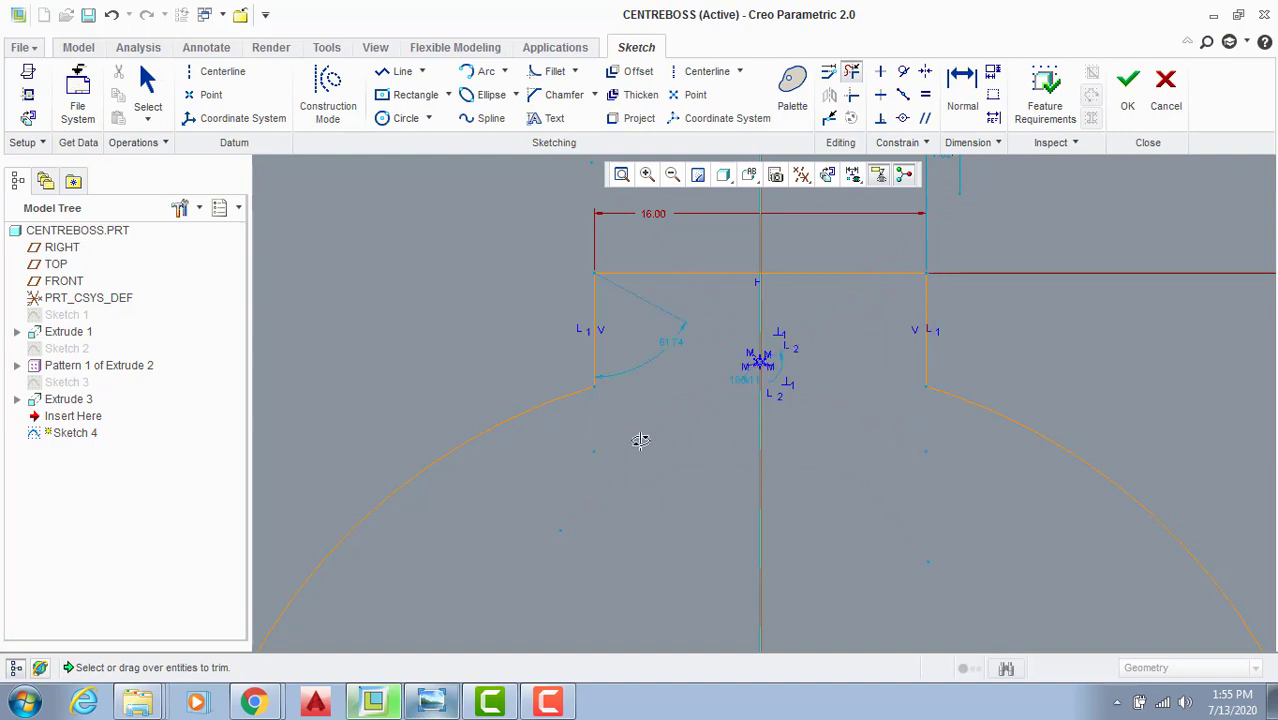
pyautogui.middleClick(647, 432)
pyautogui.scroll(3, 650, 430)
pyautogui.scroll(2, 651, 424)
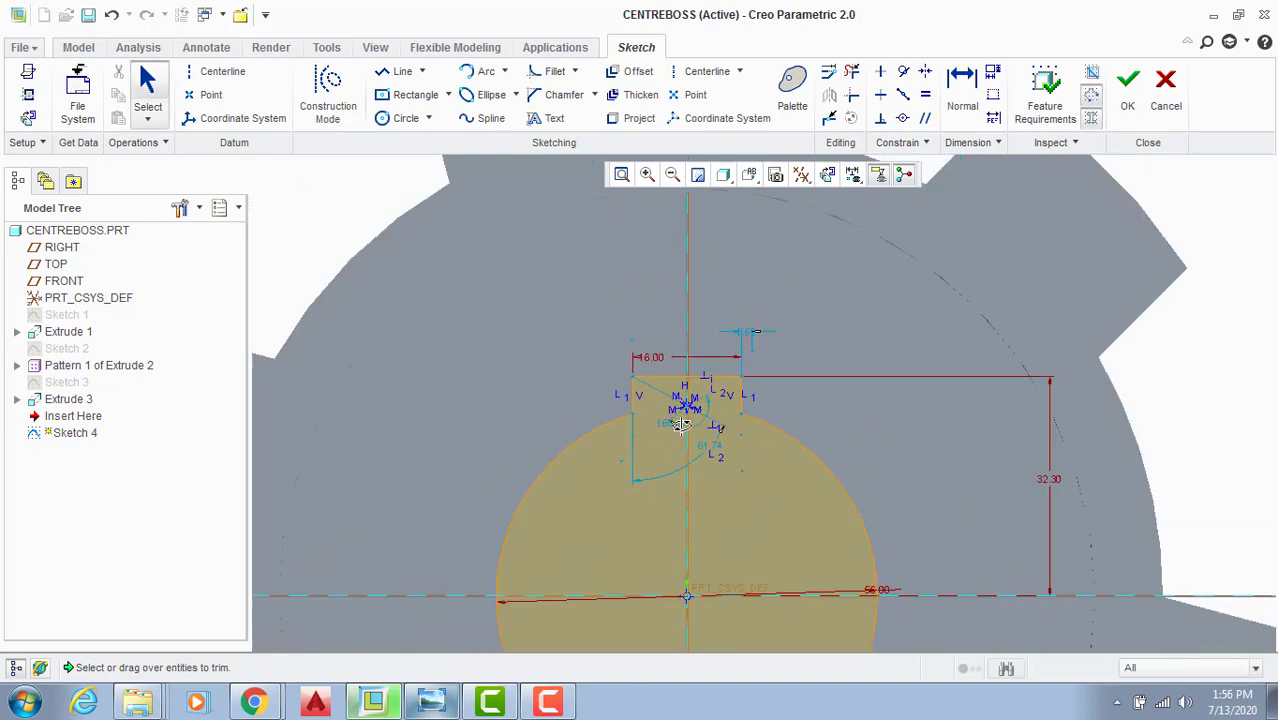
# Step: Try to move the keyway's upper-left corner, and shift the leftover construction diagonal to an angle of about 56 degrees
pyautogui.scroll(-4, 680, 418)
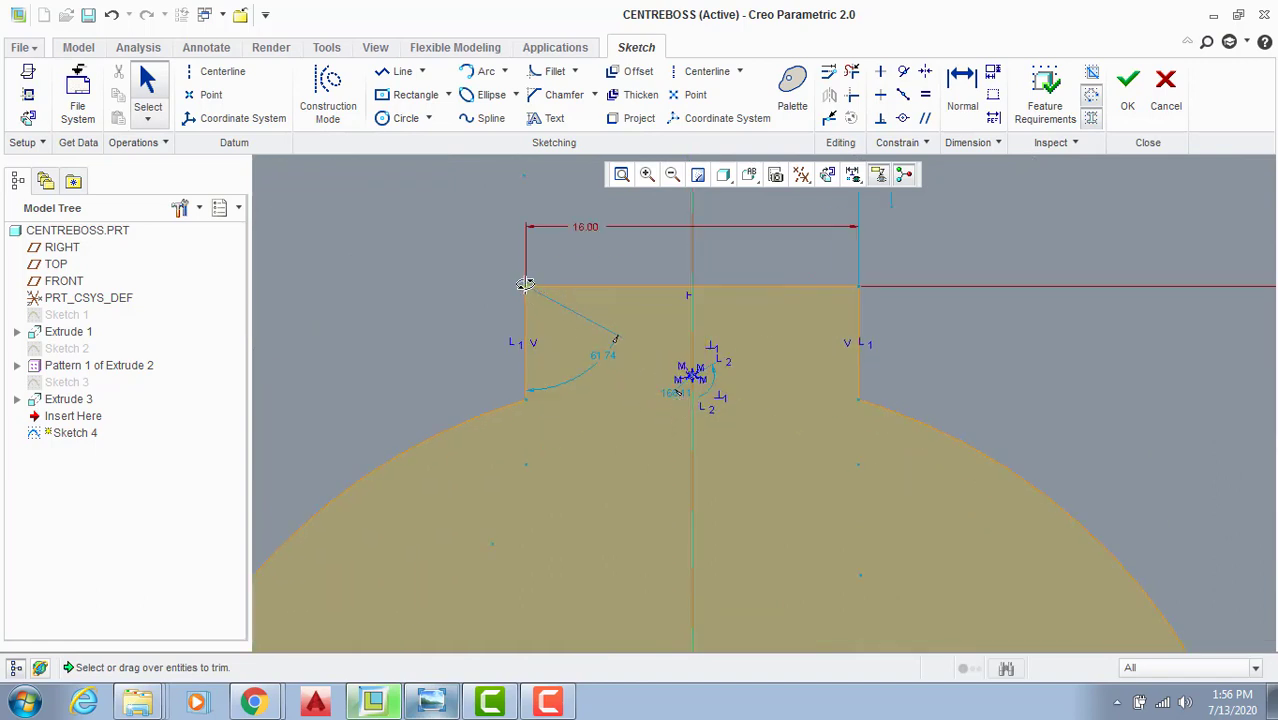
pyautogui.moveTo(526, 286); pyautogui.dragTo(540, 282)
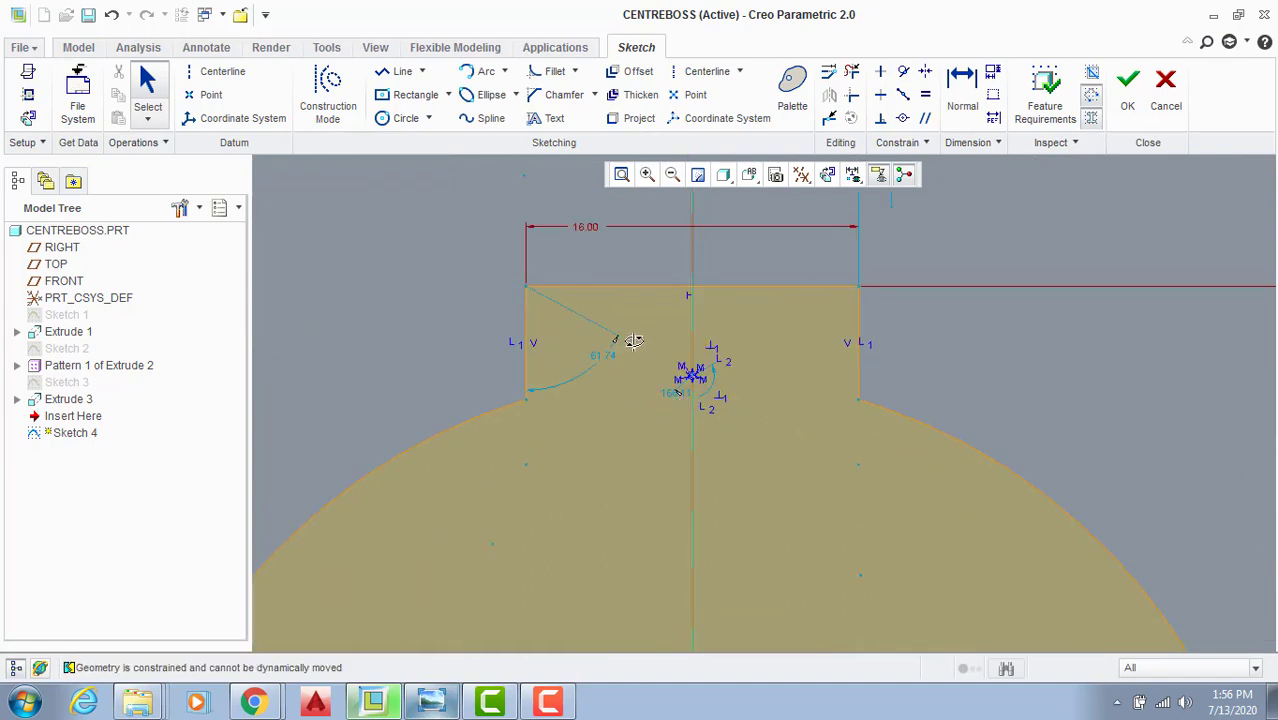
pyautogui.moveTo(617, 339)
pyautogui.mouseDown()
pyautogui.moveTo(603, 374)
pyautogui.moveTo(639, 340)
pyautogui.moveTo(637, 360)
pyautogui.mouseUp()
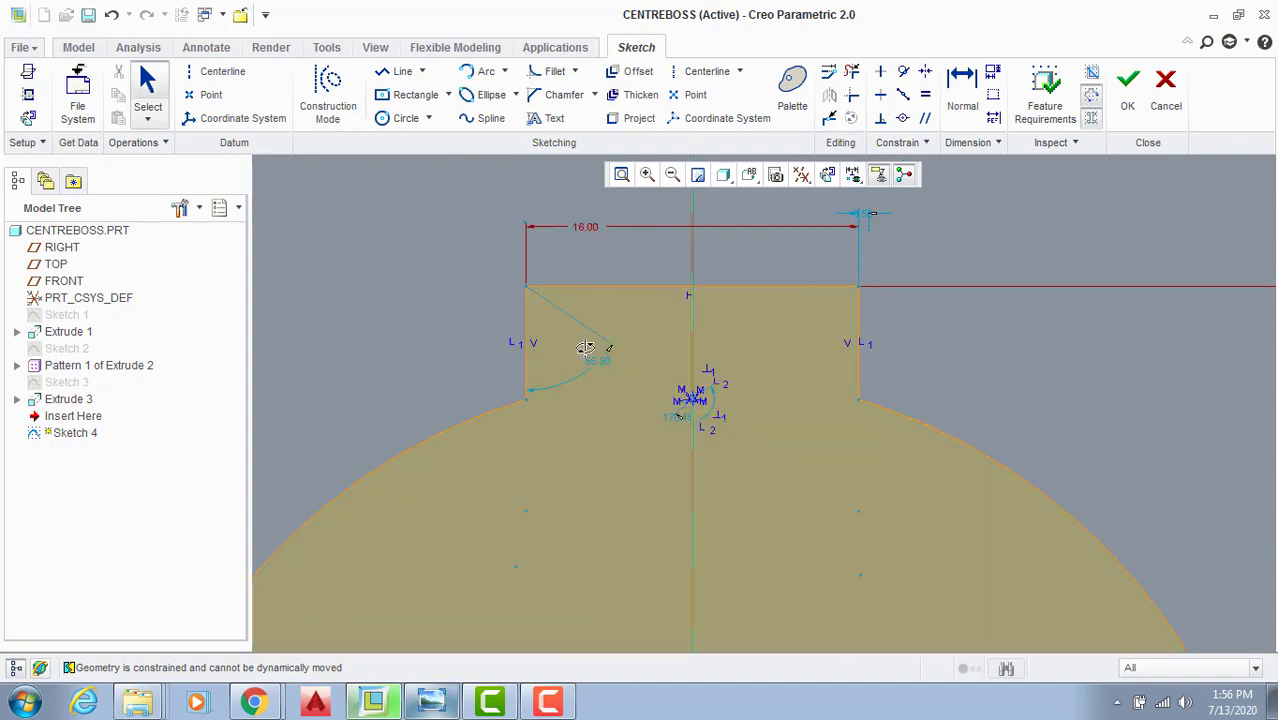
pyautogui.click(579, 368)
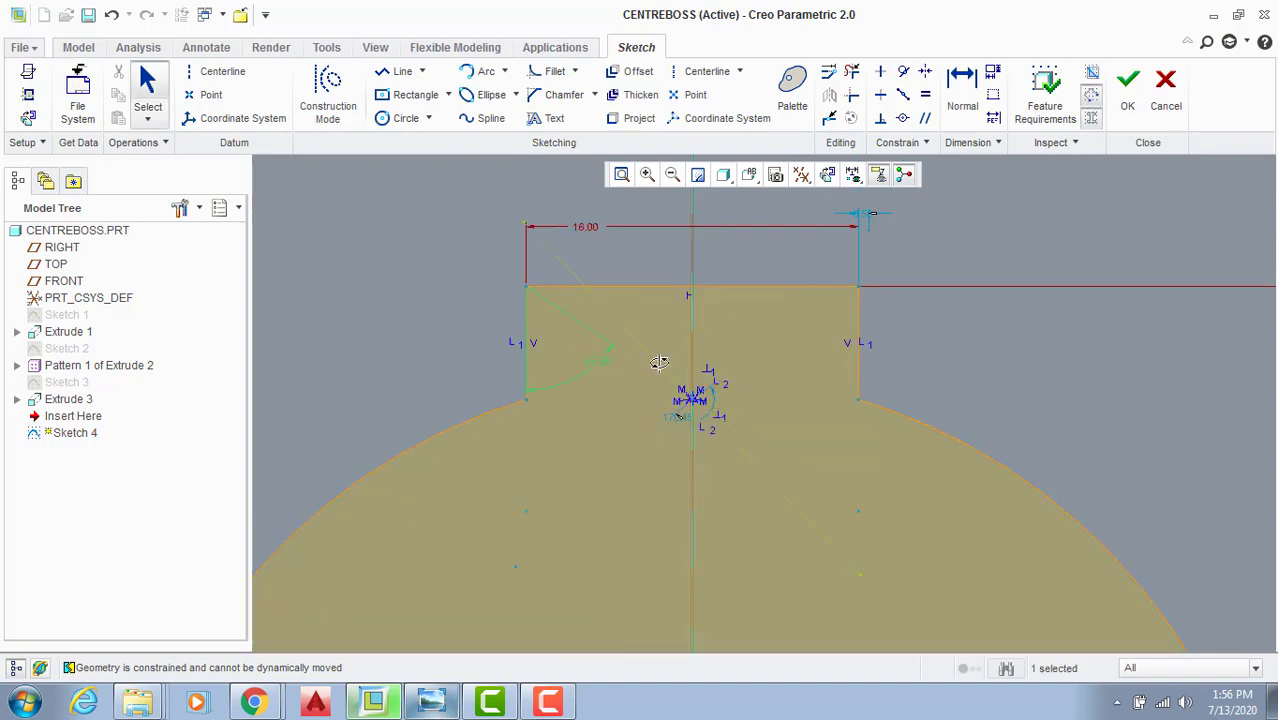
pyautogui.scroll(-8, 659, 362)
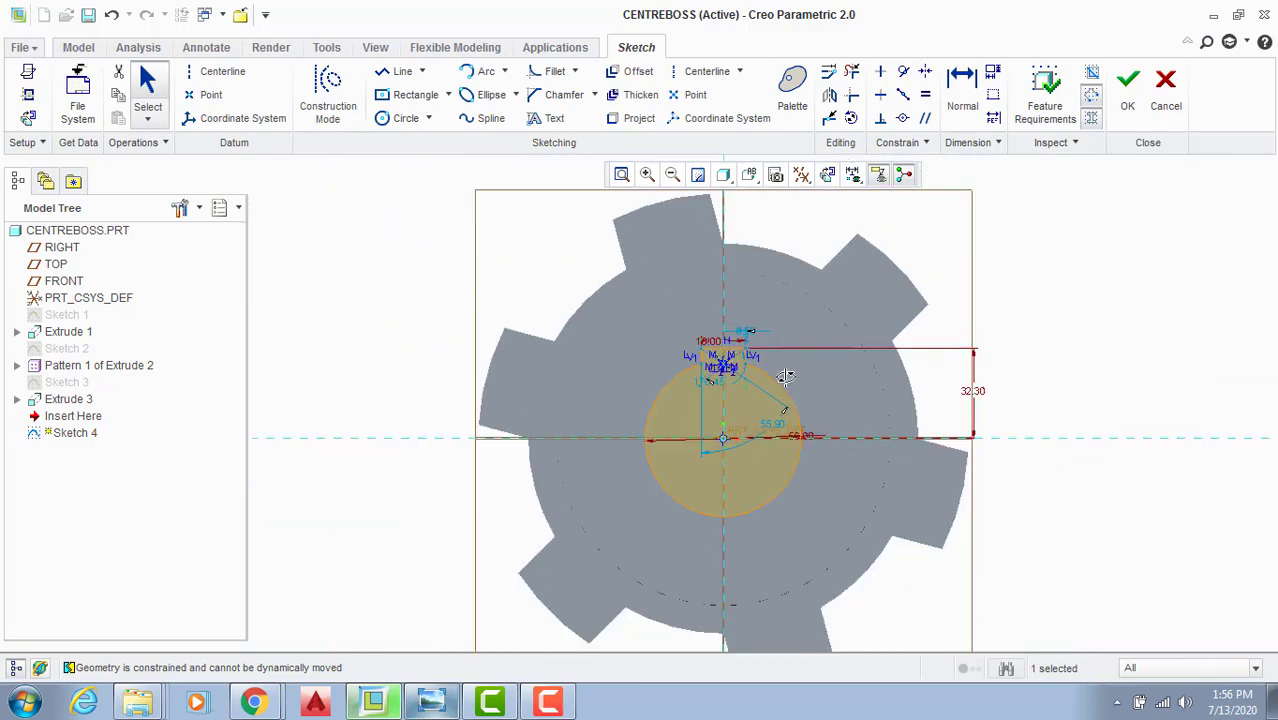
pyautogui.scroll(8, 786, 376)
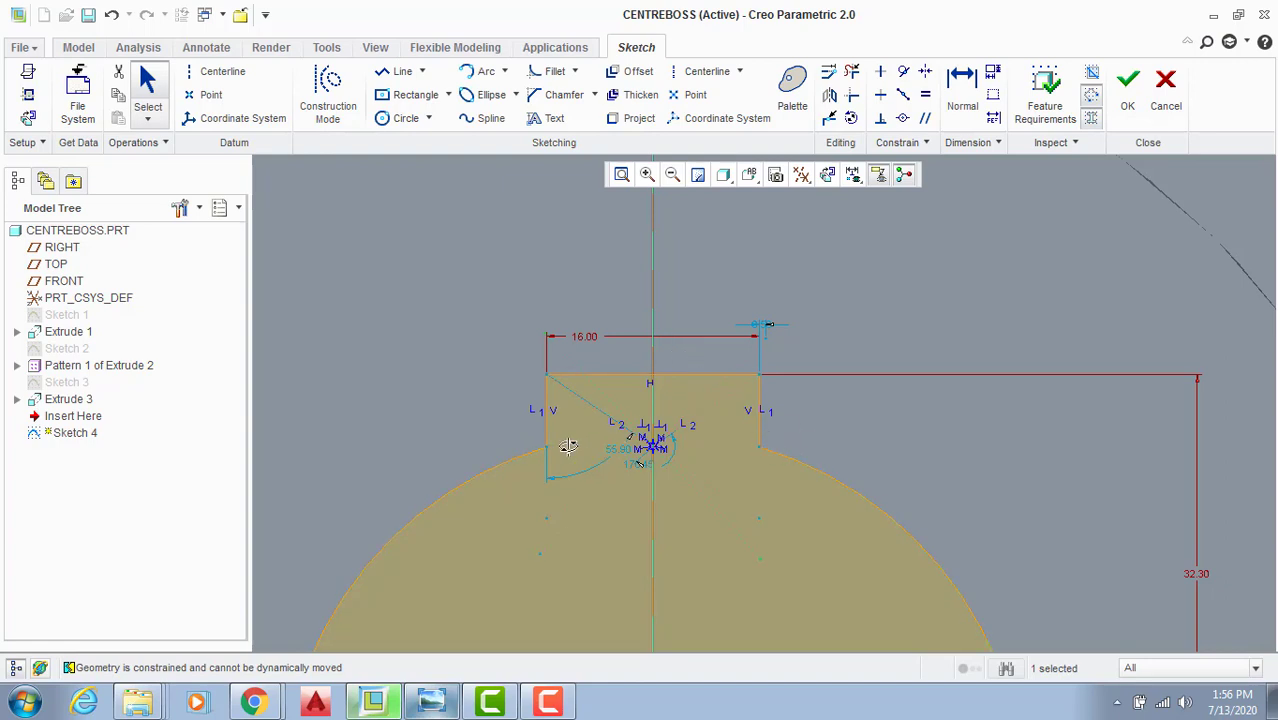
pyautogui.scroll(-5, 662, 424)
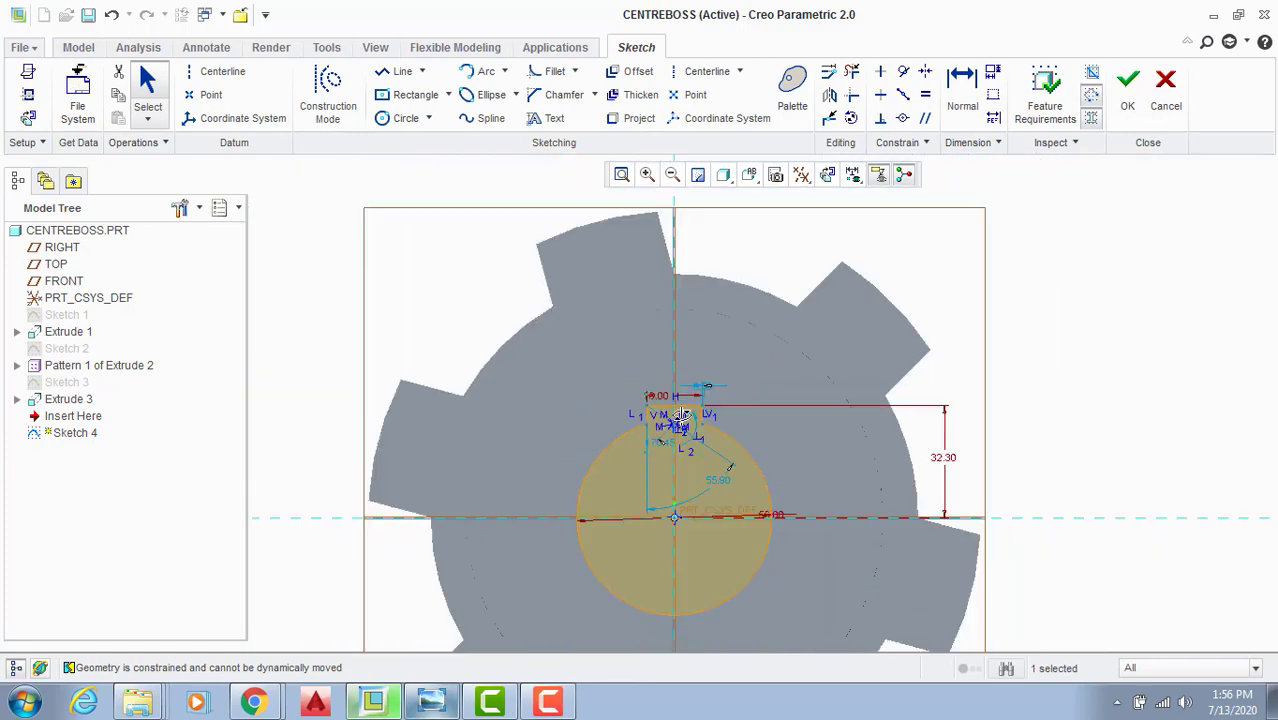
# Step: Finish the keyed-bore sketch, extrude it as a material-removing cut through the boss, and save the part
pyautogui.click(1122, 121)
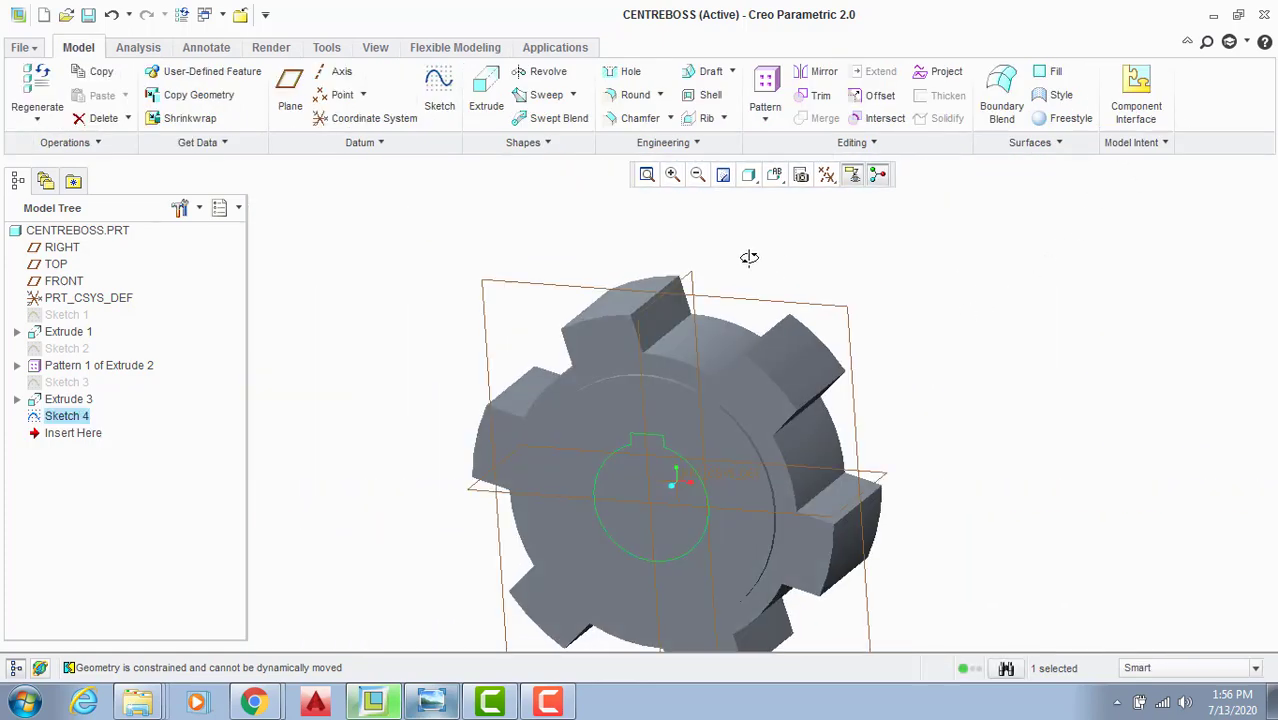
pyautogui.click(492, 98)
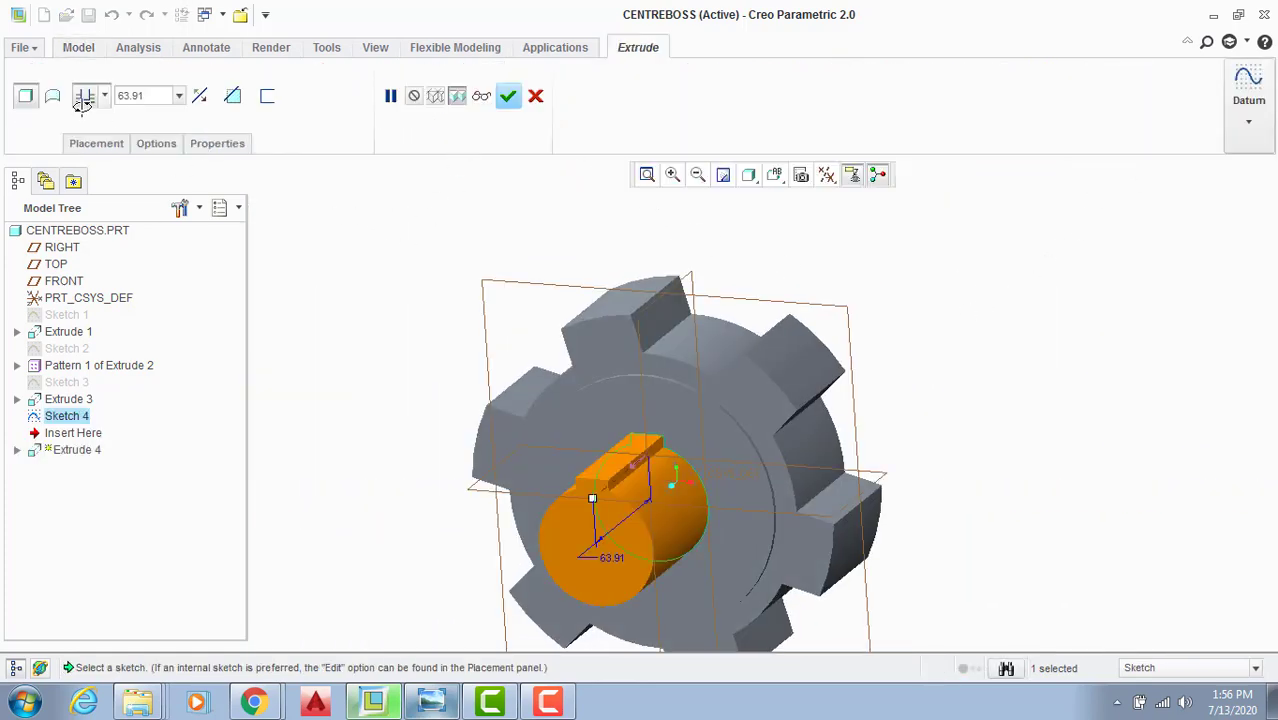
pyautogui.click(103, 96)
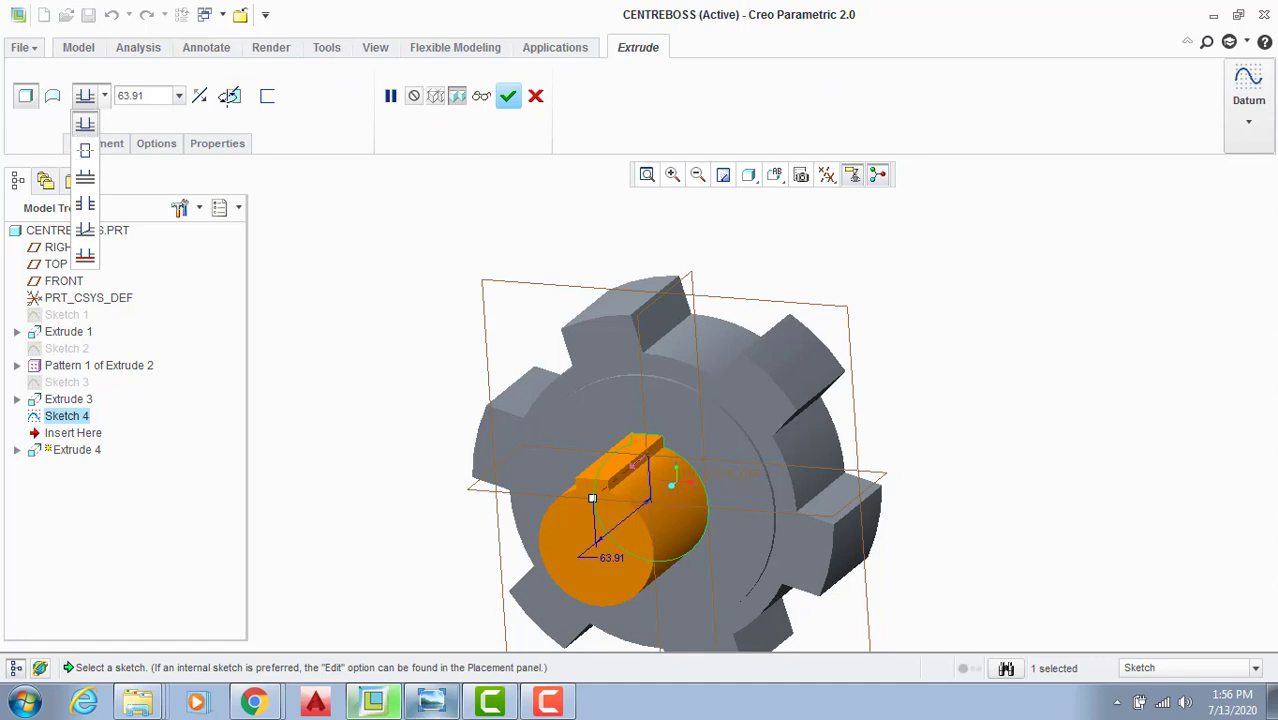
pyautogui.click(229, 95)
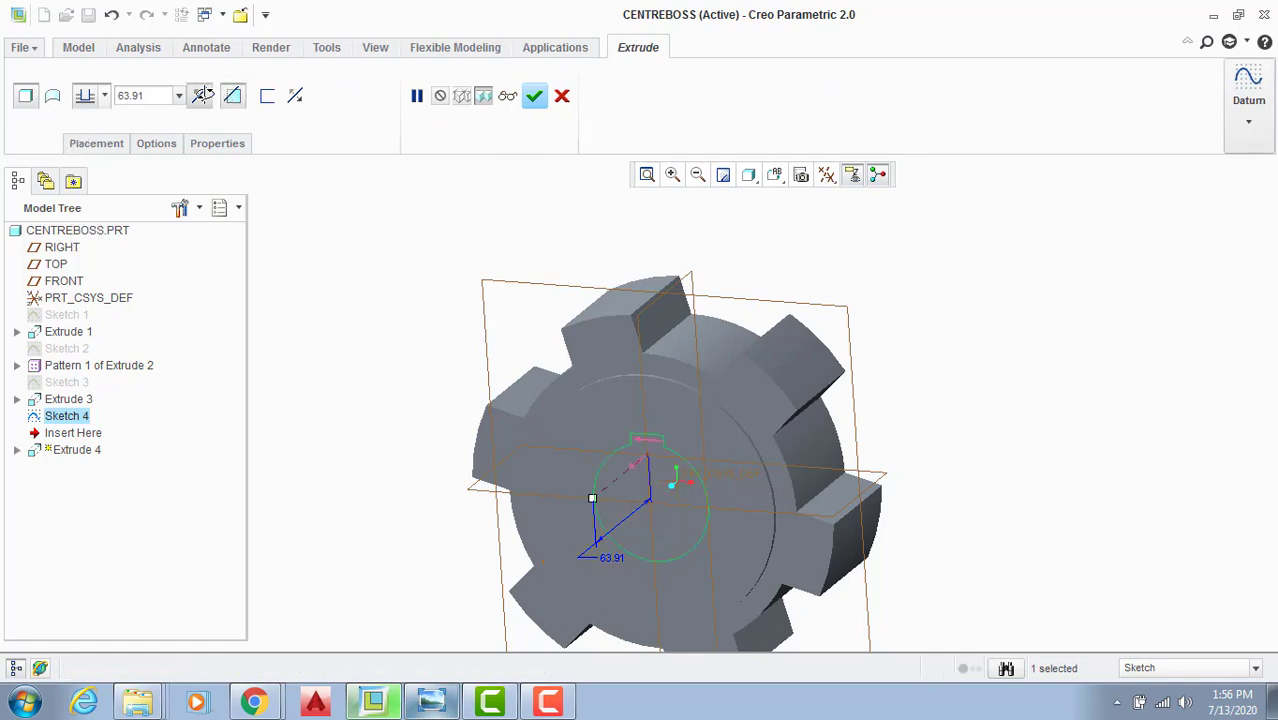
pyautogui.moveTo(428, 229); pyautogui.dragTo(734, 403, button='middle')
pyautogui.moveTo(734, 403); pyautogui.dragTo(960, 372)
pyautogui.click(534, 95)
pyautogui.moveTo(541, 251); pyautogui.dragTo(906, 270, button='middle')
pyautogui.hotkey('ctrl', 's')
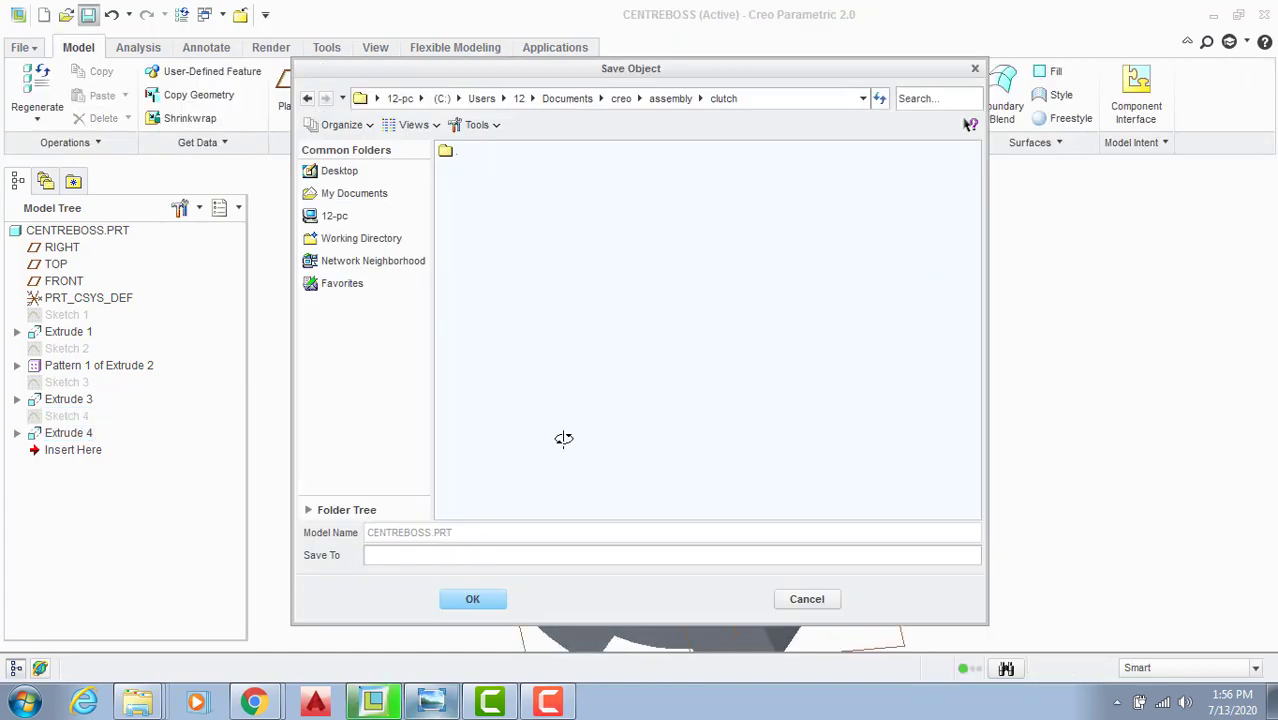
pyautogui.click(486, 598)
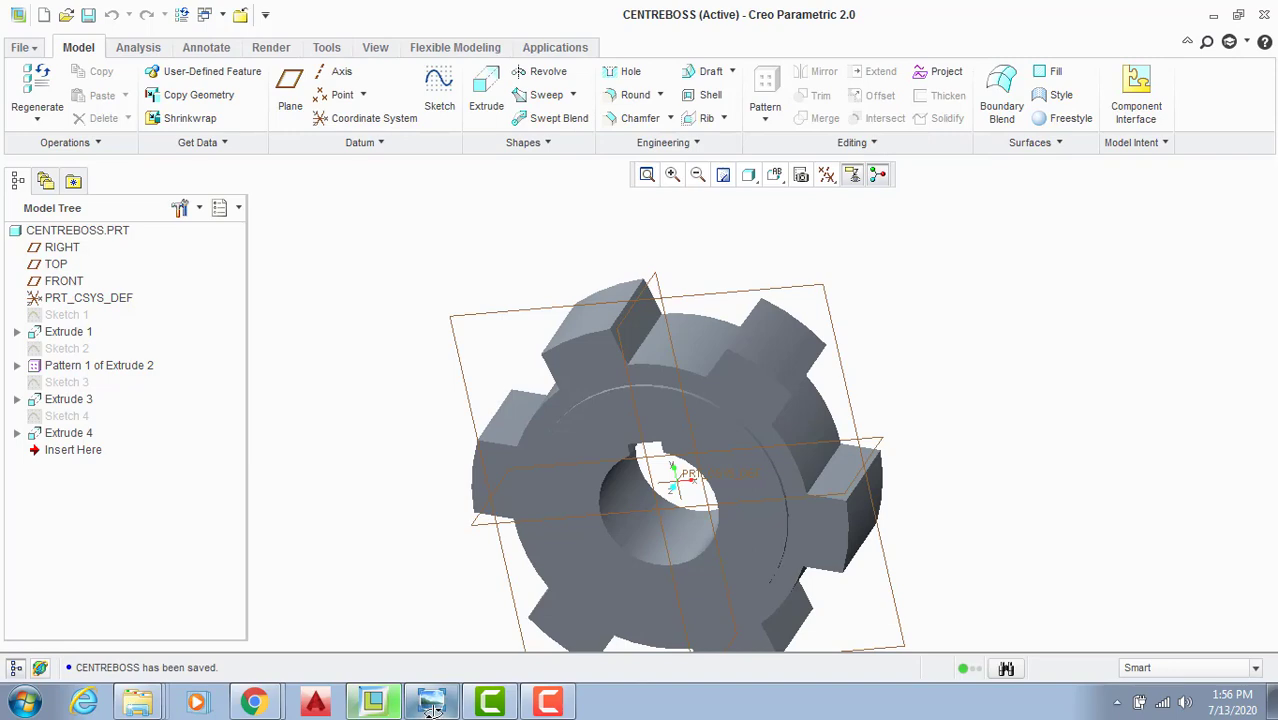
# Step: Review the L lever views on the drawing in Windows Photo Viewer, then return to Creo Parametric and close the centre boss part
pyautogui.hotkey('alt', 'Tab')
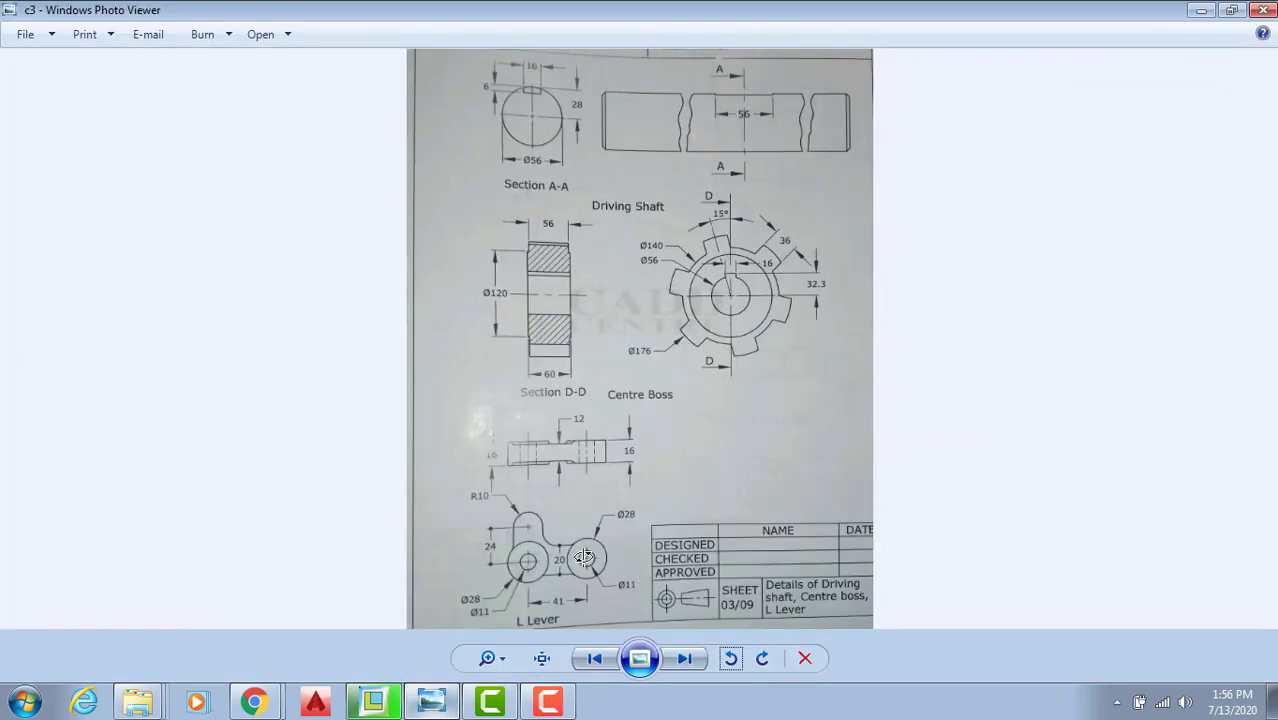
pyautogui.scroll(2, 596, 590)
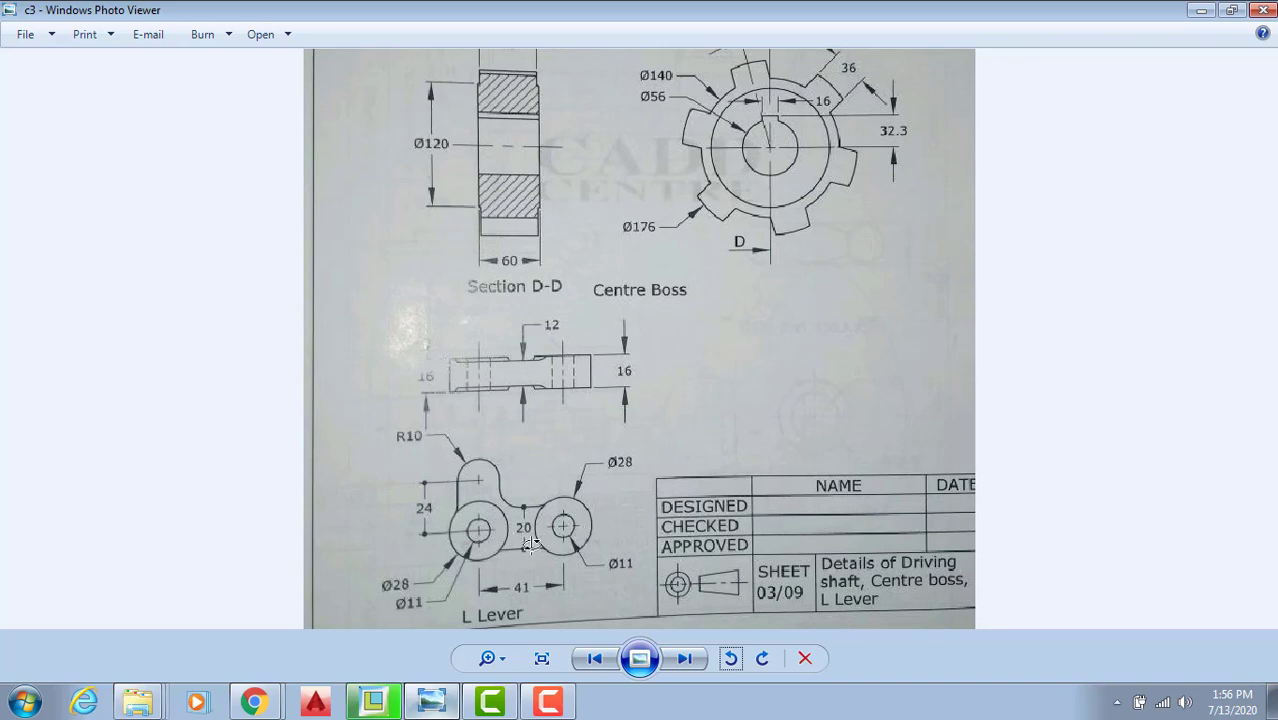
pyautogui.click(436, 697)
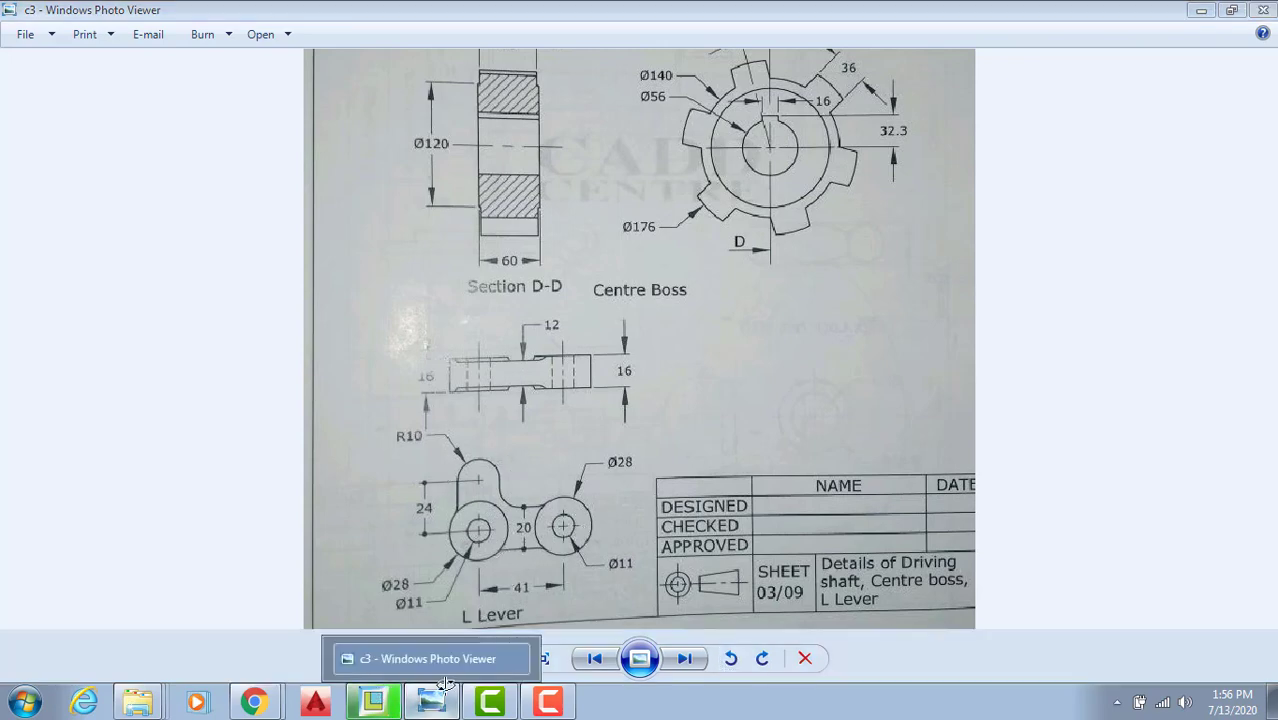
pyautogui.click(37, 47)
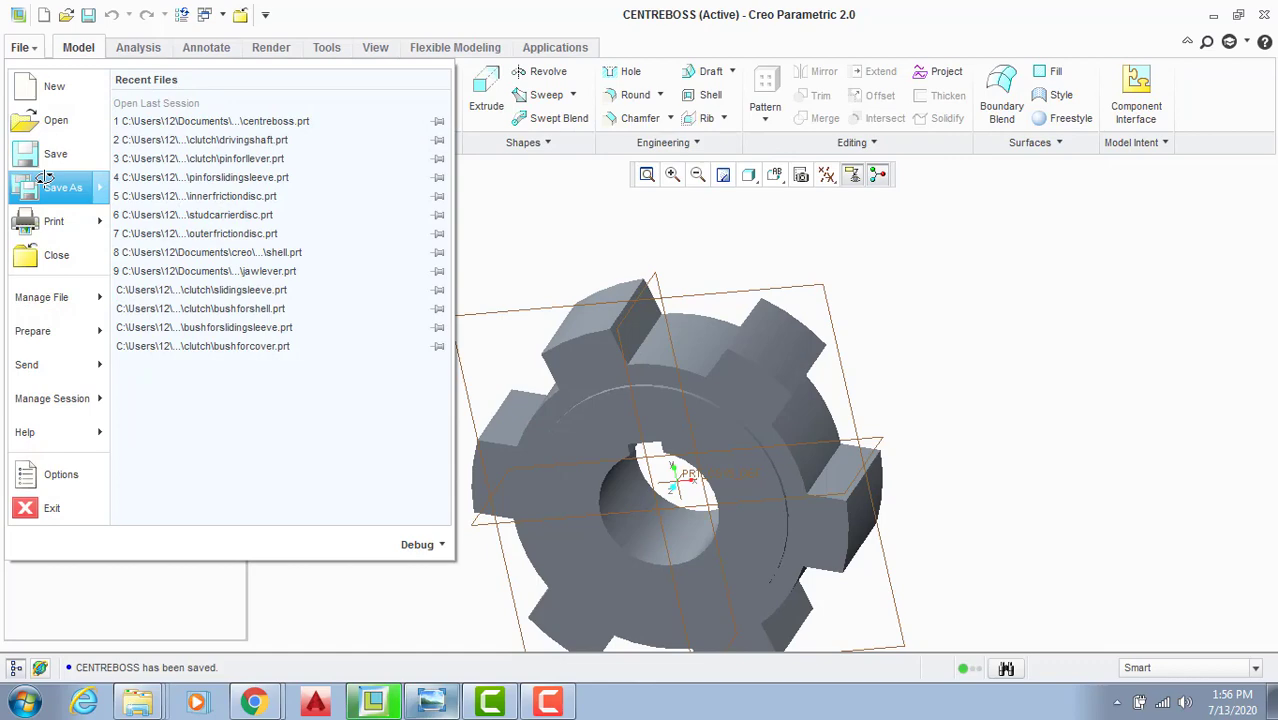
pyautogui.click(42, 252)
# Step: Create a new solid part named L_LEVER from the mmns_part_solid template instead of the default one
pyautogui.click(40, 108)
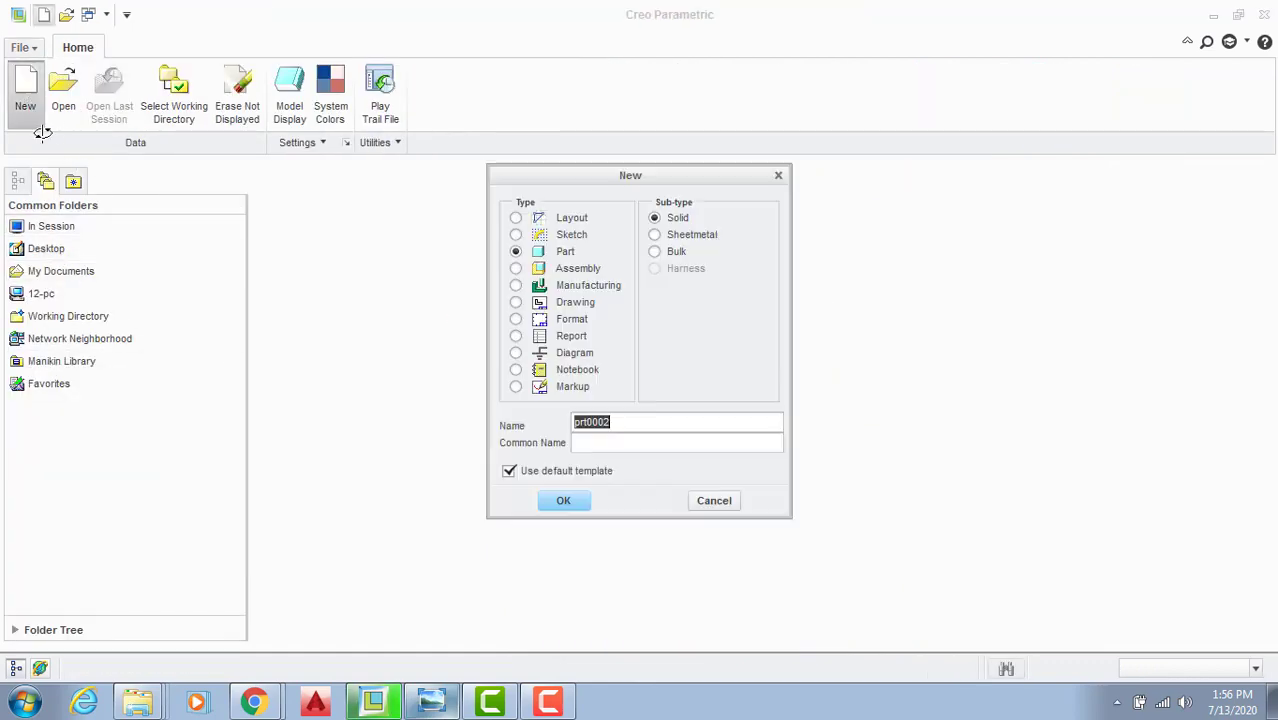
pyautogui.click(548, 471)
pyautogui.click(432, 697)
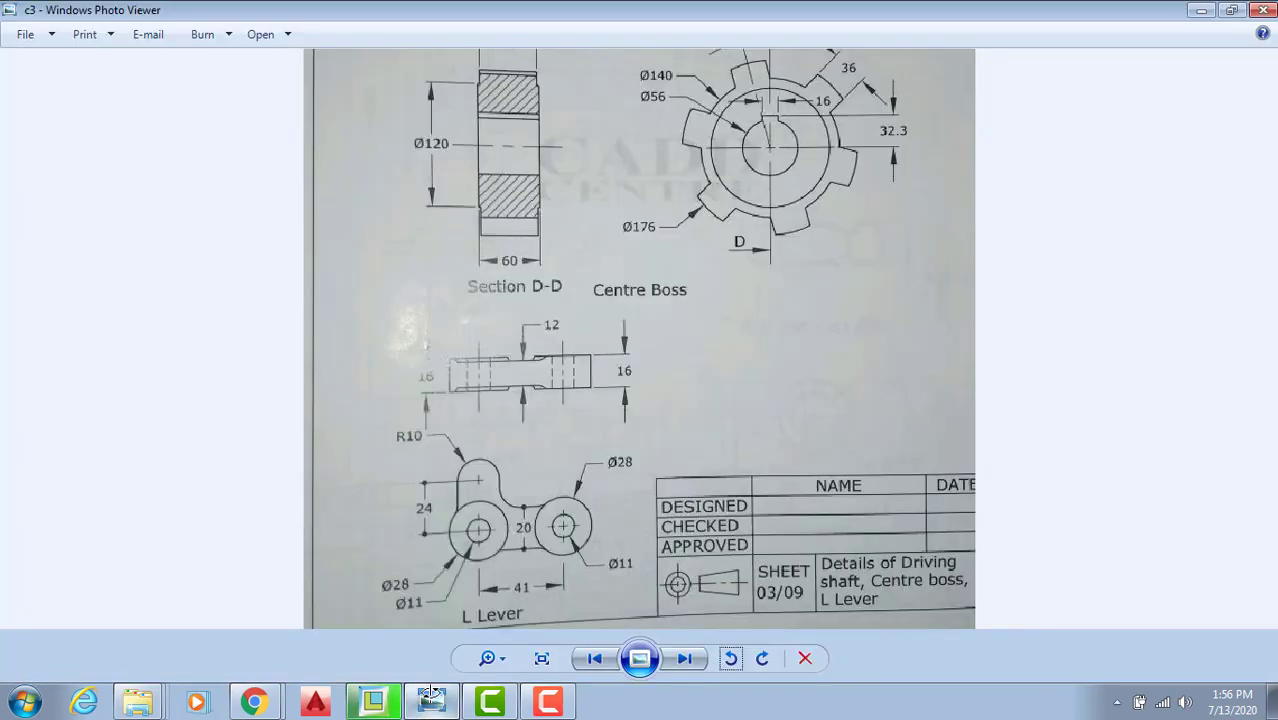
pyautogui.click(432, 697)
pyautogui.moveTo(610, 422); pyautogui.dragTo(576, 423)
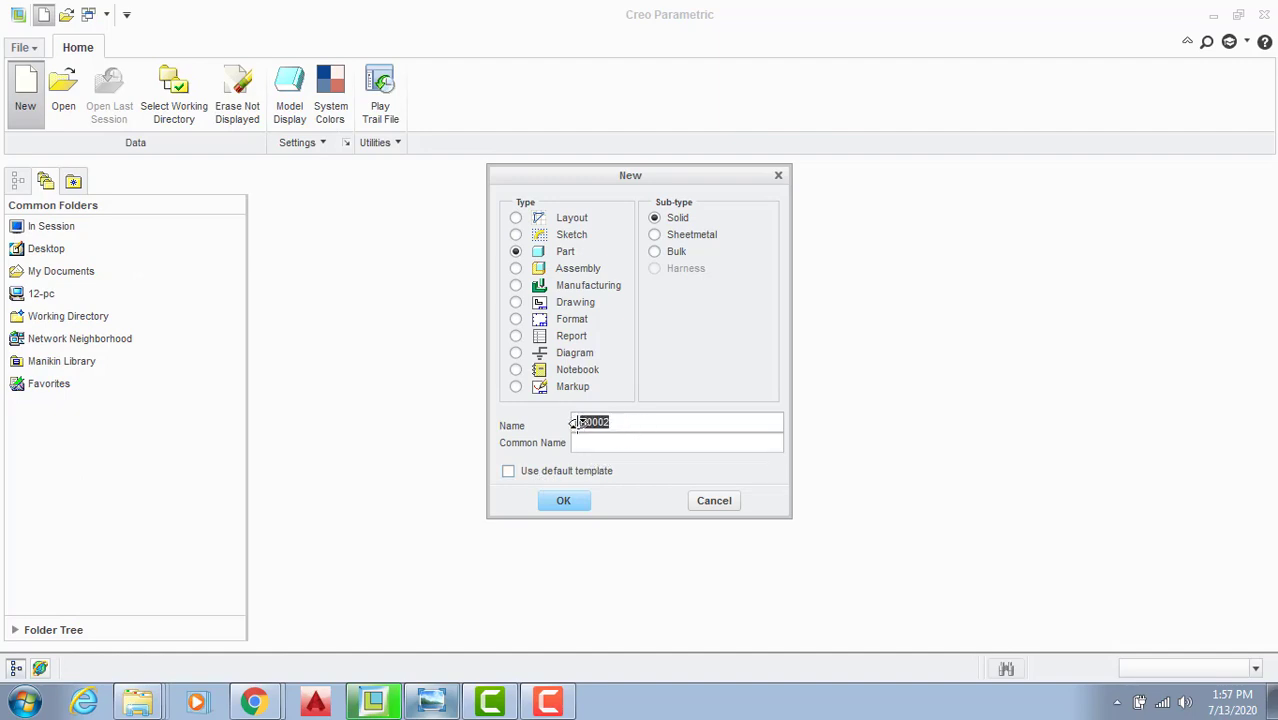
pyautogui.press('BackSpace')
pyautogui.press('BackSpace')
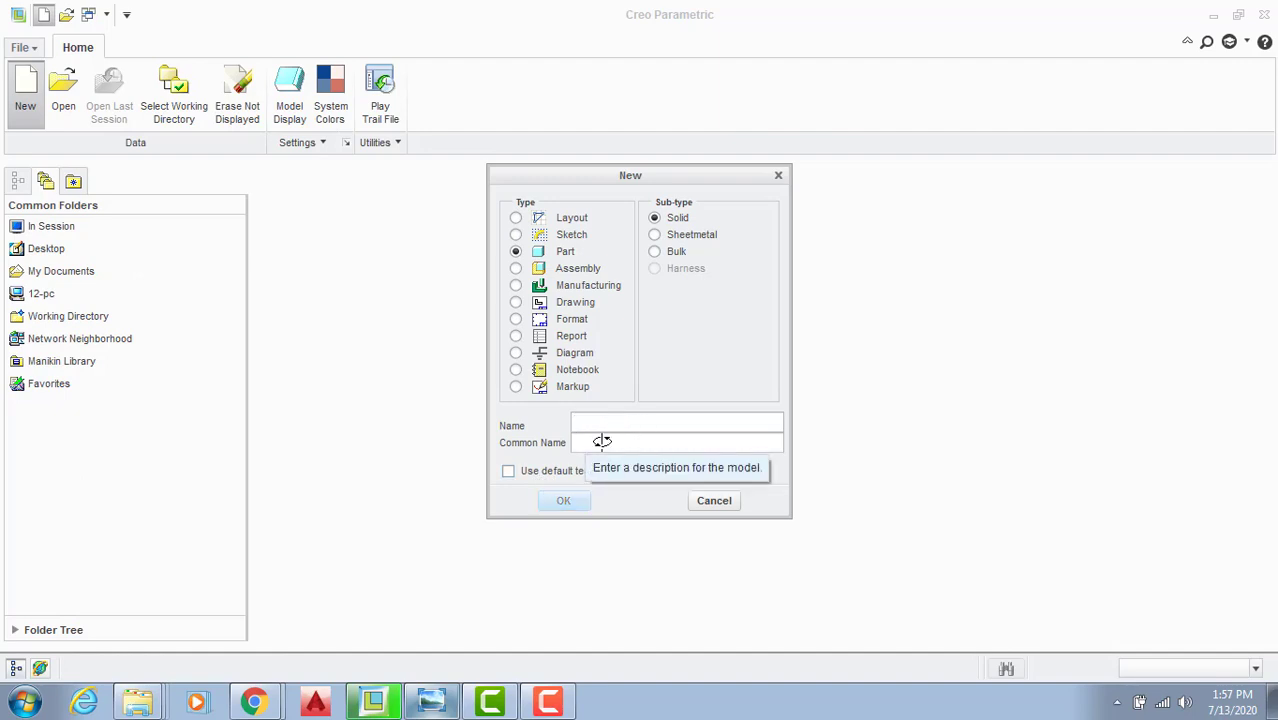
pyautogui.write('L_LEVER')
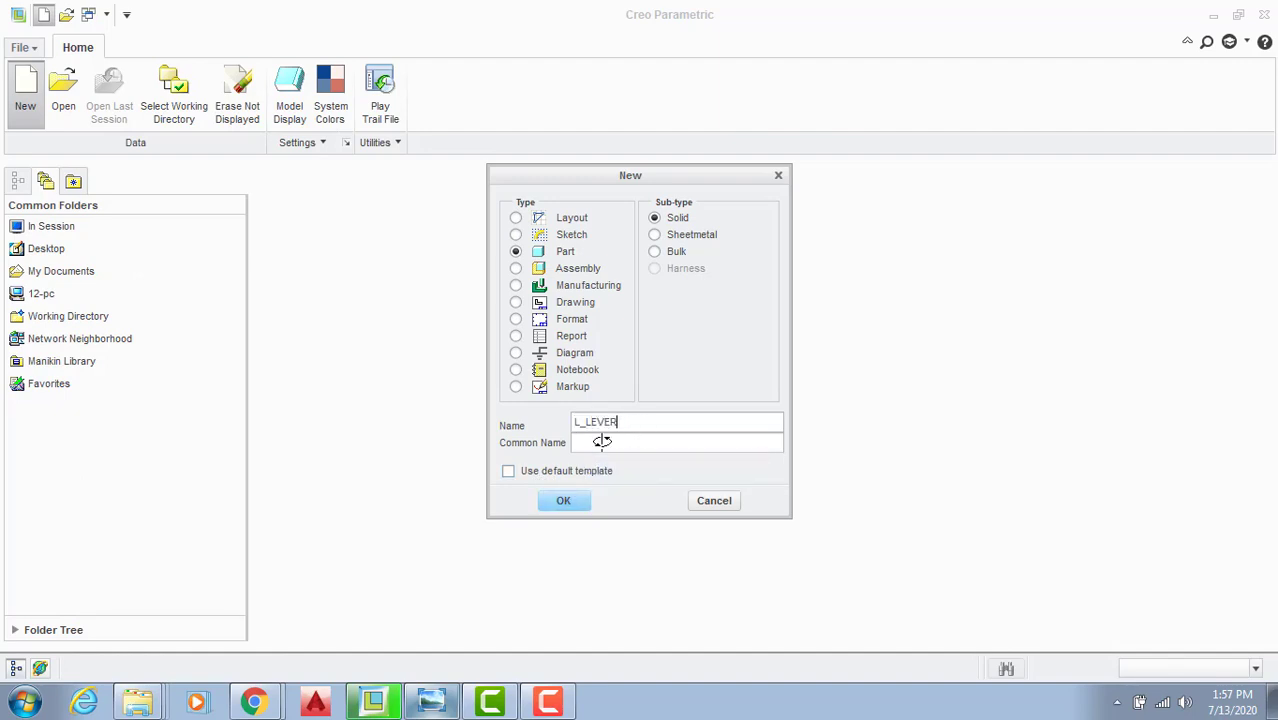
pyautogui.press('Return')
pyautogui.doubleClick(492, 286)
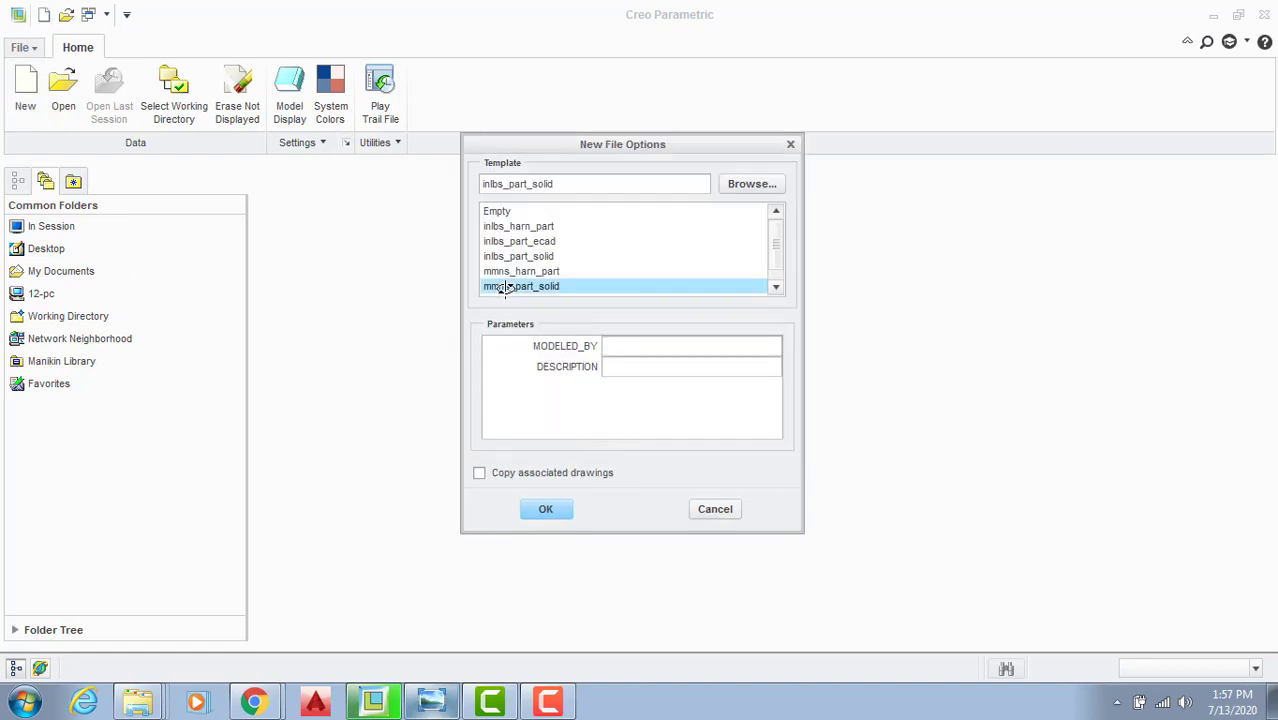
# Step: Sketch two circles on the TOP plane, about 134 diameter at the origin and about 83 diameter some 302 away on the horizontal reference
pyautogui.click(672, 296)
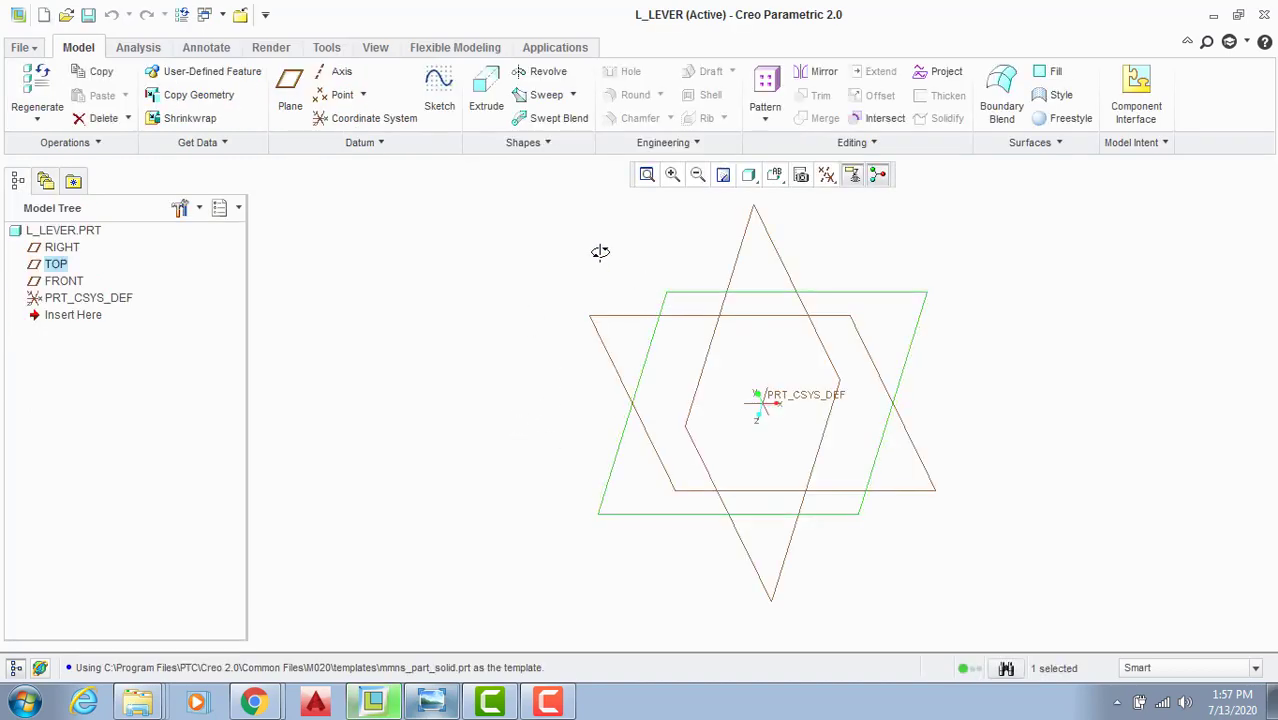
pyautogui.click(455, 105)
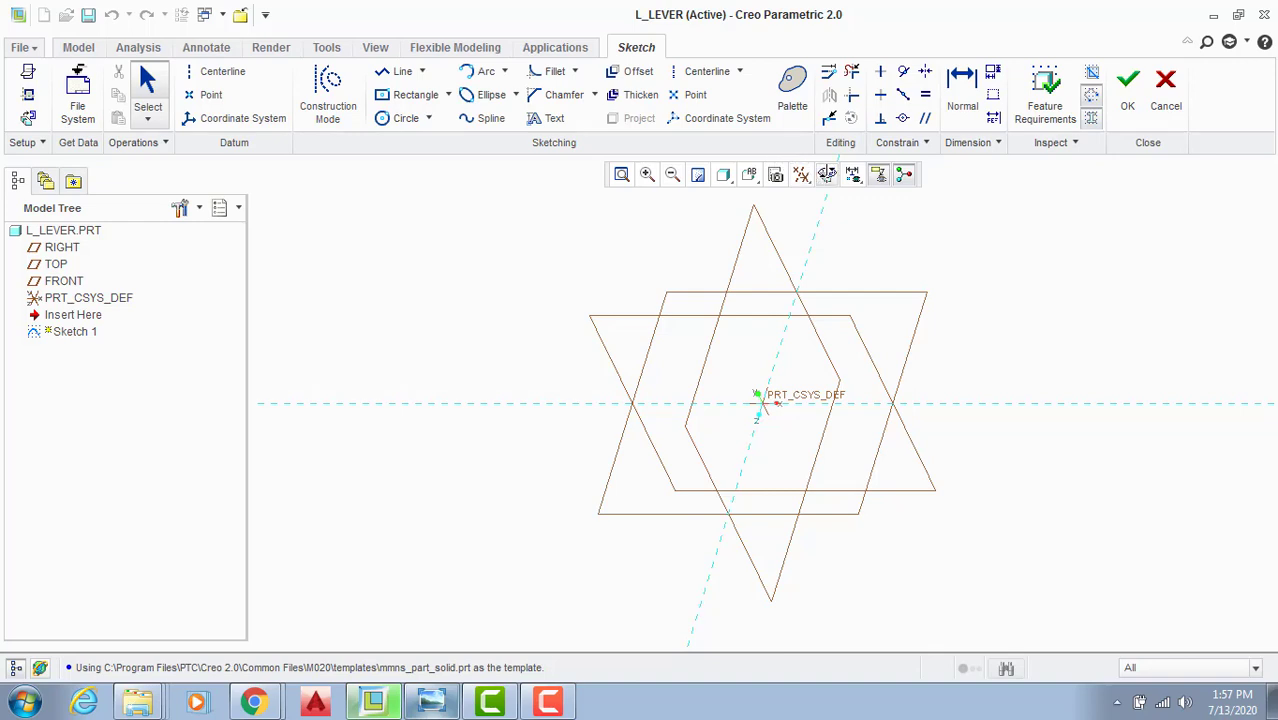
pyautogui.click(827, 174)
pyautogui.click(400, 118)
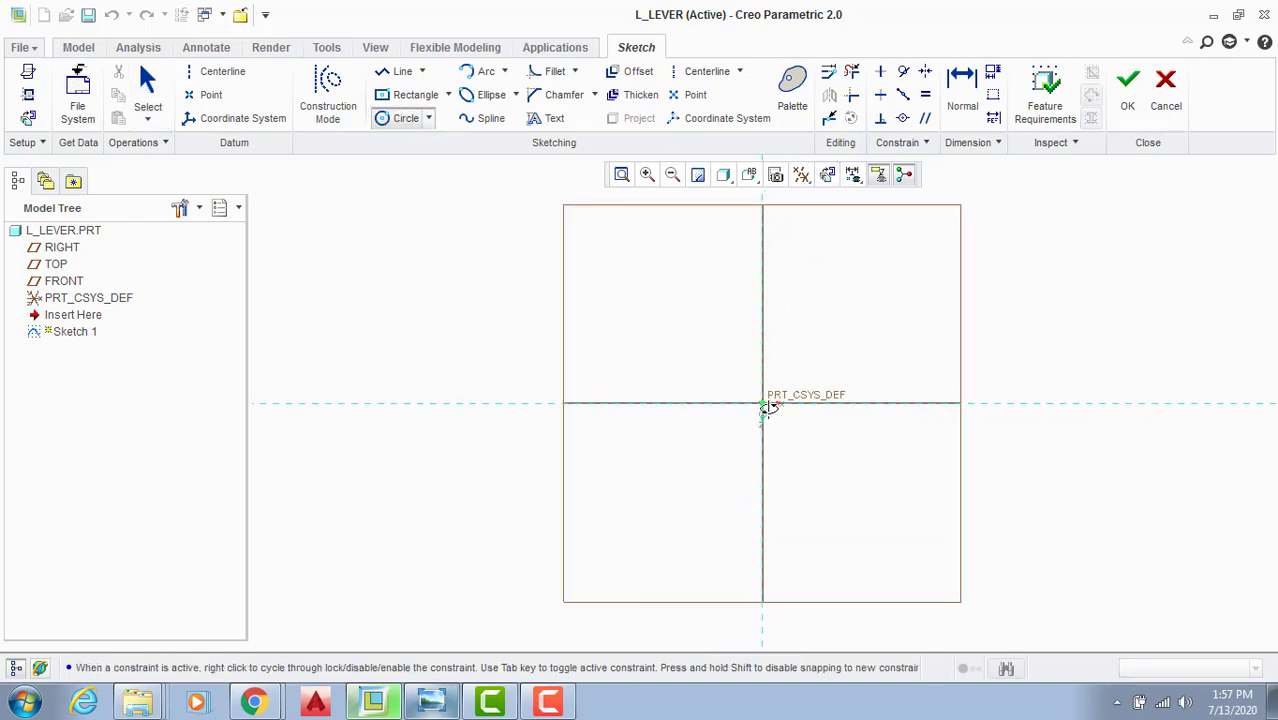
pyautogui.click(762, 403)
pyautogui.click(800, 439)
pyautogui.click(997, 404)
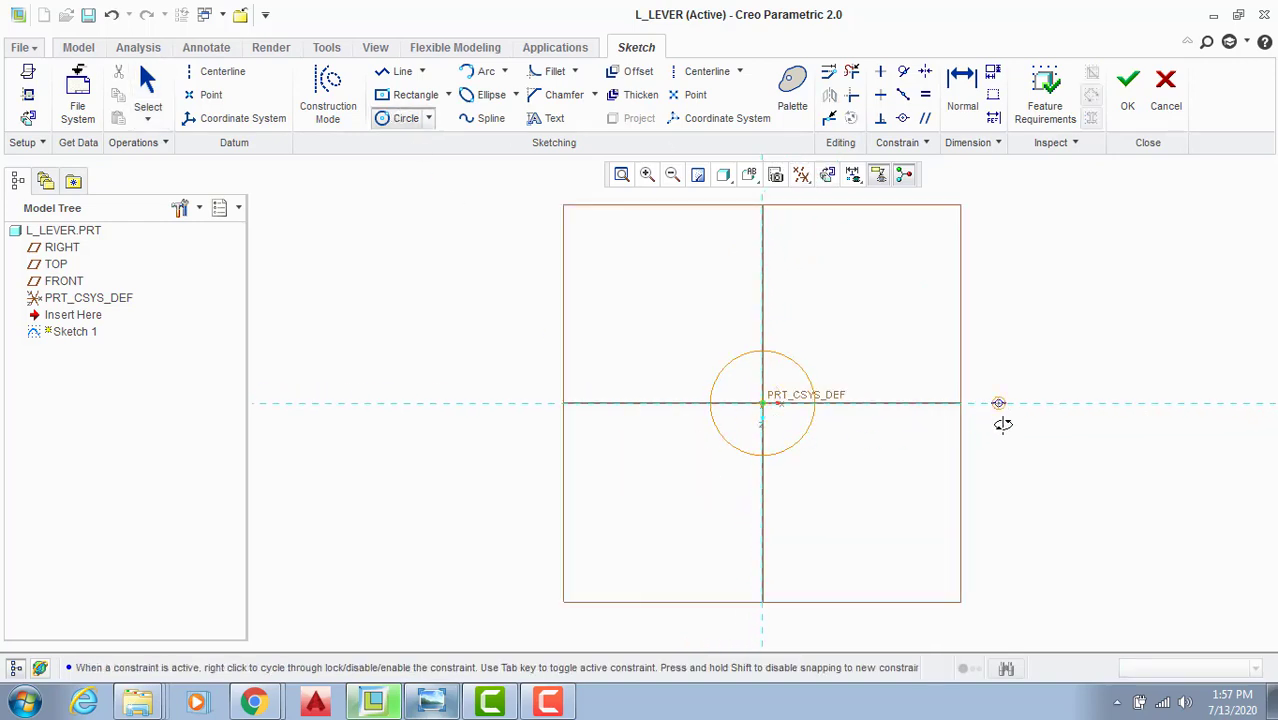
pyautogui.click(1001, 436)
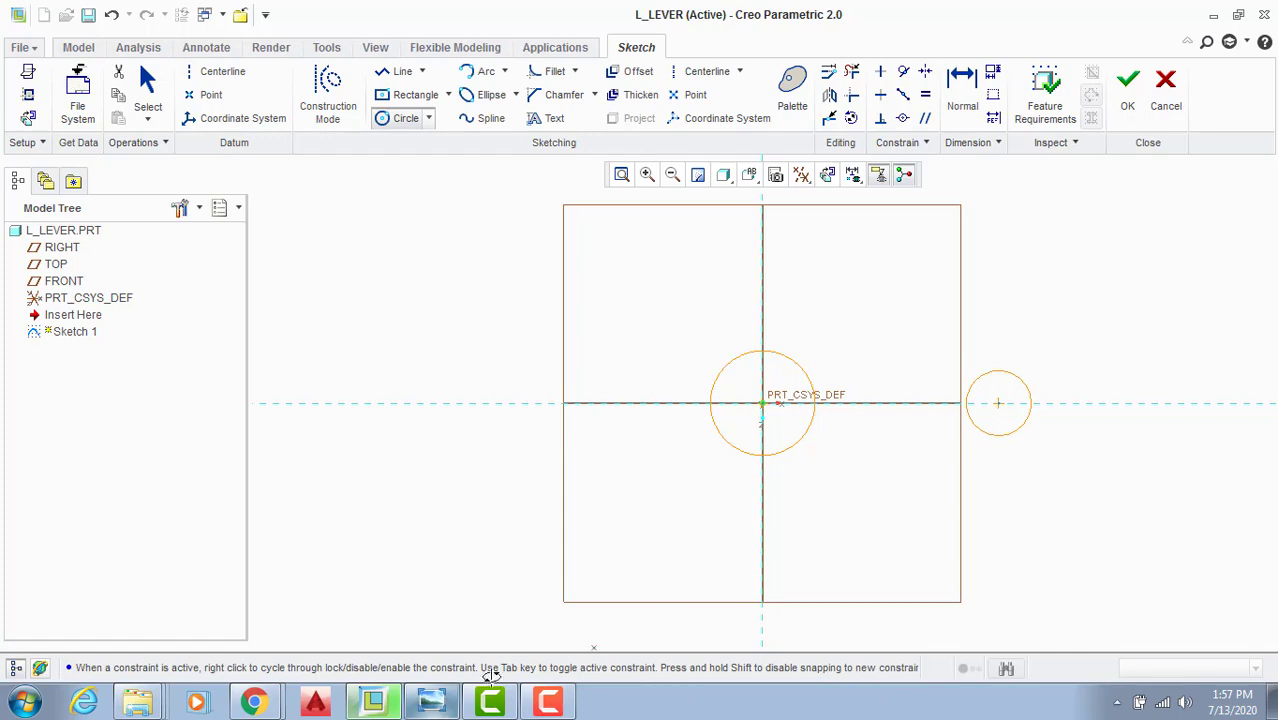
# Step: Check the end diameters on the drawing, make the two circles equal and set their diameter to 28
pyautogui.click(410, 702)
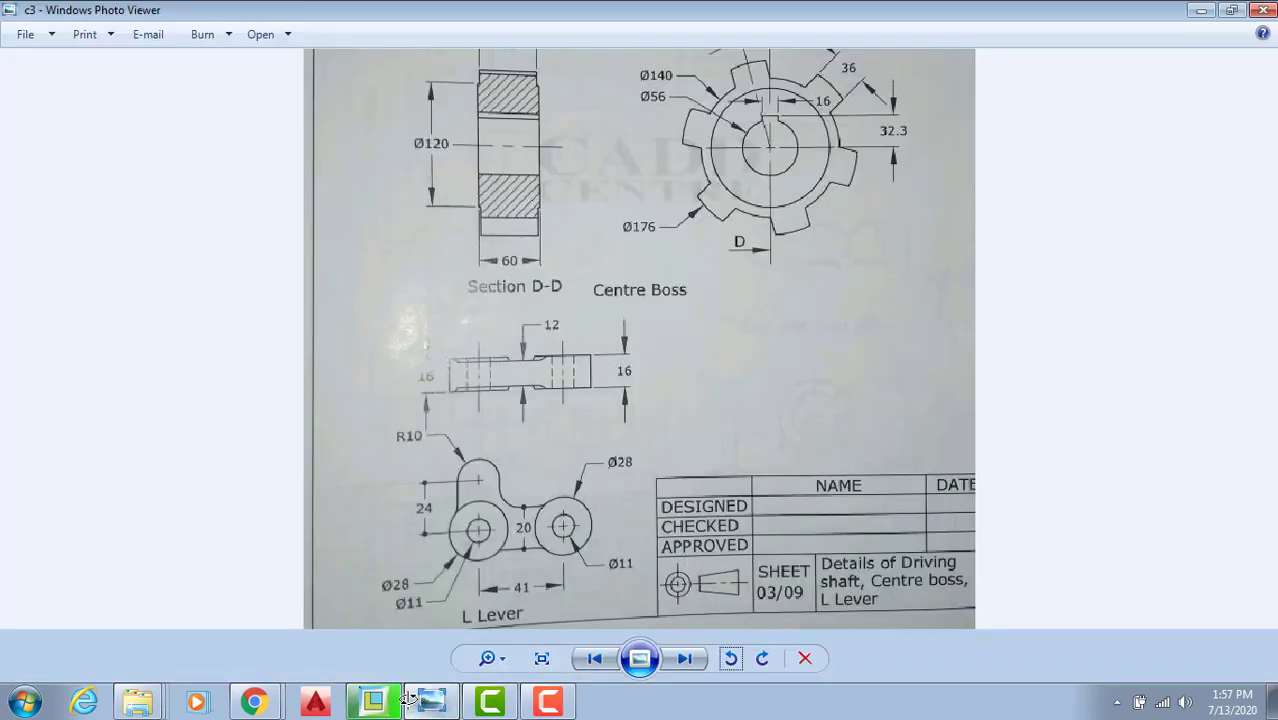
pyautogui.click(372, 701)
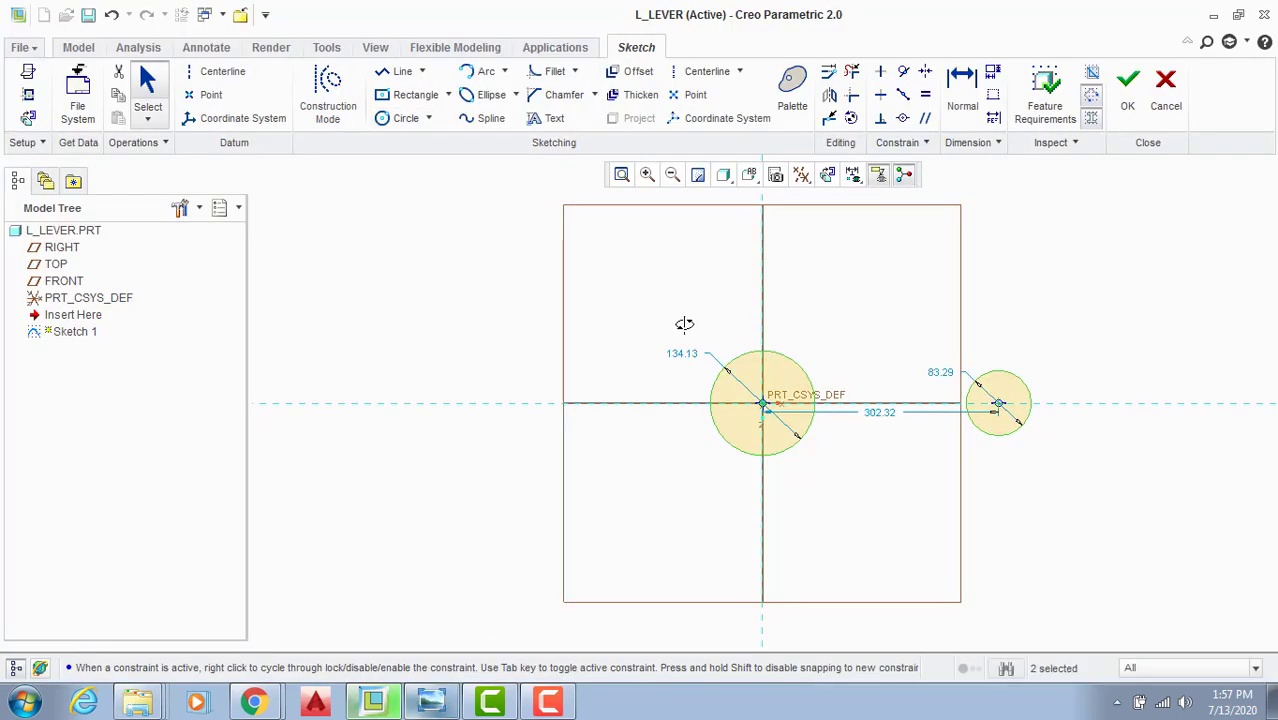
pyautogui.click(925, 95)
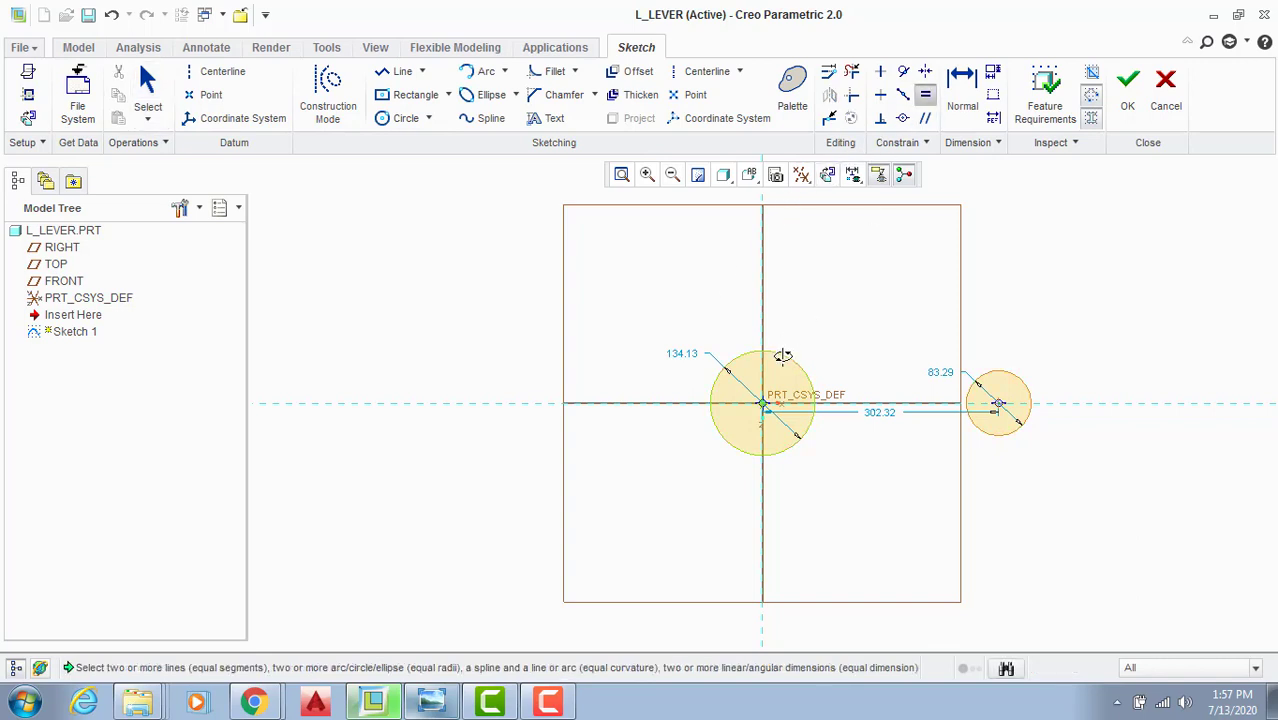
pyautogui.click(993, 370)
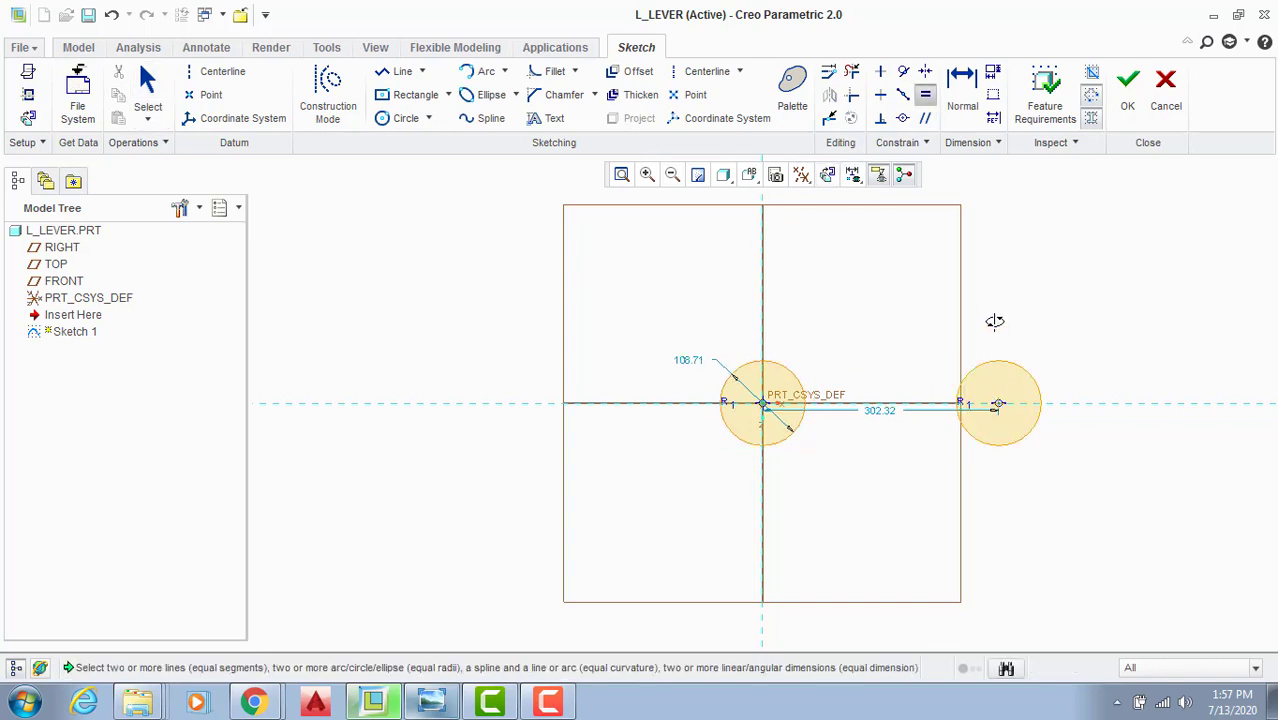
pyautogui.middleClick(680, 356)
pyautogui.doubleClick(688, 358)
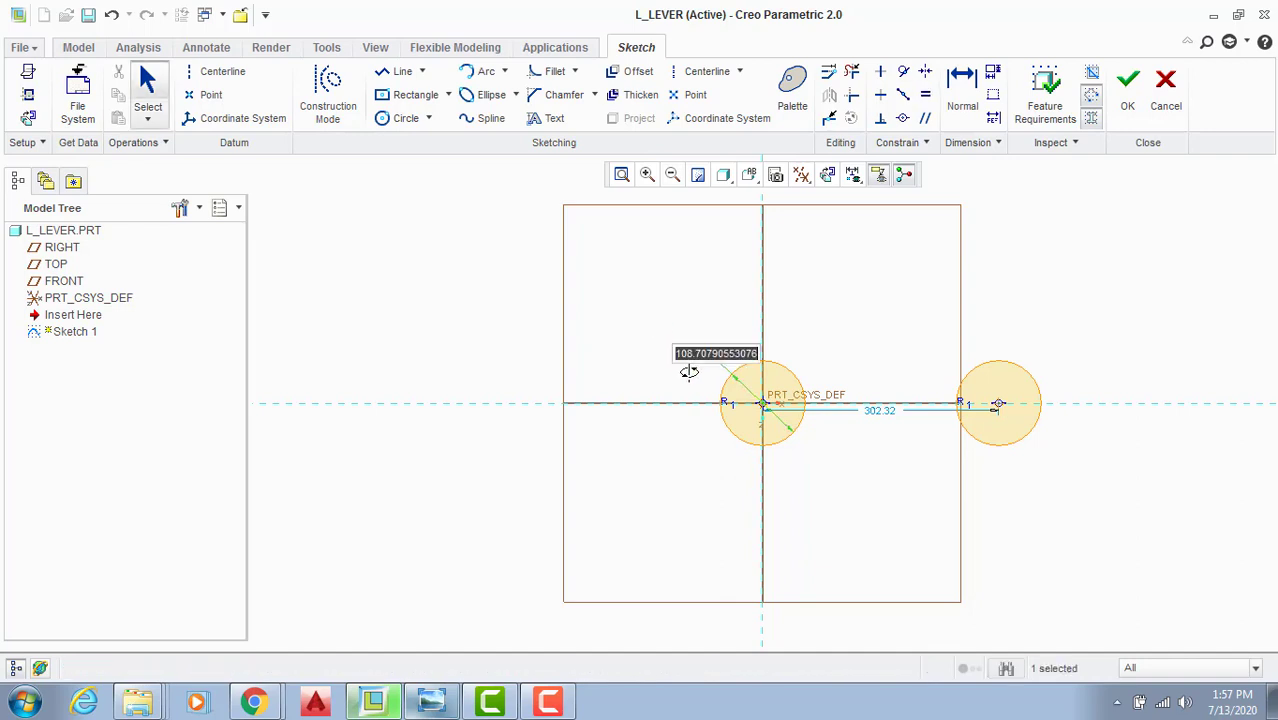
pyautogui.write('28')
pyautogui.press('Return')
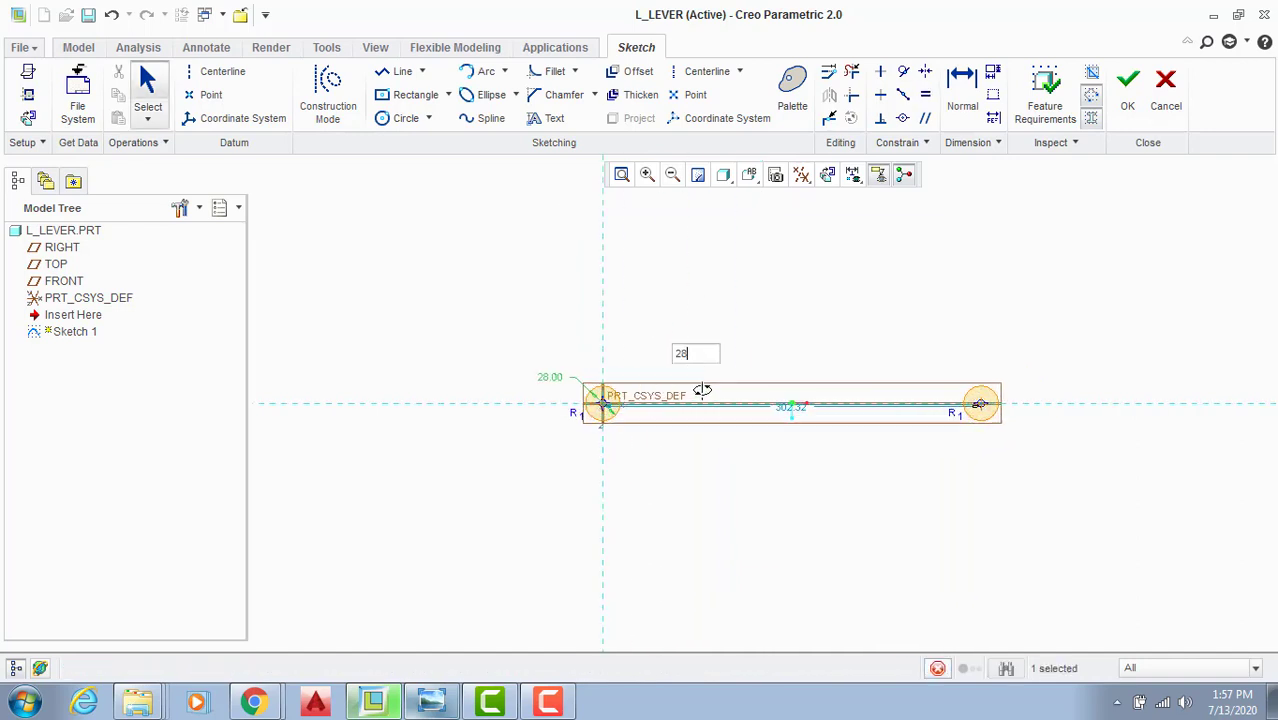
# Step: Check the hole spacing on the drawing, set the distance between the circle centres to 41 and finish the sketch
pyautogui.click(431, 701)
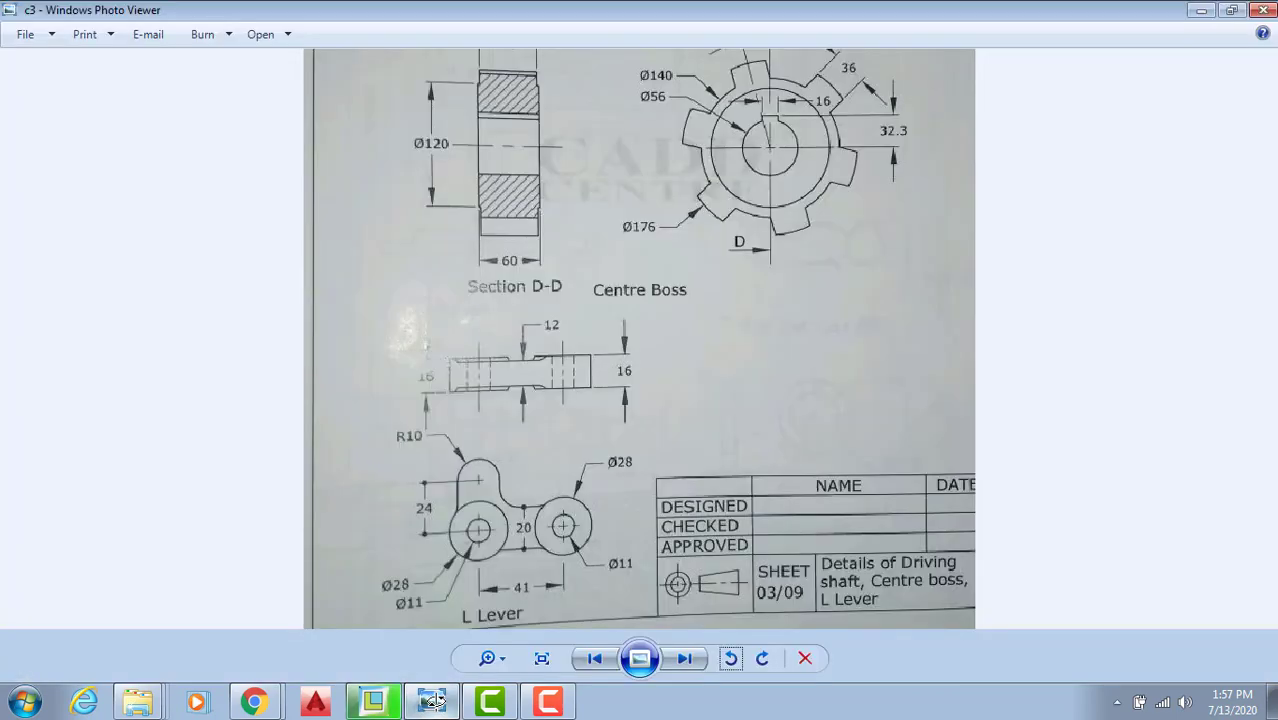
pyautogui.click(431, 701)
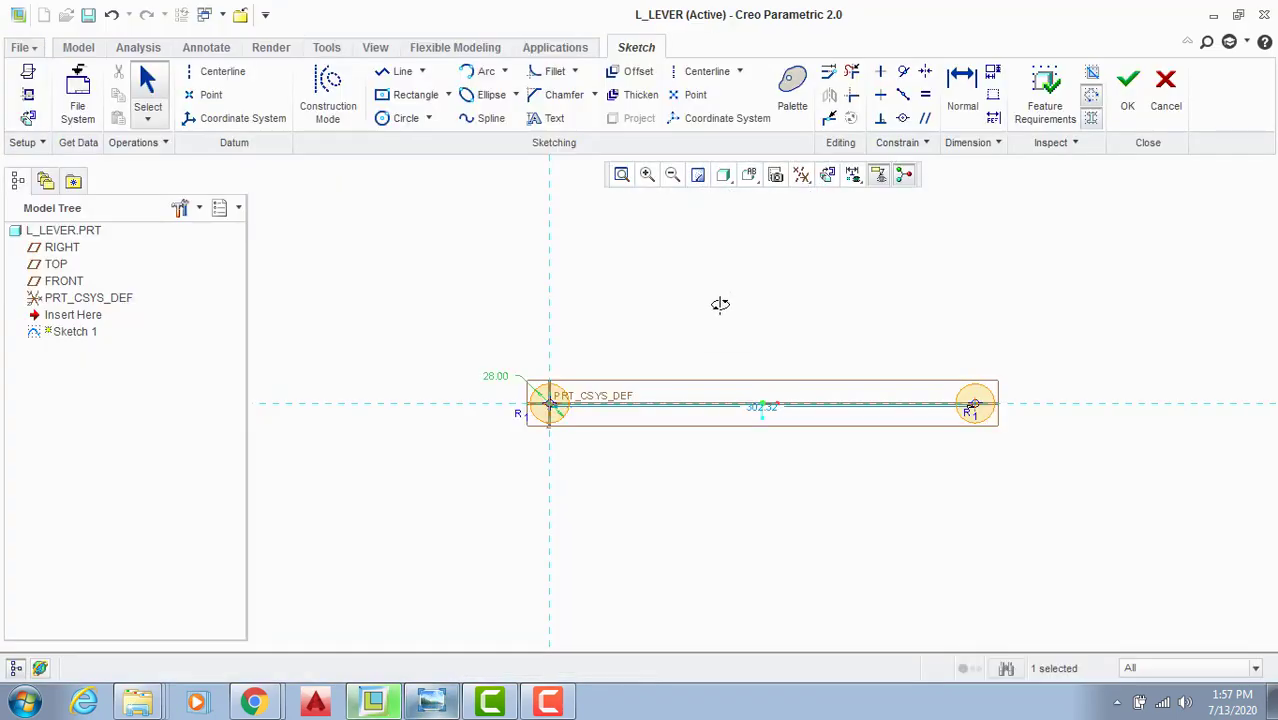
pyautogui.doubleClick(763, 405)
pyautogui.write('41')
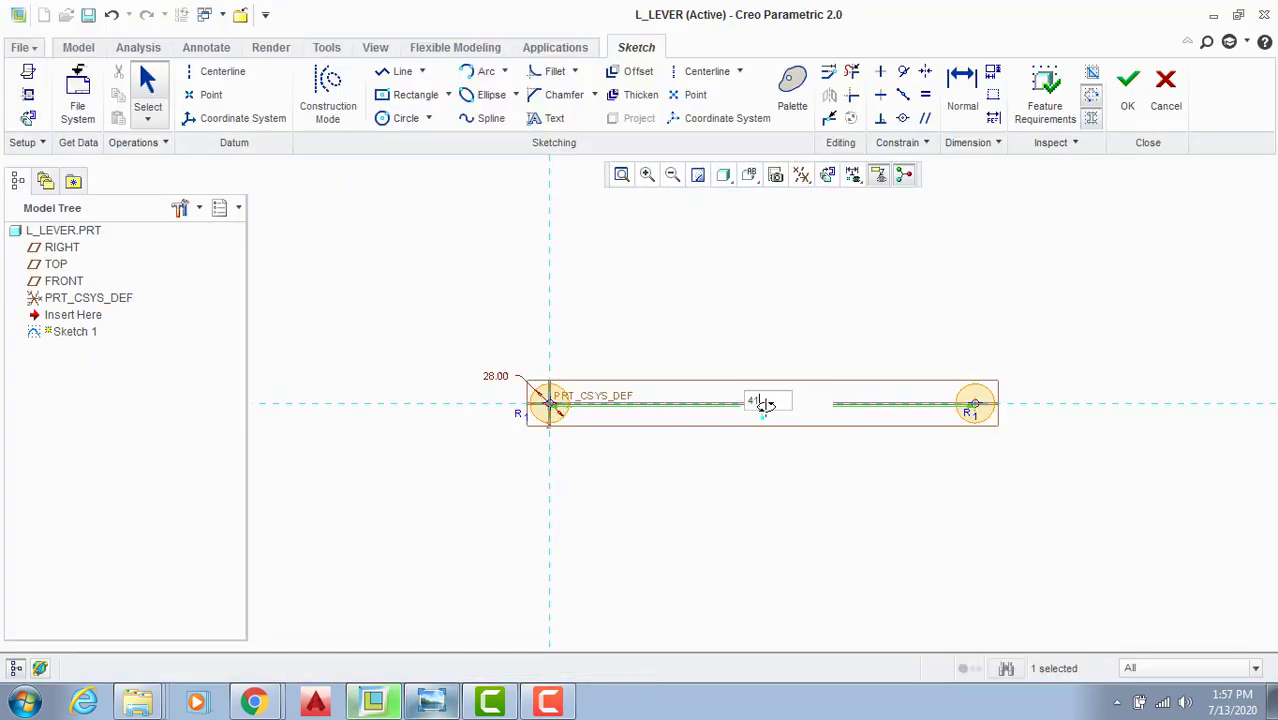
pyautogui.press('Return')
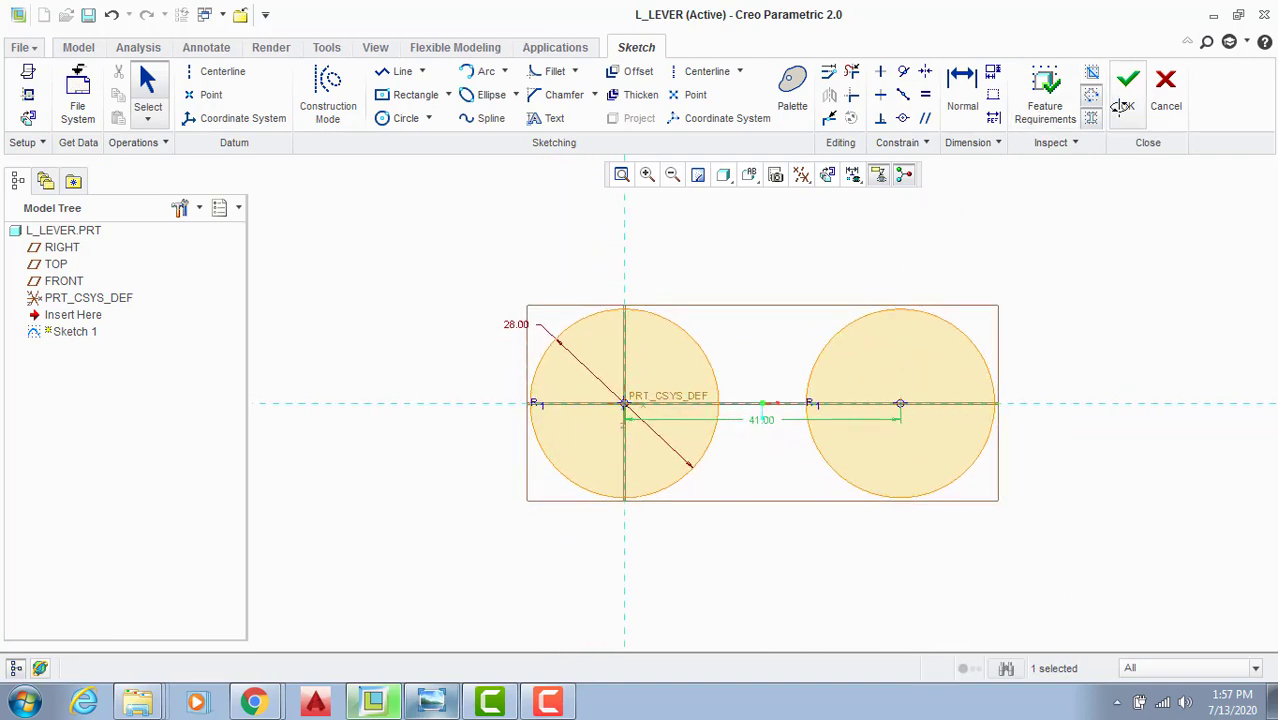
pyautogui.click(1122, 107)
pyautogui.moveTo(536, 414); pyautogui.dragTo(562, 211, button='middle')
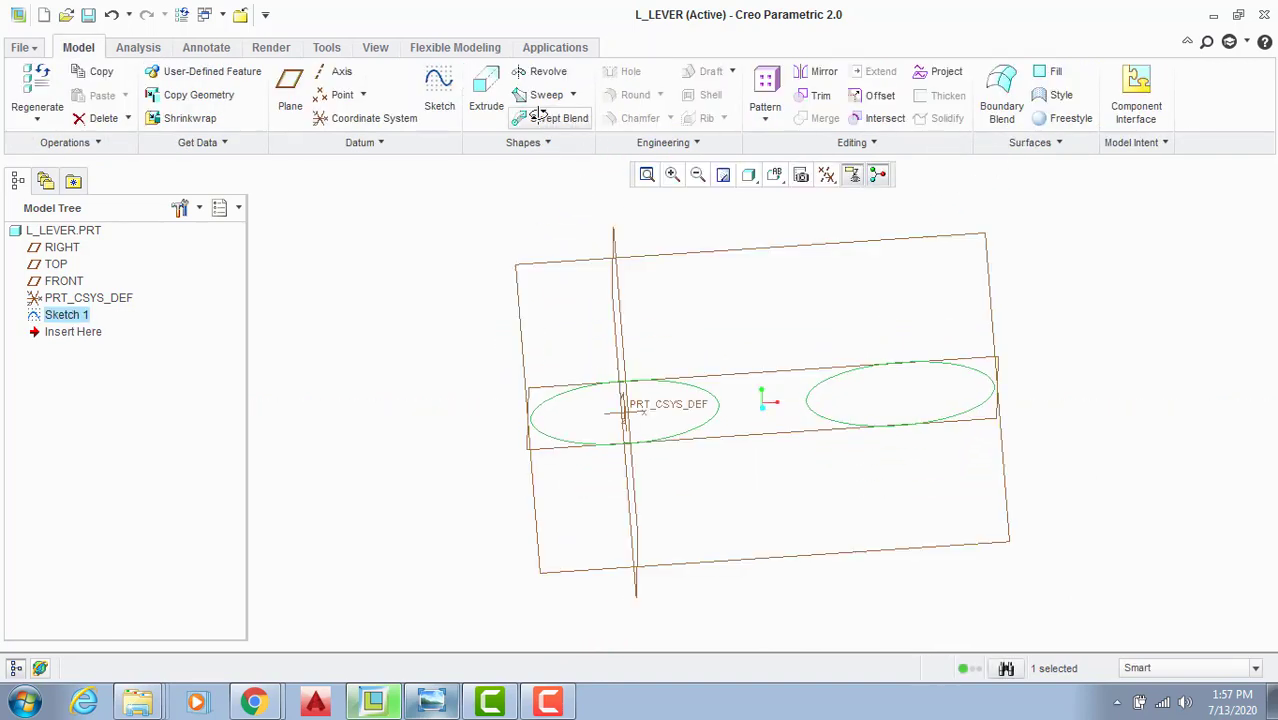
# Step: Reopen the two-circle sketch for editing in its 2D orientation and check the L lever's shape on the drawing
pyautogui.rightClick(88, 311)
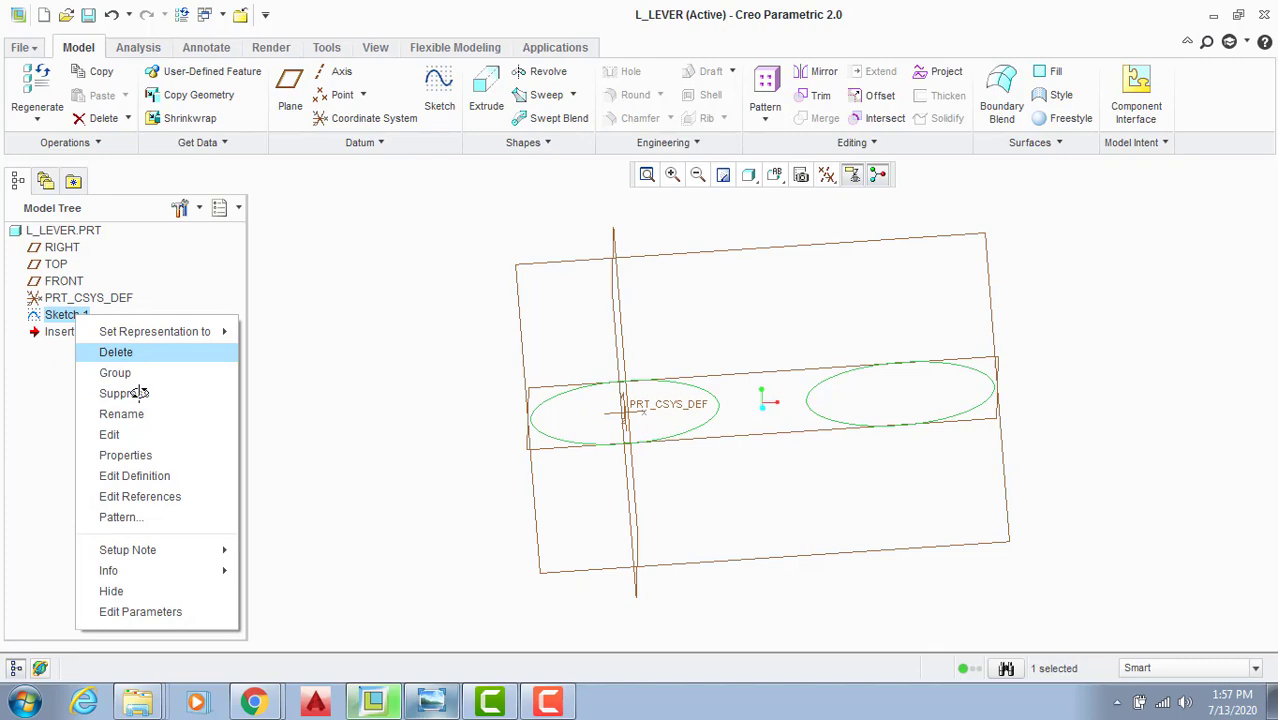
pyautogui.click(155, 476)
pyautogui.click(852, 175)
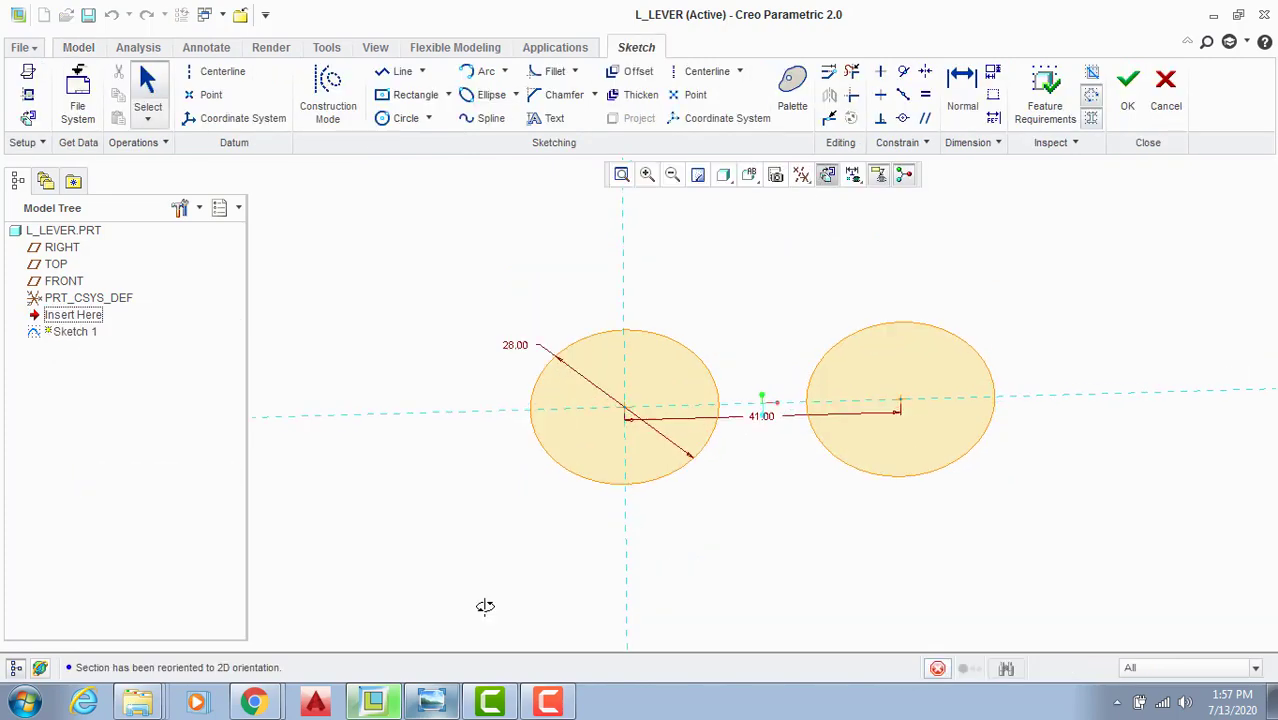
pyautogui.click(436, 696)
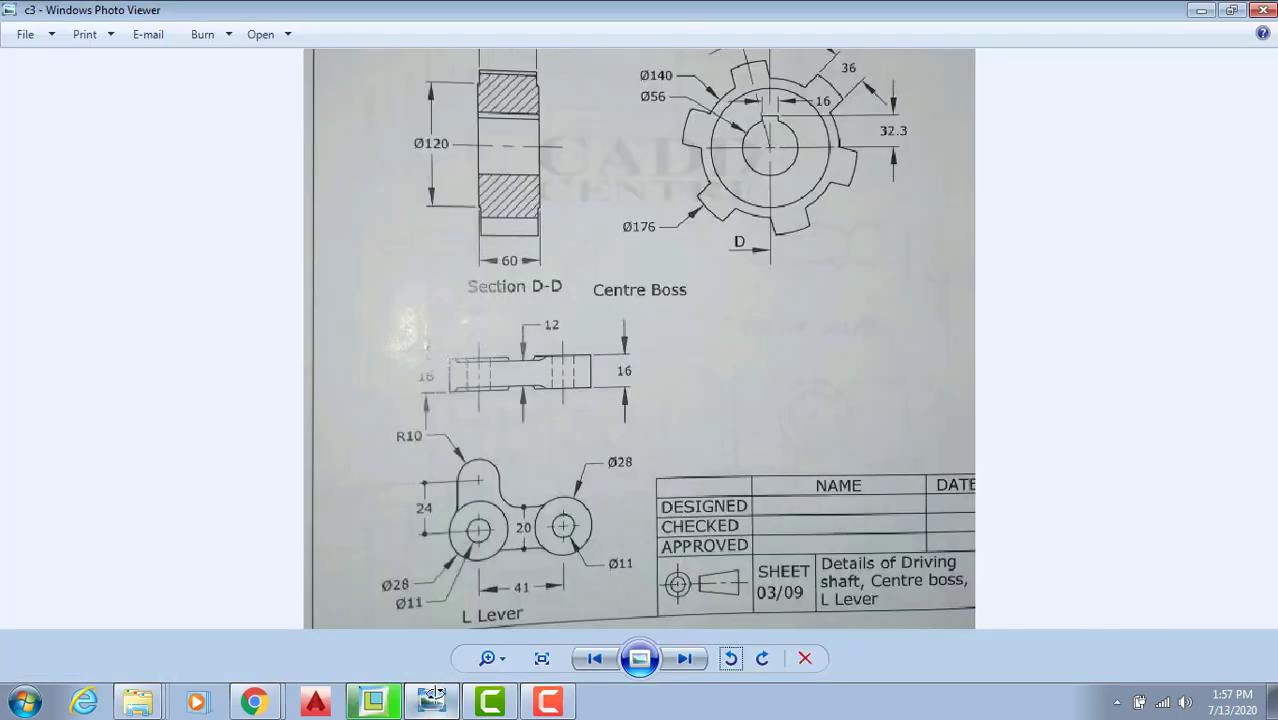
# Step: Sketch two inner circles concentric with the 28 diameter circles, about 9.6 diameter at the origin and about 12.5 at the other end
pyautogui.click(434, 698)
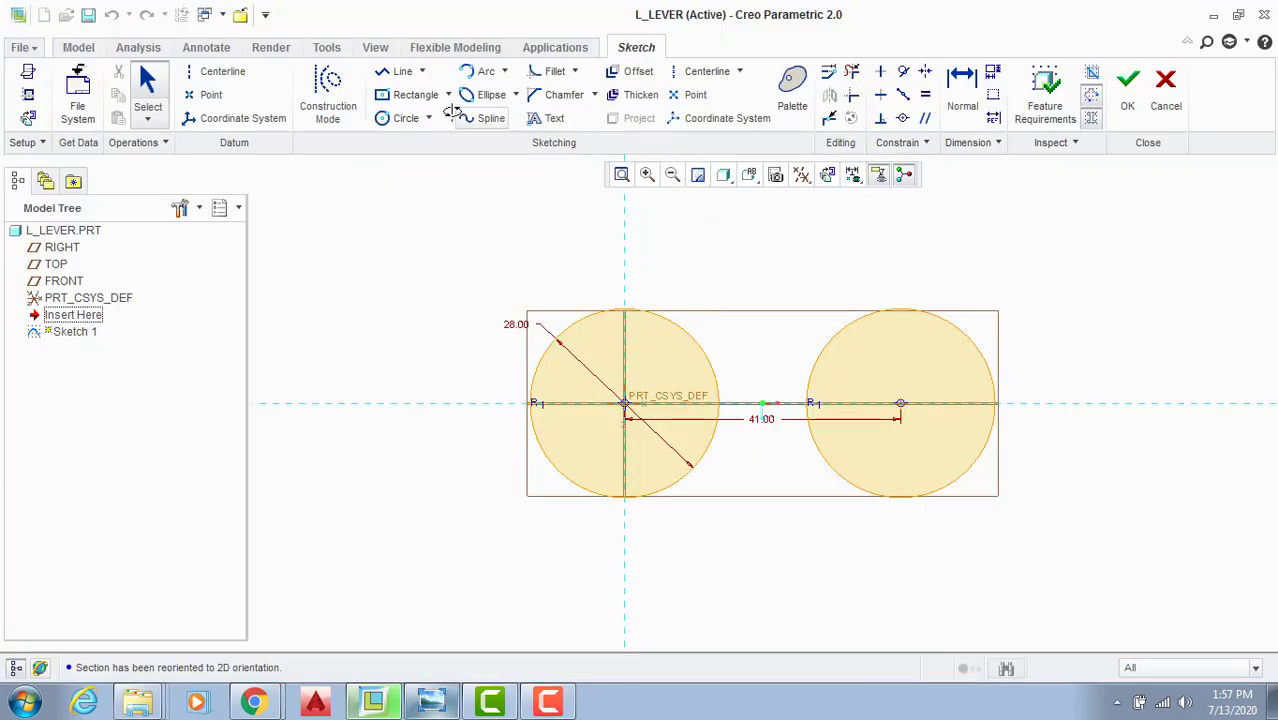
pyautogui.click(625, 403)
pyautogui.click(648, 426)
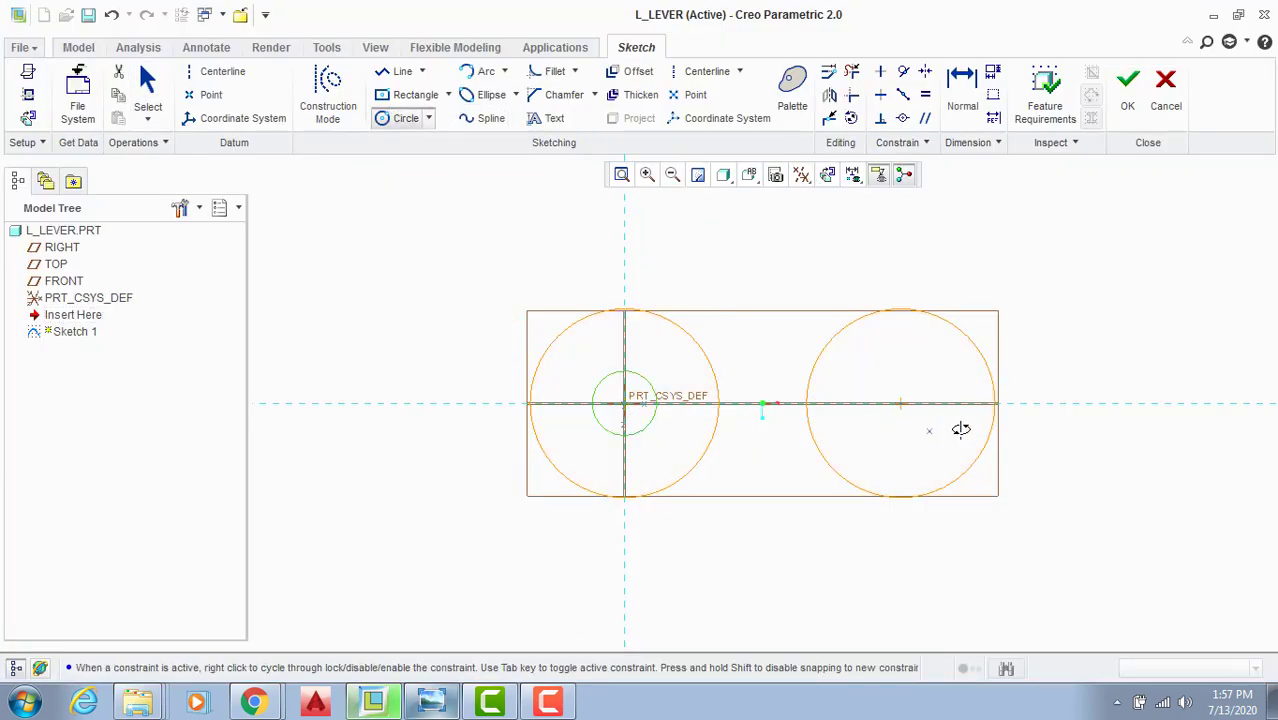
pyautogui.click(901, 404)
pyautogui.click(927, 436)
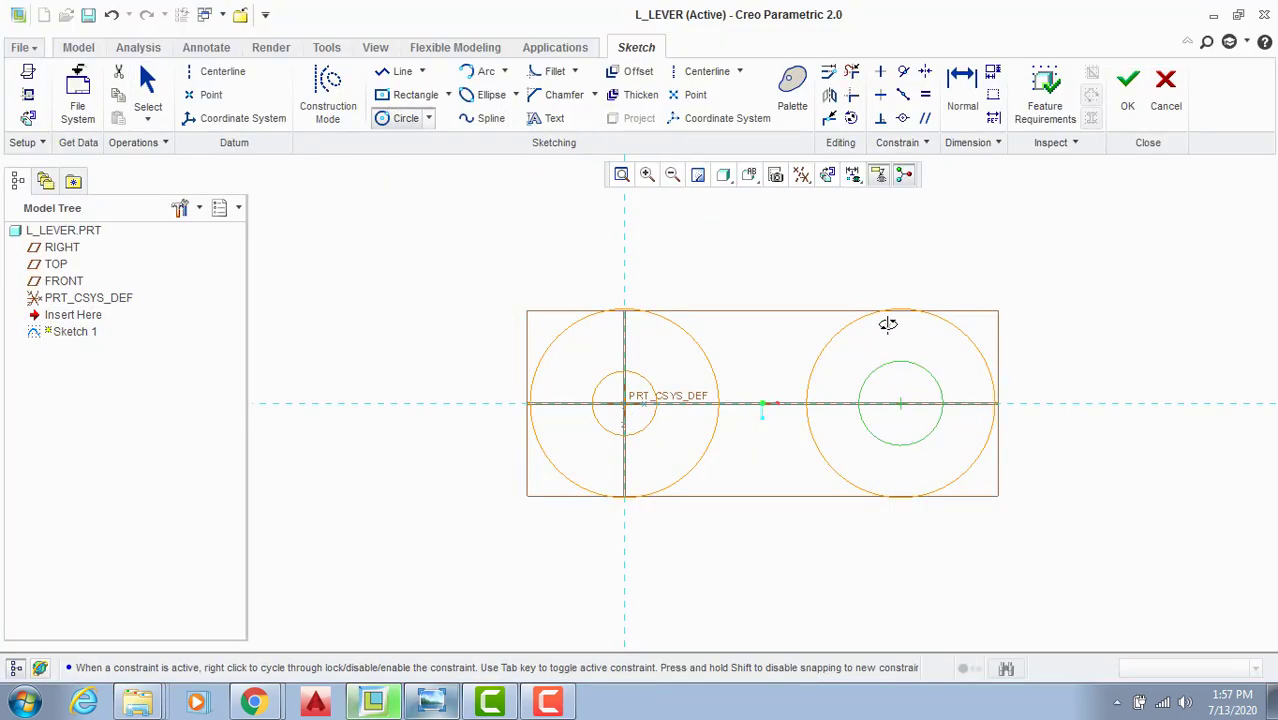
pyautogui.middleClick(880, 330)
# Step: Set the origin's inner circle to diameter 11, make the other inner circle equal to it and finish the sketch
pyautogui.doubleClick(566, 370)
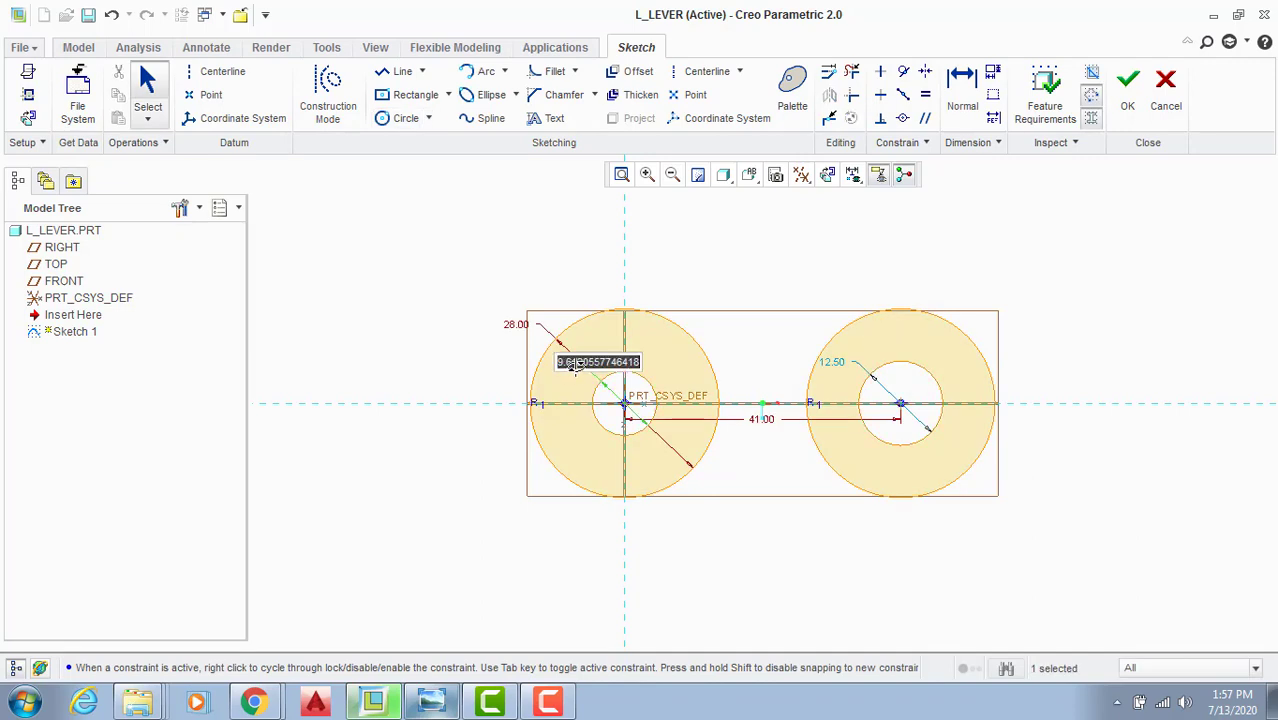
pyautogui.write('11')
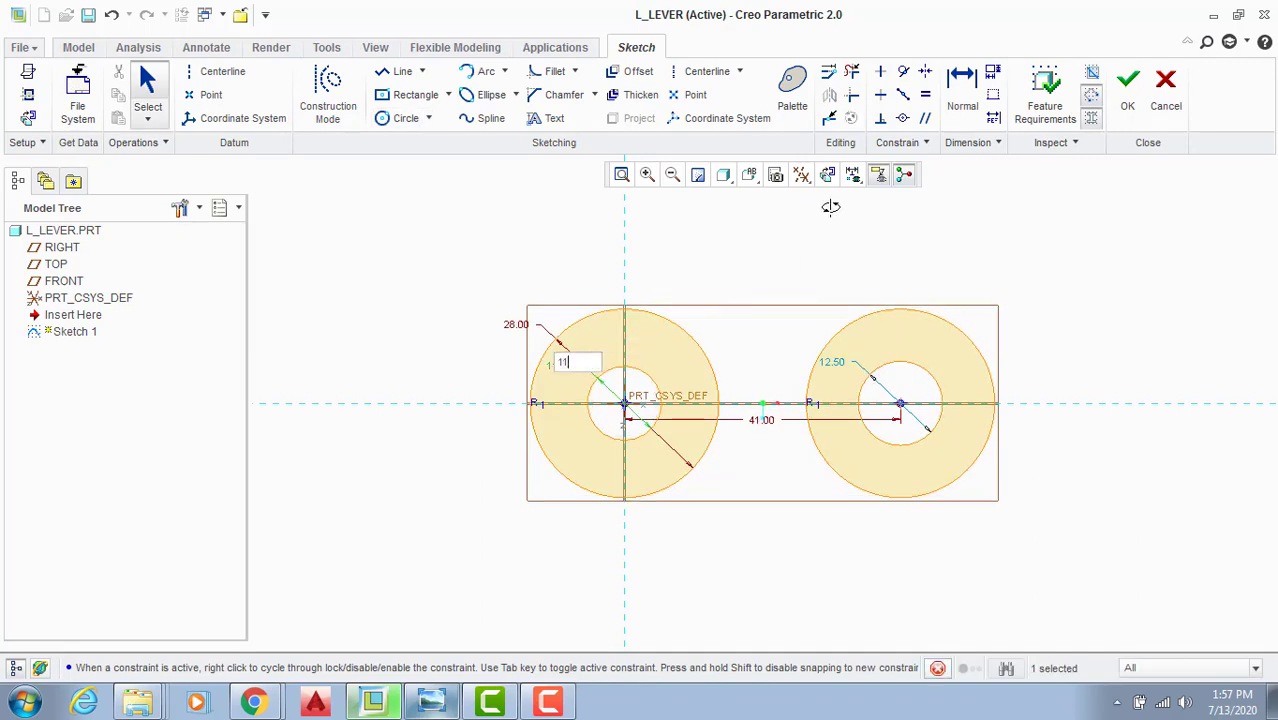
pyautogui.press('Return')
pyautogui.click(926, 95)
pyautogui.click(638, 370)
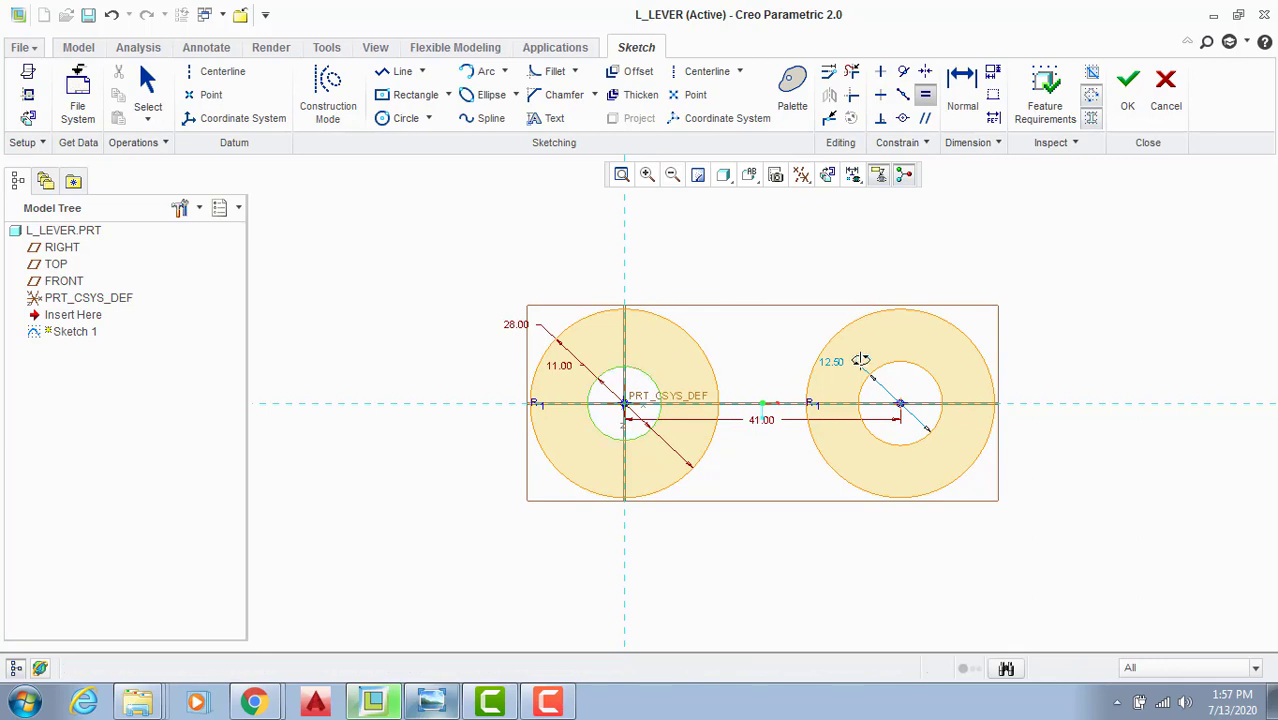
pyautogui.click(893, 360)
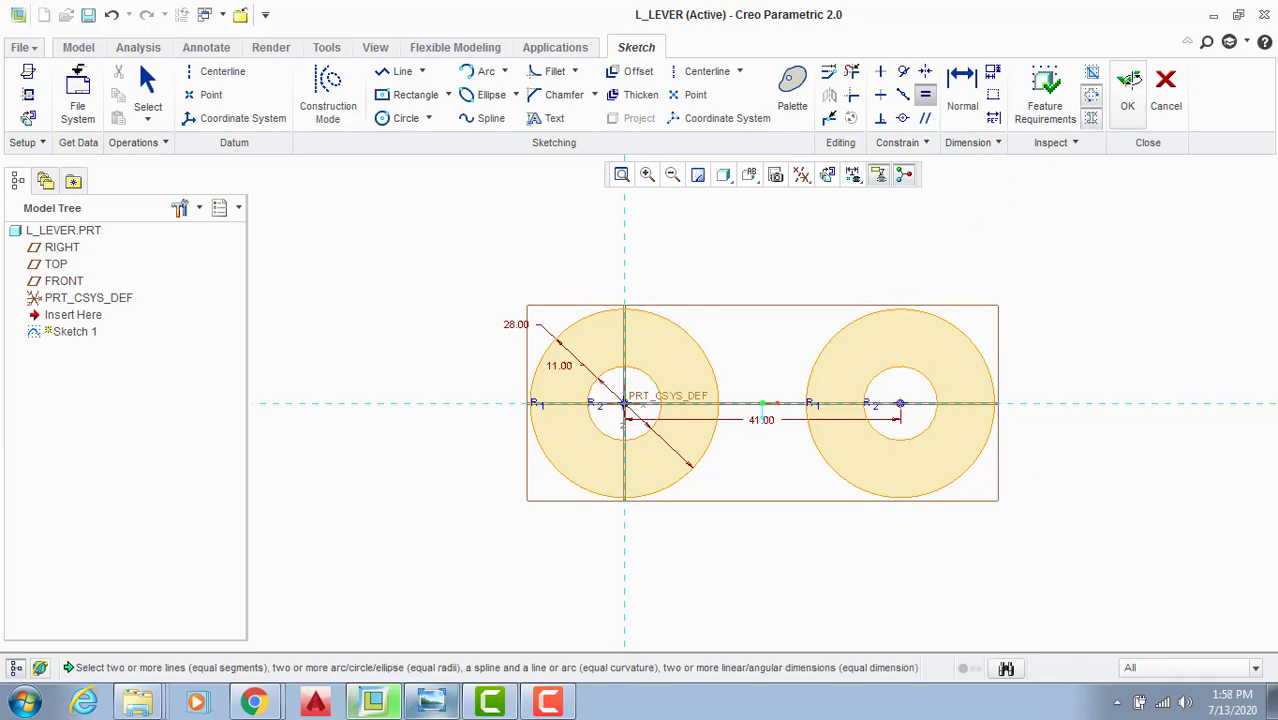
pyautogui.click(1127, 84)
# Step: Check the thickness on the drawing and extrude the sketch symmetrically about its plane to a total depth of 16
pyautogui.click(489, 82)
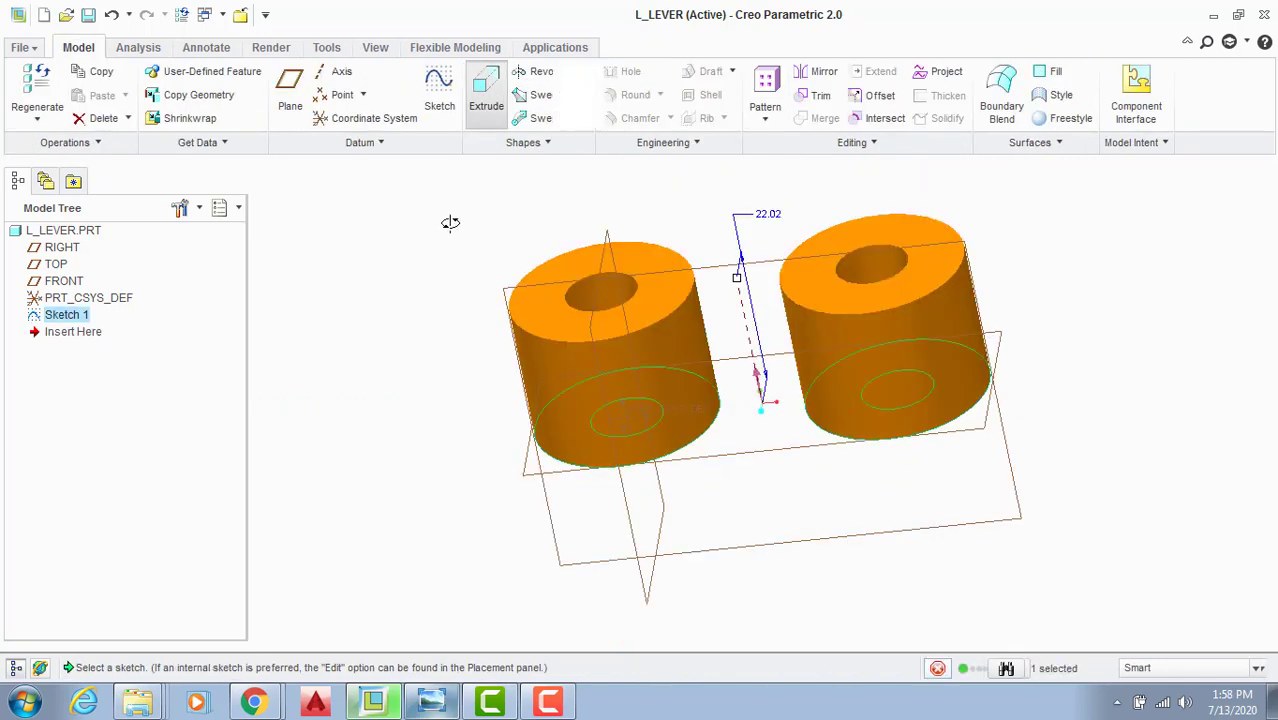
pyautogui.click(430, 702)
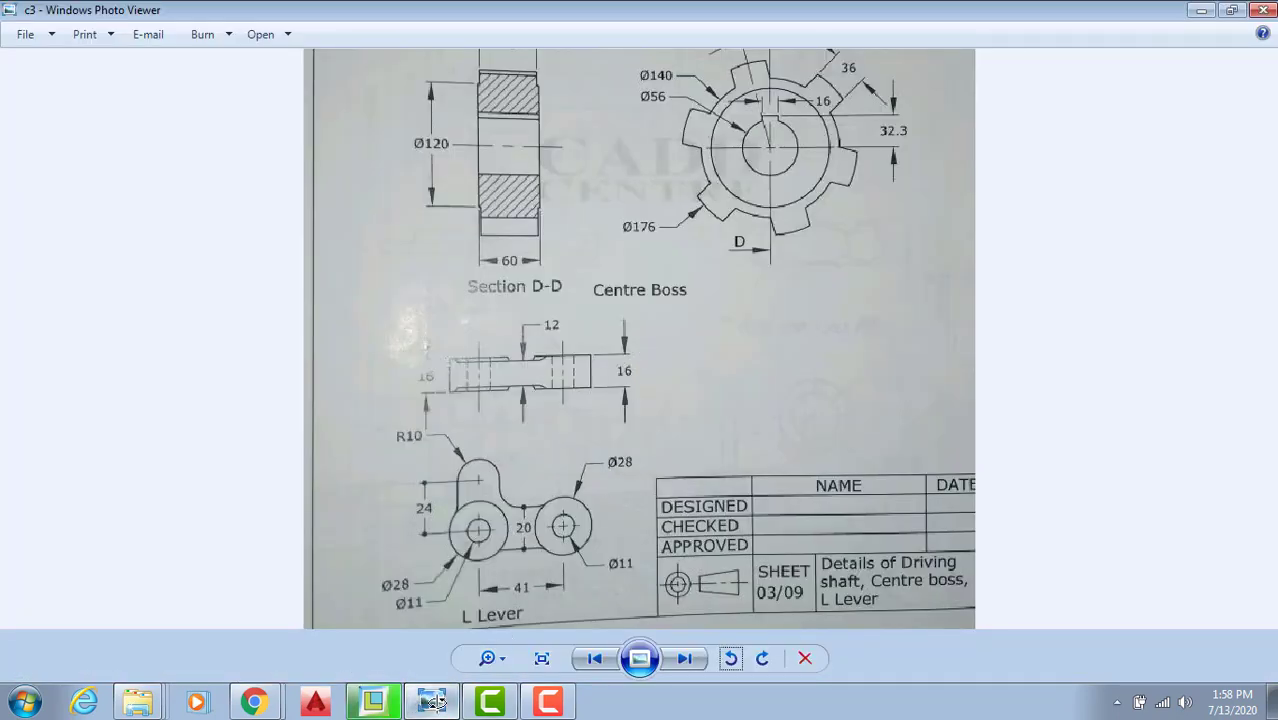
pyautogui.hotkey('alt', 'Tab')
pyautogui.click(90, 95)
pyautogui.click(85, 150)
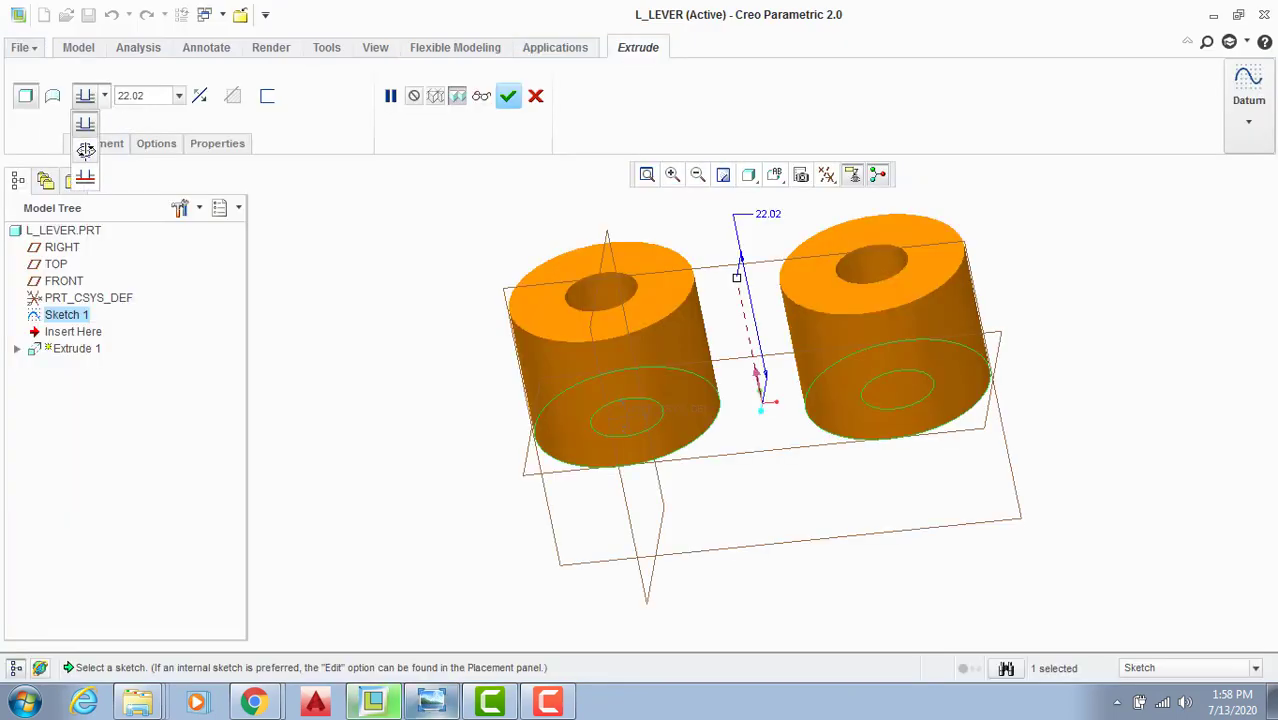
pyautogui.write('1')
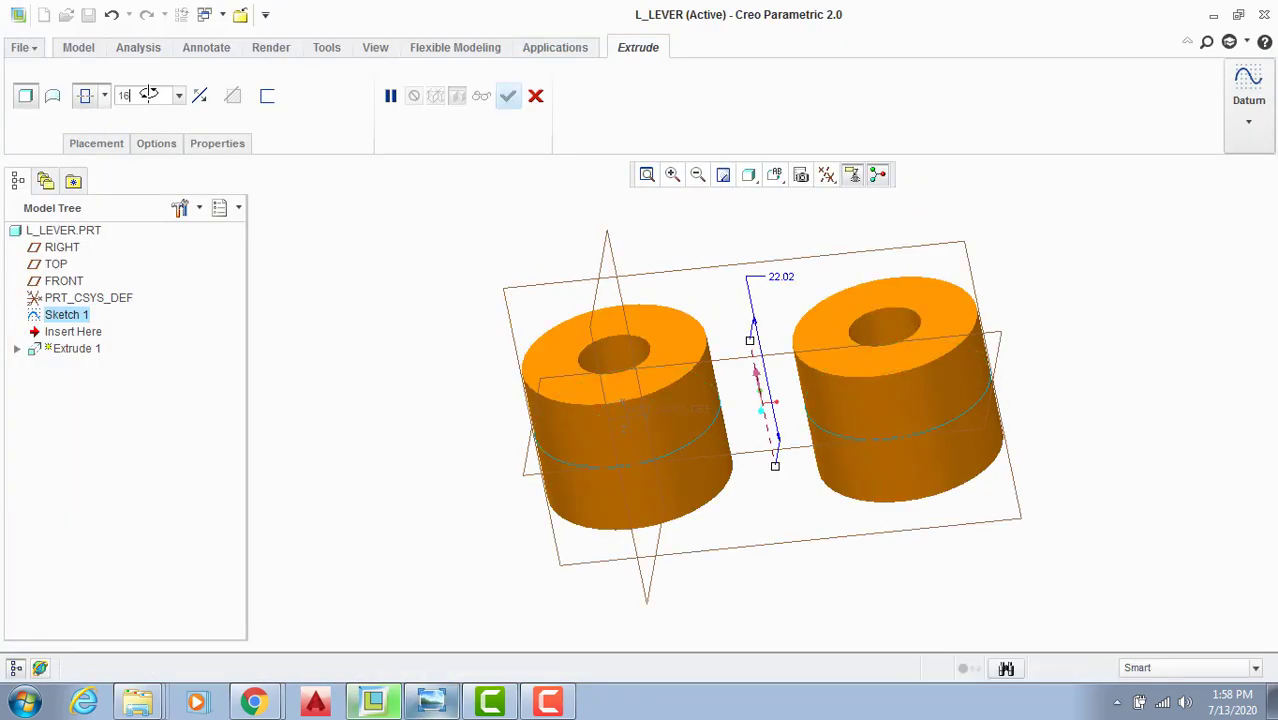
pyautogui.write('6')
pyautogui.press('Return')
pyautogui.click(508, 95)
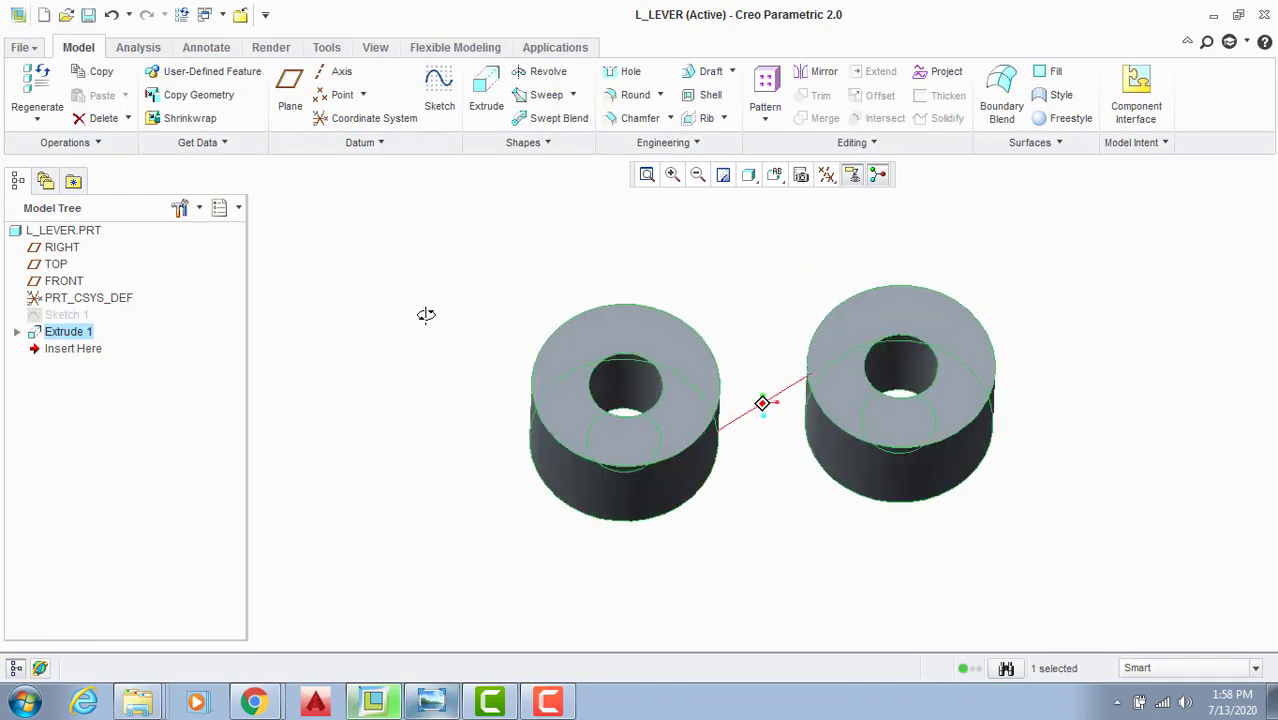
# Step: Start a new sketch on the TOP plane and orient it to the 2D view
pyautogui.click(461, 315)
pyautogui.click(522, 339)
pyautogui.click(430, 78)
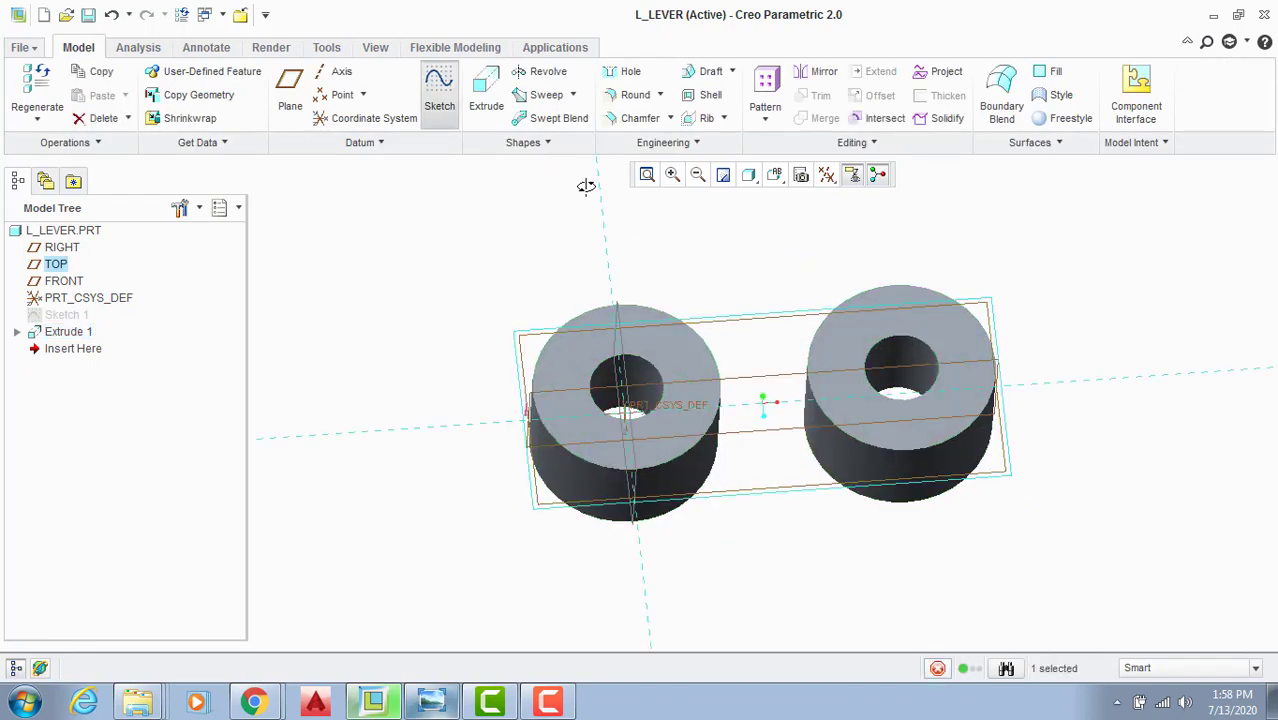
pyautogui.click(827, 174)
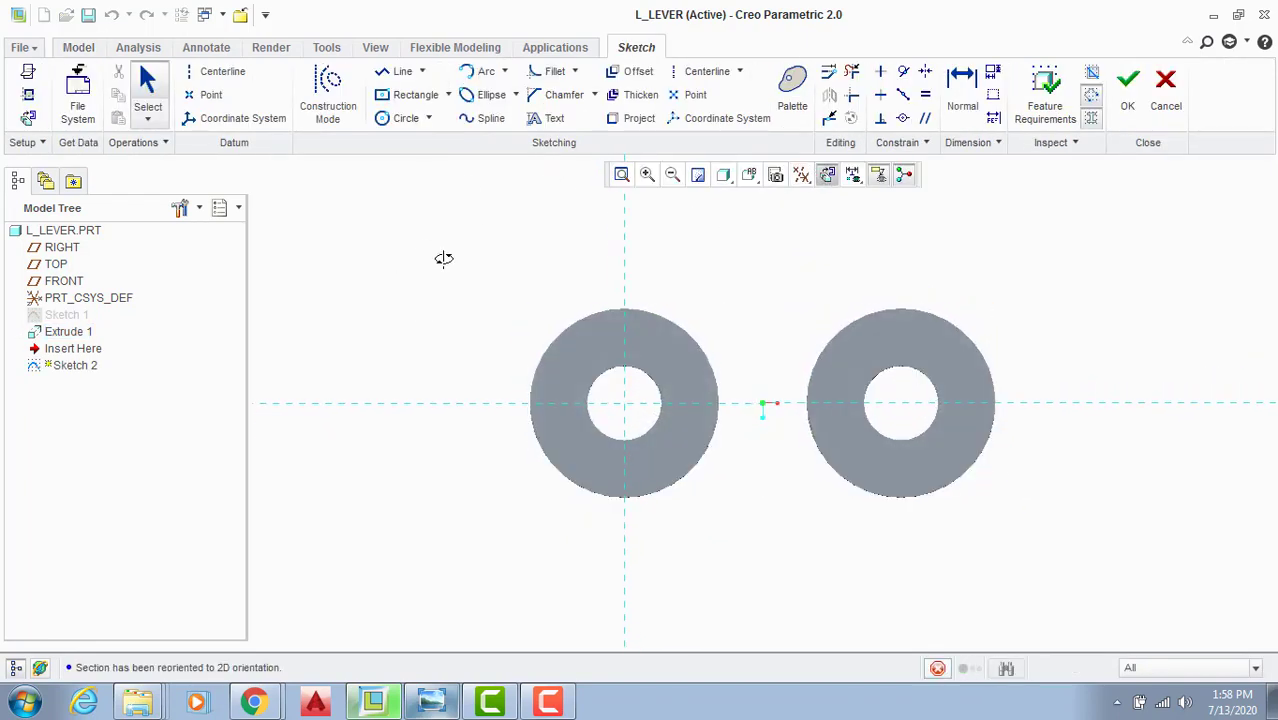
pyautogui.click(410, 96)
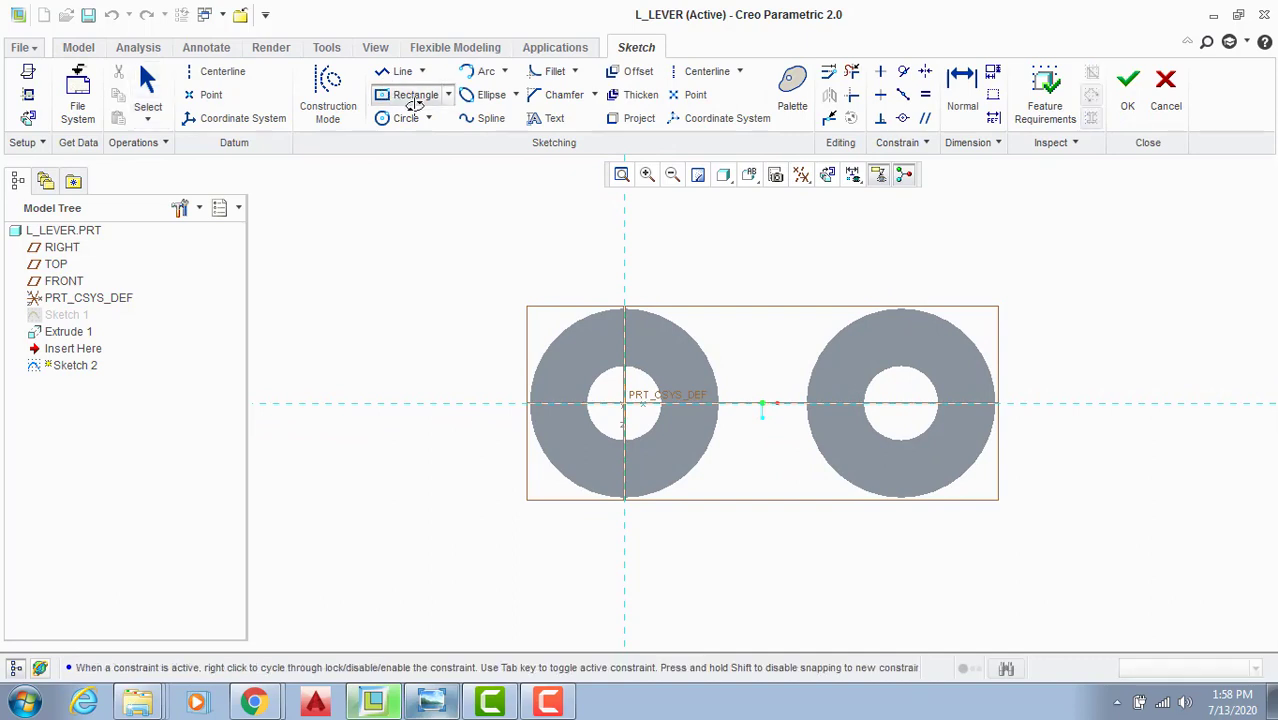
pyautogui.click(558, 177)
pyautogui.middleClick(519, 285)
pyautogui.middleClick(519, 285)
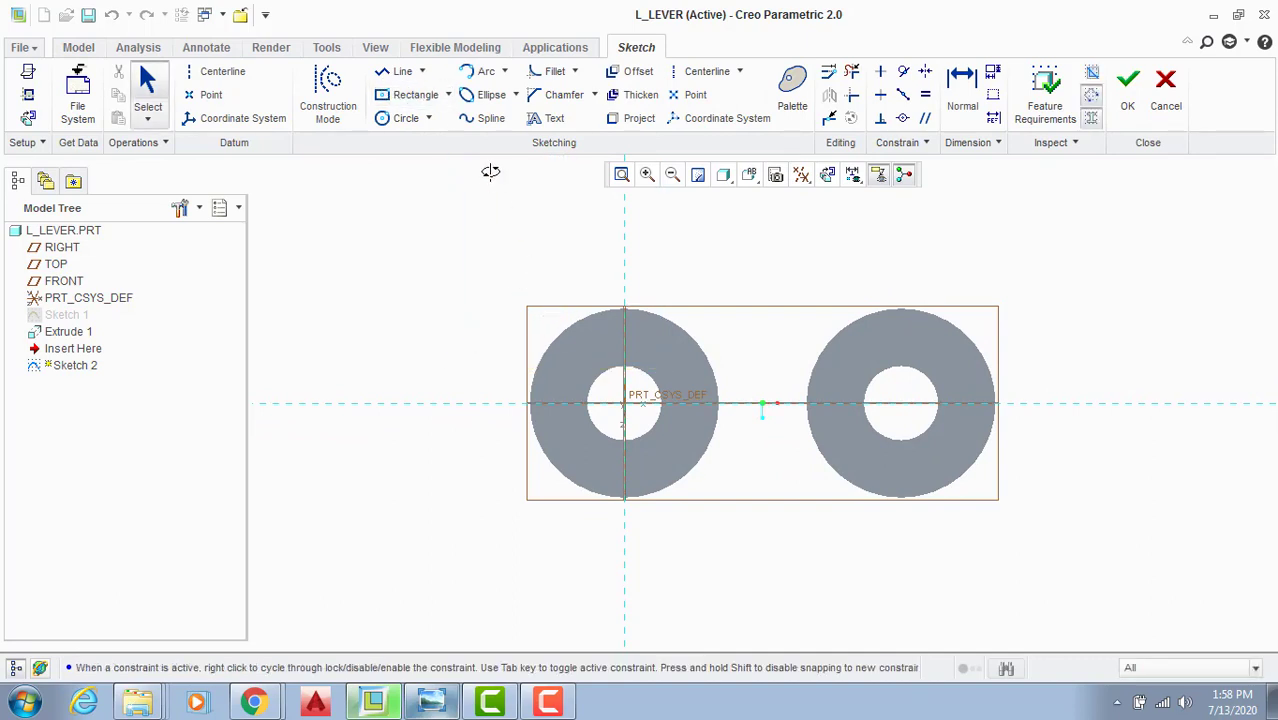
# Step: Sketch two corner rectangles, about 16.4 by 21.7 above the origin boss and about 23 by 10.4 between the bosses
pyautogui.click(449, 94)
pyautogui.click(419, 123)
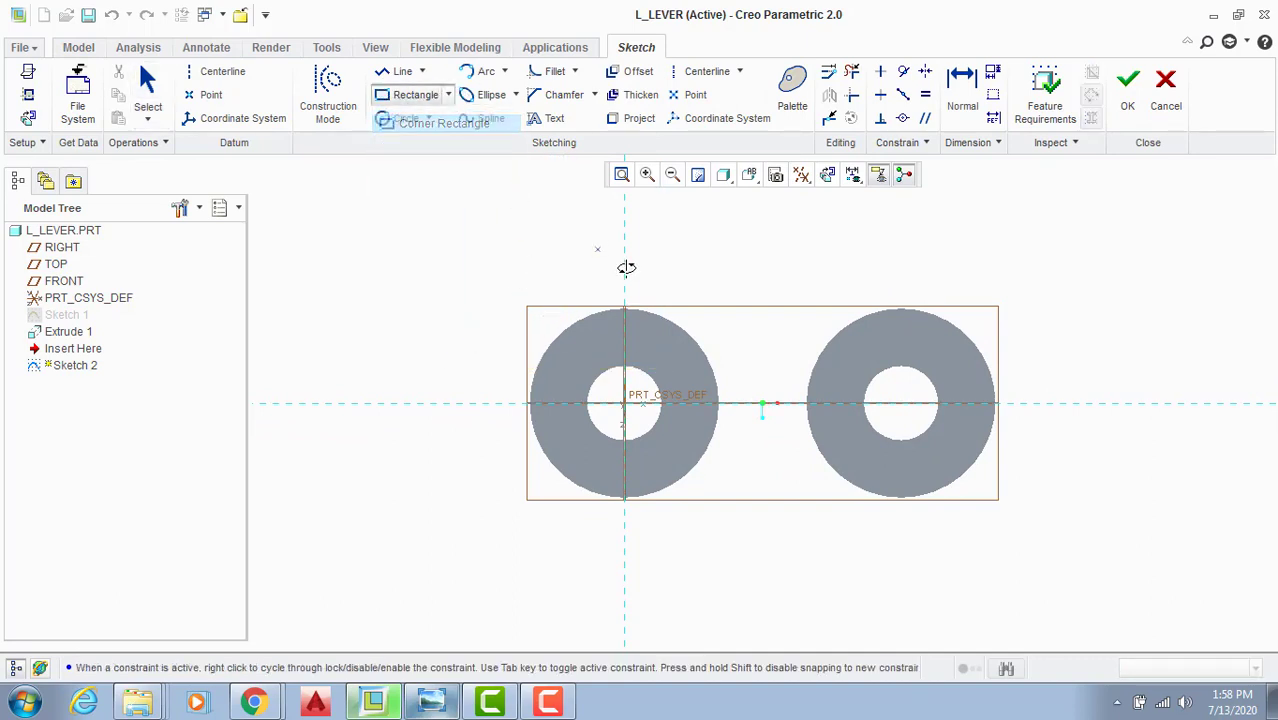
pyautogui.click(559, 211)
pyautogui.click(670, 356)
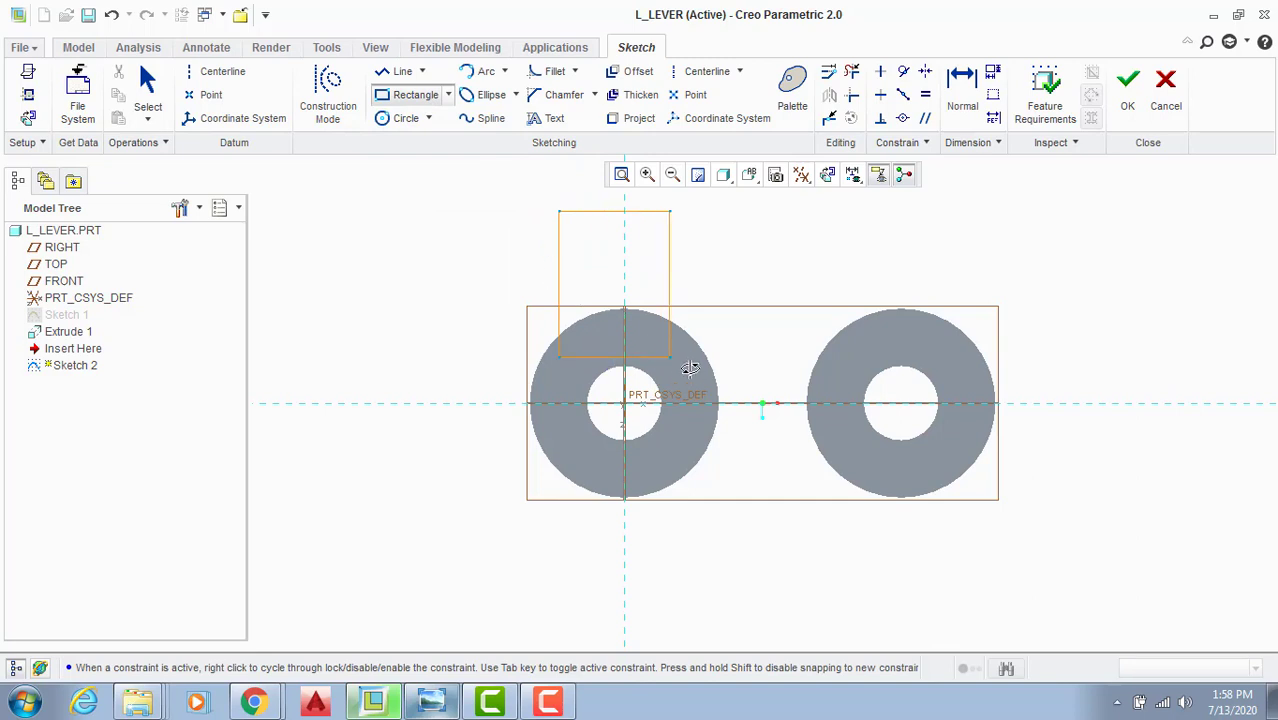
pyautogui.click(690, 369)
pyautogui.click(848, 438)
pyautogui.middleClick(781, 316)
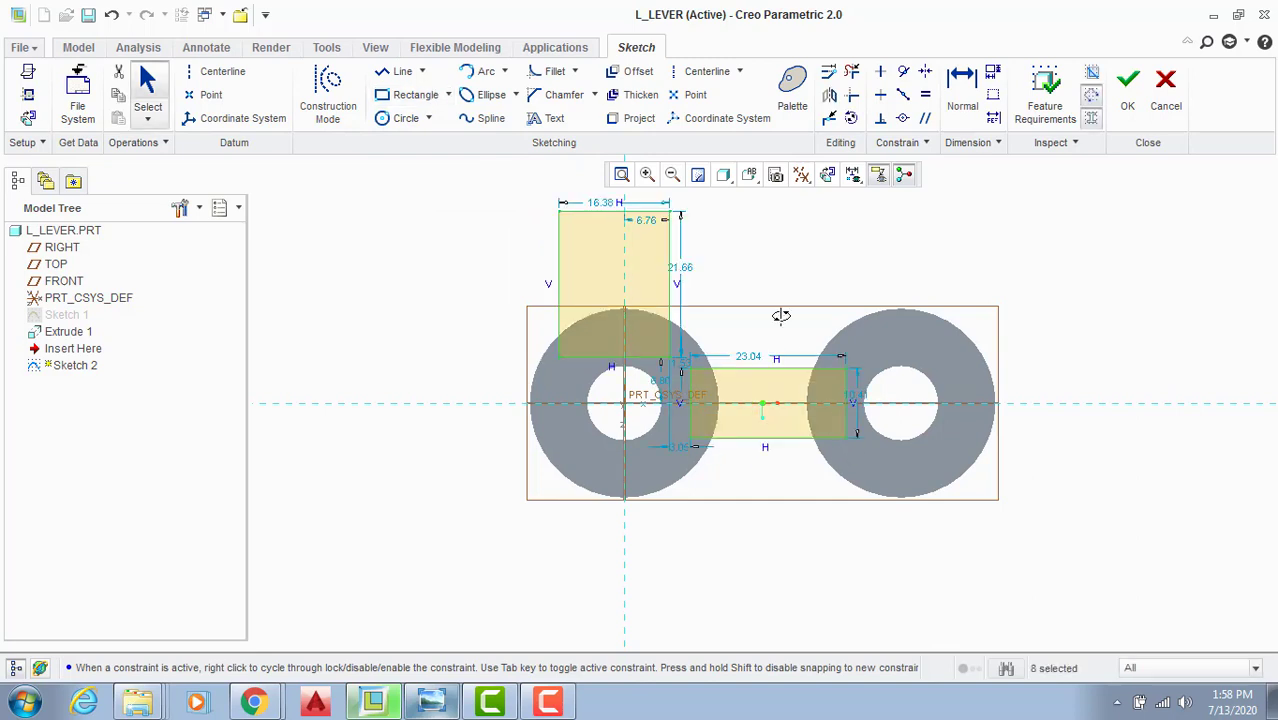
pyautogui.scroll(-1, 625, 241)
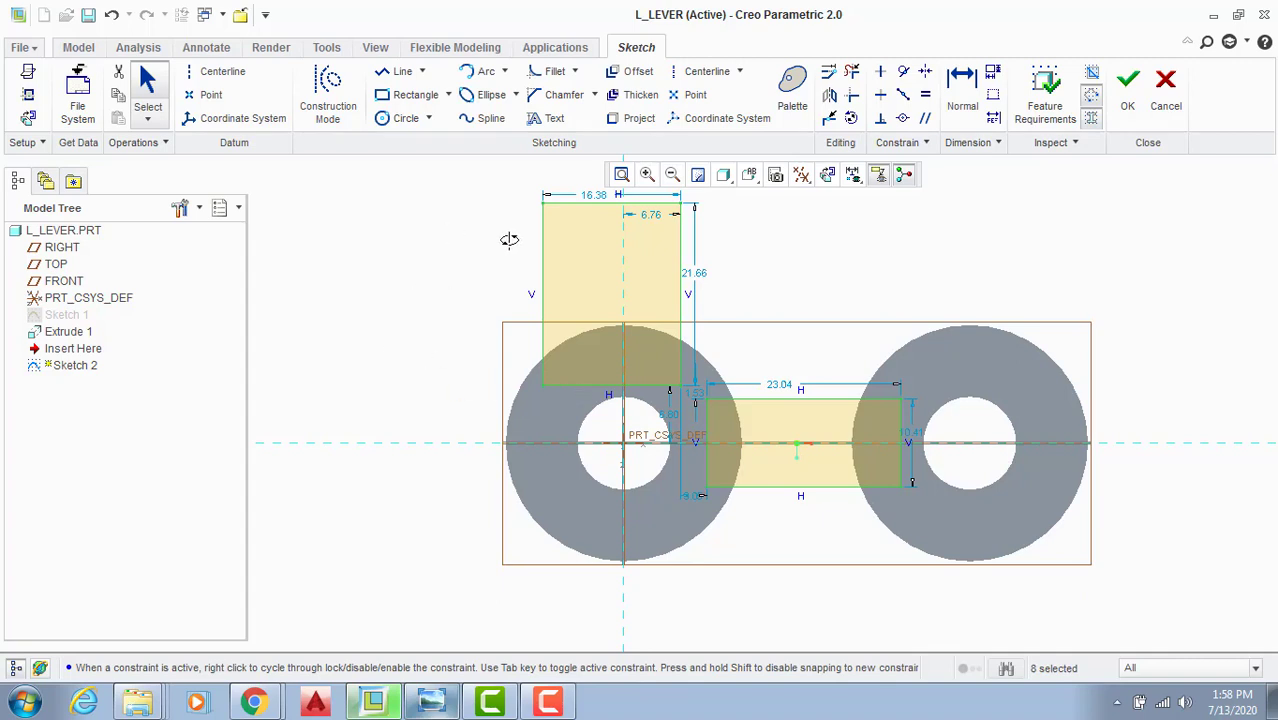
# Step: Check the lever's arm shape on the drawing and delete both sketched rectangles
pyautogui.click(425, 701)
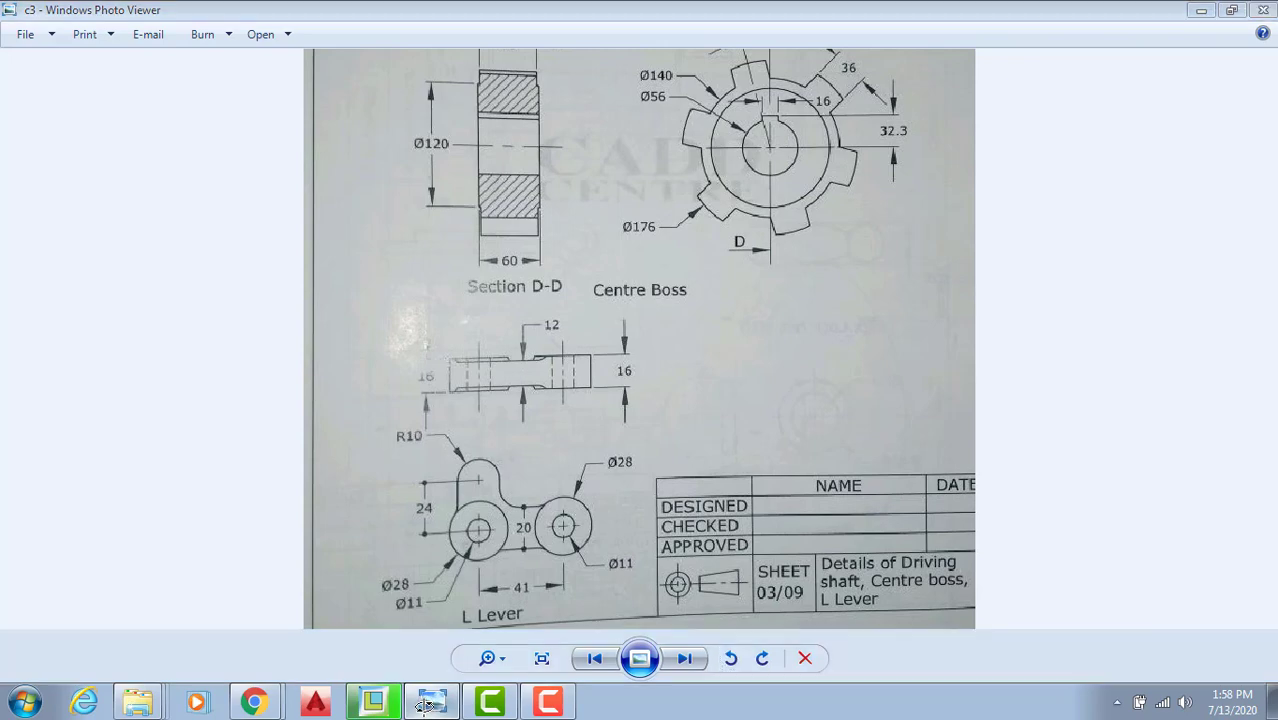
pyautogui.click(427, 701)
pyautogui.moveTo(490, 207); pyautogui.dragTo(888, 508)
pyautogui.press('Delete')
# Step: Sketch a vertical line about 16.1 long, starting on the origin boss and running upwards about 6.9 left of the vertical reference
pyautogui.click(396, 73)
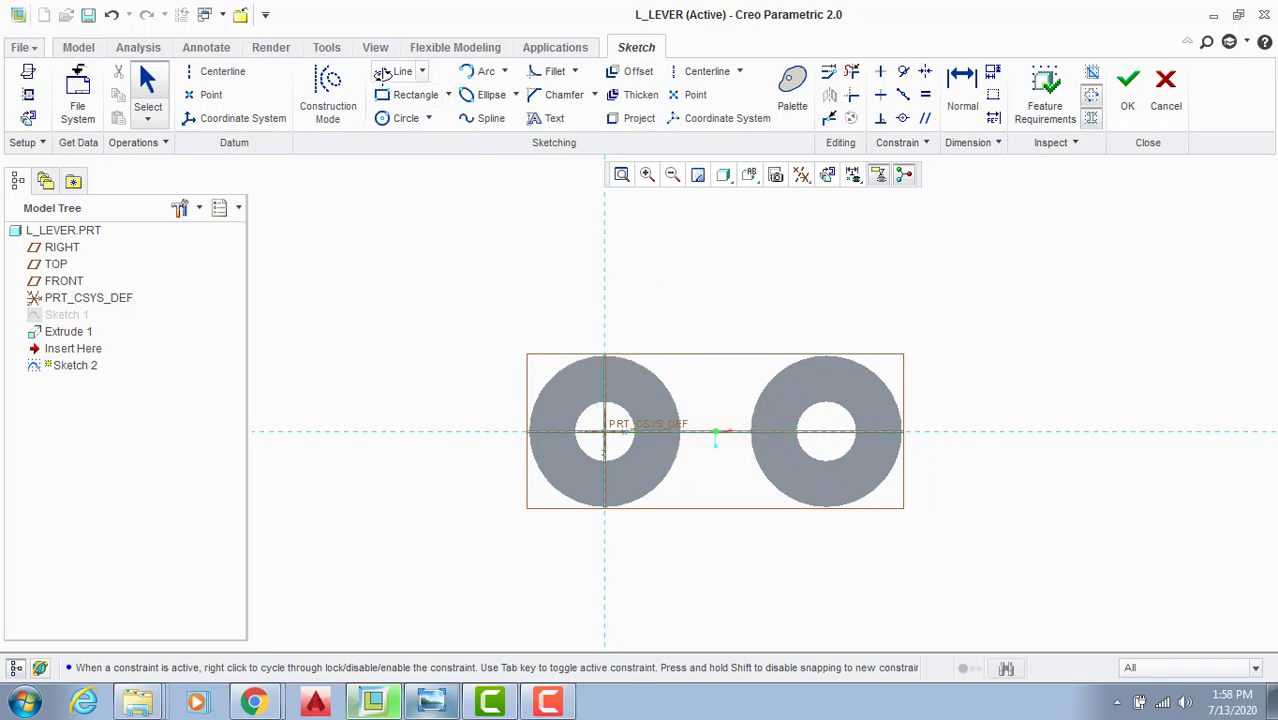
pyautogui.click(567, 399)
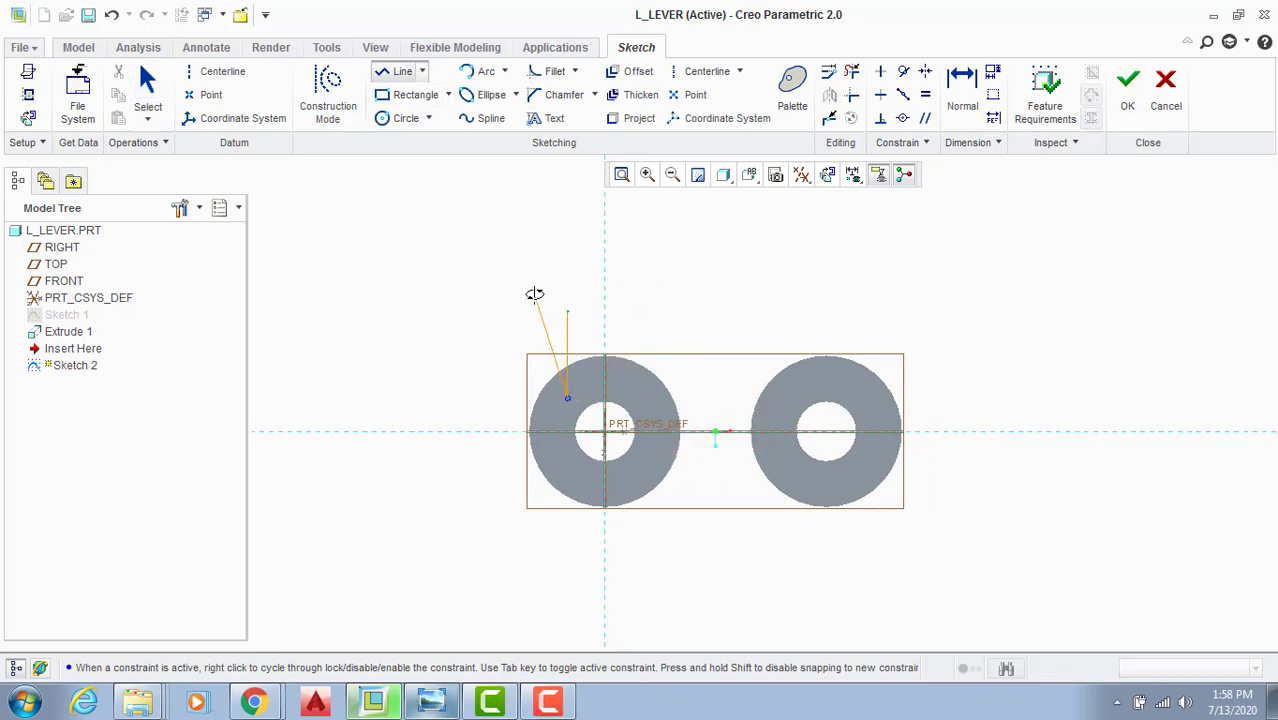
pyautogui.click(567, 313)
pyautogui.middleClick(598, 238)
# Step: Add vertical and horizontal centerlines along the sketch references through the origin
pyautogui.click(707, 71)
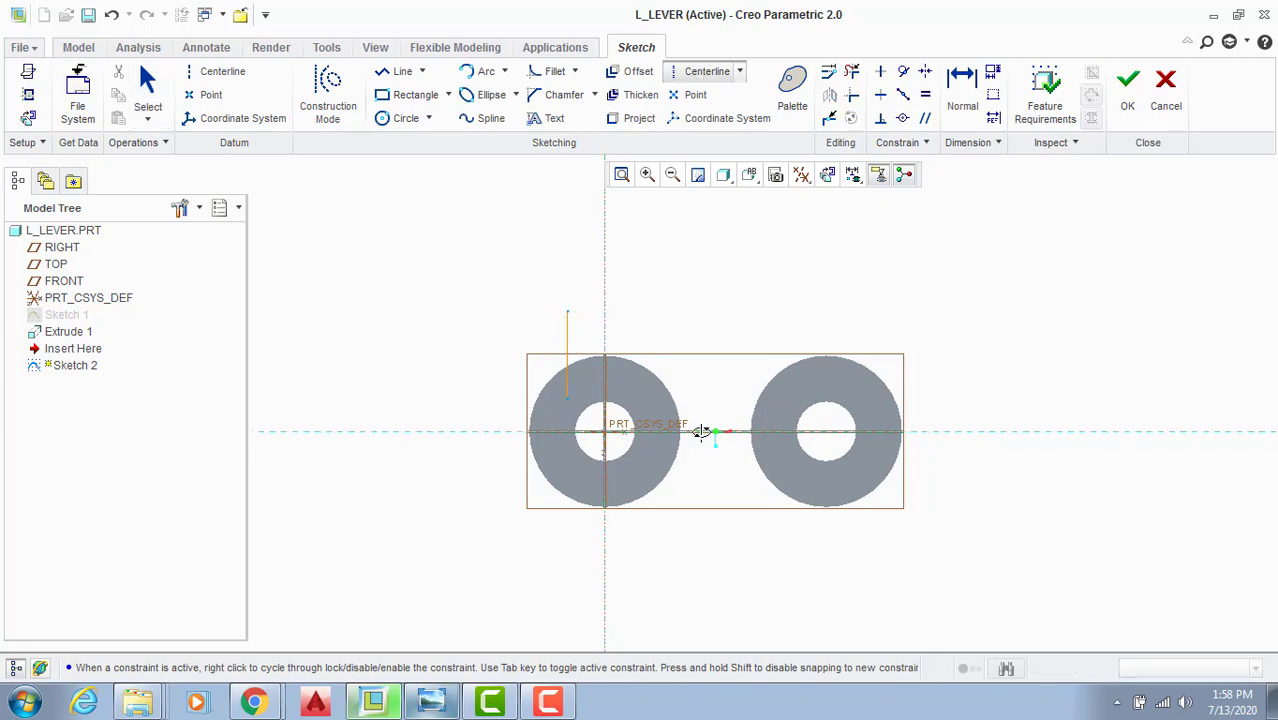
pyautogui.click(705, 432)
pyautogui.click(724, 430)
pyautogui.middleClick(737, 309)
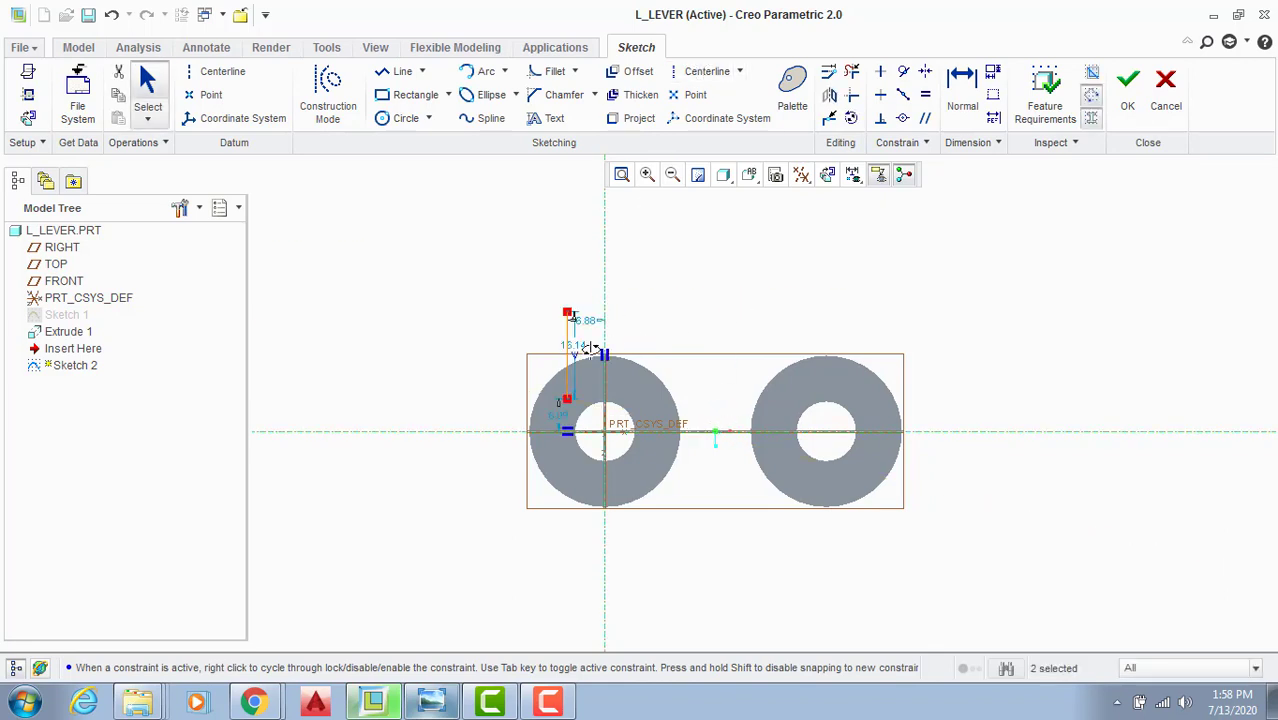
# Step: Mirror the vertical line about the vertical centerline
pyautogui.scroll(-2, 590, 351)
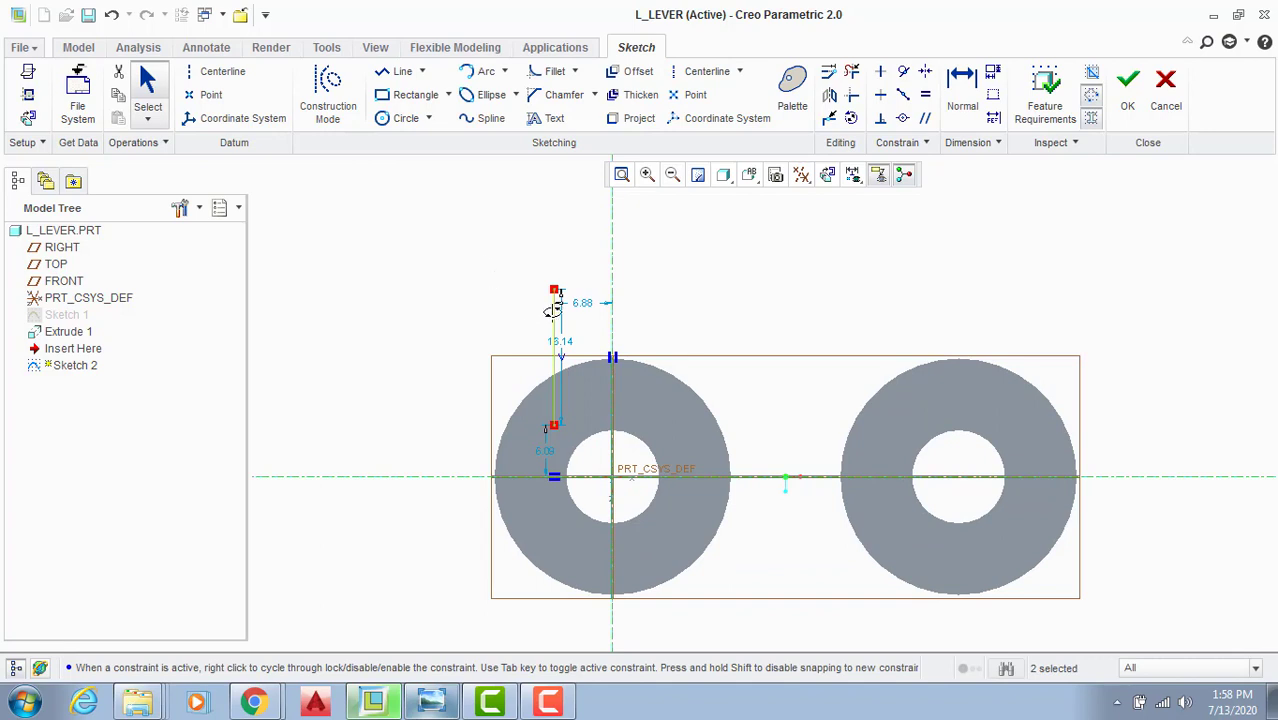
pyautogui.click(829, 94)
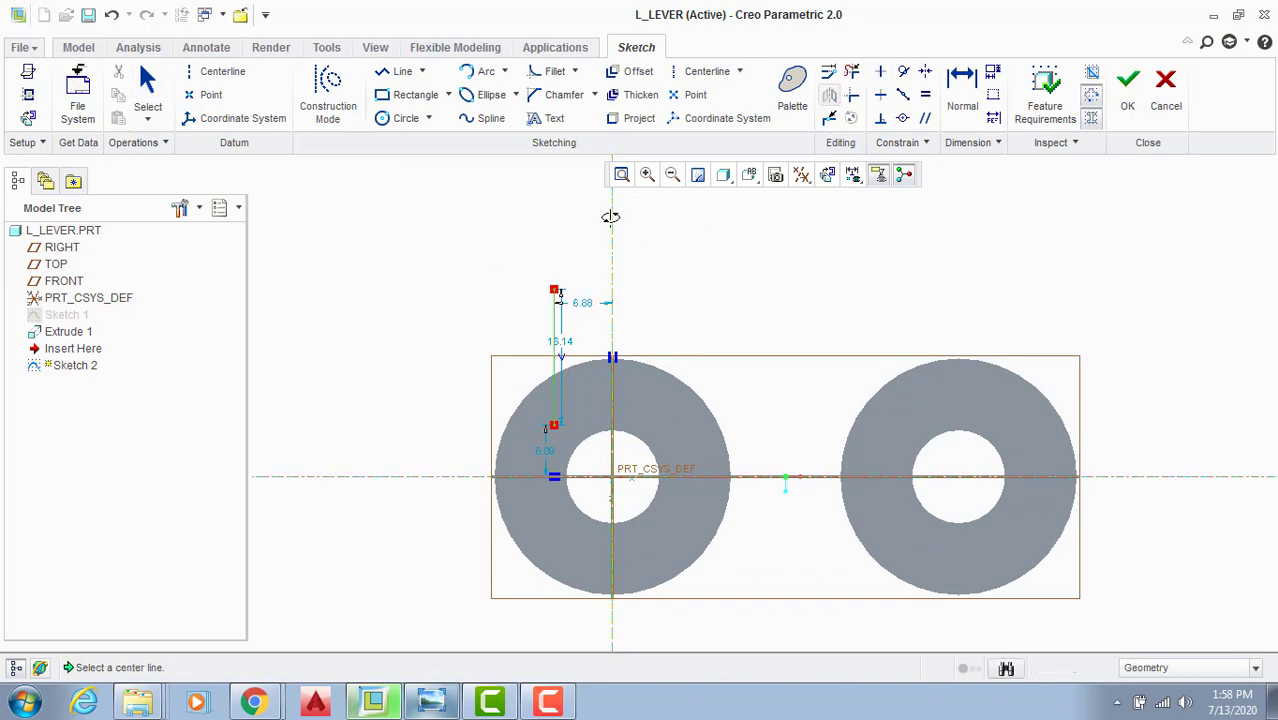
pyautogui.click(613, 214)
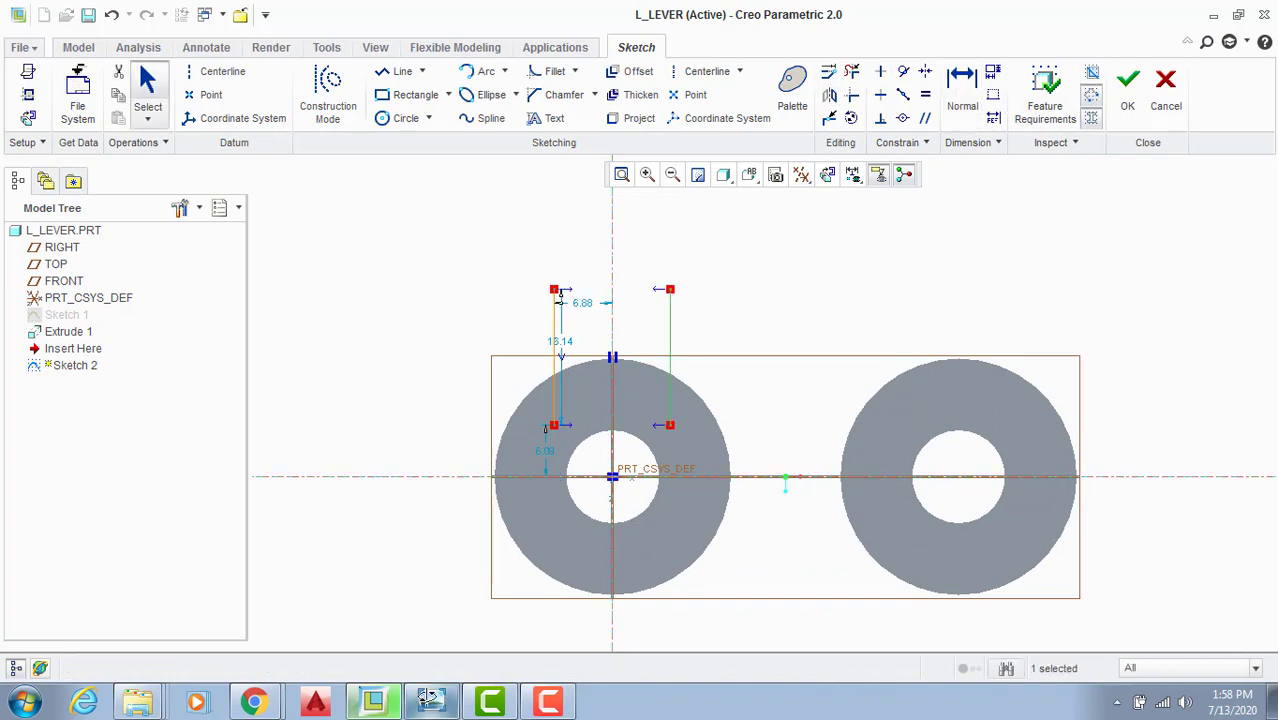
# Step: Check the rounded arm end on the drawing and sketch a circle of about 13.8 diameter on the vertical centerline through both lines' upper endpoints
pyautogui.click(430, 702)
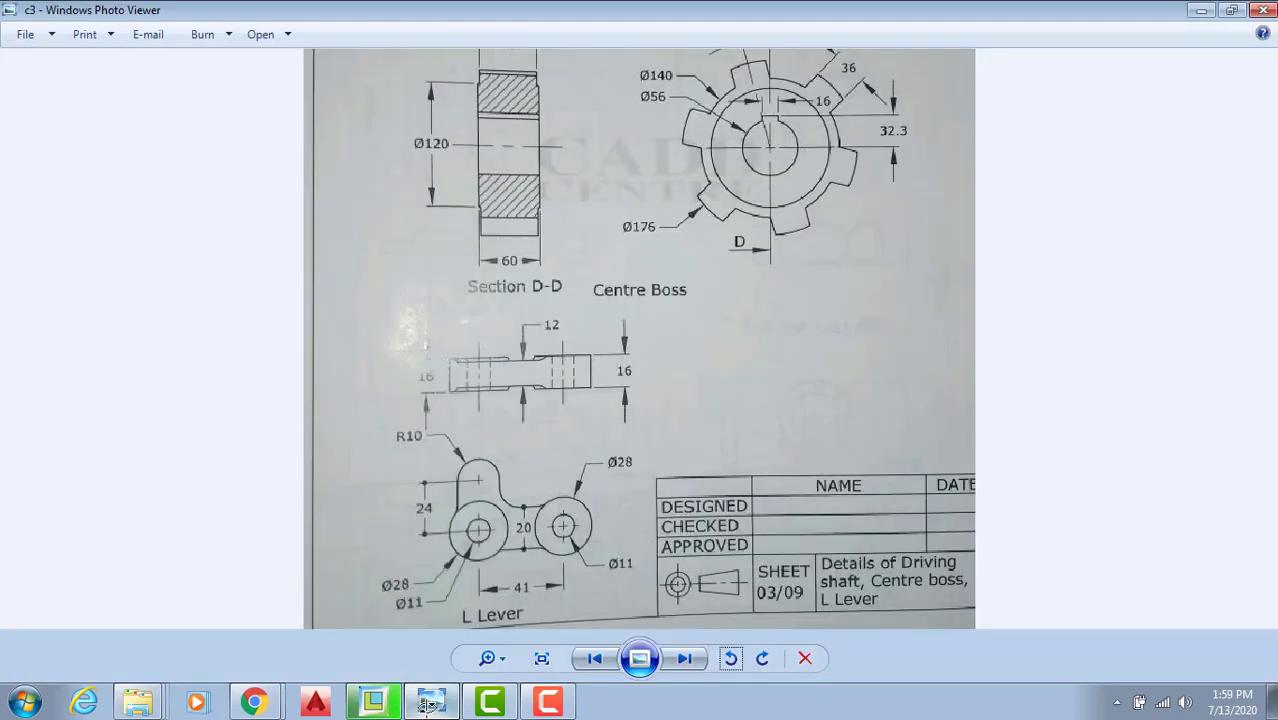
pyautogui.click(427, 705)
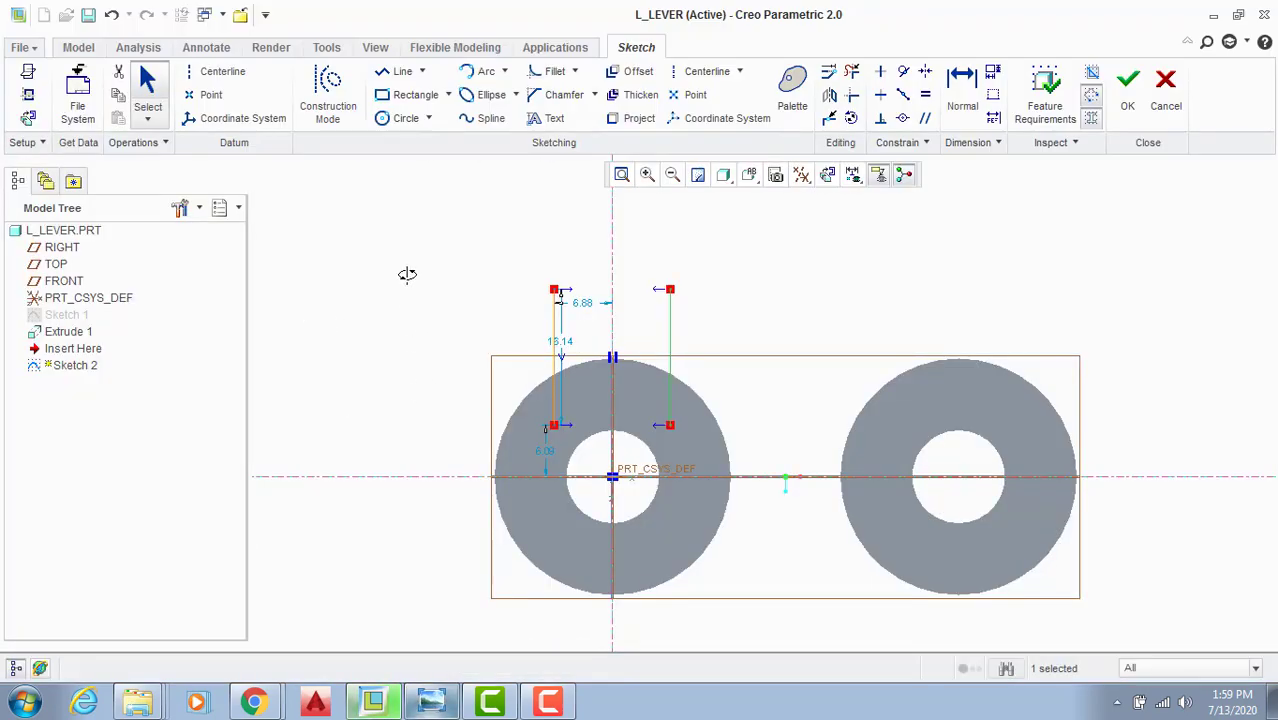
pyautogui.click(400, 118)
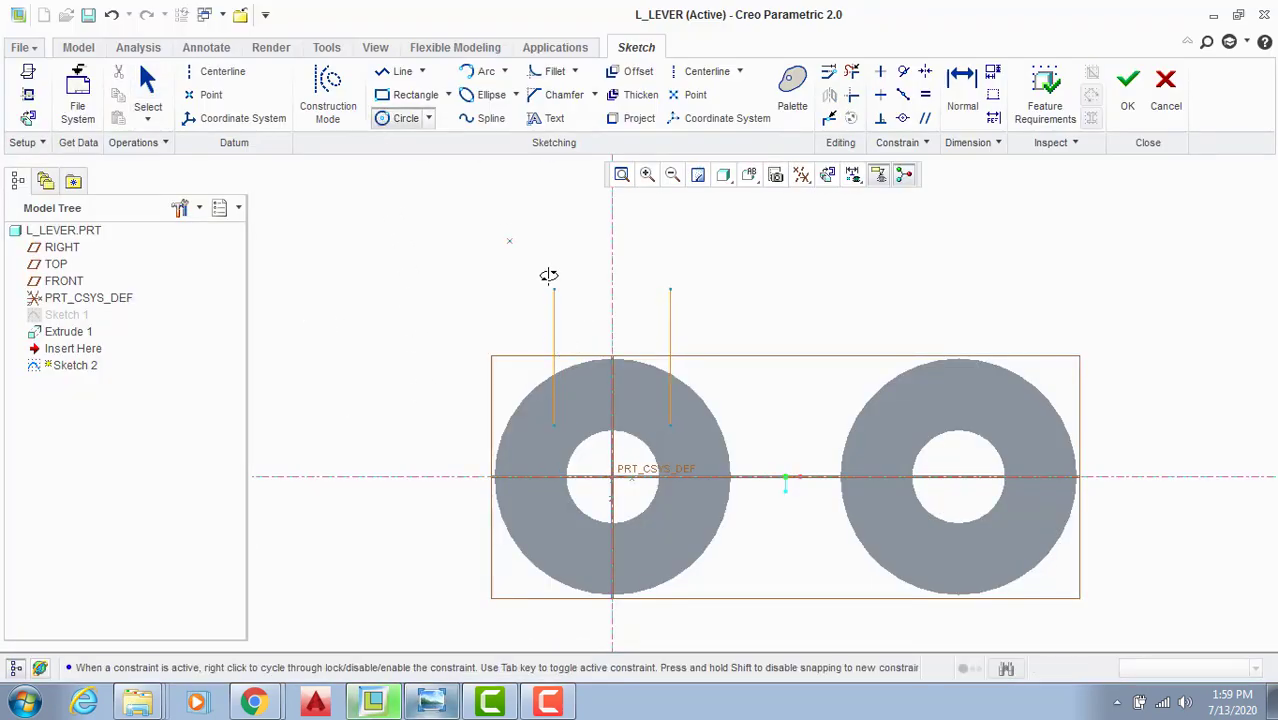
pyautogui.click(611, 289)
pyautogui.click(552, 286)
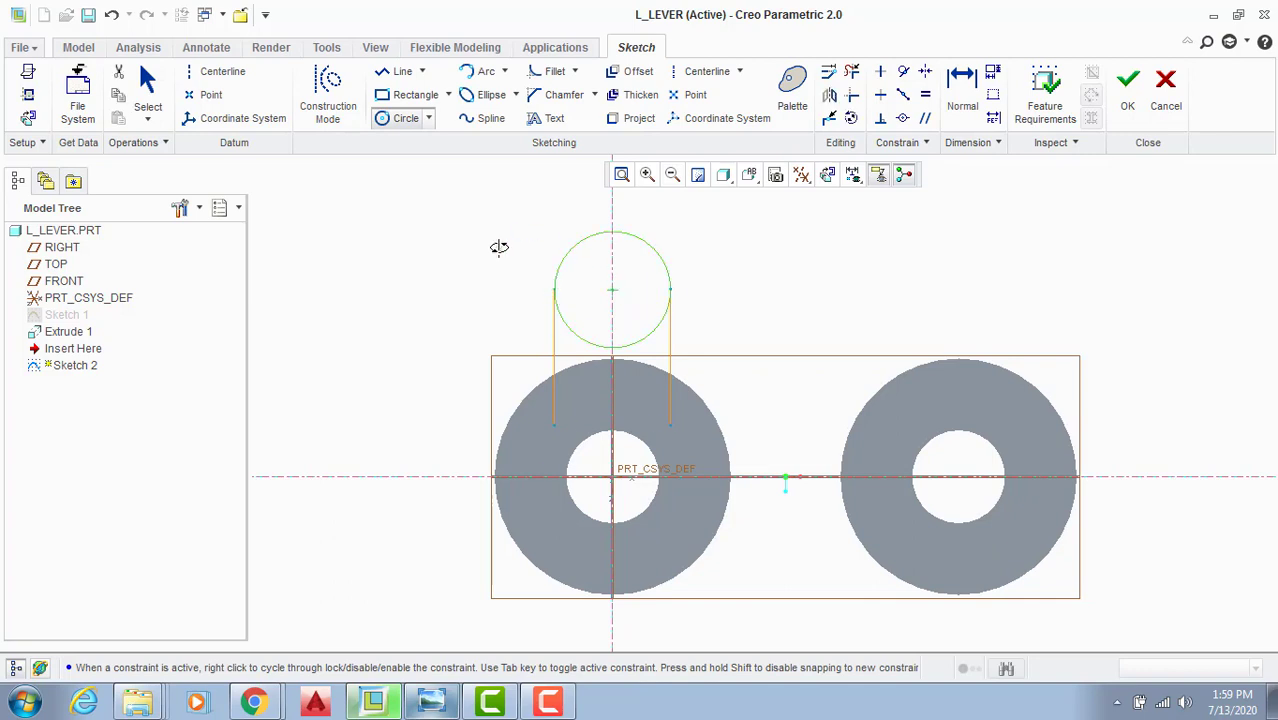
pyautogui.middleClick(556, 286)
# Step: Try to set the arm-end circle's diameter to 10 and adjust the circle's geometry freehand
pyautogui.scroll(3, 557, 288)
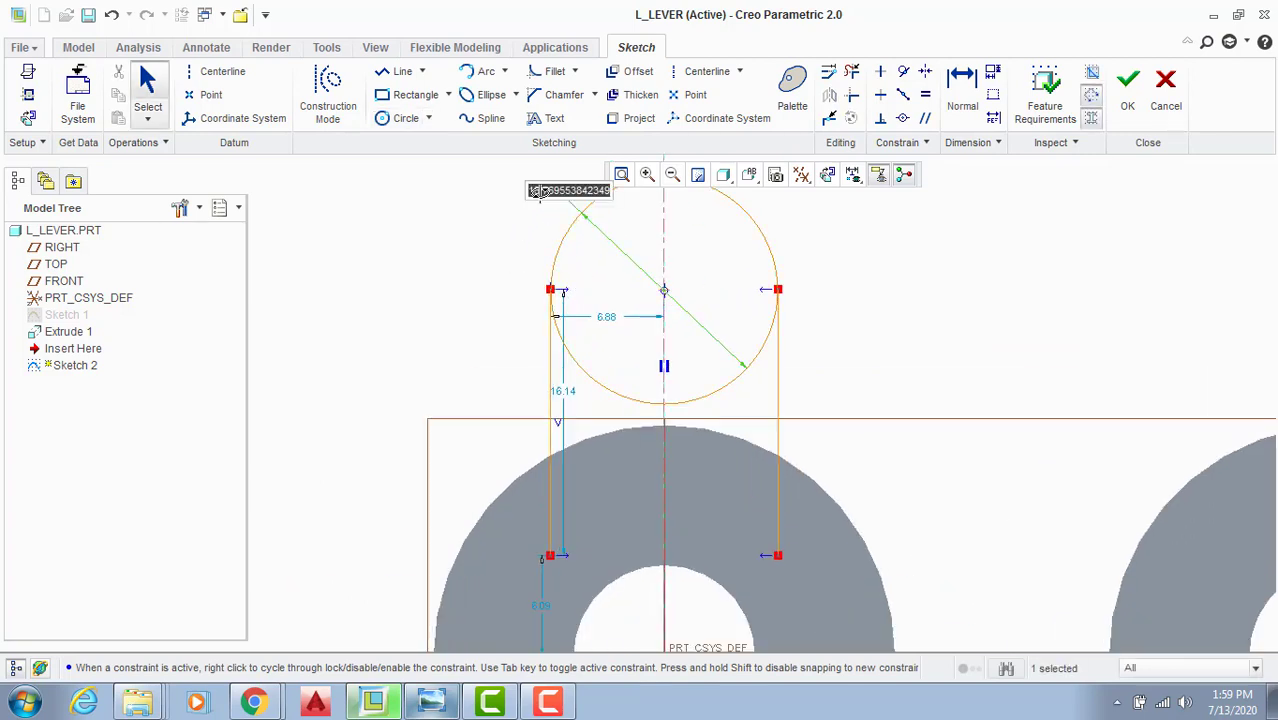
pyautogui.press('Return')
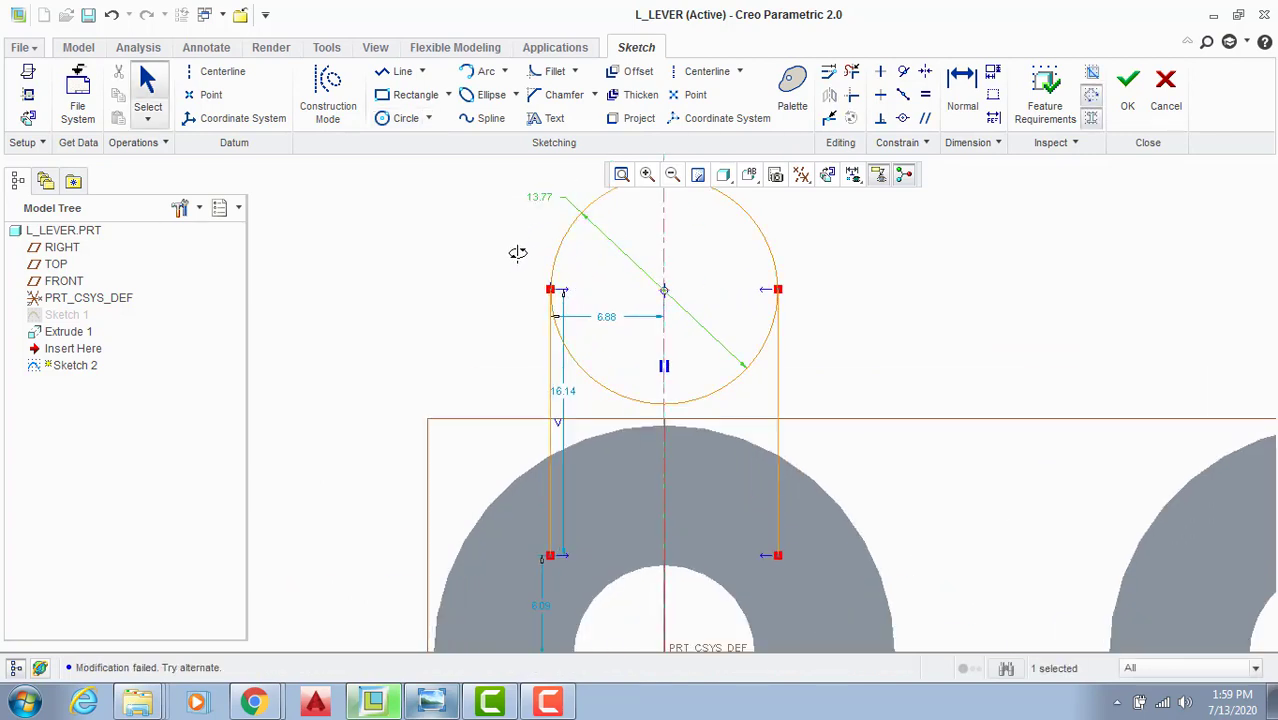
pyautogui.doubleClick(541, 192)
pyautogui.write('10')
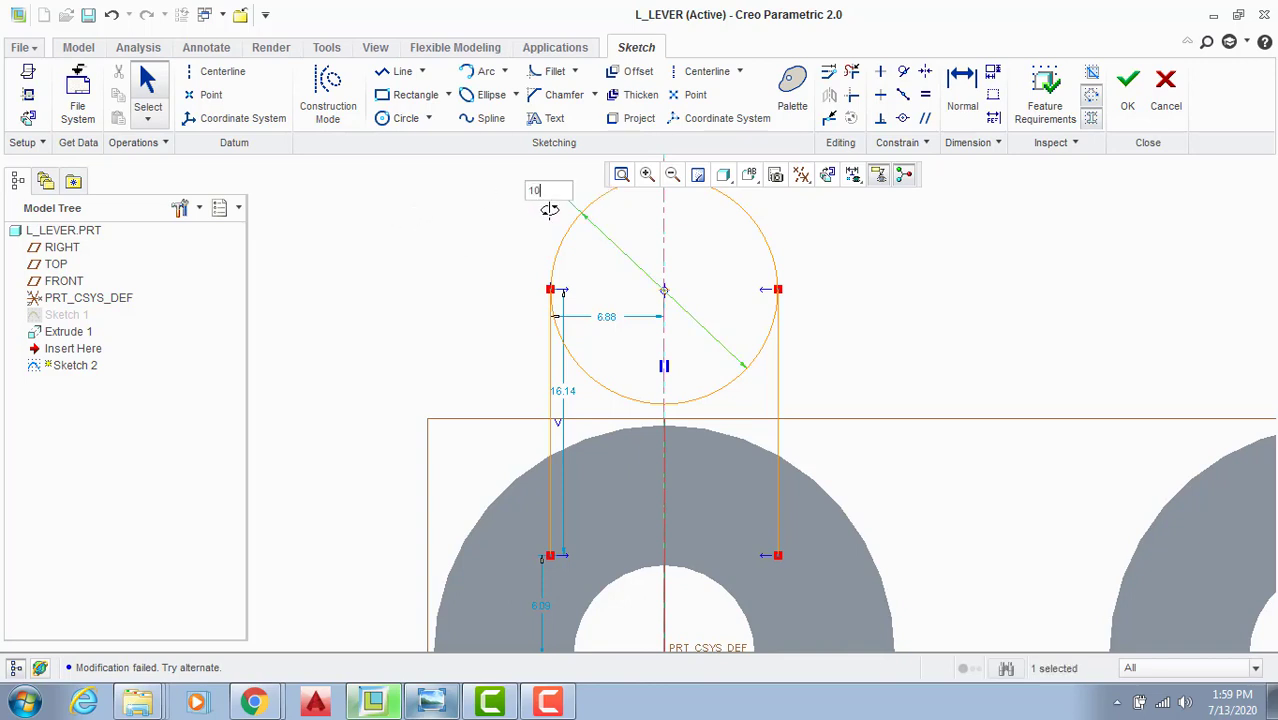
pyautogui.press('Return')
pyautogui.scroll(-1, 645, 341)
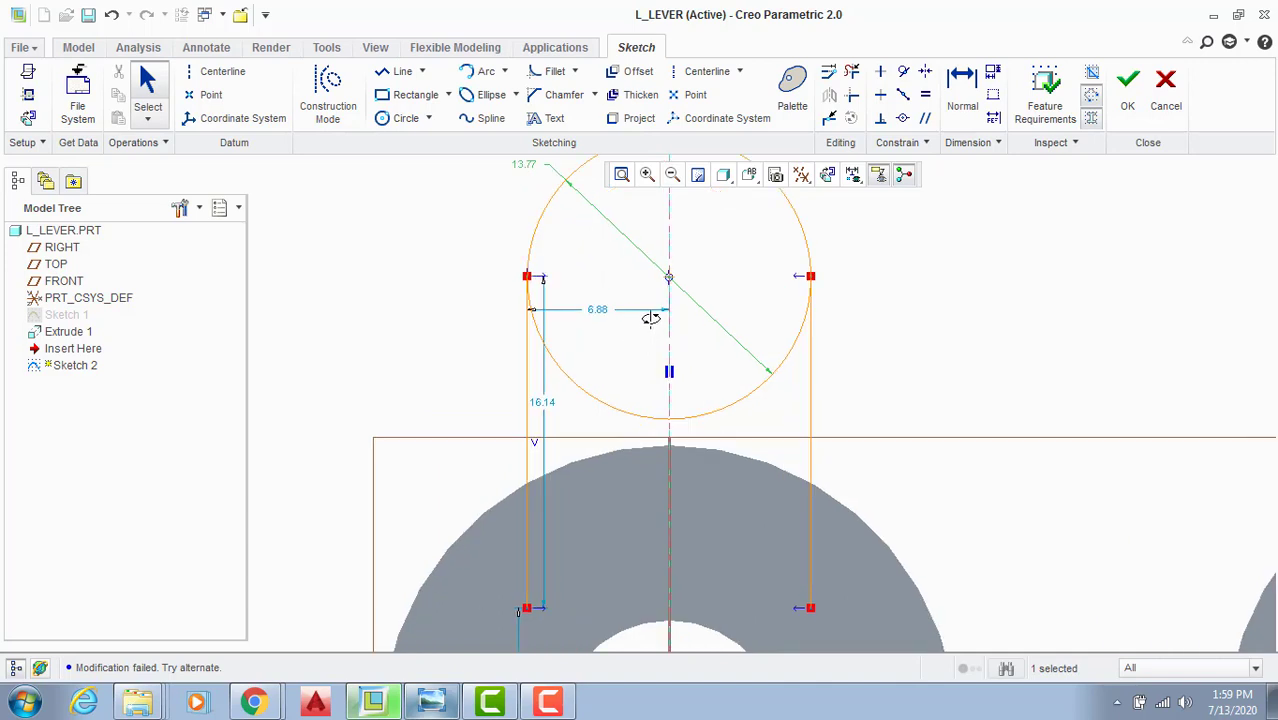
pyautogui.scroll(1, 652, 318)
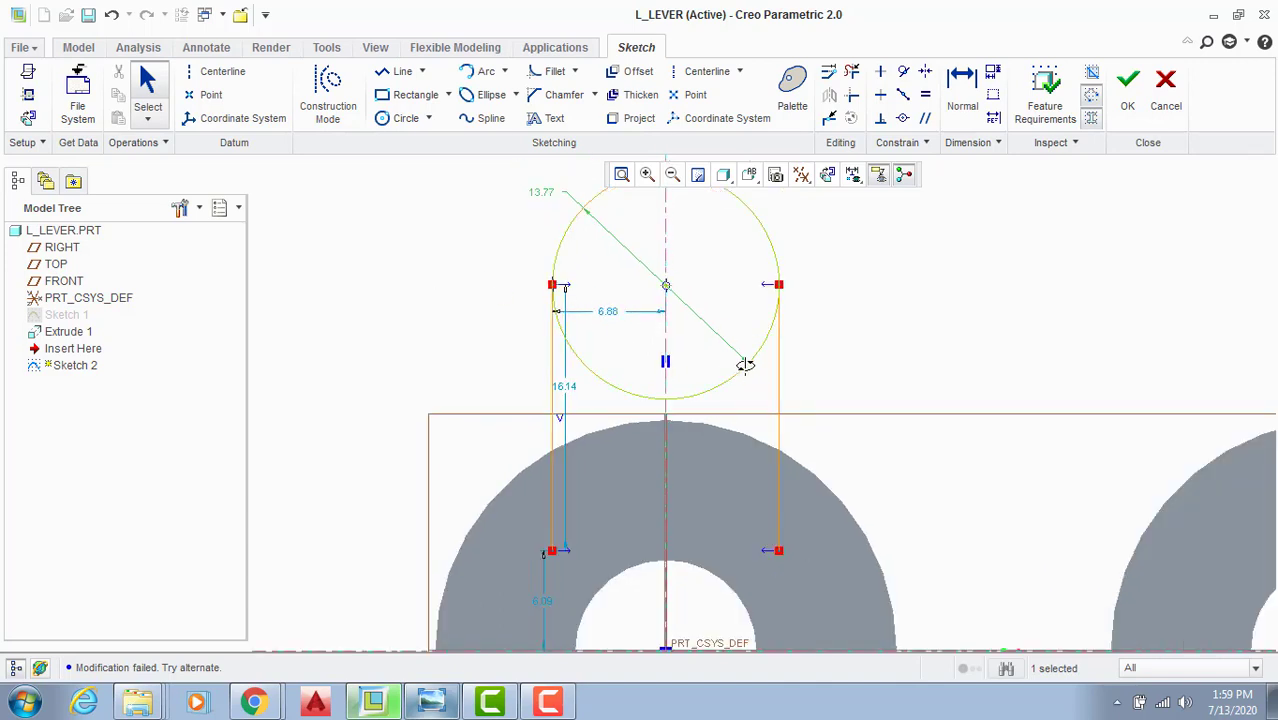
pyautogui.moveTo(747, 366)
pyautogui.mouseDown()
pyautogui.moveTo(719, 357)
pyautogui.moveTo(719, 374)
pyautogui.moveTo(776, 345)
pyautogui.moveTo(747, 351)
pyautogui.moveTo(781, 353)
pyautogui.mouseUp()
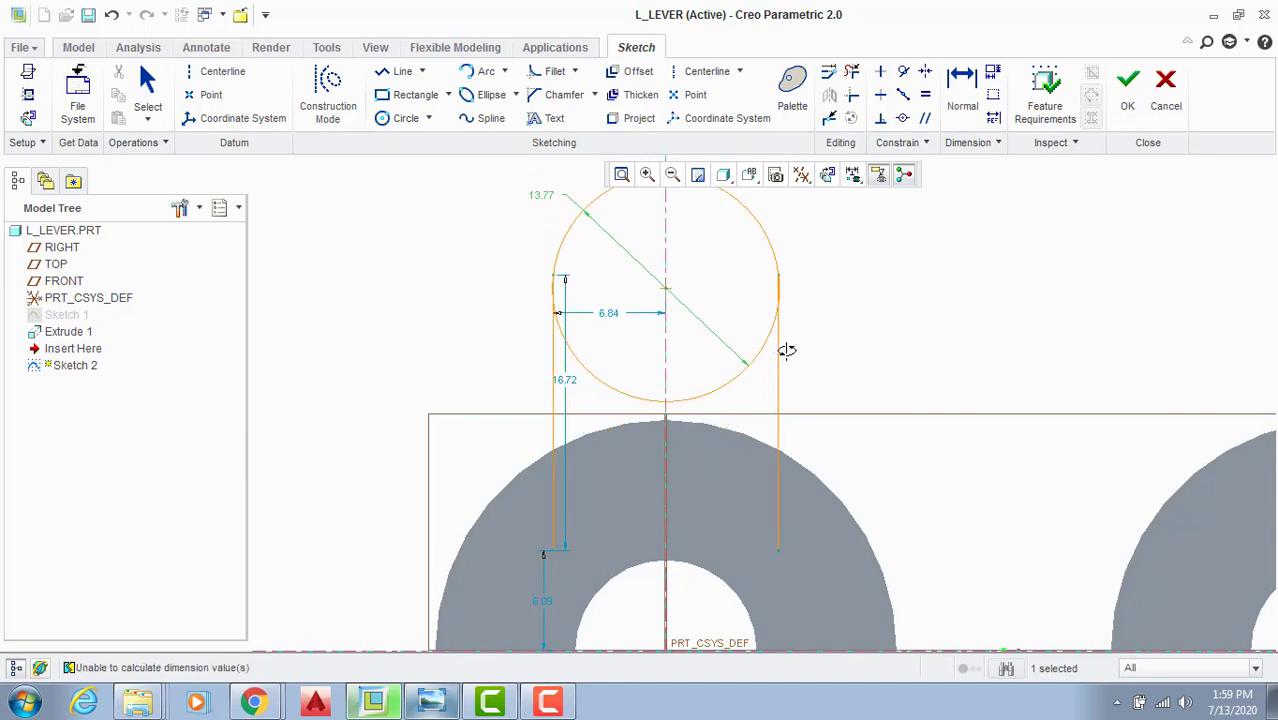
pyautogui.middleClick(826, 336)
# Step: Add a horizontal centerline through the centre of the arm-end circle
pyautogui.click(707, 73)
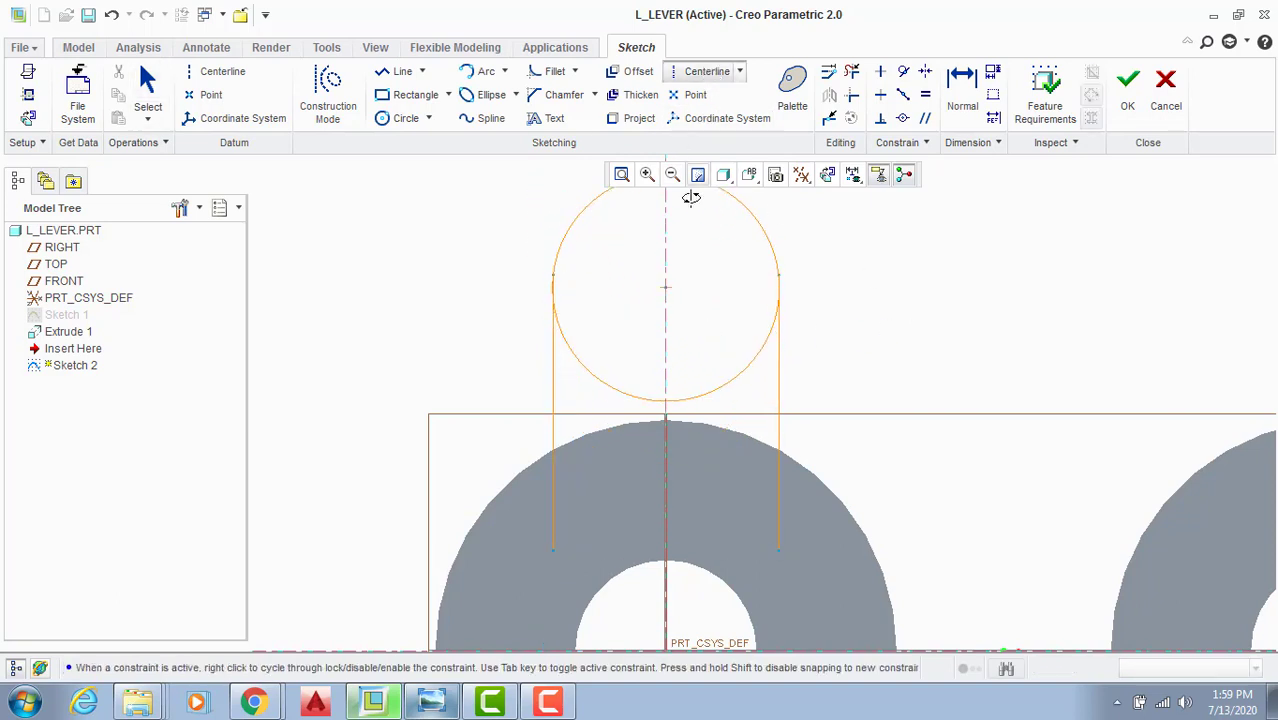
pyautogui.click(665, 287)
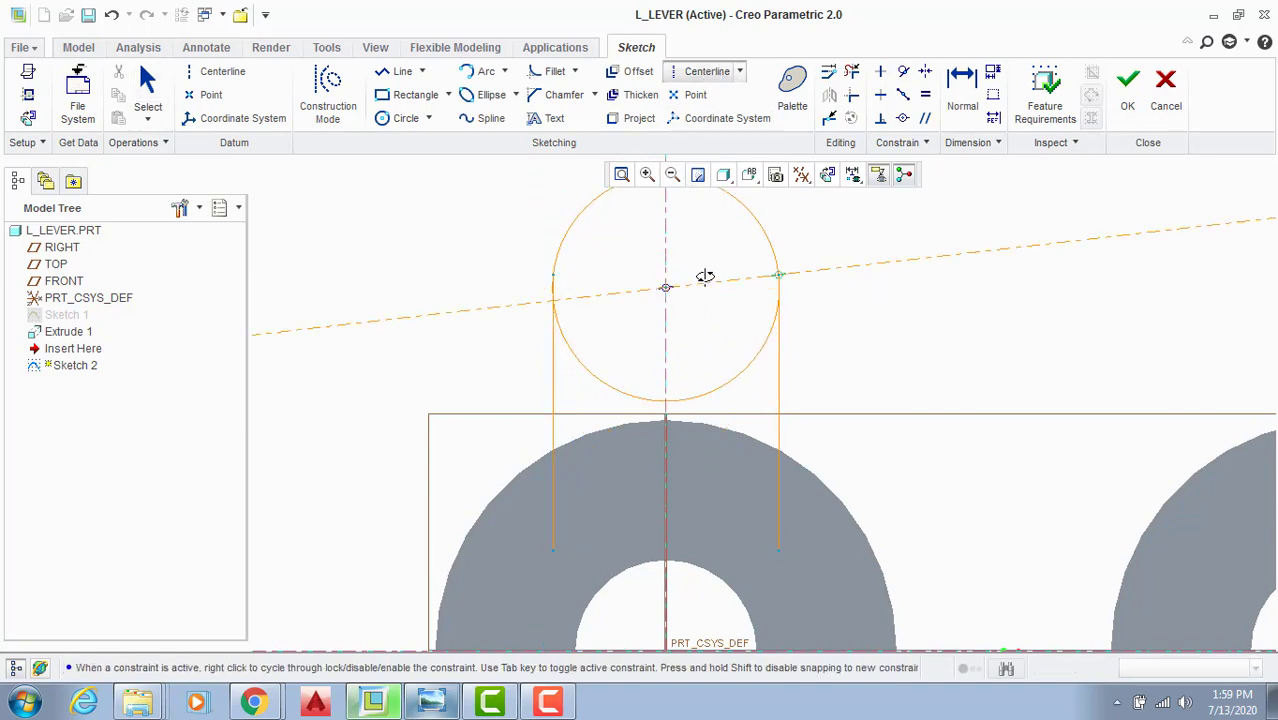
pyautogui.click(708, 286)
pyautogui.middleClick(717, 246)
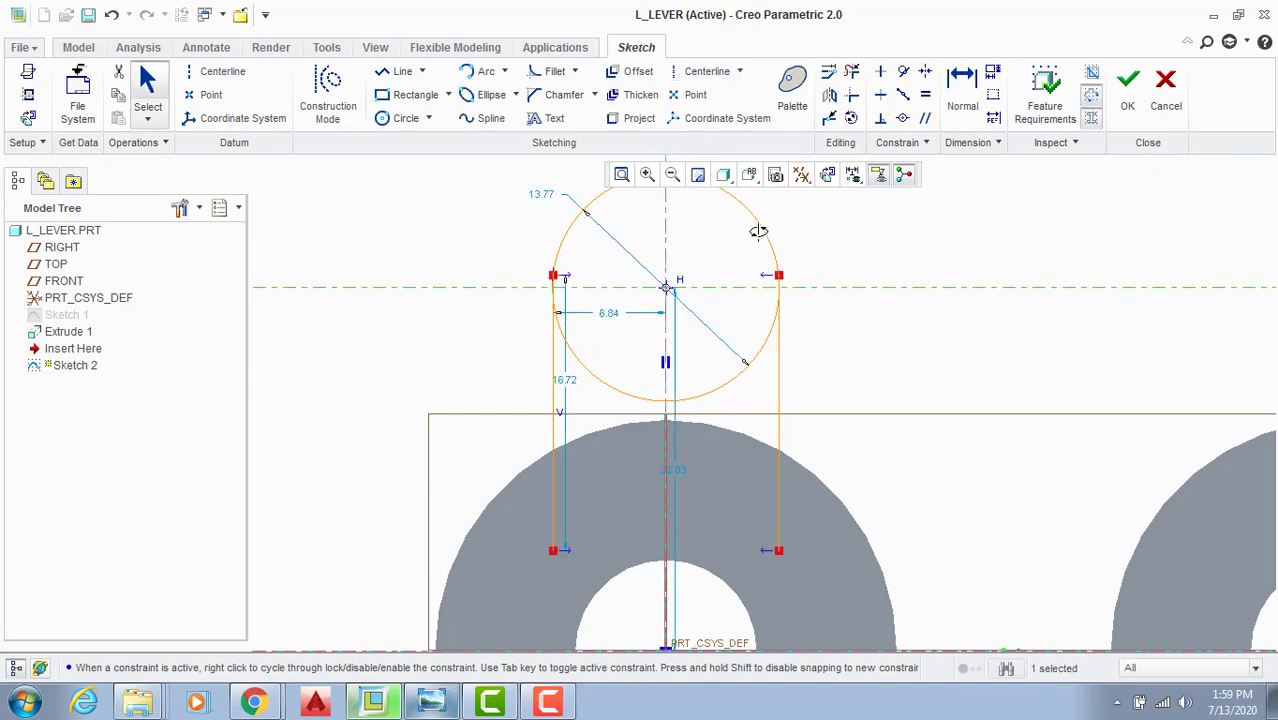
# Step: Constrain the upper endpoint of the right vertical line to be coincident with the horizontal centerline through the circle's centre
pyautogui.click(829, 118)
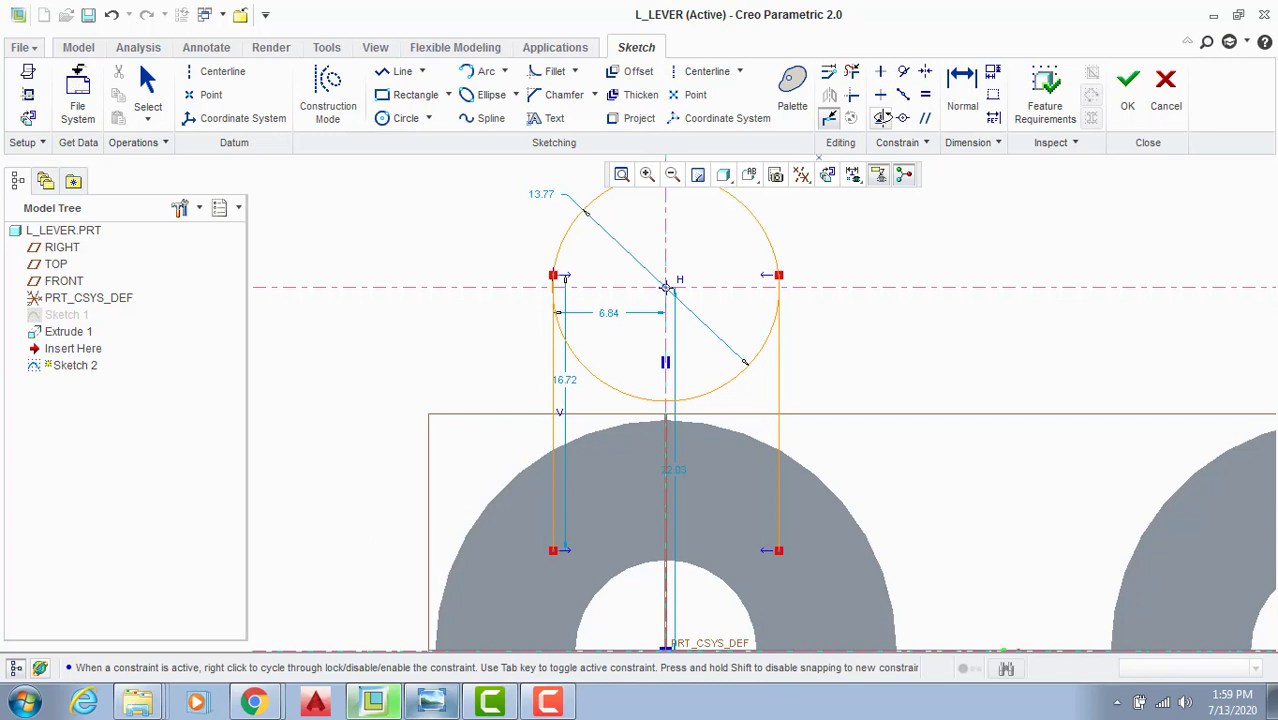
pyautogui.click(902, 118)
pyautogui.click(779, 281)
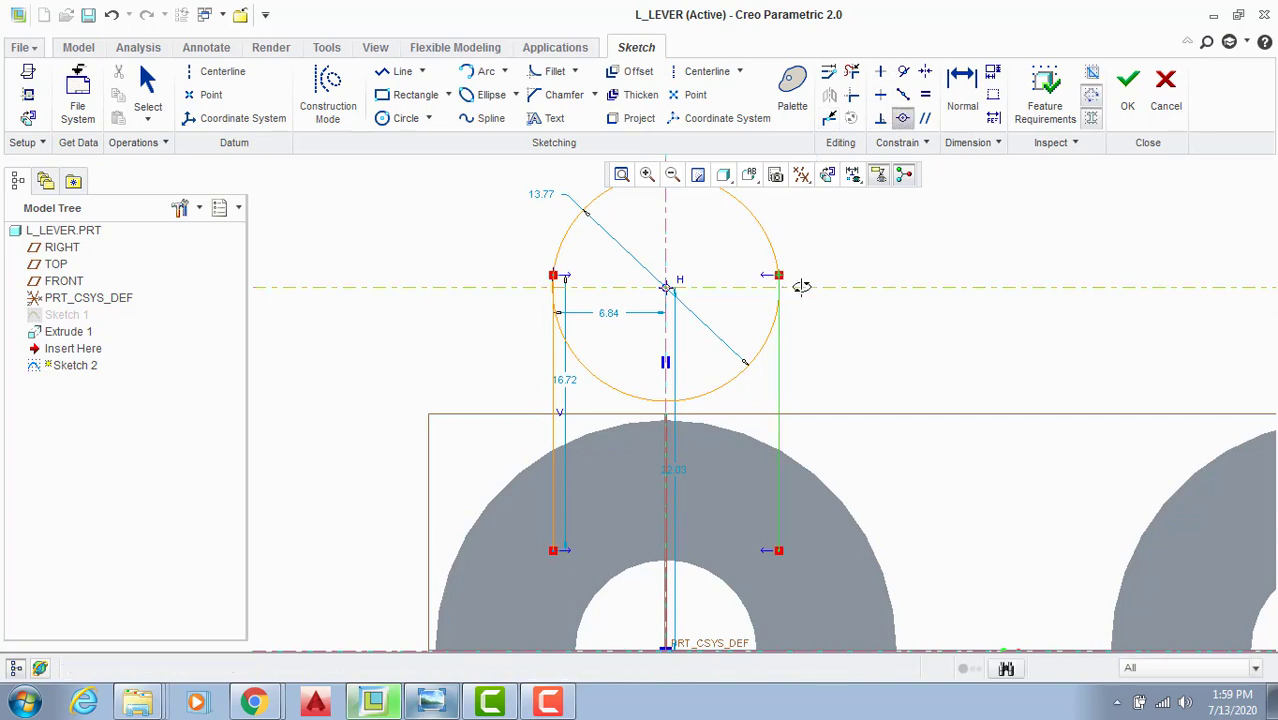
pyautogui.click(806, 284)
pyautogui.scroll(2, 689, 252)
pyautogui.scroll(-2, 678, 274)
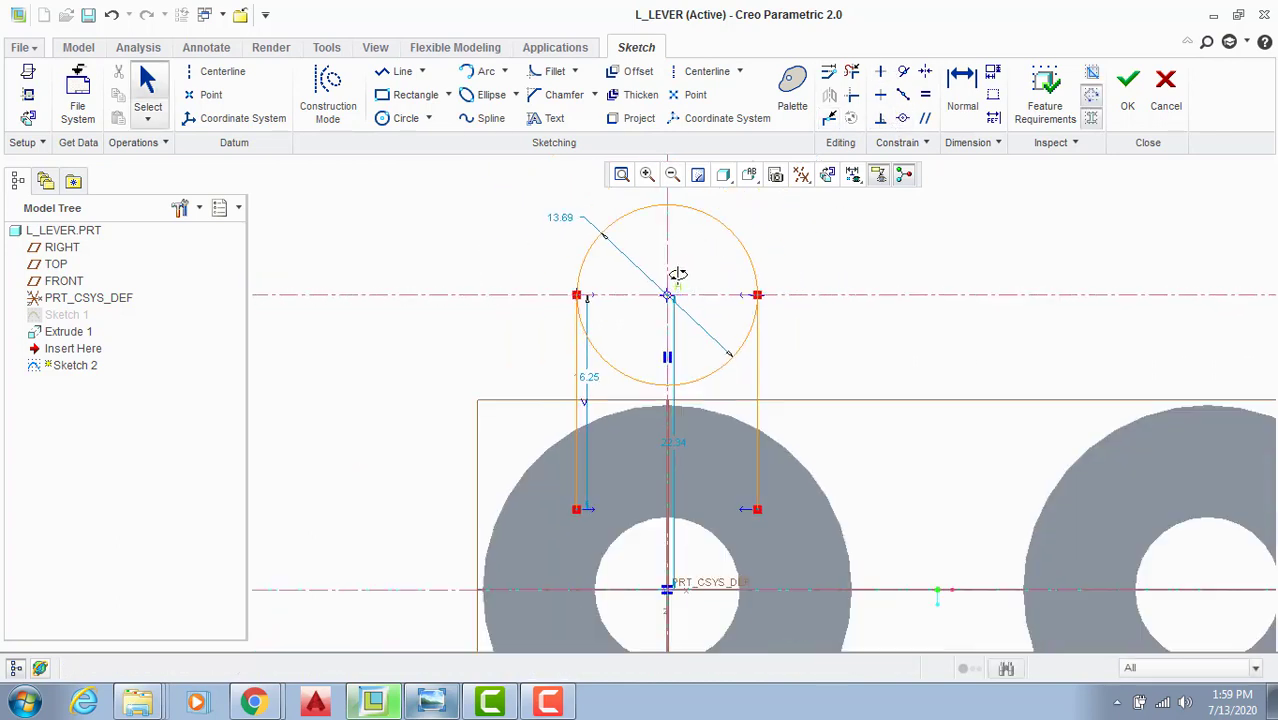
# Step: Set the arm-end circle's diameter to 10
pyautogui.doubleClick(553, 217)
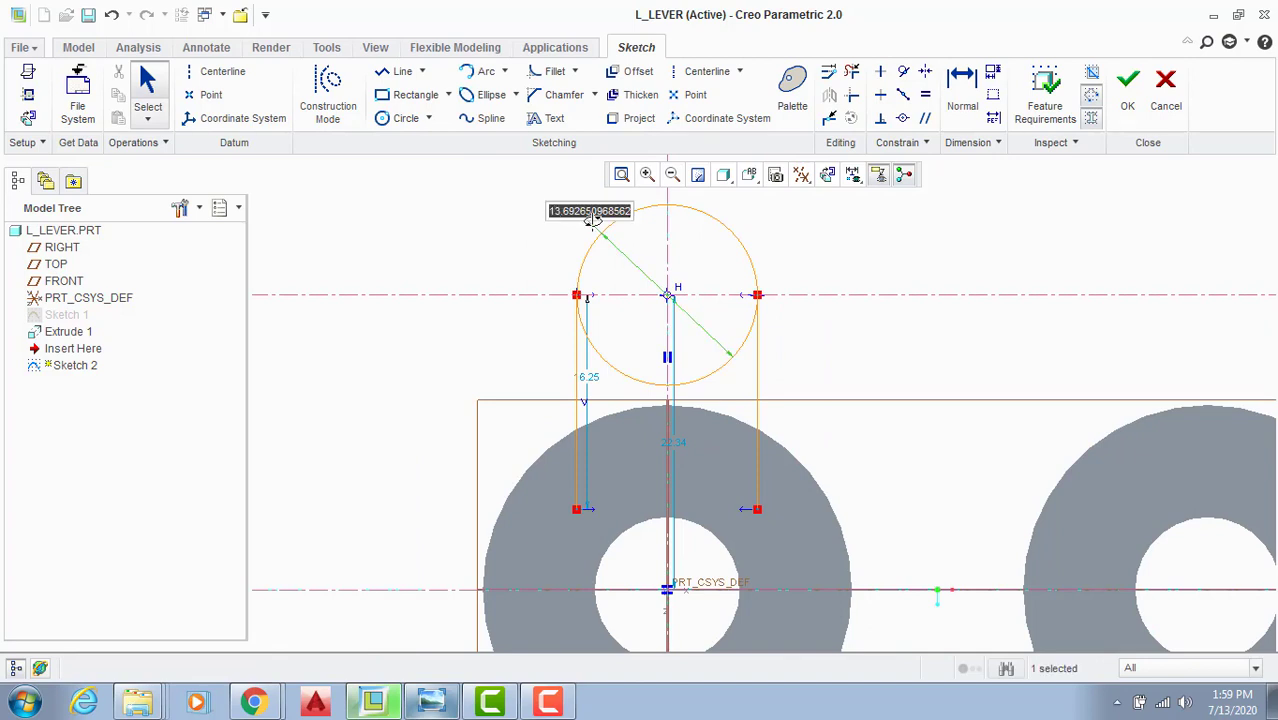
pyautogui.write('10.00')
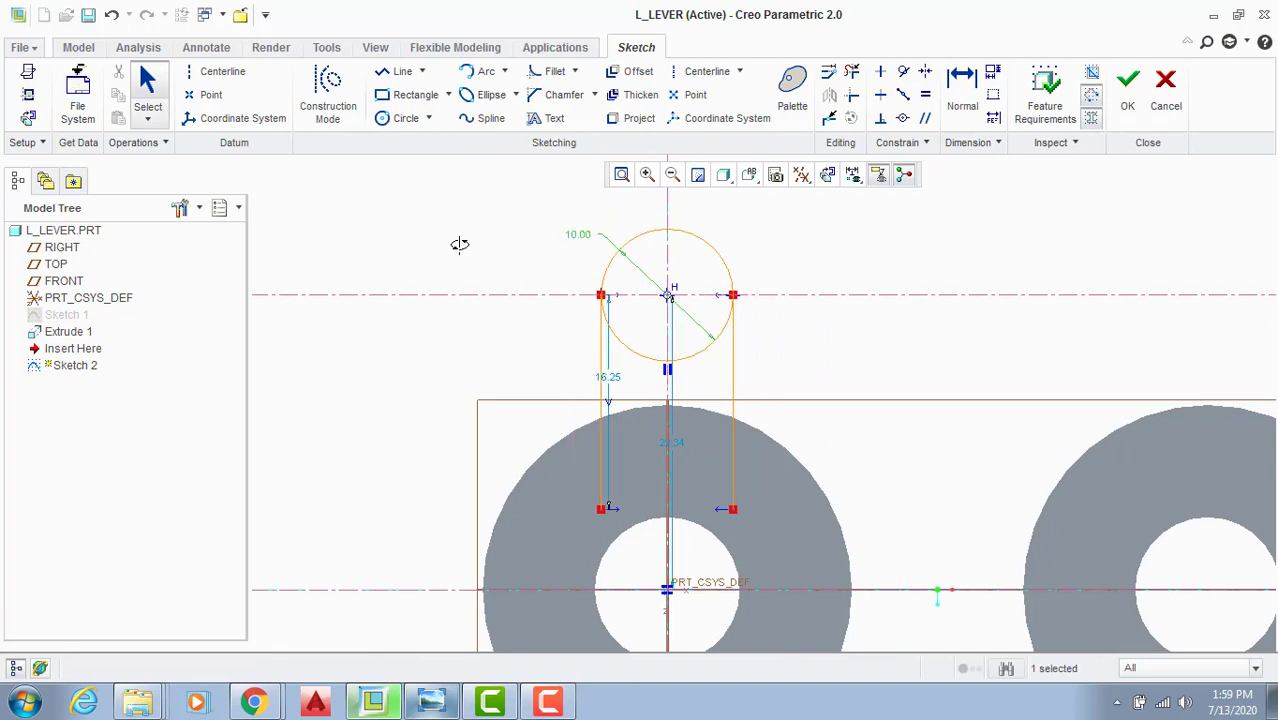
pyautogui.scroll(2, 637, 273)
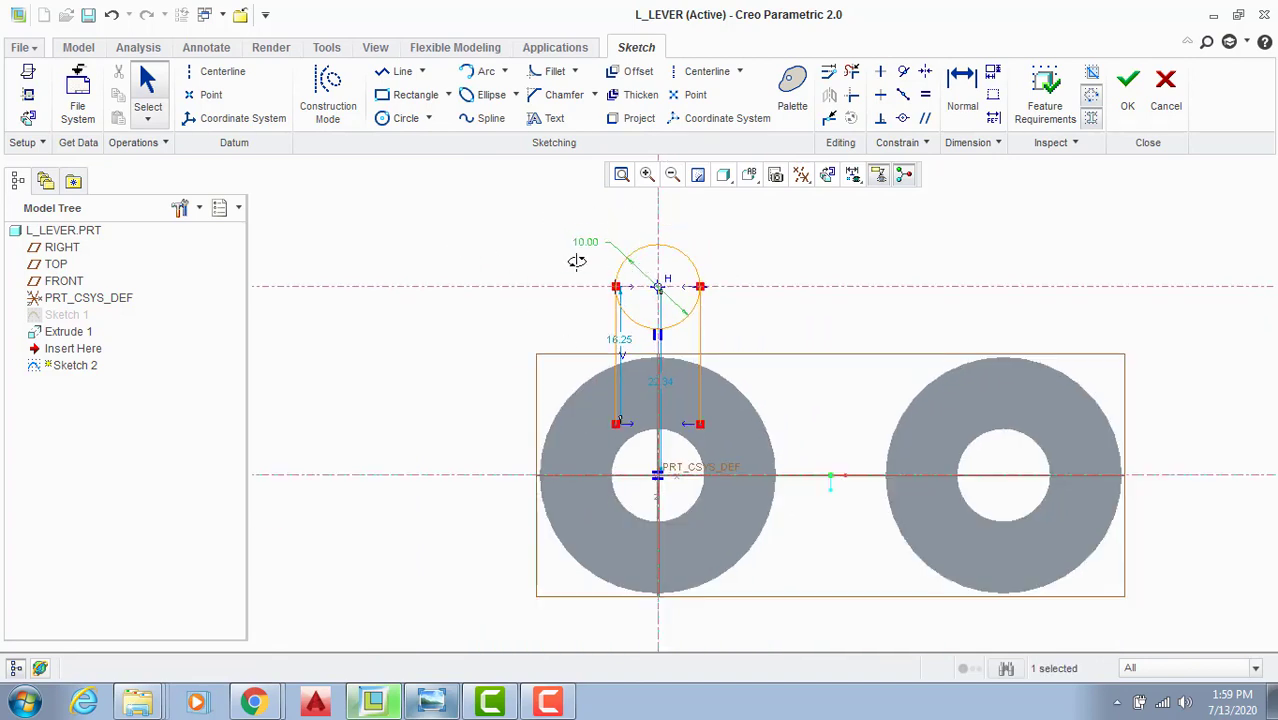
# Step: Check the arm-end radius on the drawing and set the circle's diameter to 20
pyautogui.click(431, 703)
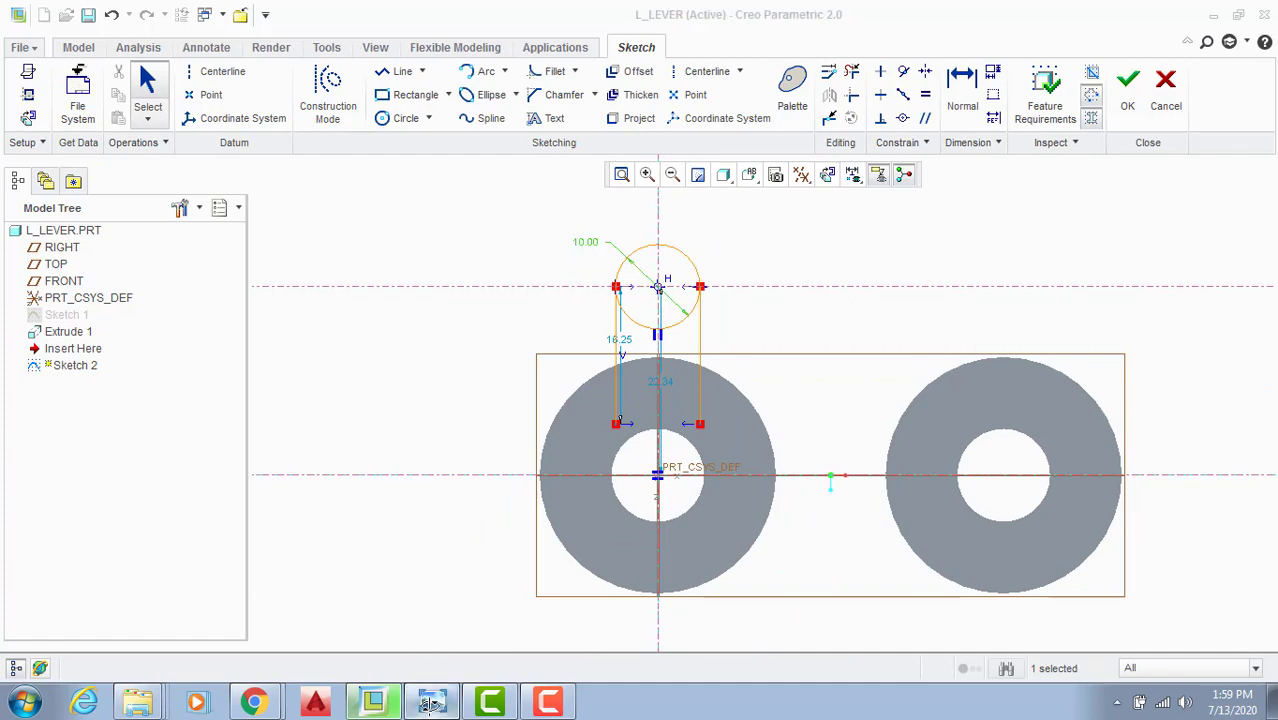
pyautogui.click(431, 703)
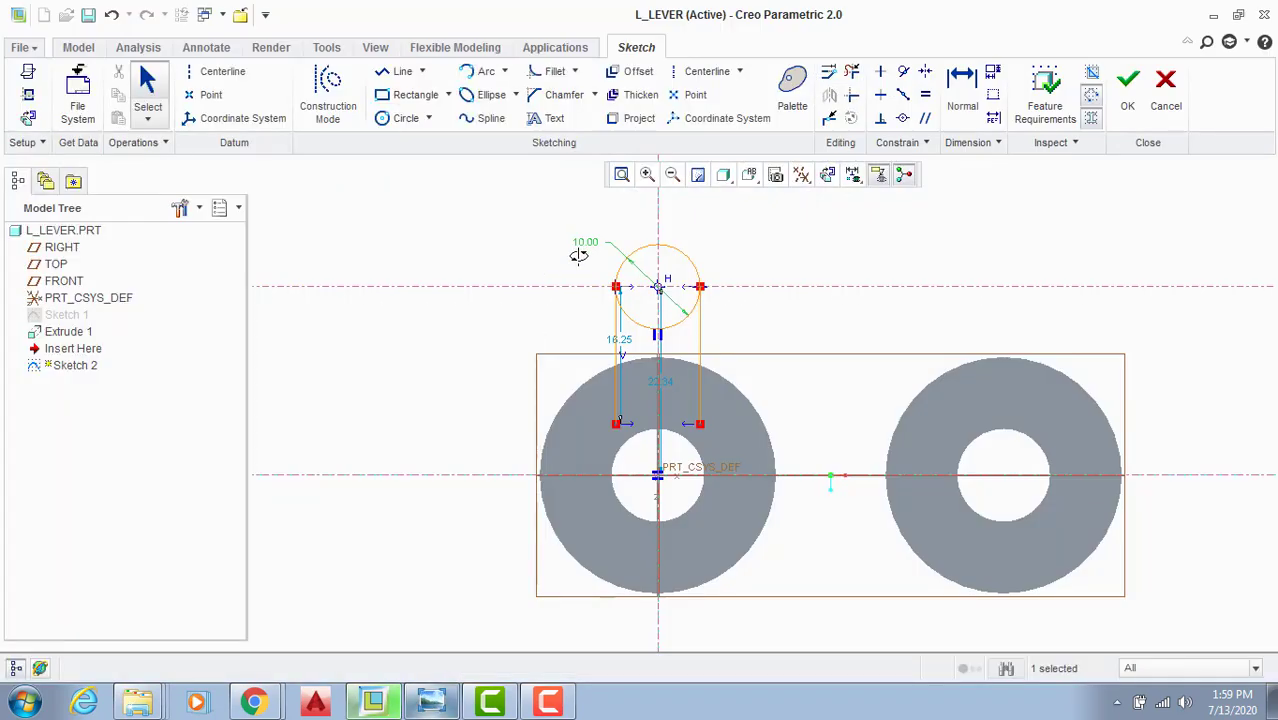
pyautogui.write('20')
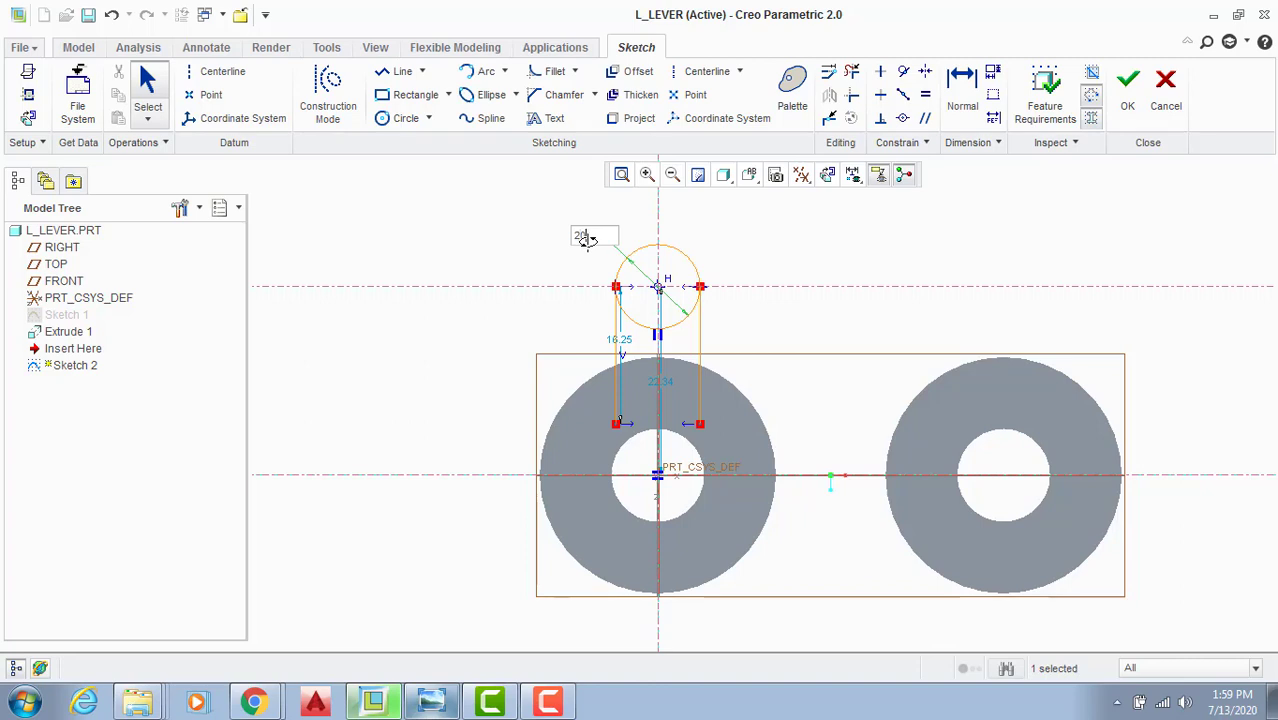
pyautogui.press('Return')
pyautogui.click(432, 386)
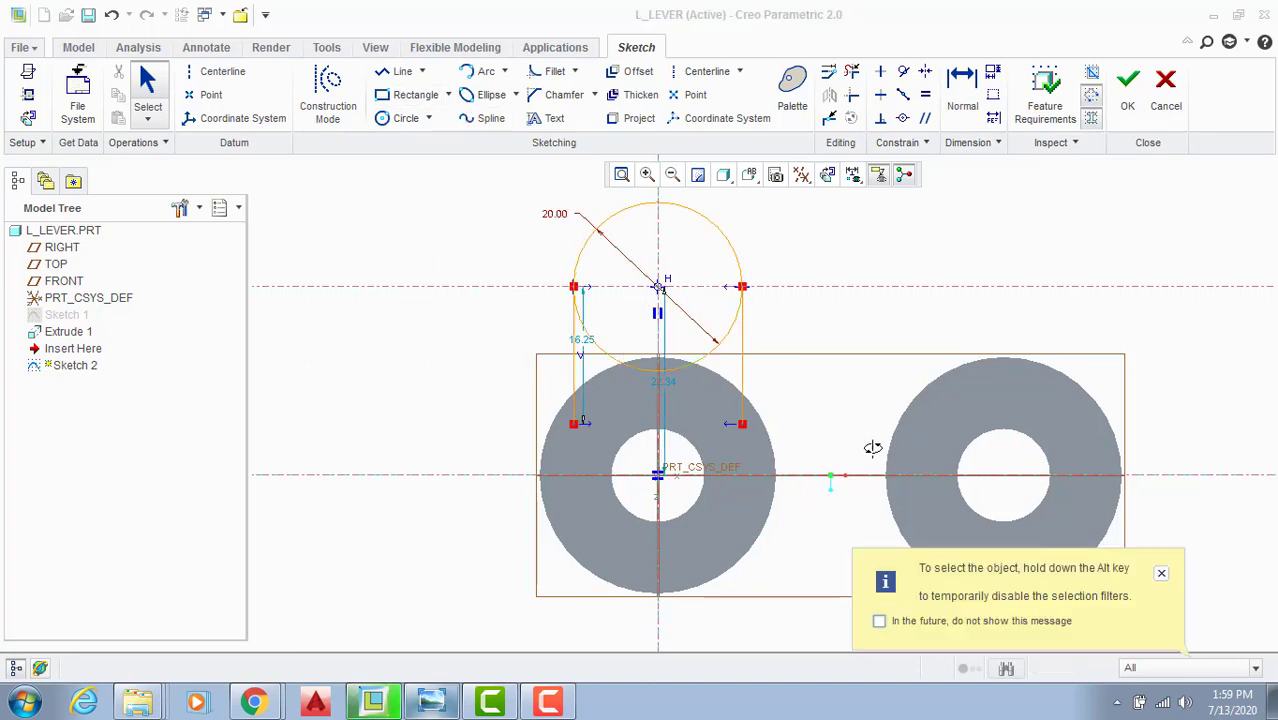
# Step: Sketch a horizontal line about 22.4 long between the bosses, about 3.4 above the horizontal centerline through the origin, and mirror it about that centerline
pyautogui.click(400, 72)
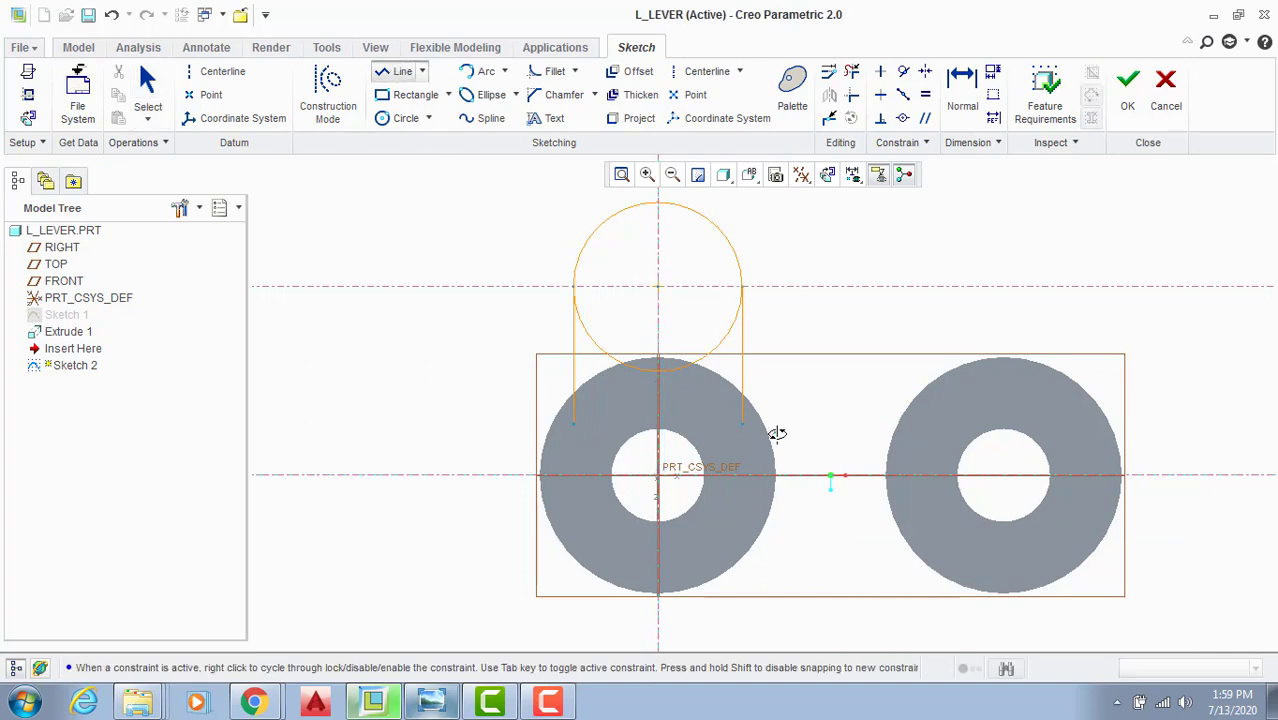
pyautogui.click(742, 438)
pyautogui.click(432, 700)
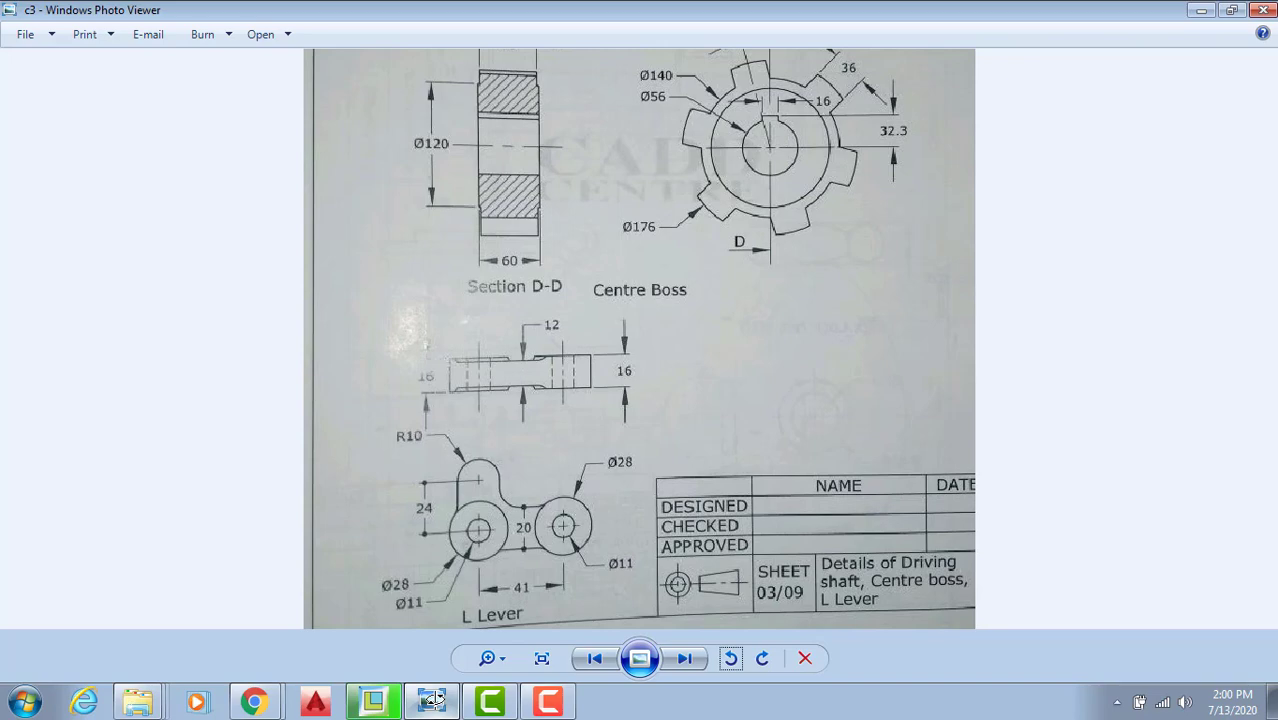
pyautogui.click(432, 700)
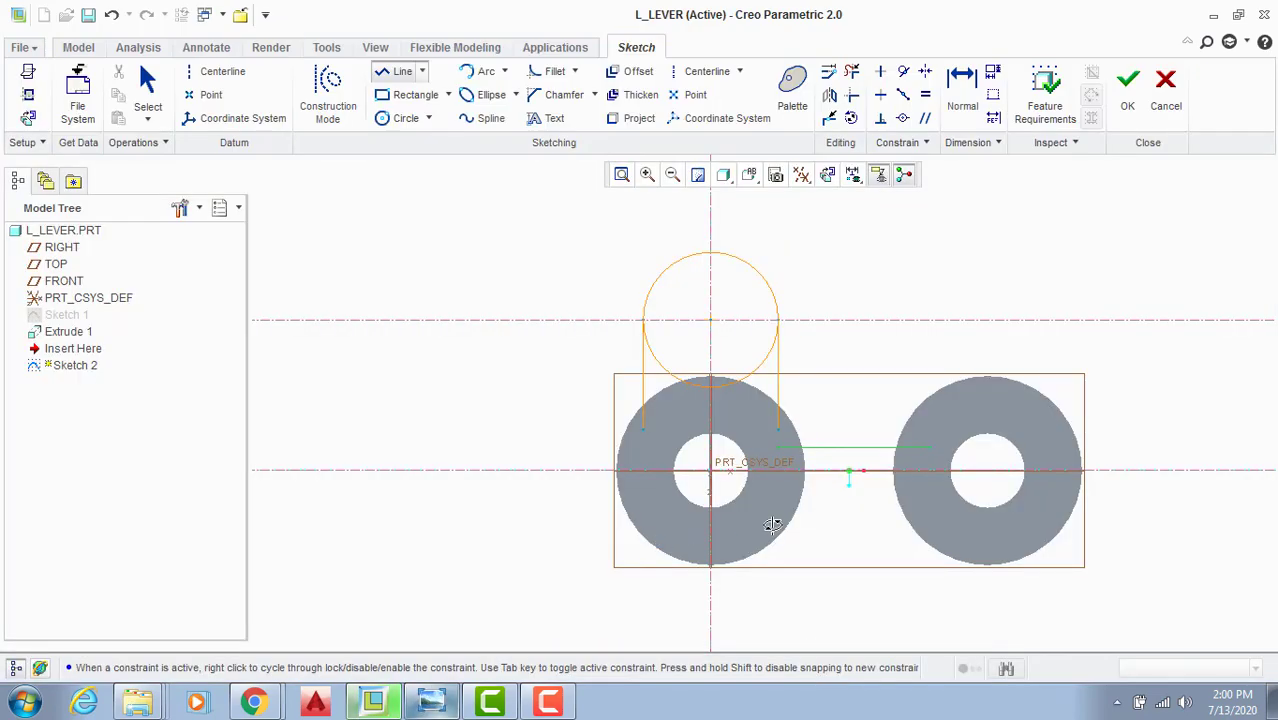
pyautogui.middleClick(847, 371)
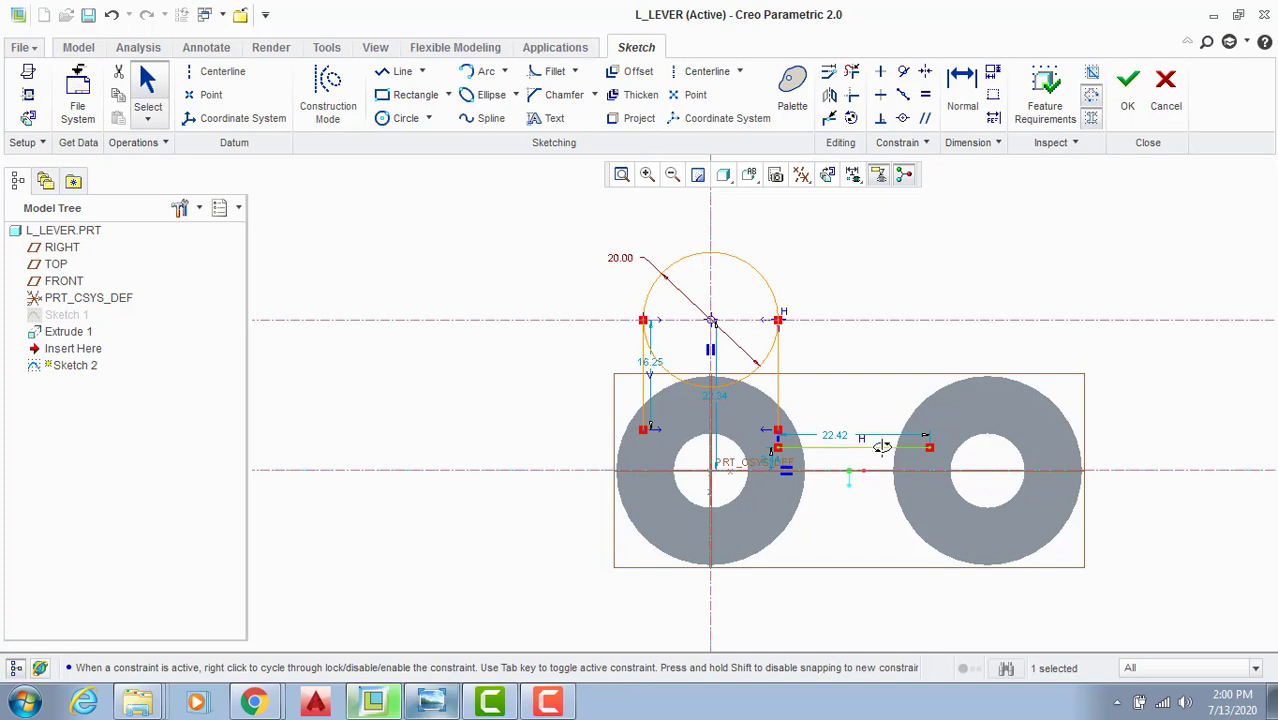
pyautogui.click(829, 95)
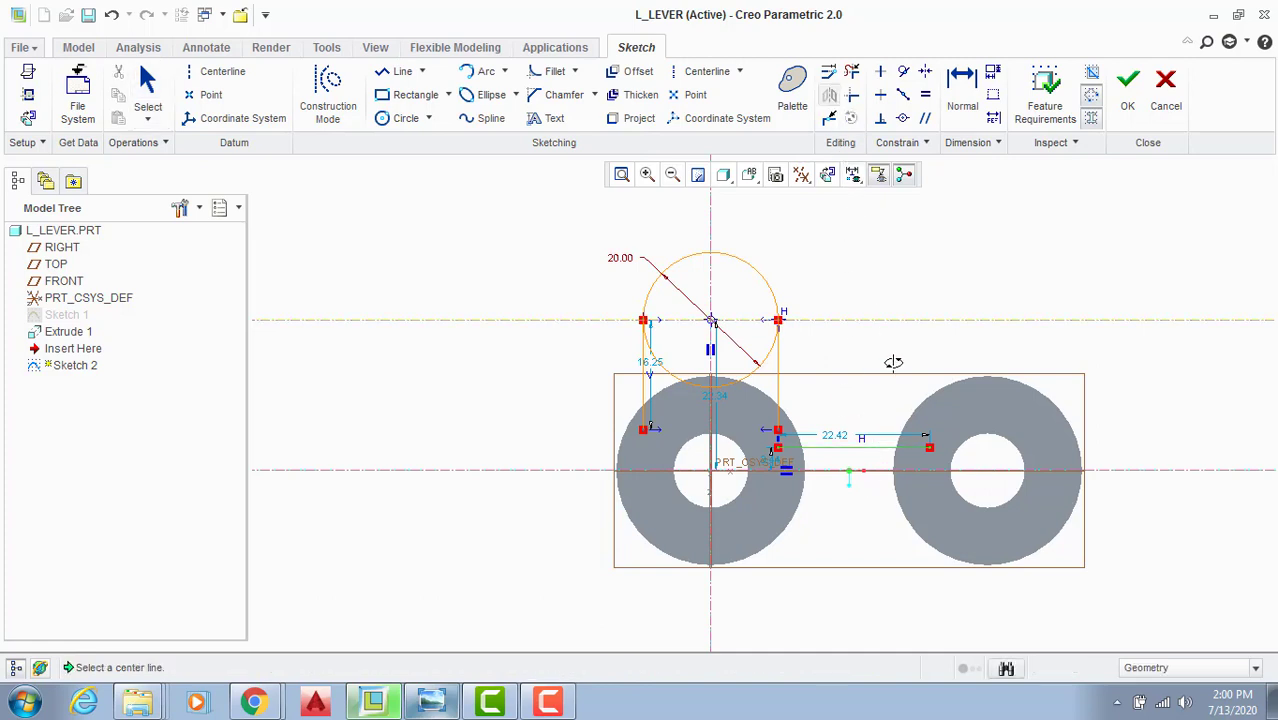
pyautogui.click(866, 469)
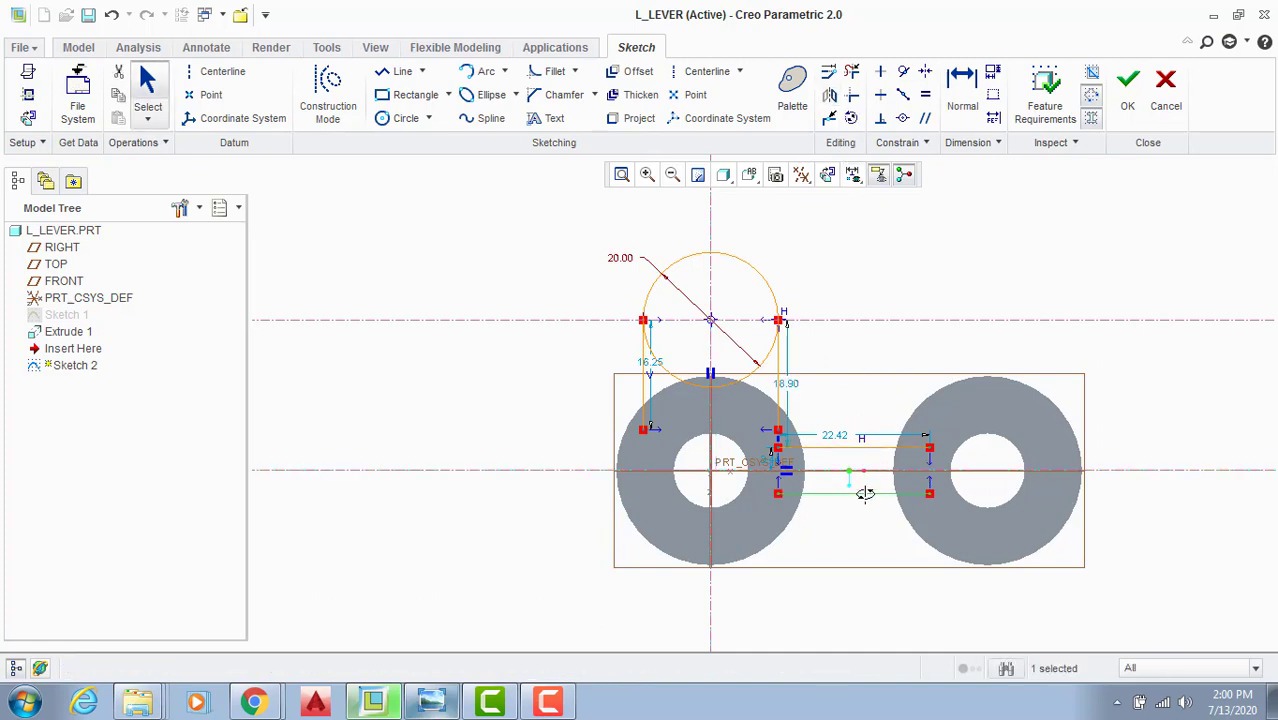
# Step: Dimension the distance between the two horizontal connecting lines and set it to 20
pyautogui.click(962, 95)
pyautogui.scroll(3, 824, 515)
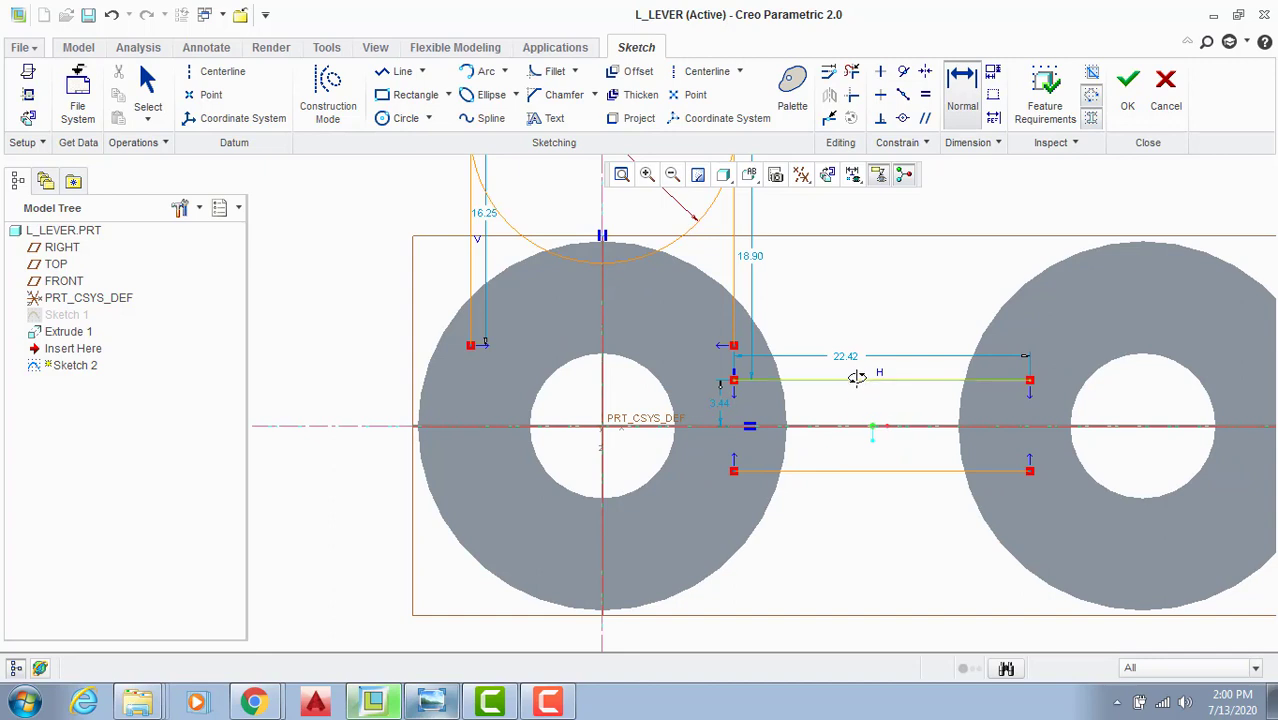
pyautogui.click(857, 377)
pyautogui.click(845, 466)
pyautogui.middleClick(834, 405)
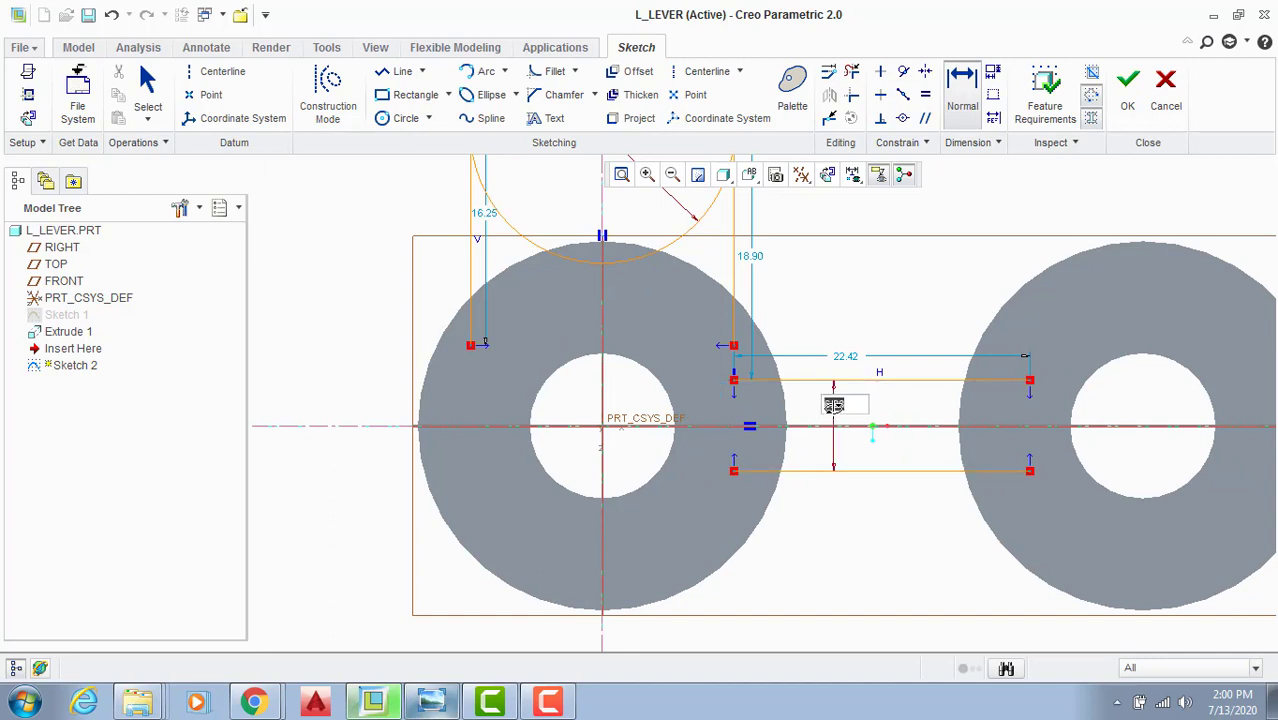
pyautogui.press('Return')
pyautogui.middleClick(895, 338)
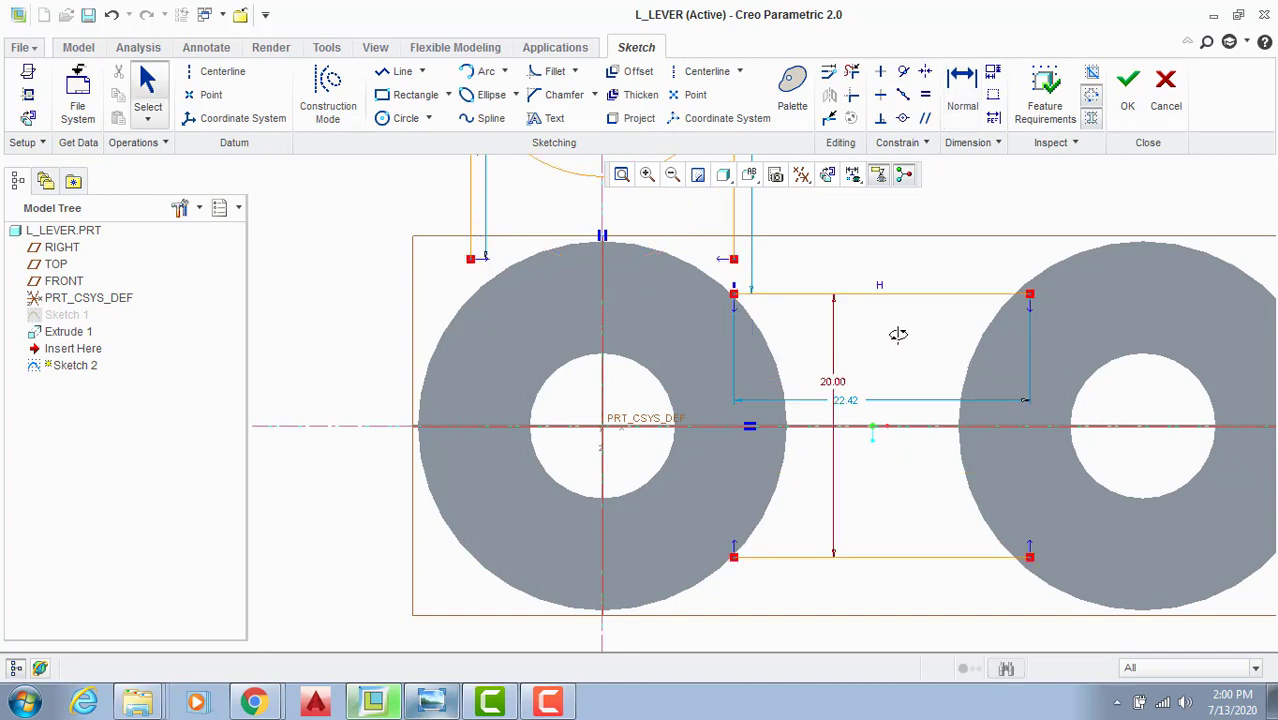
# Step: Extend the two vertical arm lines downwards into the origin boss to a length of about 23.95
pyautogui.scroll(-3, 838, 280)
pyautogui.scroll(1, 727, 289)
pyautogui.scroll(-1, 695, 300)
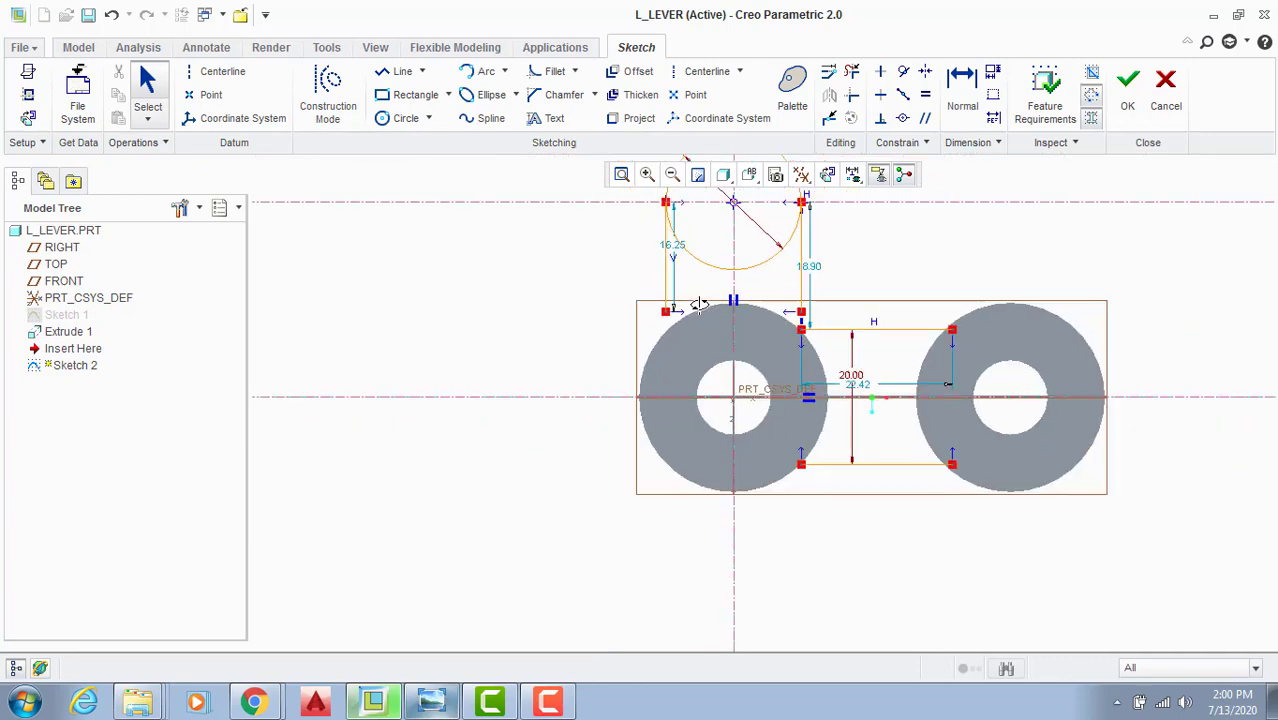
pyautogui.scroll(2, 693, 270)
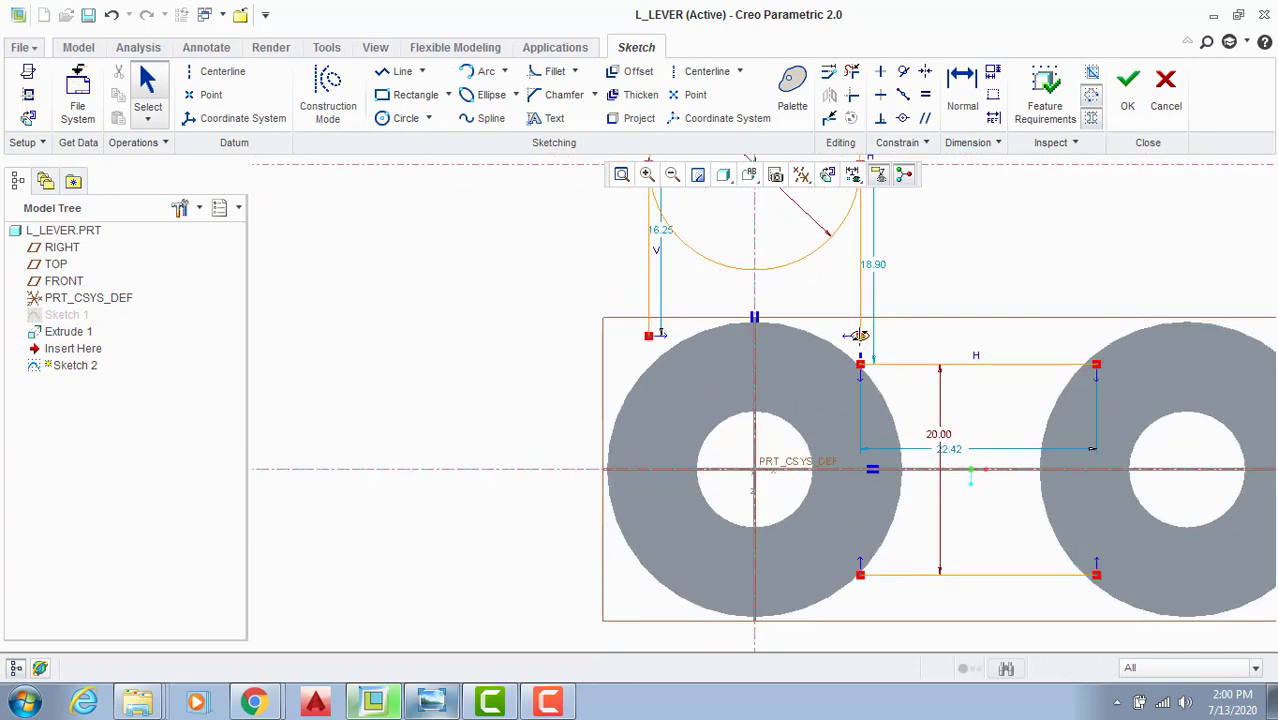
pyautogui.moveTo(859, 338); pyautogui.dragTo(860, 416)
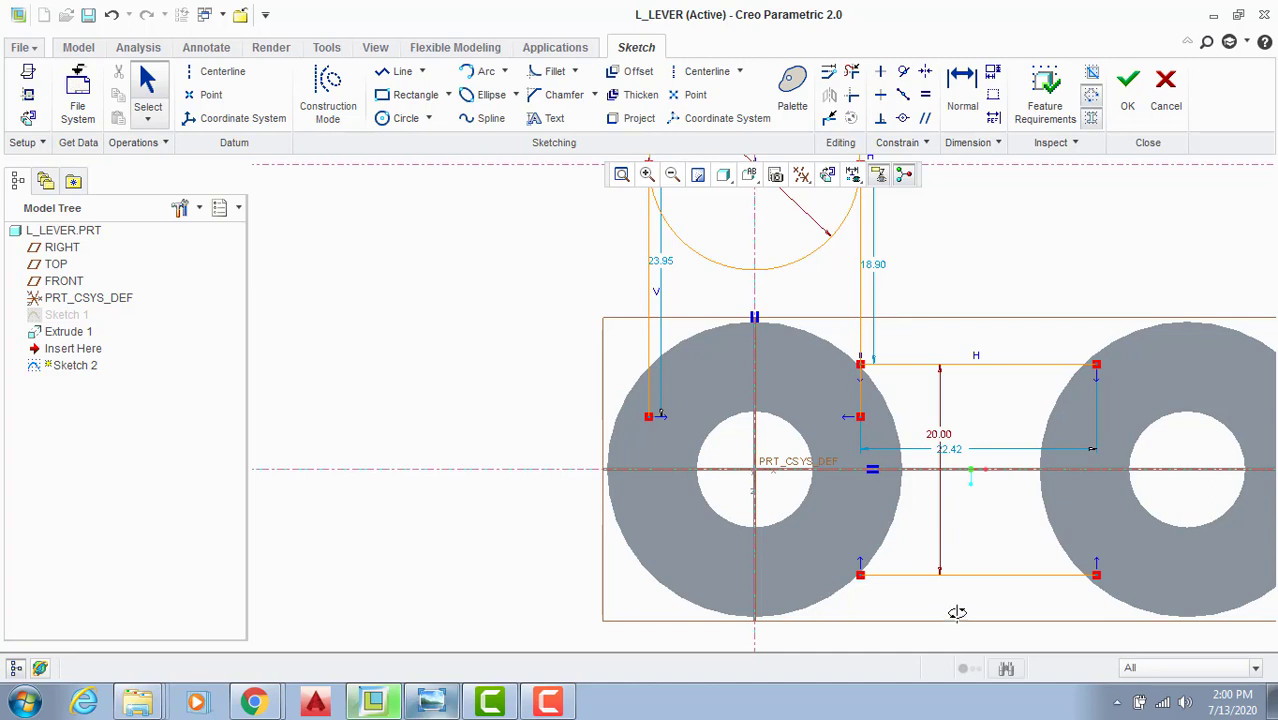
# Step: Try to extend the lower horizontal connecting line further into the origin boss by moving its left endpoint
pyautogui.moveTo(858, 575); pyautogui.dragTo(816, 574)
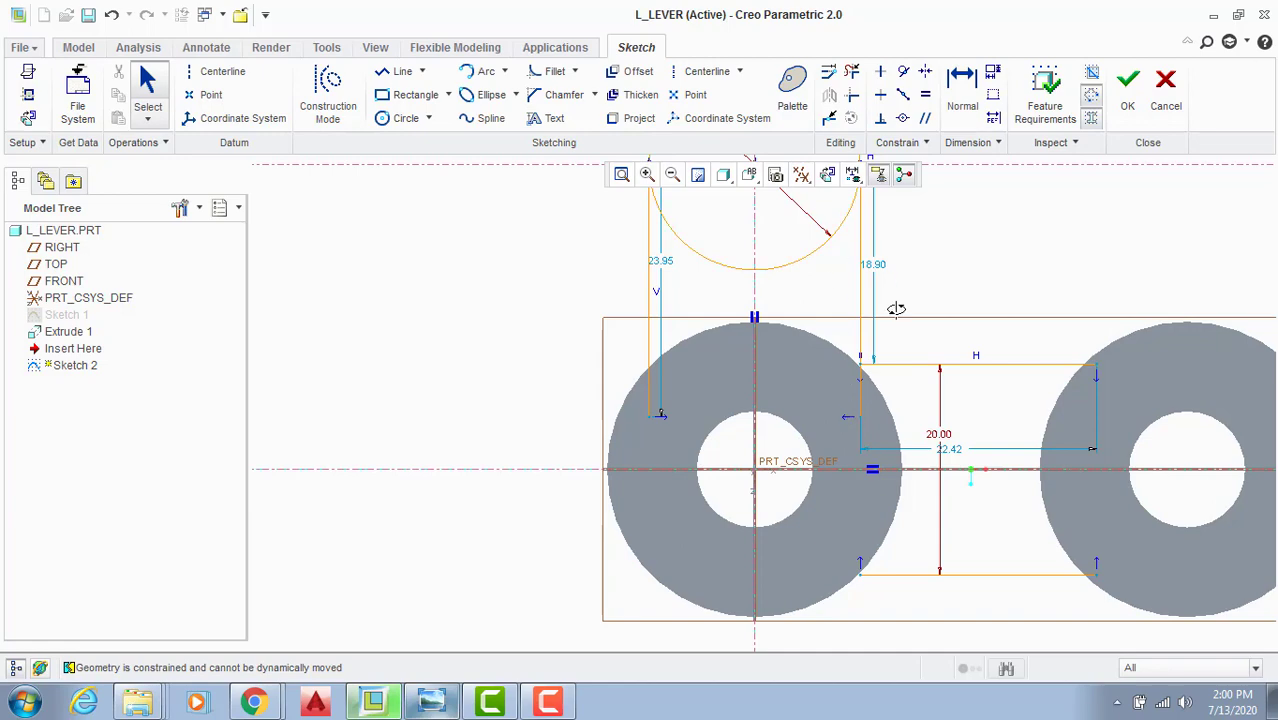
pyautogui.scroll(2, 900, 360)
pyautogui.scroll(2, 864, 374)
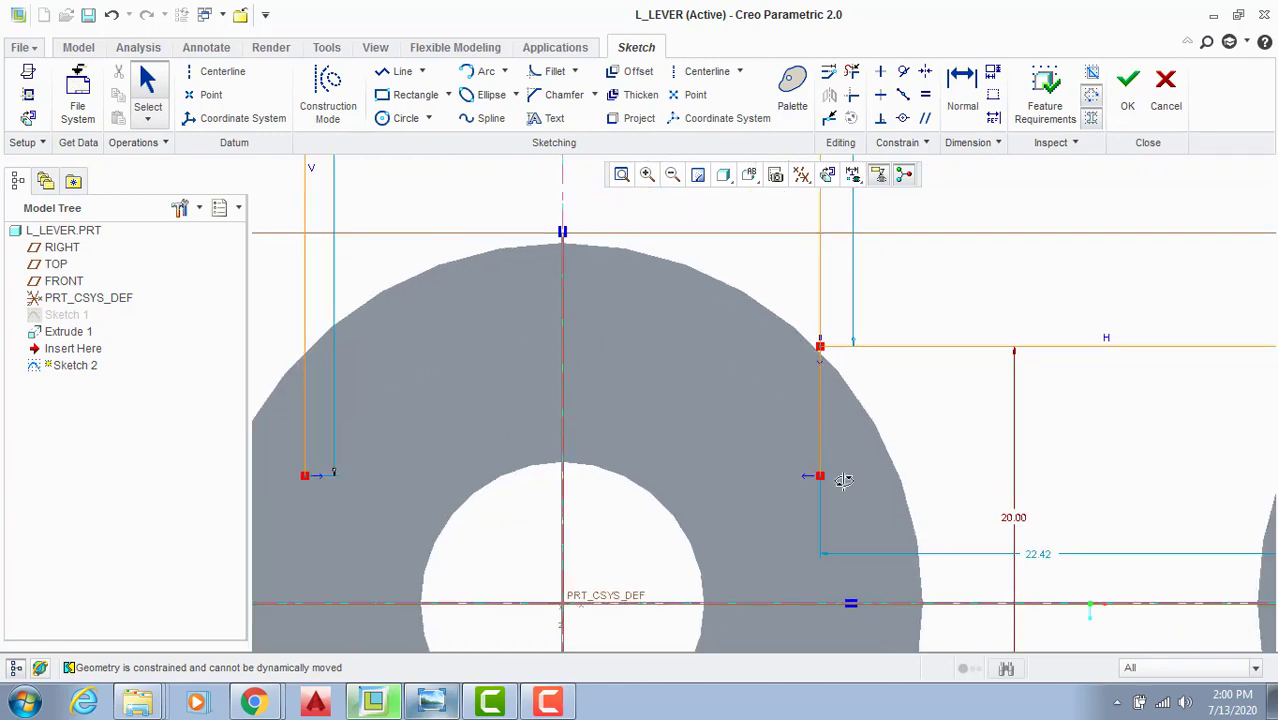
pyautogui.scroll(-4, 843, 480)
pyautogui.scroll(2, 823, 468)
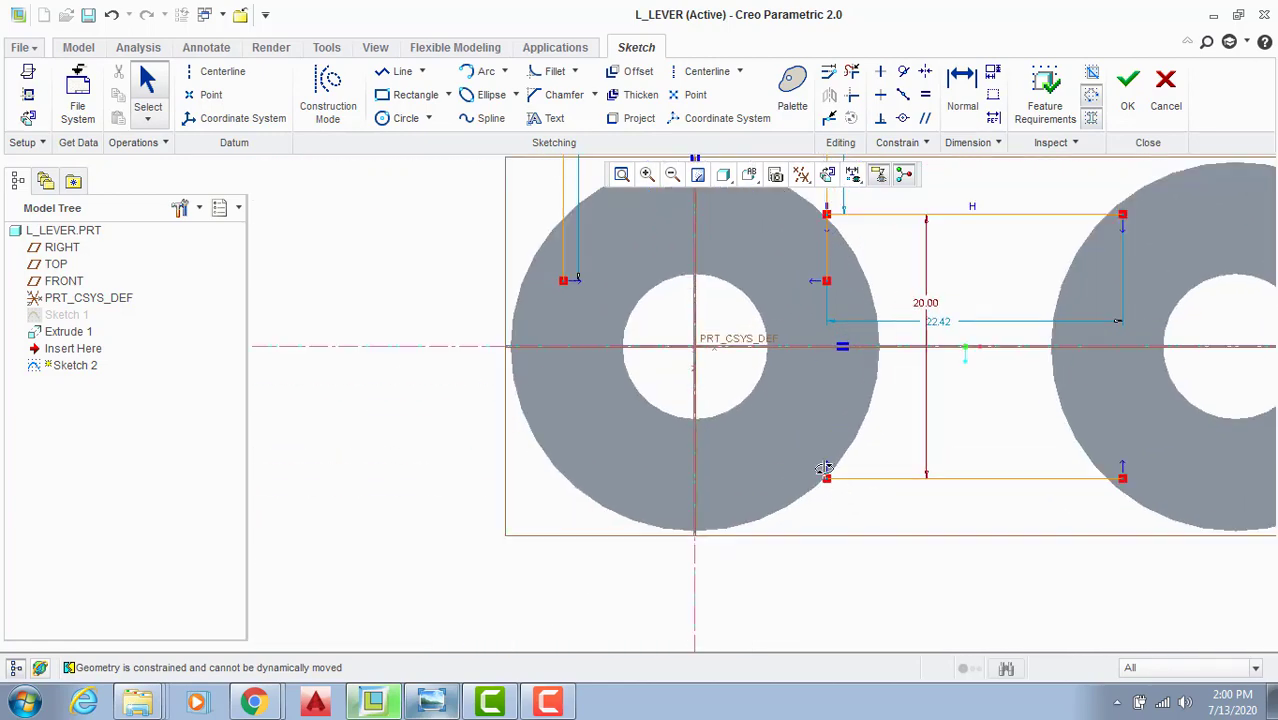
pyautogui.scroll(-1, 864, 376)
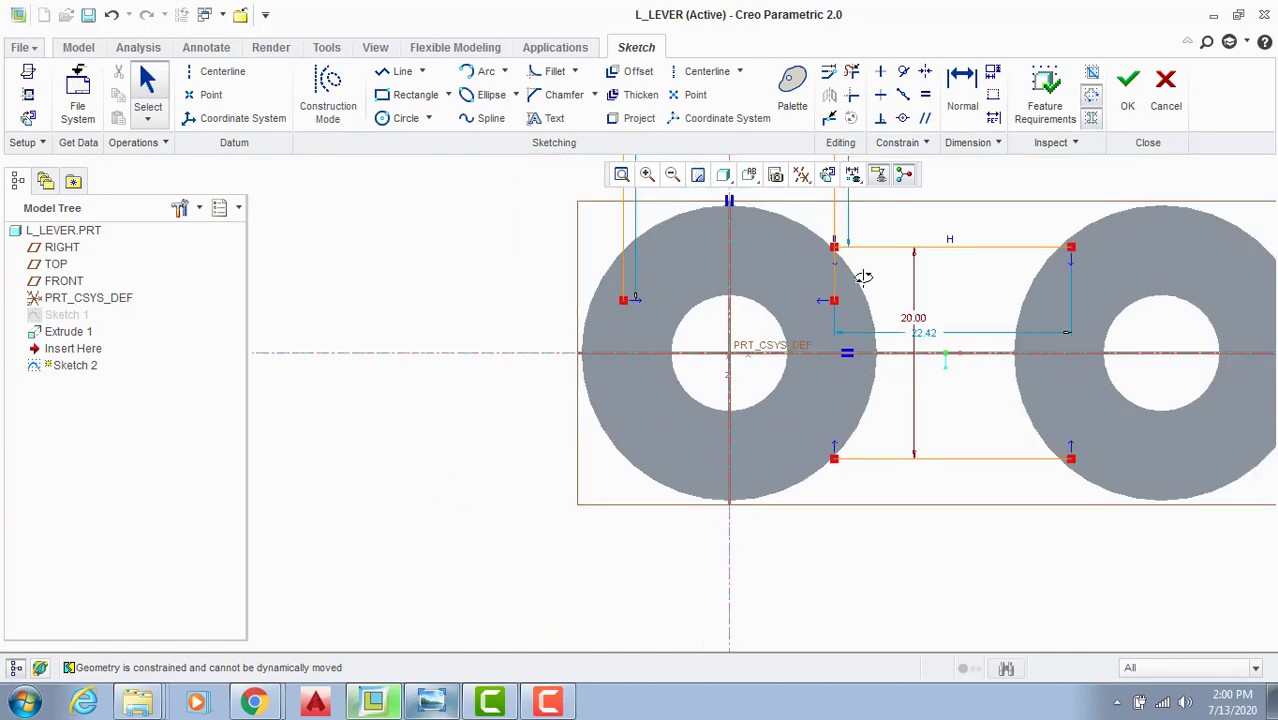
# Step: Delete the two horizontal connecting lines between the bosses
pyautogui.scroll(-2, 860, 265)
pyautogui.scroll(5, 858, 258)
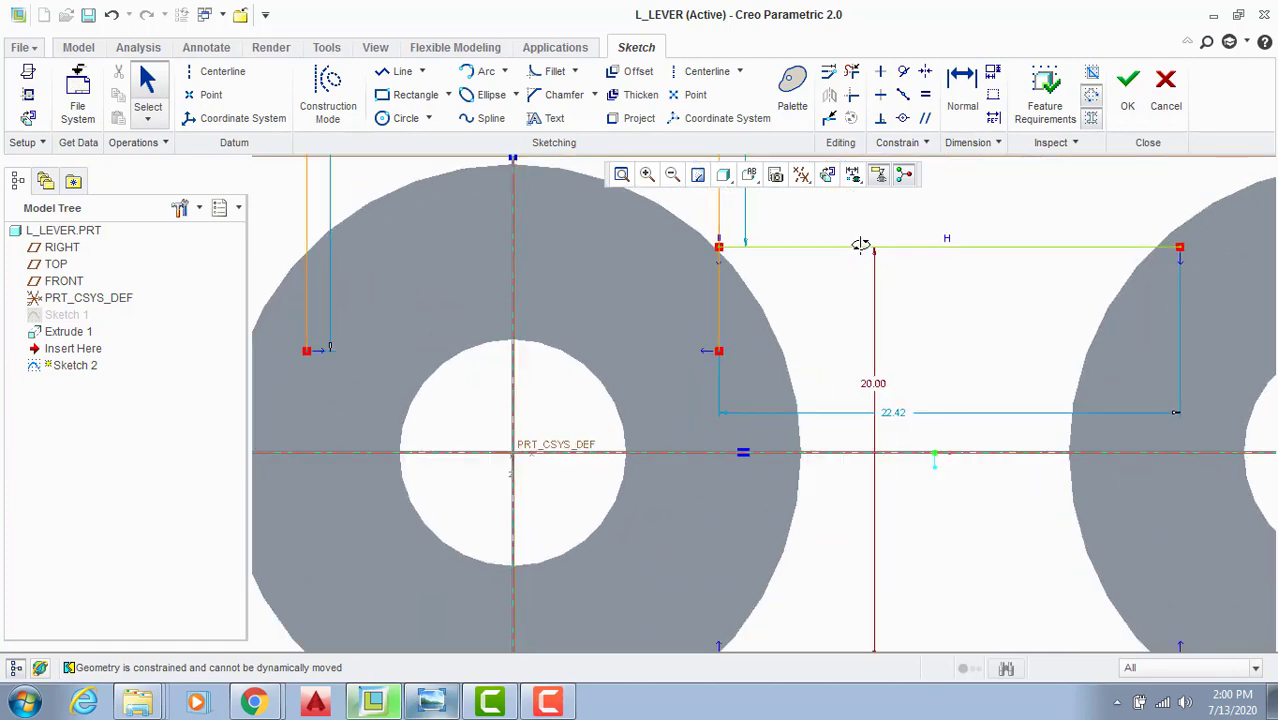
pyautogui.click(861, 246)
pyautogui.press('Delete')
pyautogui.scroll(-5, 861, 252)
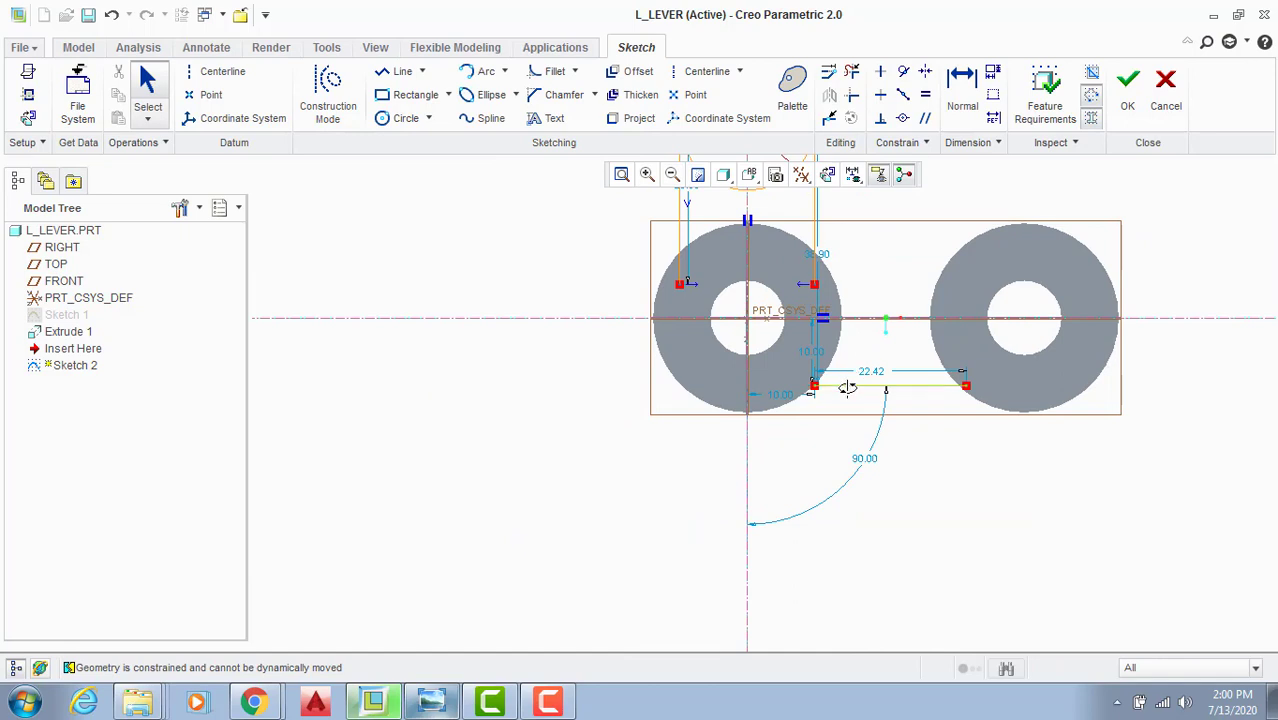
pyautogui.click(847, 387)
pyautogui.press('Delete')
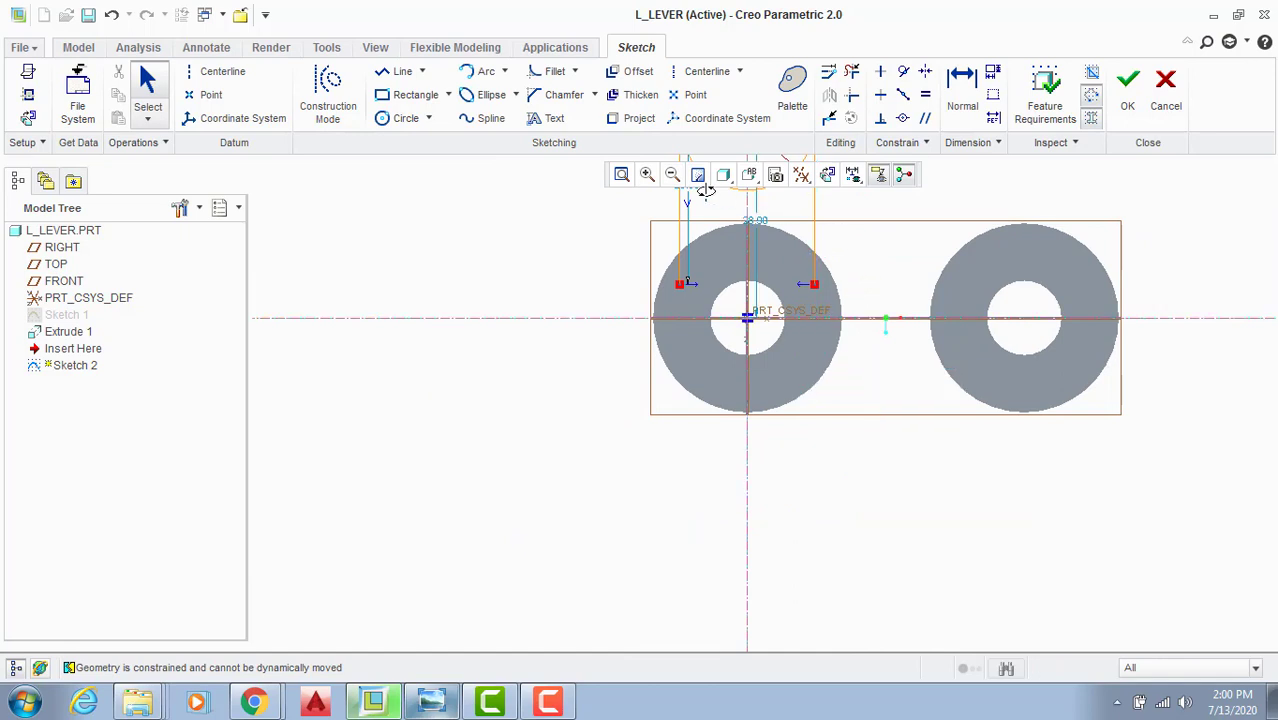
# Step: Sketch a horizontal line about 25.2 long between the bosses, about 7.6 above the horizontal centerline, and mirror it about that centerline
pyautogui.click(402, 71)
pyautogui.scroll(3, 855, 240)
pyautogui.click(736, 295)
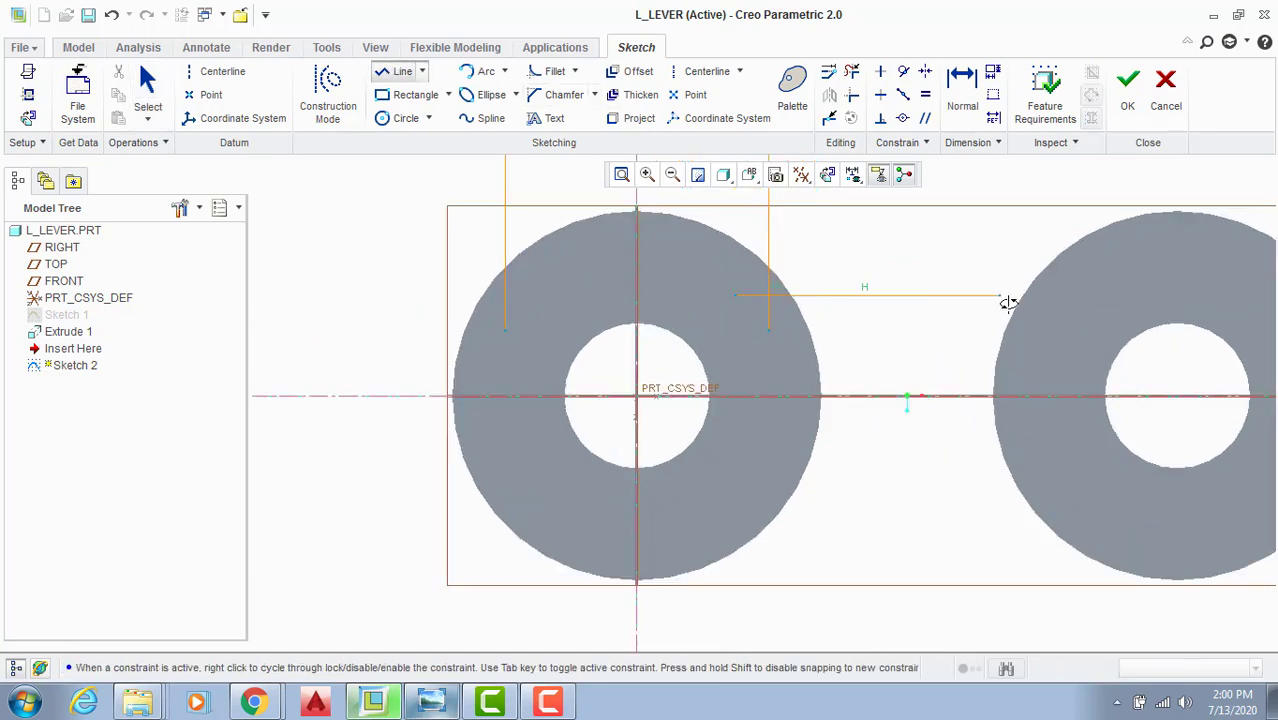
pyautogui.click(1066, 293)
pyautogui.middleClick(955, 248)
pyautogui.press('Escape')
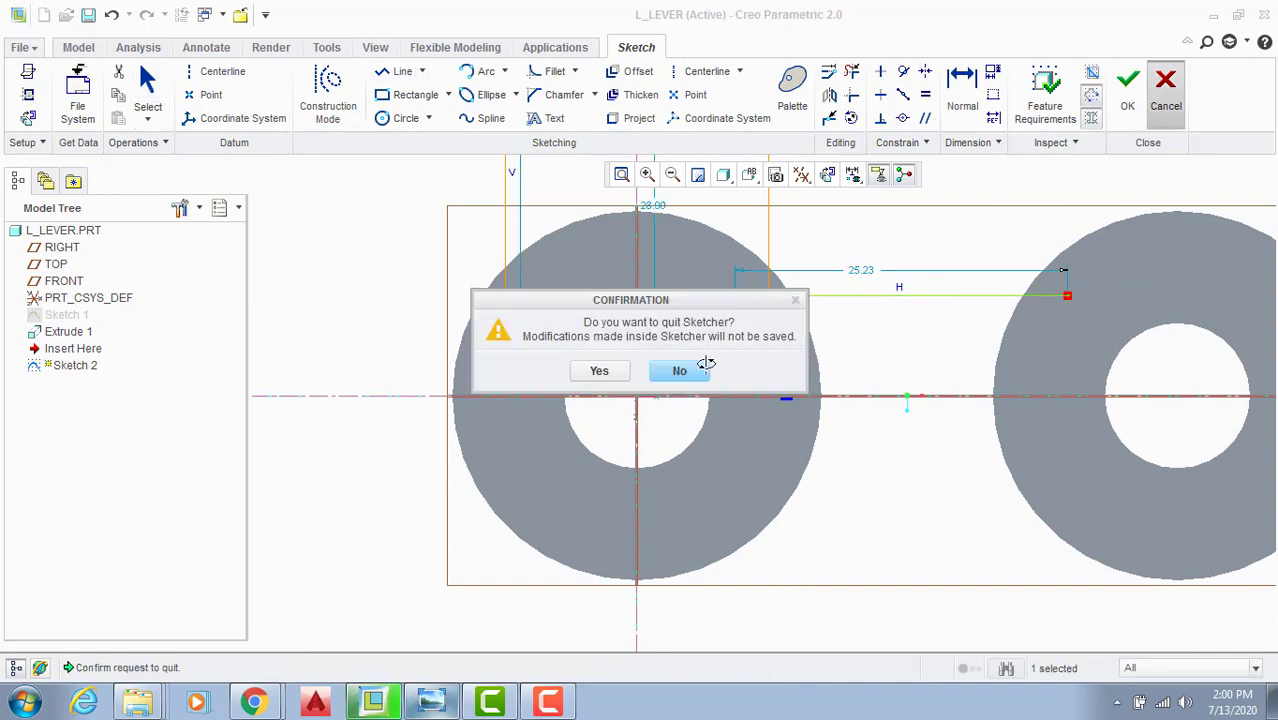
pyautogui.click(706, 364)
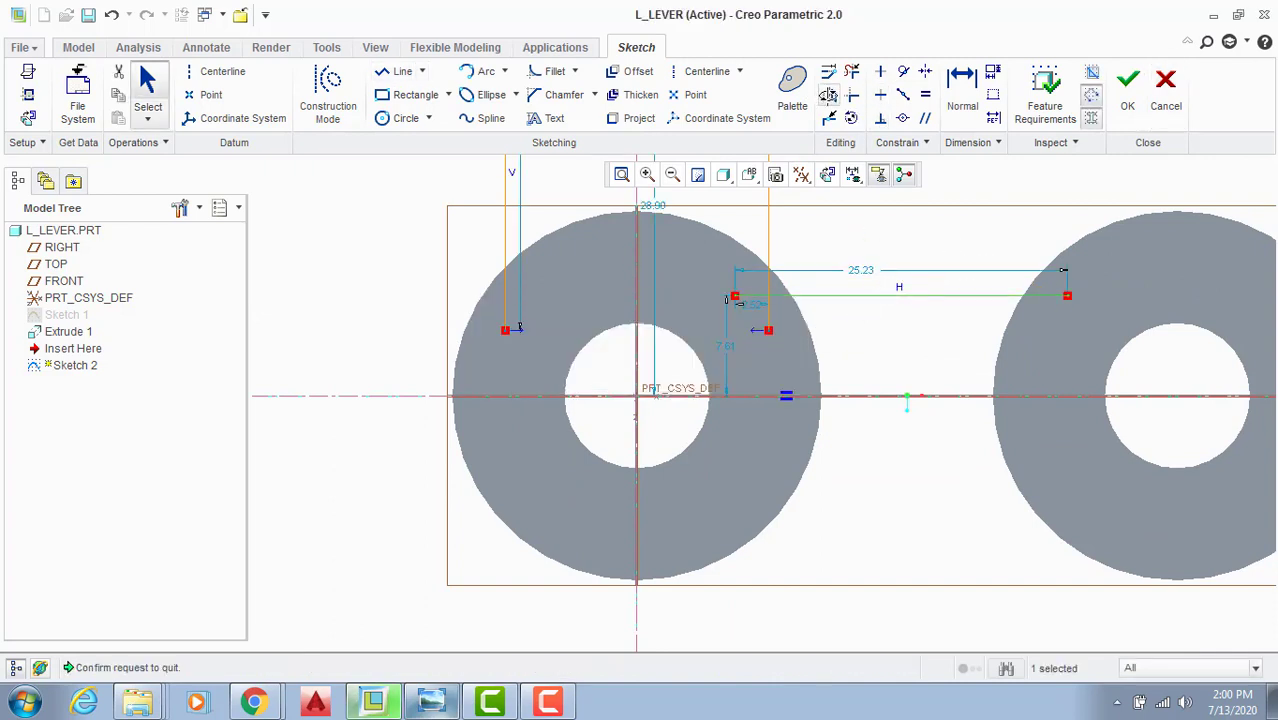
pyautogui.click(840, 372)
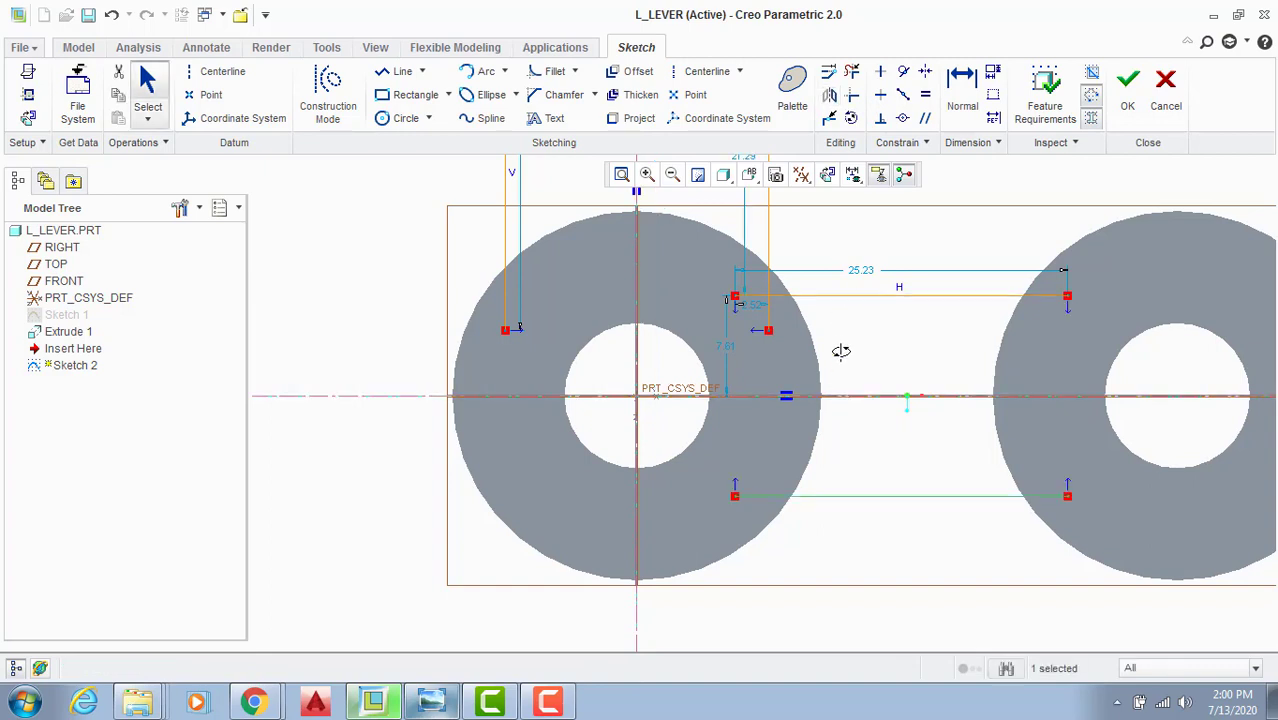
pyautogui.scroll(3, 840, 335)
pyautogui.scroll(-3, 836, 305)
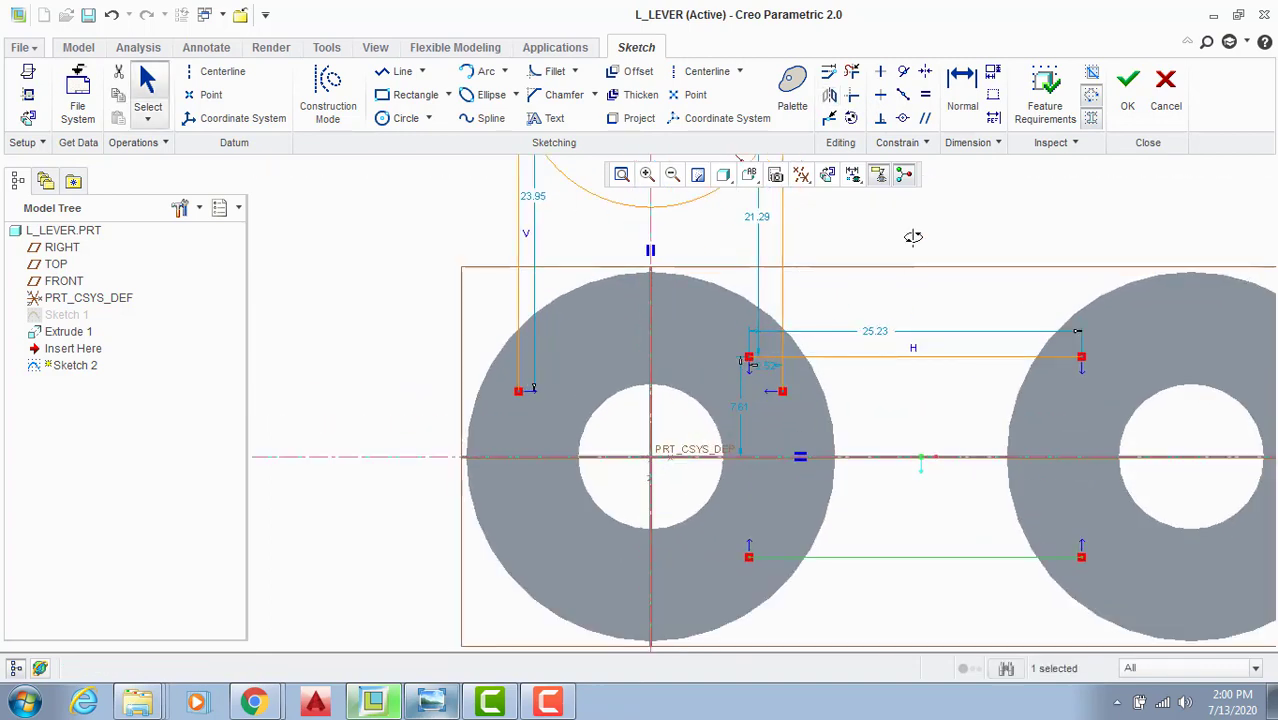
# Step: Dimension the distance between the two new horizontal connecting lines and set it to 20
pyautogui.click(962, 88)
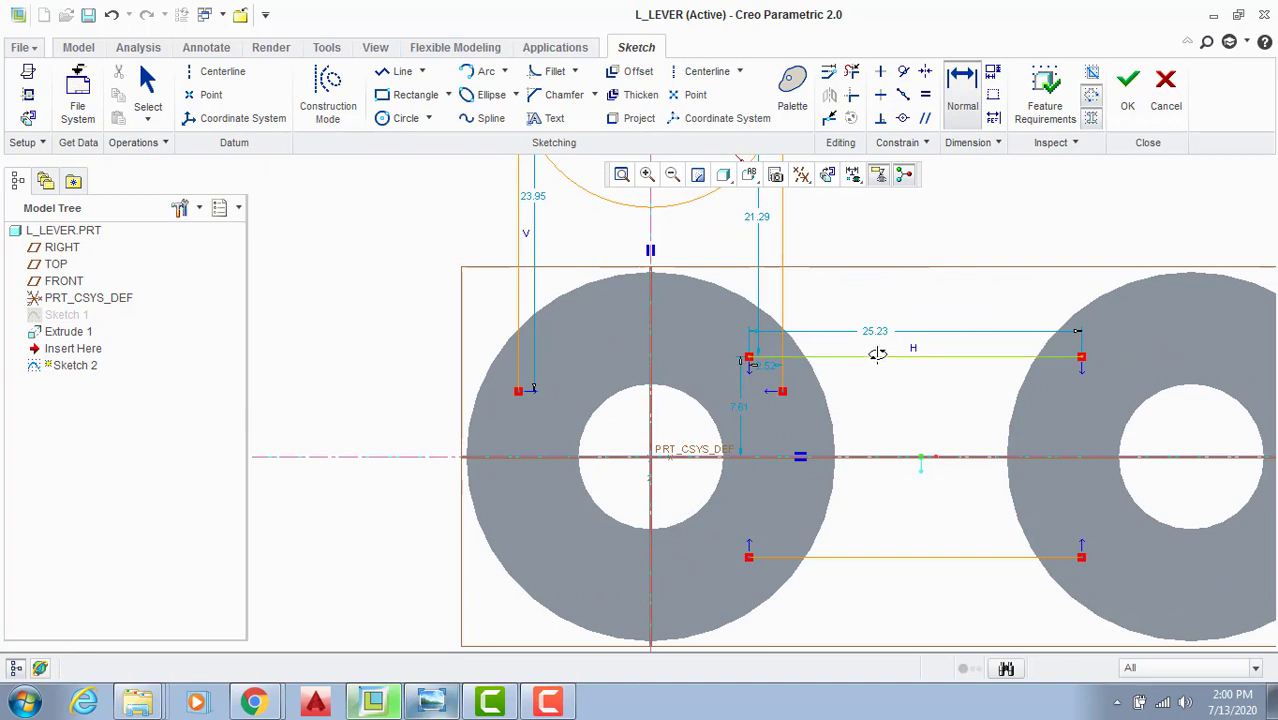
pyautogui.click(877, 355)
pyautogui.click(877, 556)
pyautogui.middleClick(885, 507)
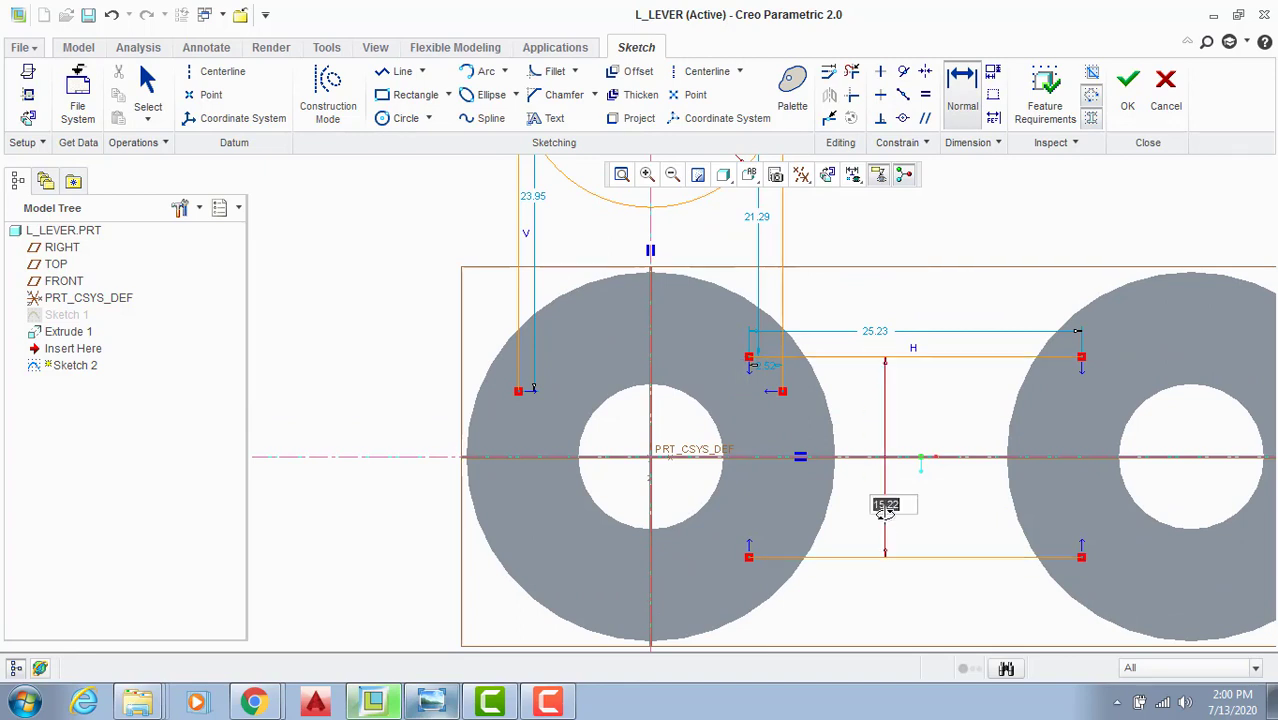
pyautogui.write('20')
pyautogui.press('Return')
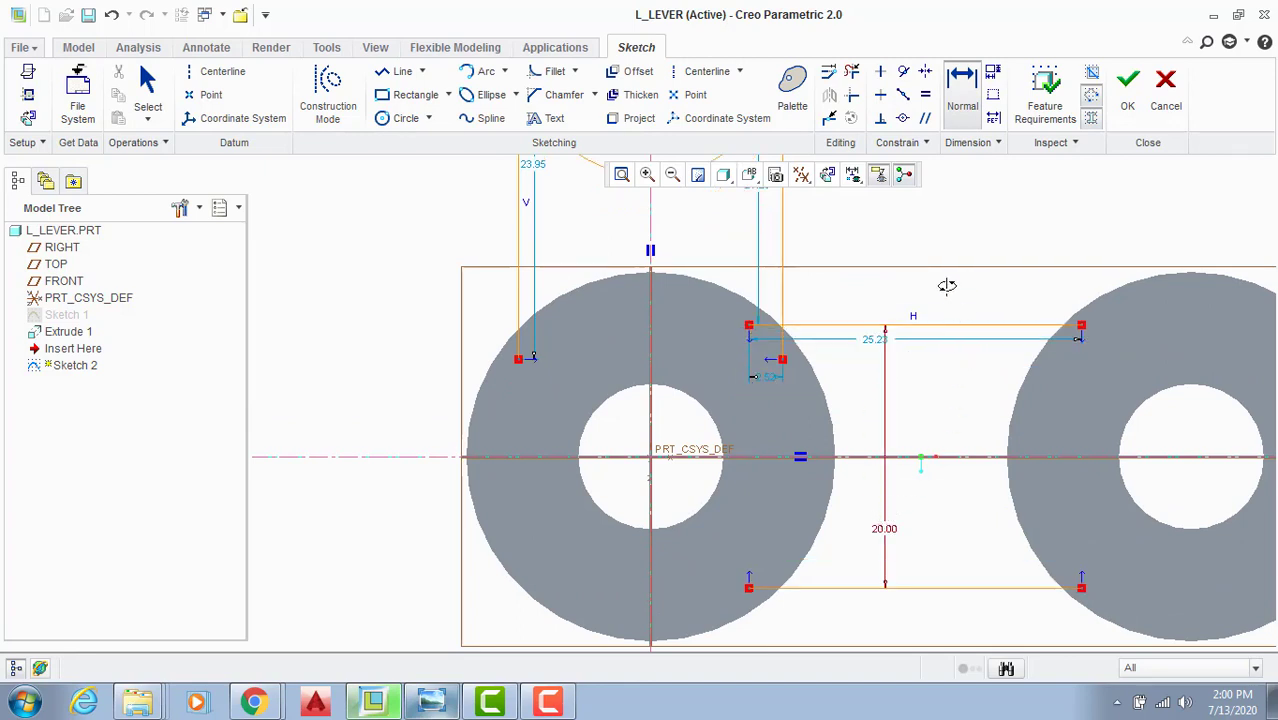
pyautogui.middleClick(944, 245)
# Step: Trim away the lower half of the arm's circle between the two vertical arm lines
pyautogui.scroll(2, 942, 311)
pyautogui.scroll(2, 947, 297)
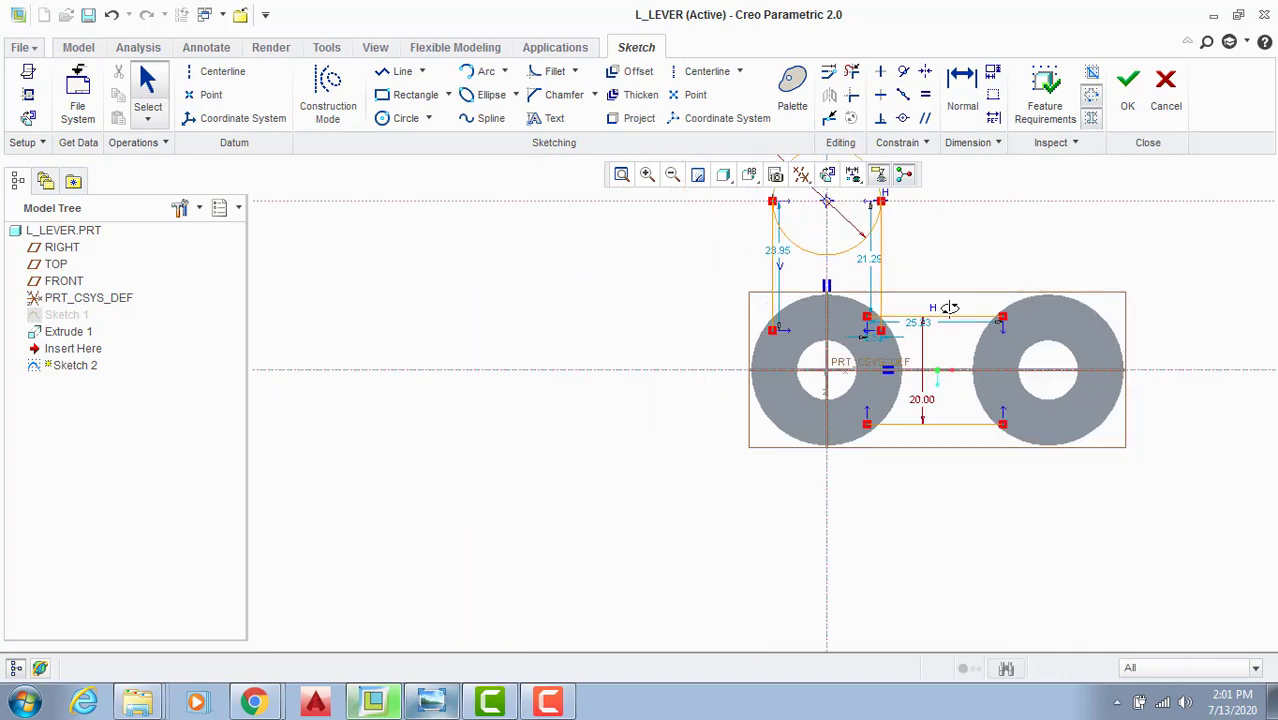
pyautogui.scroll(-2, 950, 285)
pyautogui.click(851, 72)
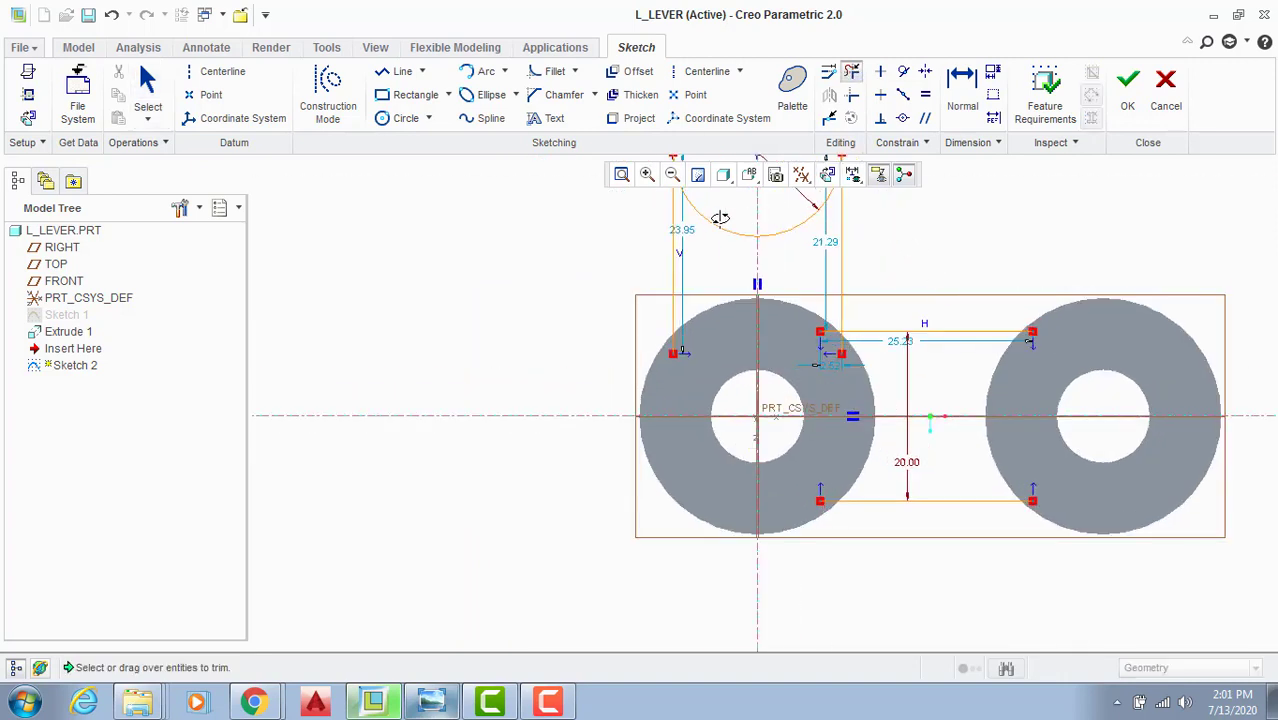
pyautogui.click(707, 218)
pyautogui.click(780, 230)
pyautogui.middleClick(792, 264)
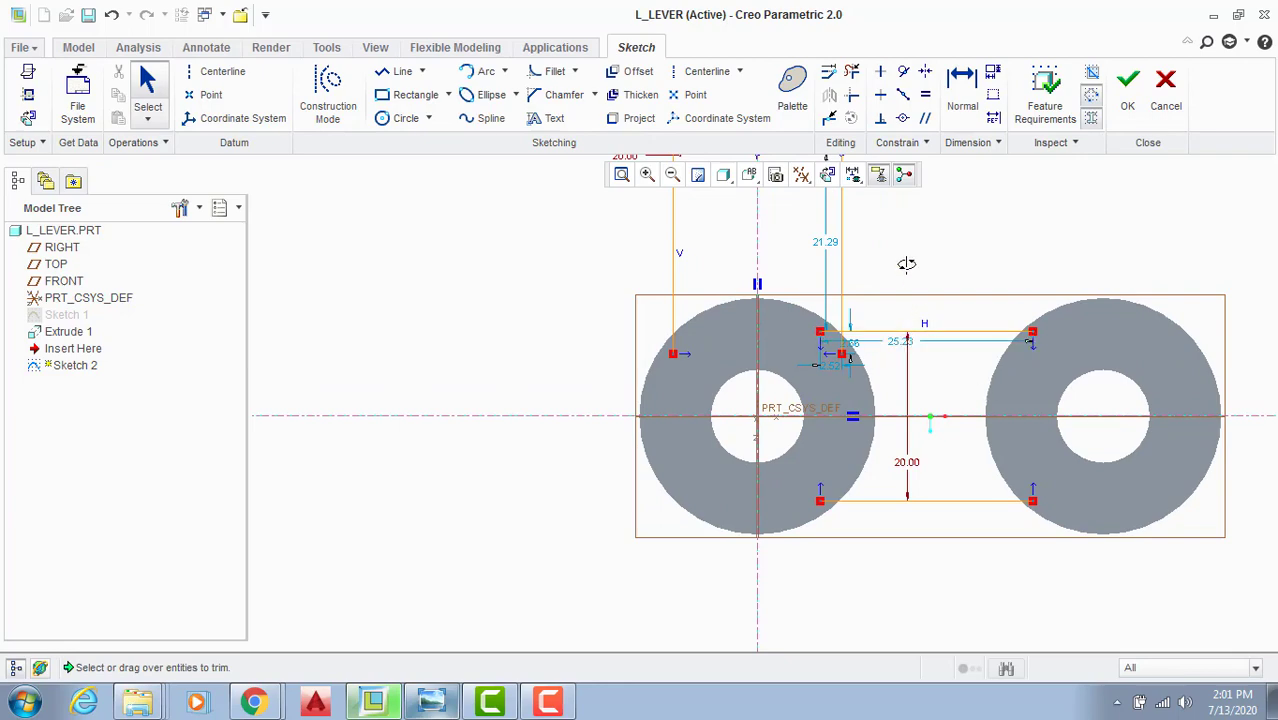
# Step: Check the L Lever drawing and dimension the distance between the arm's horizontal centerline and the one through the origin as 24
pyautogui.scroll(3, 906, 255)
pyautogui.scroll(-2, 907, 245)
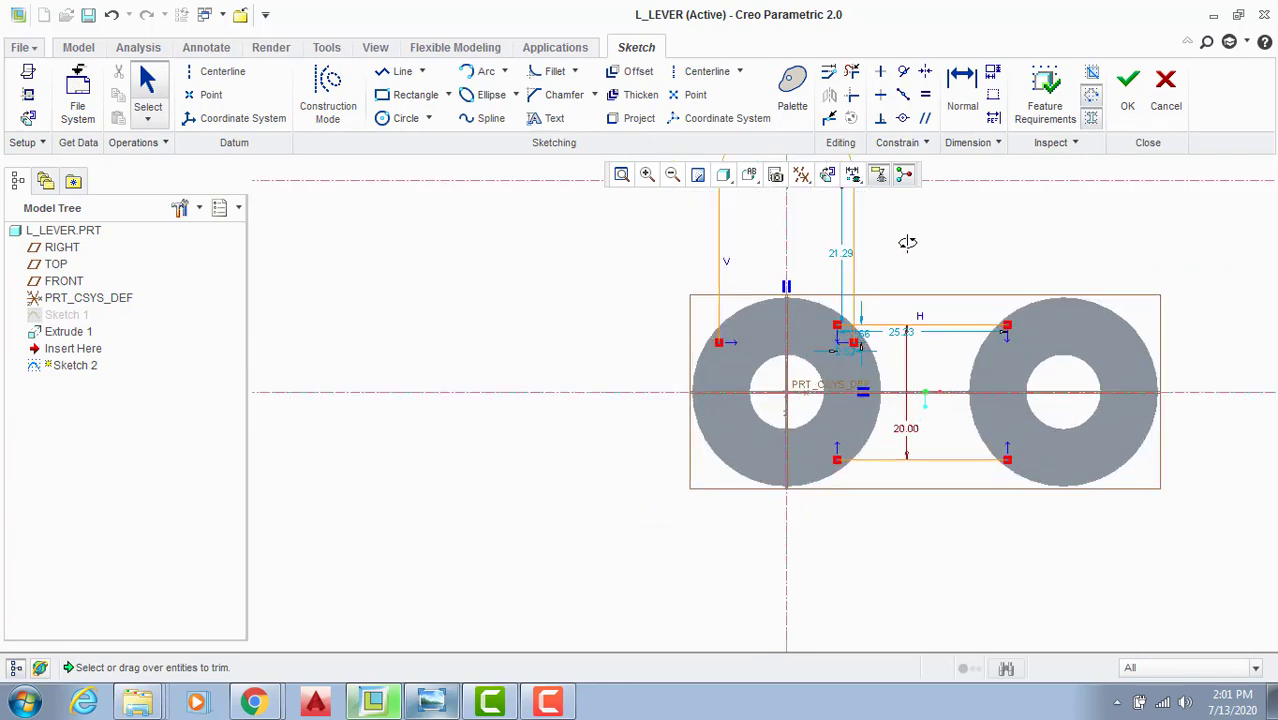
pyautogui.scroll(3, 920, 255)
pyautogui.scroll(-3, 898, 268)
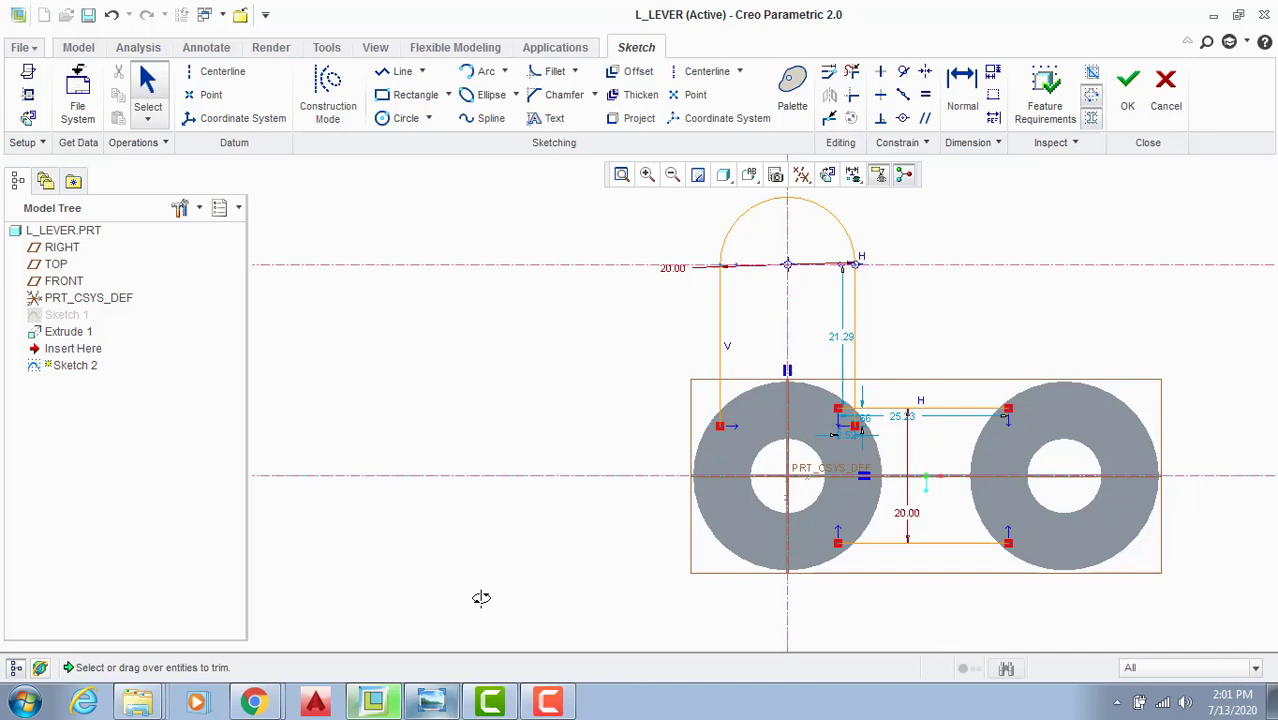
pyautogui.click(428, 703)
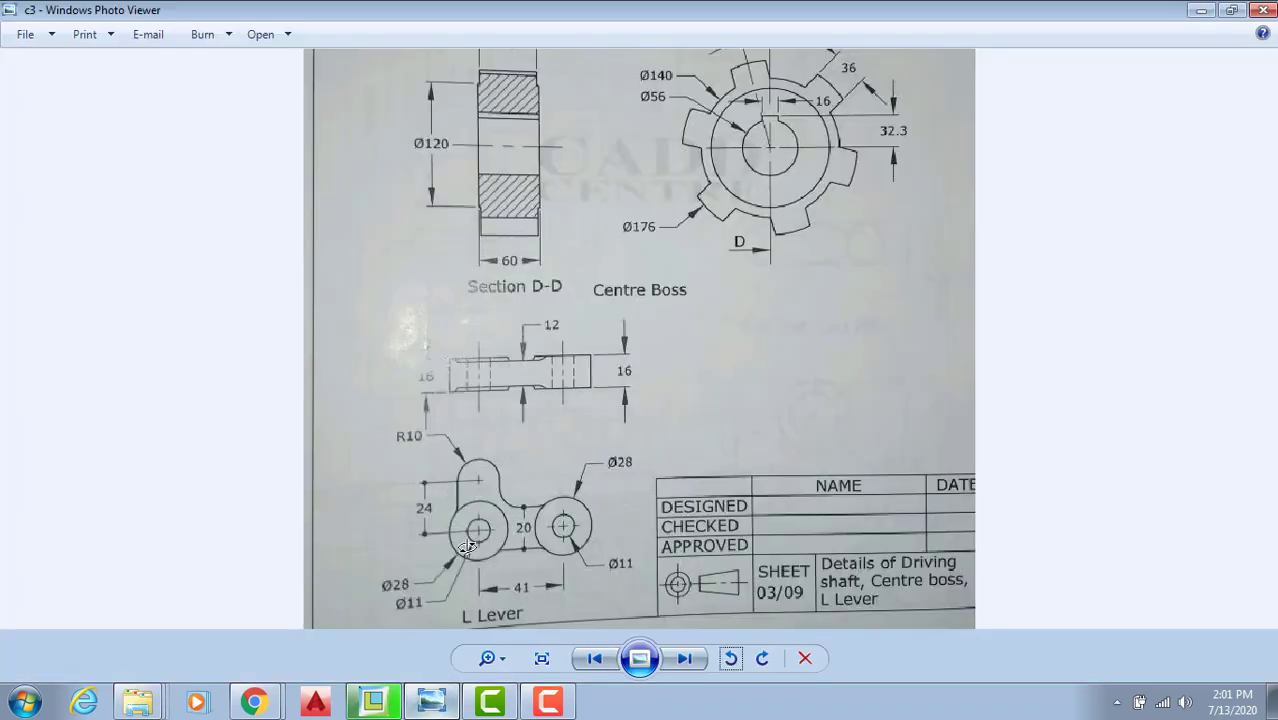
pyautogui.click(490, 701)
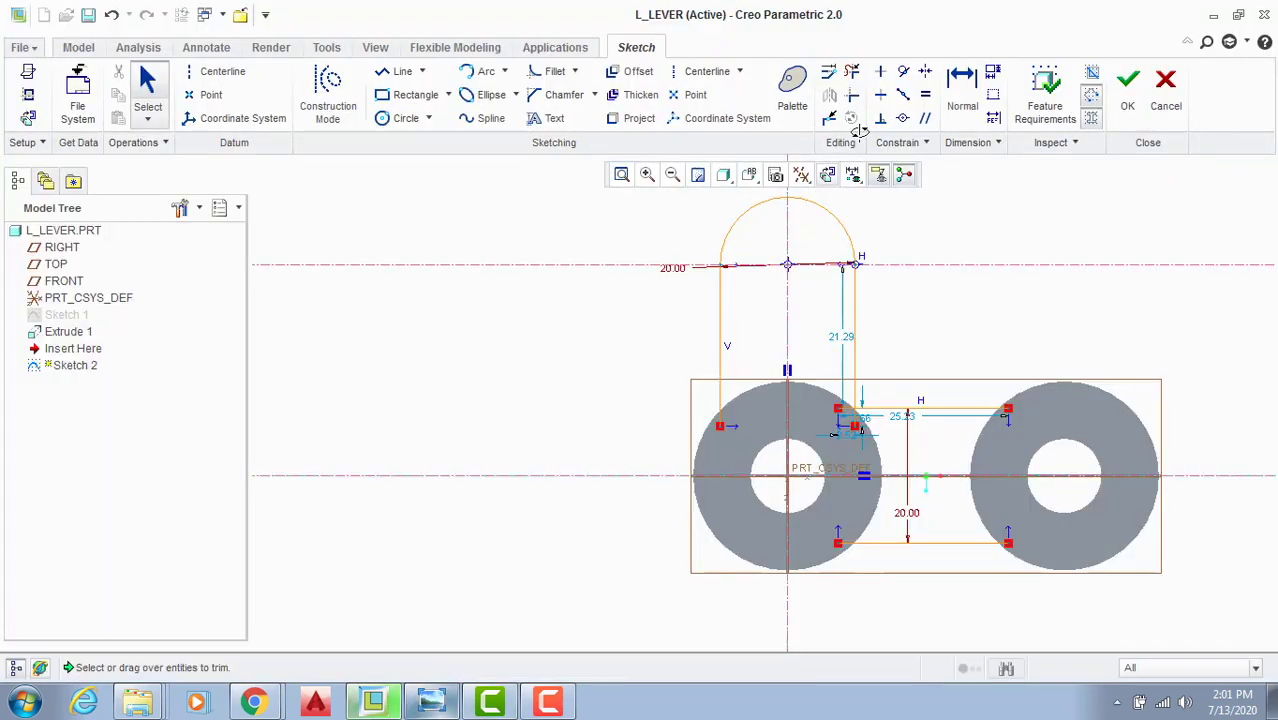
pyautogui.click(955, 104)
pyautogui.click(610, 474)
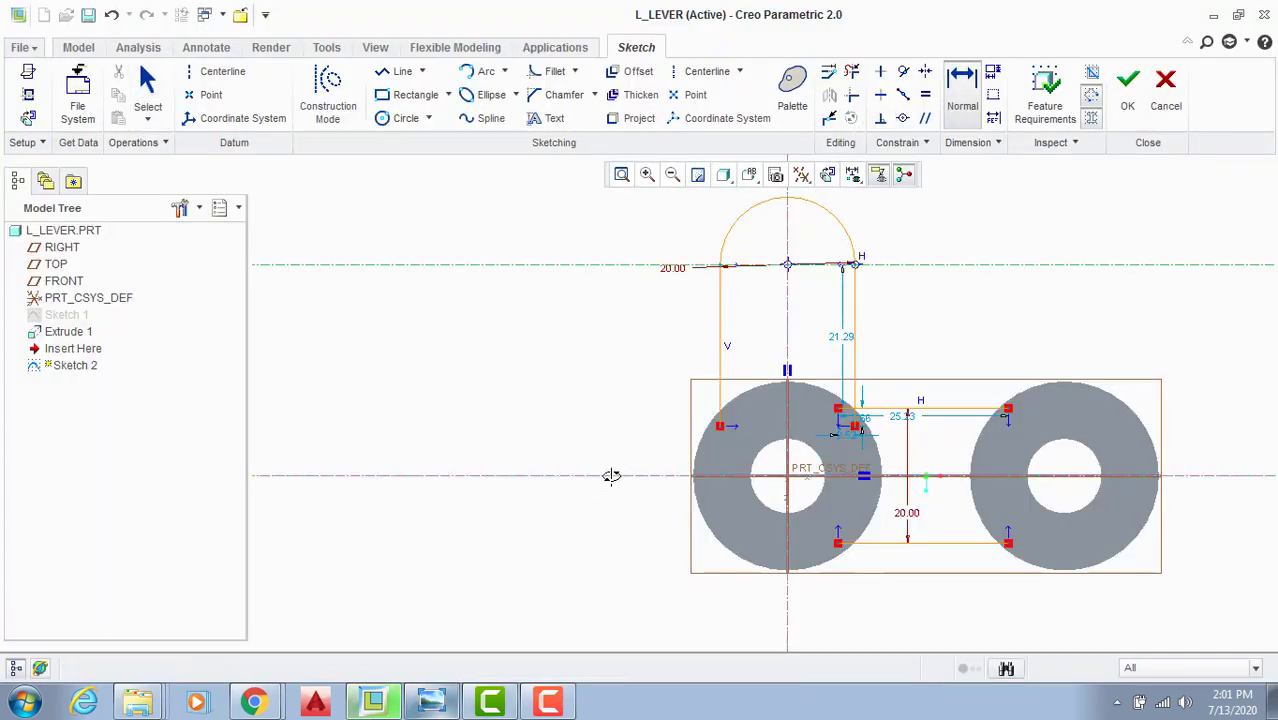
pyautogui.middleClick(596, 417)
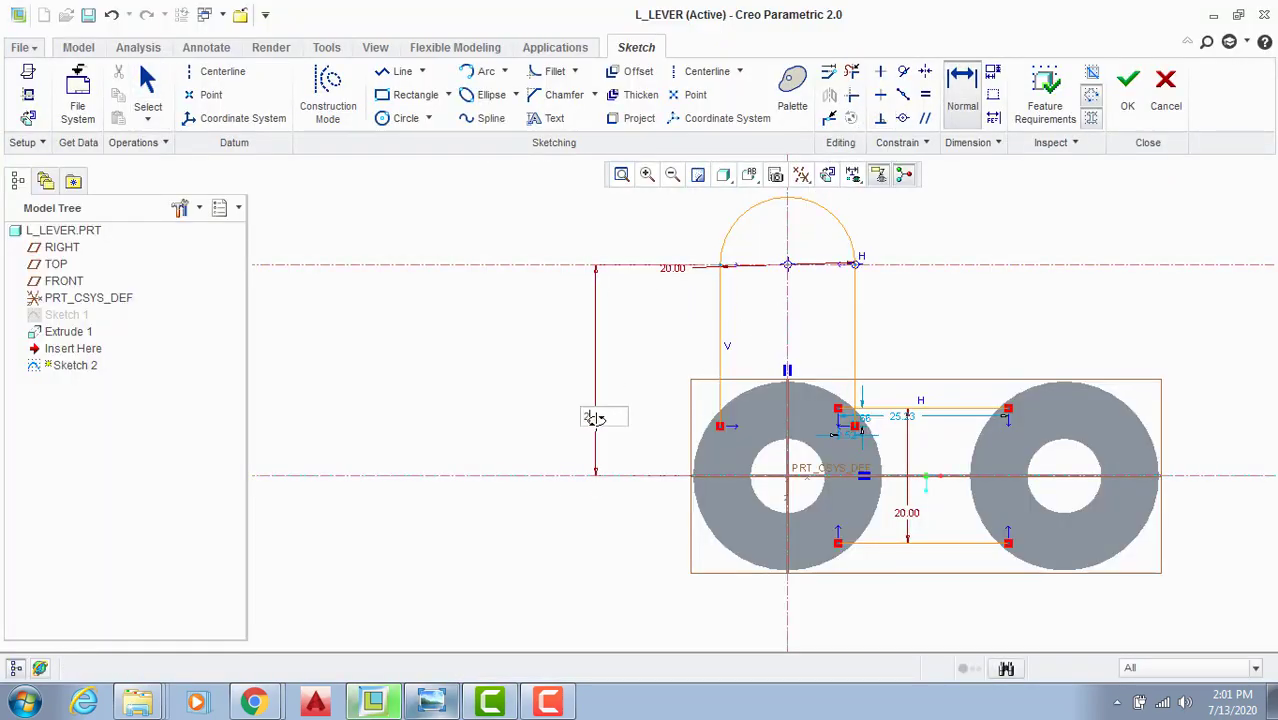
pyautogui.write('24')
pyautogui.press('Return')
pyautogui.middleClick(509, 360)
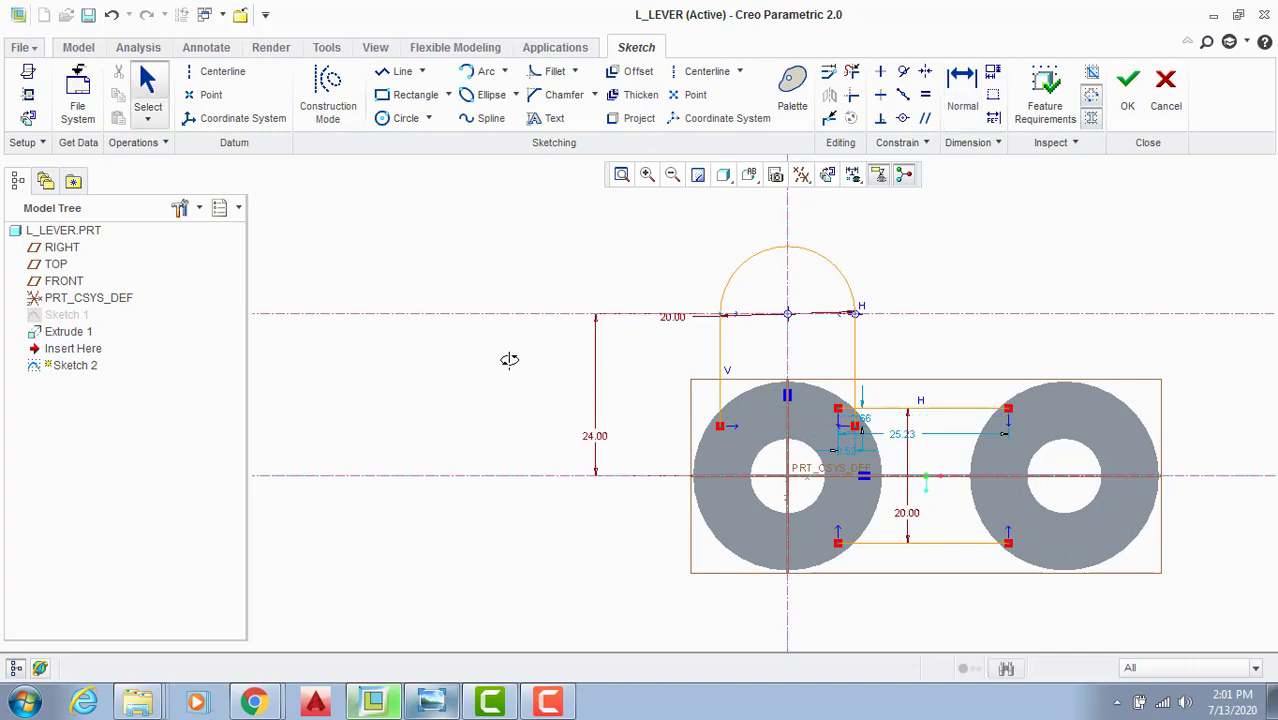
# Step: Project the upper outer edge of the origin boss and the full outer edge of the other boss into the sketch
pyautogui.click(632, 118)
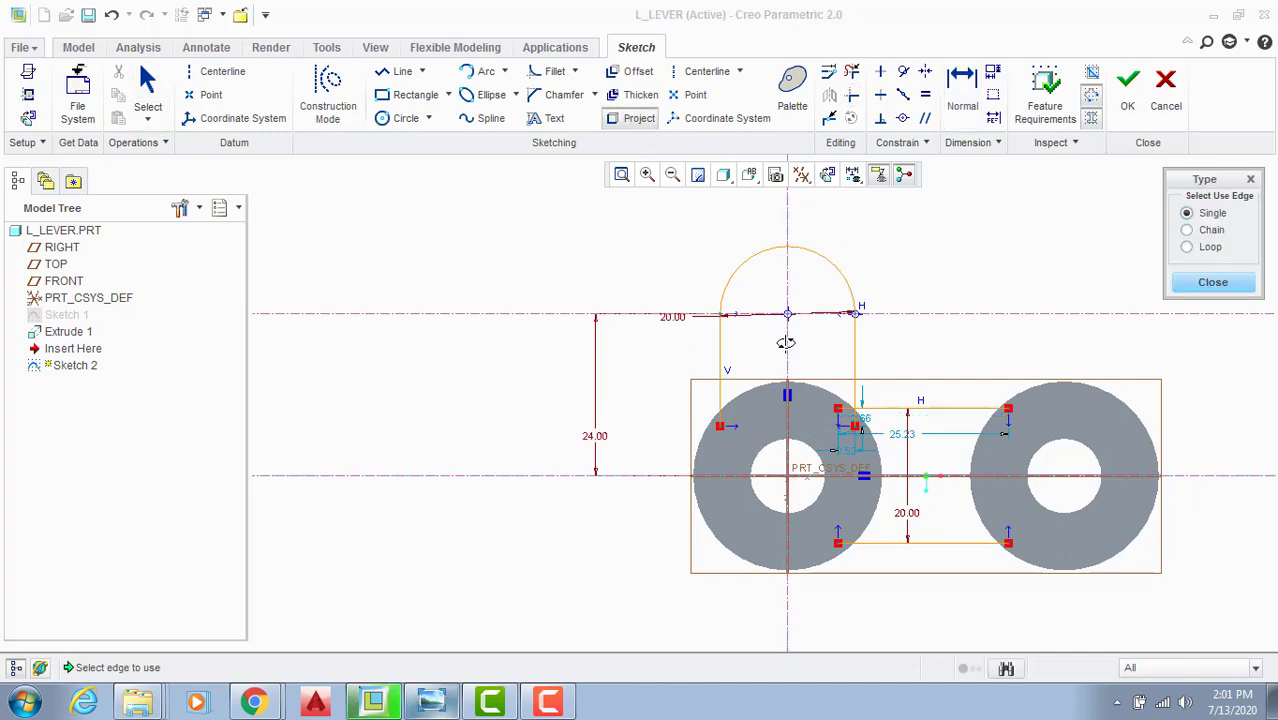
pyautogui.scroll(2, 958, 465)
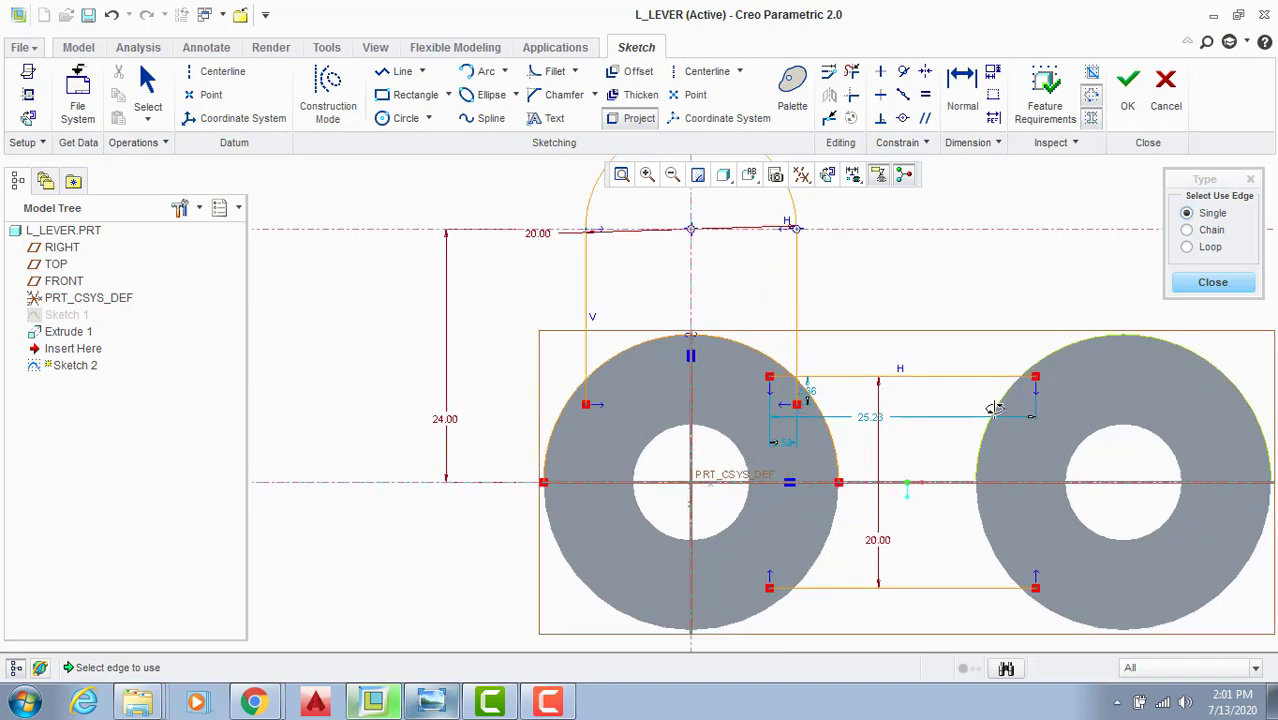
pyautogui.click(995, 408)
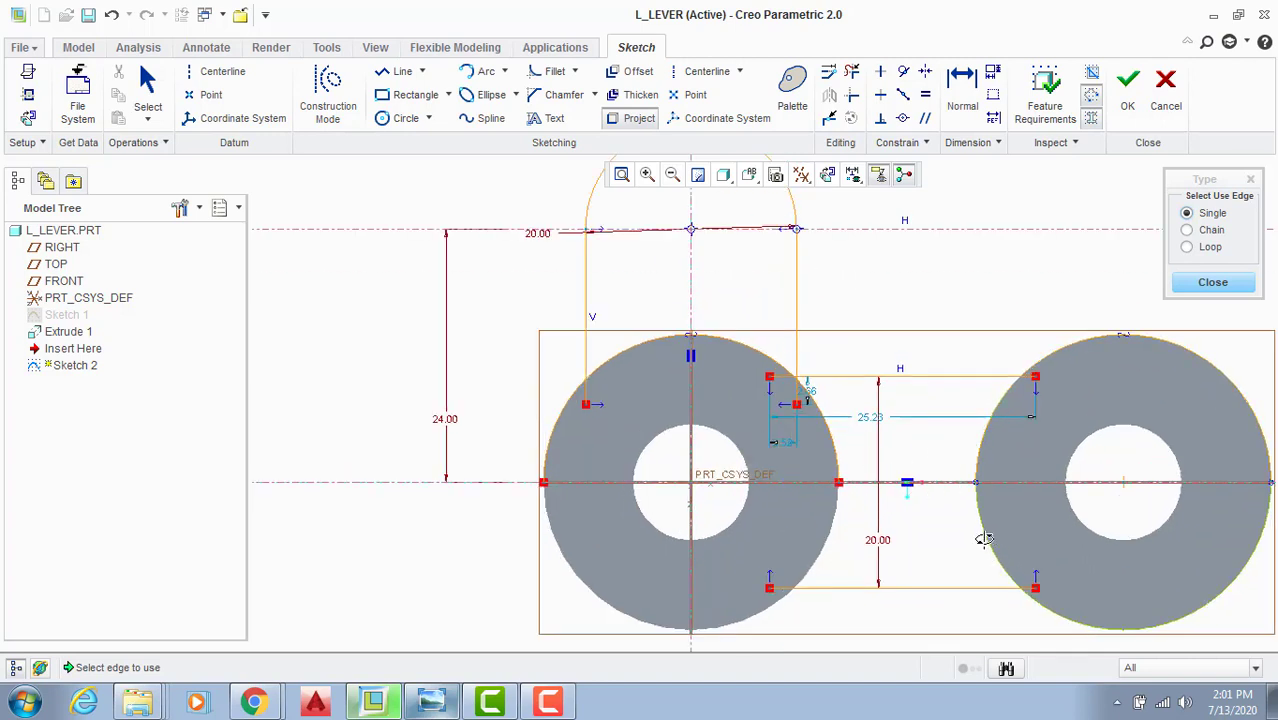
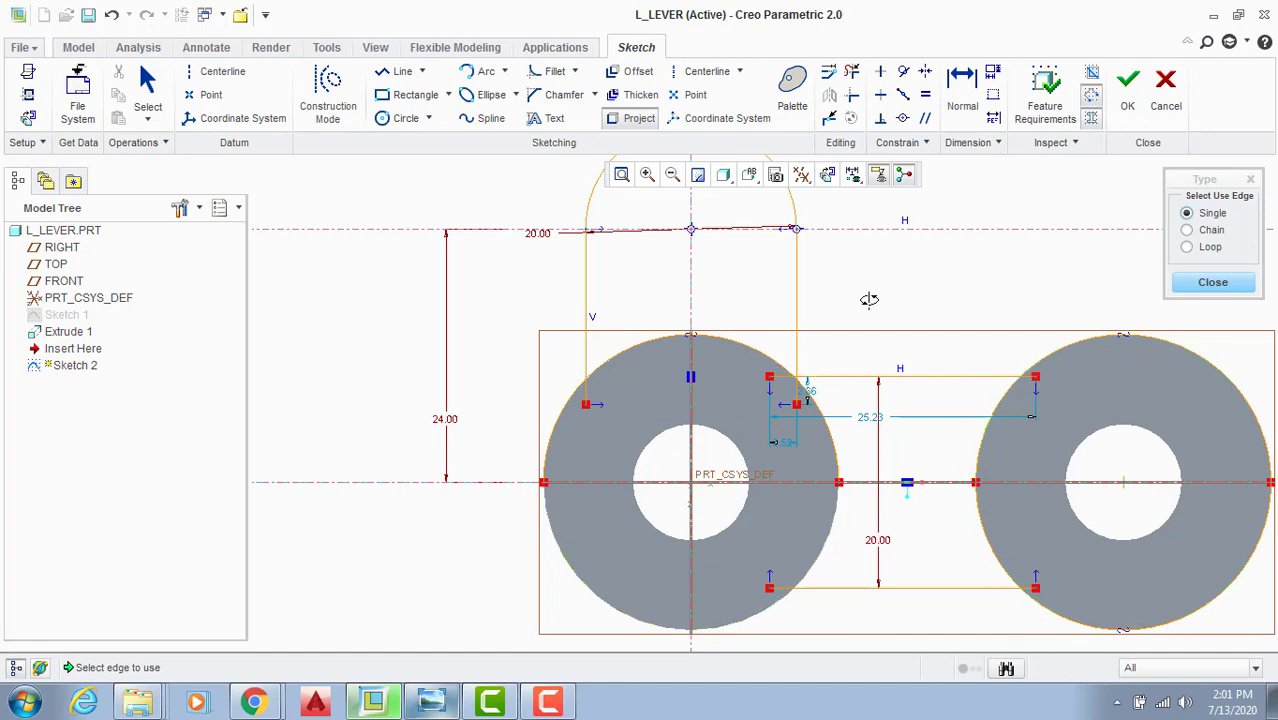
pyautogui.click(1211, 283)
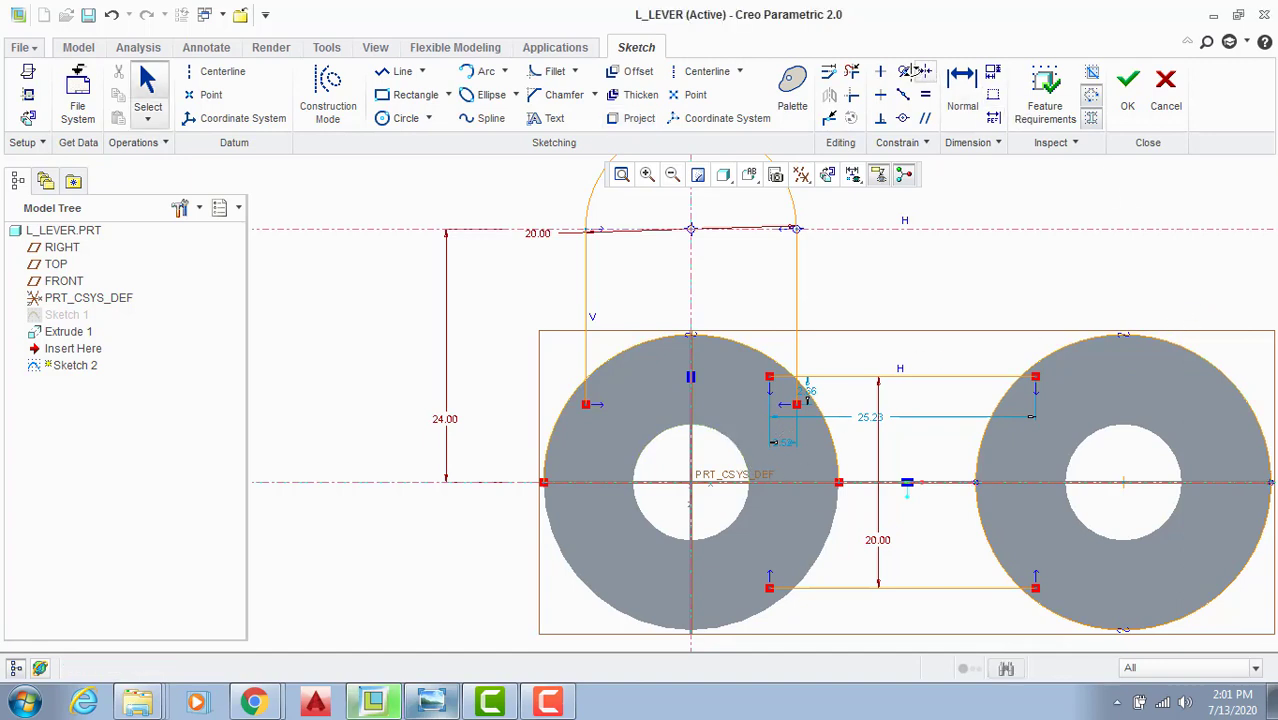
# Step: Trim the left arm line's end inside the origin boss and the projected boss arc lying outside that line
pyautogui.click(851, 71)
pyautogui.click(586, 394)
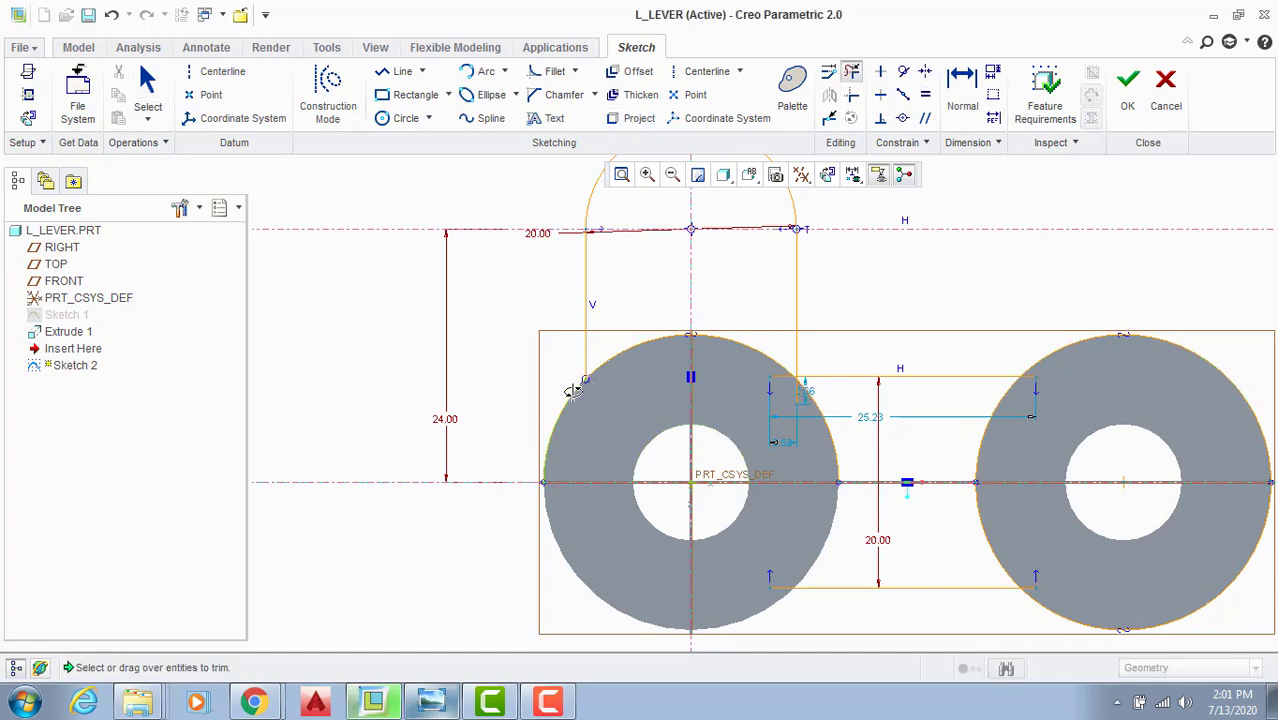
pyautogui.click(572, 394)
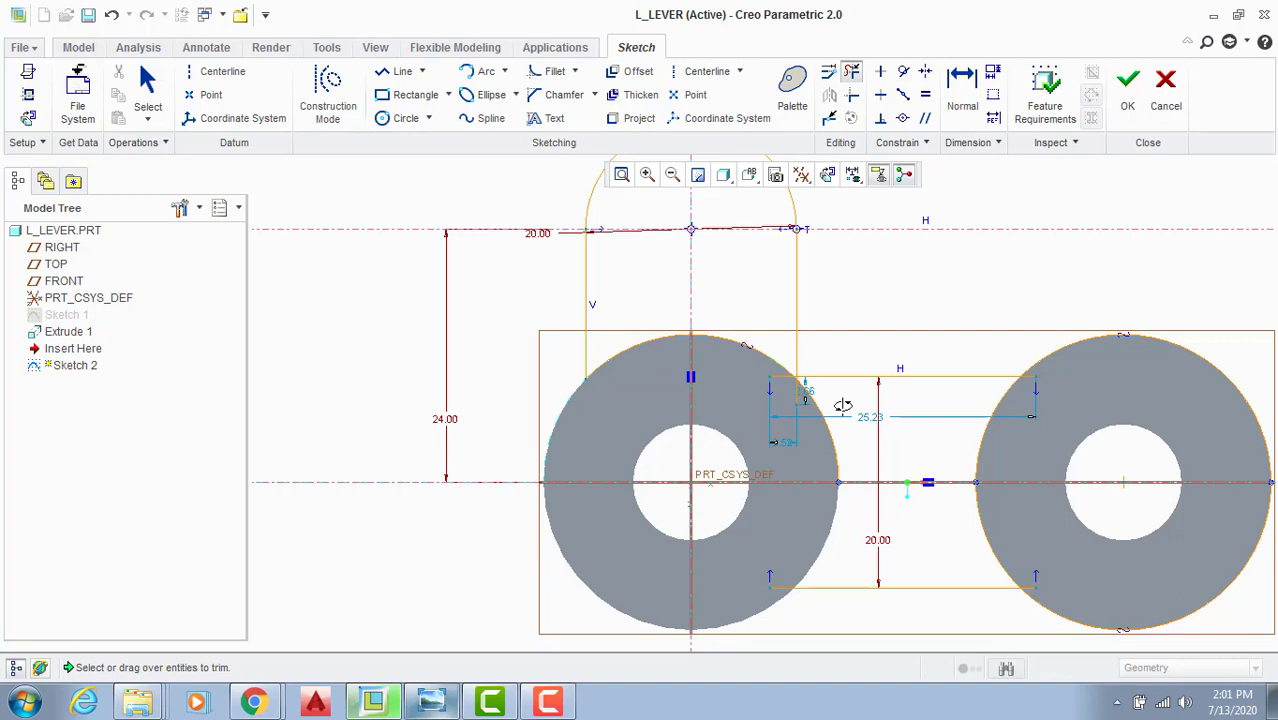
# Step: Trim the overhanging ends of the right arm line and the upper connecting line where they cross at the origin boss's edge
pyautogui.scroll(-5, 843, 405)
pyautogui.click(760, 368)
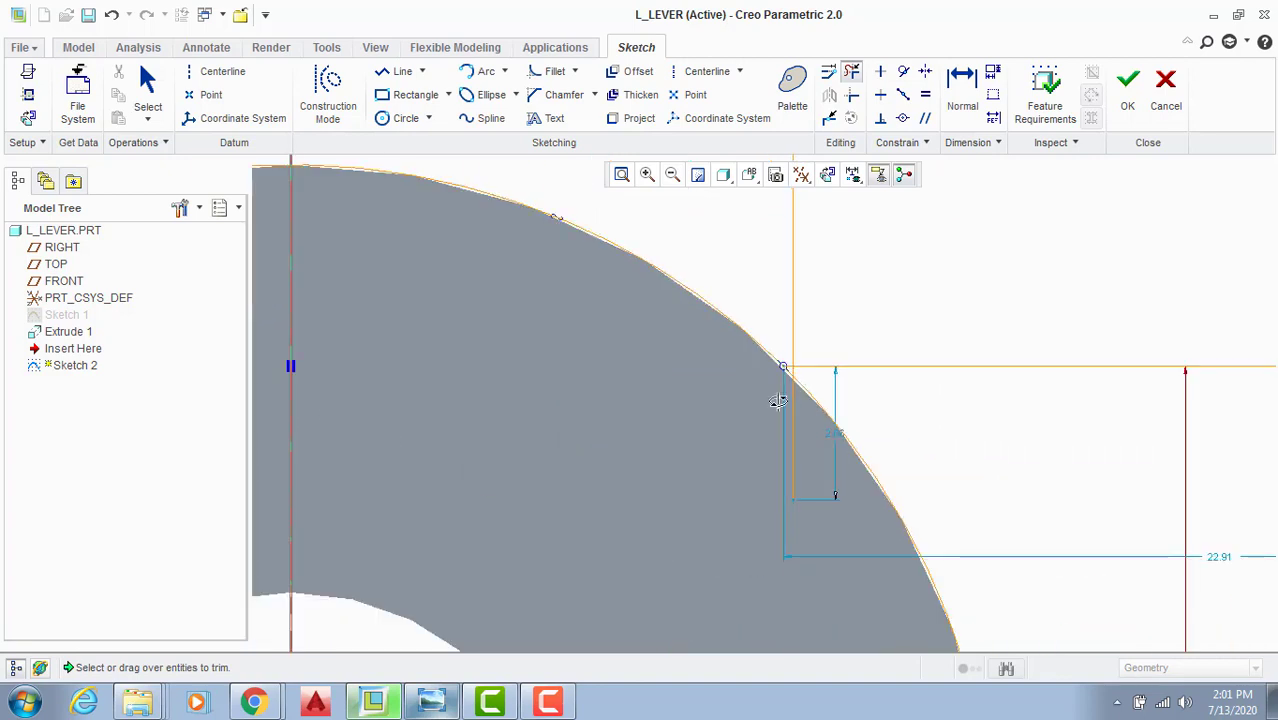
pyautogui.click(791, 414)
pyautogui.scroll(-2, 790, 360)
pyautogui.scroll(-2, 790, 357)
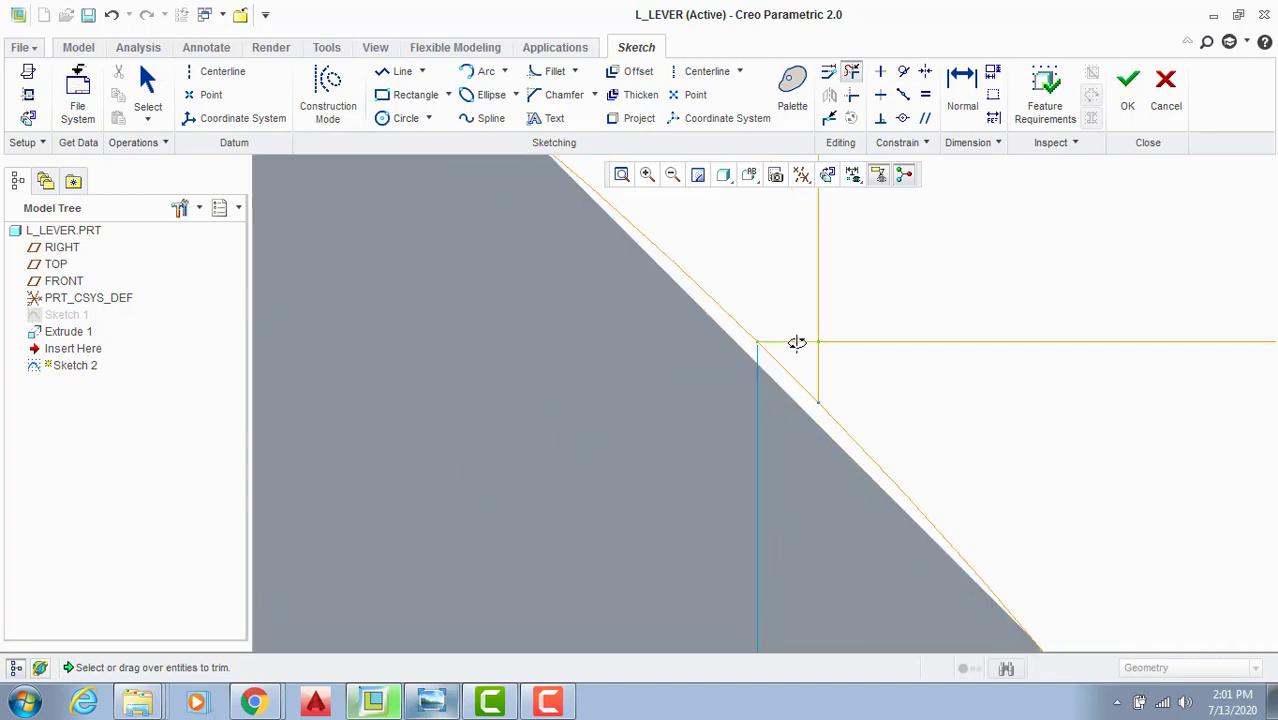
pyautogui.click(799, 342)
pyautogui.click(817, 362)
pyautogui.scroll(3, 837, 374)
pyautogui.scroll(5, 837, 374)
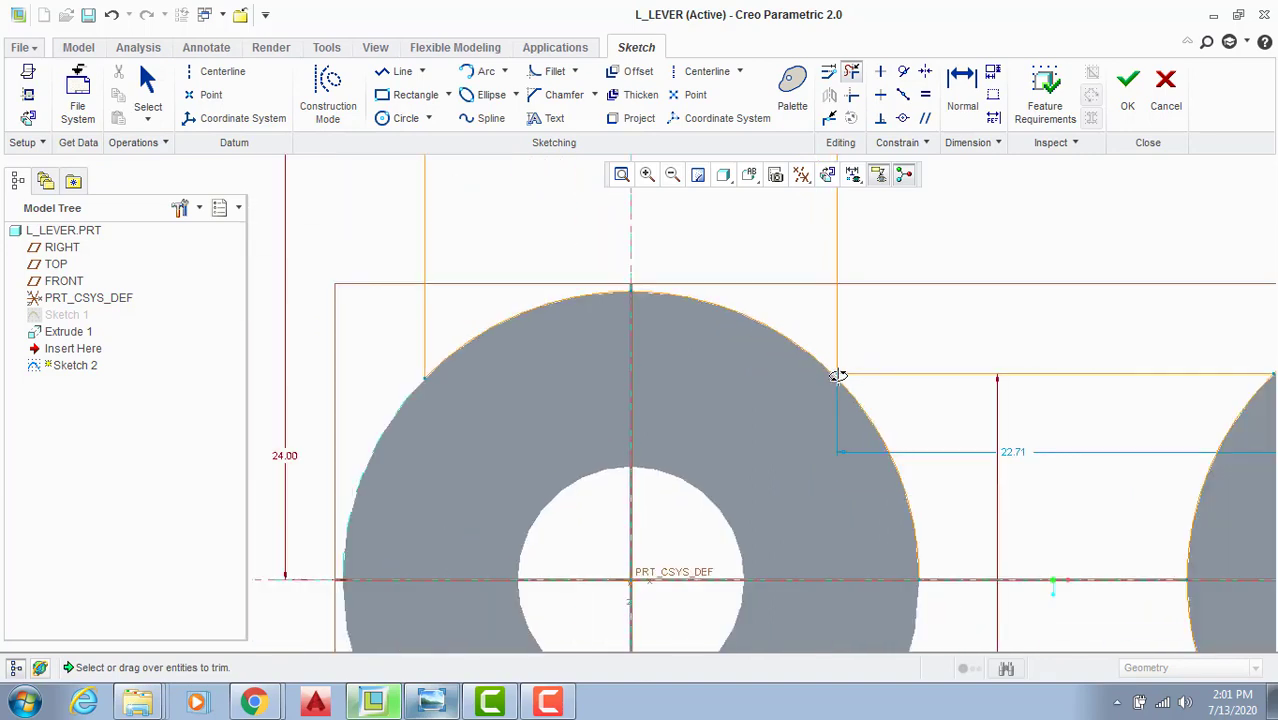
pyautogui.scroll(-2, 813, 579)
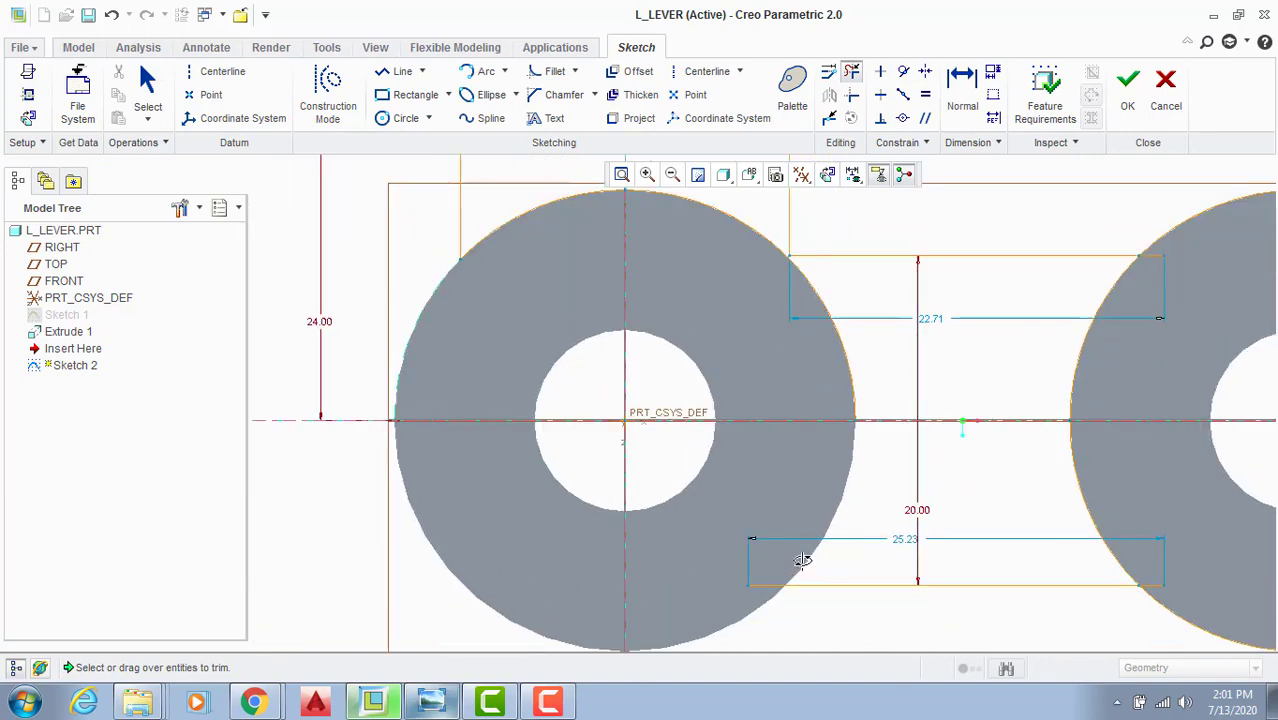
pyautogui.middleClick(901, 357)
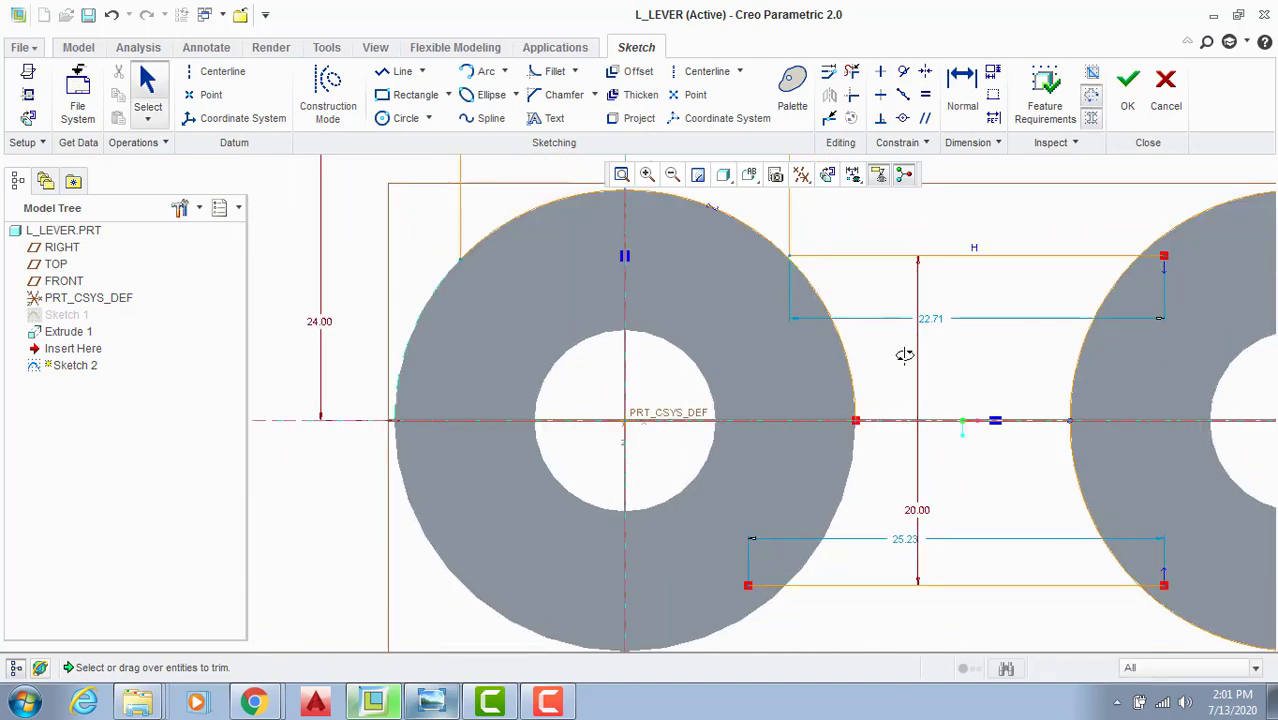
# Step: Project the lower outer edge of the origin boss into the sketch
pyautogui.click(637, 118)
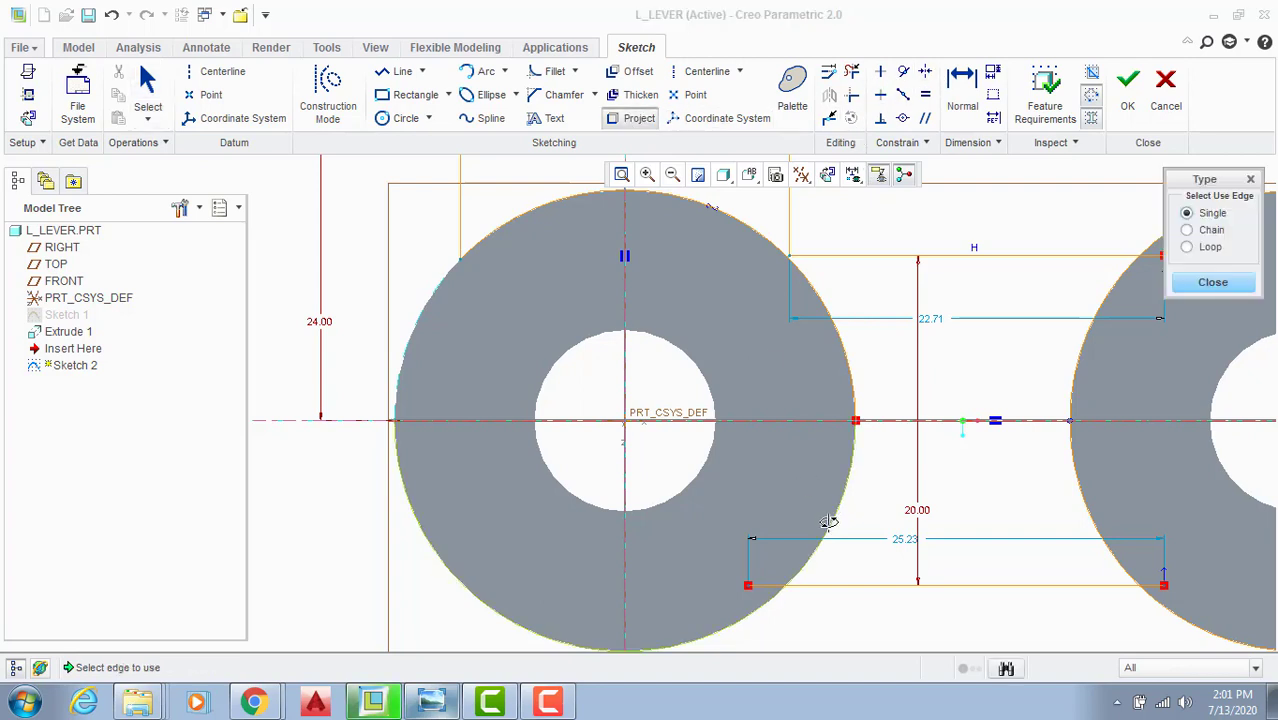
pyautogui.click(1207, 283)
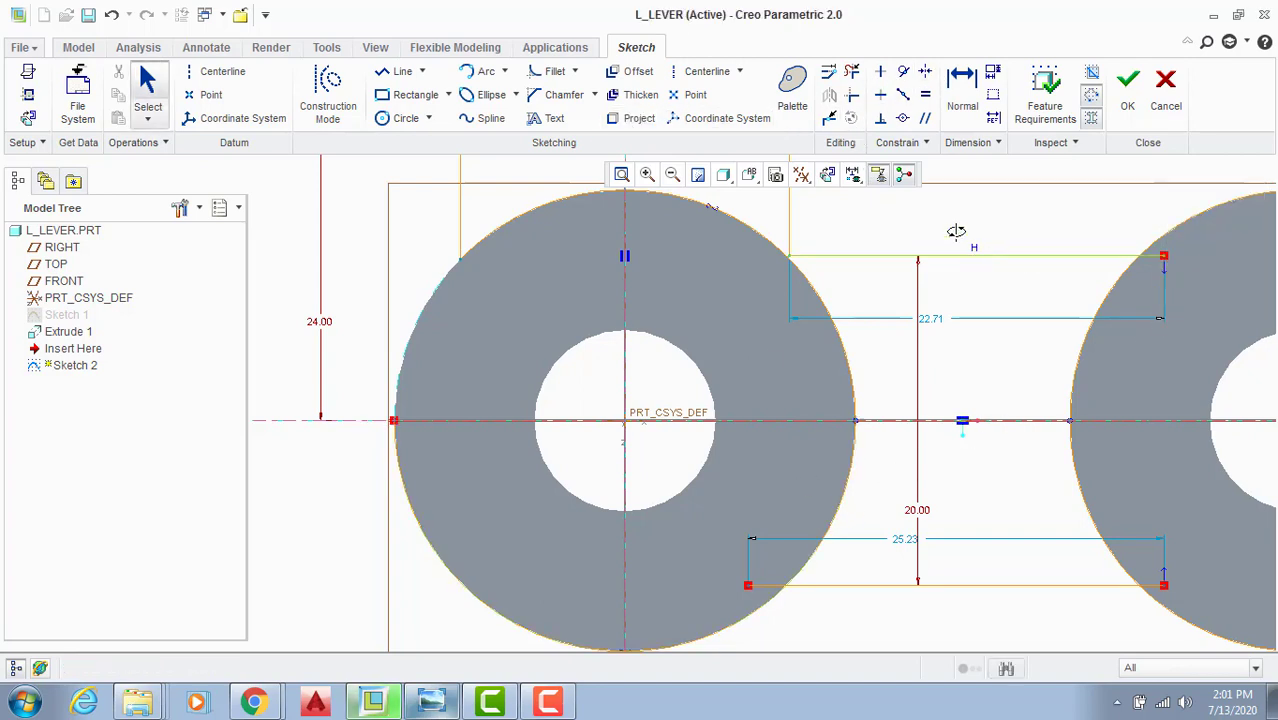
# Step: Trim the origin boss's projected lower arc outside the web and the lower connecting line's end inside that boss
pyautogui.click(851, 72)
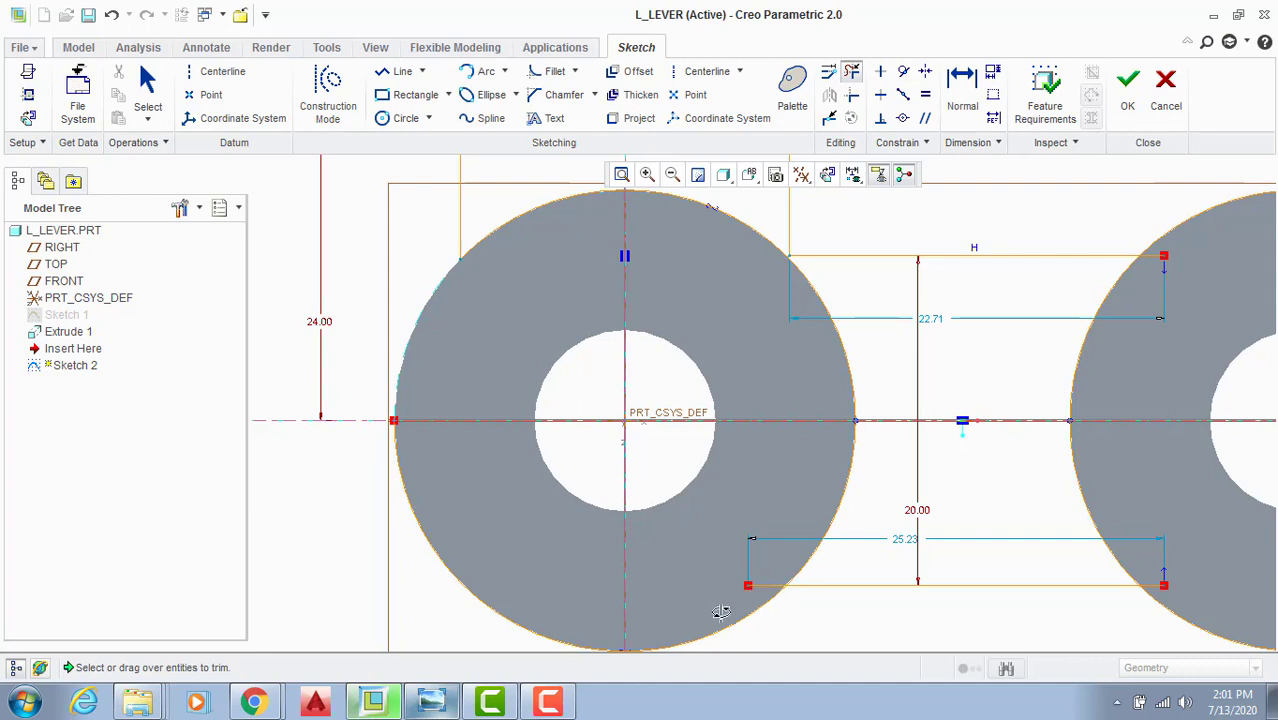
pyautogui.click(727, 622)
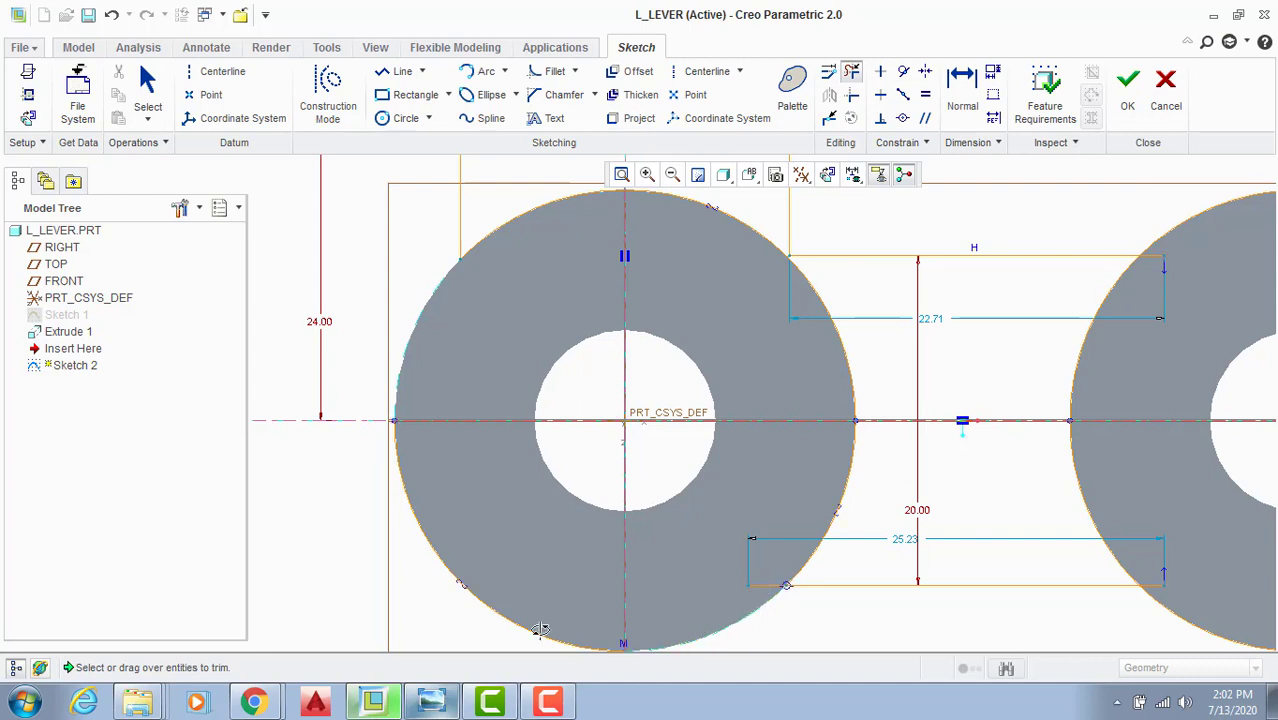
pyautogui.click(775, 584)
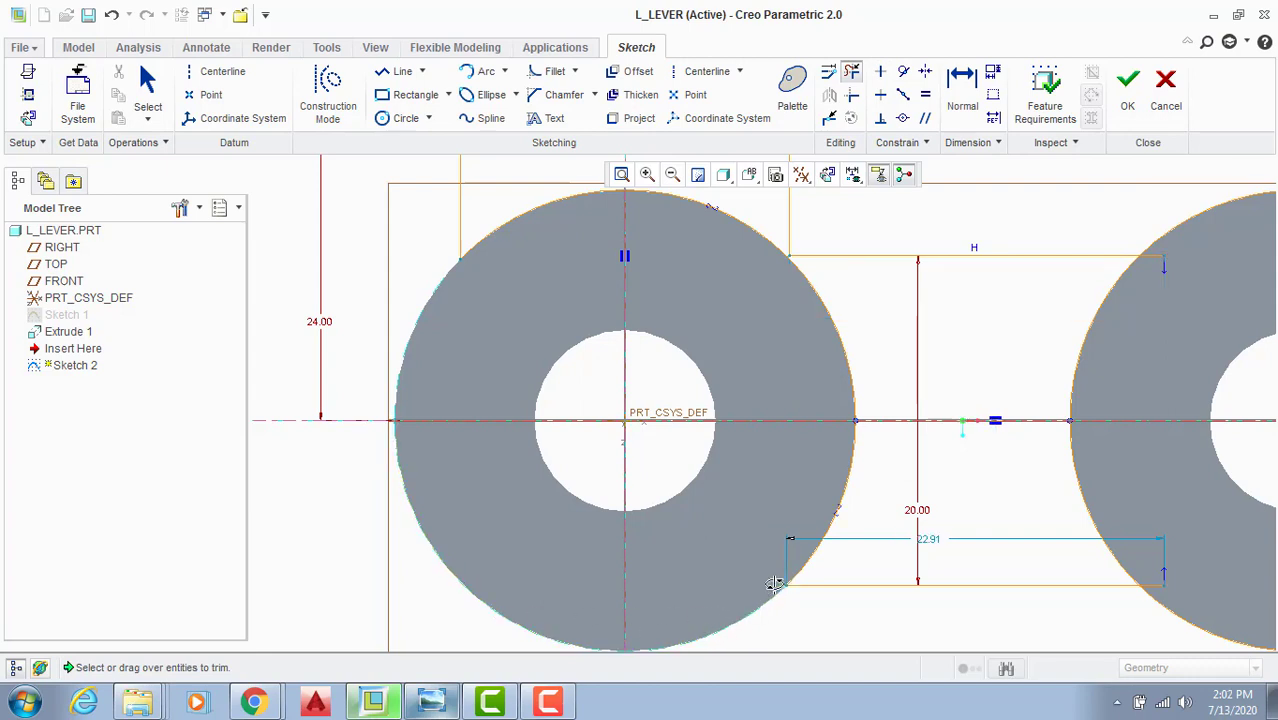
pyautogui.middleClick(858, 494)
pyautogui.scroll(3, 920, 455)
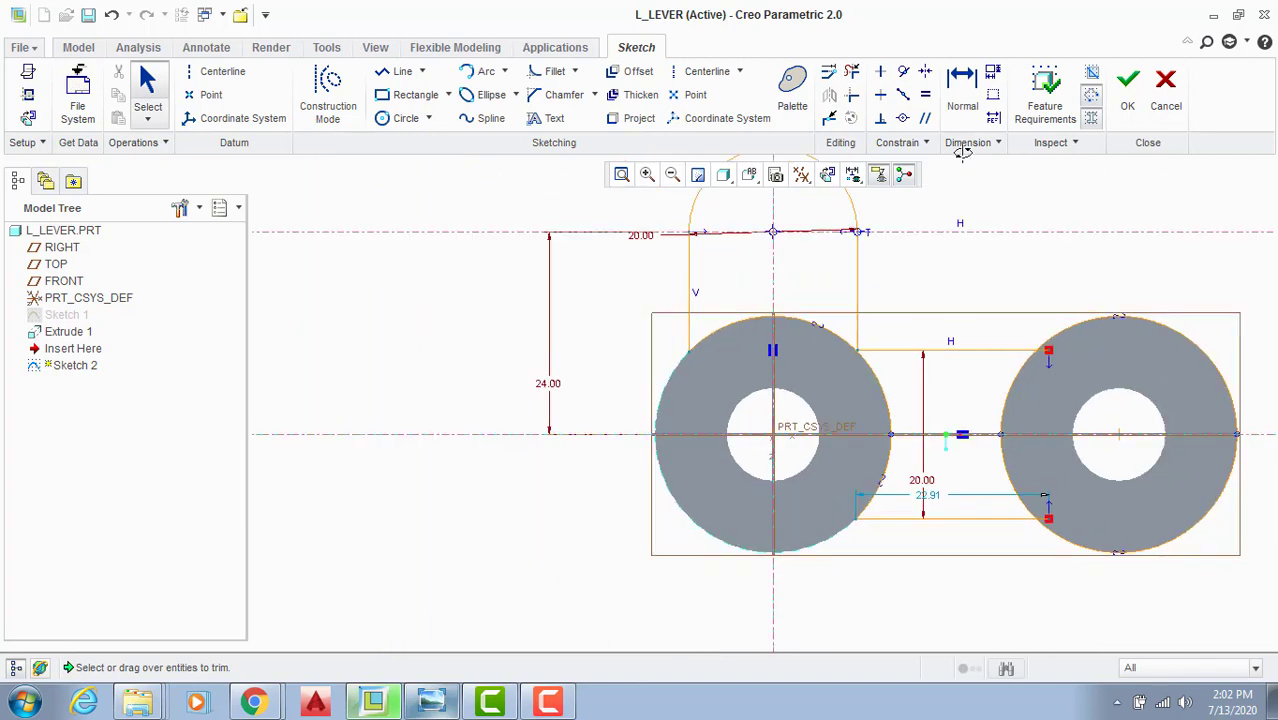
# Step: Trim the ends of the upper and lower connecting lines that run inside the second boss
pyautogui.click(852, 72)
pyautogui.scroll(-2, 1040, 417)
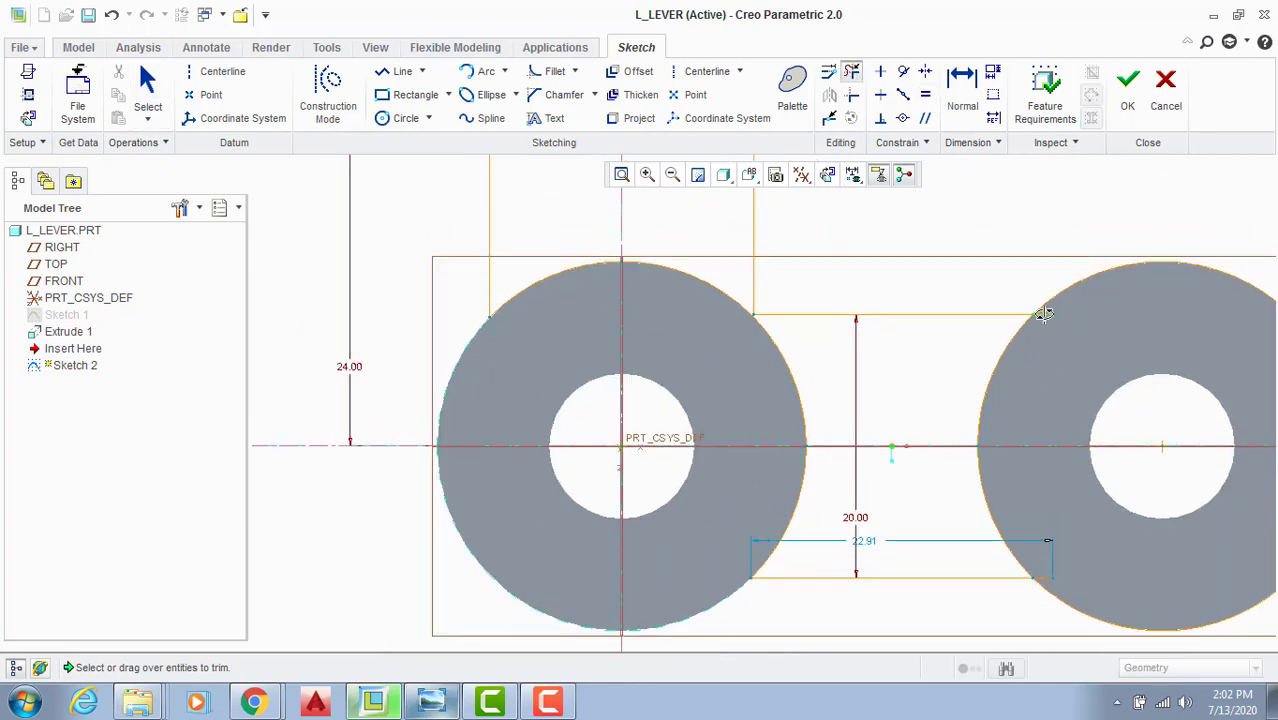
pyautogui.click(1043, 314)
pyautogui.click(1045, 579)
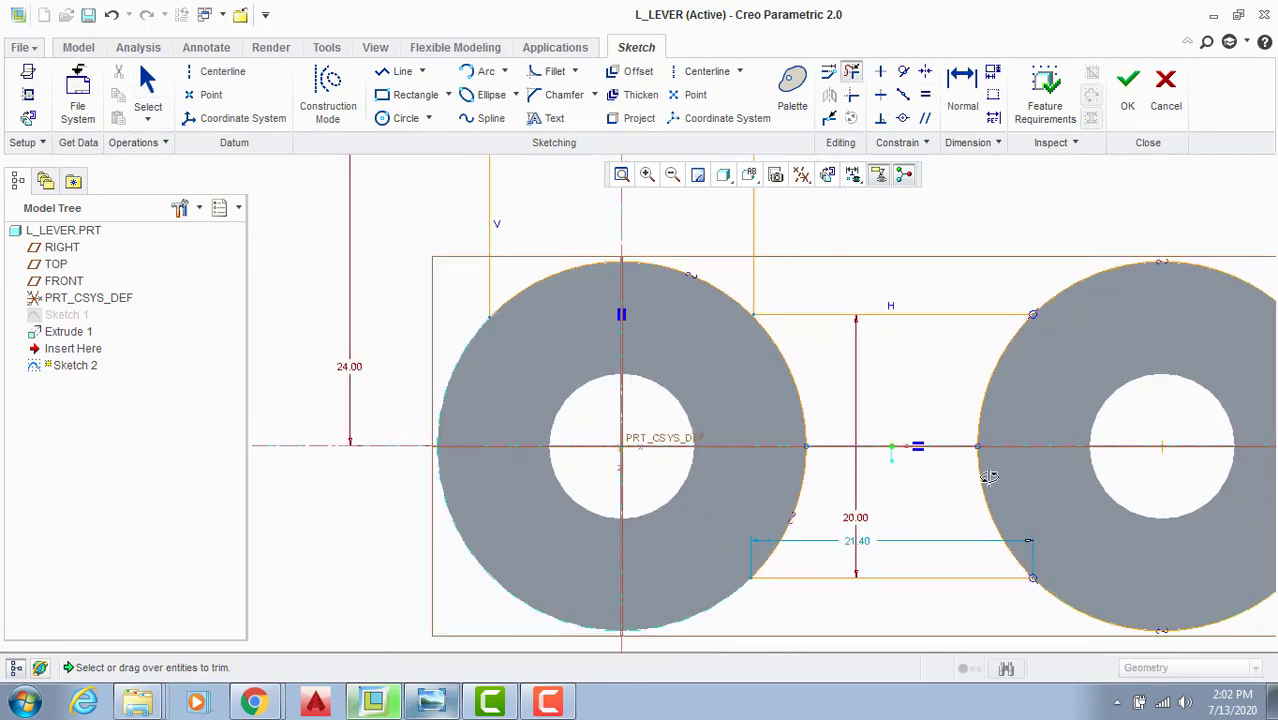
pyautogui.middleClick(987, 479)
pyautogui.scroll(2, 926, 401)
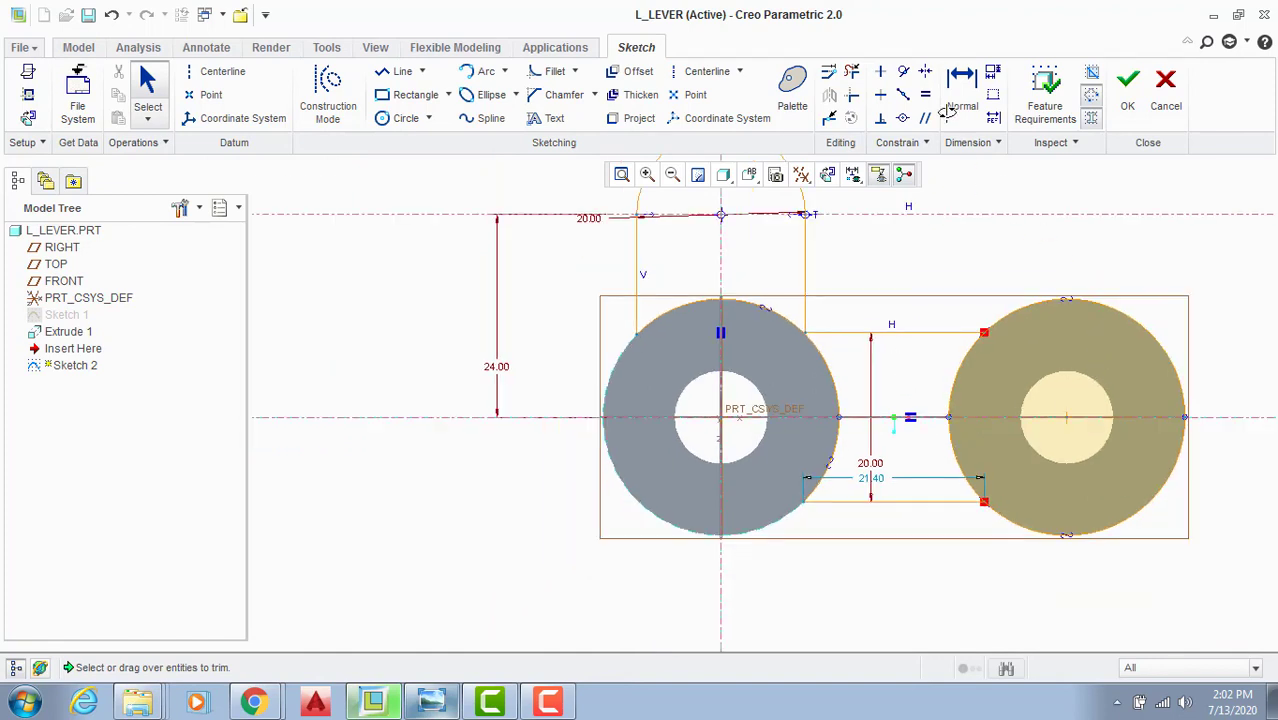
# Step: Trim the second boss's projected outer arcs outside the web, keeping only the arc between the two connecting lines
pyautogui.click(852, 72)
pyautogui.moveTo(1076, 248)
pyautogui.mouseDown()
pyautogui.moveTo(1085, 575)
pyautogui.moveTo(1129, 574)
pyautogui.mouseUp()
pyautogui.middleClick(1131, 535)
pyautogui.scroll(3, 921, 528)
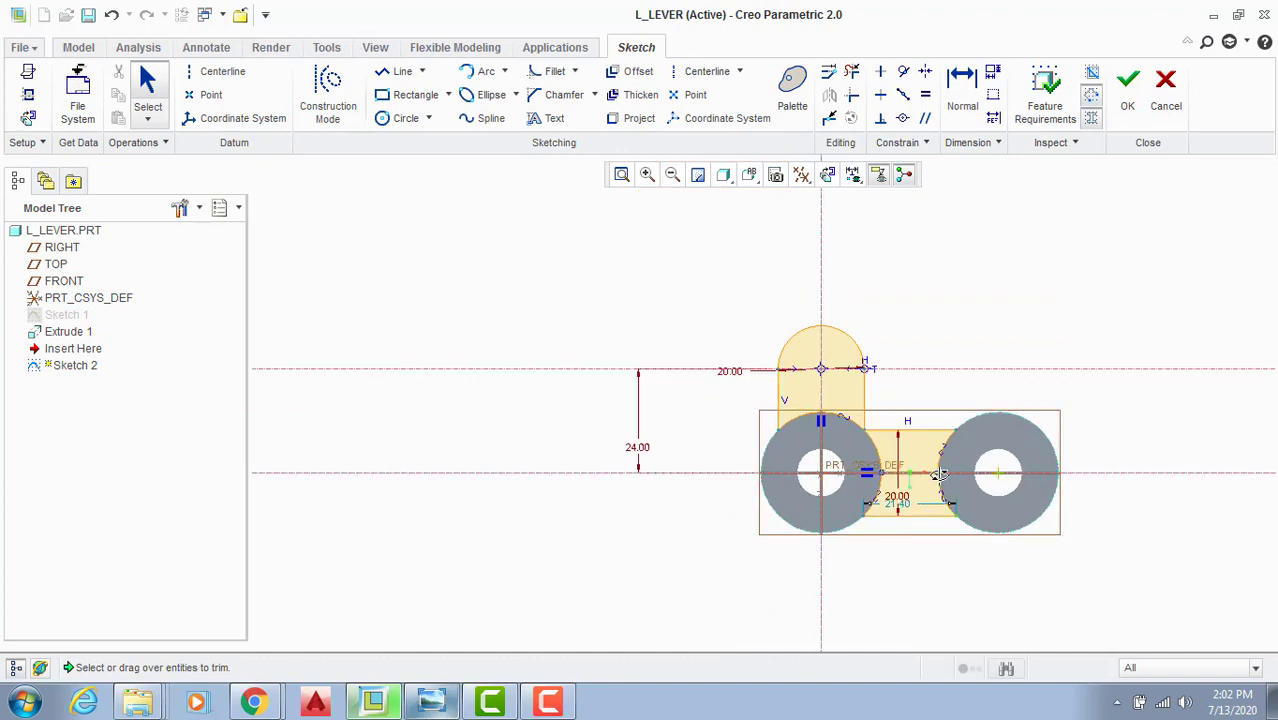
pyautogui.click(431, 701)
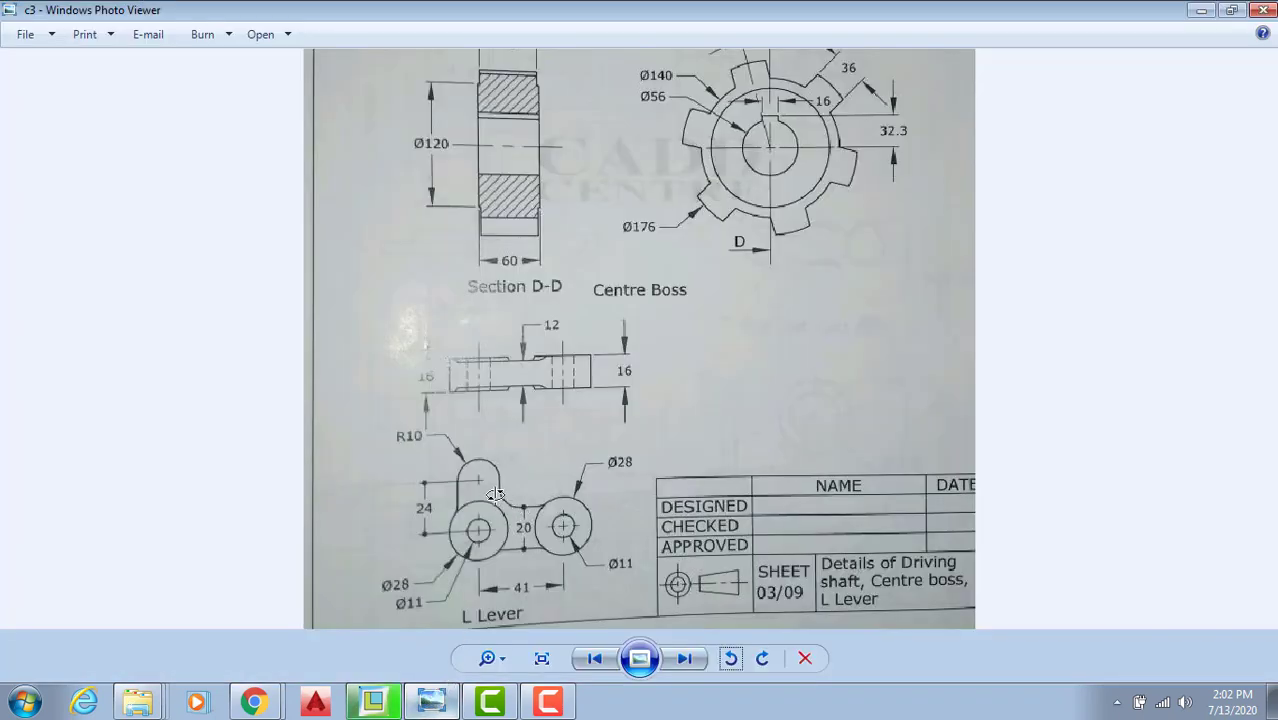
pyautogui.click(431, 701)
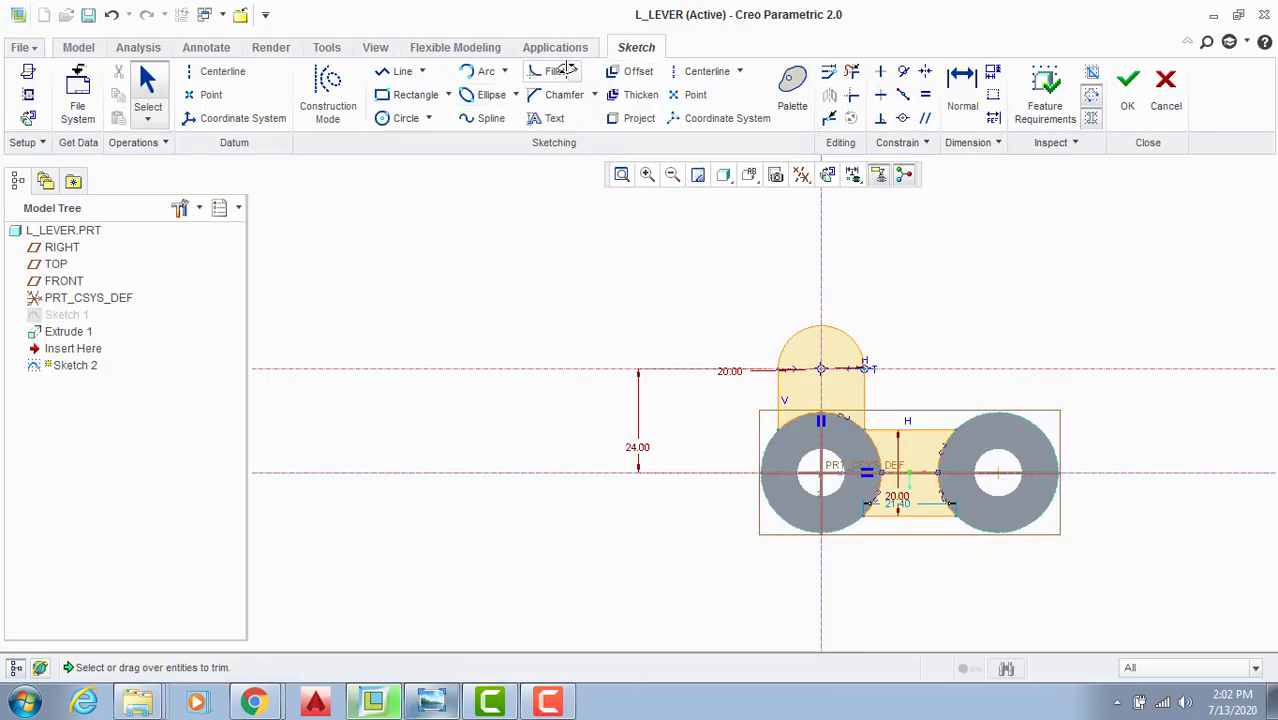
pyautogui.click(575, 71)
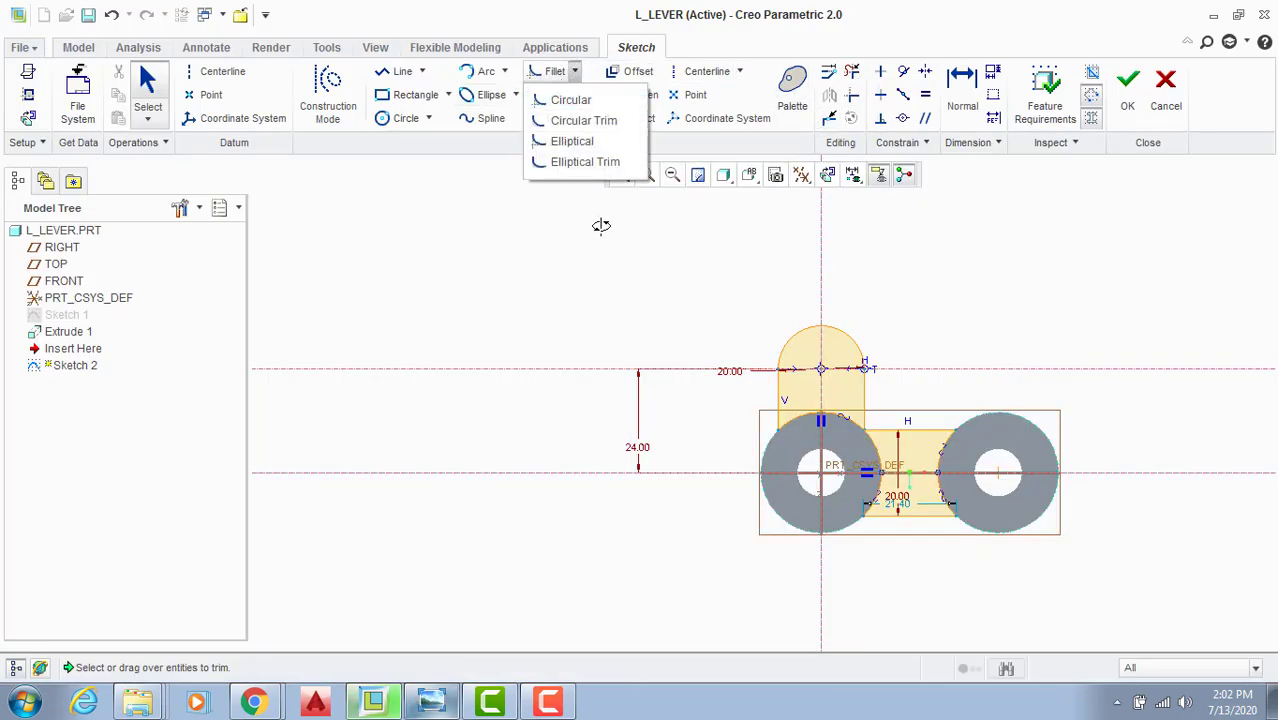
pyautogui.click(538, 230)
# Step: Shift the web's lower connecting line slightly downward to test whether the sketch is constrained
pyautogui.scroll(-2, 1073, 545)
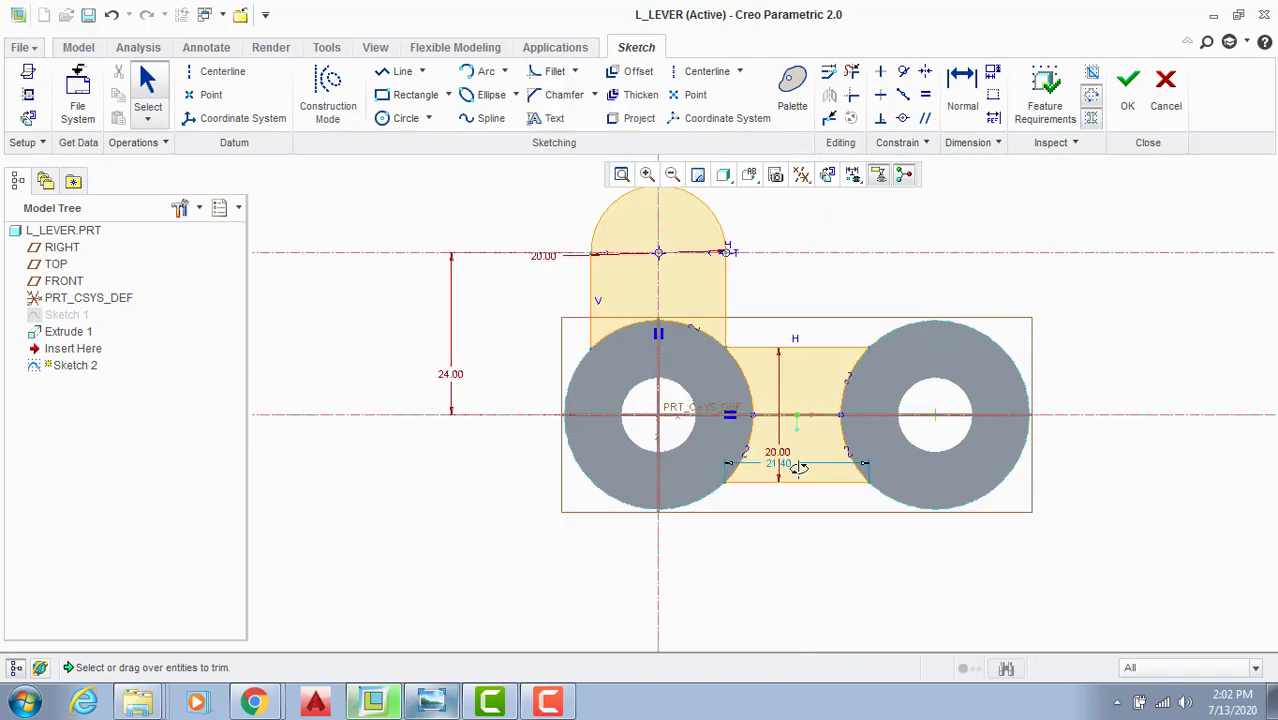
pyautogui.scroll(-2, 799, 465)
pyautogui.moveTo(806, 489)
pyautogui.mouseDown()
pyautogui.moveTo(810, 514)
pyautogui.moveTo(805, 476)
pyautogui.moveTo(806, 510)
pyautogui.mouseUp()
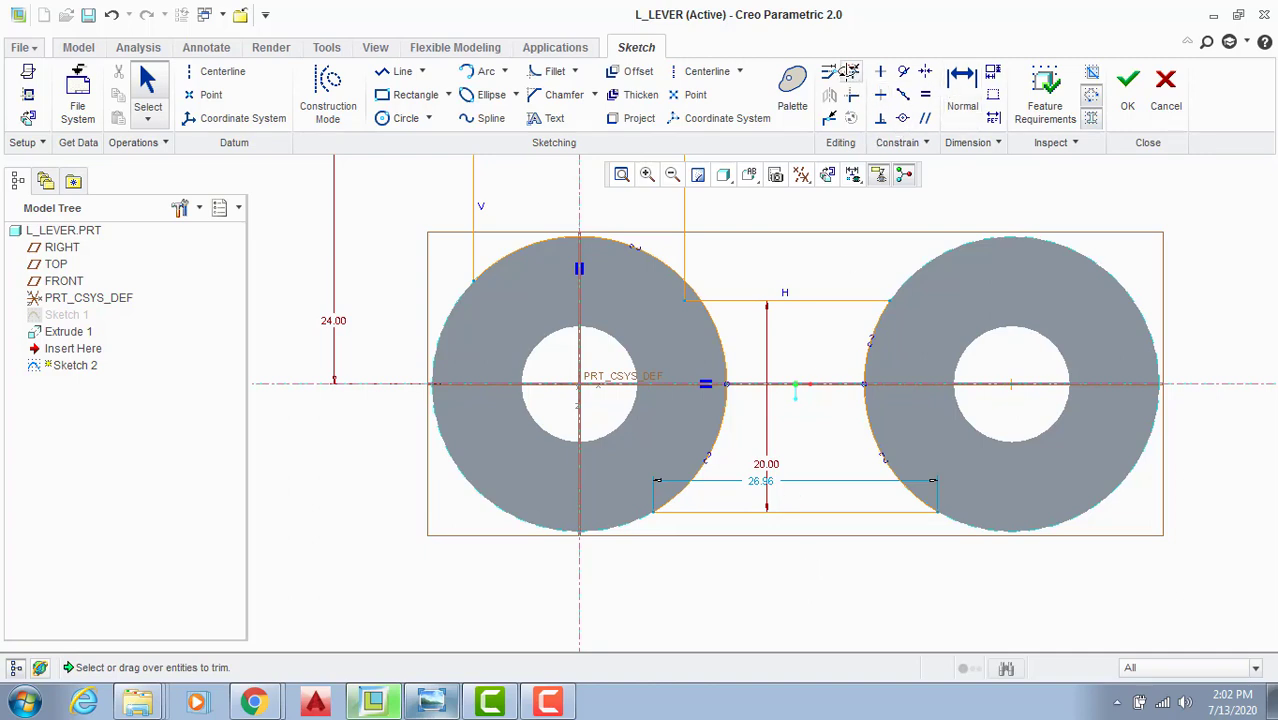
# Step: Make the web lines' endpoints on the second boss symmetric about the horizontal centerline and finish the sketch
pyautogui.click(925, 72)
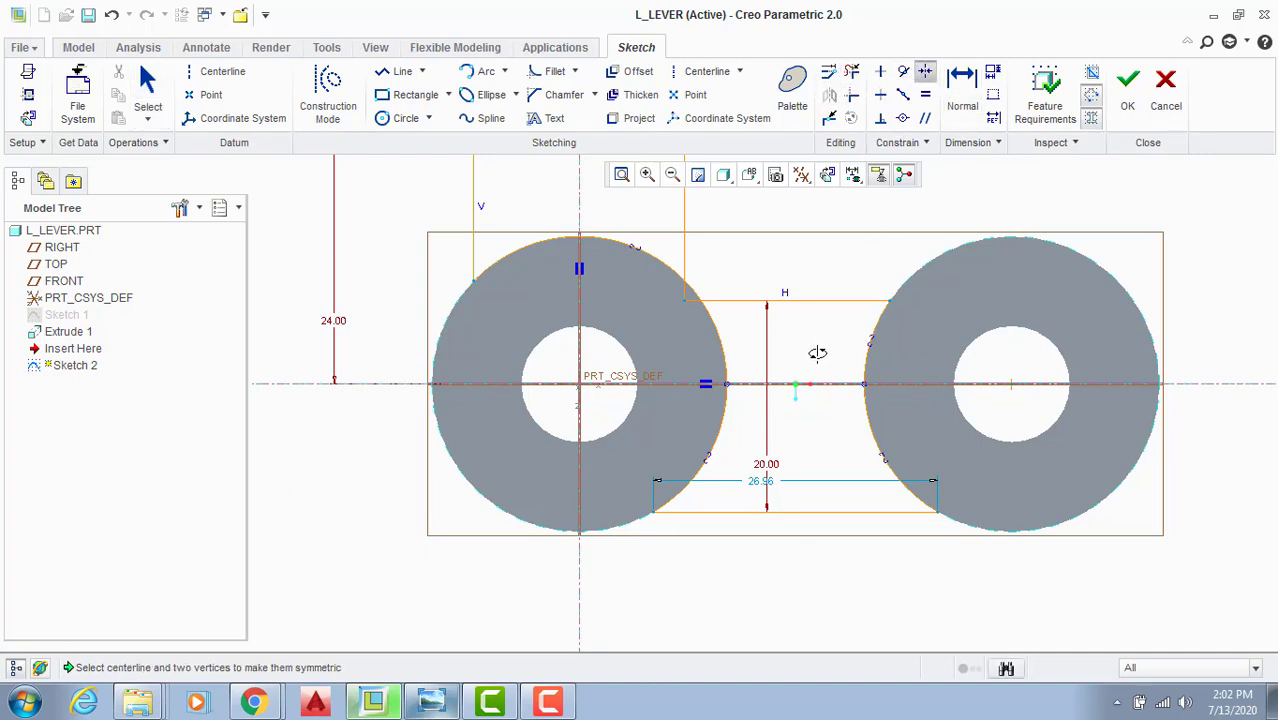
pyautogui.click(814, 382)
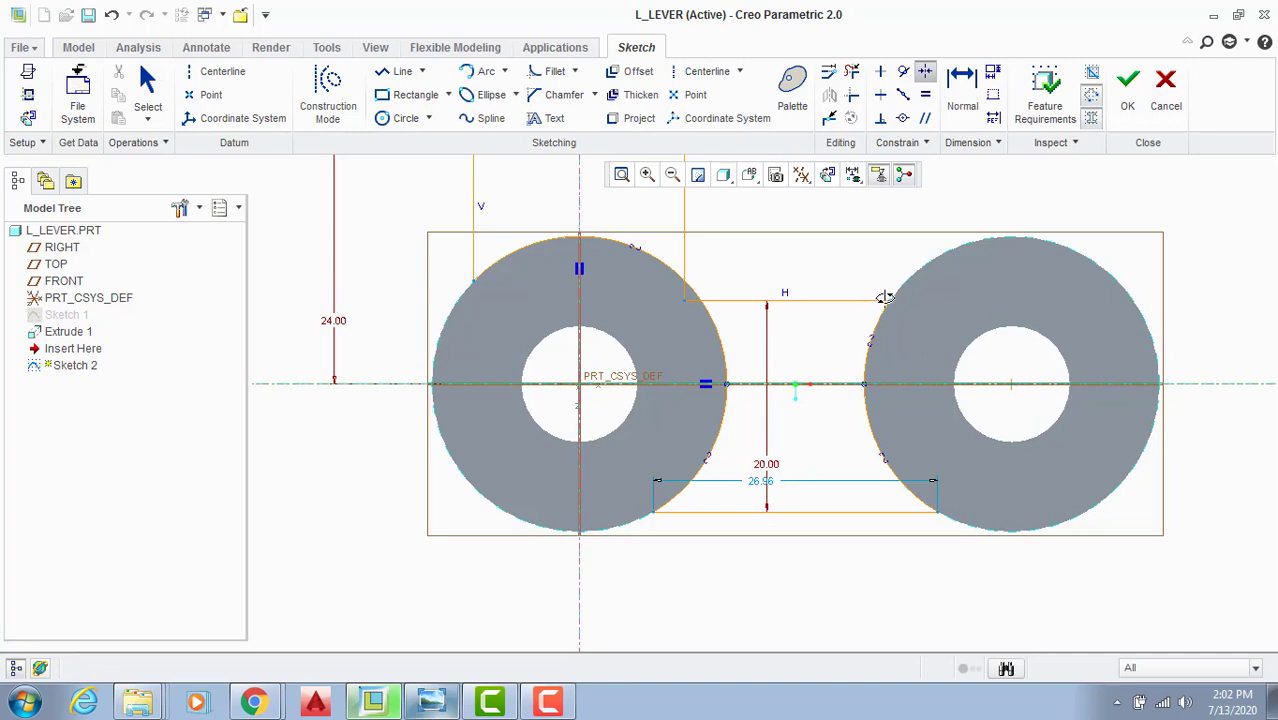
pyautogui.click(890, 306)
pyautogui.click(935, 510)
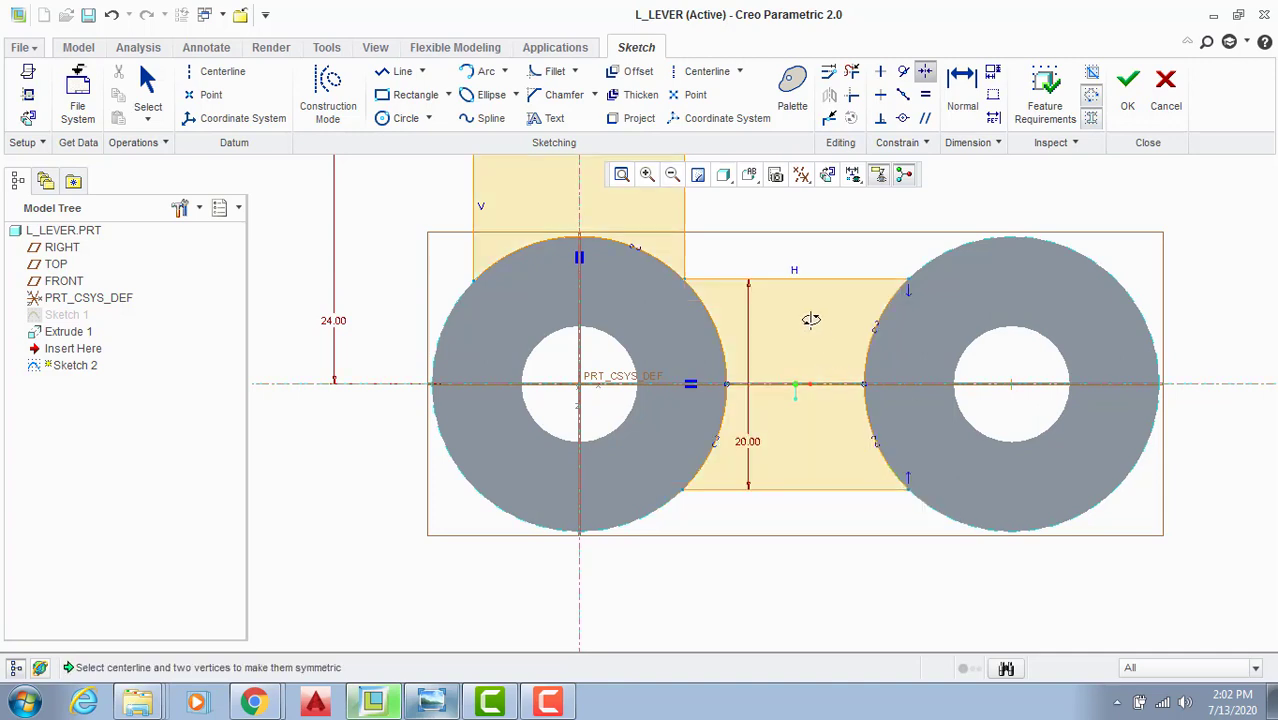
pyautogui.middleClick(816, 298)
pyautogui.click(1127, 85)
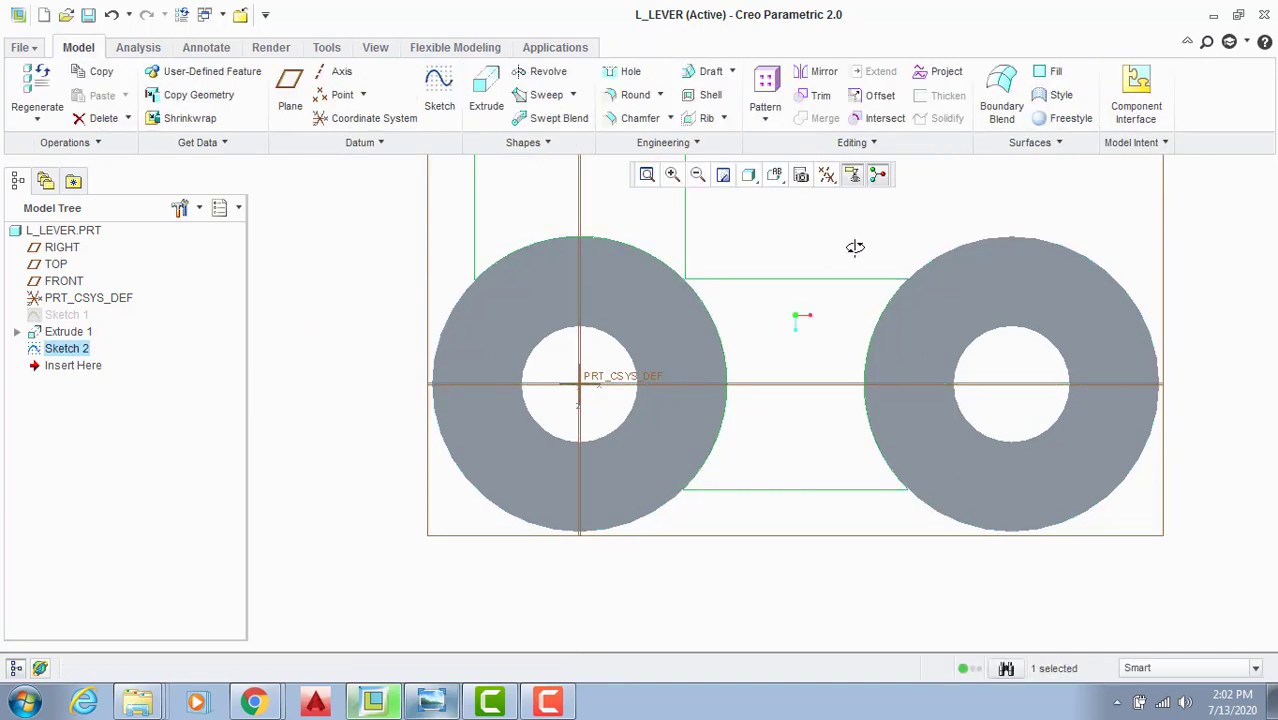
# Step: Extrude the arm and web sketch symmetrically about its sketch plane to the drawing's total depth of 12
pyautogui.click(486, 100)
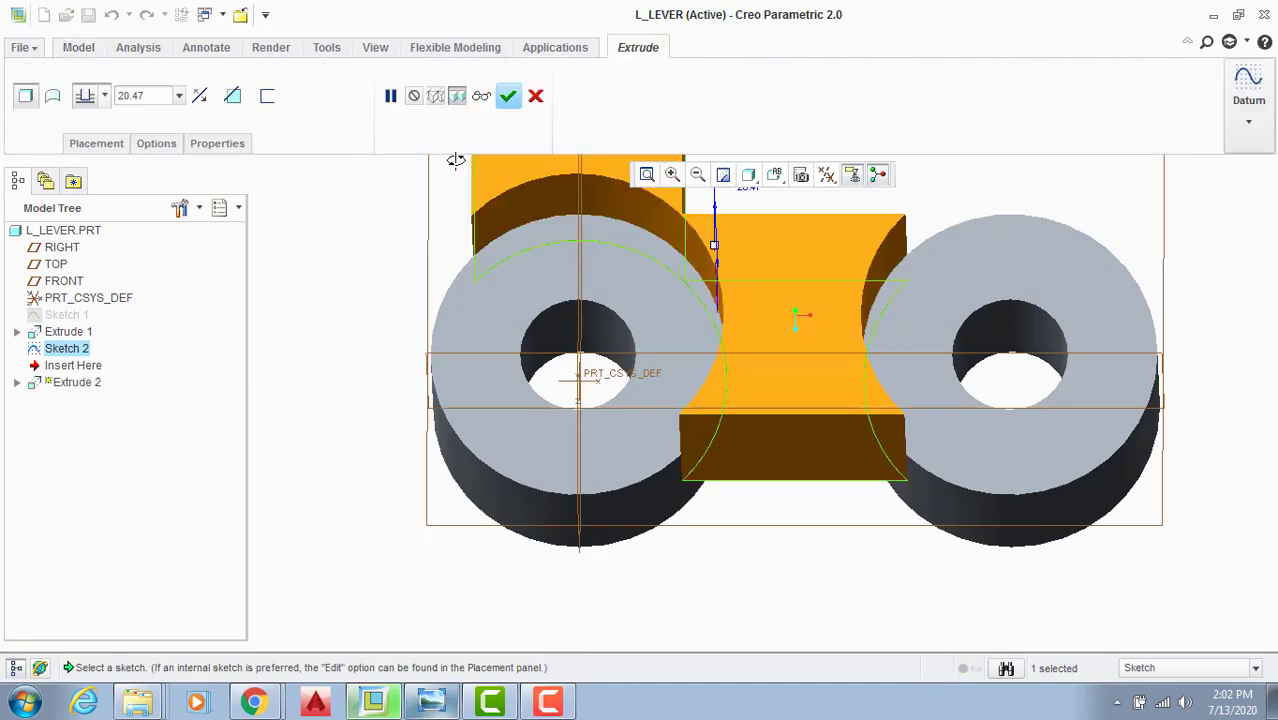
pyautogui.click(106, 95)
pyautogui.click(88, 150)
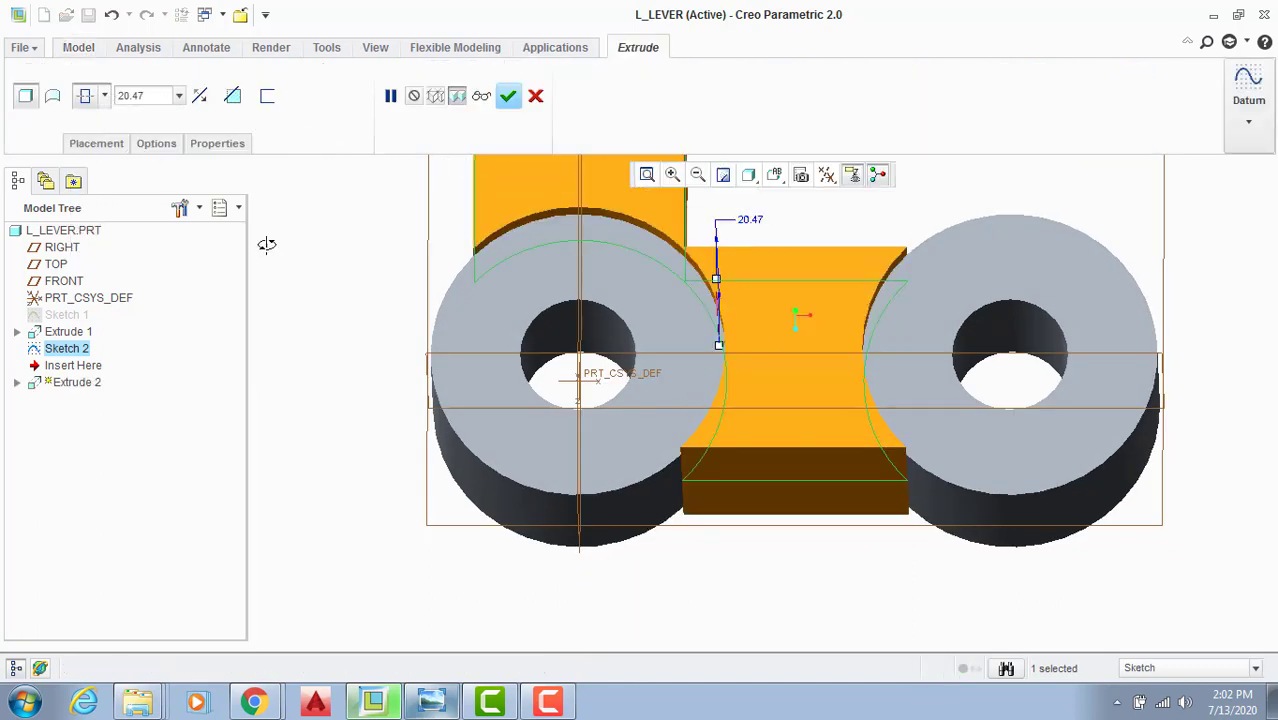
pyautogui.click(410, 697)
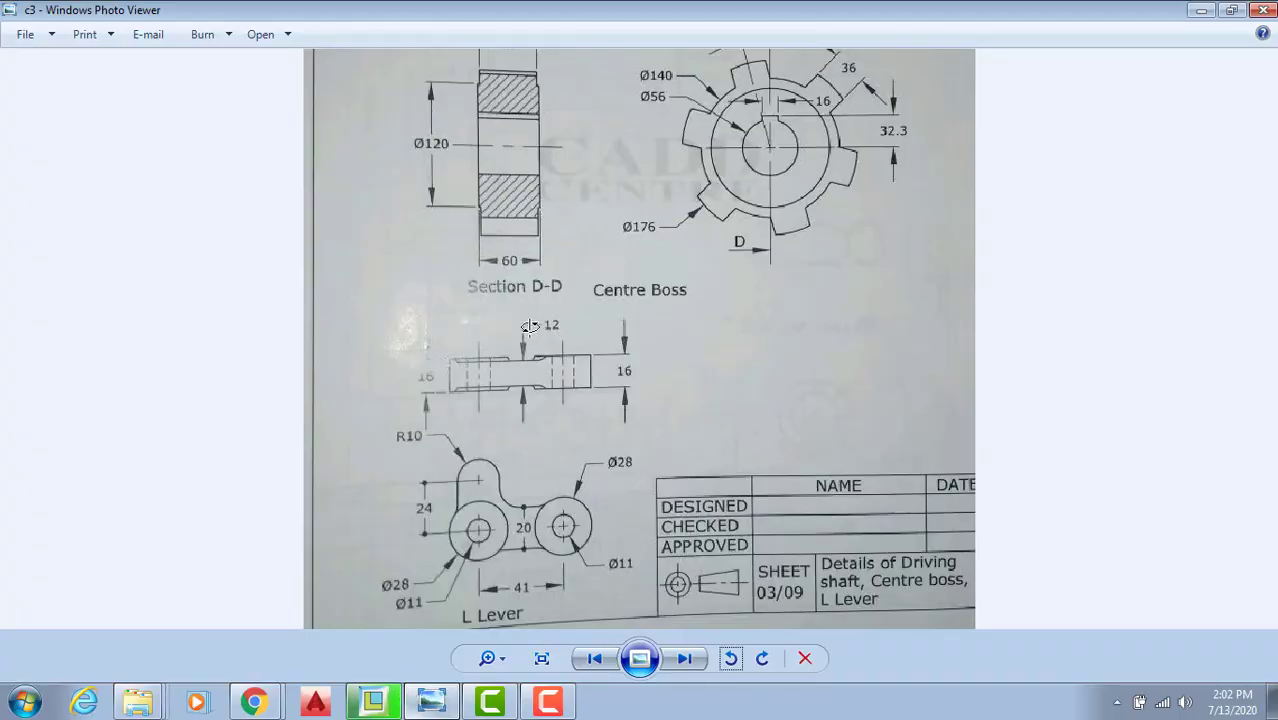
pyautogui.click(431, 700)
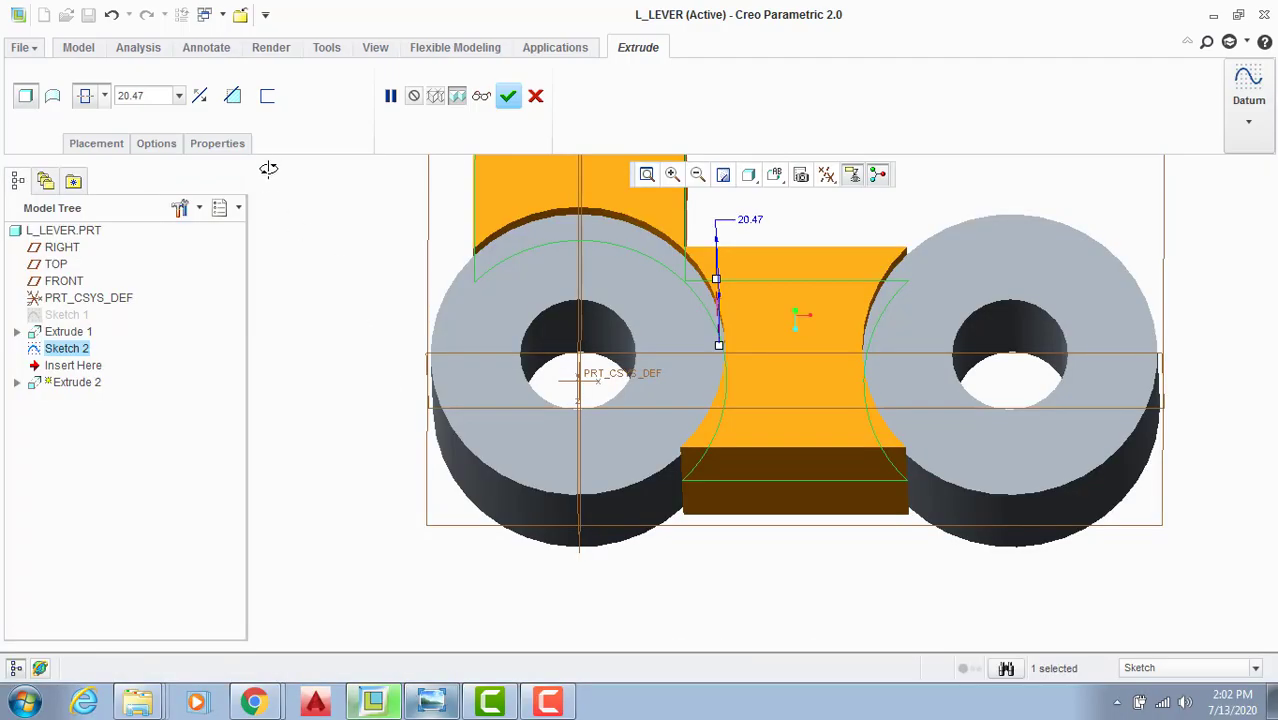
pyautogui.doubleClick(131, 95)
pyautogui.write('6')
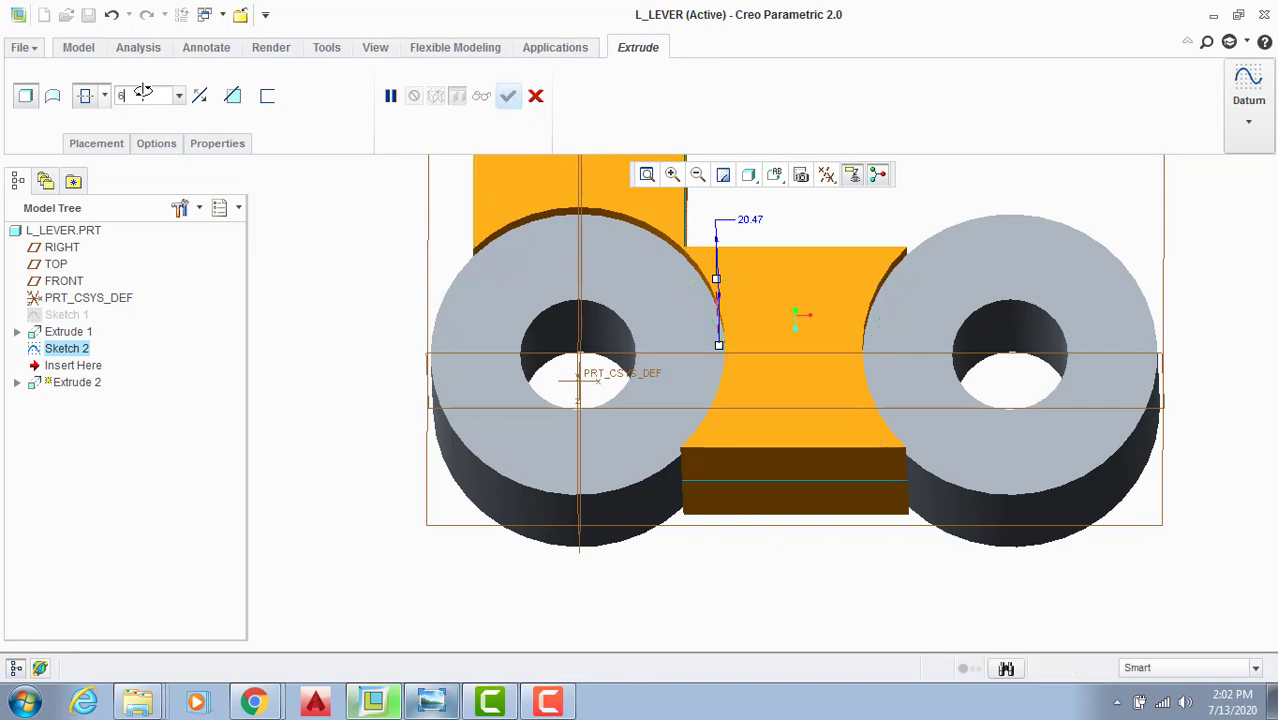
pyautogui.write('12')
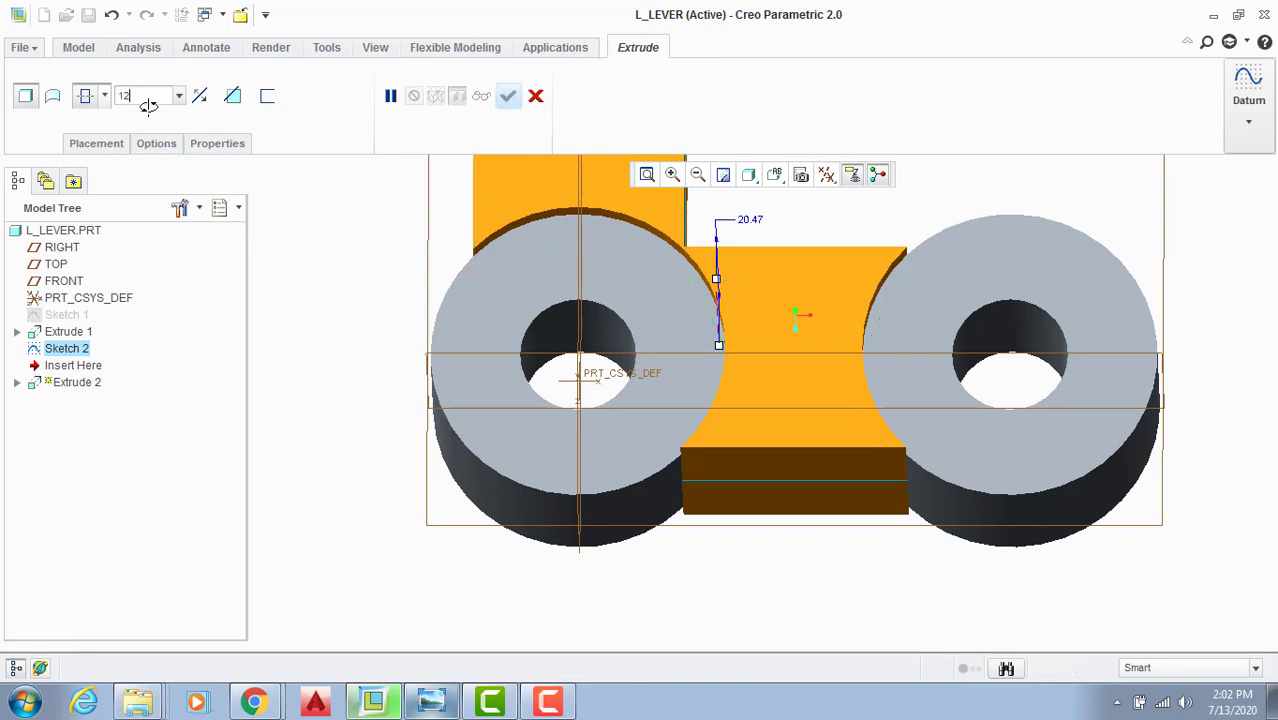
pyautogui.press('Return')
pyautogui.click(508, 95)
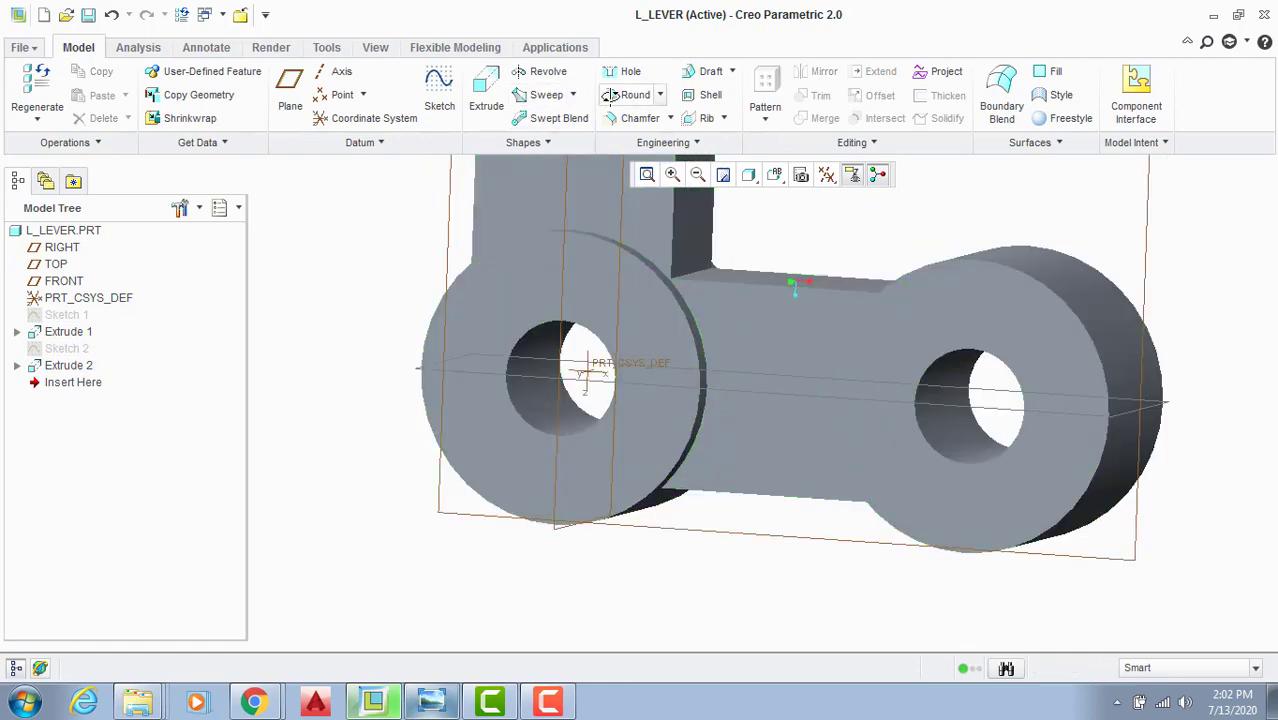
# Step: Round the inner corner edge between the upright arm and the web with a radius of 5
pyautogui.click(611, 95)
pyautogui.click(692, 267)
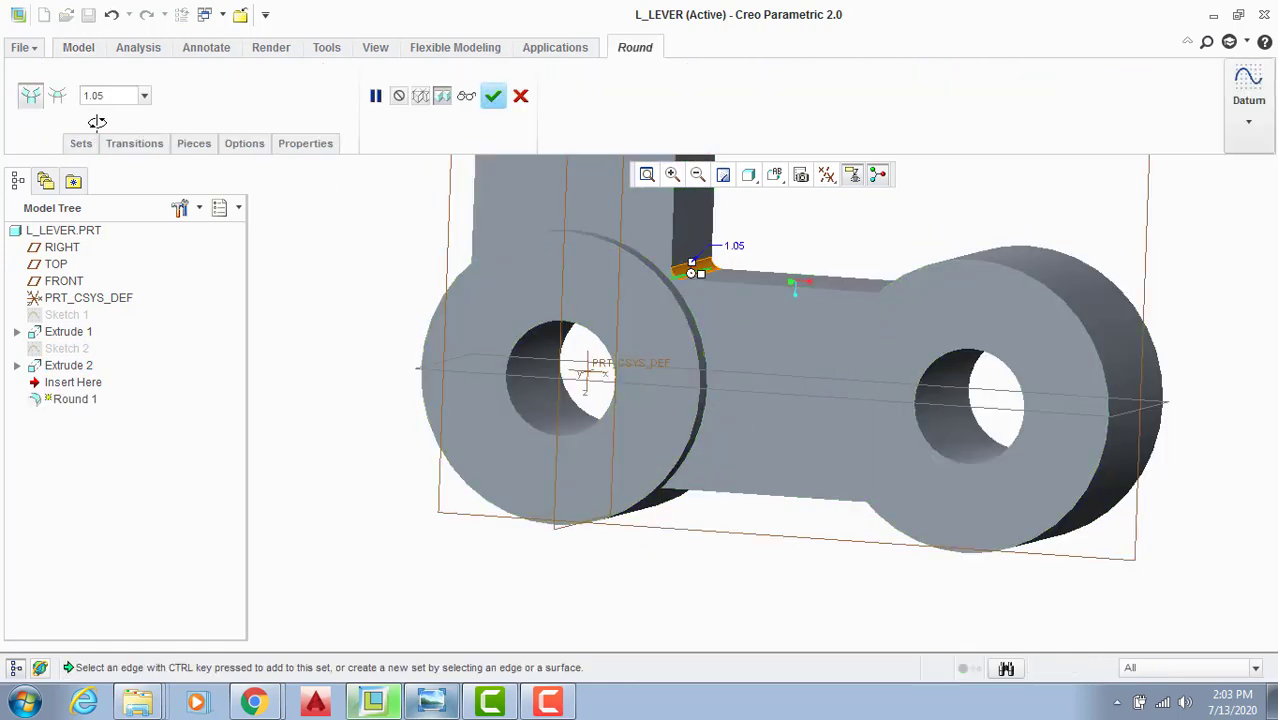
pyautogui.click(103, 92)
pyautogui.press('Return')
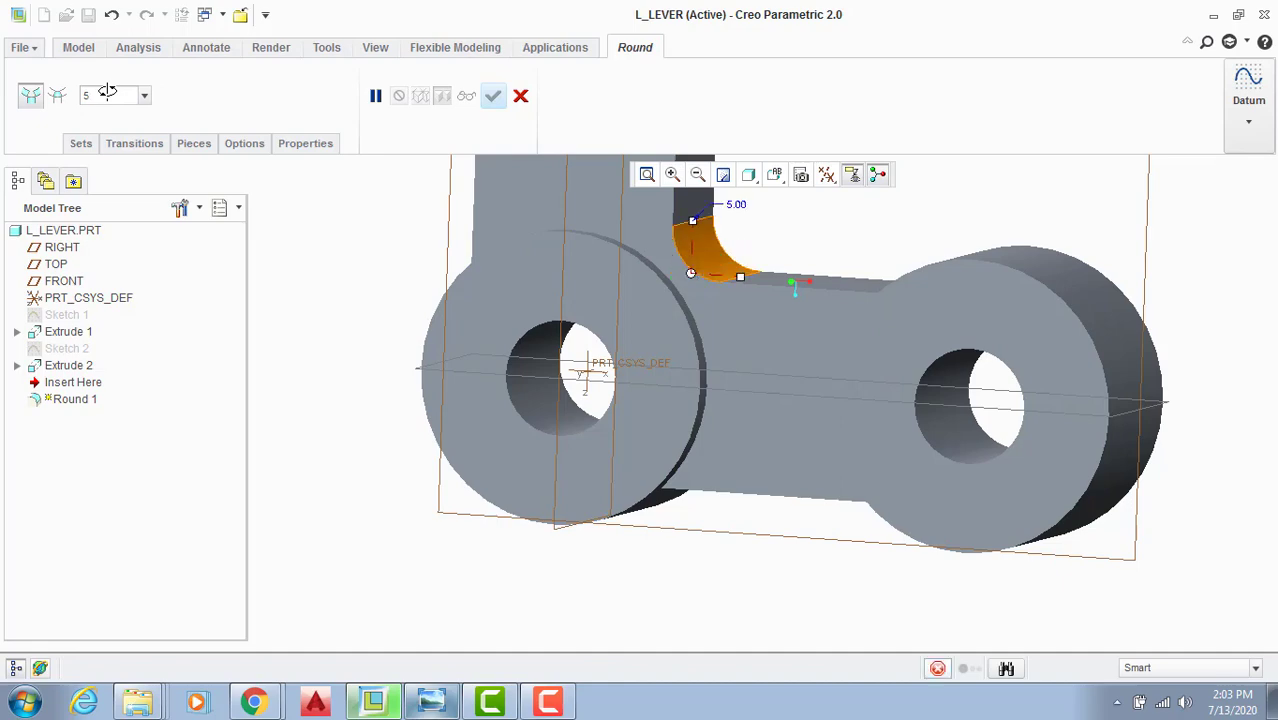
pyautogui.click(491, 95)
# Step: Inspect the finished L lever and save the part in the clutch folder
pyautogui.scroll(3, 585, 379)
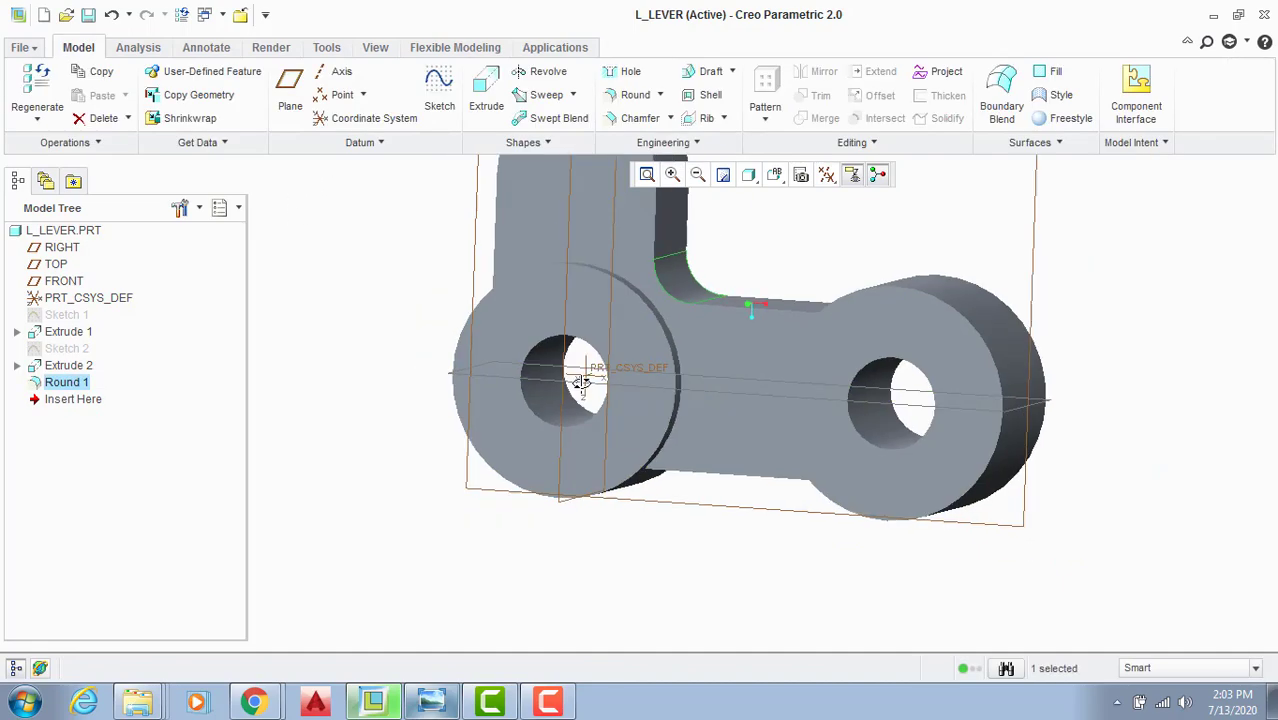
pyautogui.moveTo(585, 379); pyautogui.dragTo(419, 316, button='middle')
pyautogui.click(437, 315)
pyautogui.scroll(1, 437, 315)
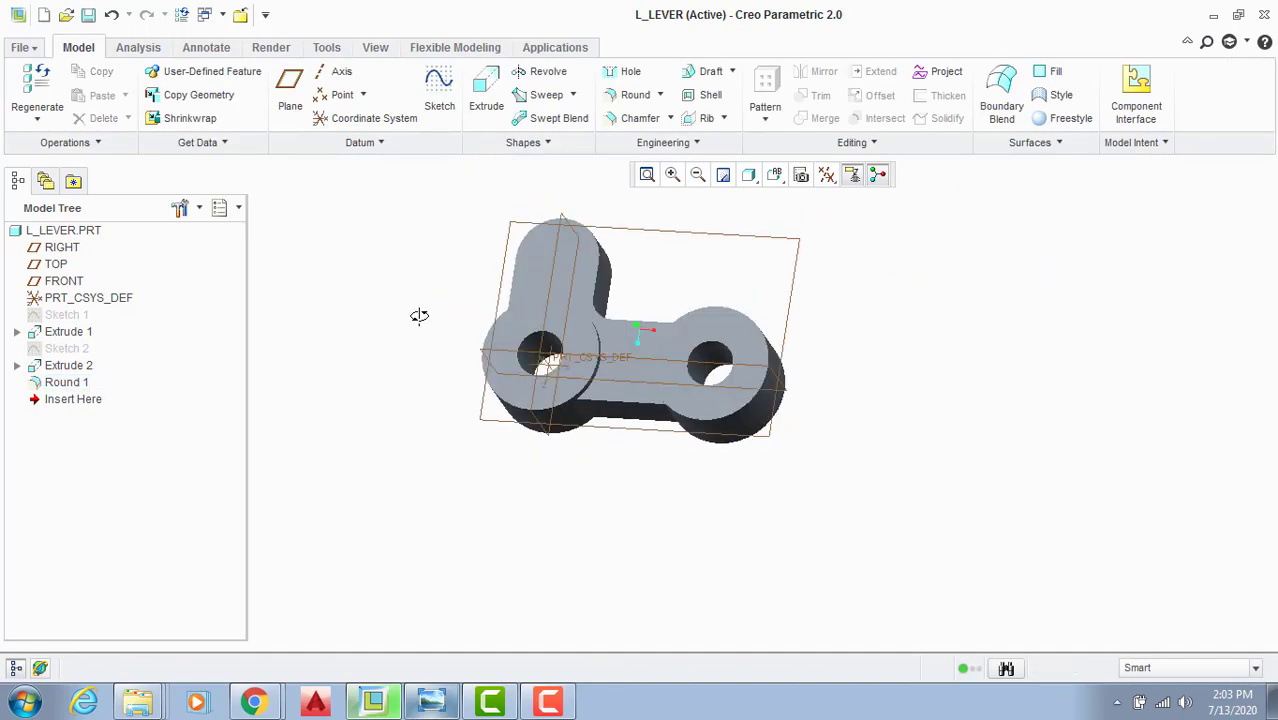
pyautogui.hotkey('ctrl', 's')
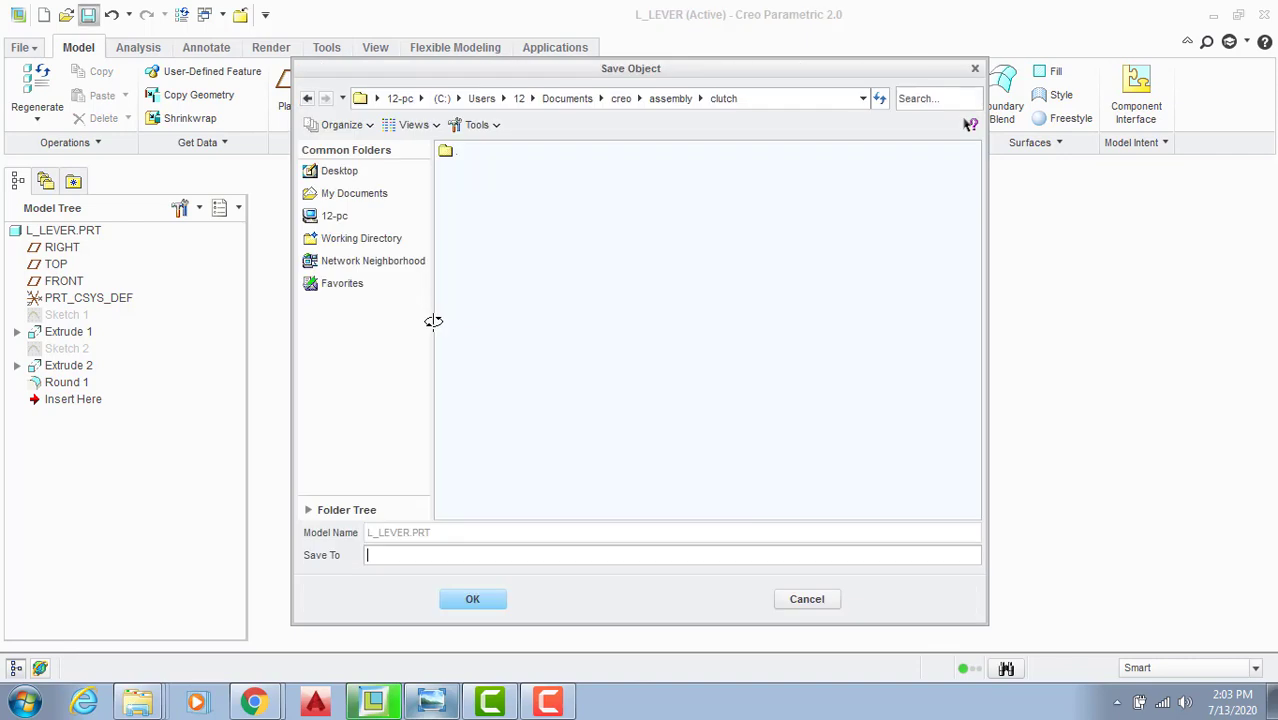
pyautogui.click(466, 596)
pyautogui.moveTo(448, 496); pyautogui.dragTo(388, 436, button='middle')
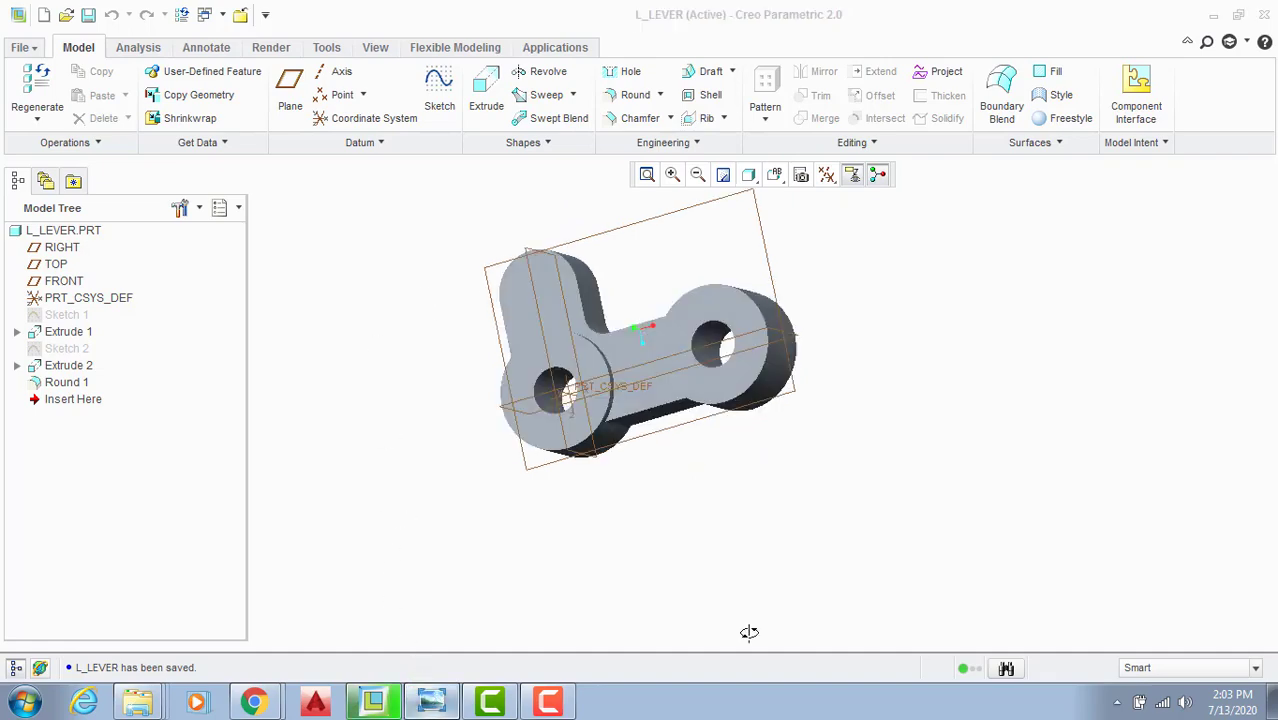
# Step: Look through the remaining clutch drawings, sheets 04/09 to 07/09, and return to the L lever model in Creo
pyautogui.click(431, 701)
pyautogui.click(685, 657)
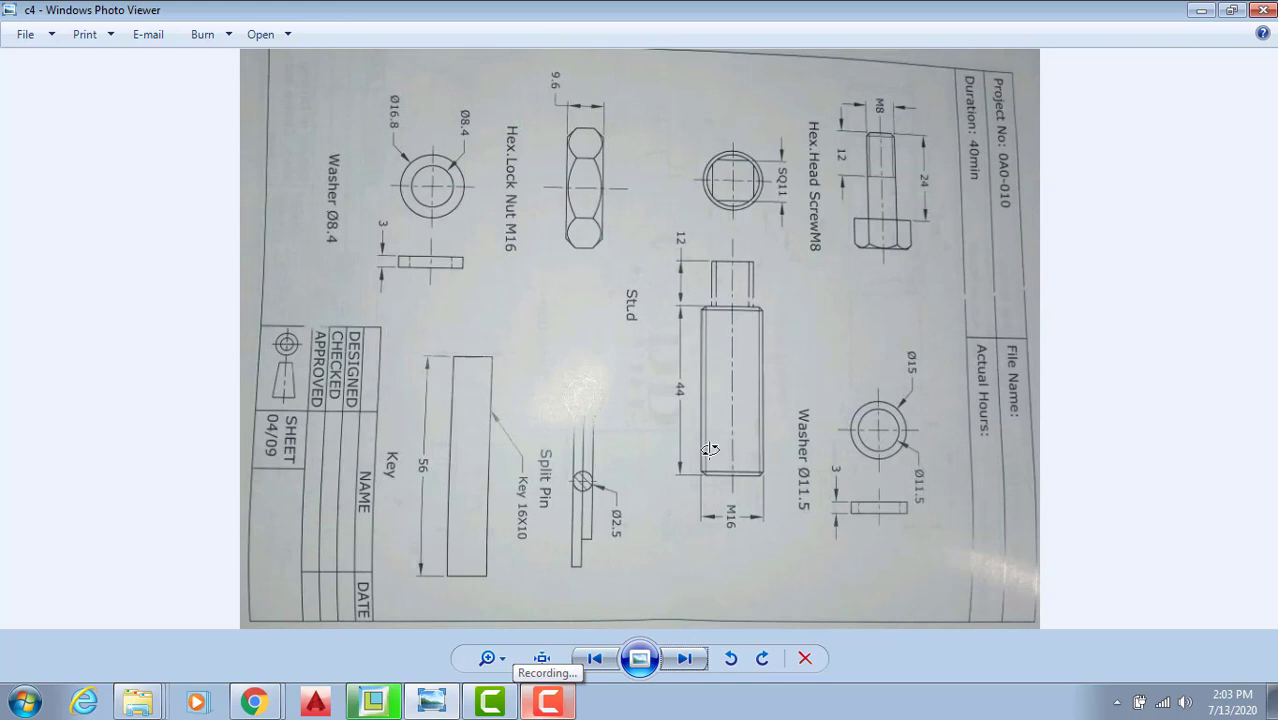
pyautogui.click(680, 656)
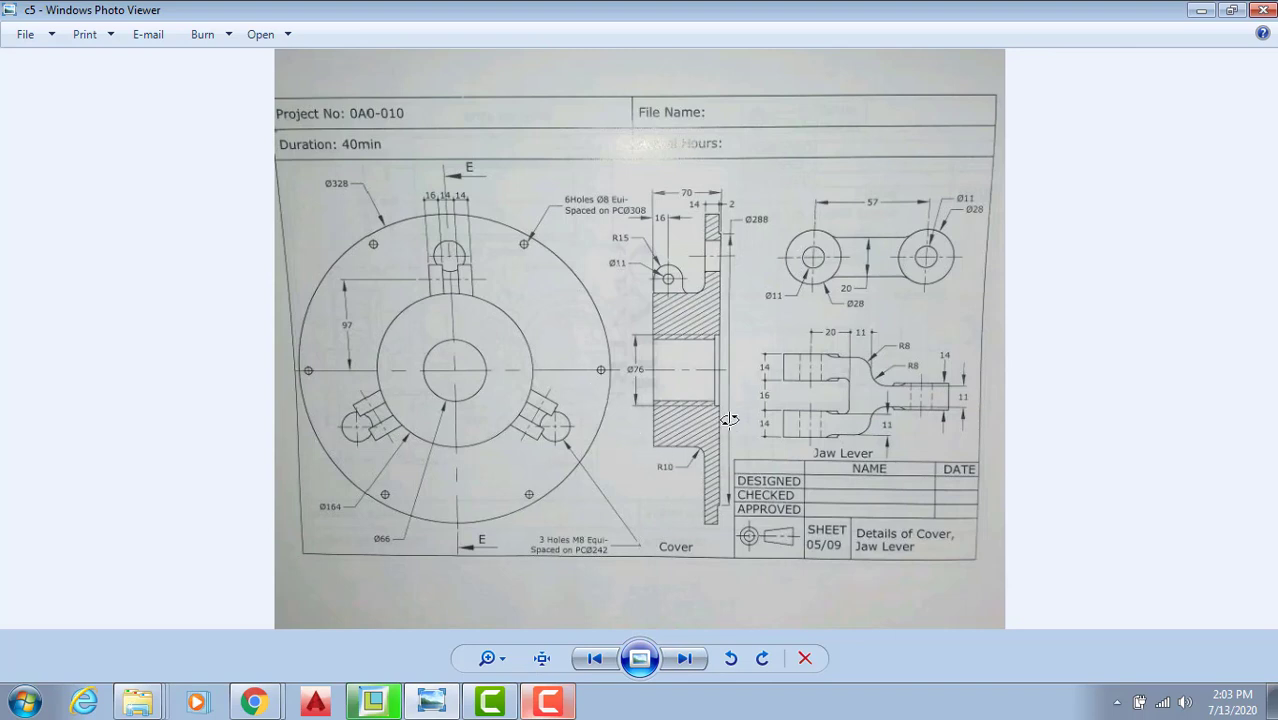
pyautogui.click(681, 658)
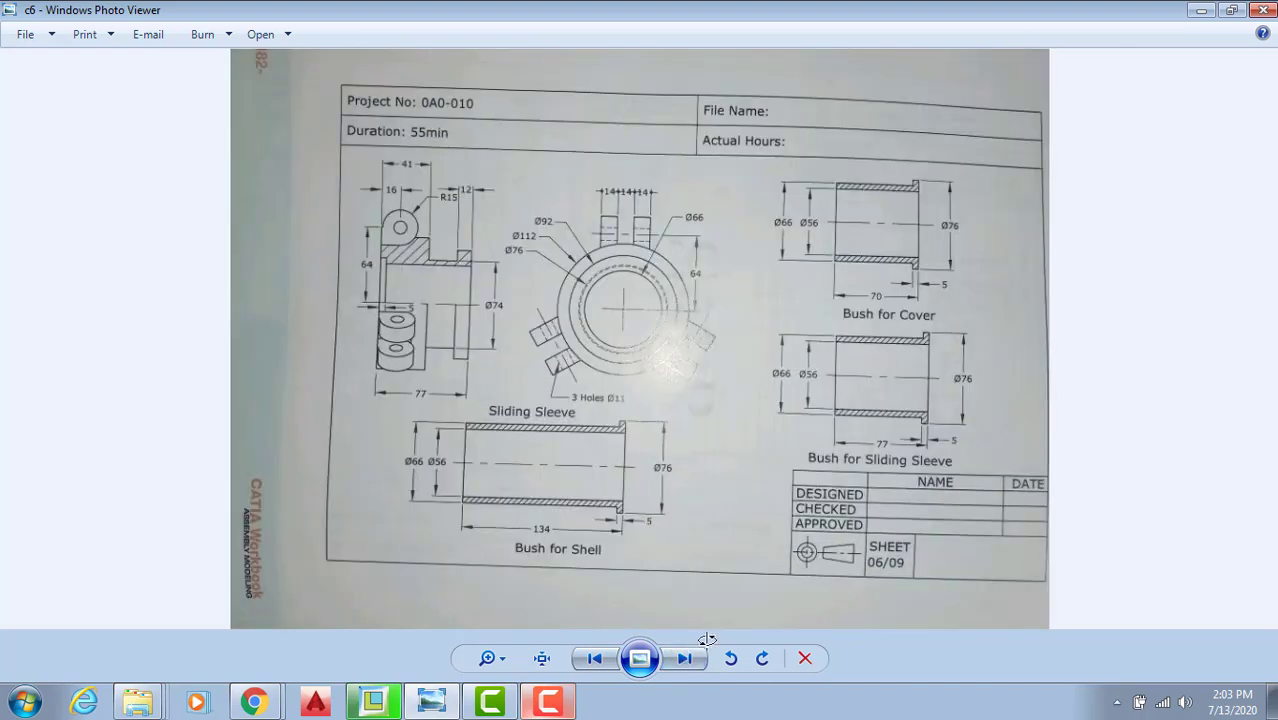
pyautogui.click(688, 656)
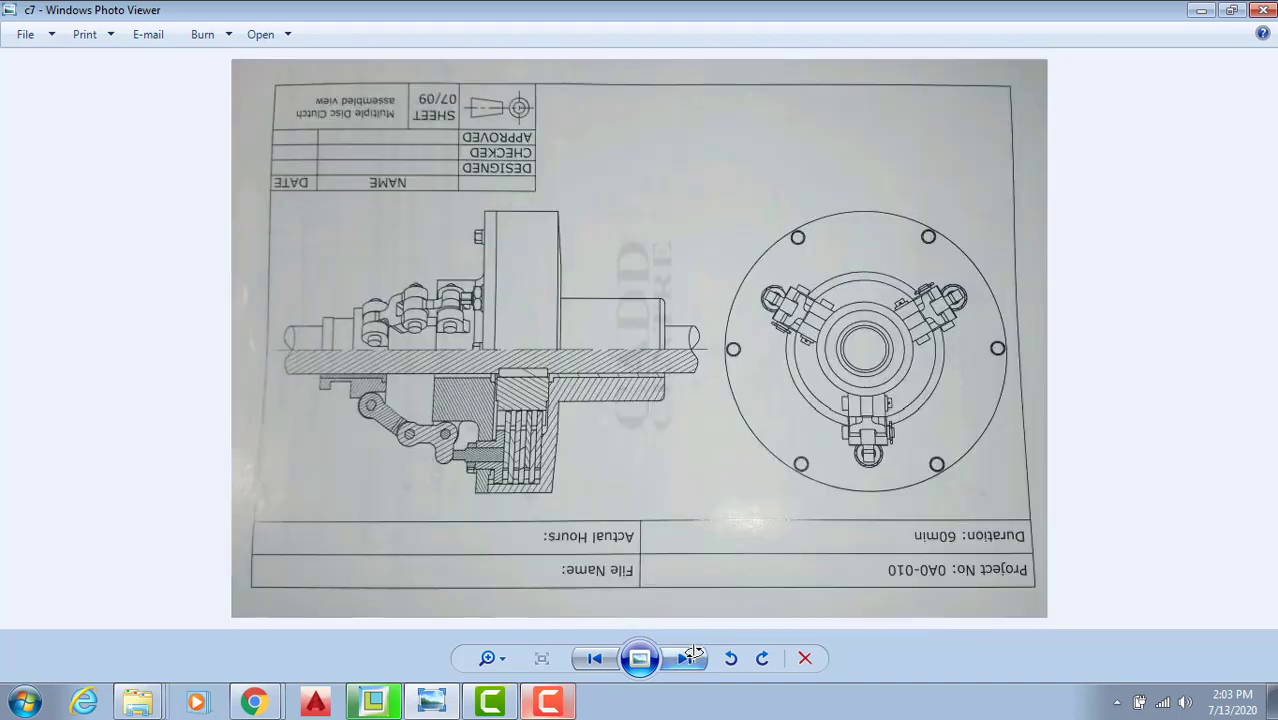
pyautogui.click(594, 658)
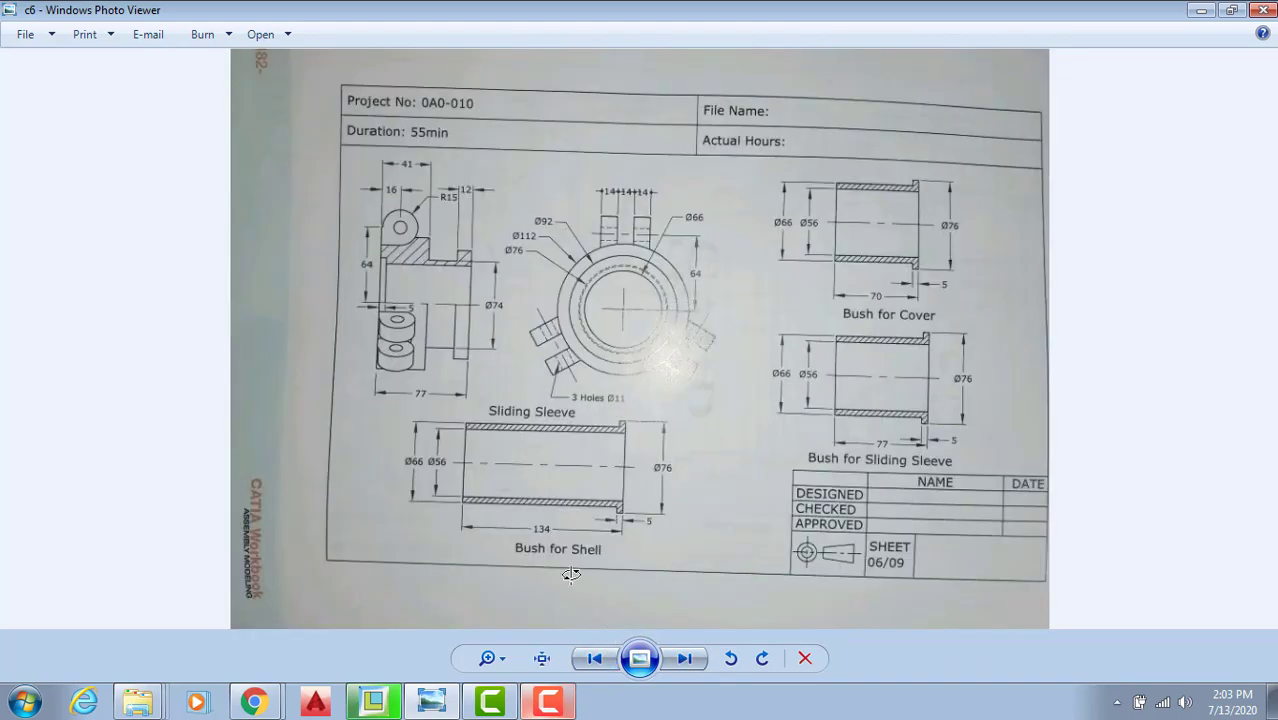
pyautogui.click(373, 701)
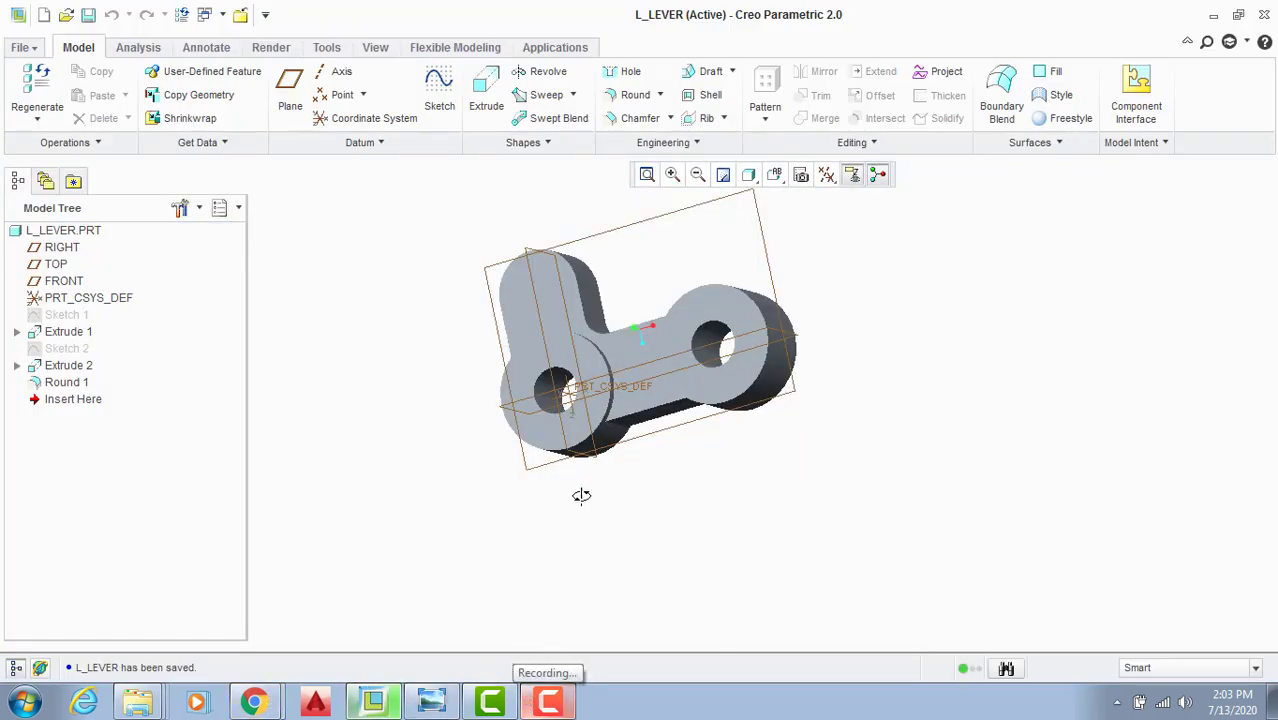
pyautogui.click(548, 705)
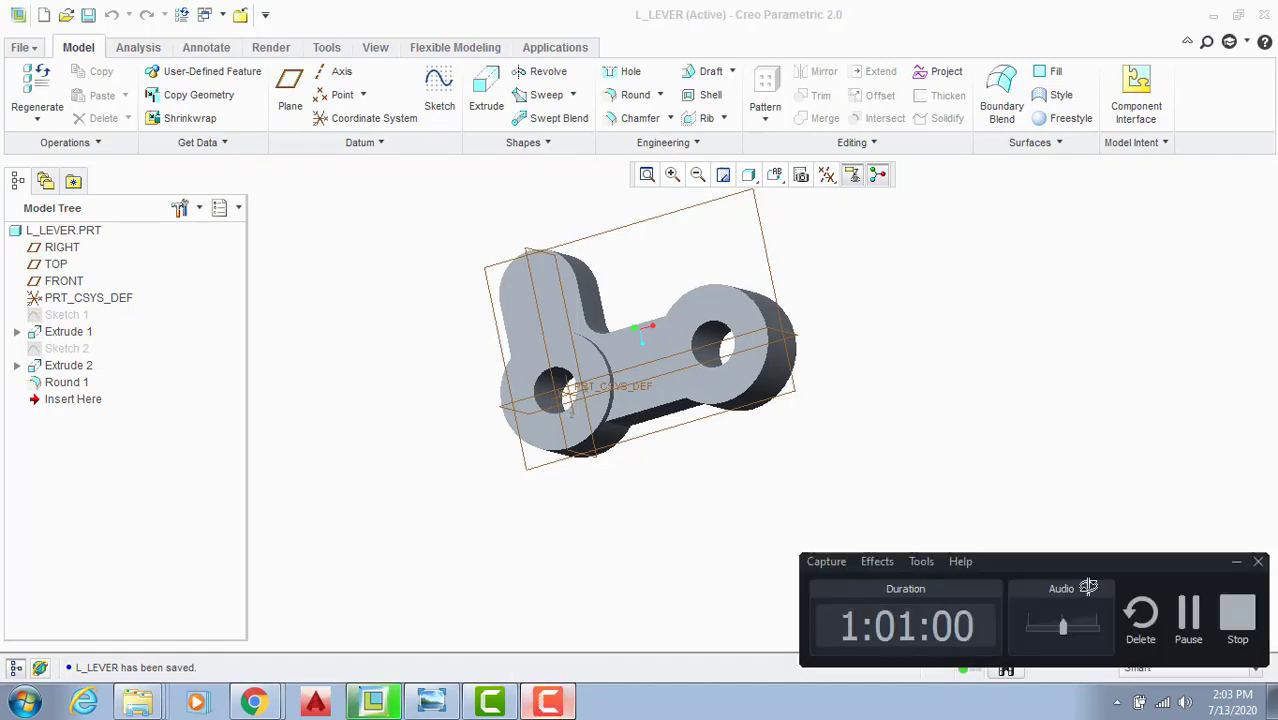